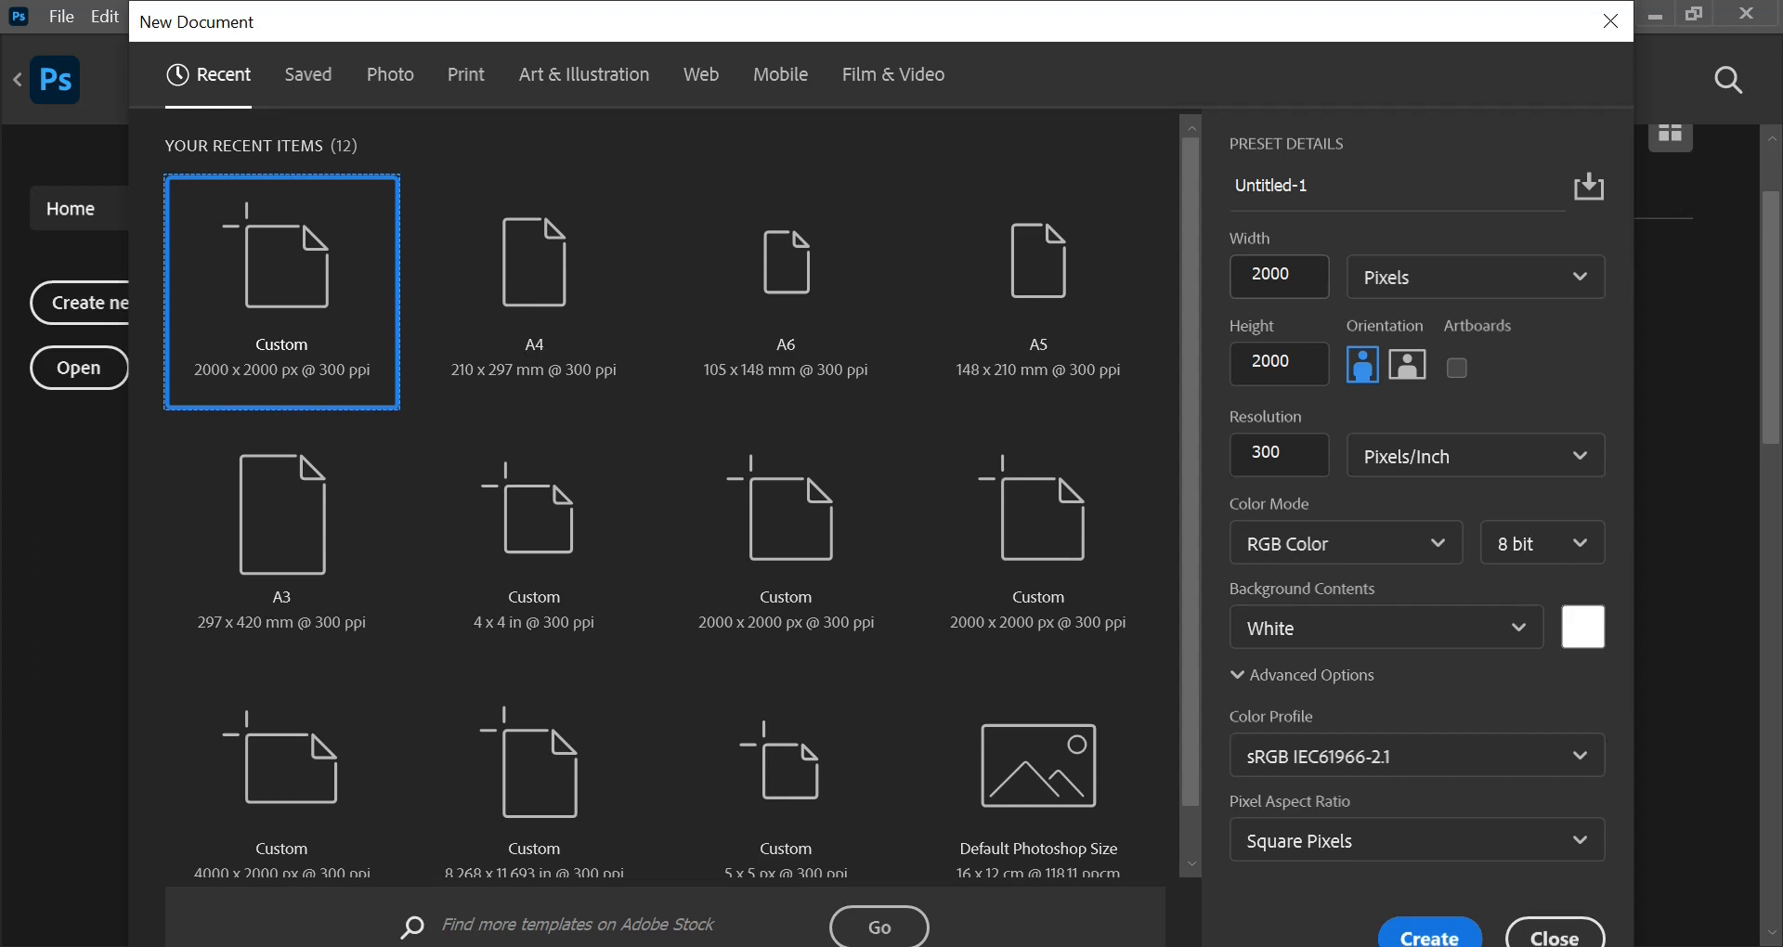
# Step: Set the new document's size to 3 inches wide by 7 inches high
pyautogui.click(1454, 293)
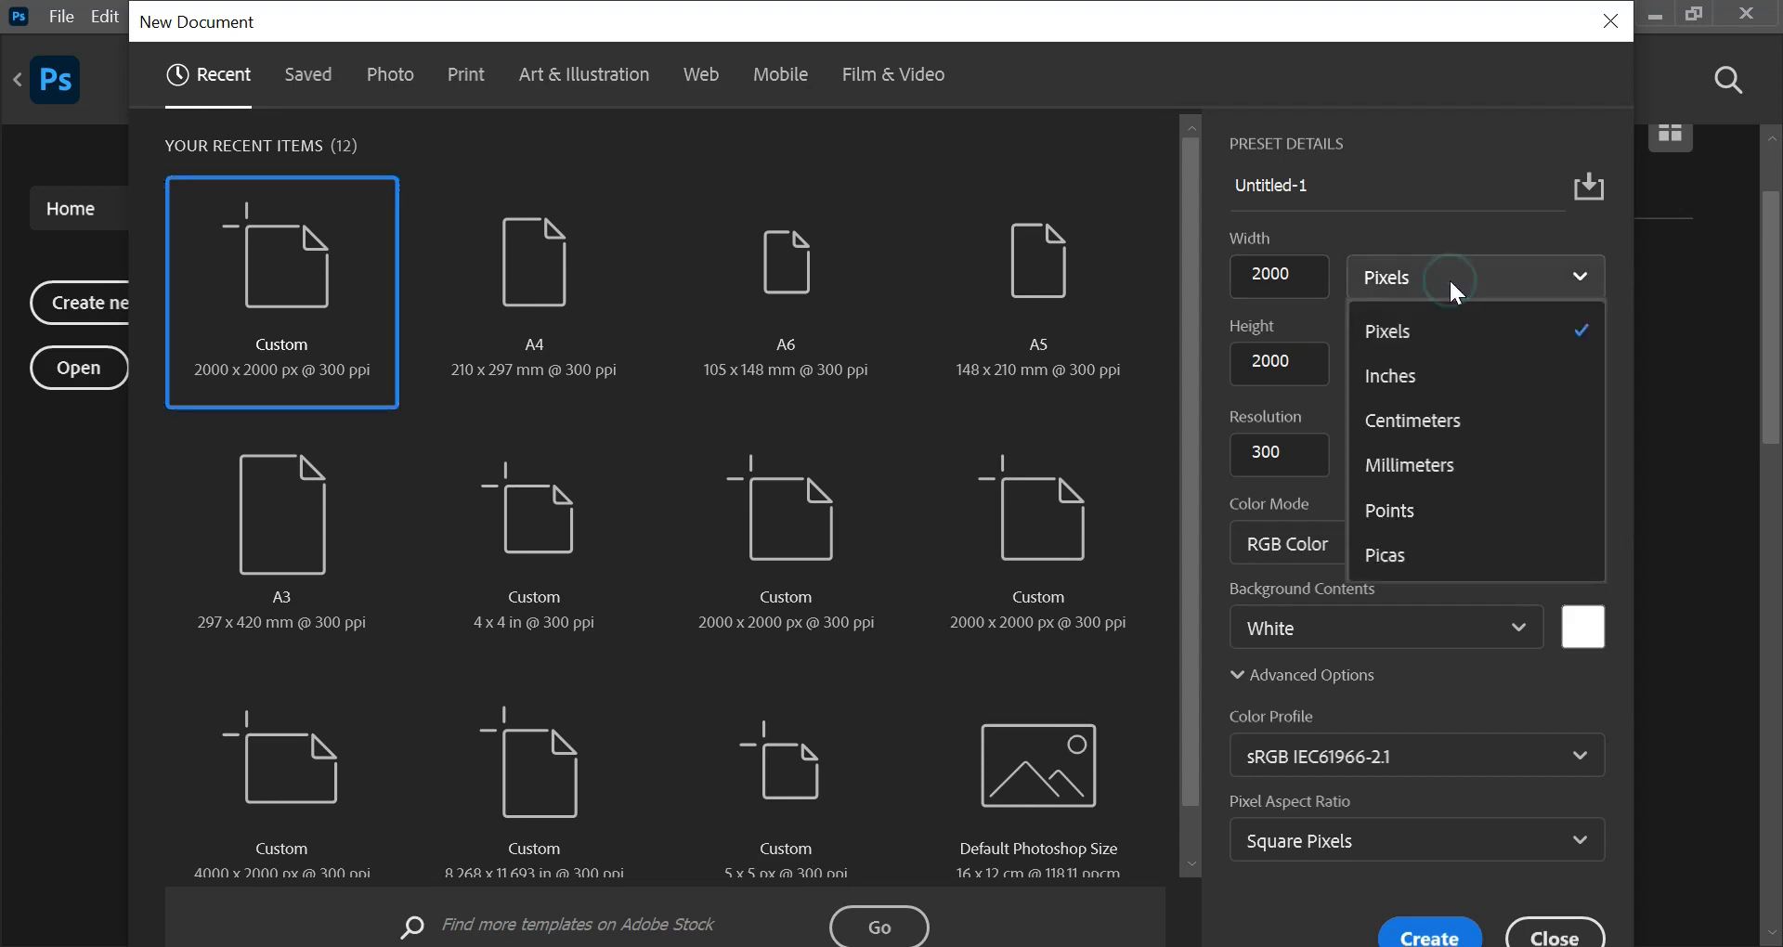
pyautogui.click(1445, 392)
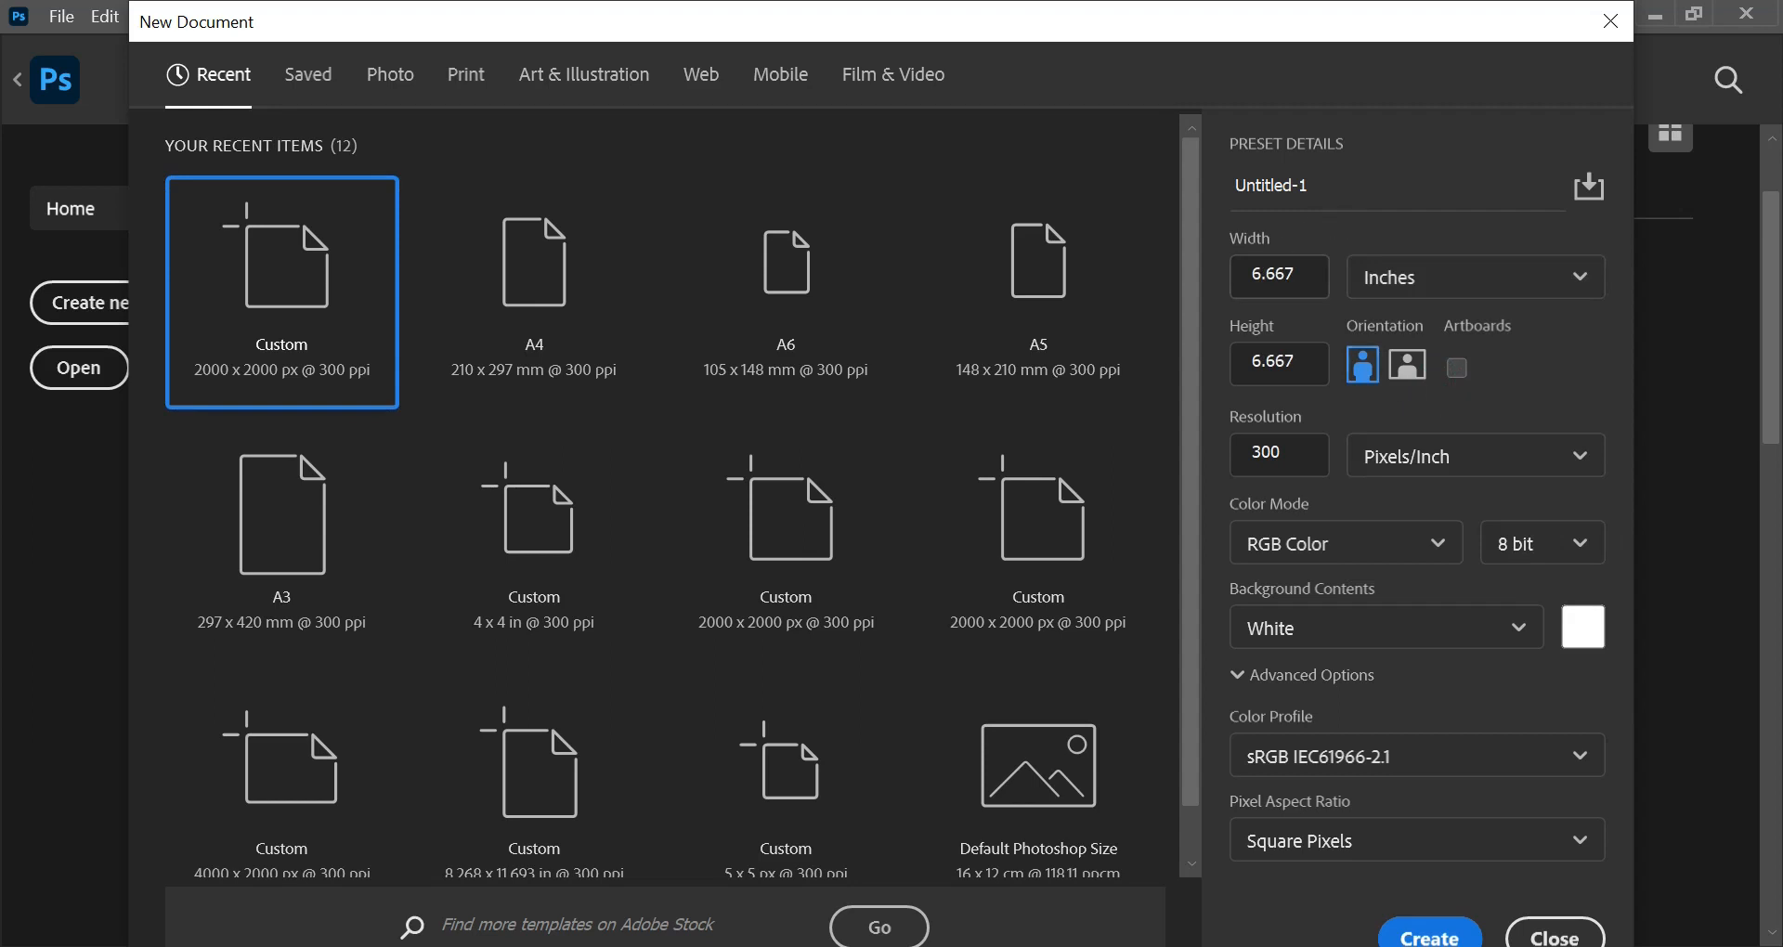
pyautogui.moveTo(1302, 275); pyautogui.dragTo(1185, 269)
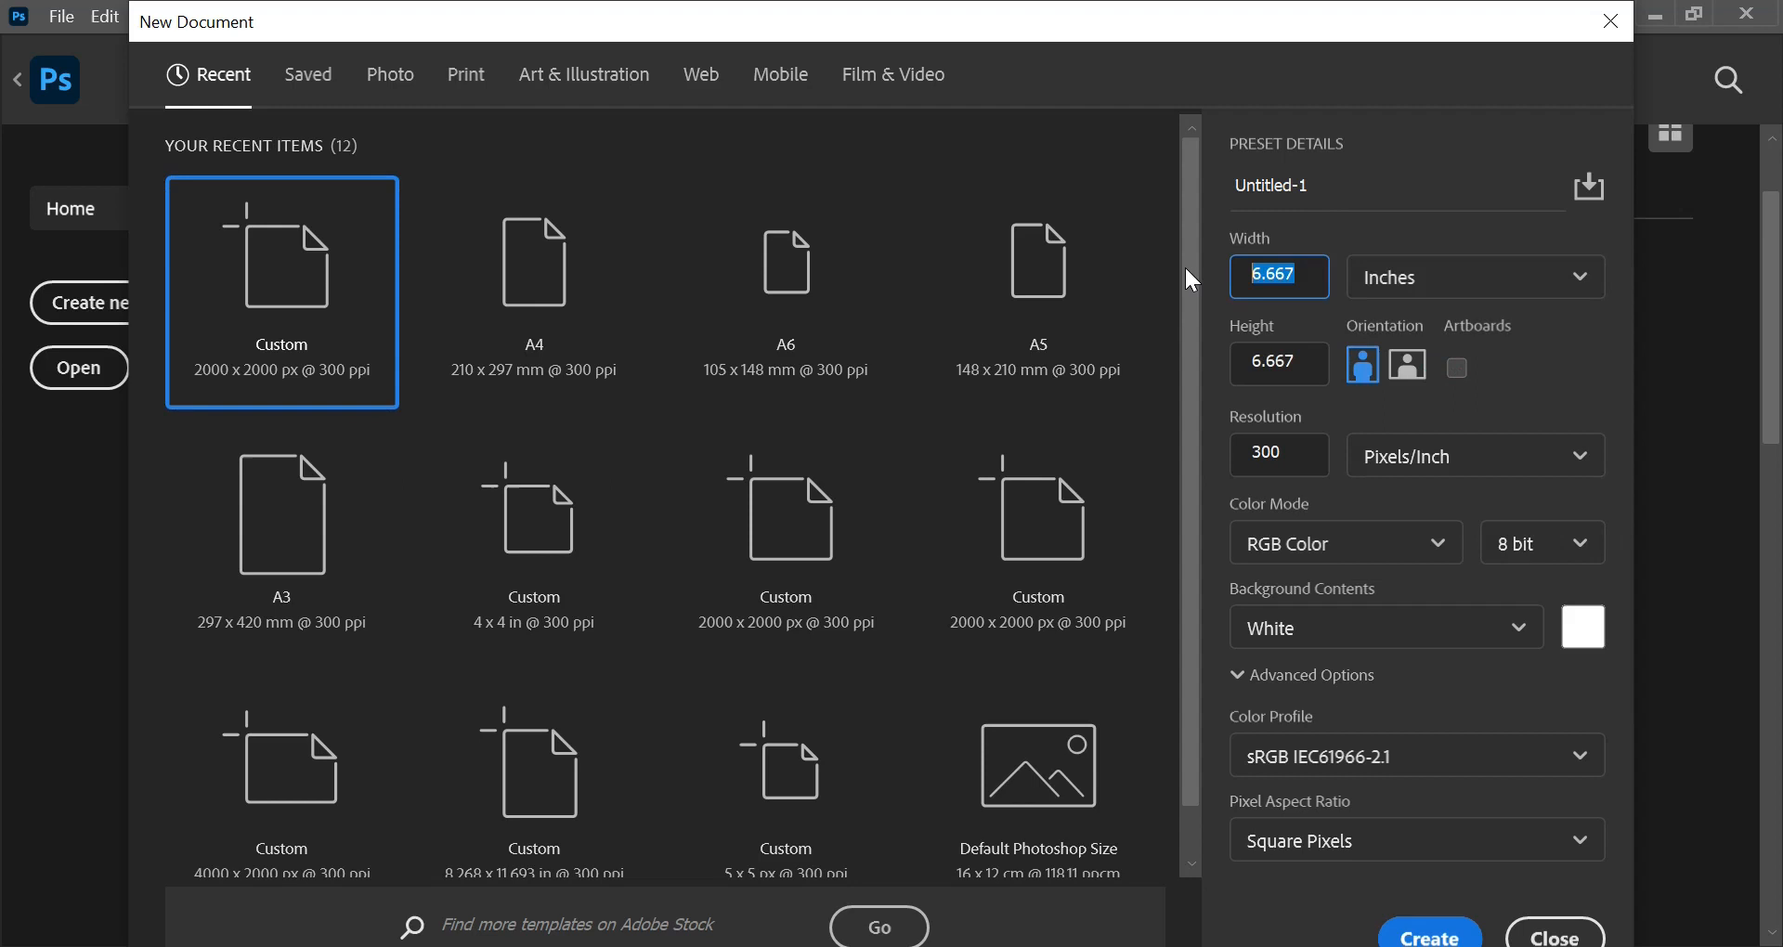
pyautogui.write('3')
pyautogui.moveTo(1315, 362); pyautogui.dragTo(1157, 356)
pyautogui.moveTo(1297, 364); pyautogui.dragTo(1190, 383)
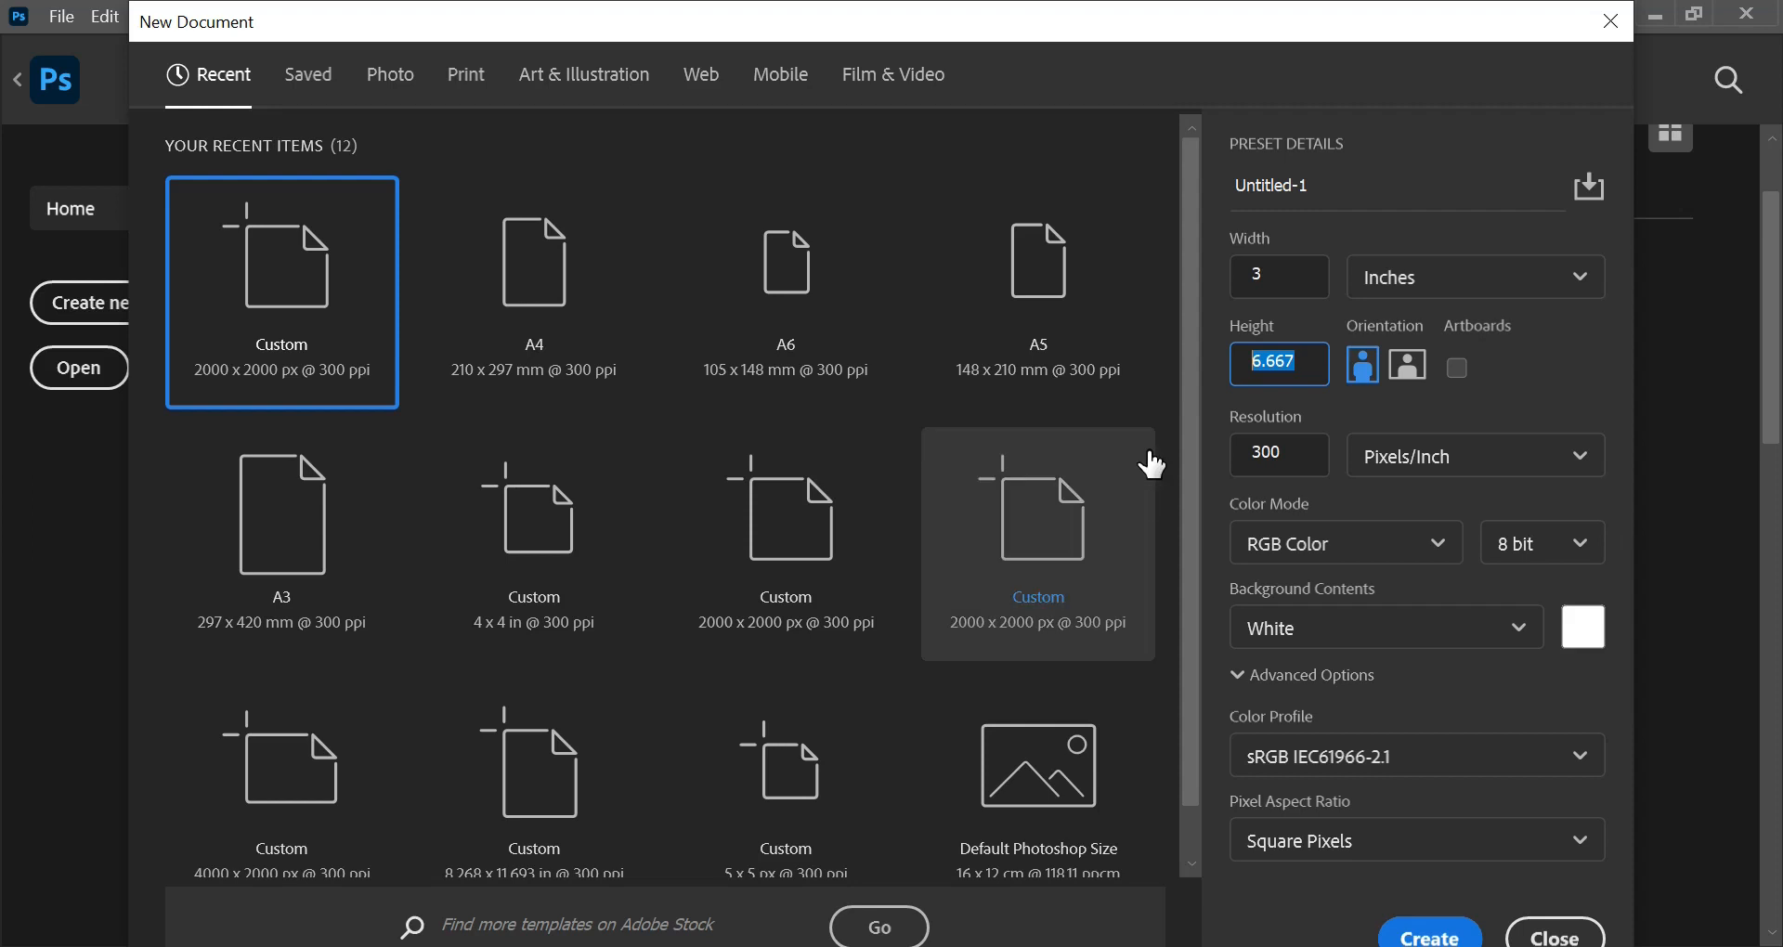
pyautogui.write('7')
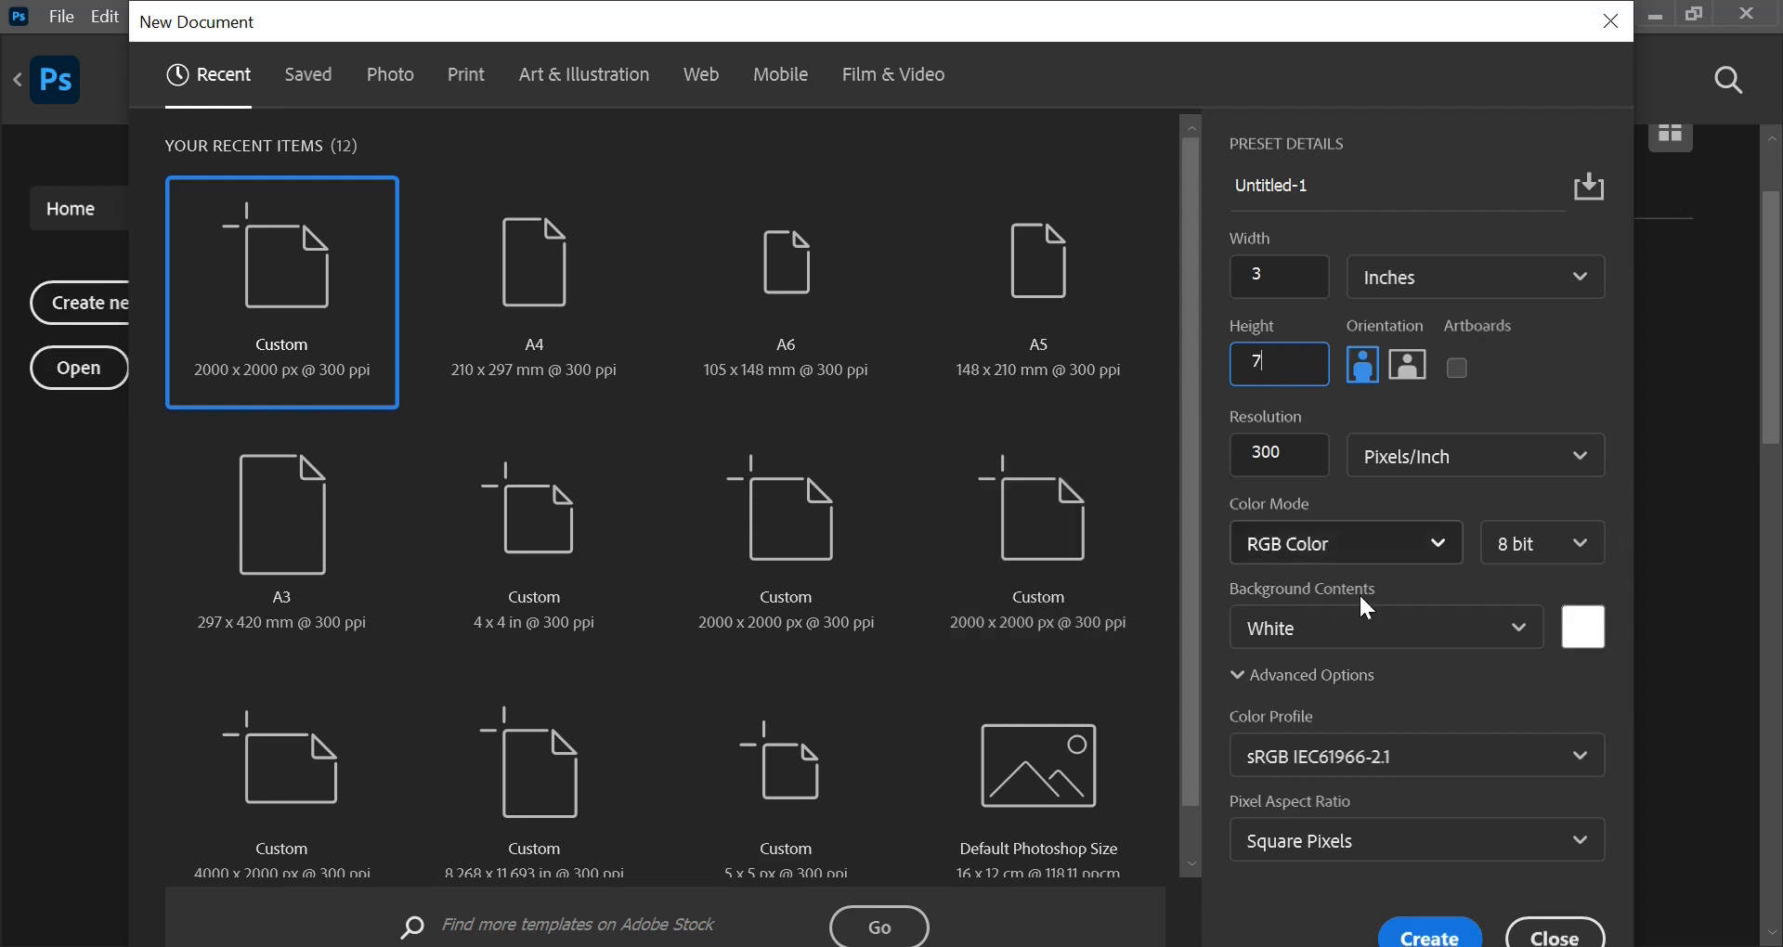
# Step: Name the new document "Roll up banner" and create it
pyautogui.click(1322, 182)
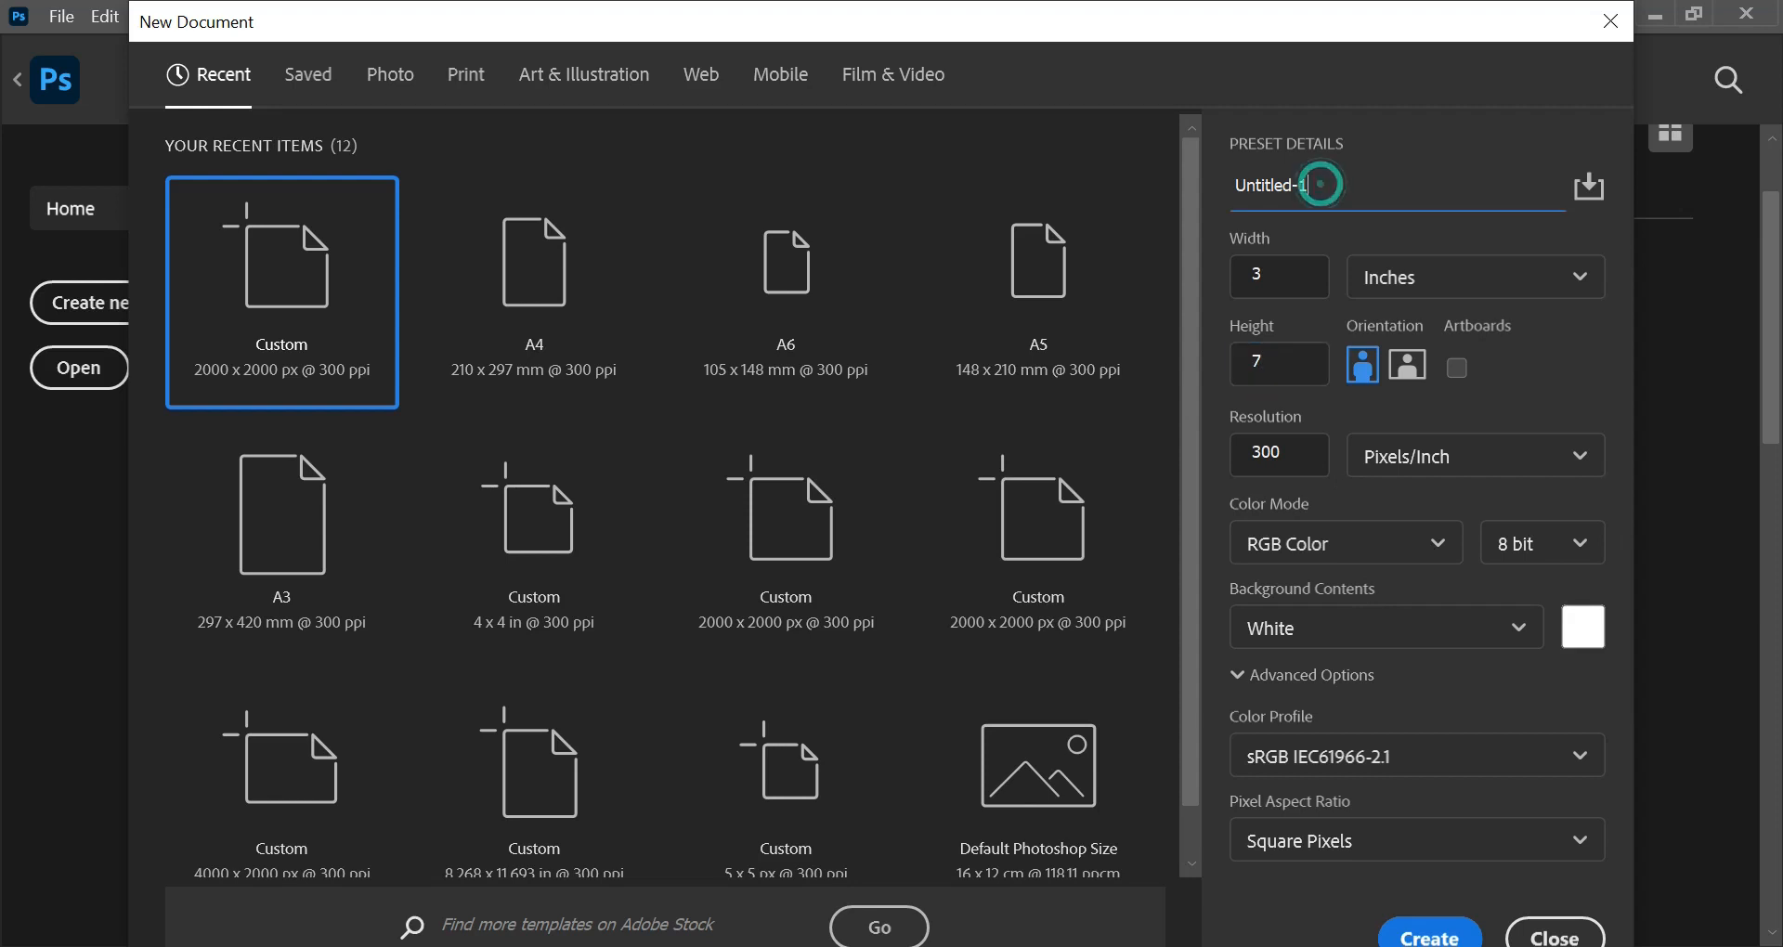
pyautogui.hotkey('ctrl', 'a')
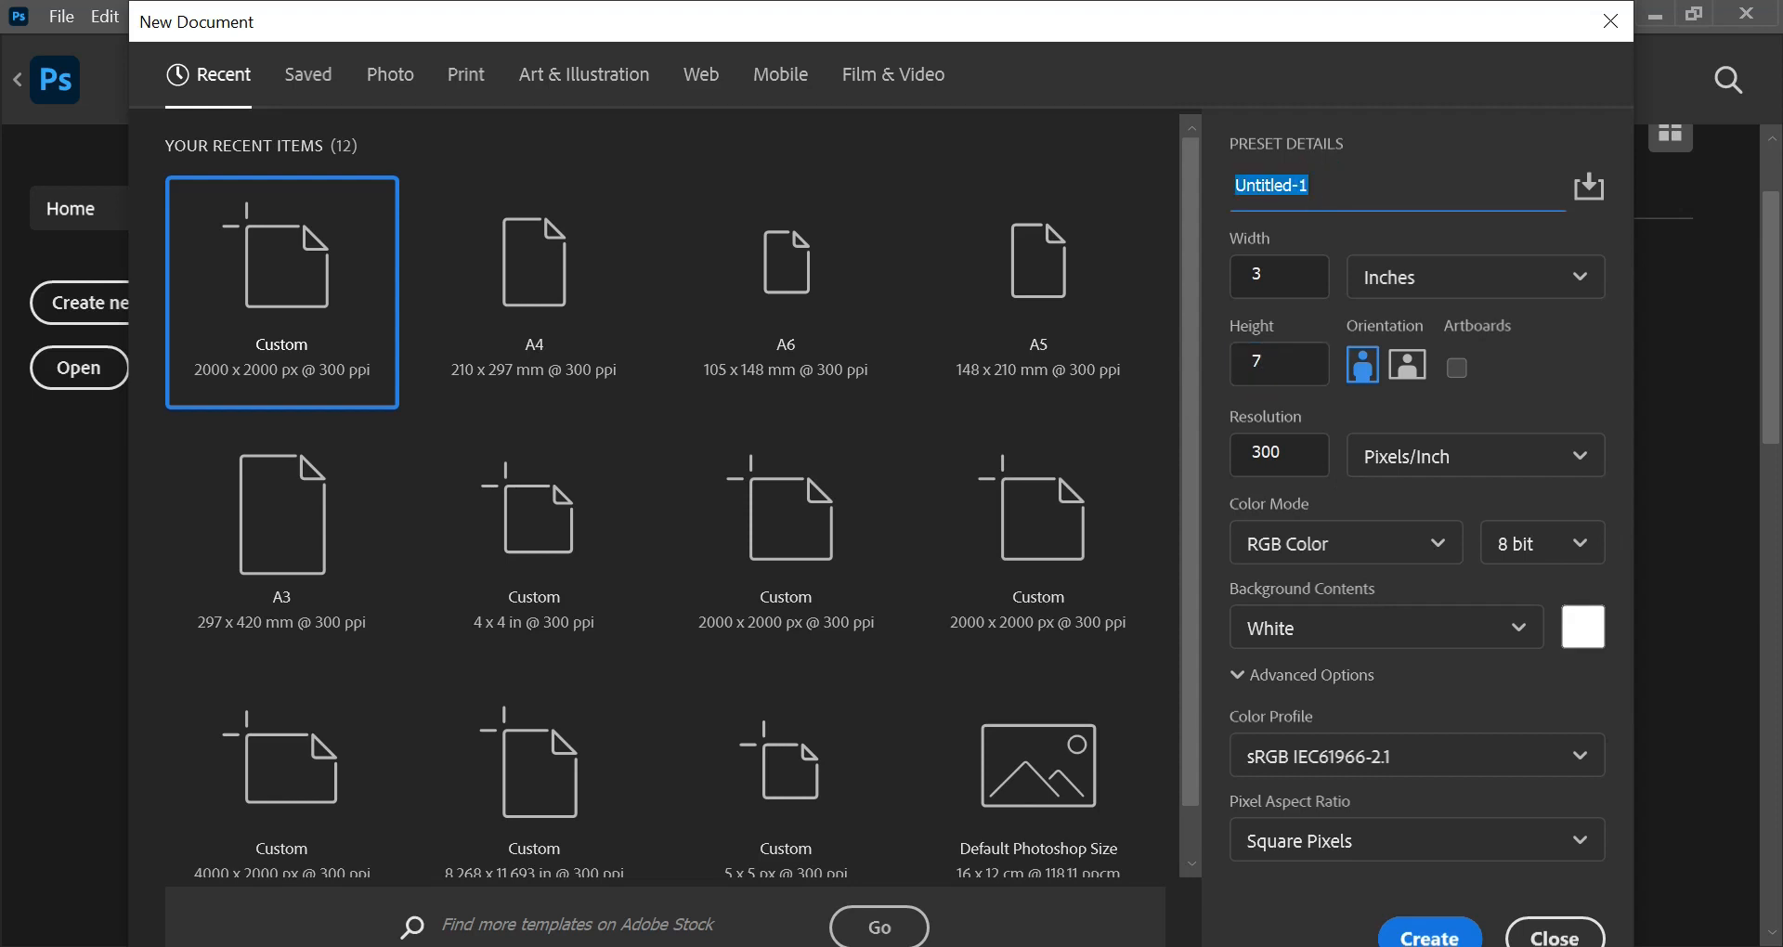
pyautogui.write('Roo')
pyautogui.press('BackSpace')
pyautogui.write('ll up banner')
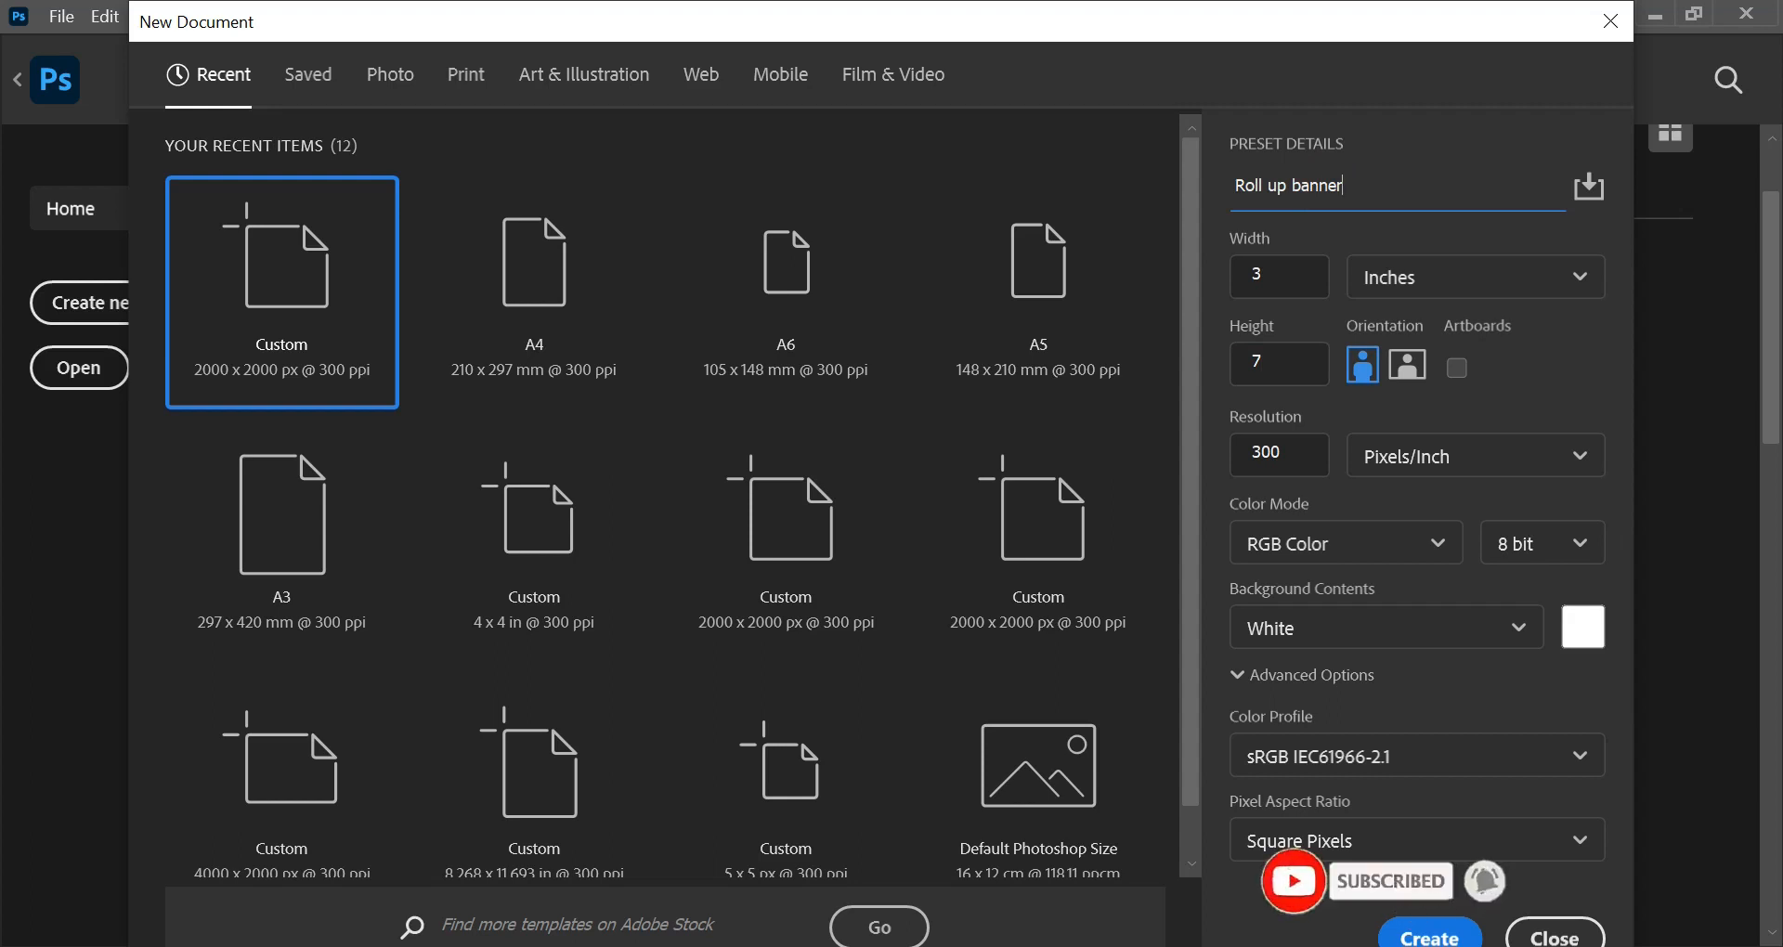
pyautogui.click(1429, 935)
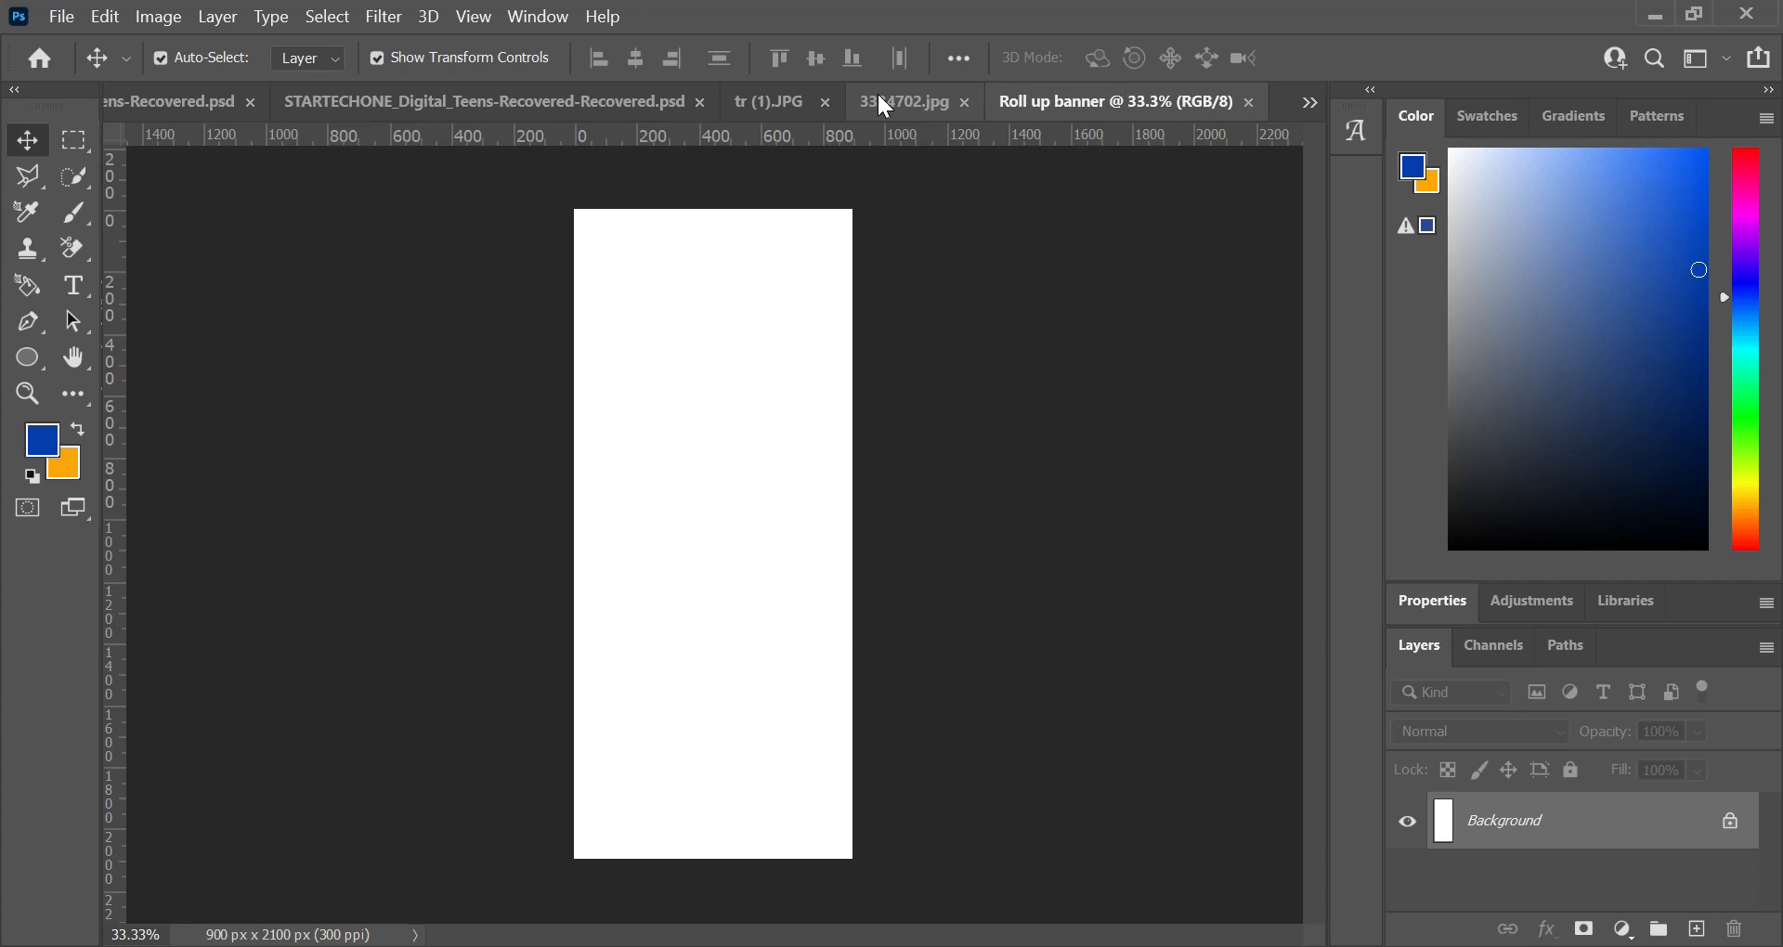
# Step: Copy the hexagon pattern from 3334702.jpg into the banner, closing the source image, and hide the pattern's layer
pyautogui.moveTo(879, 94); pyautogui.dragTo(1122, 312)
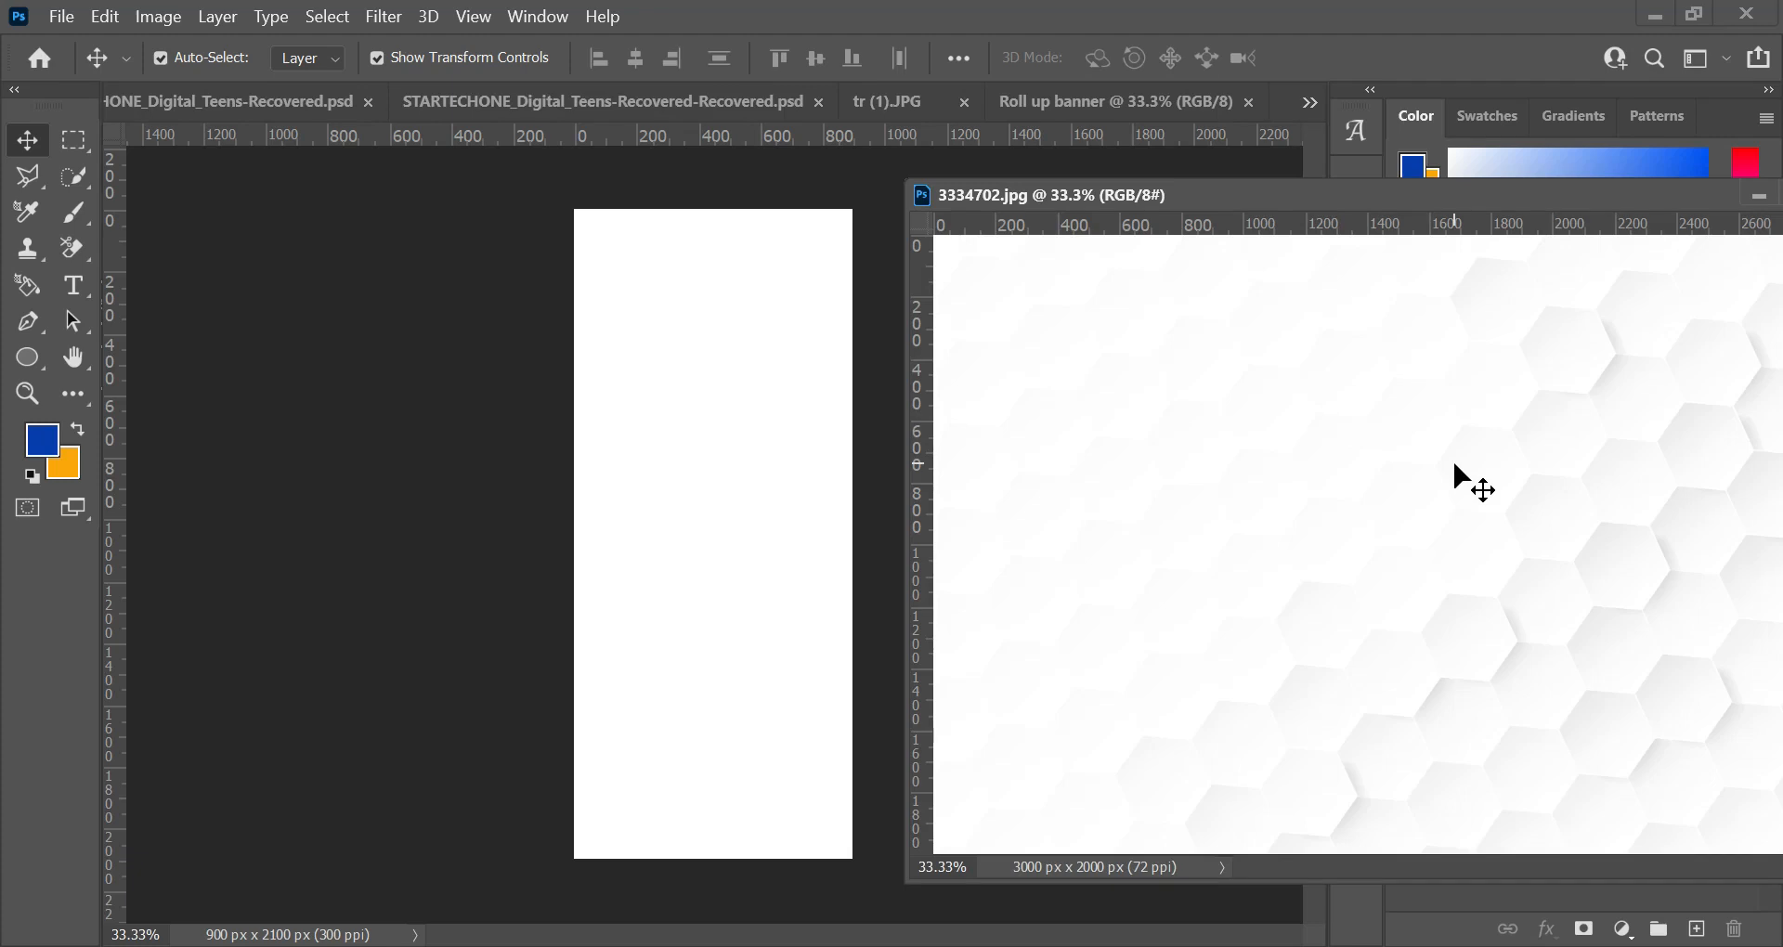
pyautogui.moveTo(1497, 568); pyautogui.dragTo(610, 573)
pyautogui.moveTo(610, 573); pyautogui.dragTo(634, 573)
pyautogui.moveTo(635, 573); pyautogui.dragTo(649, 574)
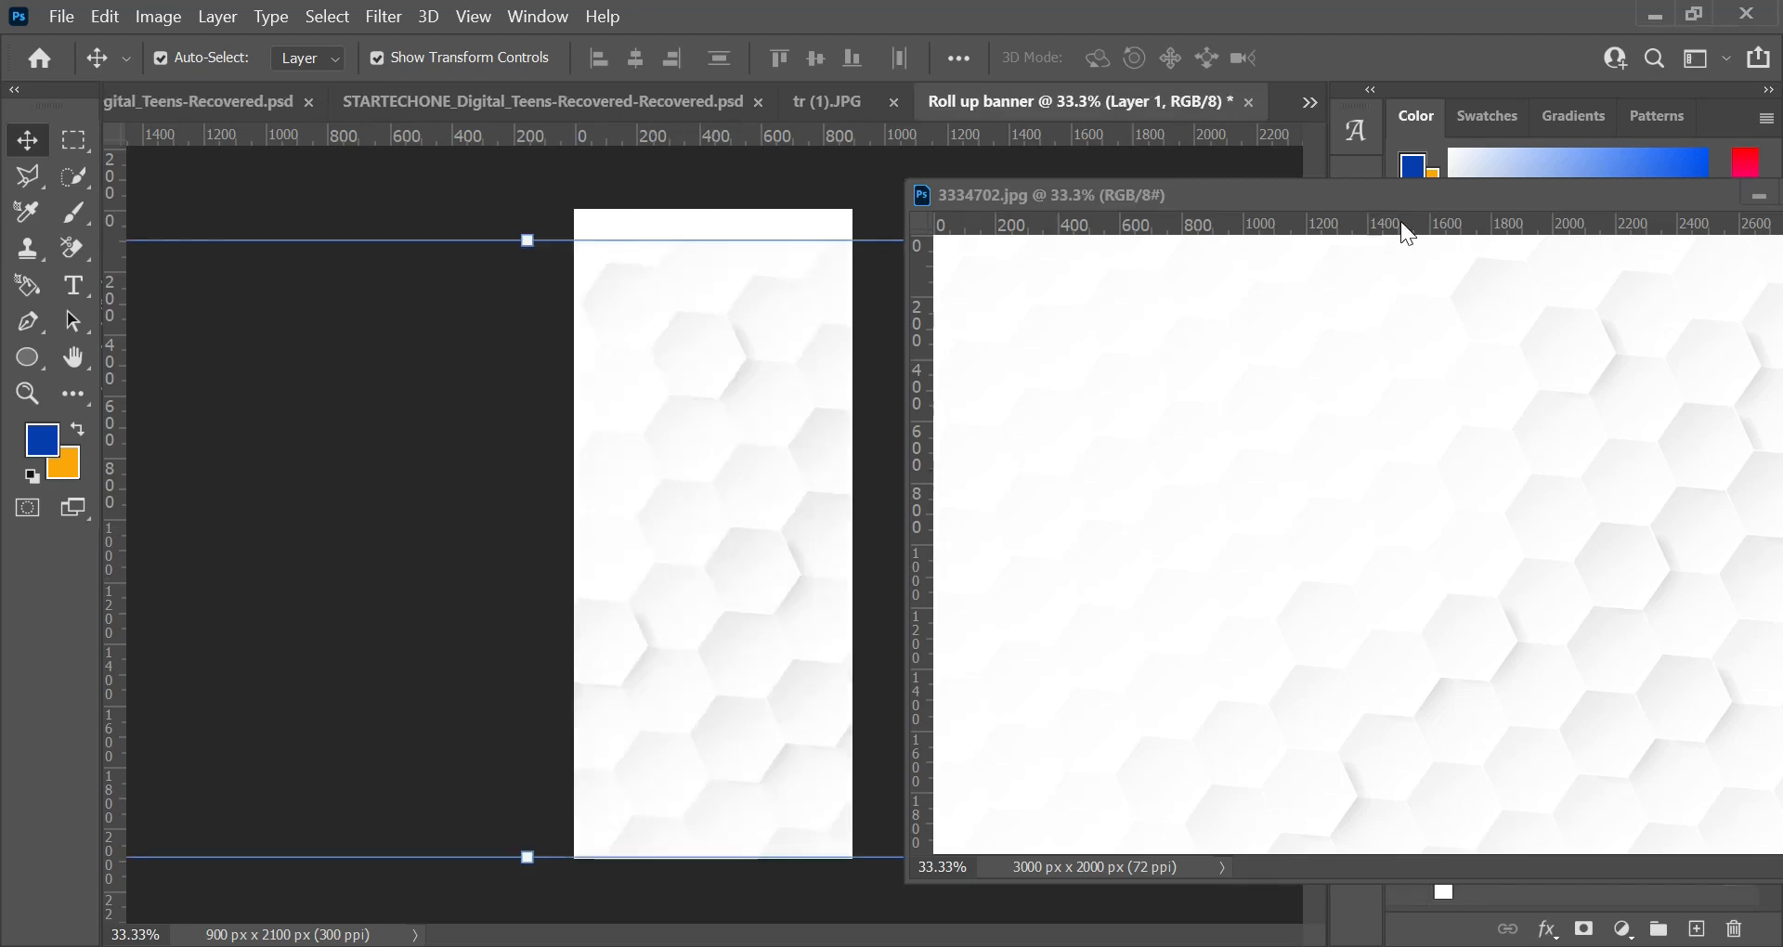
pyautogui.moveTo(1455, 198); pyautogui.dragTo(1132, 242)
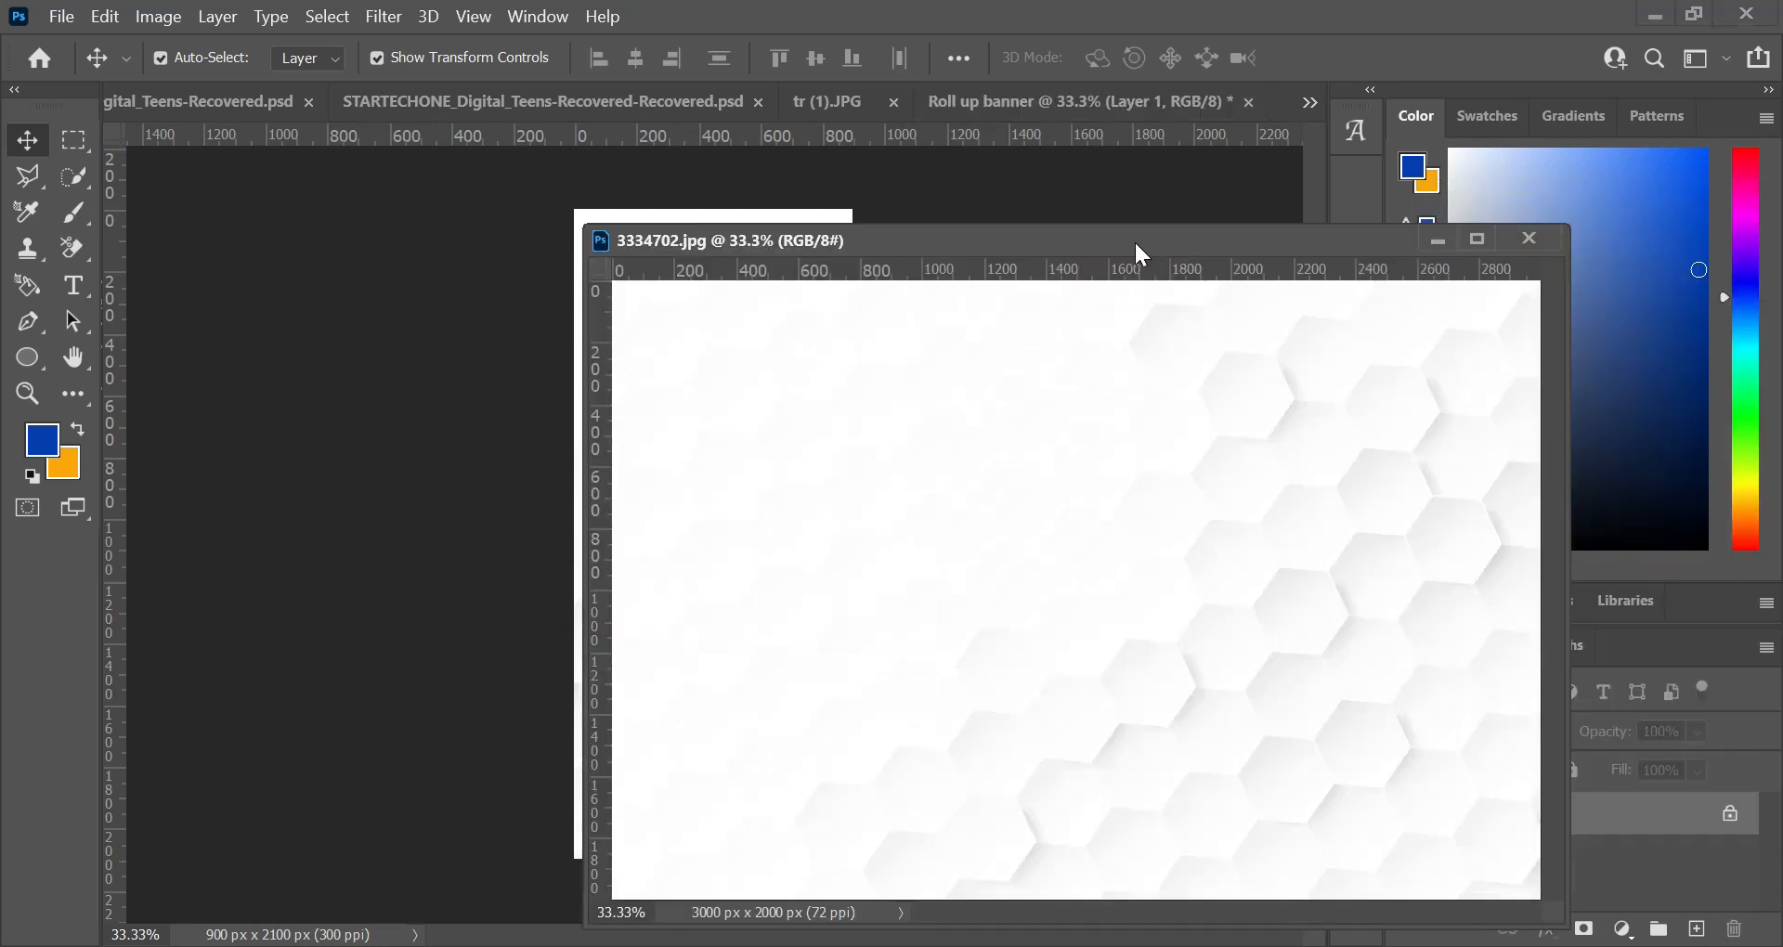
pyautogui.click(1534, 238)
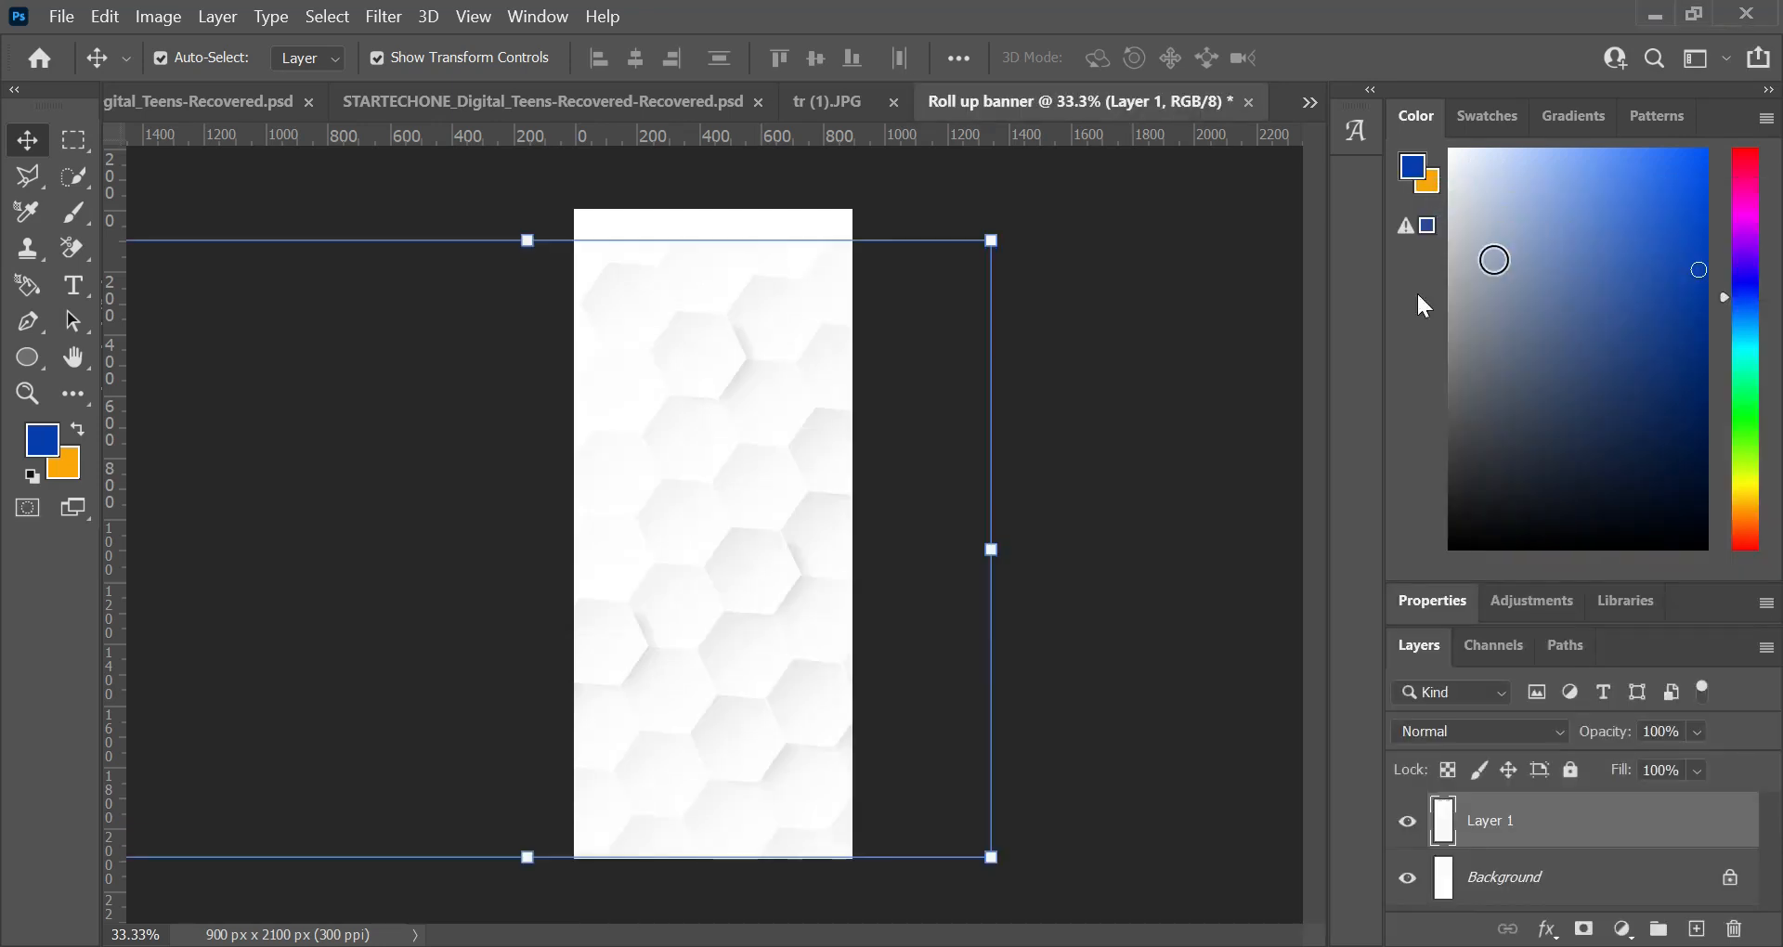
pyautogui.click(1410, 813)
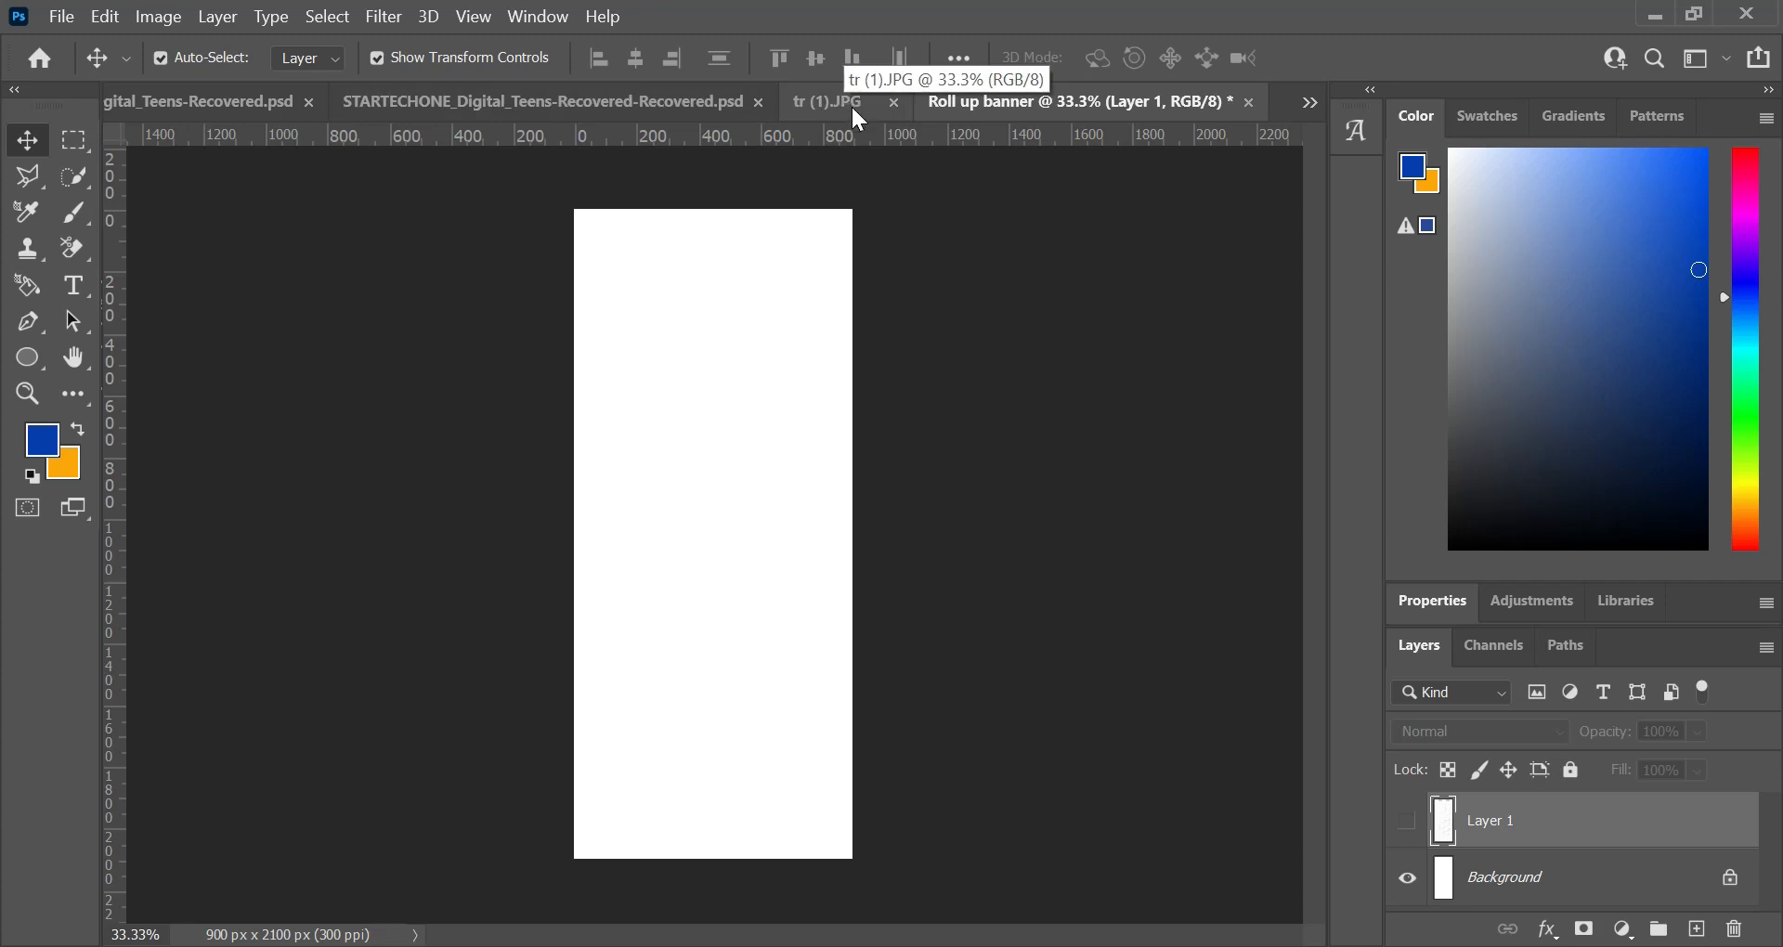
# Step: Copy the seated man photo from tr (1).JPG into the banner, closing the source image, and hide the repositioned photo's layer
pyautogui.moveTo(832, 95); pyautogui.dragTo(943, 290)
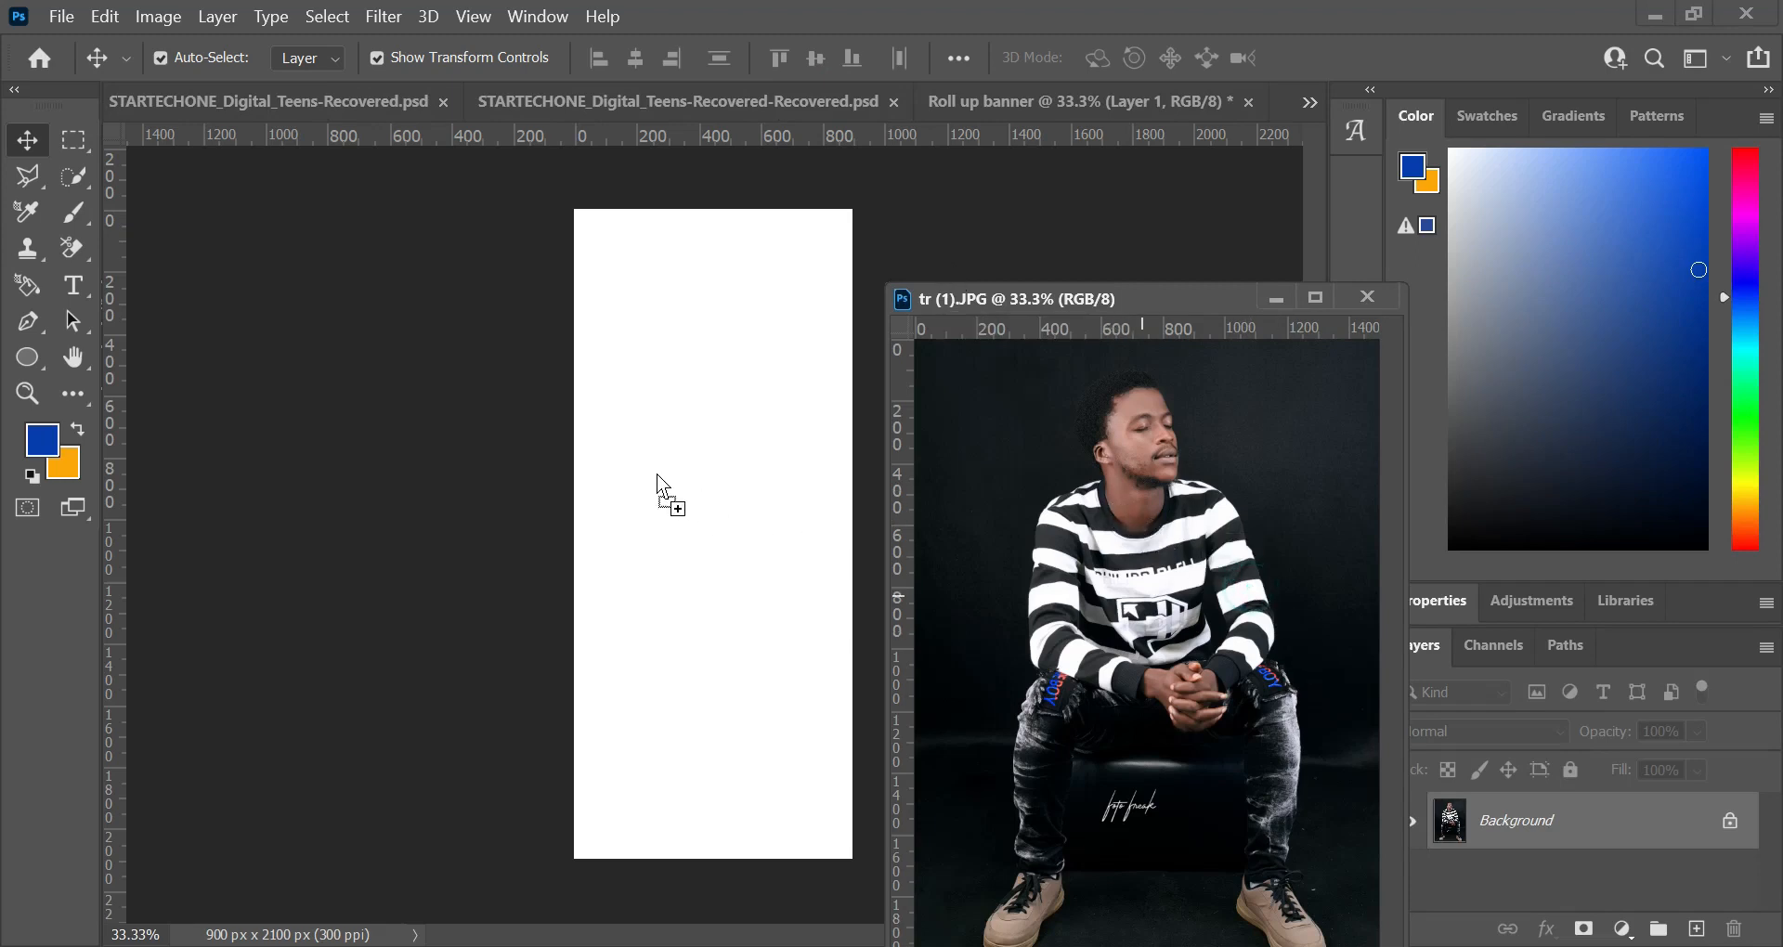
pyautogui.click(657, 422)
pyautogui.moveTo(657, 422); pyautogui.dragTo(658, 422)
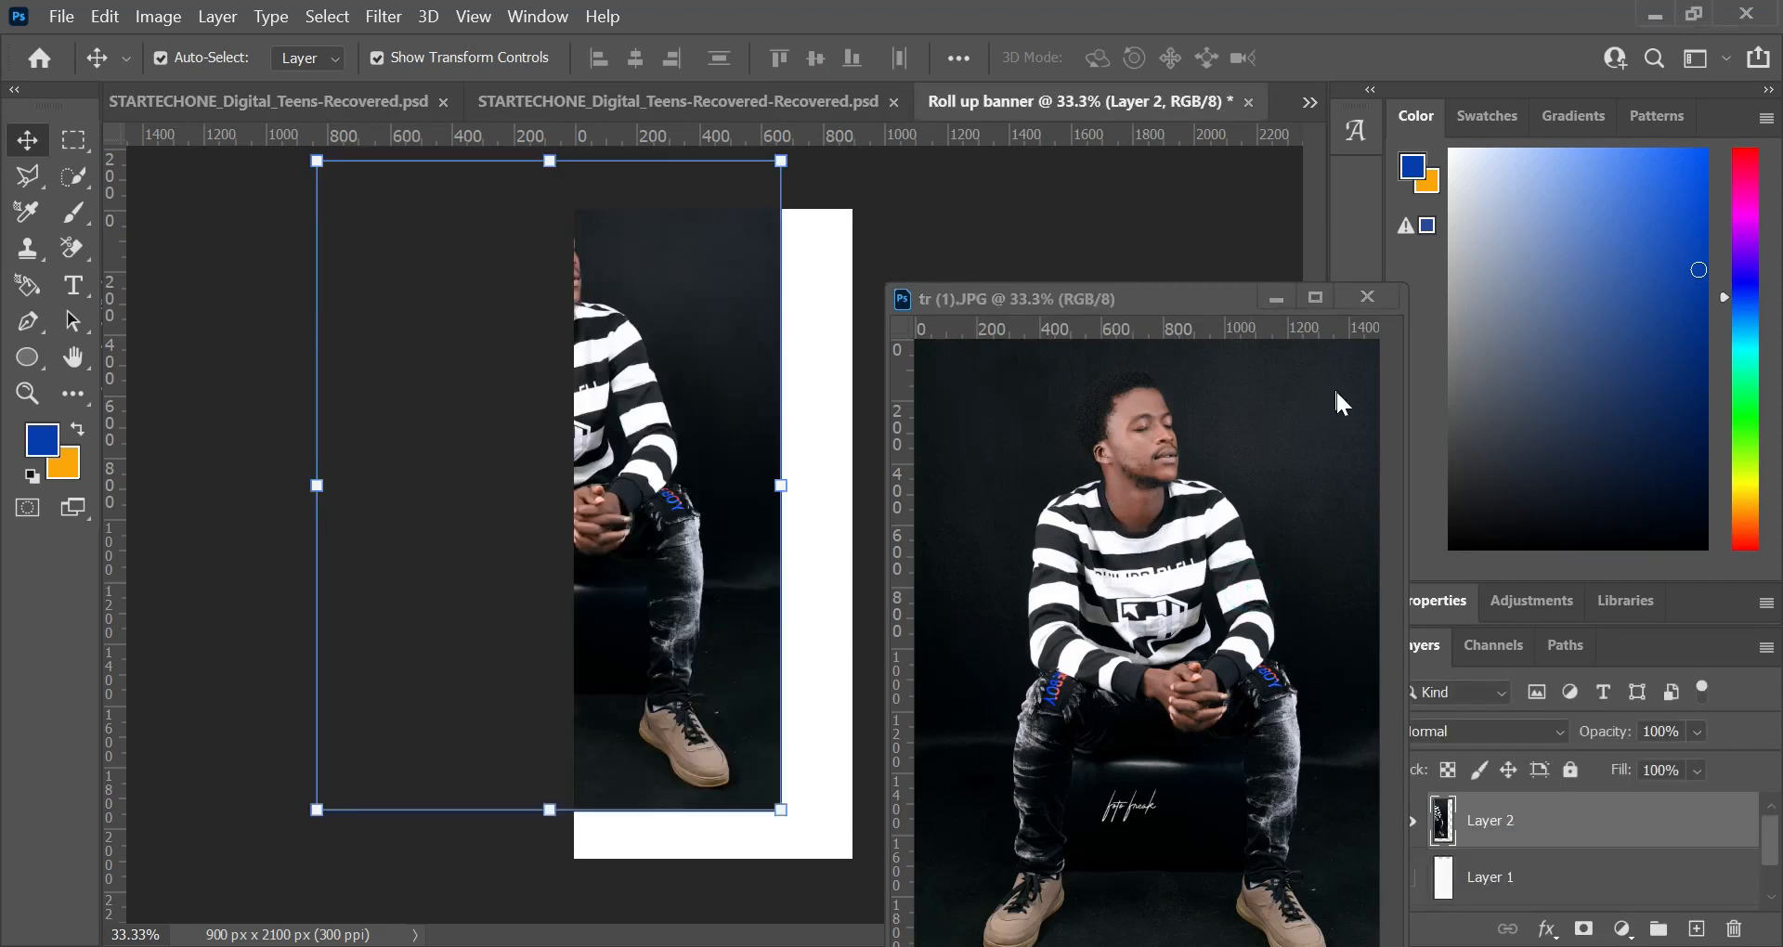
pyautogui.click(1365, 296)
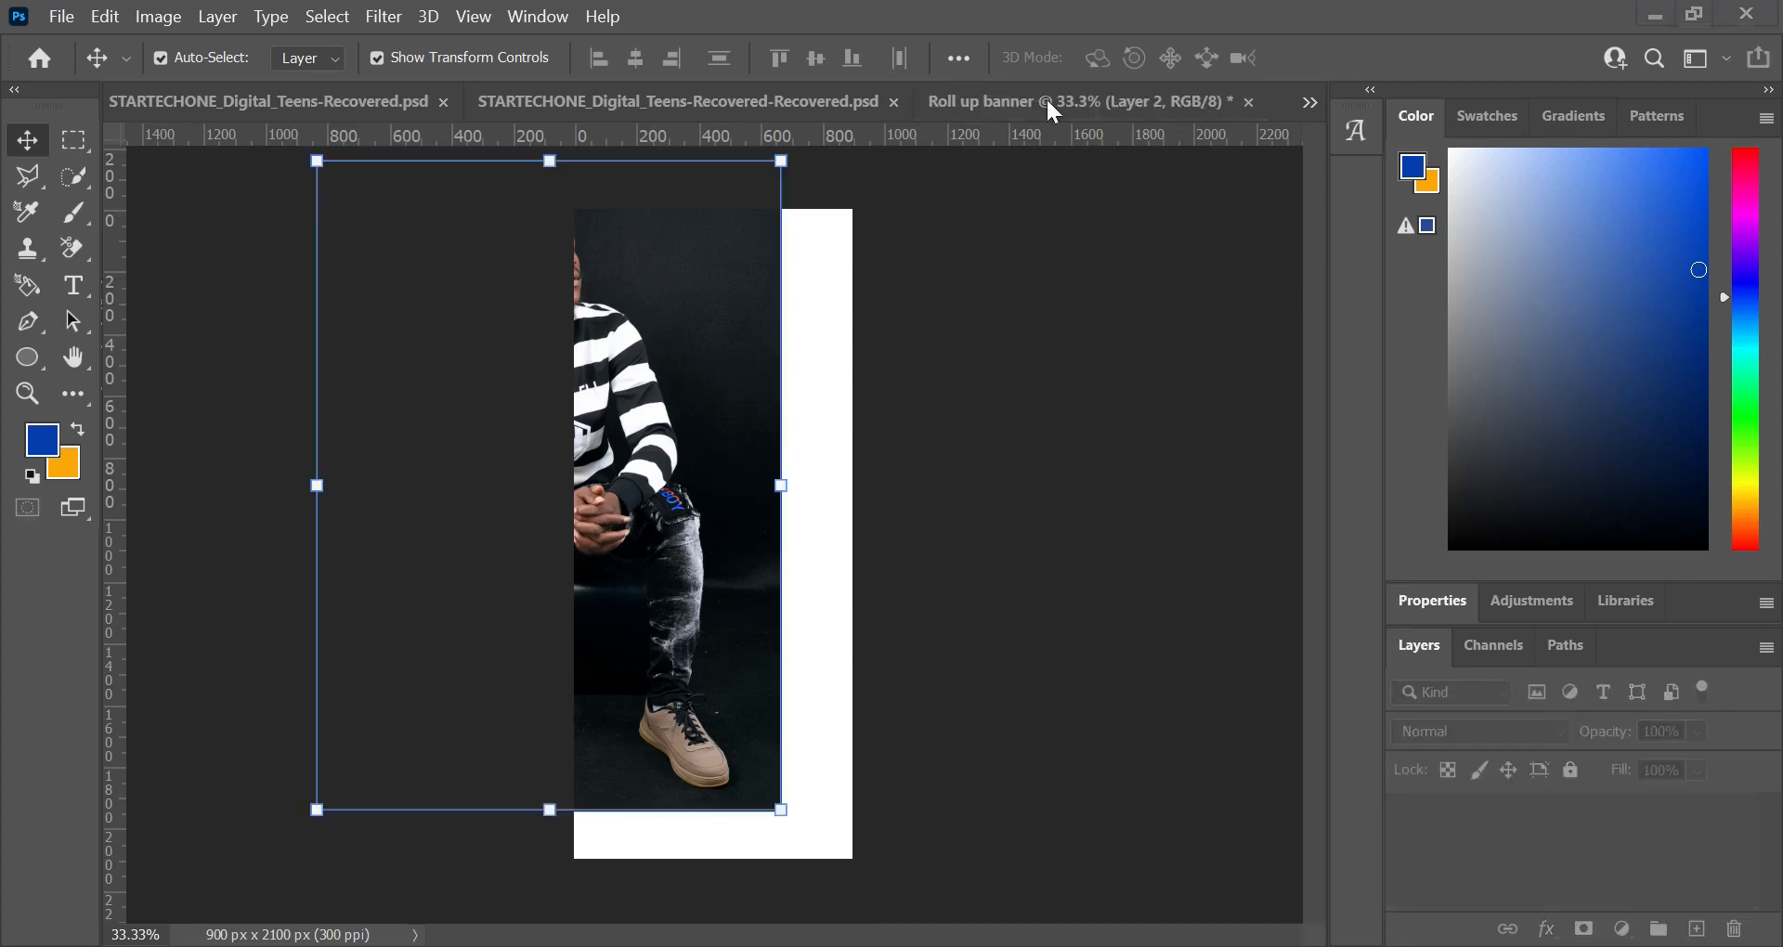
pyautogui.moveTo(735, 329); pyautogui.dragTo(759, 329)
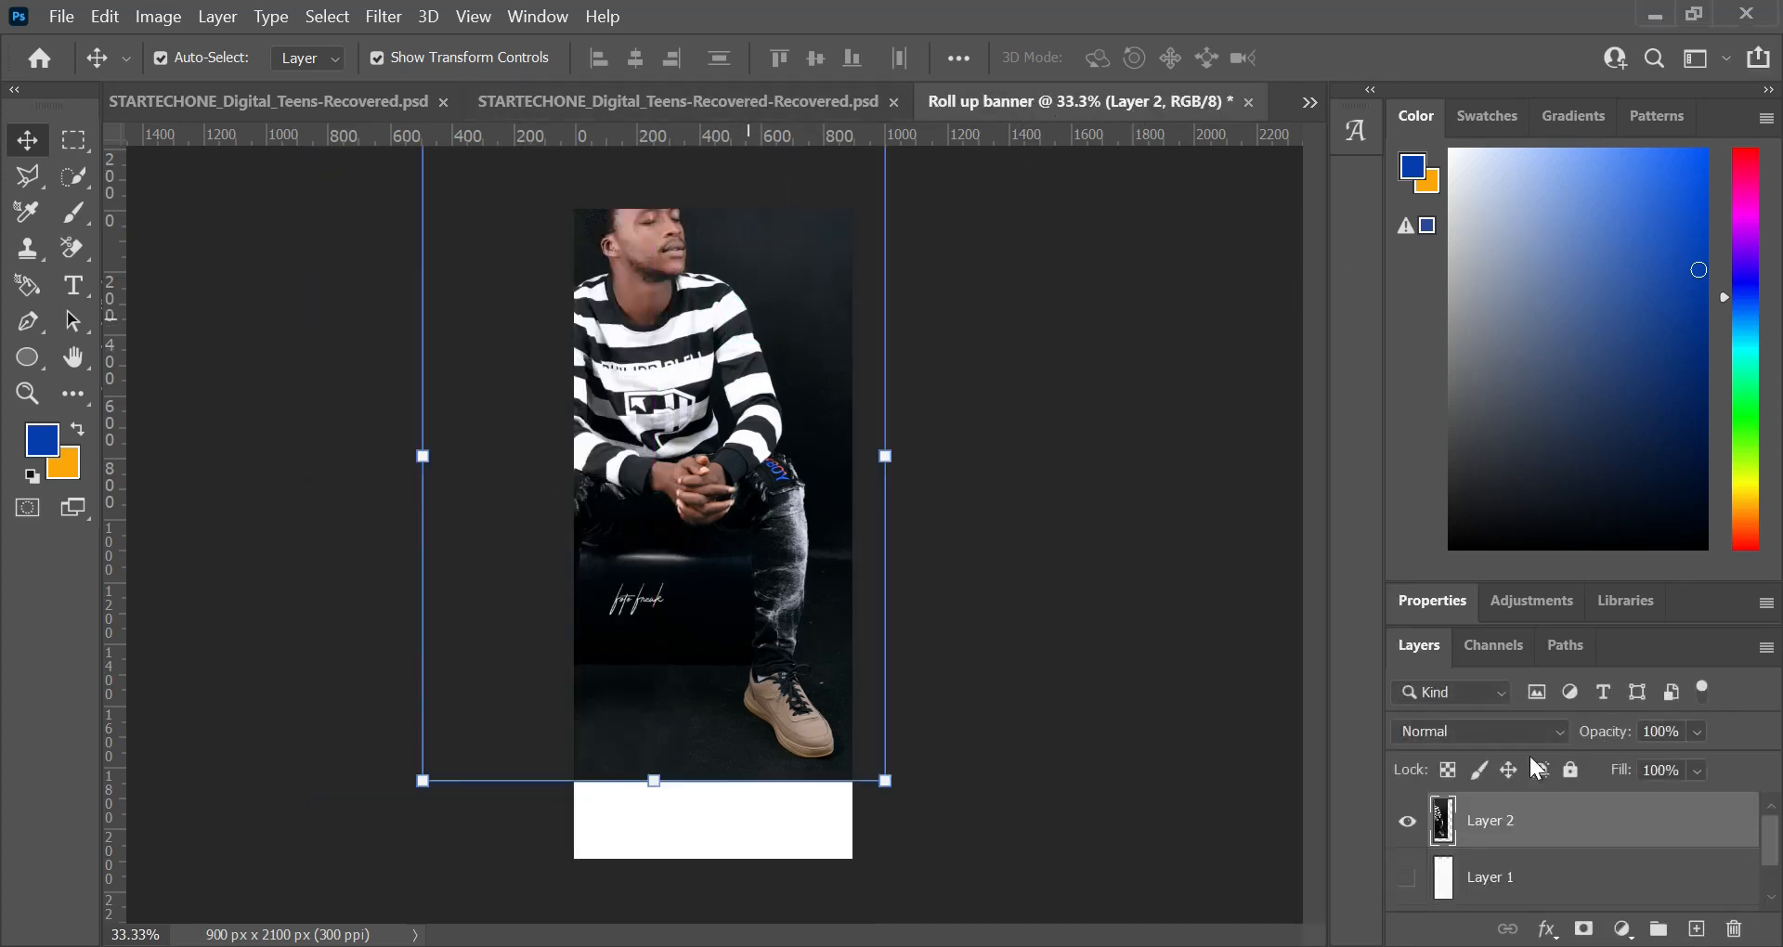
pyautogui.click(1407, 823)
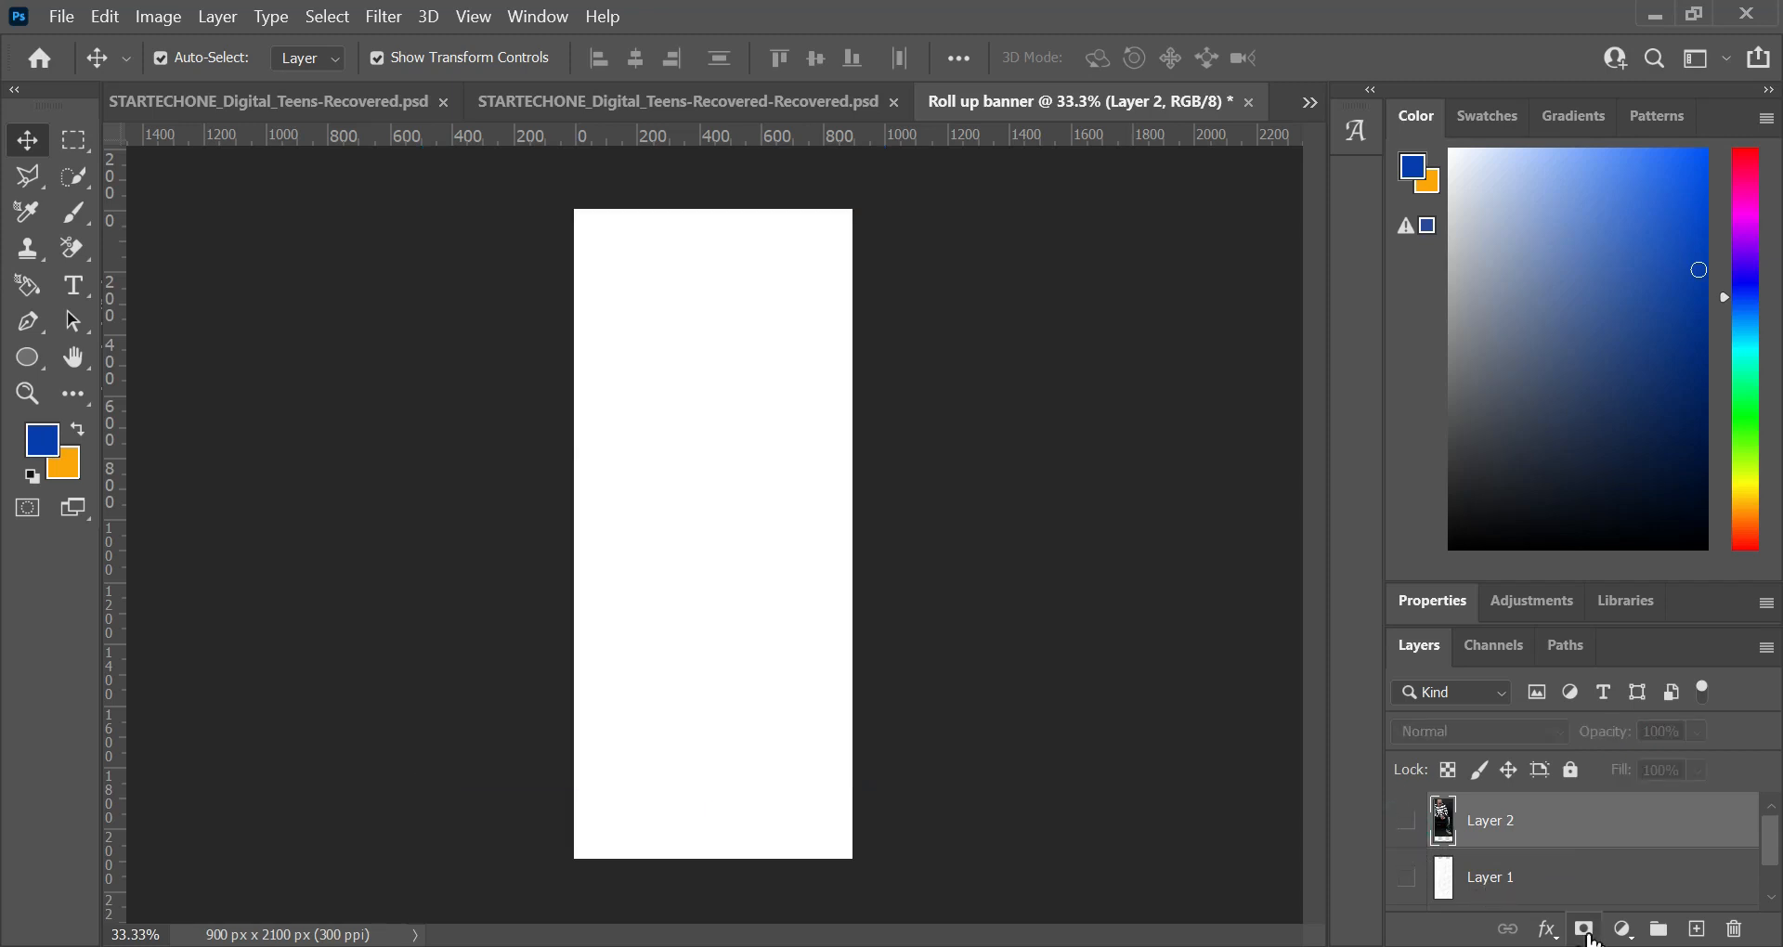
# Step: Select the Background layer and set the Pen tool to Shape mode with no stroke
pyautogui.scroll(-1, 1532, 901)
pyautogui.click(1531, 887)
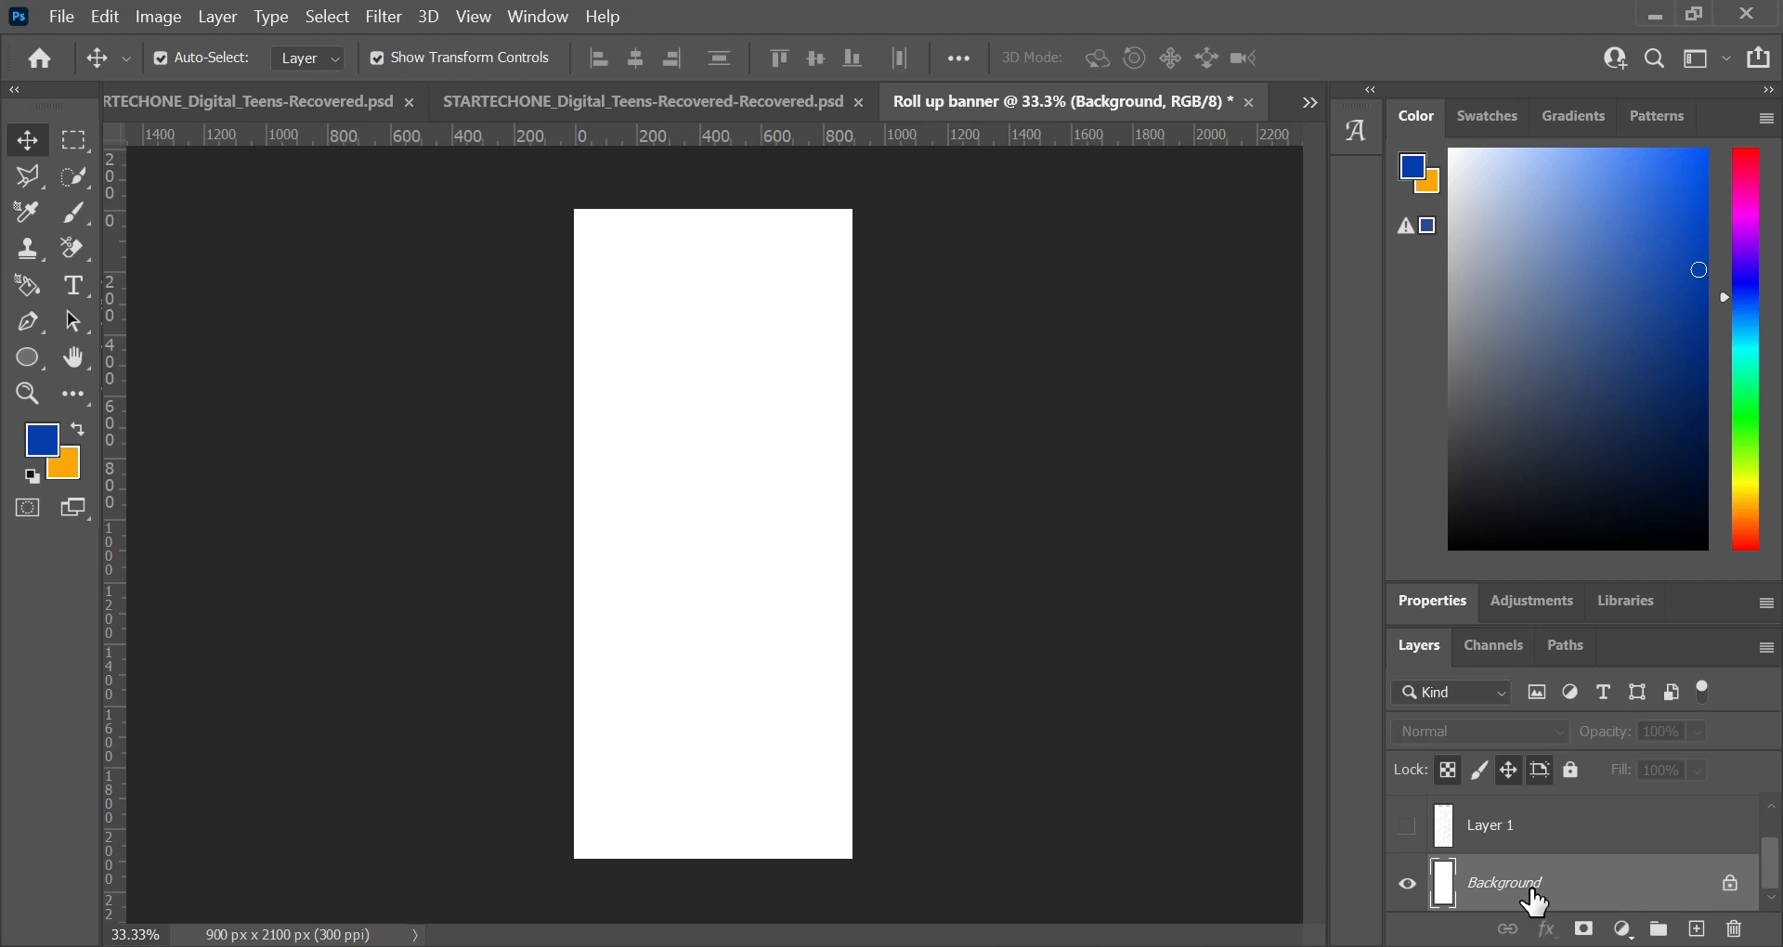
pyautogui.hotkey('ctrl', '+')
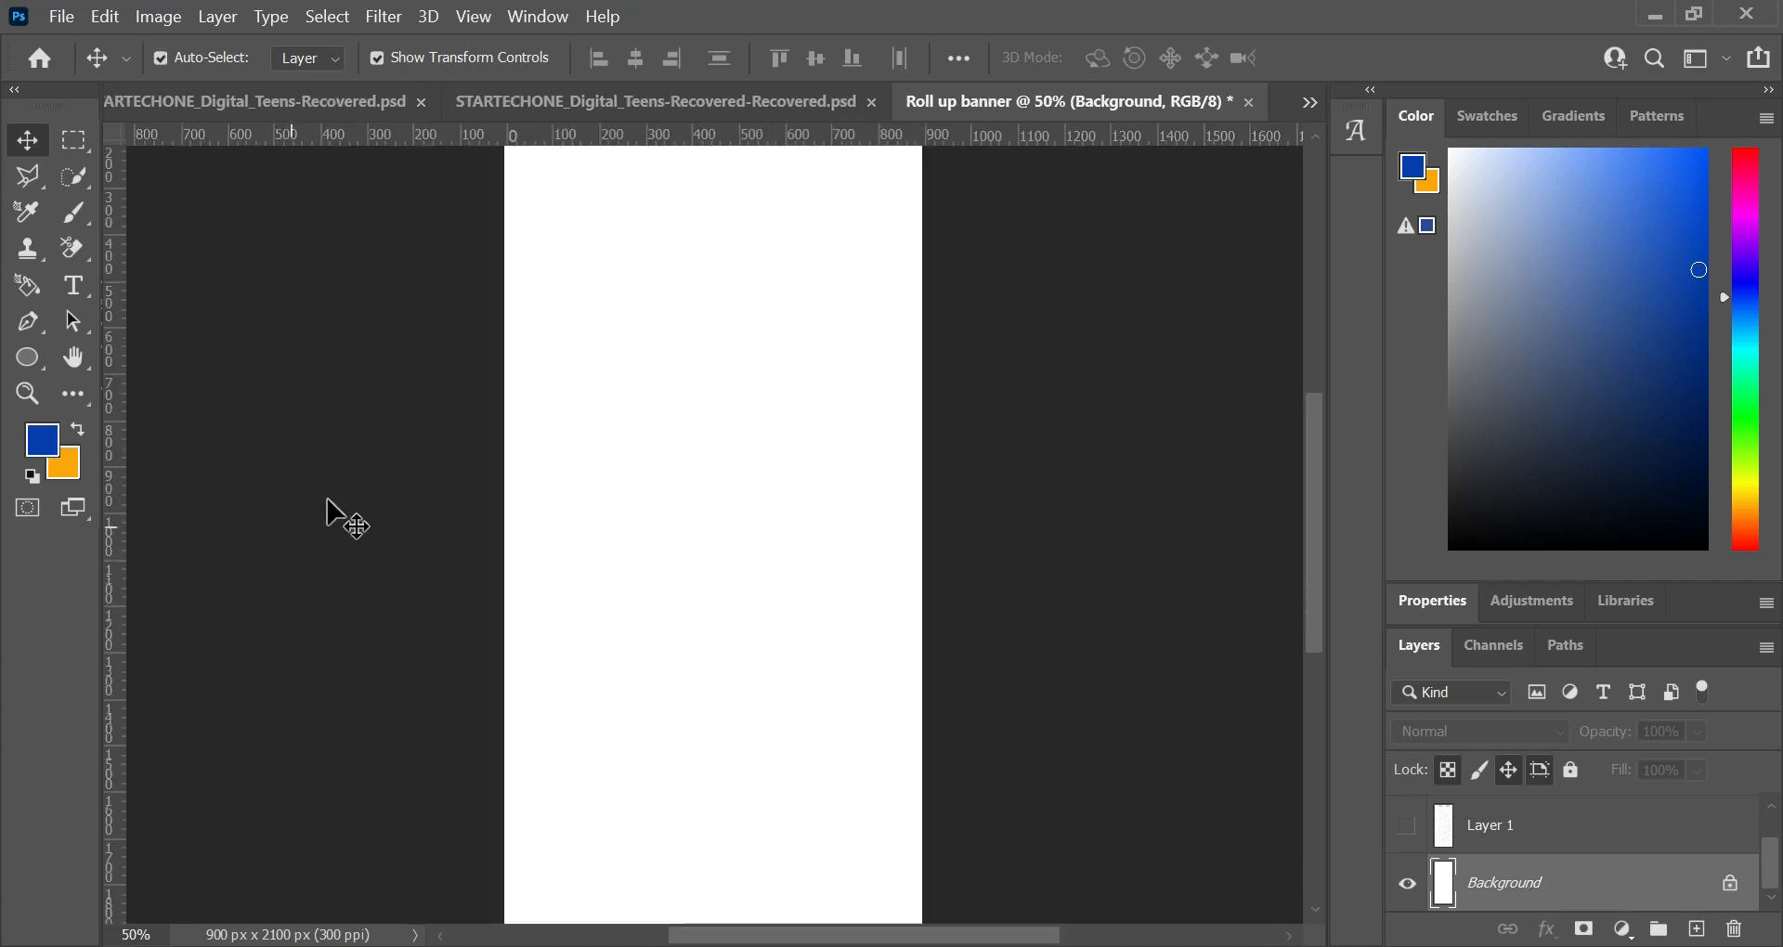
pyautogui.scroll(1, 612, 464)
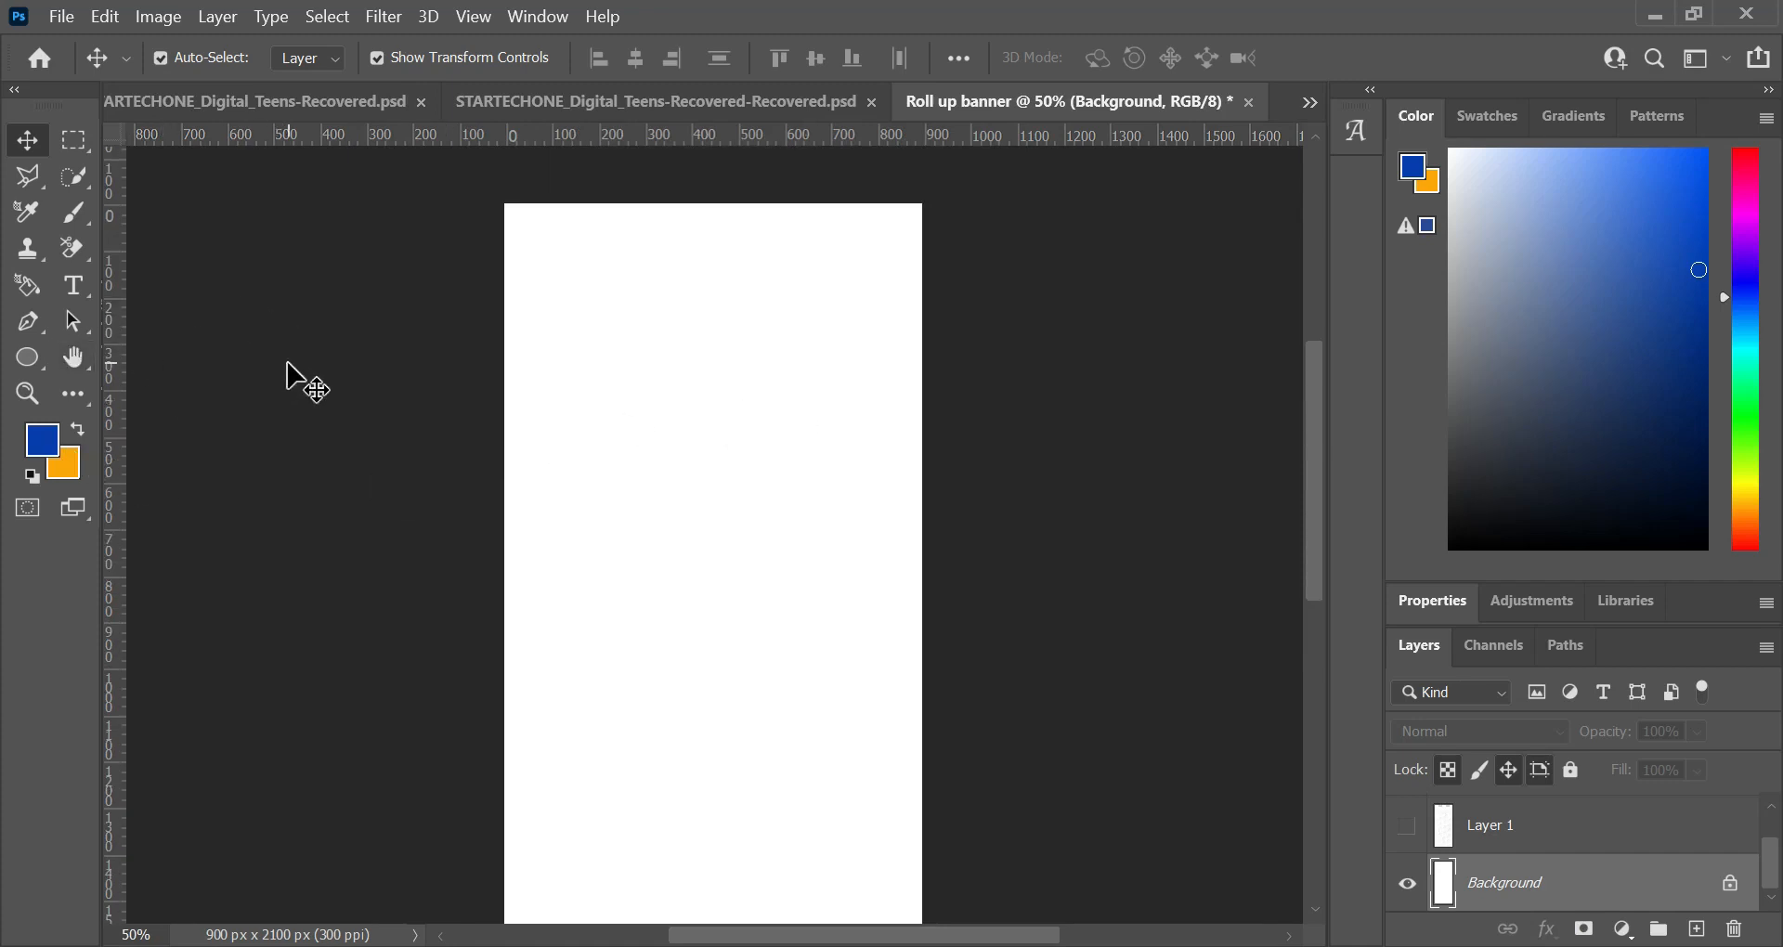
pyautogui.press('s')
pyautogui.click(34, 315)
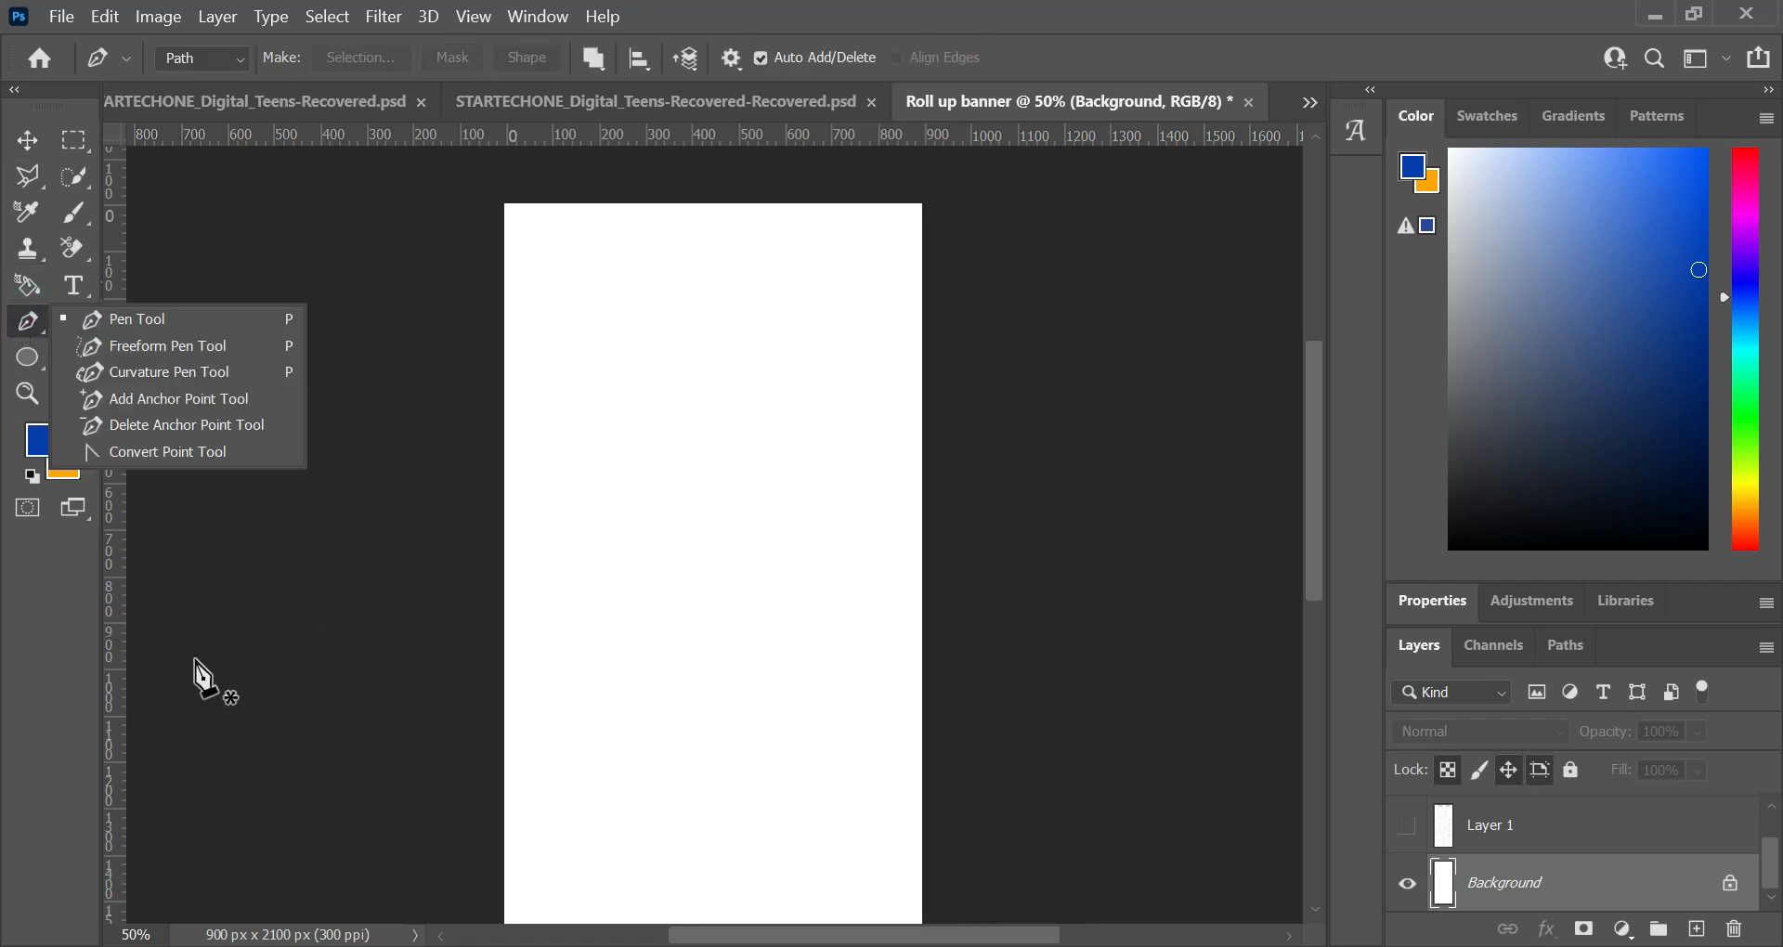
pyautogui.click(128, 318)
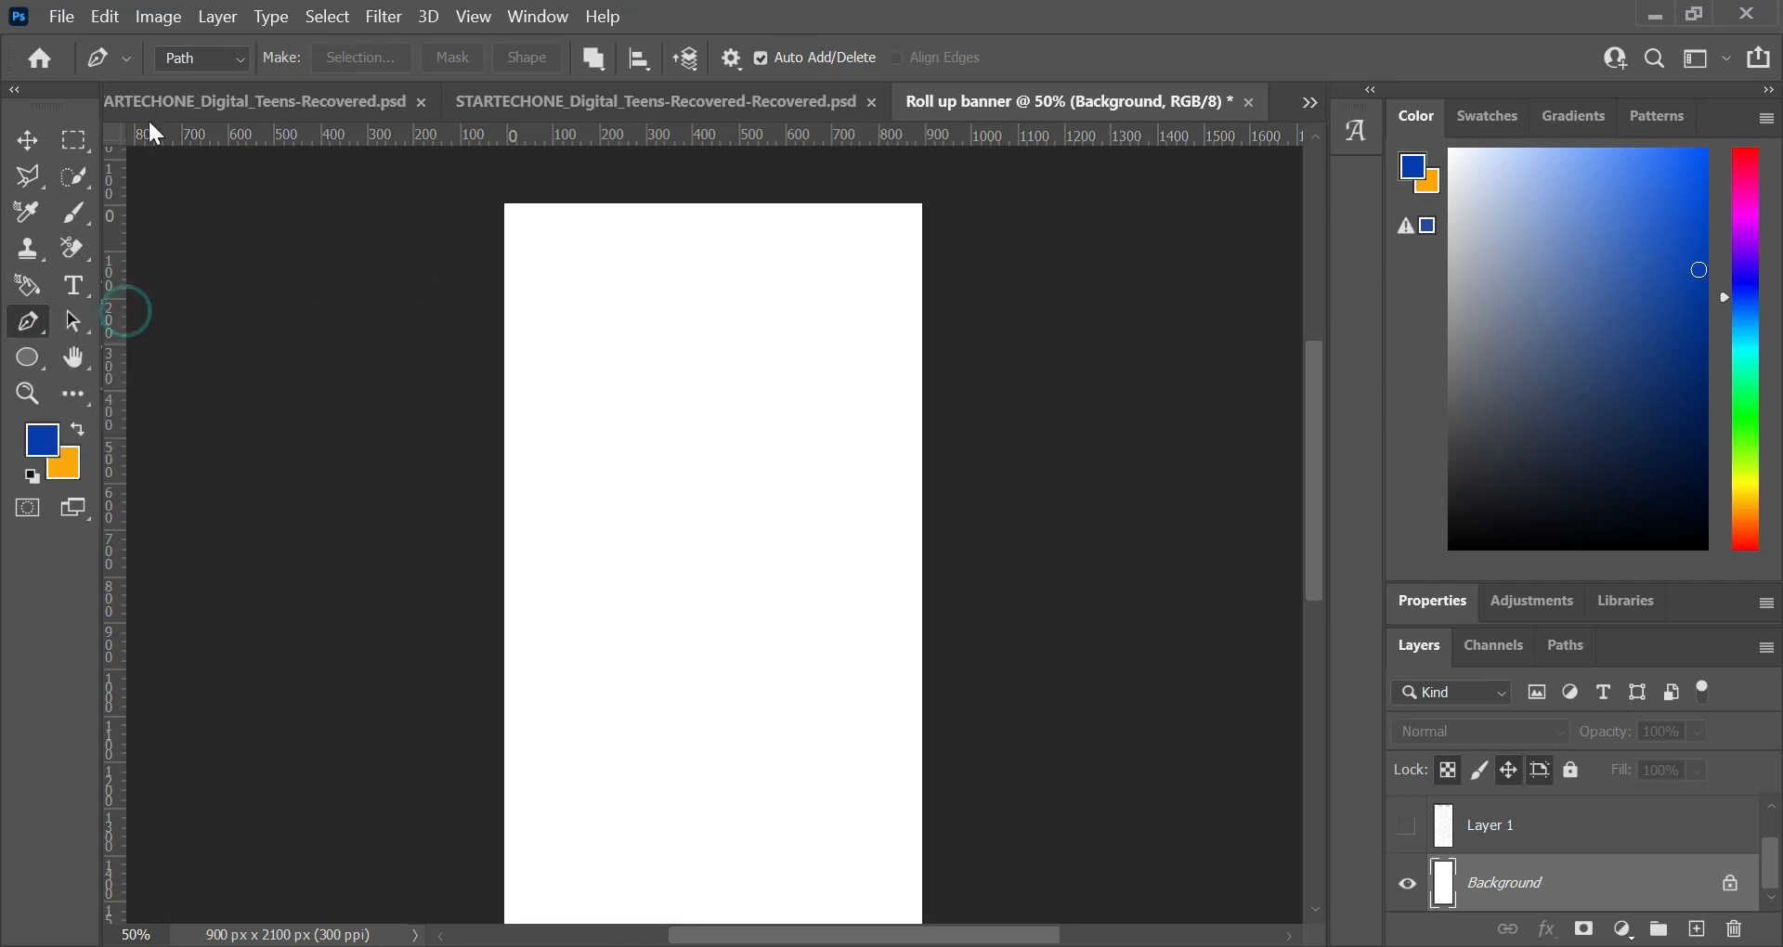
pyautogui.click(236, 58)
pyautogui.click(224, 86)
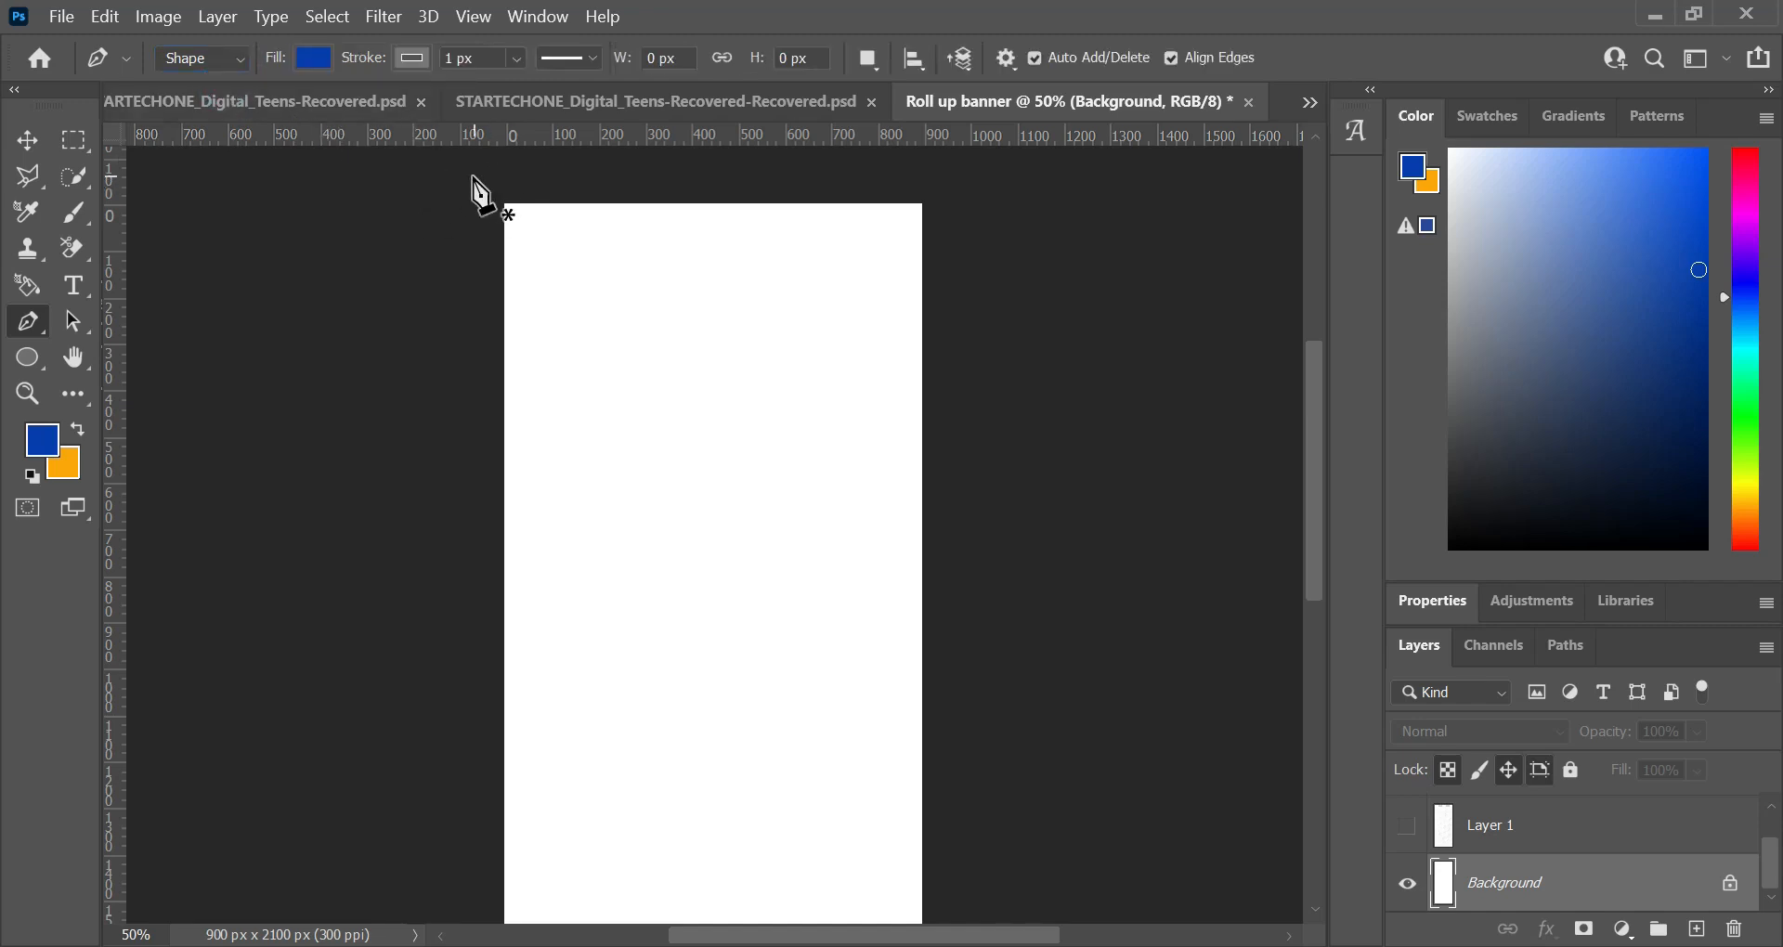
pyautogui.click(412, 58)
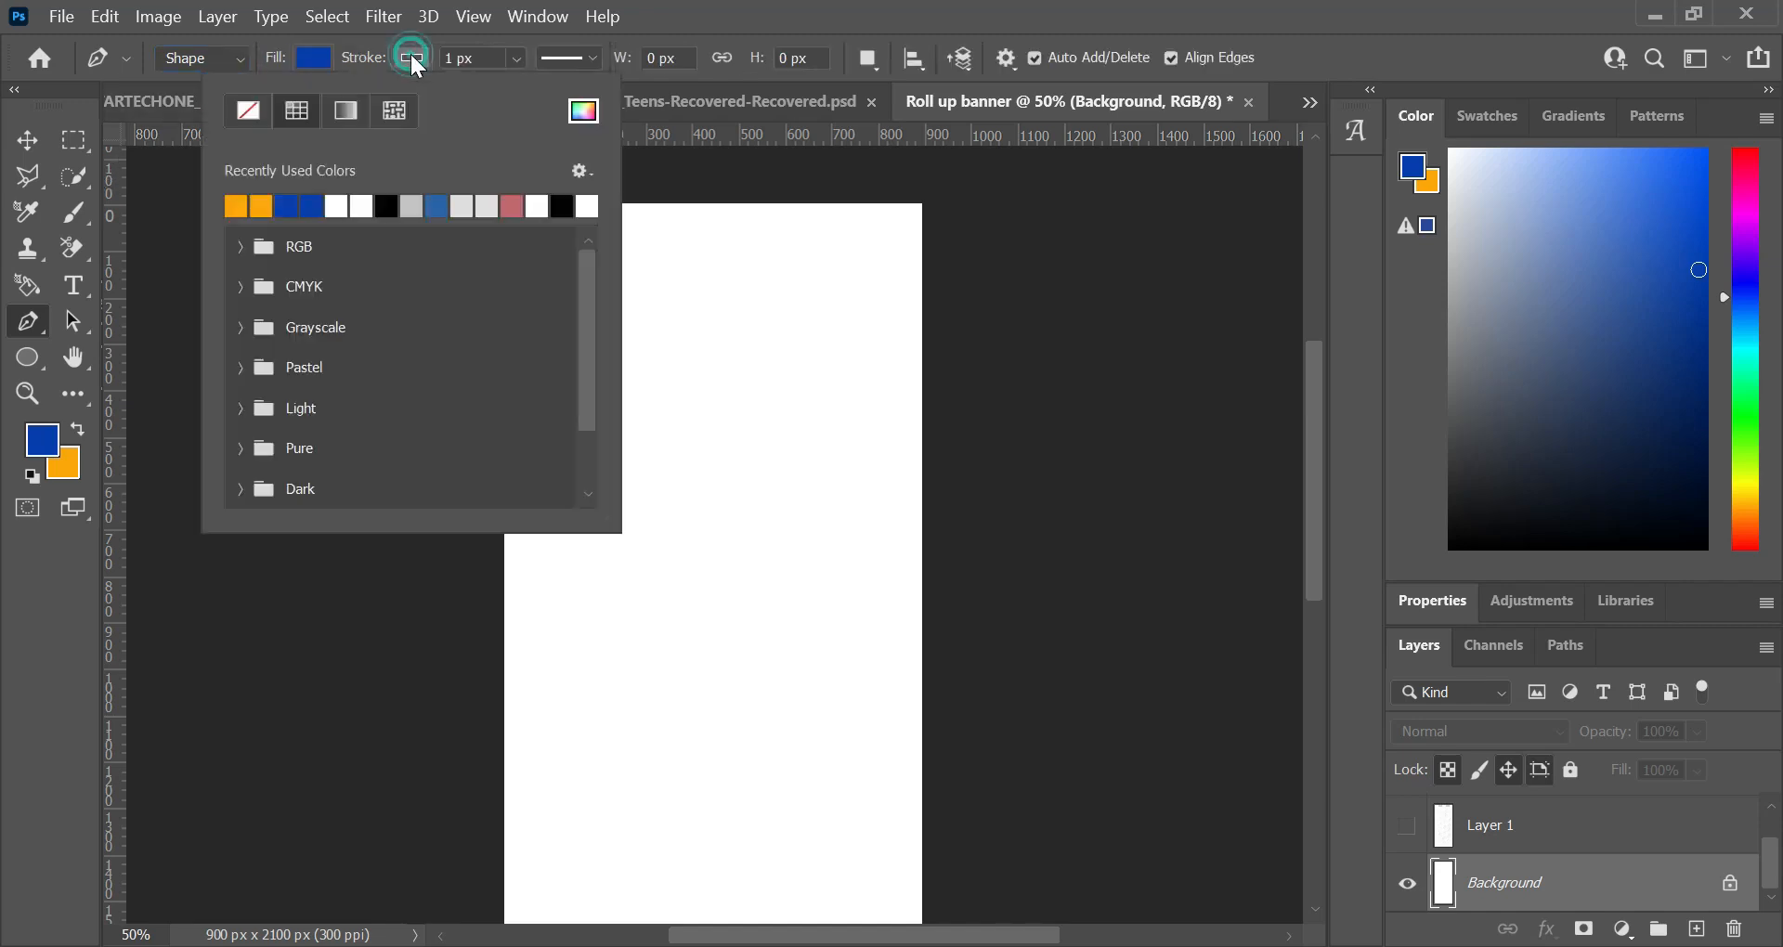
pyautogui.click(253, 113)
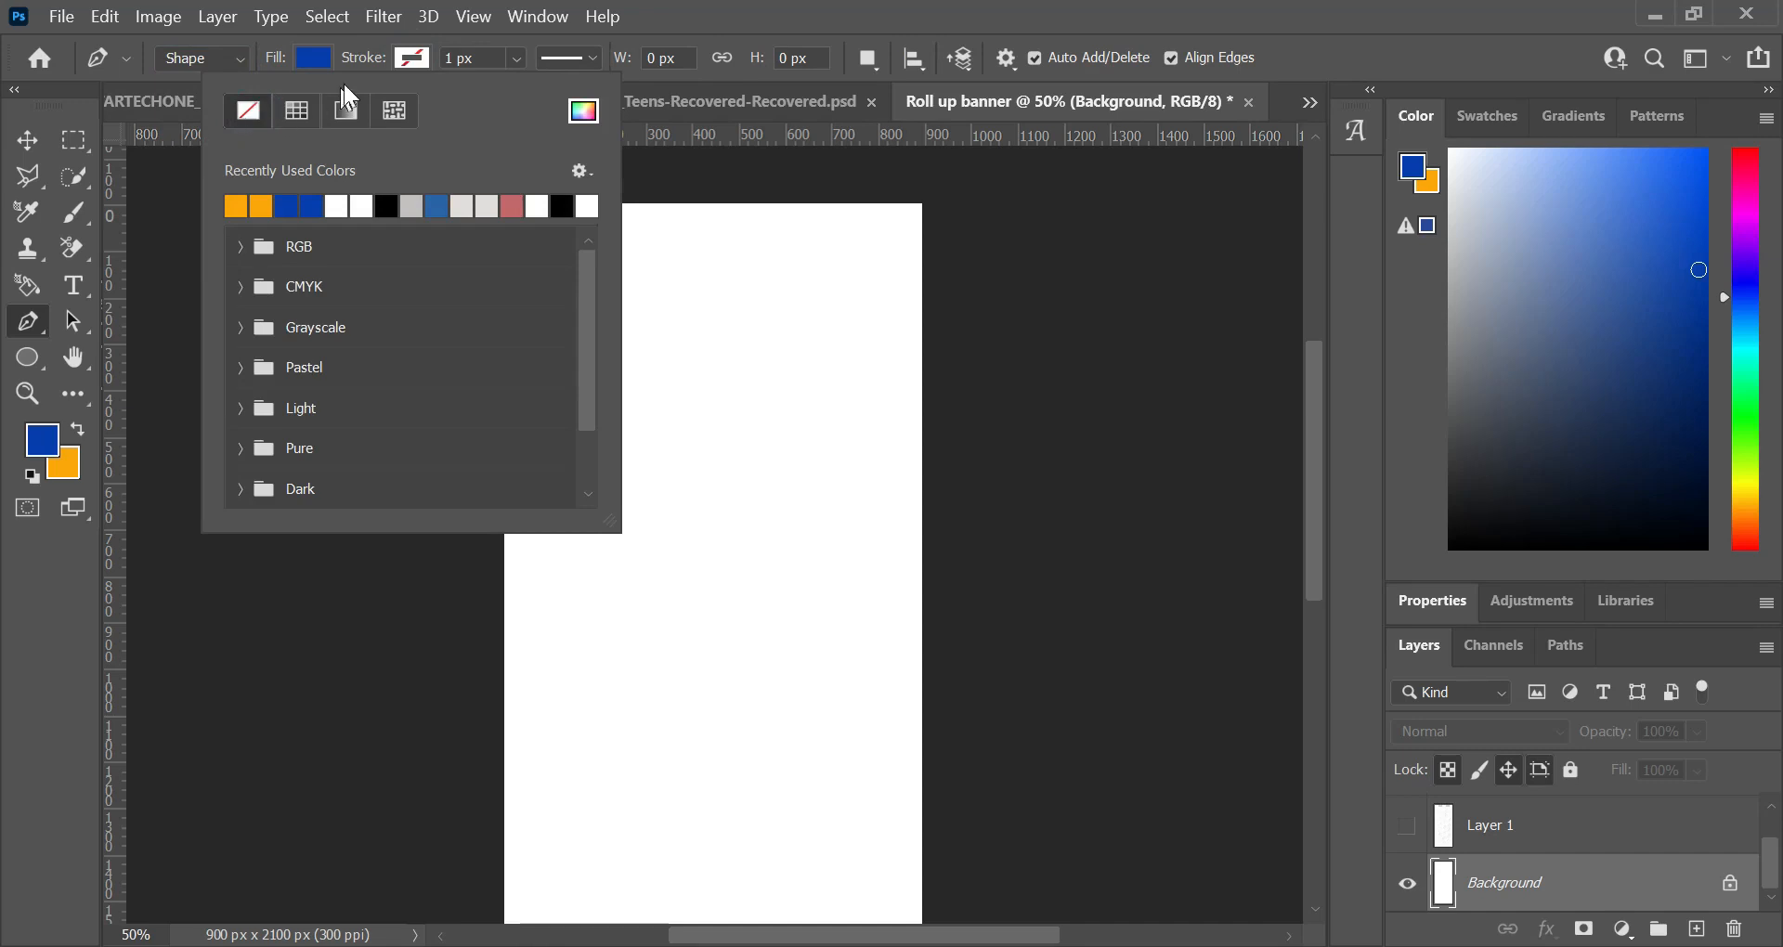
pyautogui.click(13, 144)
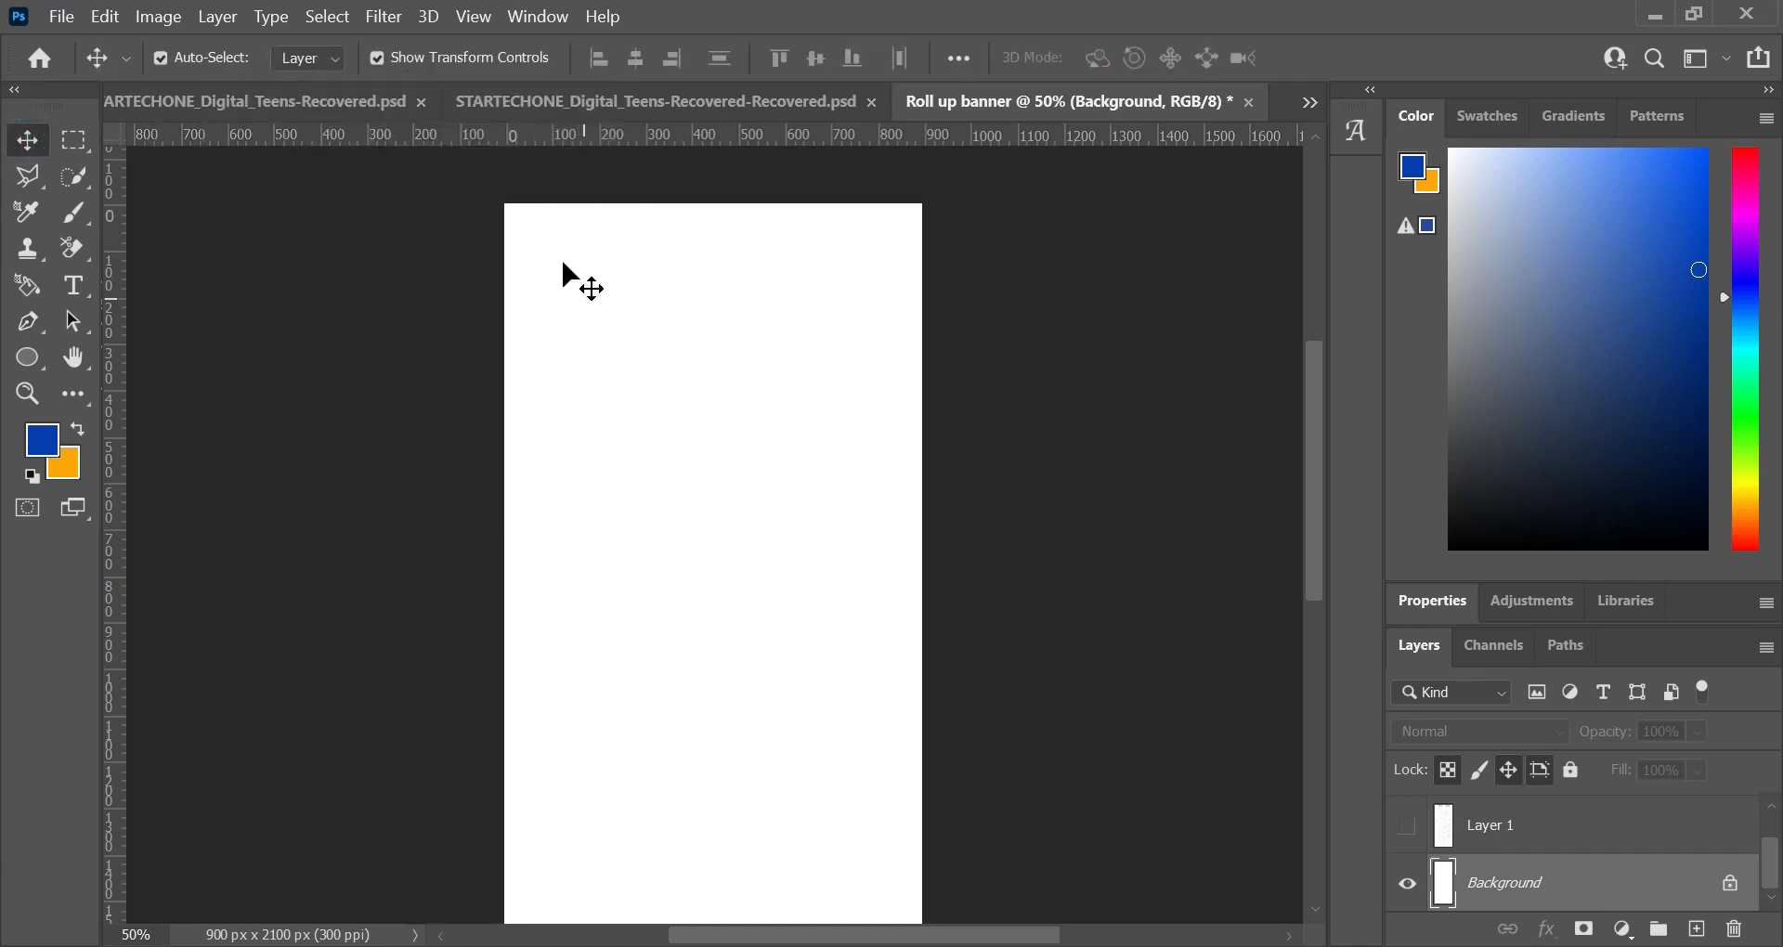
# Step: Draw a closed blue Pen shape about 1386 by 870 px over the banner's upper part, with its lower edge curving down to the right
pyautogui.click(26, 327)
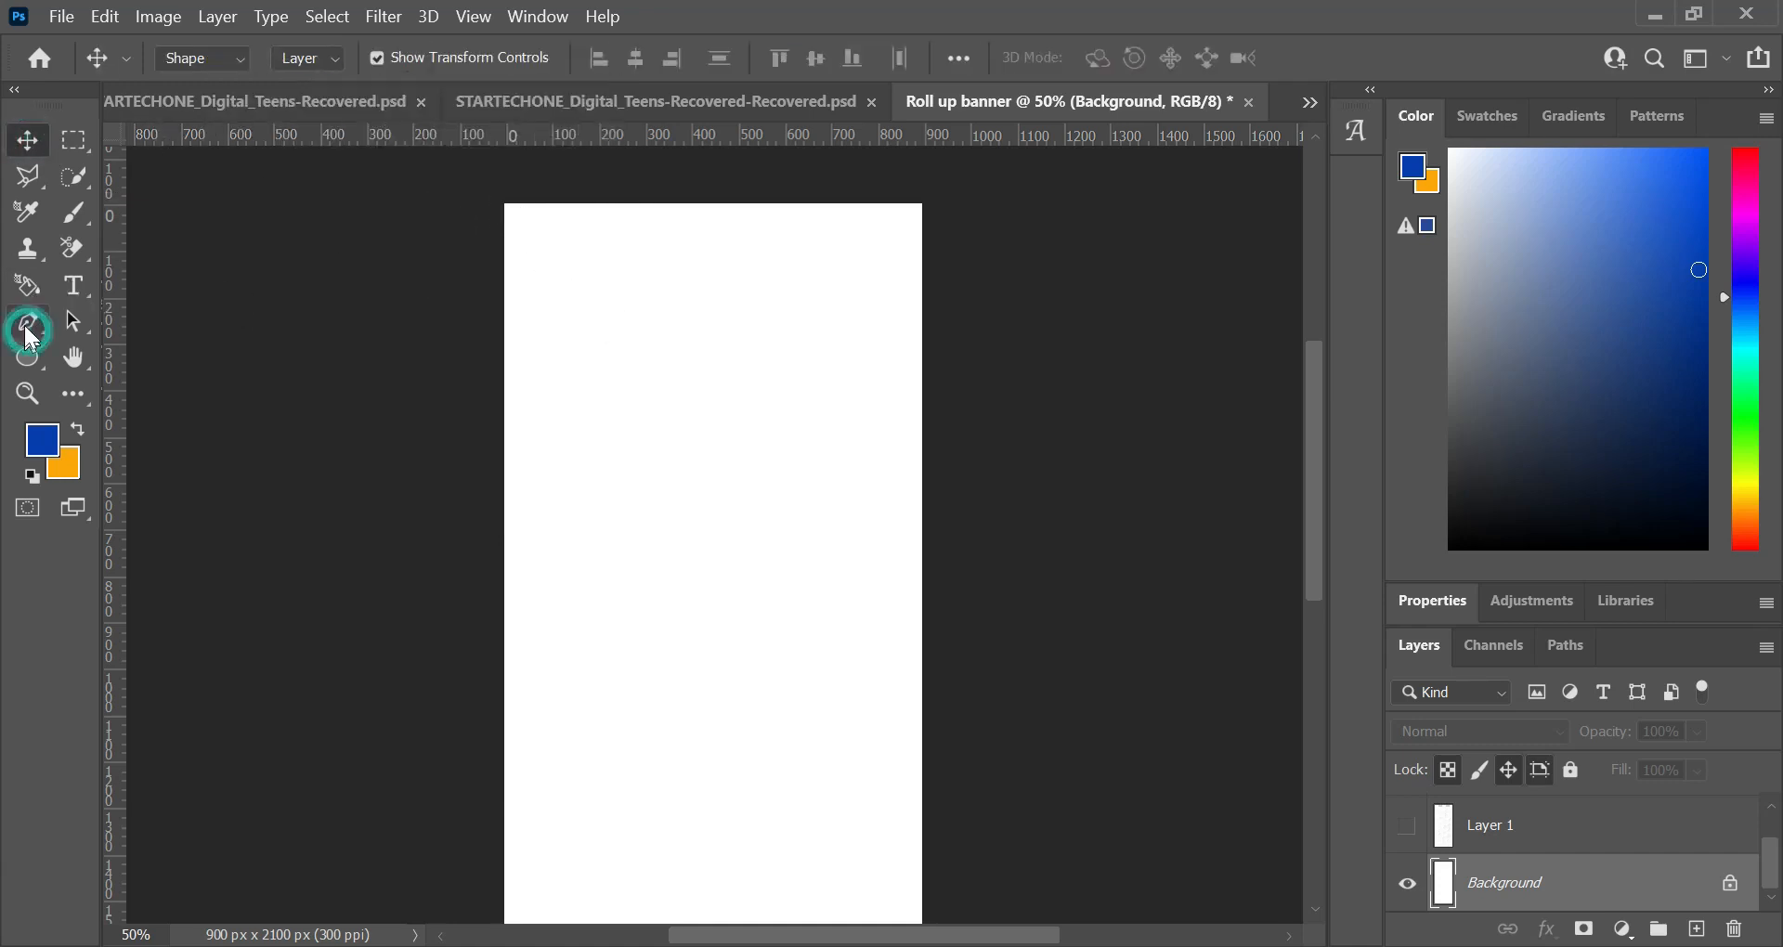
pyautogui.click(487, 190)
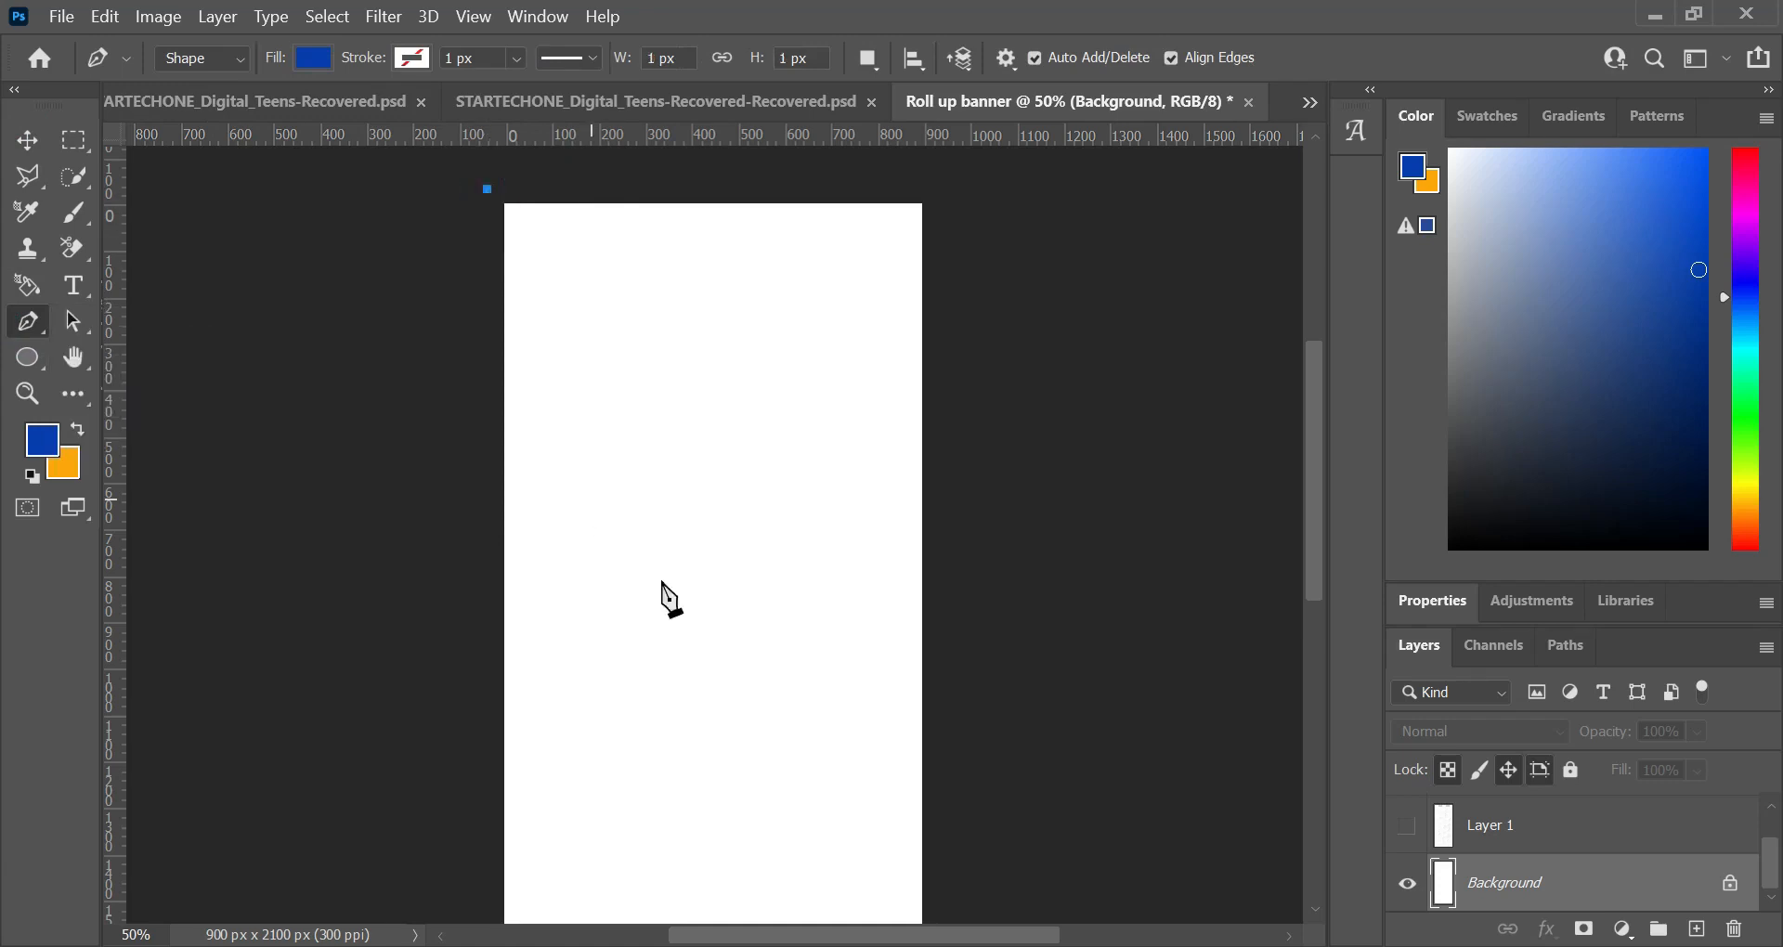
pyautogui.moveTo(938, 591); pyautogui.dragTo(1267, 587)
pyautogui.click(919, 187)
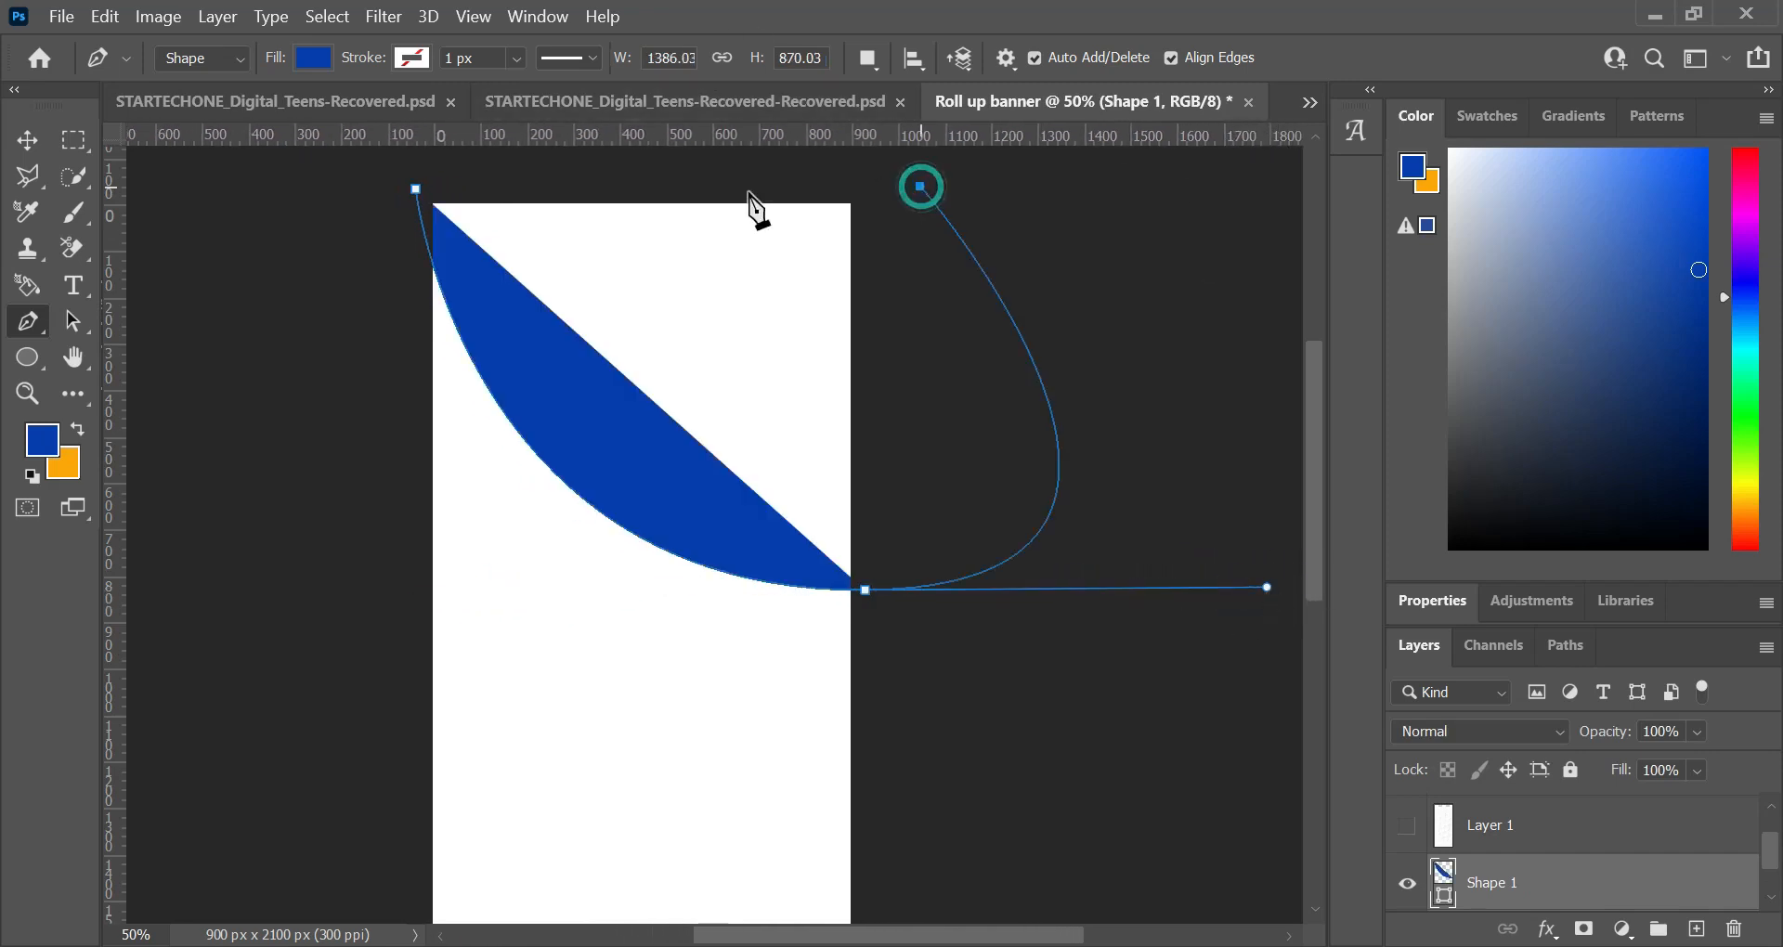
pyautogui.click(415, 189)
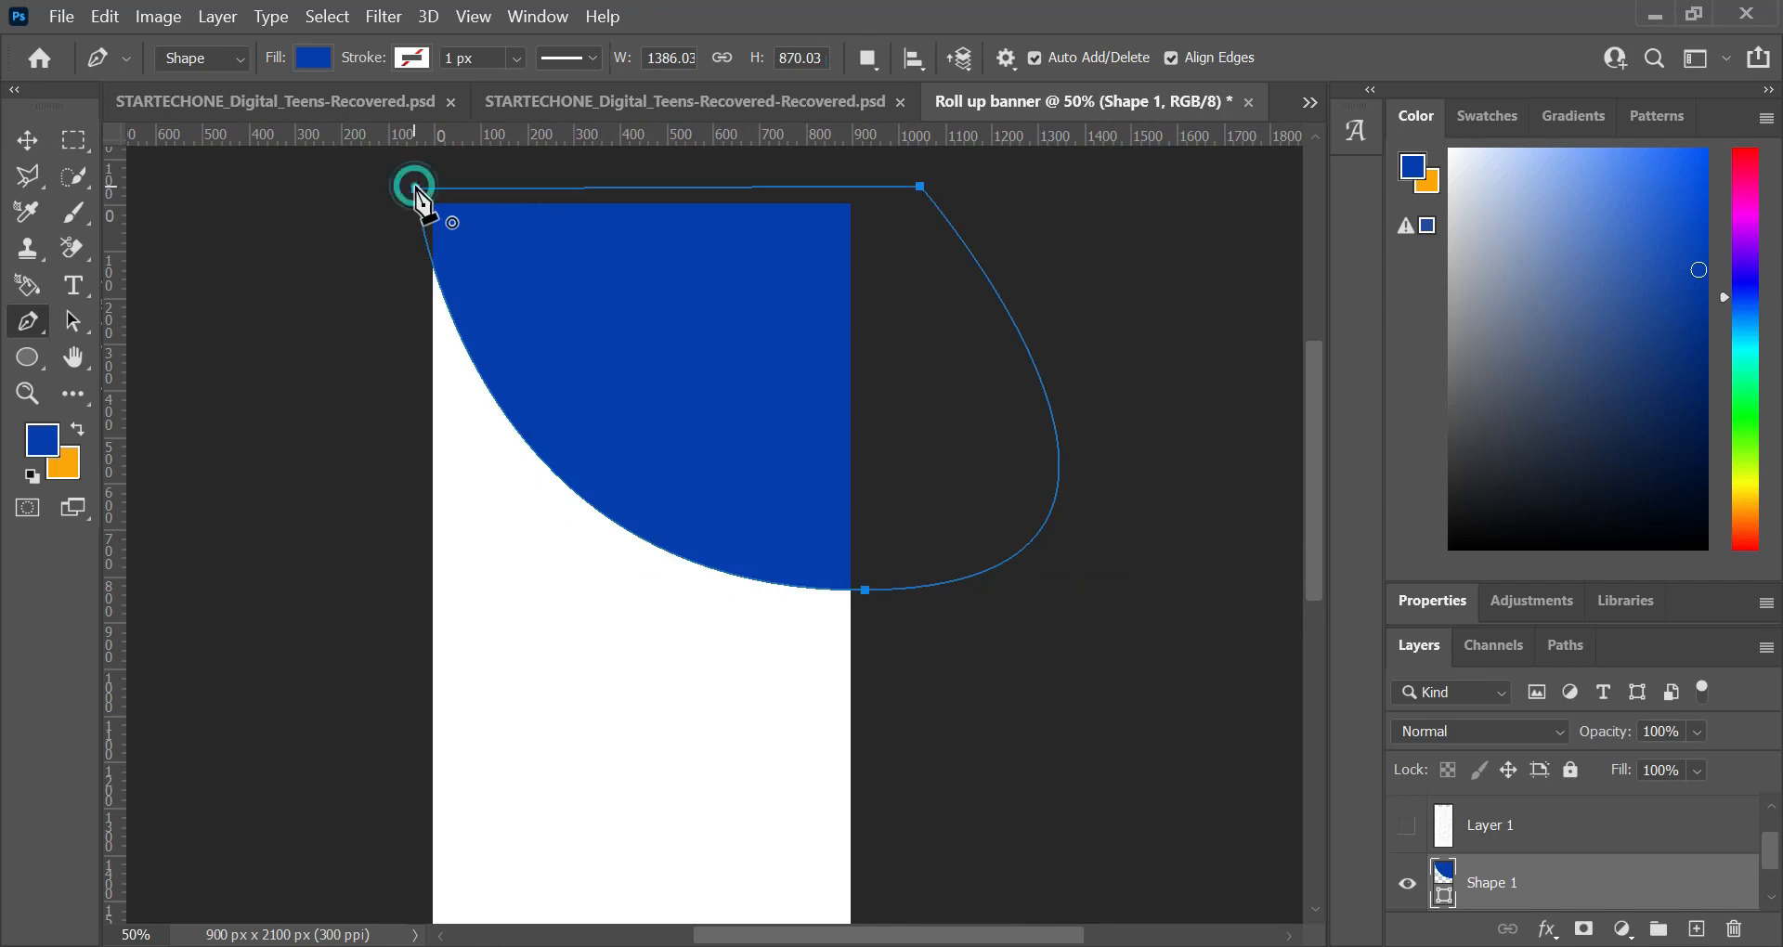
pyautogui.click(474, 361)
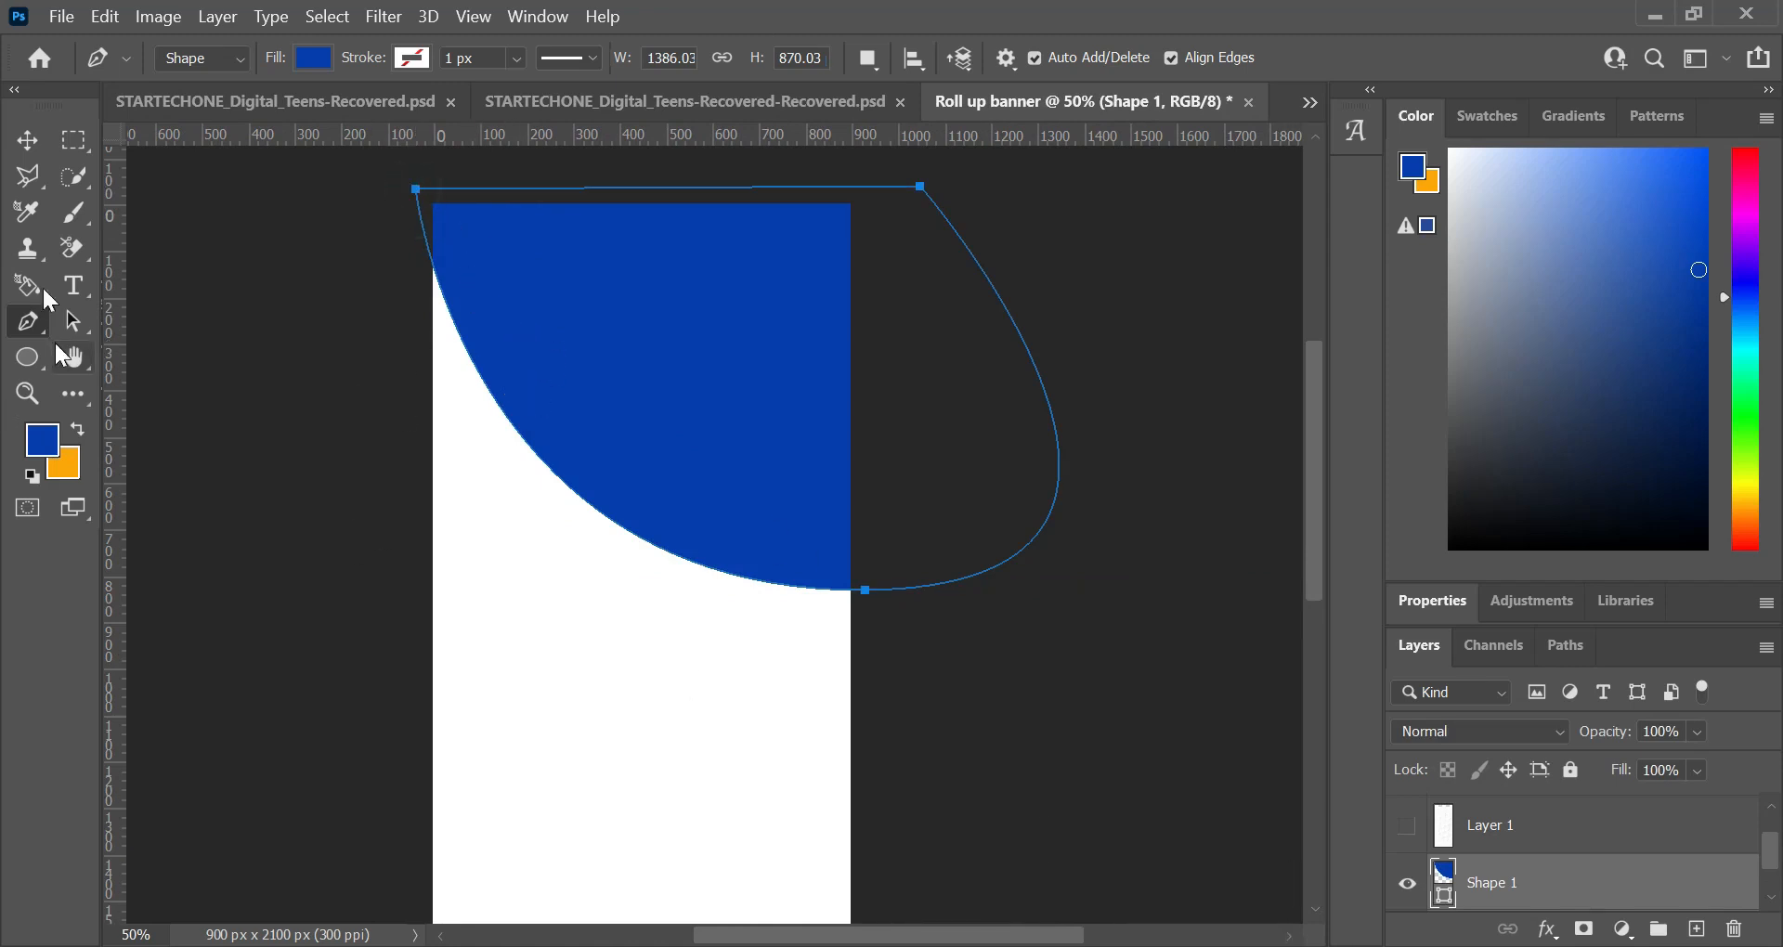
pyautogui.click(27, 140)
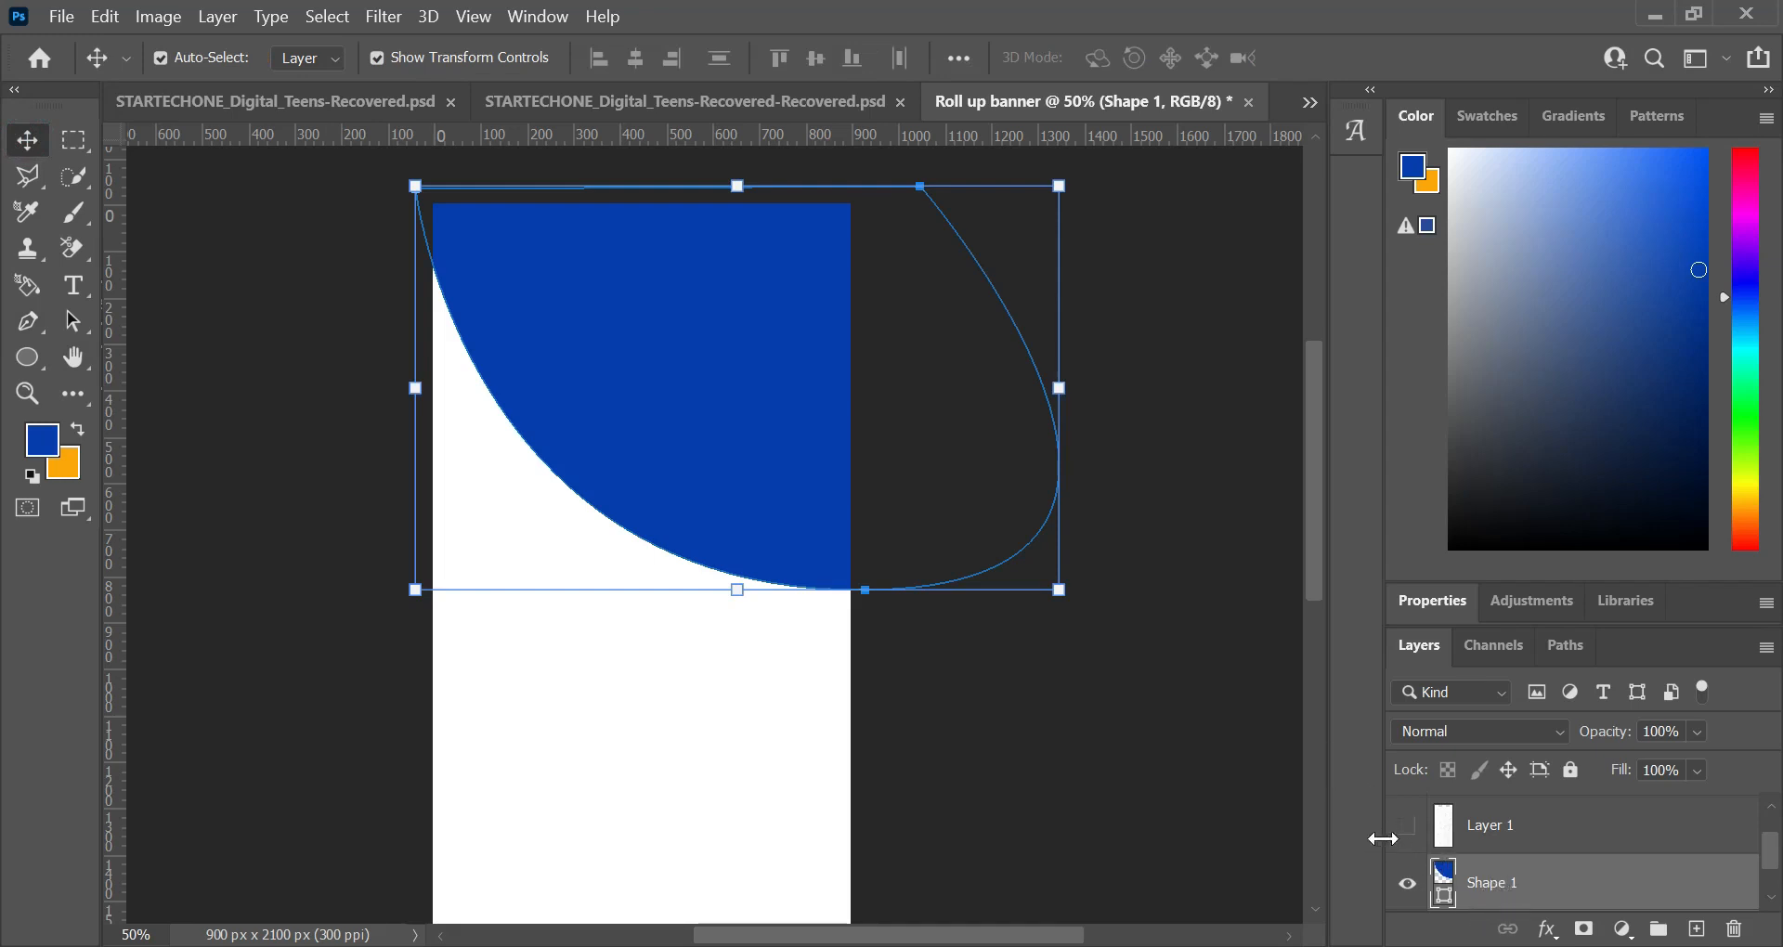
pyautogui.scroll(-1, 1430, 859)
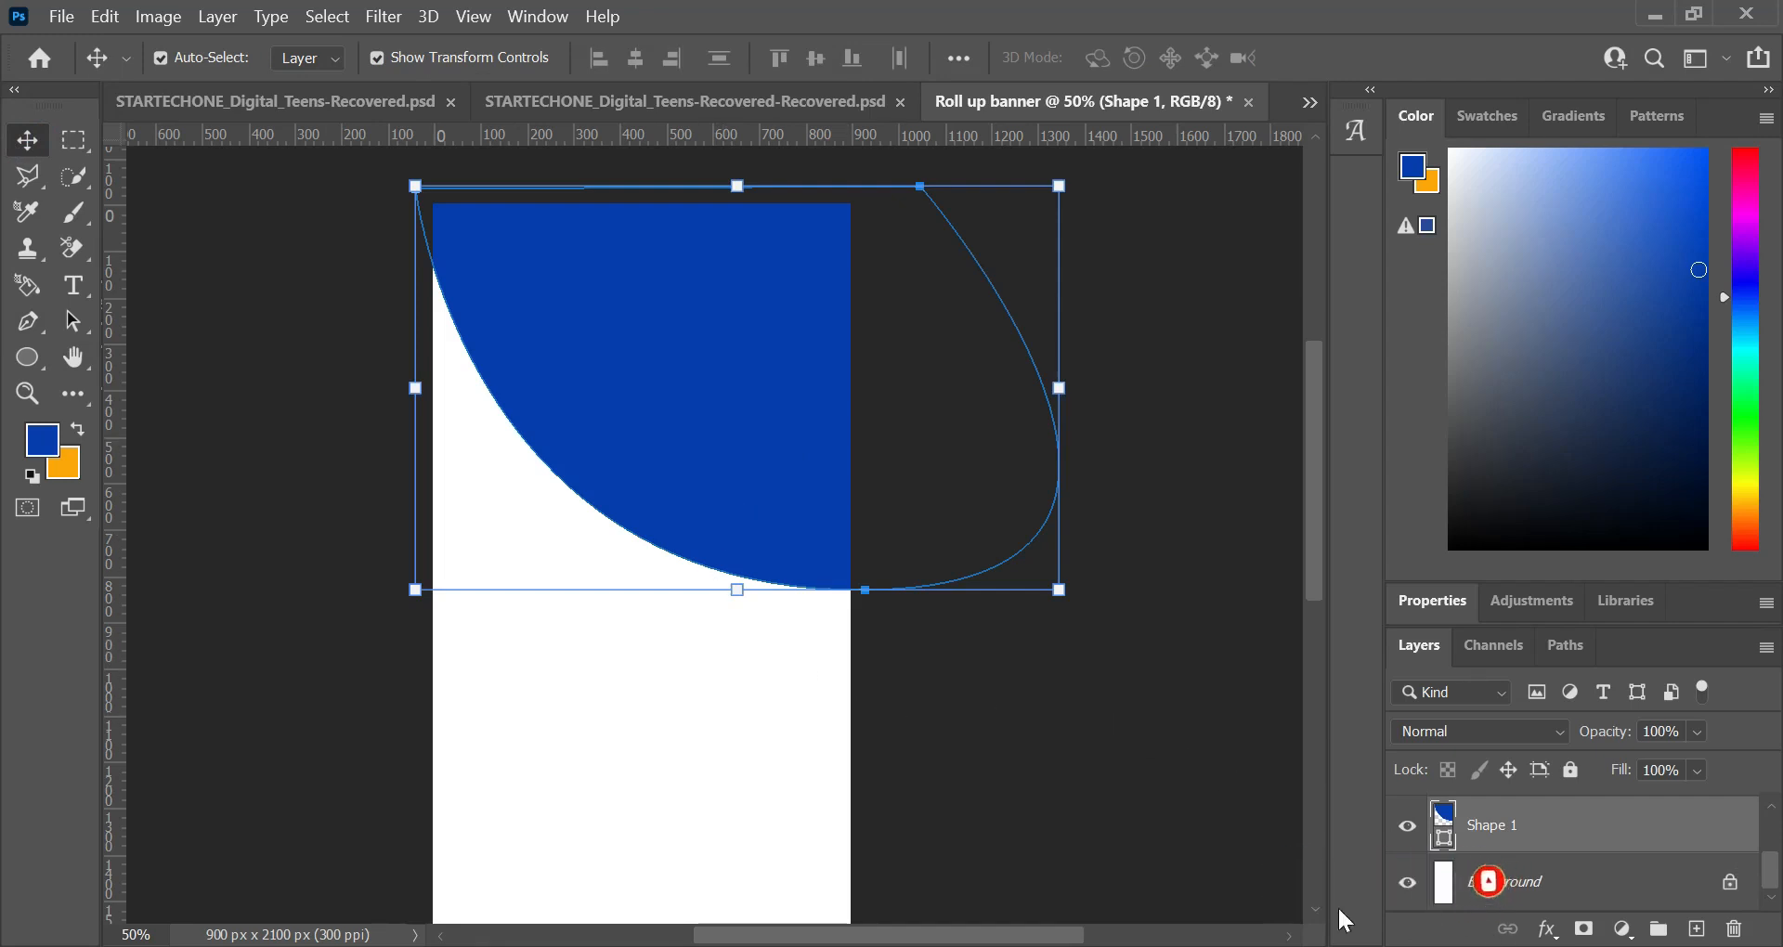
# Step: Show the seated man photo's layer and move it directly above the Shape 1 layer
pyautogui.scroll(1, 1432, 858)
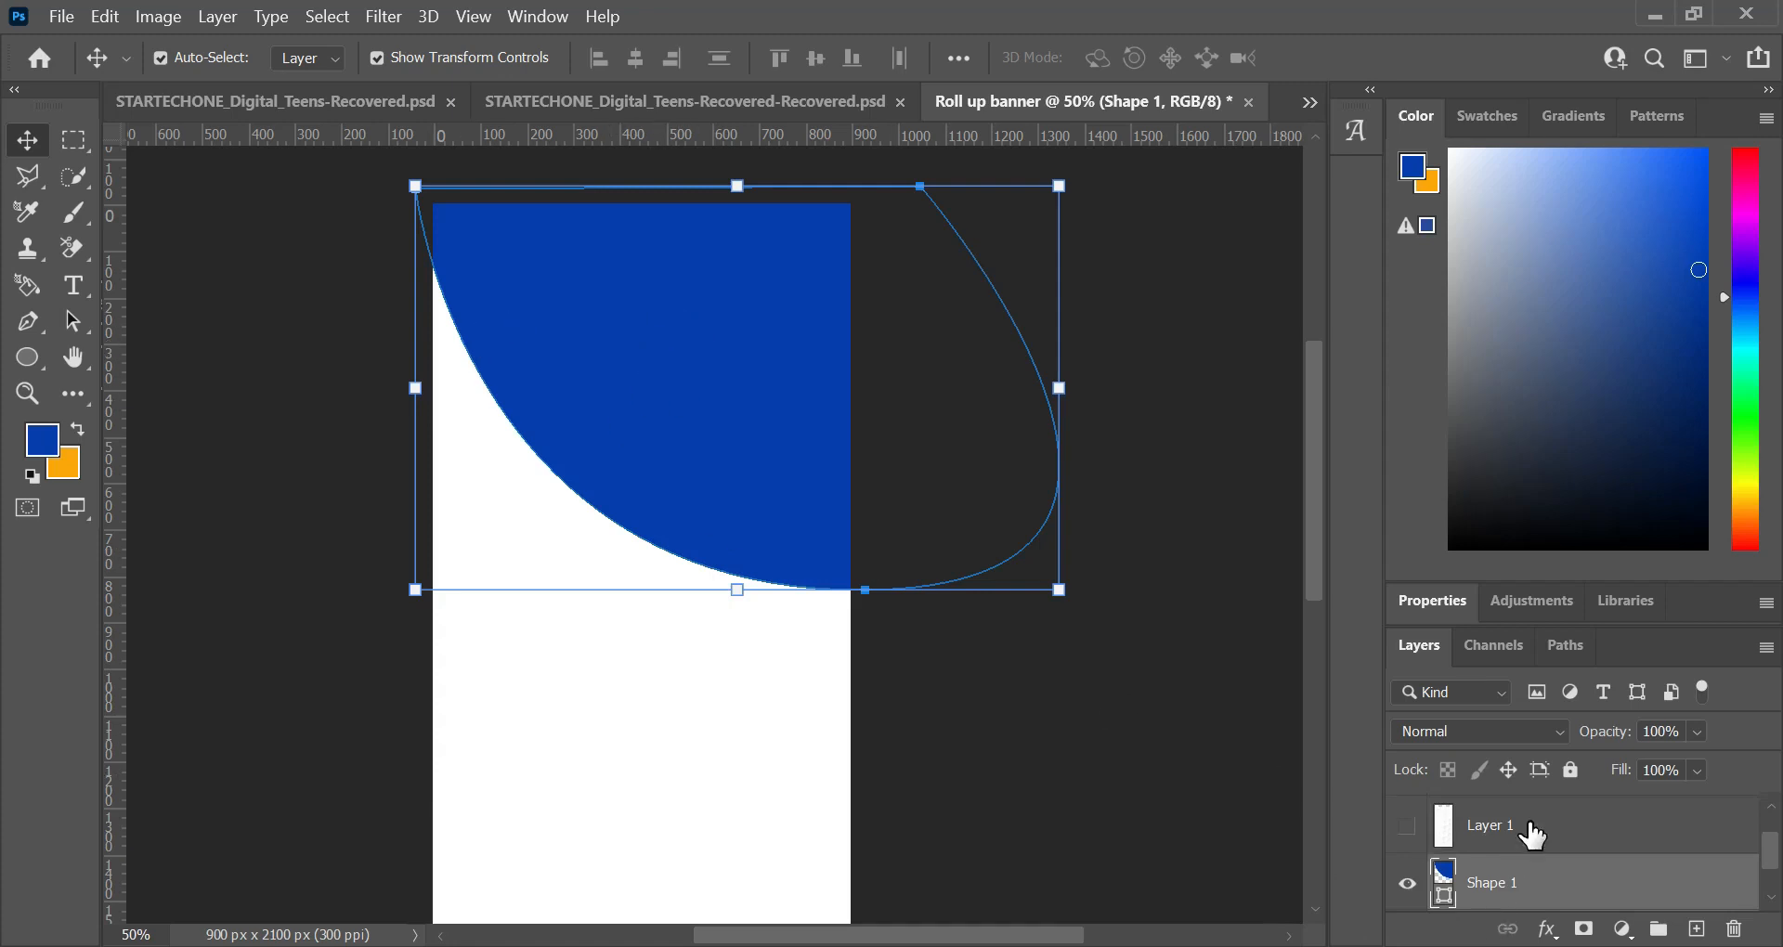
pyautogui.scroll(1, 1523, 836)
pyautogui.click(1408, 821)
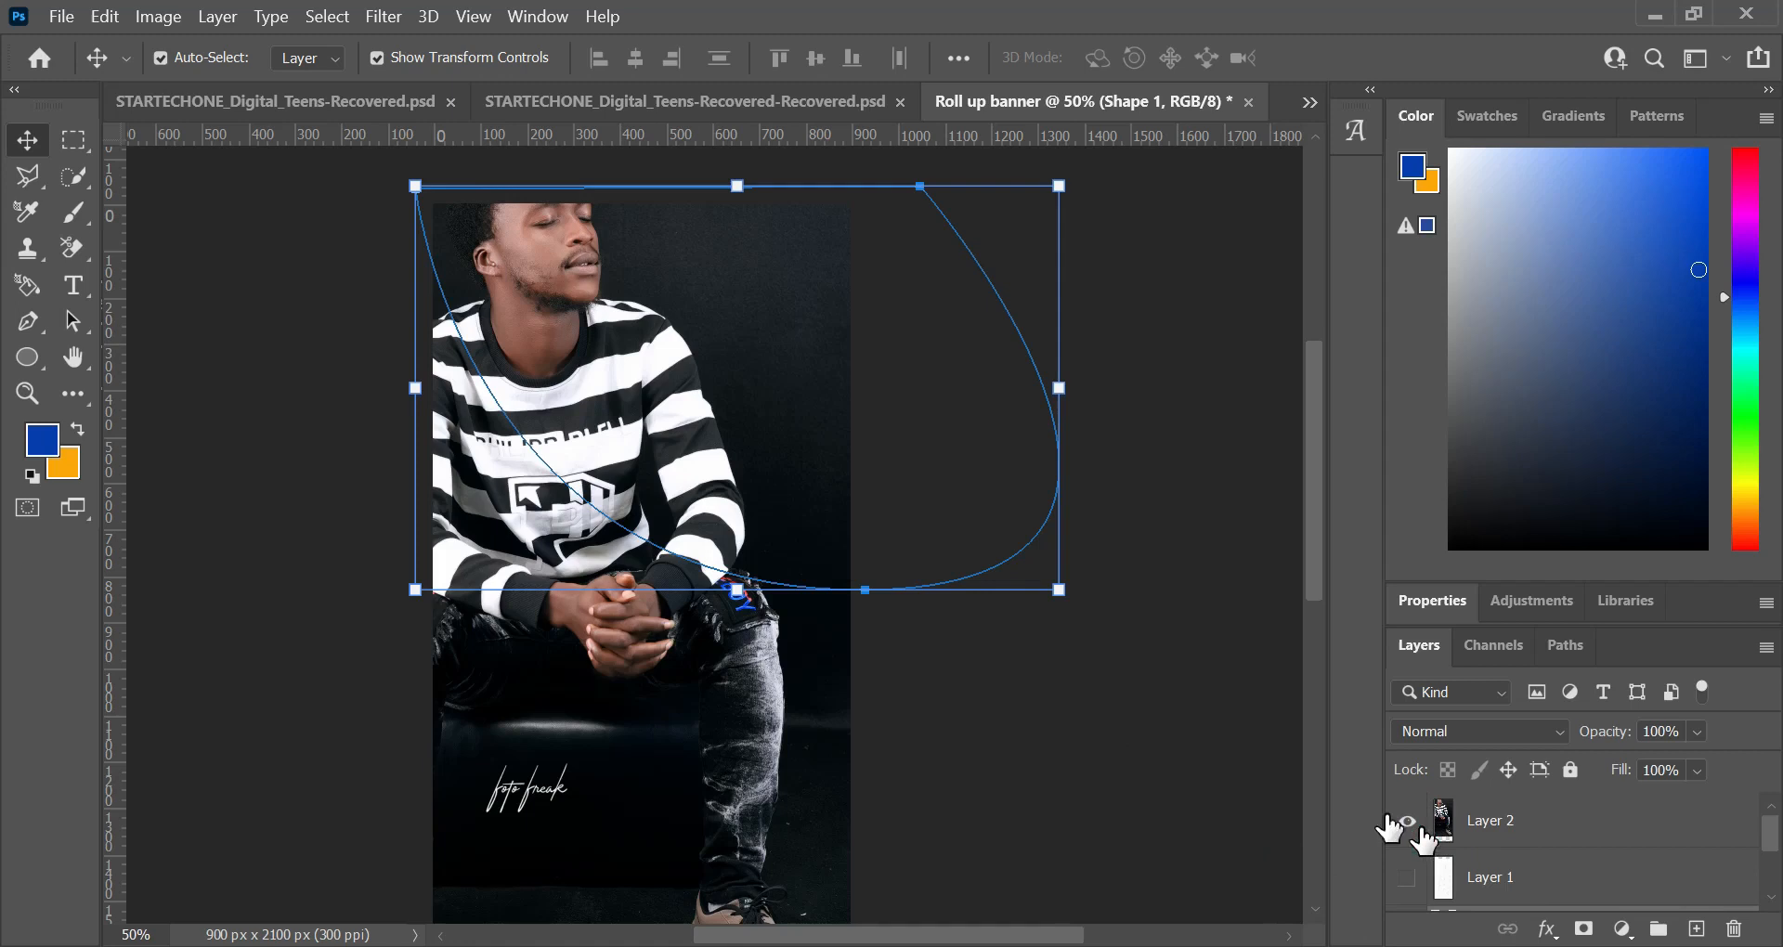
pyautogui.scroll(-5, 409, 412)
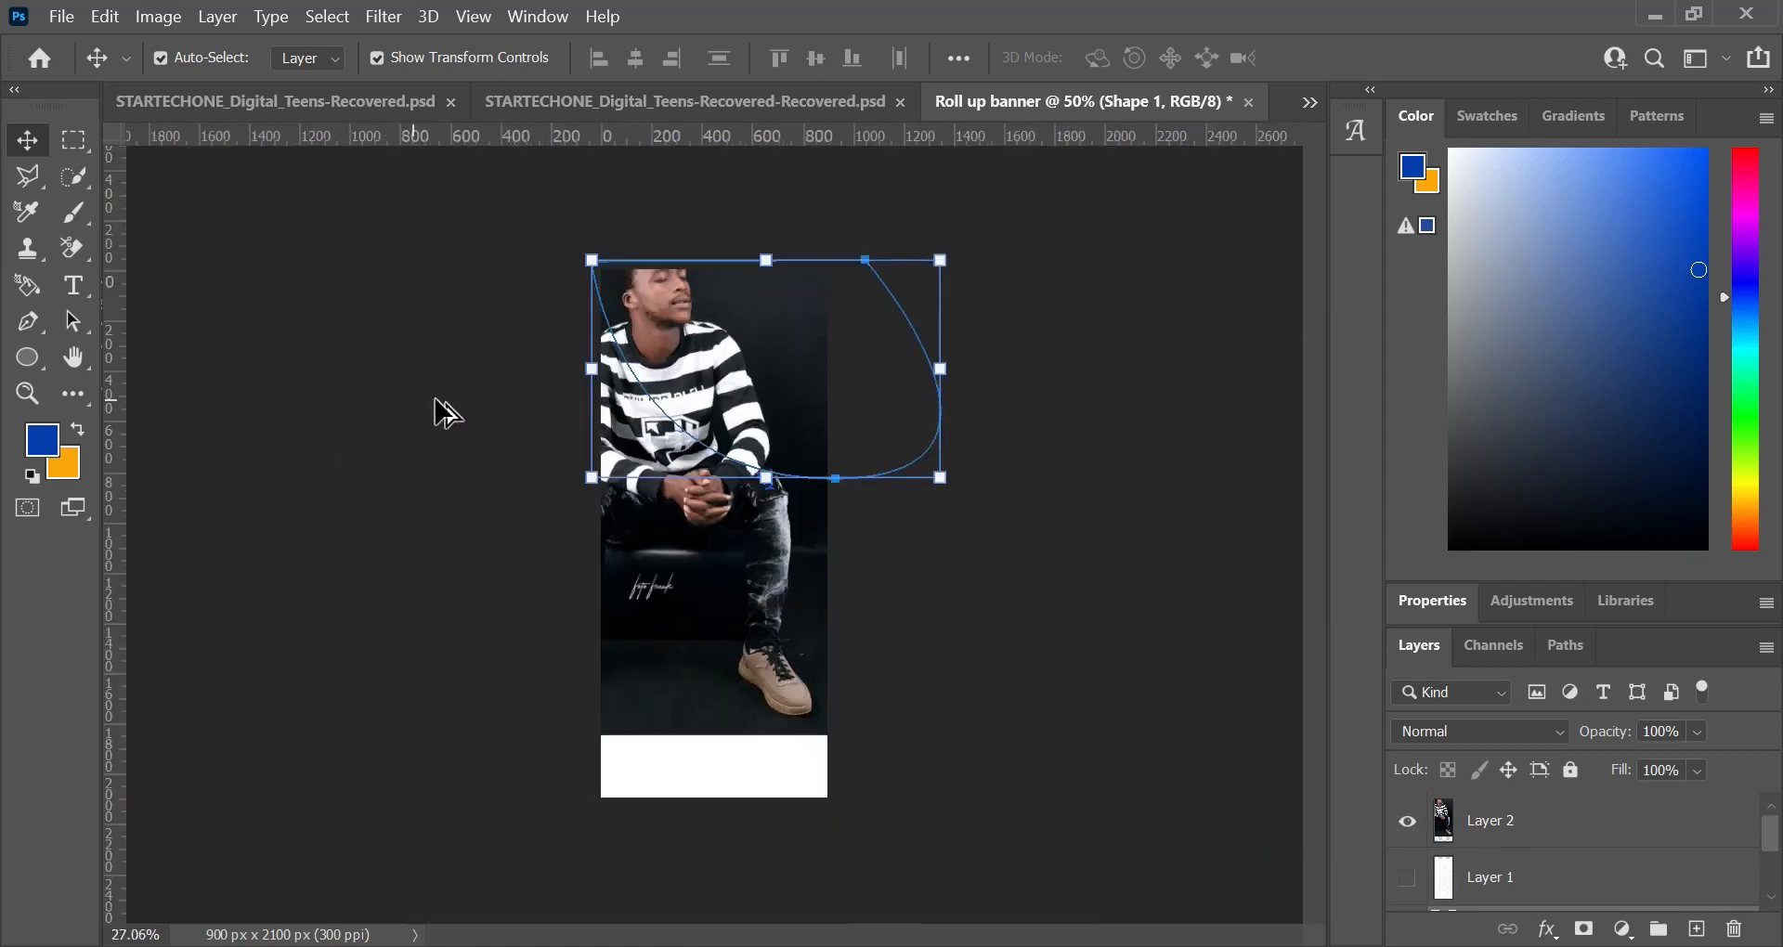
pyautogui.press('ctrl')
pyautogui.click(1542, 820)
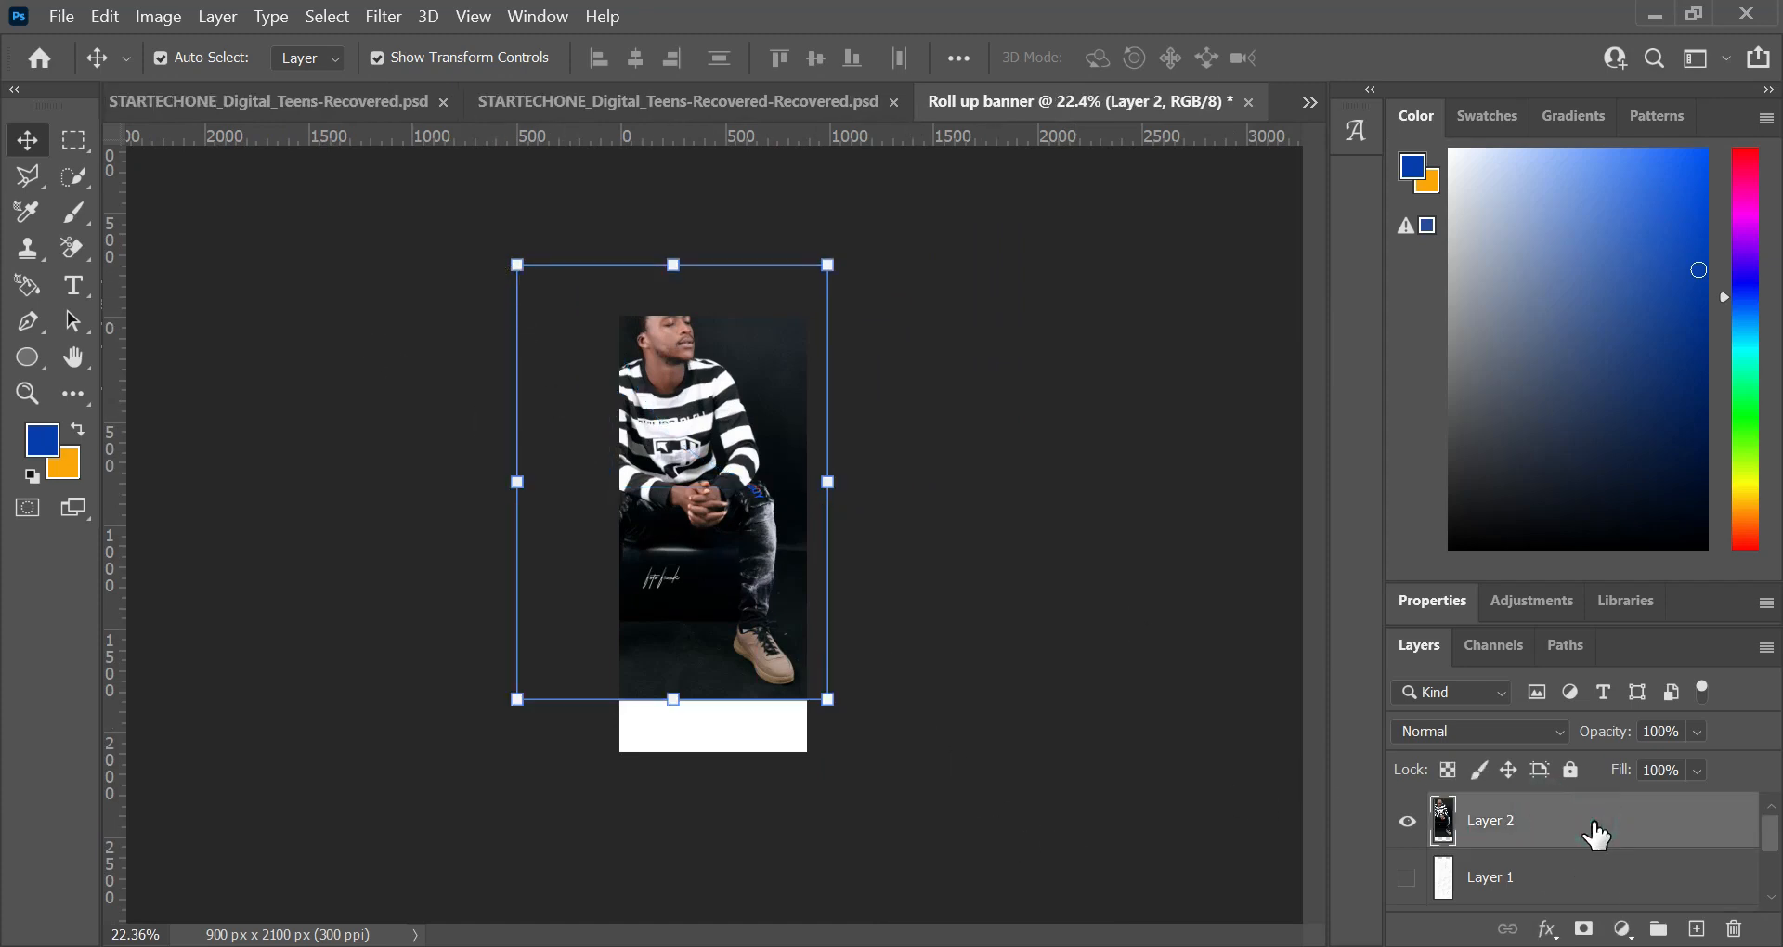
pyautogui.moveTo(1596, 833); pyautogui.dragTo(1518, 905)
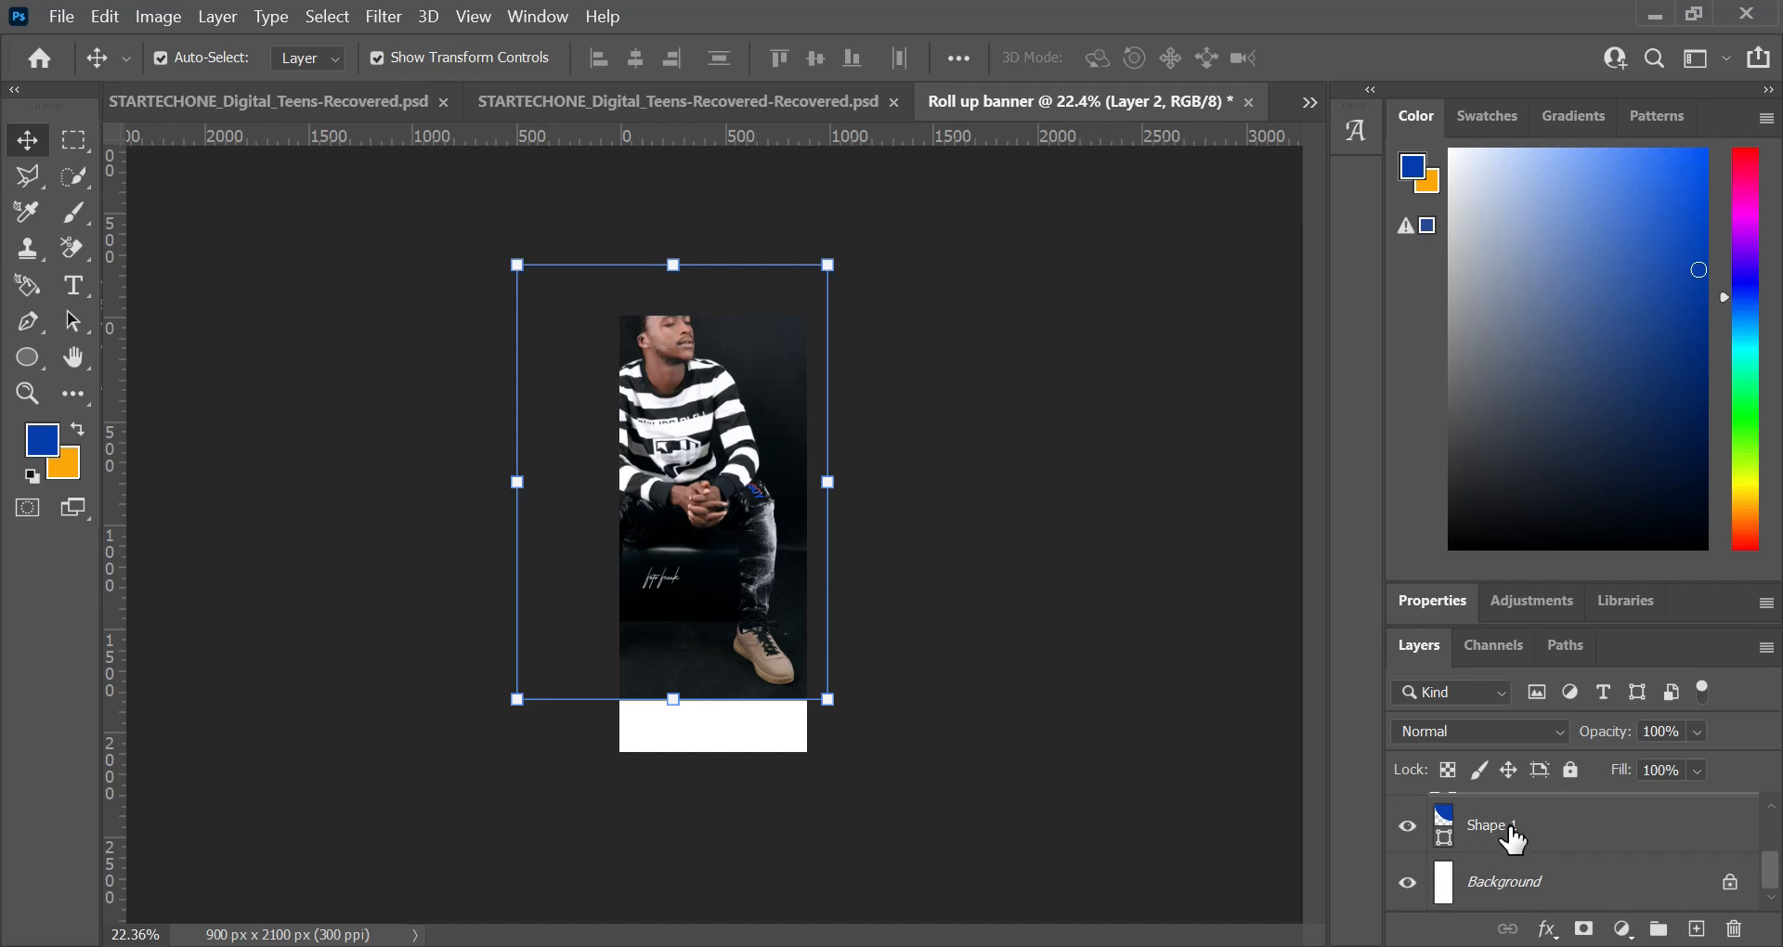
pyautogui.scroll(1, 1511, 838)
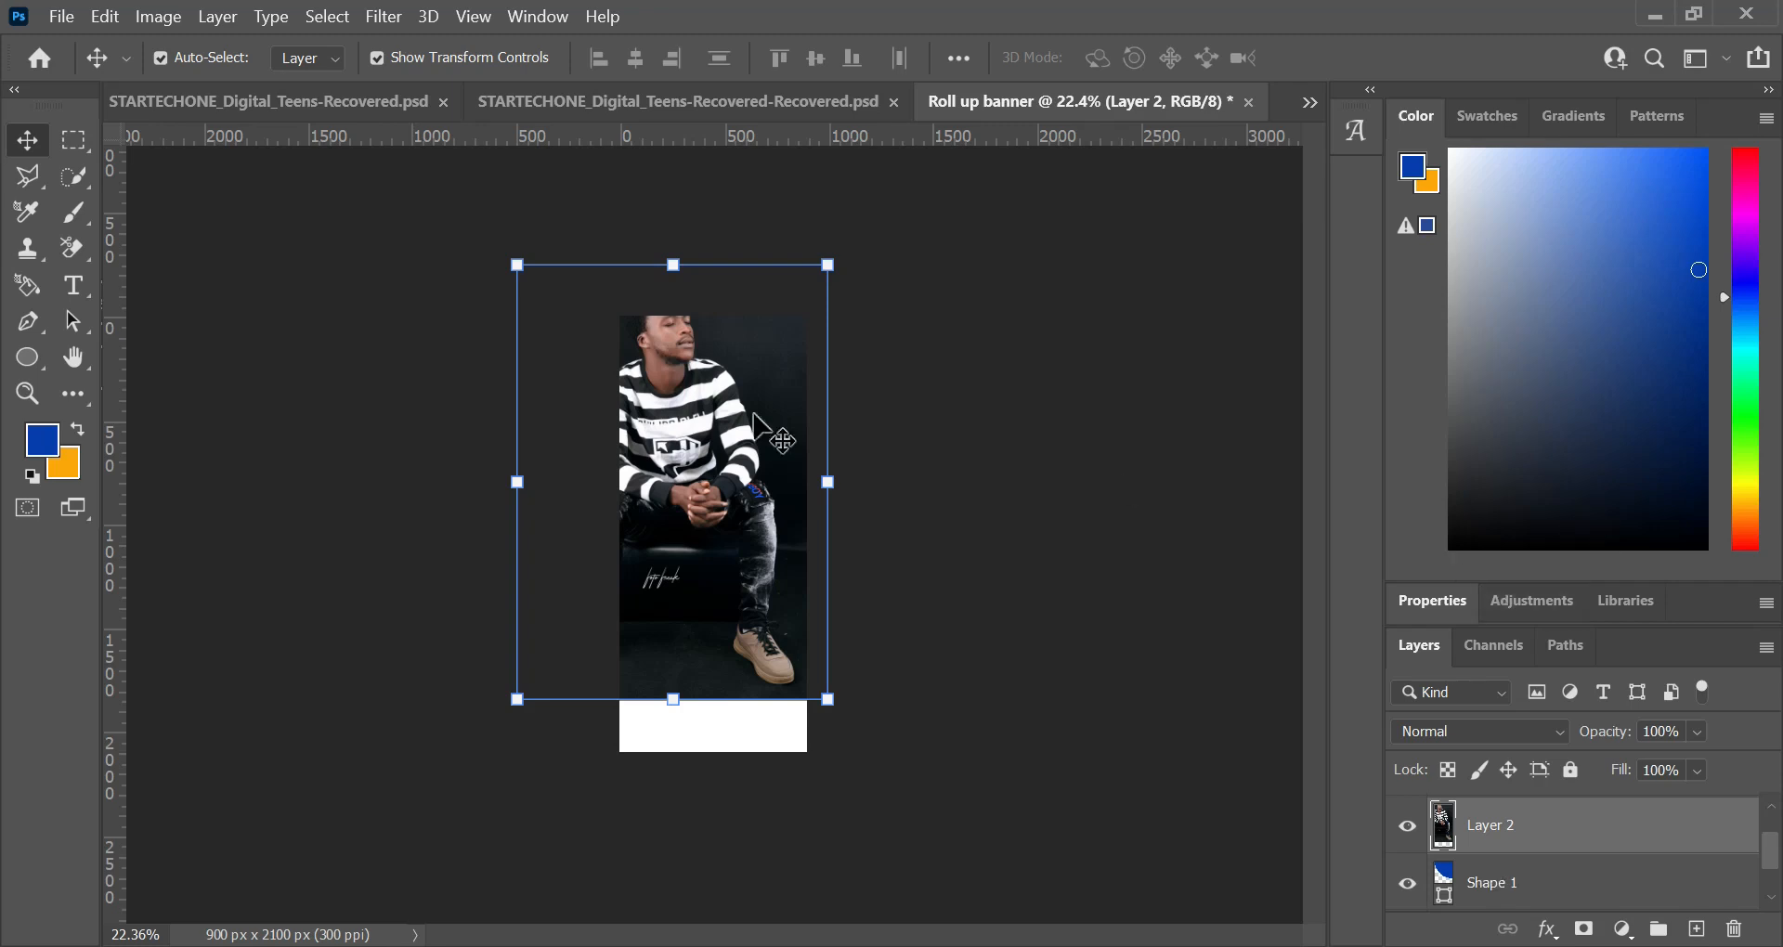
pyautogui.click(698, 396)
pyautogui.moveTo(719, 404); pyautogui.dragTo(747, 393)
pyautogui.click(548, 243)
pyautogui.moveTo(548, 243); pyautogui.dragTo(599, 463)
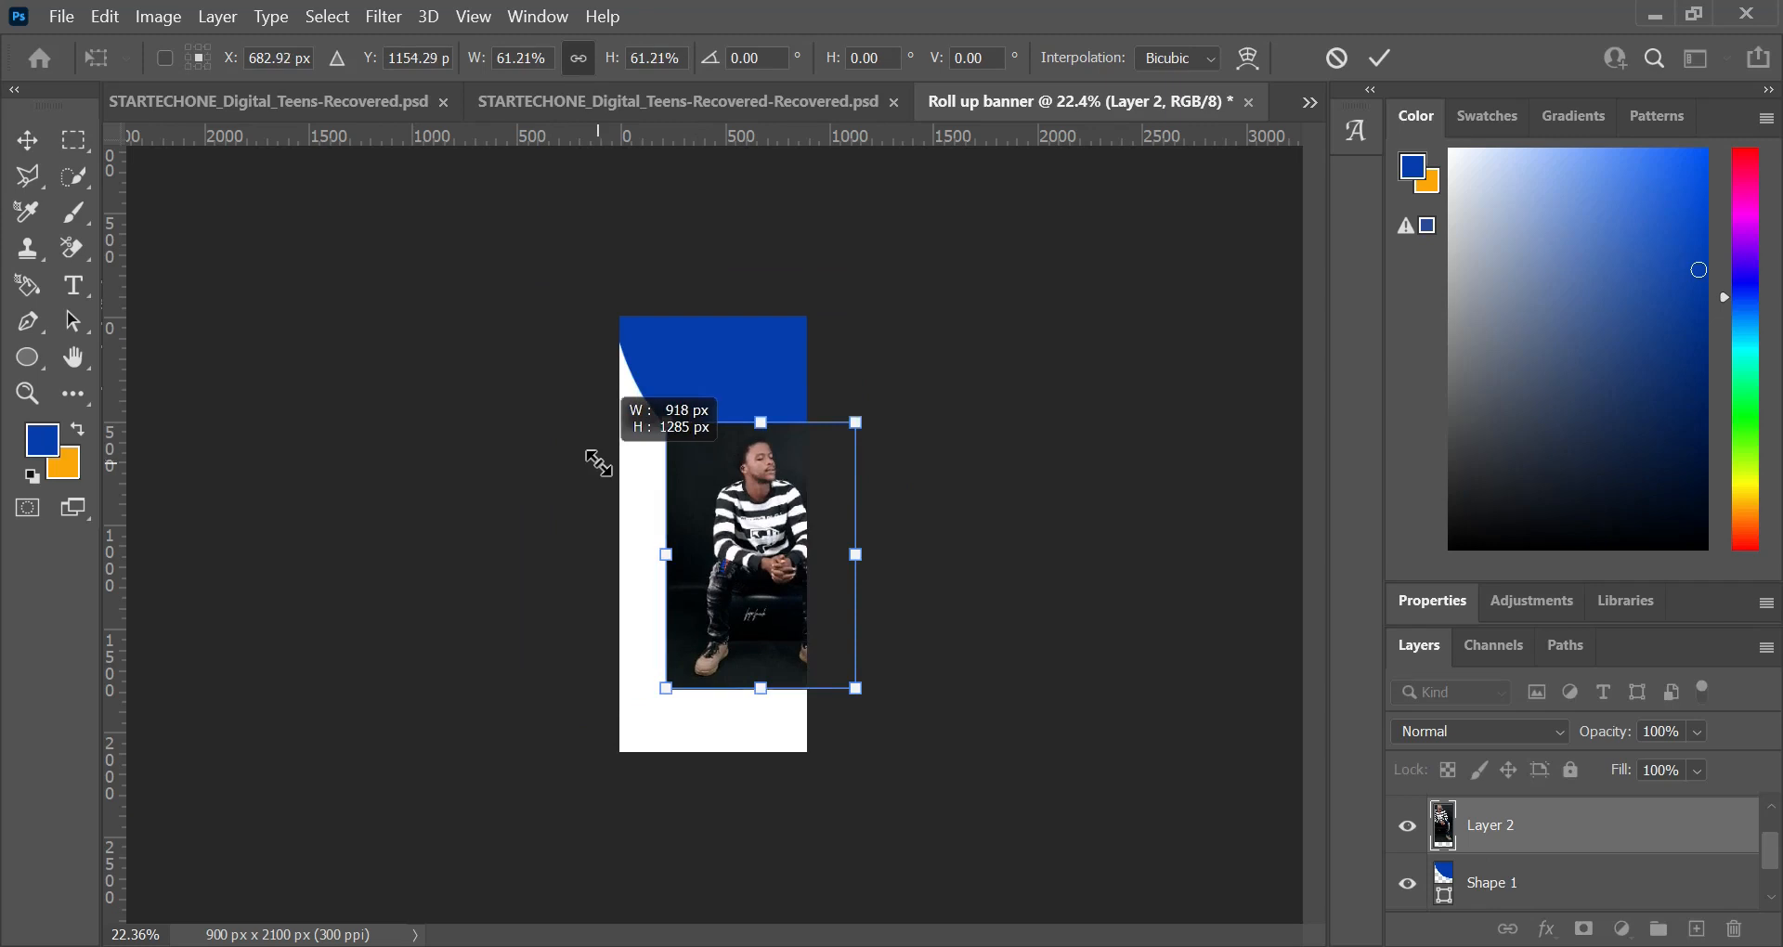
pyautogui.moveTo(597, 461); pyautogui.dragTo(641, 323)
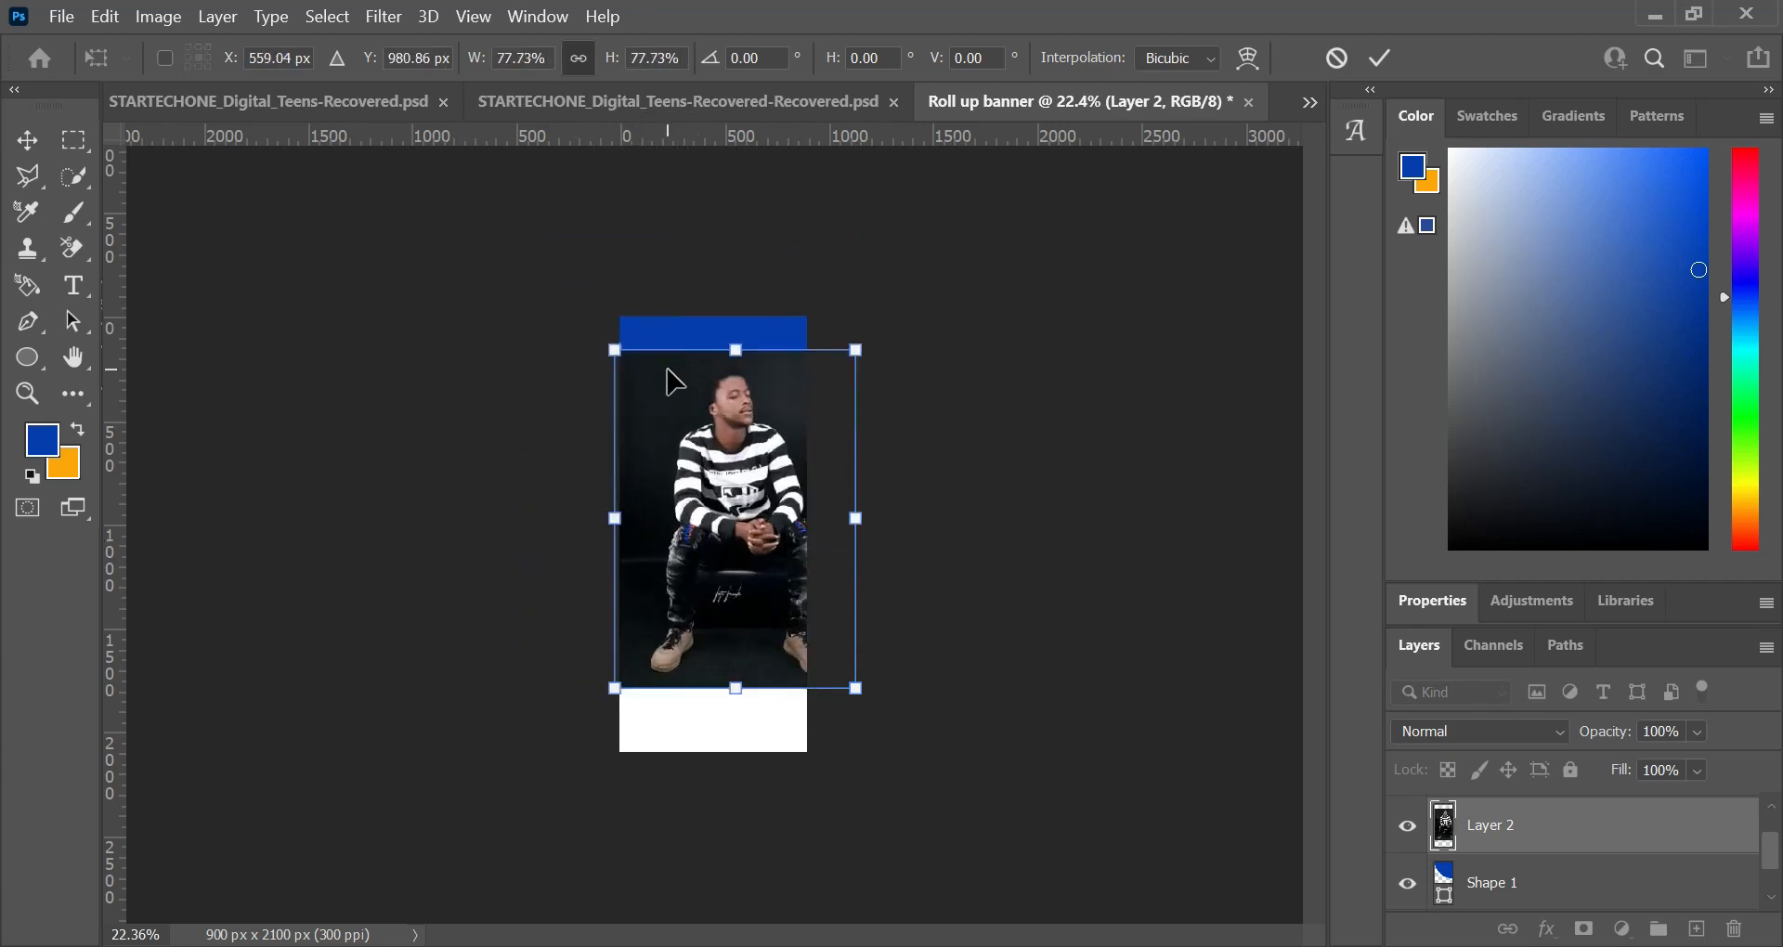
pyautogui.moveTo(723, 455); pyautogui.dragTo(723, 386)
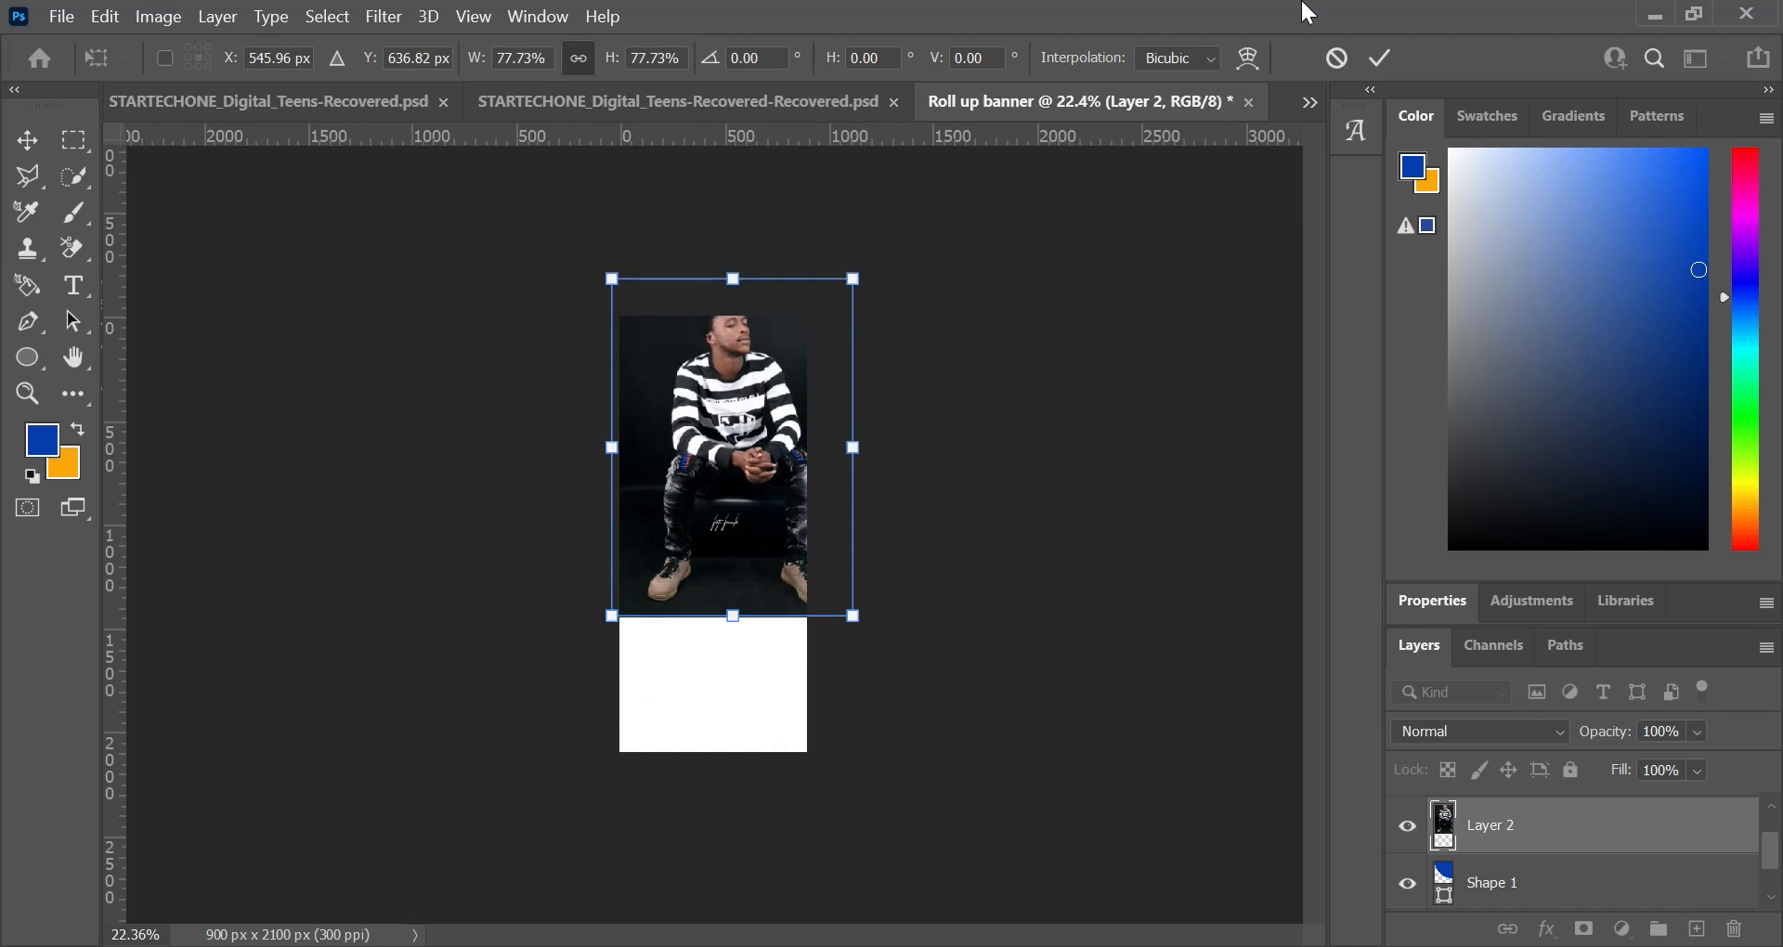
pyautogui.click(1335, 61)
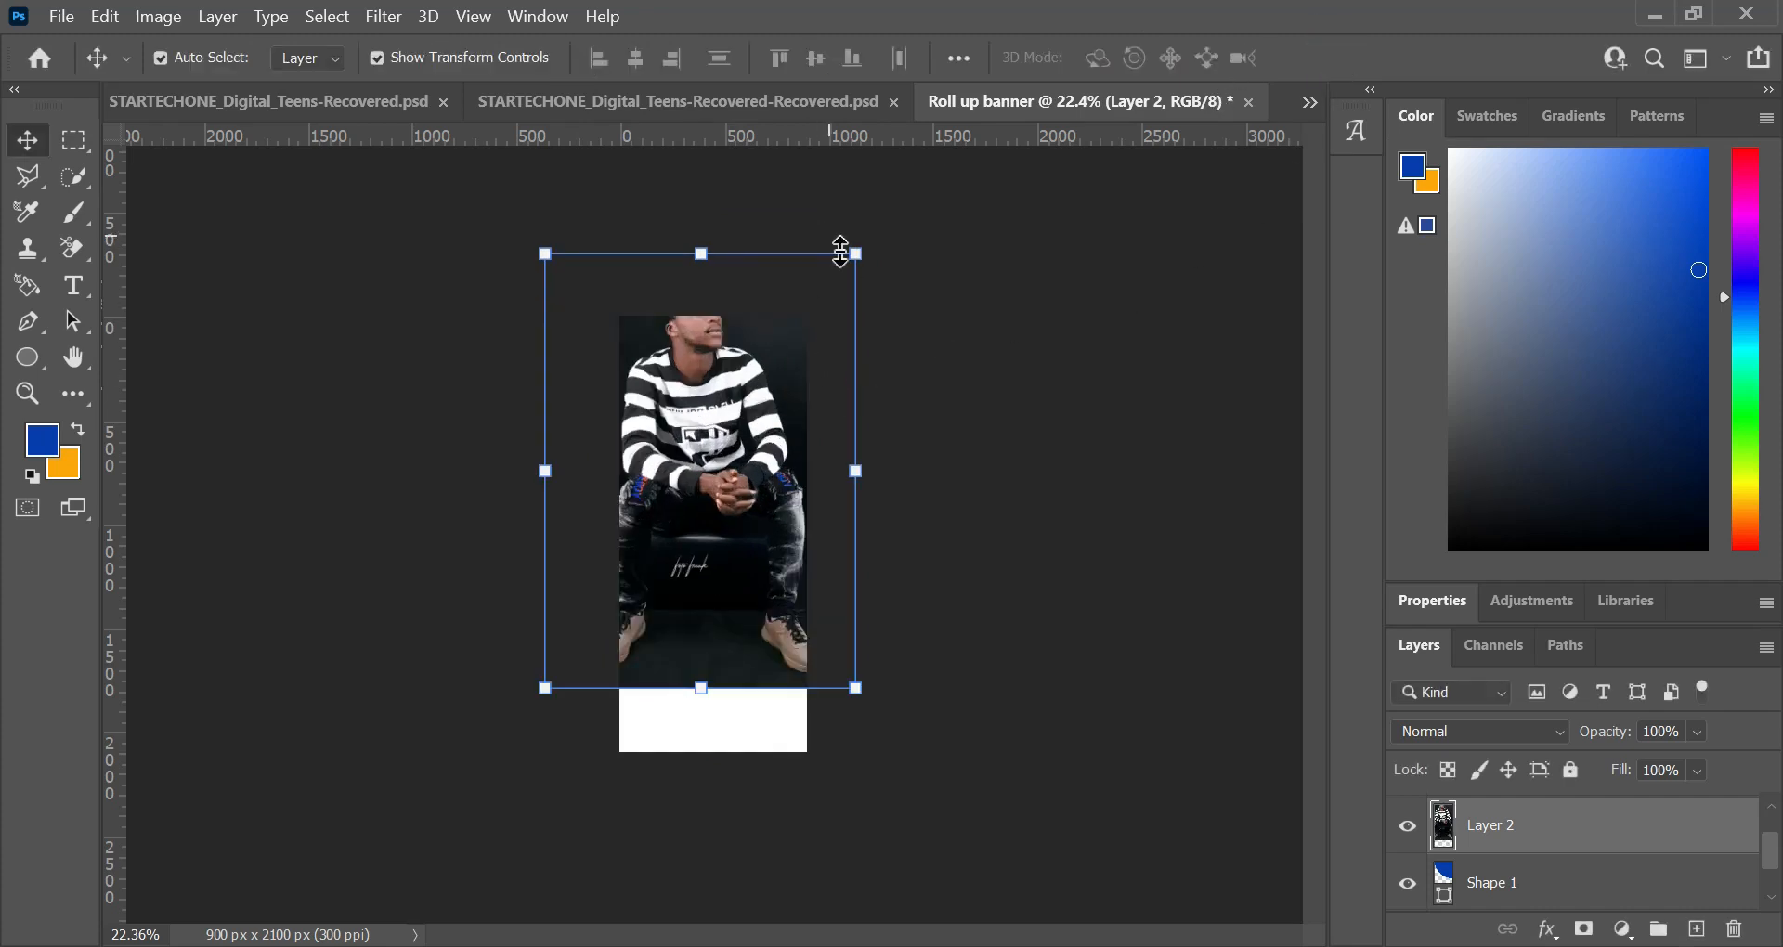
# Step: Scale the photo to 71.39% over the banner's upper part and clip it to the blue shape with a clipping mask
pyautogui.moveTo(852, 253); pyautogui.dragTo(811, 317)
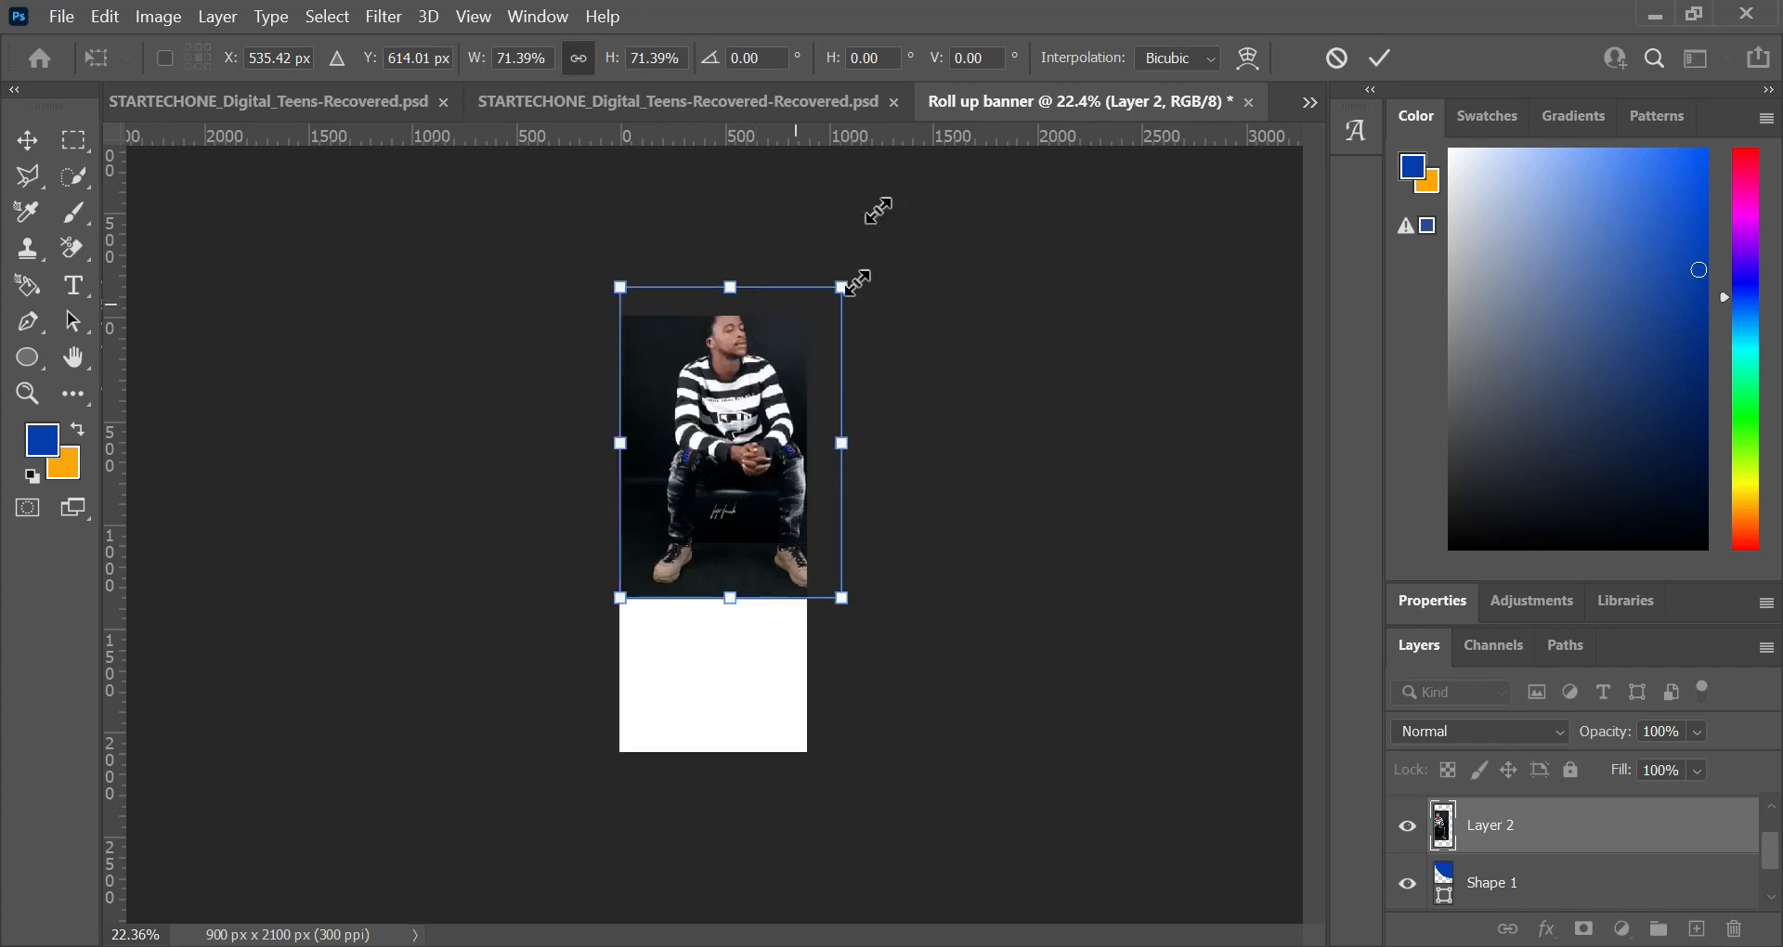
pyautogui.click(1380, 59)
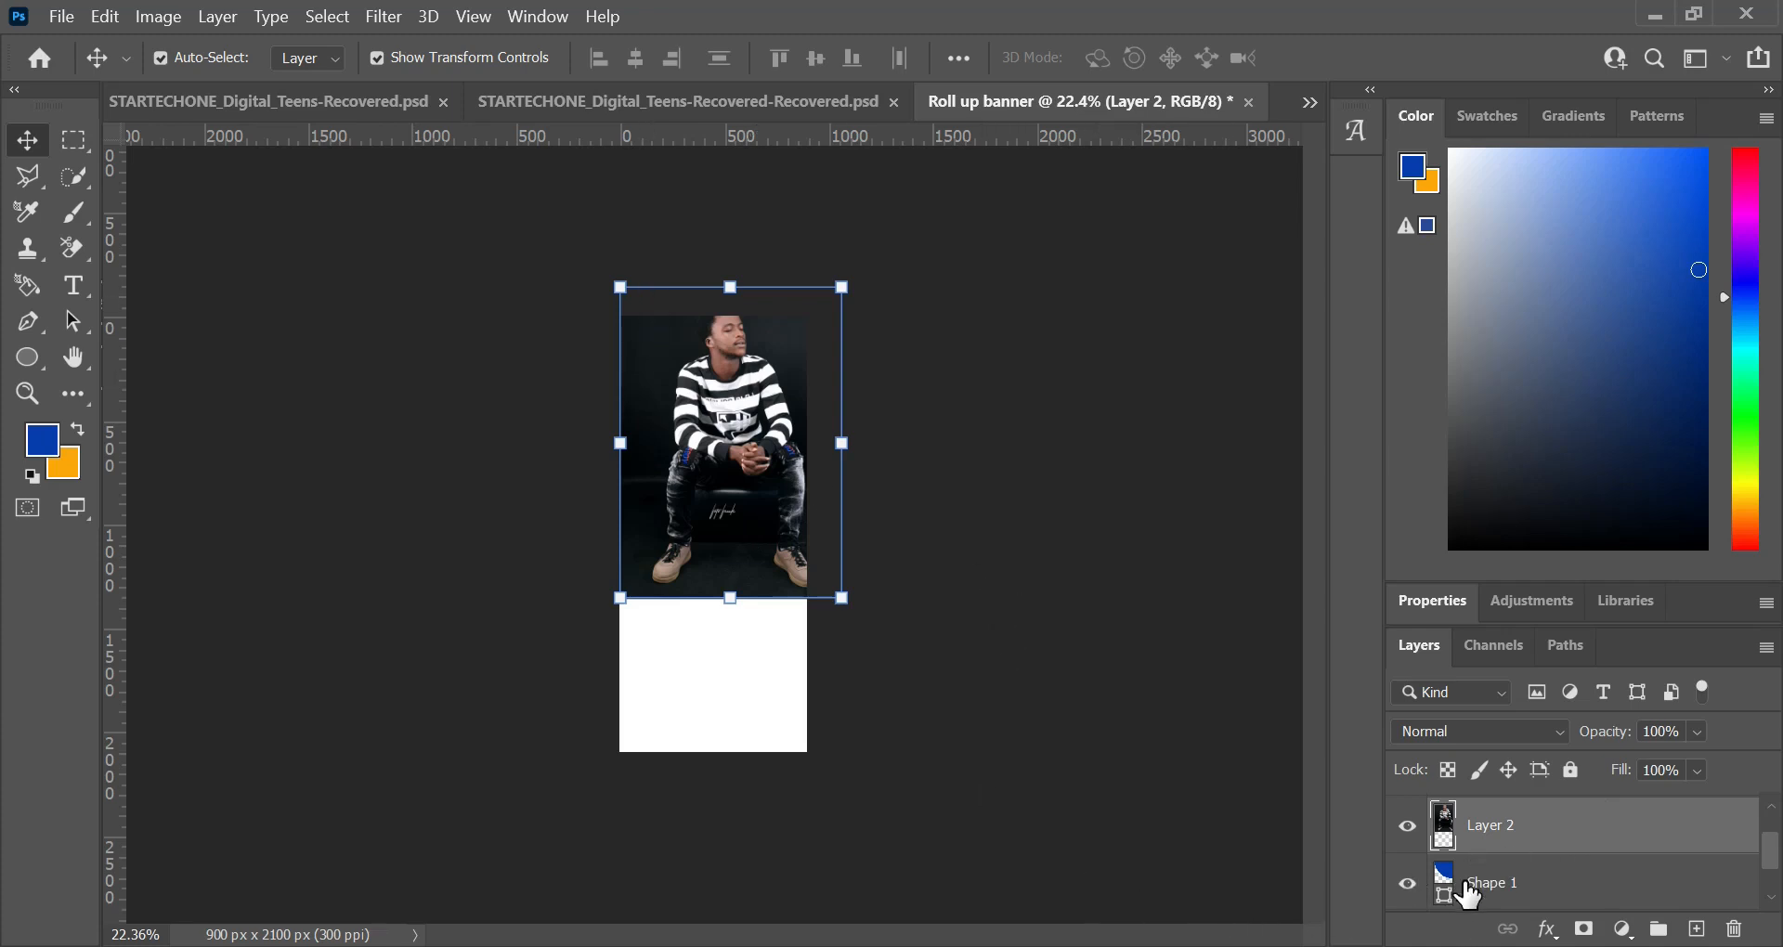
pyautogui.rightClick(1650, 830)
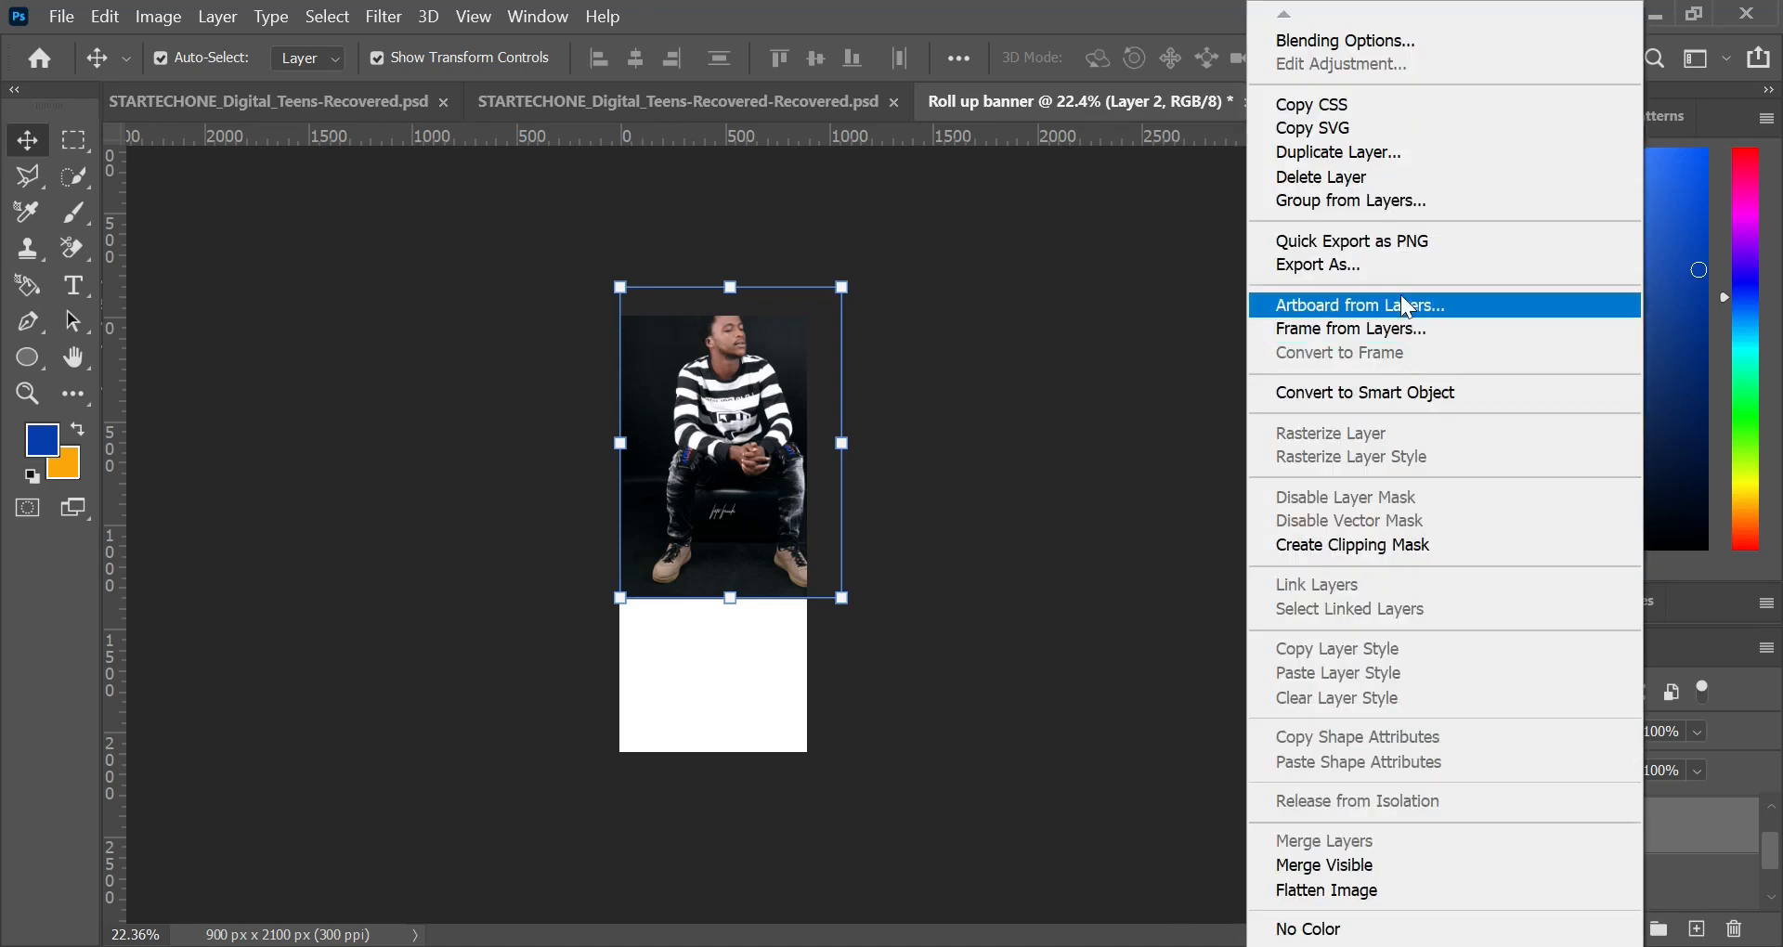
pyautogui.click(1394, 544)
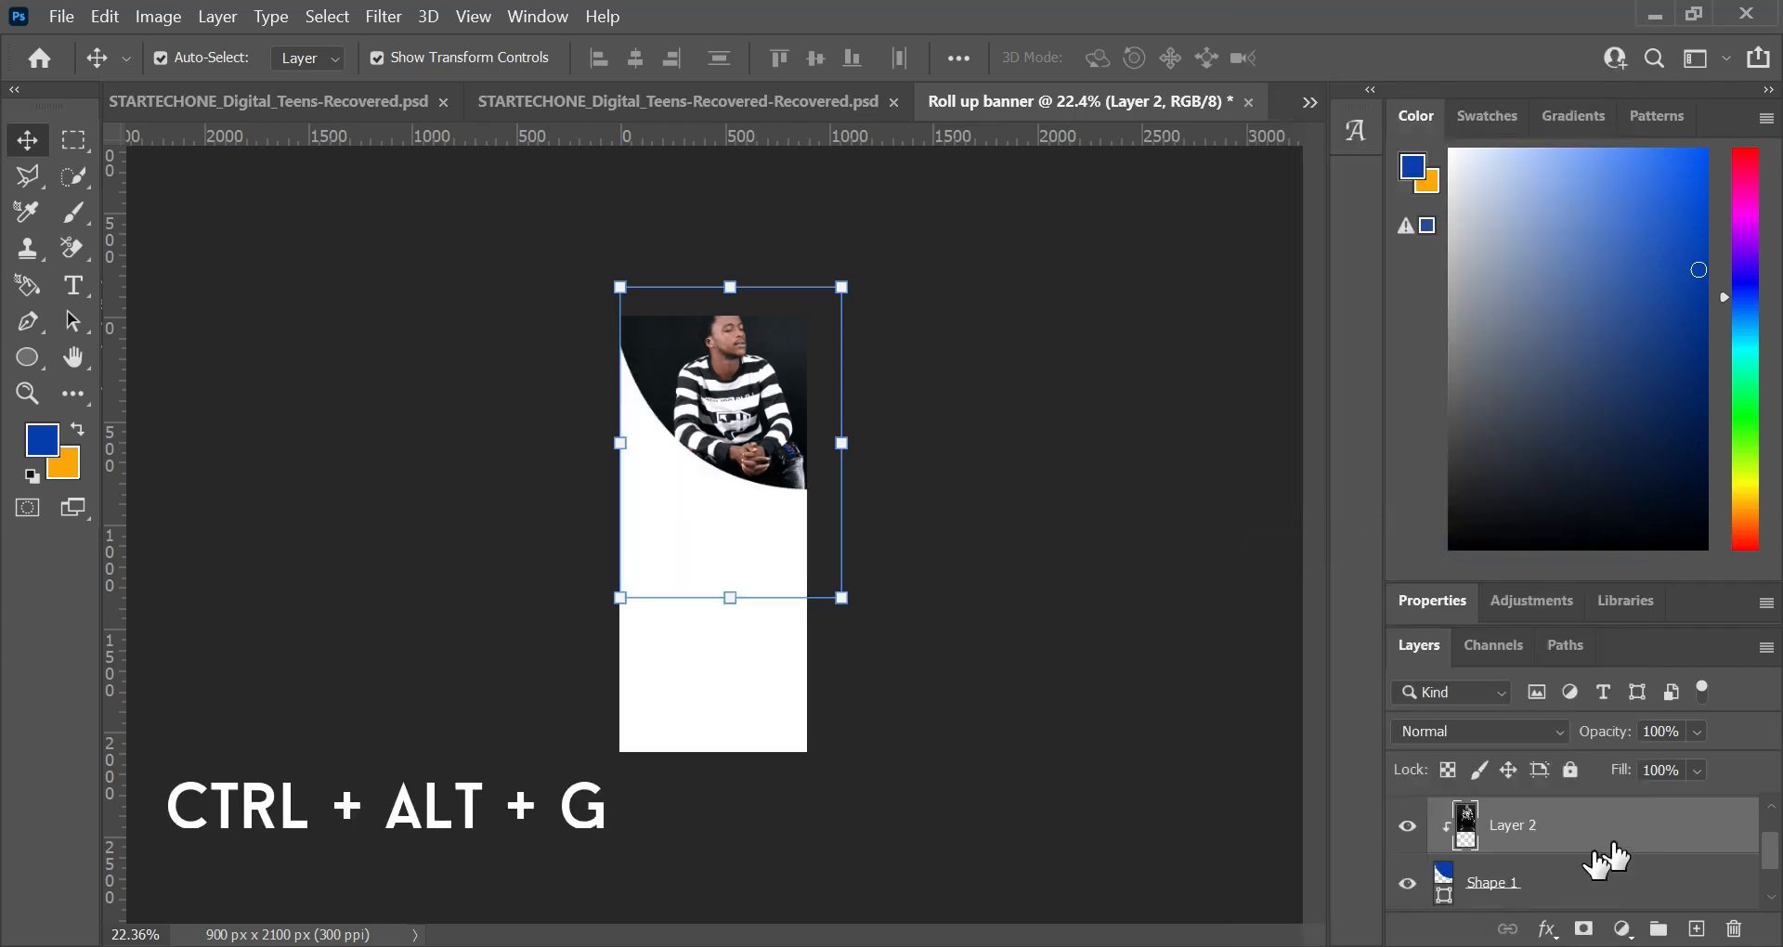
# Step: Move the clipped photo slightly down so the man's head has space above it, and scale it to 97.58%
pyautogui.moveTo(710, 376); pyautogui.dragTo(711, 396)
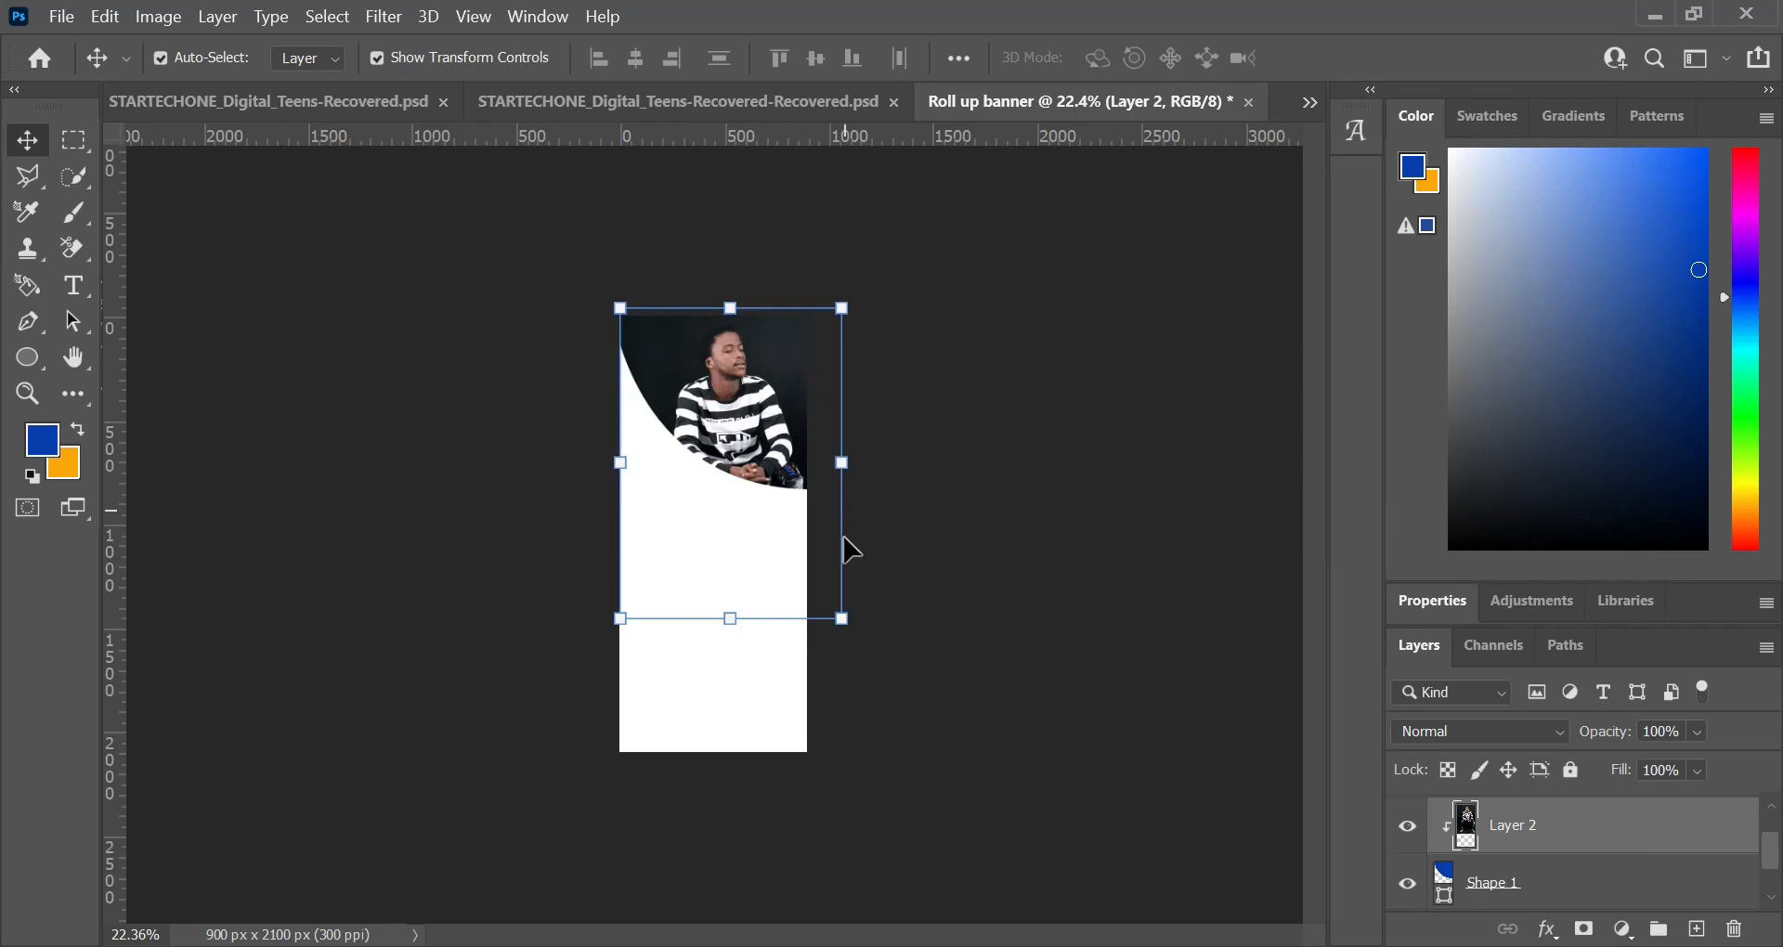
pyautogui.scroll(10, 758, 469)
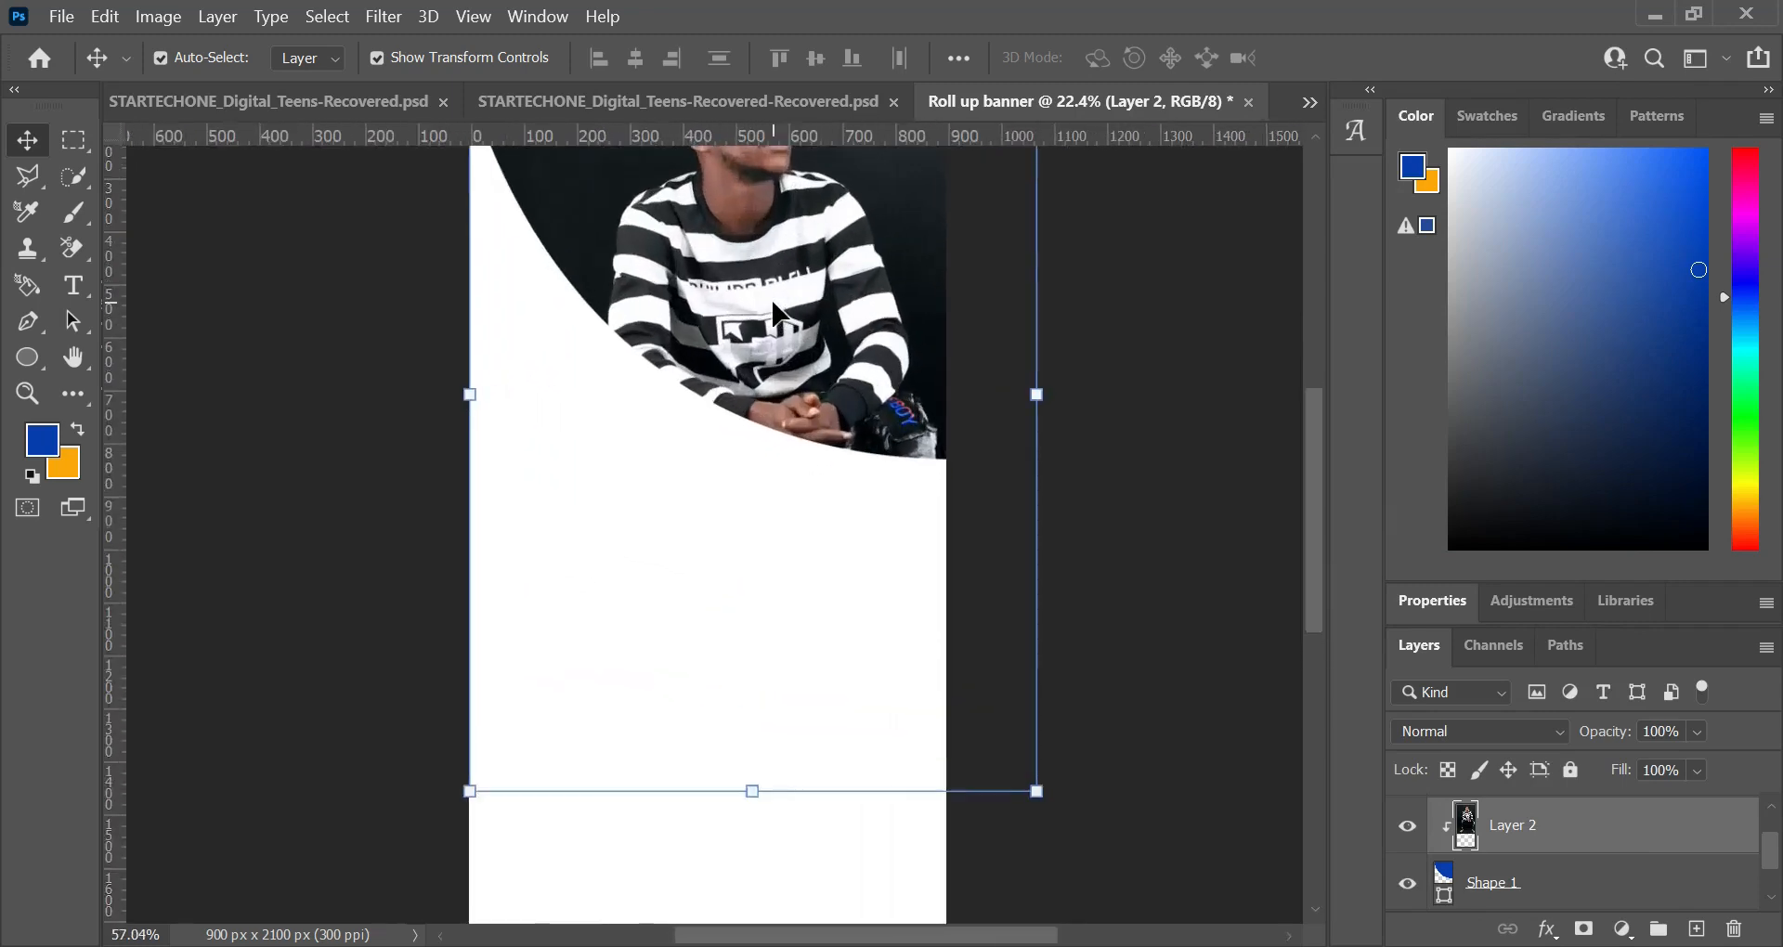
pyautogui.scroll(5, 776, 316)
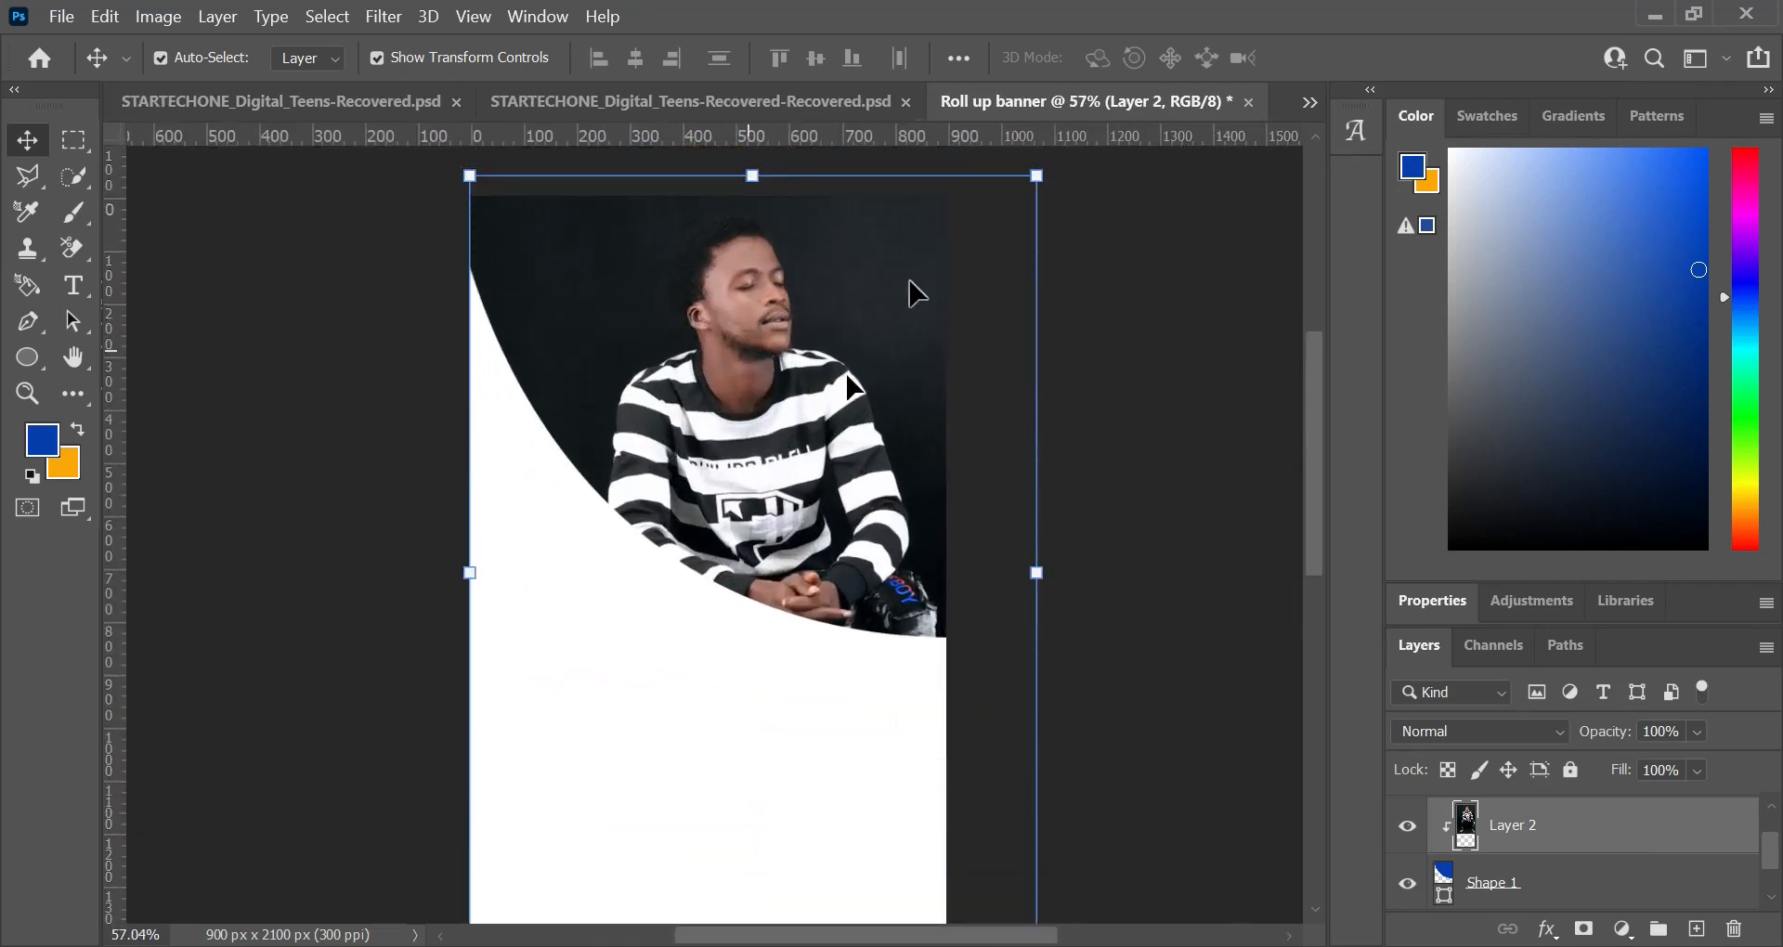
pyautogui.moveTo(1036, 175); pyautogui.dragTo(1022, 176)
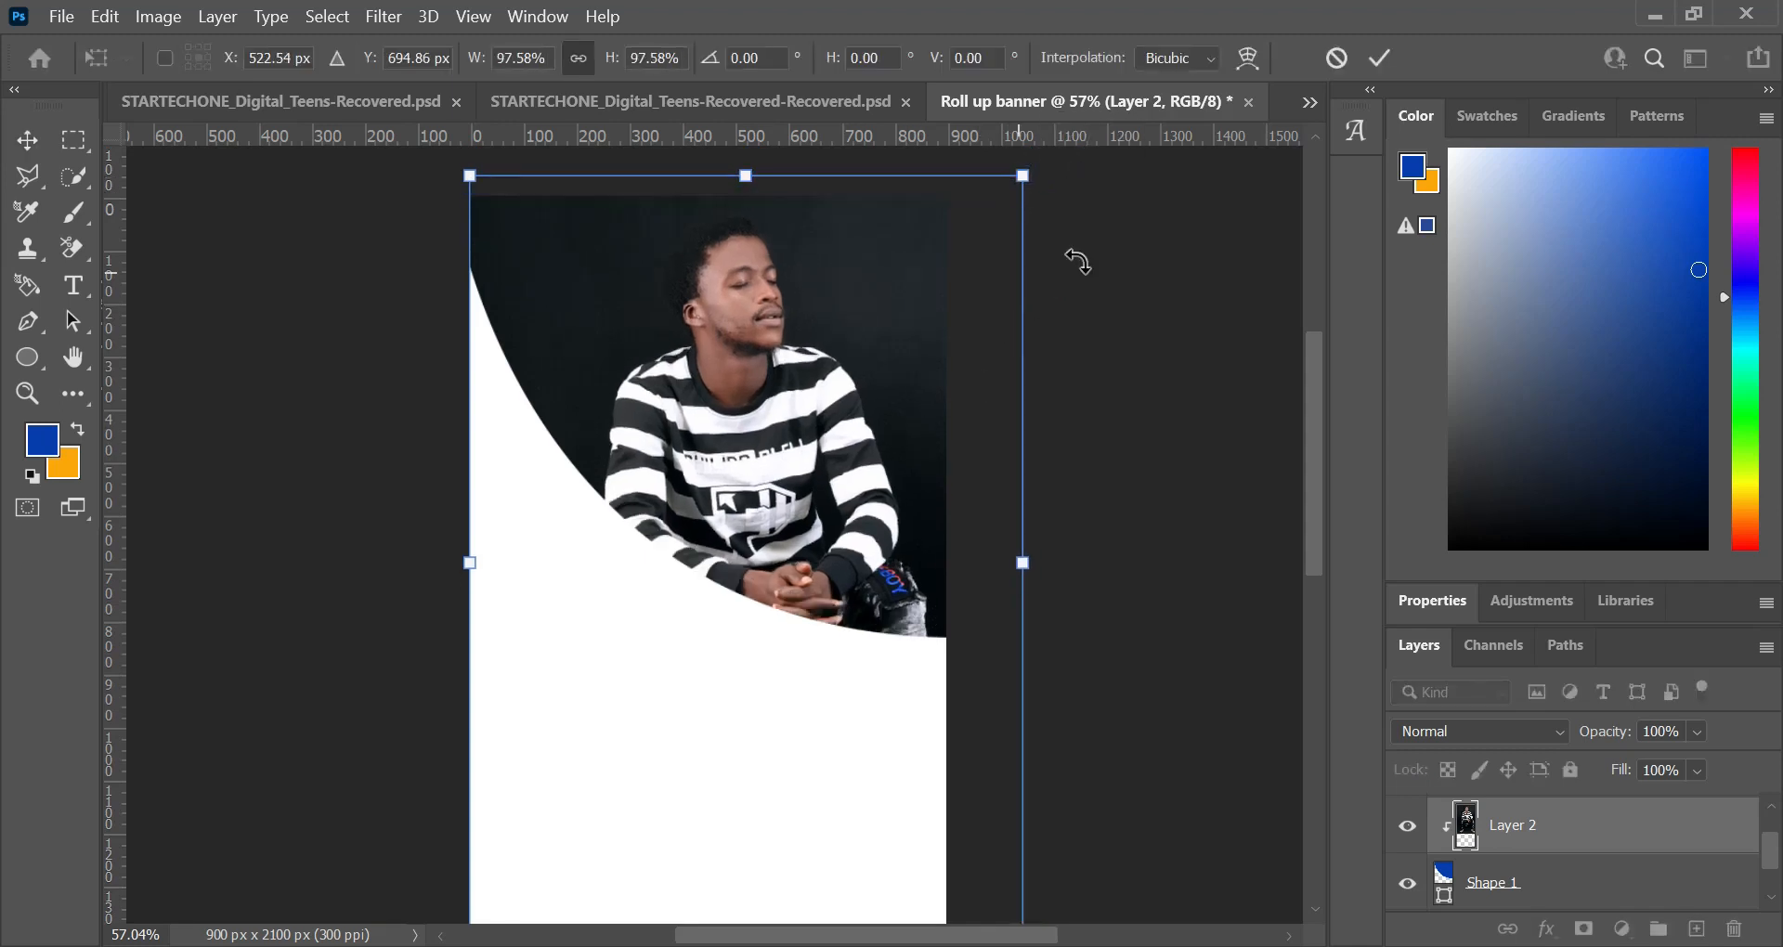
pyautogui.click(1381, 57)
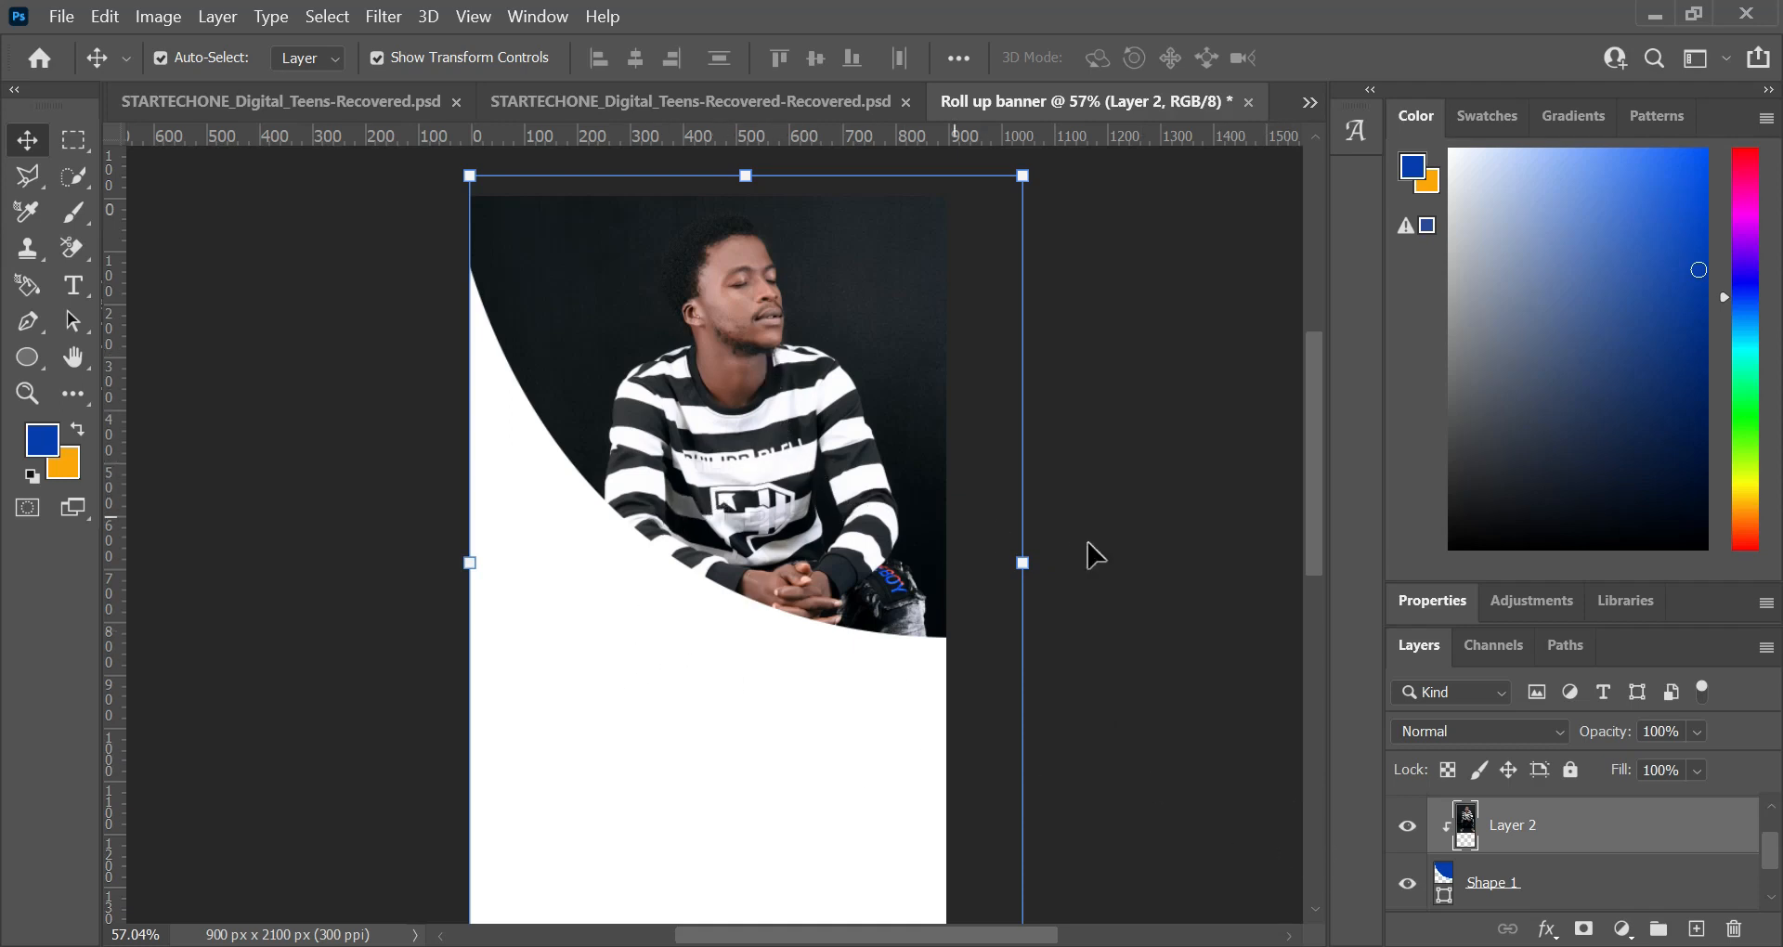
# Step: Show the hexagon pattern's layer and move it below Shape 1, directly above the Background layer
pyautogui.scroll(-4, 1142, 548)
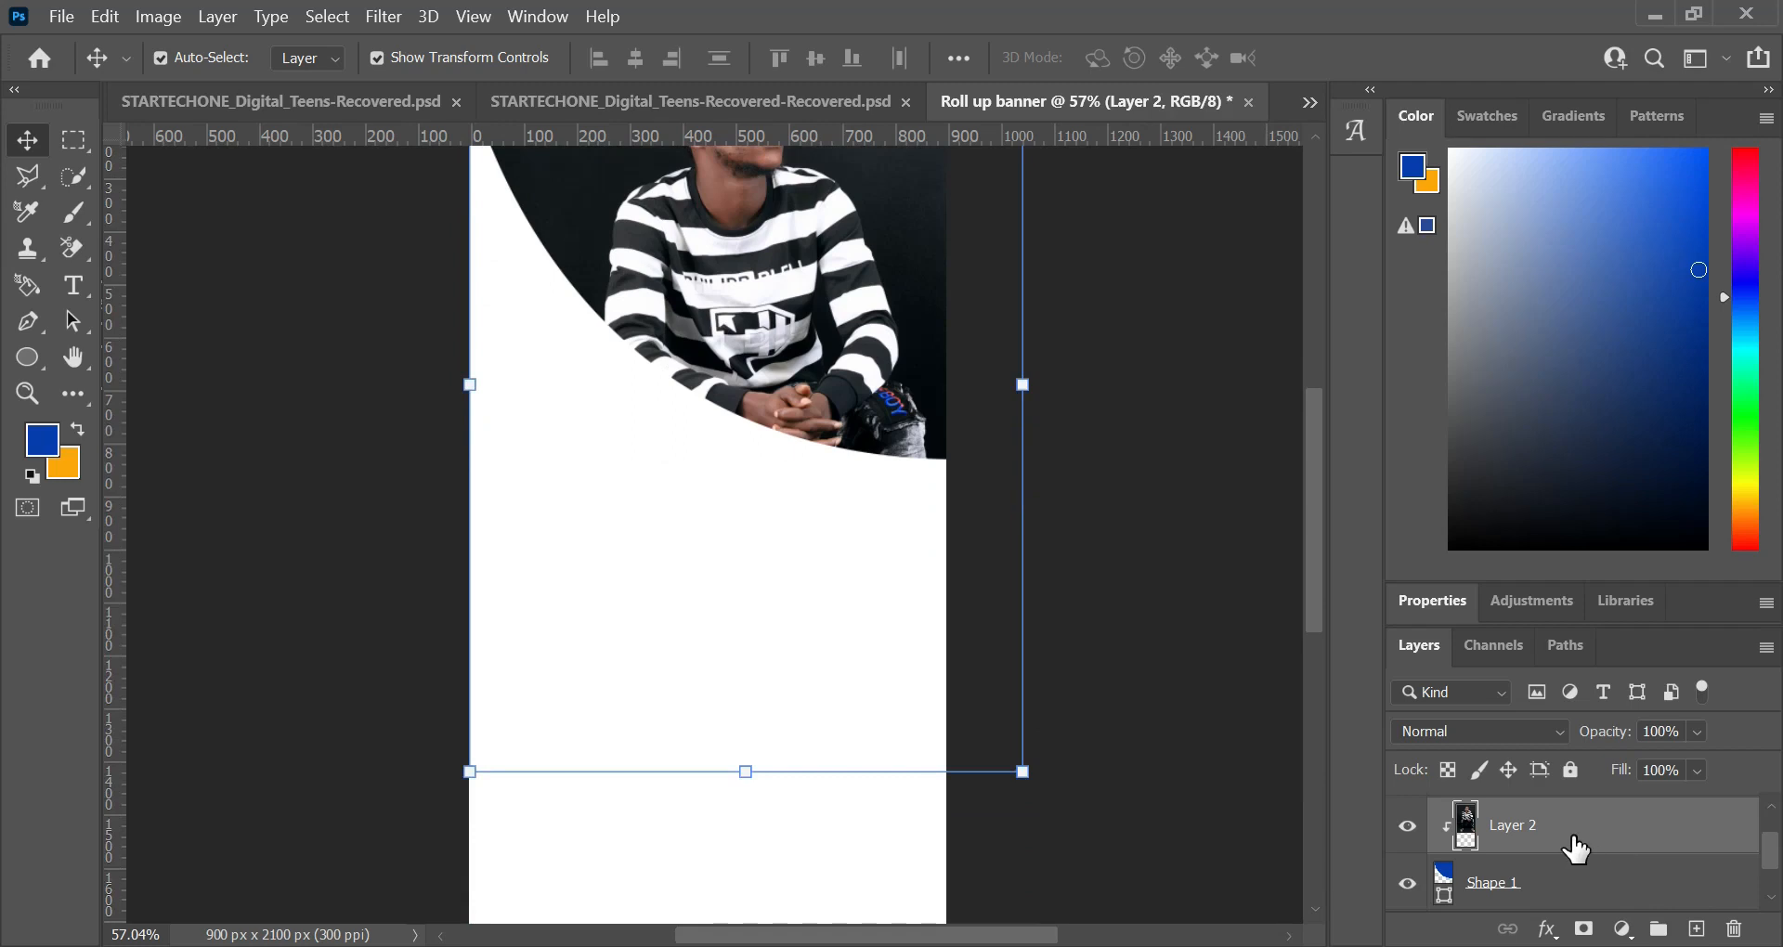
pyautogui.scroll(1, 1575, 848)
pyautogui.scroll(-1, 1430, 823)
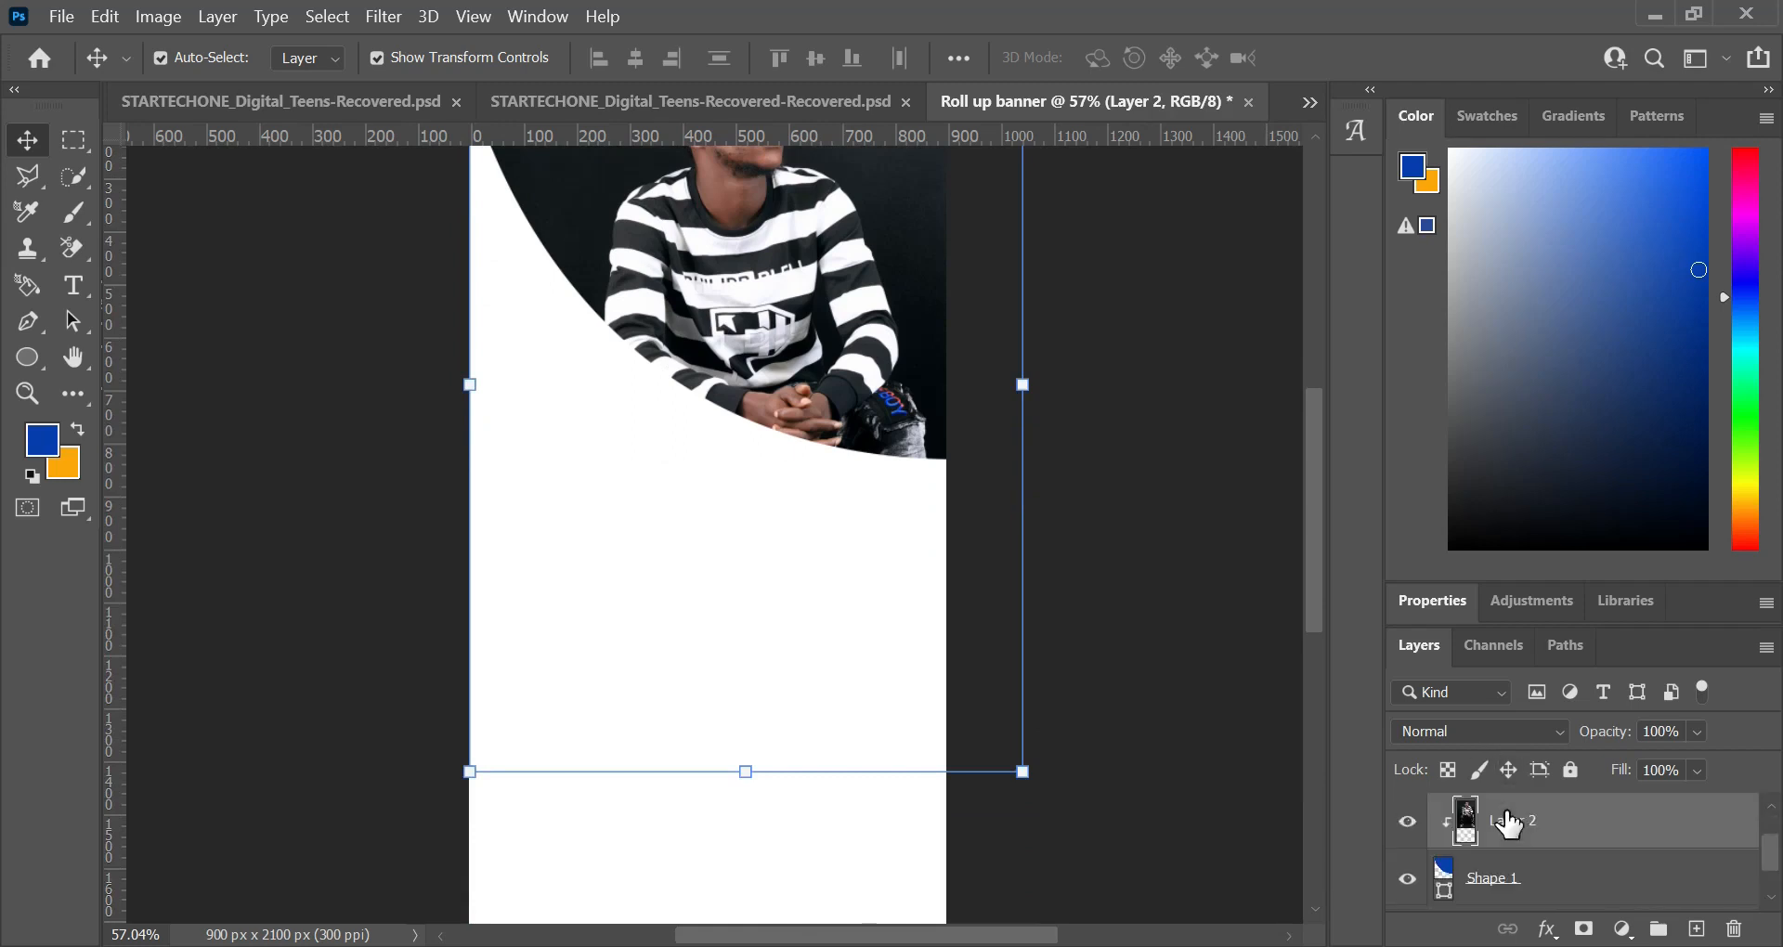
pyautogui.scroll(1, 1452, 826)
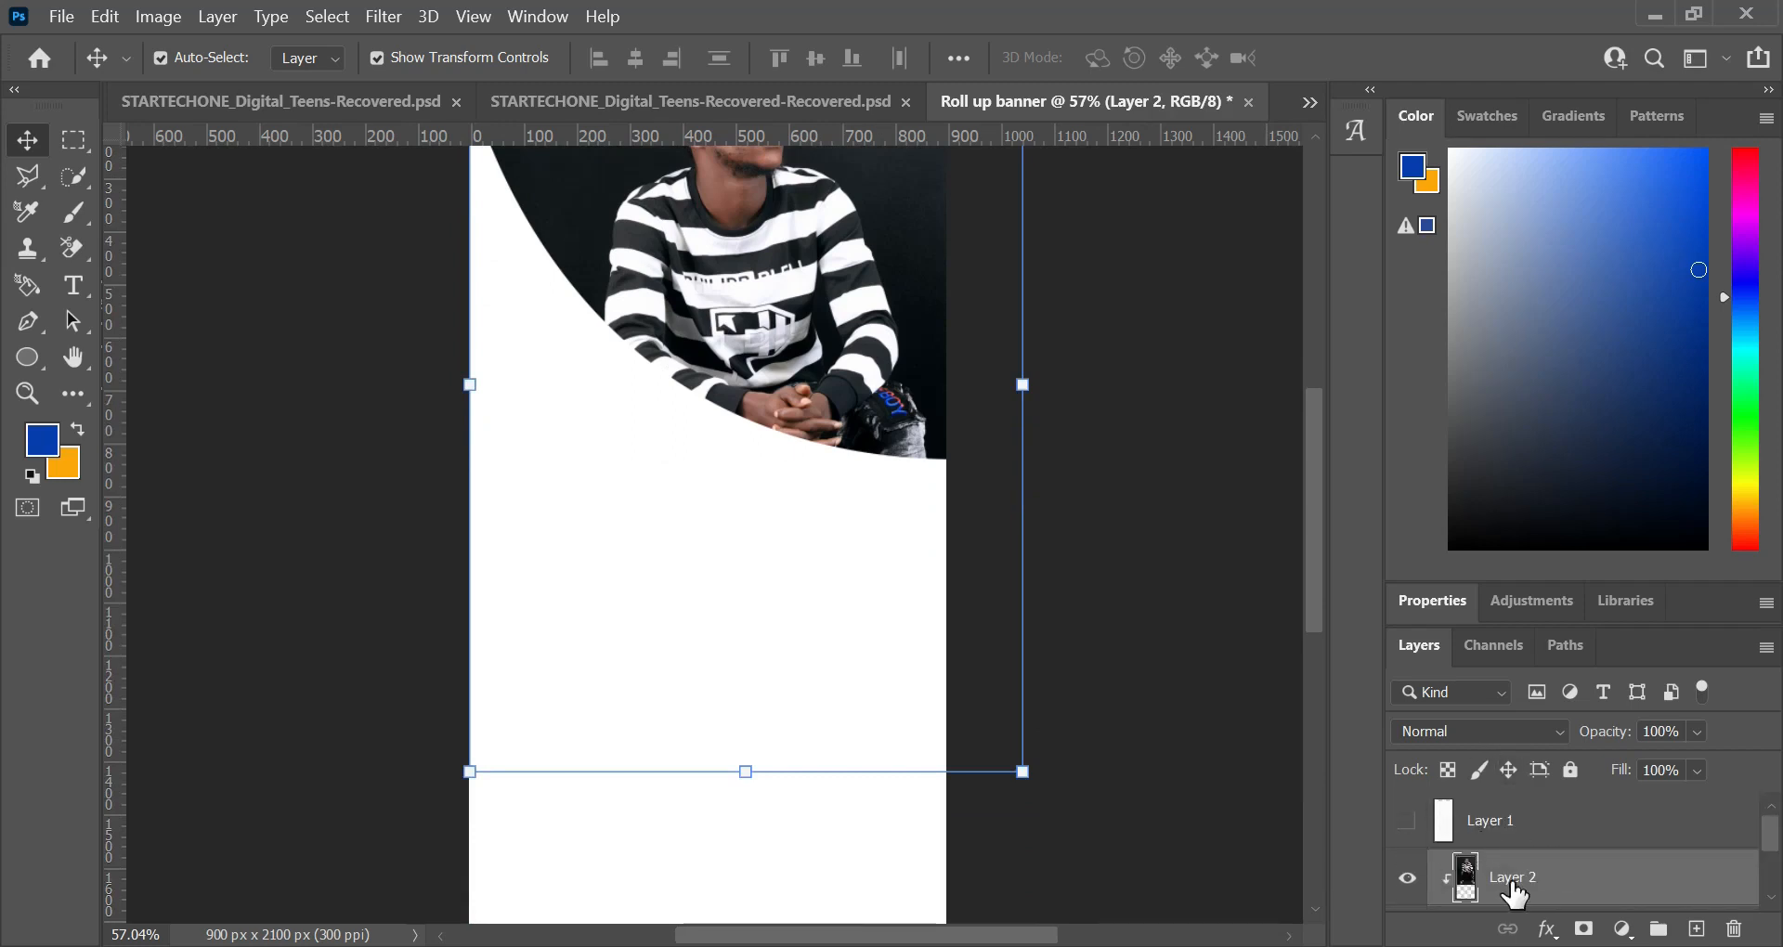
pyautogui.click(1408, 824)
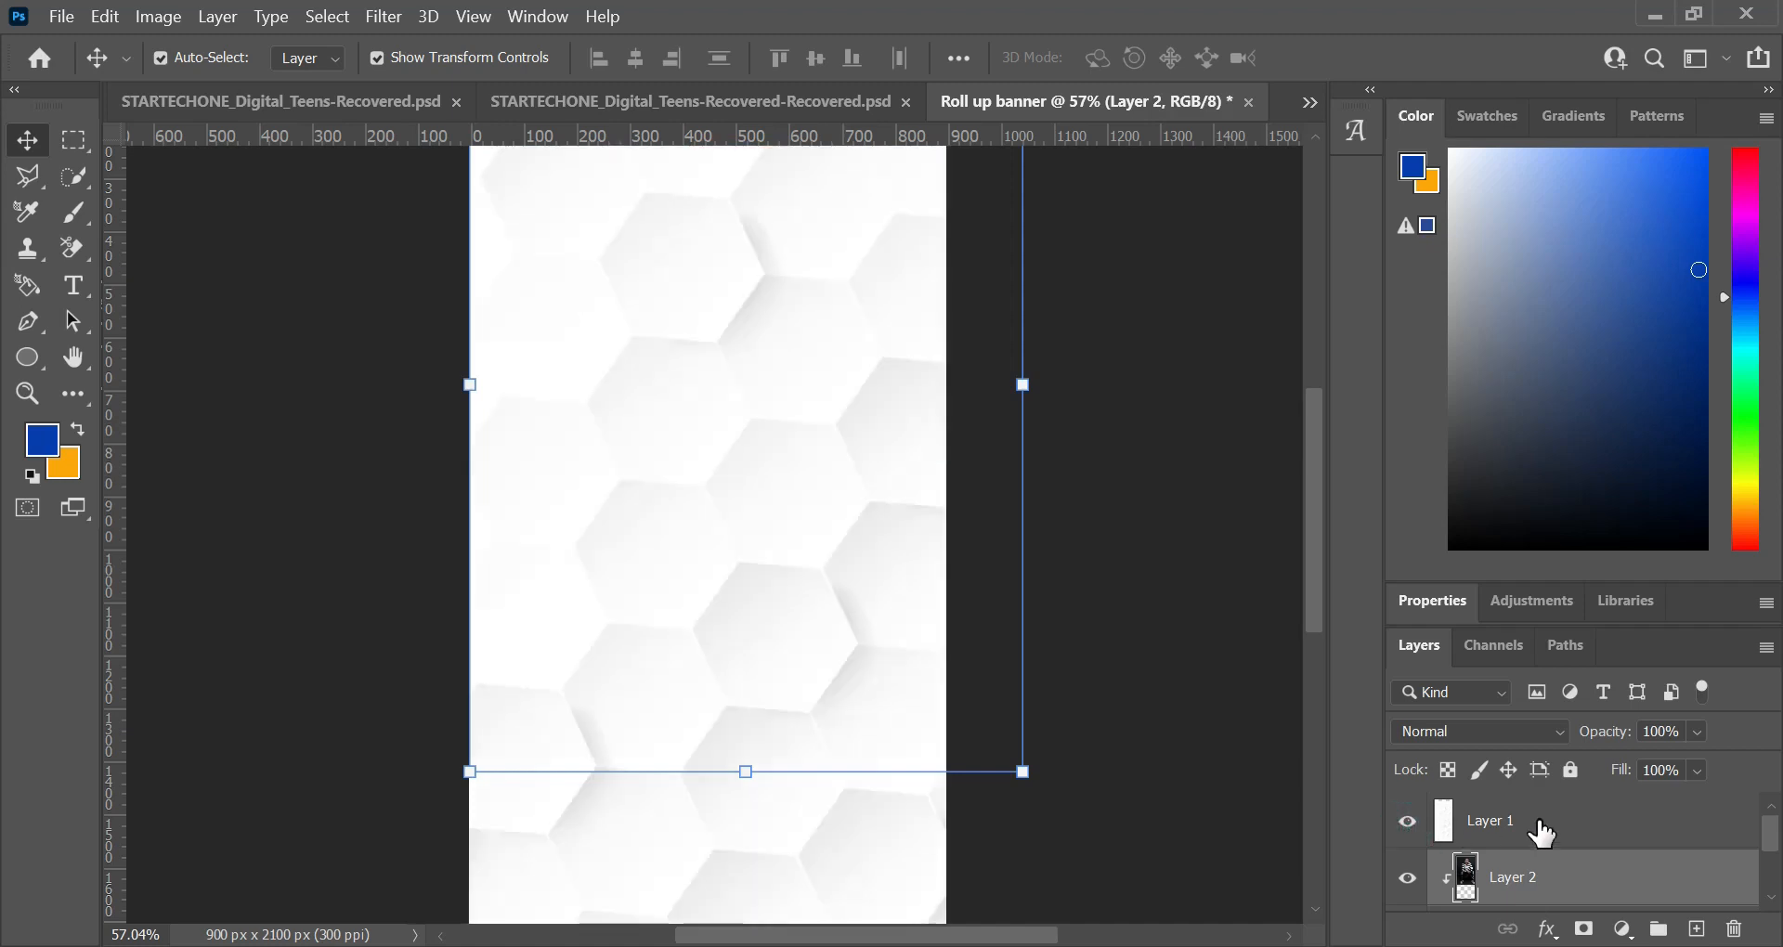
pyautogui.click(1562, 826)
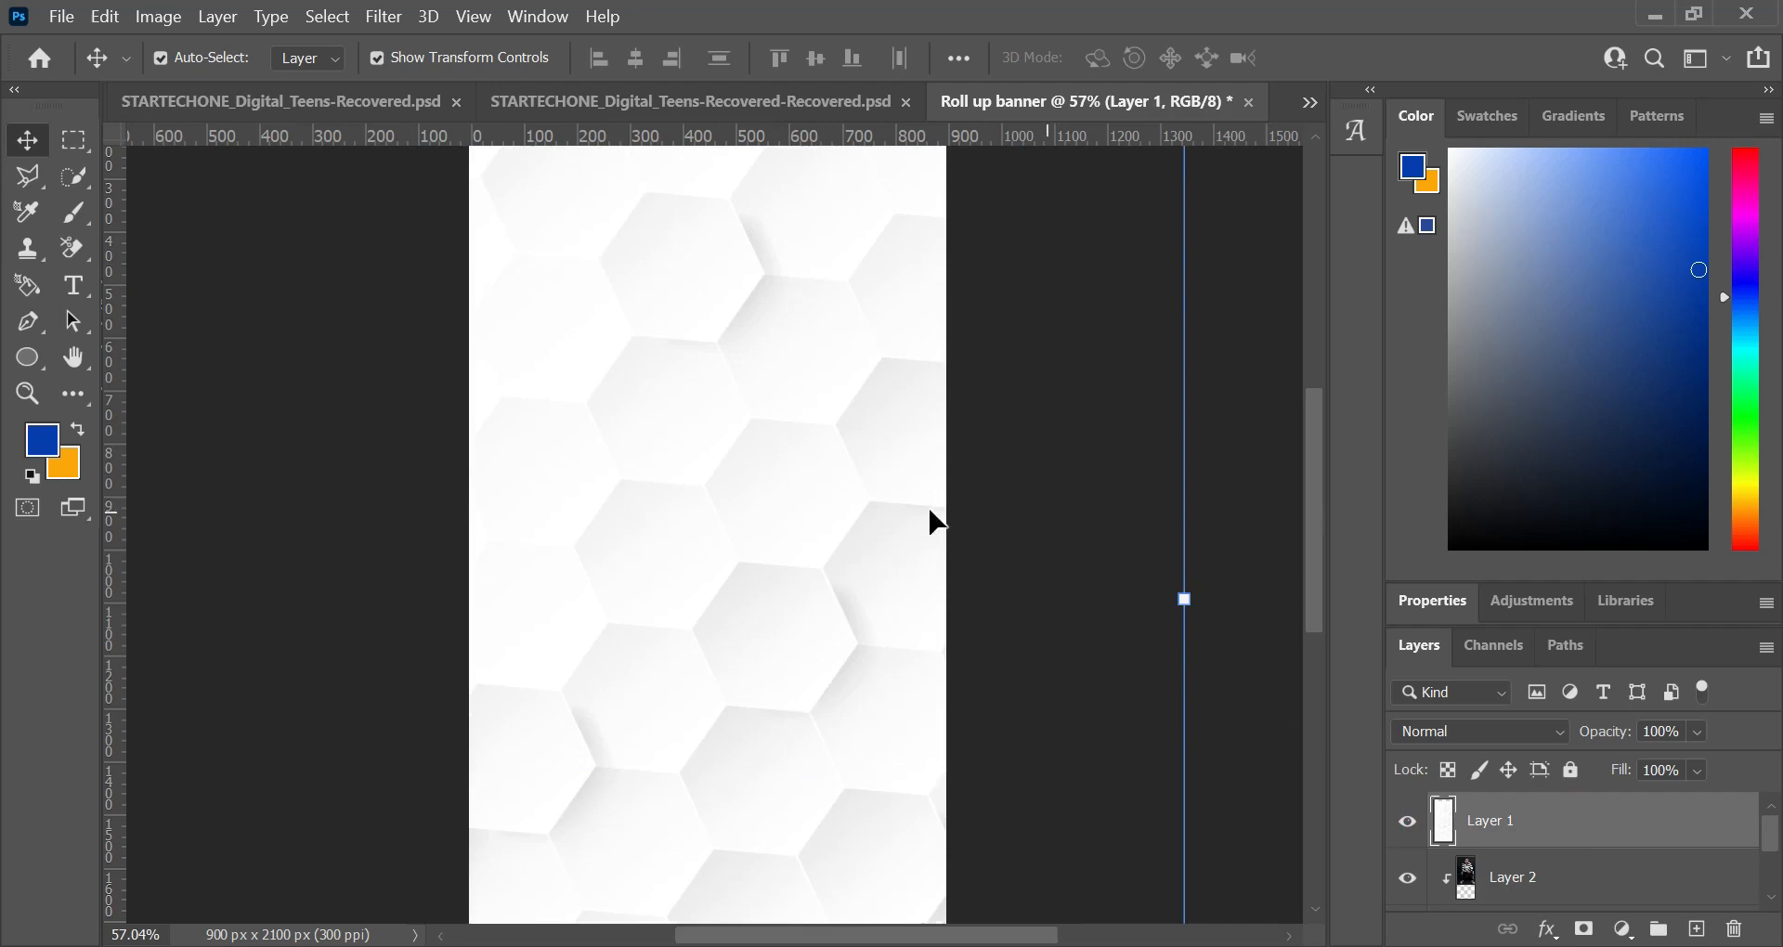
pyautogui.scroll(5, 755, 385)
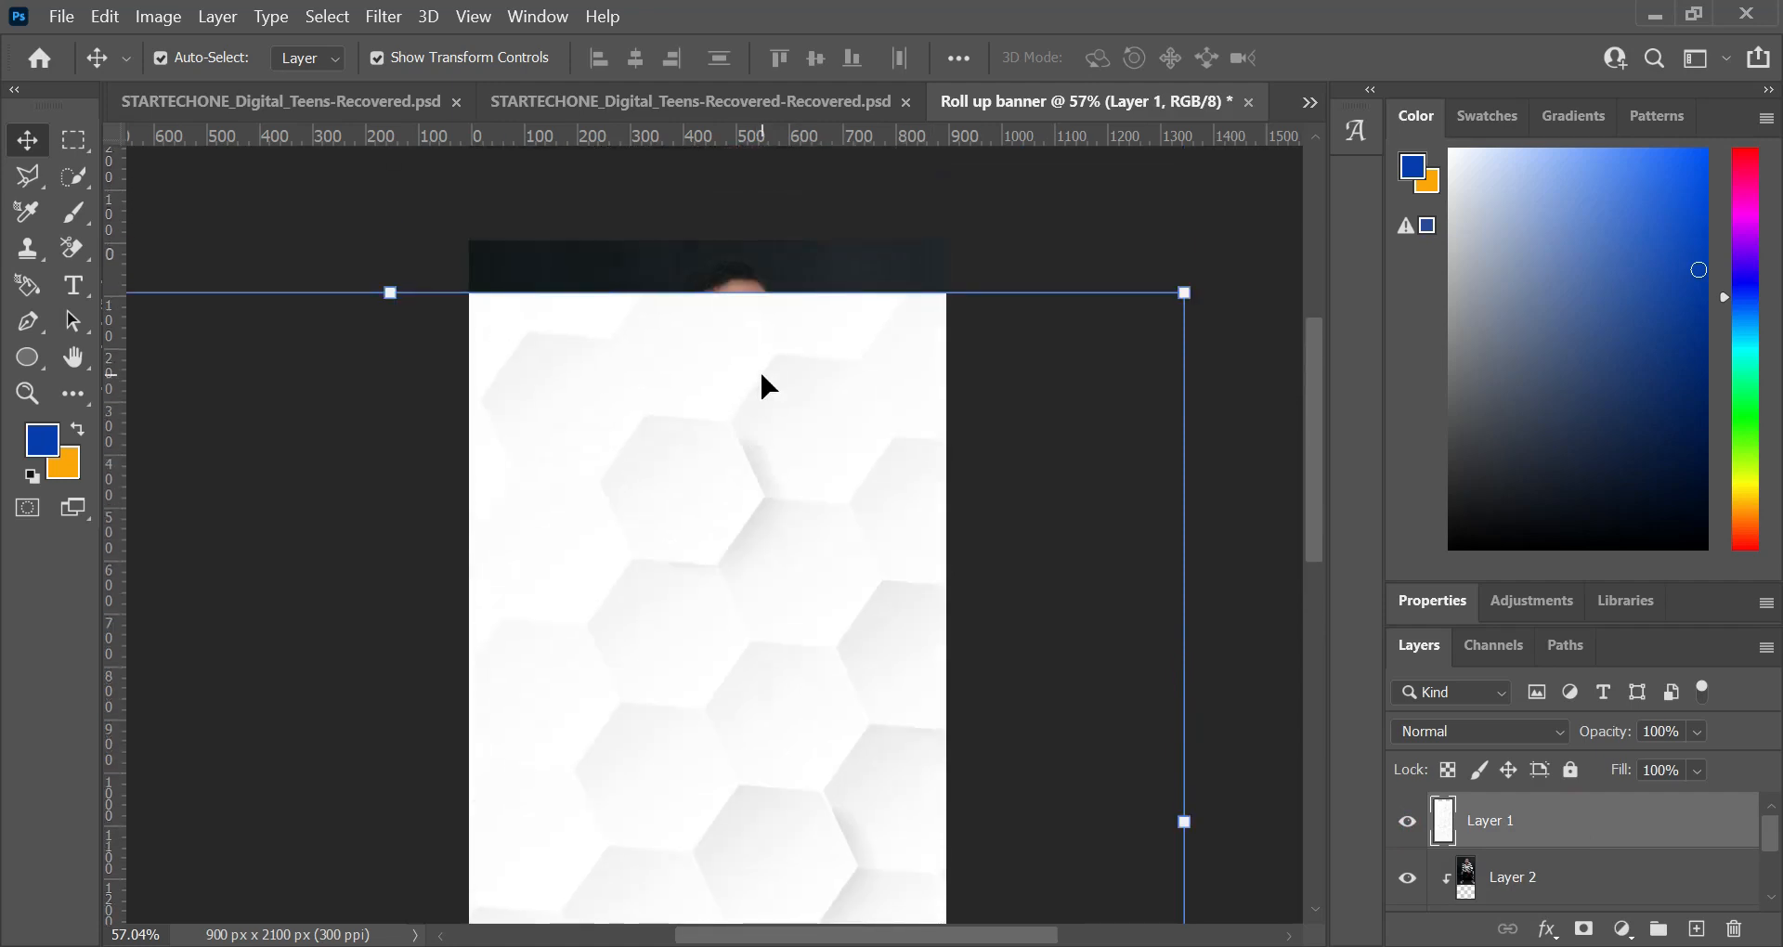
pyautogui.scroll(-5, 760, 370)
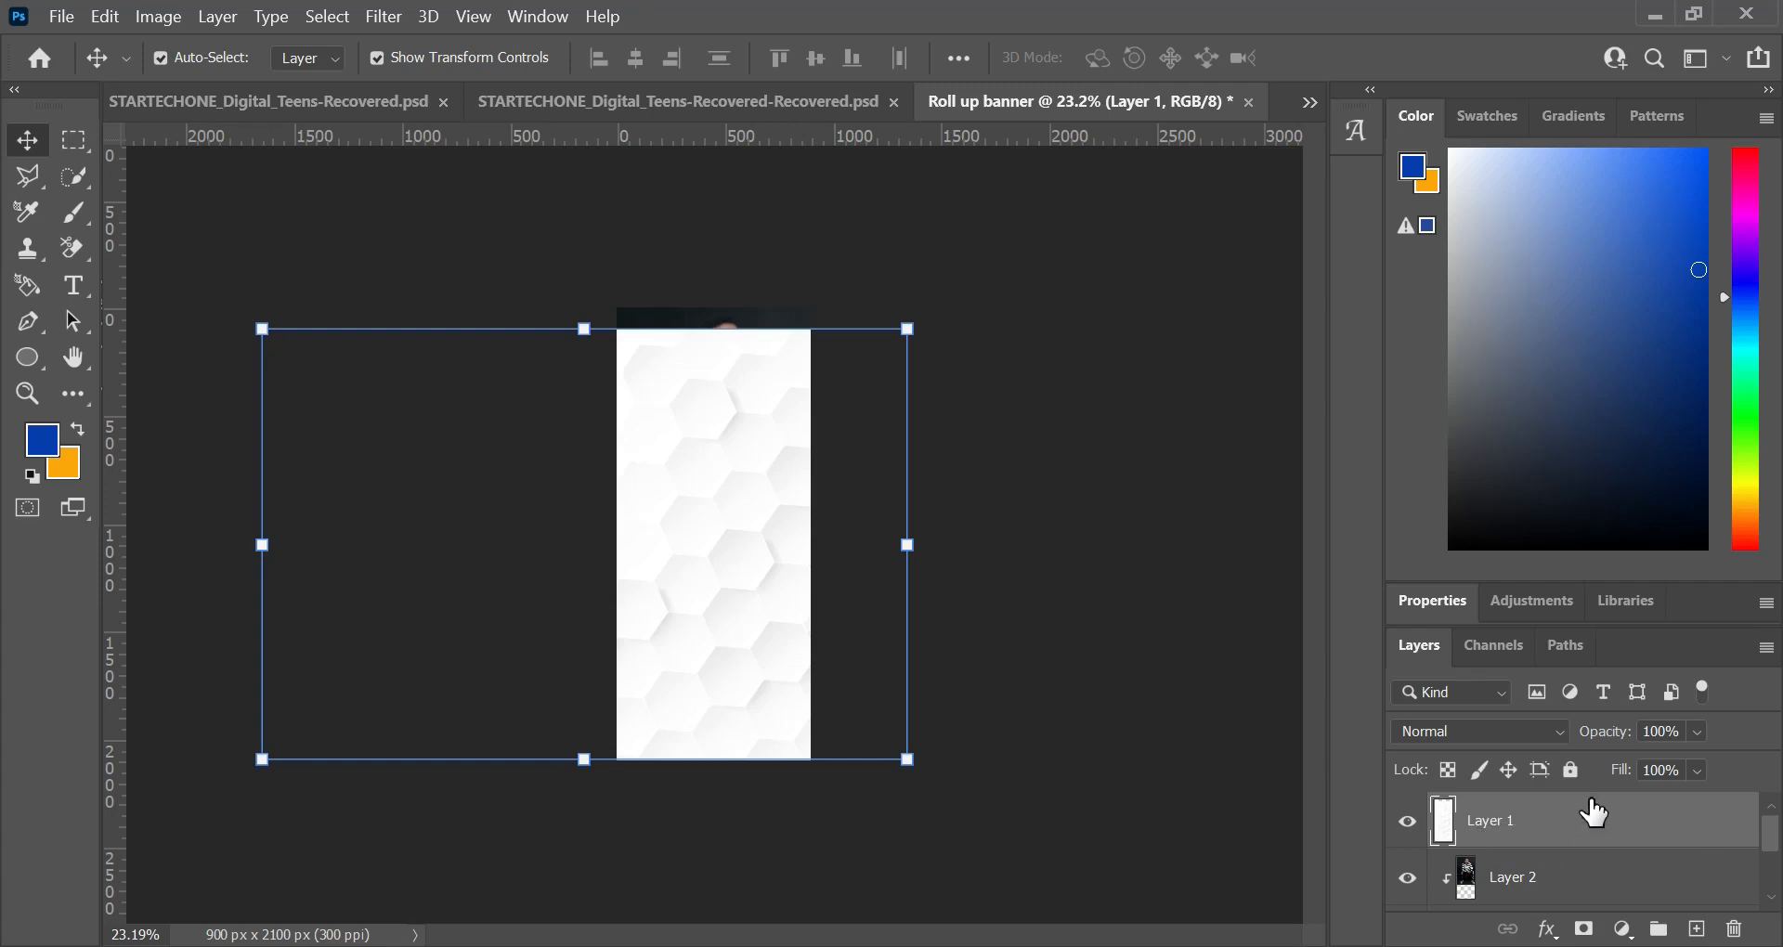
pyautogui.scroll(-2, 1573, 876)
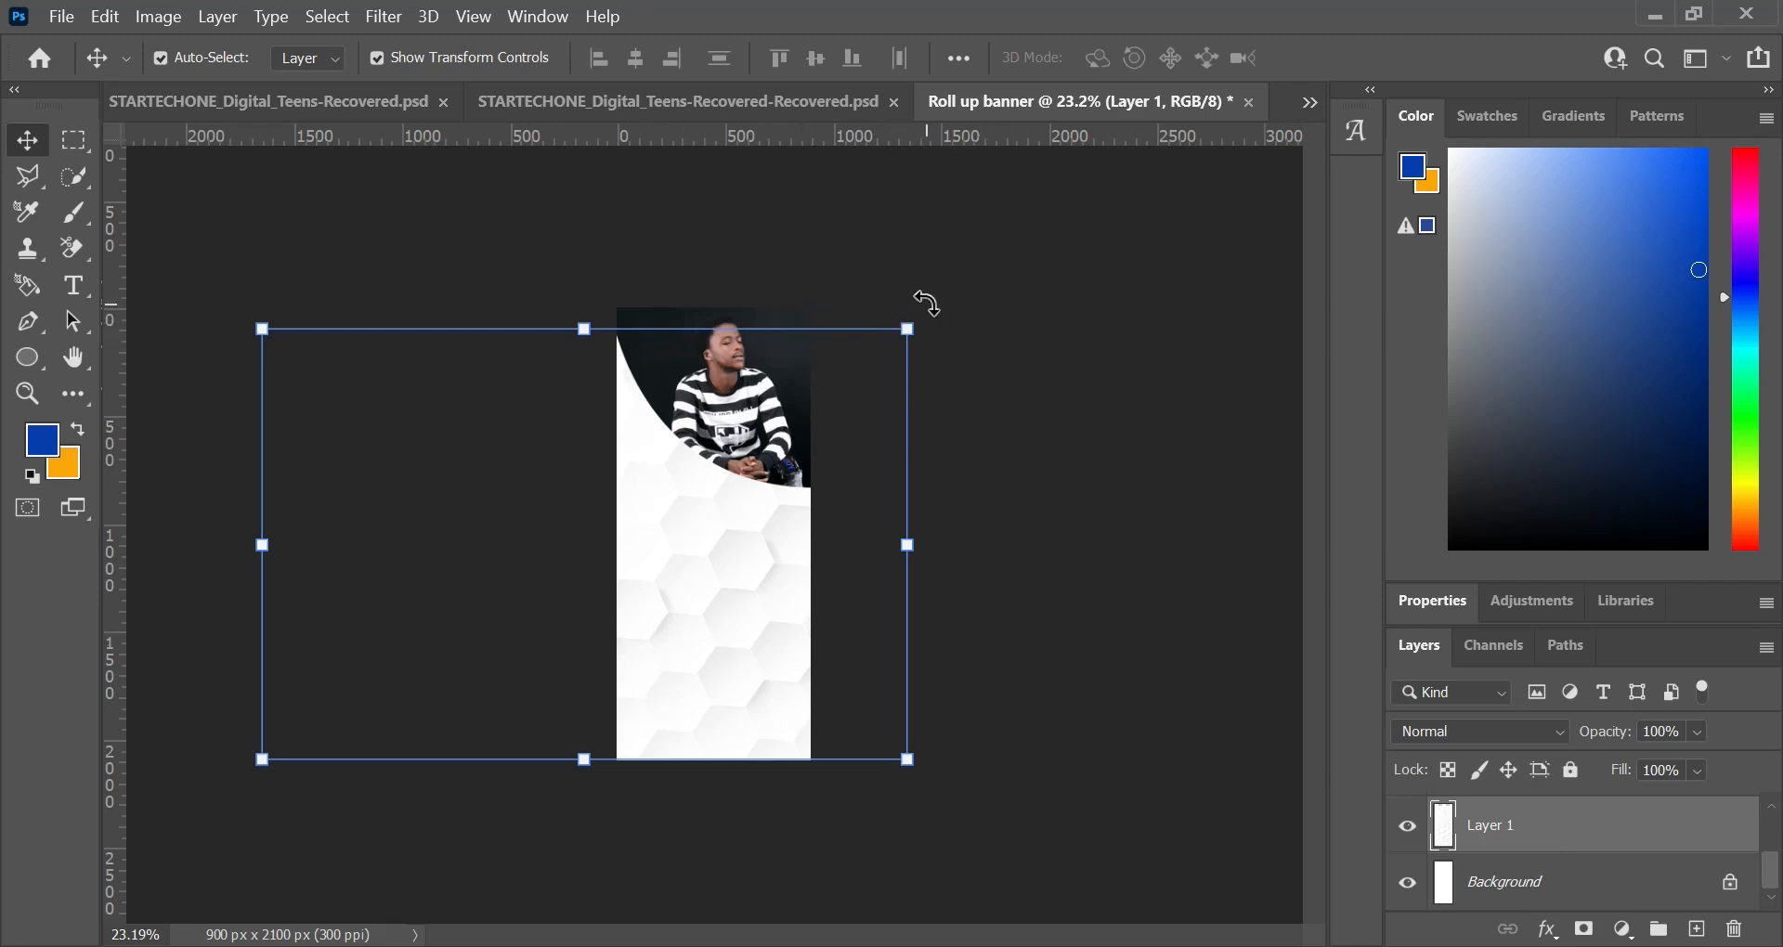
# Step: Rotate the hexagon pattern 90° and scale it to 71.36%, positioned to cover the whole banner
pyautogui.moveTo(925, 302); pyautogui.dragTo(841, 899)
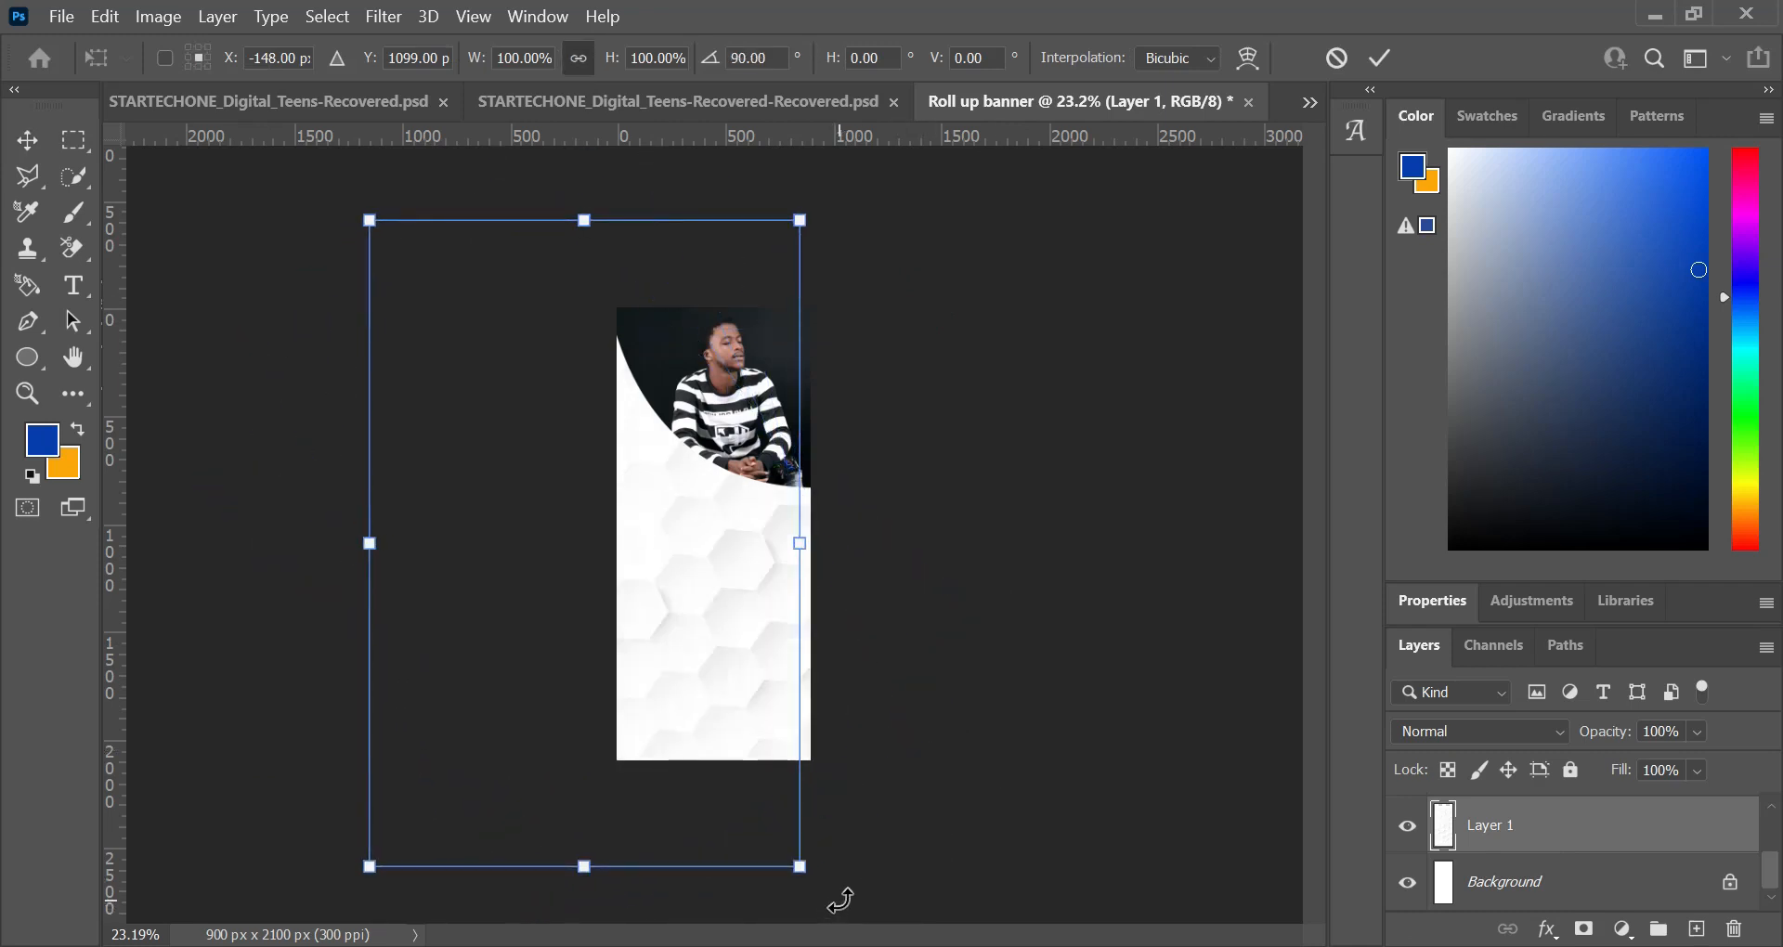
pyautogui.moveTo(720, 622); pyautogui.dragTo(779, 634)
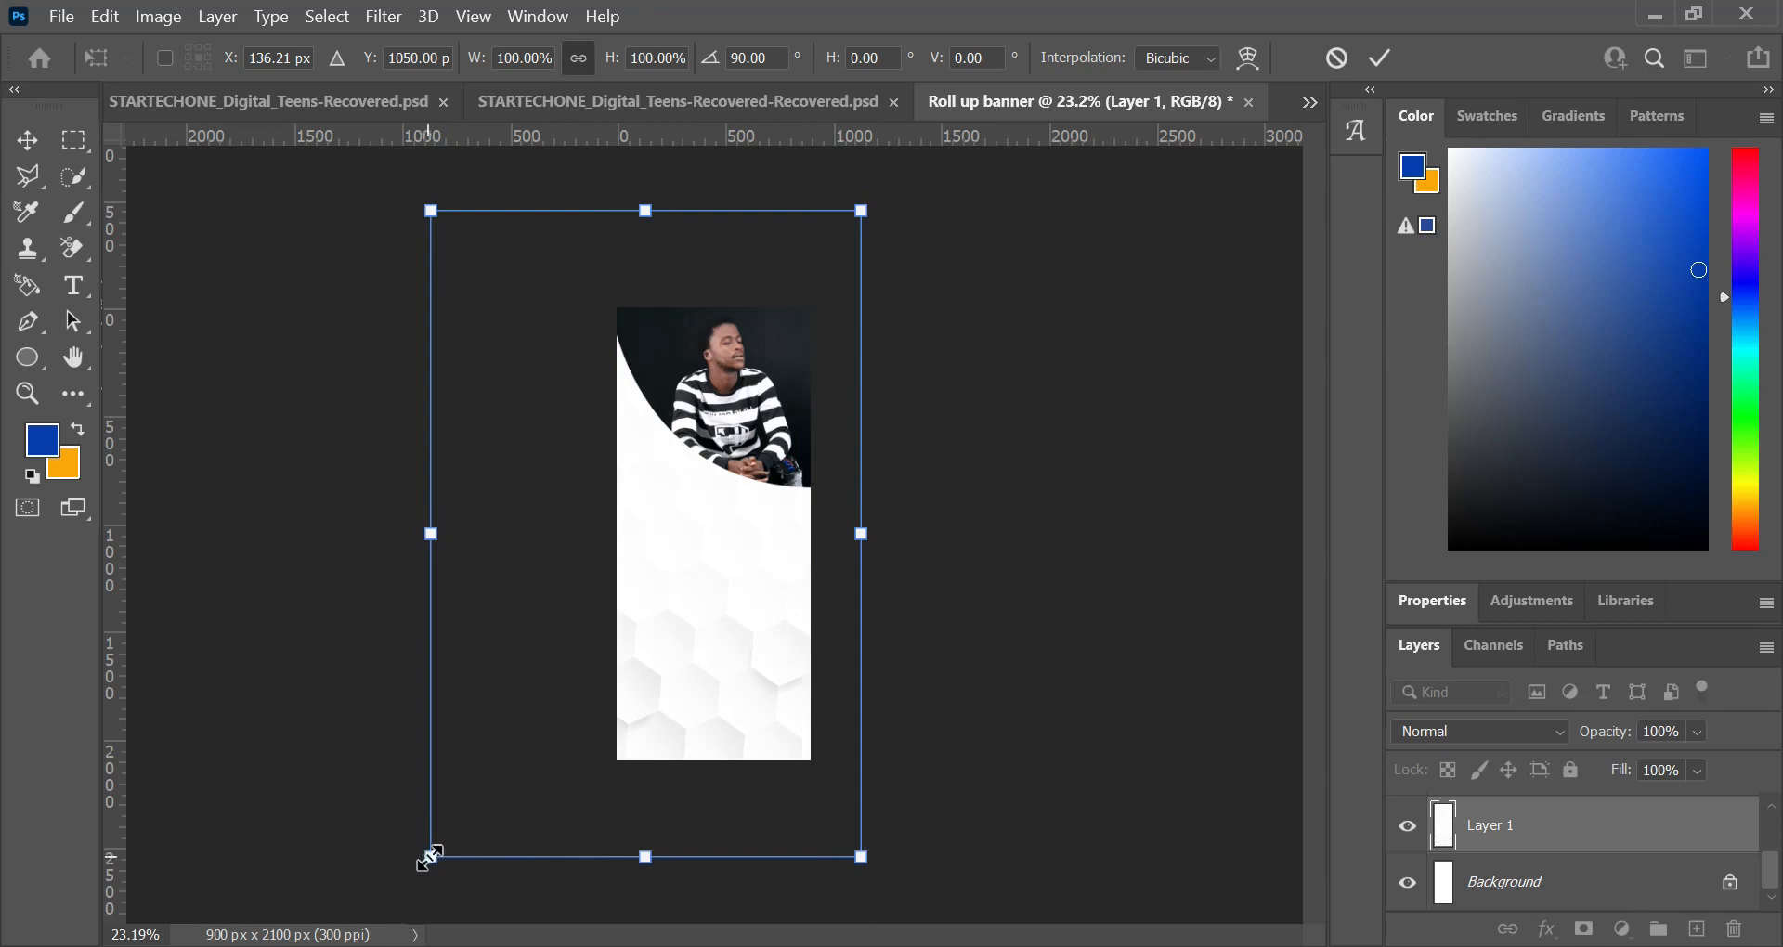
pyautogui.moveTo(435, 852); pyautogui.dragTo(543, 797)
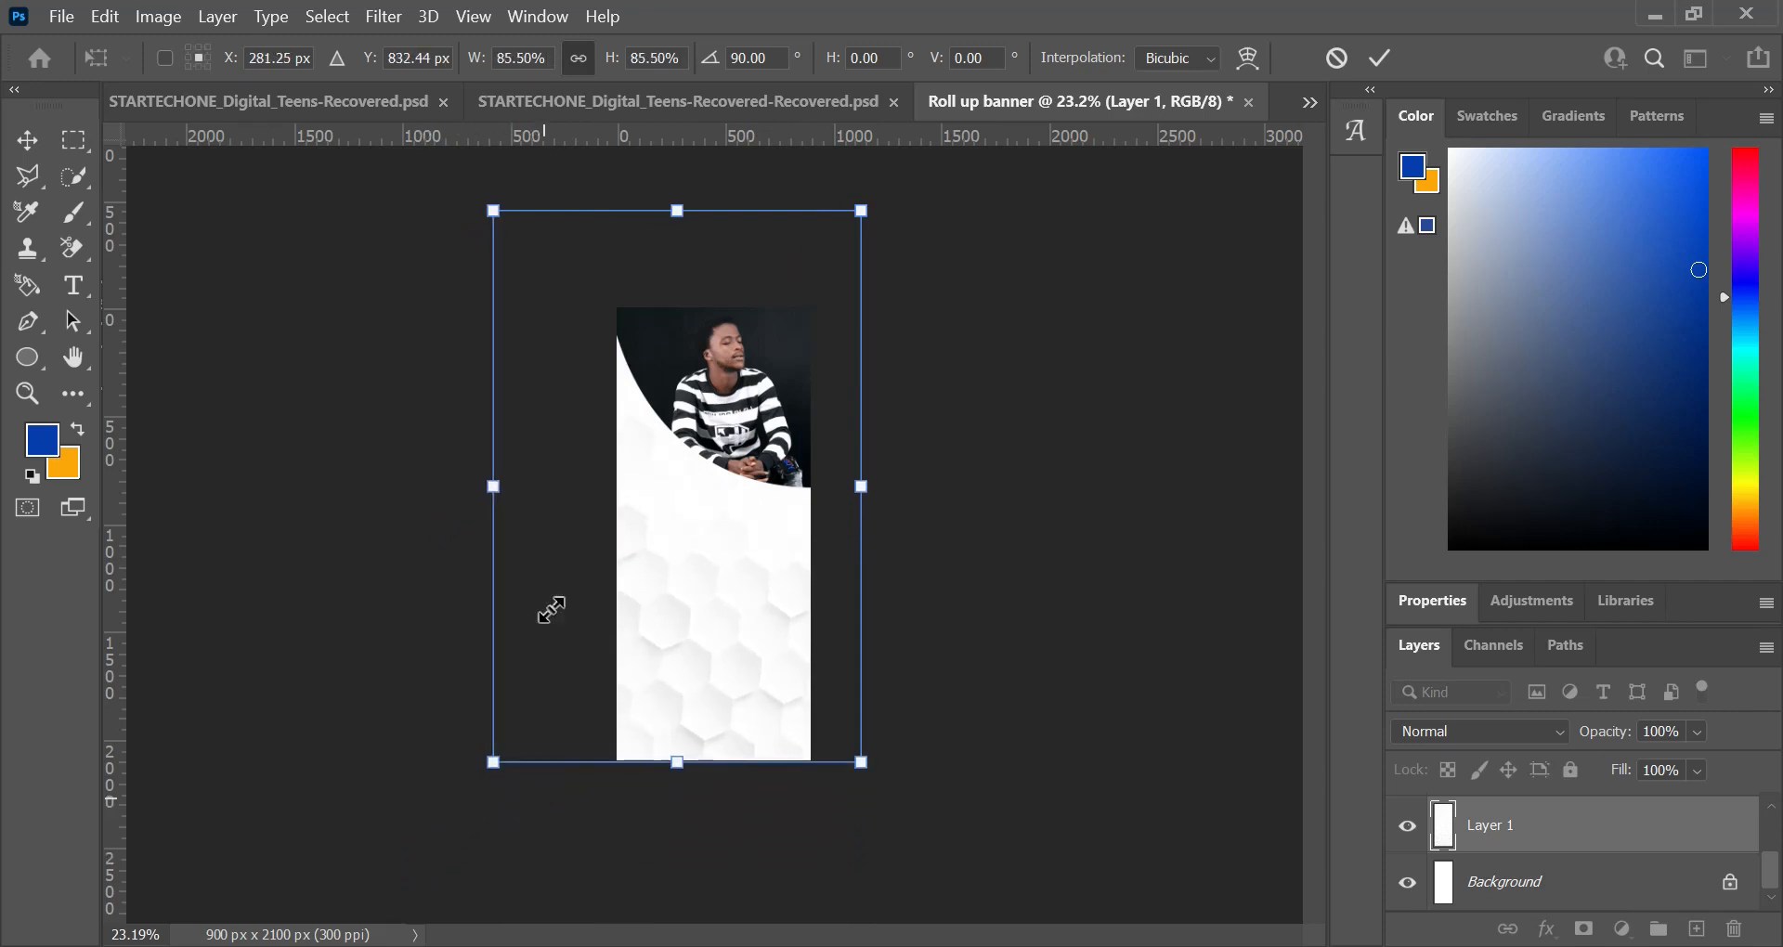
pyautogui.moveTo(495, 208); pyautogui.dragTo(554, 301)
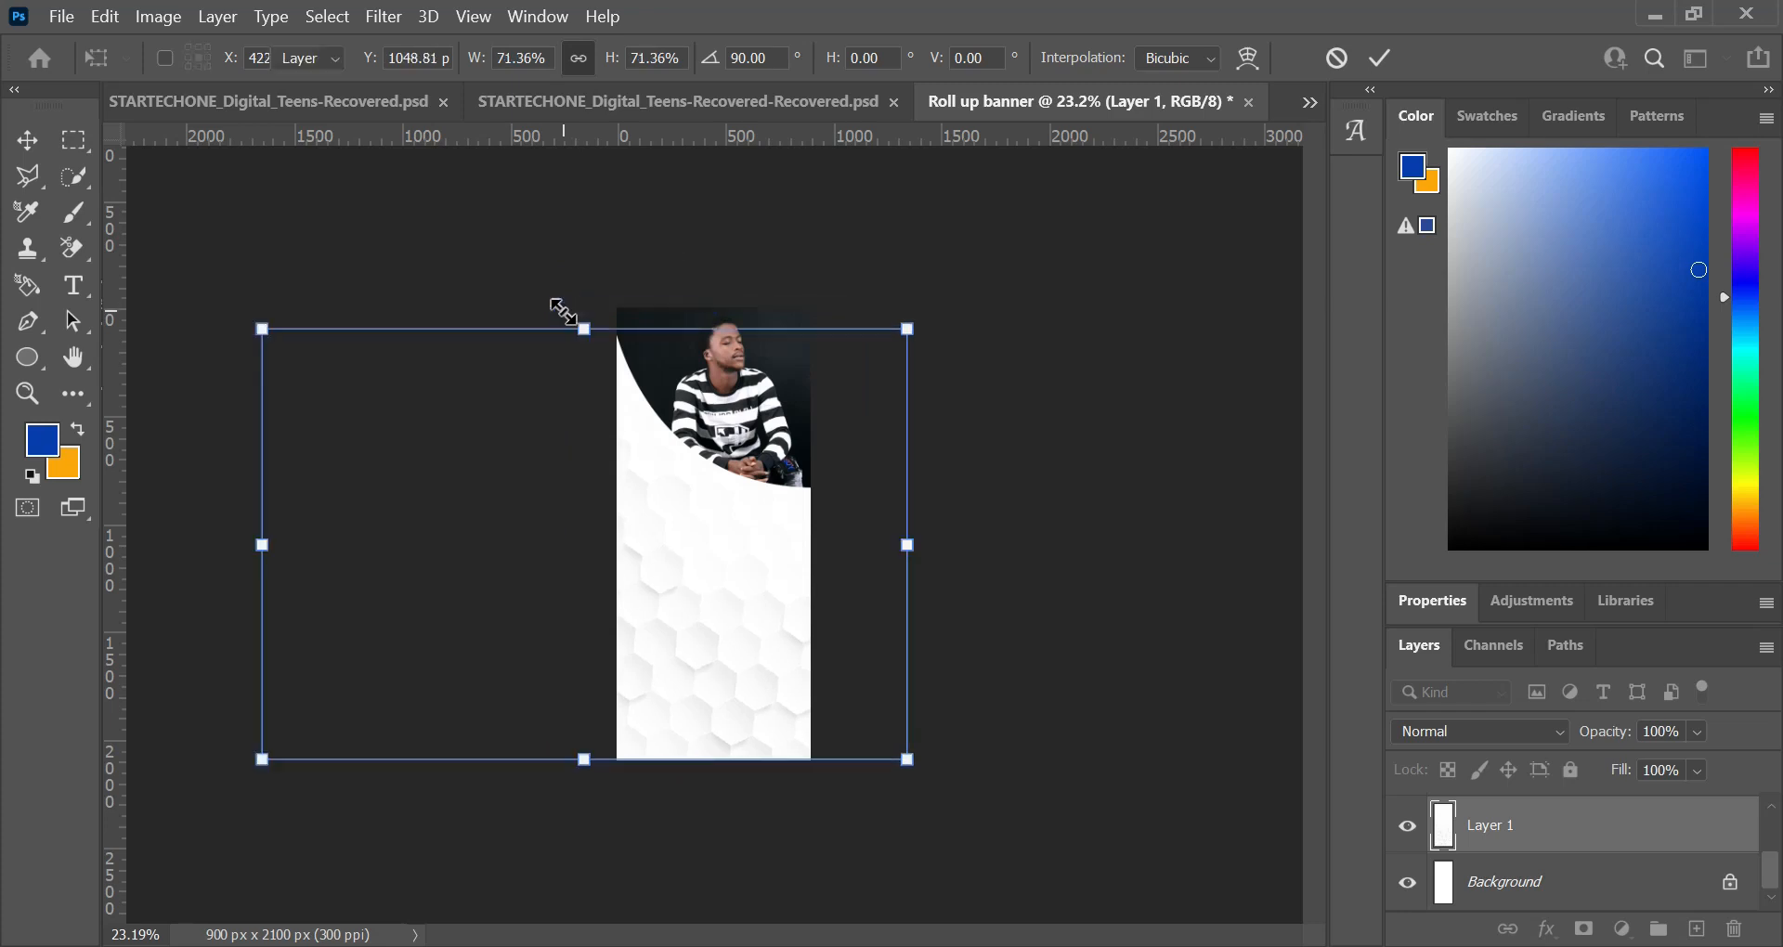
pyautogui.press('Return')
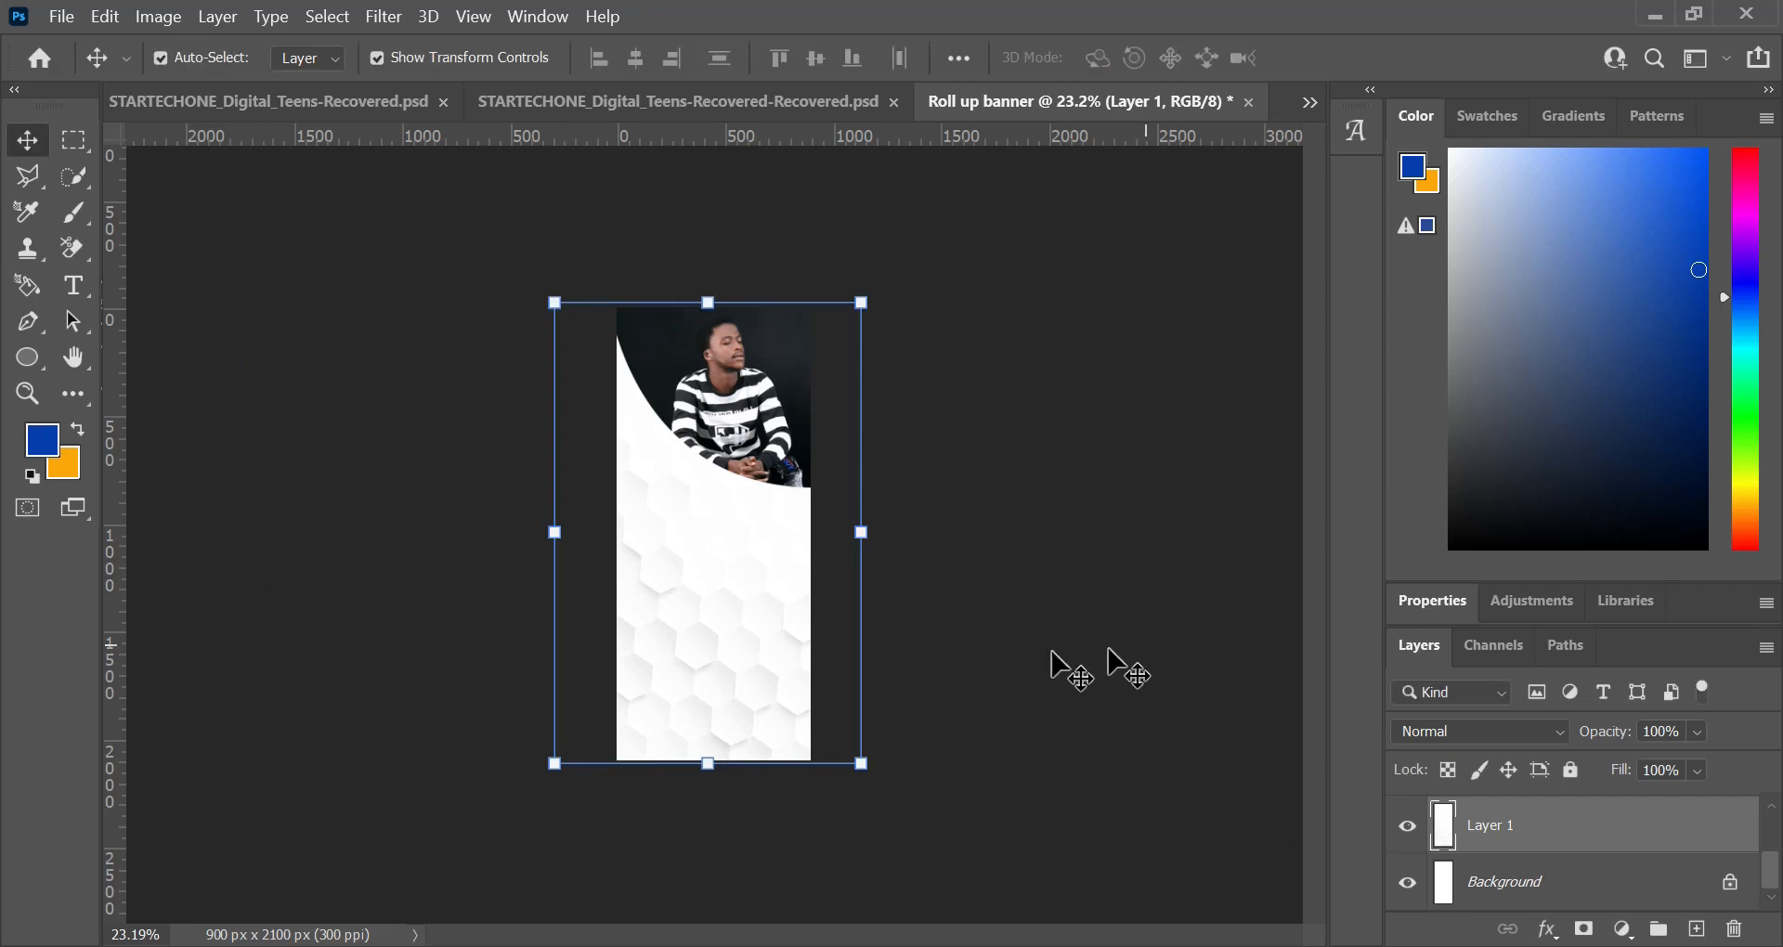
# Step: Fill the Background layer with the blue foreground colour
pyautogui.scroll(3, 617, 589)
pyautogui.scroll(2, 716, 562)
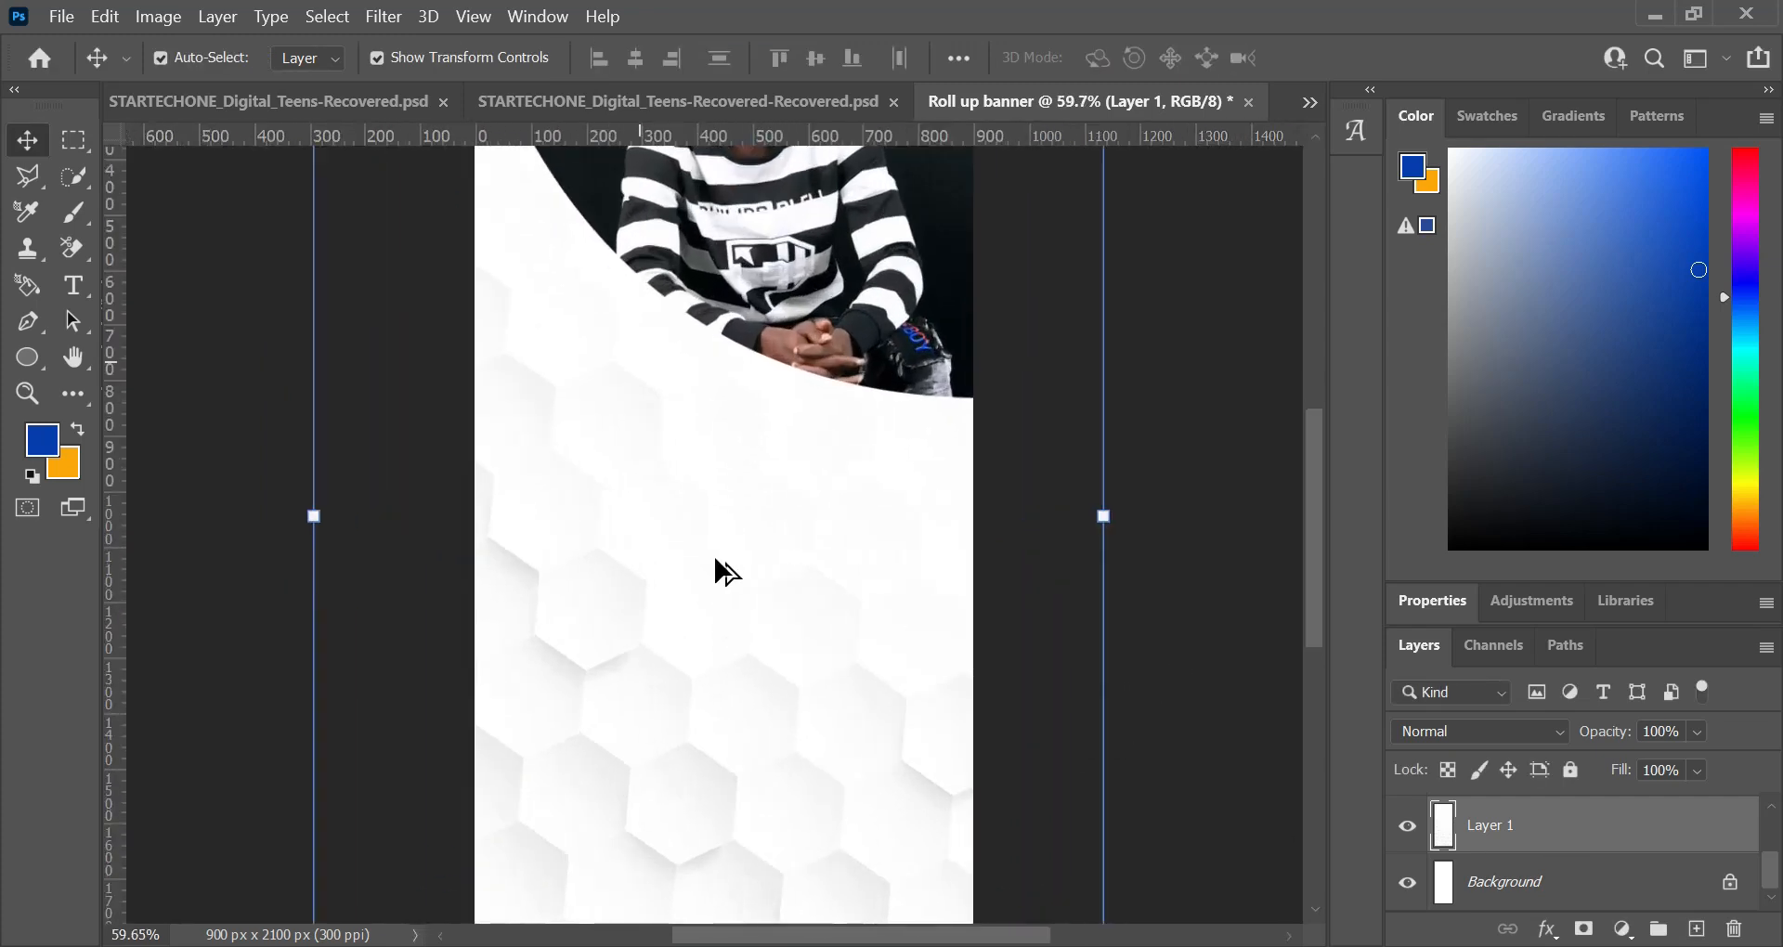
pyautogui.scroll(-5, 717, 568)
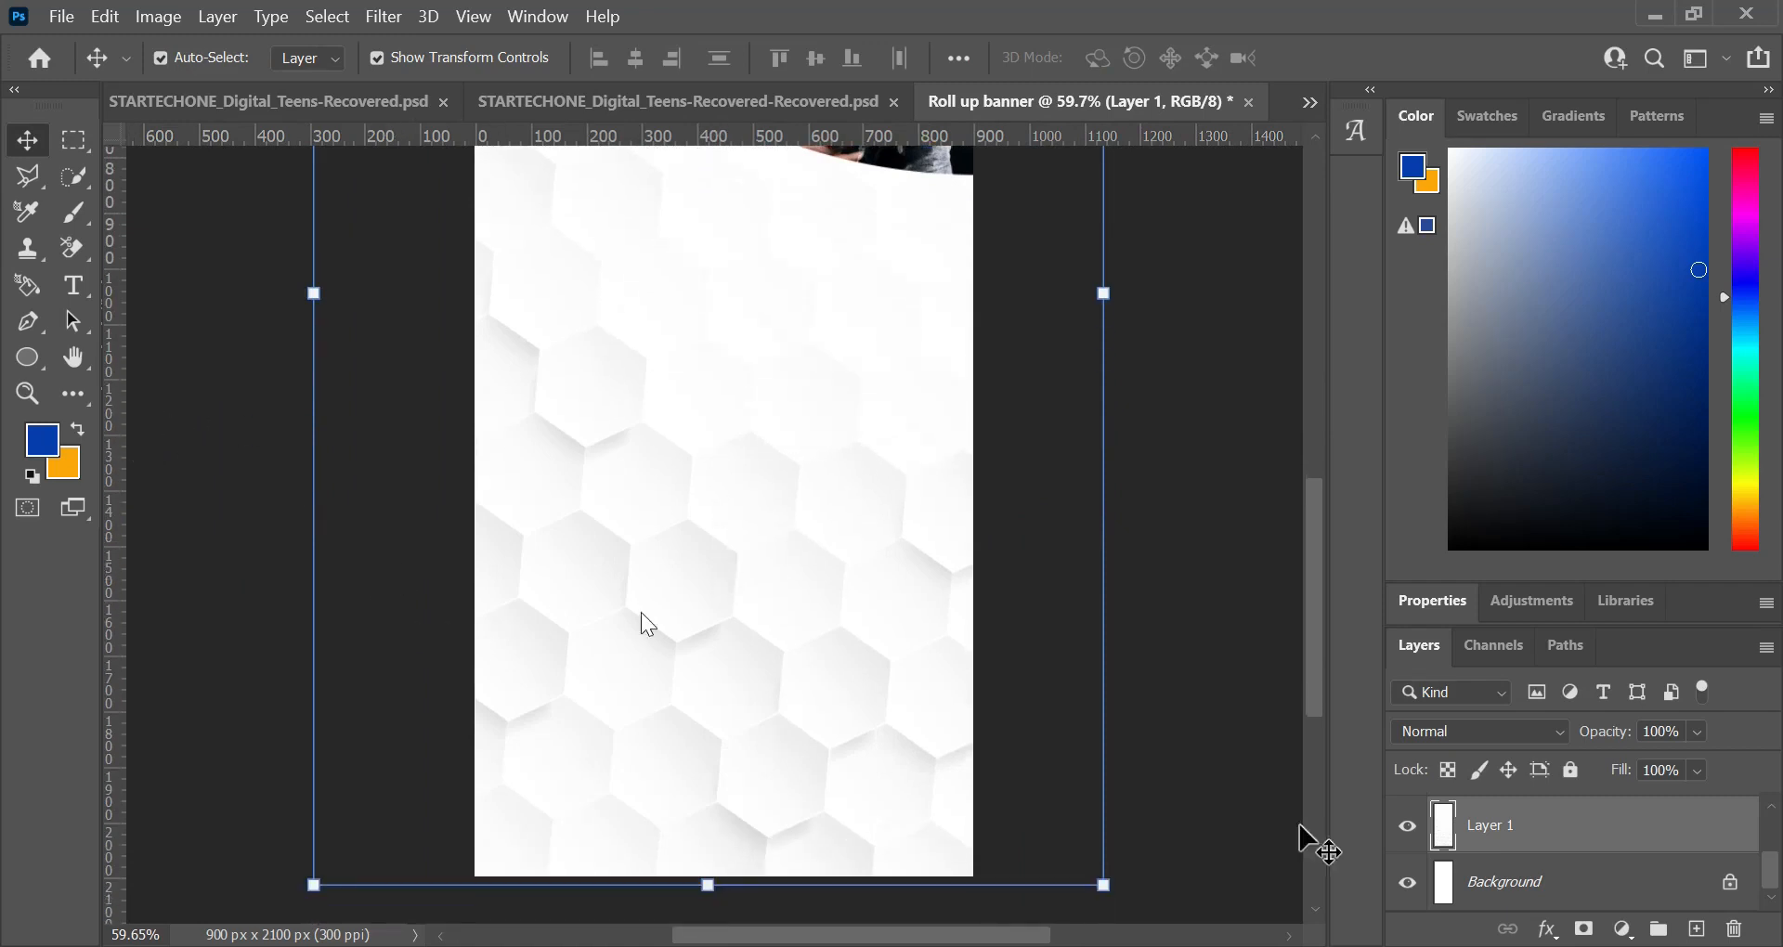
pyautogui.click(1534, 892)
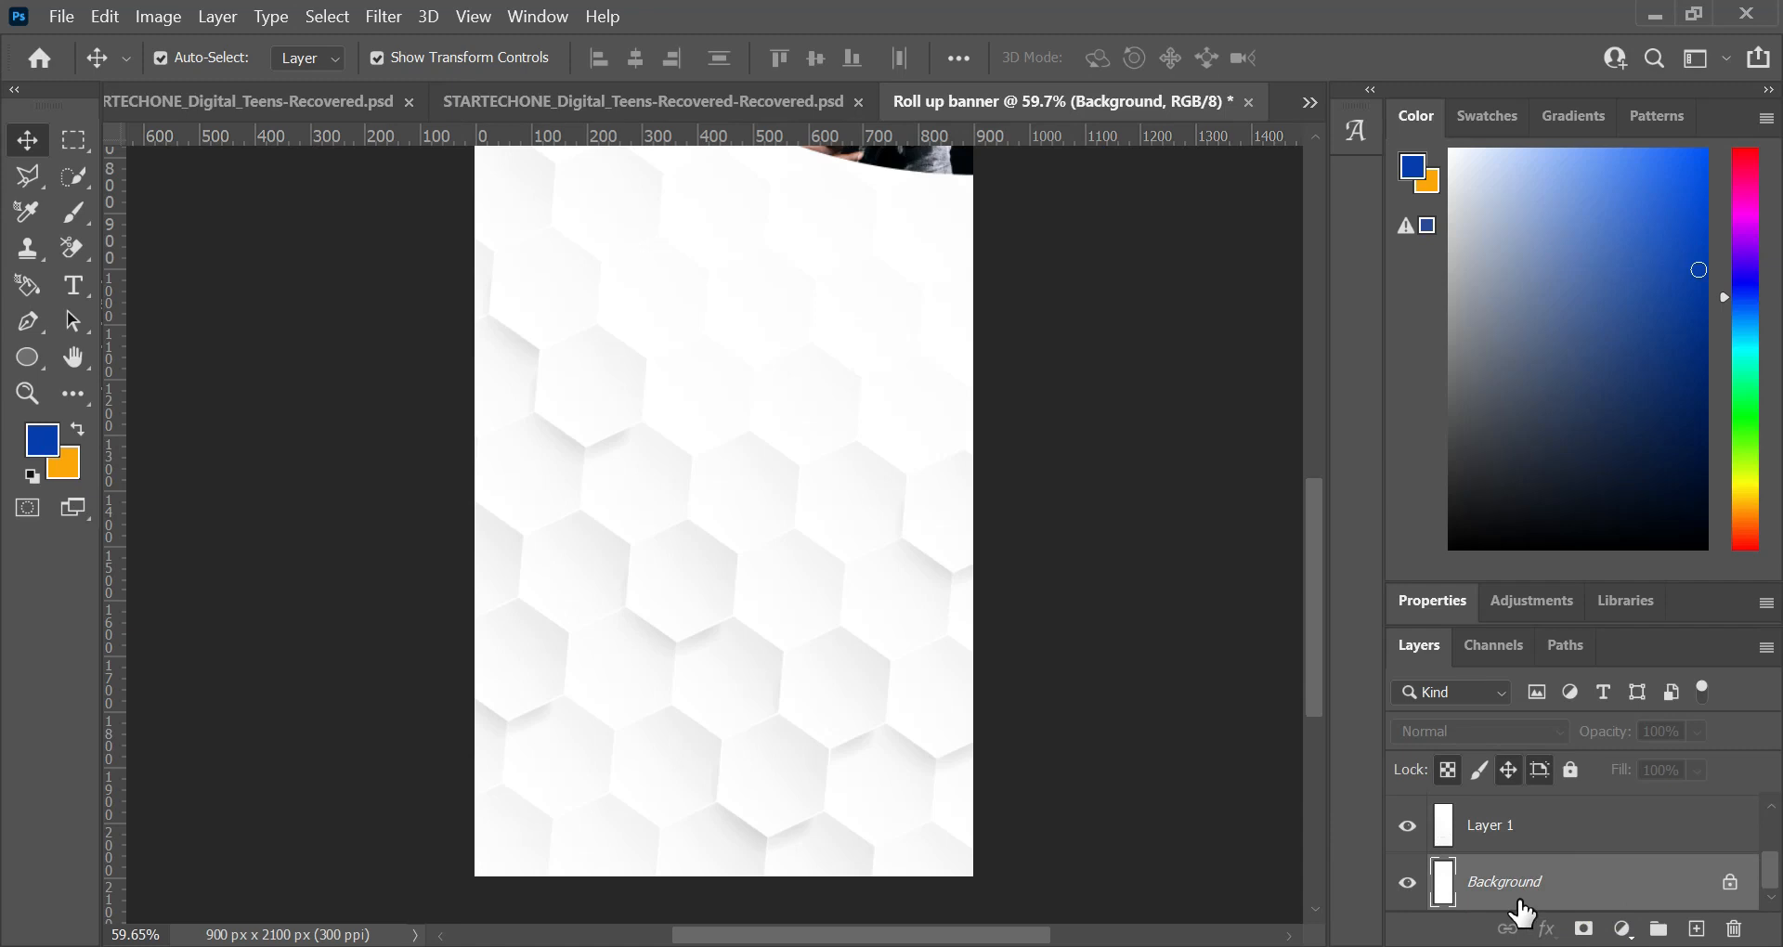
pyautogui.hotkey('alt', 'Delete')
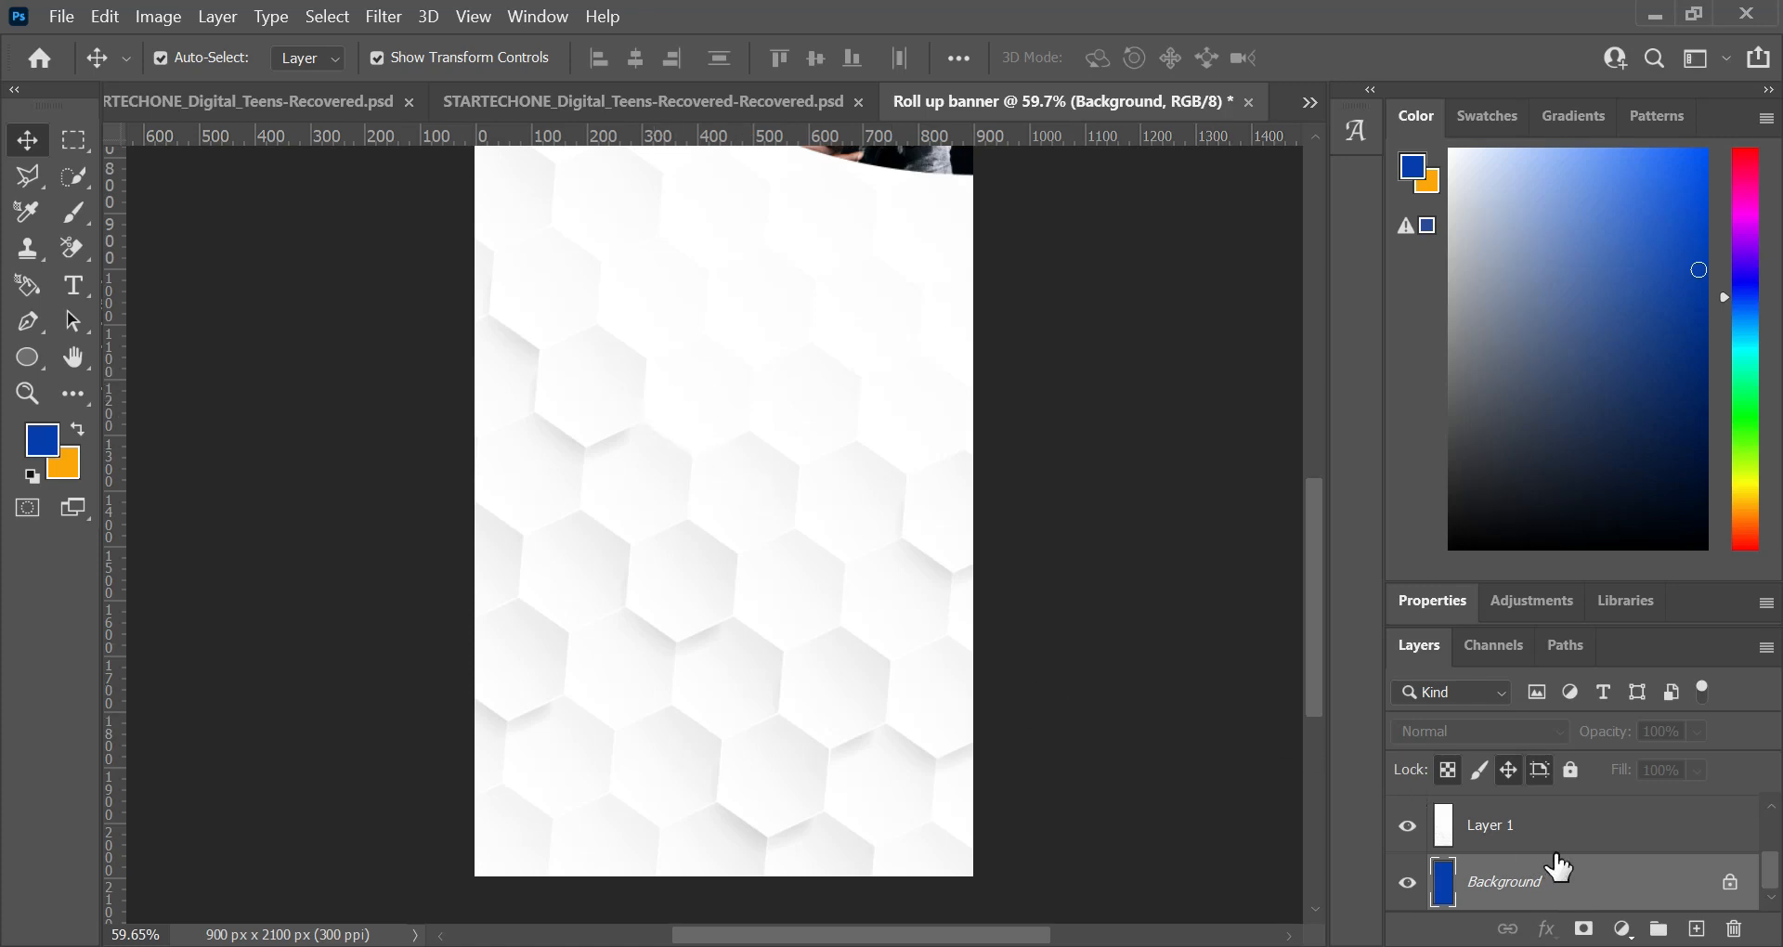
pyautogui.click(1544, 817)
pyautogui.click(1547, 889)
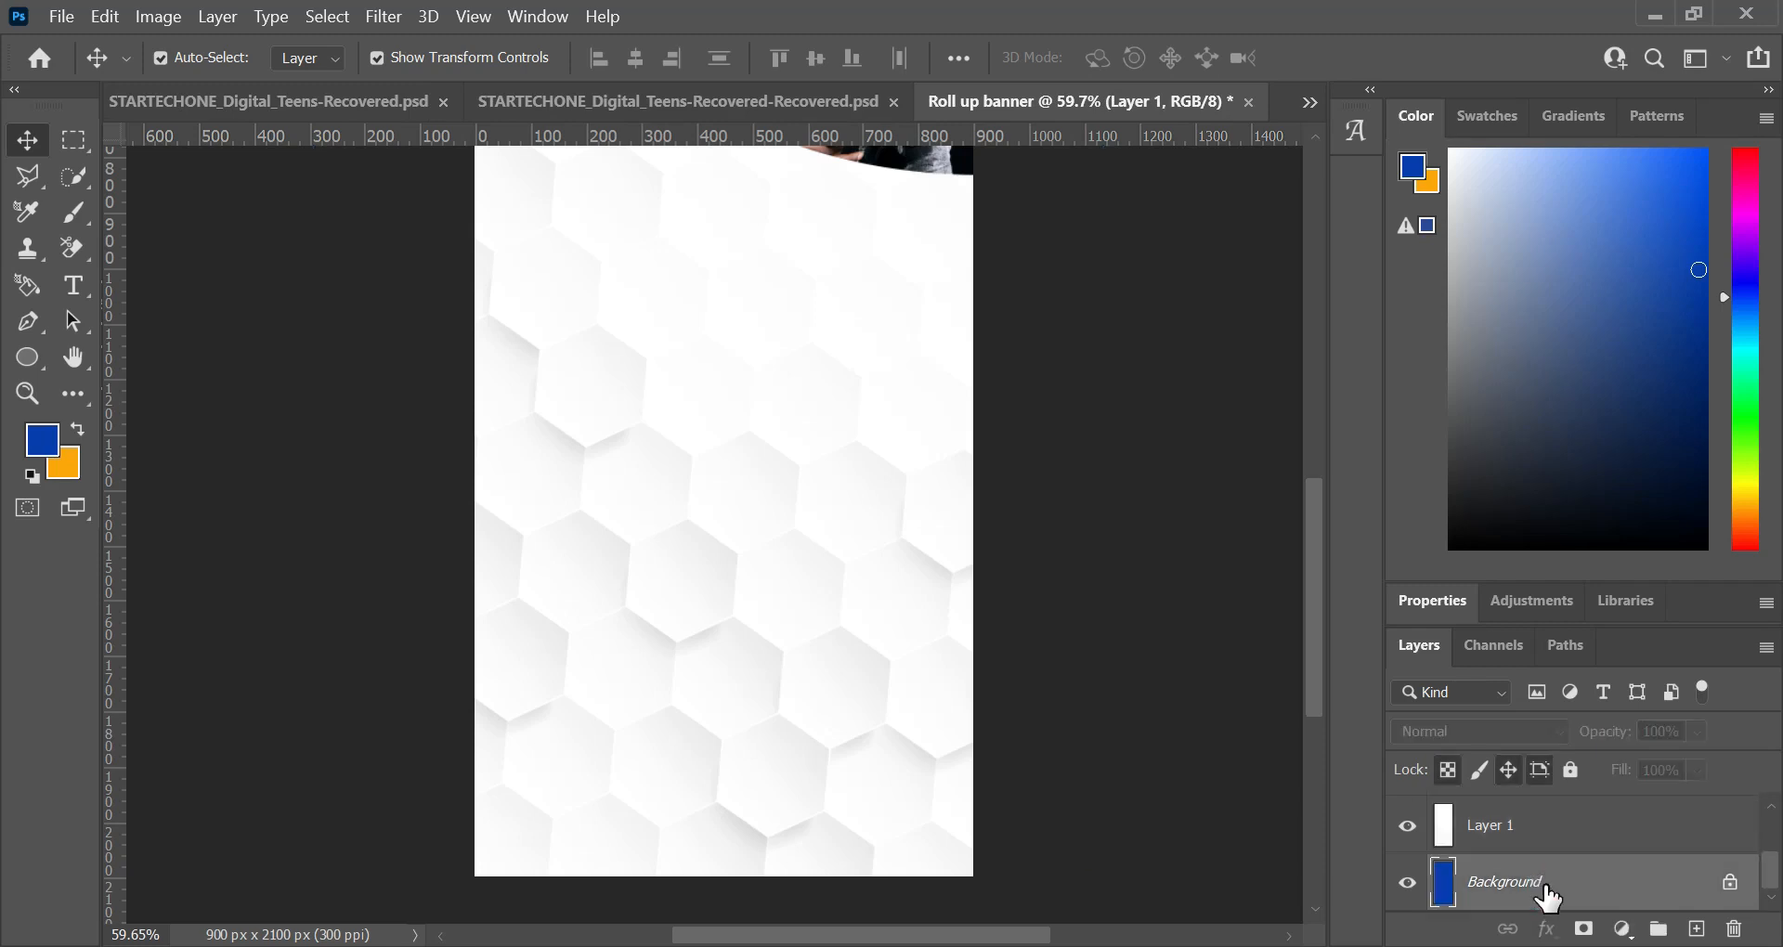
# Step: Rename the hexagon pattern's layer as W_BG
pyautogui.click(1549, 822)
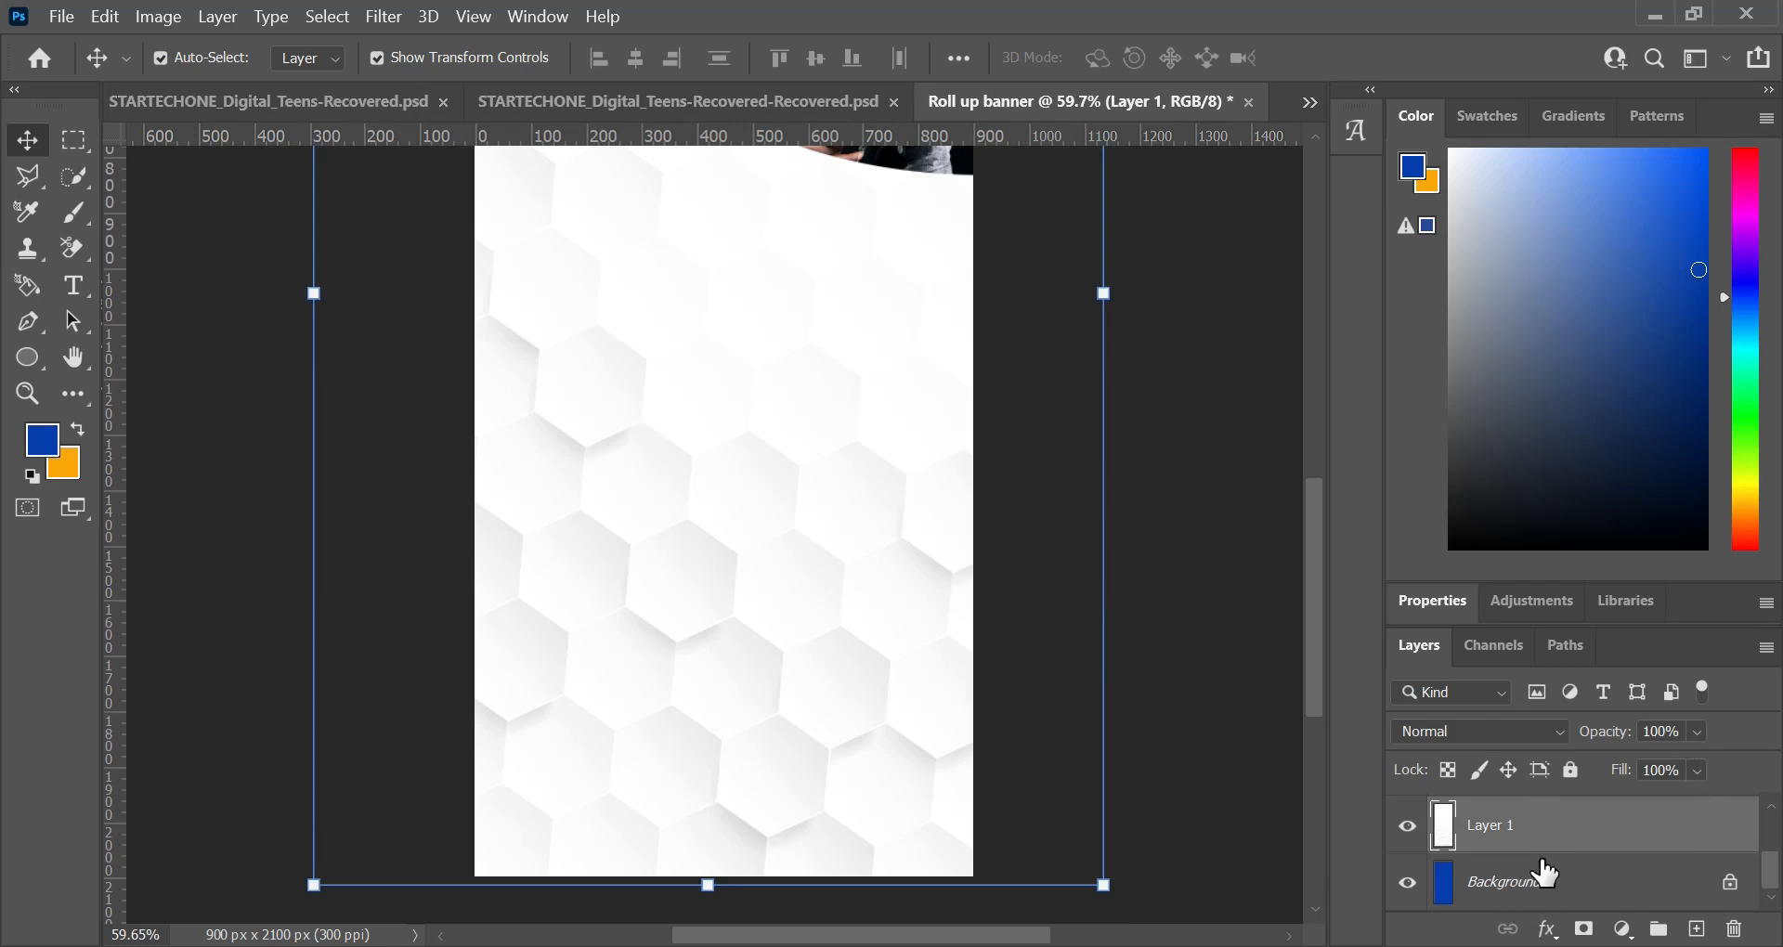
pyautogui.click(1189, 688)
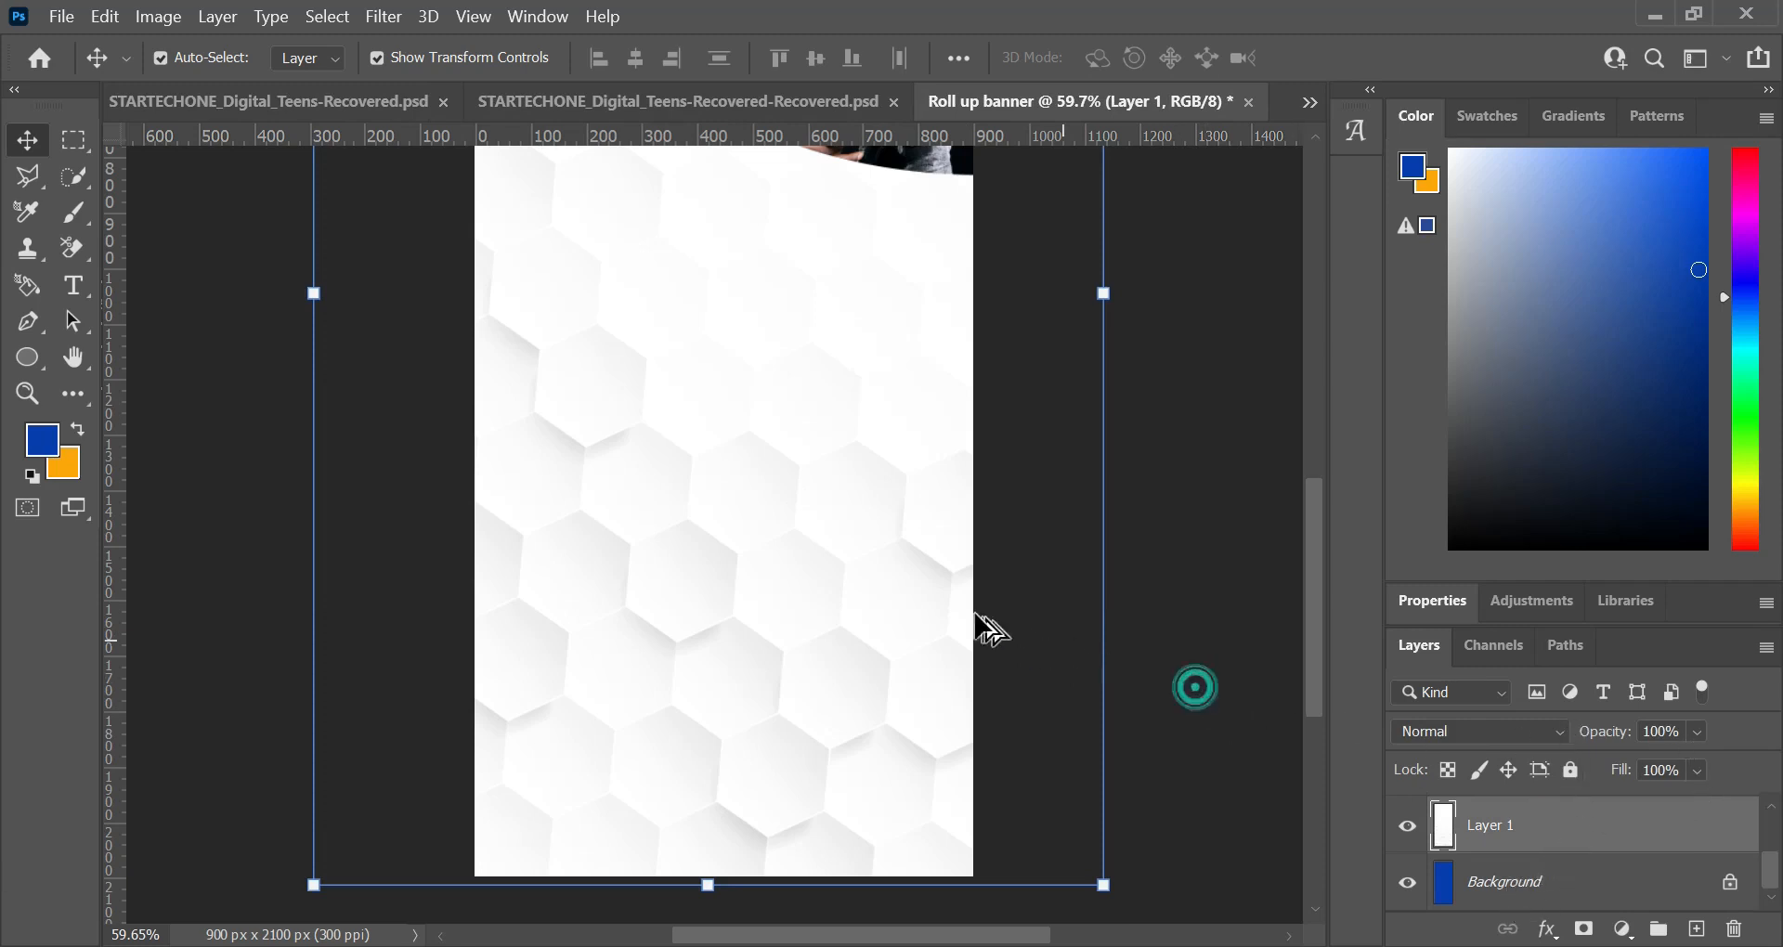
pyautogui.scroll(-3, 943, 616)
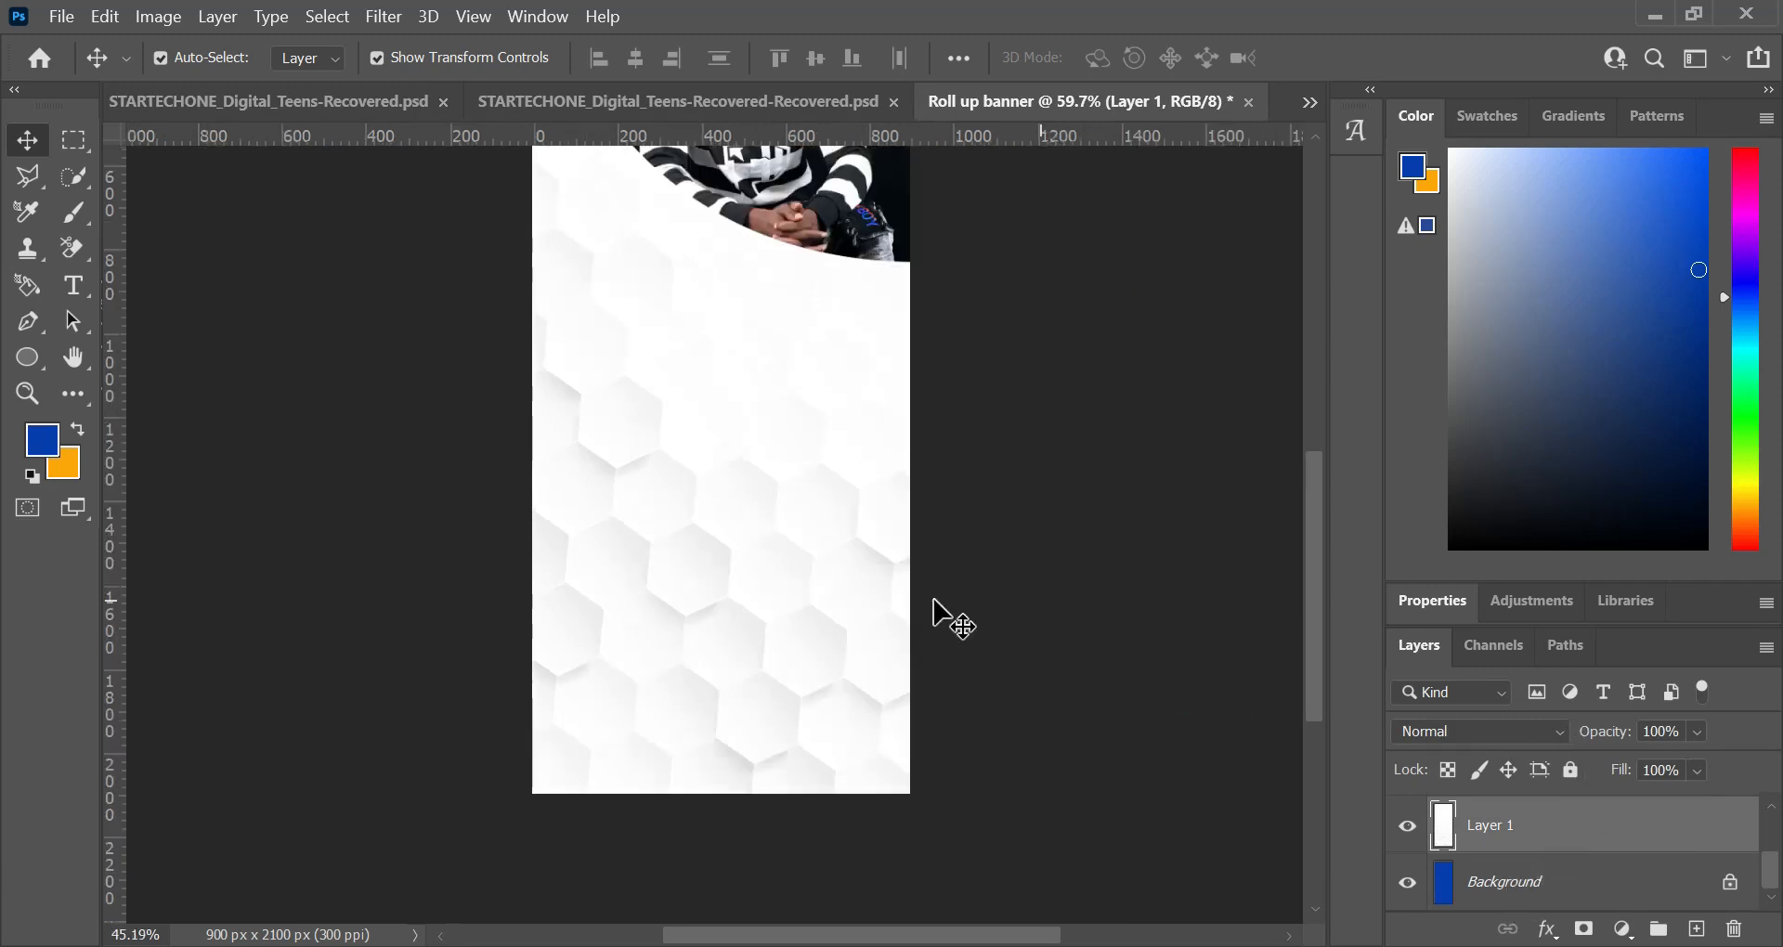
pyautogui.click(1516, 817)
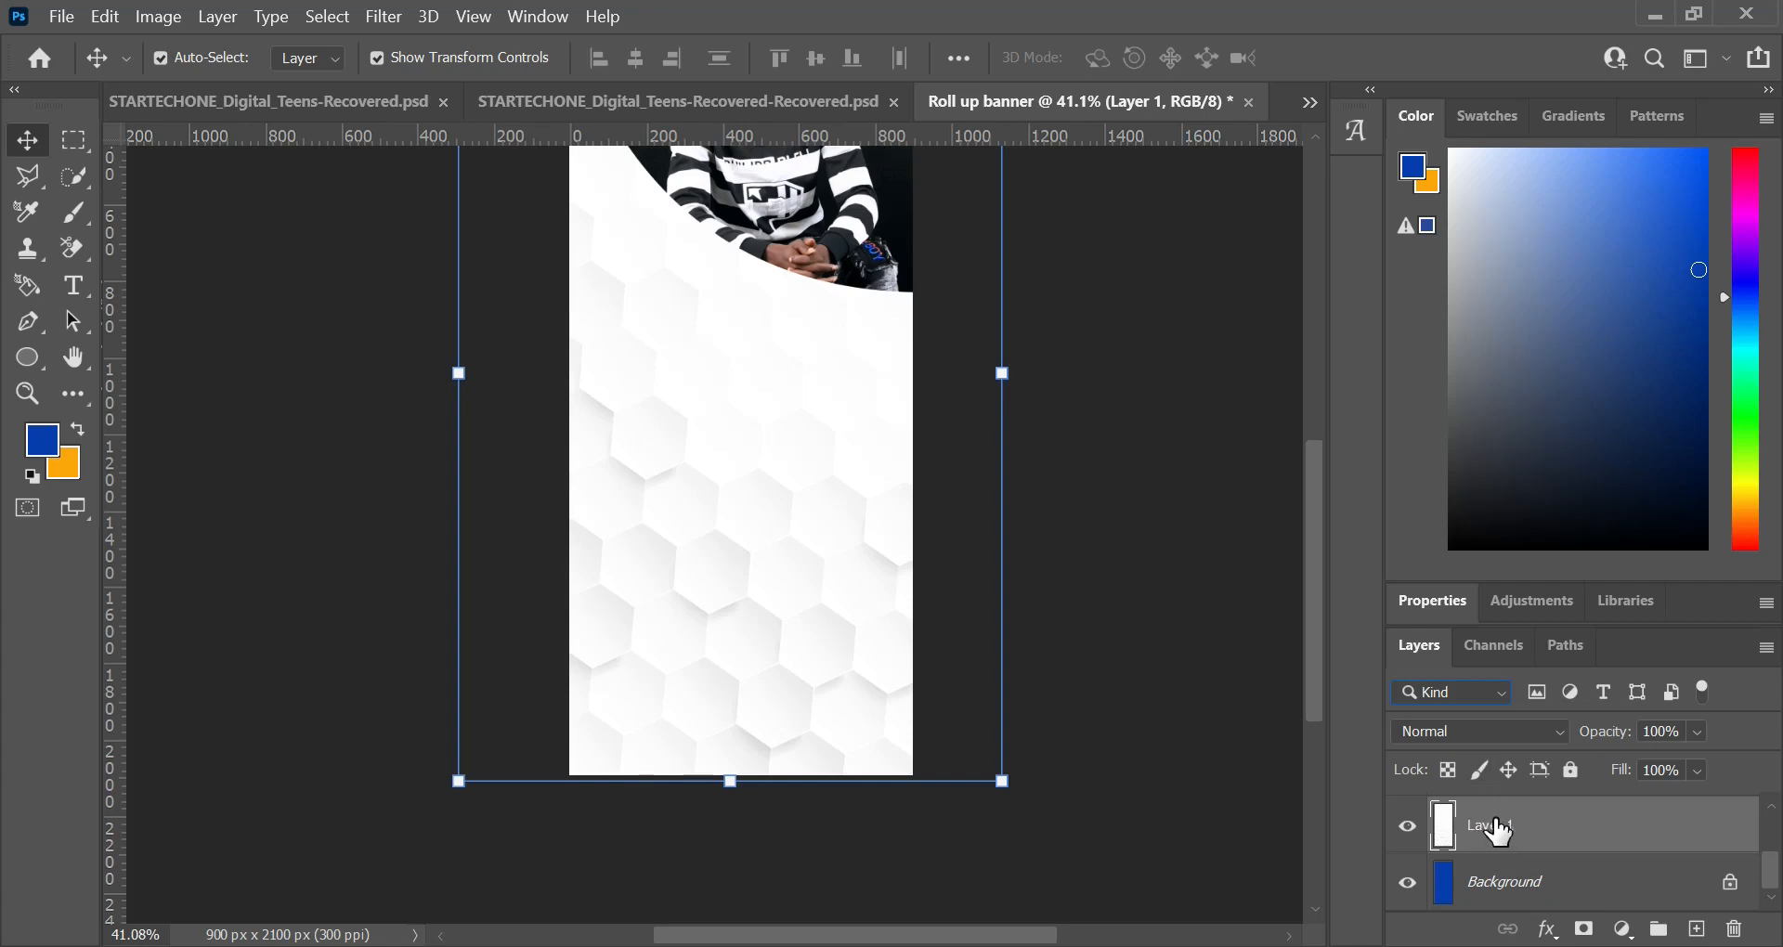
pyautogui.doubleClick(1492, 826)
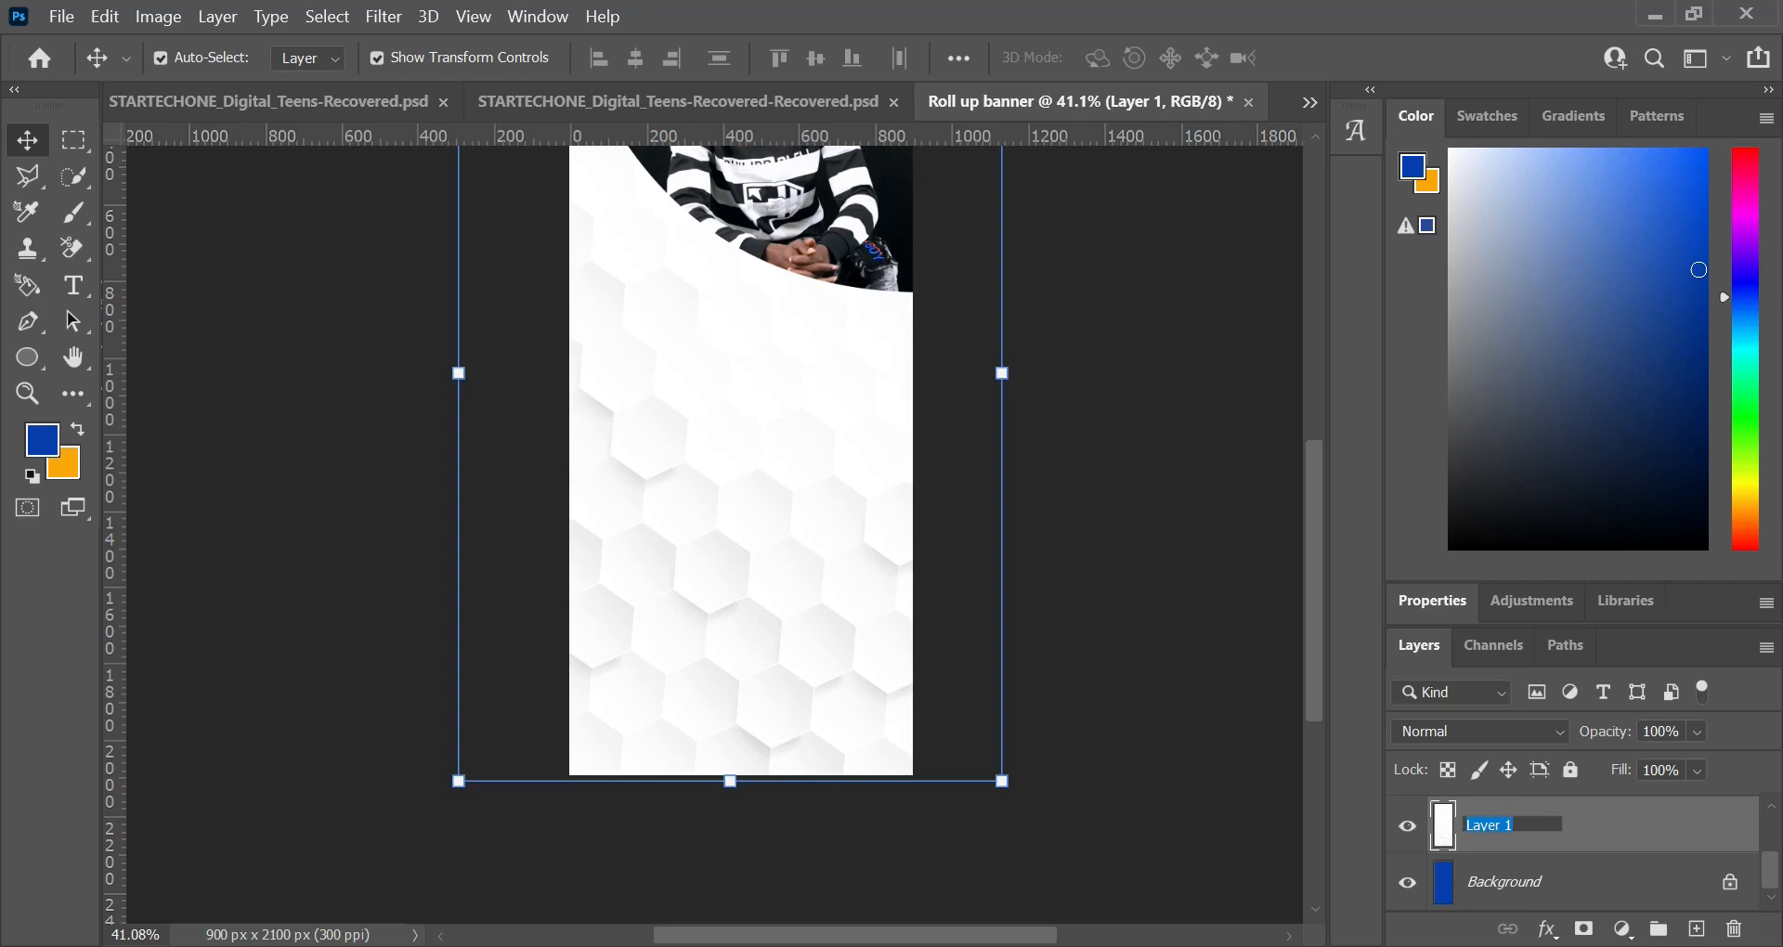
pyautogui.write('W_BG')
pyautogui.press('Return')
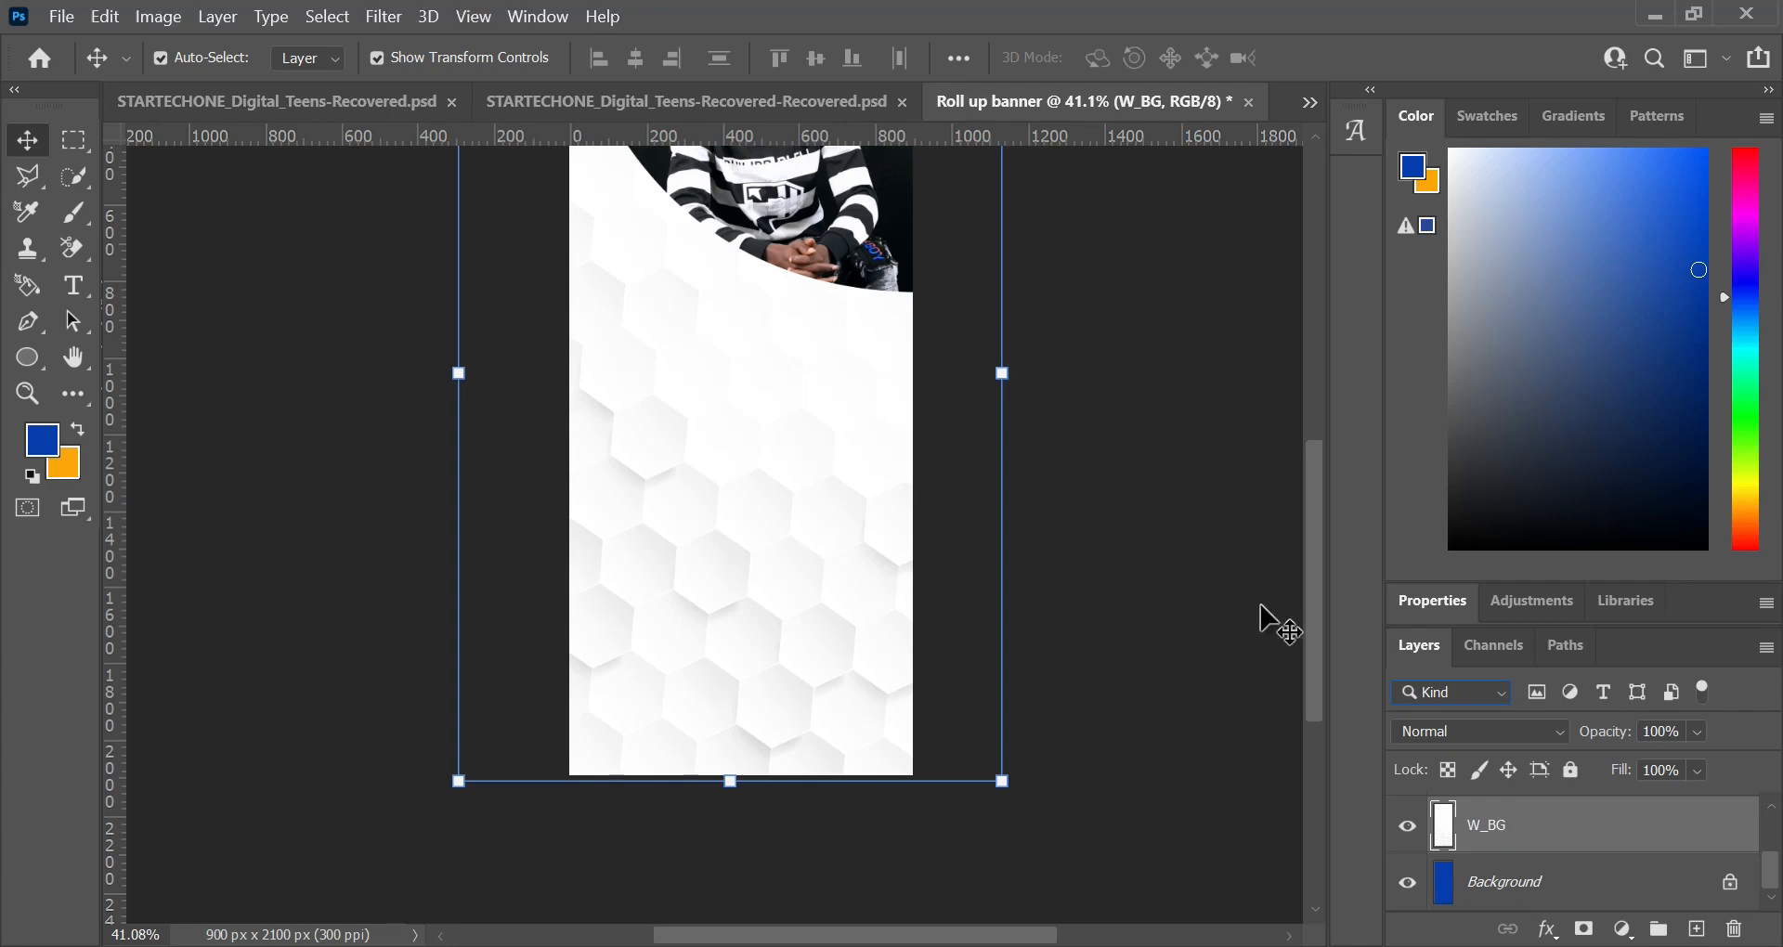
# Step: Rename the clipped photo's layer as img
pyautogui.scroll(1, 1522, 817)
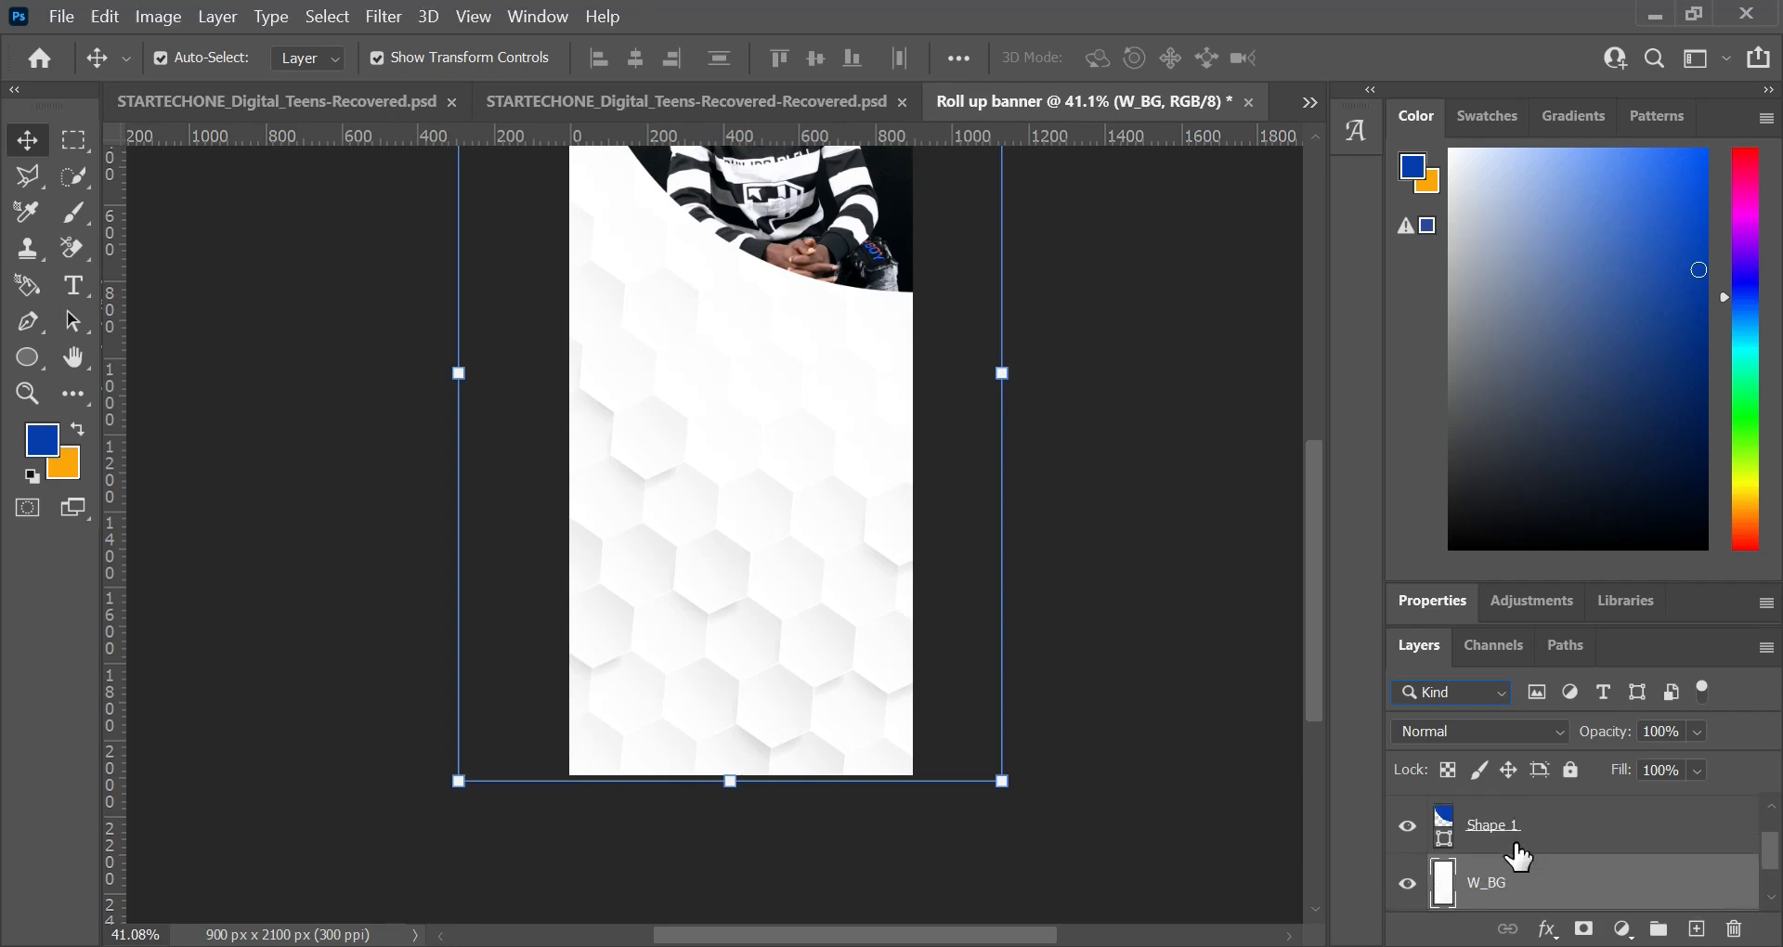
pyautogui.scroll(1, 1515, 849)
pyautogui.doubleClick(1507, 819)
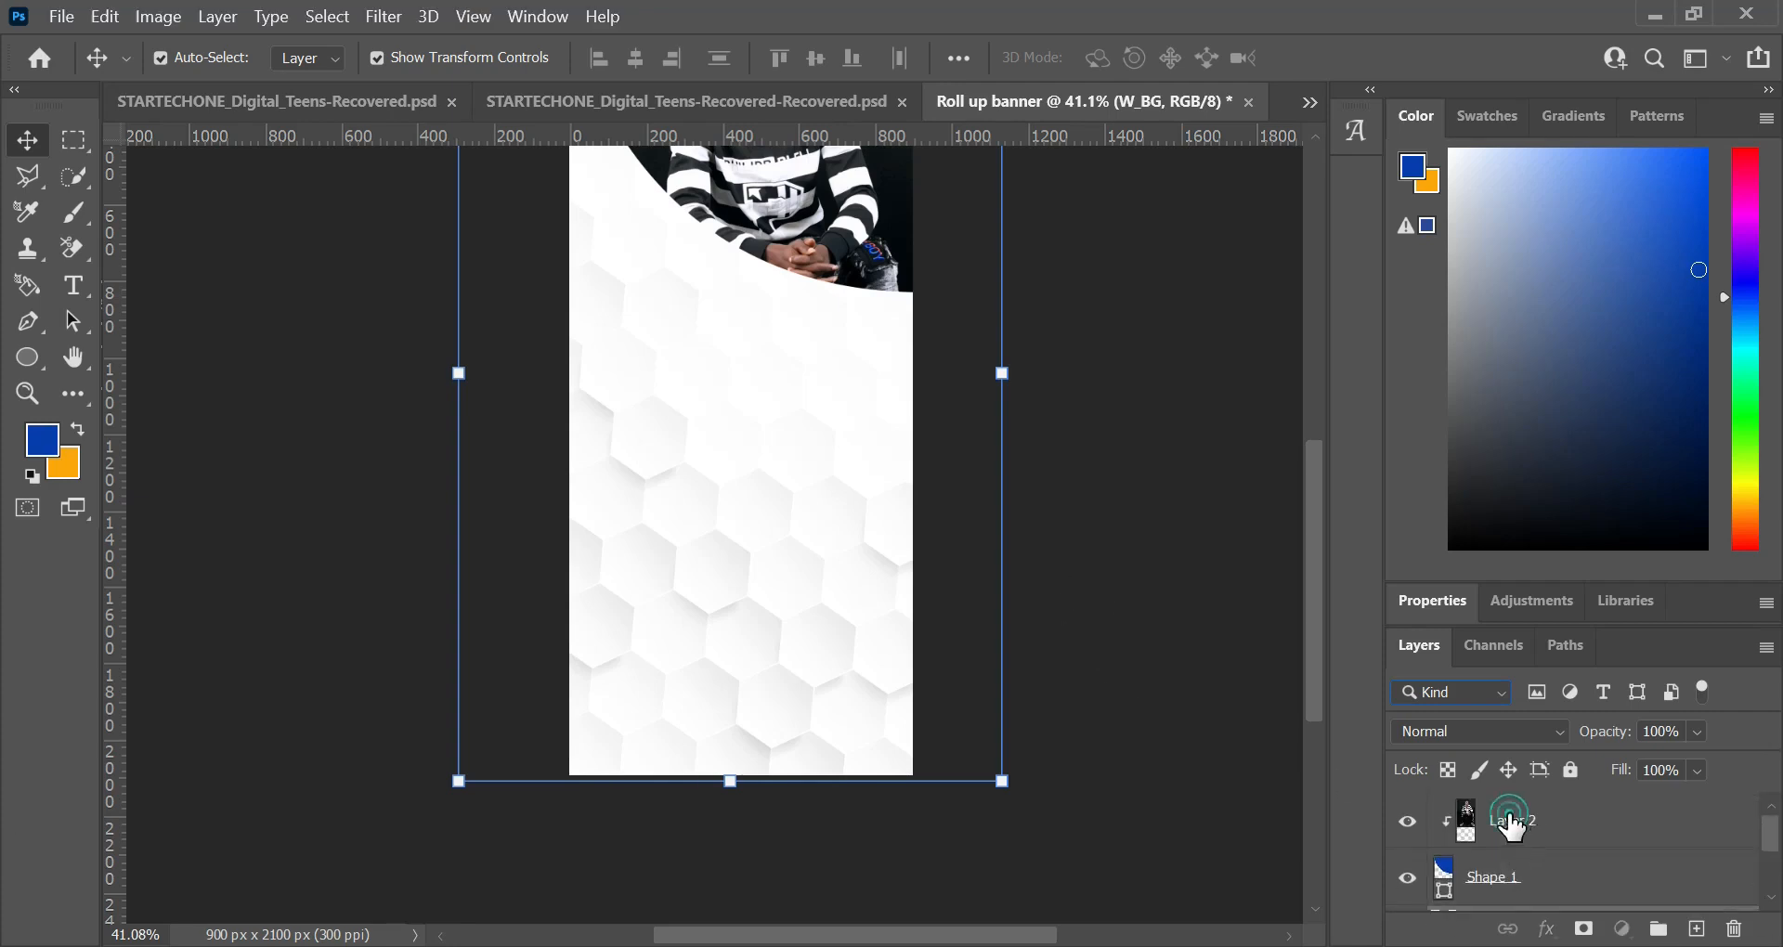
pyautogui.press('BackSpace')
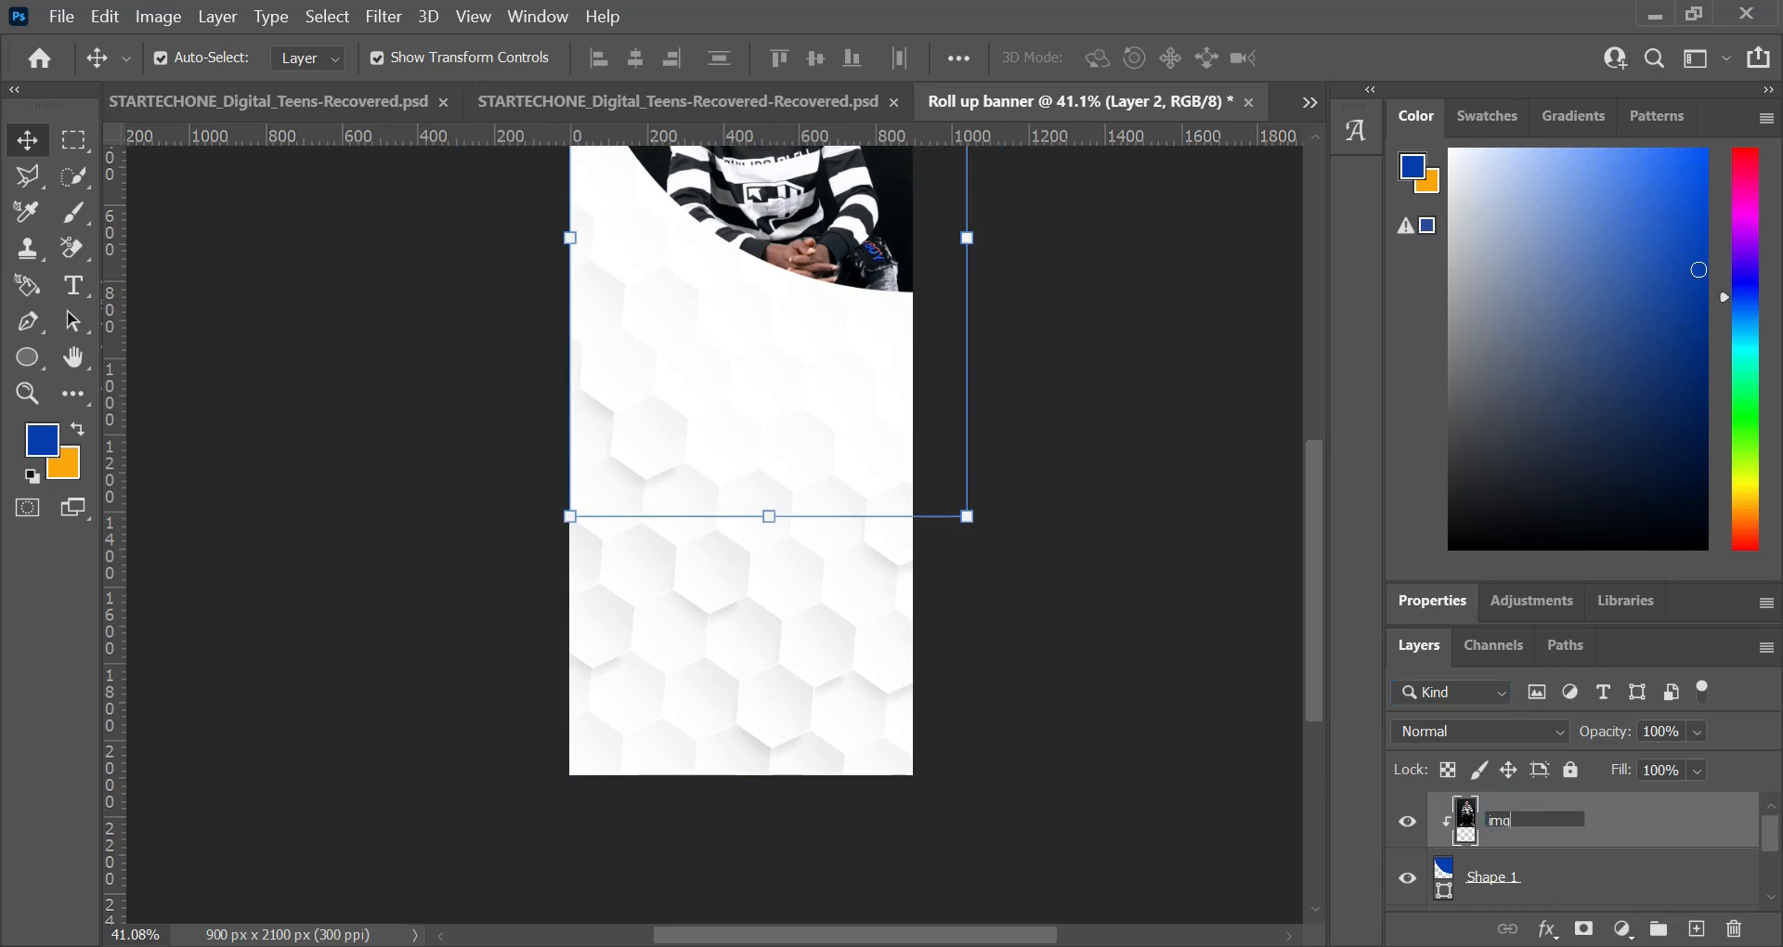
pyautogui.write('img')
pyautogui.press('Return')
# Step: Set the W_BG layer's blend mode to Linear Burn and its fill to 74%
pyautogui.scroll(-2, 1528, 881)
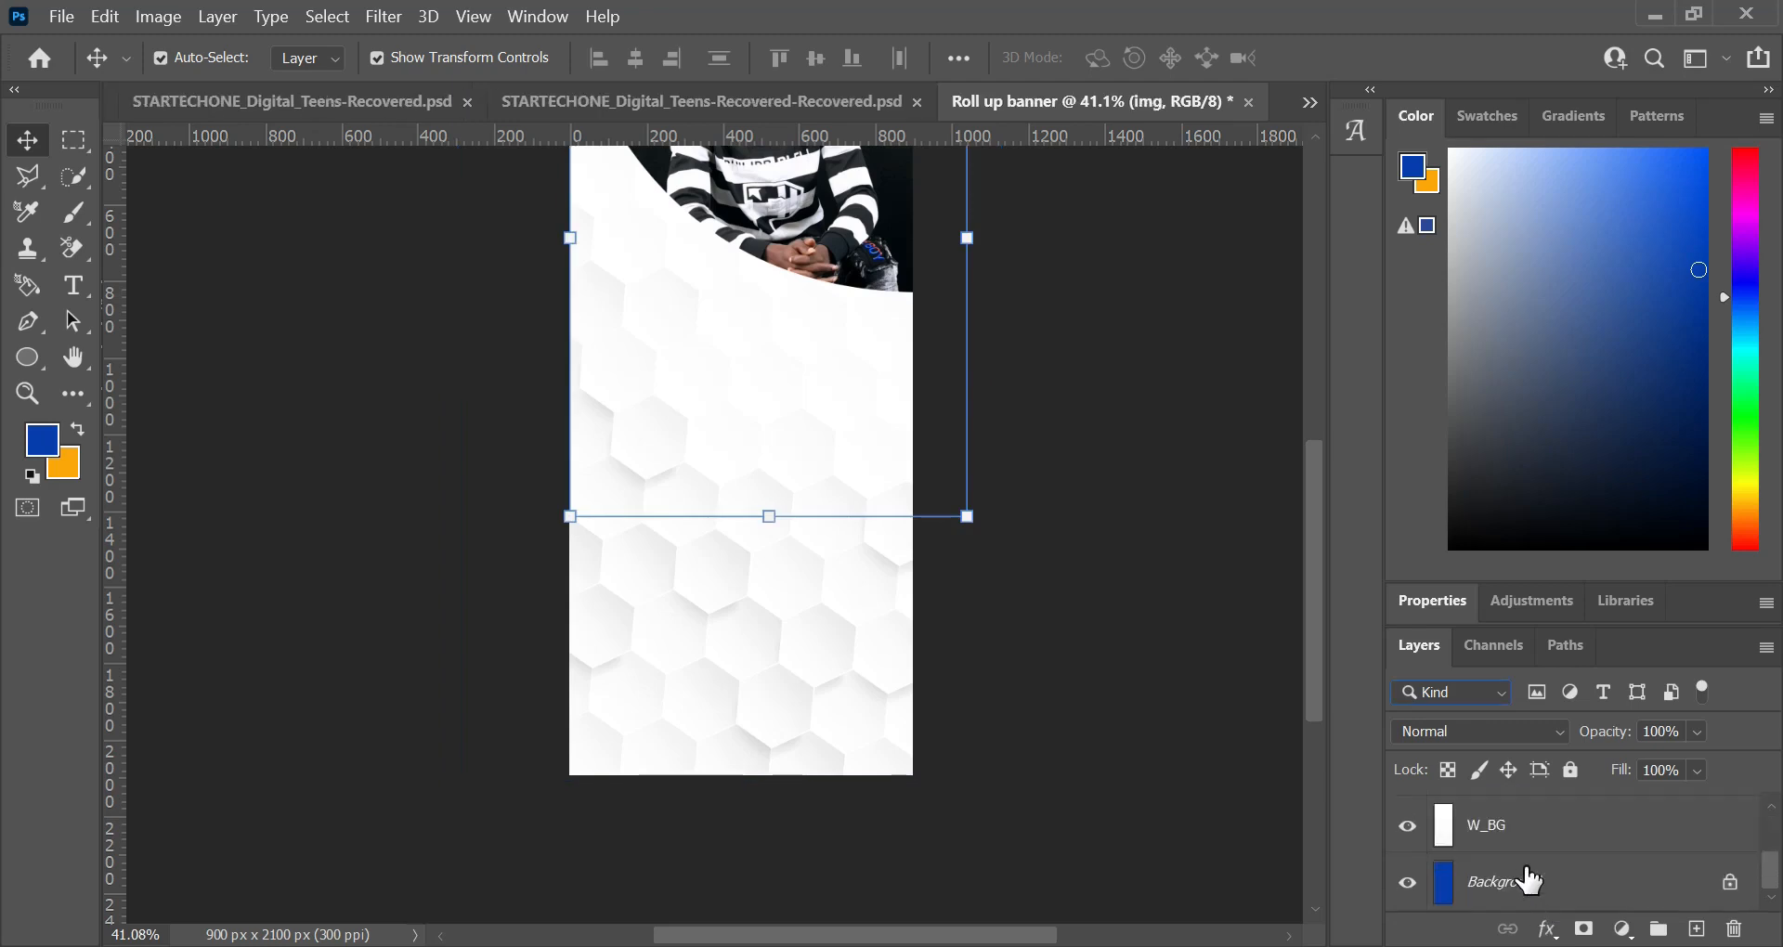
pyautogui.click(1553, 839)
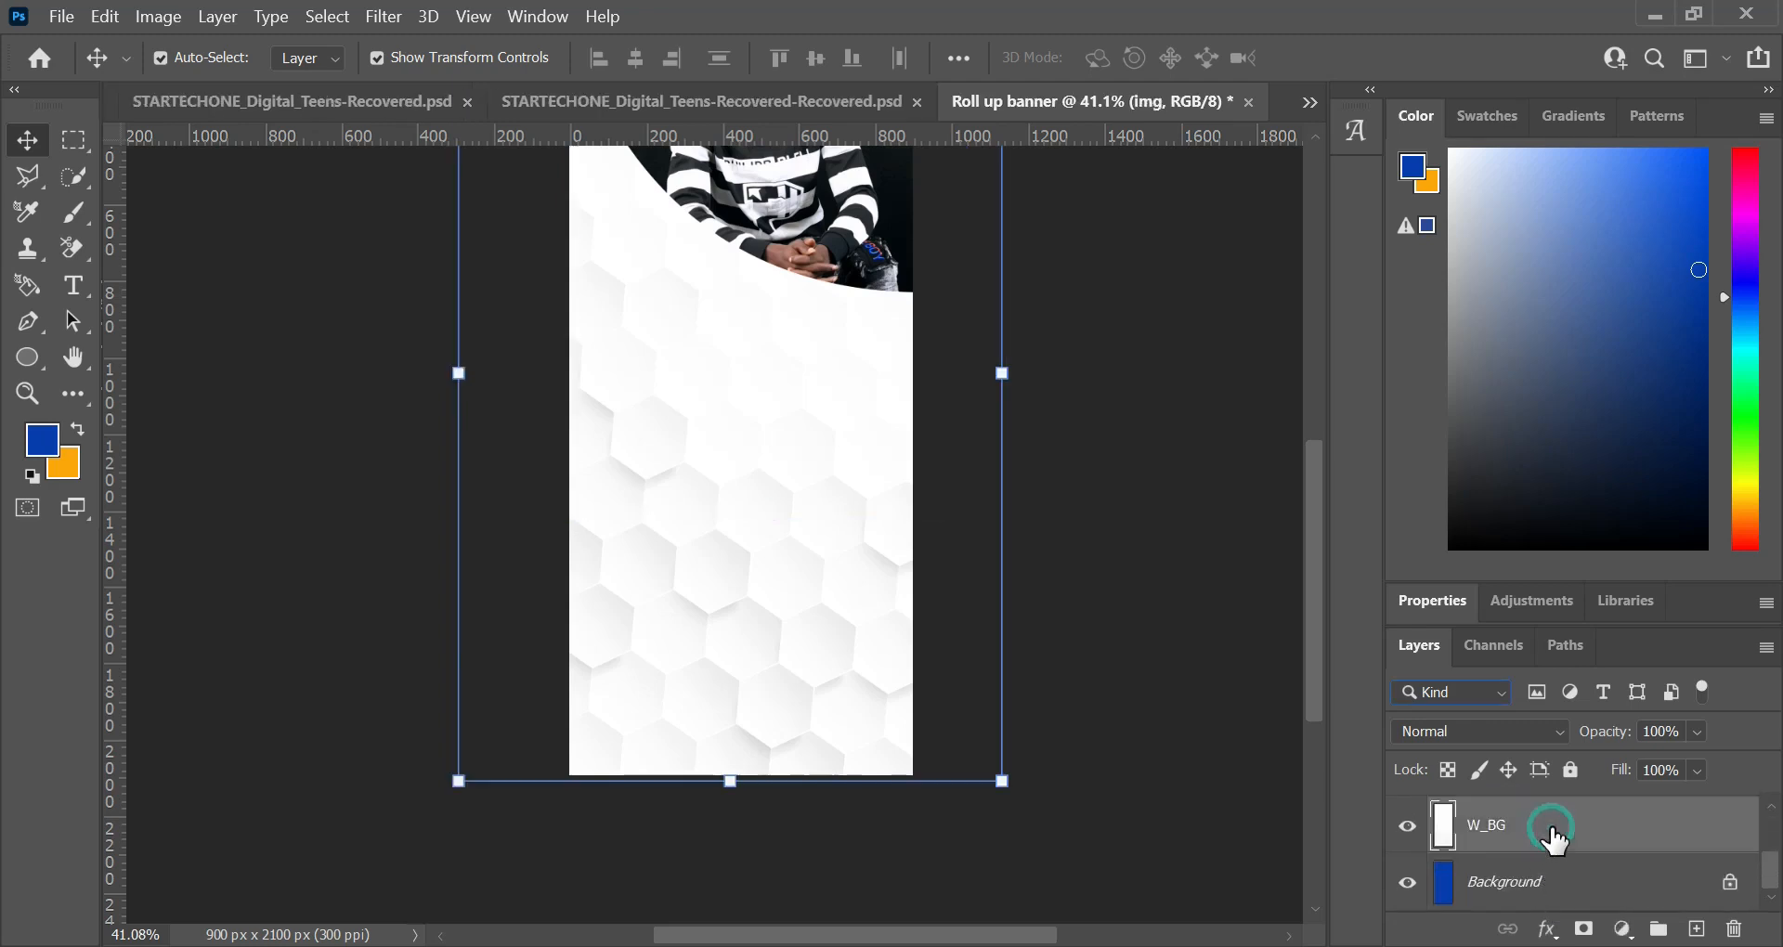
pyautogui.click(1568, 747)
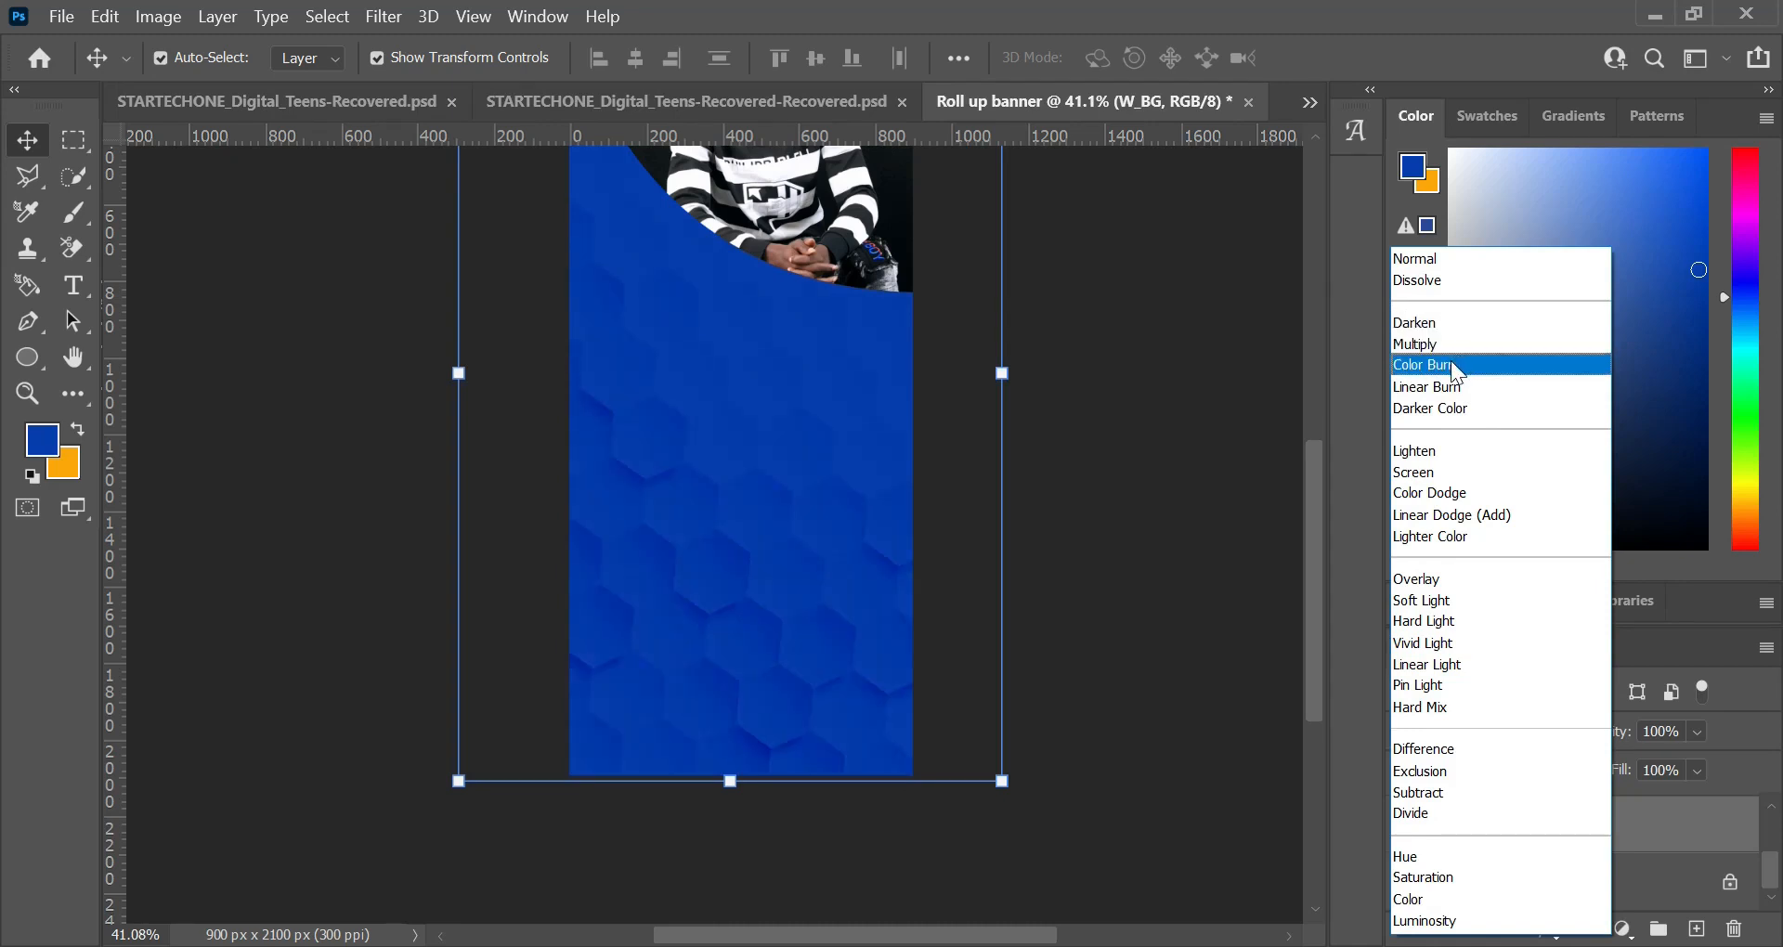
pyautogui.click(1451, 387)
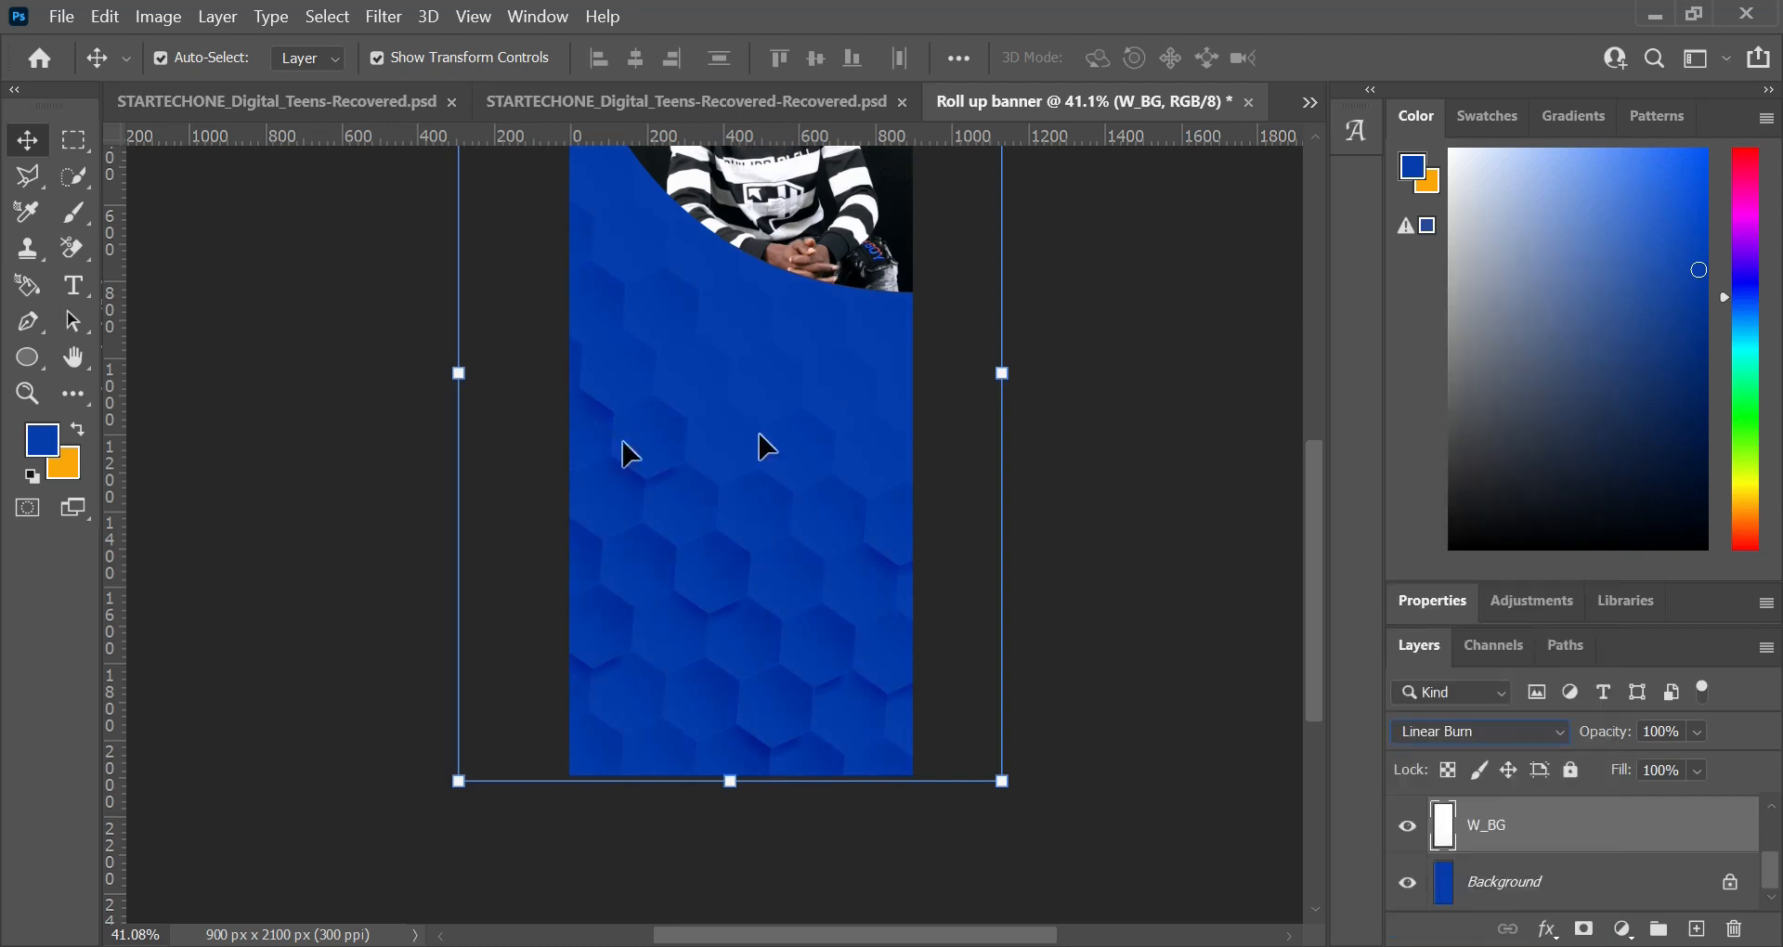
pyautogui.click(1705, 772)
pyautogui.click(1719, 802)
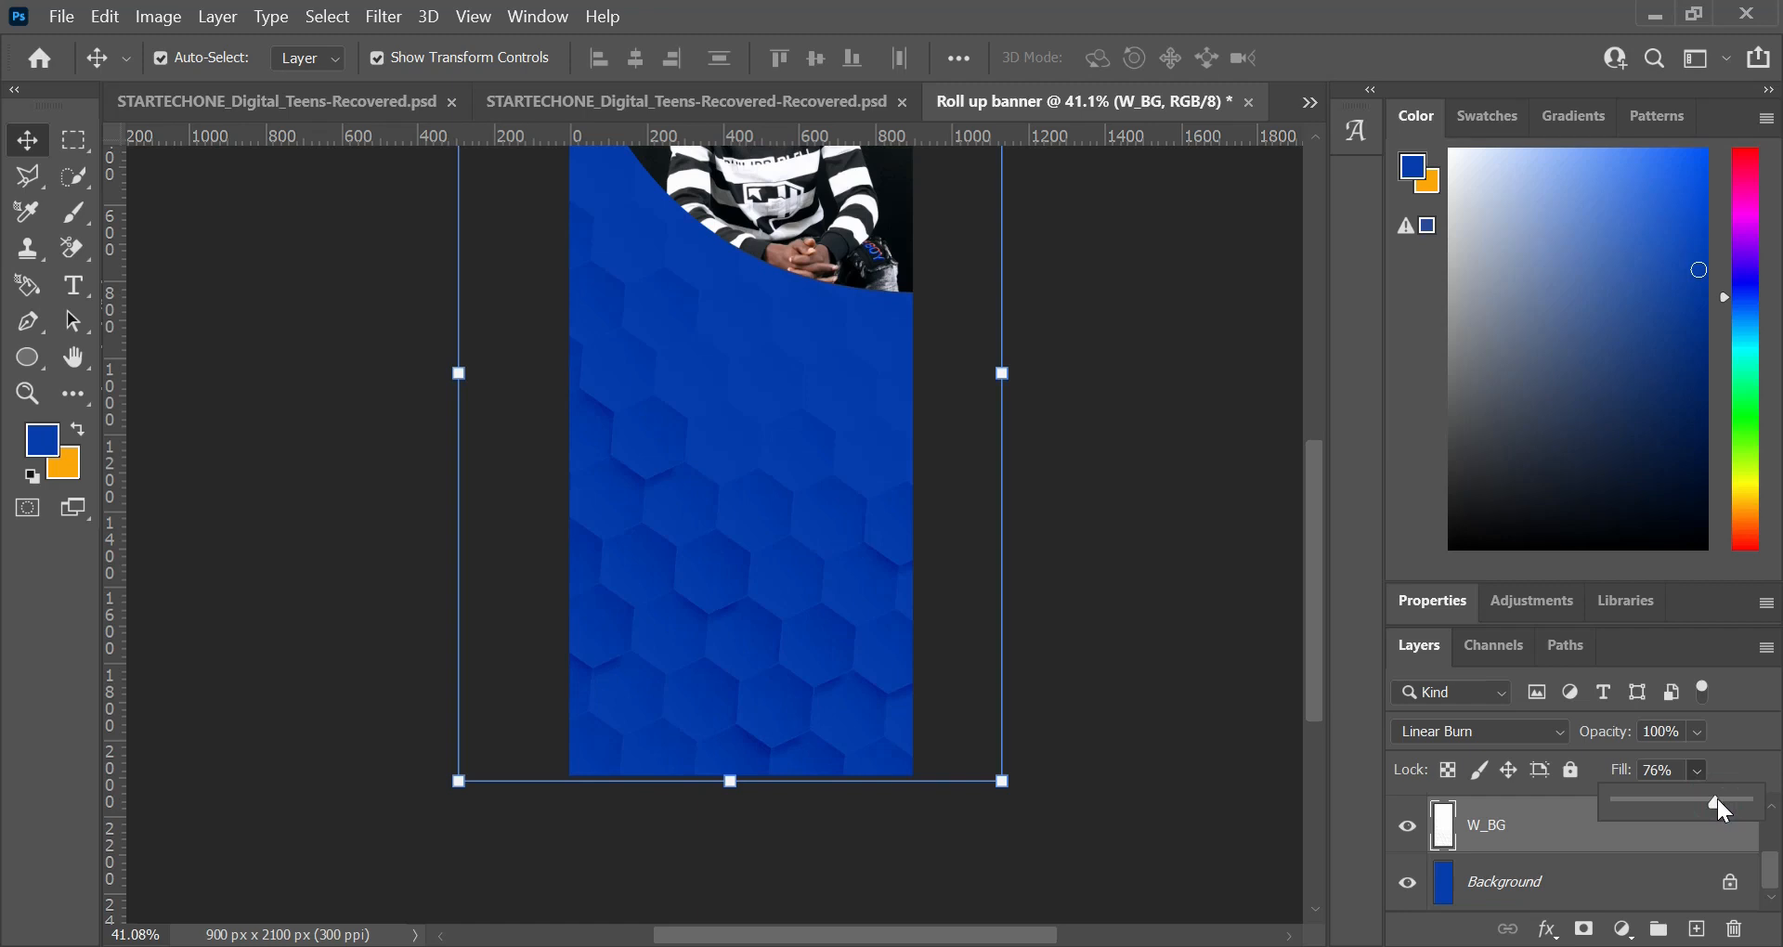
pyautogui.moveTo(1720, 802); pyautogui.dragTo(1717, 802)
pyautogui.click(26, 140)
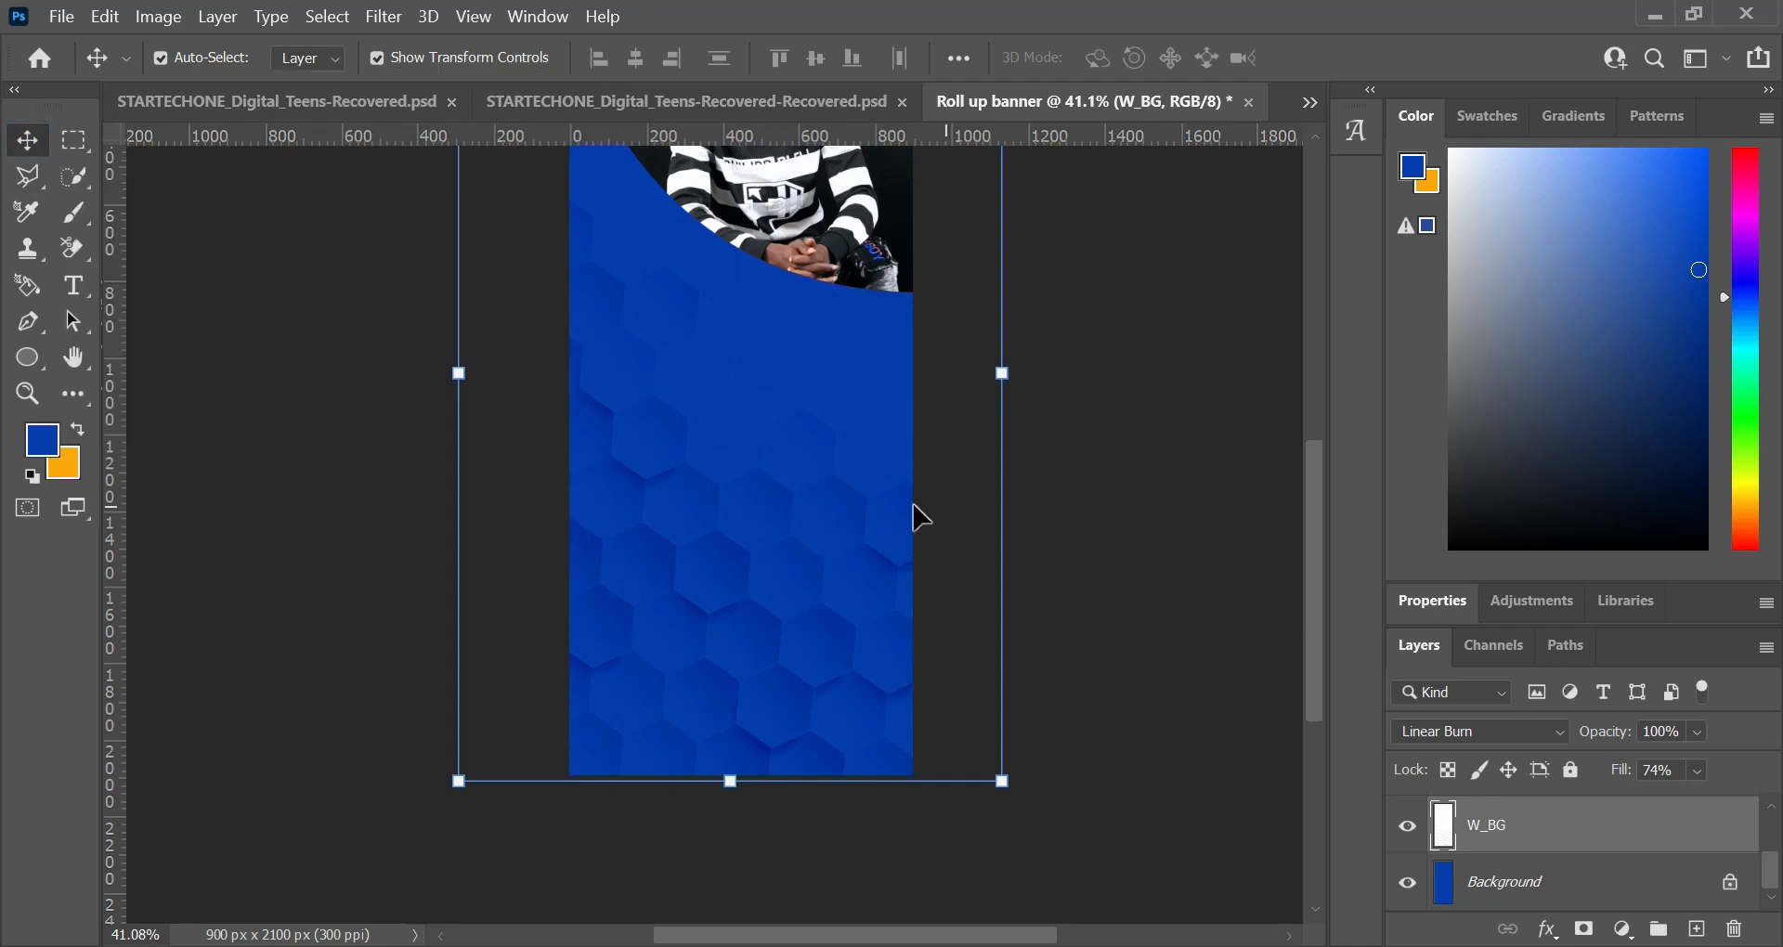
pyautogui.scroll(-2, 915, 509)
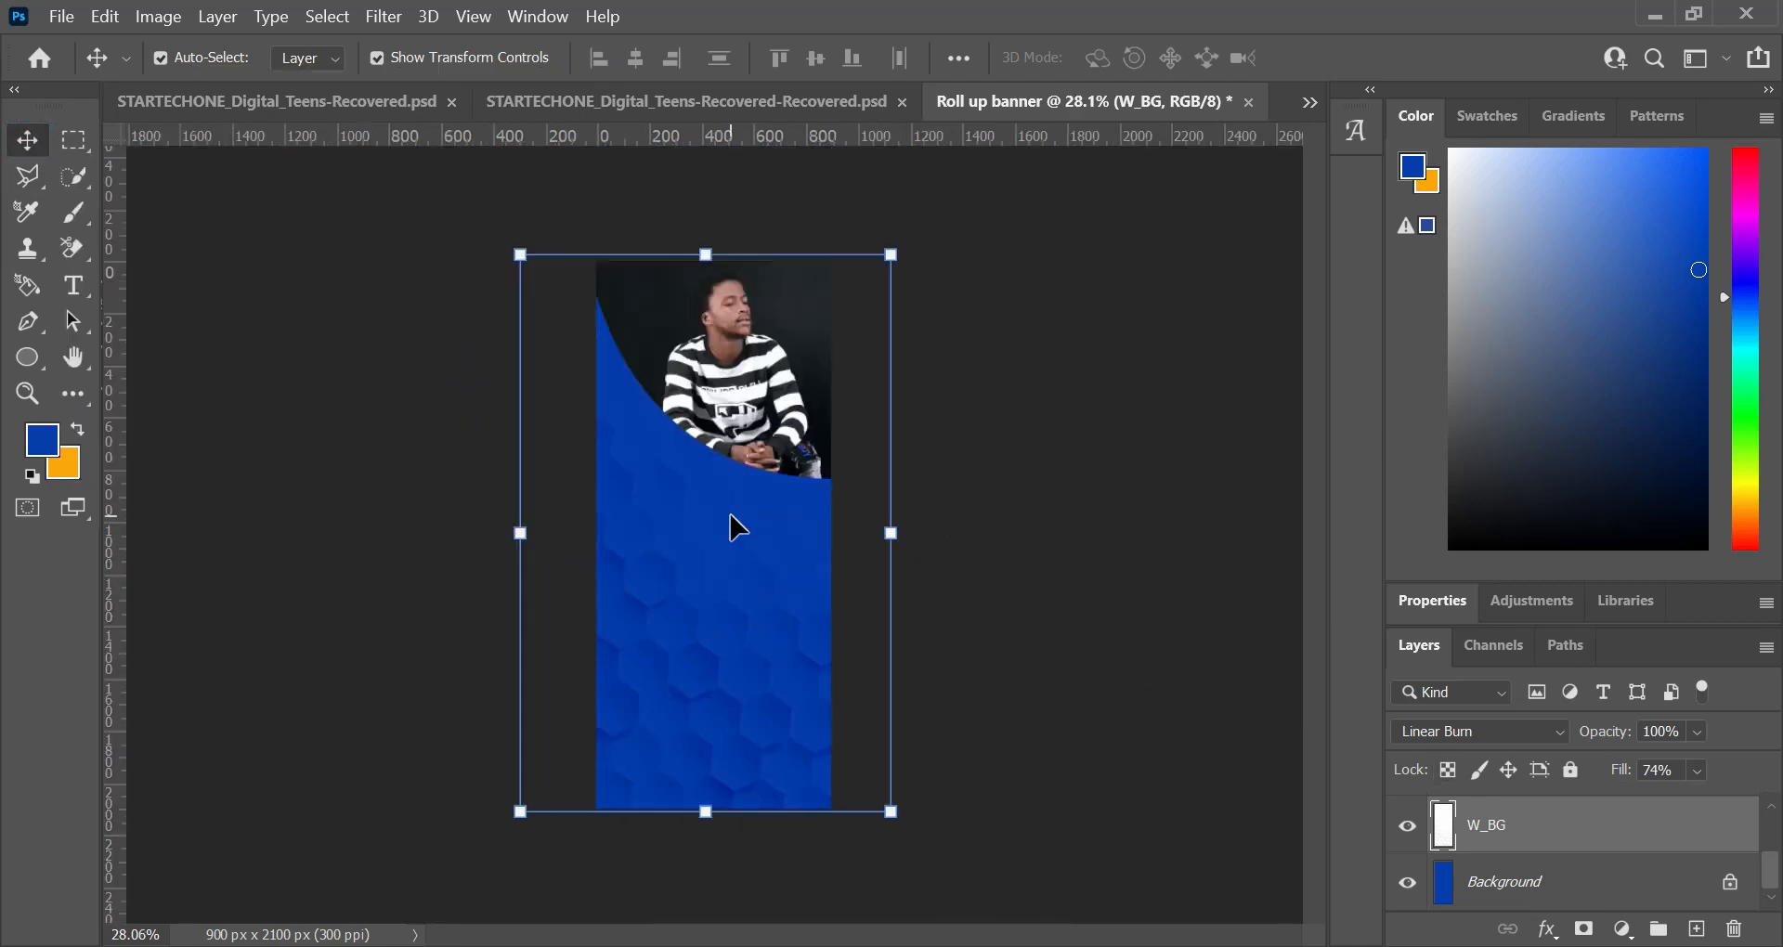
# Step: Duplicate Shape 1 and recolour the original below the copy with the orange background colour, fca600
pyautogui.click(650, 320)
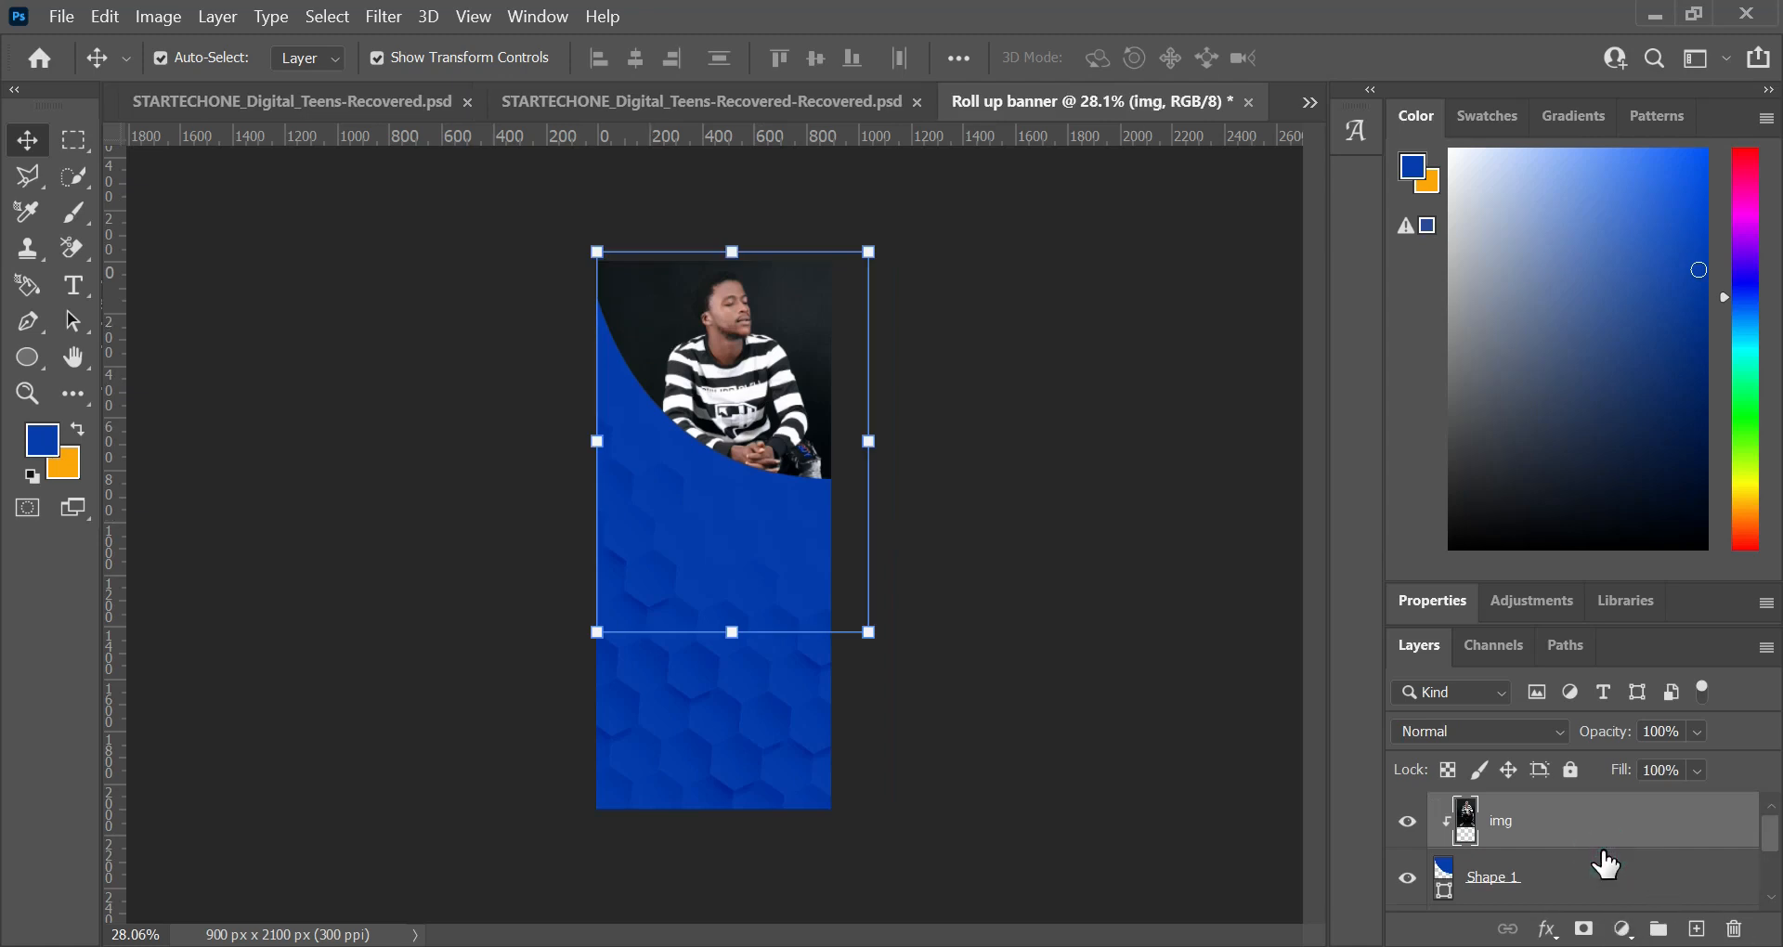
pyautogui.click(1559, 884)
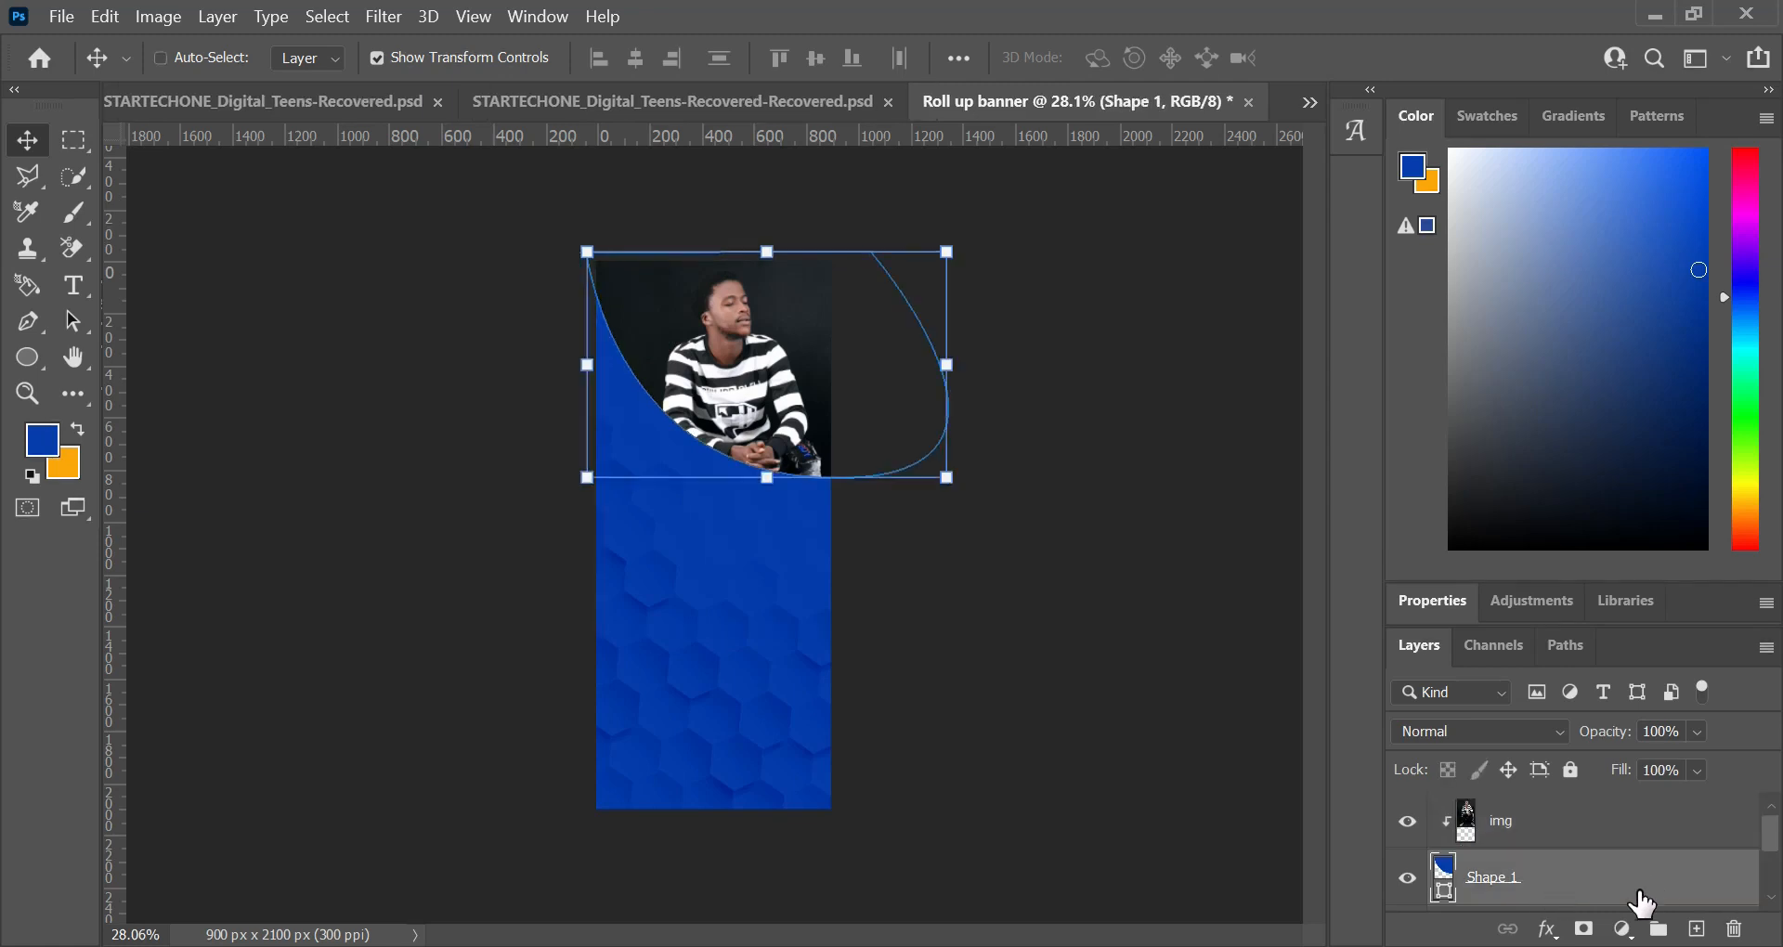
pyautogui.hotkey('ctrl', 'j')
pyautogui.click(1442, 882)
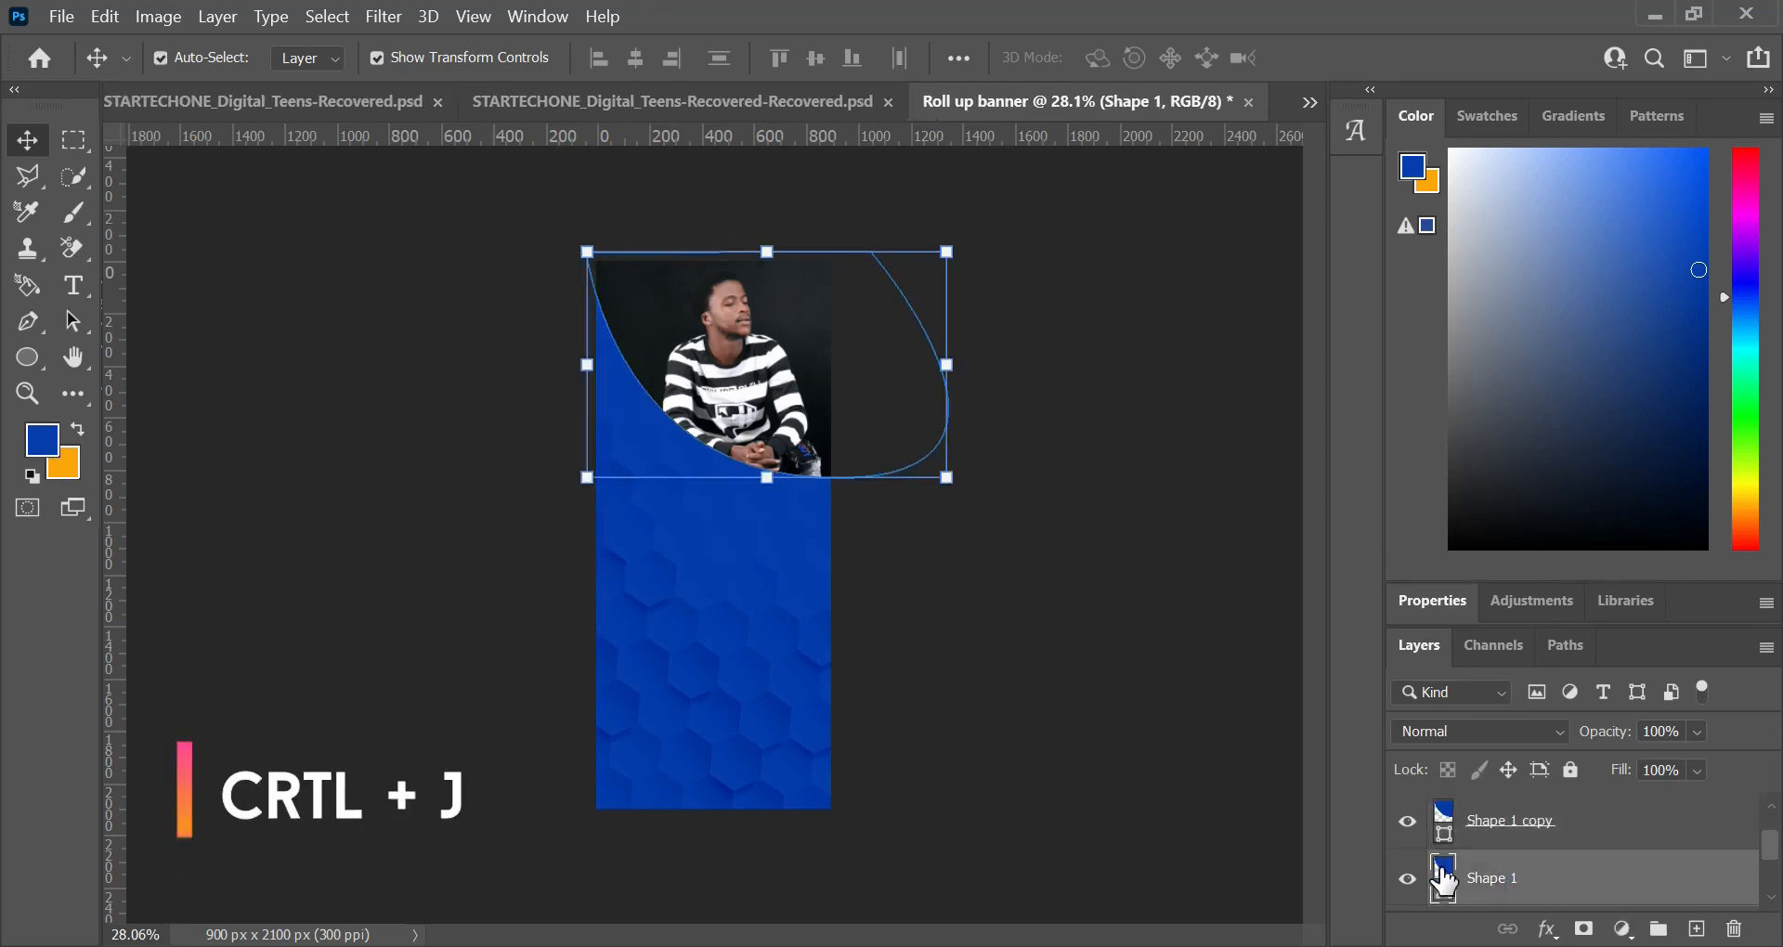
pyautogui.doubleClick(1444, 877)
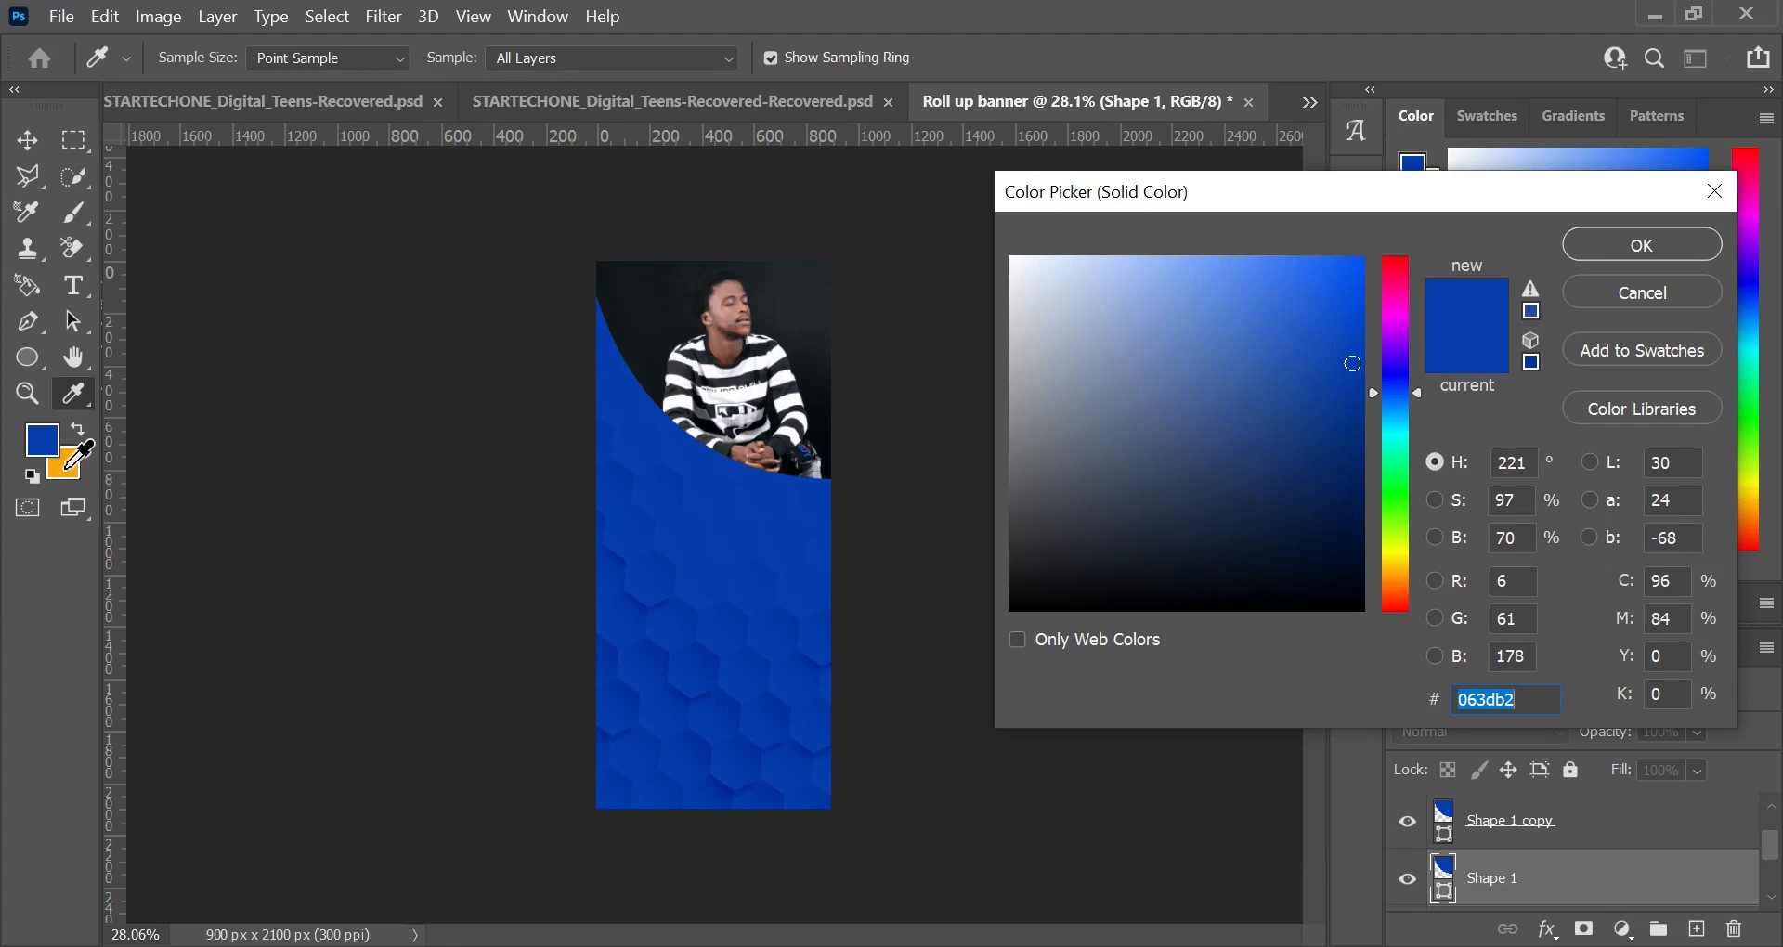
pyautogui.click(67, 464)
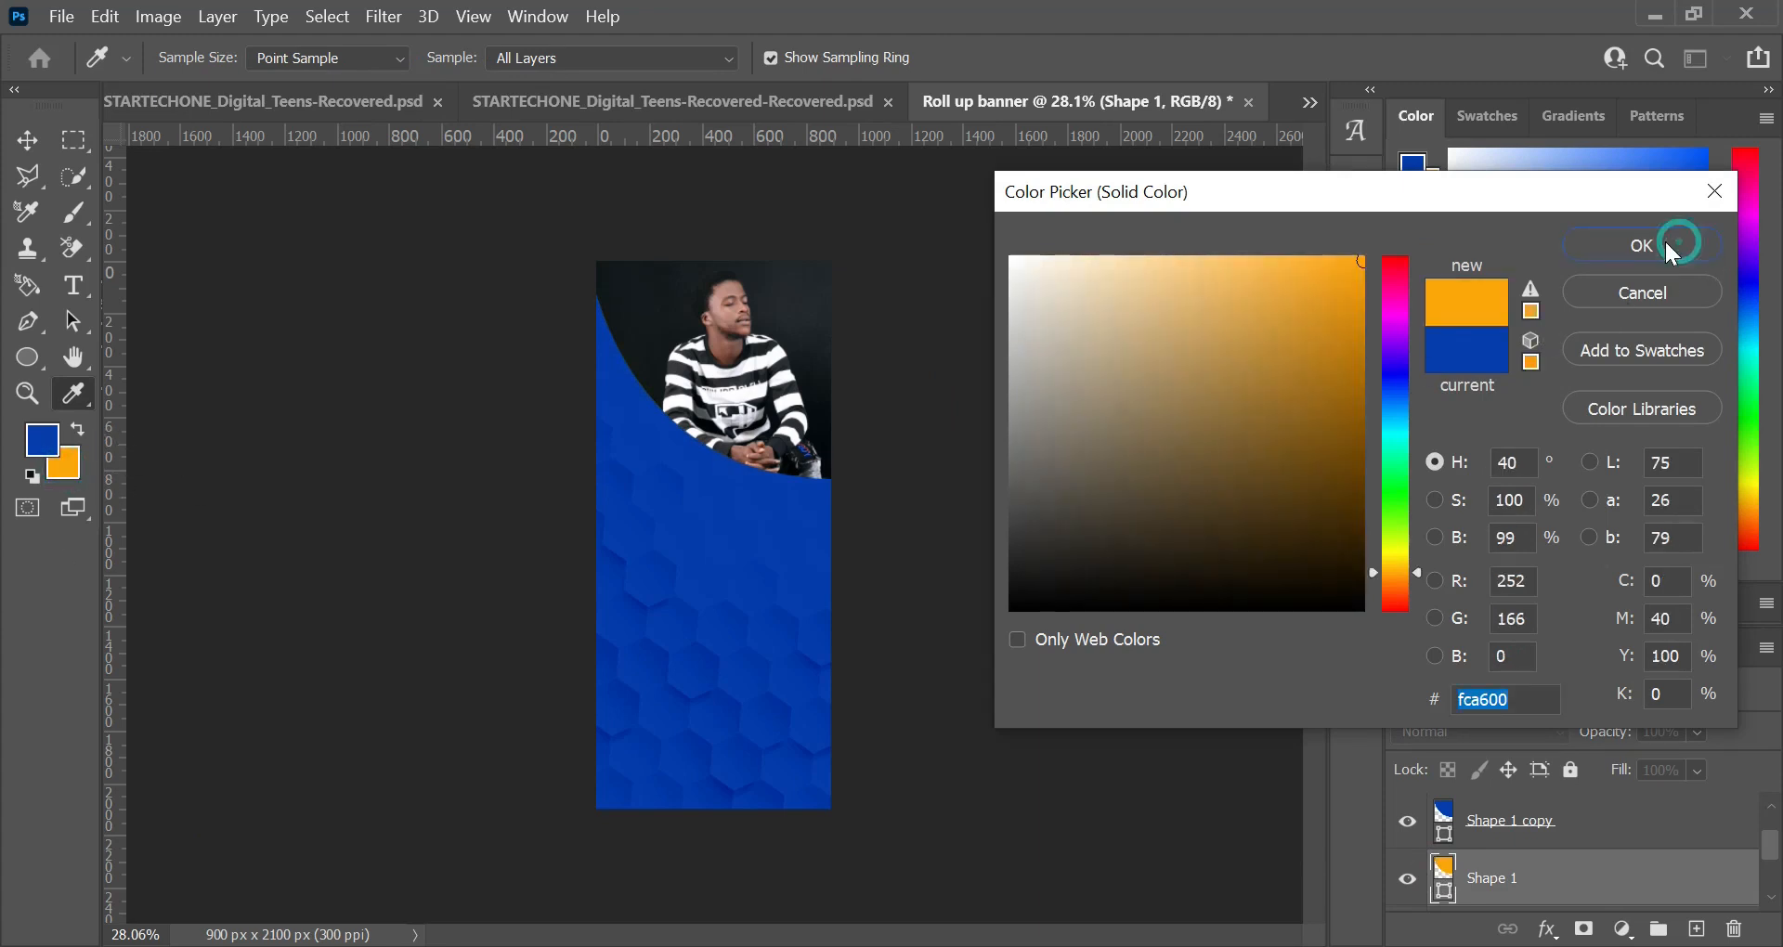
pyautogui.click(1664, 241)
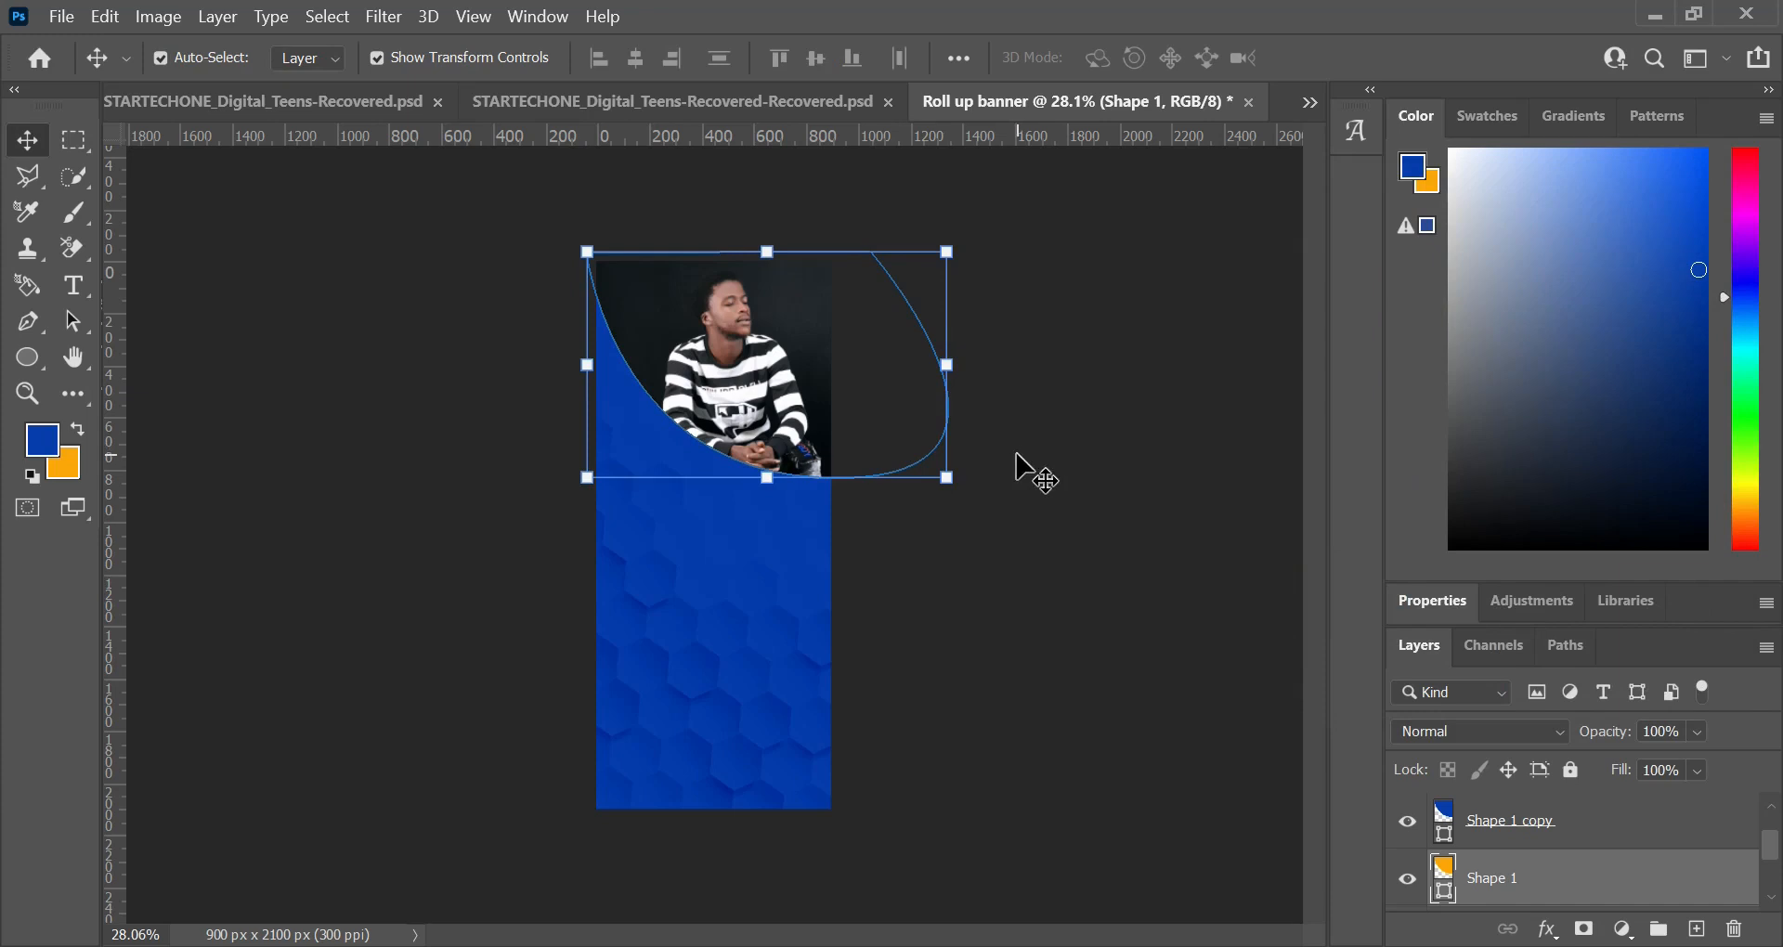
# Step: Move the orange Shape 1 slightly down and rotate it -12.03° to form a tapering curved edge beneath the photo
pyautogui.hotkey('shift', 'Down')
pyautogui.hotkey('shift', 'Down')
pyautogui.hotkey('shift', 'Down')
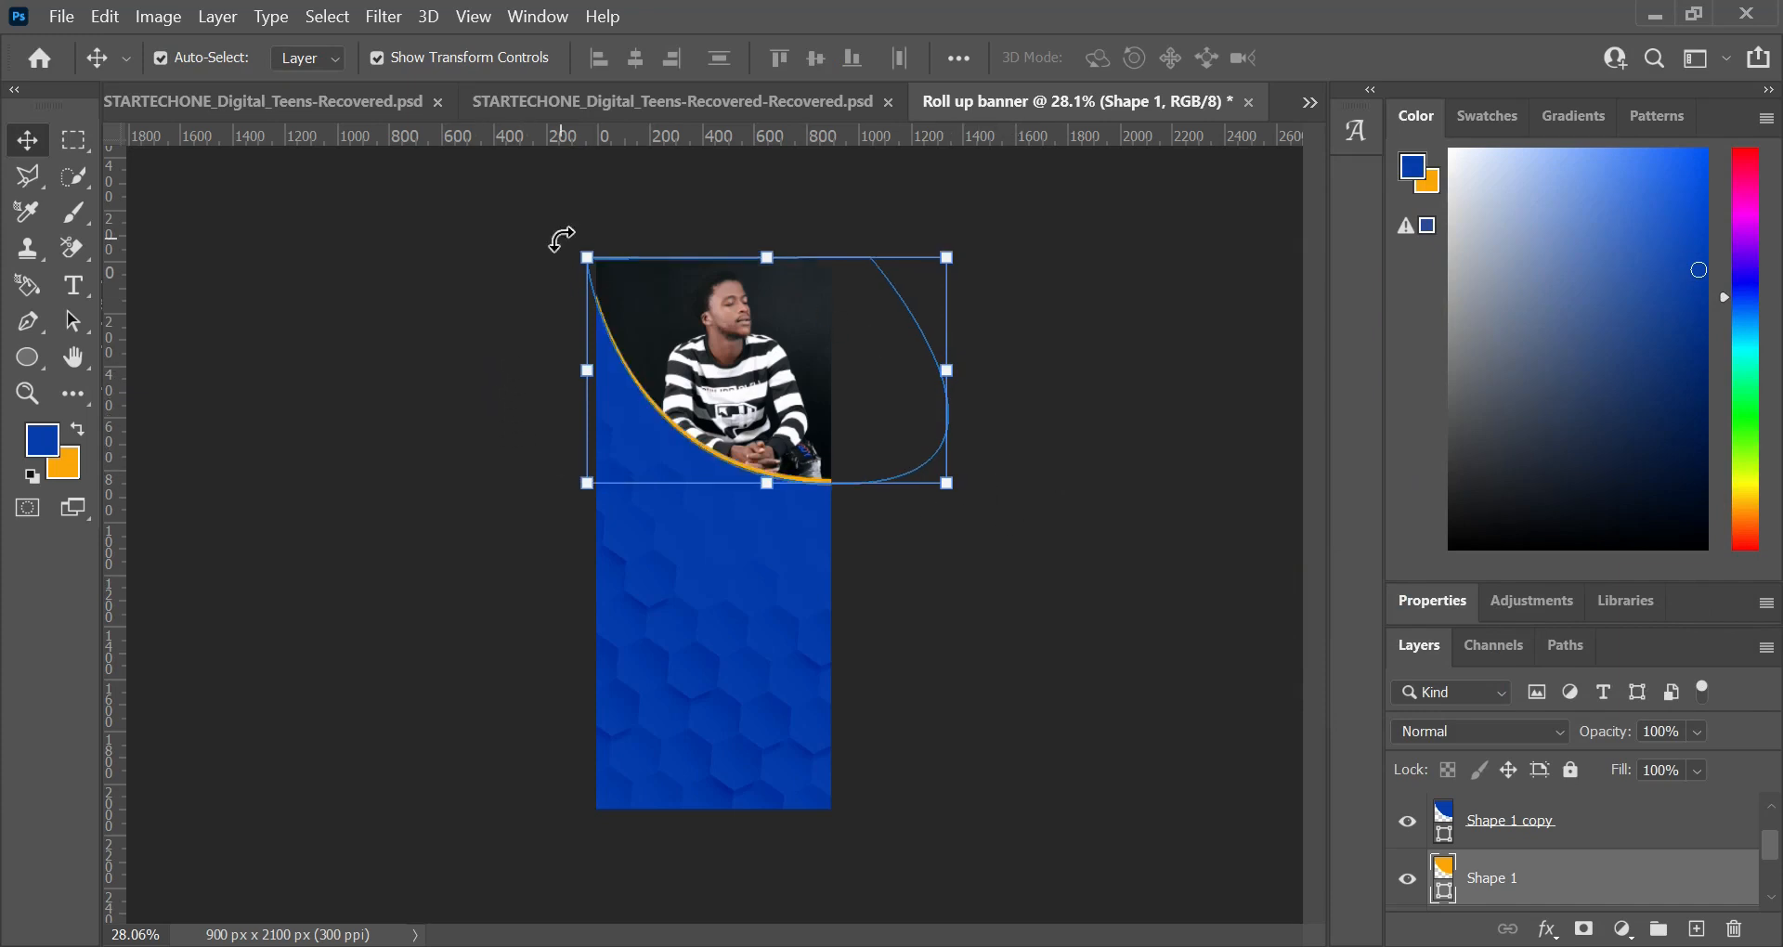
pyautogui.moveTo(561, 239); pyautogui.dragTo(525, 265)
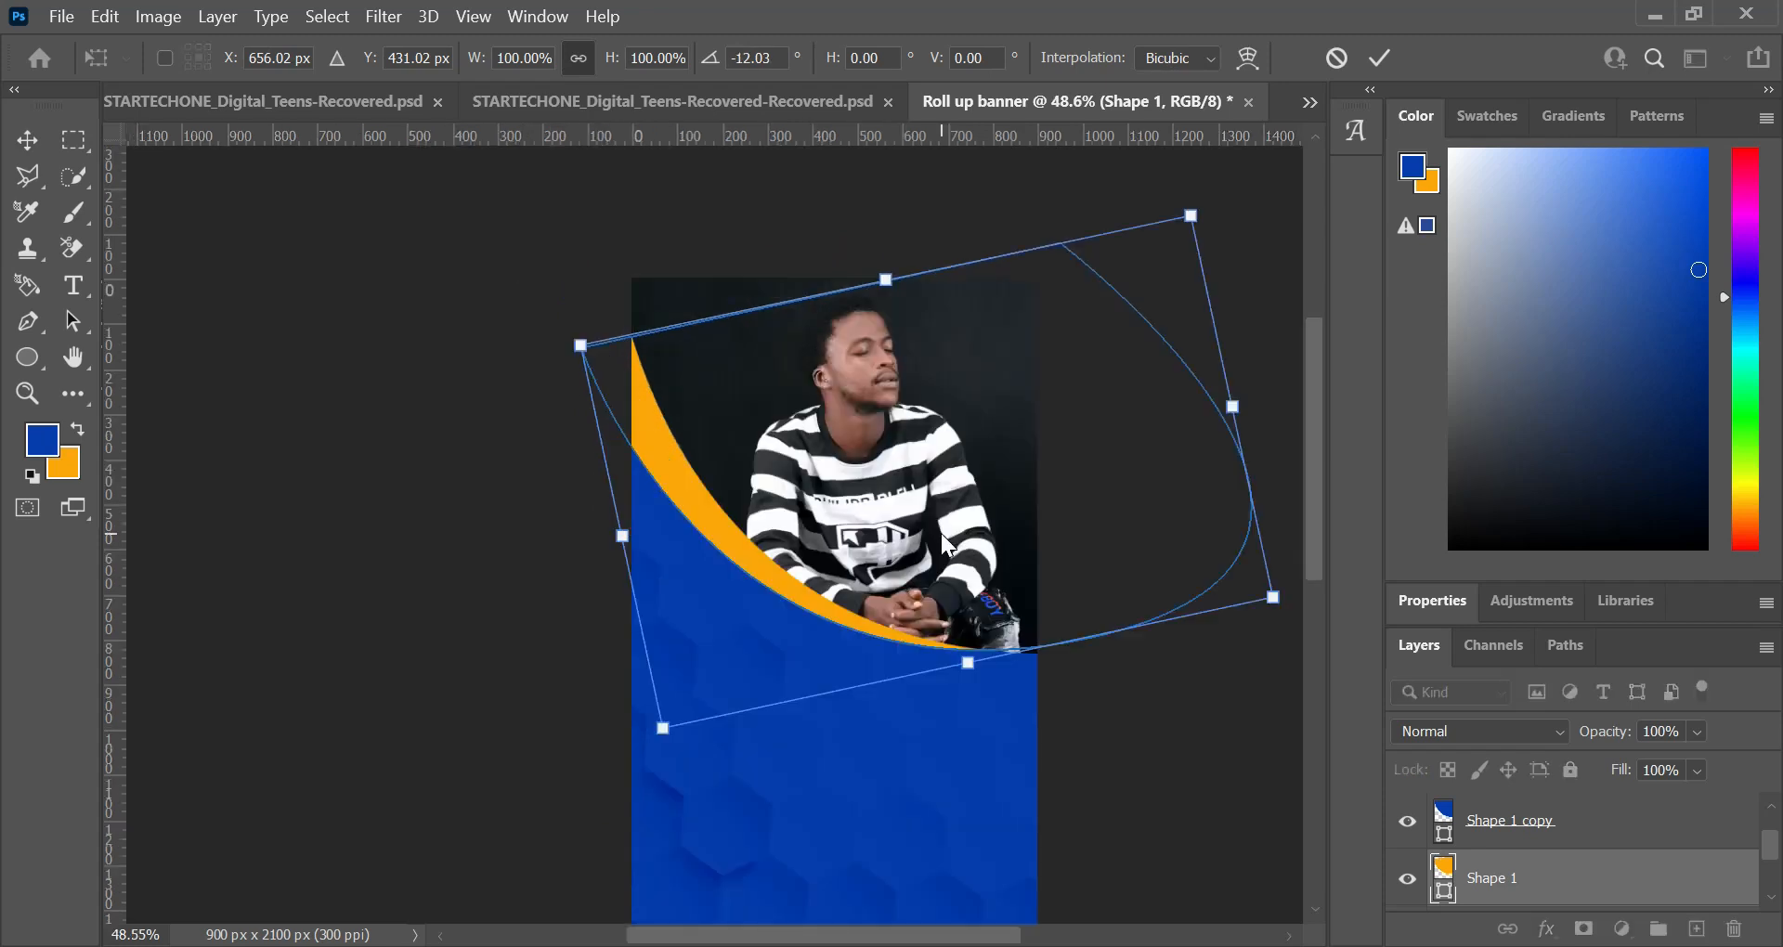
pyautogui.press('Return')
pyautogui.press('Return')
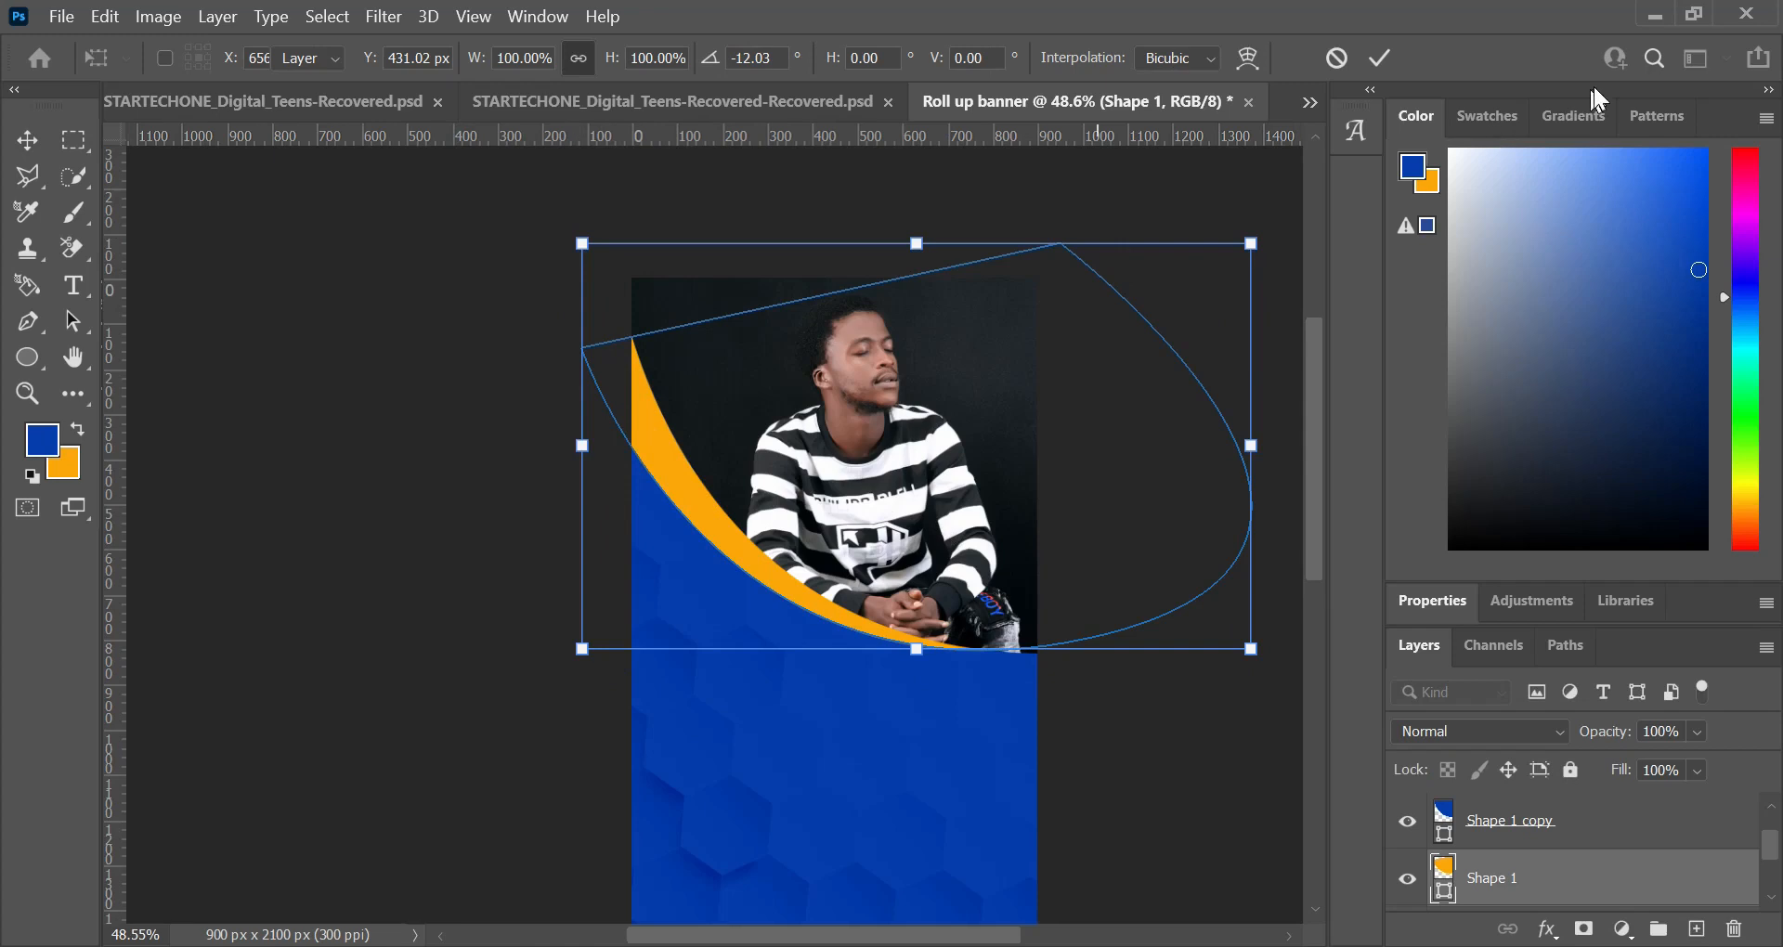
pyautogui.click(1381, 56)
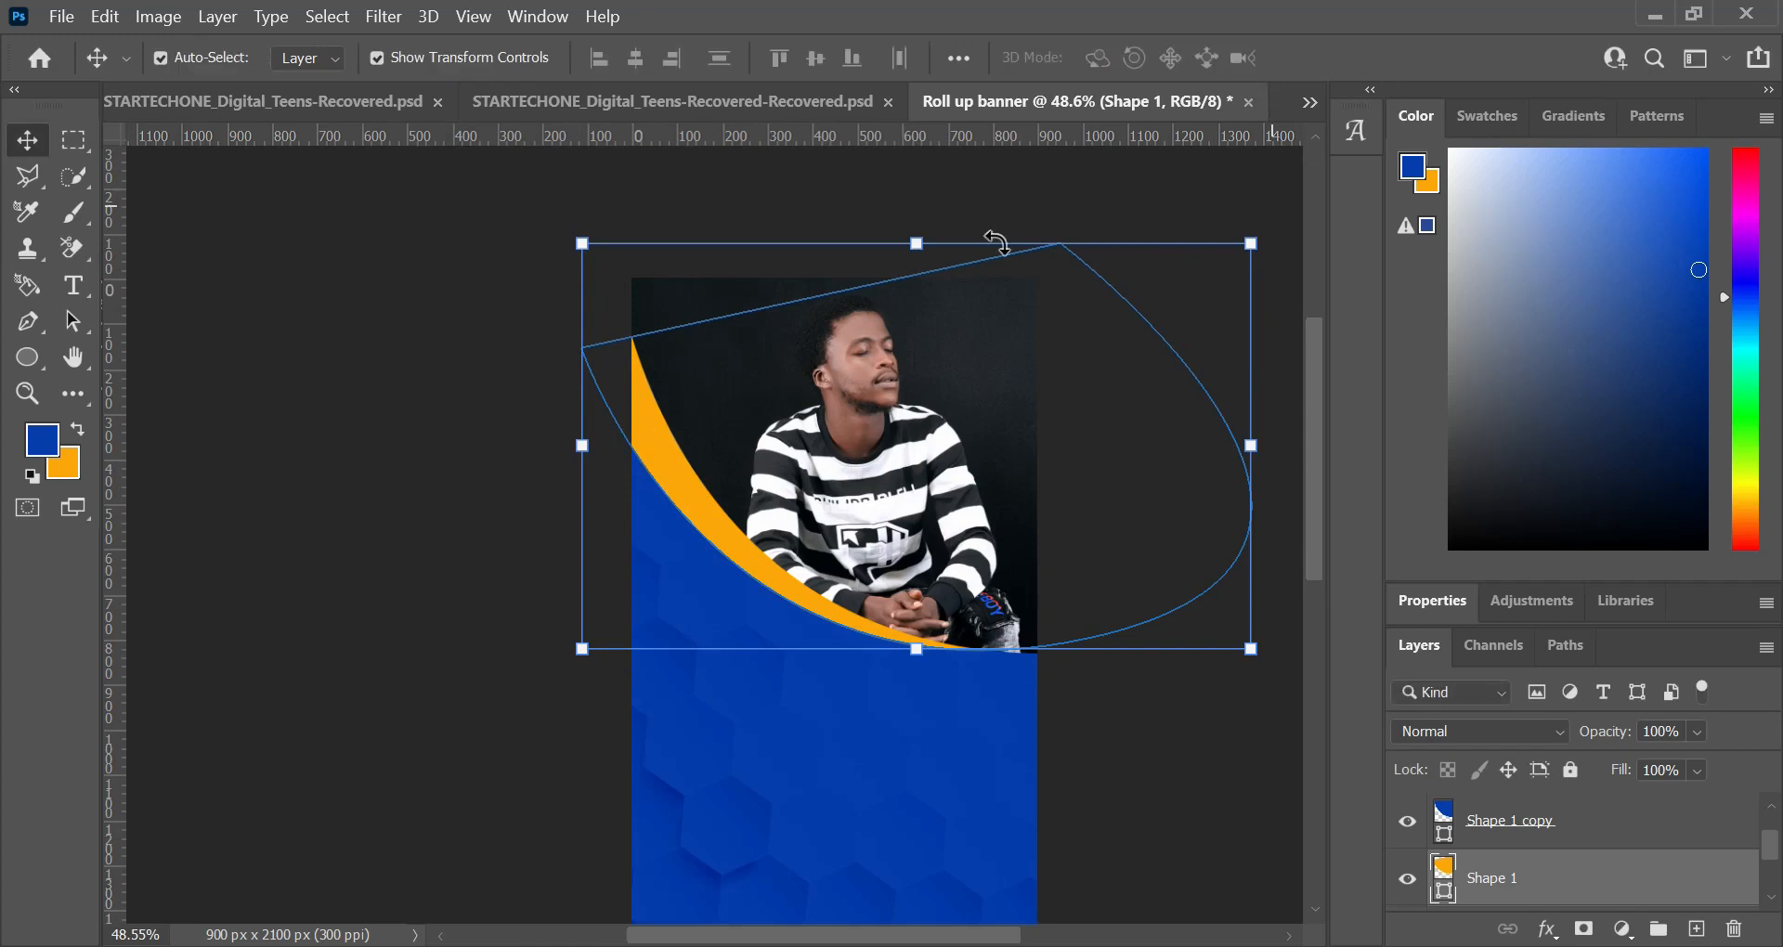
pyautogui.click(232, 192)
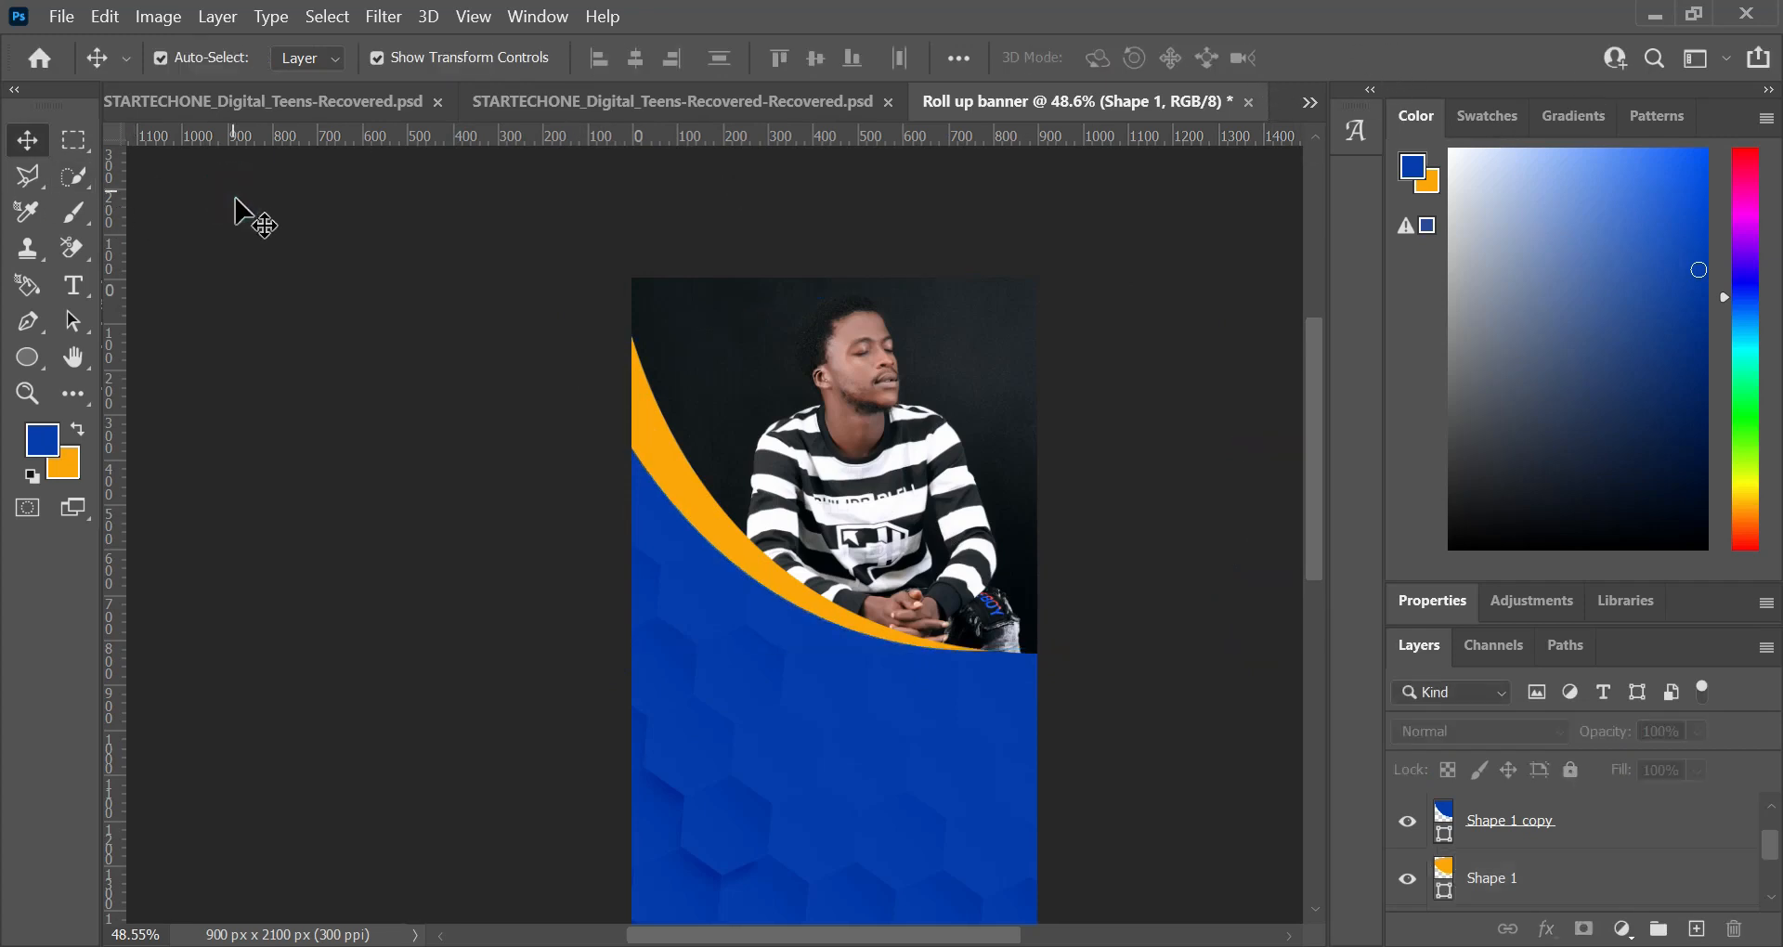
pyautogui.click(756, 384)
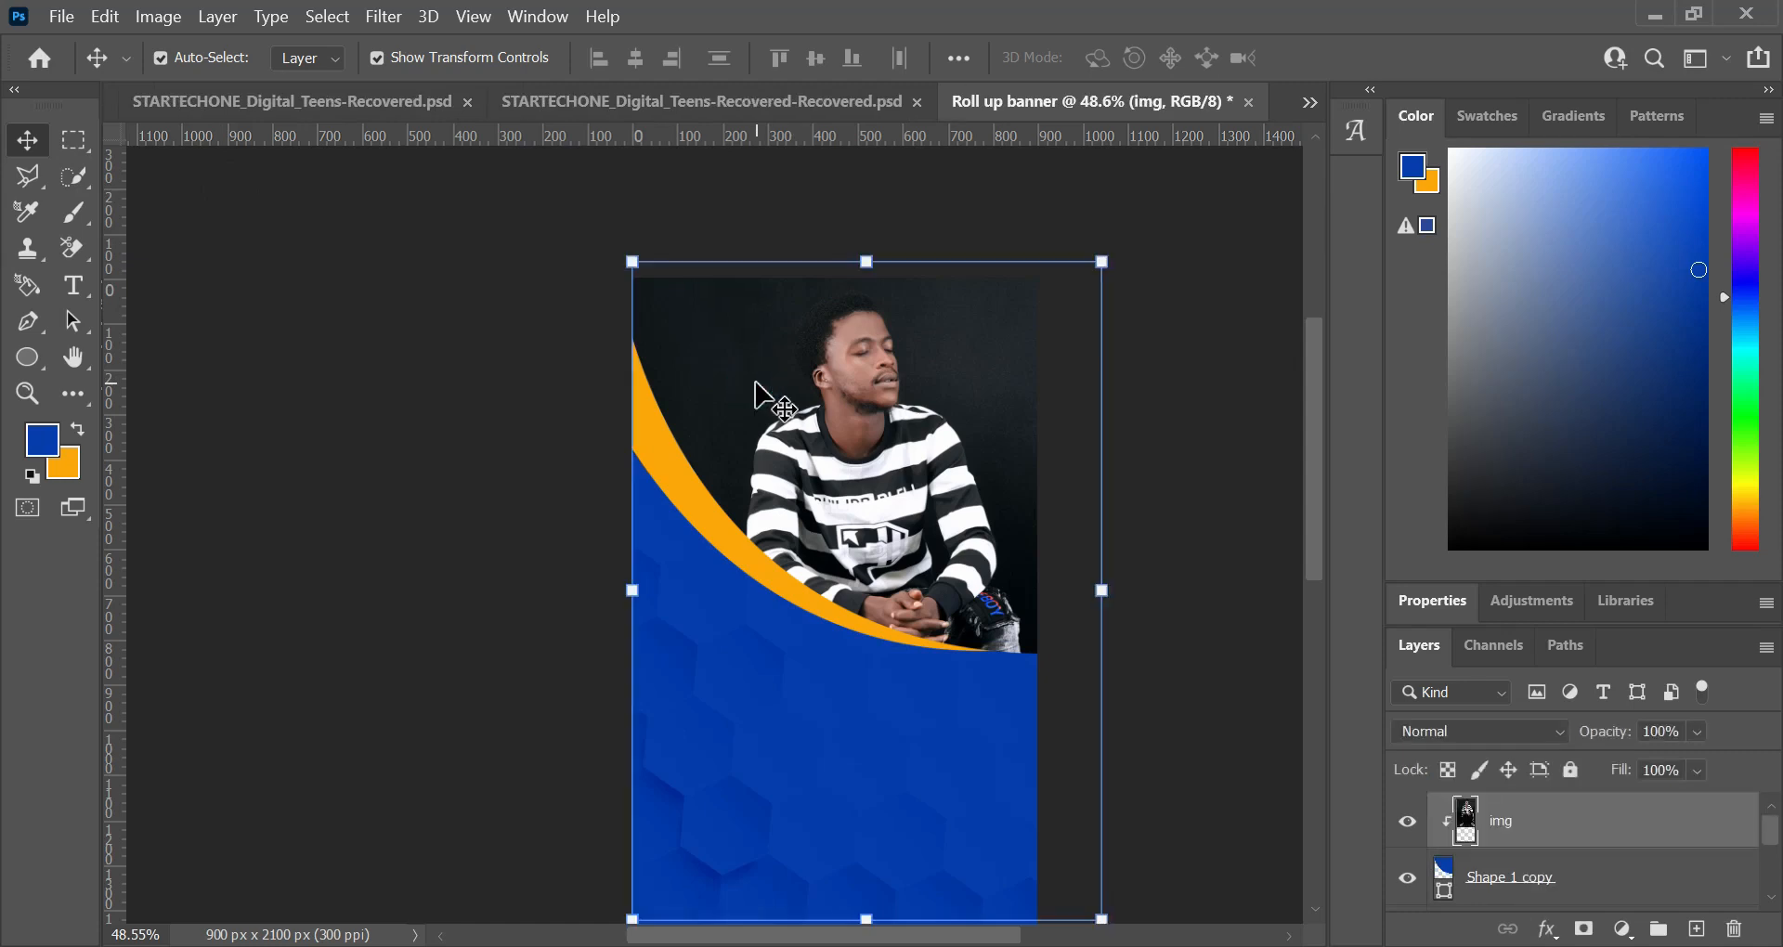
pyautogui.click(557, 323)
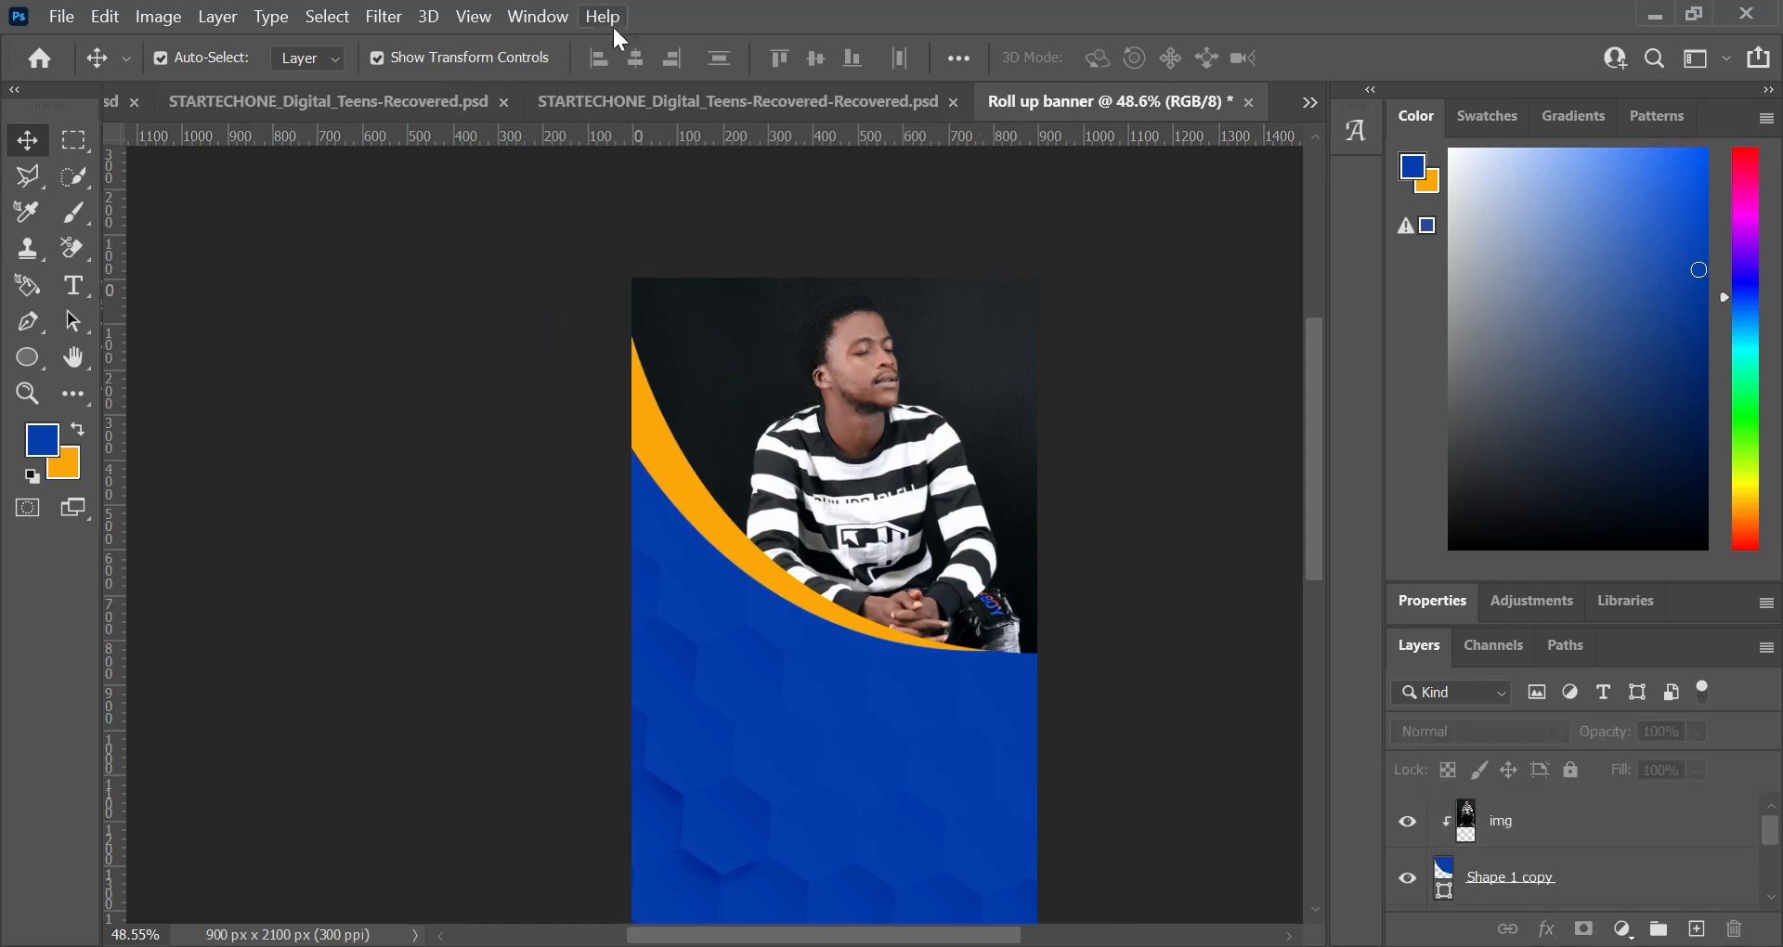
# Step: Add a Color Burn drop shadow with 25% opacity to the orange Shape 1 layer and adjust its distance and spread
pyautogui.click(666, 483)
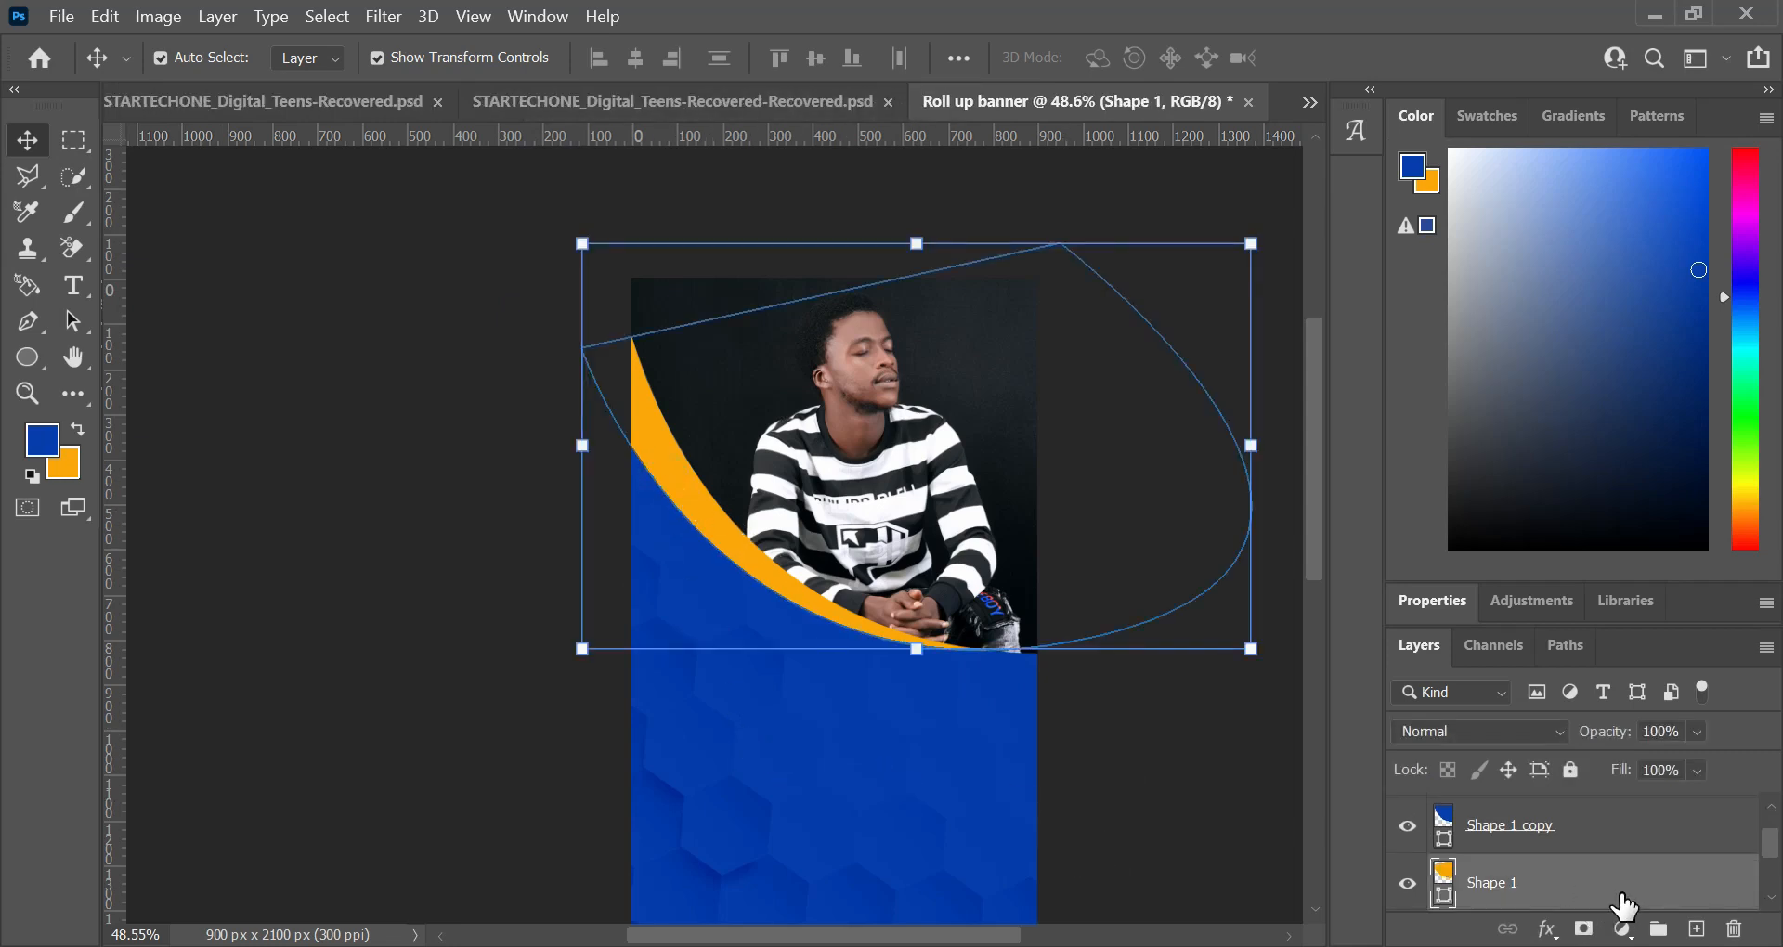
pyautogui.doubleClick(1623, 900)
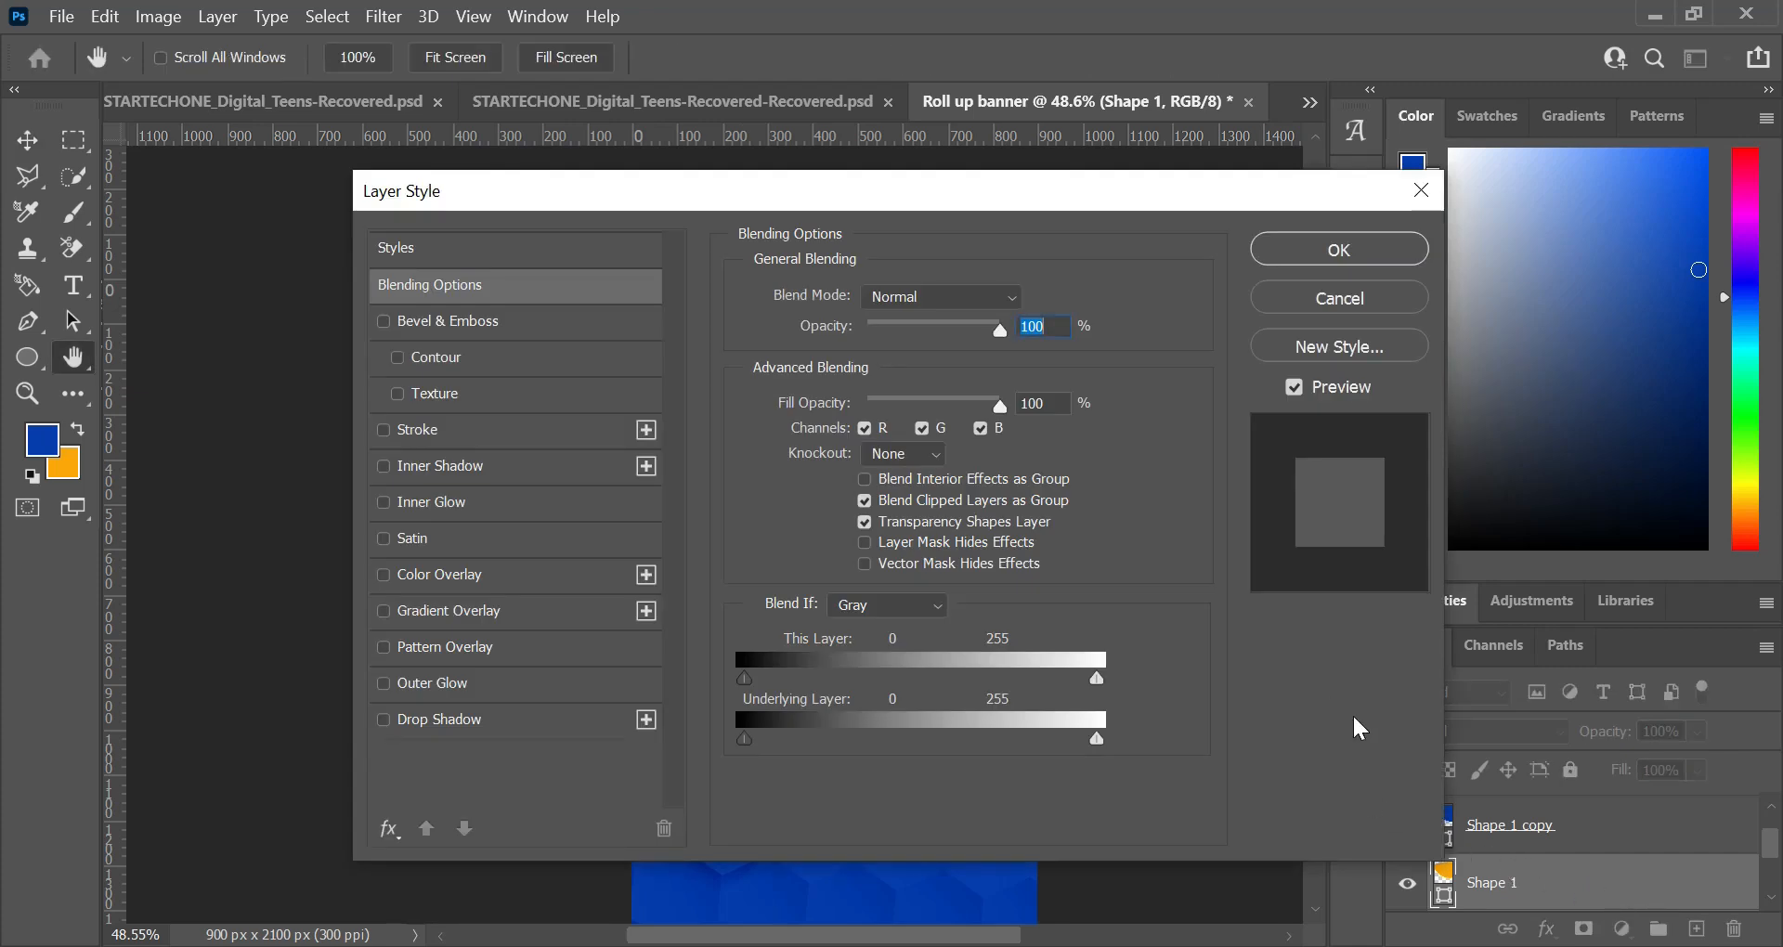
pyautogui.moveTo(510, 199); pyautogui.dragTo(1160, 37)
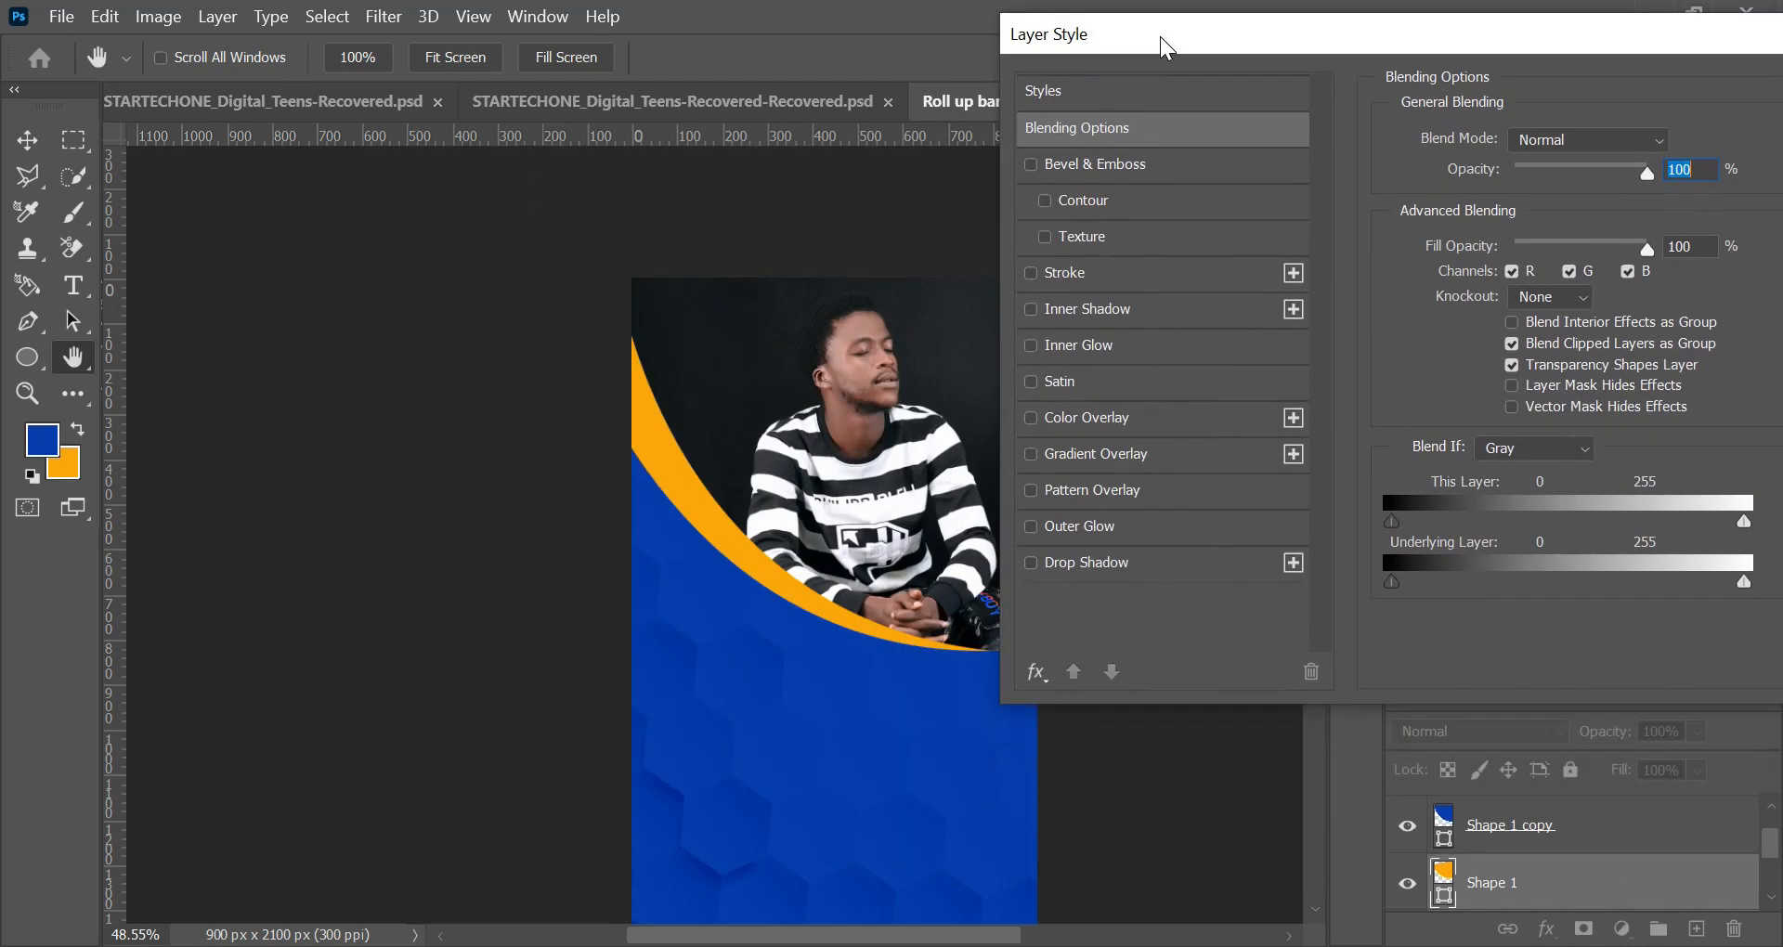
pyautogui.click(1066, 560)
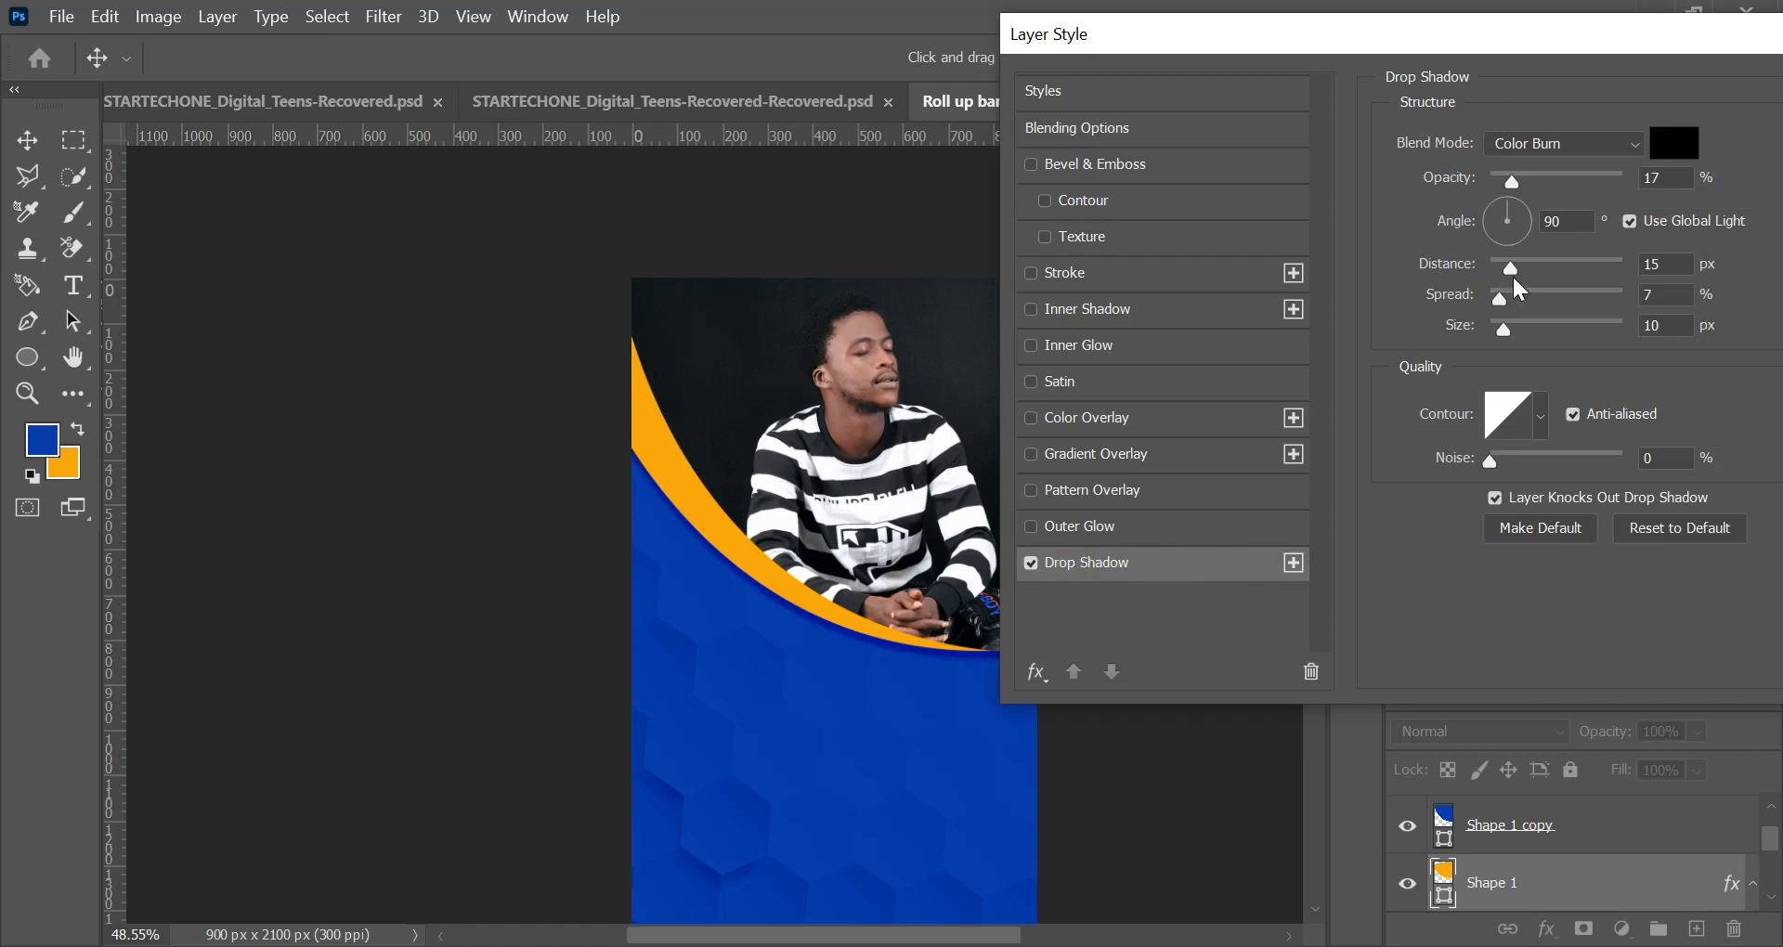
pyautogui.click(1523, 178)
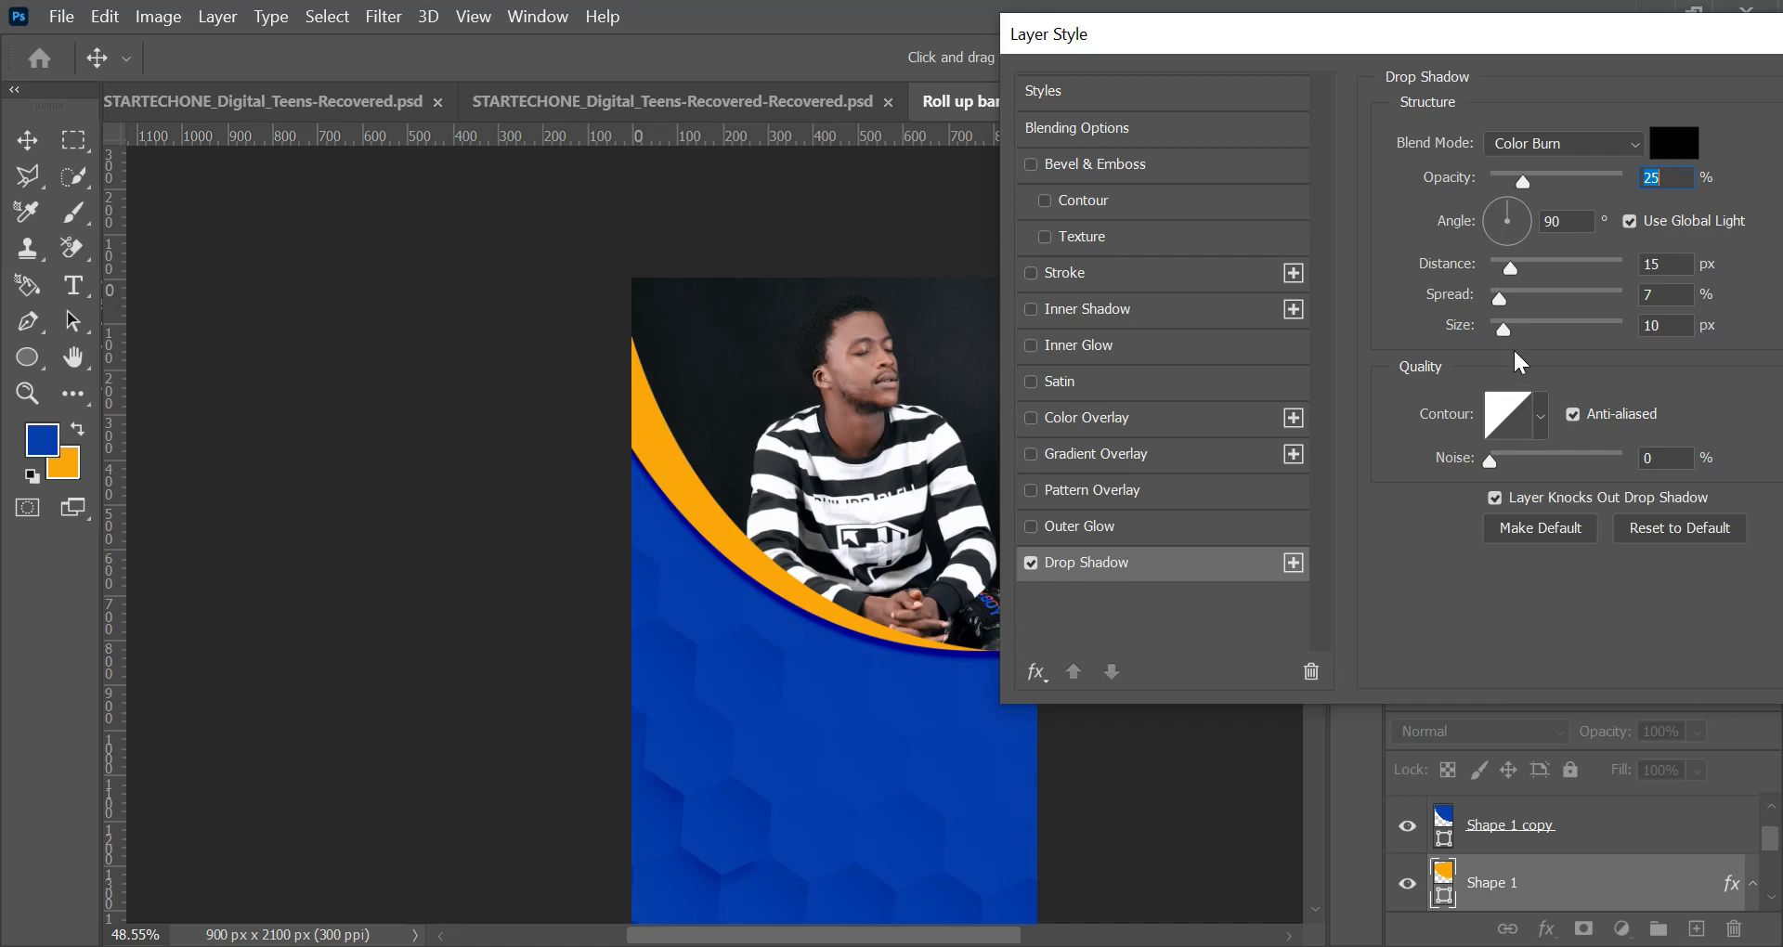
pyautogui.moveTo(1498, 299)
pyautogui.mouseDown()
pyautogui.moveTo(1523, 326)
pyautogui.moveTo(1573, 316)
pyautogui.moveTo(1551, 342)
pyautogui.moveTo(1500, 304)
pyautogui.mouseUp()
pyautogui.click(1514, 267)
pyautogui.click(1547, 92)
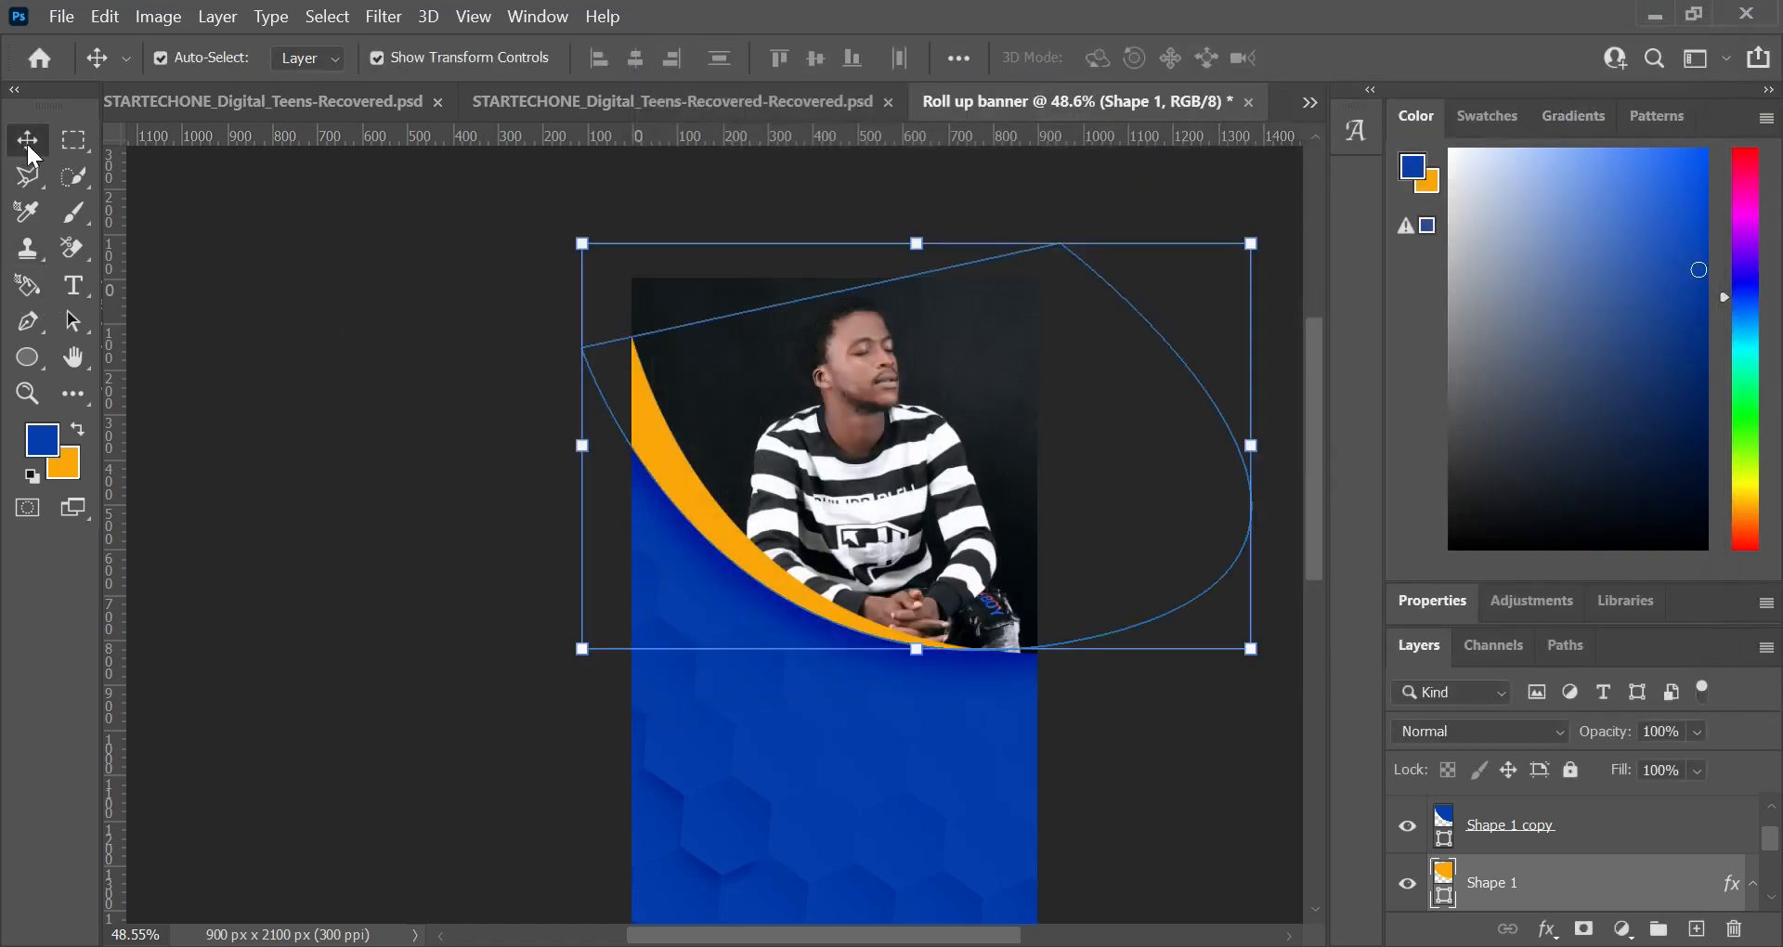
# Step: Add an inner shadow to the orange Shape 1 layer with Linear Burn blending, 90 px size and 16% opacity
pyautogui.doubleClick(1671, 898)
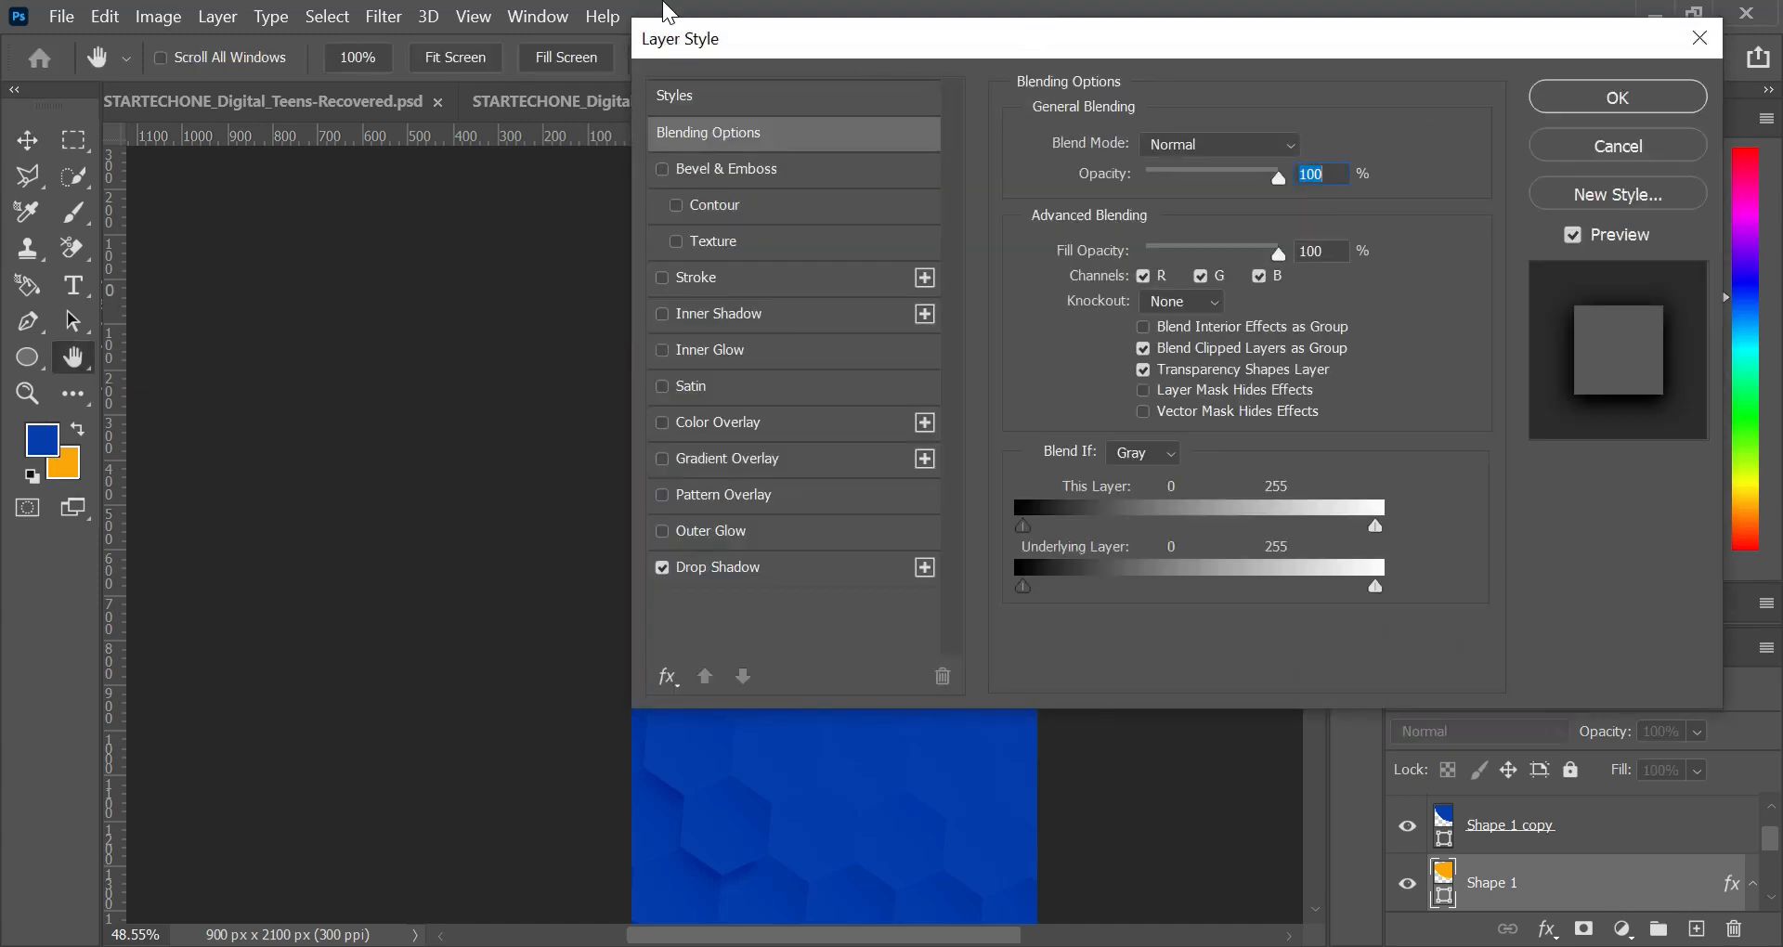
pyautogui.moveTo(733, 38); pyautogui.dragTo(1028, 20)
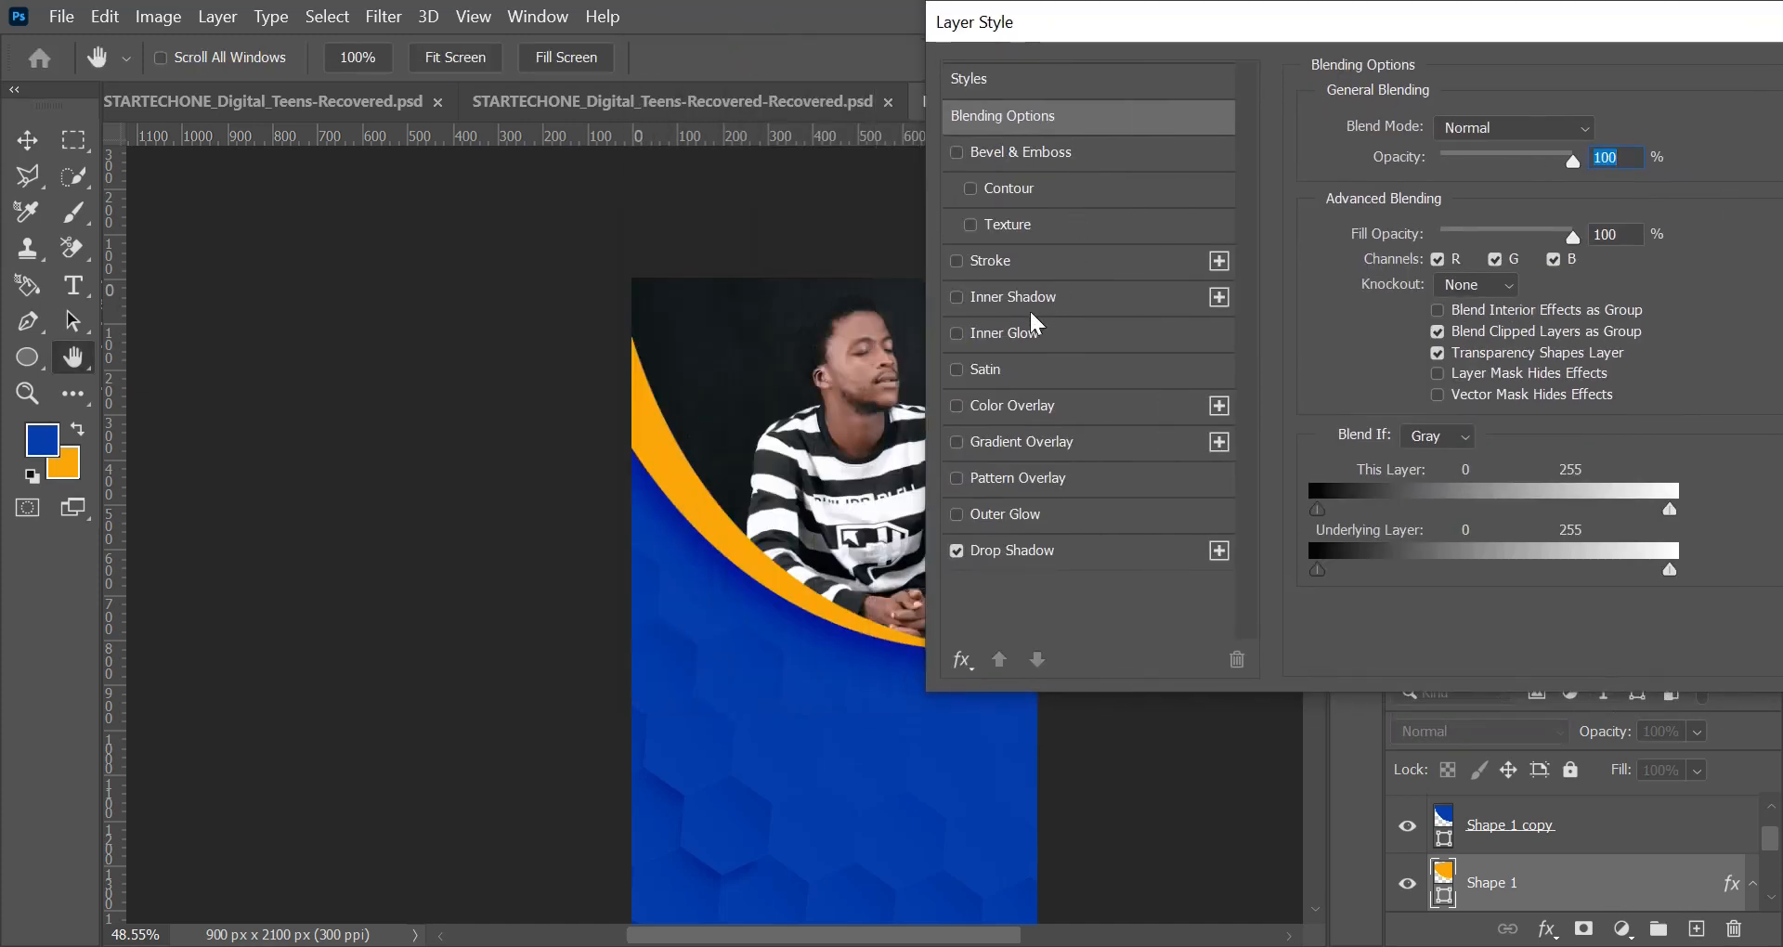
pyautogui.click(955, 300)
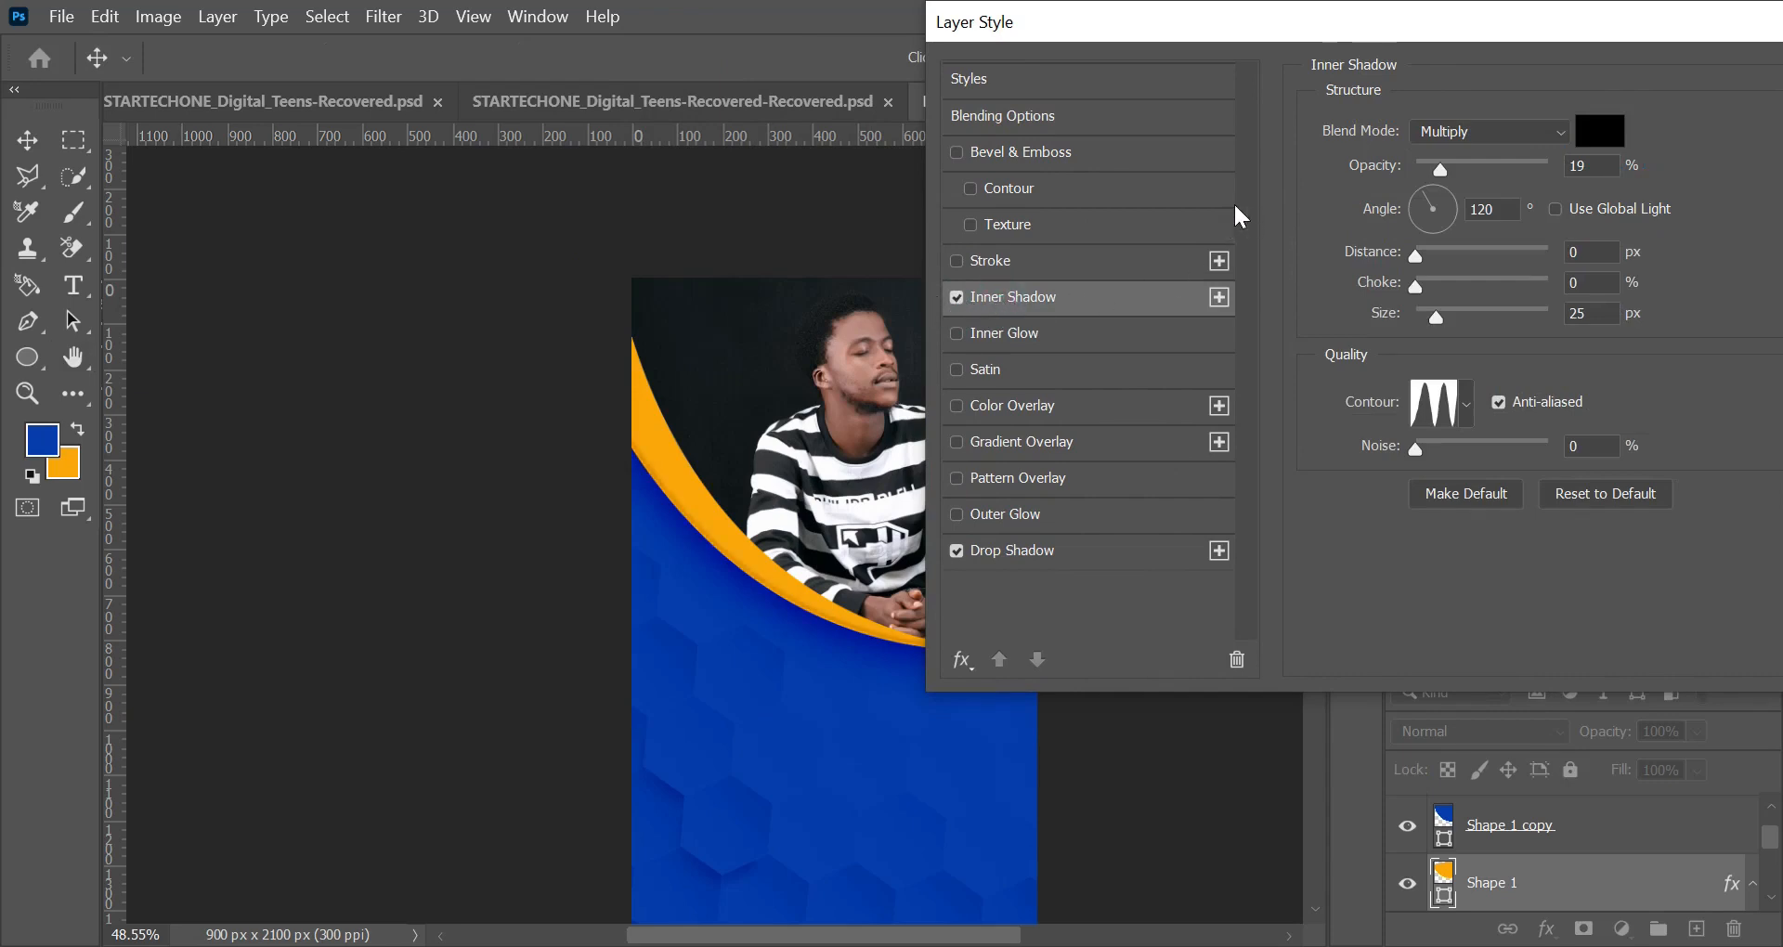
pyautogui.moveTo(1421, 258); pyautogui.dragTo(1462, 317)
pyautogui.click(1543, 130)
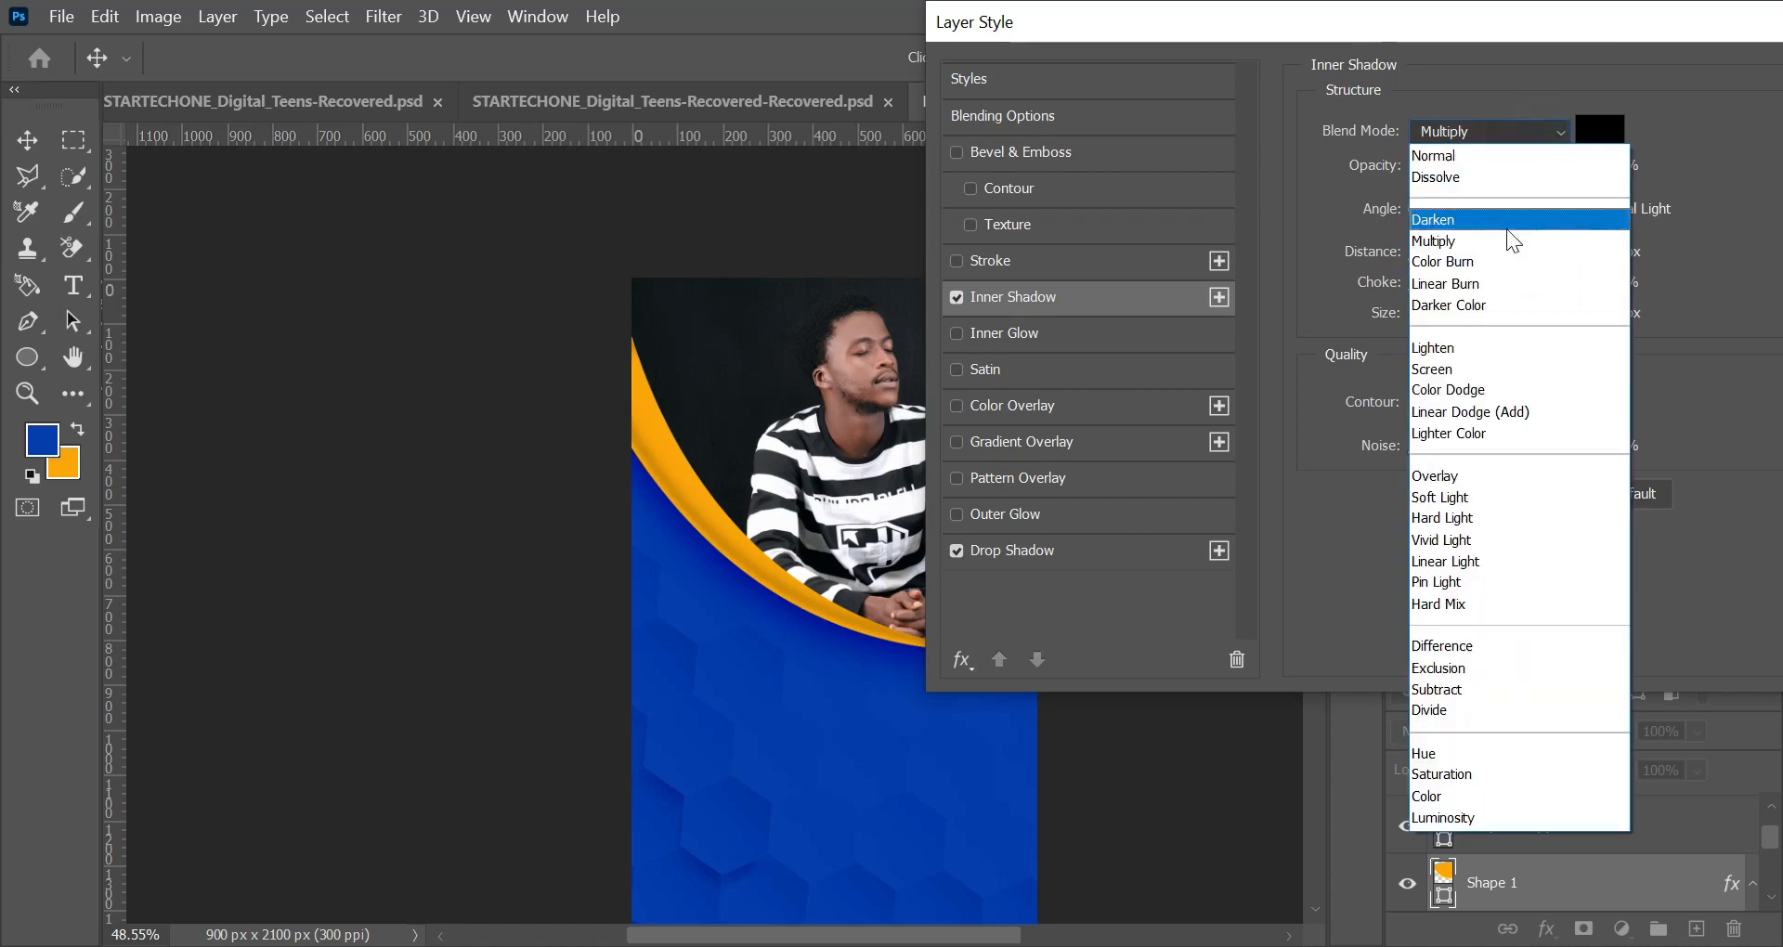
pyautogui.click(1490, 267)
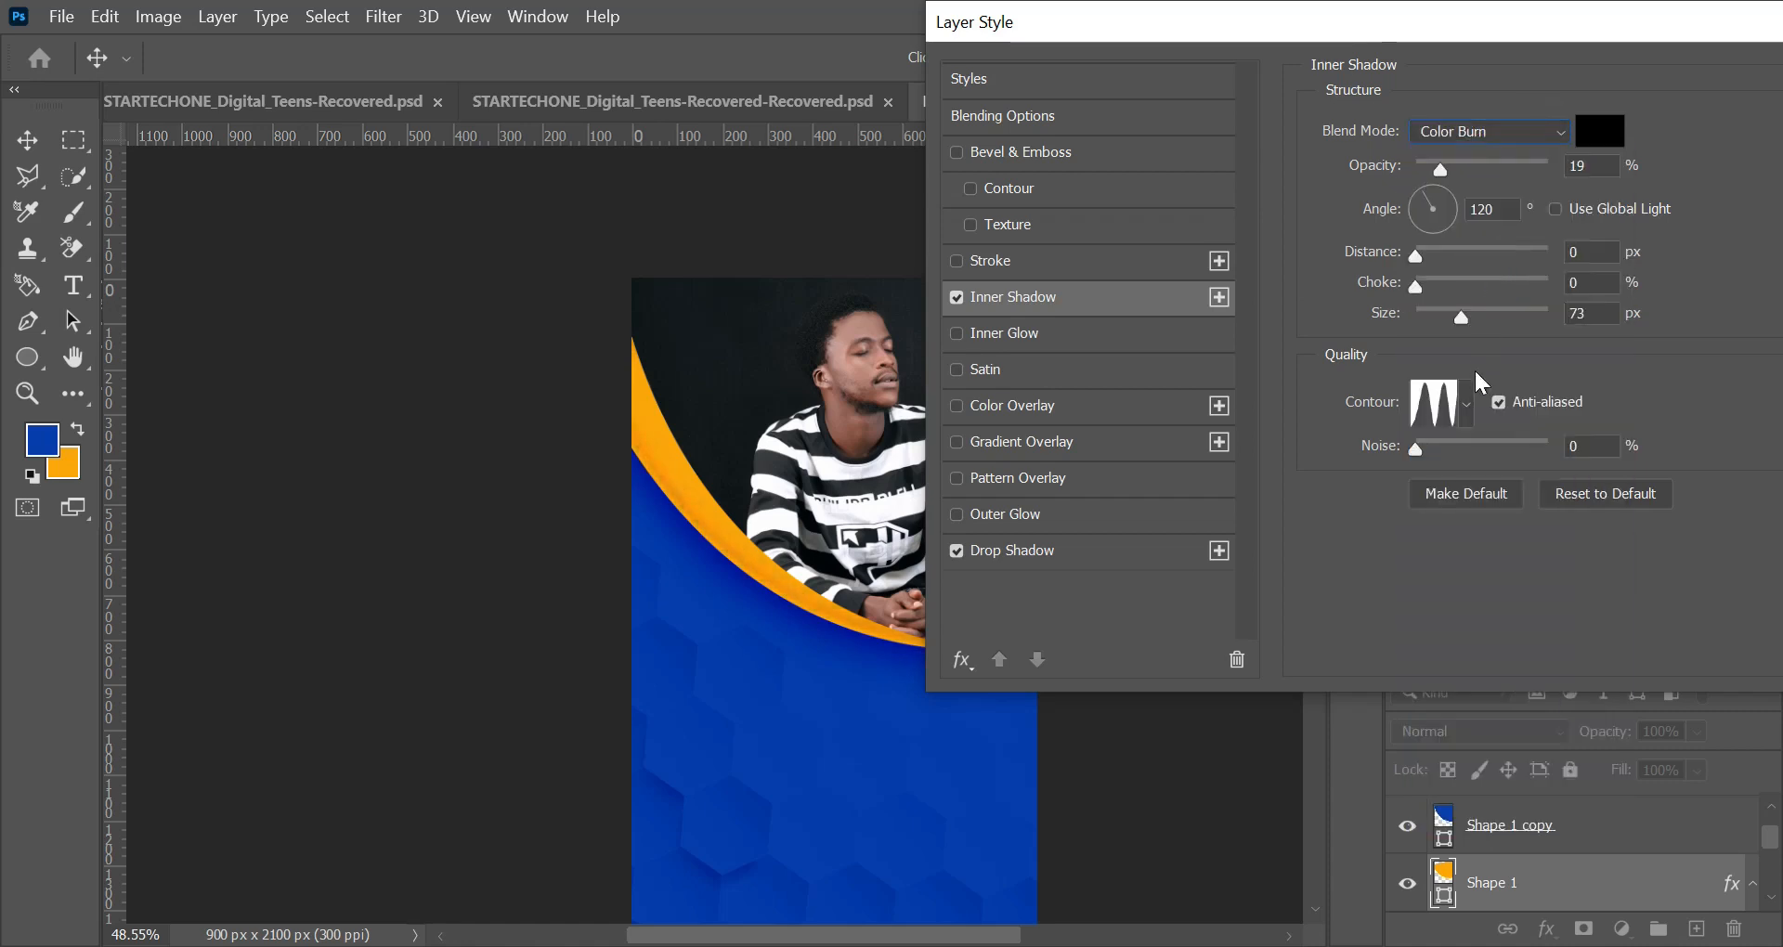
pyautogui.click(1558, 133)
pyautogui.click(1541, 286)
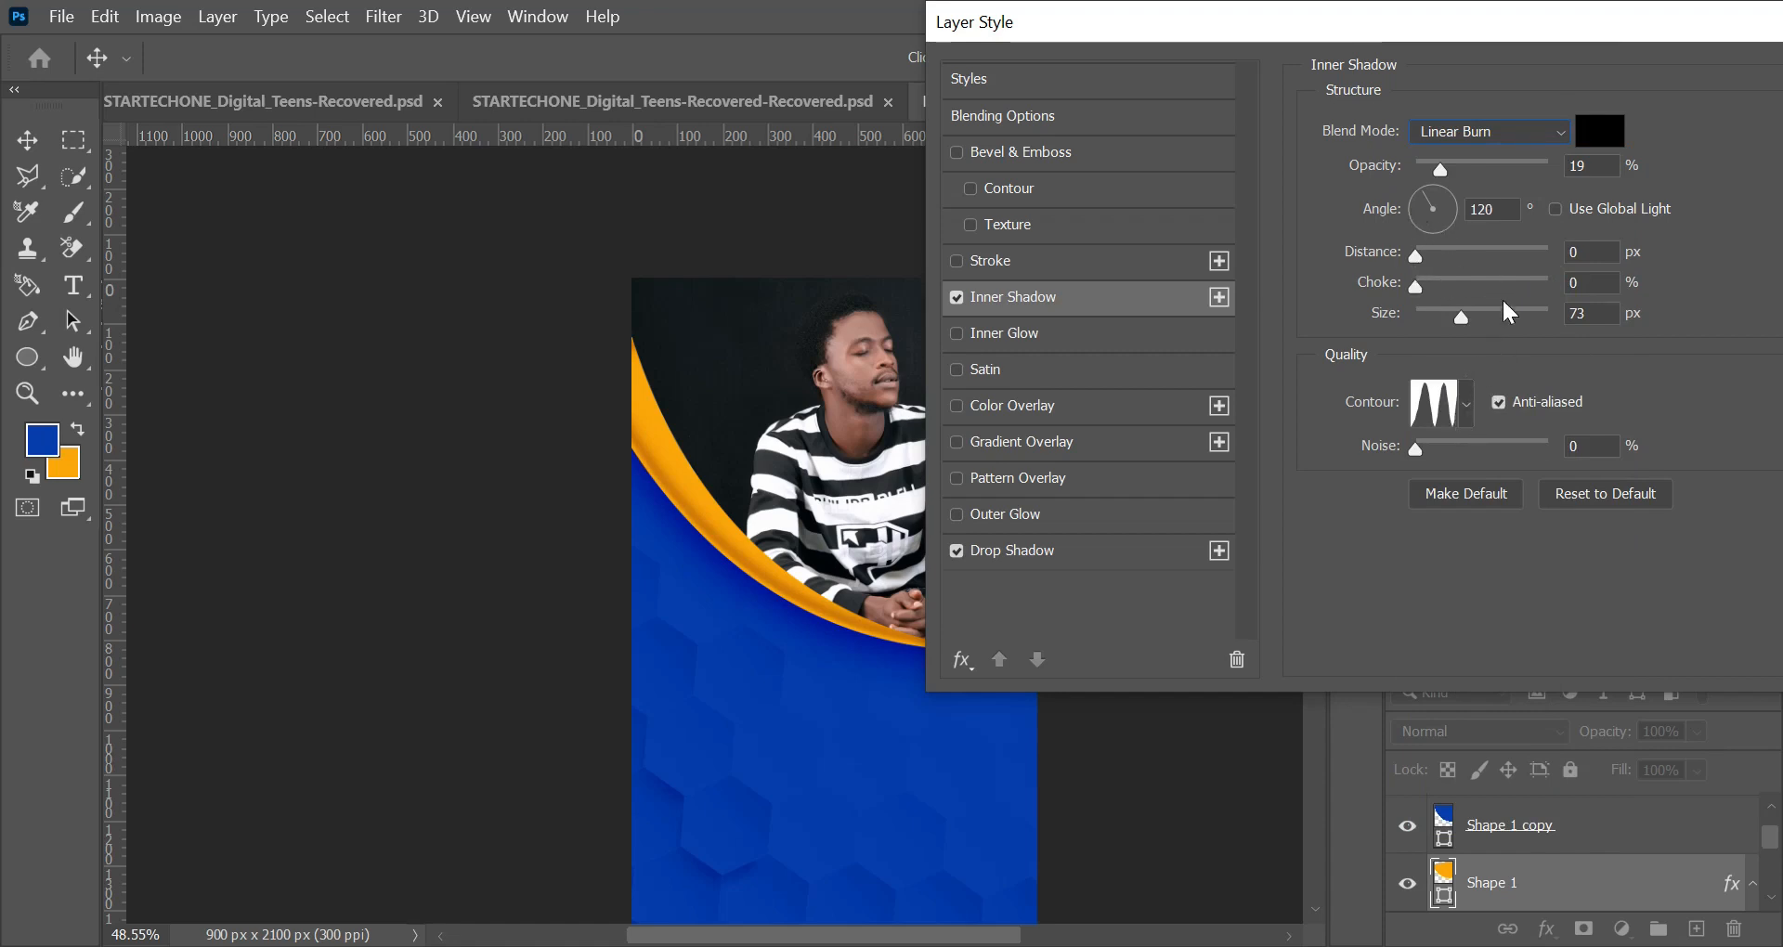
pyautogui.click(1469, 320)
pyautogui.moveTo(1603, 167); pyautogui.dragTo(1336, 175)
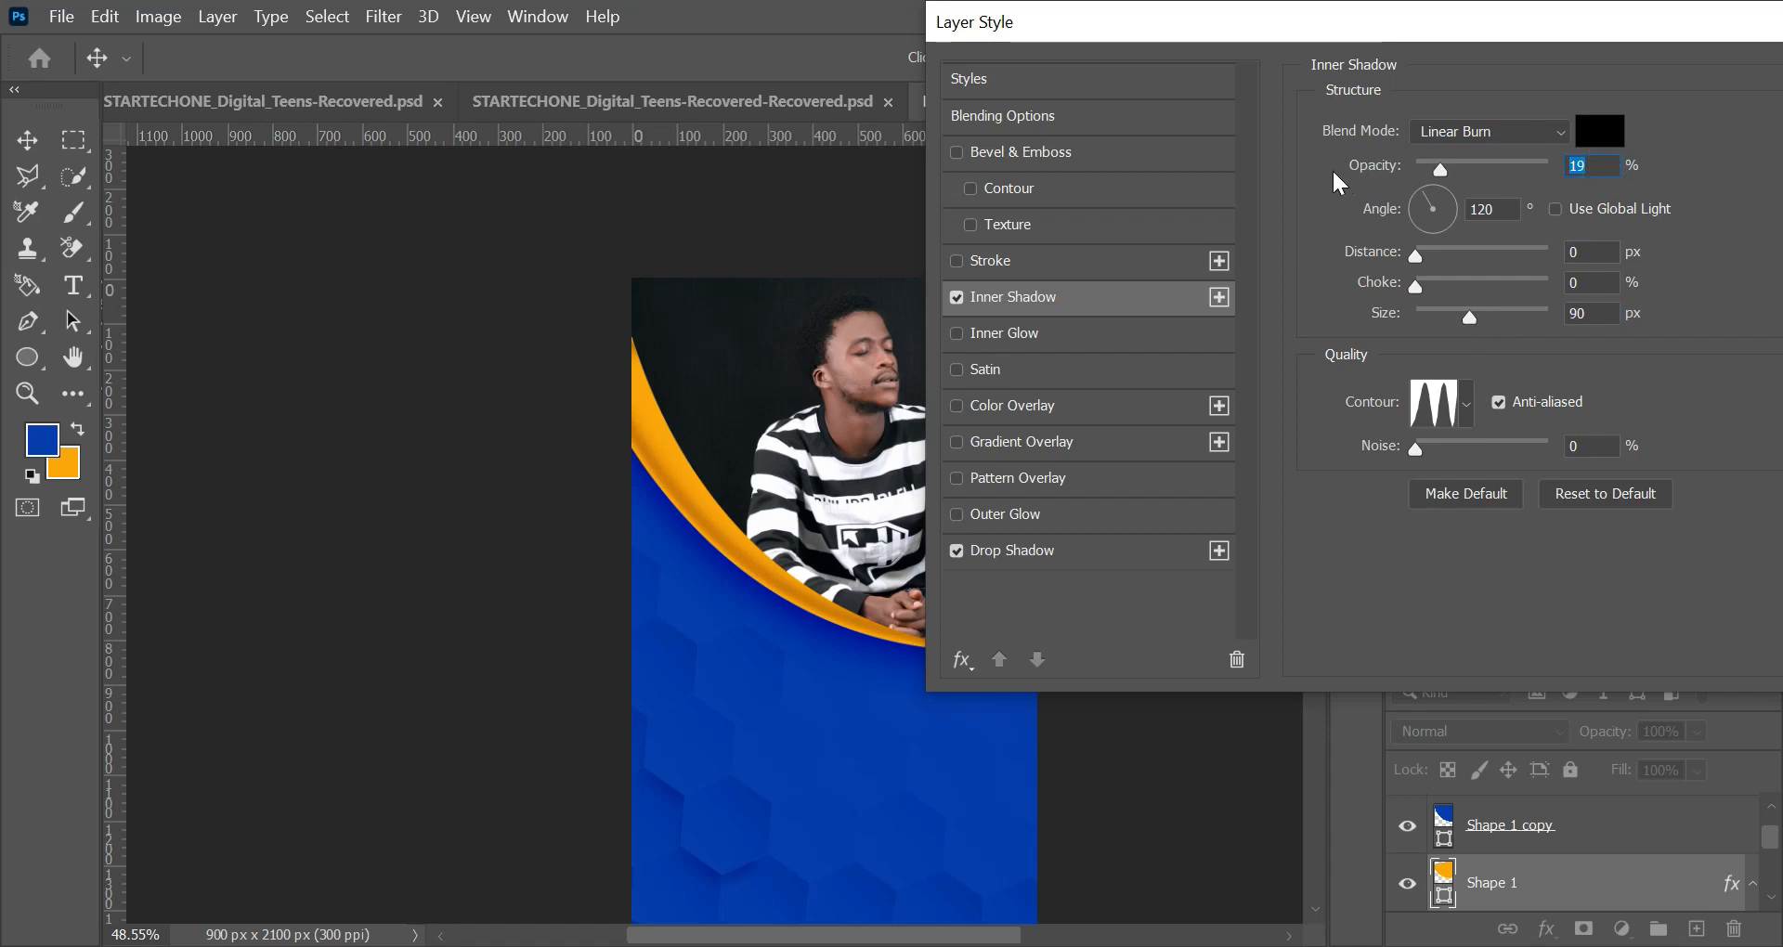
pyautogui.write('16')
pyautogui.press('Return')
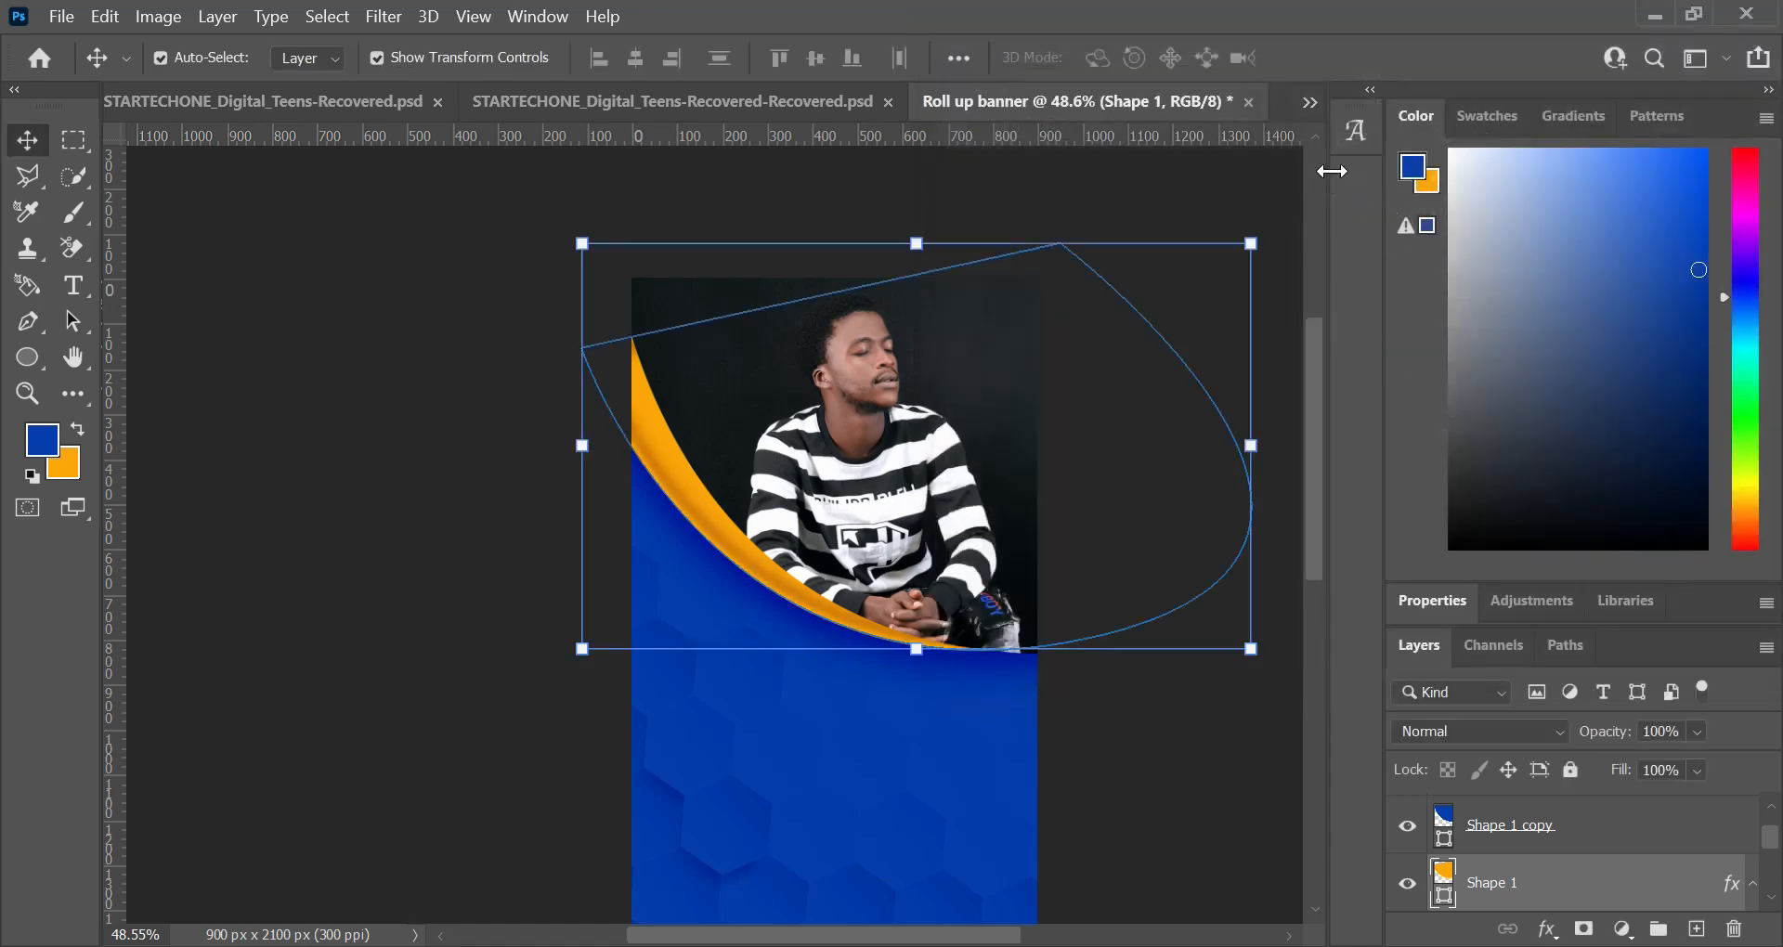
pyautogui.click(74, 135)
pyautogui.press('v')
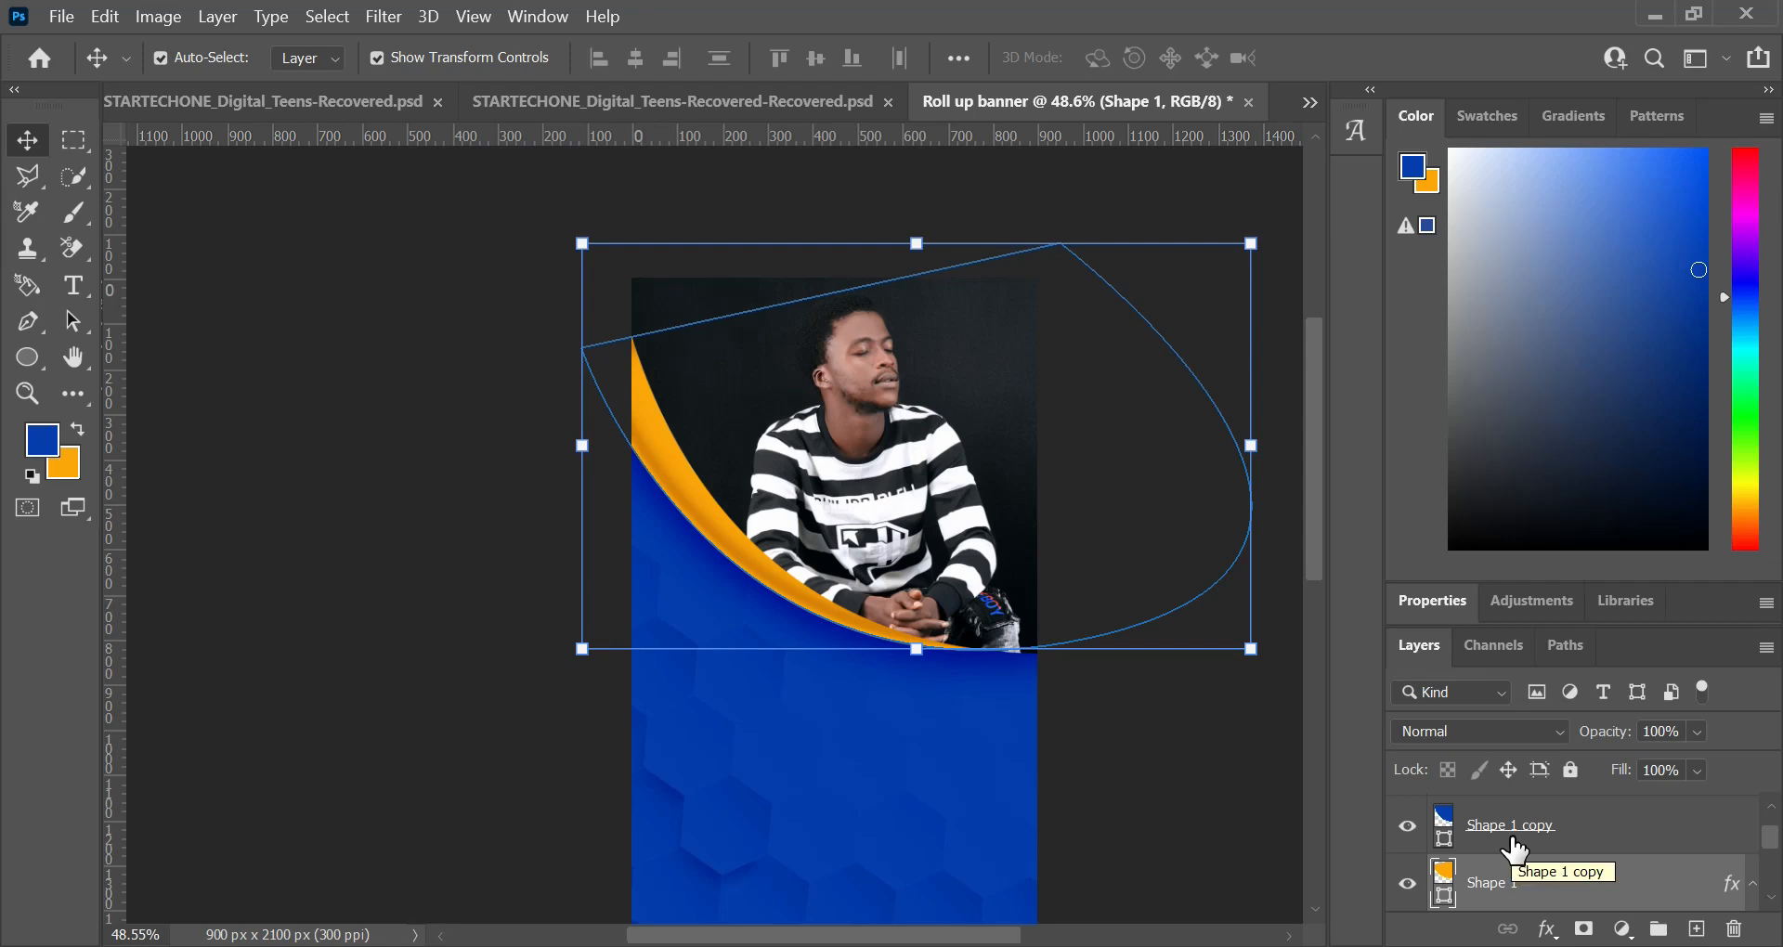
# Step: Fully lock the Shape 1, Shape 1 copy, W_BG and img layers
pyautogui.click(1570, 771)
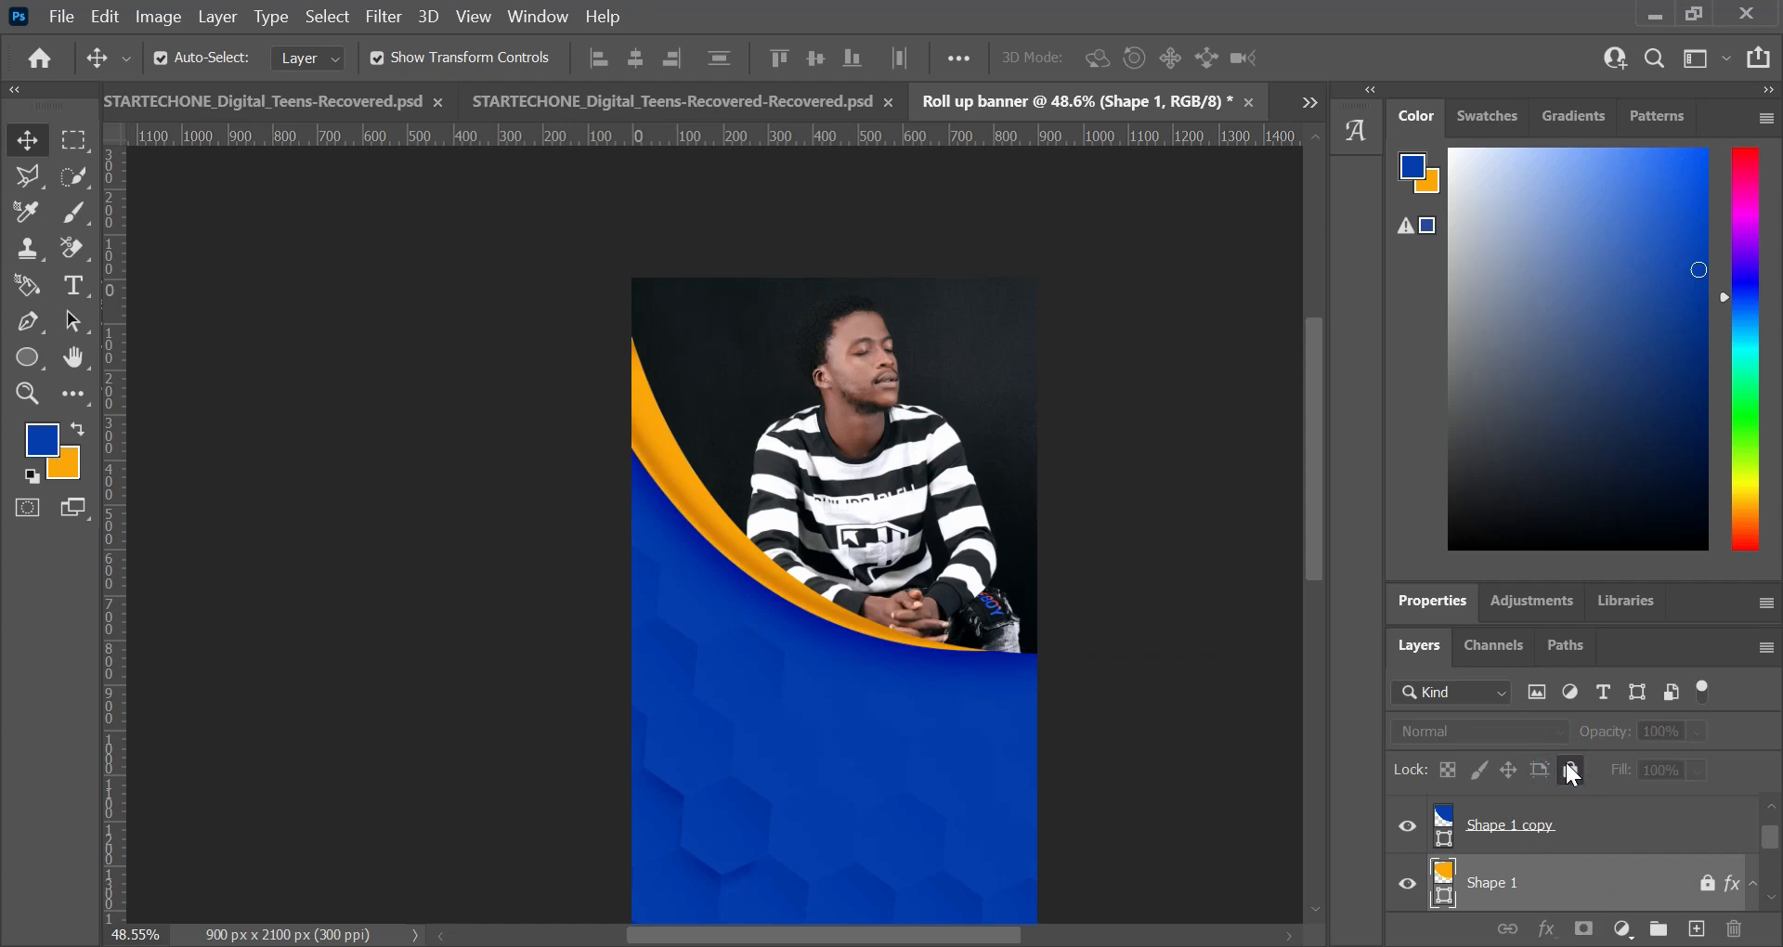
pyautogui.click(1578, 836)
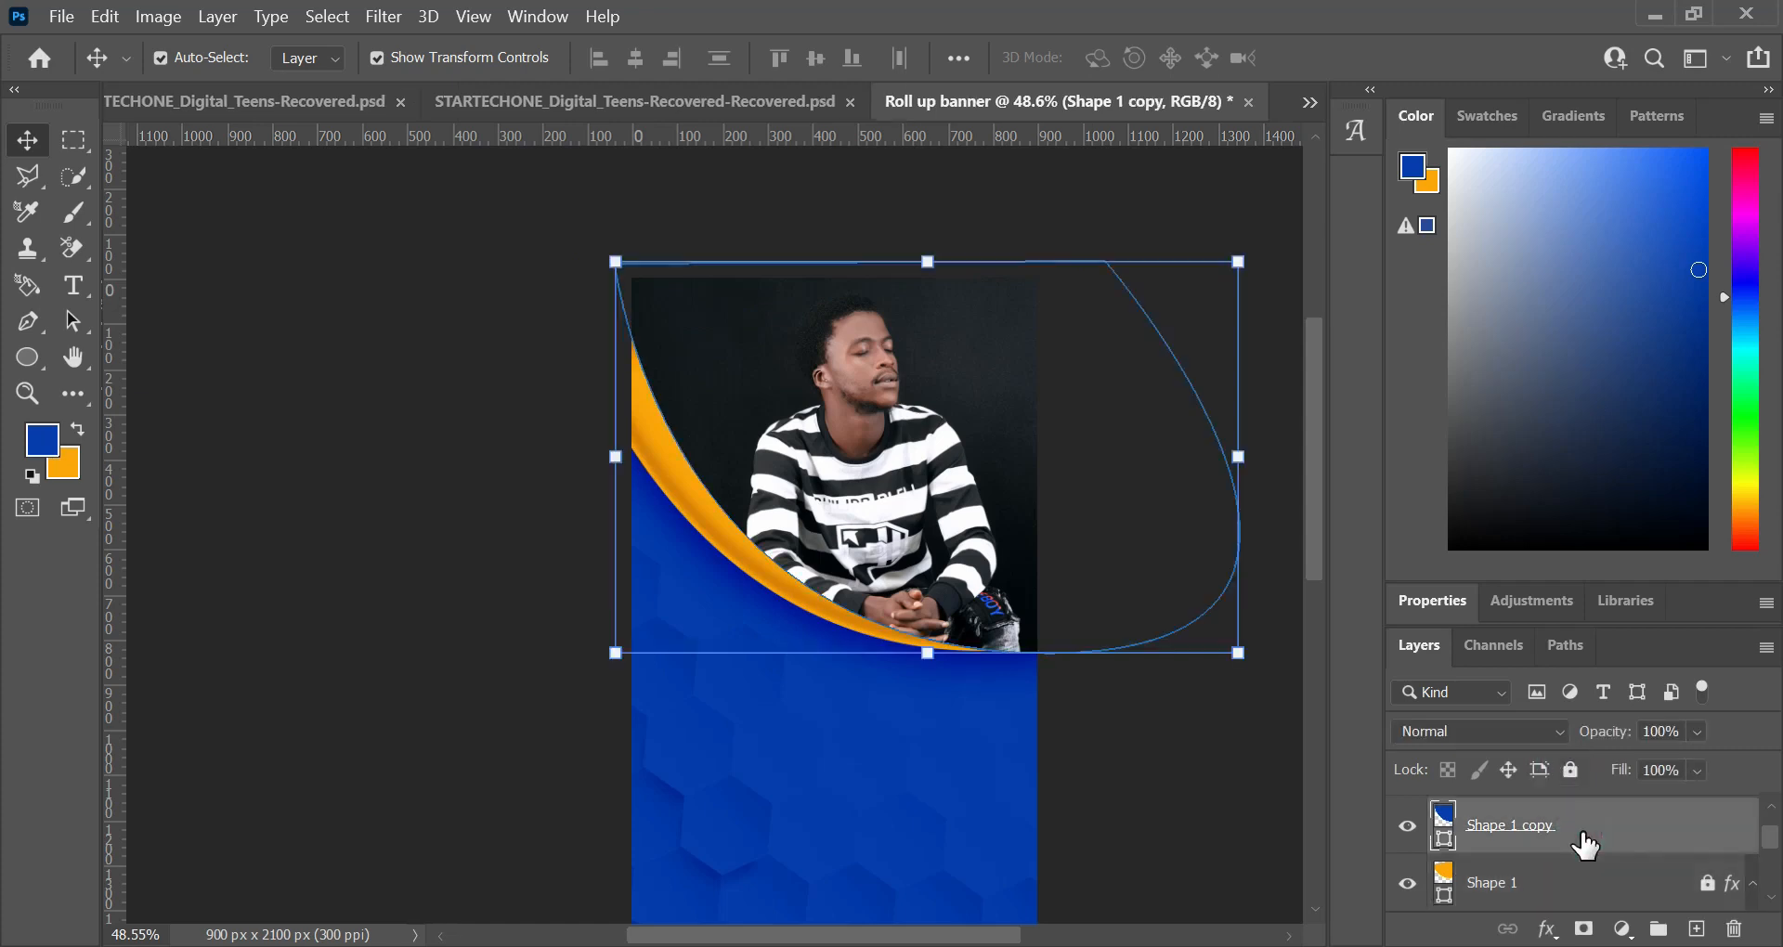
pyautogui.click(1577, 776)
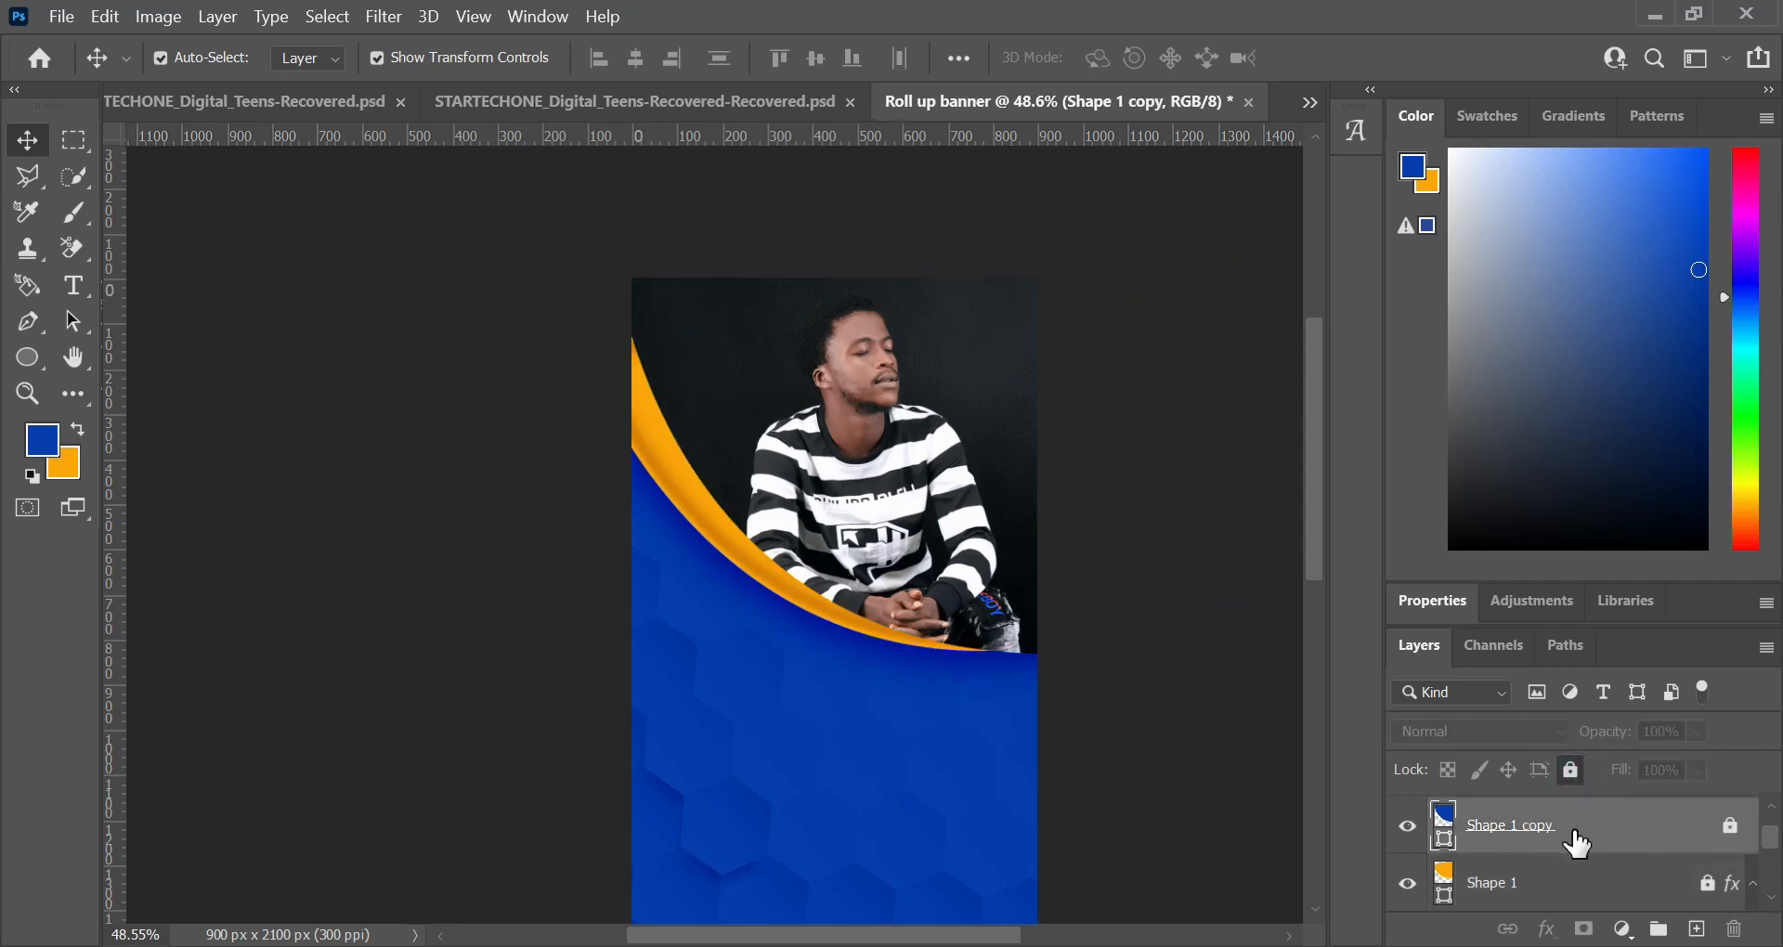
pyautogui.scroll(-1, 1575, 835)
pyautogui.click(1752, 825)
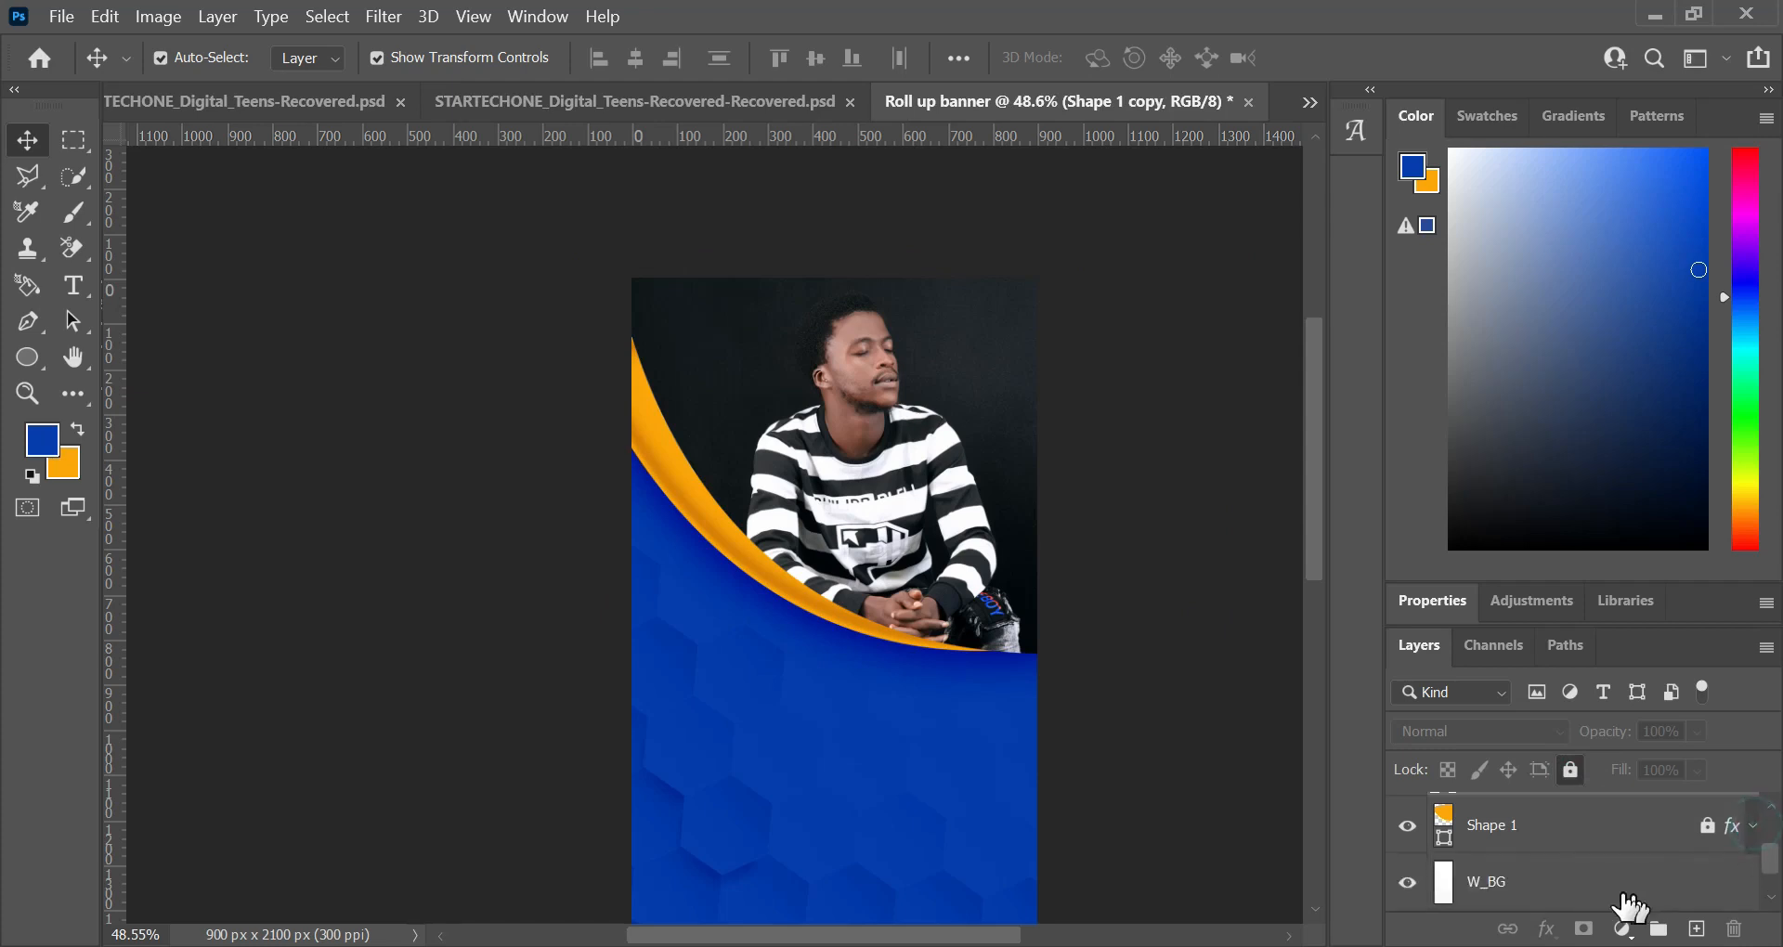
pyautogui.scroll(-1, 1572, 884)
pyautogui.click(1568, 821)
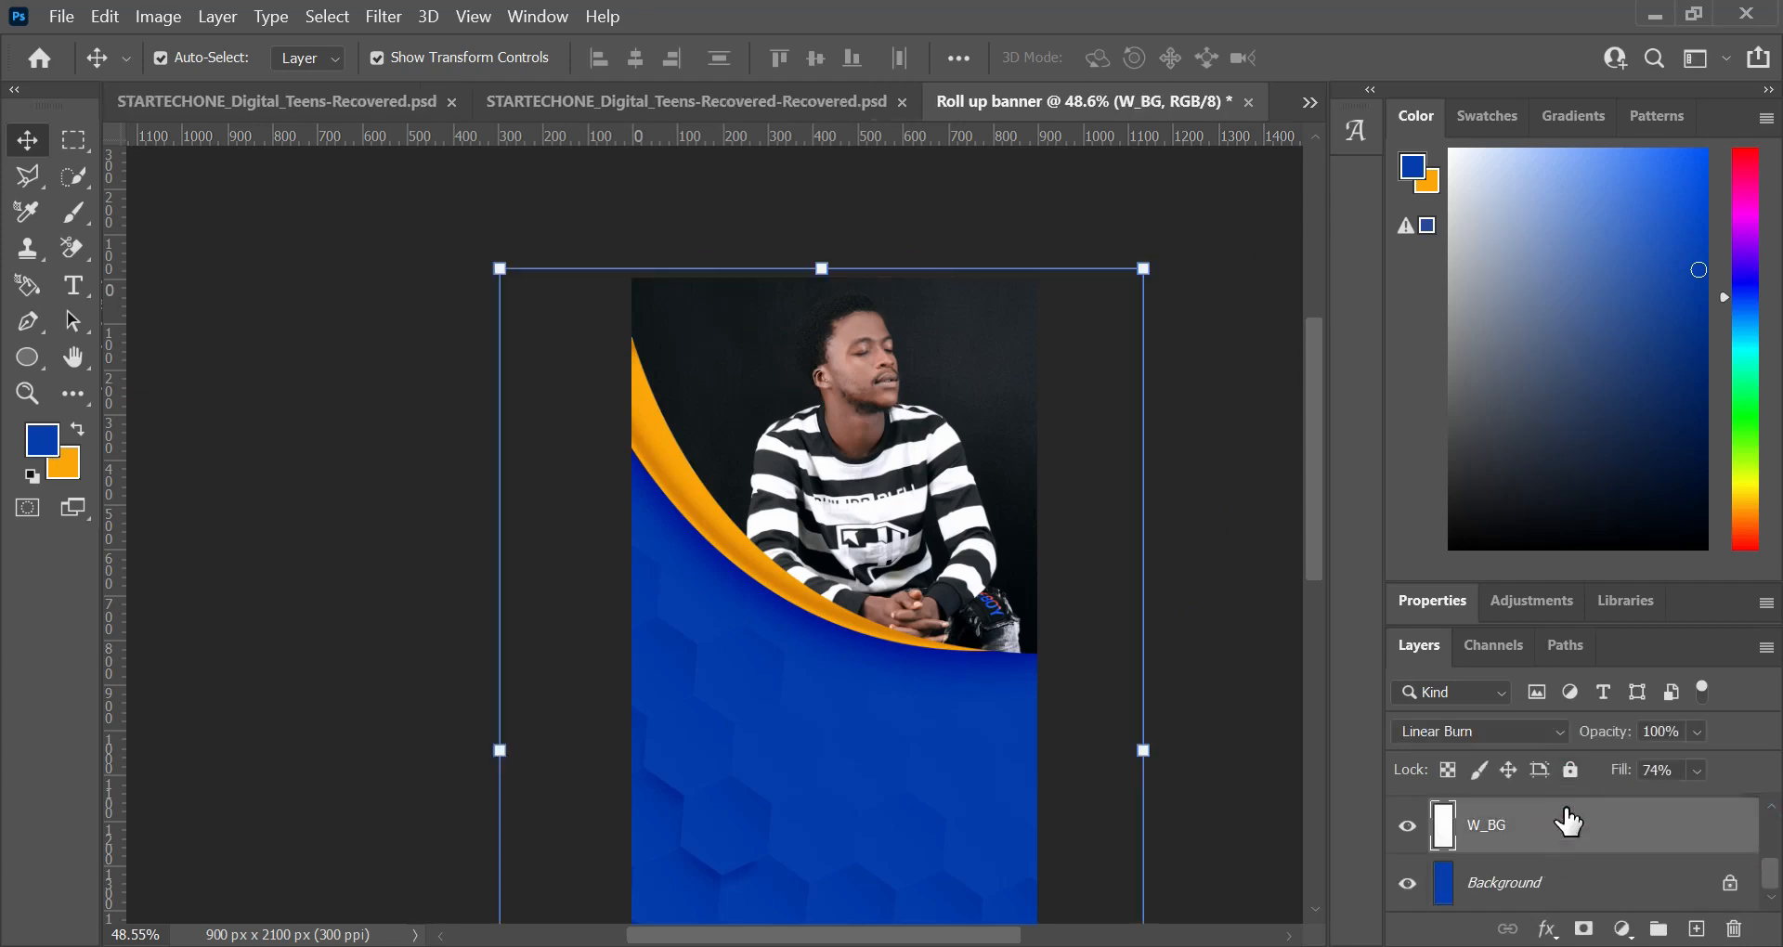
pyautogui.click(1570, 770)
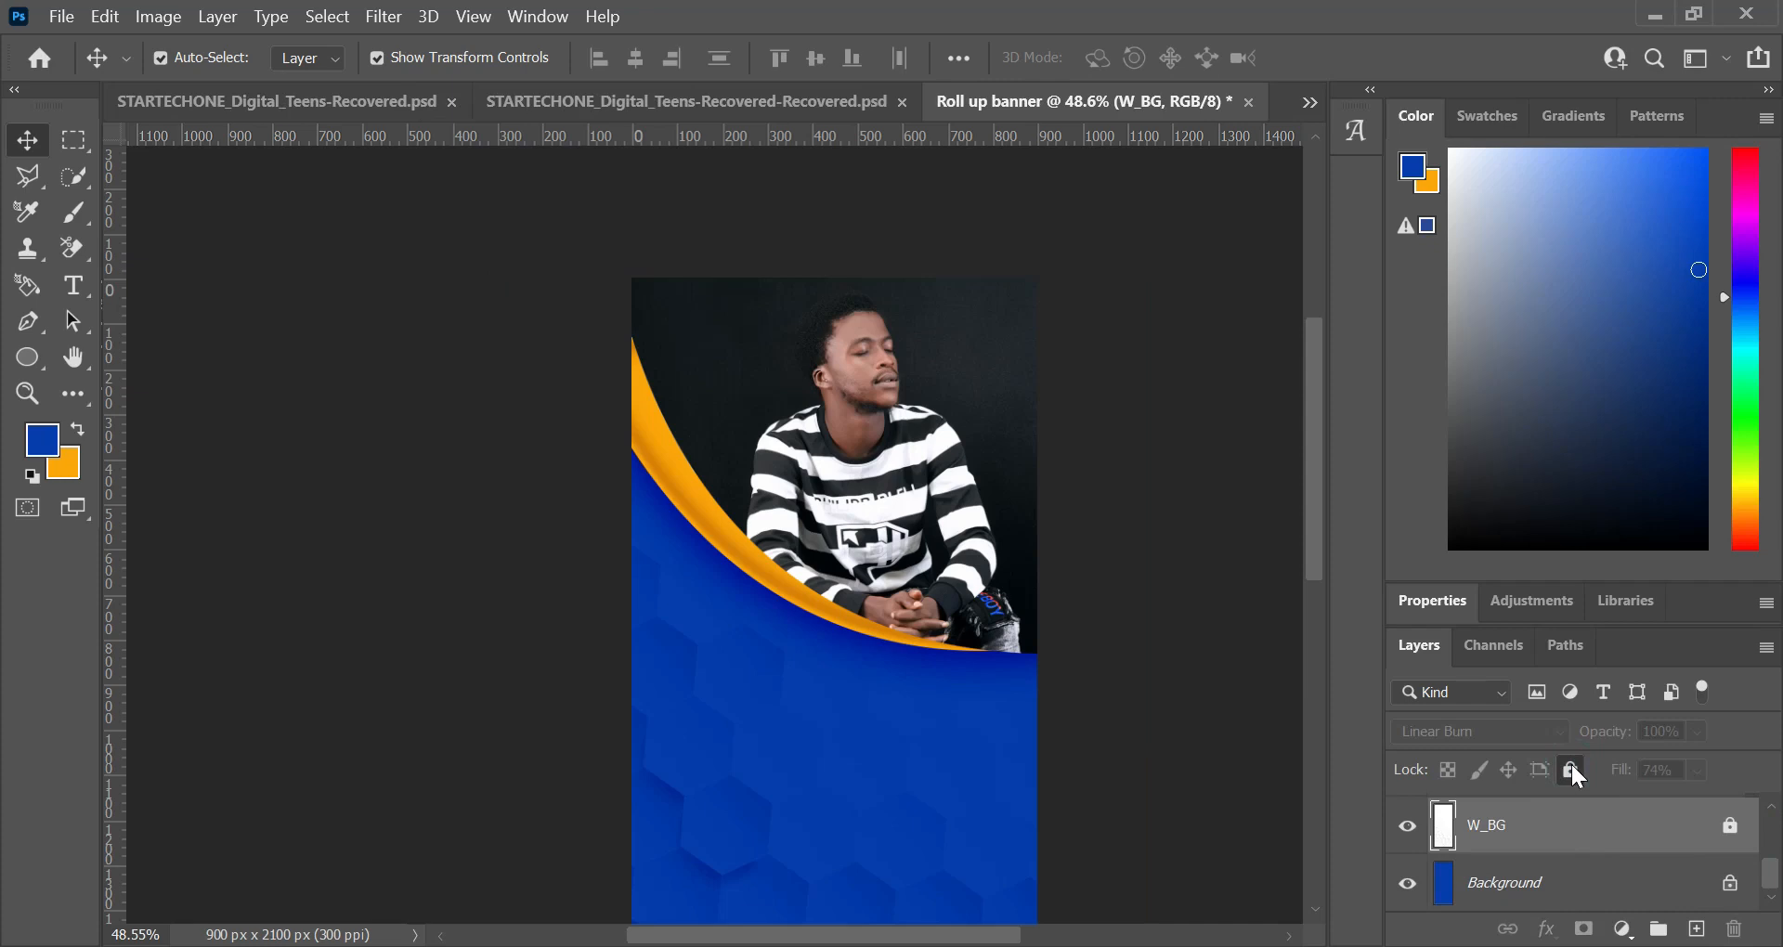
pyautogui.scroll(3, 1513, 878)
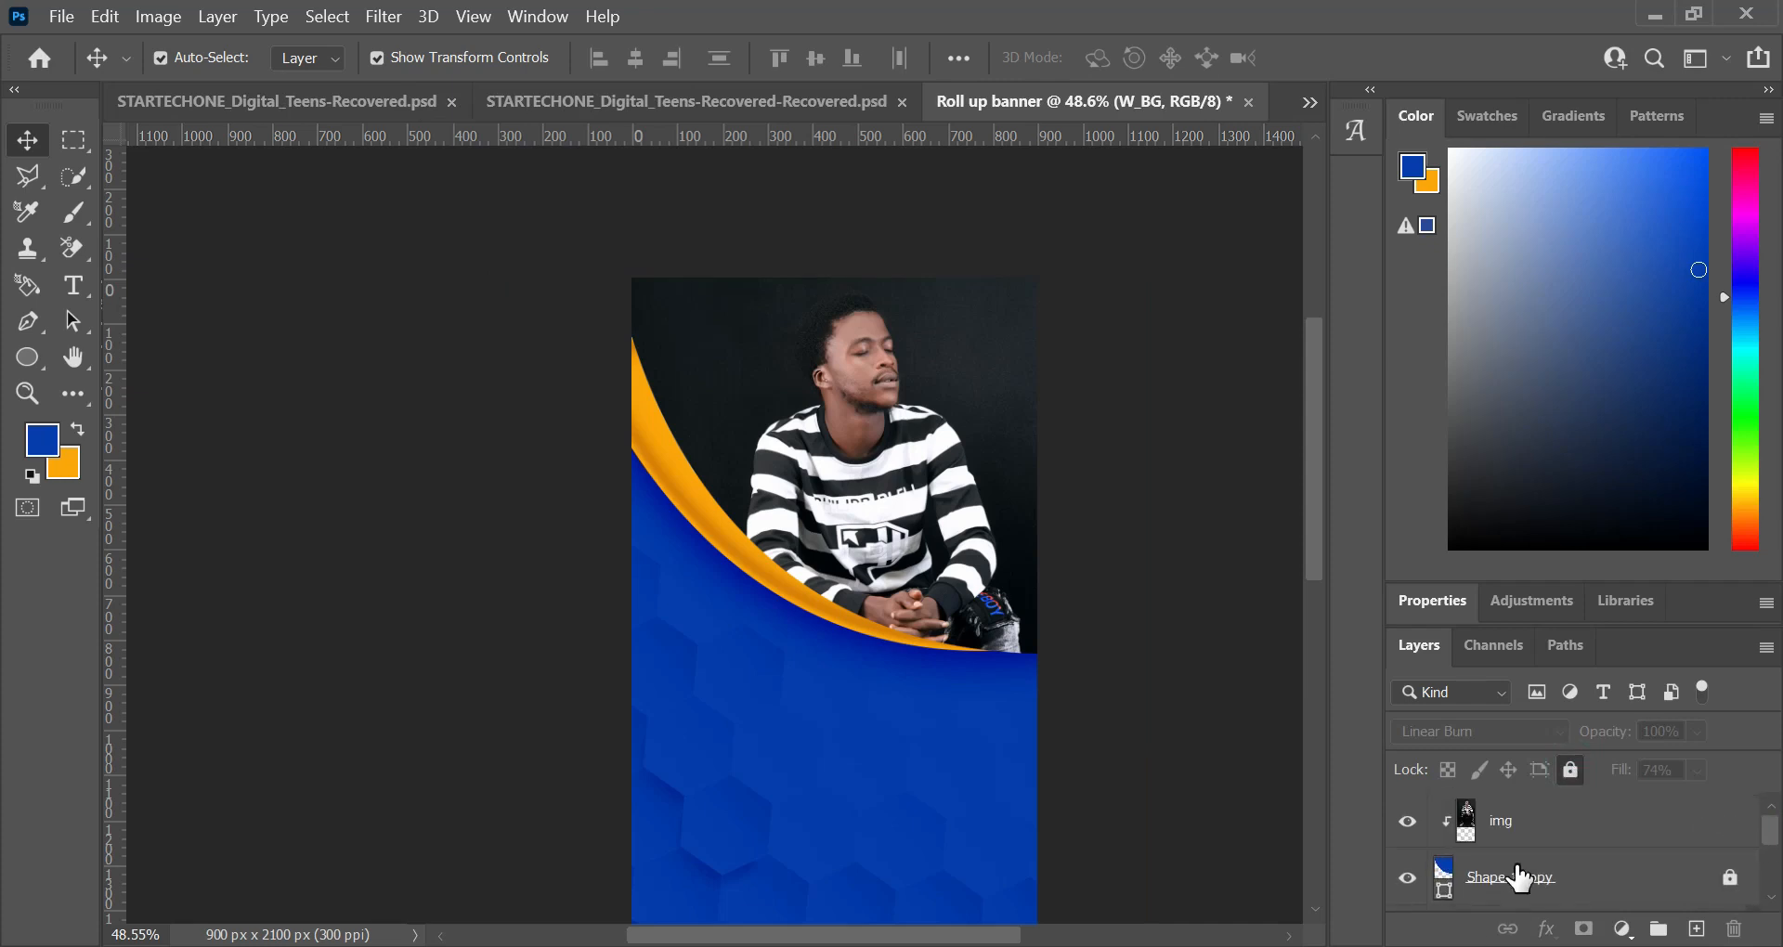
pyautogui.click(1534, 820)
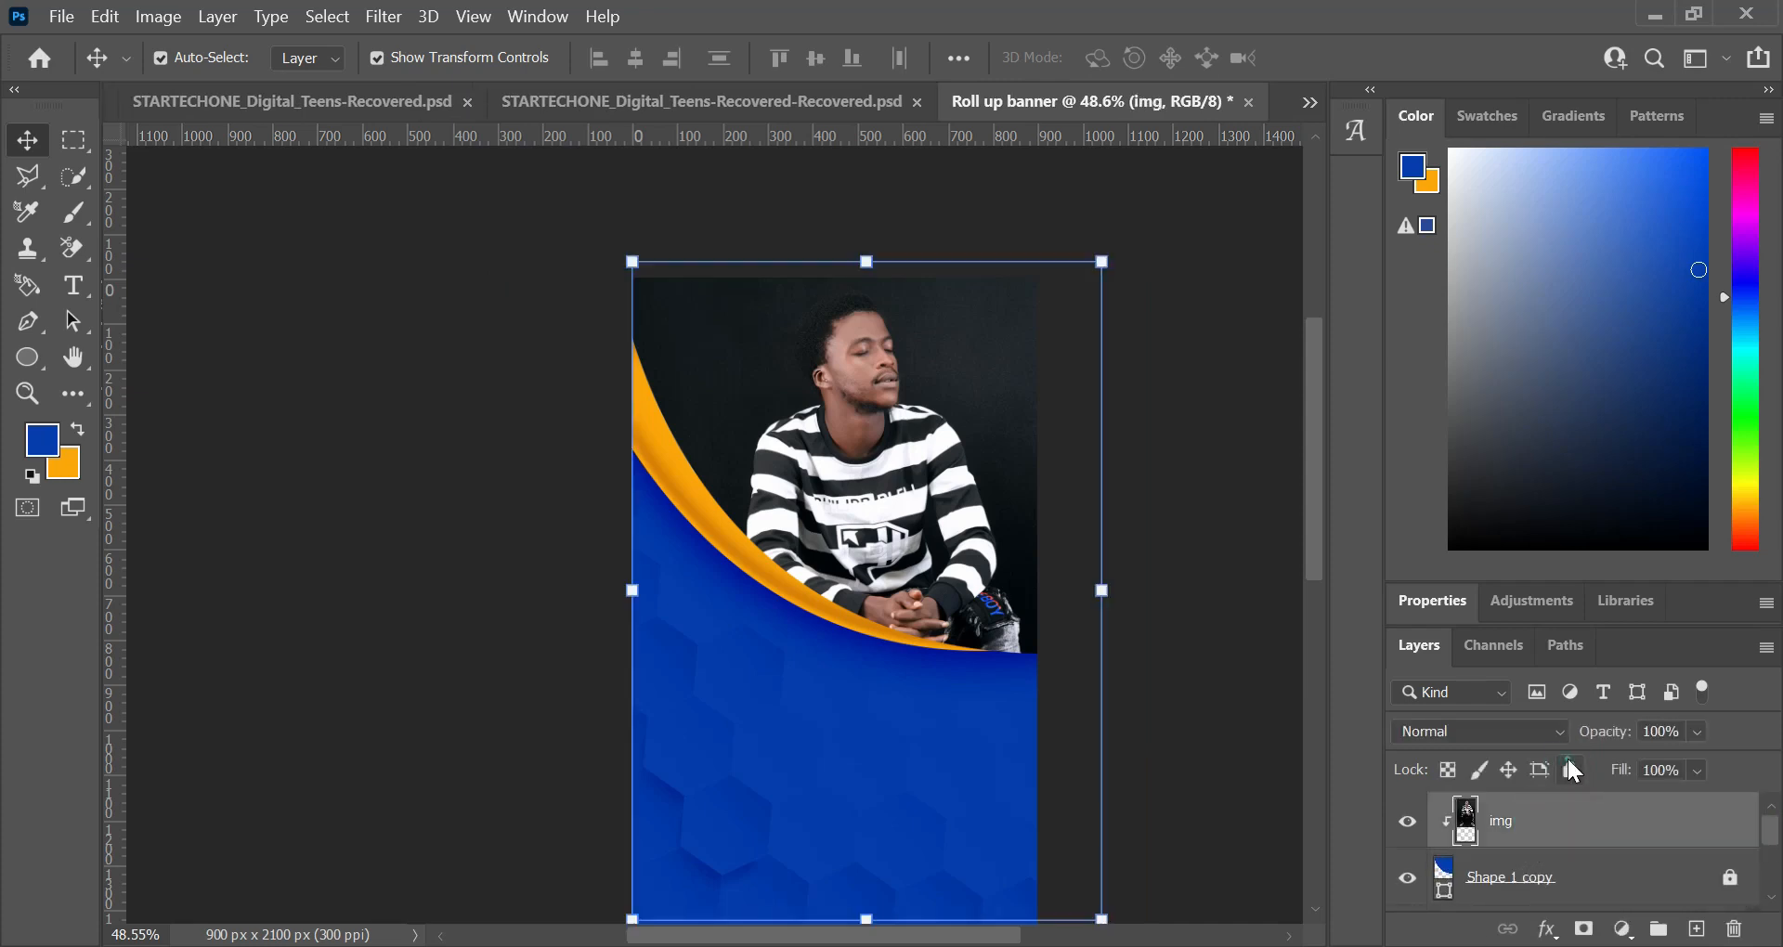
pyautogui.click(1570, 770)
# Step: Group all the layers from W_BG up to img, leaving out the Background layer
pyautogui.scroll(-2, 1559, 815)
pyautogui.scroll(1, 1557, 816)
pyautogui.scroll(1, 1553, 814)
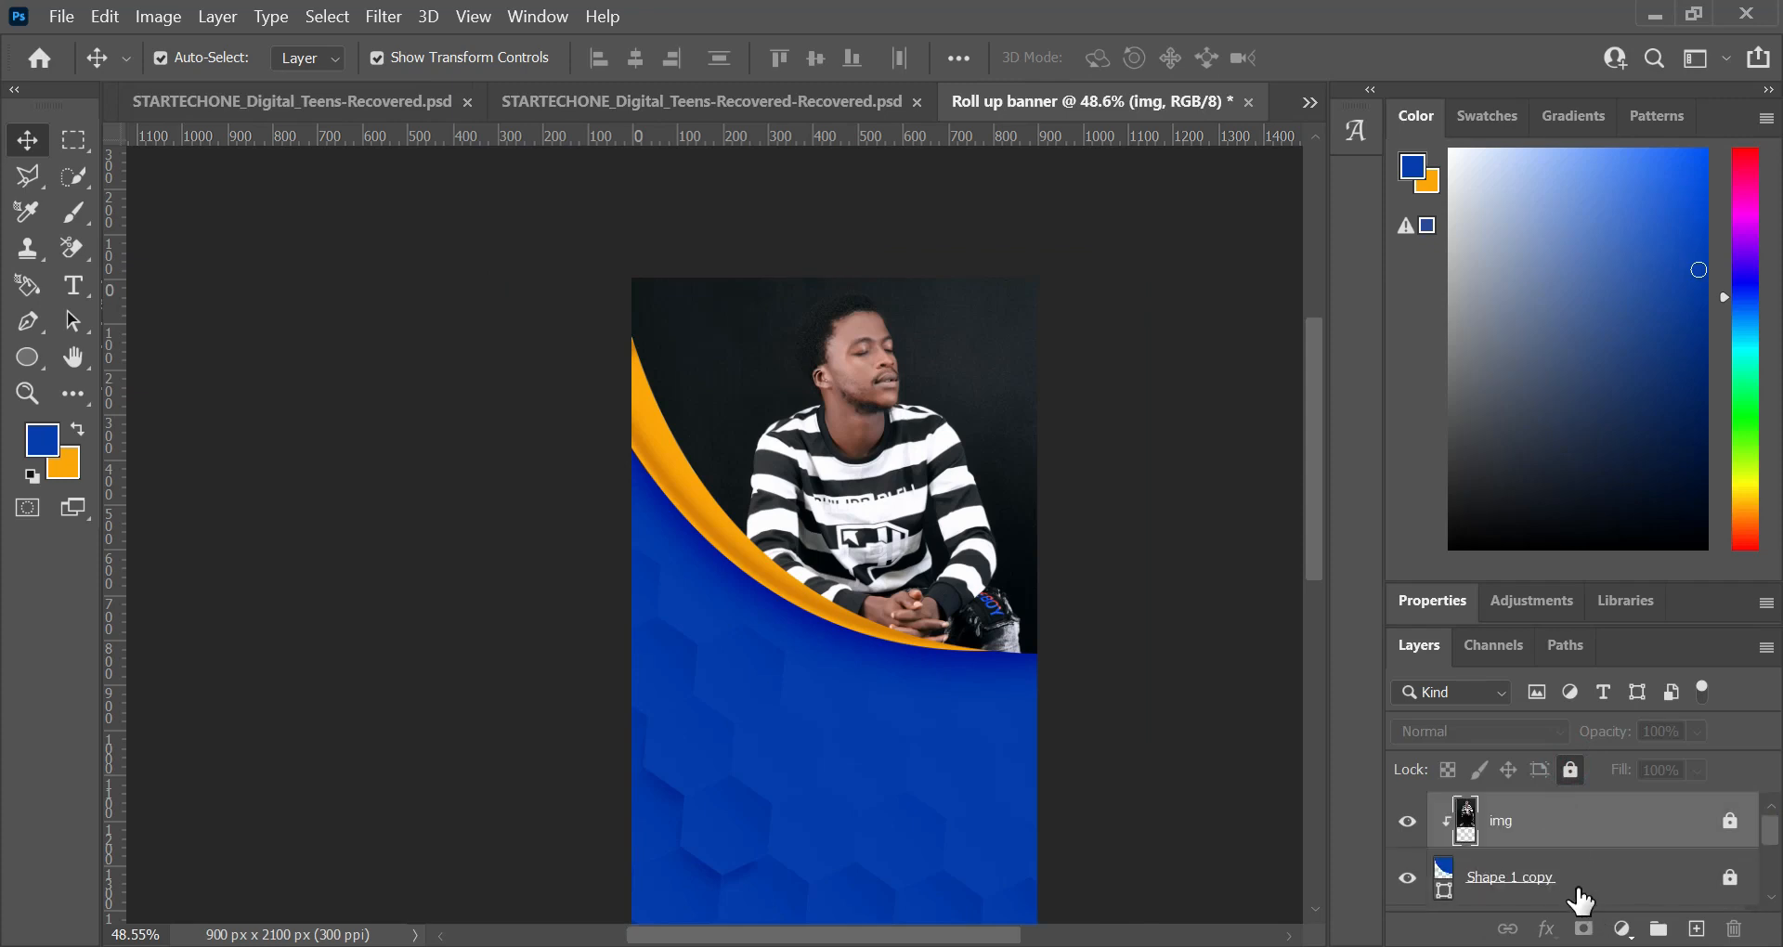
pyautogui.scroll(-2, 1578, 895)
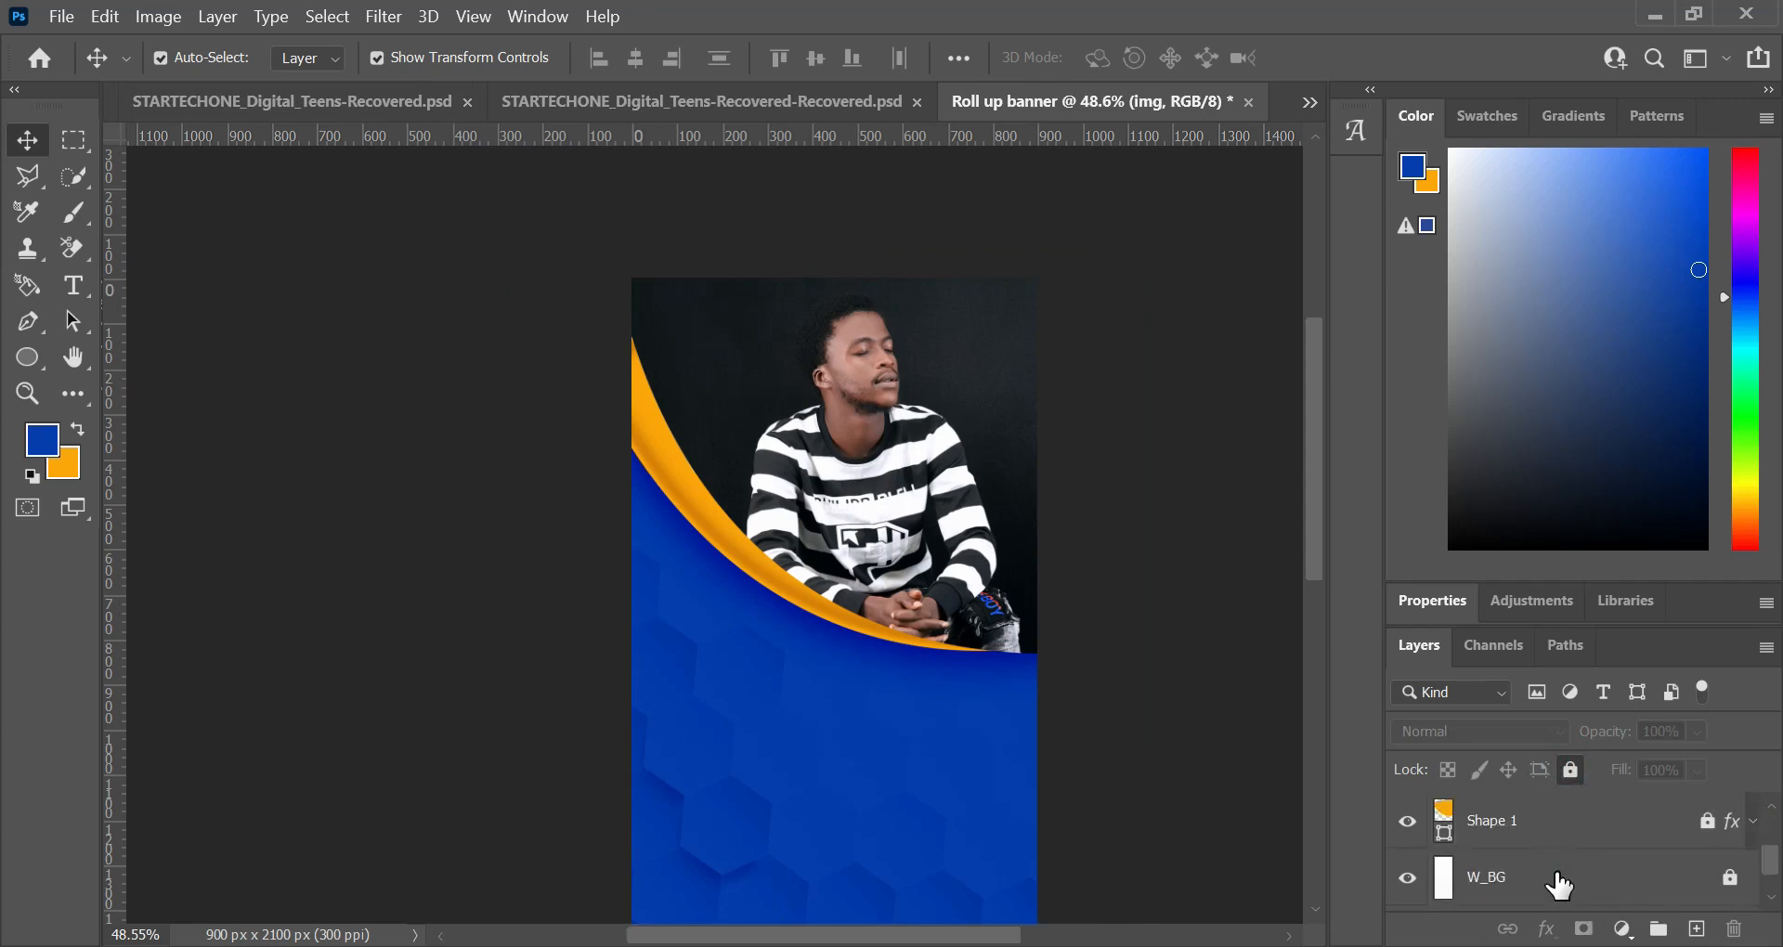
pyautogui.click(1557, 872)
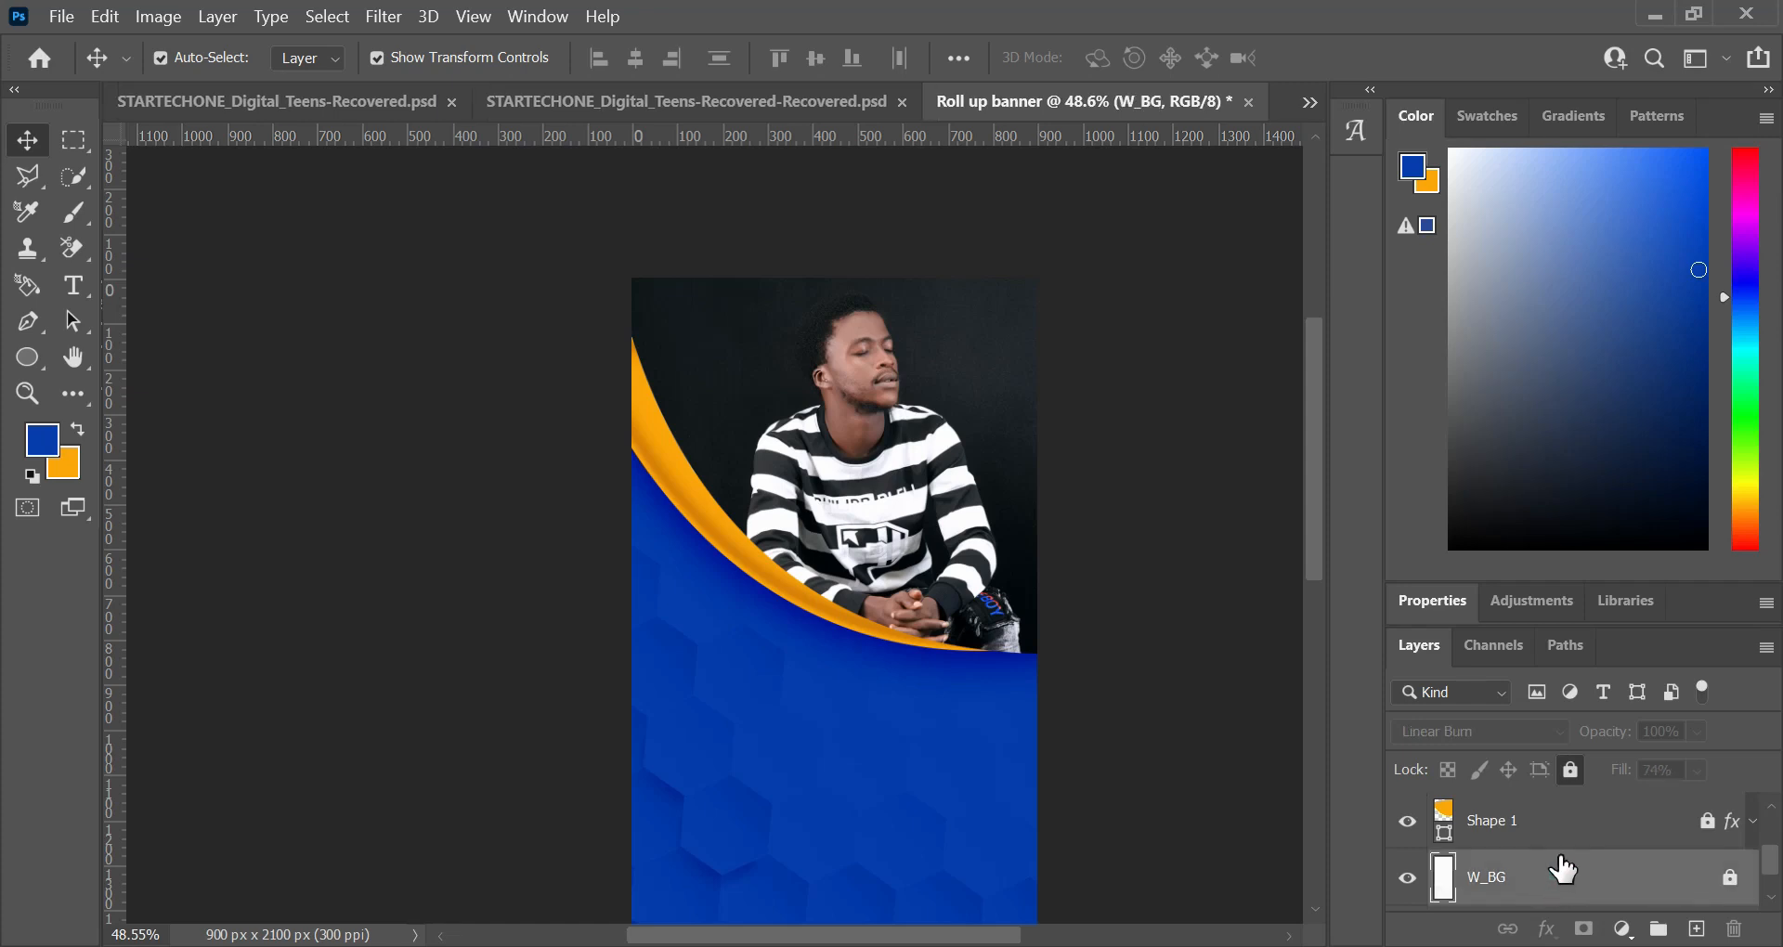
pyautogui.scroll(2, 1563, 872)
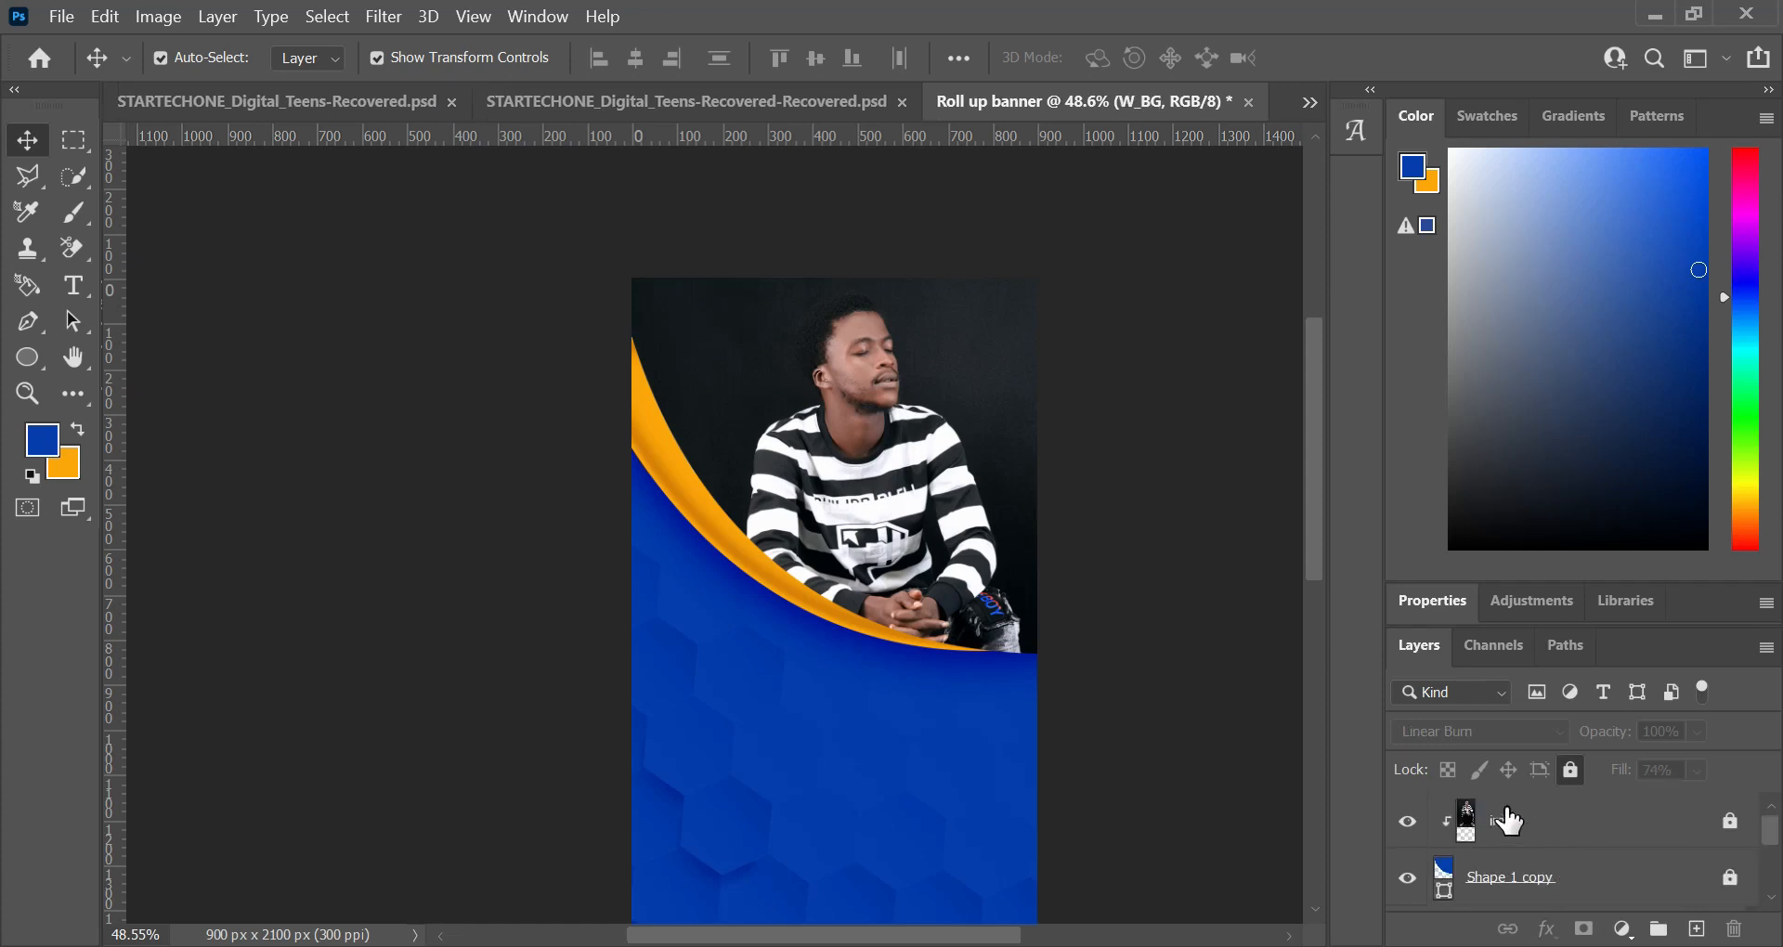
pyautogui.keyDown('shift'); pyautogui.click(1531, 823); pyautogui.keyUp('shift')
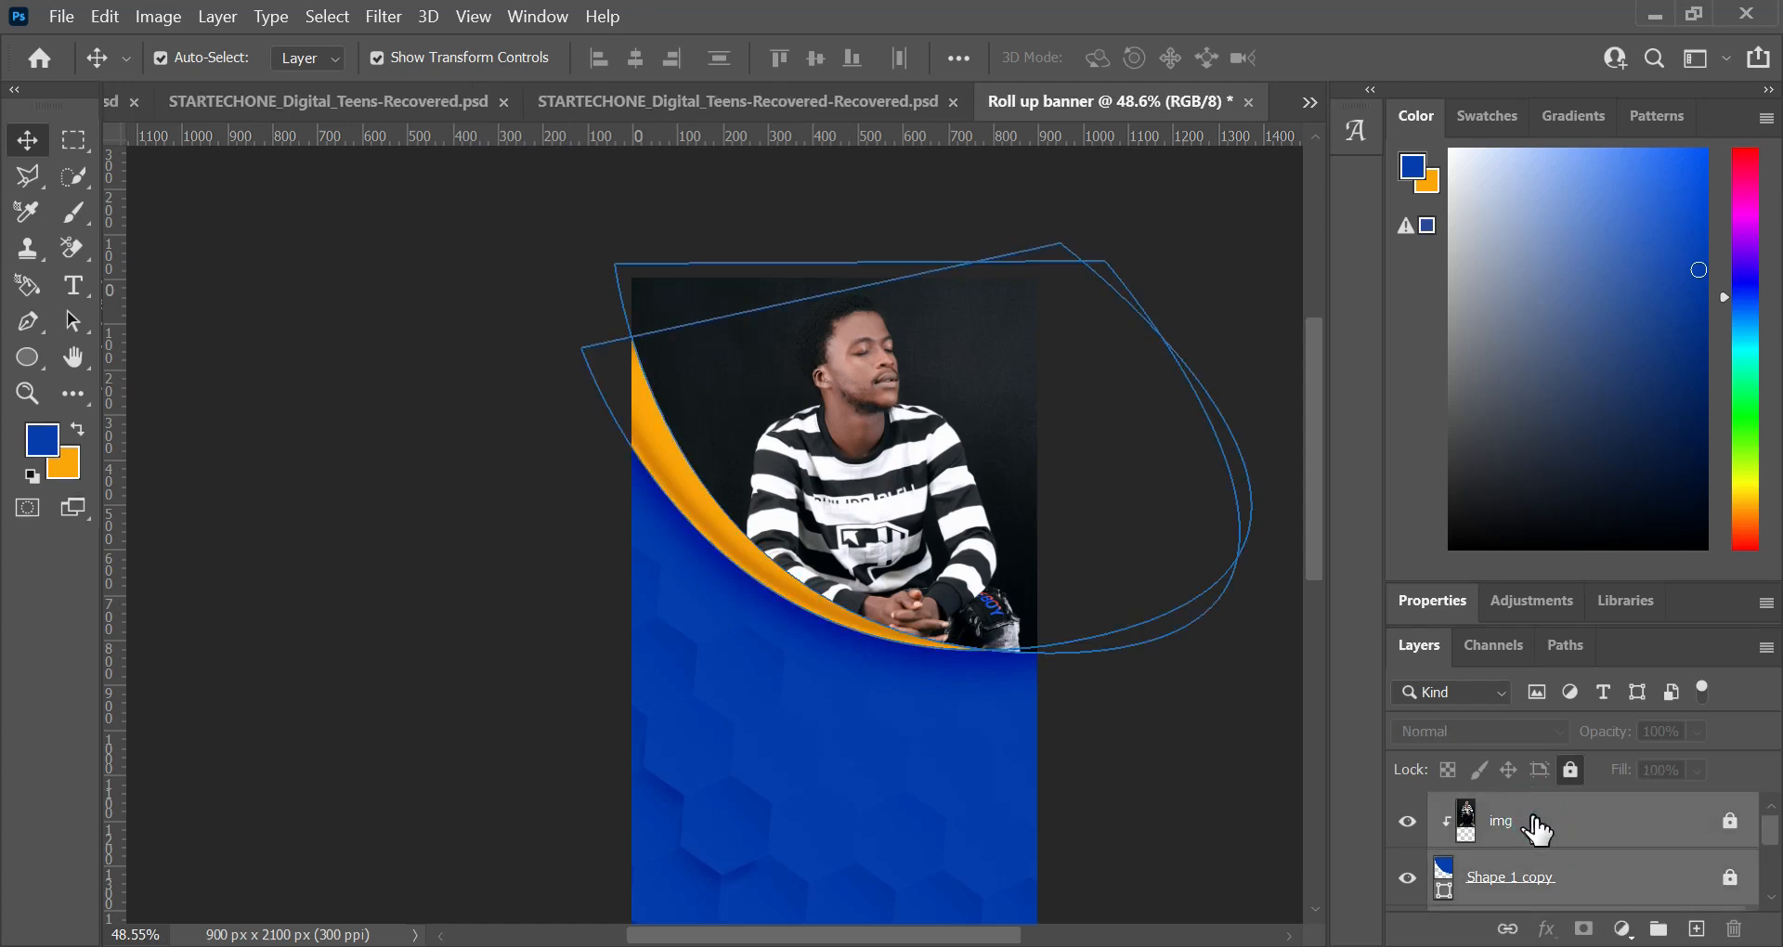
pyautogui.scroll(-2, 1541, 828)
pyautogui.click(1551, 830)
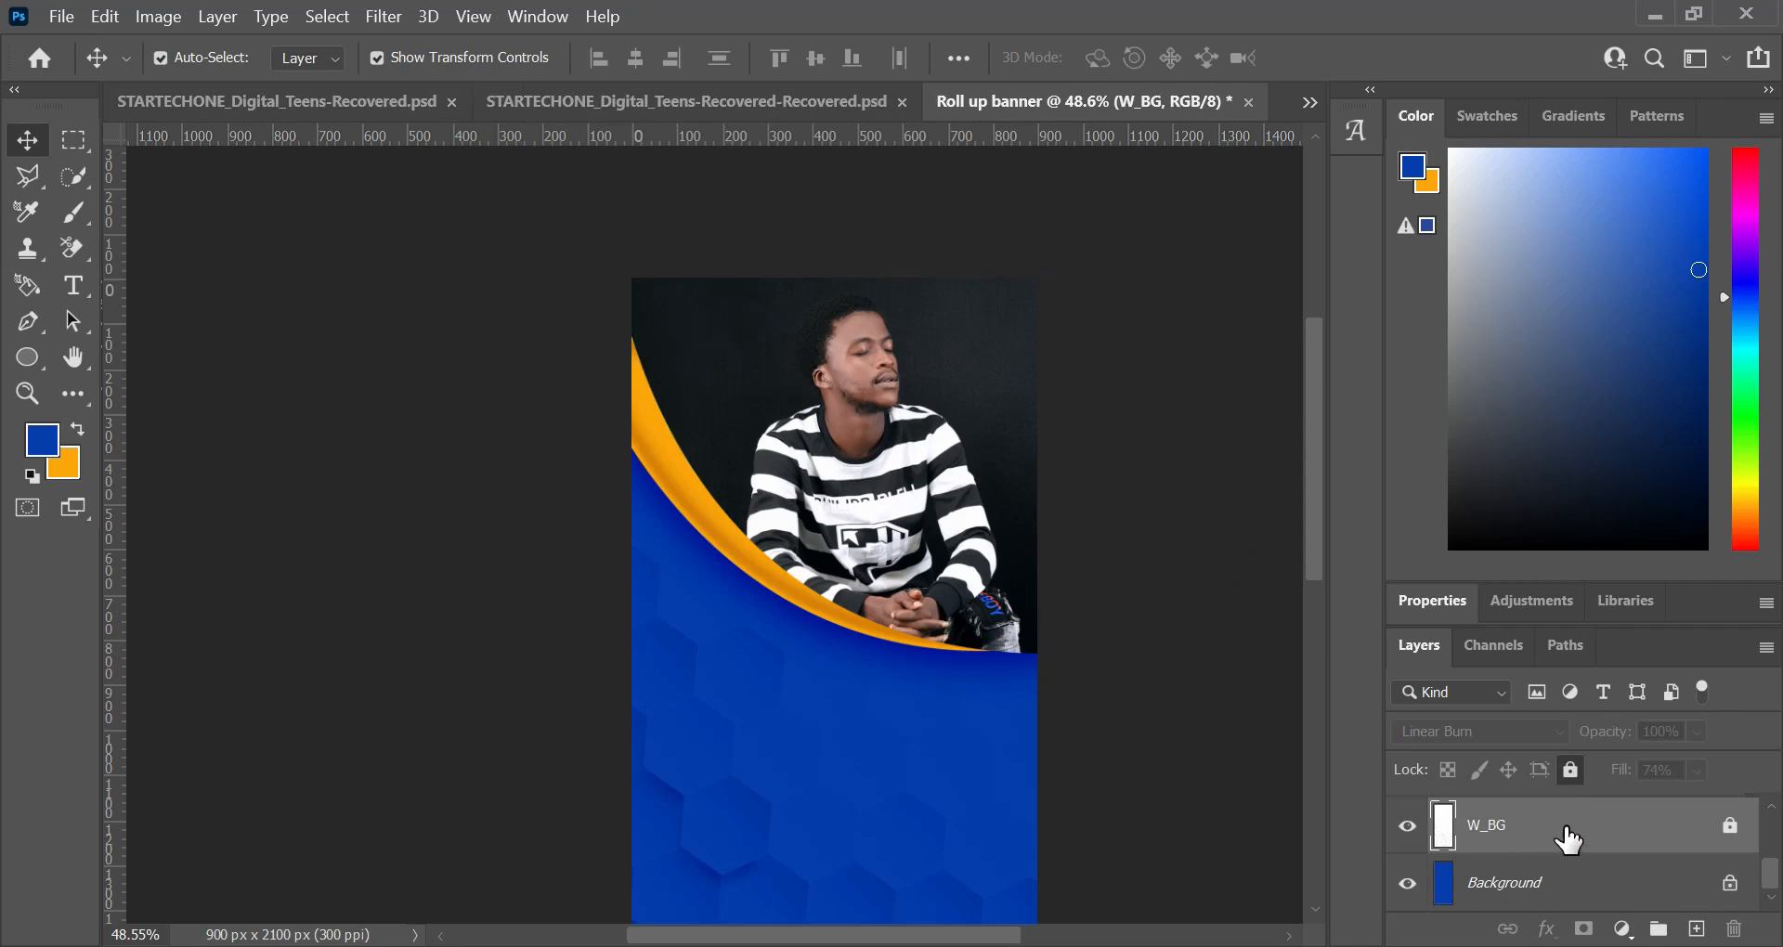
pyautogui.scroll(2, 1567, 839)
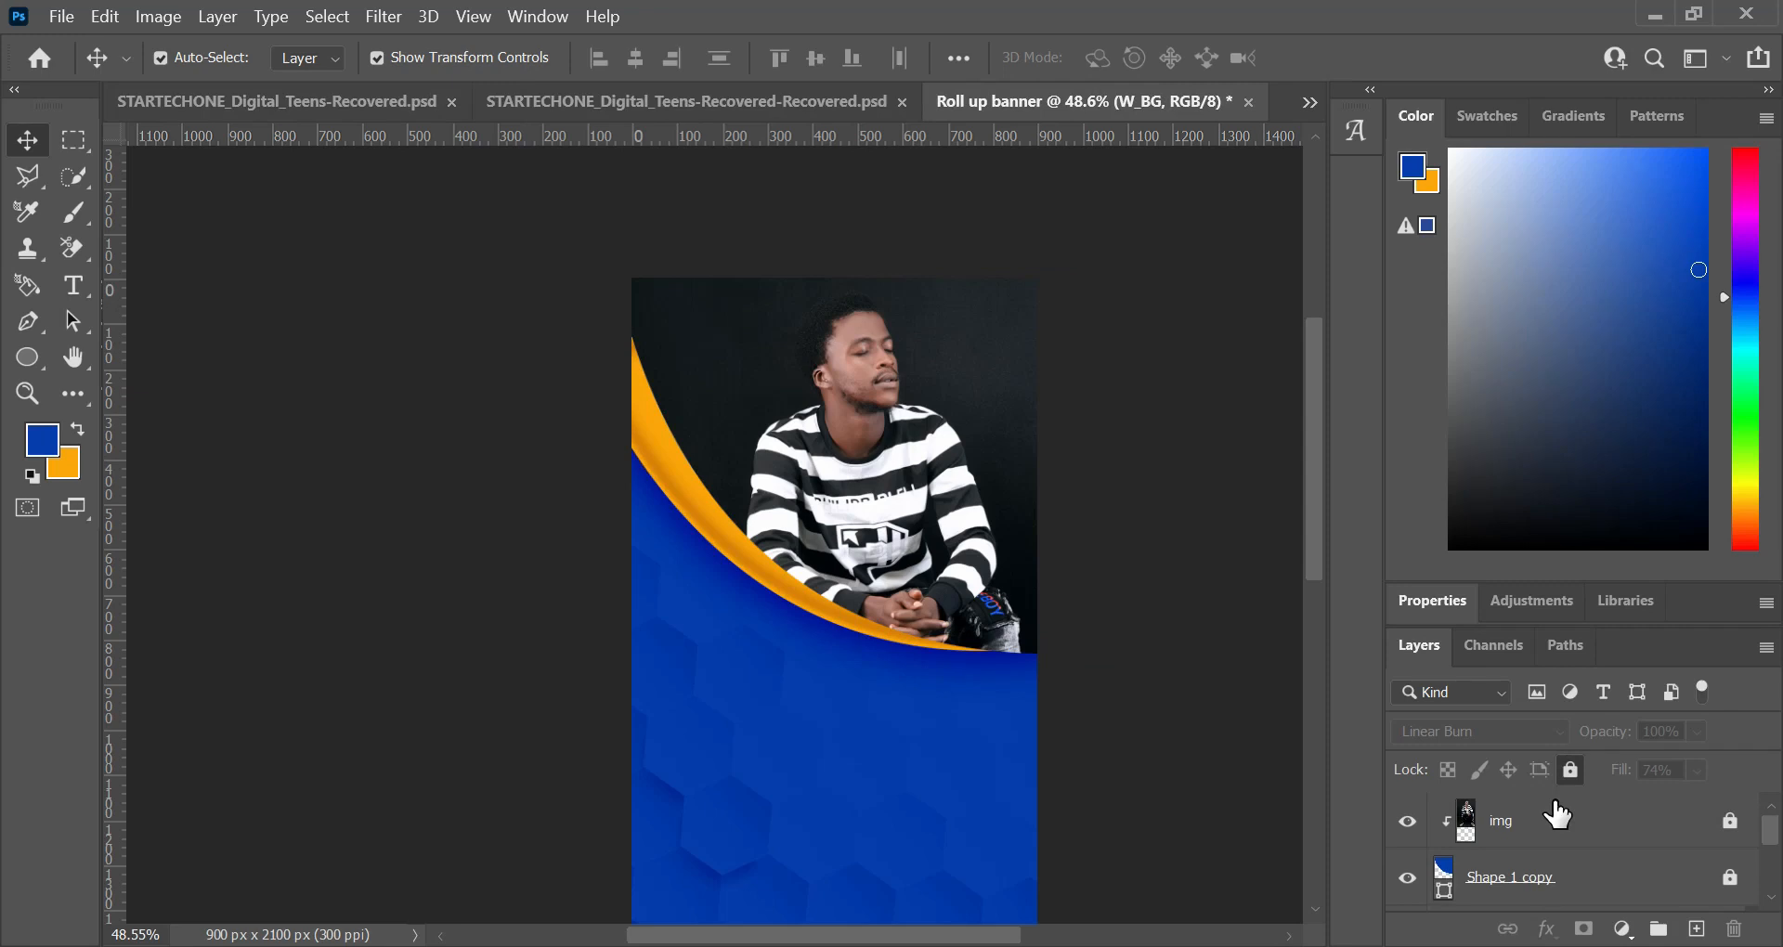
pyautogui.click(1558, 817)
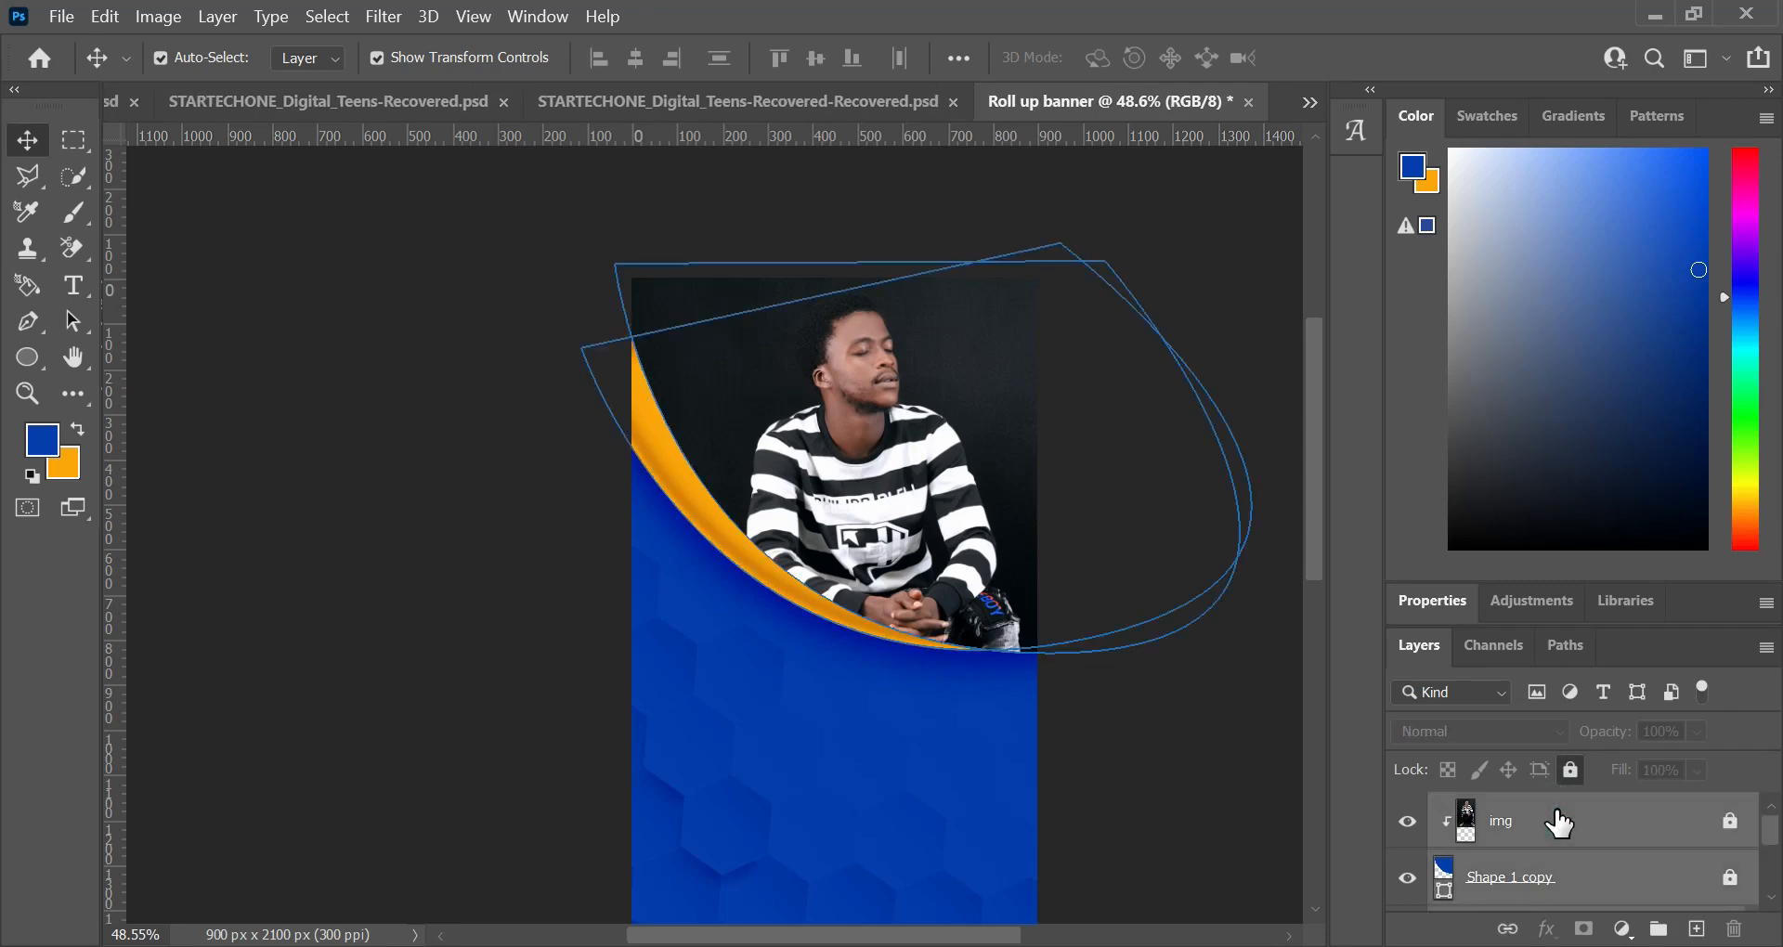
pyautogui.hotkey('ctrl', 'g')
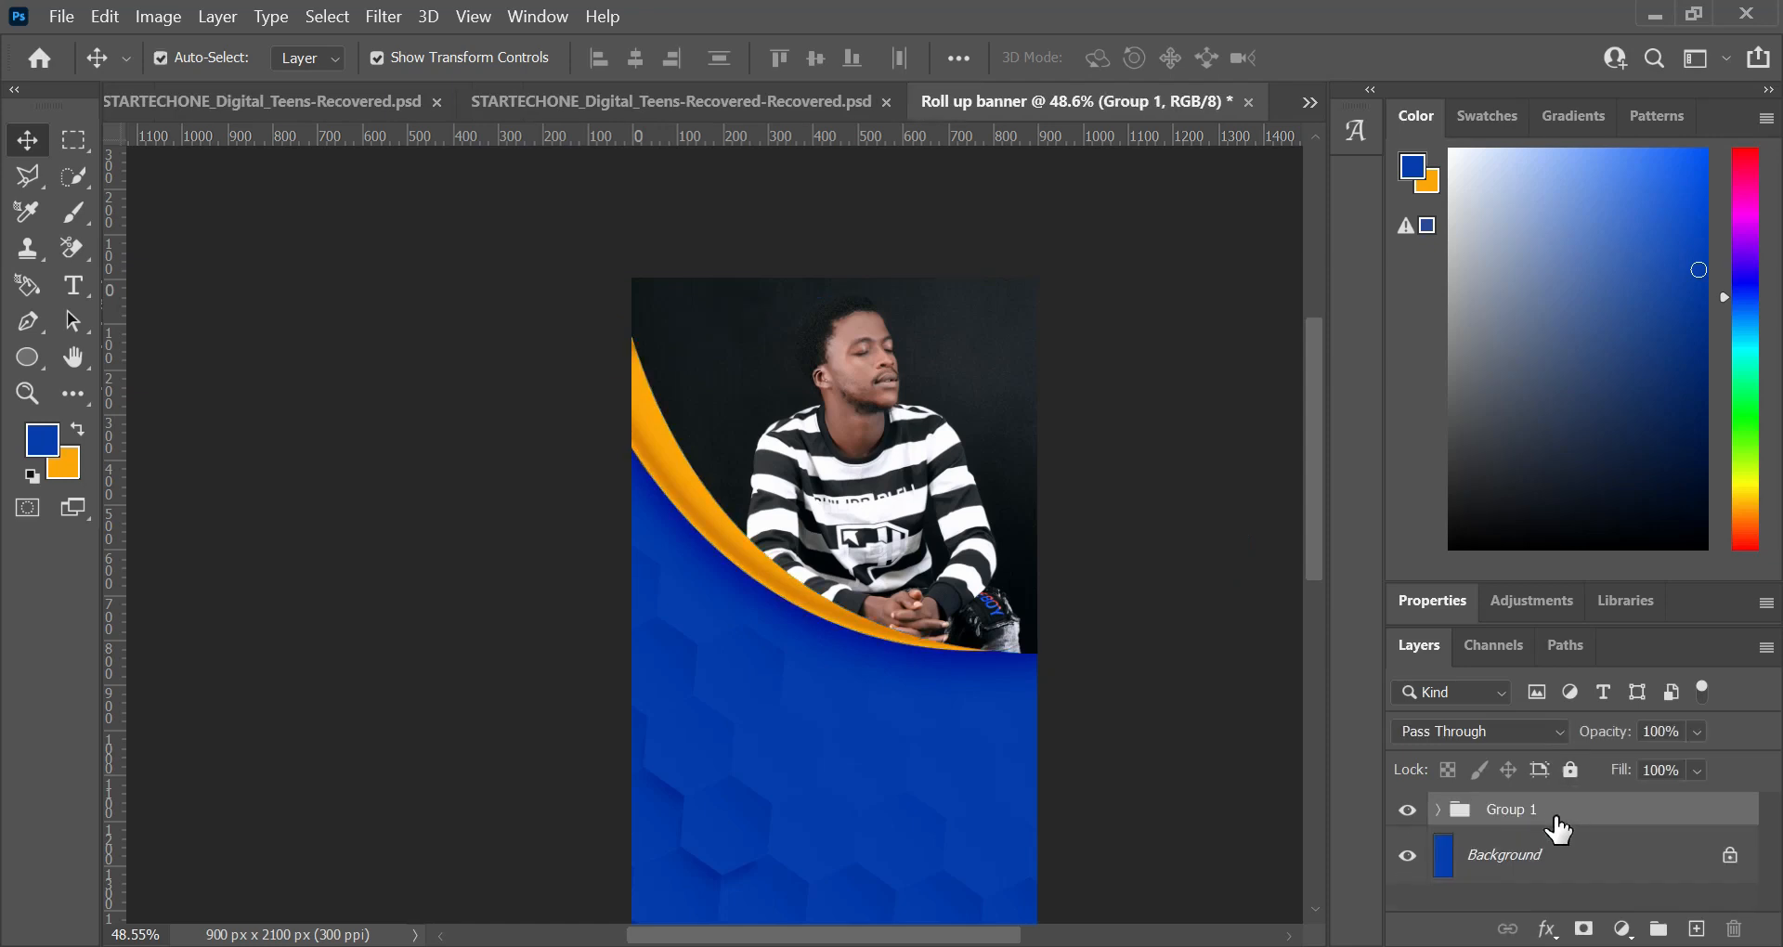
# Step: Rename the layer group as Main
pyautogui.doubleClick(1499, 813)
pyautogui.write('Main')
pyautogui.press('Return')
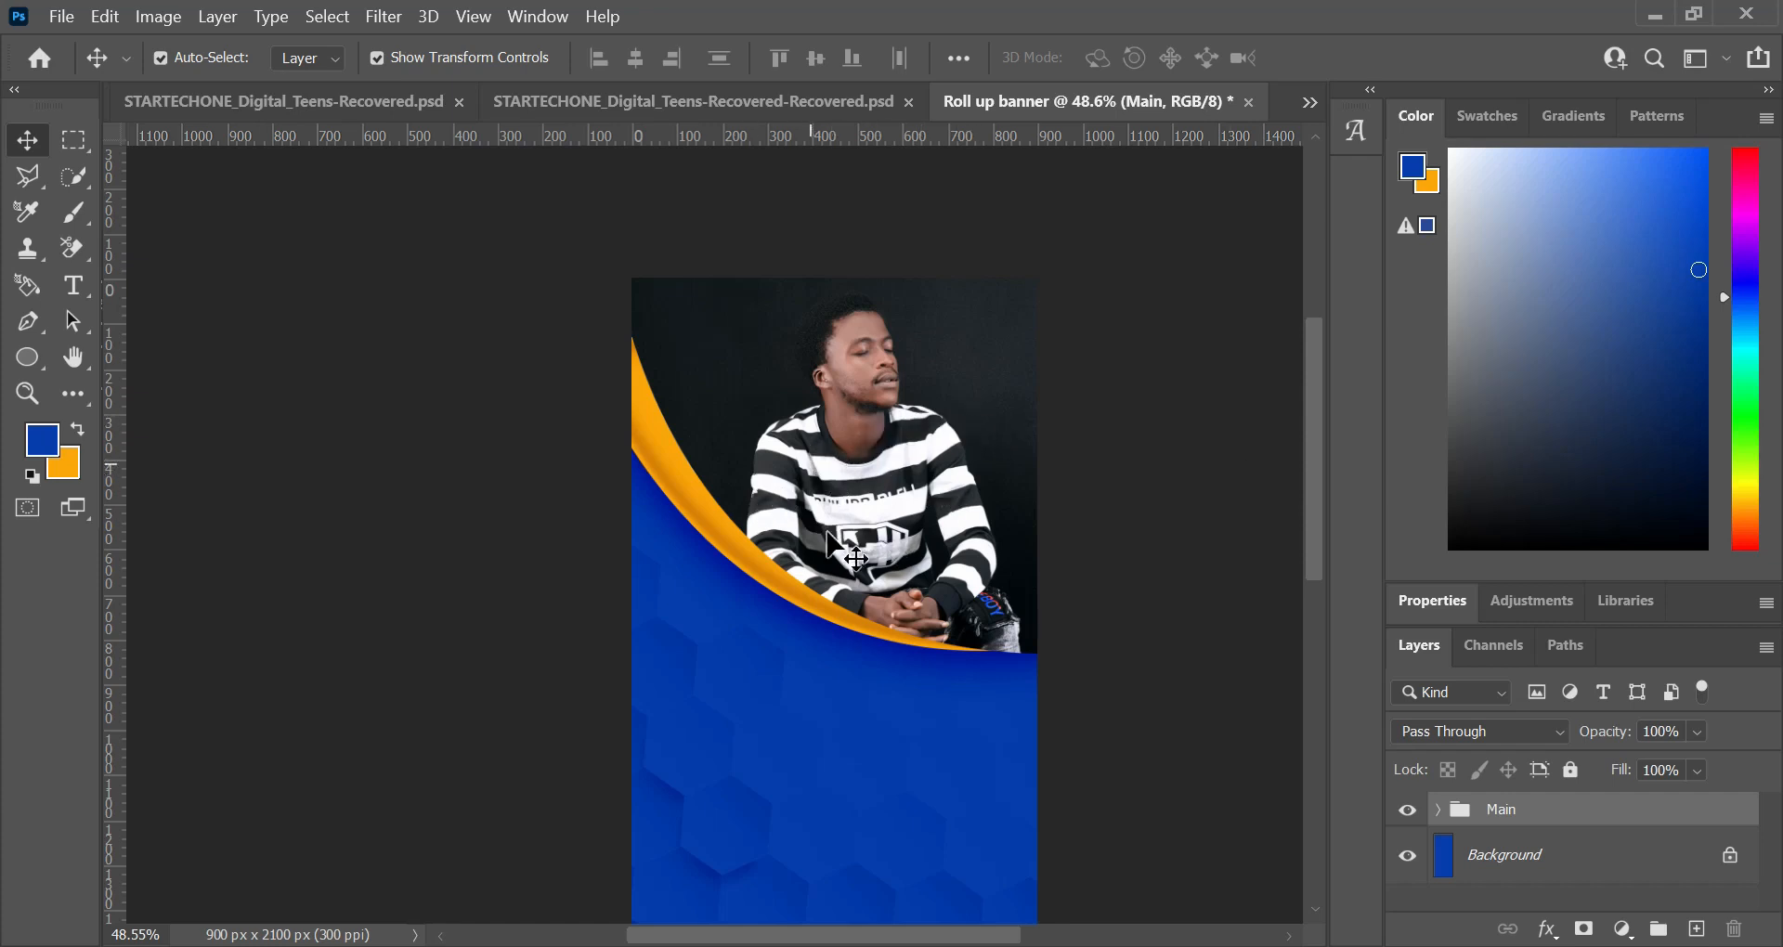
pyautogui.scroll(-1, 824, 587)
pyautogui.scroll(-4, 826, 587)
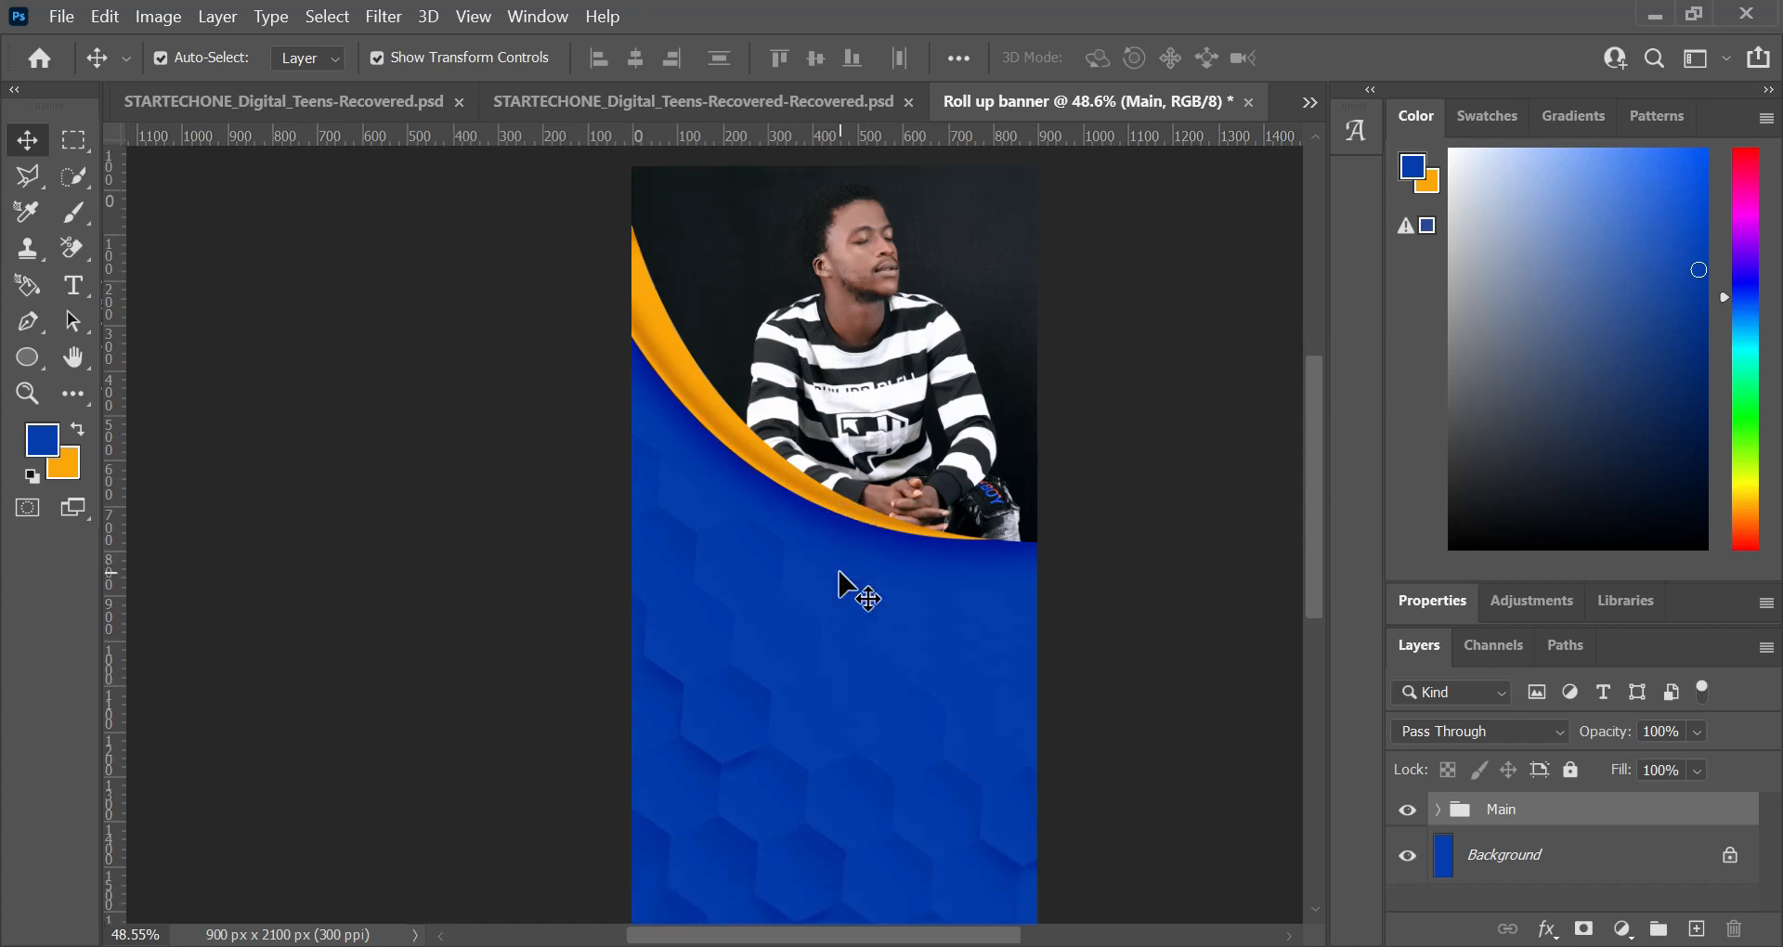
pyautogui.scroll(-7, 835, 580)
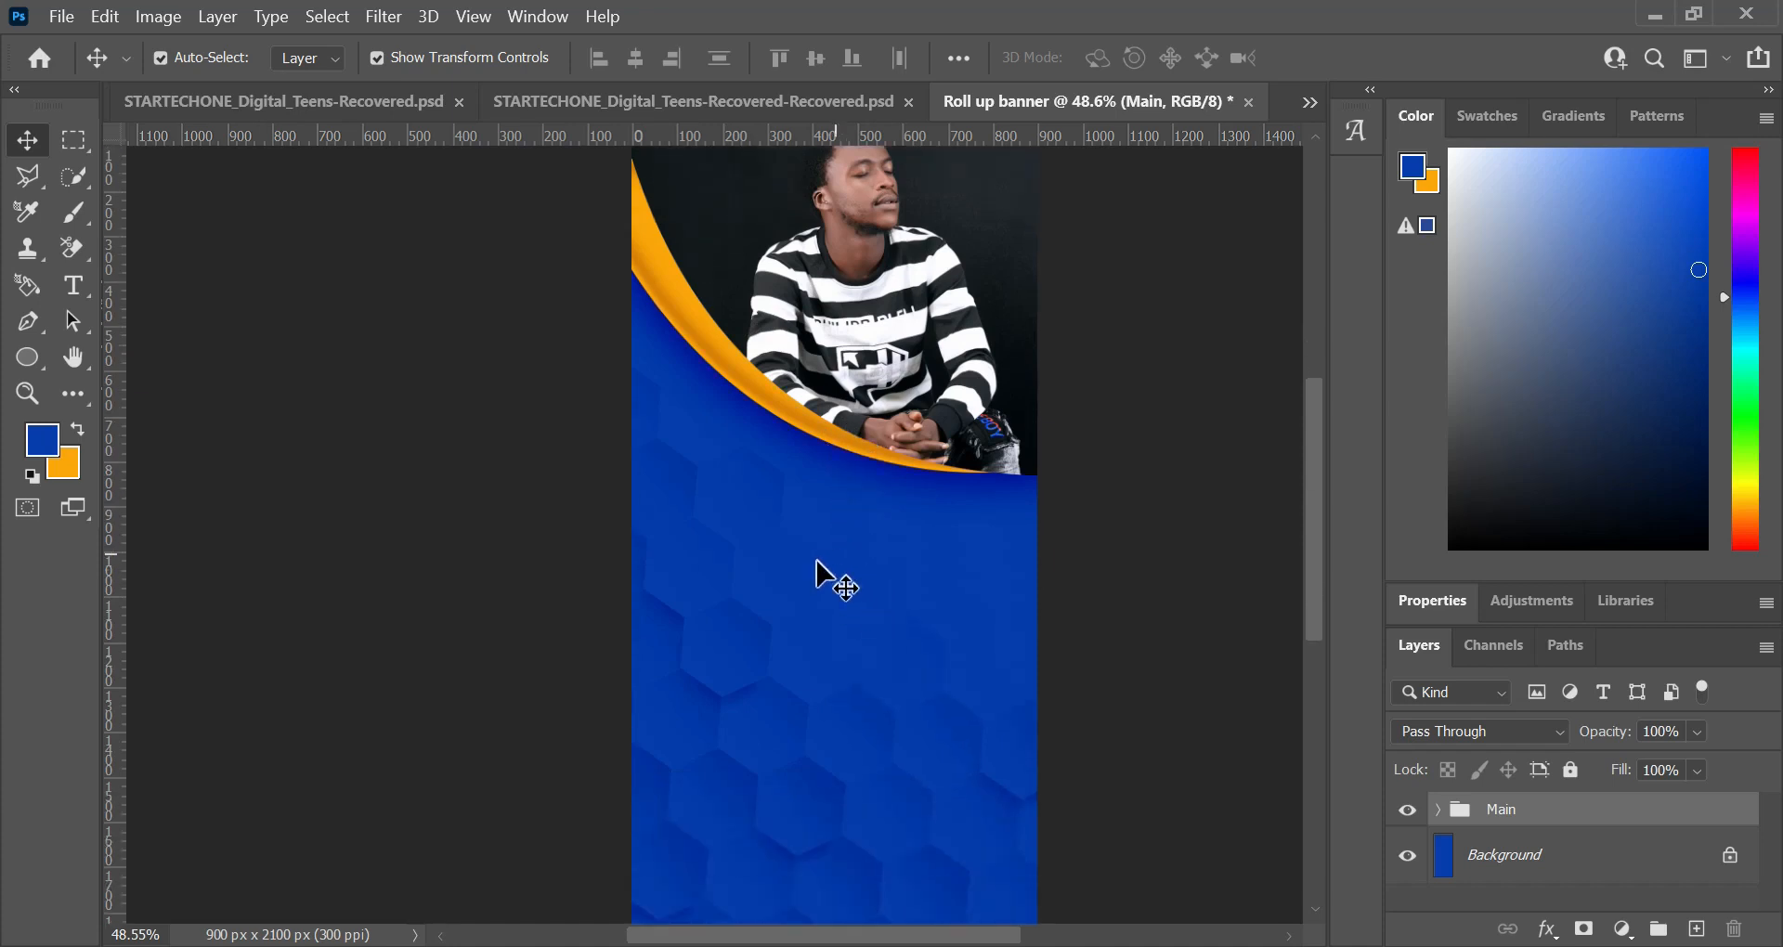
pyautogui.scroll(-7, 821, 568)
pyautogui.scroll(8, 824, 562)
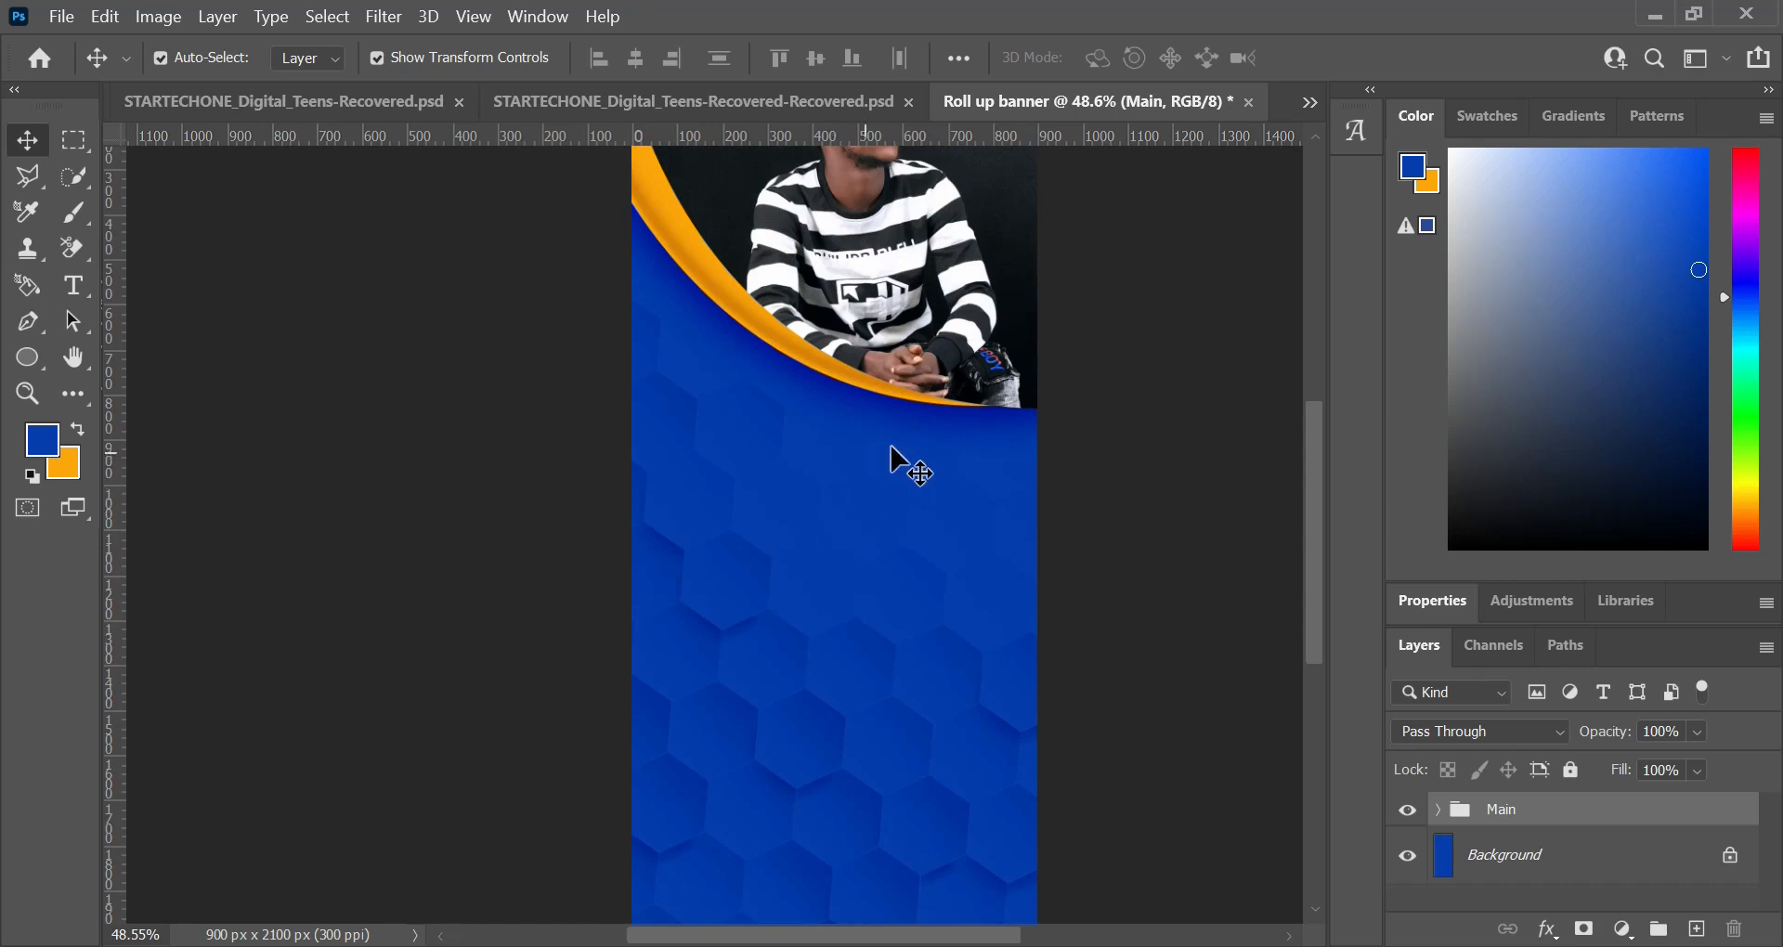
pyautogui.scroll(3, 749, 439)
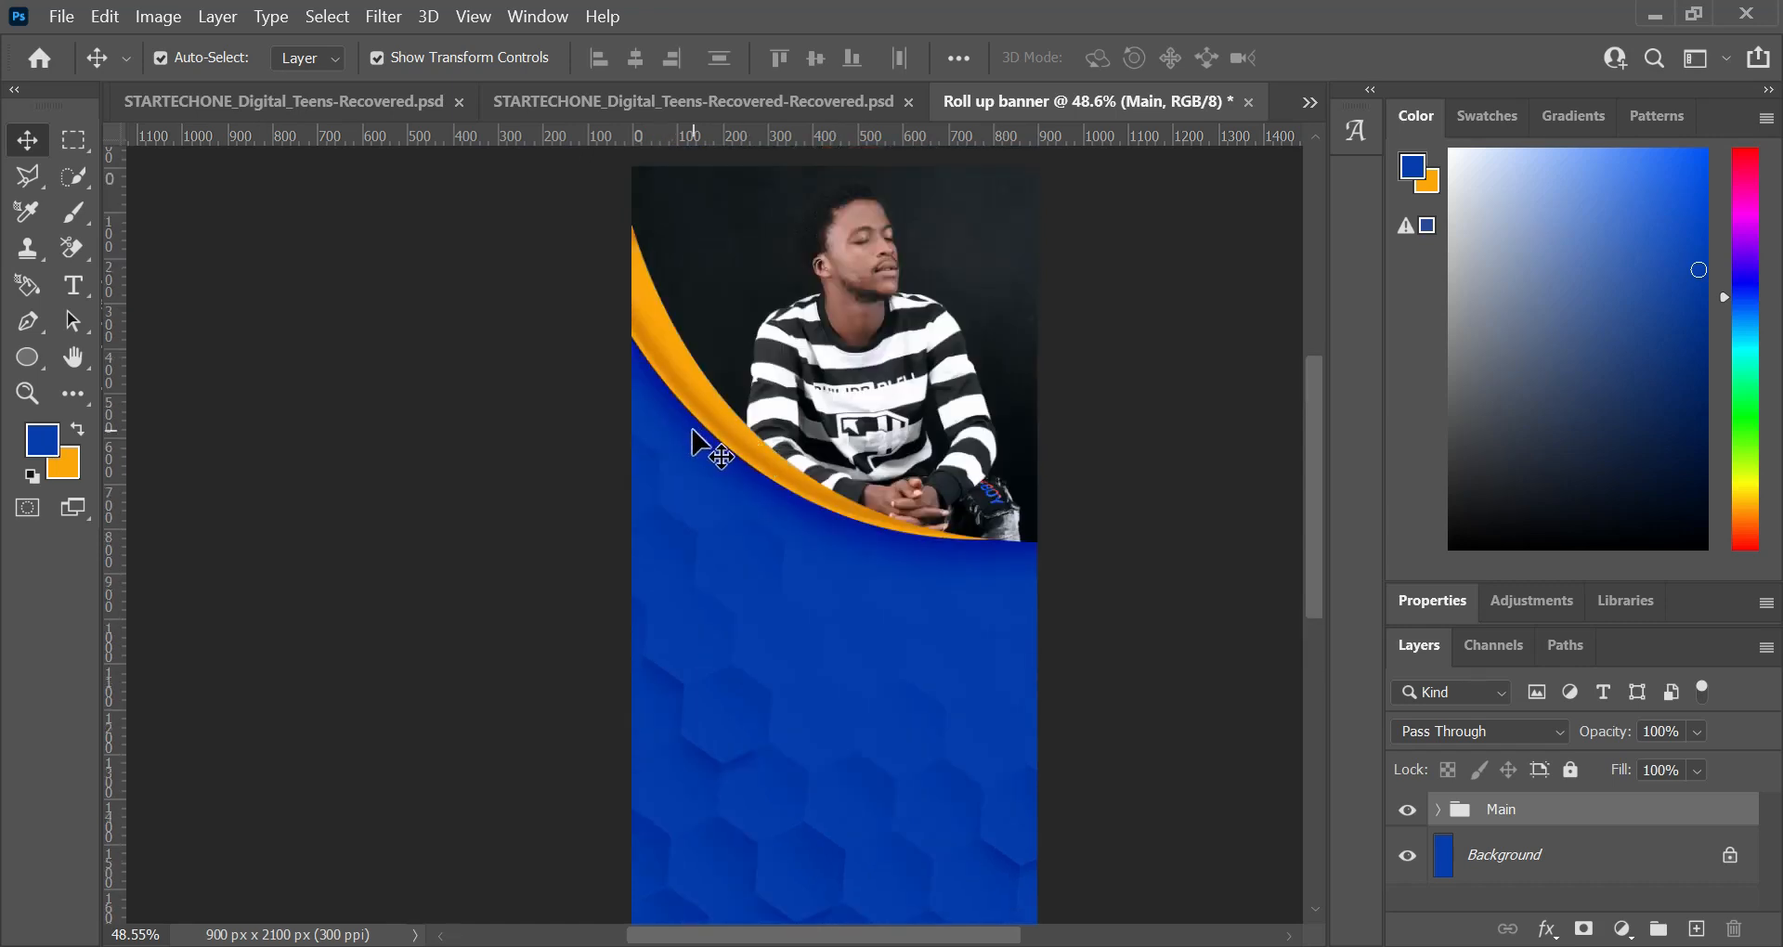
# Step: Add white (ffffff) Montserrat Bold 10 pt text reading "Bringing your imagination to reality" on the blue area below the photo
pyautogui.scroll(-2, 691, 437)
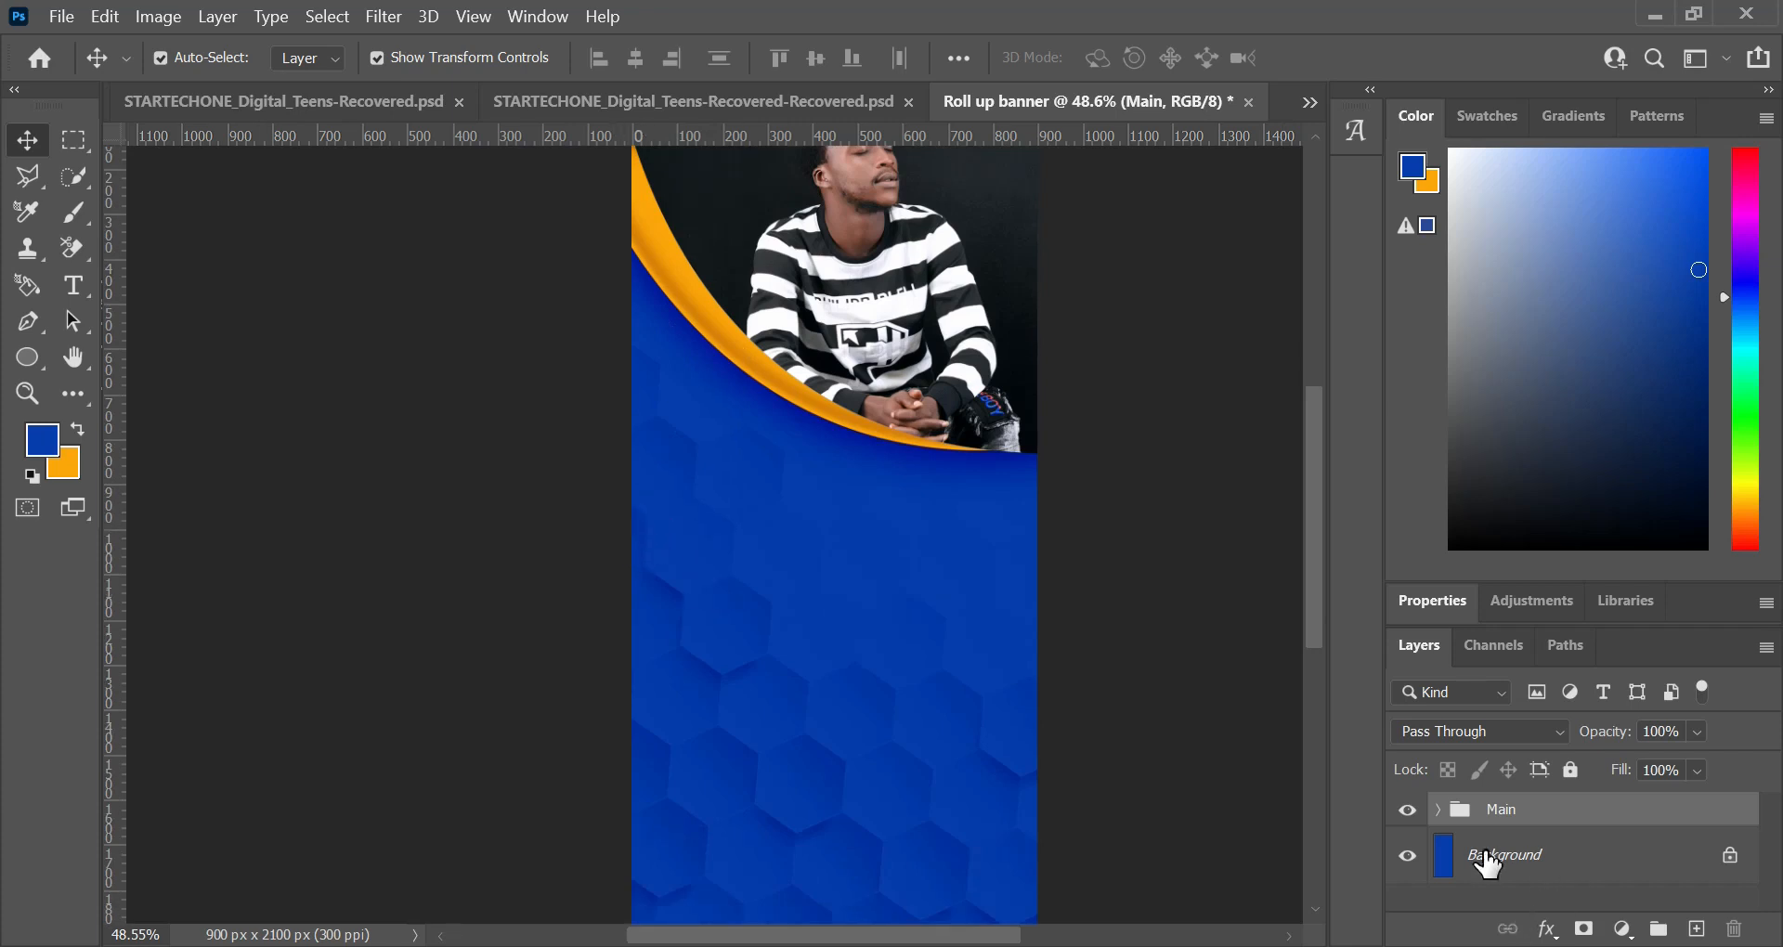
pyautogui.click(76, 284)
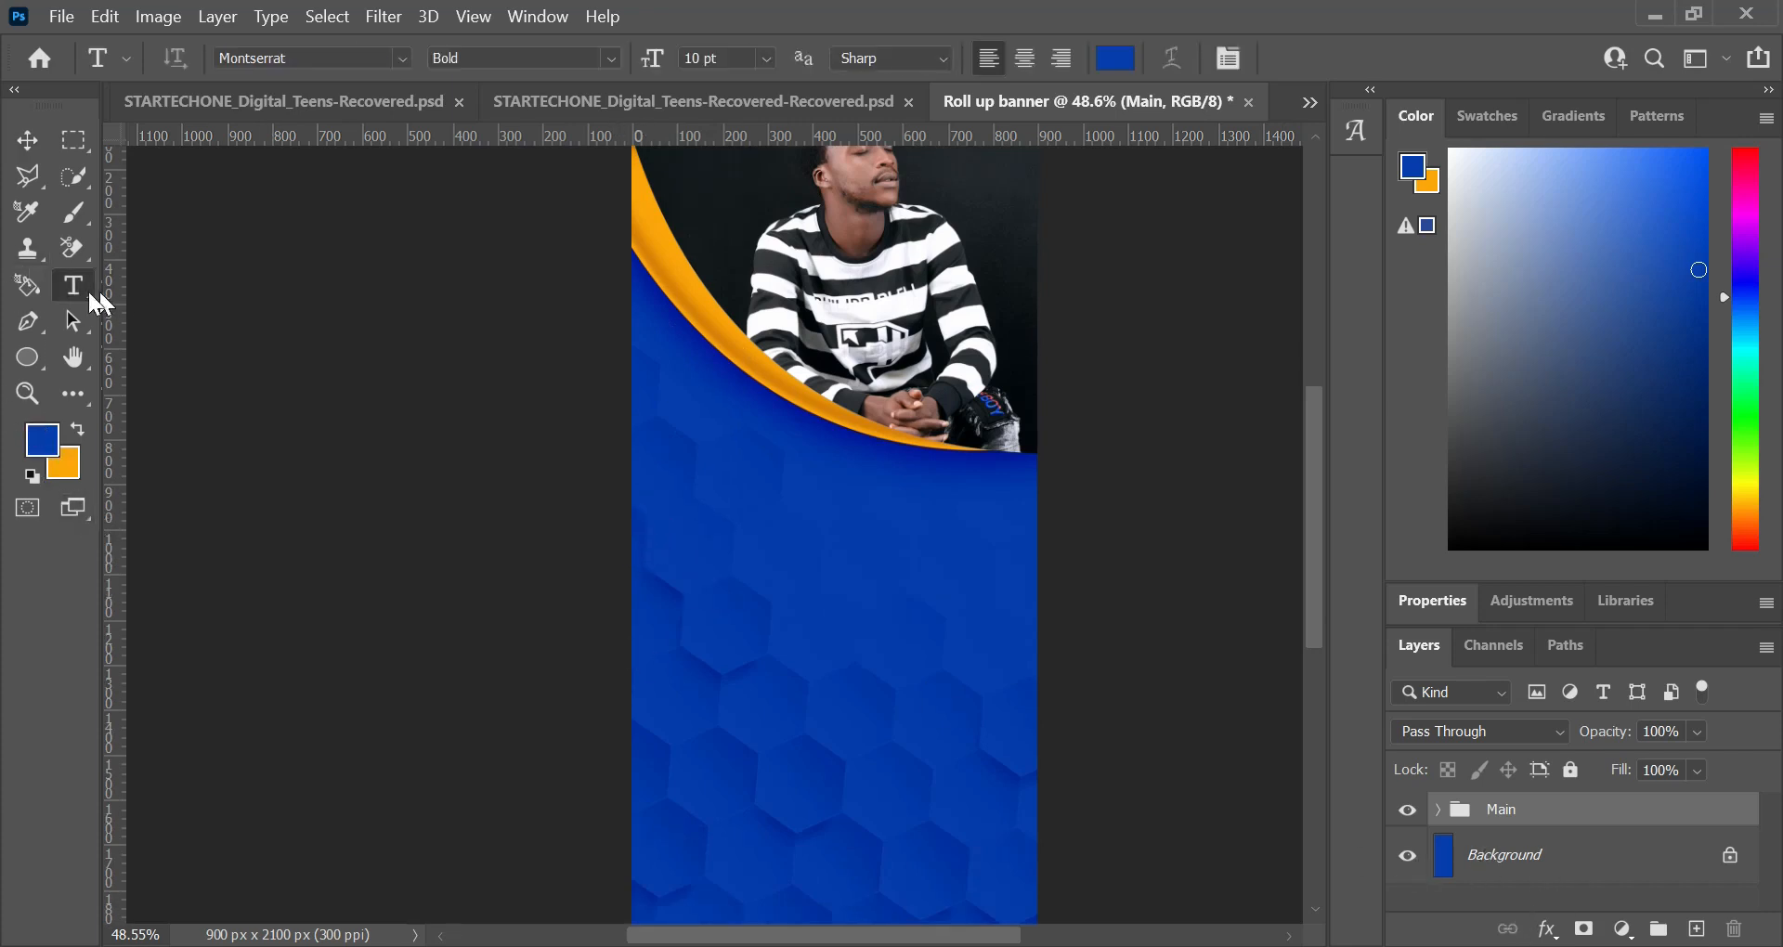
pyautogui.click(723, 554)
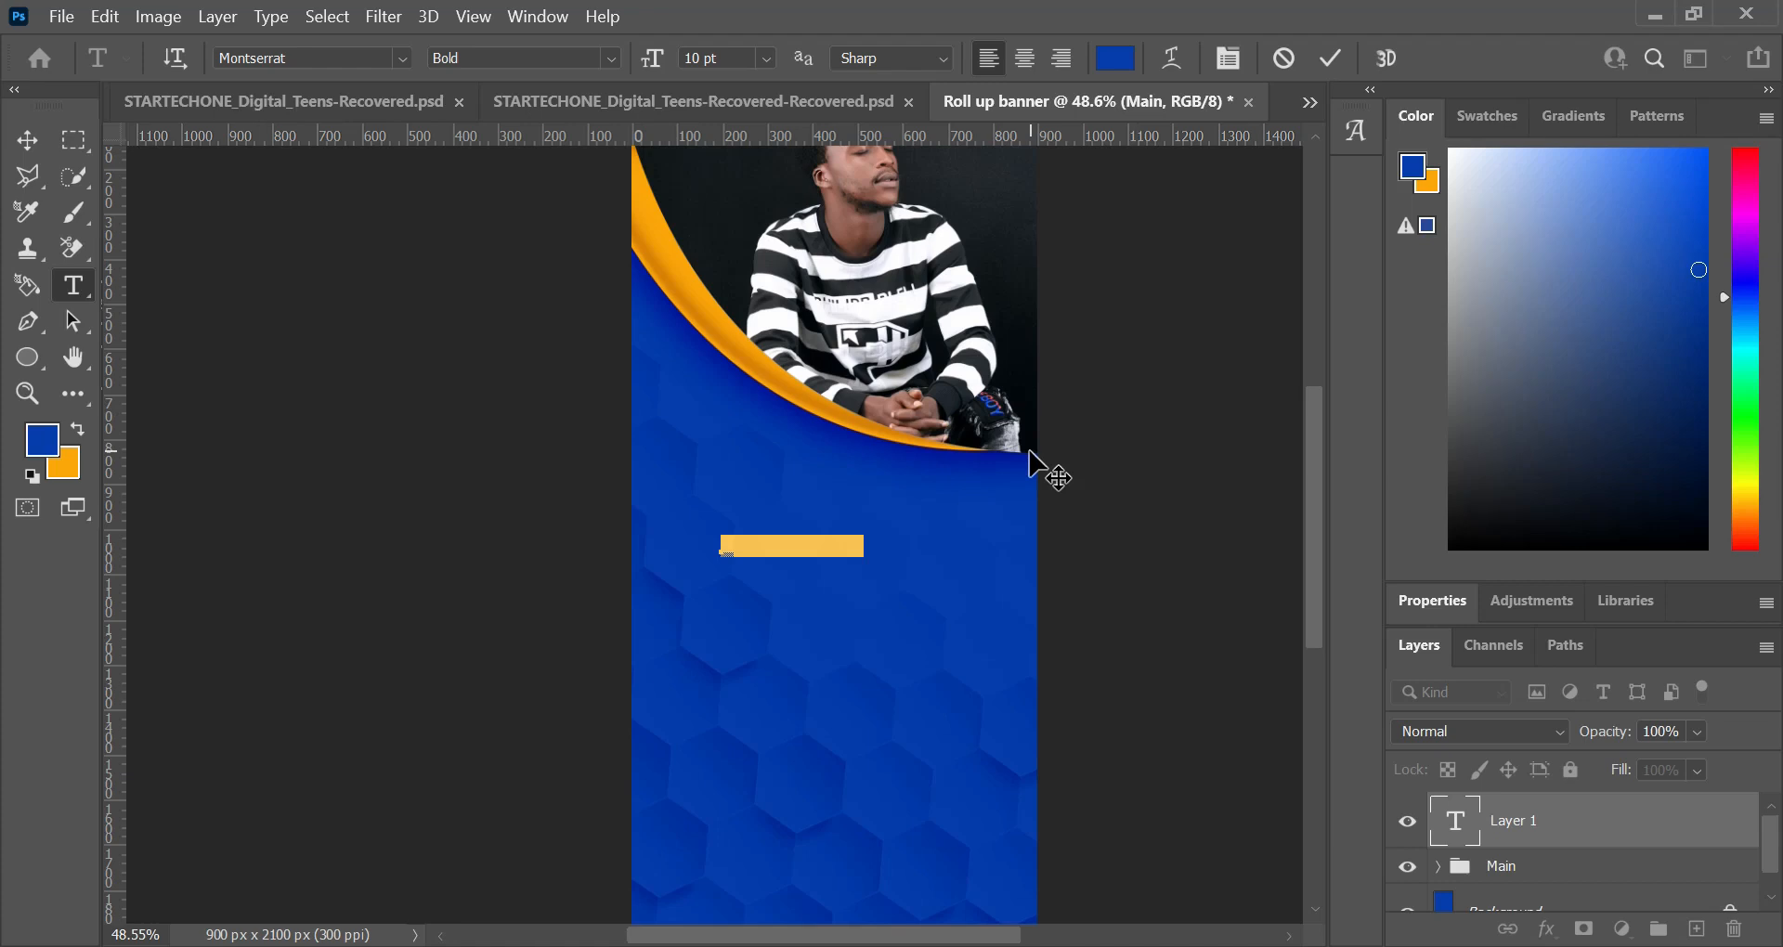
pyautogui.press('BackSpace')
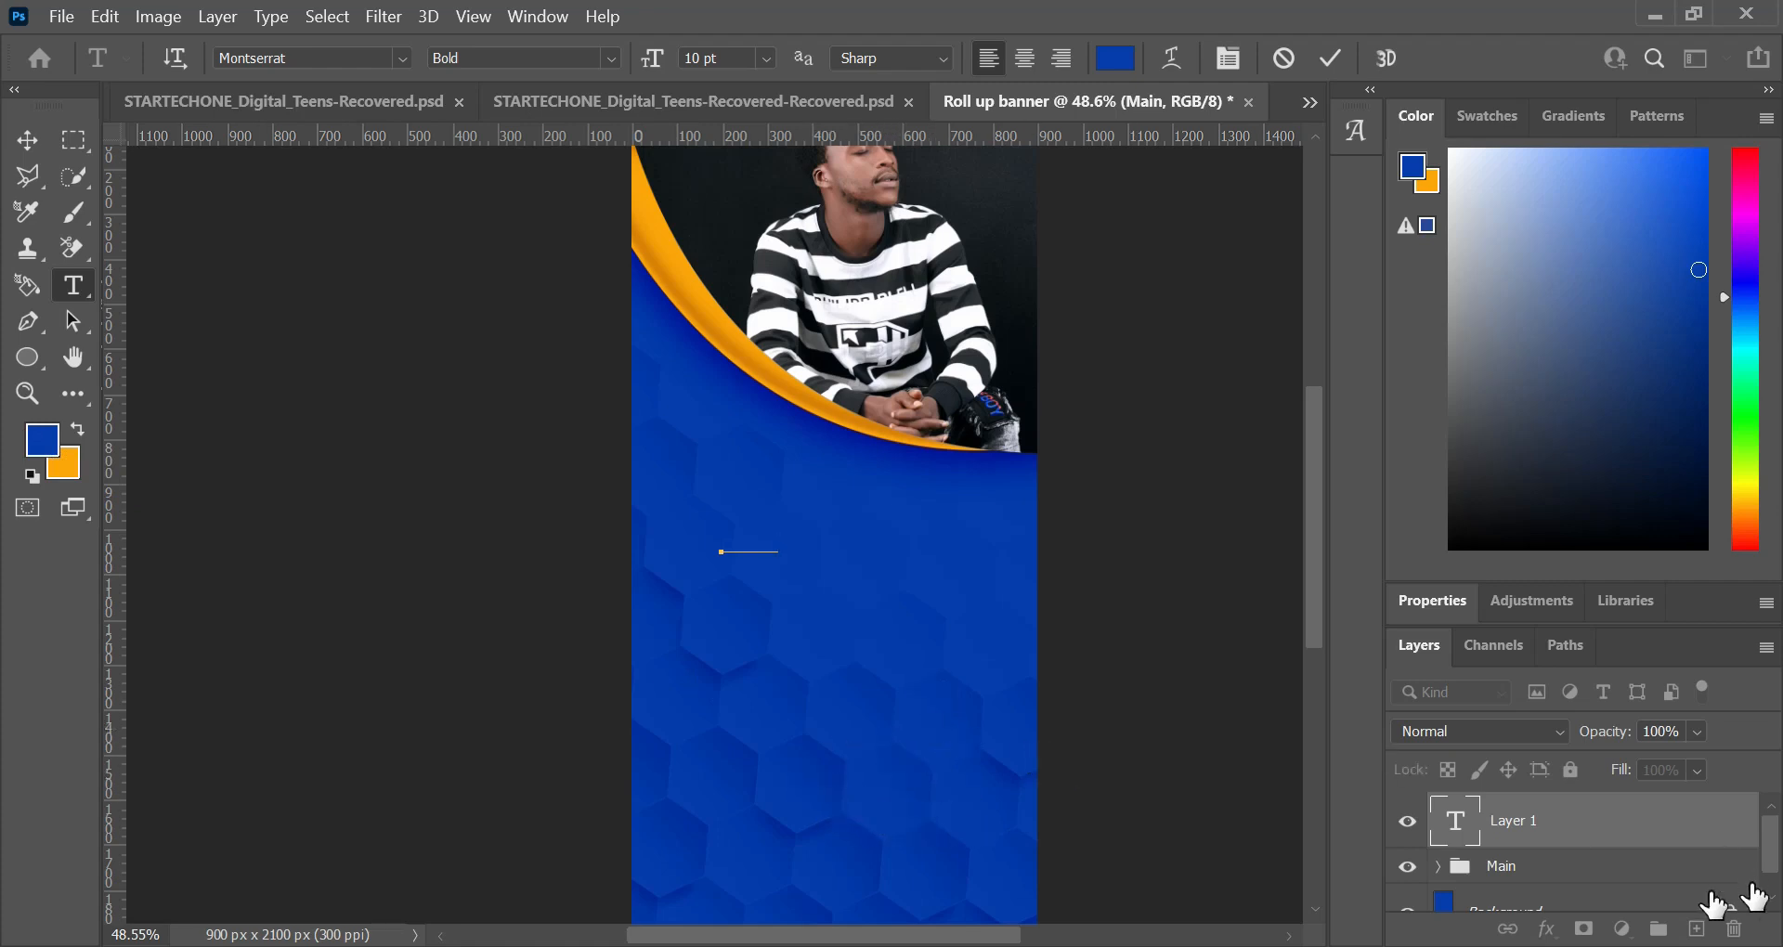
pyautogui.press('ctrl')
pyautogui.hotkey('ctrl', 'a')
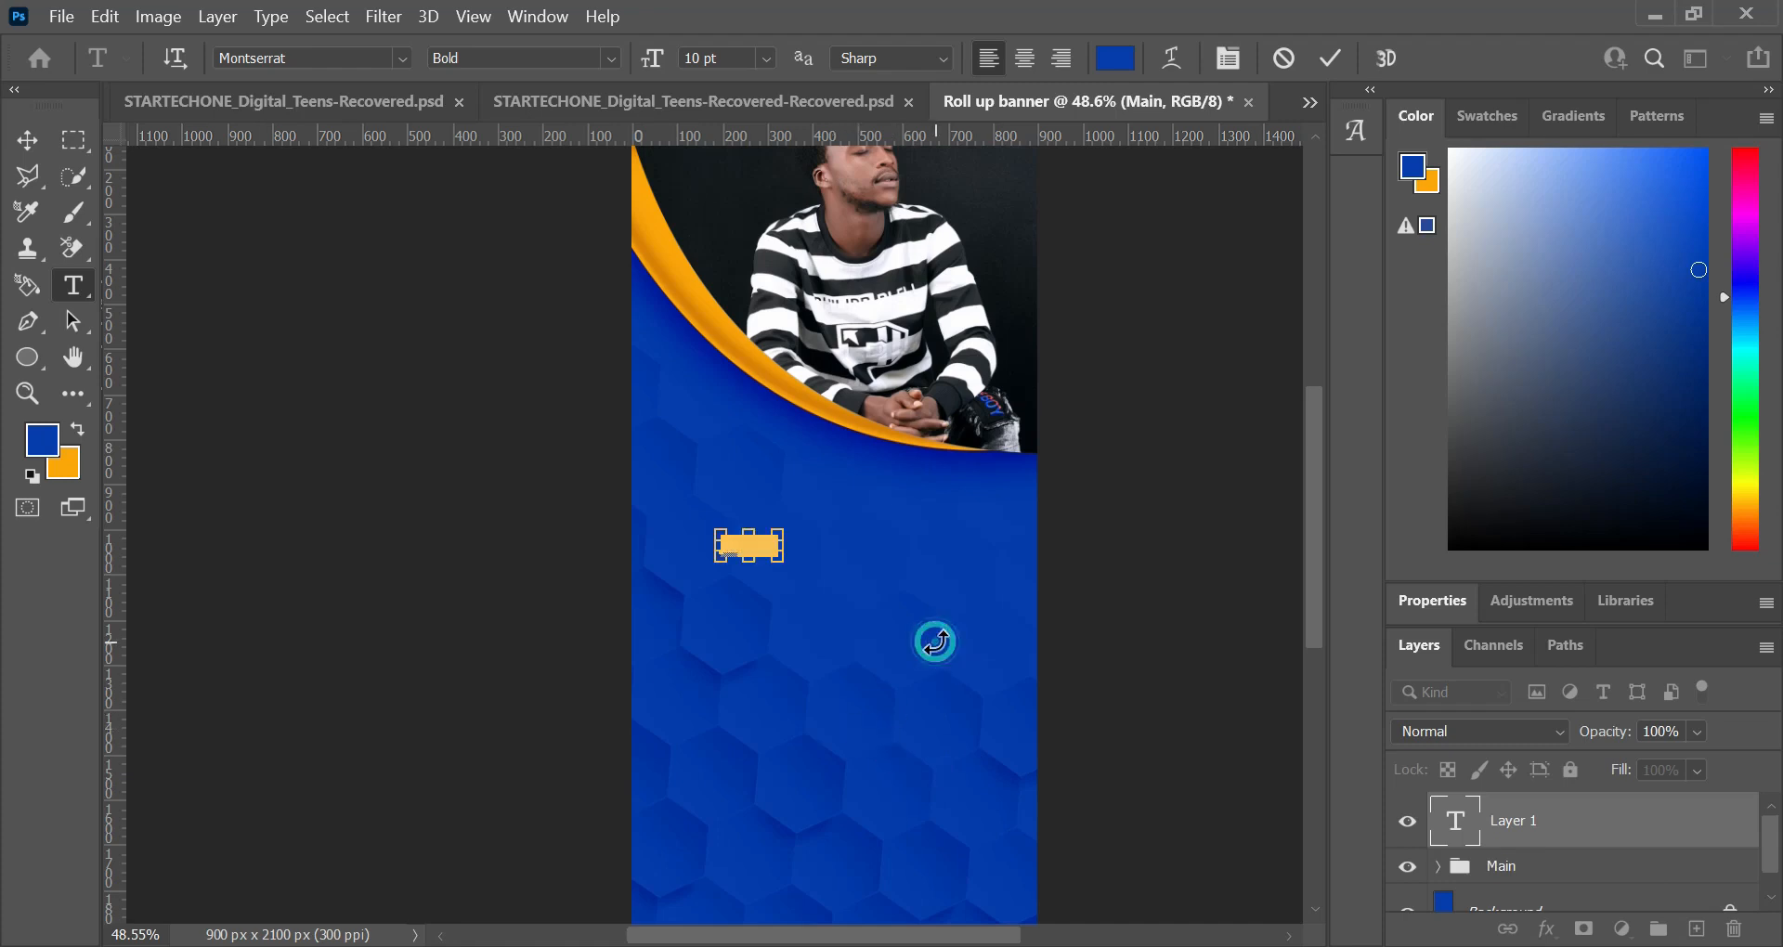
pyautogui.hotkey('ctrl', 't')
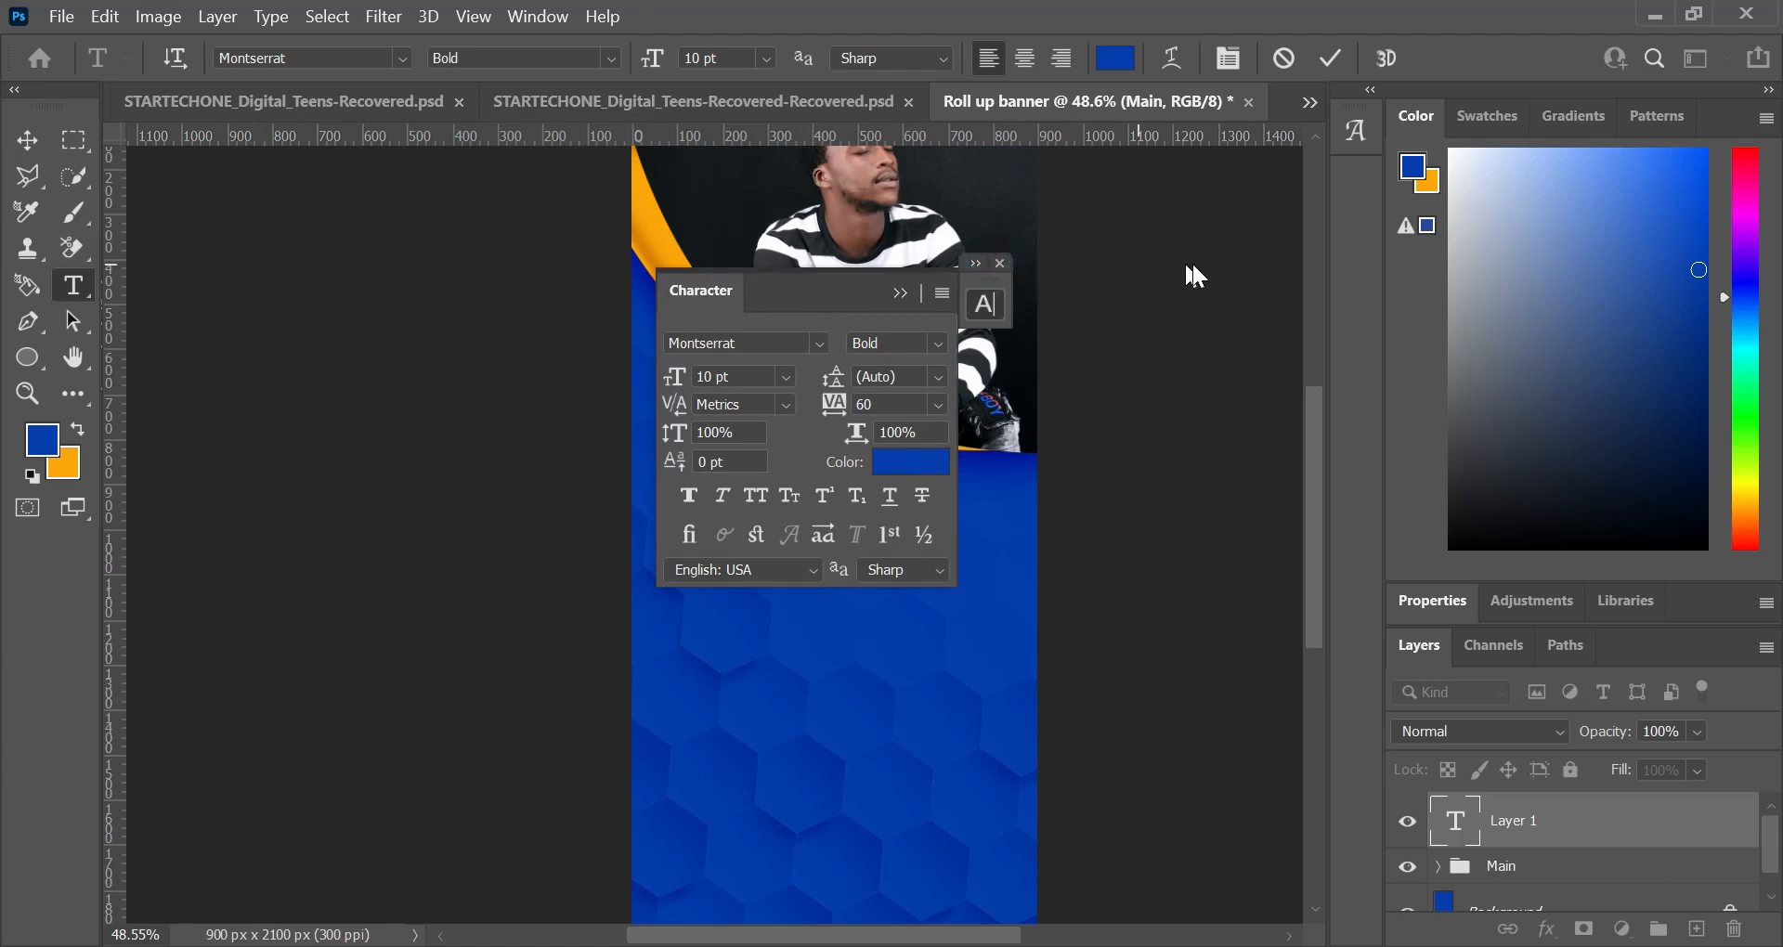
pyautogui.moveTo(812, 285); pyautogui.dragTo(1240, 163)
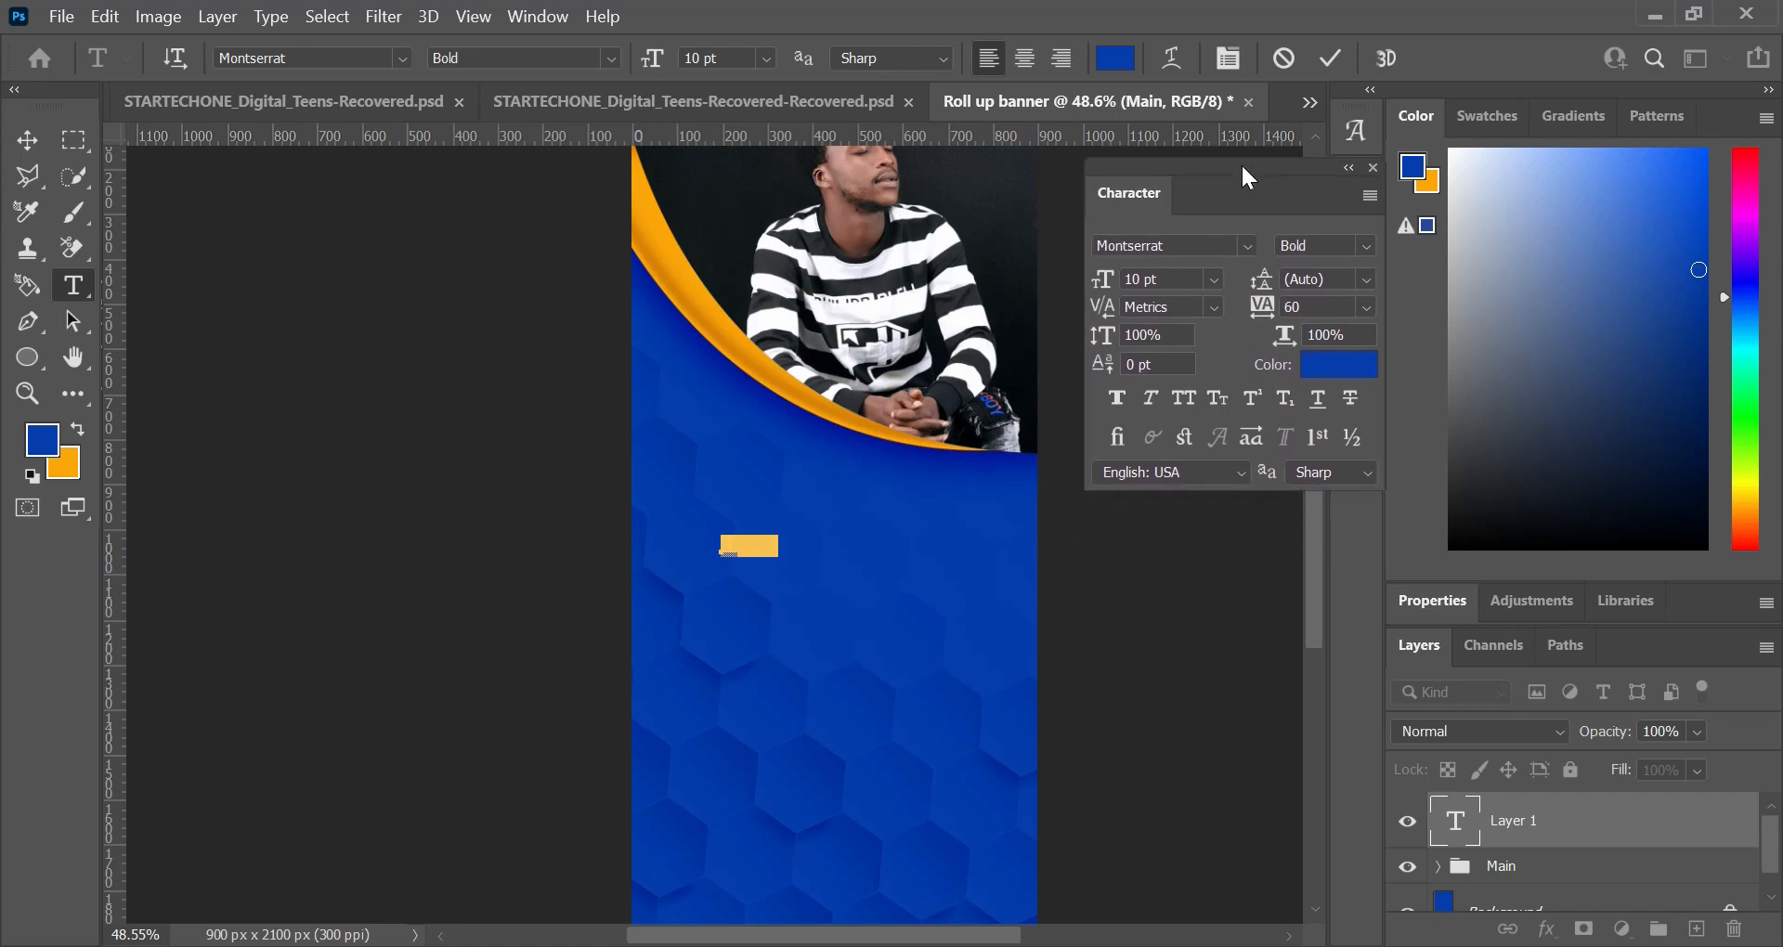
pyautogui.click(1338, 364)
pyautogui.moveTo(1103, 332); pyautogui.dragTo(863, 171)
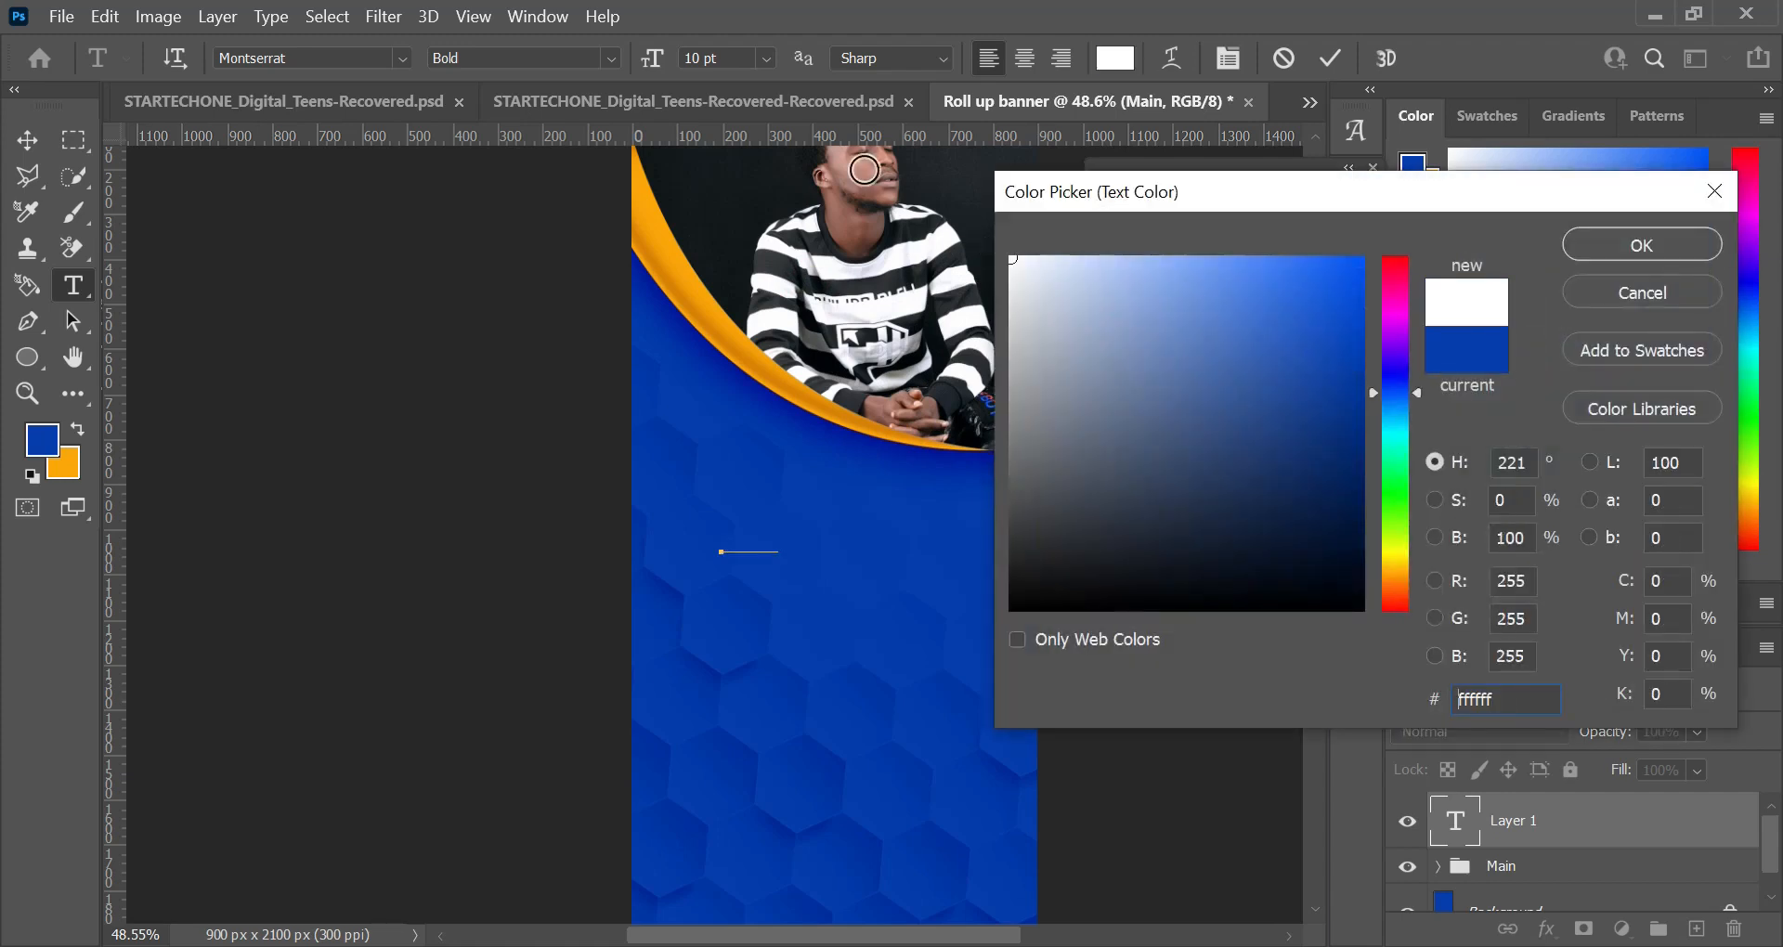
pyautogui.click(1639, 244)
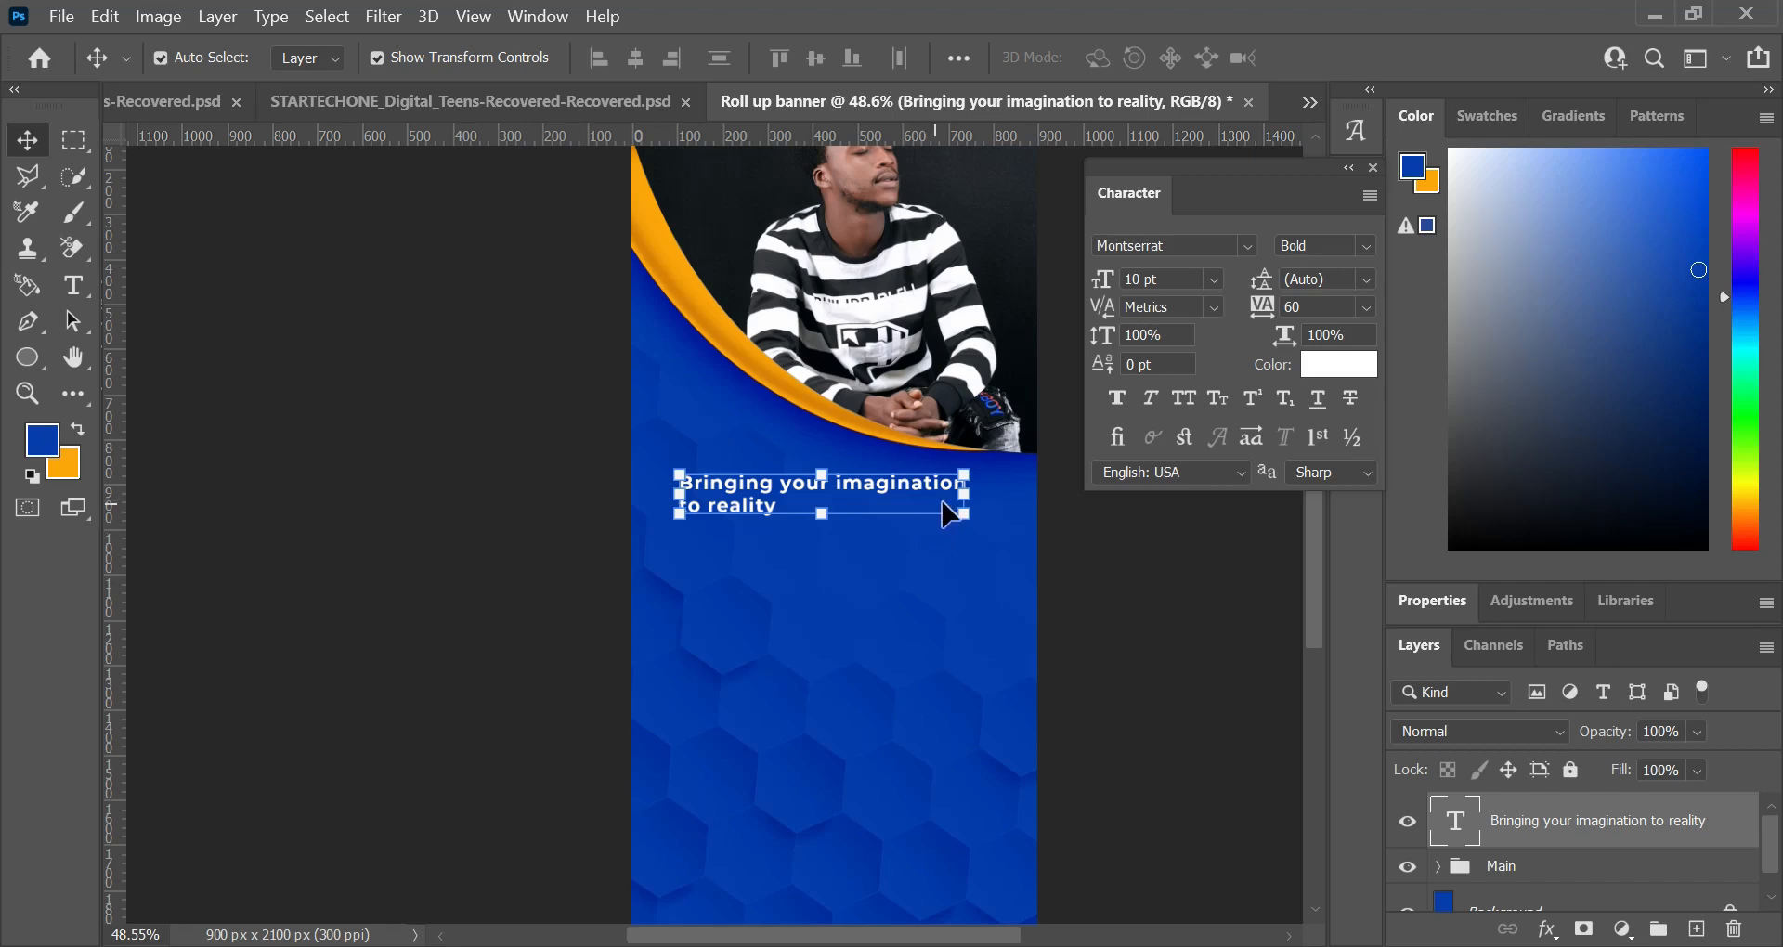
# Step: Split the headline into three separate text layers: "Bringing your", "imagination" and "to reality"
pyautogui.press('t')
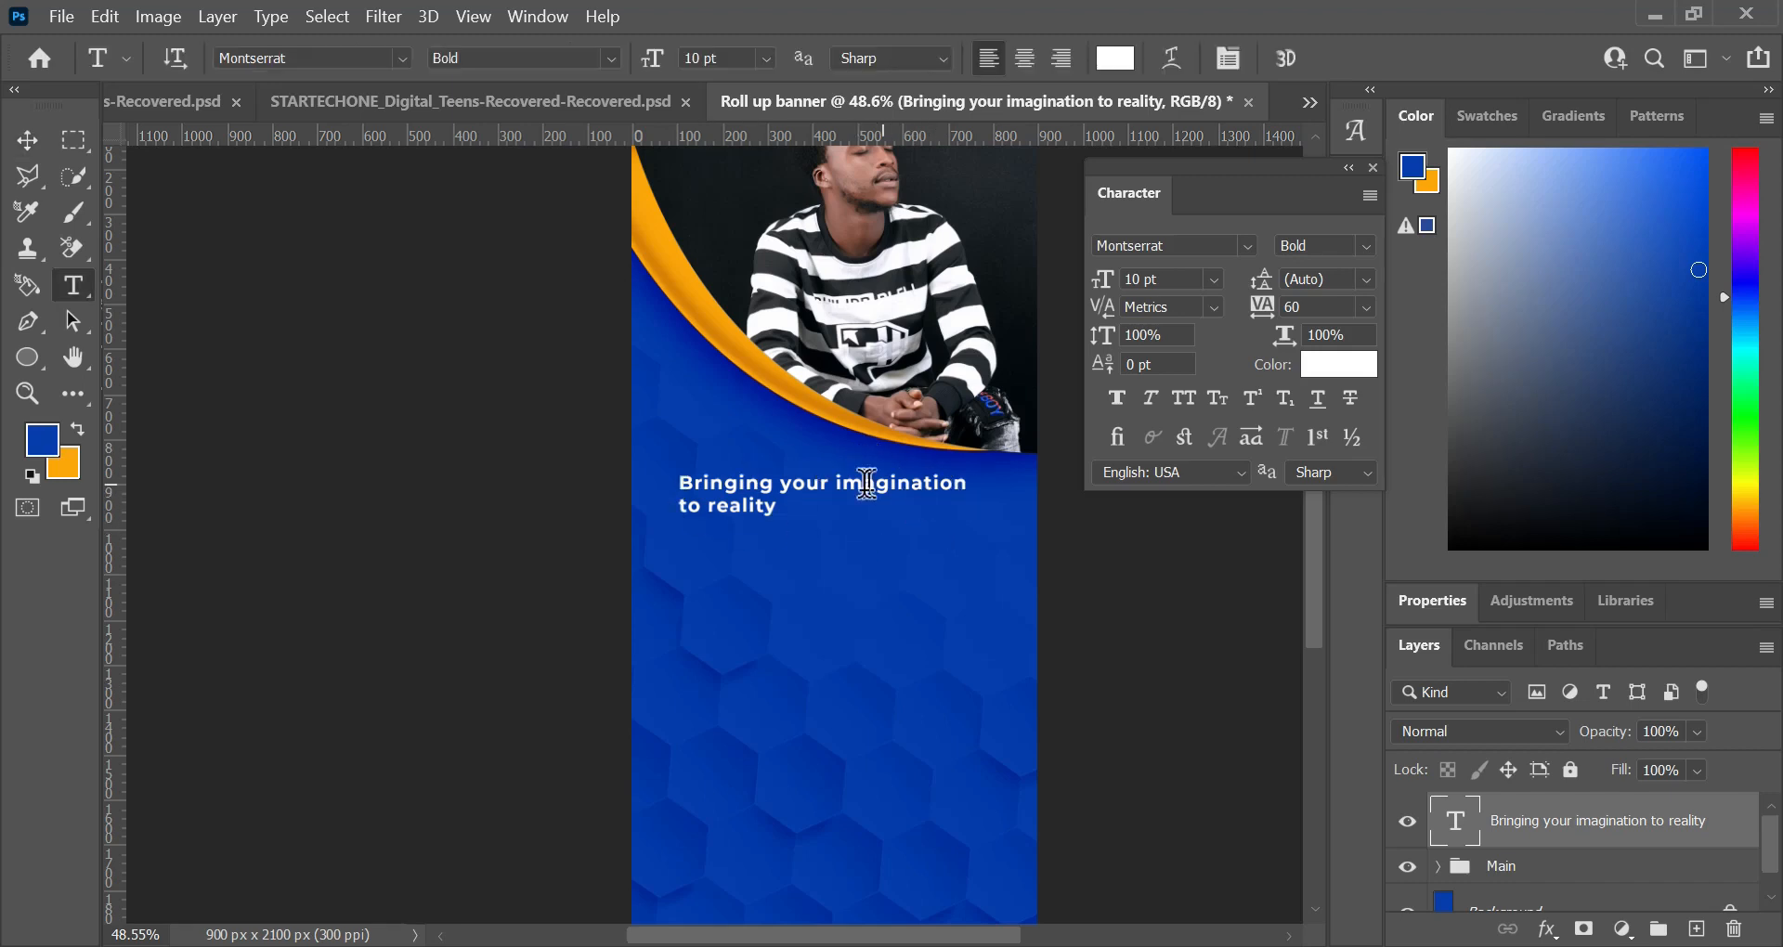
pyautogui.scroll(1, 868, 483)
pyautogui.moveTo(967, 551); pyautogui.dragTo(835, 554)
pyautogui.hotkey('ctrl', 'x')
pyautogui.click(1330, 59)
pyautogui.click(776, 615)
pyautogui.hotkey('ctrl', 'v')
pyautogui.hotkey('ctrl', 'x')
pyautogui.click(745, 692)
pyautogui.hotkey('ctrl', 'v')
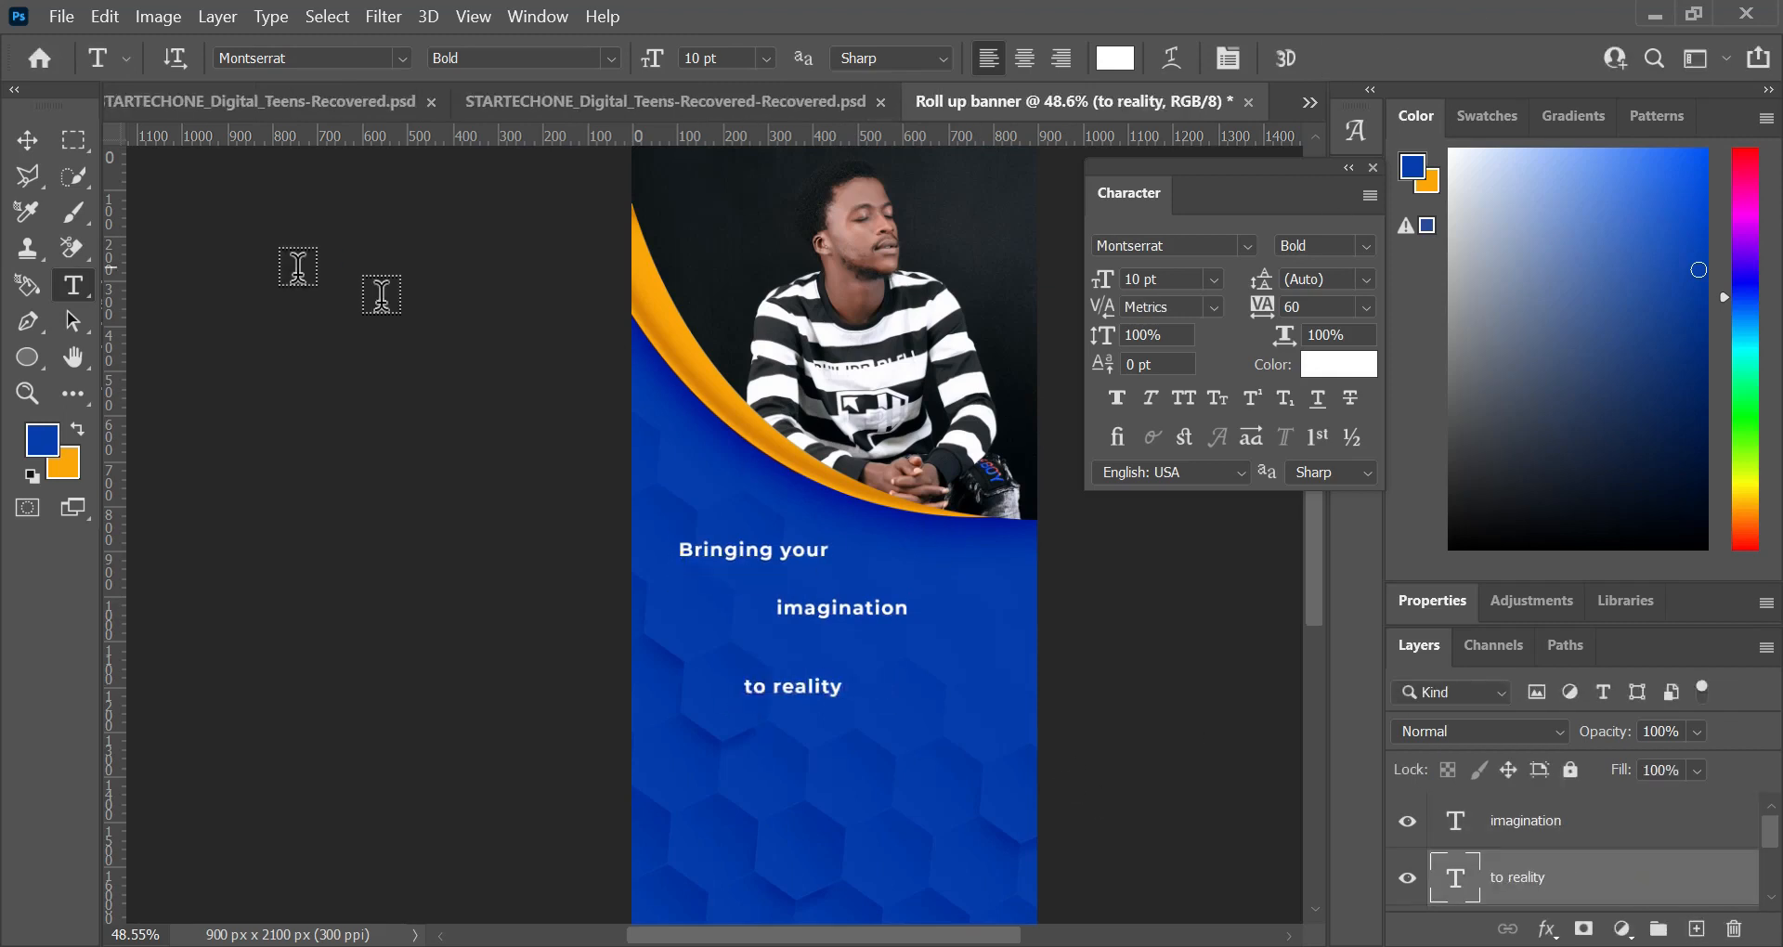
# Step: Move "imagination" and "to reality" further down and set "Bringing your" in all-caps Azo Sans Medium at 17 pt with optical kerning
pyautogui.moveTo(791, 685); pyautogui.dragTo(793, 786)
pyautogui.moveTo(841, 608); pyautogui.dragTo(809, 648)
pyautogui.tripleClick(753, 549)
pyautogui.click(1160, 246)
pyautogui.write('as')
pyautogui.click(1214, 303)
pyautogui.moveTo(1103, 280); pyautogui.dragTo(1133, 302)
pyautogui.click(1183, 398)
pyautogui.click(1330, 58)
# Step: Move "imagination" up under the first line and set it in all-caps Azo Sans at 36 pt
pyautogui.press('v')
pyautogui.moveTo(806, 649); pyautogui.dragTo(806, 609)
pyautogui.tripleClick(806, 607)
pyautogui.click(1161, 246)
pyautogui.write('az')
pyautogui.click(1183, 399)
pyautogui.moveTo(1103, 279)
pyautogui.mouseDown()
pyautogui.moveTo(1133, 301)
pyautogui.moveTo(1107, 292)
pyautogui.mouseUp()
pyautogui.click(1329, 58)
# Step: Change the "imagination" line to Bebas Neue Regular and shift it sideways beneath the first line
pyautogui.click(791, 797)
pyautogui.tripleClick(790, 786)
pyautogui.click(1329, 58)
pyautogui.tripleClick(829, 599)
pyautogui.click(1161, 246)
pyautogui.write('be')
pyautogui.click(1227, 437)
pyautogui.click(1329, 58)
pyautogui.press('v')
pyautogui.moveTo(863, 599); pyautogui.dragTo(815, 599)
# Step: Reposition "Bringing your" just above "imagination" and bring "to reality" up just below it
pyautogui.click(768, 533)
pyautogui.moveTo(747, 546); pyautogui.dragTo(767, 551)
pyautogui.moveTo(909, 790); pyautogui.dragTo(868, 671)
# Step: Set the "to reality" line in all-caps Azo Sans Medium at 22 pt with a tracking of 0
pyautogui.tripleClick(835, 661)
pyautogui.click(1160, 246)
pyautogui.write('az')
pyautogui.click(1228, 488)
pyautogui.click(1183, 398)
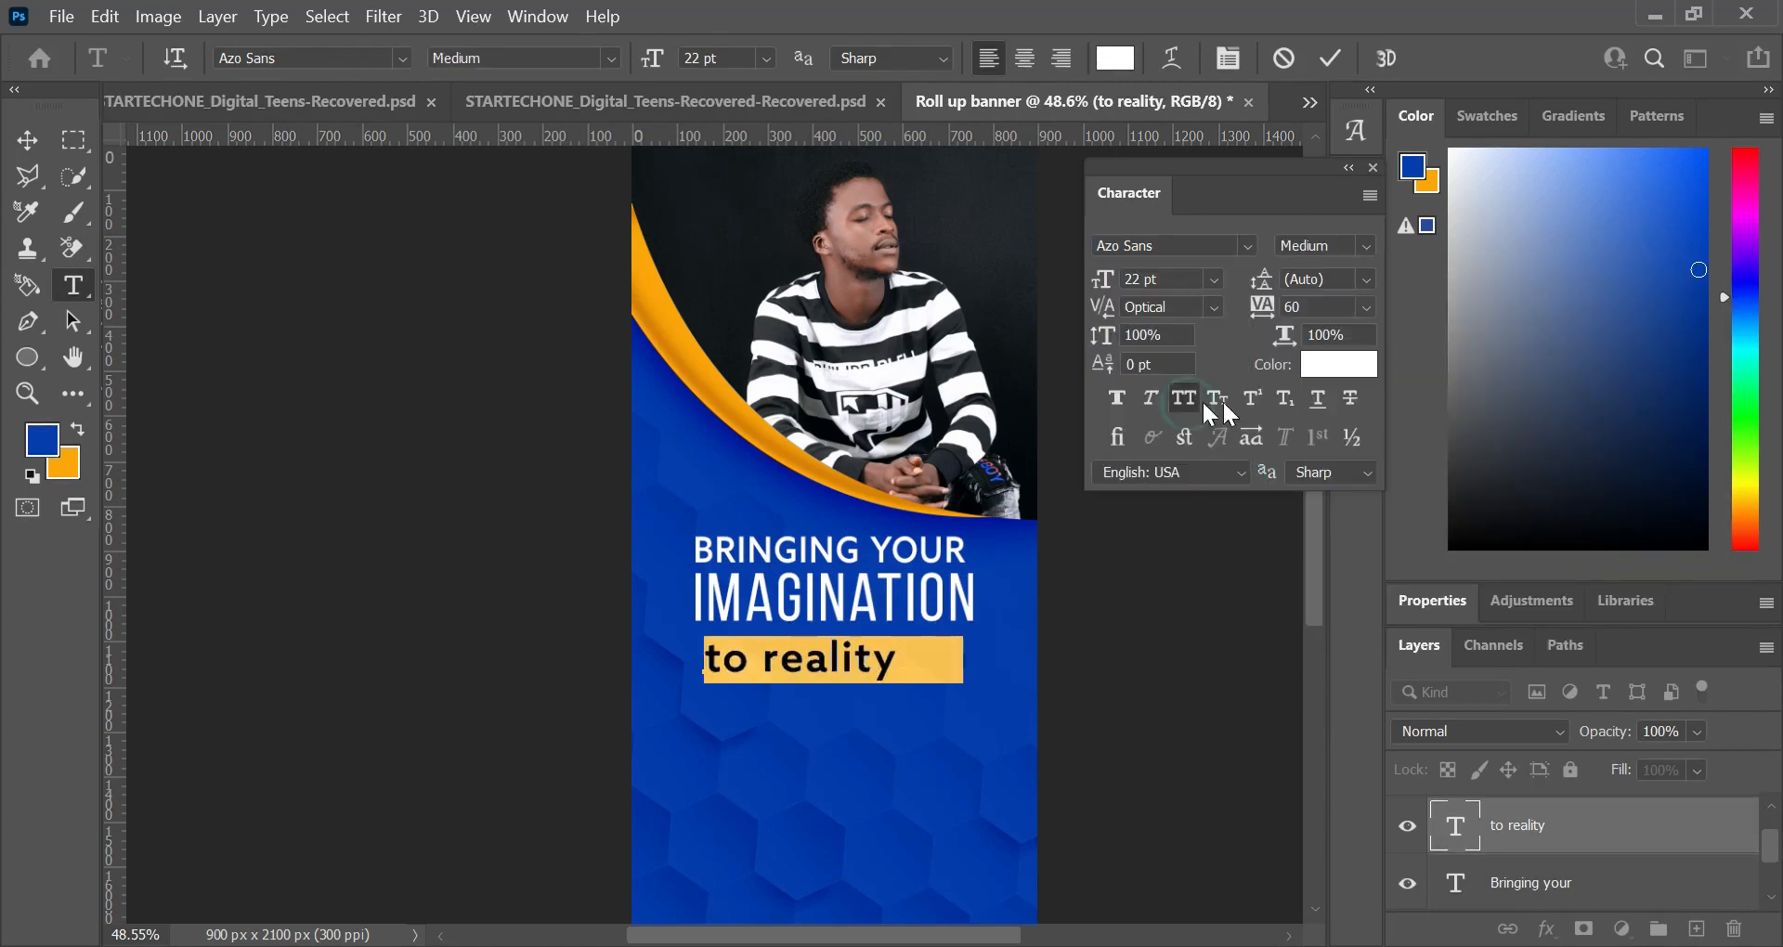
pyautogui.moveTo(1260, 306); pyautogui.dragTo(1207, 307)
pyautogui.click(1329, 58)
# Step: Set the tracking of the all-caps "Bringing your" line to 0
pyautogui.tripleClick(829, 551)
pyautogui.click(1182, 398)
pyautogui.click(1183, 398)
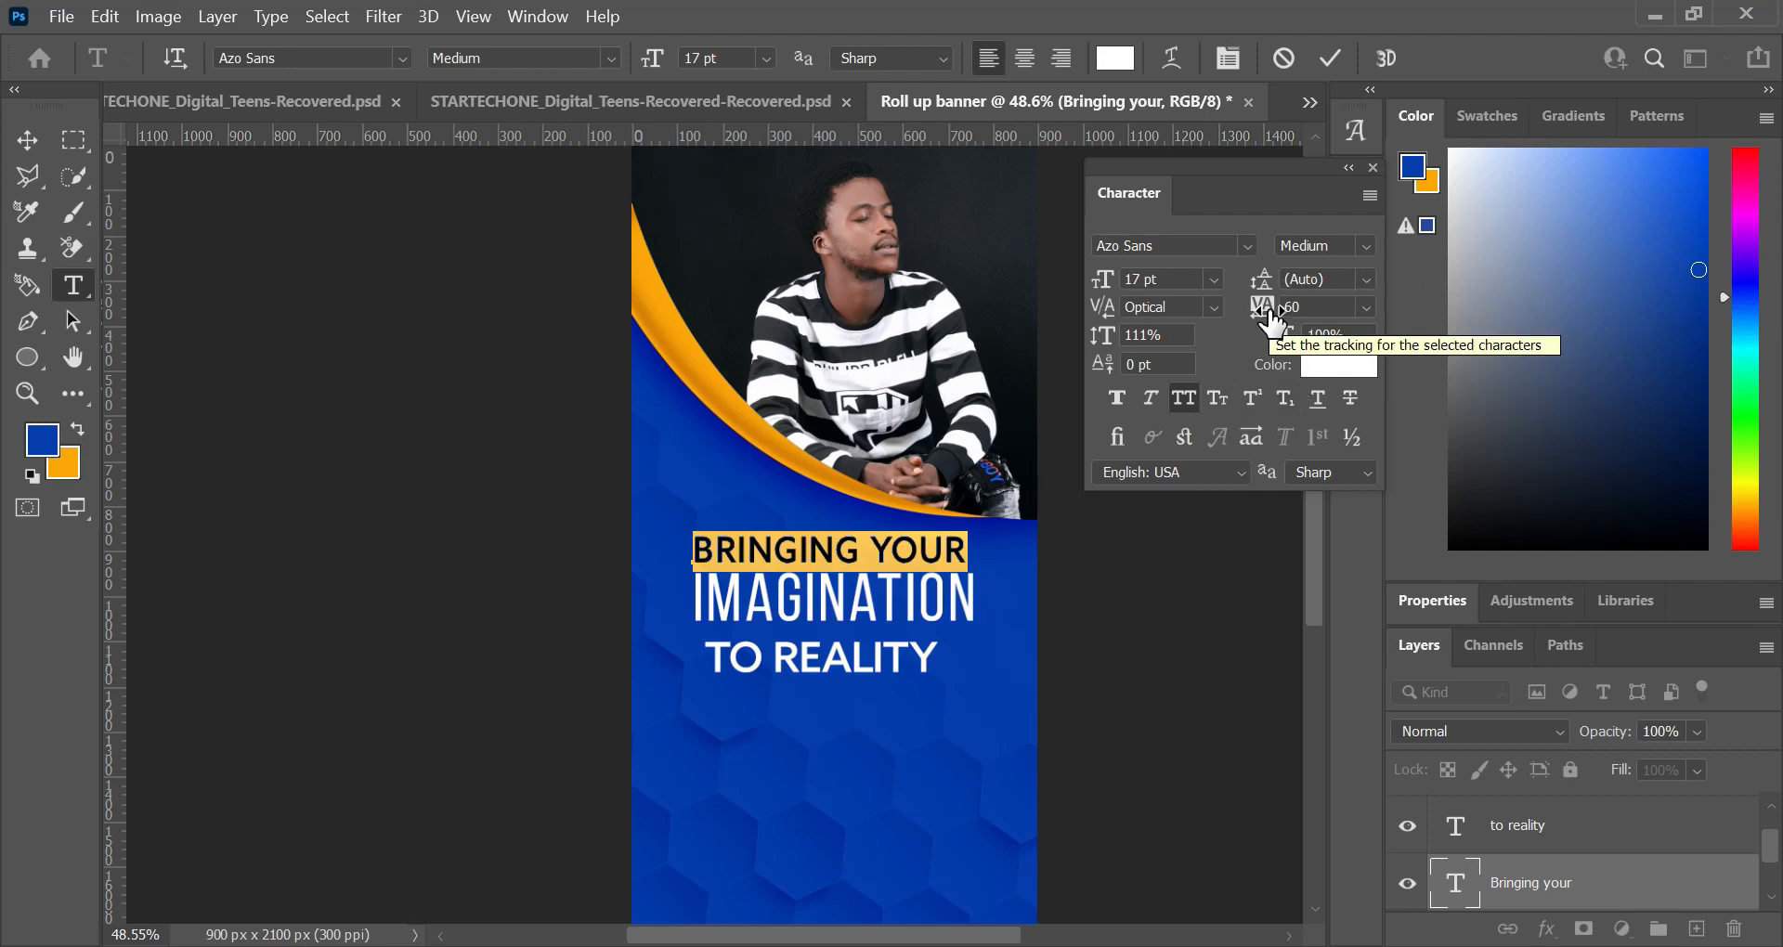
pyautogui.click(1365, 308)
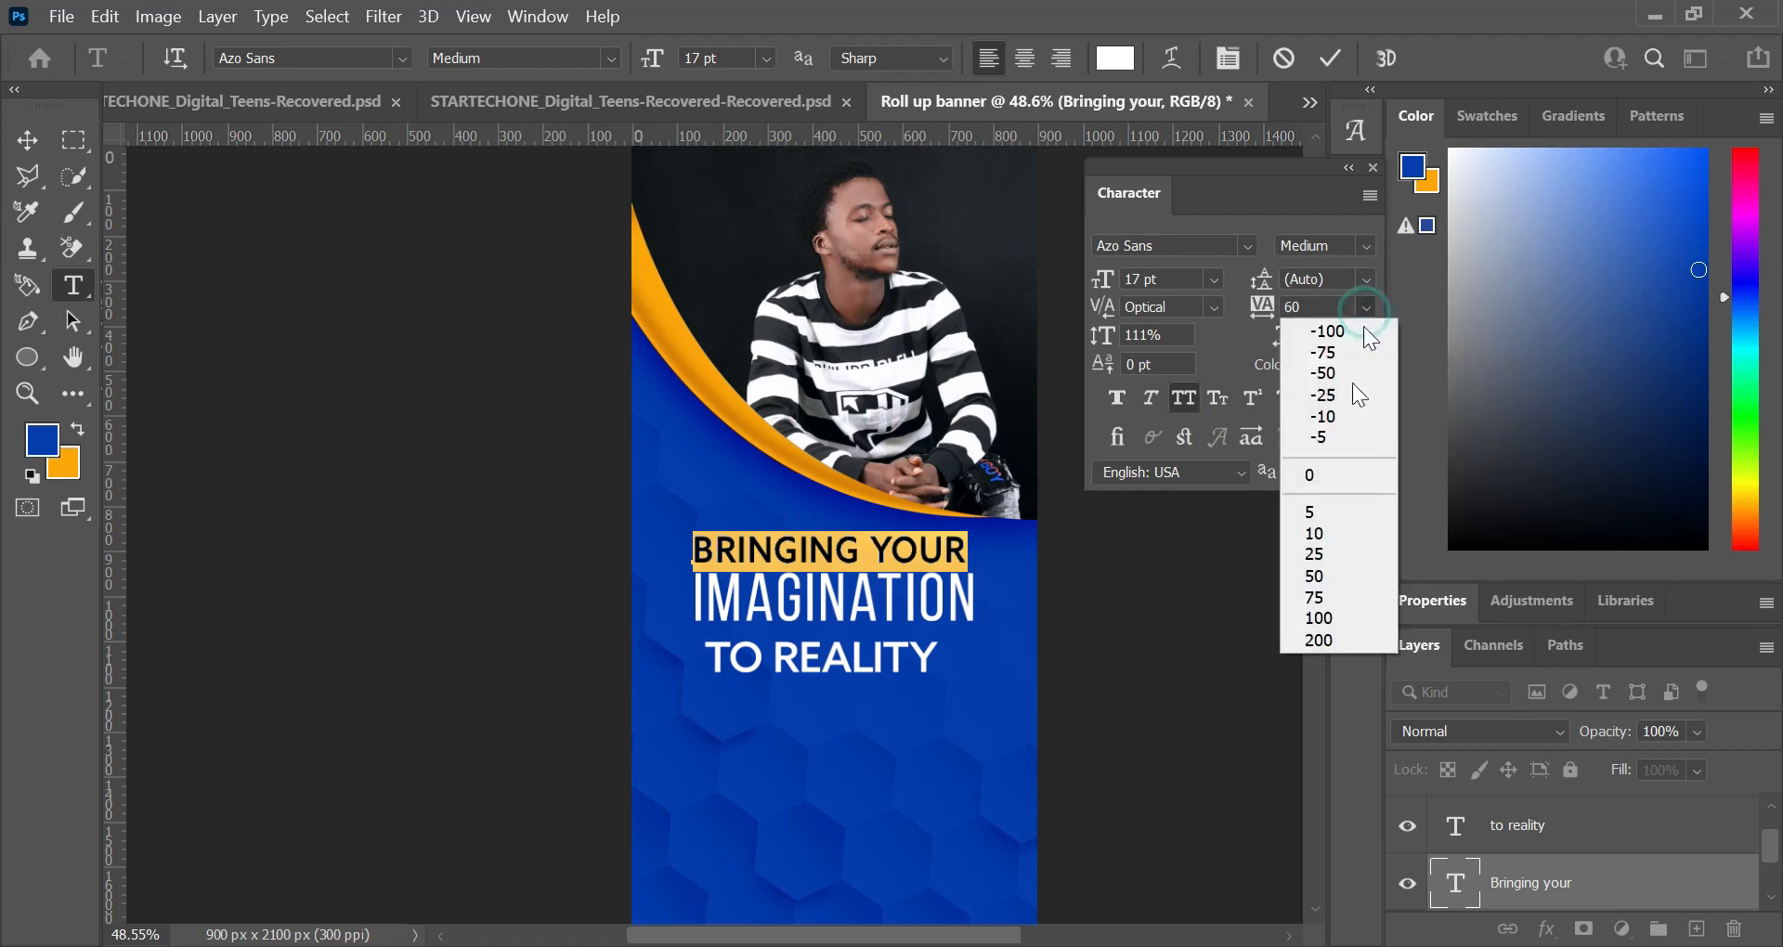
pyautogui.click(1334, 477)
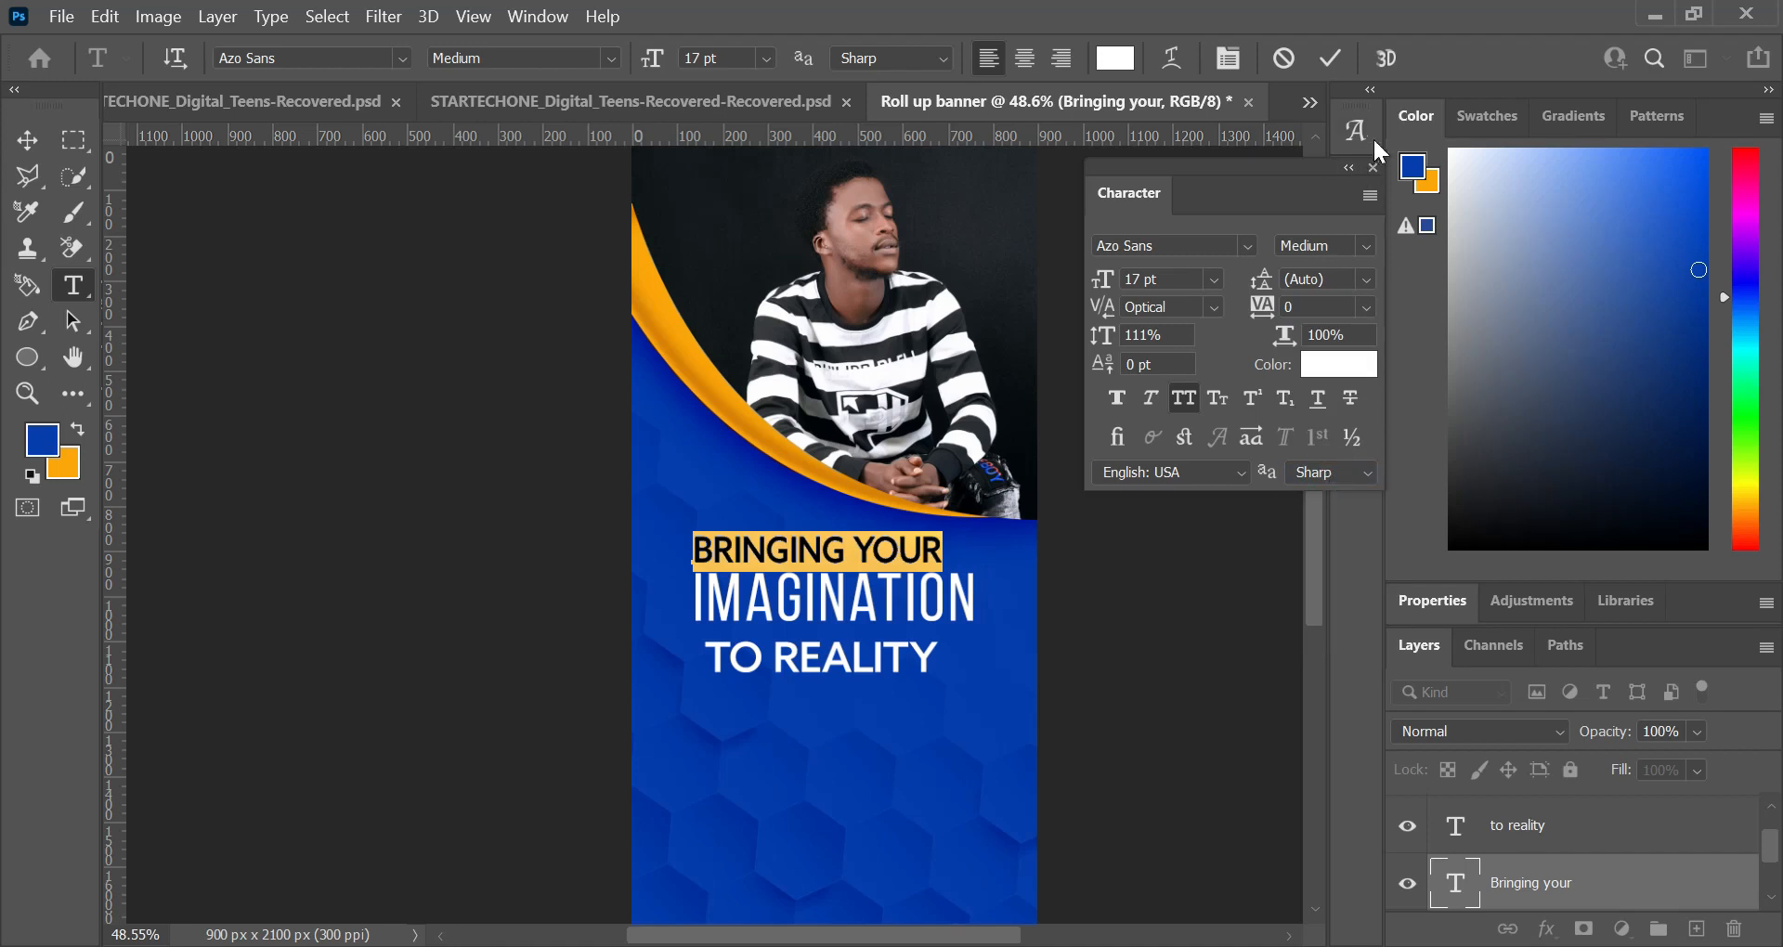
pyautogui.click(1327, 59)
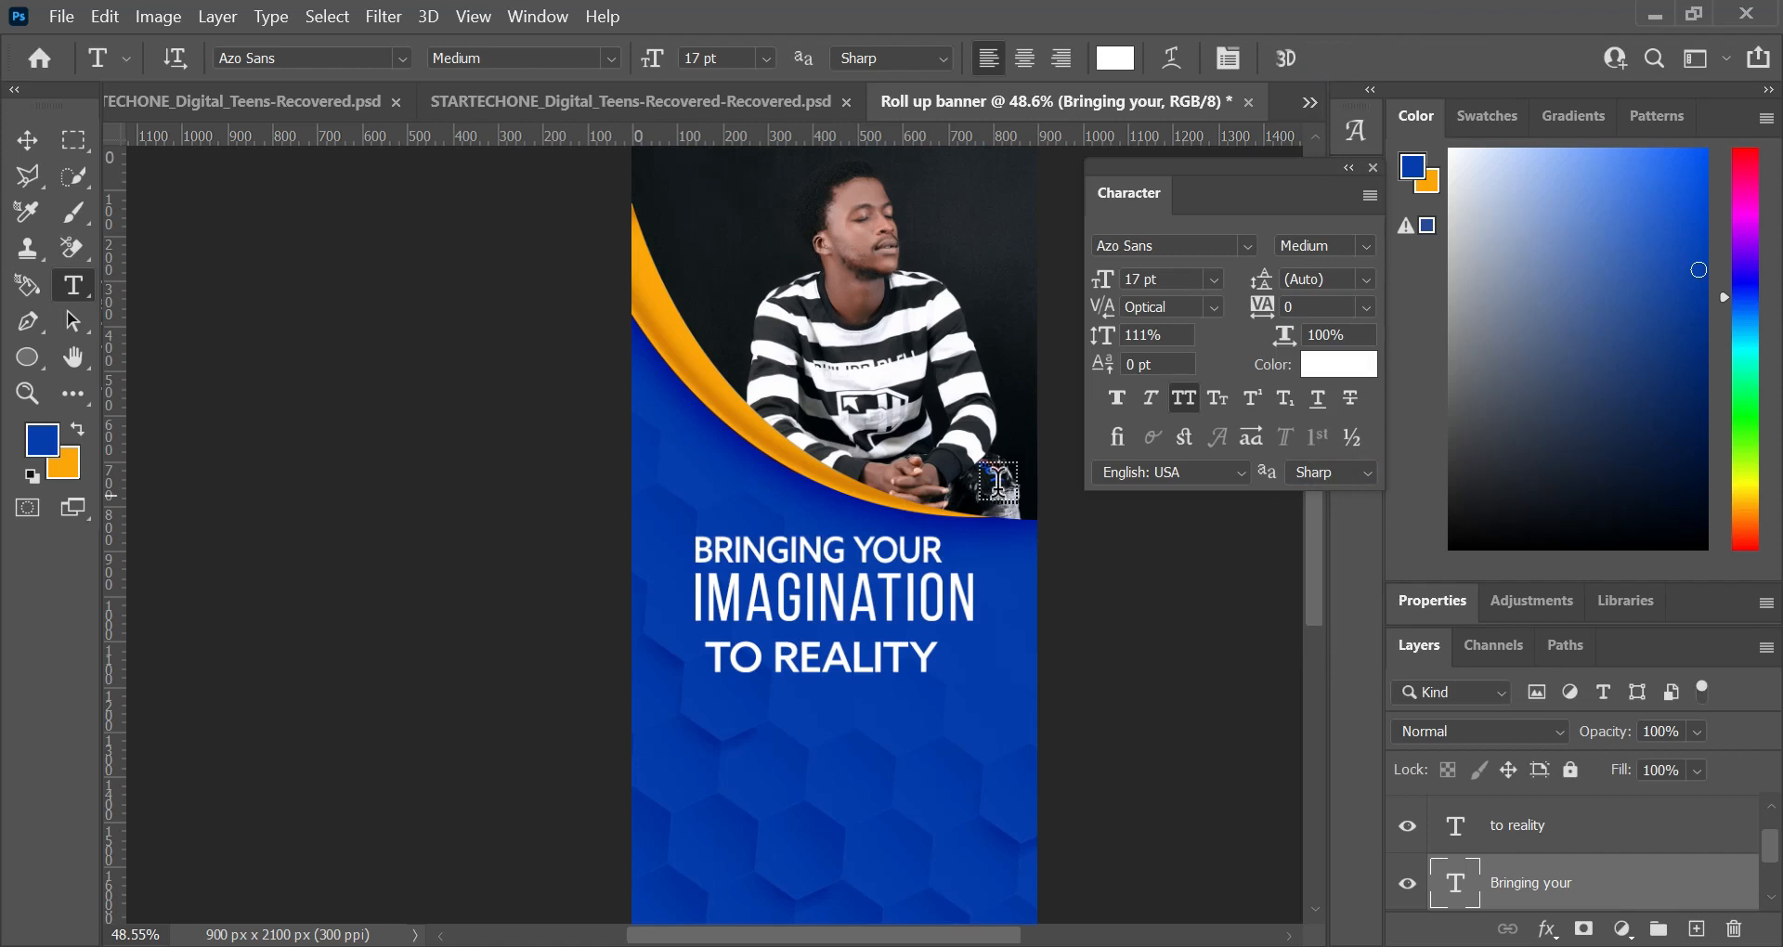
# Step: Select the whole canvas and centre the "Bringing your" line horizontally on it
pyautogui.hotkey('ctrl', 'a')
pyautogui.press('v')
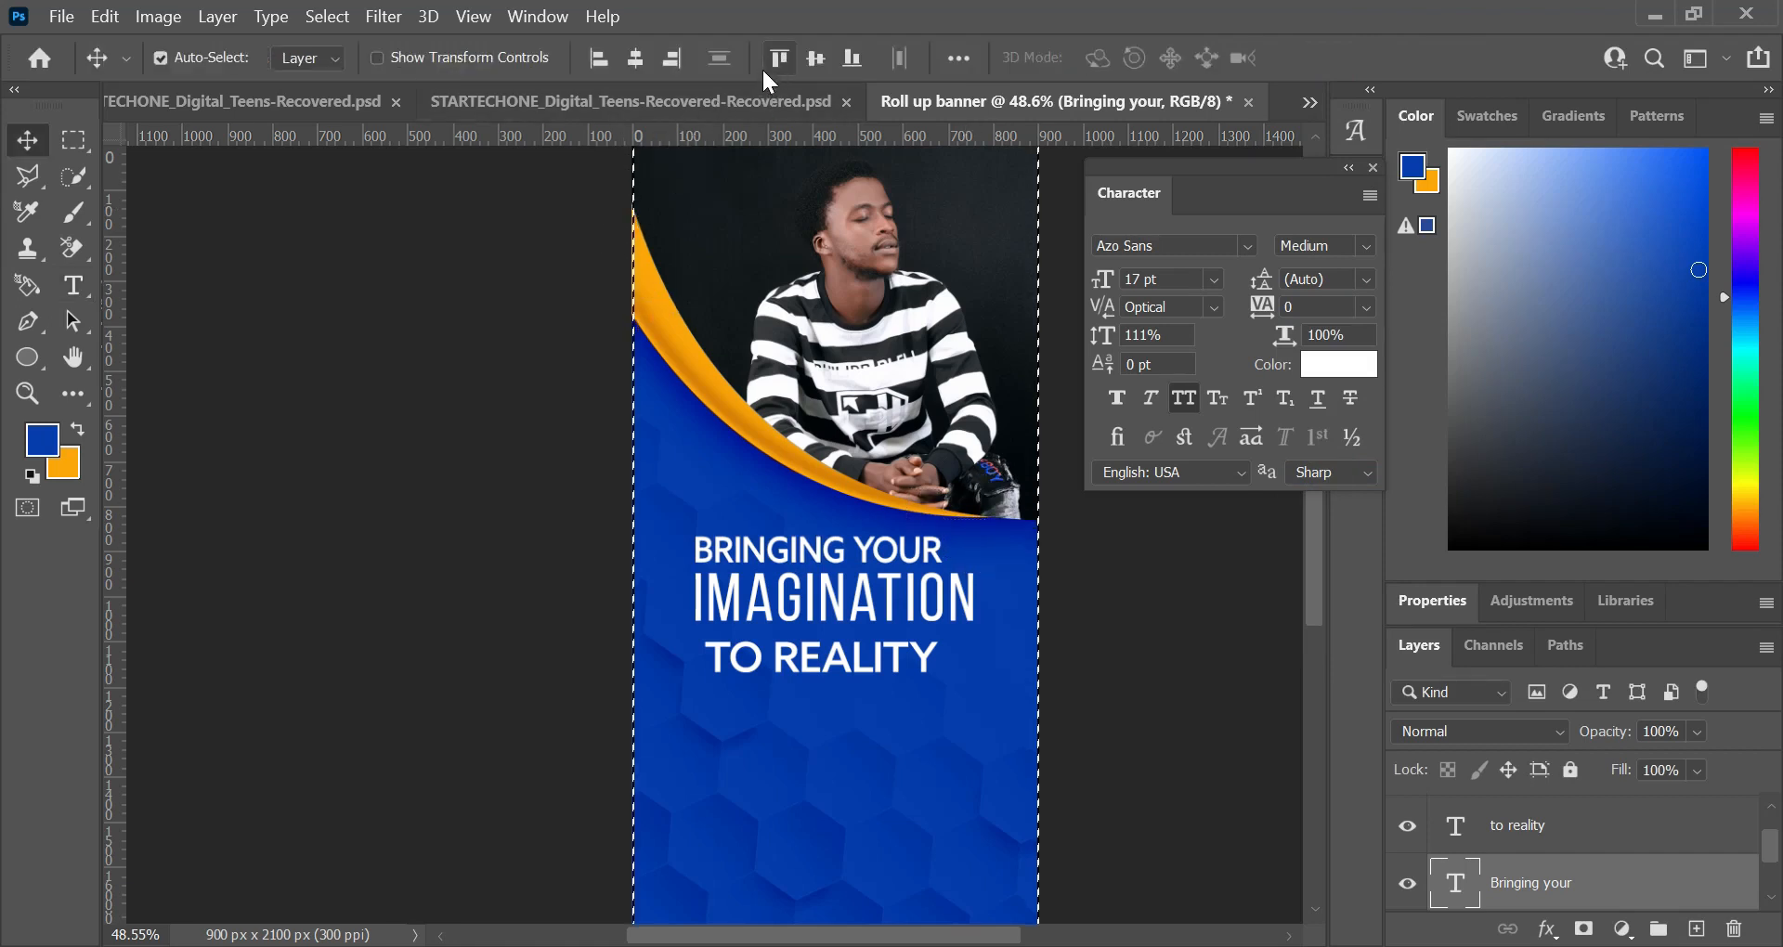
pyautogui.click(635, 58)
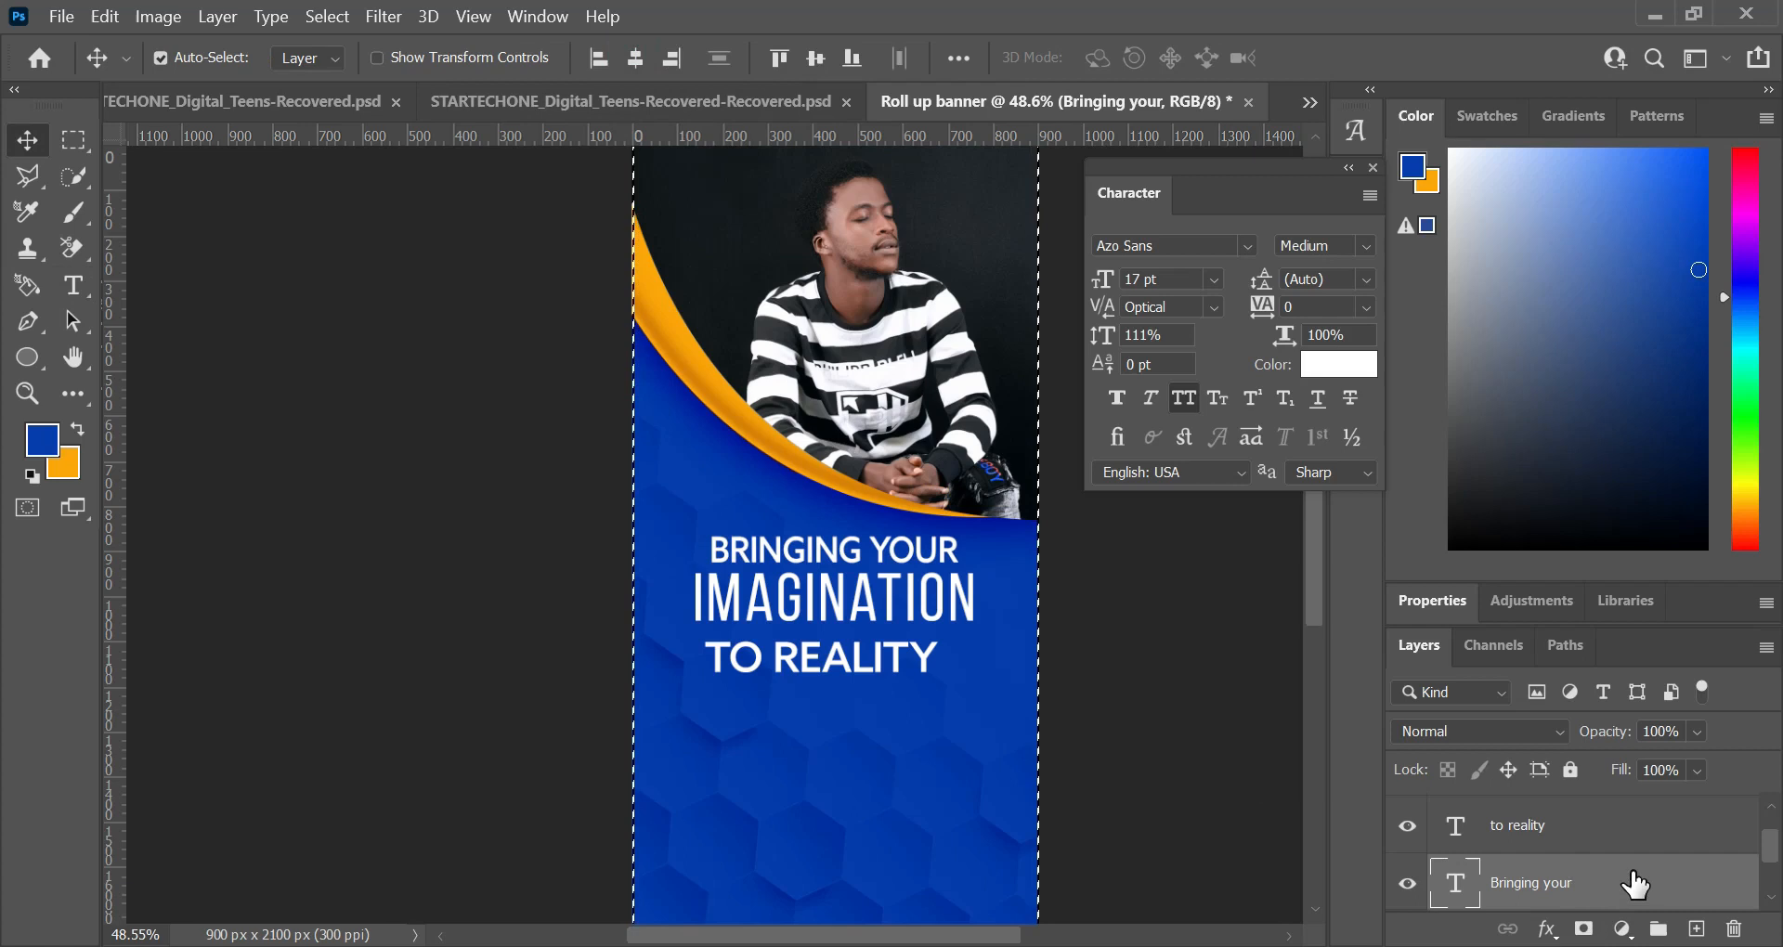
pyautogui.click(635, 58)
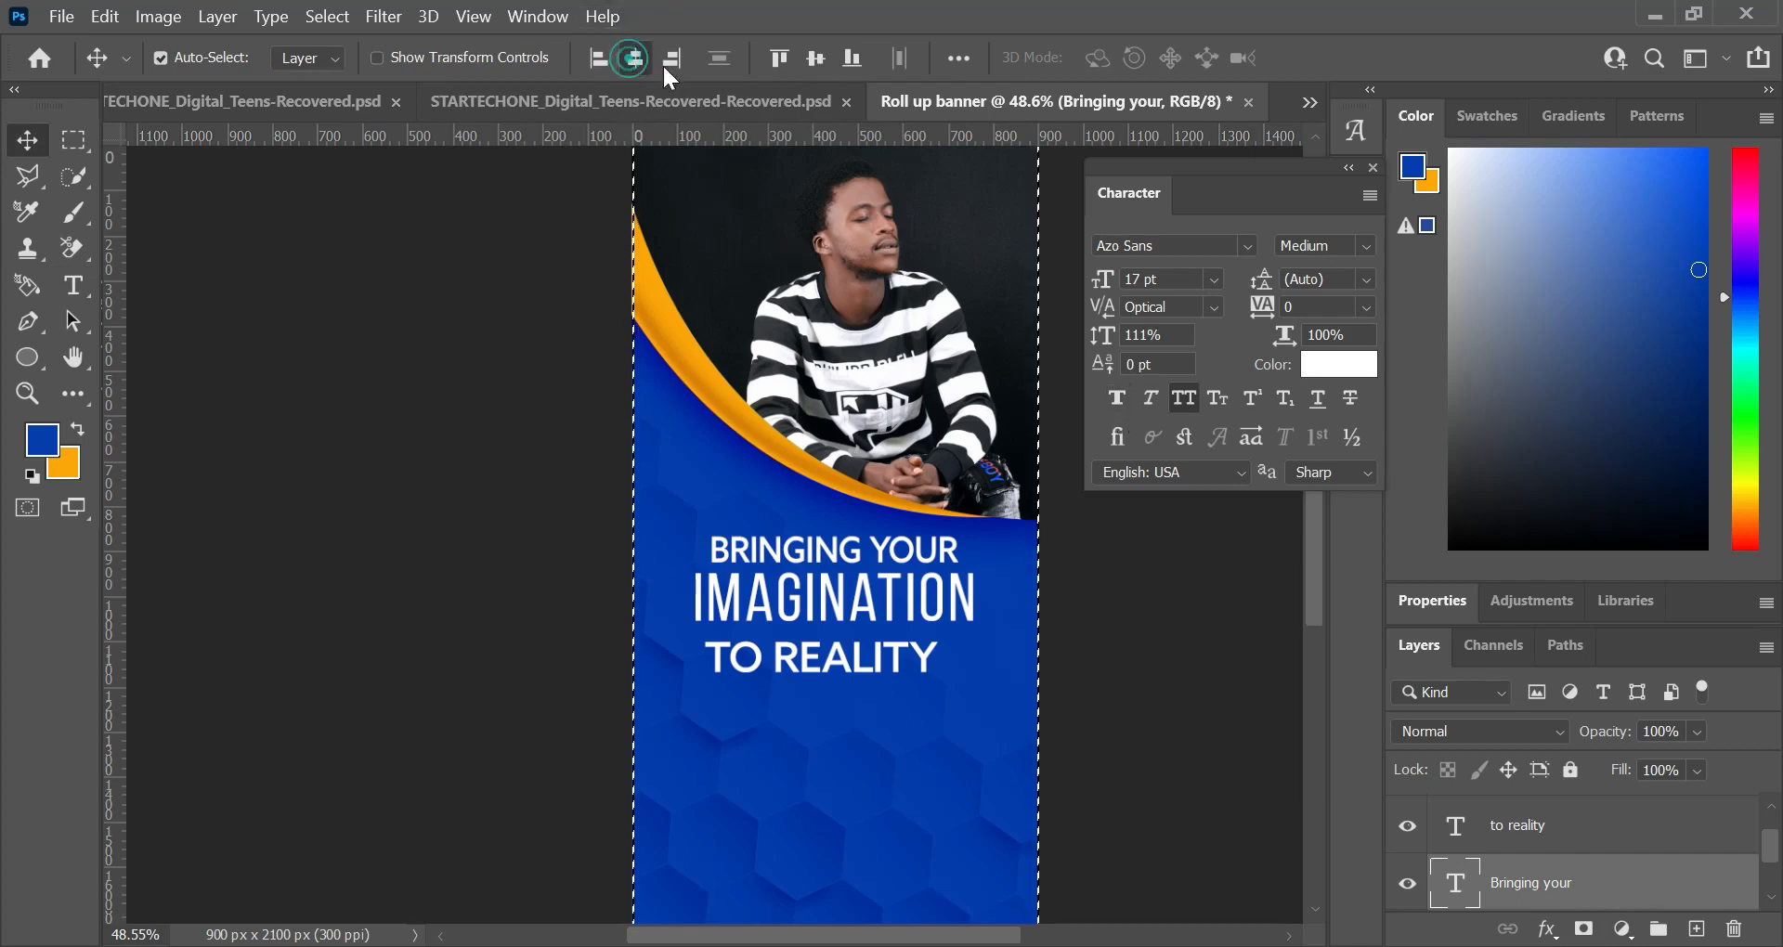
# Step: Centre the "imagination" and "to reality" lines horizontally on the canvas
pyautogui.scroll(-1, 1556, 862)
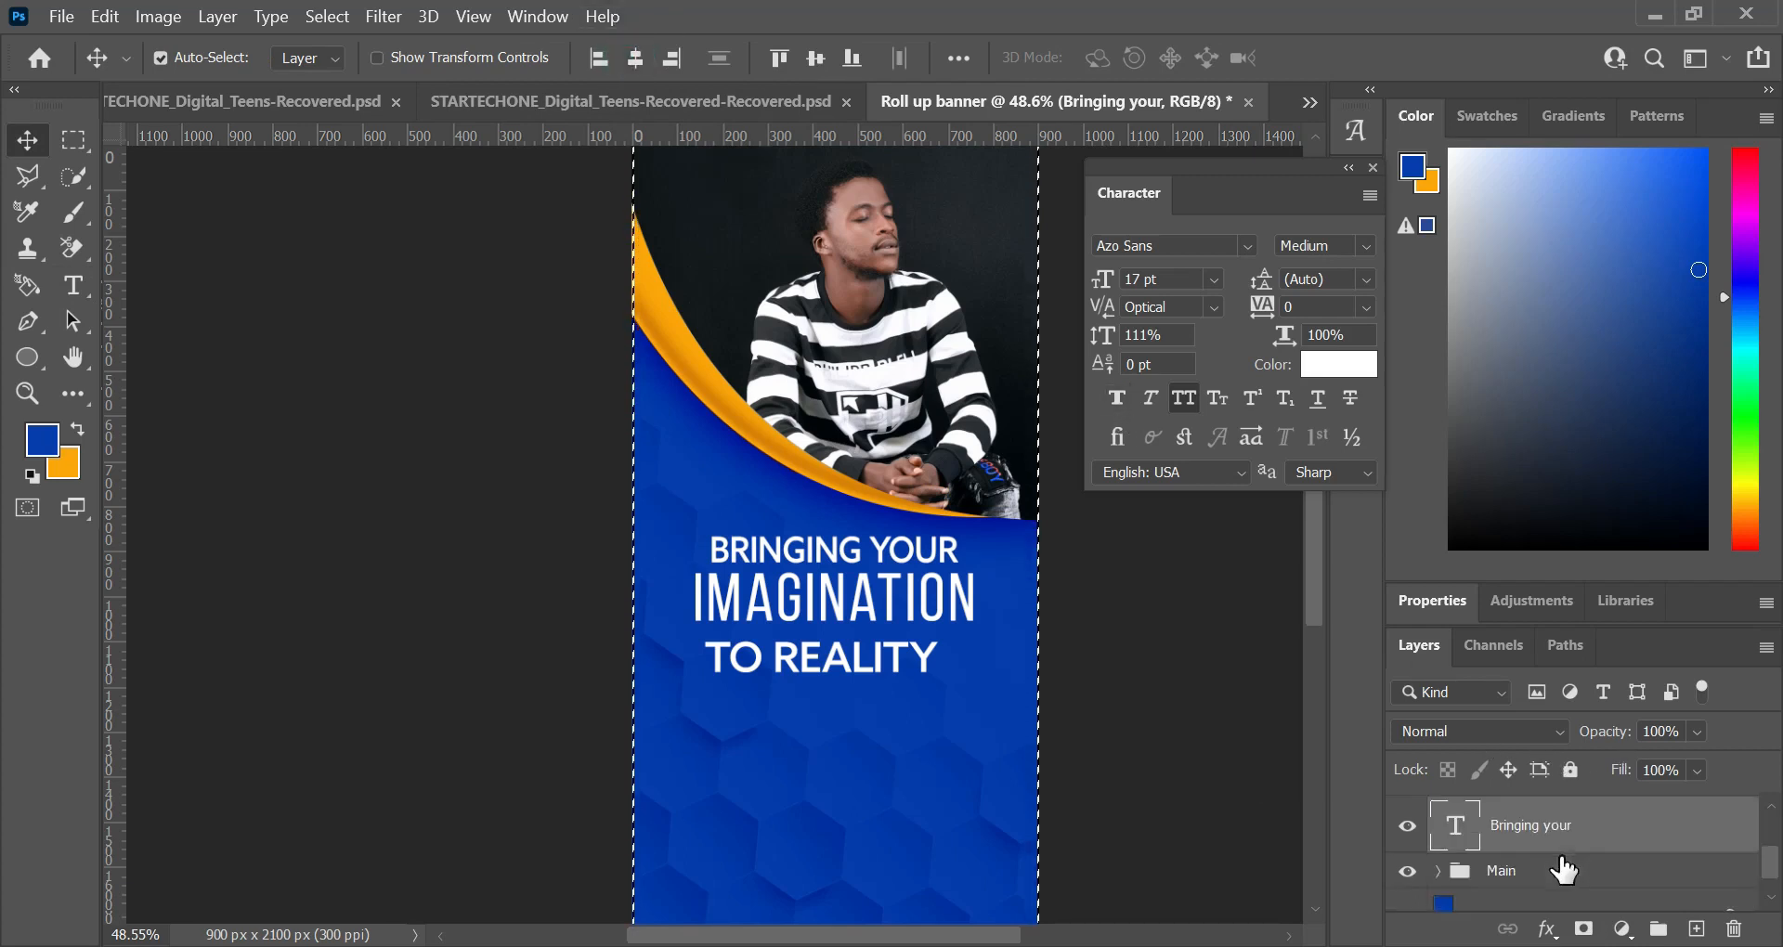
pyautogui.scroll(1, 1553, 854)
pyautogui.scroll(1, 1569, 841)
pyautogui.click(1580, 808)
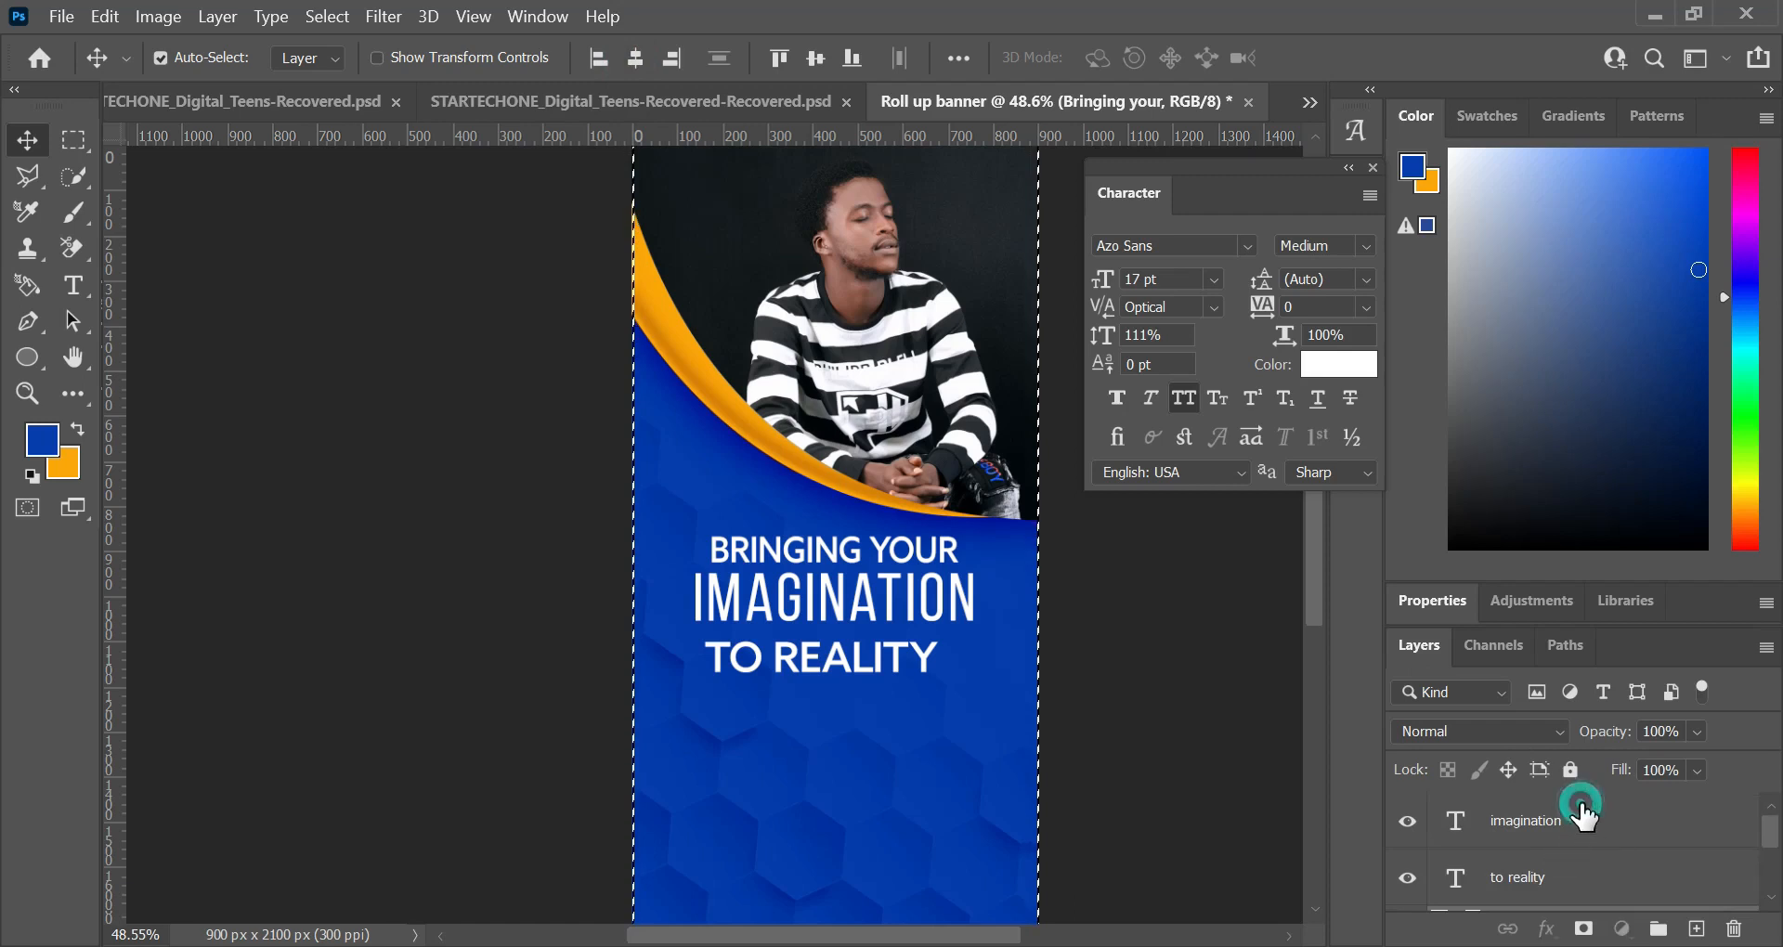
pyautogui.click(1584, 825)
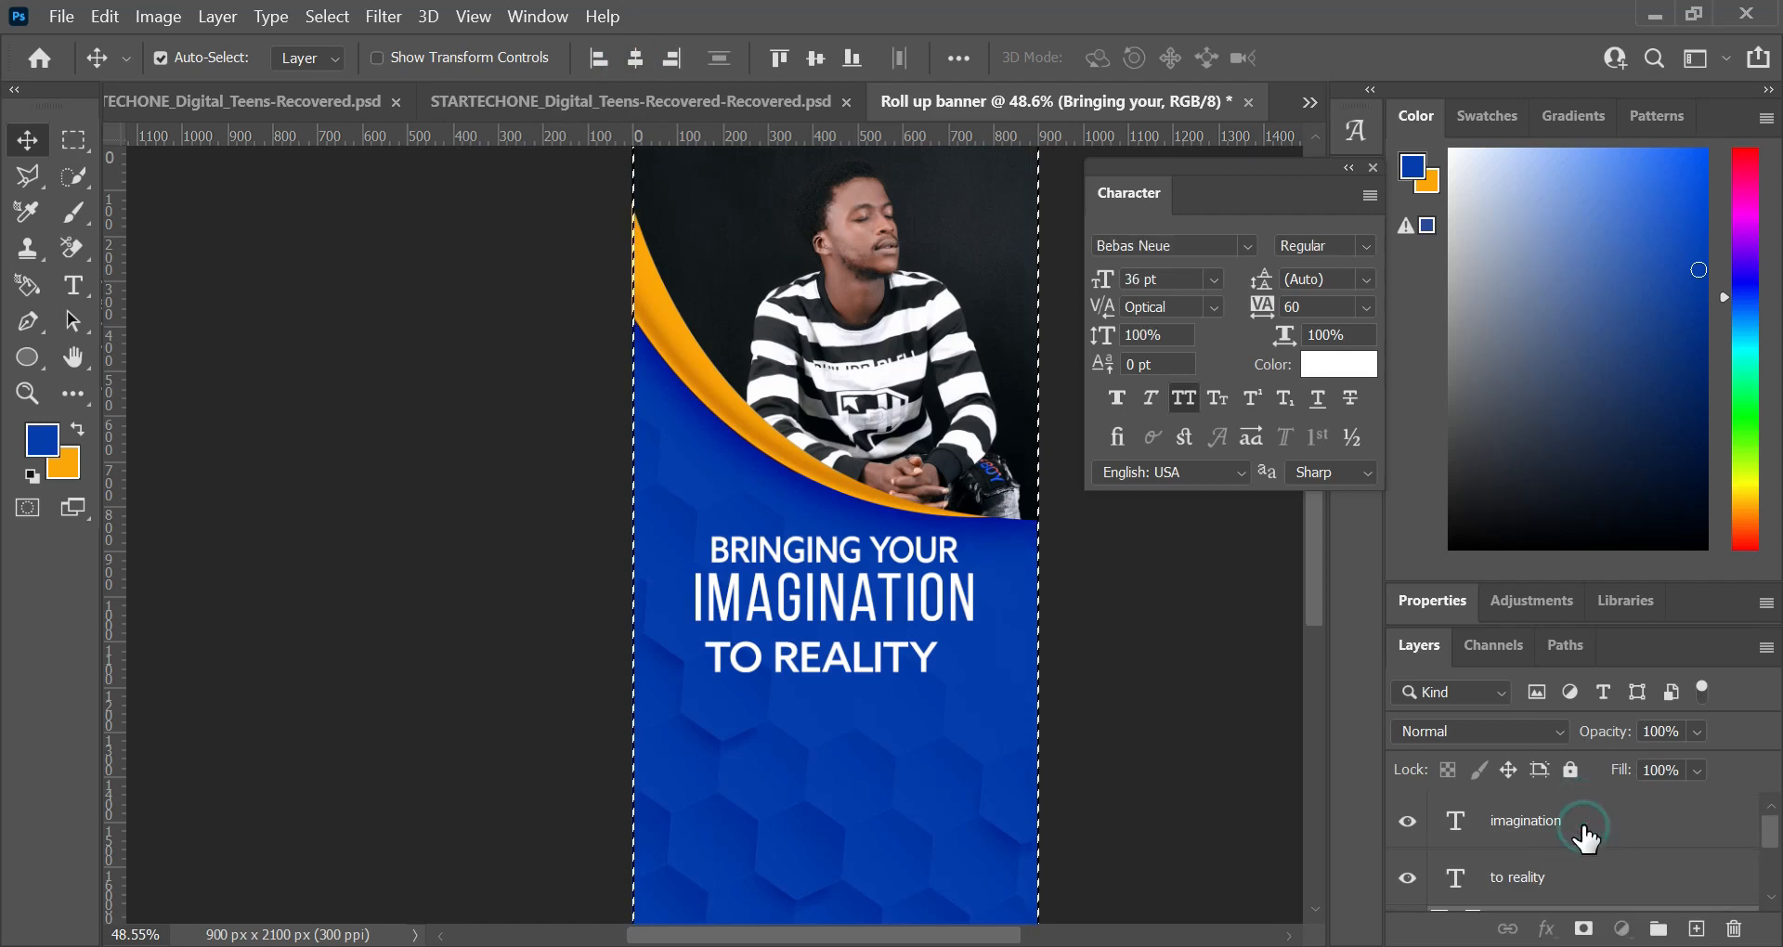
pyautogui.click(636, 59)
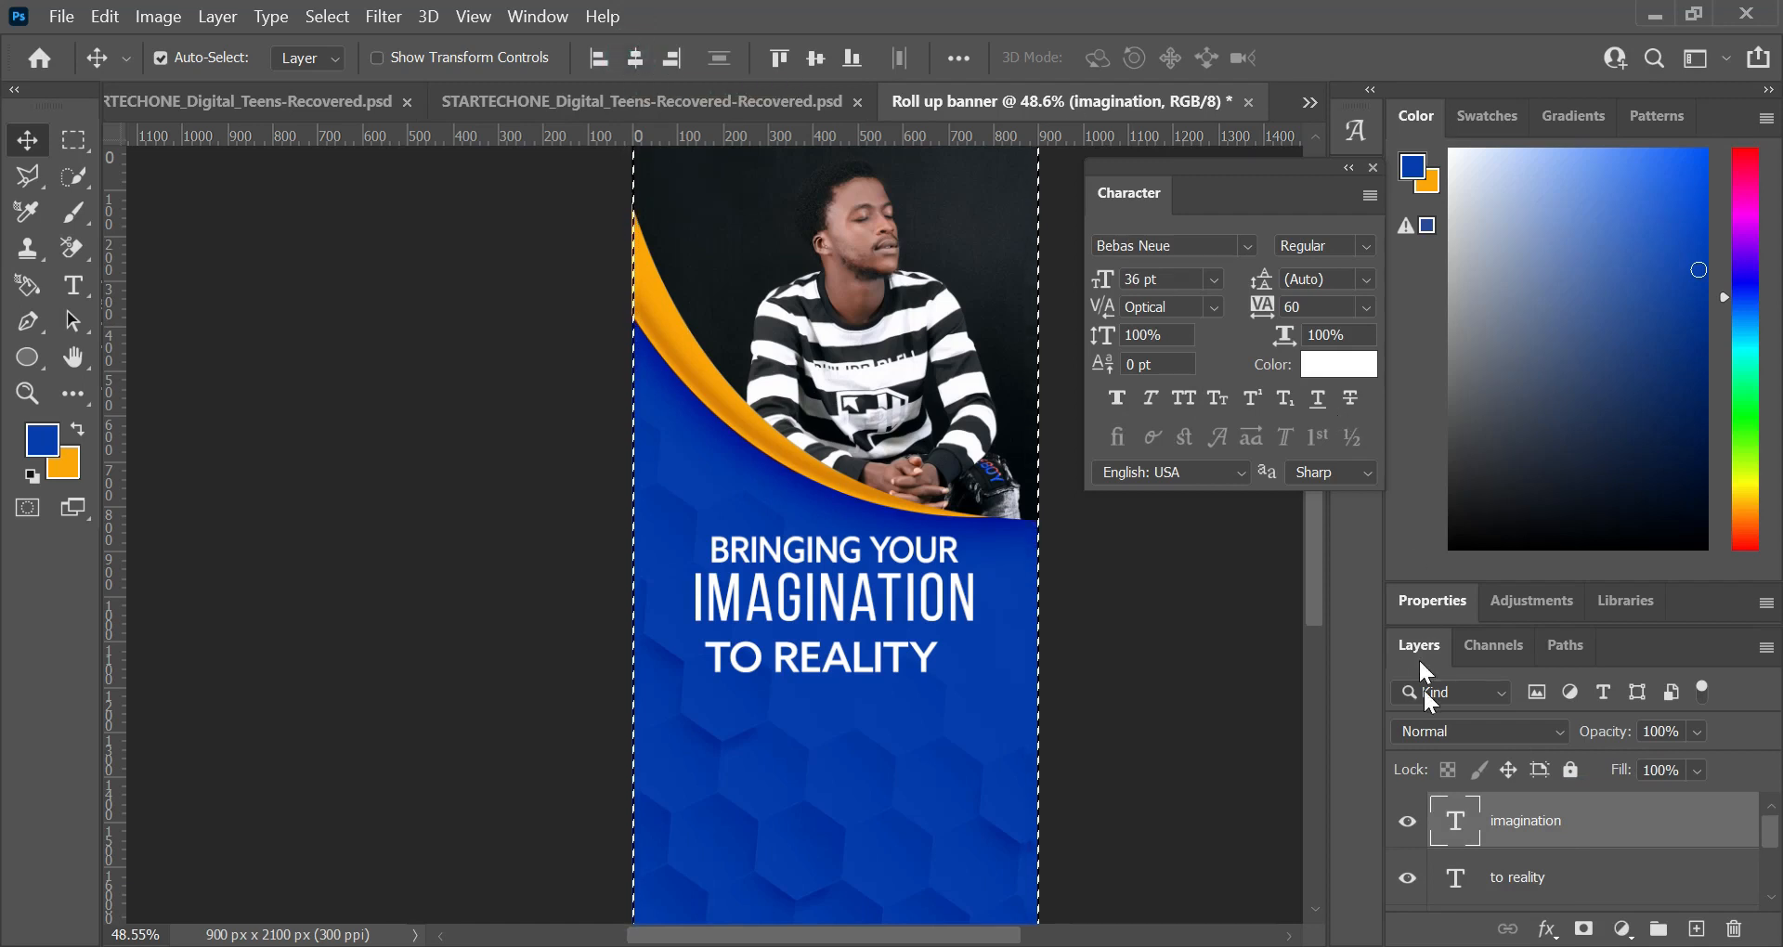
pyautogui.click(1506, 880)
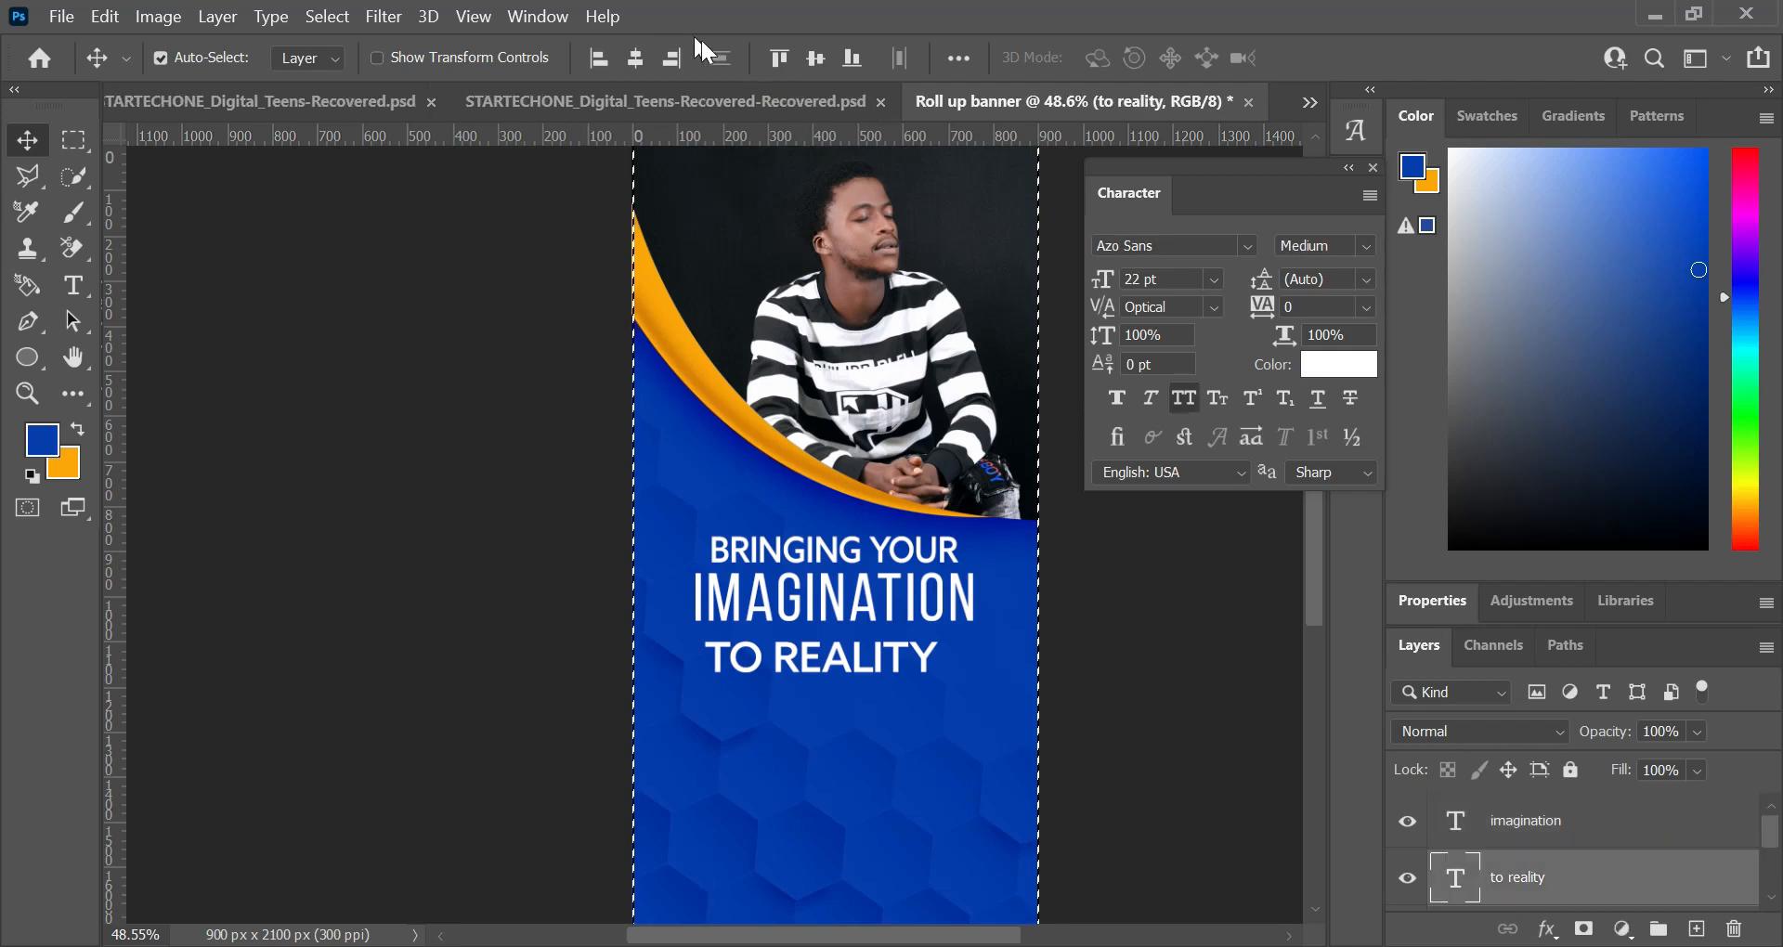
pyautogui.click(642, 54)
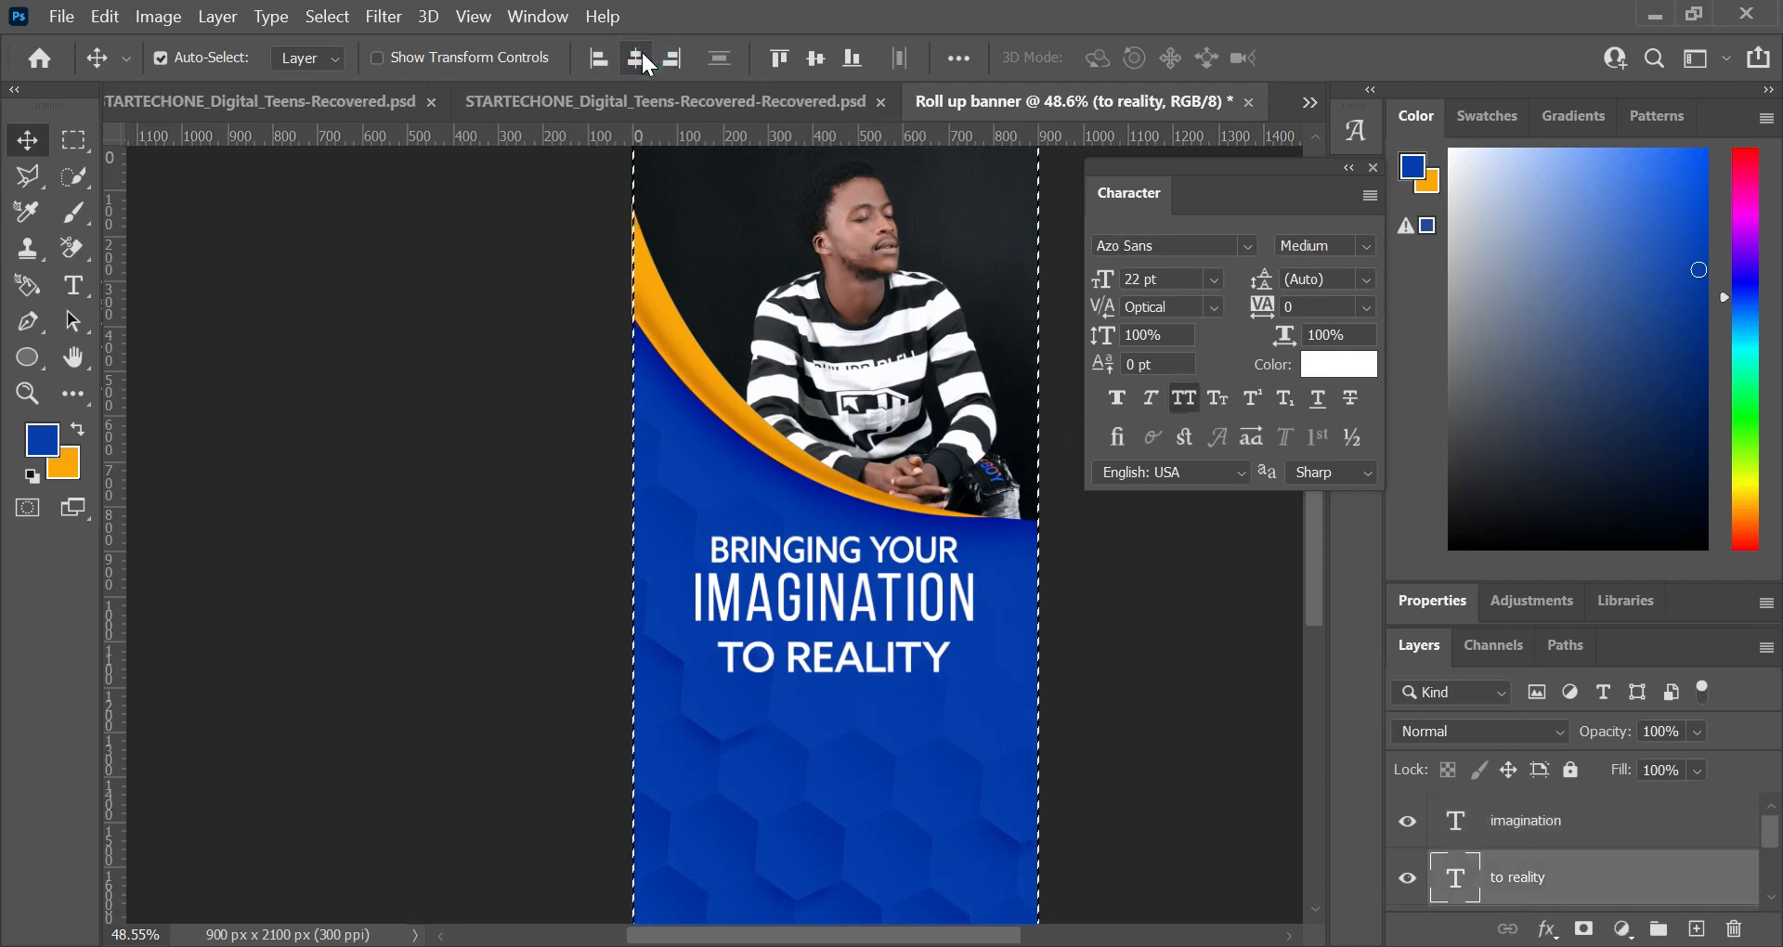
# Step: Clear the canvas selection and move "to reality" up closer to the "imagination" line
pyautogui.hotkey('ctrl', 'd')
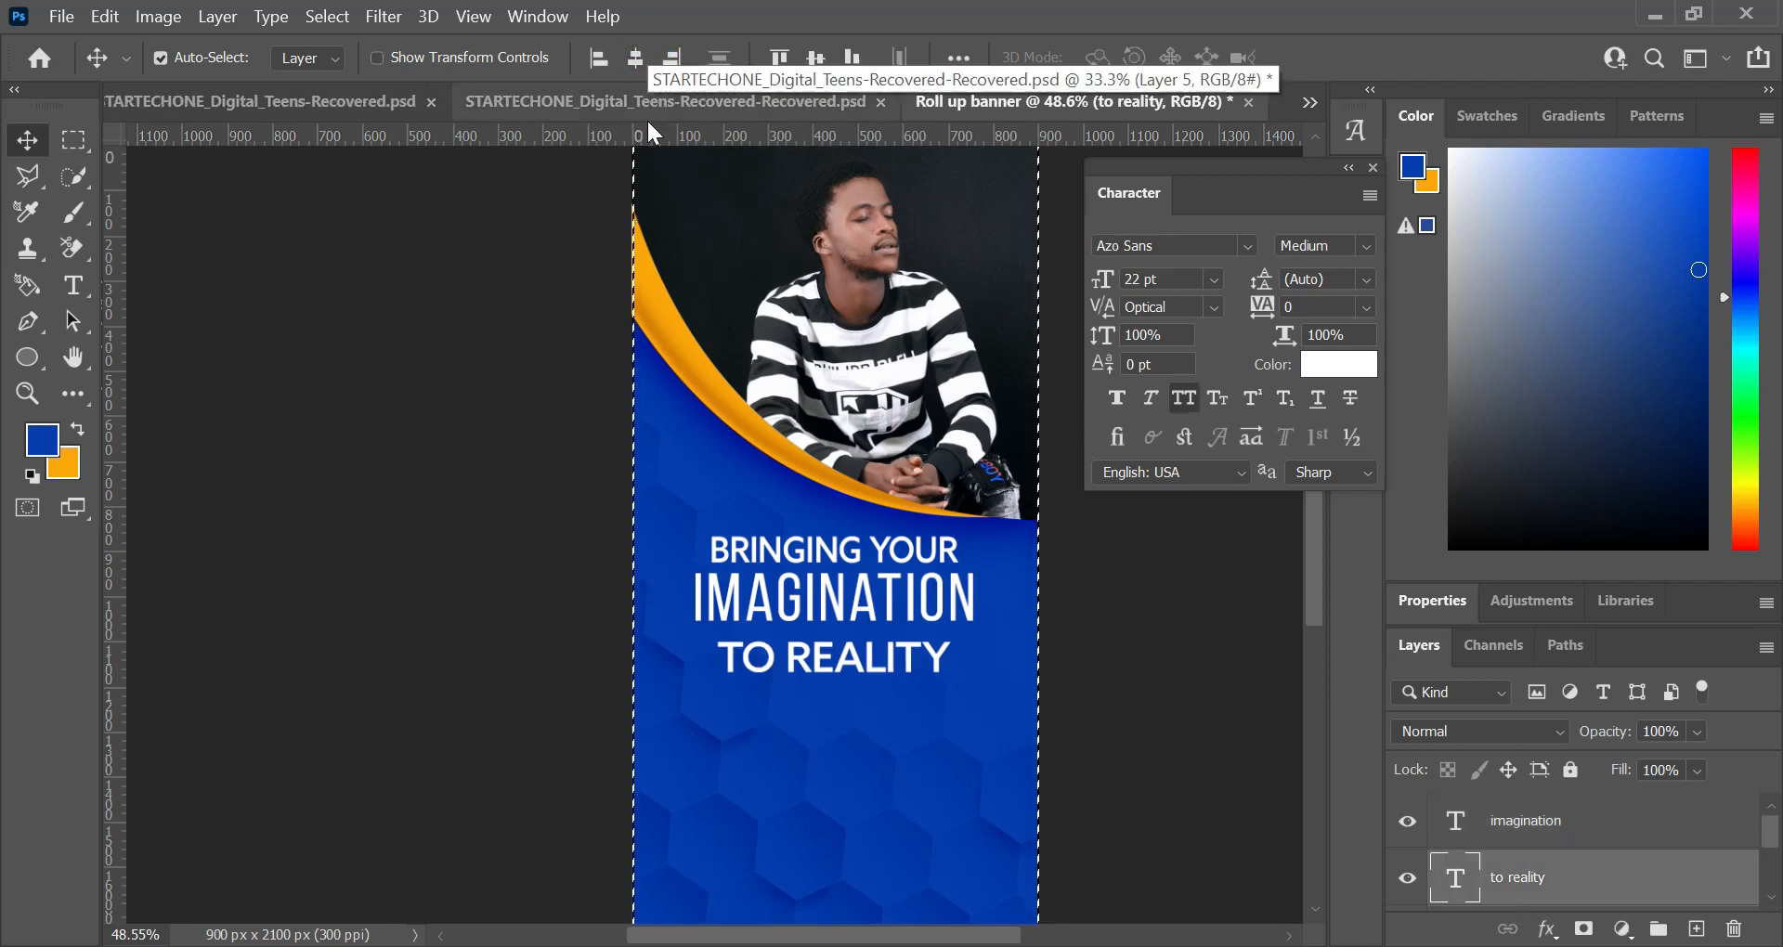
pyautogui.click(850, 659)
pyautogui.moveTo(849, 657); pyautogui.dragTo(849, 645)
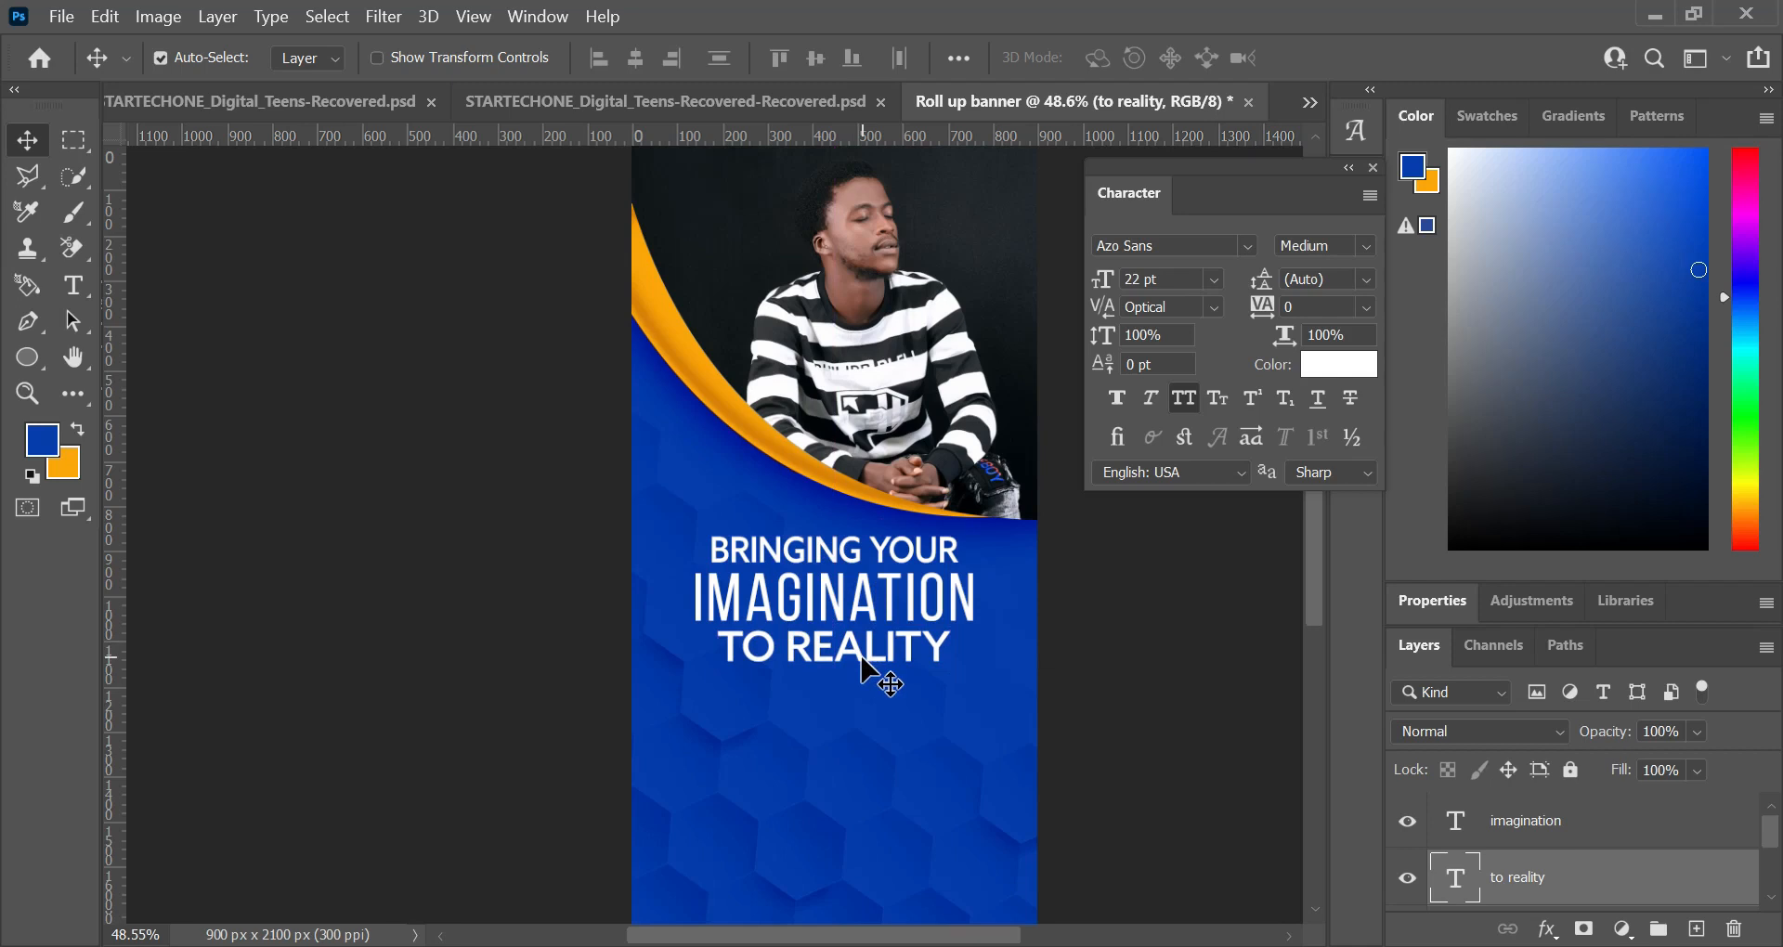
# Step: Set the font size of the "imagination" line to 40 pt
pyautogui.scroll(3, 887, 645)
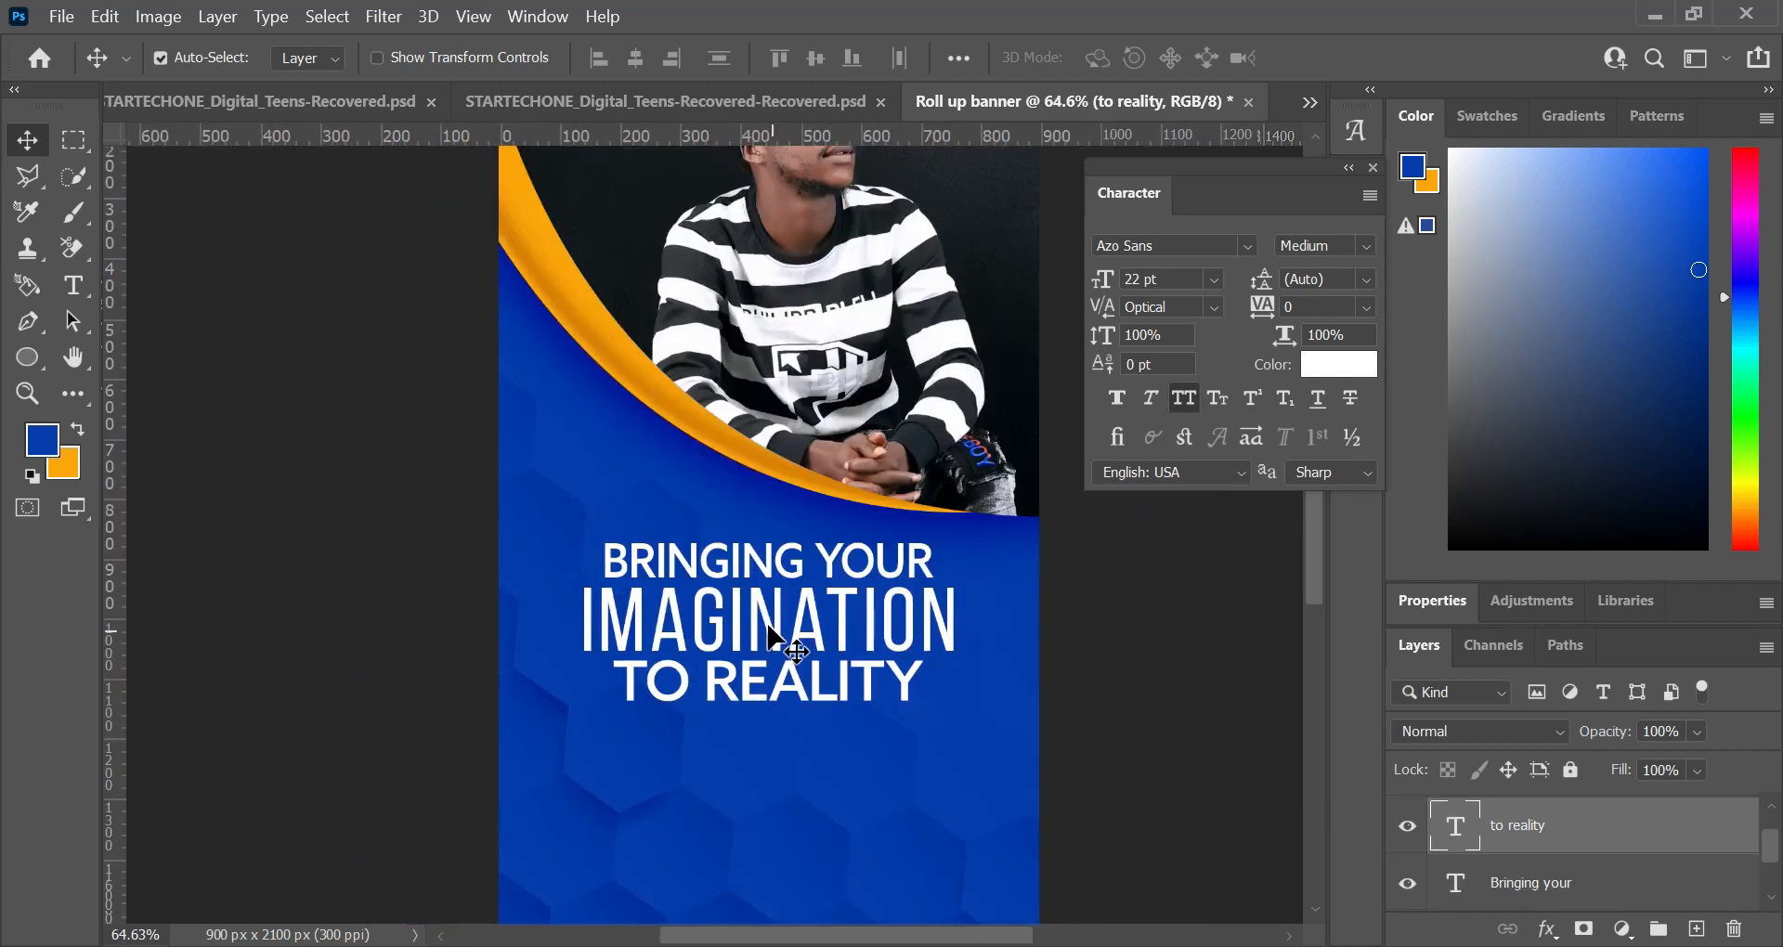
pyautogui.press('t')
pyautogui.click(773, 617)
pyautogui.doubleClick(773, 617)
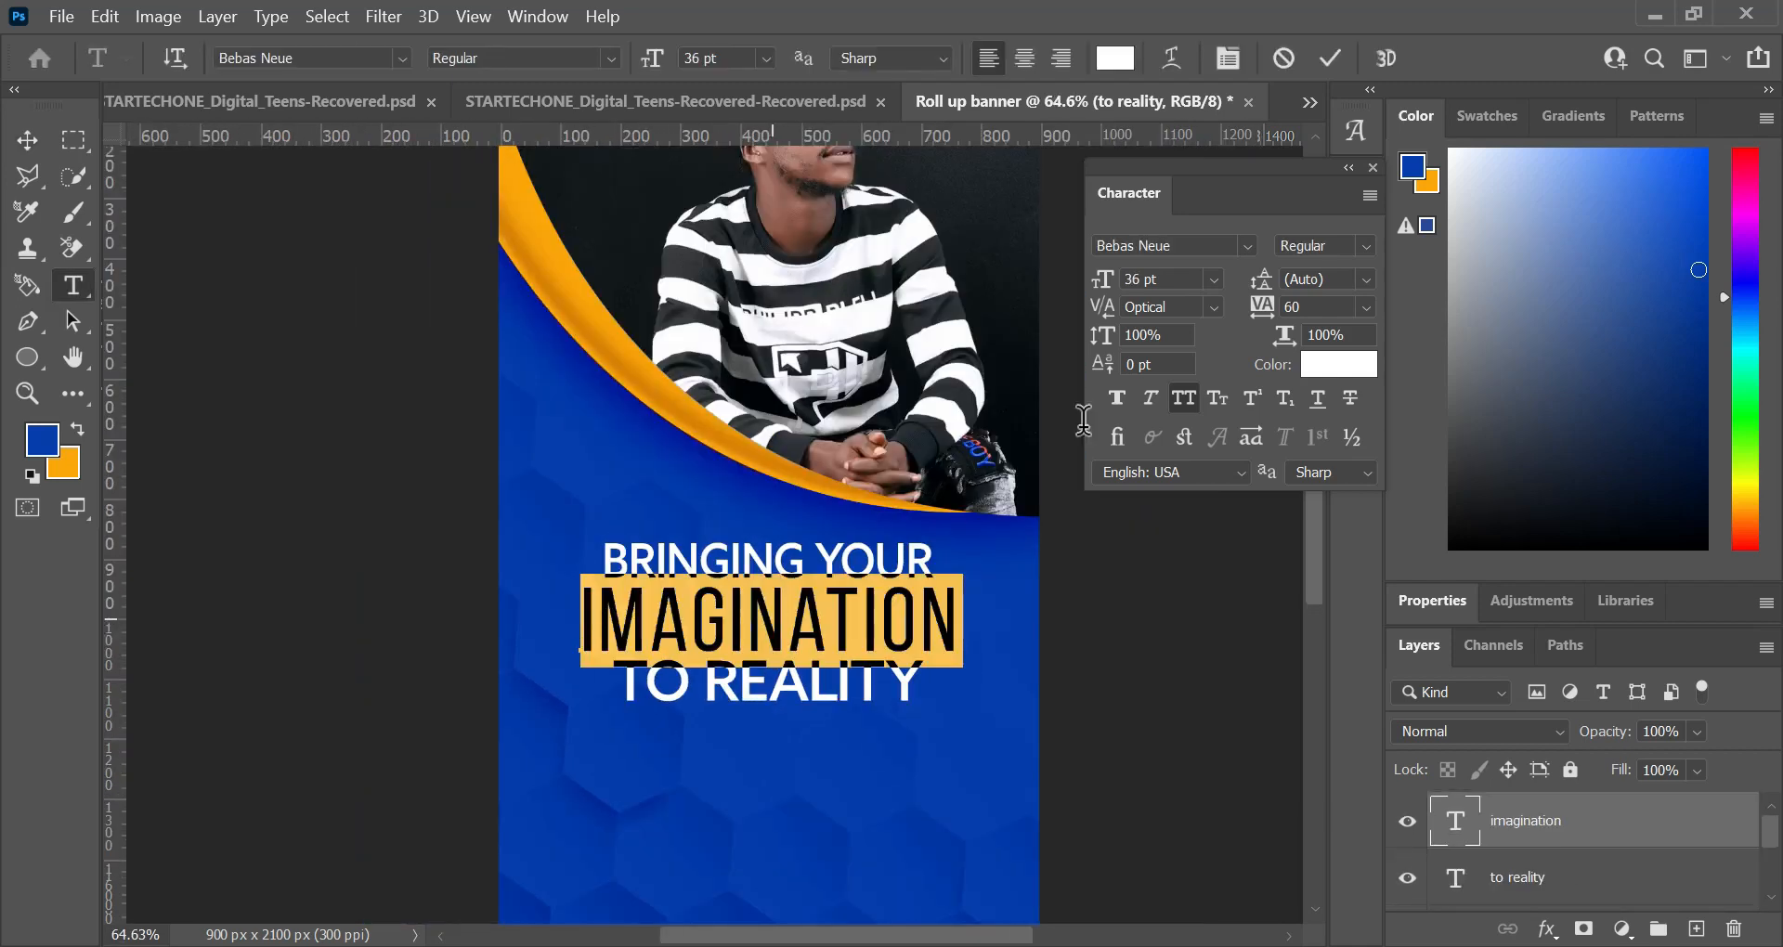
pyautogui.moveTo(1168, 278); pyautogui.dragTo(911, 315)
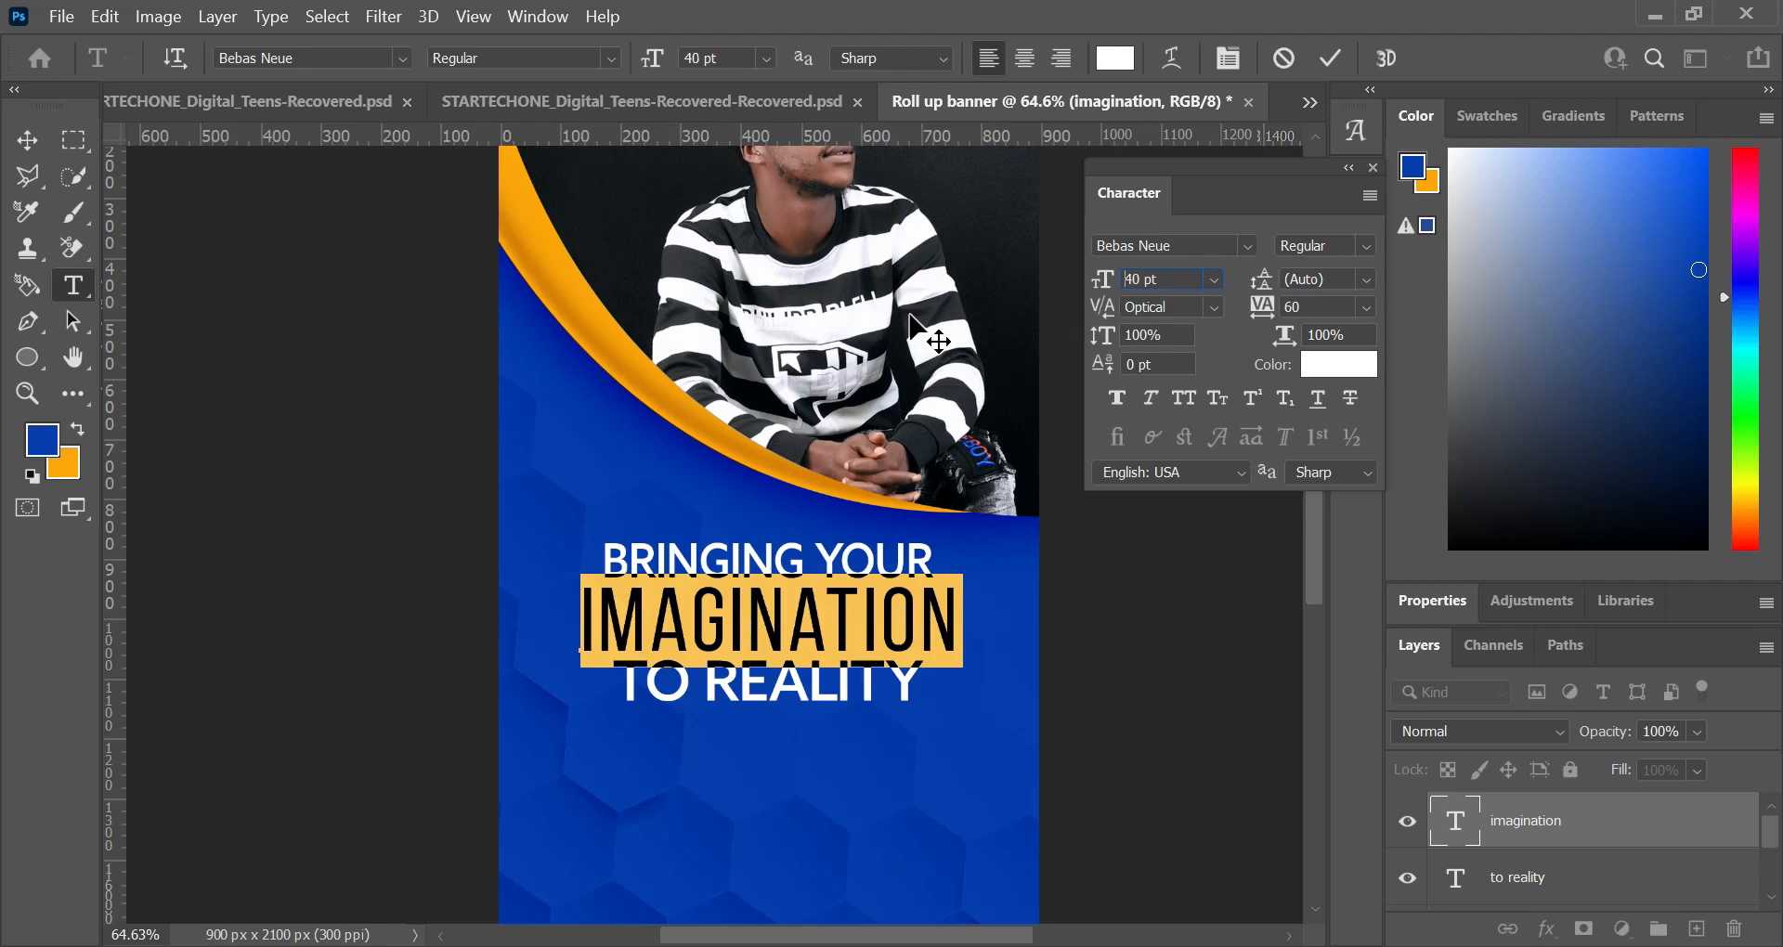
pyautogui.press('Return')
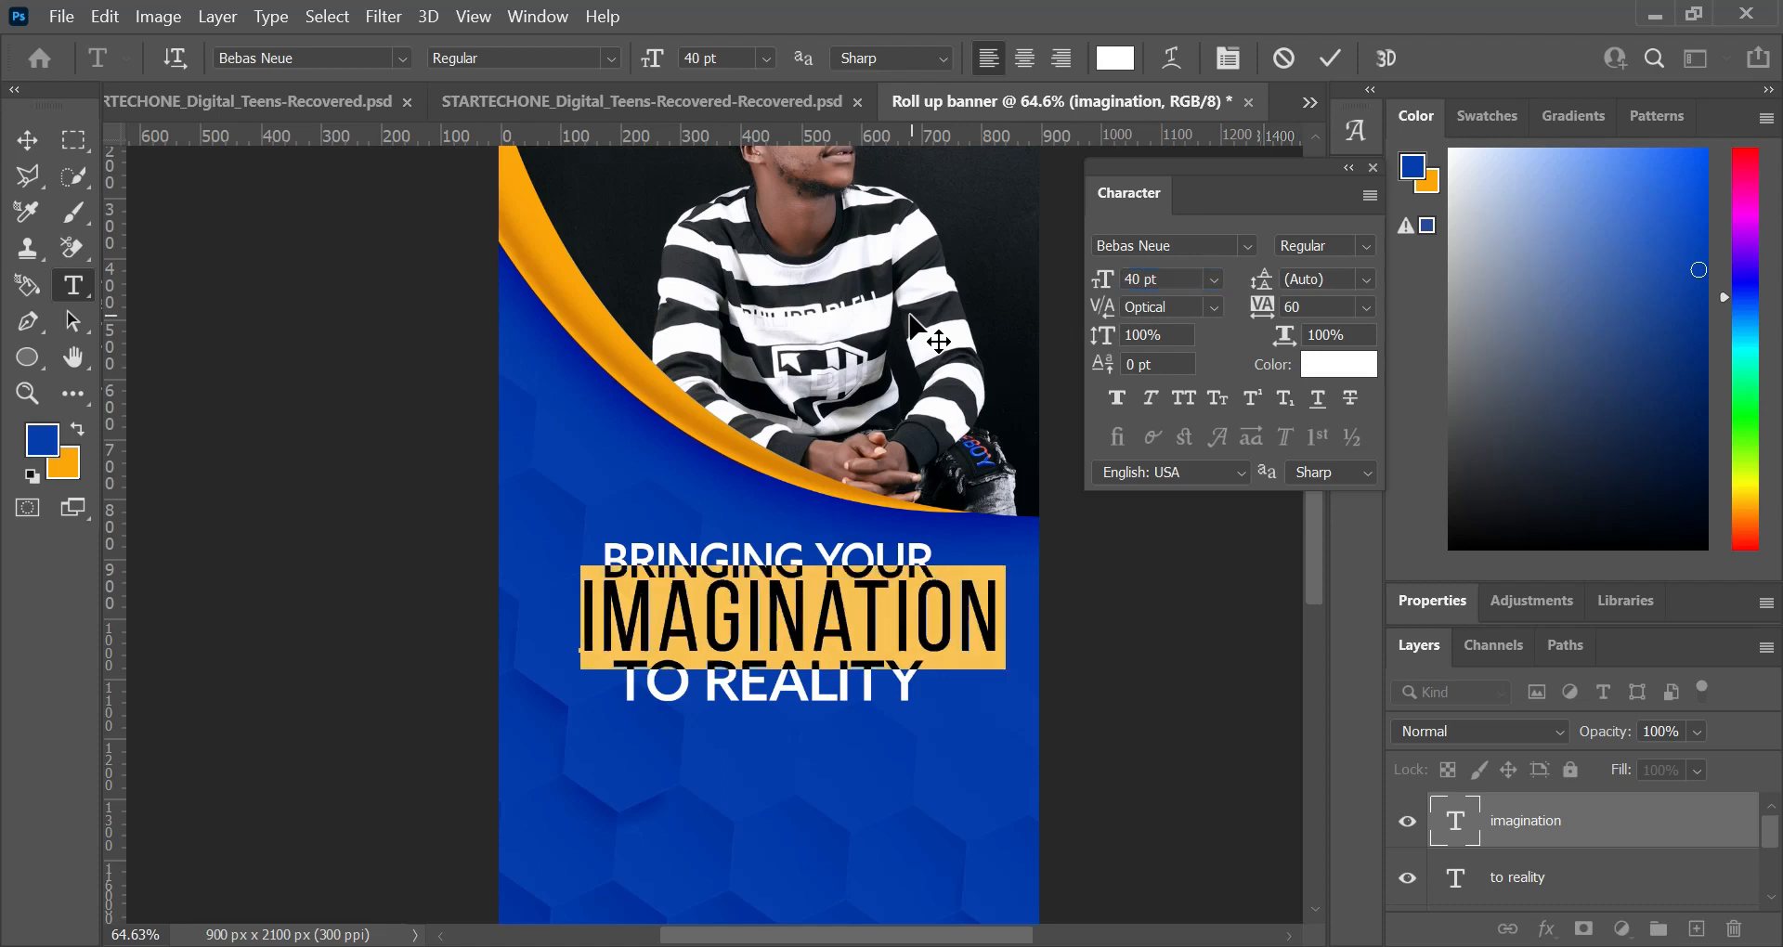
# Step: Apply the text edit and centre the "imagination" line horizontally on the canvas
pyautogui.click(1324, 61)
pyautogui.press('v')
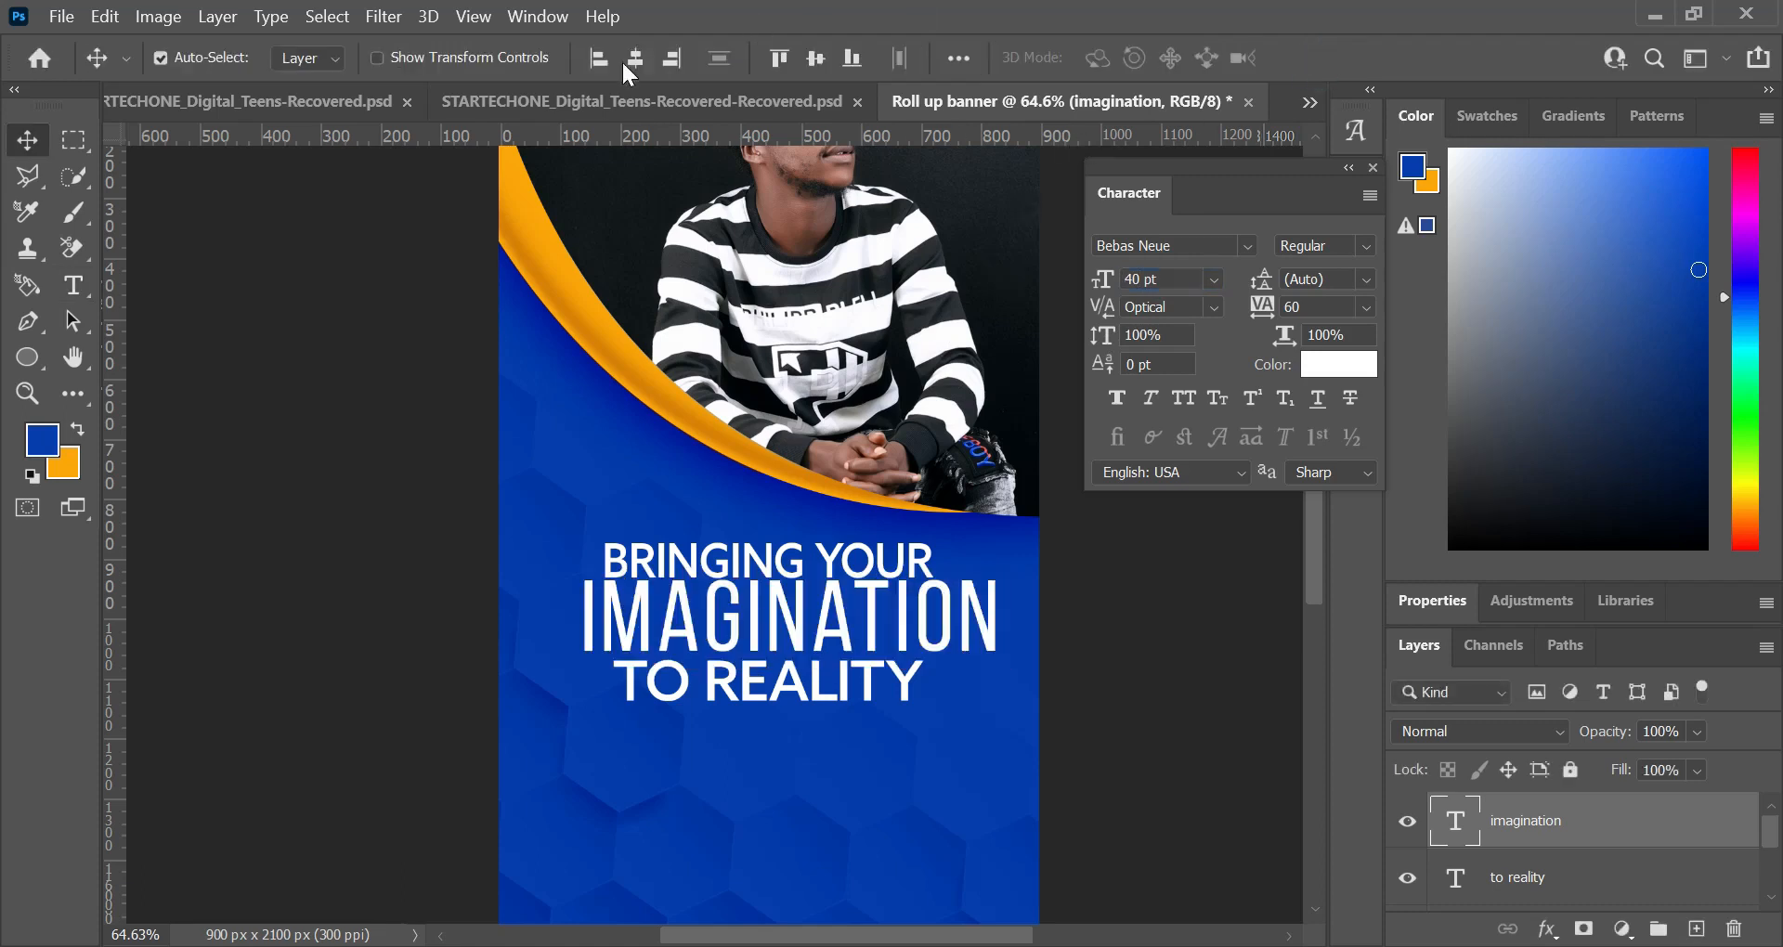
pyautogui.click(627, 61)
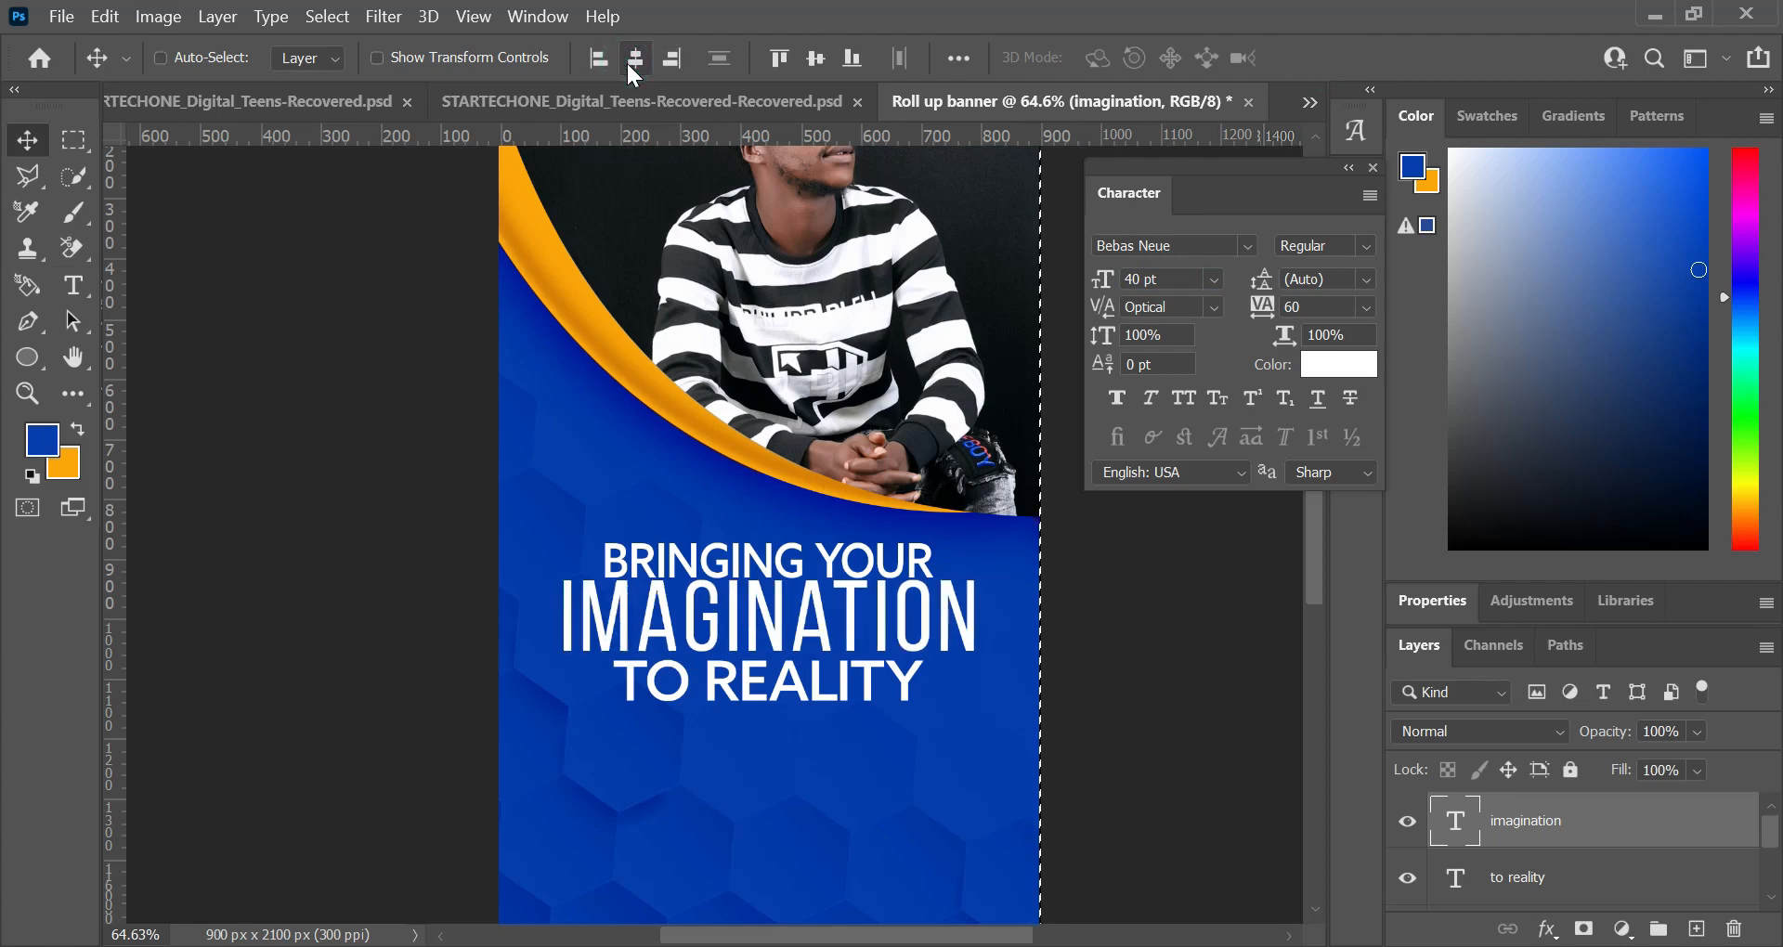
# Step: Nudge the "Bringing your" line up slightly and move "to reality" slightly closer to the "imagination" line
pyautogui.click(796, 556)
pyautogui.press('Up')
pyautogui.press('Up')
pyautogui.press('Up')
pyautogui.press('Up')
pyautogui.press('Up')
pyautogui.press('Up')
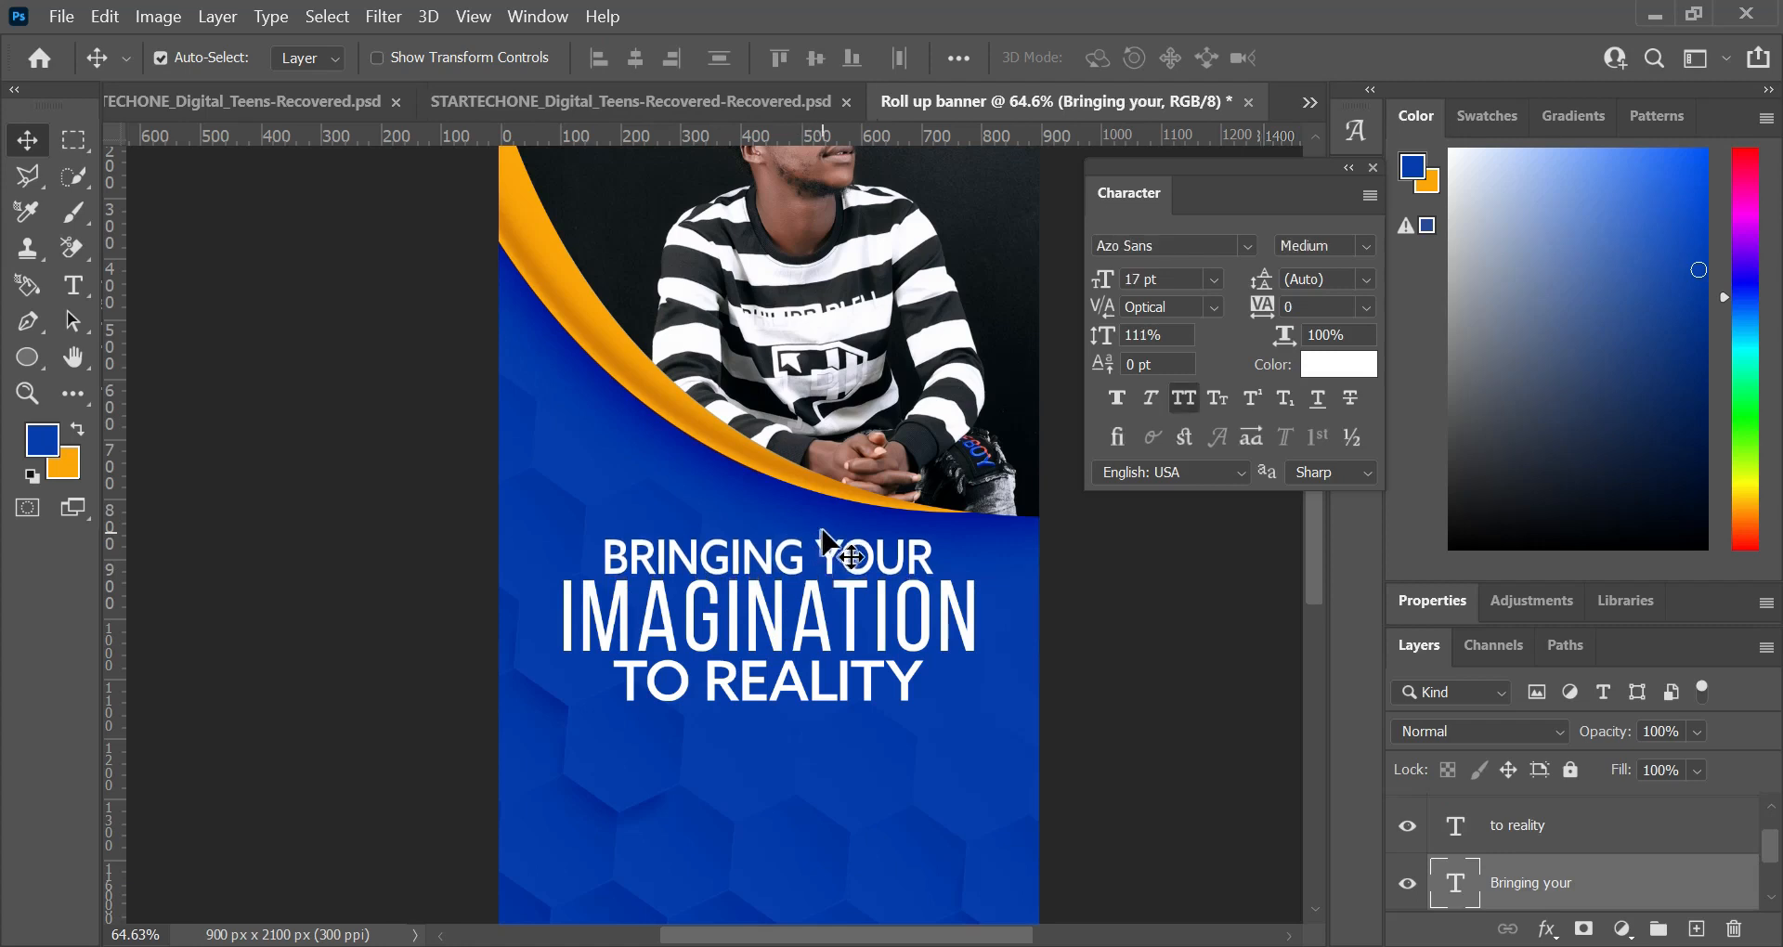
pyautogui.click(795, 686)
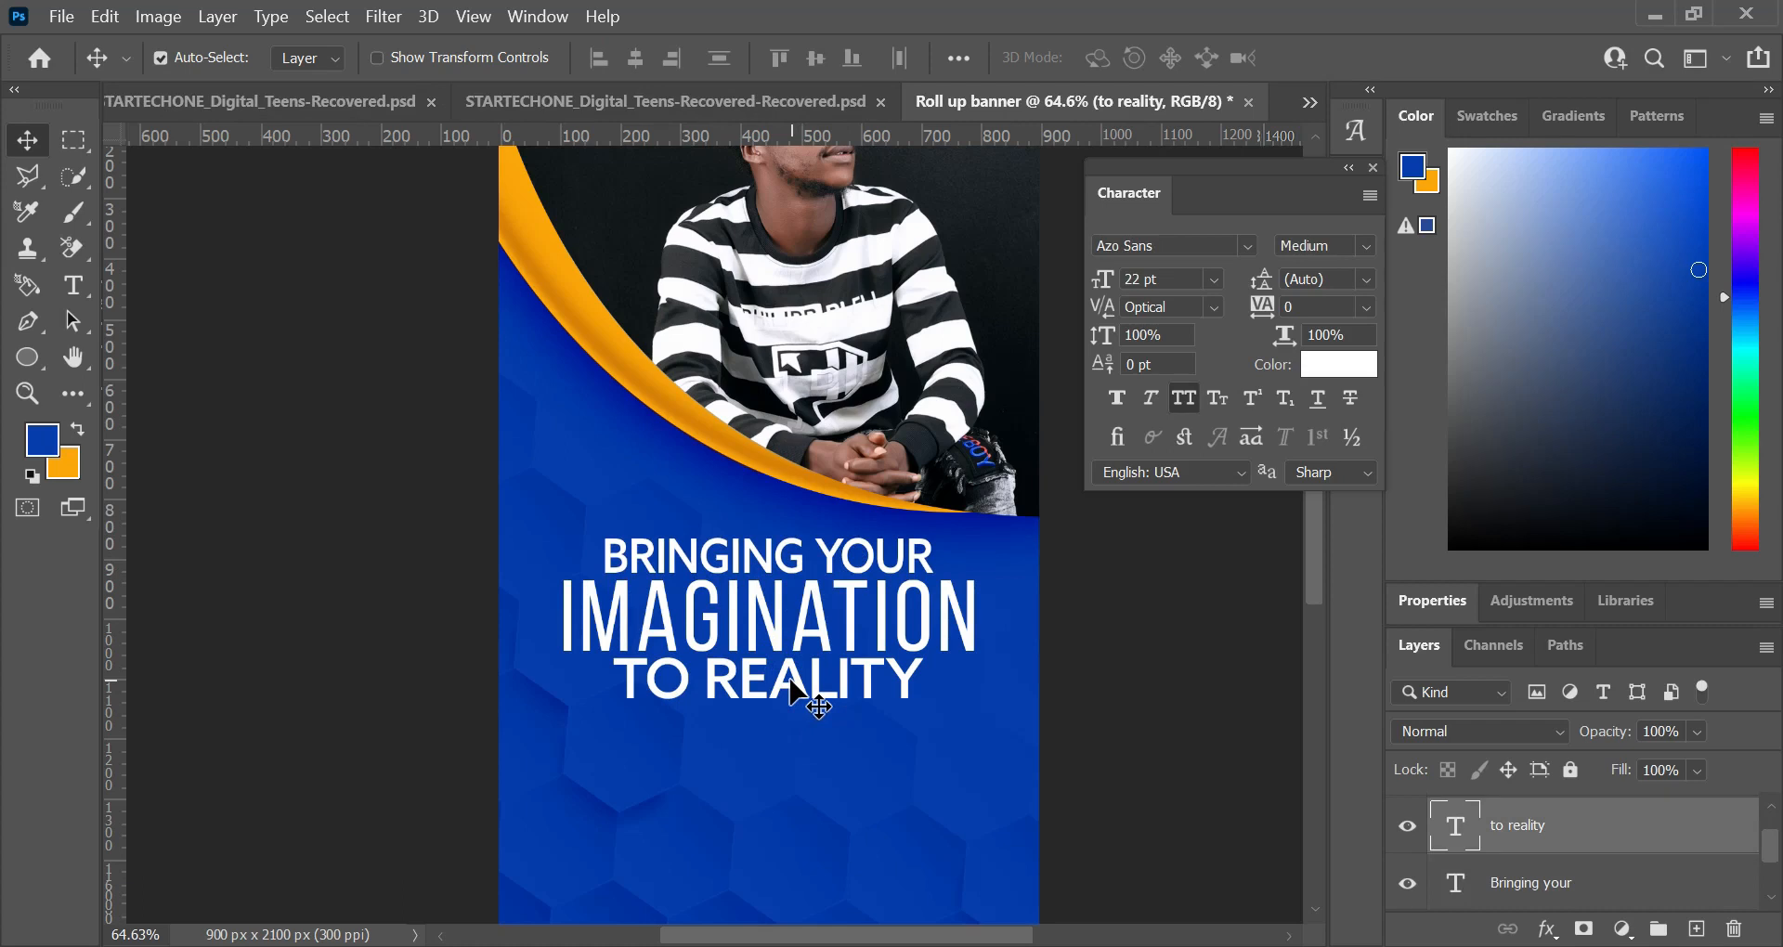
pyautogui.scroll(-5, 817, 706)
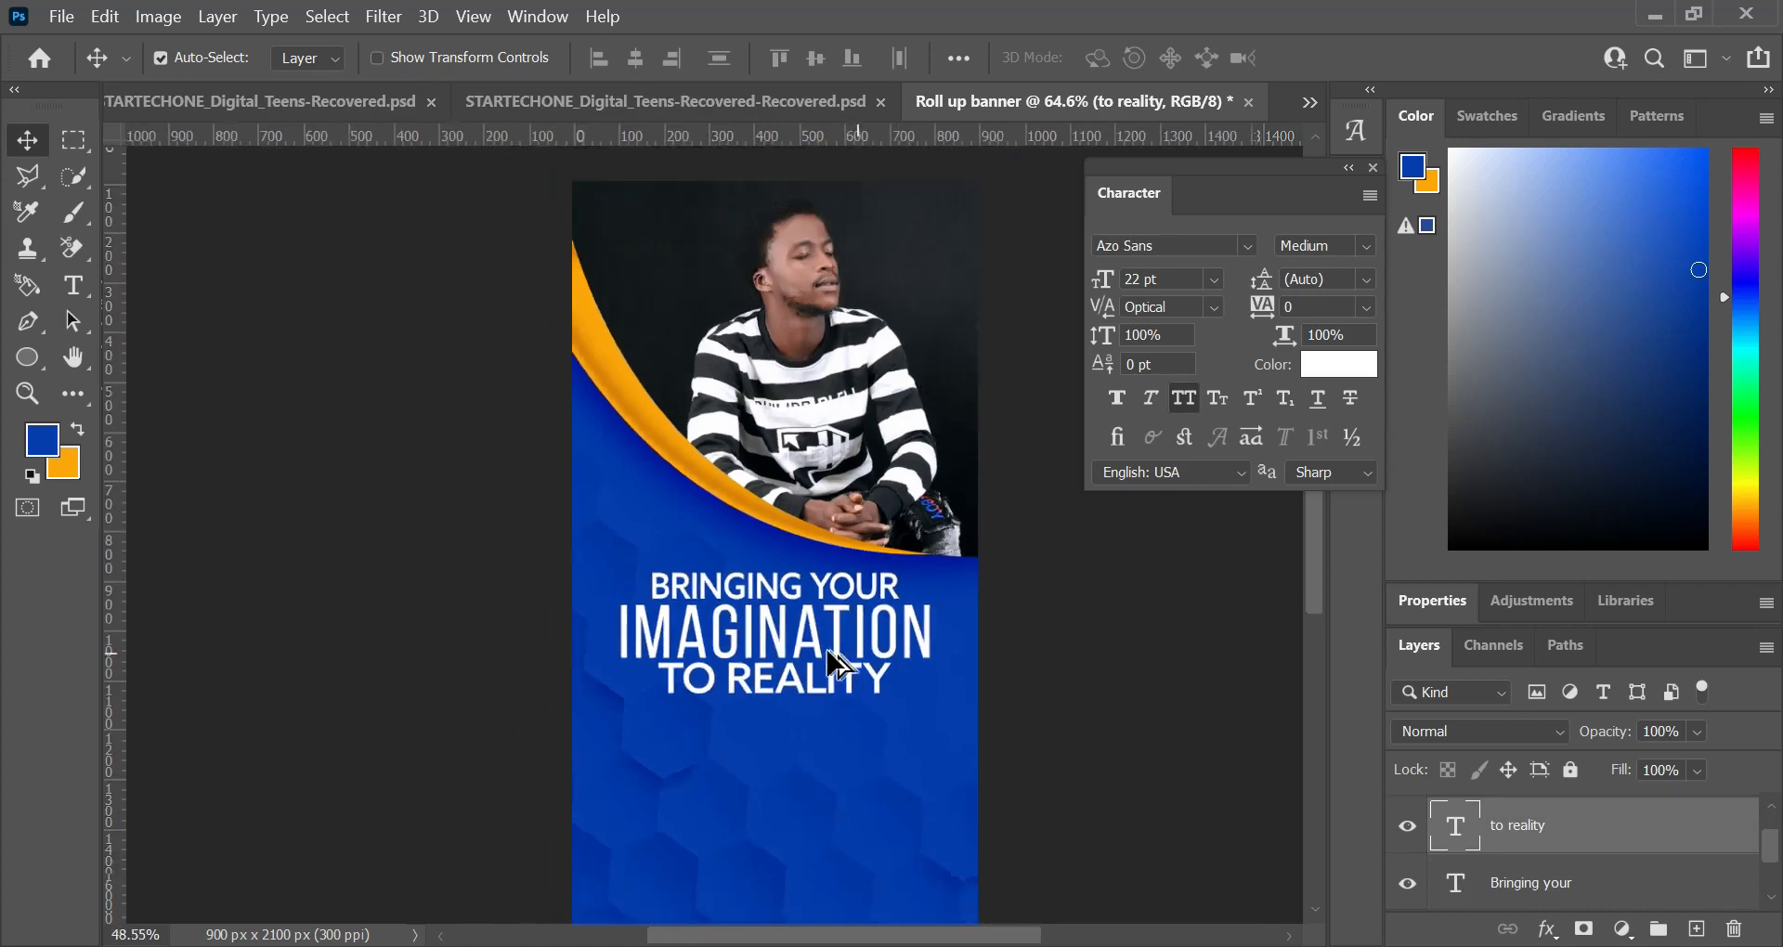
pyautogui.scroll(3, 789, 613)
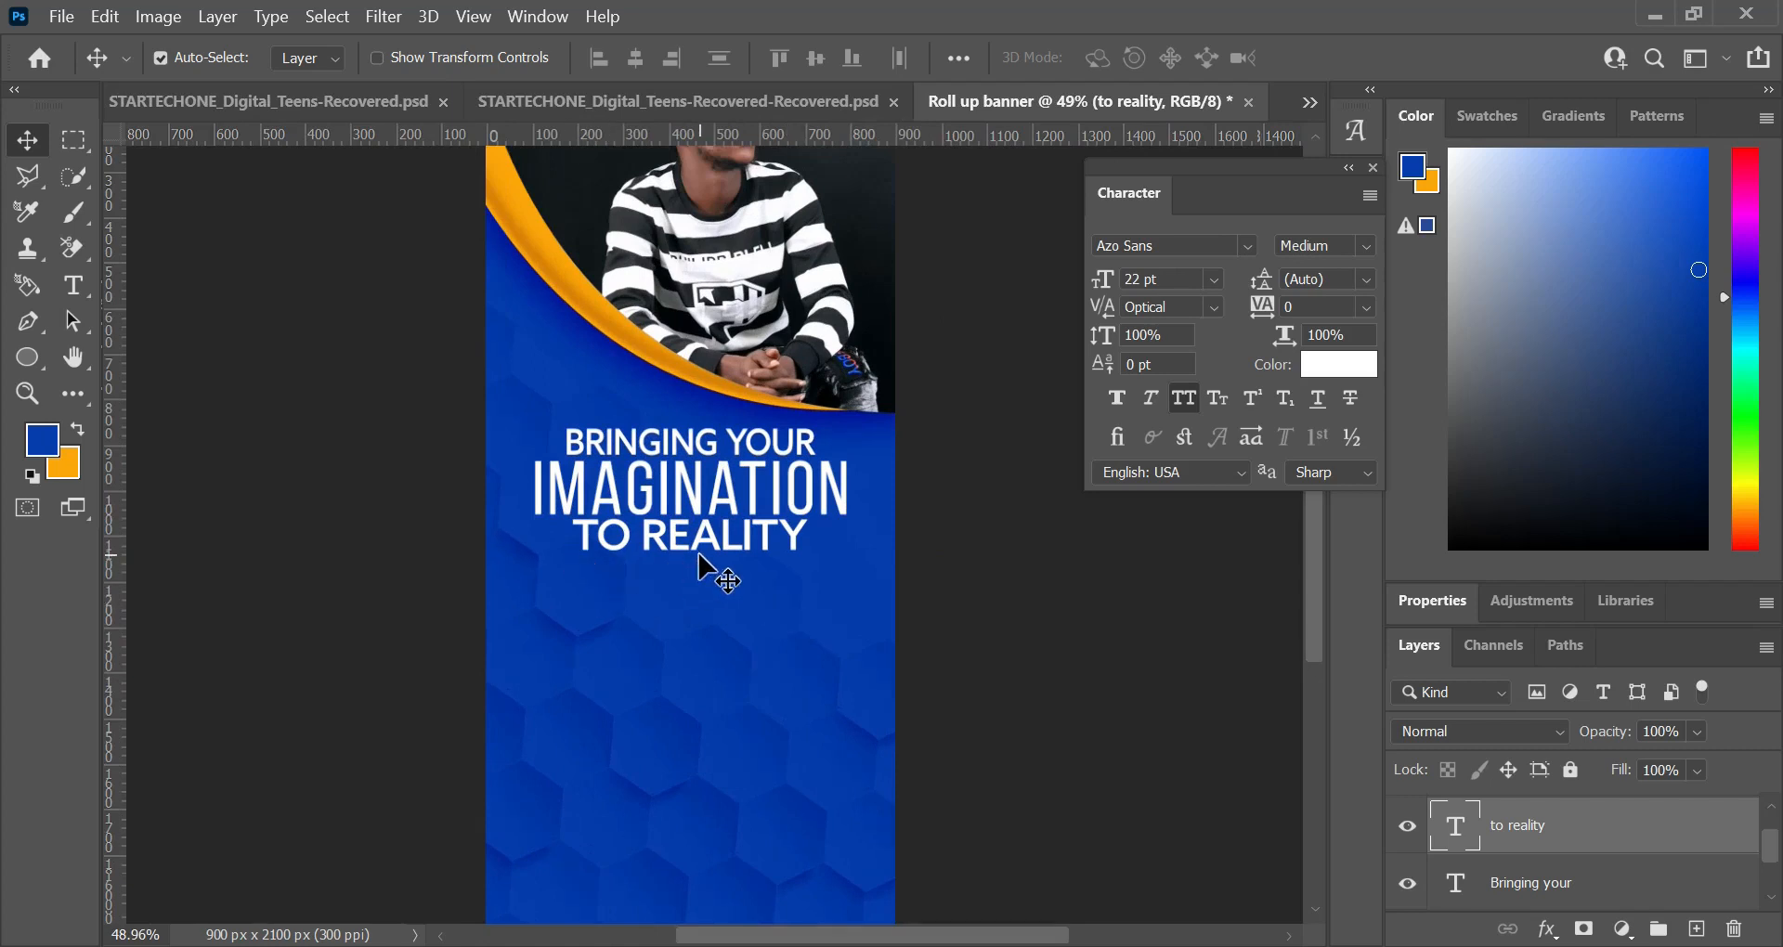
# Step: Check the font size of the "Bringing your" line and set the "to reality" line to 17 pt
pyautogui.doubleClick(693, 433)
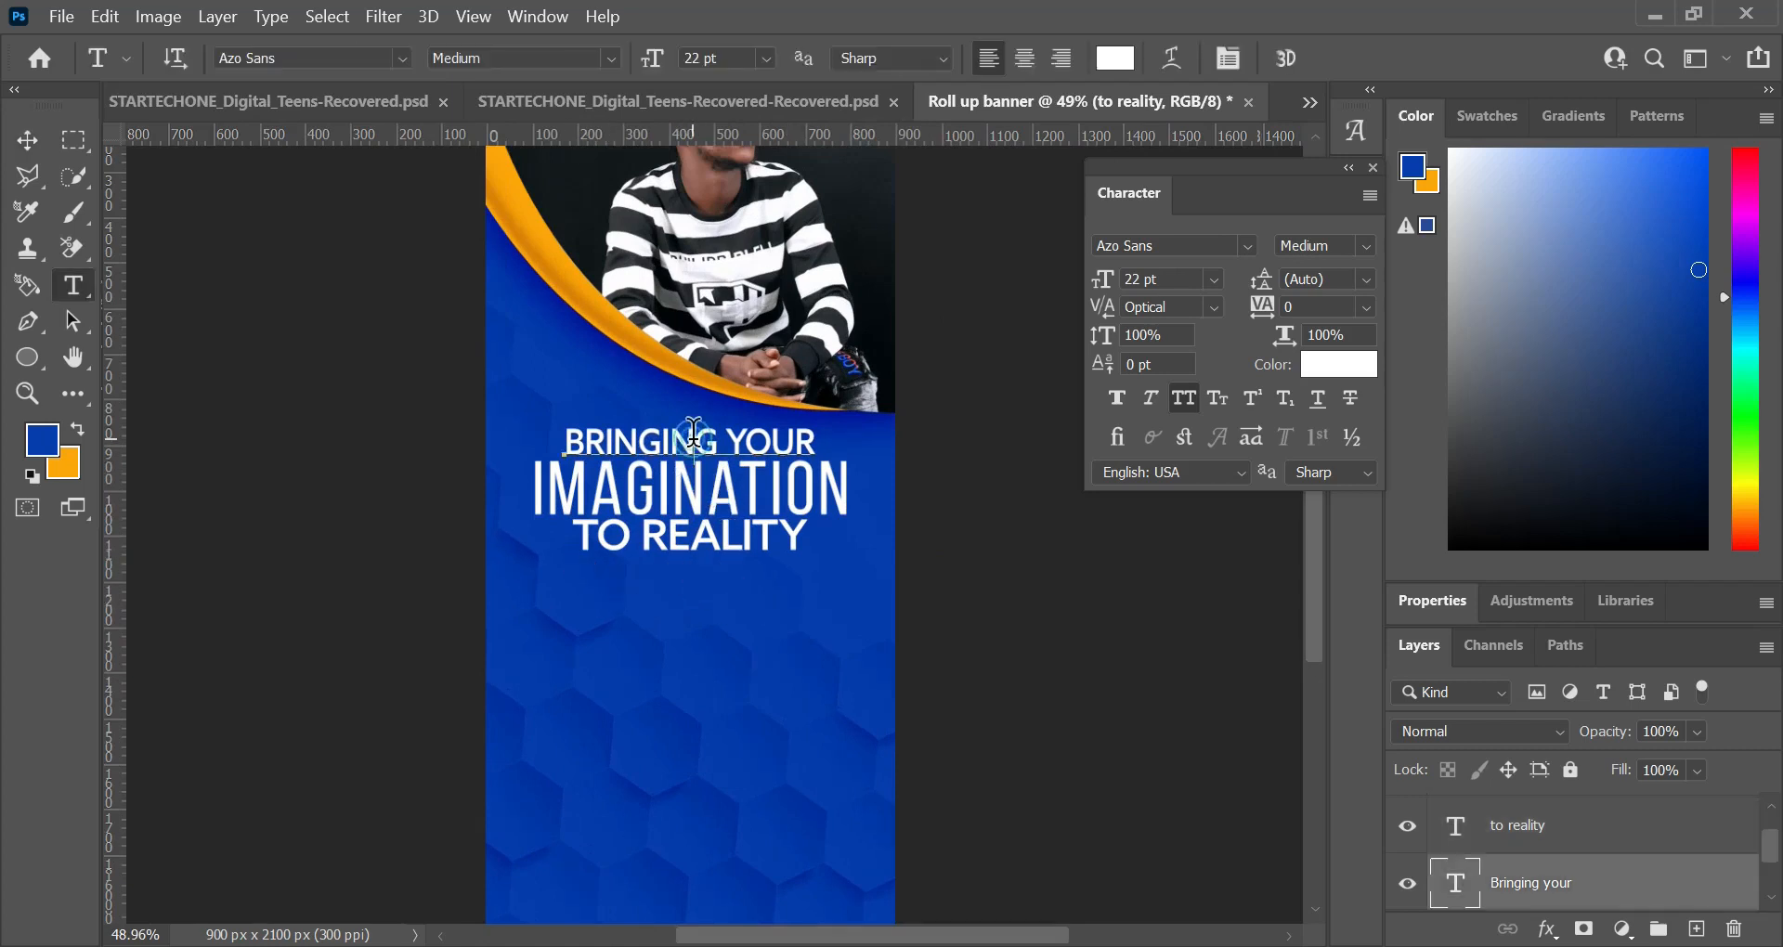
pyautogui.hotkey('ctrl', 'a')
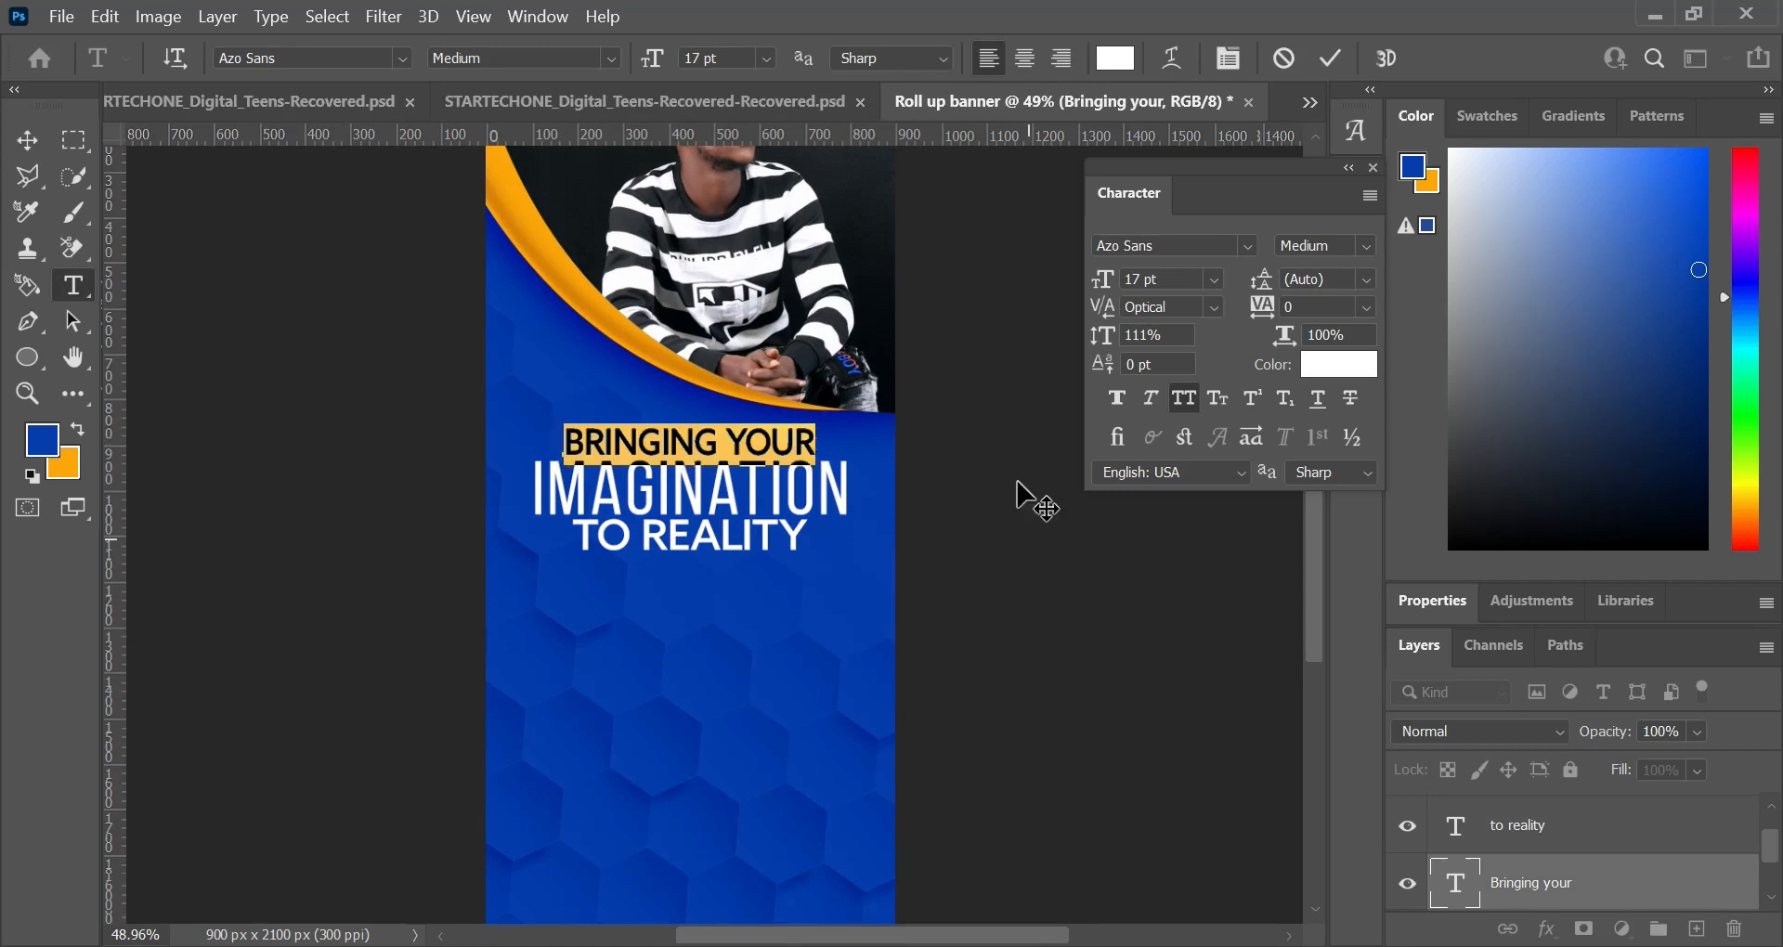
pyautogui.click(1331, 58)
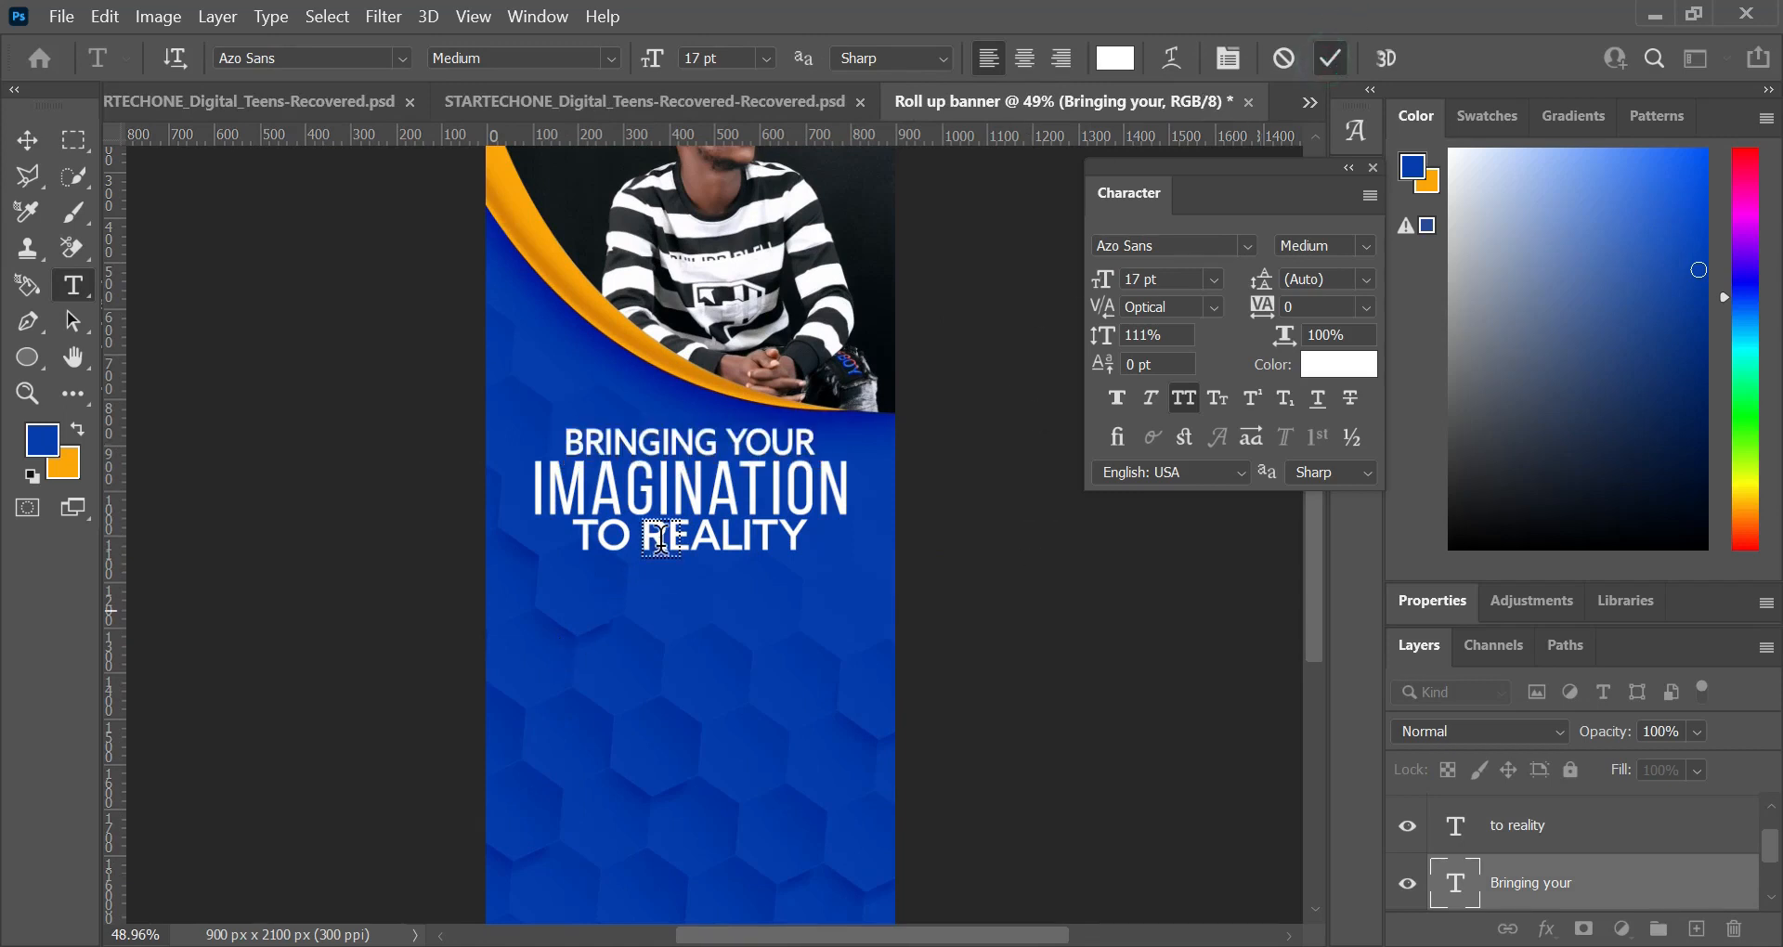
pyautogui.click(664, 539)
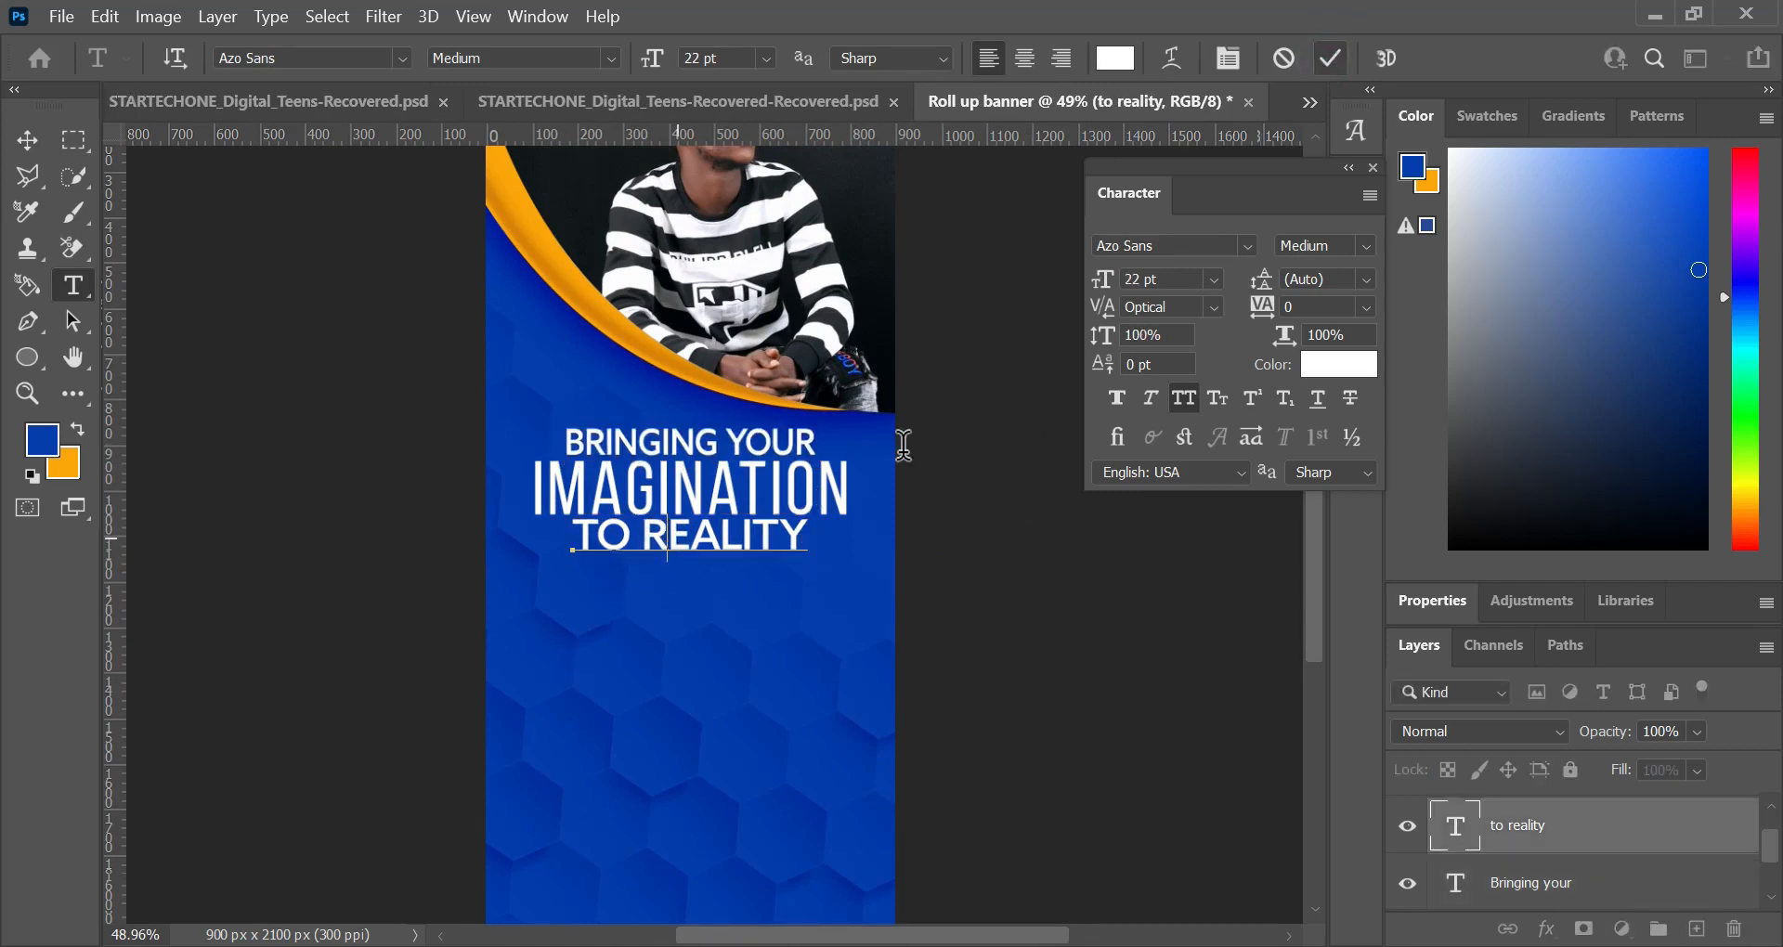
pyautogui.hotkey('ctrl', 'a')
pyautogui.click(1168, 279)
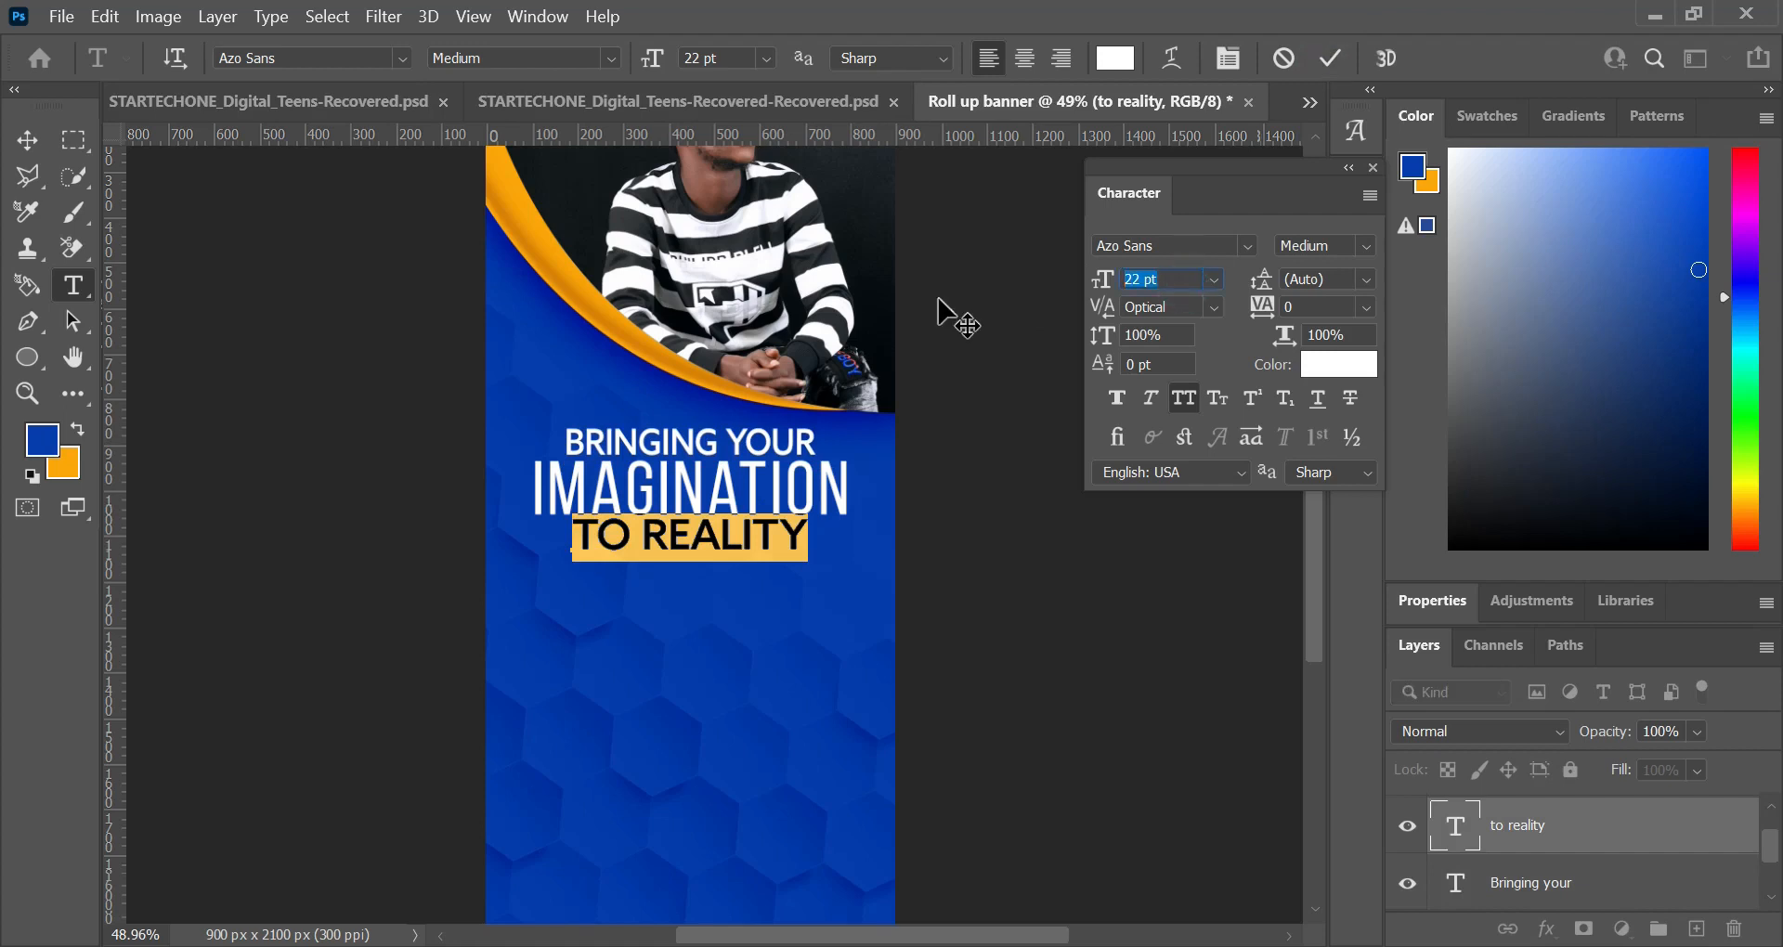
pyautogui.write('17')
pyautogui.press('Return')
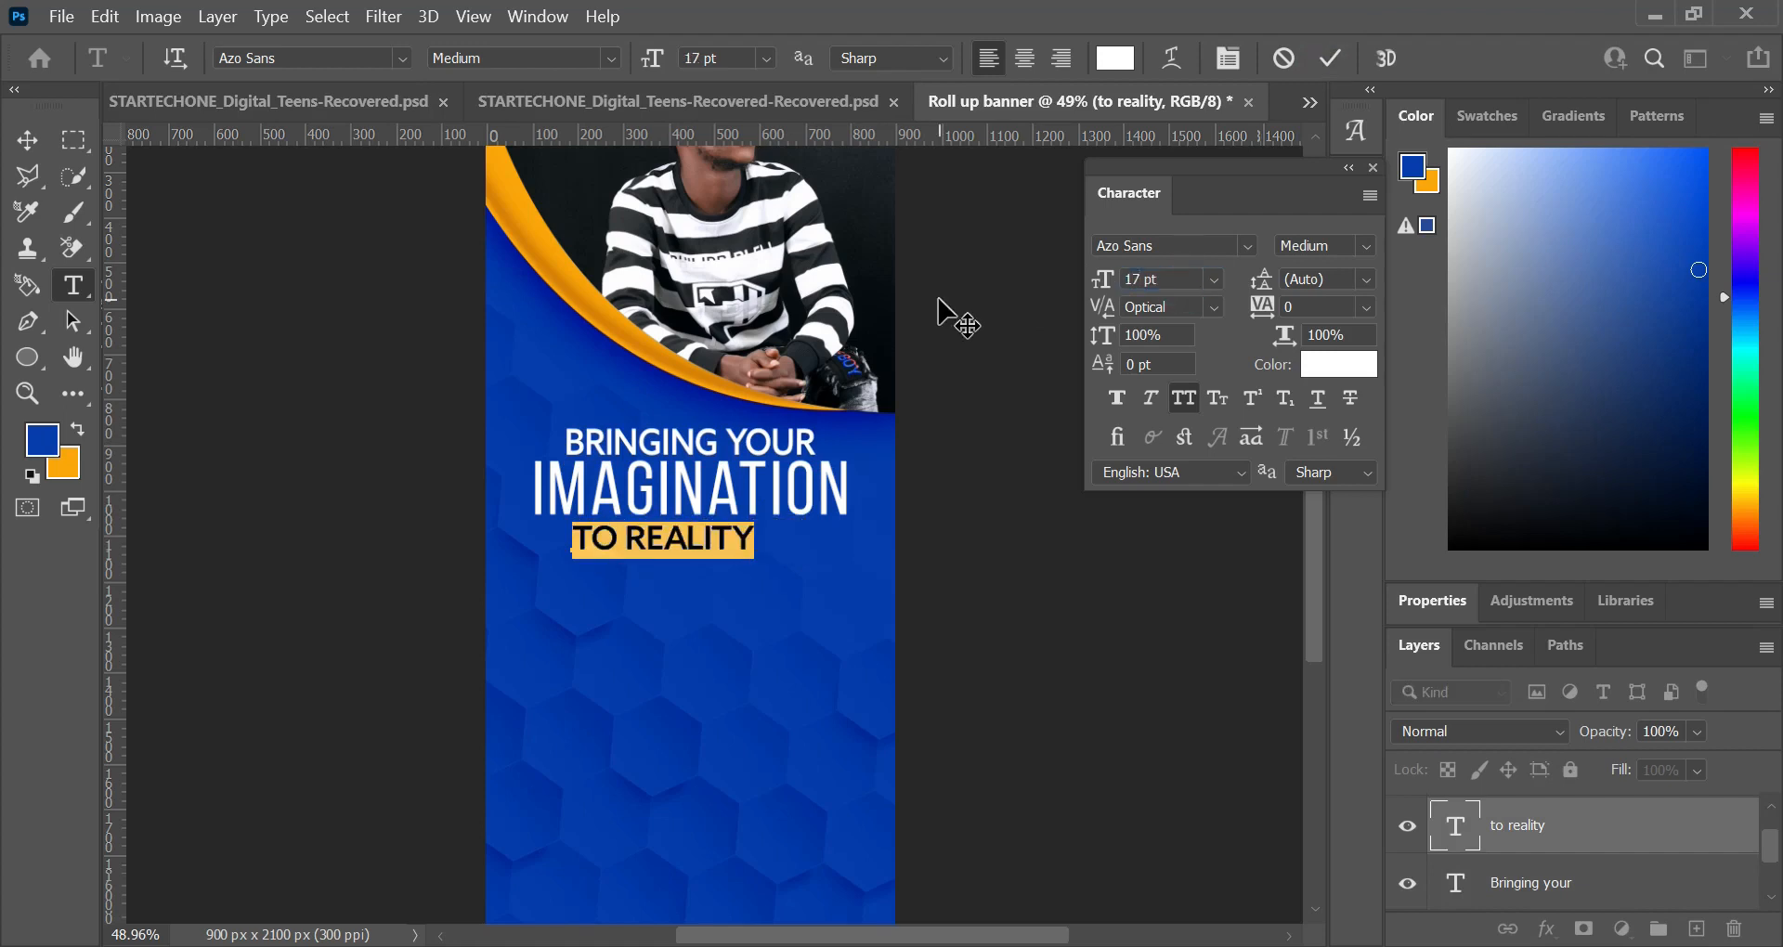
pyautogui.click(1331, 59)
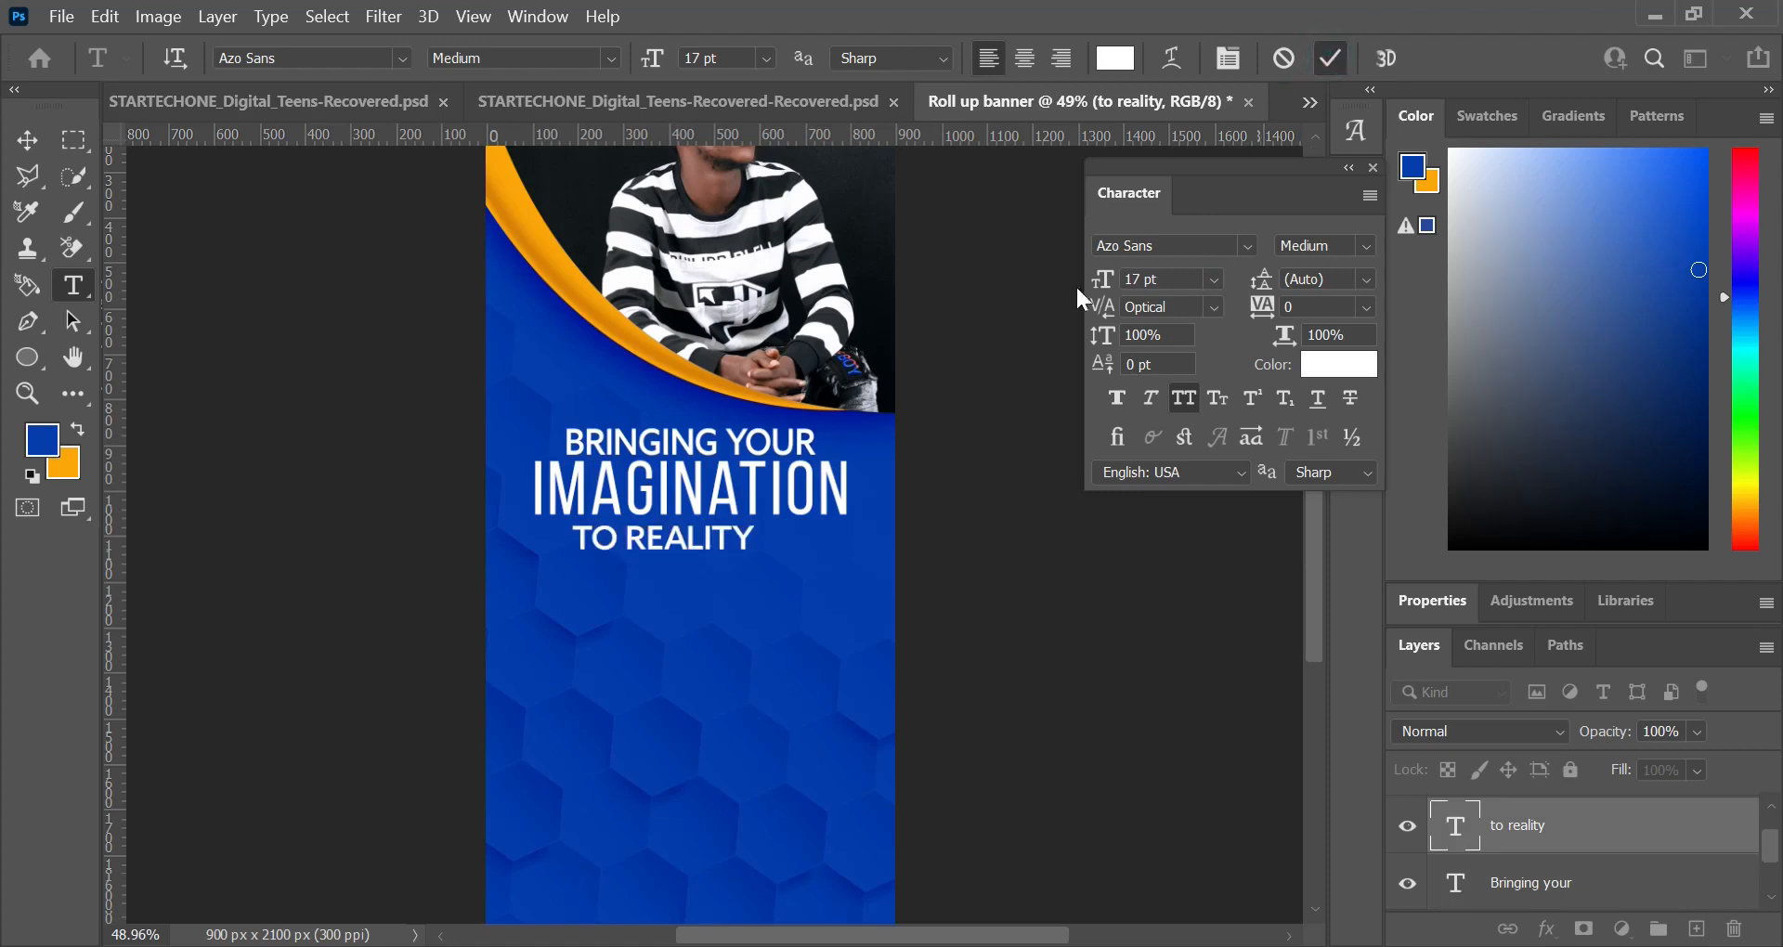
# Step: Check the character settings of "Bringing your" and set the vertical scale of "to reality" to 111%
pyautogui.click(717, 443)
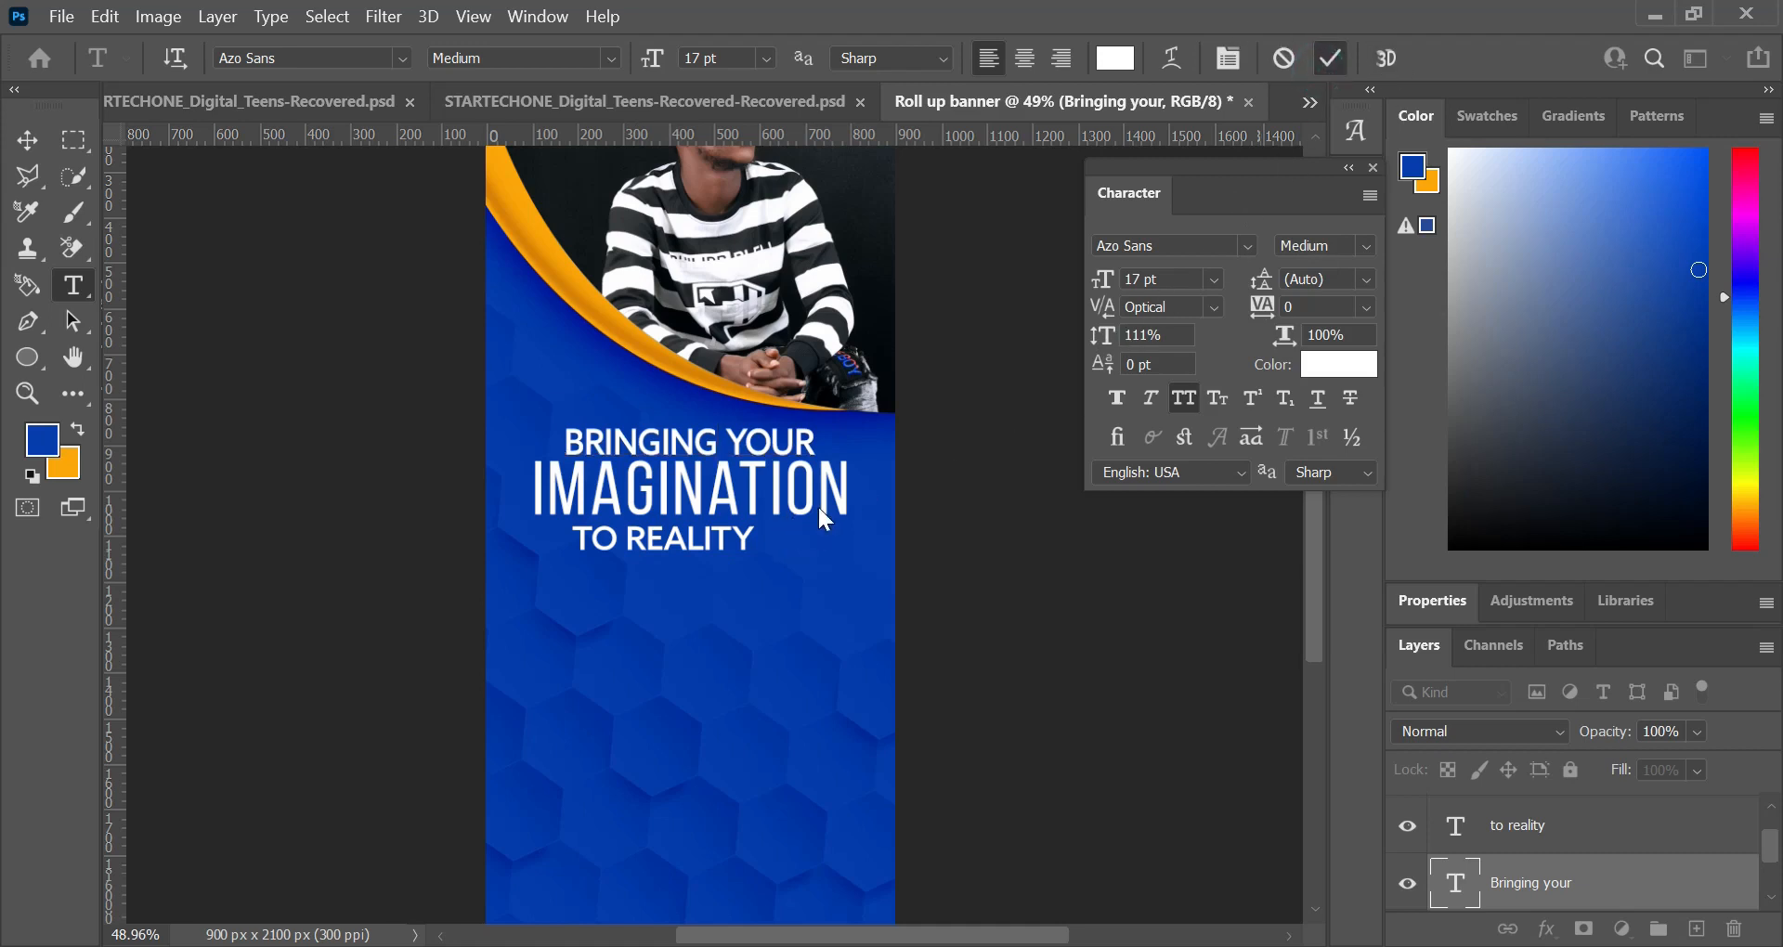
pyautogui.click(1329, 58)
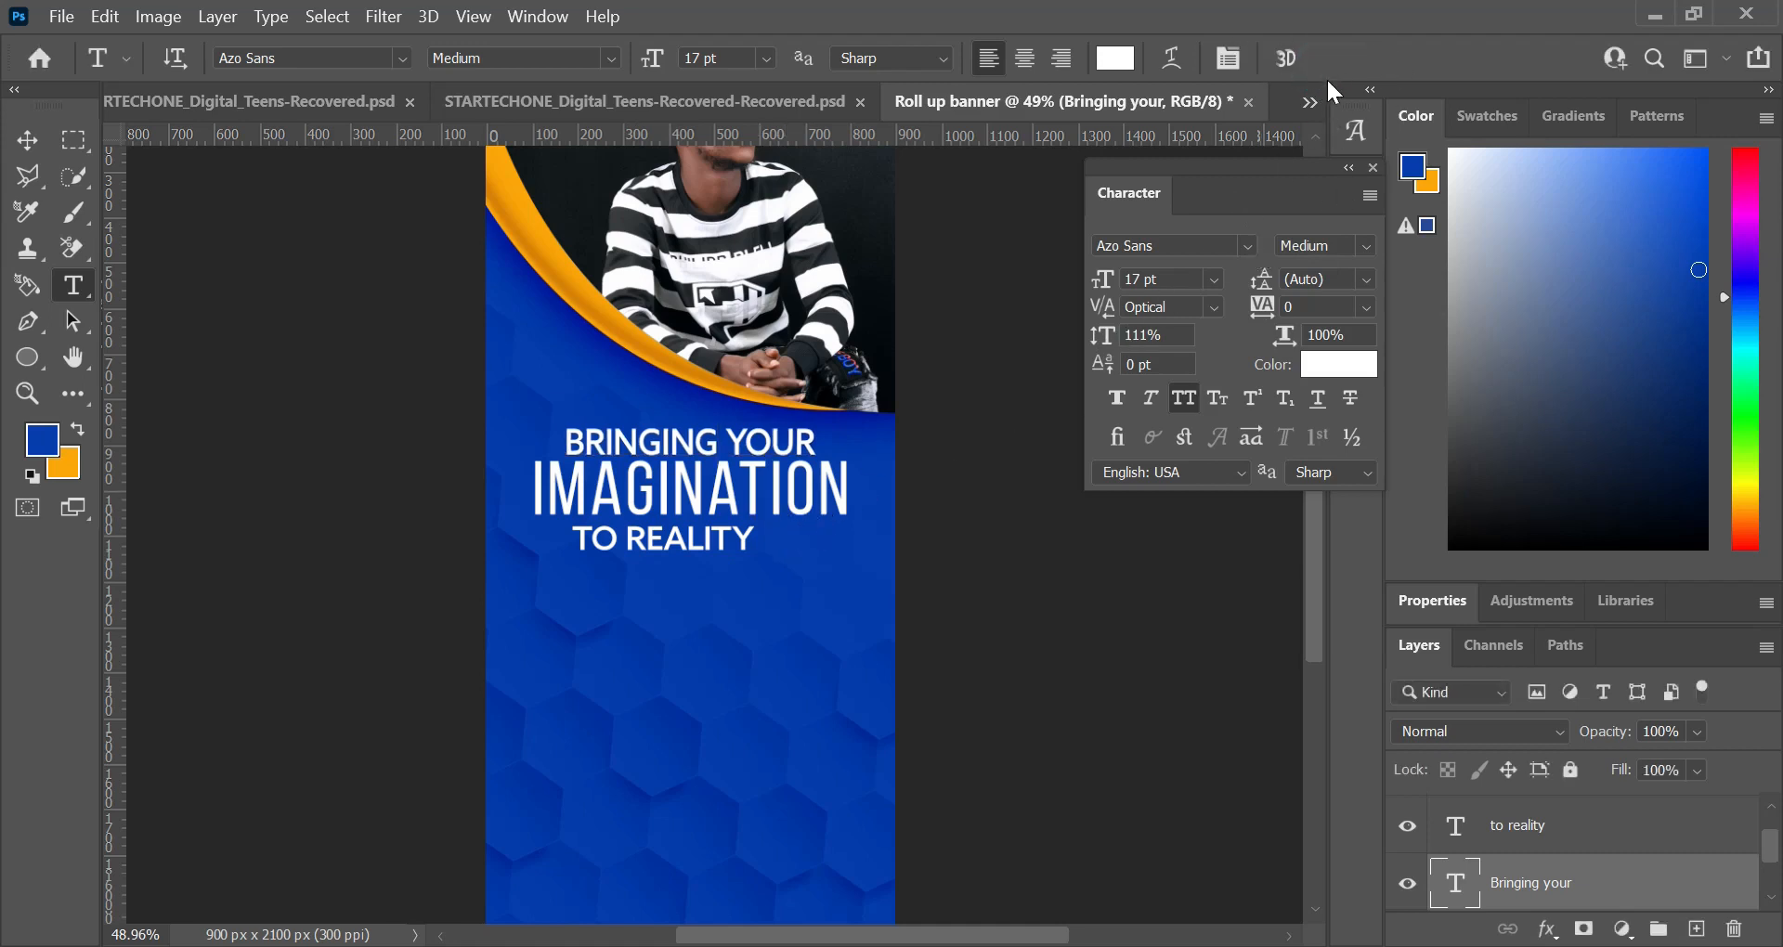
pyautogui.click(701, 533)
pyautogui.hotkey('ctrl', 'a')
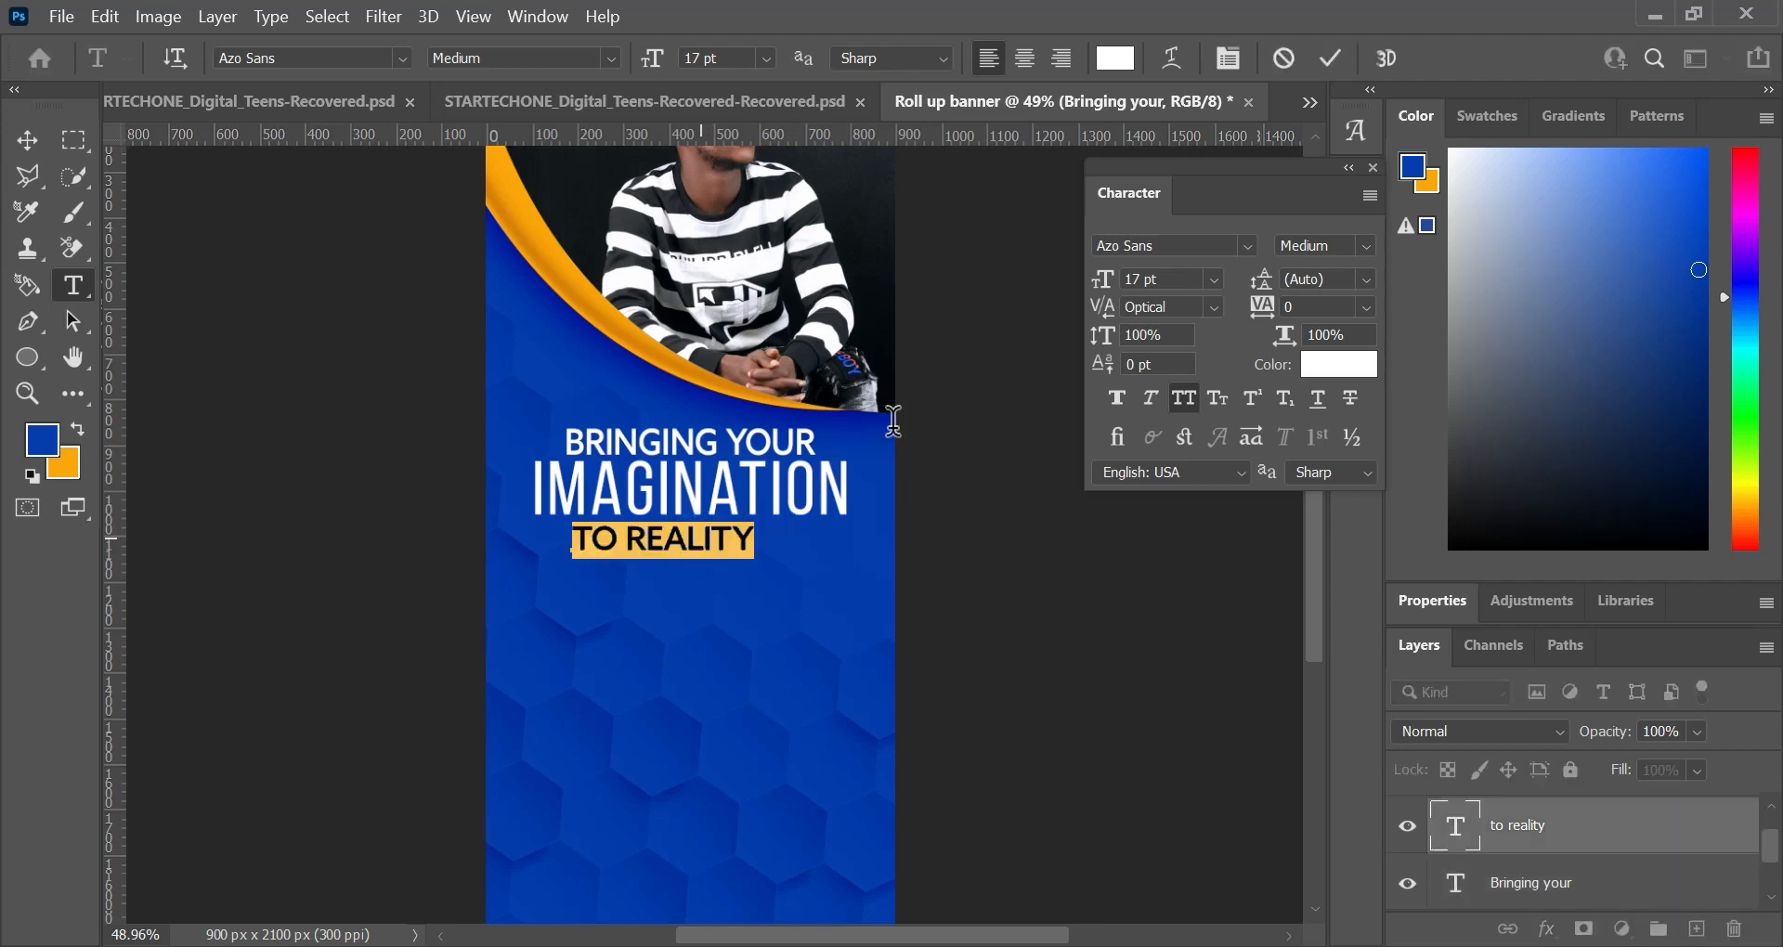
pyautogui.click(1174, 333)
pyautogui.write('111')
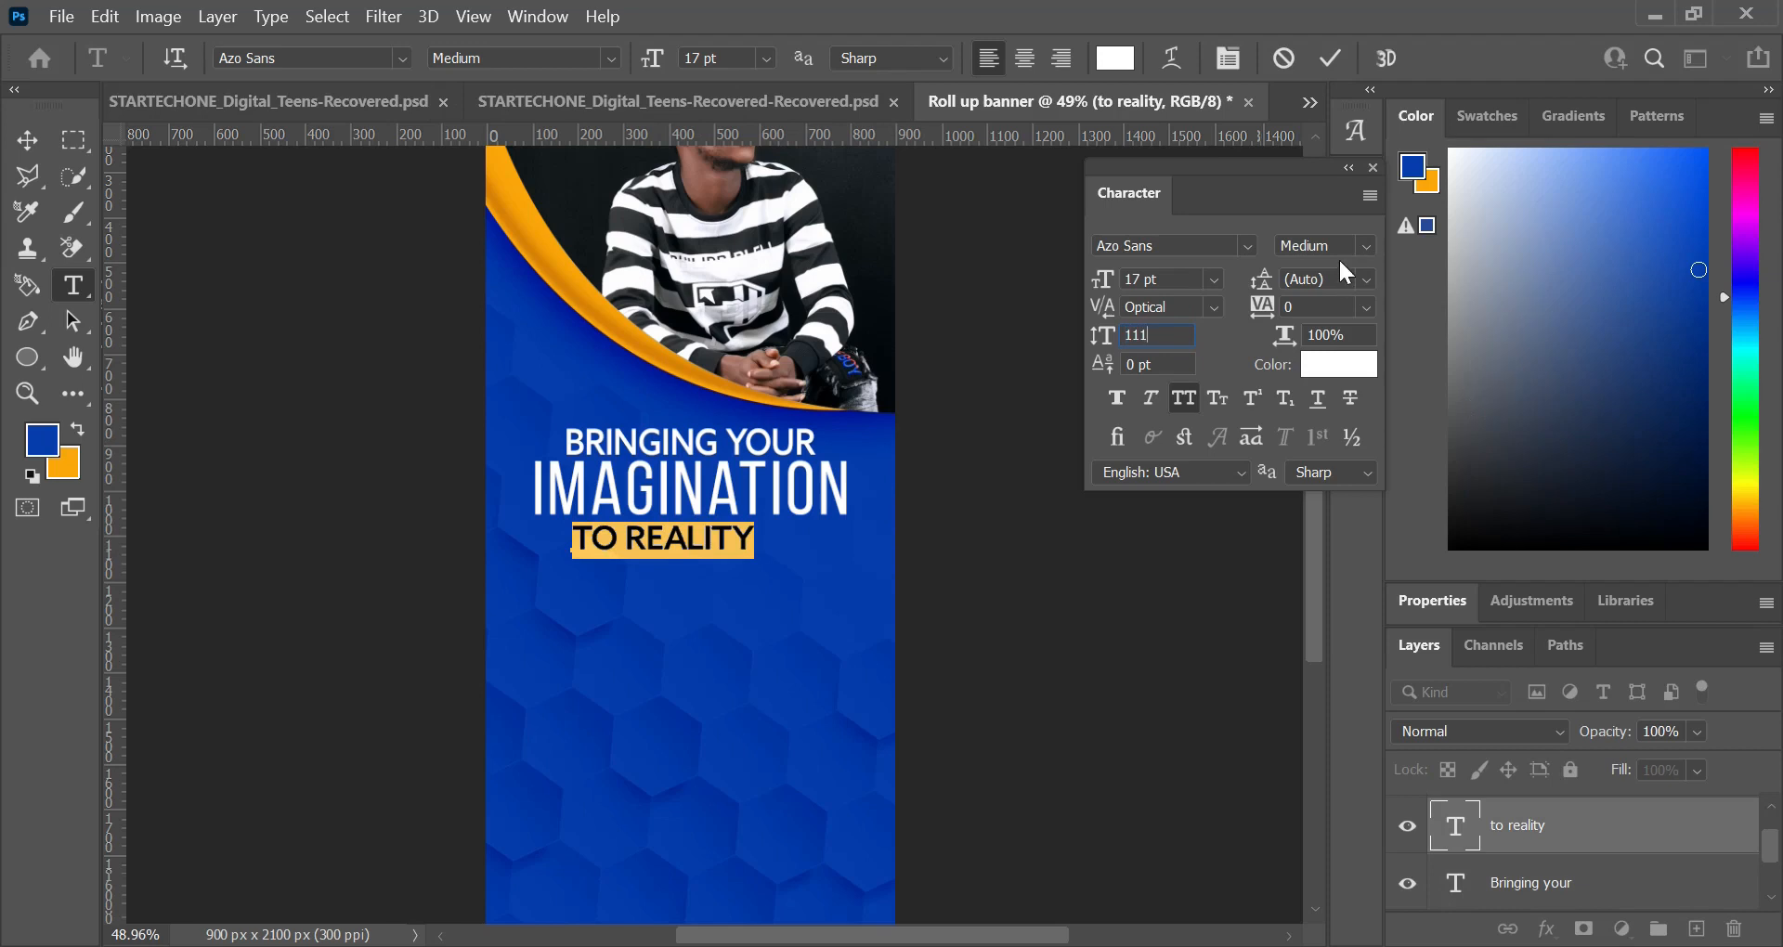
pyautogui.click(1331, 59)
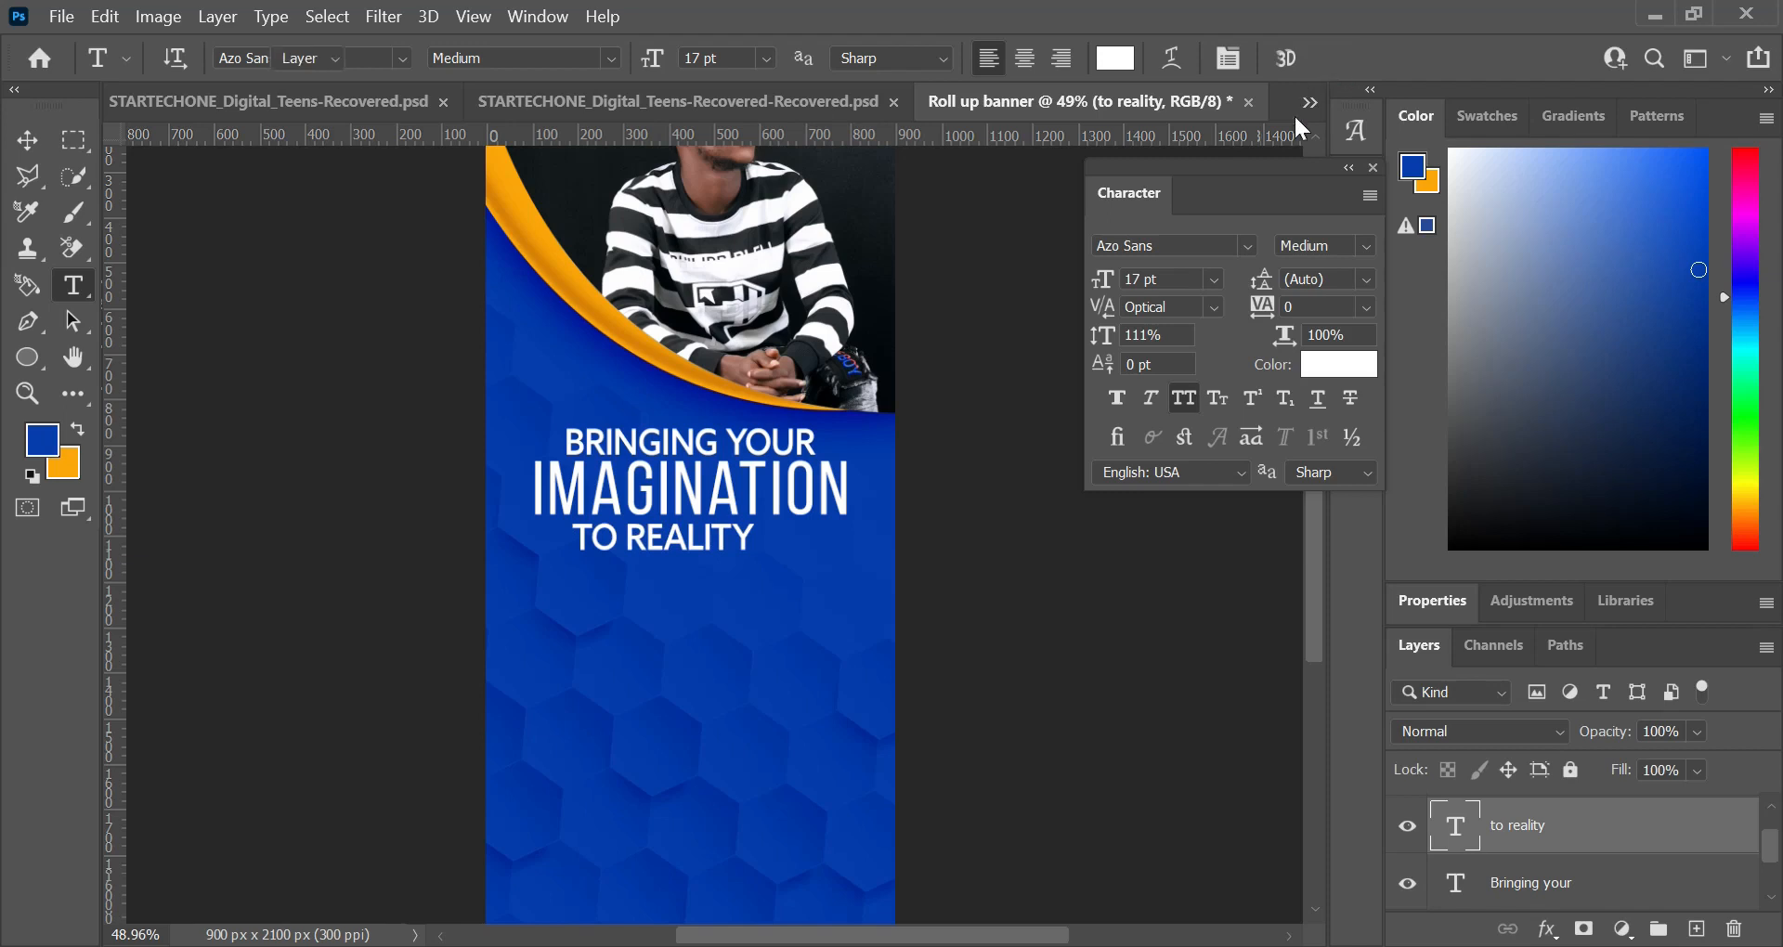
# Step: Centre the "to reality" line horizontally on the whole canvas and clear the selection
pyautogui.hotkey('ctrl', 'a')
pyautogui.press('v')
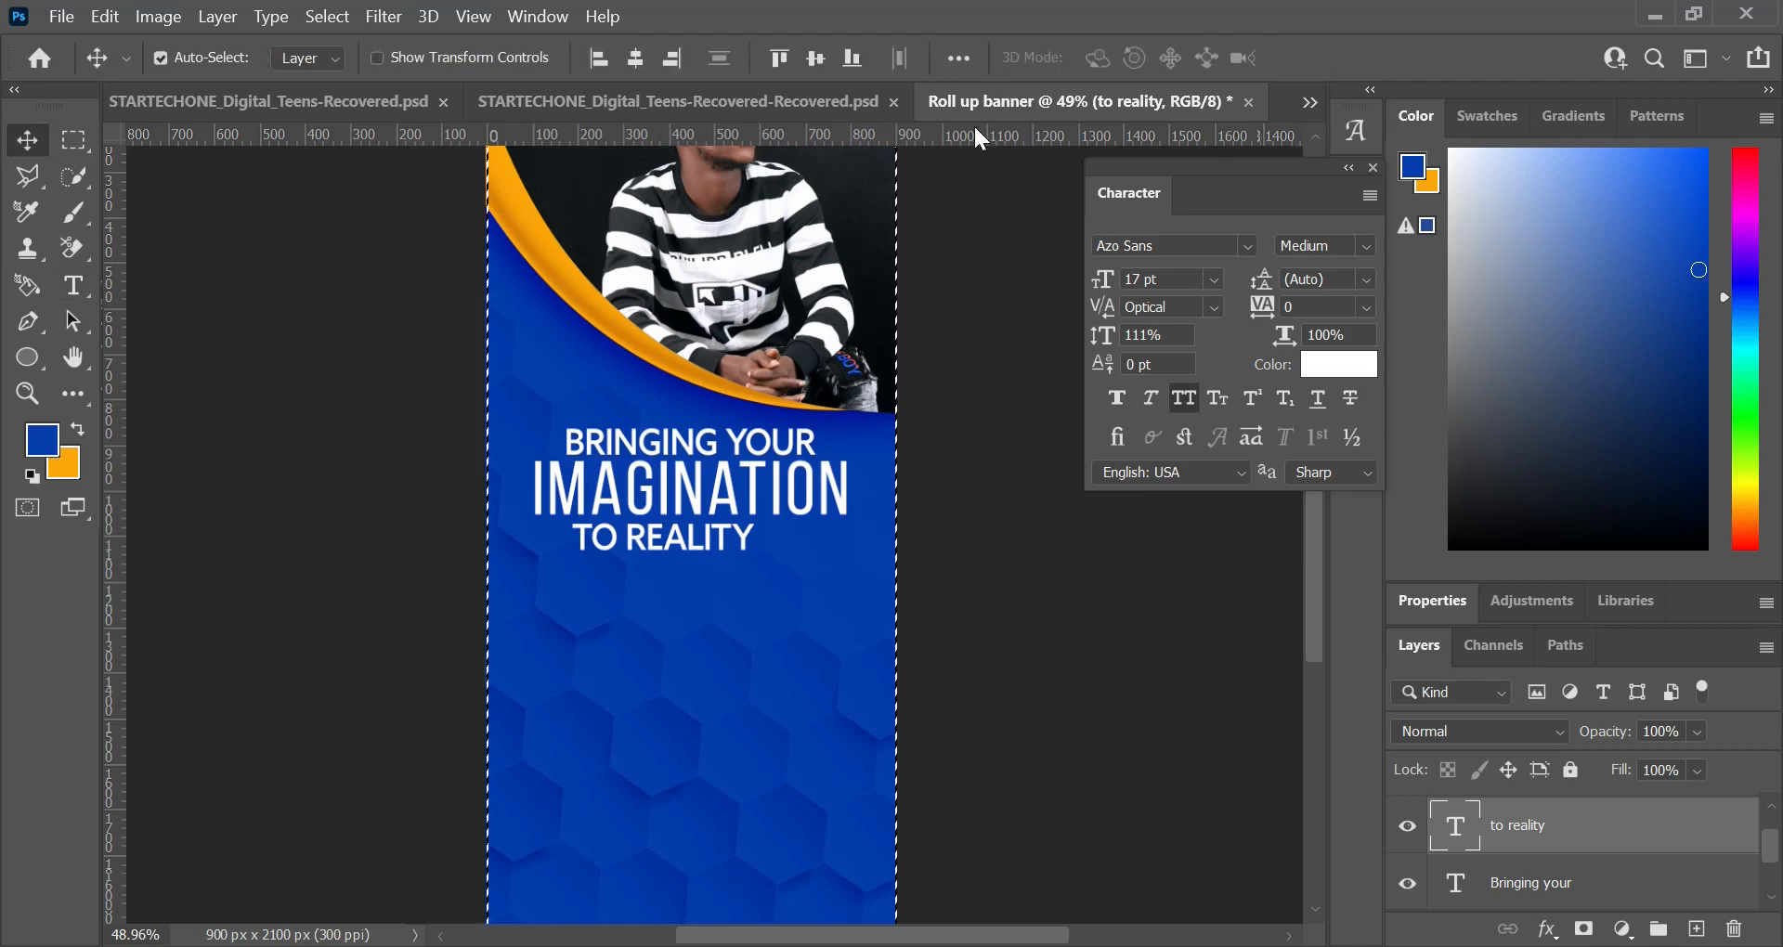
pyautogui.click(638, 58)
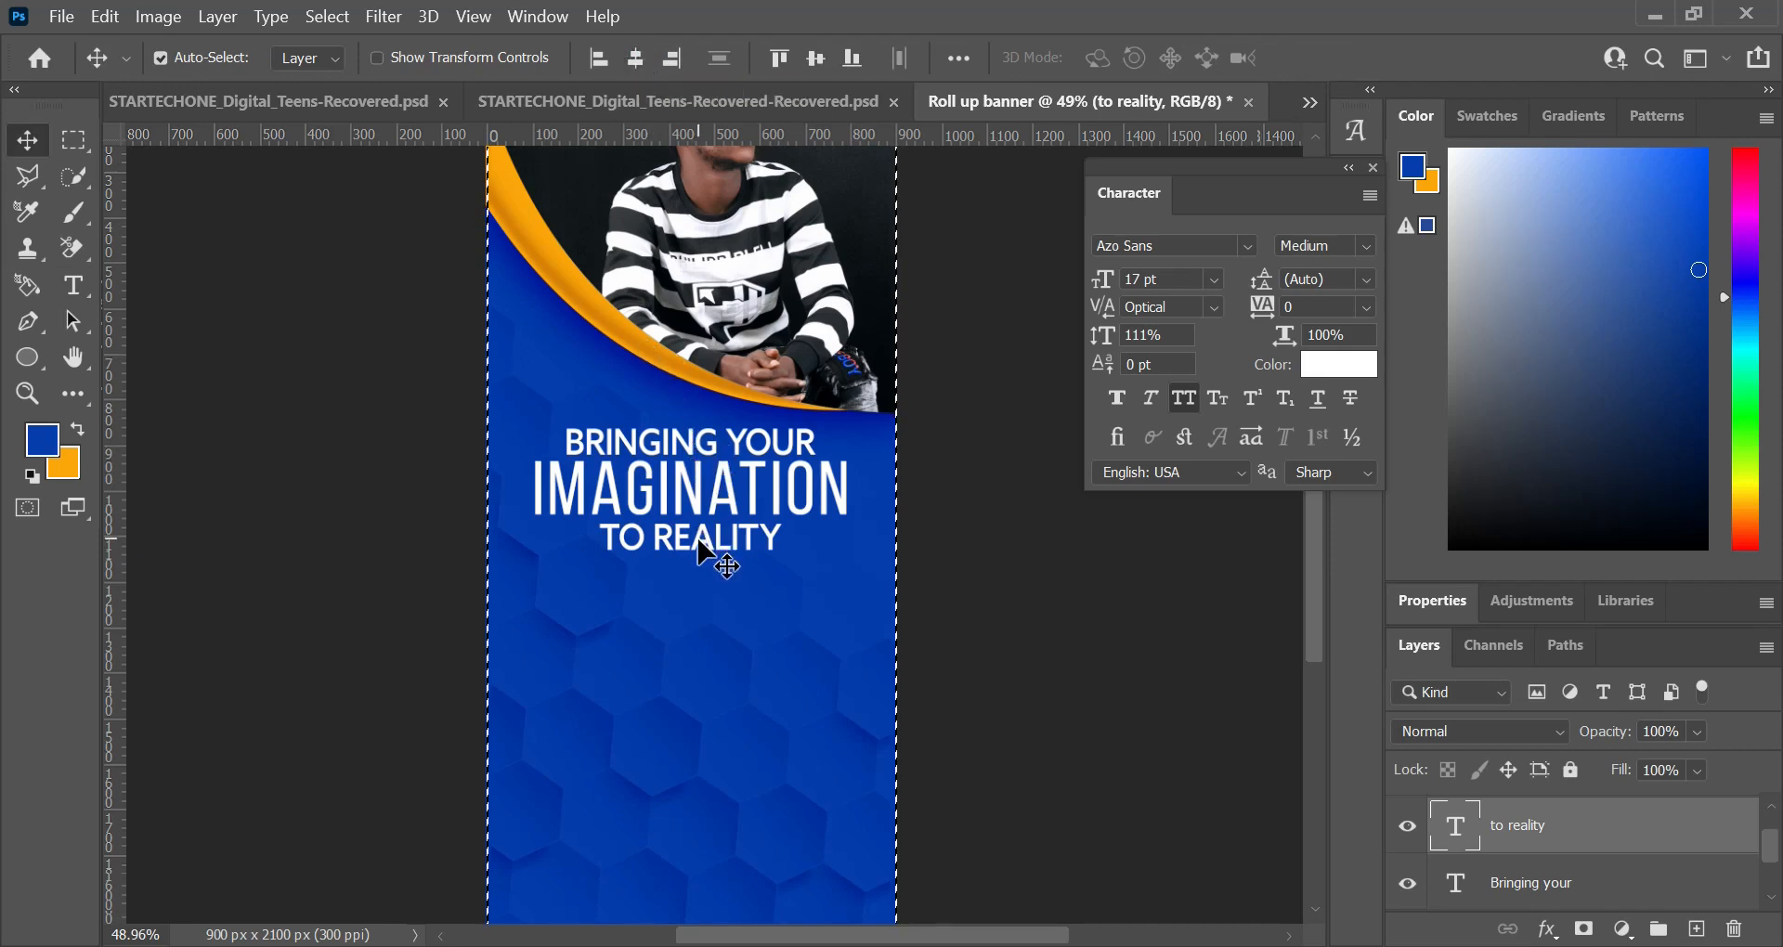
pyautogui.hotkey('ctrl', 'd')
# Step: Group the "imagination", "to reality" and "Bringing your" text layers and name the group "imaginatin"
pyautogui.scroll(-5, 701, 539)
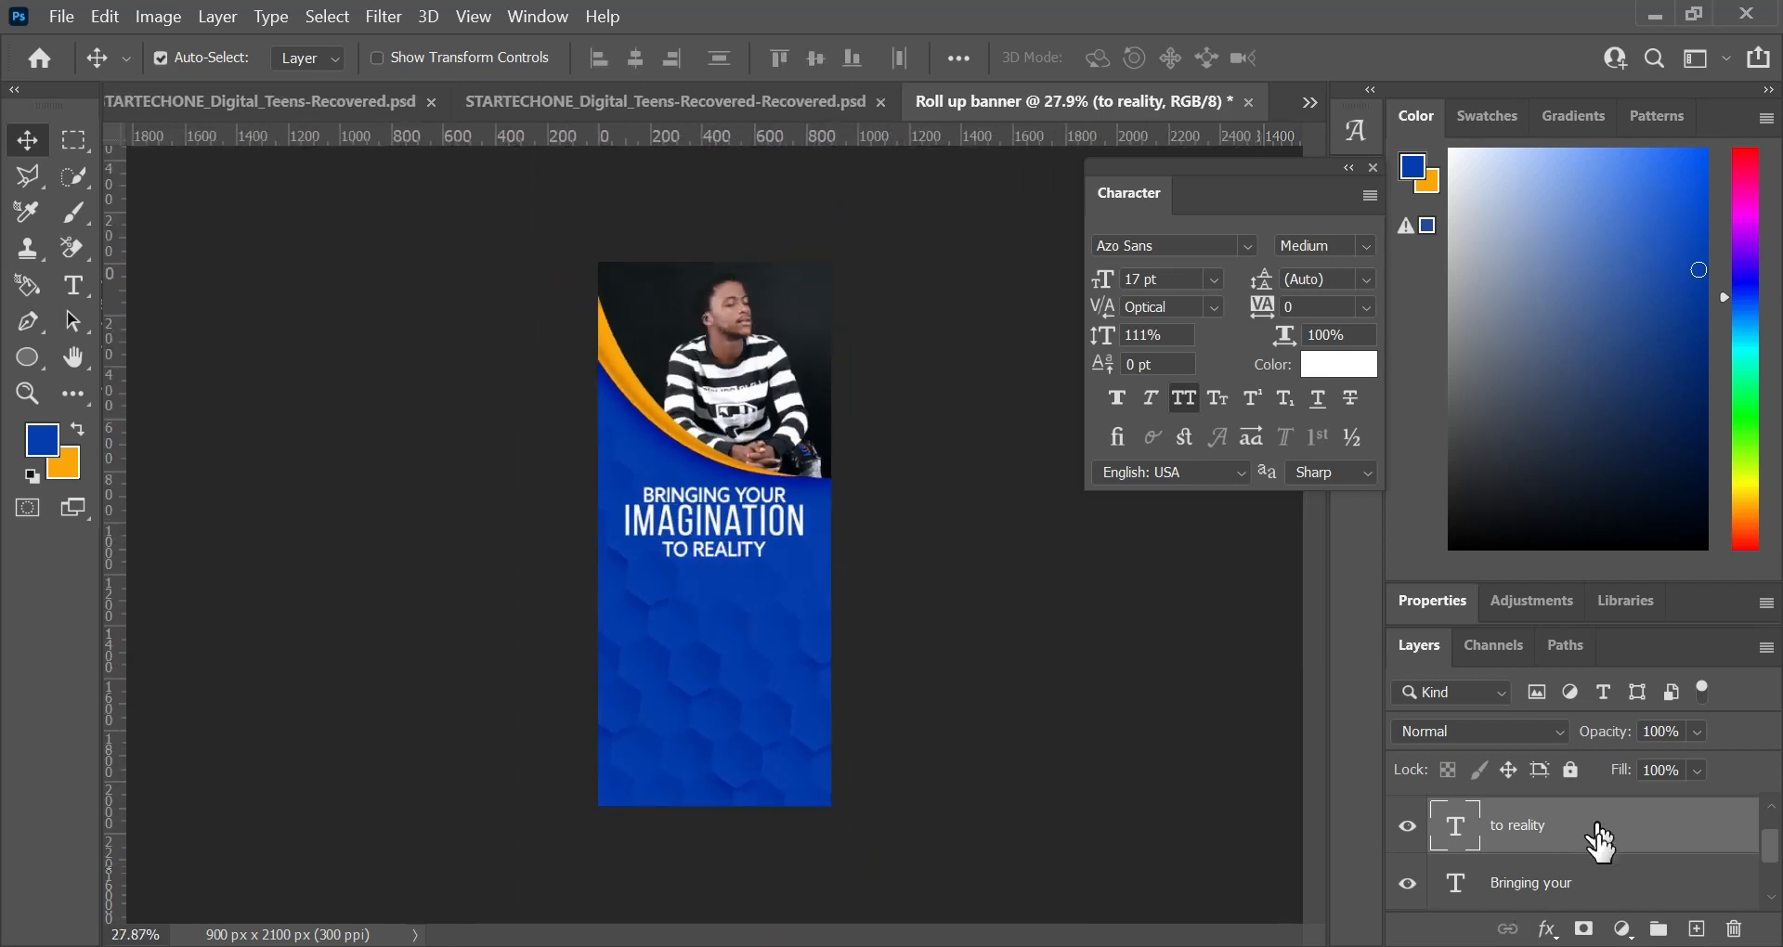
pyautogui.scroll(1, 1601, 882)
pyautogui.scroll(-3, 1606, 889)
pyautogui.scroll(2, 1607, 893)
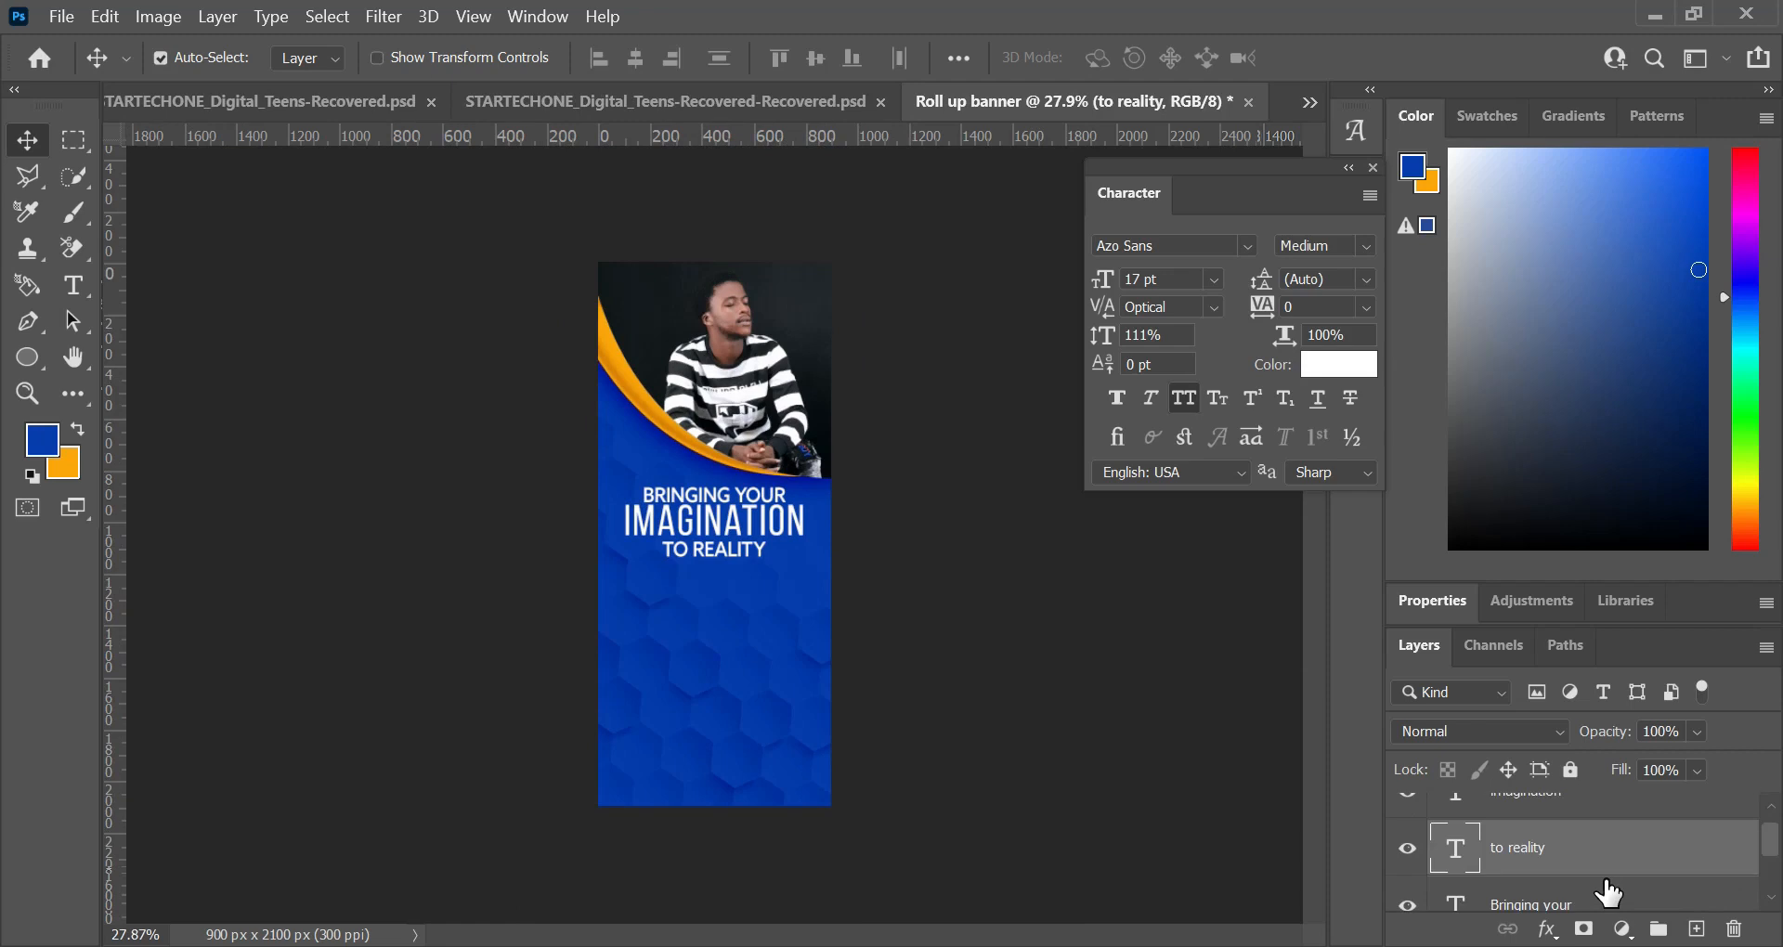
pyautogui.scroll(-1, 1608, 893)
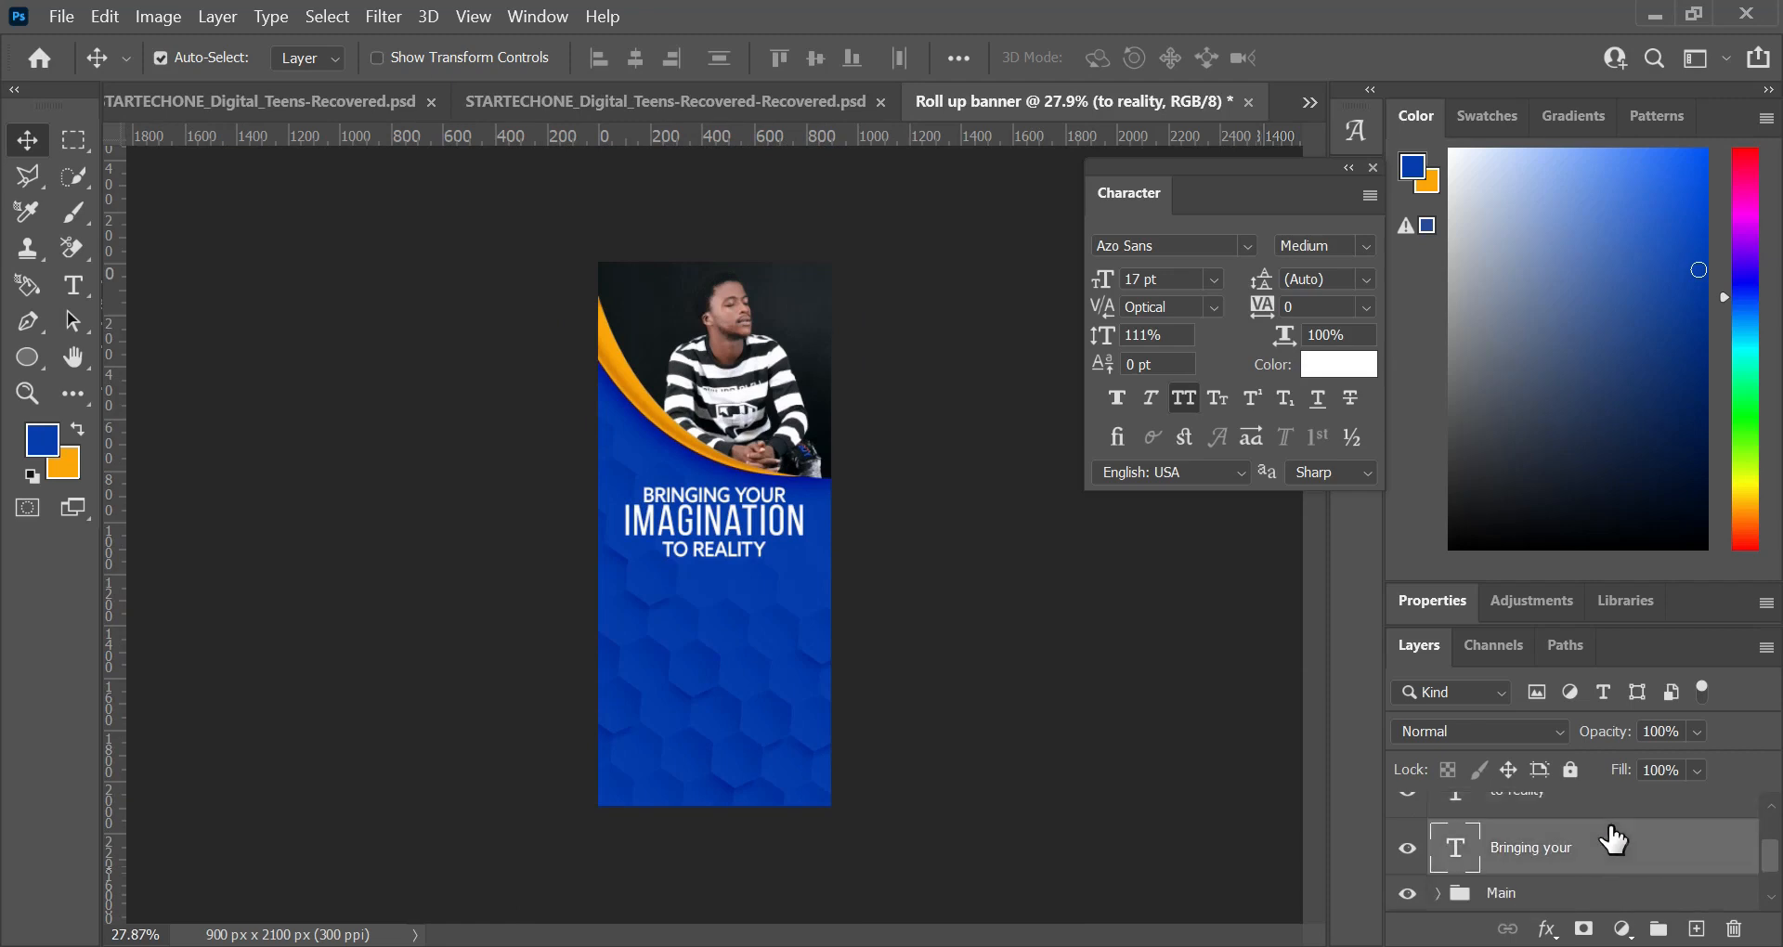
pyautogui.click(1613, 839)
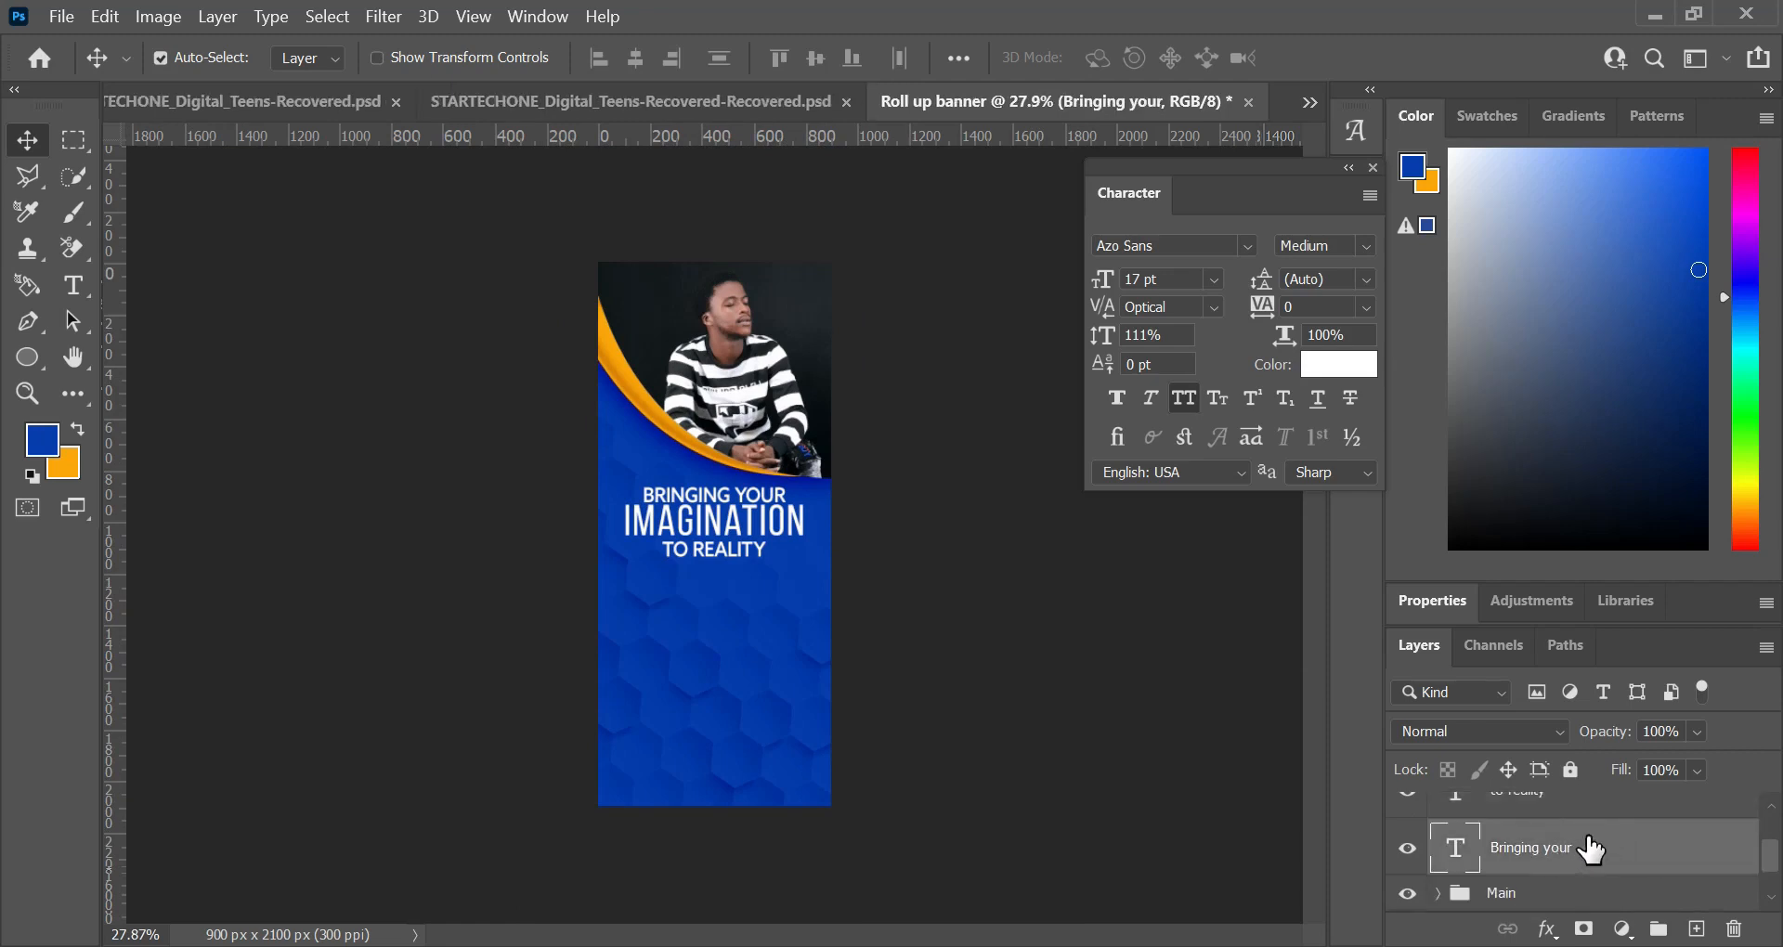
pyautogui.scroll(2, 1588, 845)
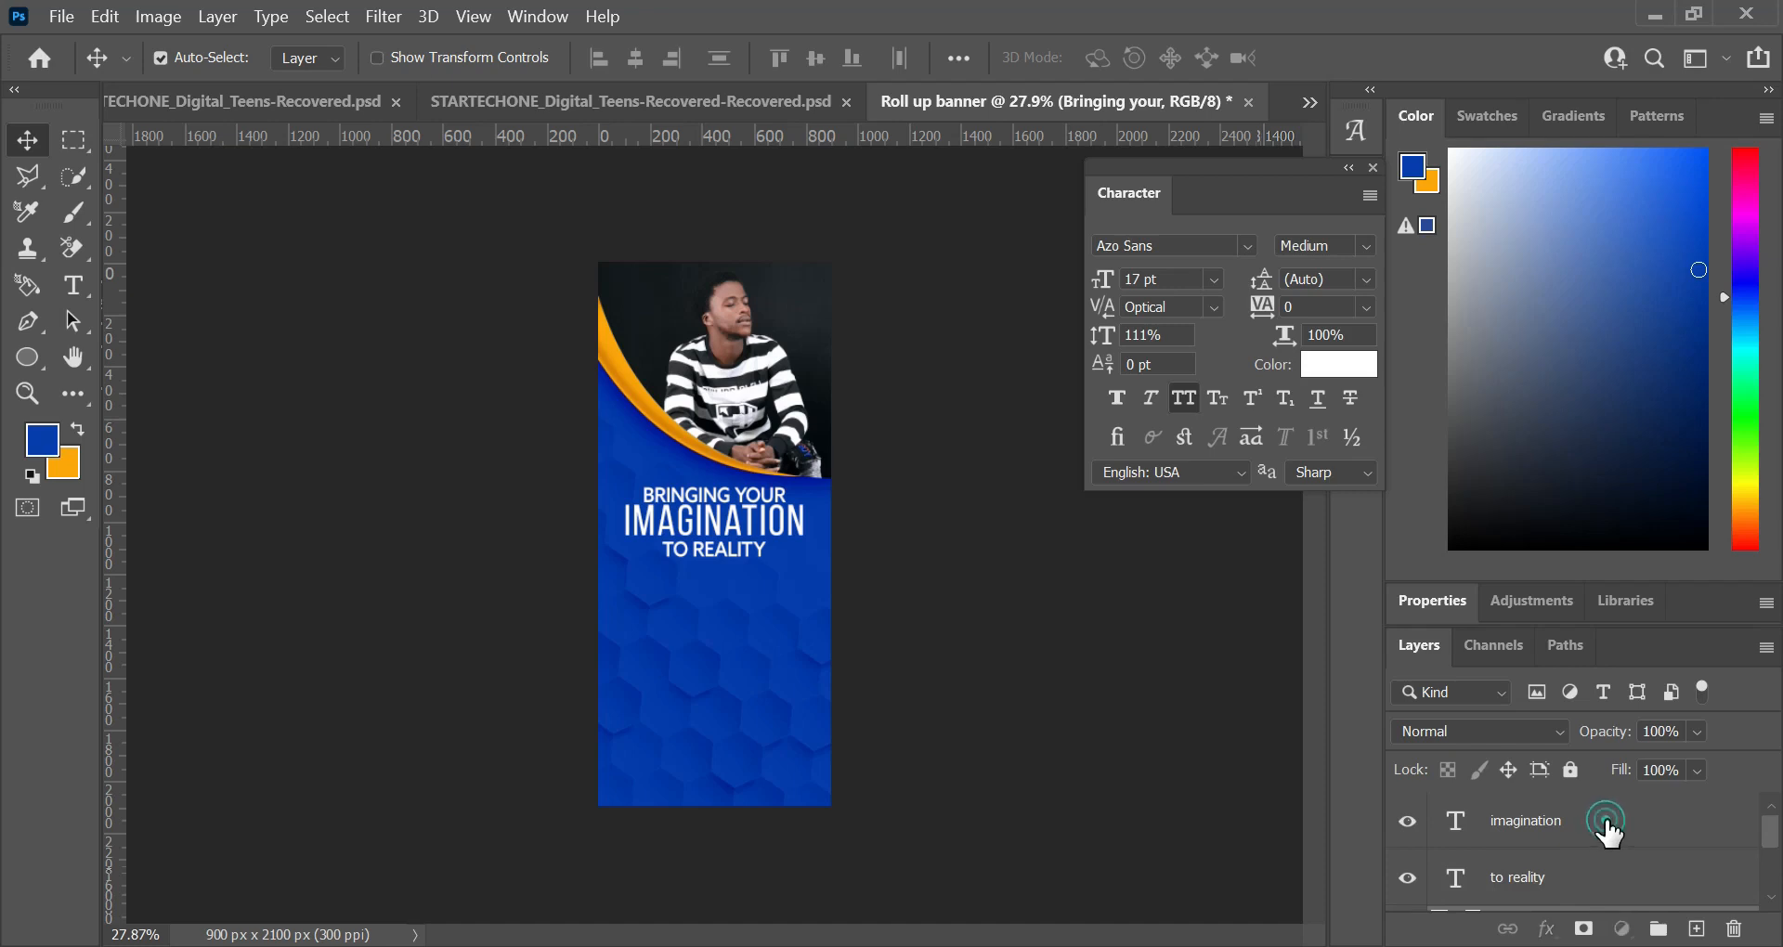
pyautogui.keyDown('shift'); pyautogui.click(1608, 834); pyautogui.keyUp('shift')
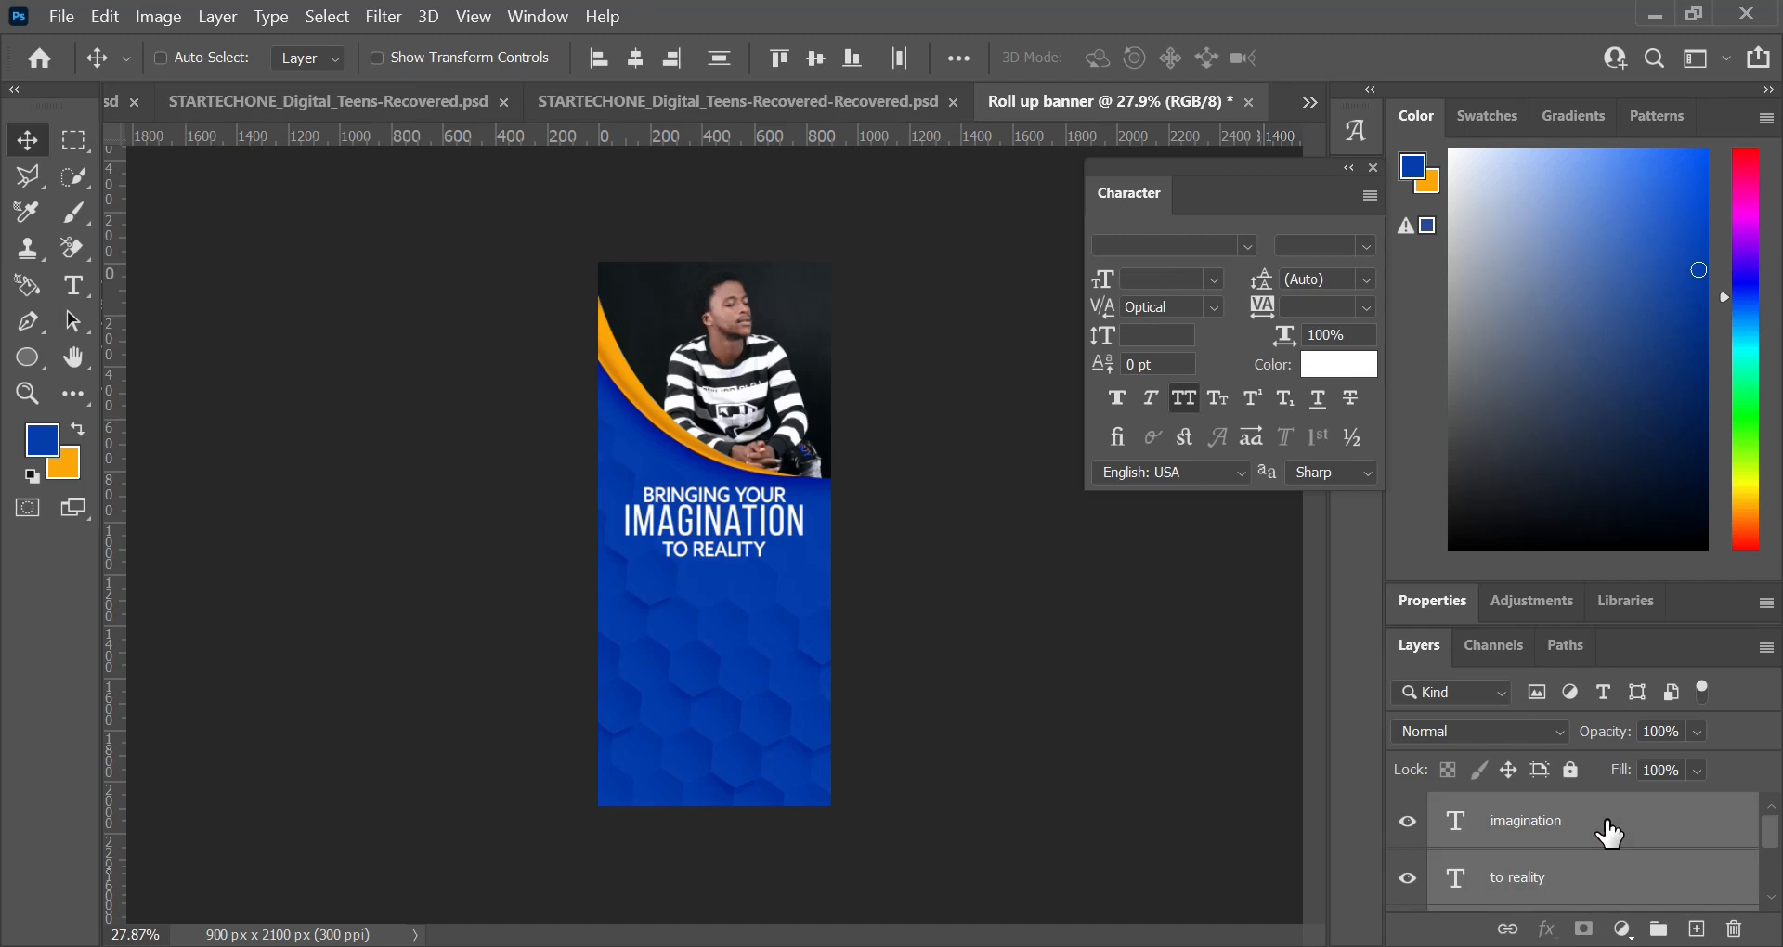
pyautogui.hotkey('ctrl', 'g')
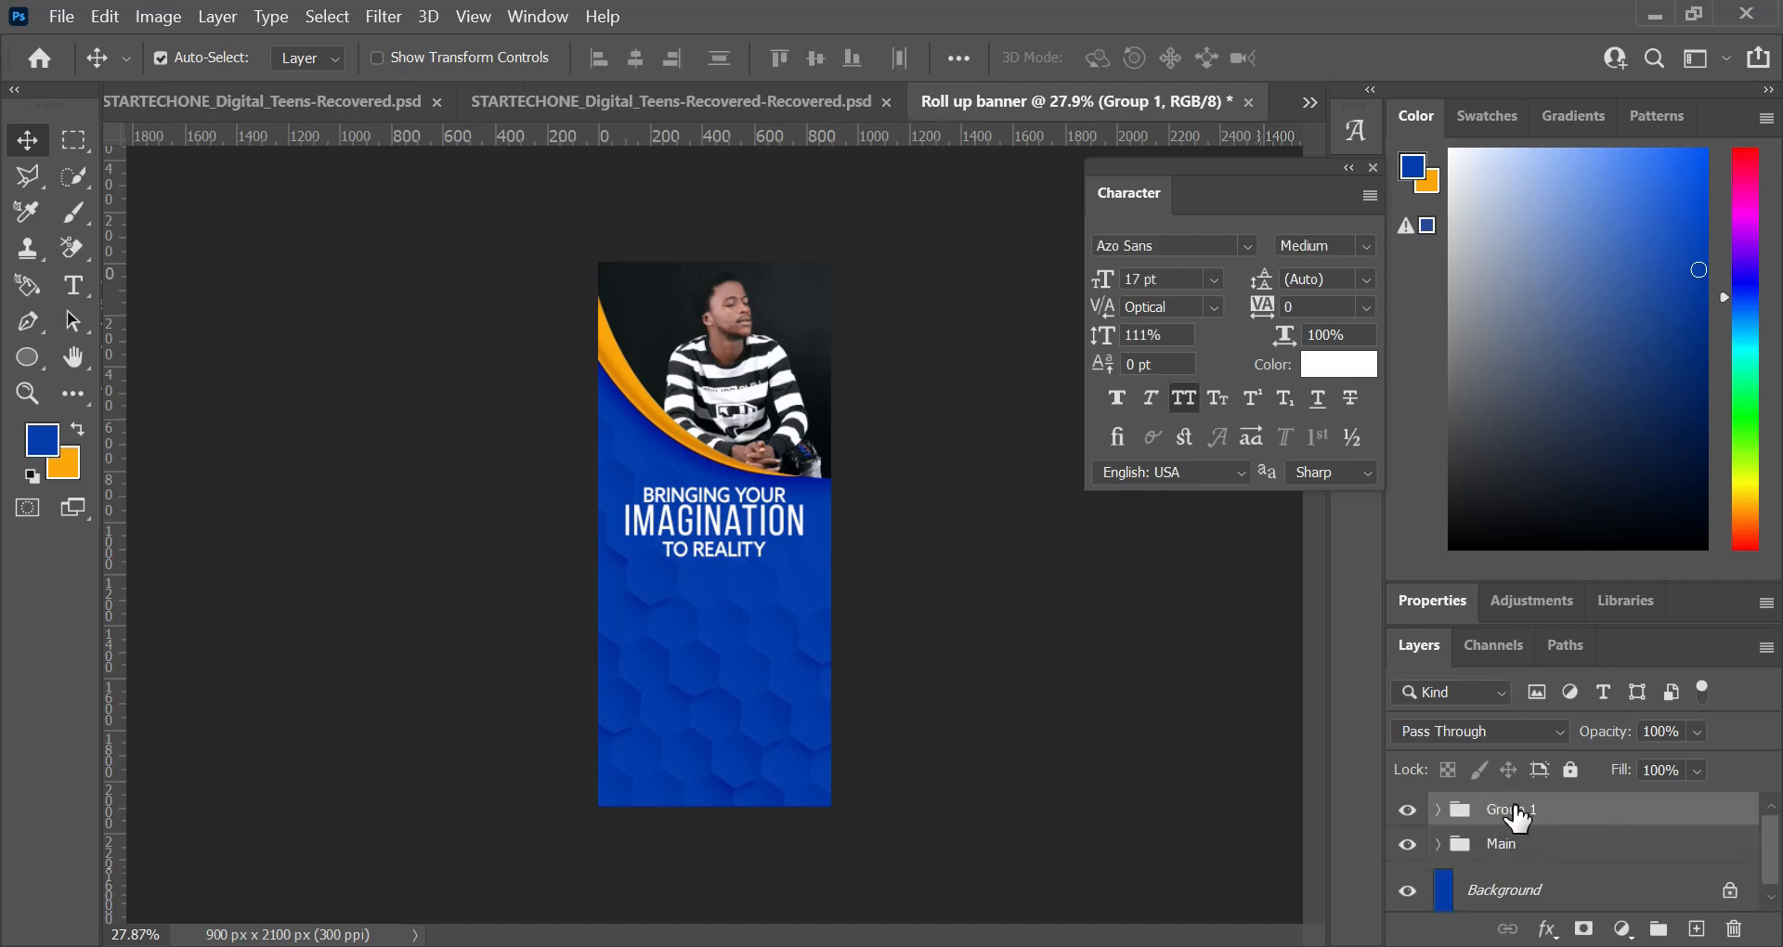
pyautogui.doubleClick(1508, 810)
pyautogui.write('imaginatin')
pyautogui.press('Return')
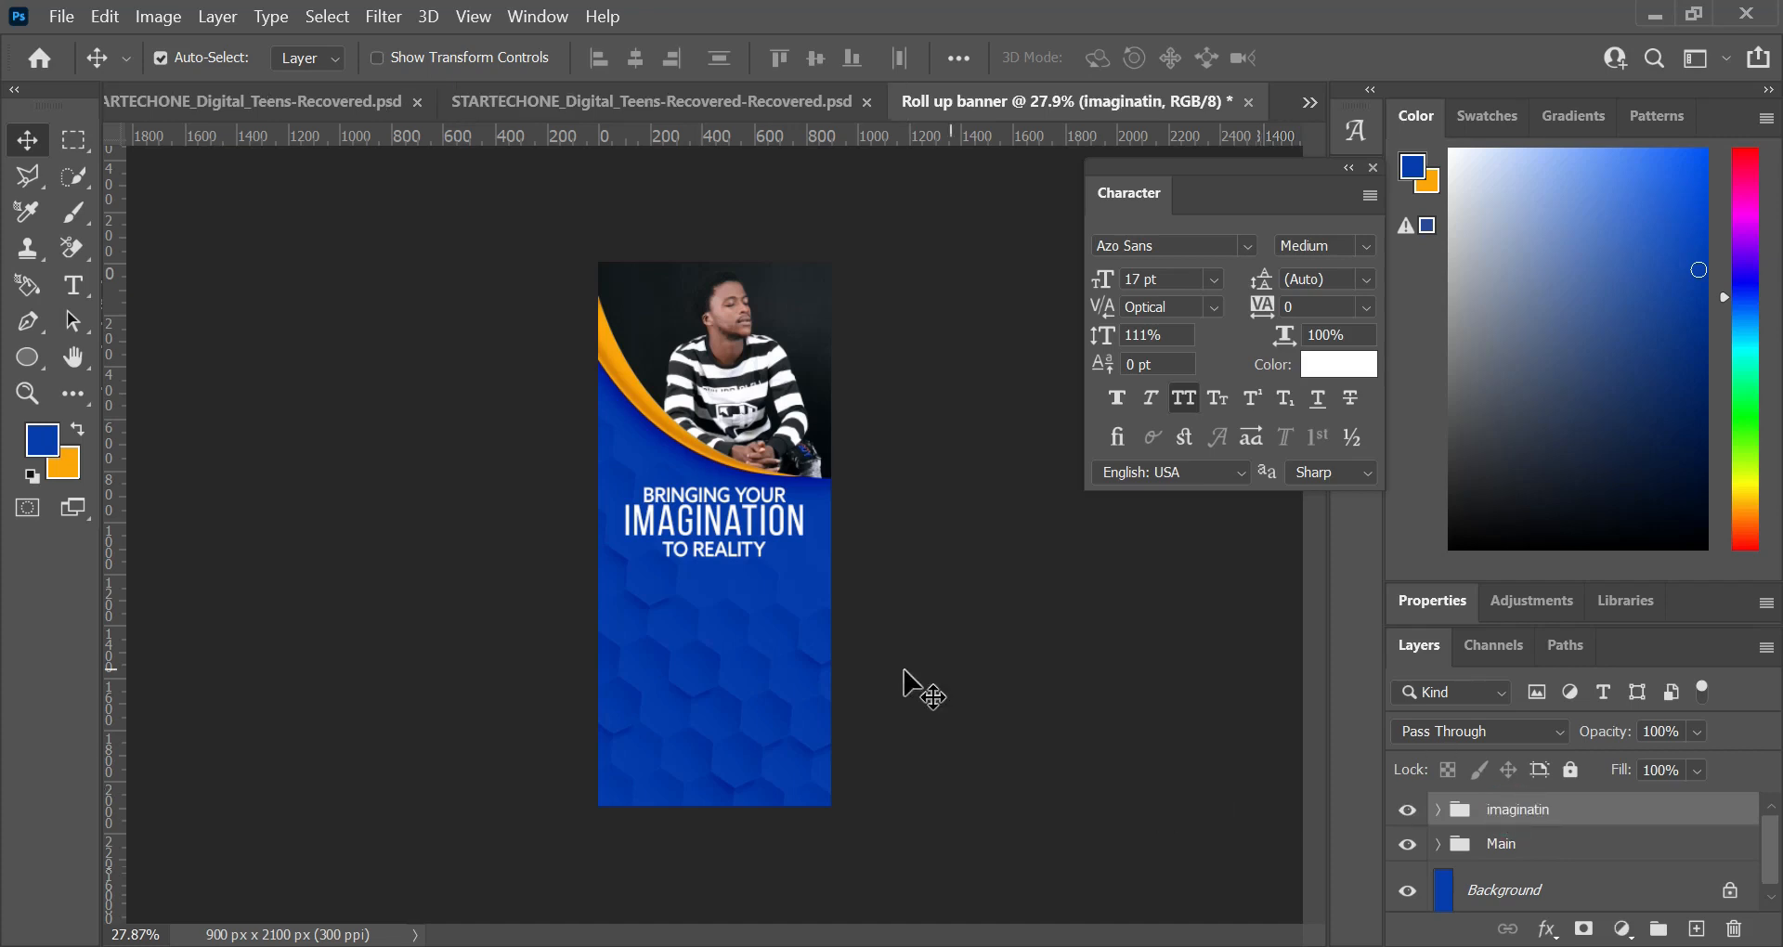
# Step: Show the transform controls and scale the headline group up proportionally to about 114%
pyautogui.click(376, 59)
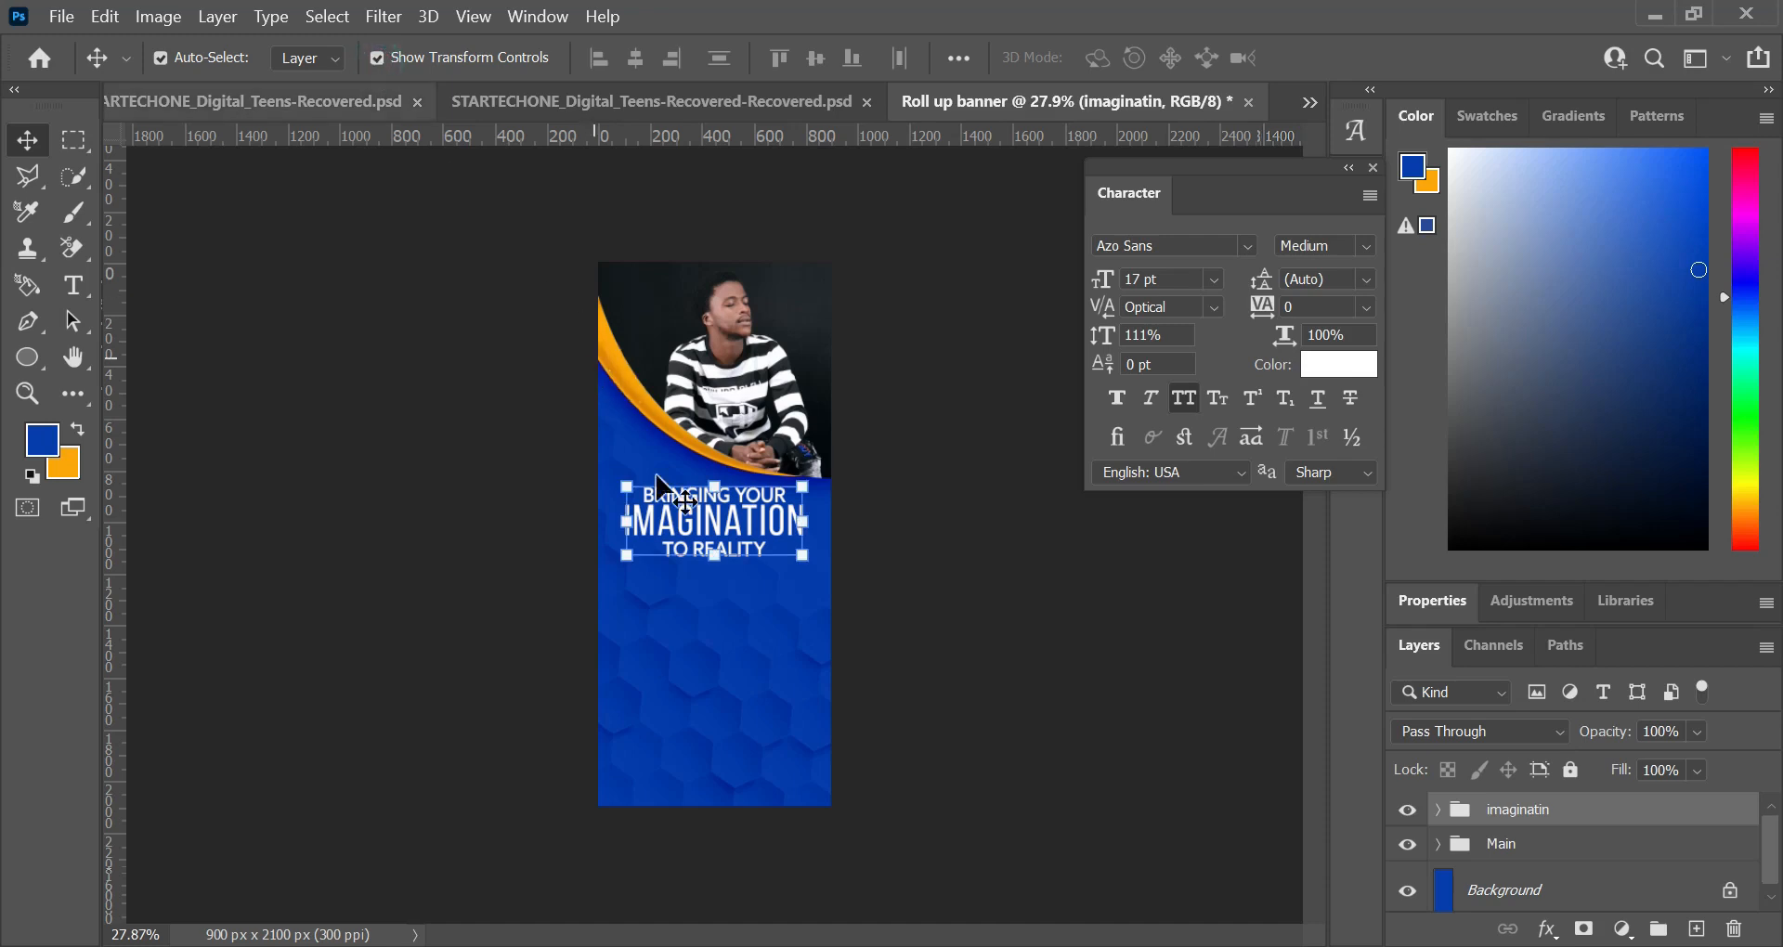
pyautogui.moveTo(809, 568); pyautogui.dragTo(822, 581)
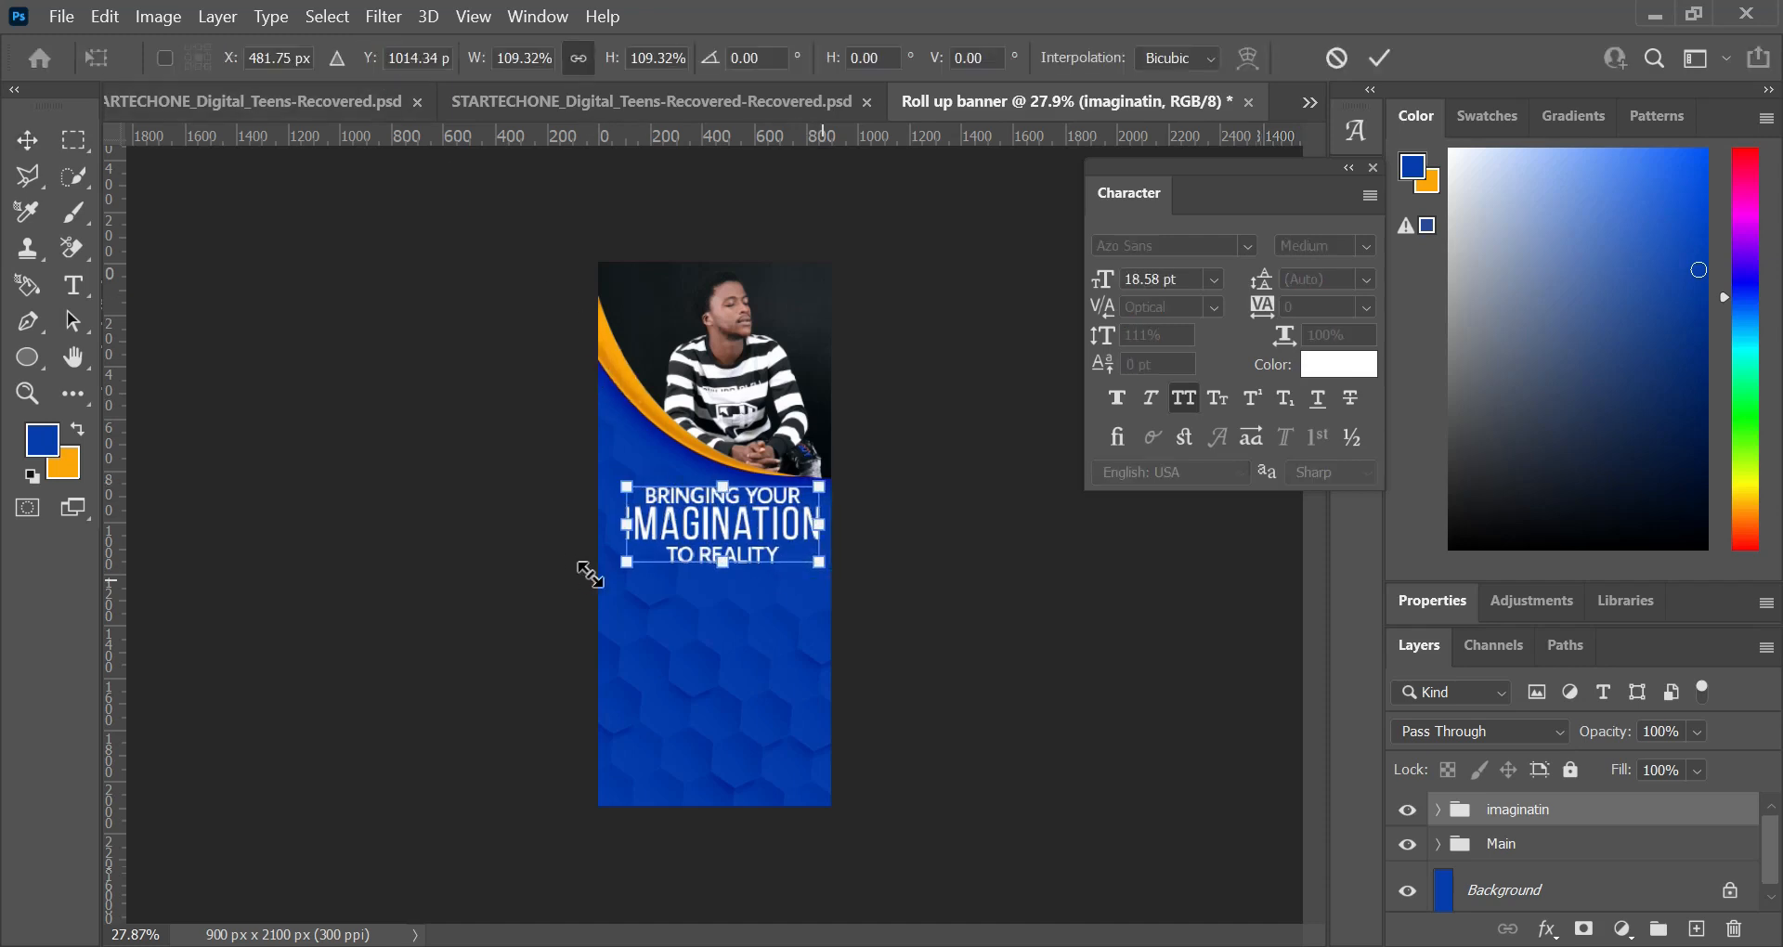
pyautogui.moveTo(618, 565); pyautogui.dragTo(618, 573)
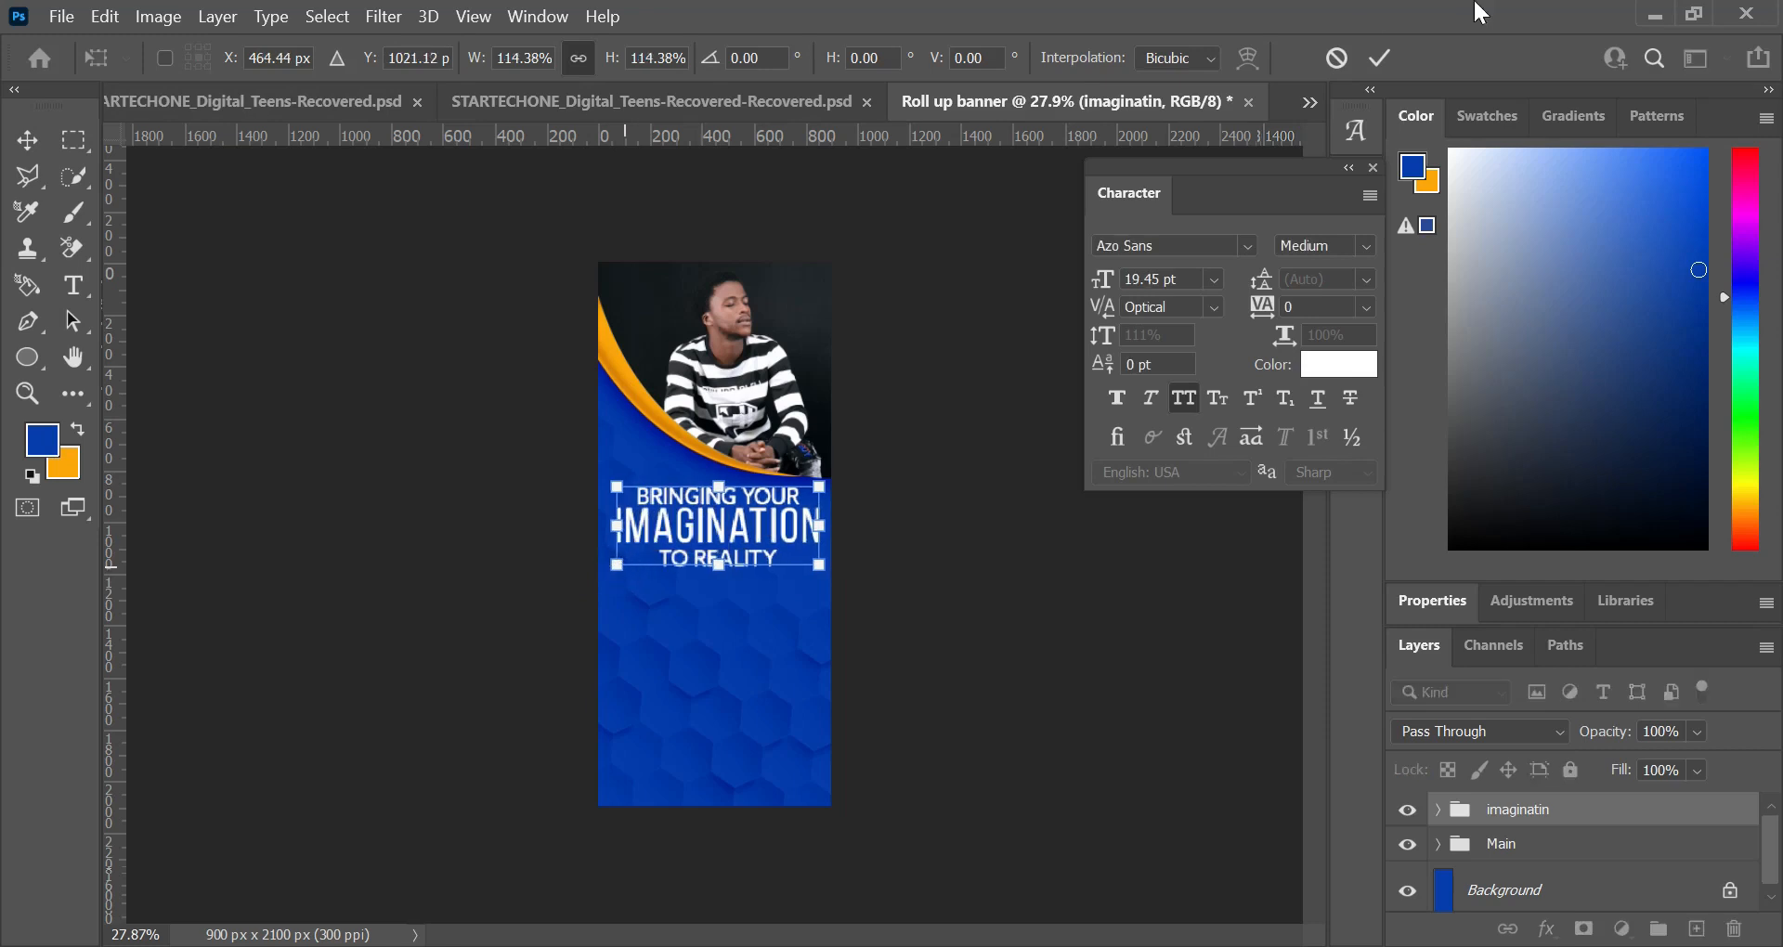
pyautogui.click(1364, 60)
# Step: Centre the headline group horizontally on the whole canvas, then clear the canvas and layer selections
pyautogui.hotkey('ctrl', 'a')
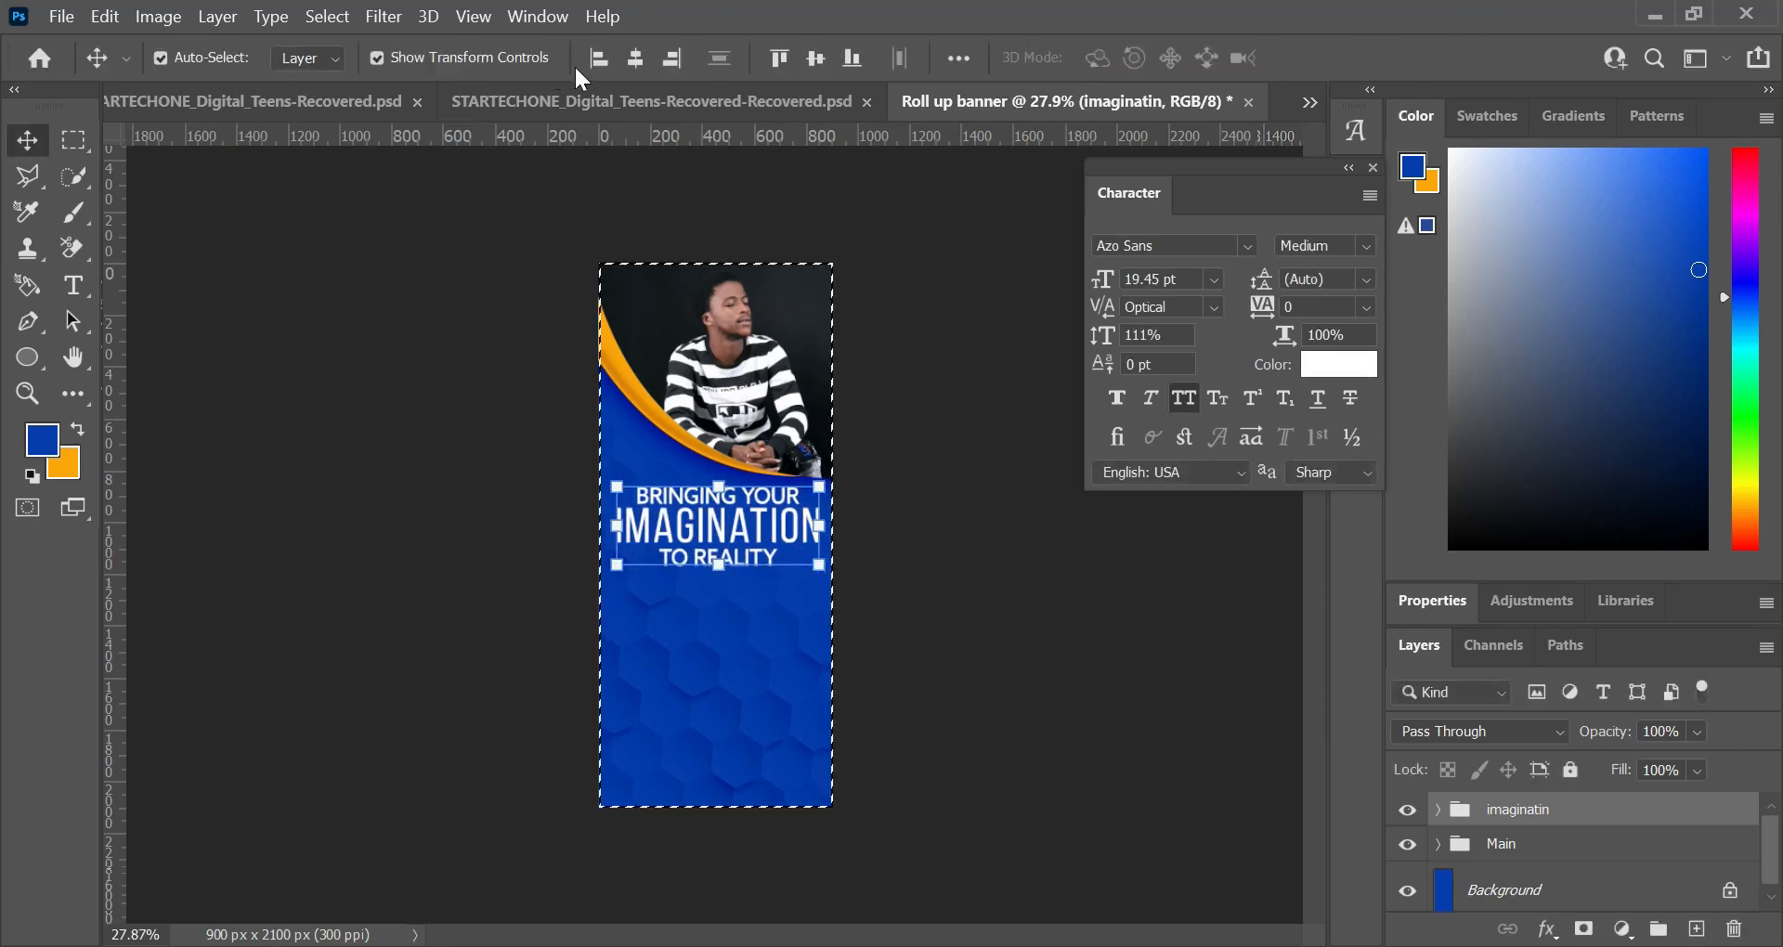
pyautogui.click(639, 59)
pyautogui.hotkey('ctrl', 'd')
pyautogui.keyDown('ctrl'); pyautogui.click(975, 457); pyautogui.keyUp('ctrl')
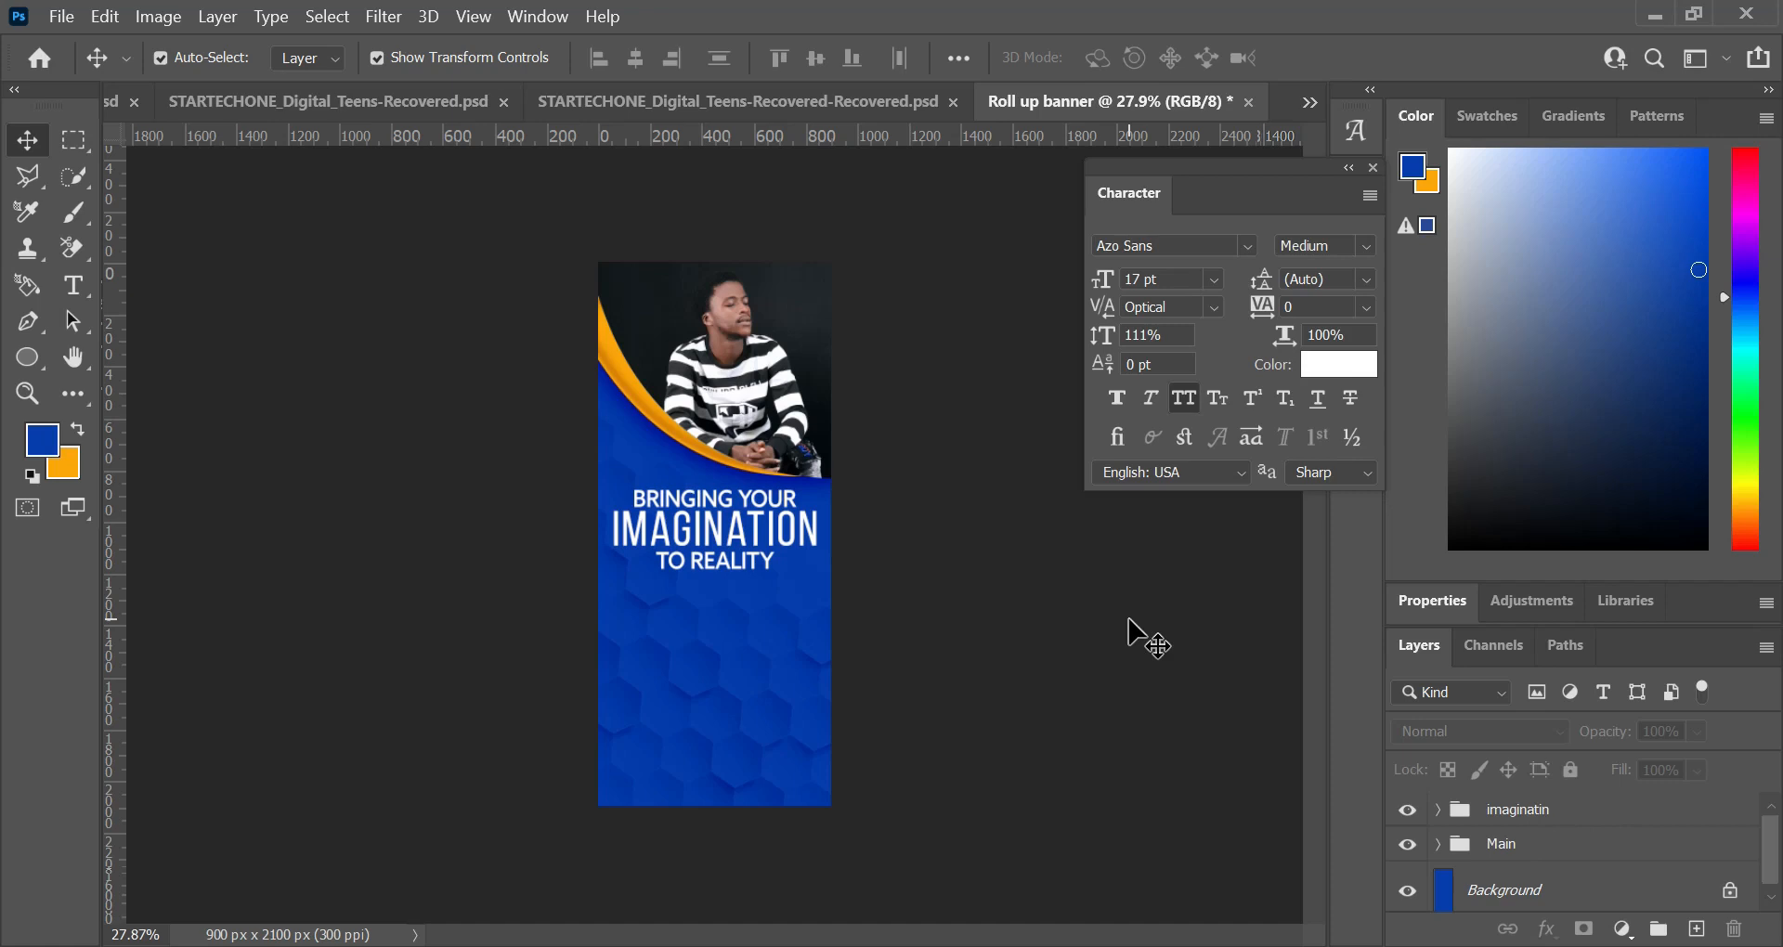
# Step: Recolour the "IMAGINATION" headline text to the orange background colour (fca600) and commit the text edit
pyautogui.press('t')
pyautogui.click(778, 527)
pyautogui.hotkey('ctrl', 'a')
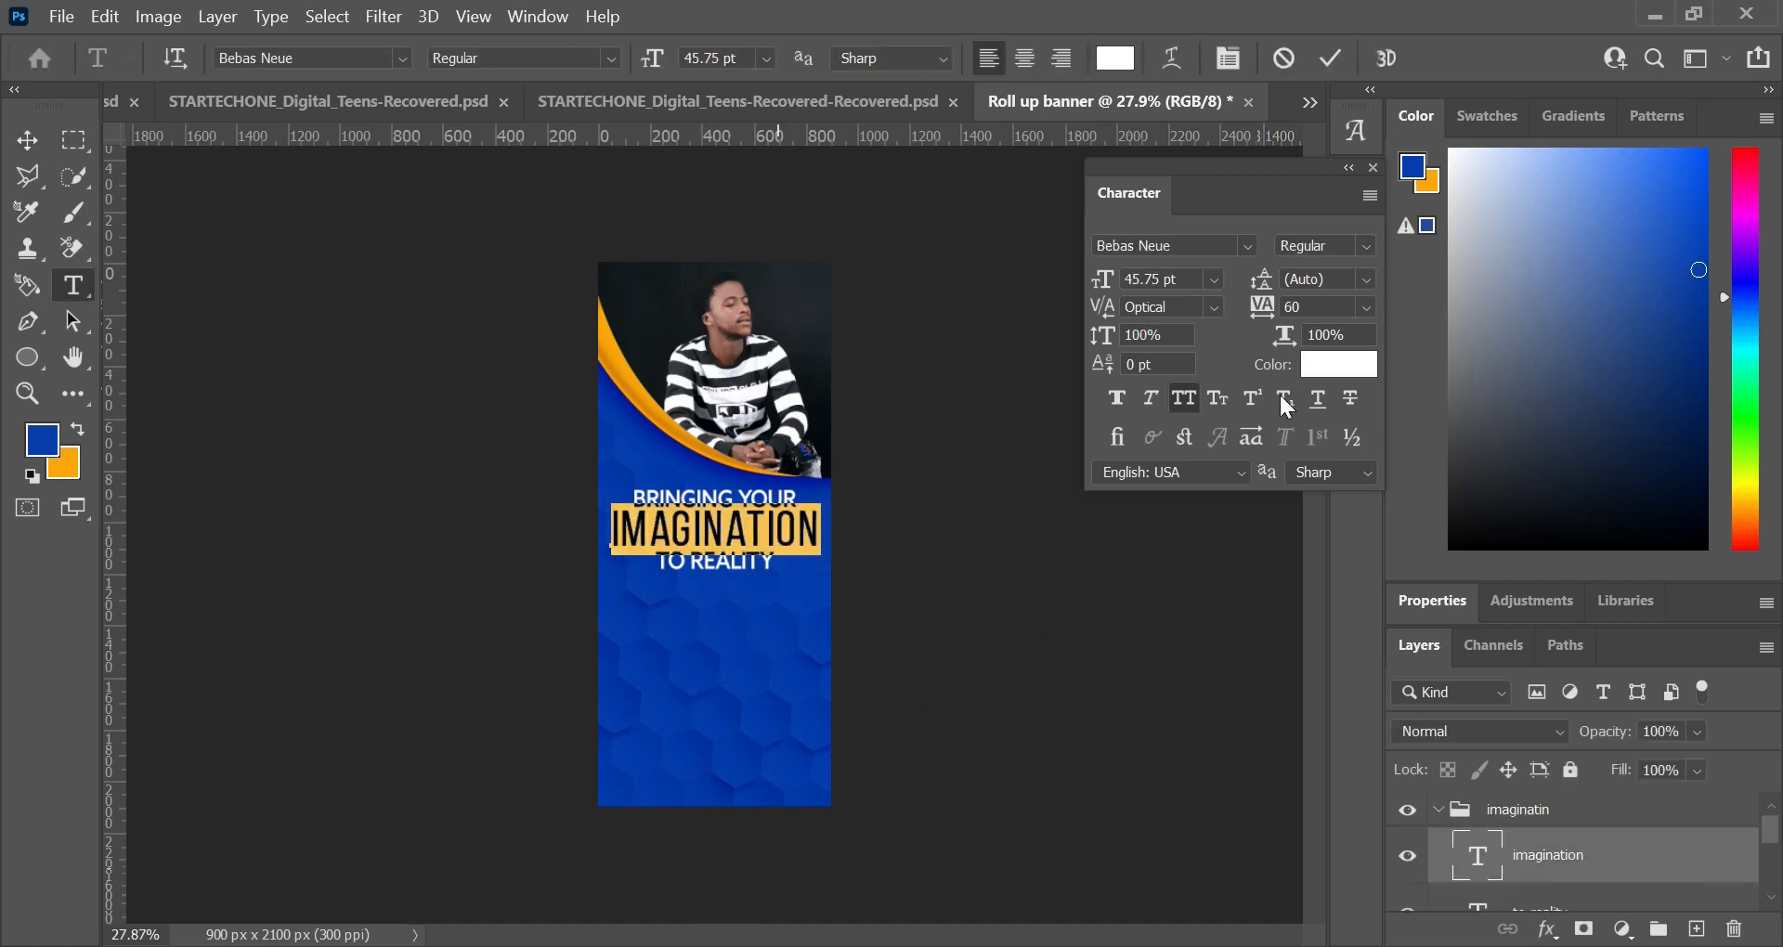
pyautogui.click(1335, 368)
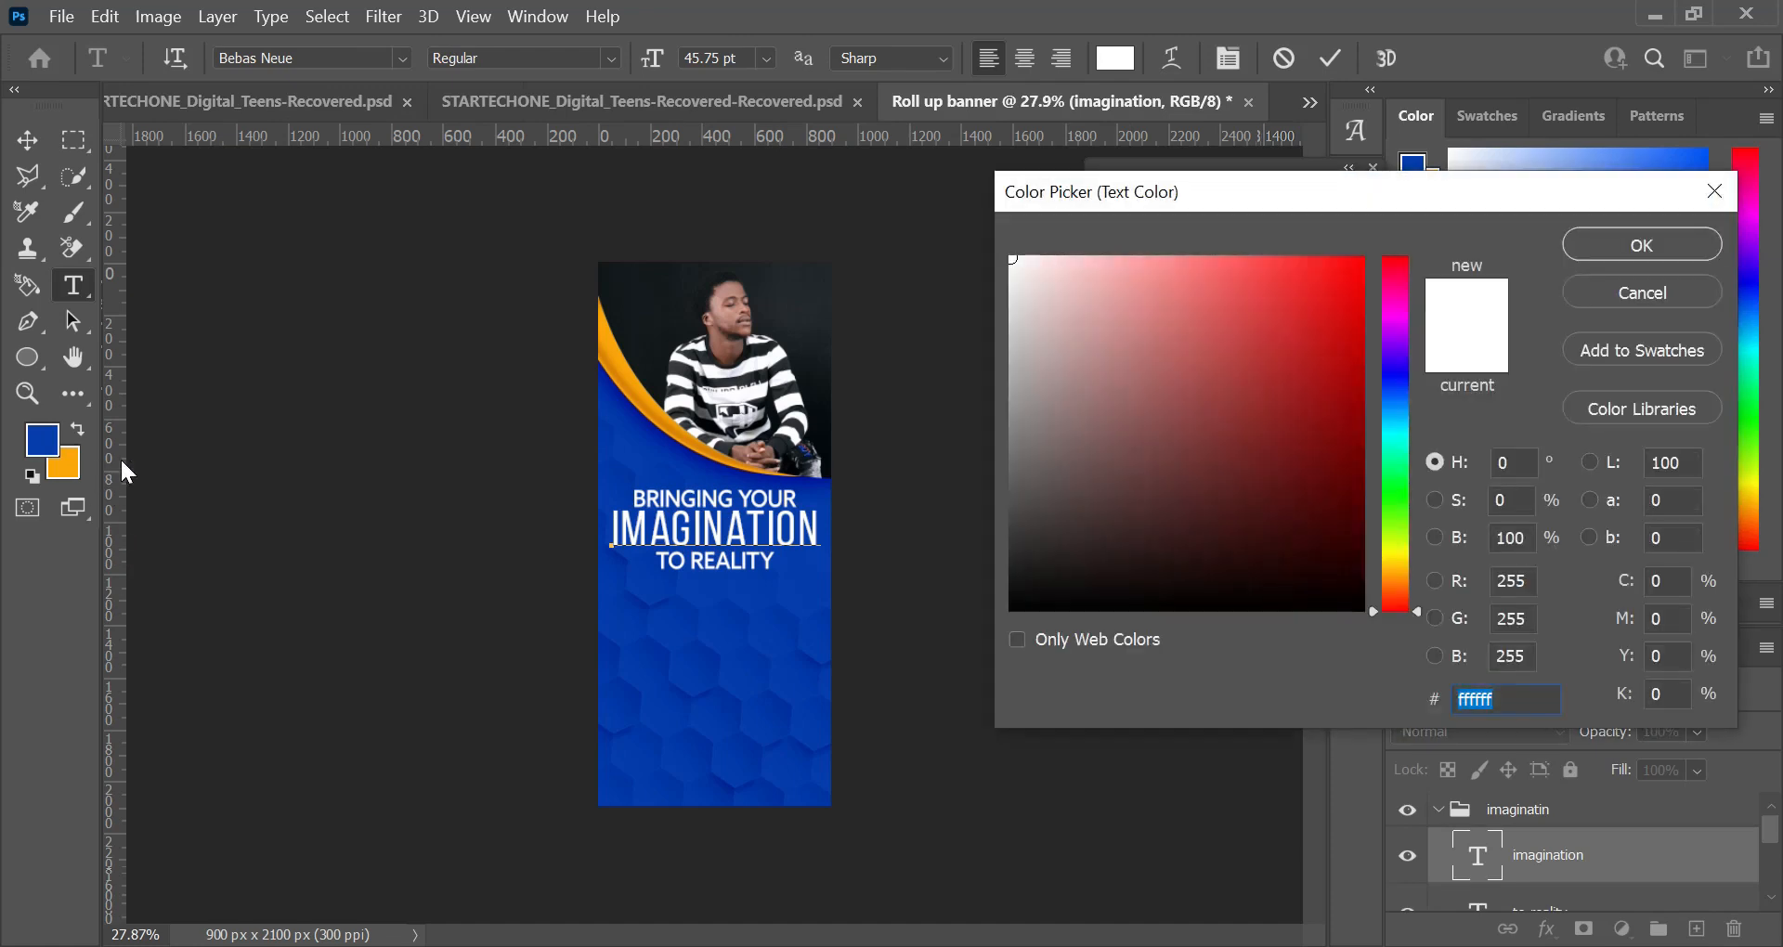
pyautogui.click(67, 464)
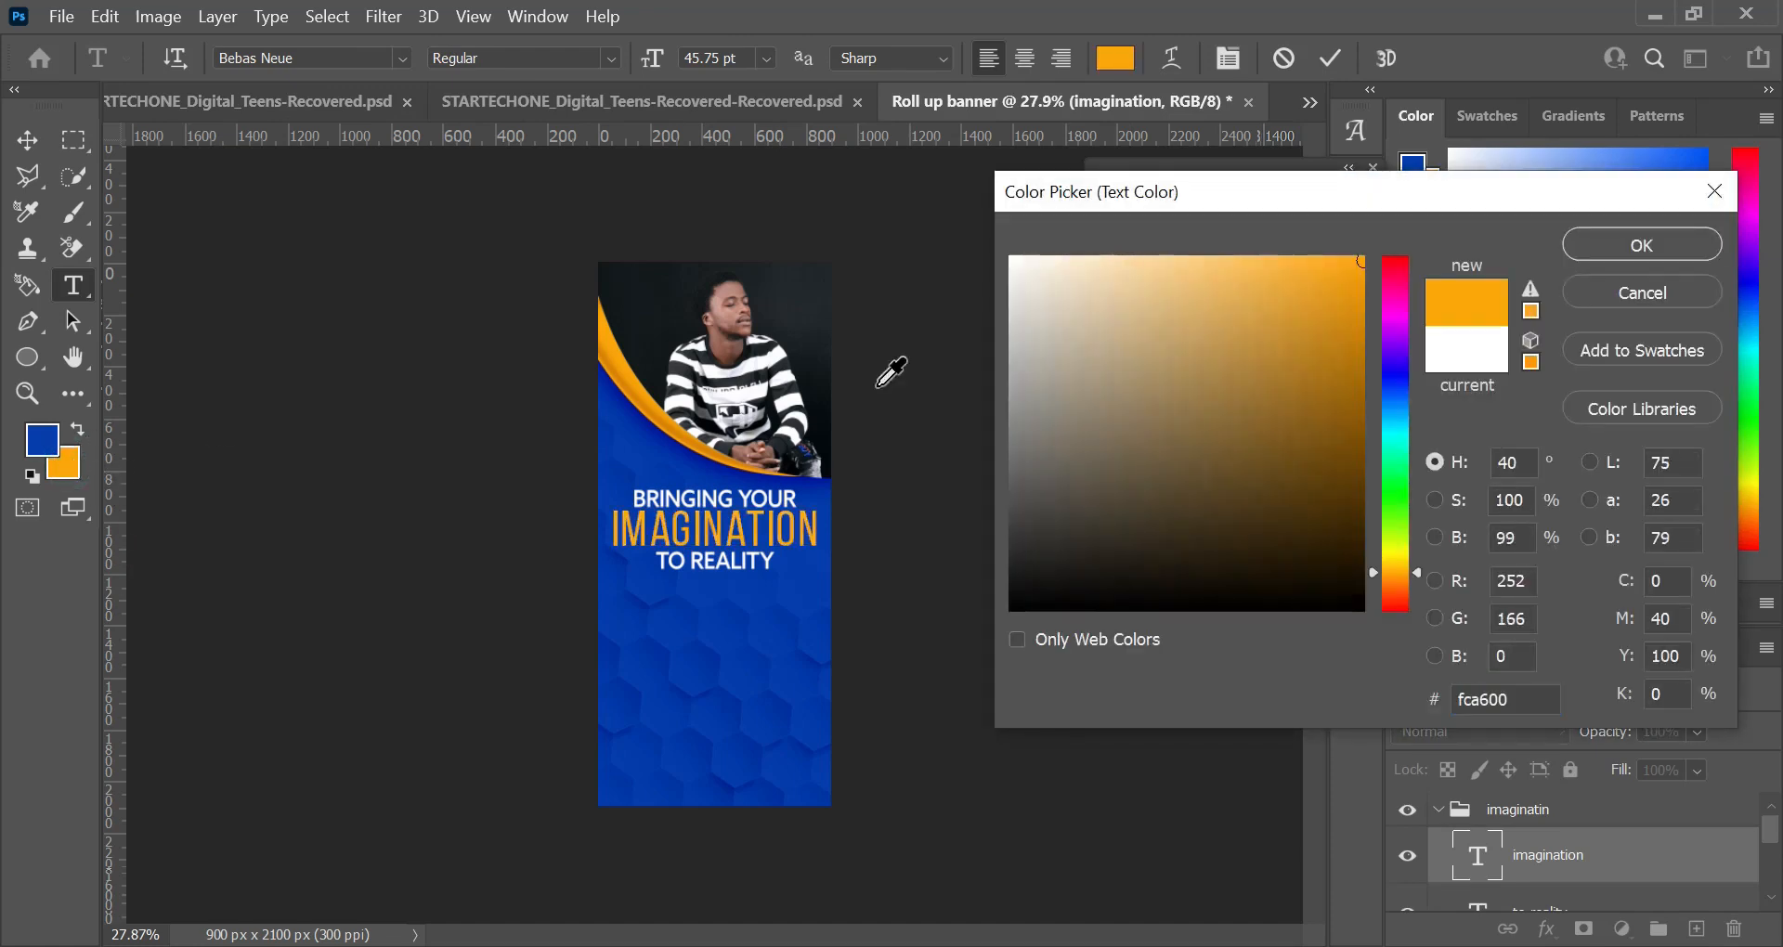
pyautogui.click(1642, 245)
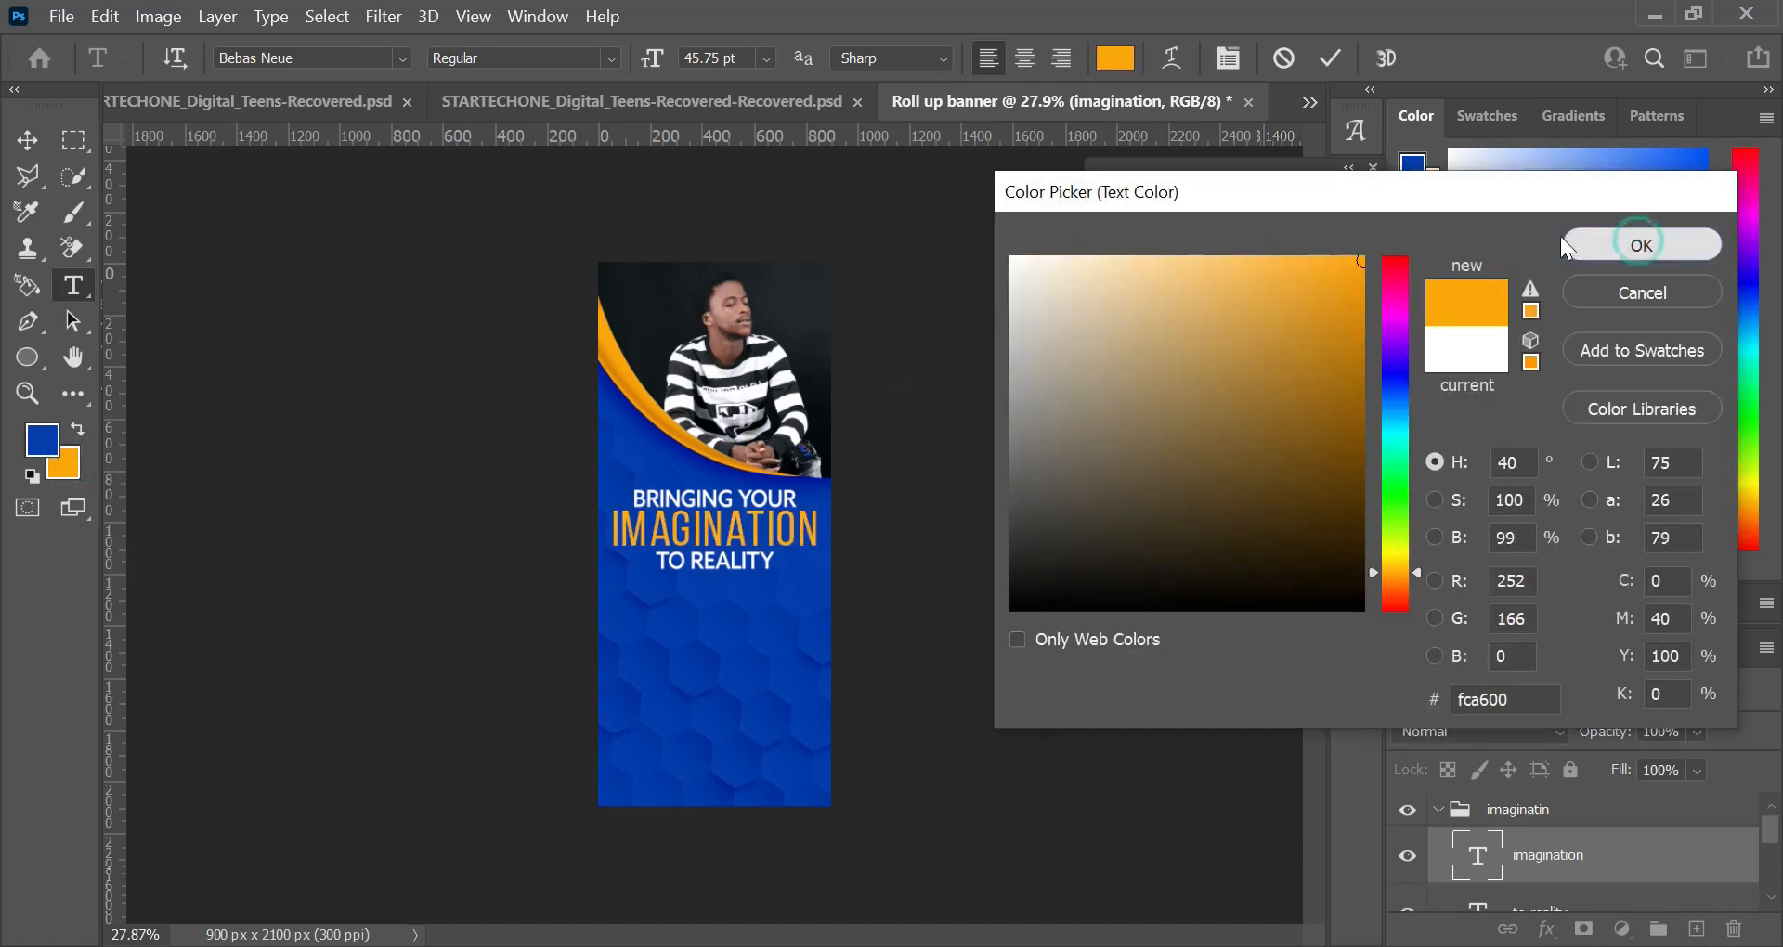
pyautogui.click(1335, 56)
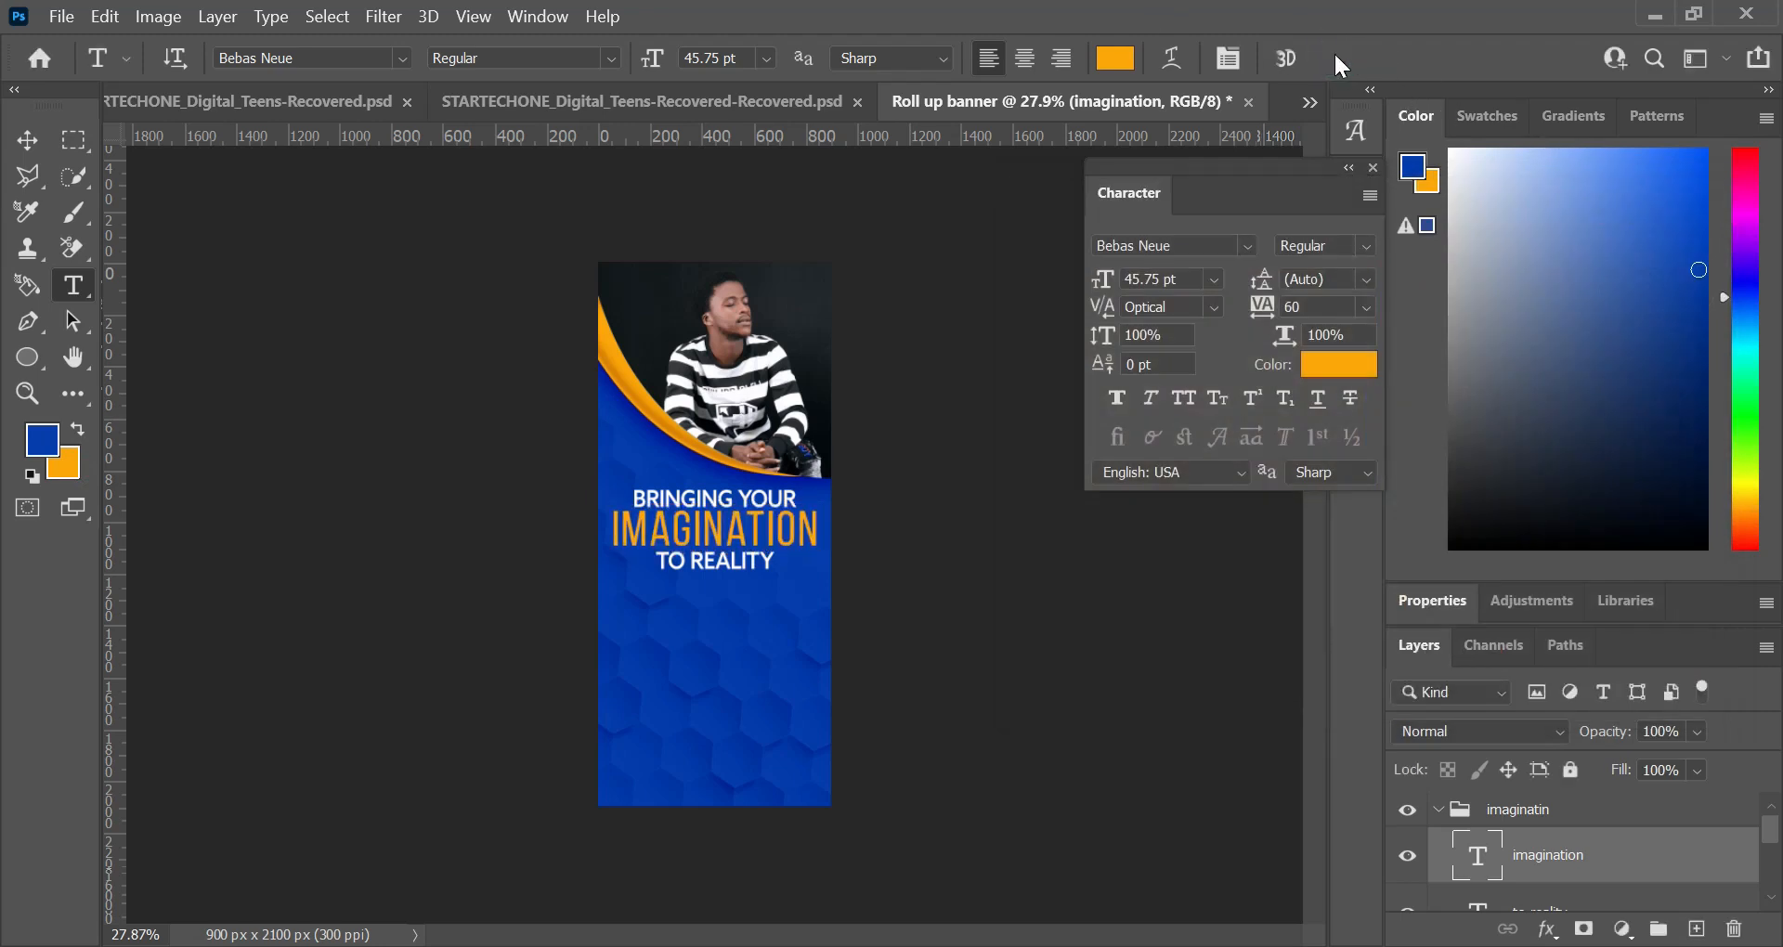
pyautogui.click(27, 140)
# Step: Add an inner shadow and a 1 px white outside stroke to the "imagination" text layer in its layer style
pyautogui.scroll(5, 845, 609)
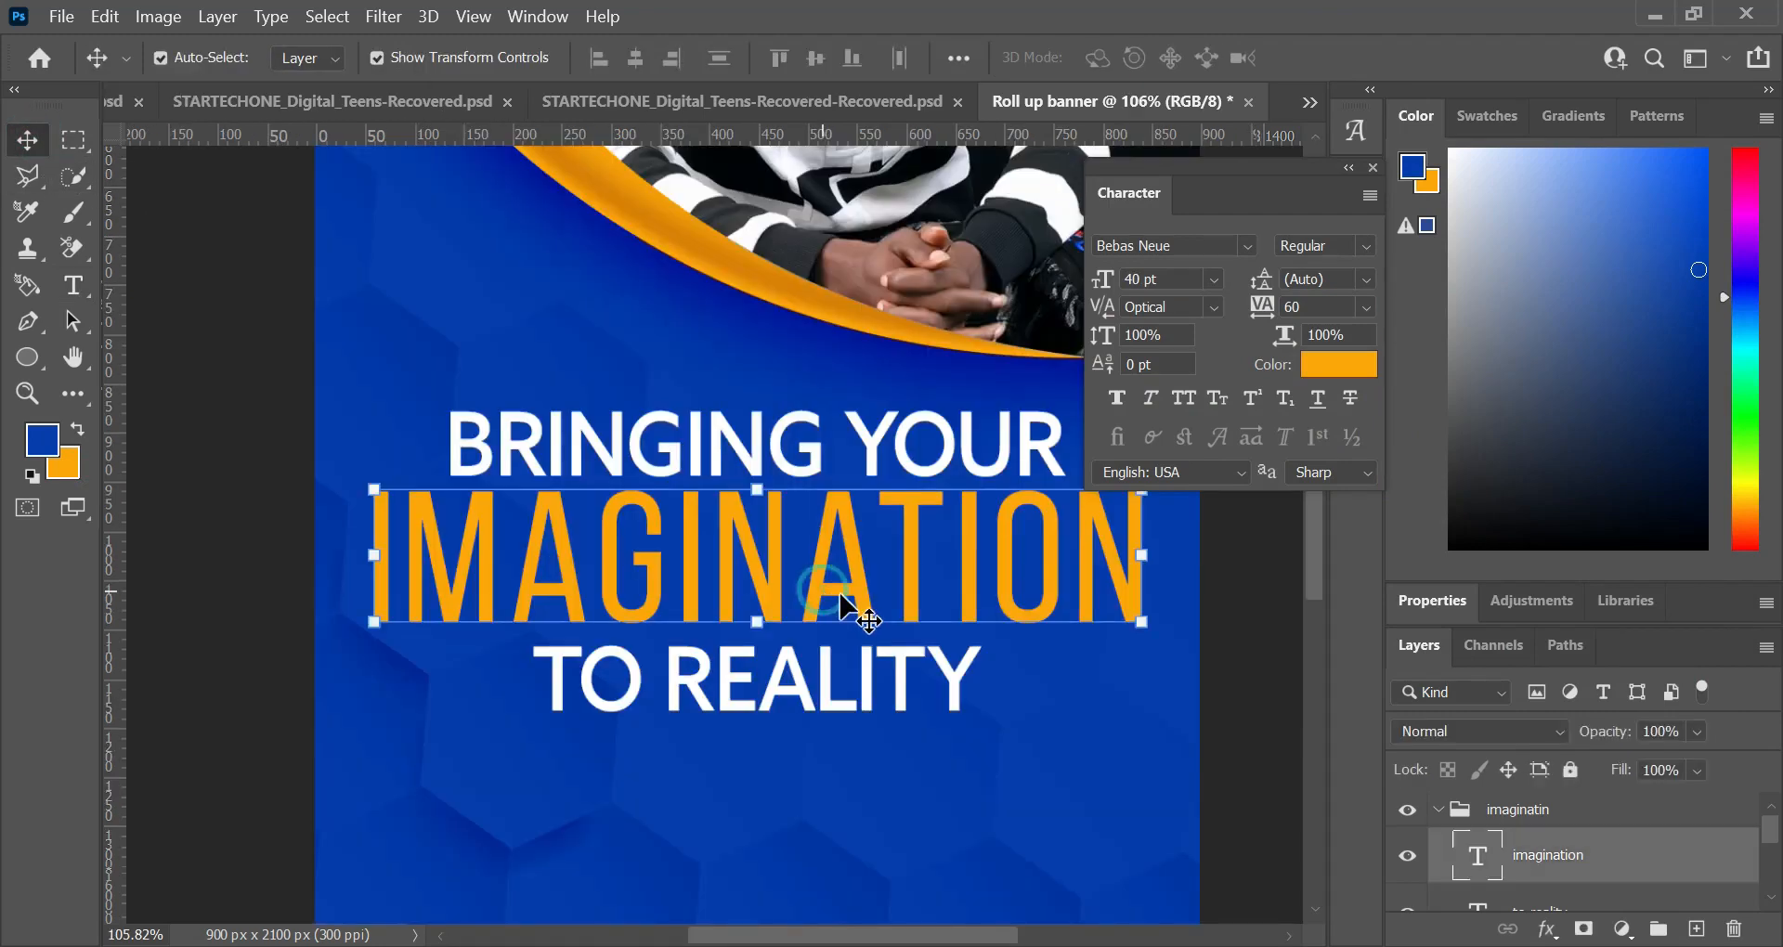
pyautogui.doubleClick(1630, 863)
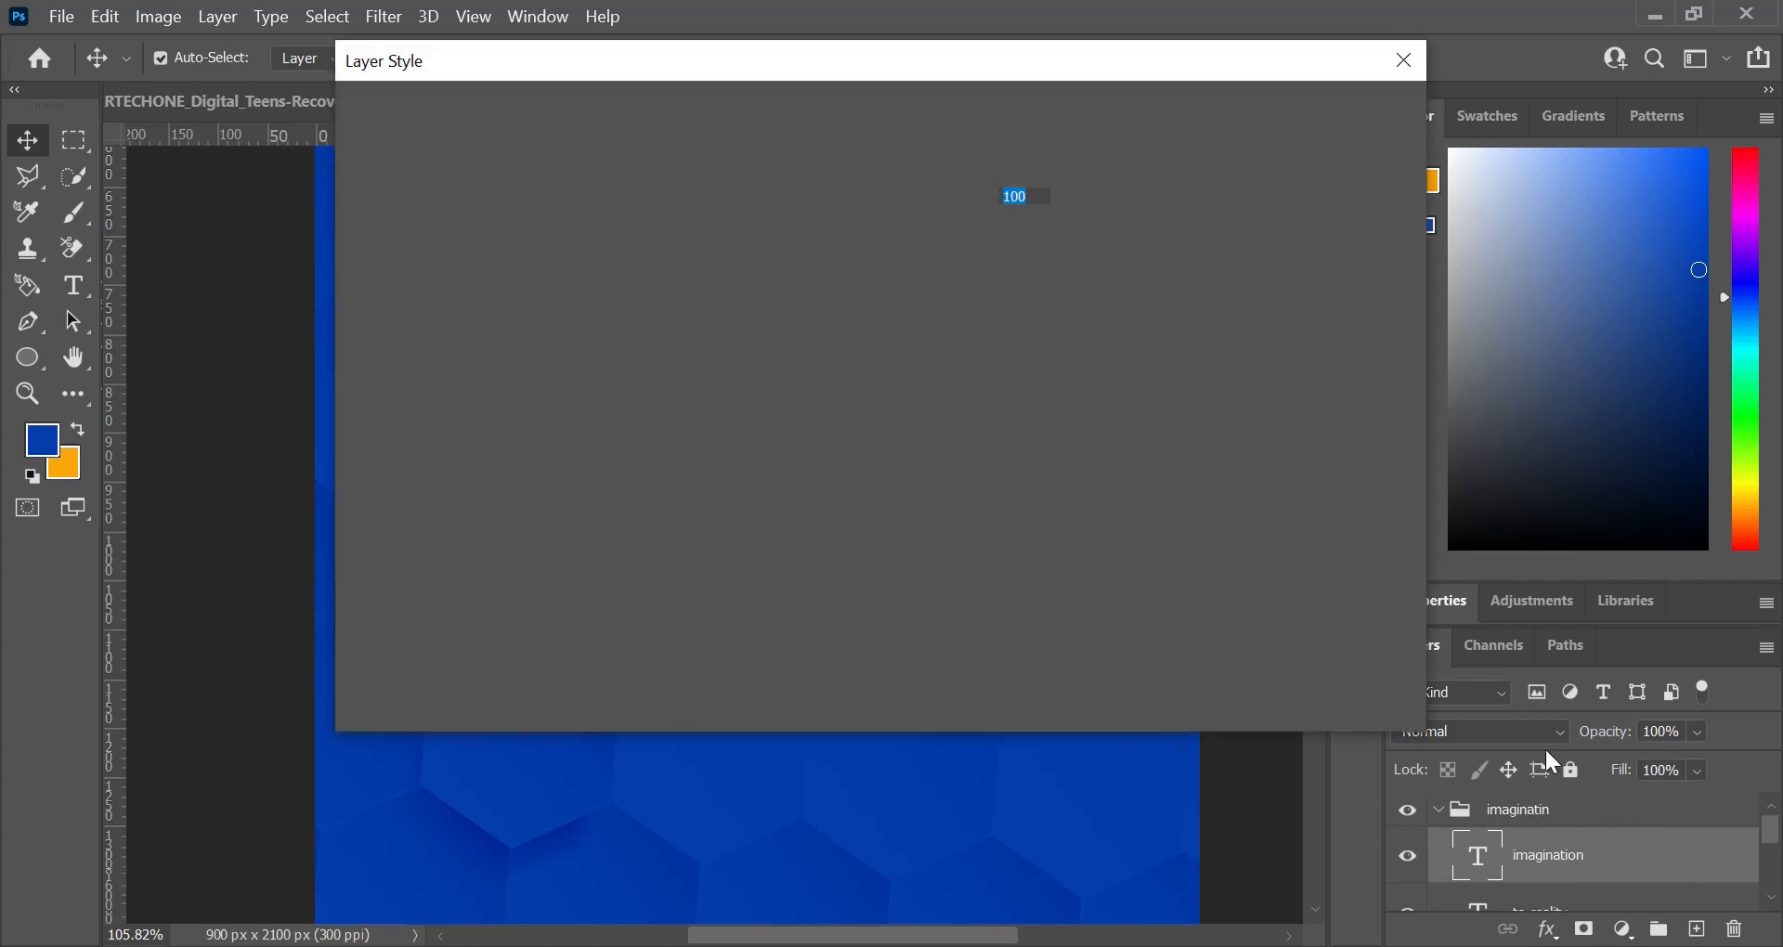
pyautogui.moveTo(490, 63); pyautogui.dragTo(1281, 25)
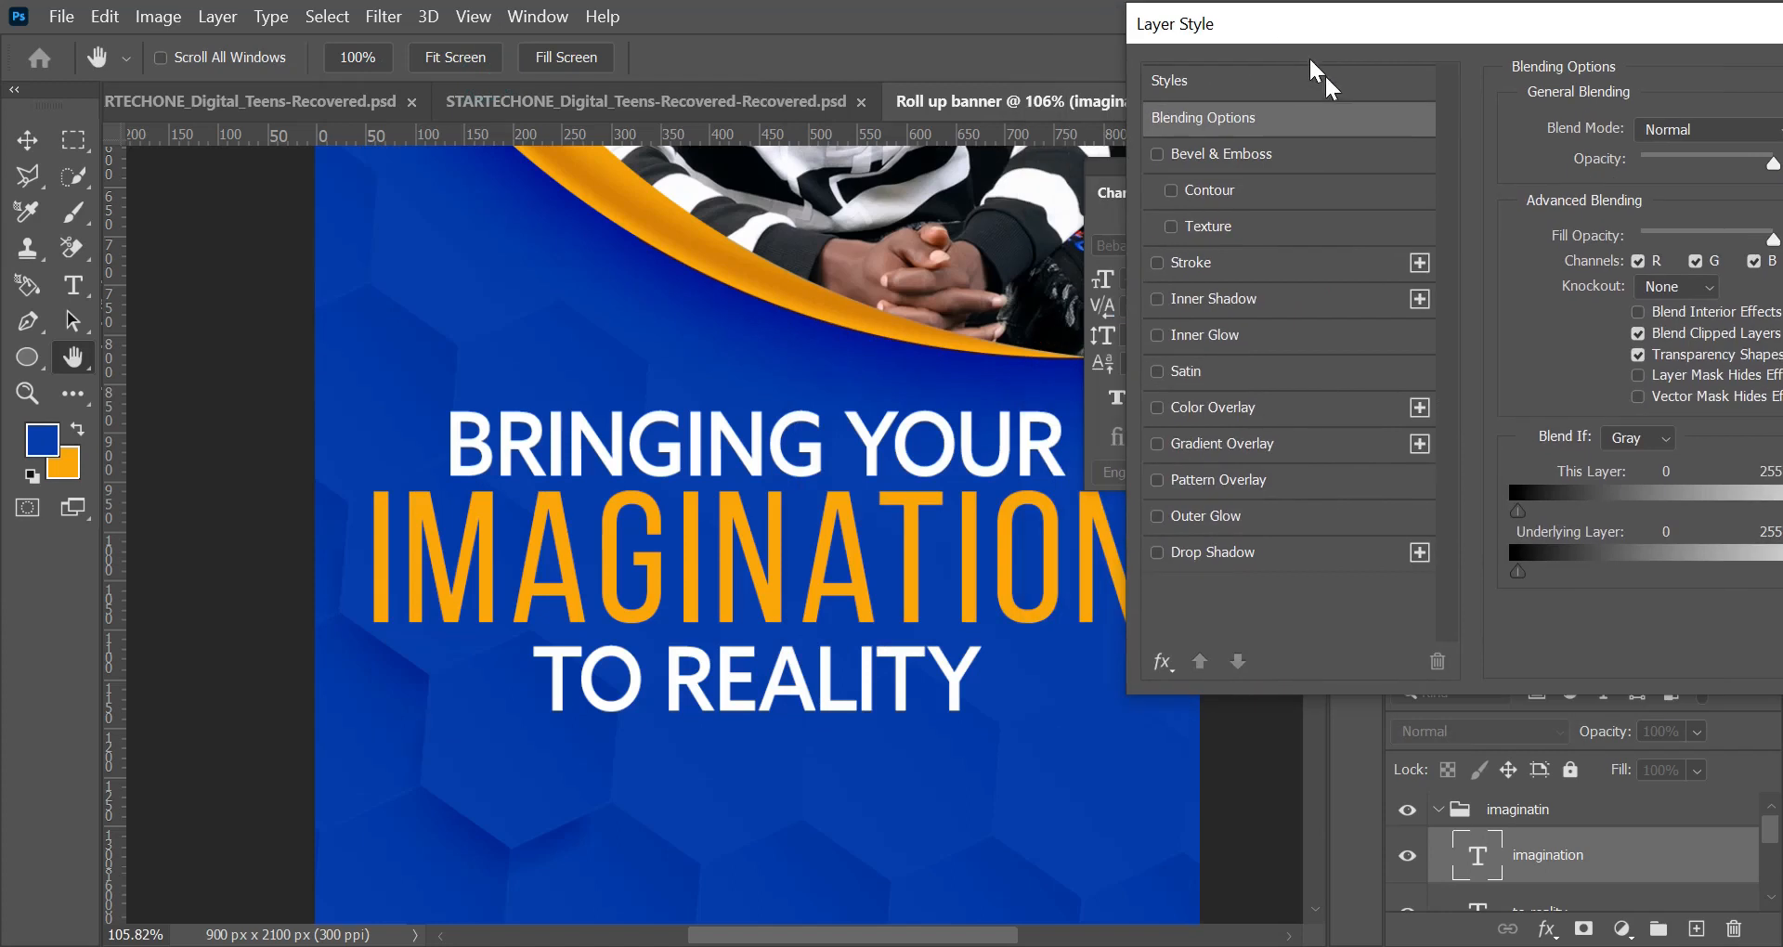
pyautogui.click(1157, 299)
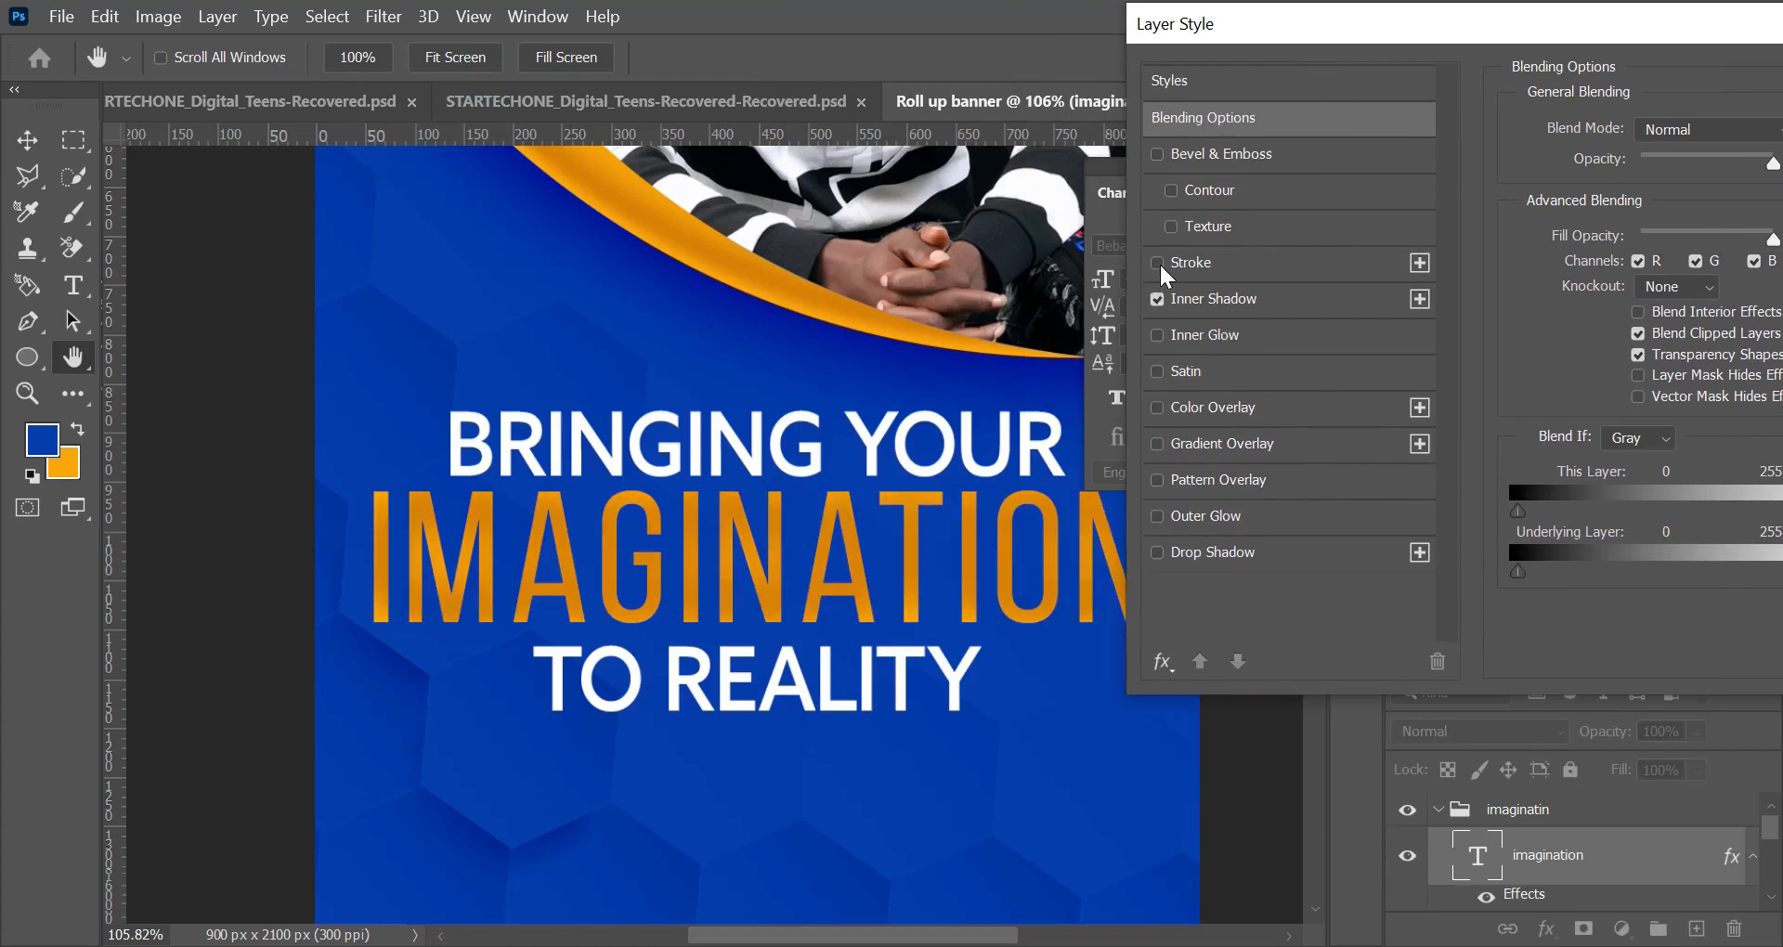
pyautogui.click(1157, 263)
pyautogui.click(1199, 261)
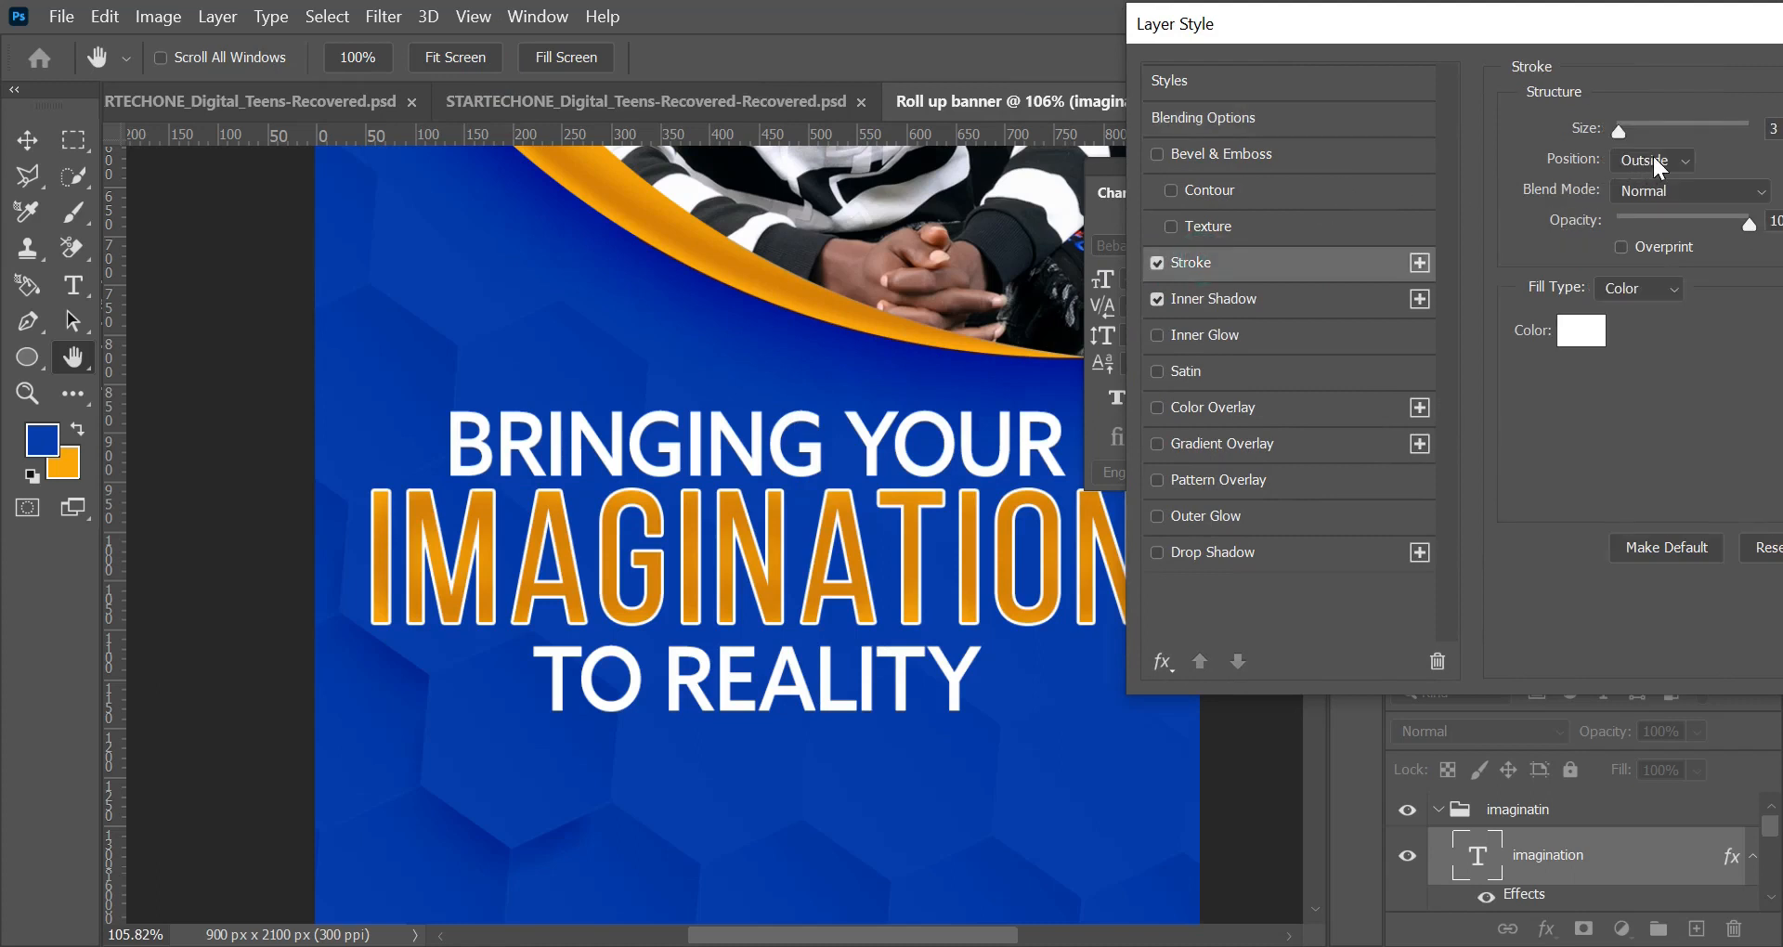
pyautogui.moveTo(1618, 130); pyautogui.dragTo(1607, 132)
# Step: Add a drop shadow to the "imagination" layer with 19% opacity, 7 px distance, 6% spread and 18 px size
pyautogui.click(1158, 552)
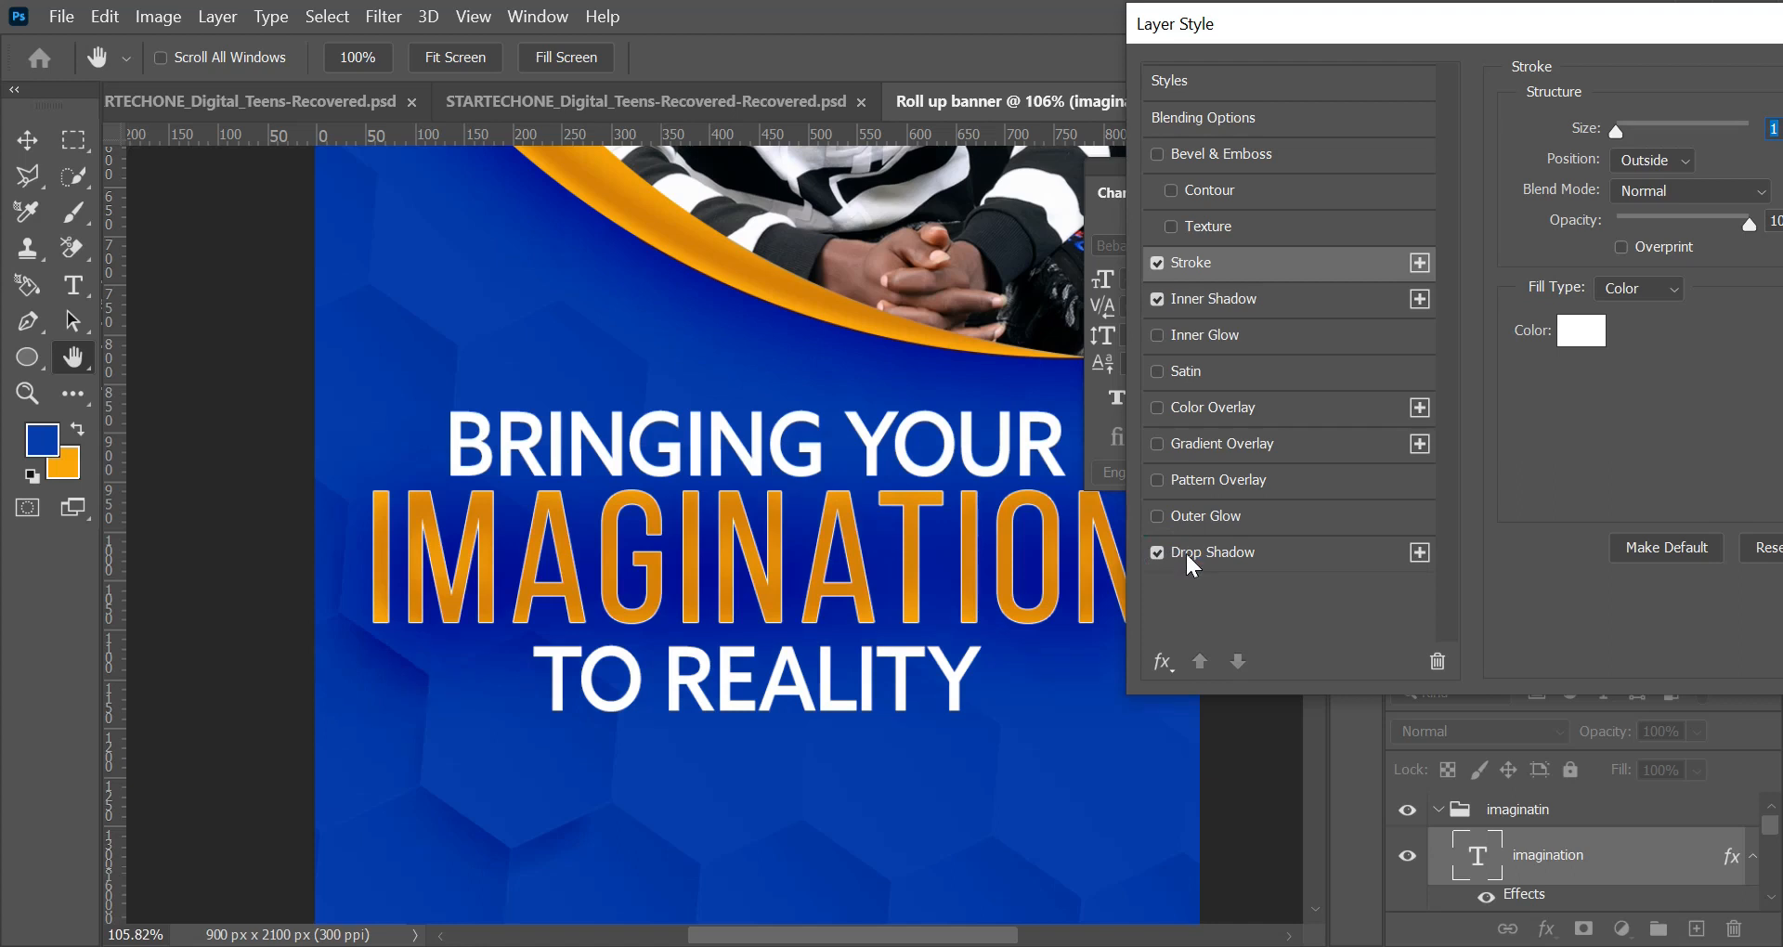
pyautogui.click(1195, 548)
pyautogui.moveTo(1611, 23); pyautogui.dragTo(1311, 21)
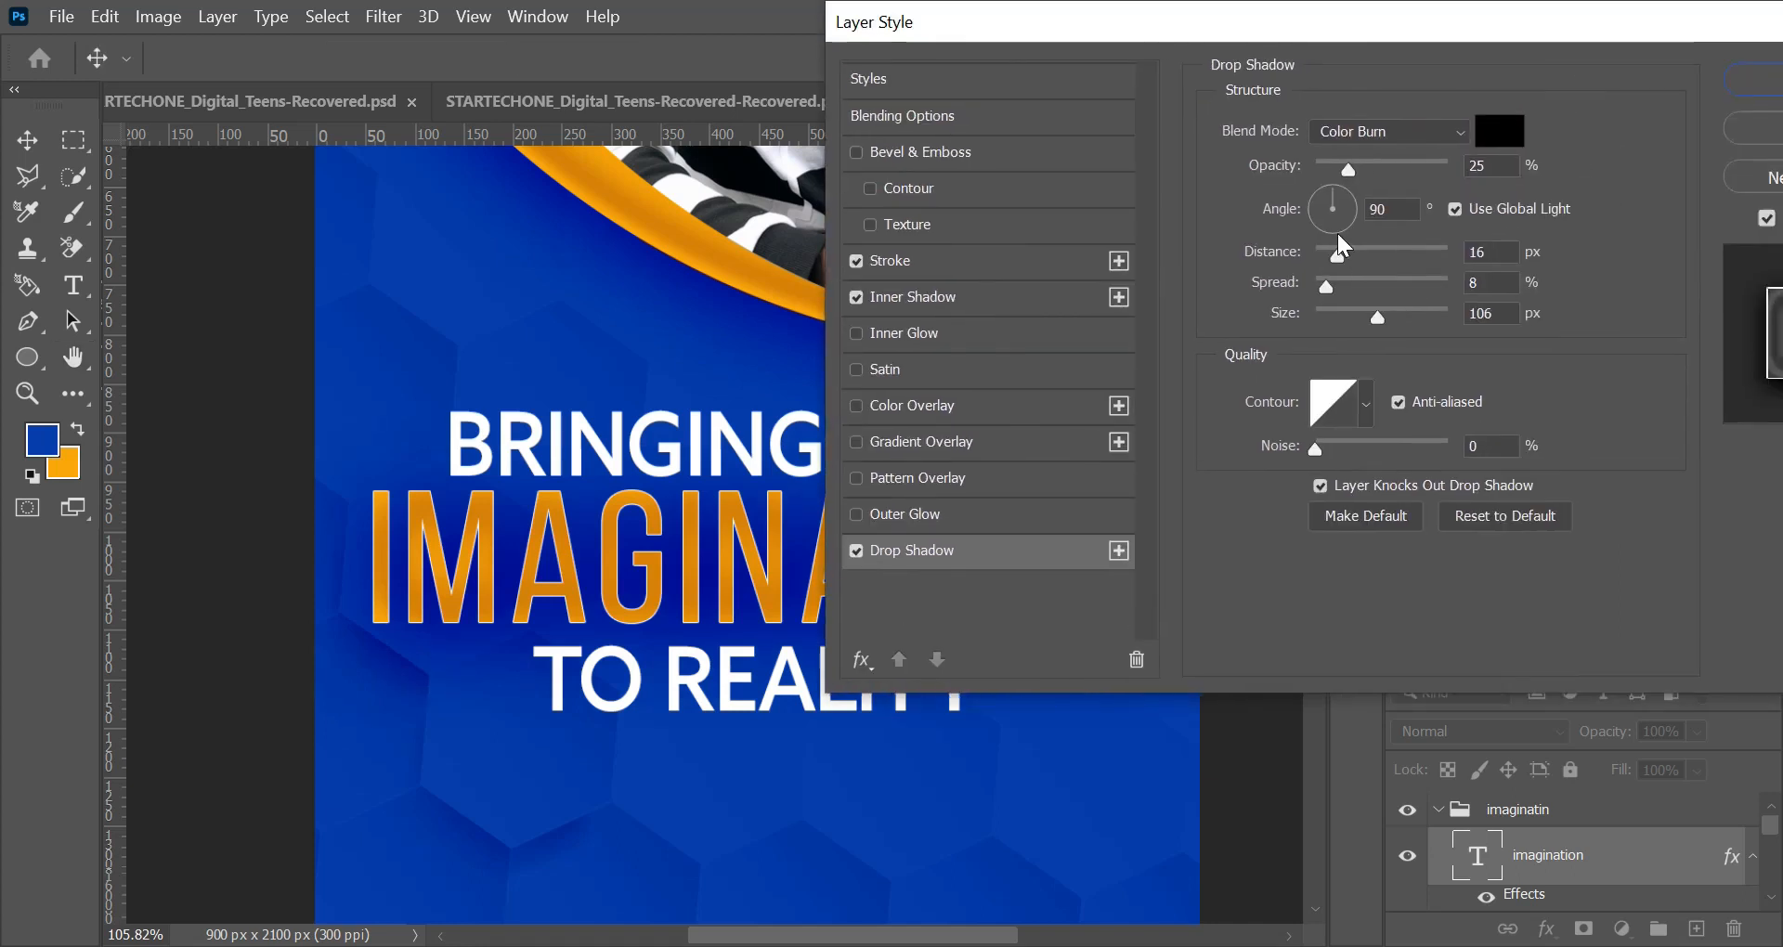
pyautogui.moveTo(1346, 175)
pyautogui.mouseDown()
pyautogui.moveTo(1323, 176)
pyautogui.moveTo(1339, 176)
pyautogui.mouseUp()
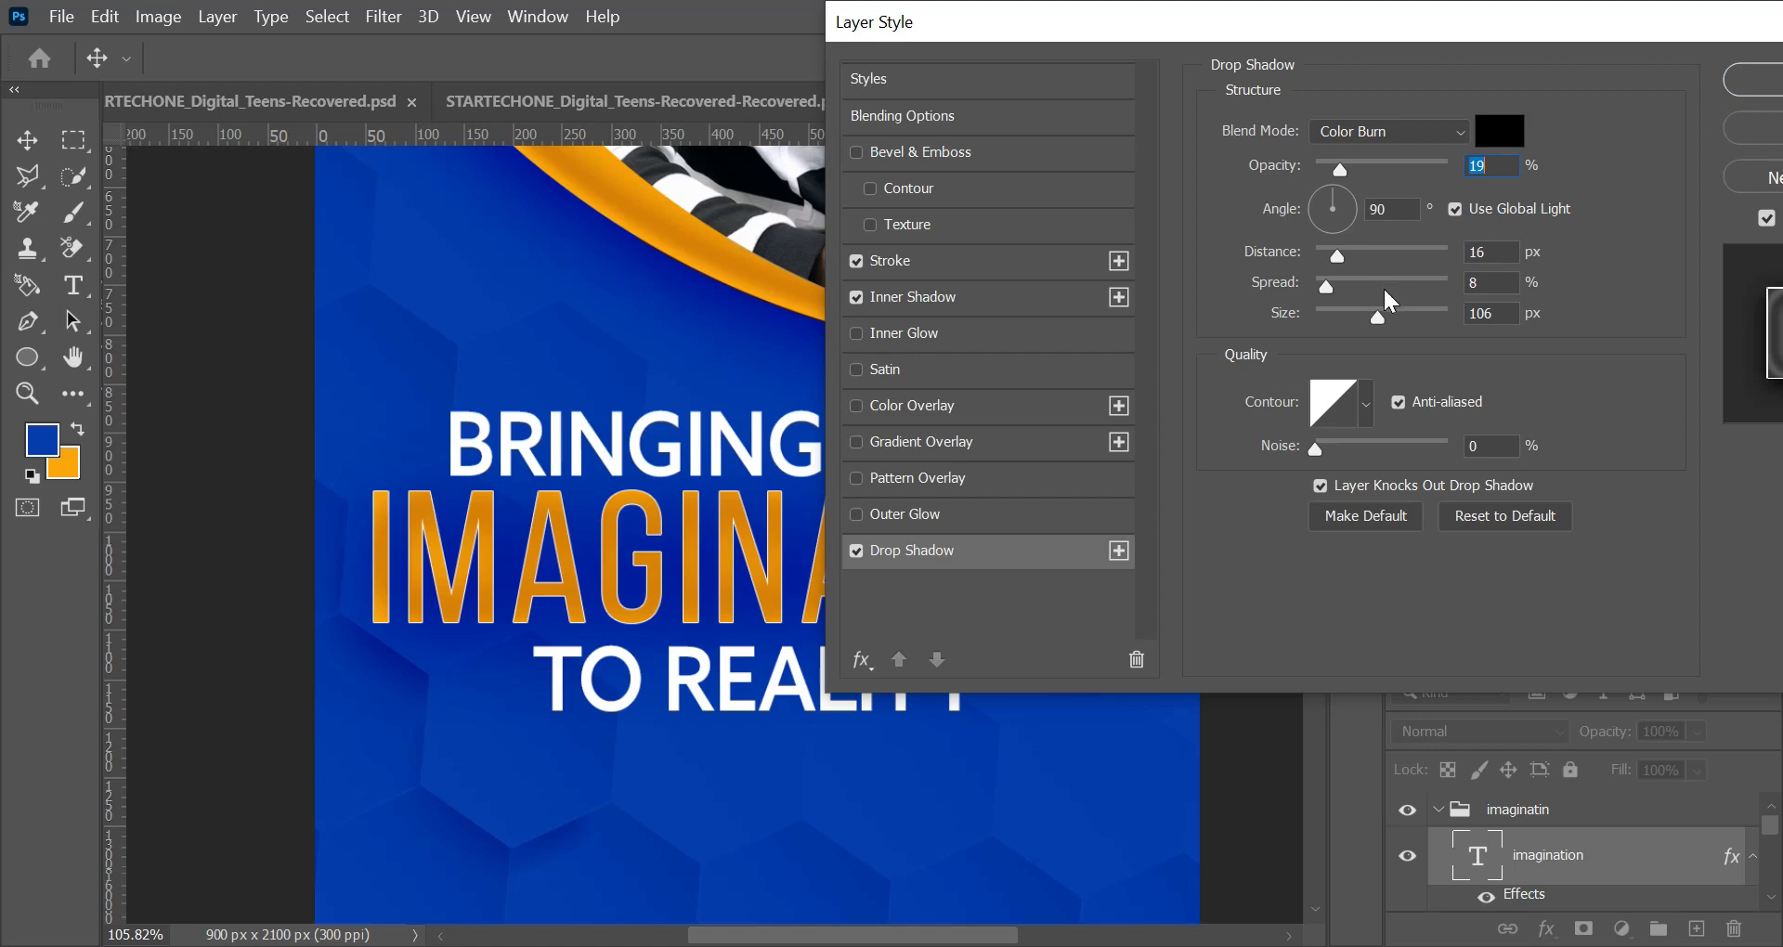
pyautogui.moveTo(1333, 259); pyautogui.dragTo(1324, 262)
pyautogui.moveTo(1378, 321); pyautogui.dragTo(1332, 326)
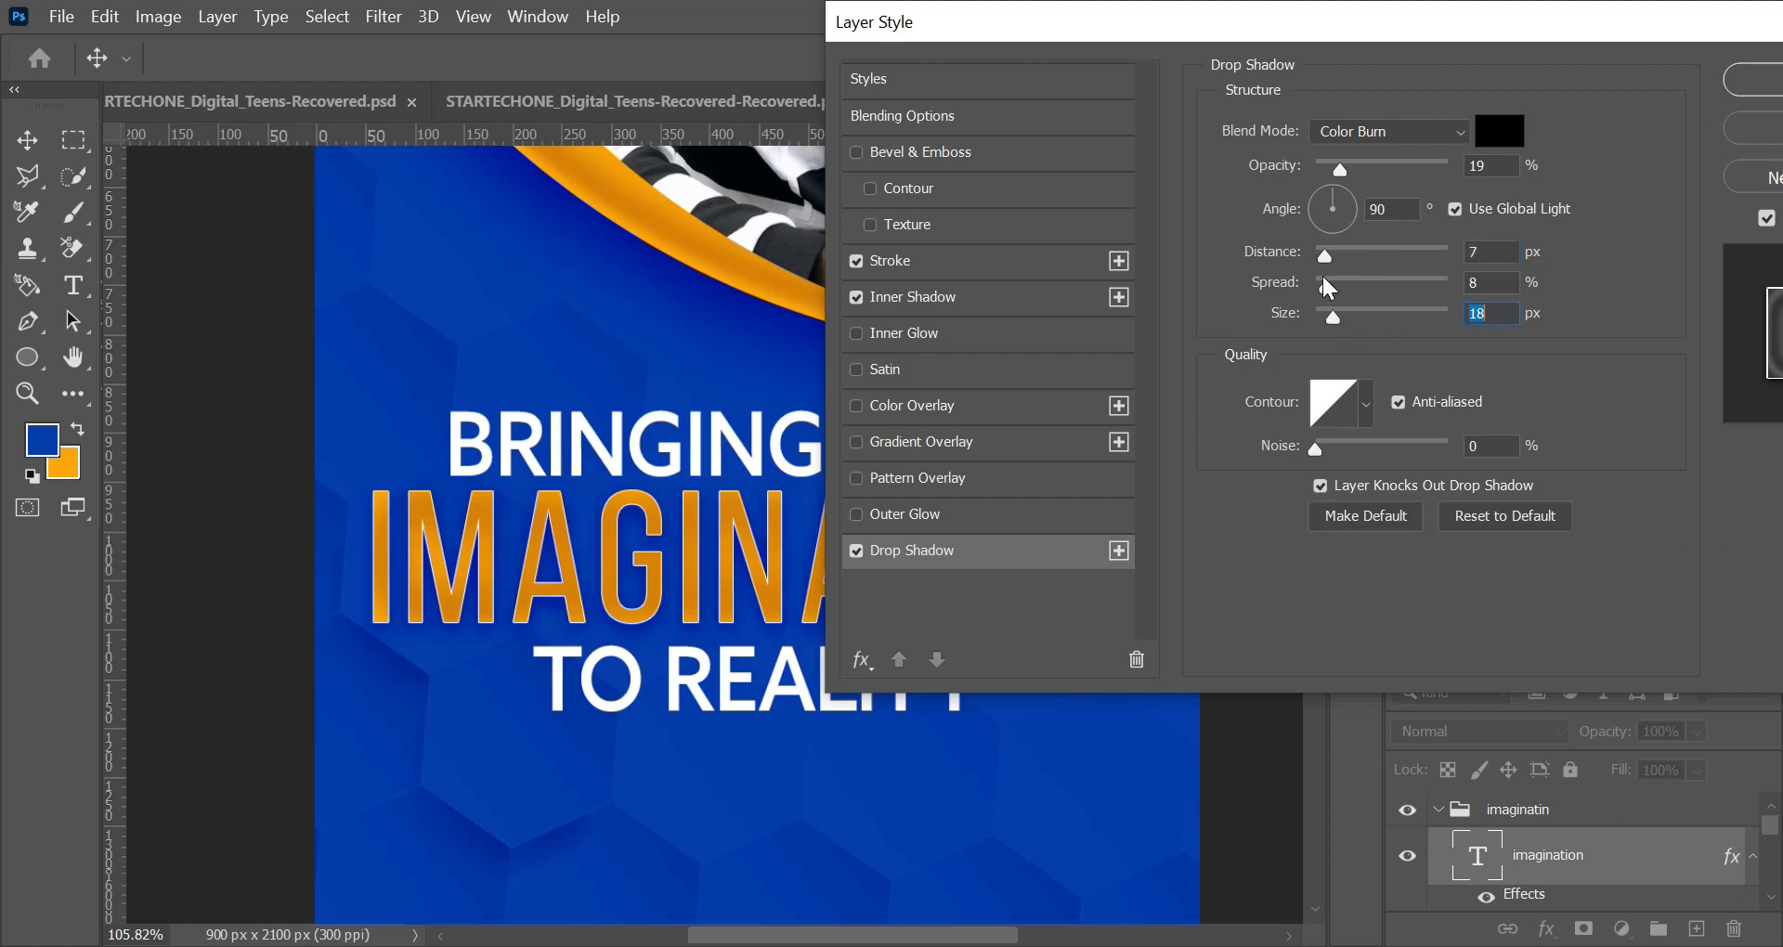
pyautogui.click(1322, 286)
# Step: Set the drop shadow's blend mode to Normal, with 46% opacity, 8 px distance, 2% spread and 2 px size
pyautogui.click(1452, 137)
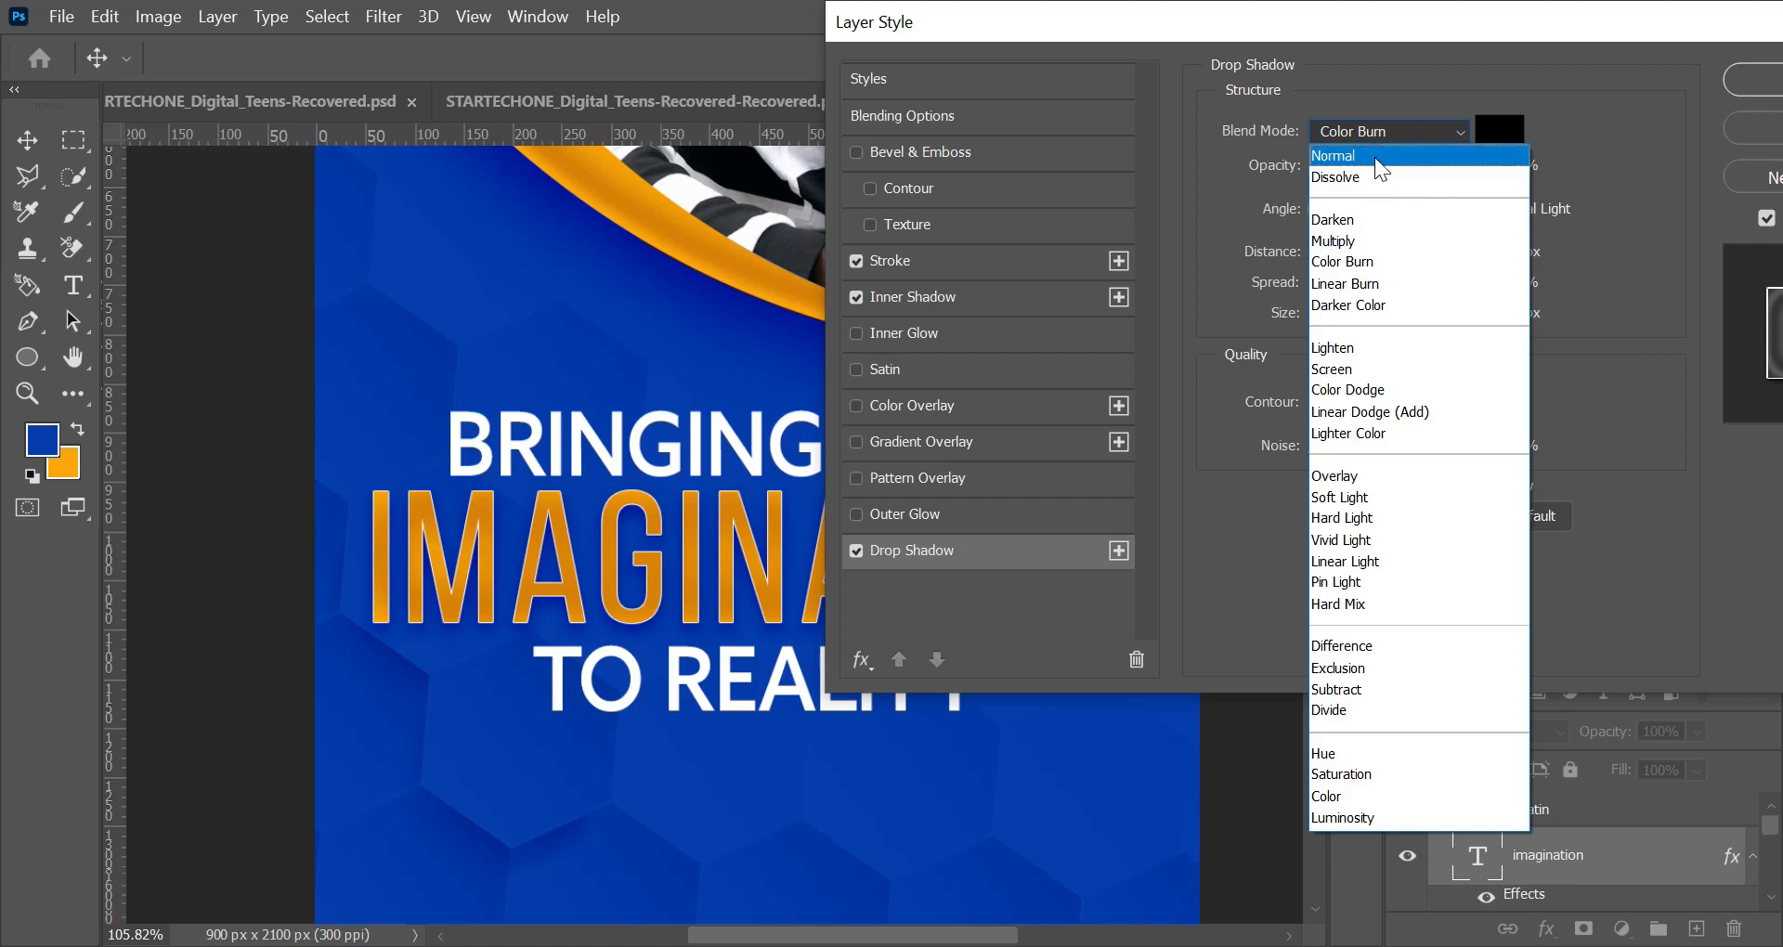
pyautogui.click(1374, 158)
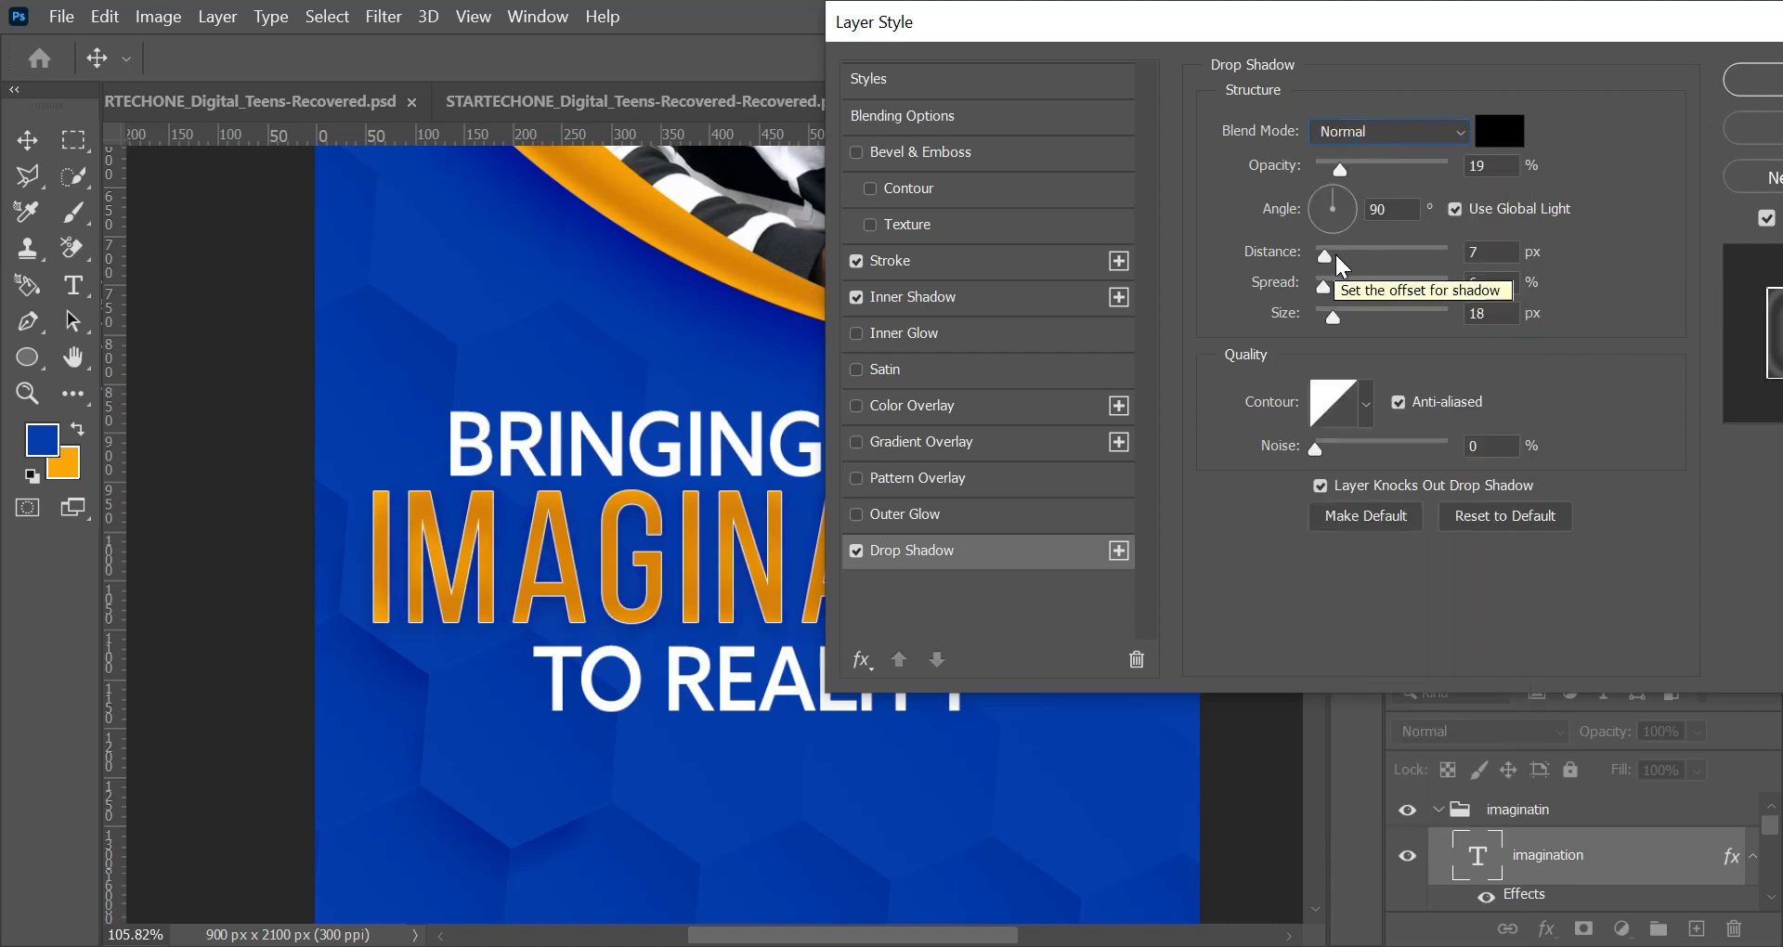
pyautogui.moveTo(1340, 172); pyautogui.dragTo(1368, 177)
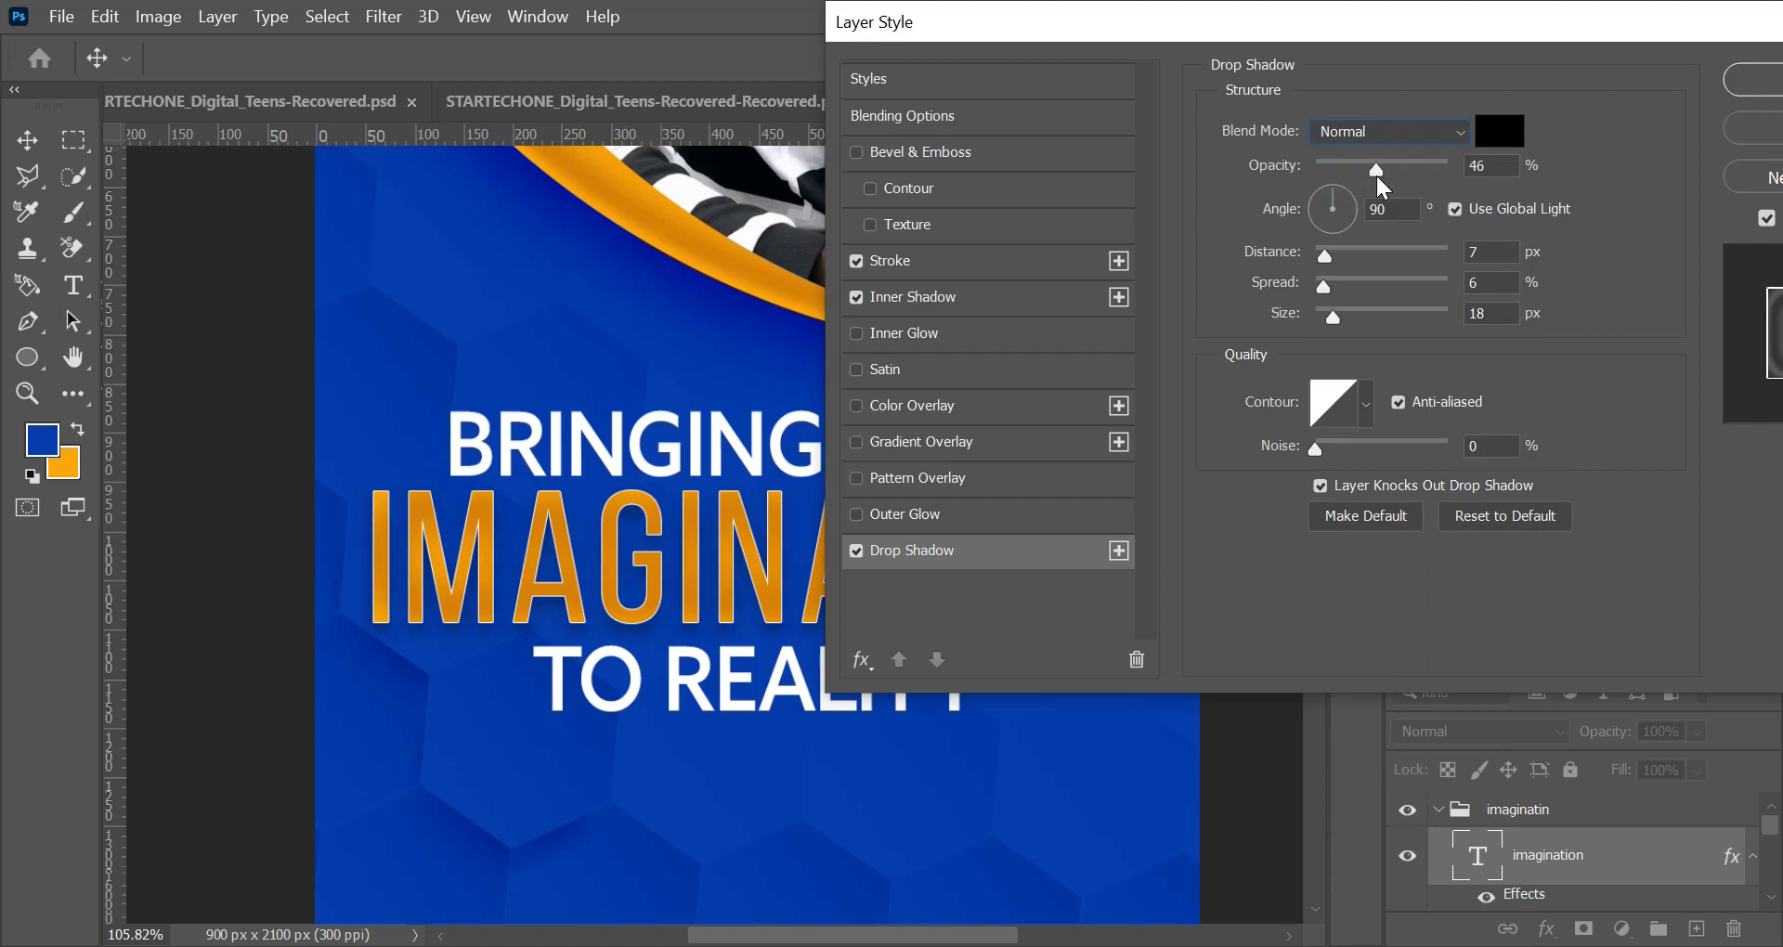
pyautogui.click(1375, 175)
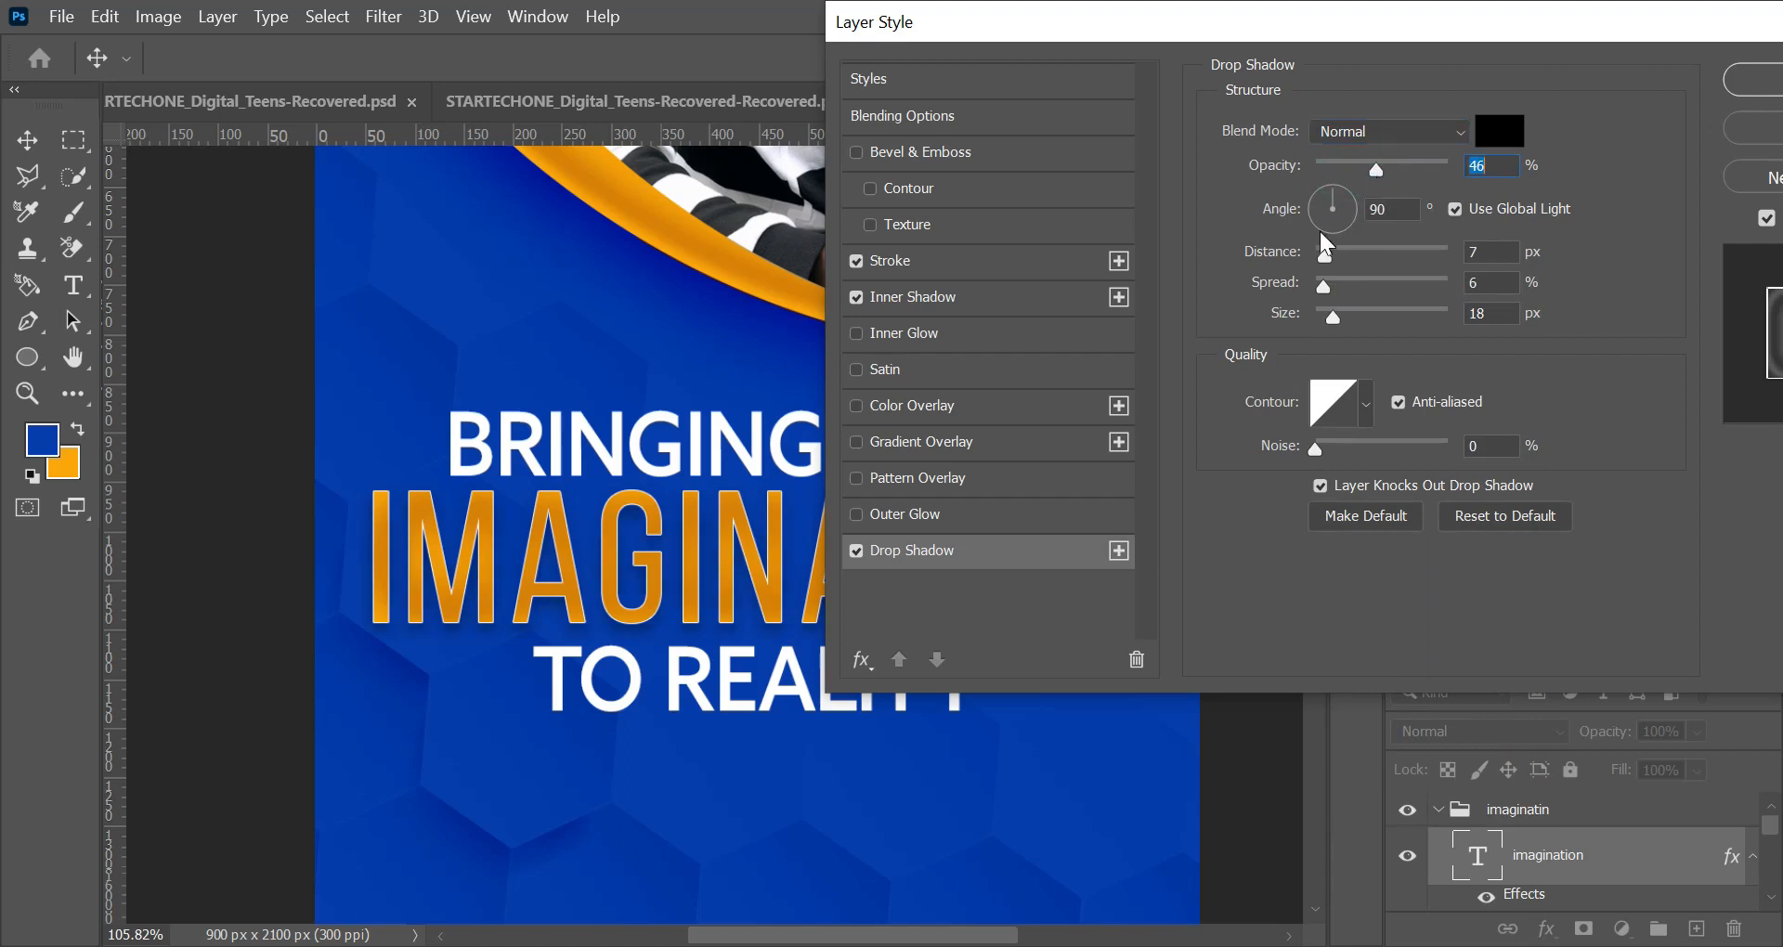
pyautogui.click(1318, 286)
pyautogui.moveTo(1335, 313); pyautogui.dragTo(1322, 319)
pyautogui.moveTo(1324, 256); pyautogui.dragTo(1318, 258)
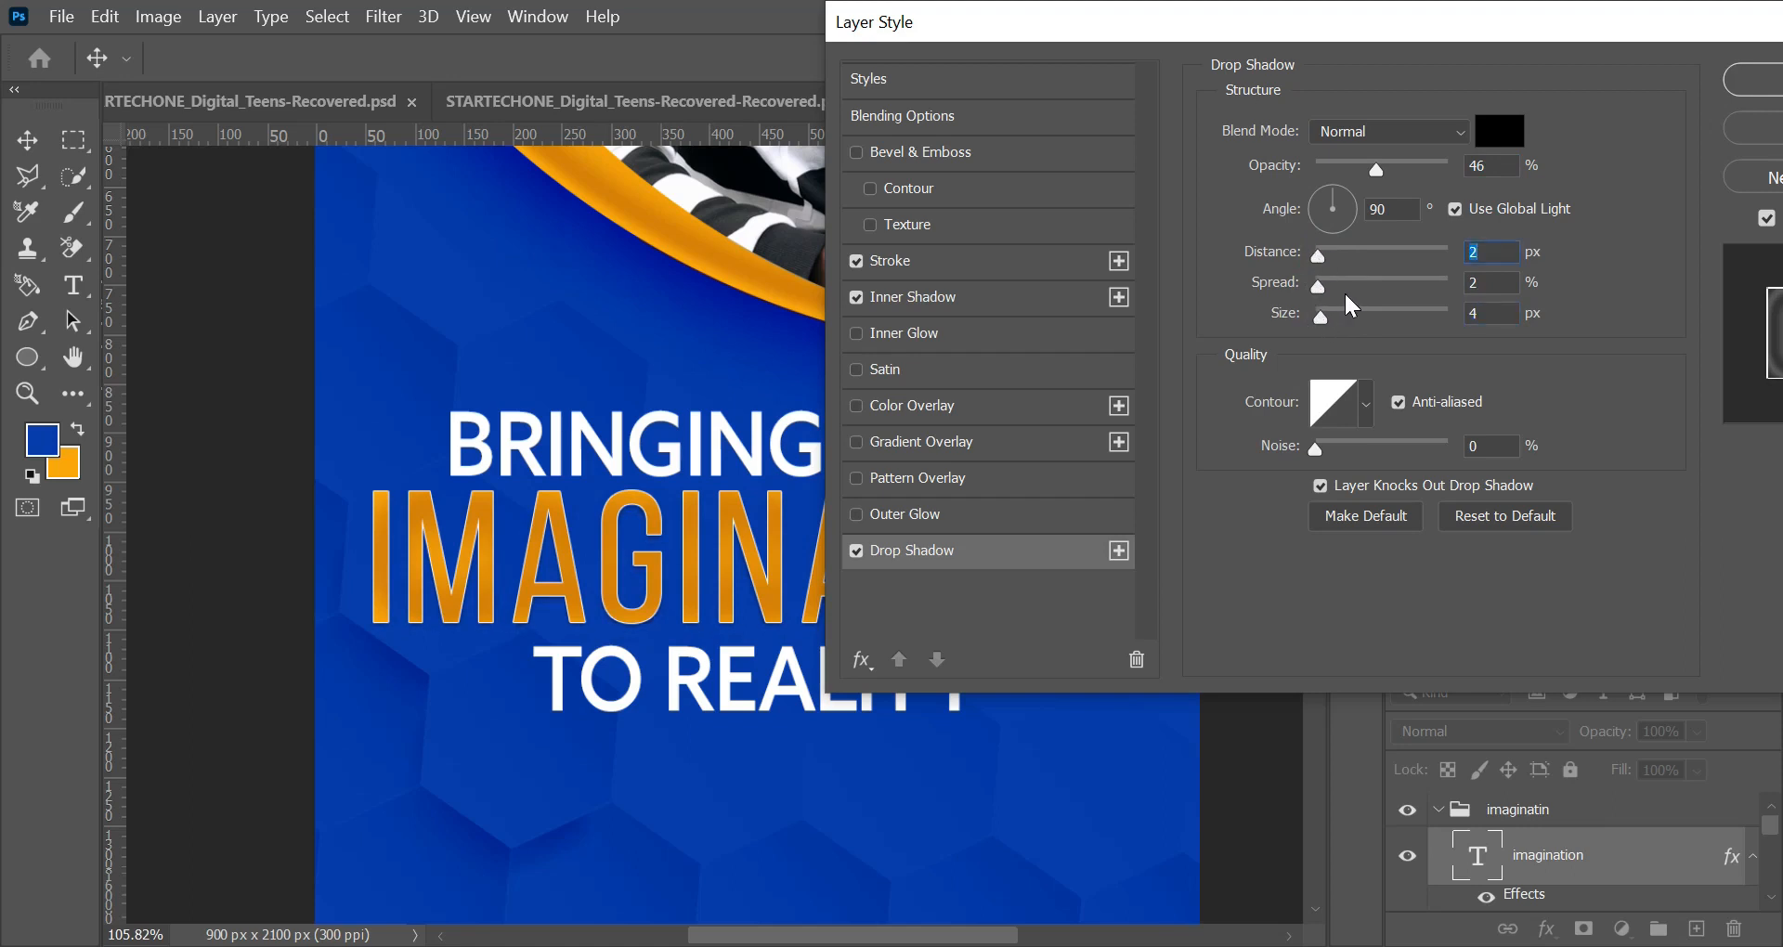
pyautogui.moveTo(1319, 325); pyautogui.dragTo(1318, 322)
pyautogui.click(1327, 256)
pyautogui.moveTo(1161, 4); pyautogui.dragTo(1362, 58)
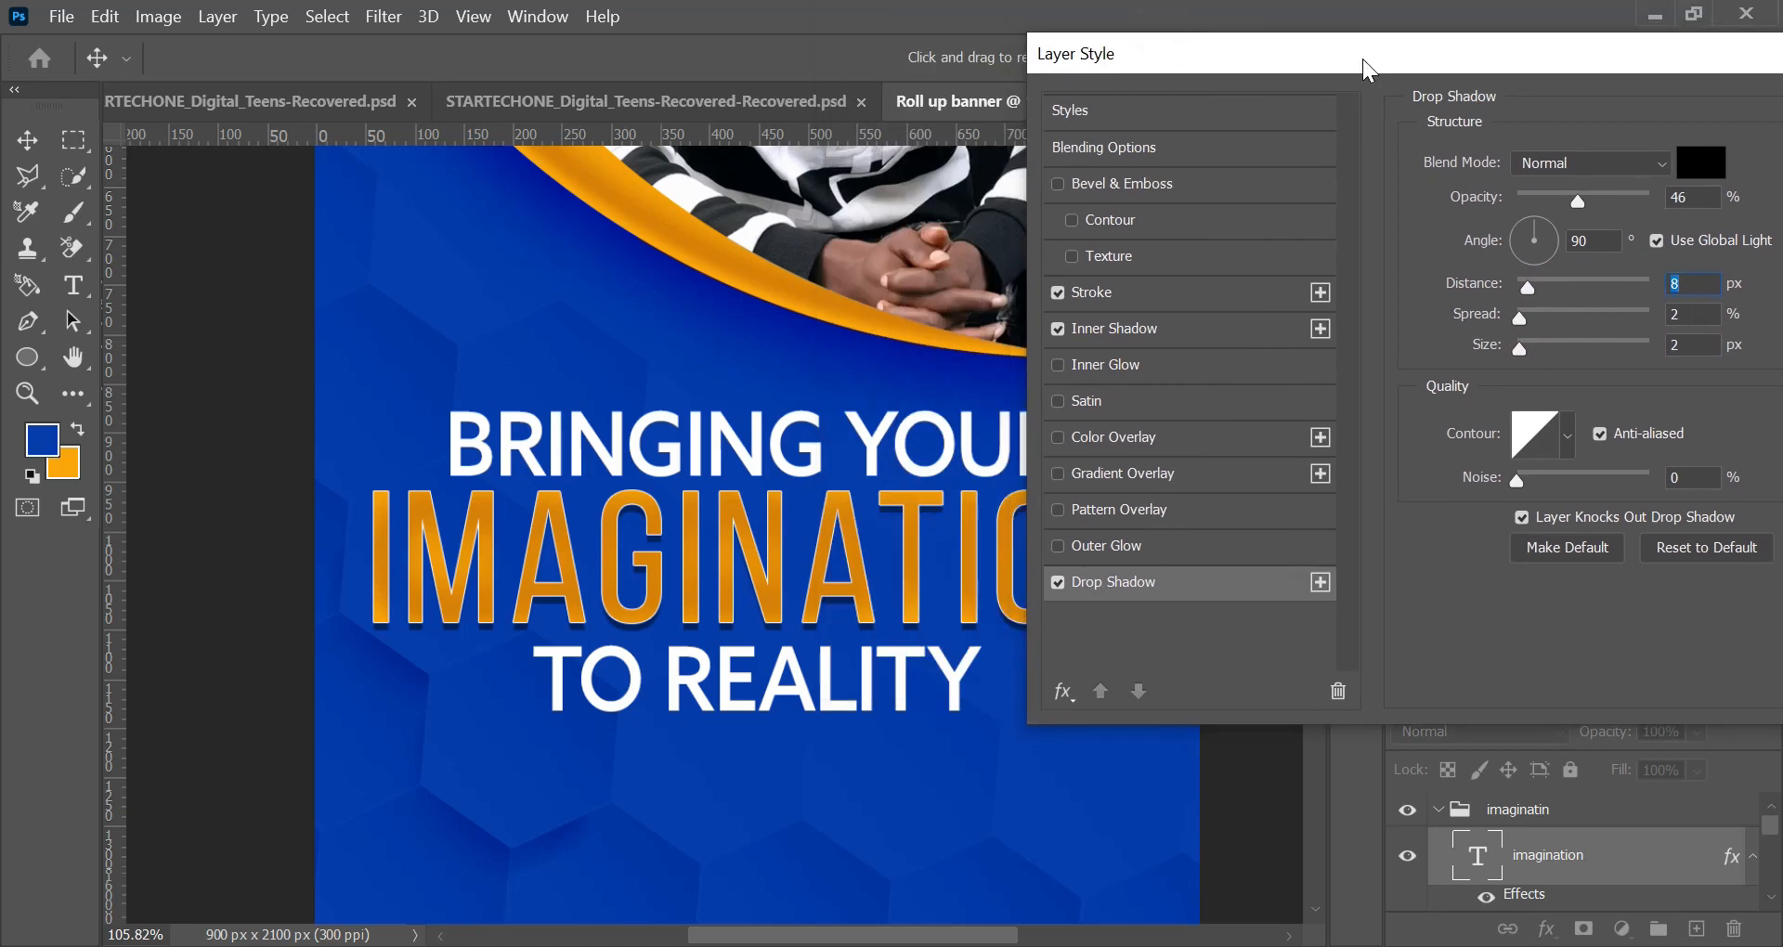
# Step: Set the drop shadow's angle to 147° and opacity to 21%, fine-tune its distance, set the inner shadow size to 16 px, and apply the style
pyautogui.click(1507, 226)
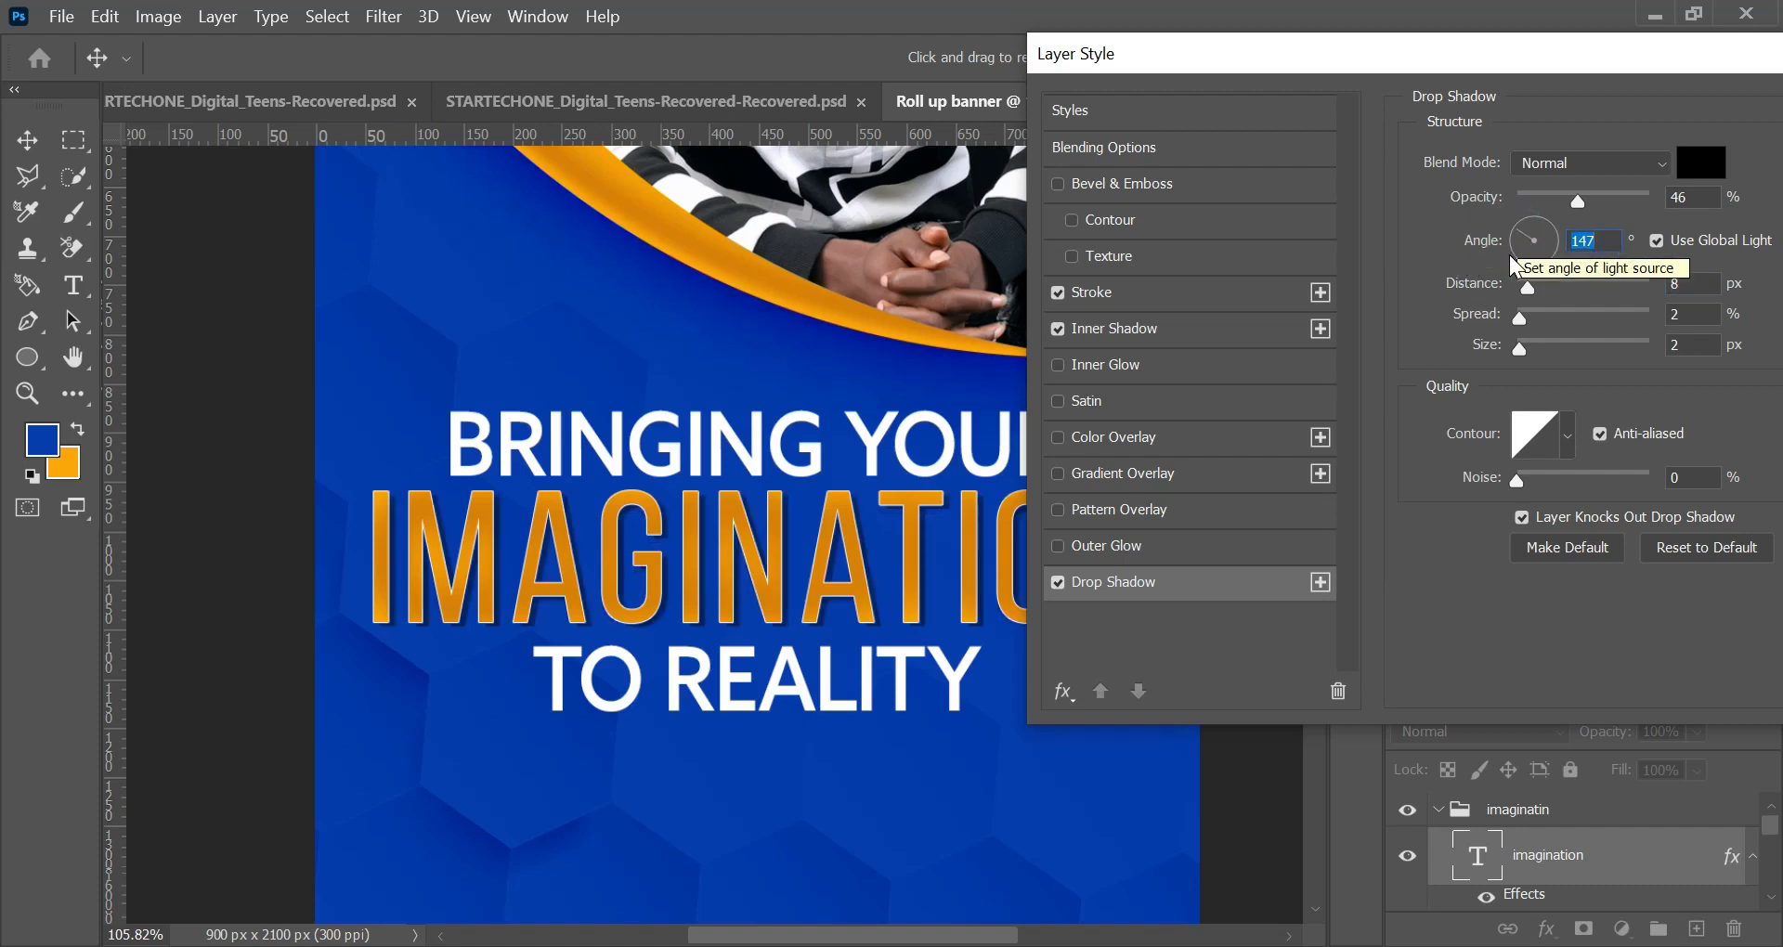
pyautogui.click(1544, 199)
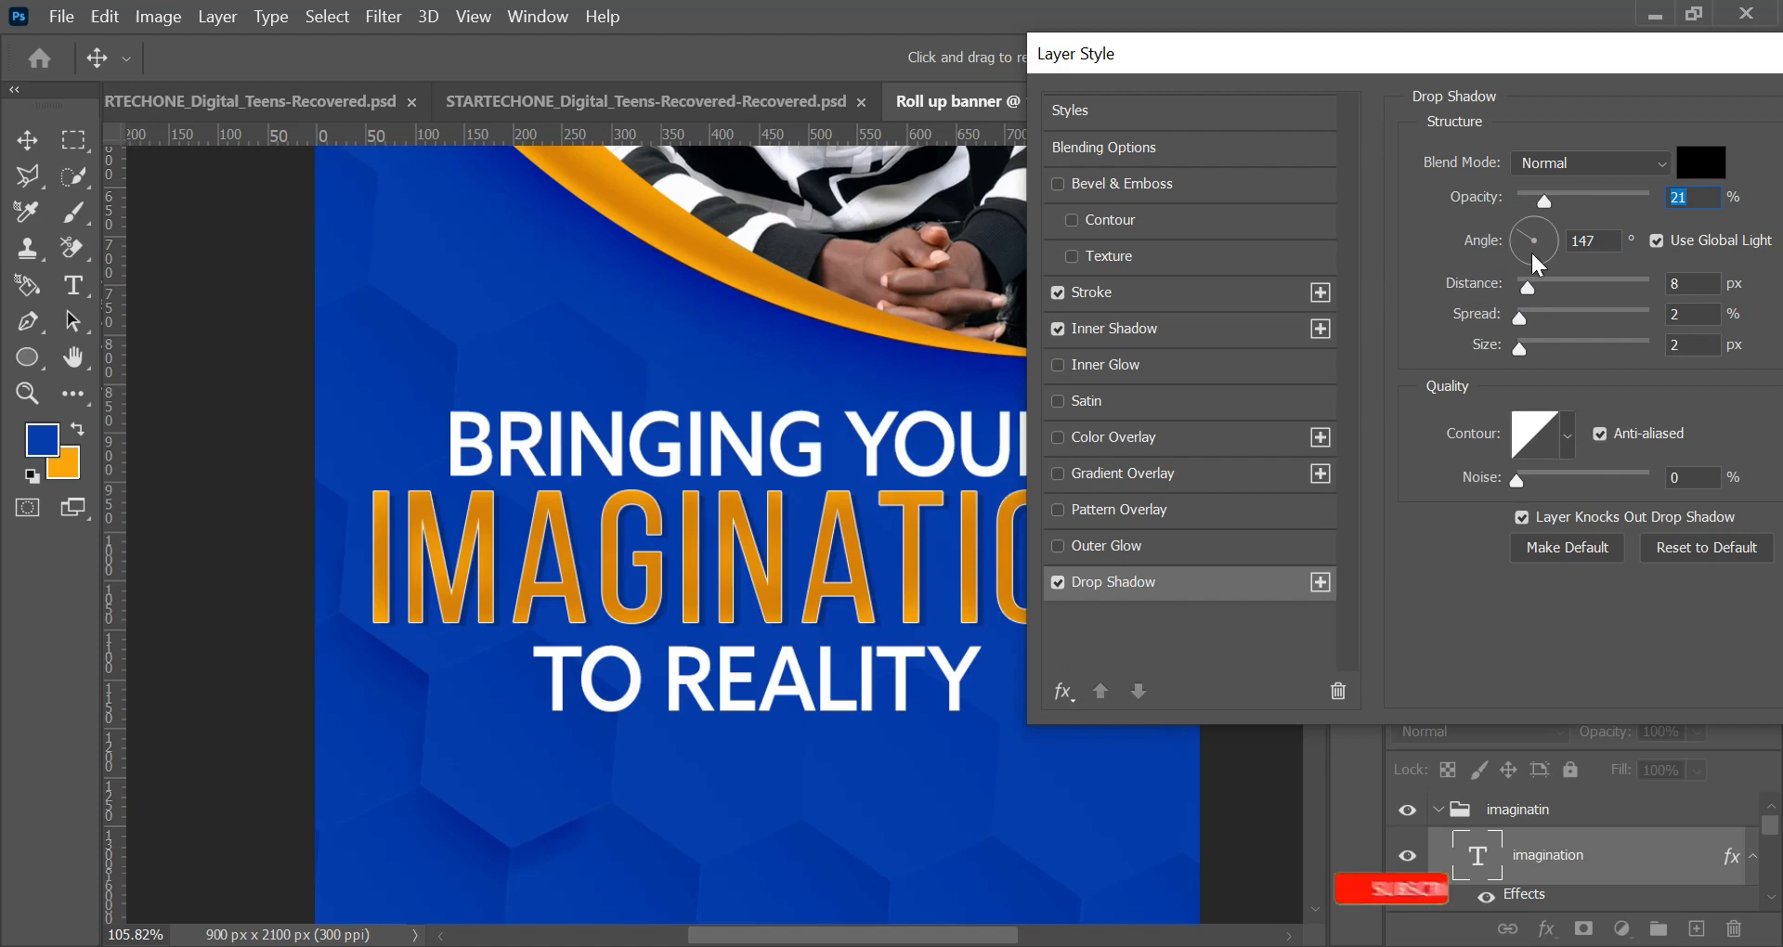
pyautogui.click(1528, 288)
pyautogui.moveTo(1528, 287); pyautogui.dragTo(1534, 287)
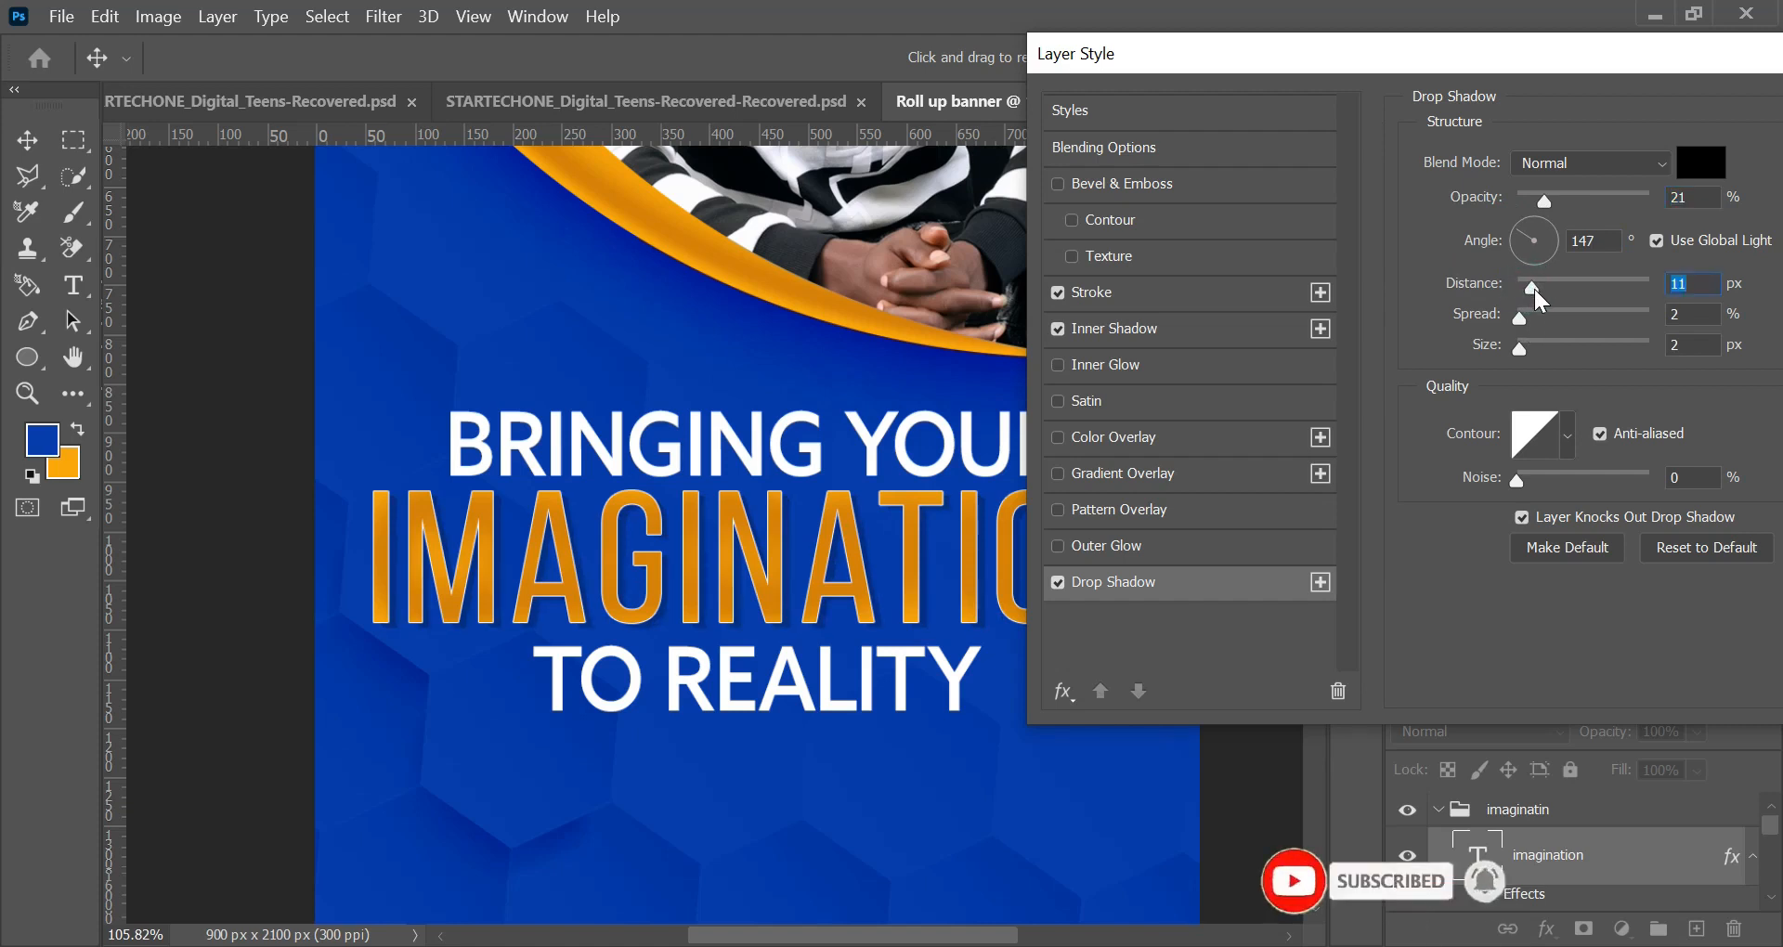
pyautogui.click(1528, 292)
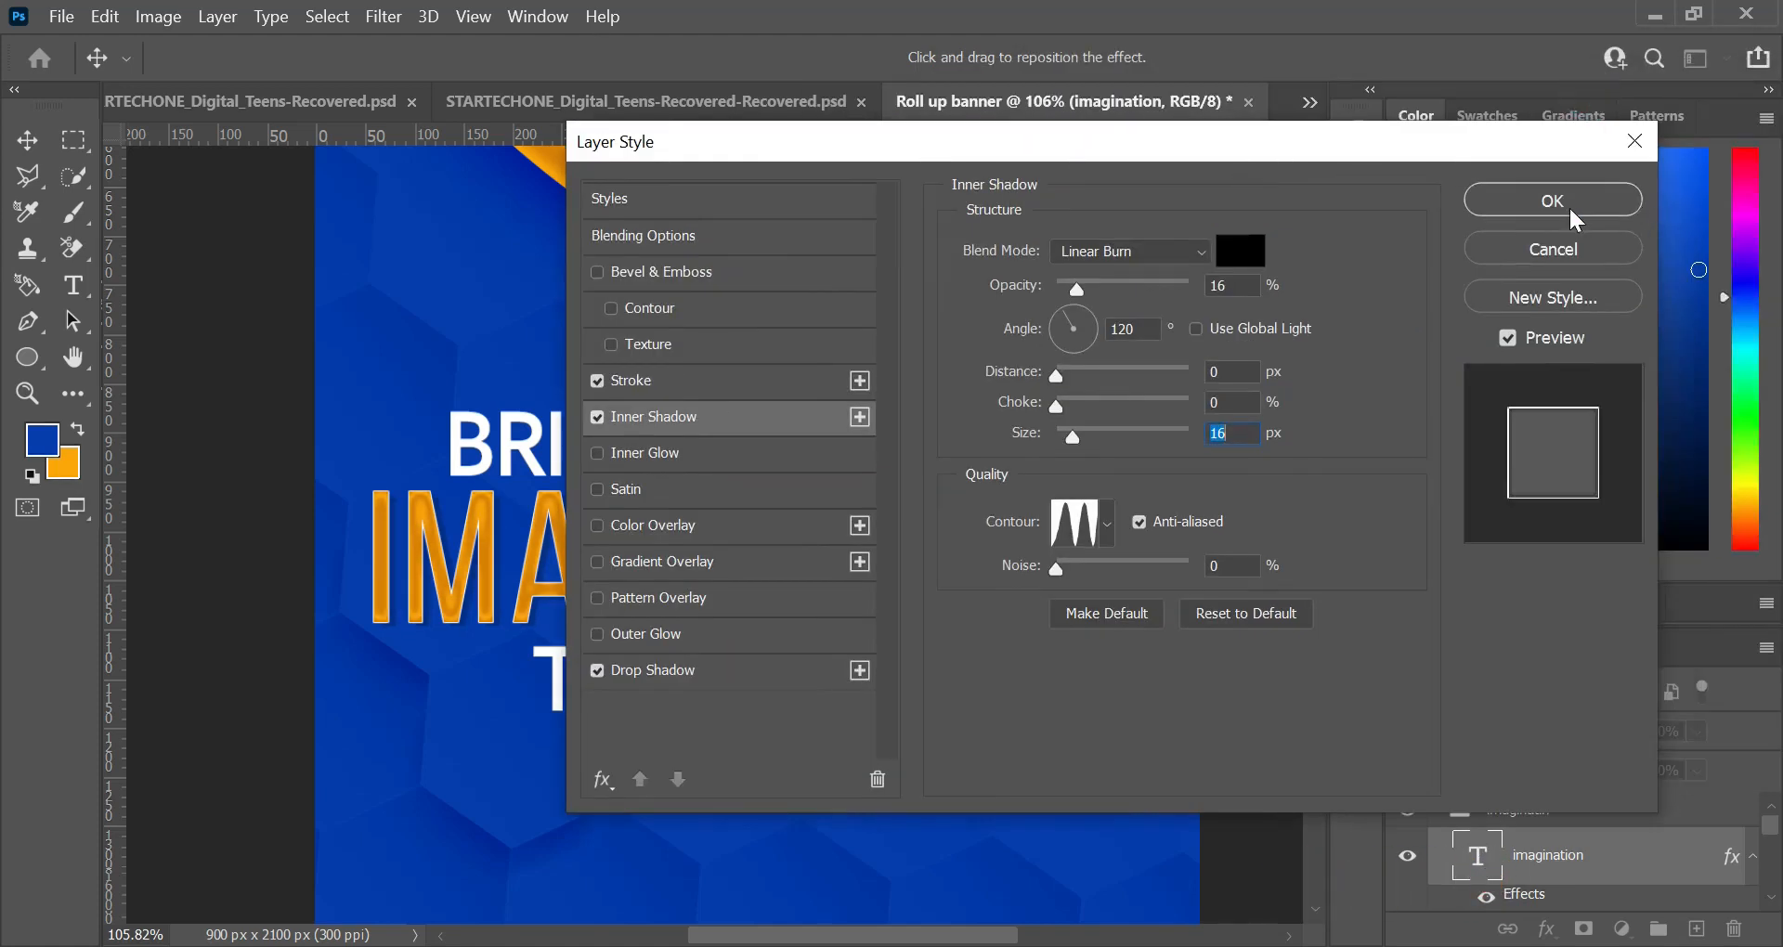
pyautogui.click(1569, 207)
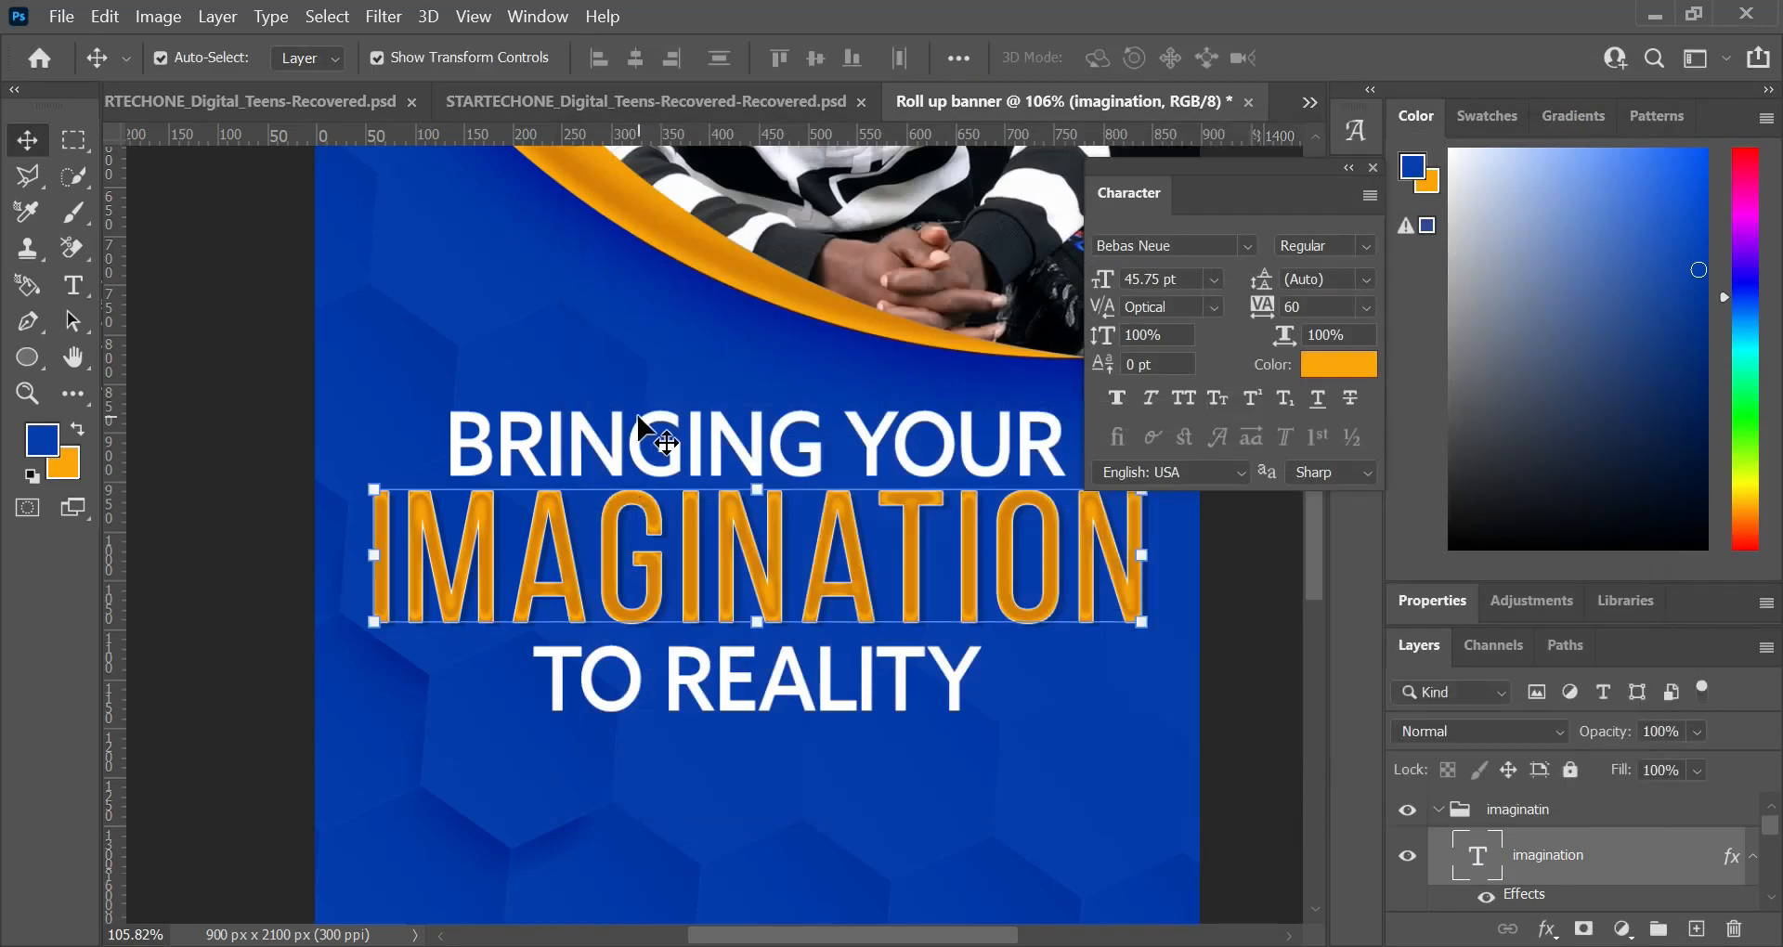
# Step: Collapse the "imaginatin" group, expand the "Main" group and unlock its "img" photo layer
pyautogui.scroll(-5, 612, 434)
pyautogui.click(1027, 604)
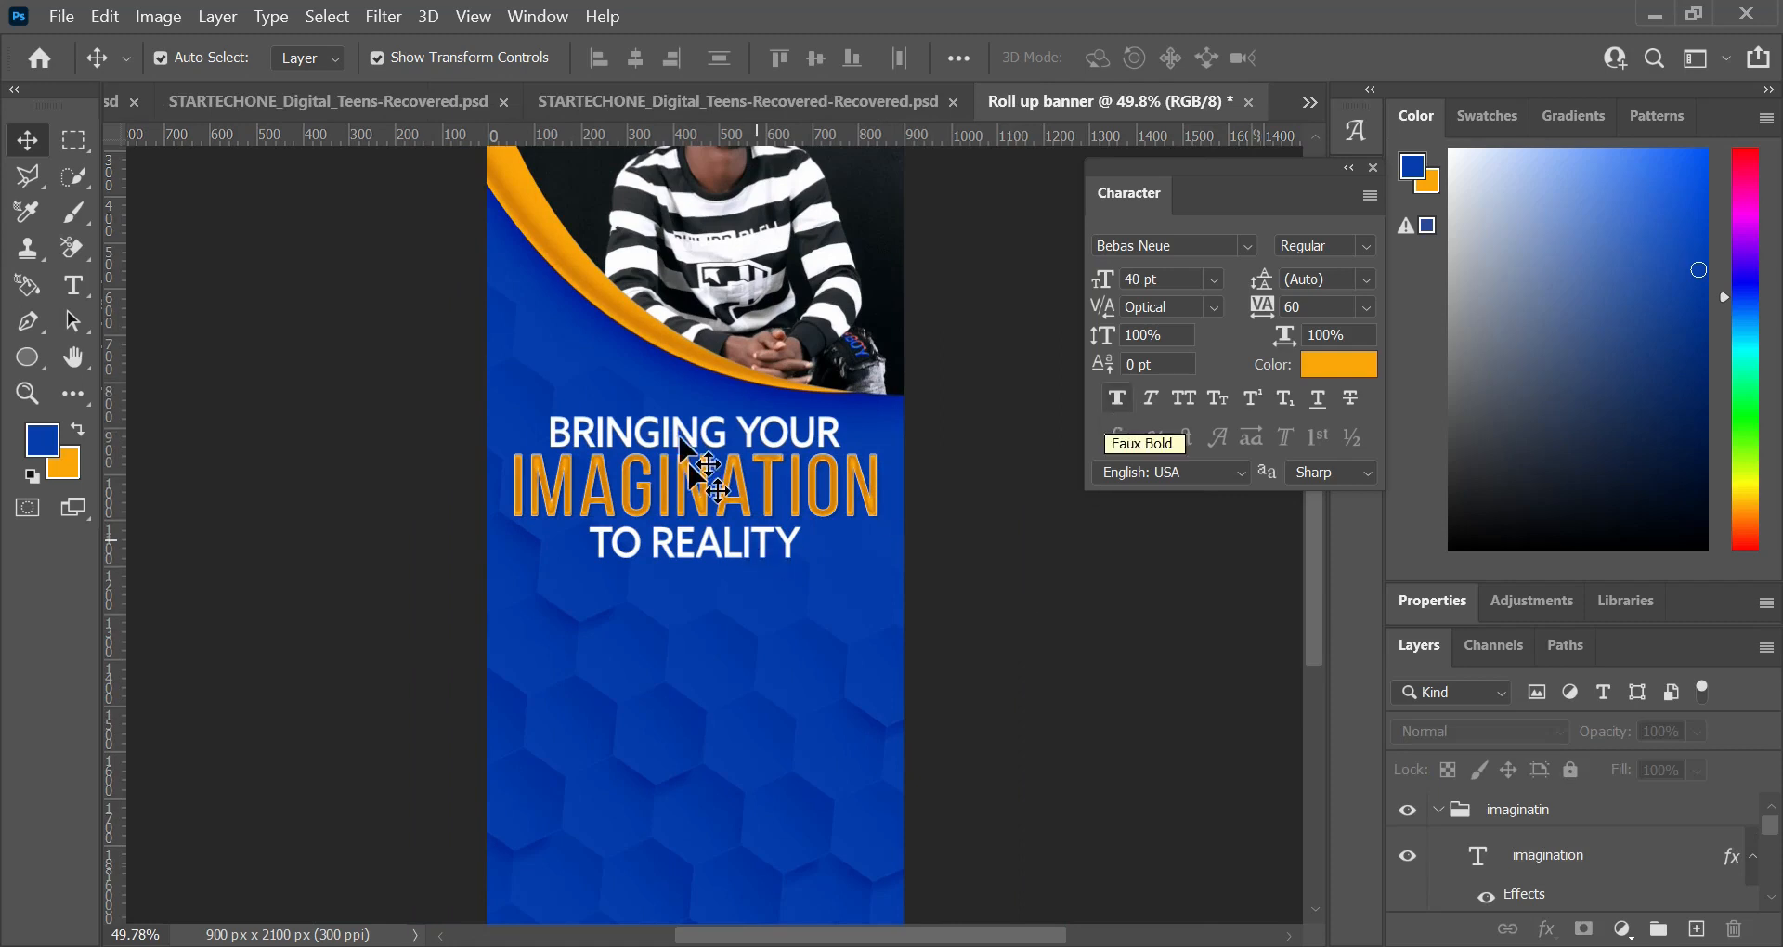
pyautogui.scroll(3, 715, 418)
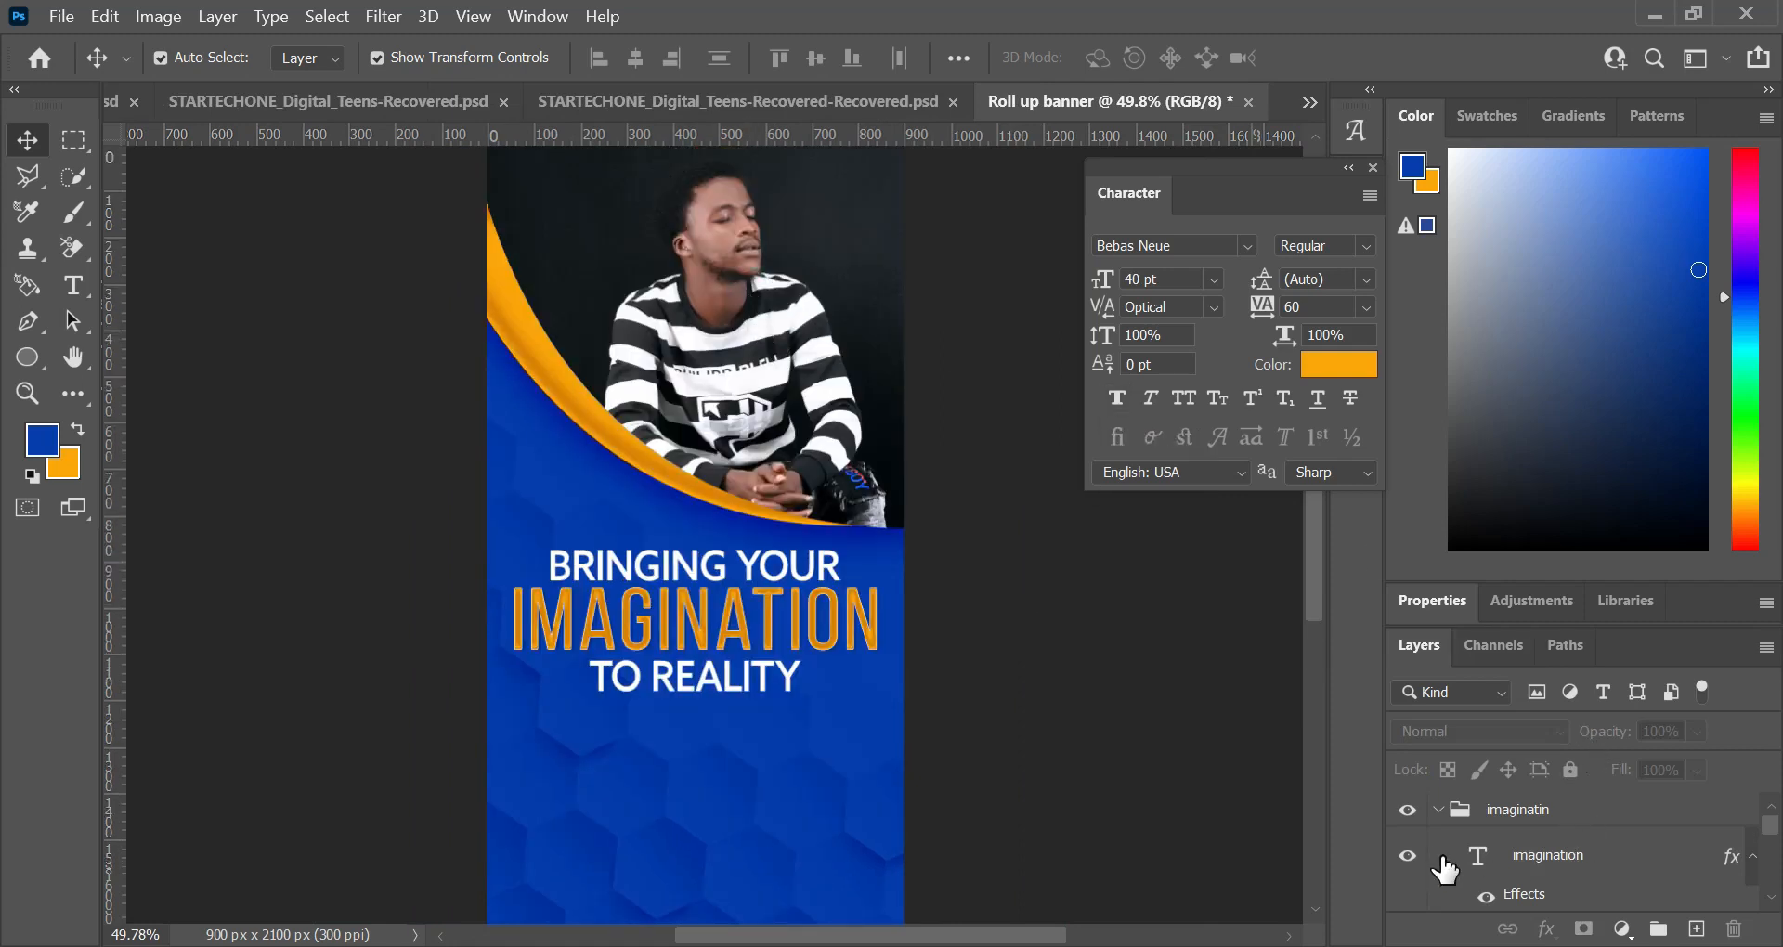
pyautogui.click(1438, 809)
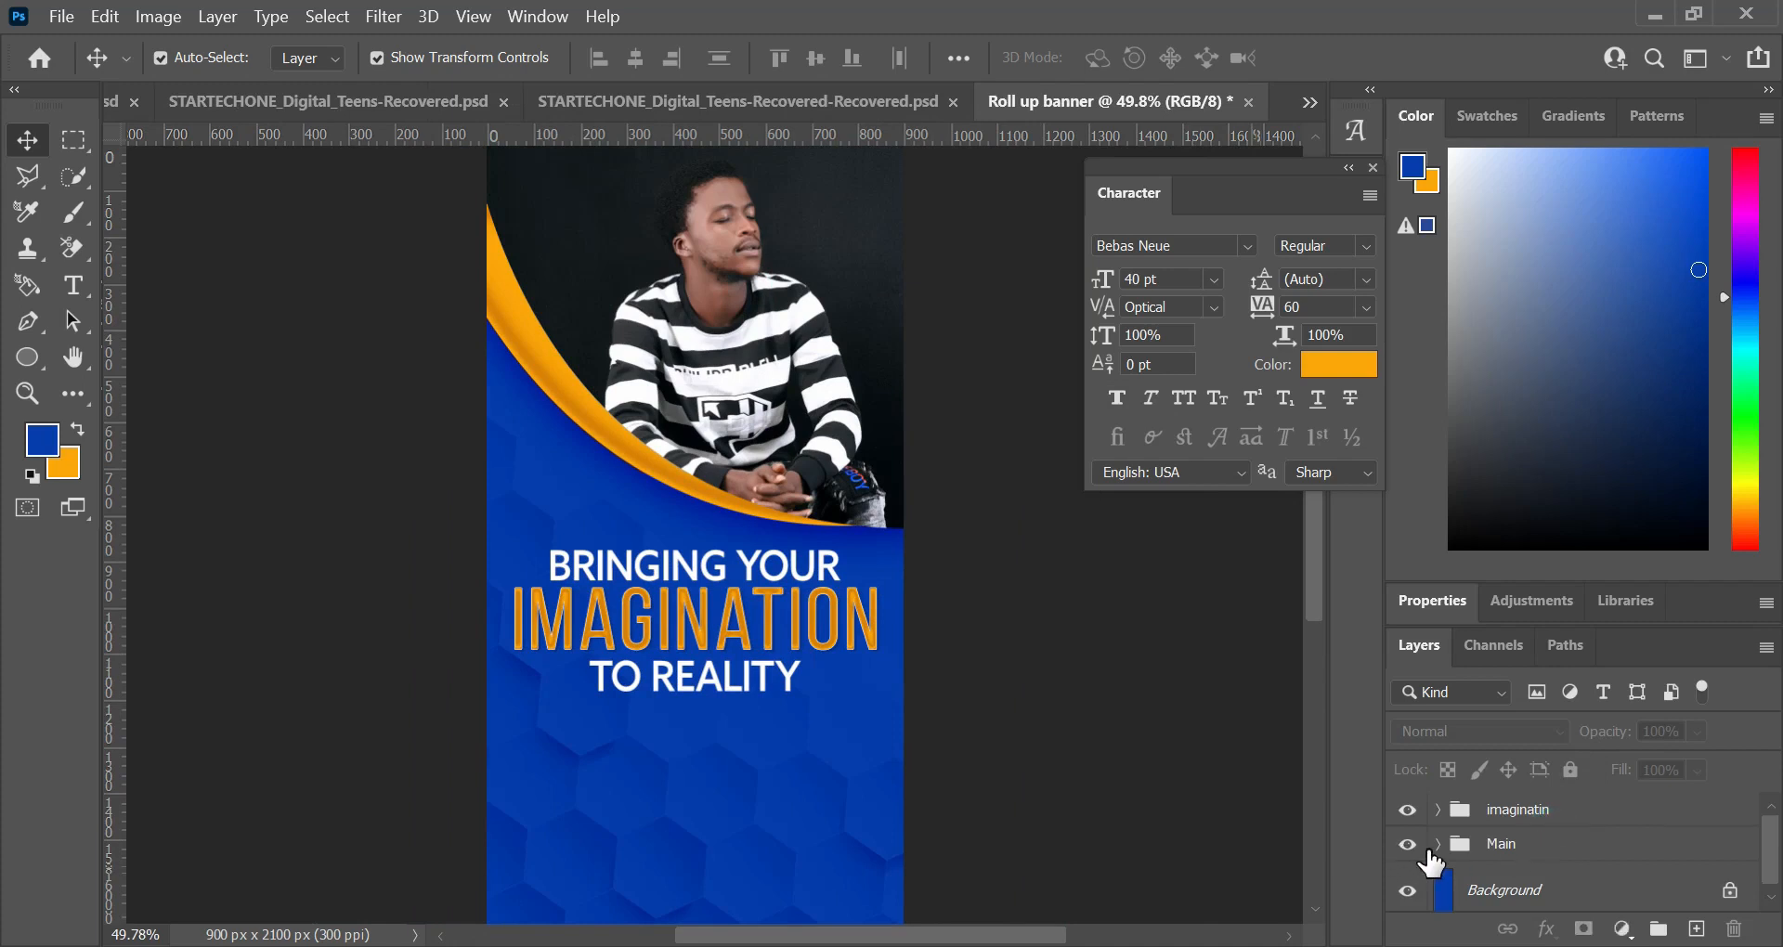
pyautogui.click(1538, 847)
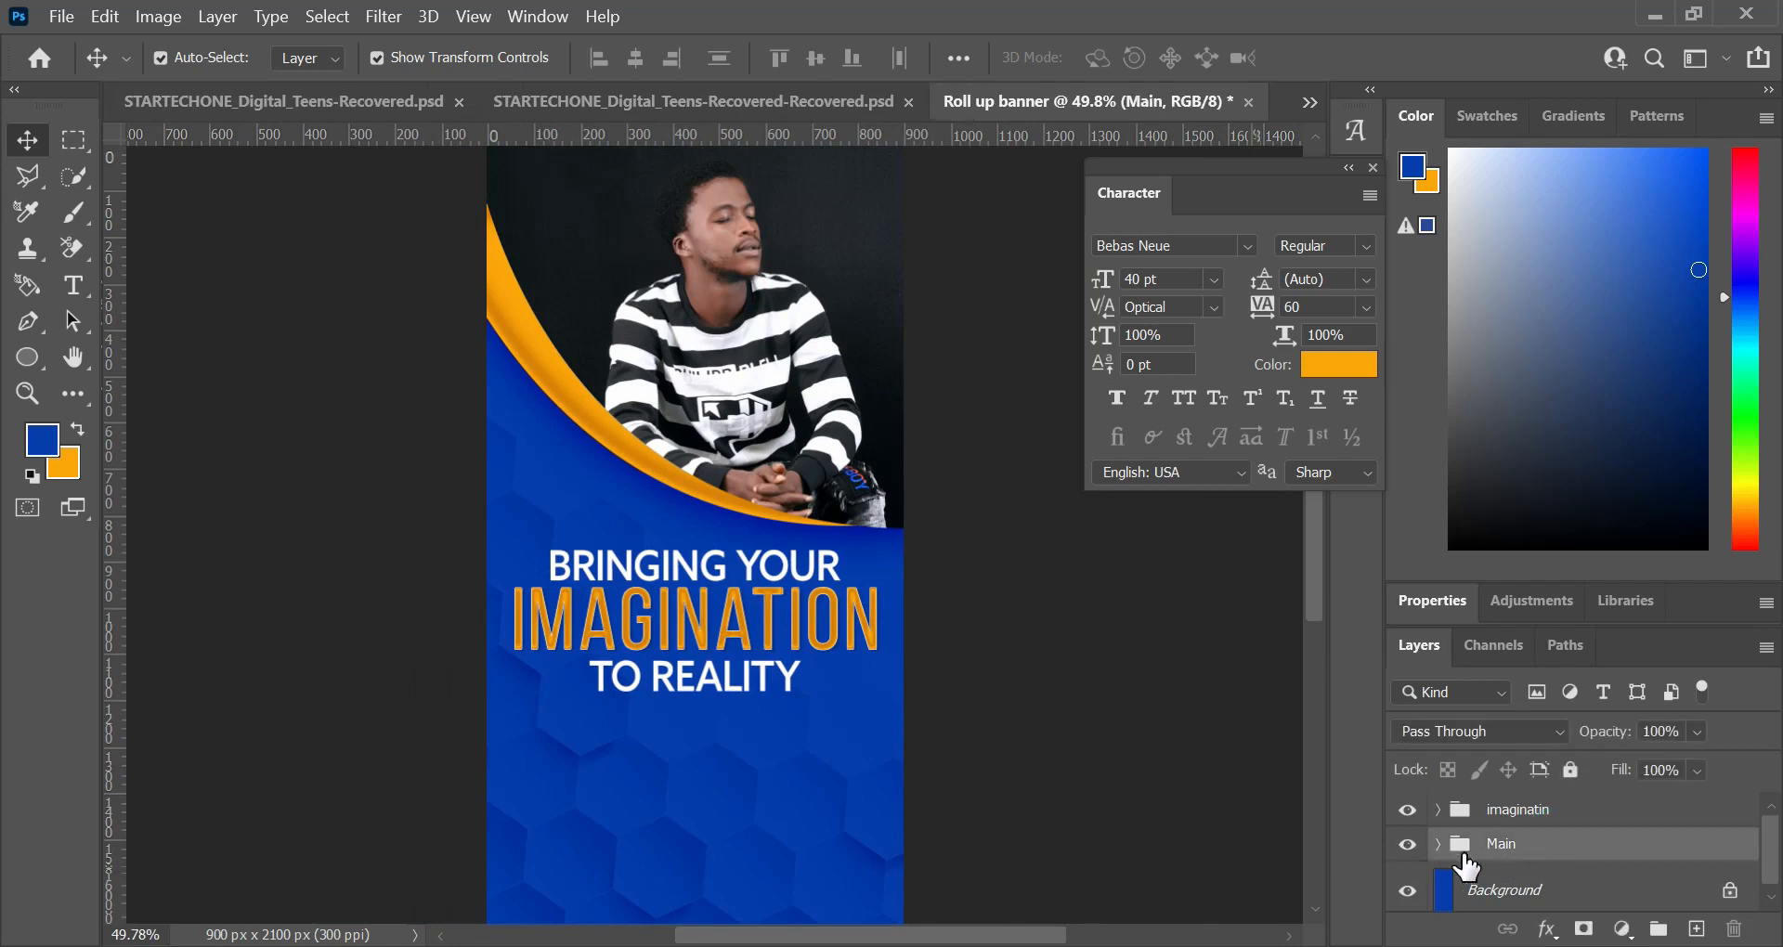
pyautogui.click(1438, 843)
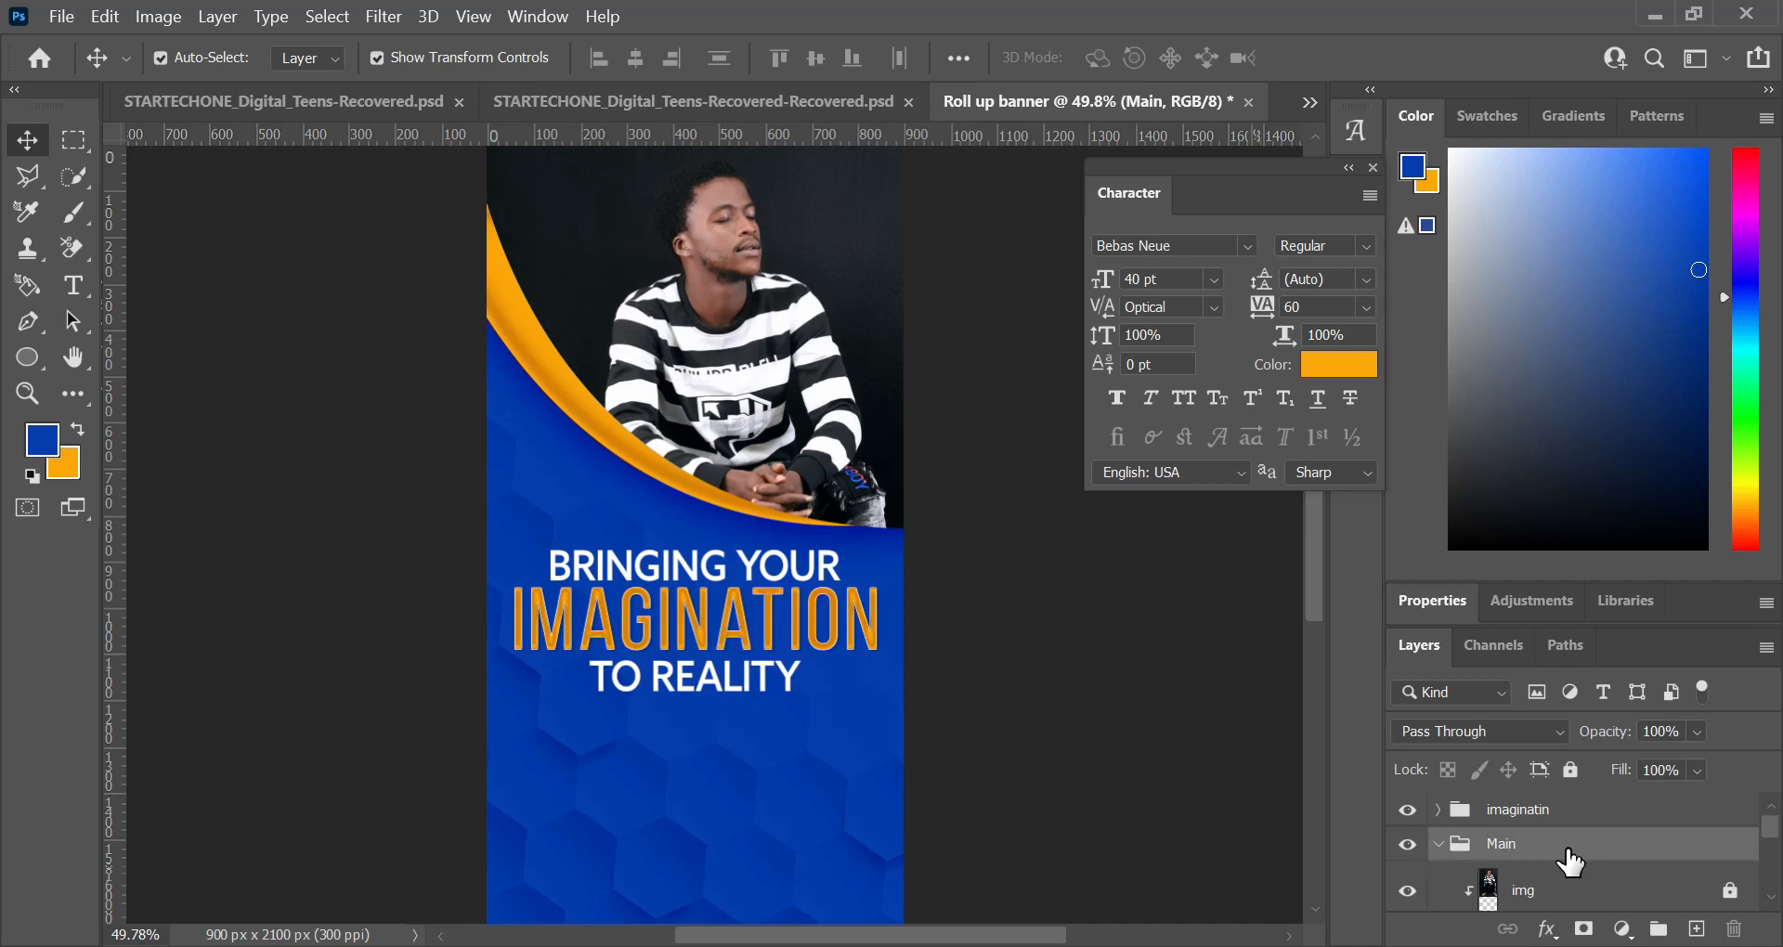
pyautogui.click(1567, 891)
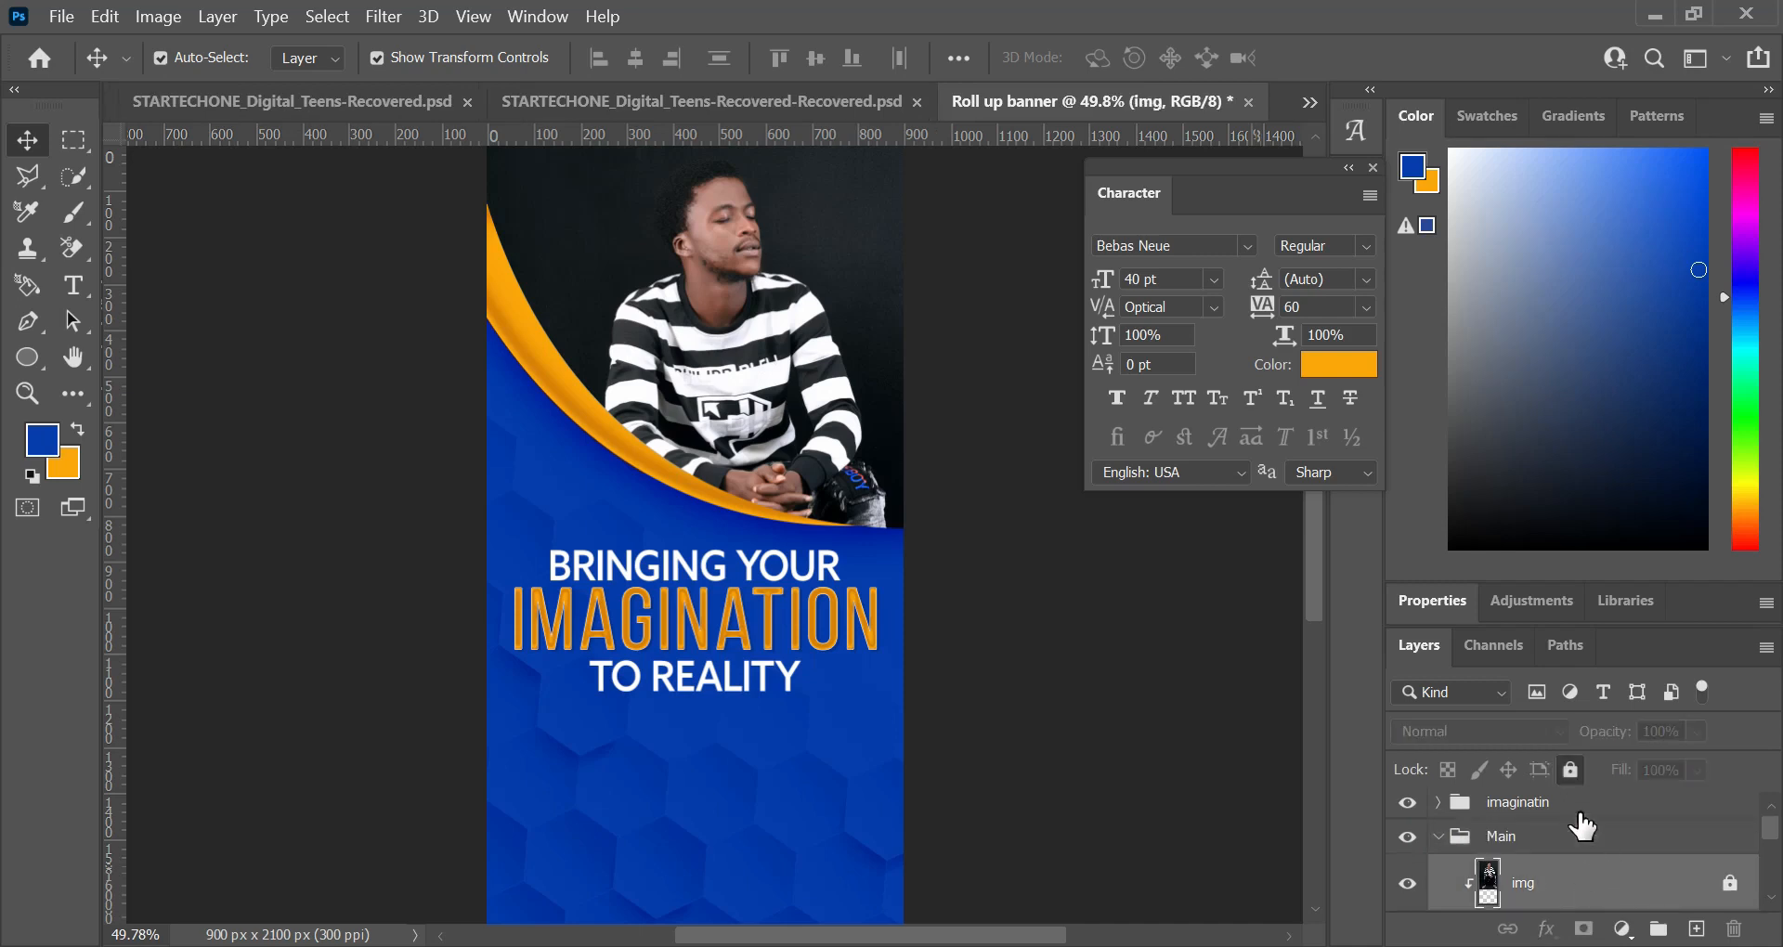
pyautogui.click(1569, 773)
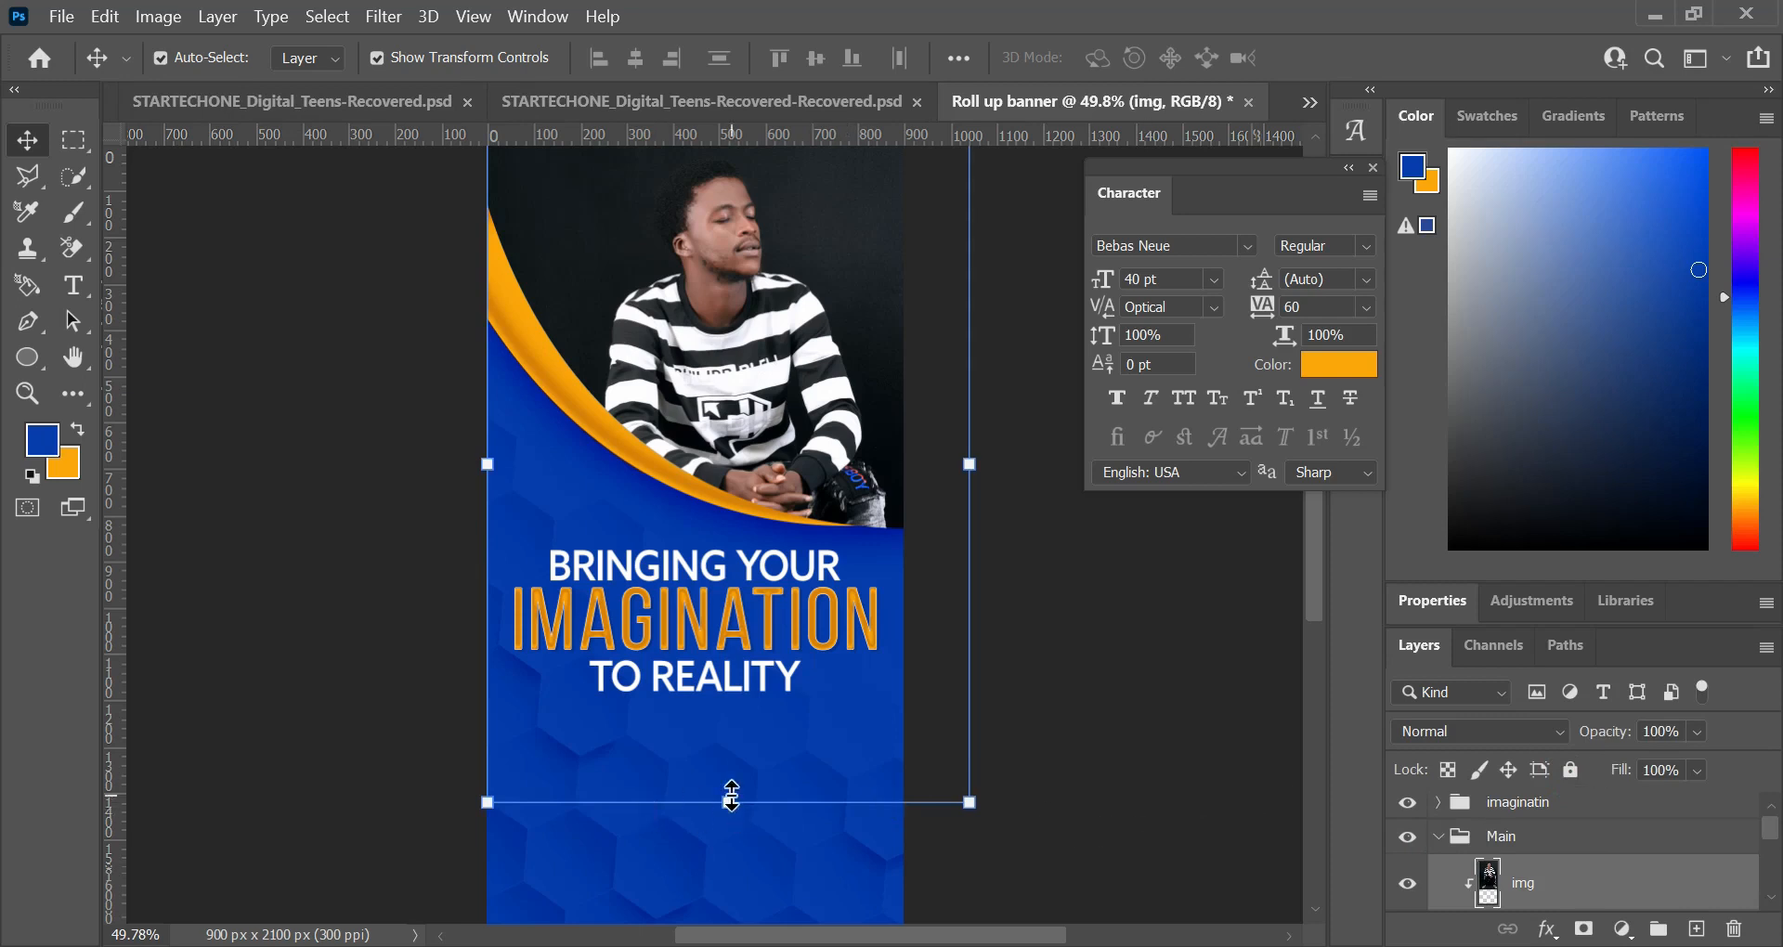
# Step: Scale the photo down proportionally from its lower-right corner until it is just slightly wider than the banner
pyautogui.scroll(2, 759, 723)
pyautogui.scroll(1, 759, 722)
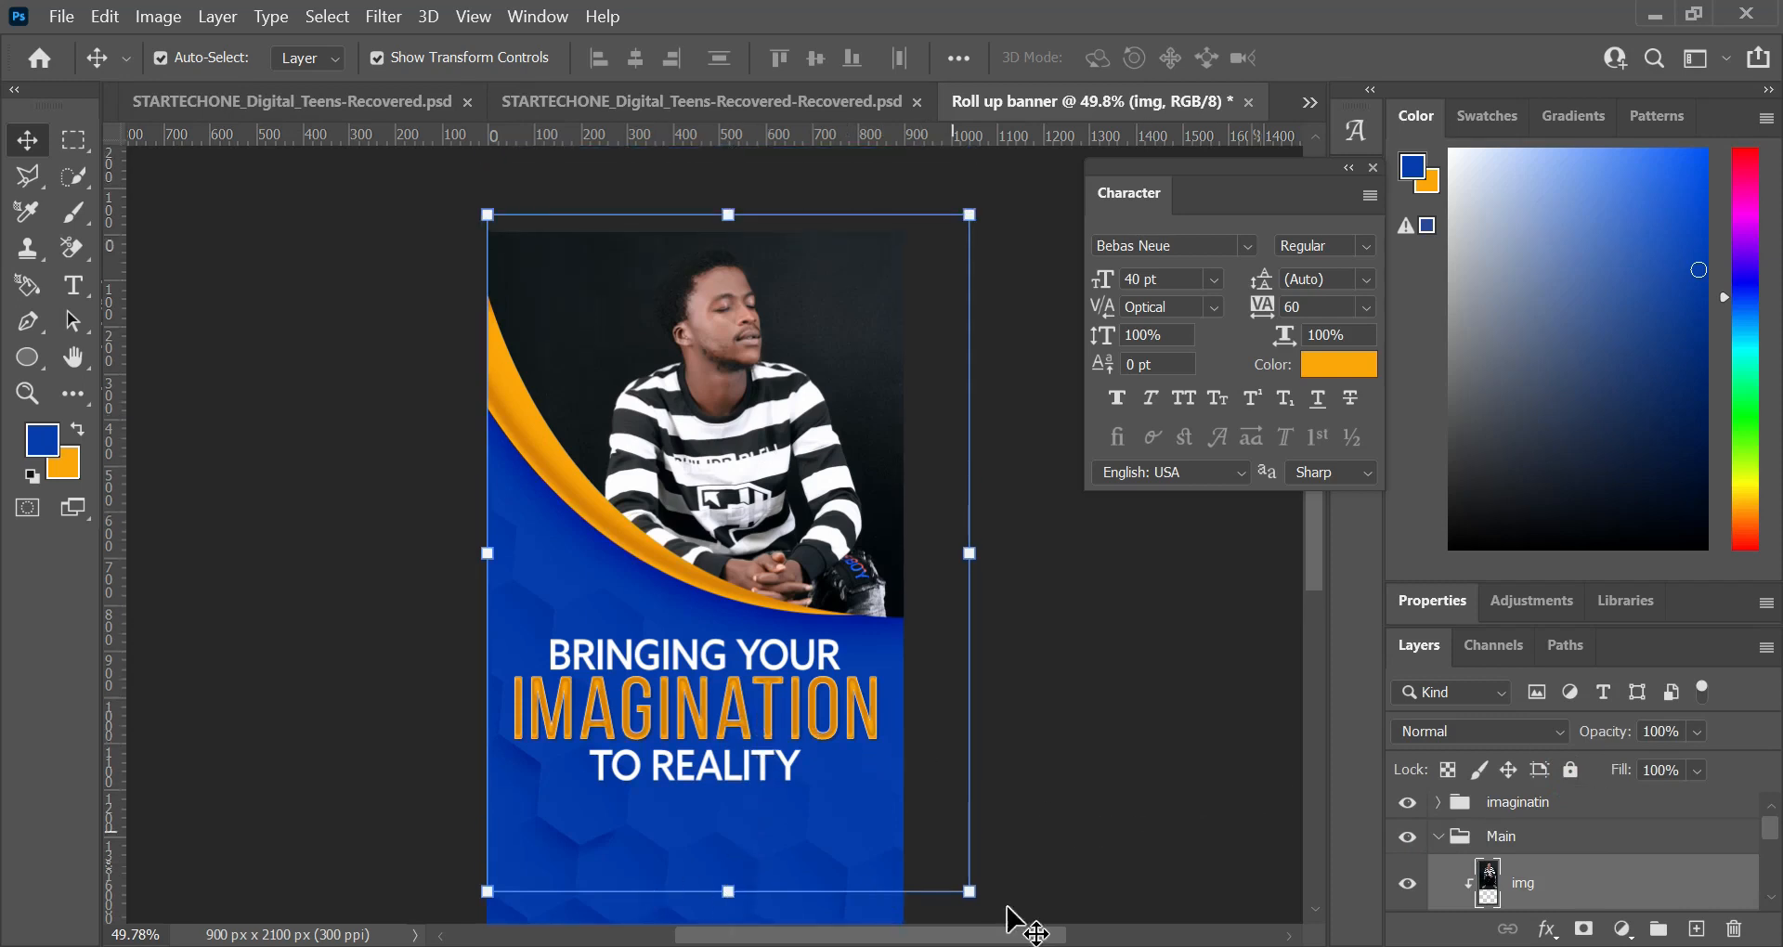
pyautogui.moveTo(969, 891); pyautogui.dragTo(912, 805)
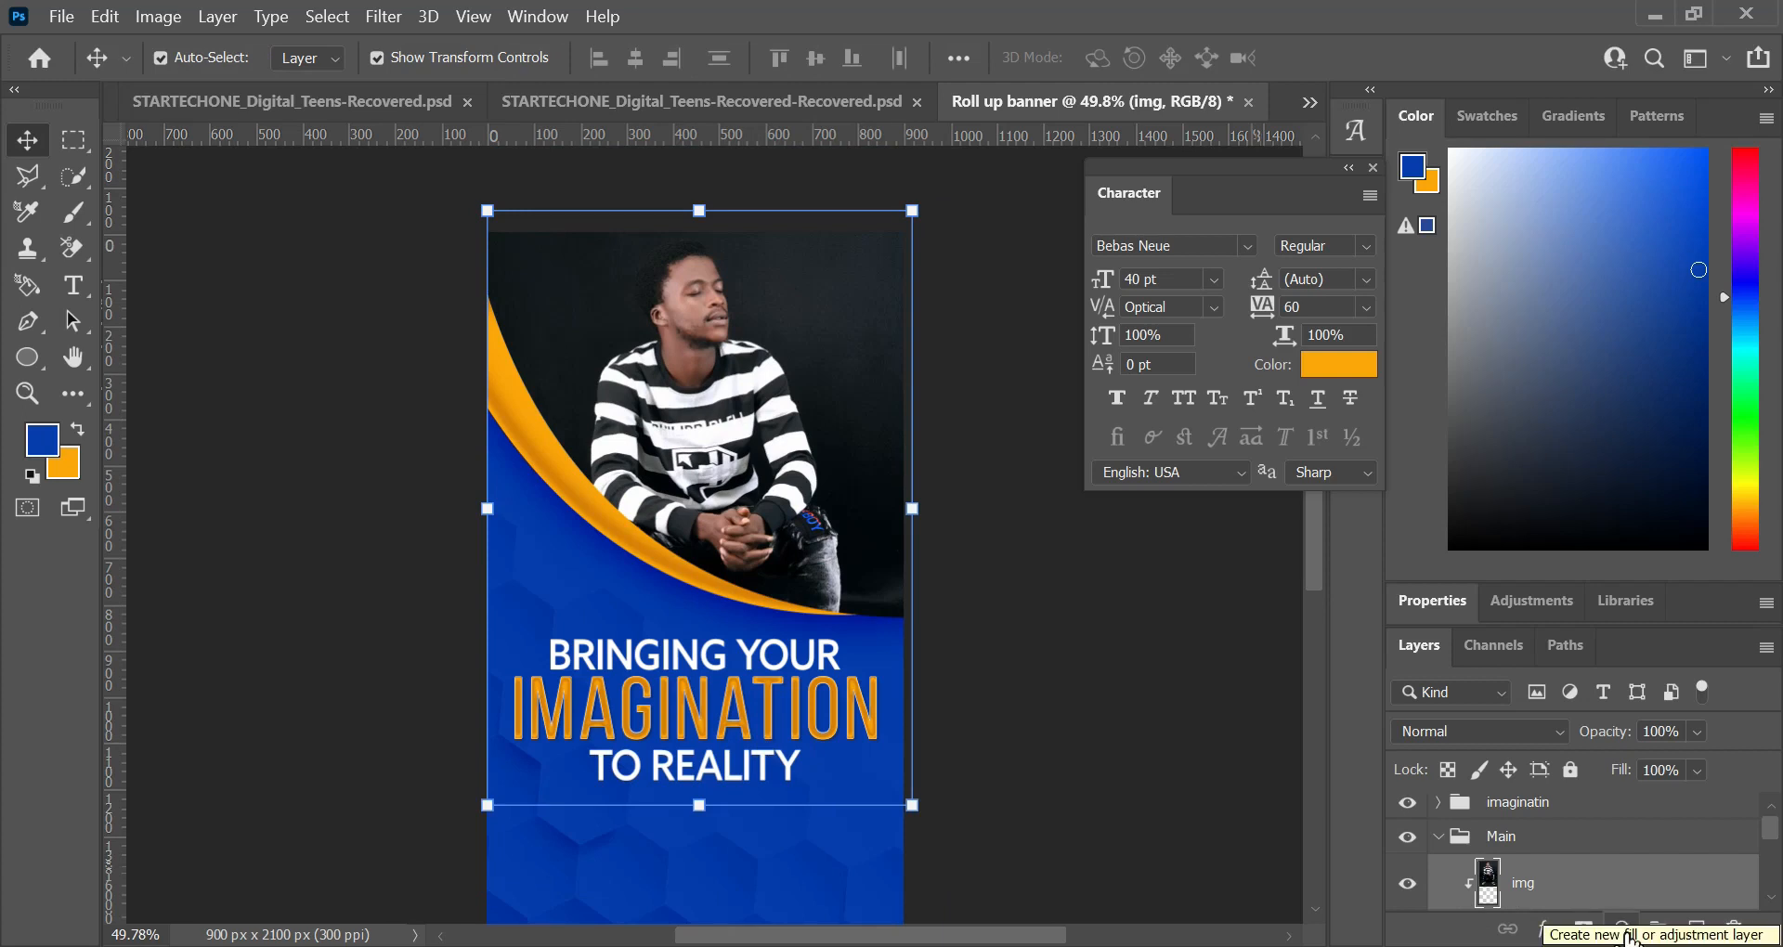
# Step: Add a Vibrance adjustment clipped to the photo layer, with vibrance +88 and saturation -25
pyautogui.click(1634, 939)
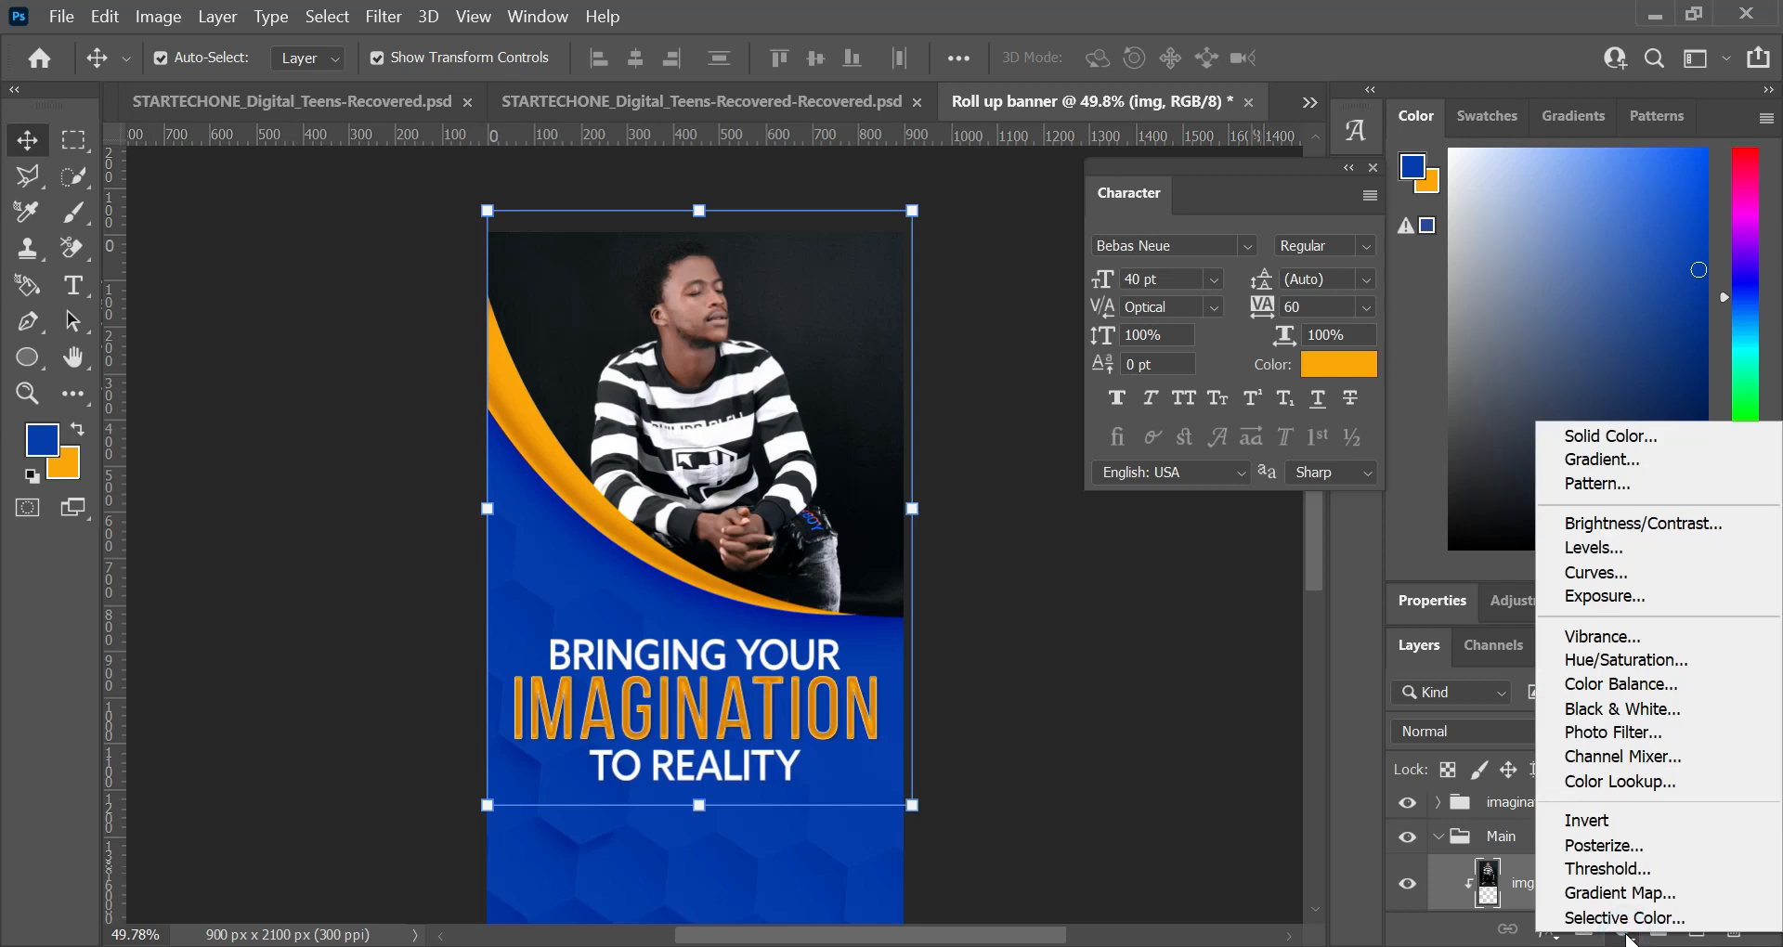
pyautogui.click(1615, 637)
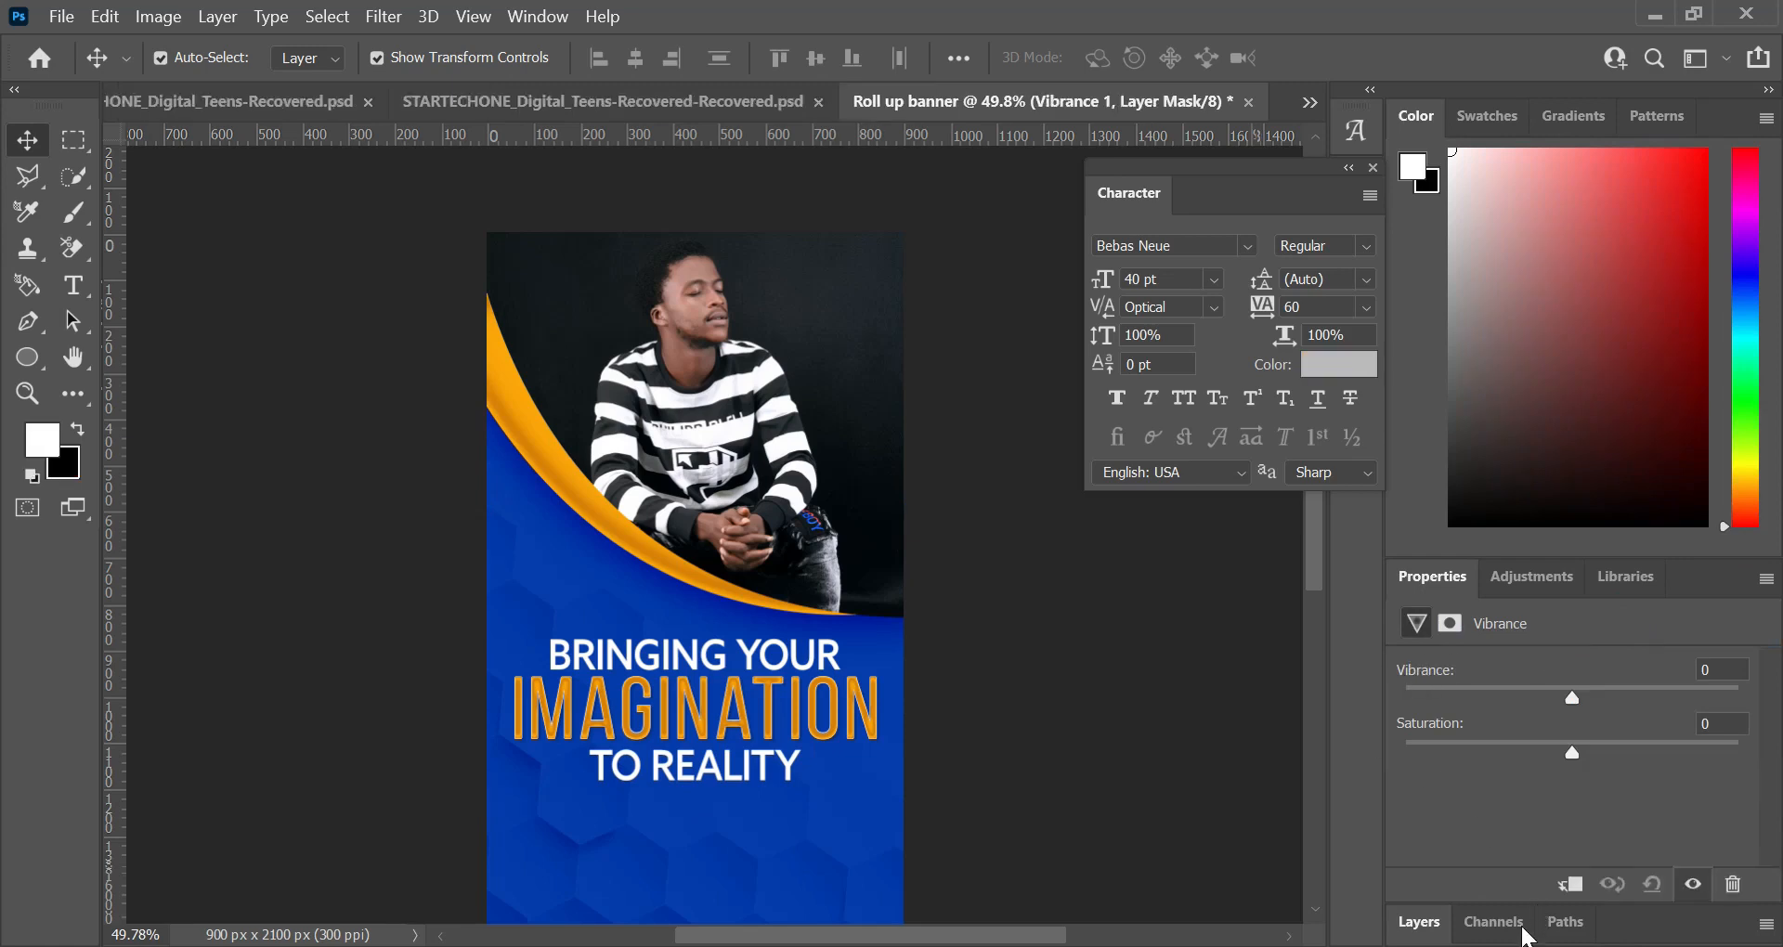
pyautogui.click(1579, 887)
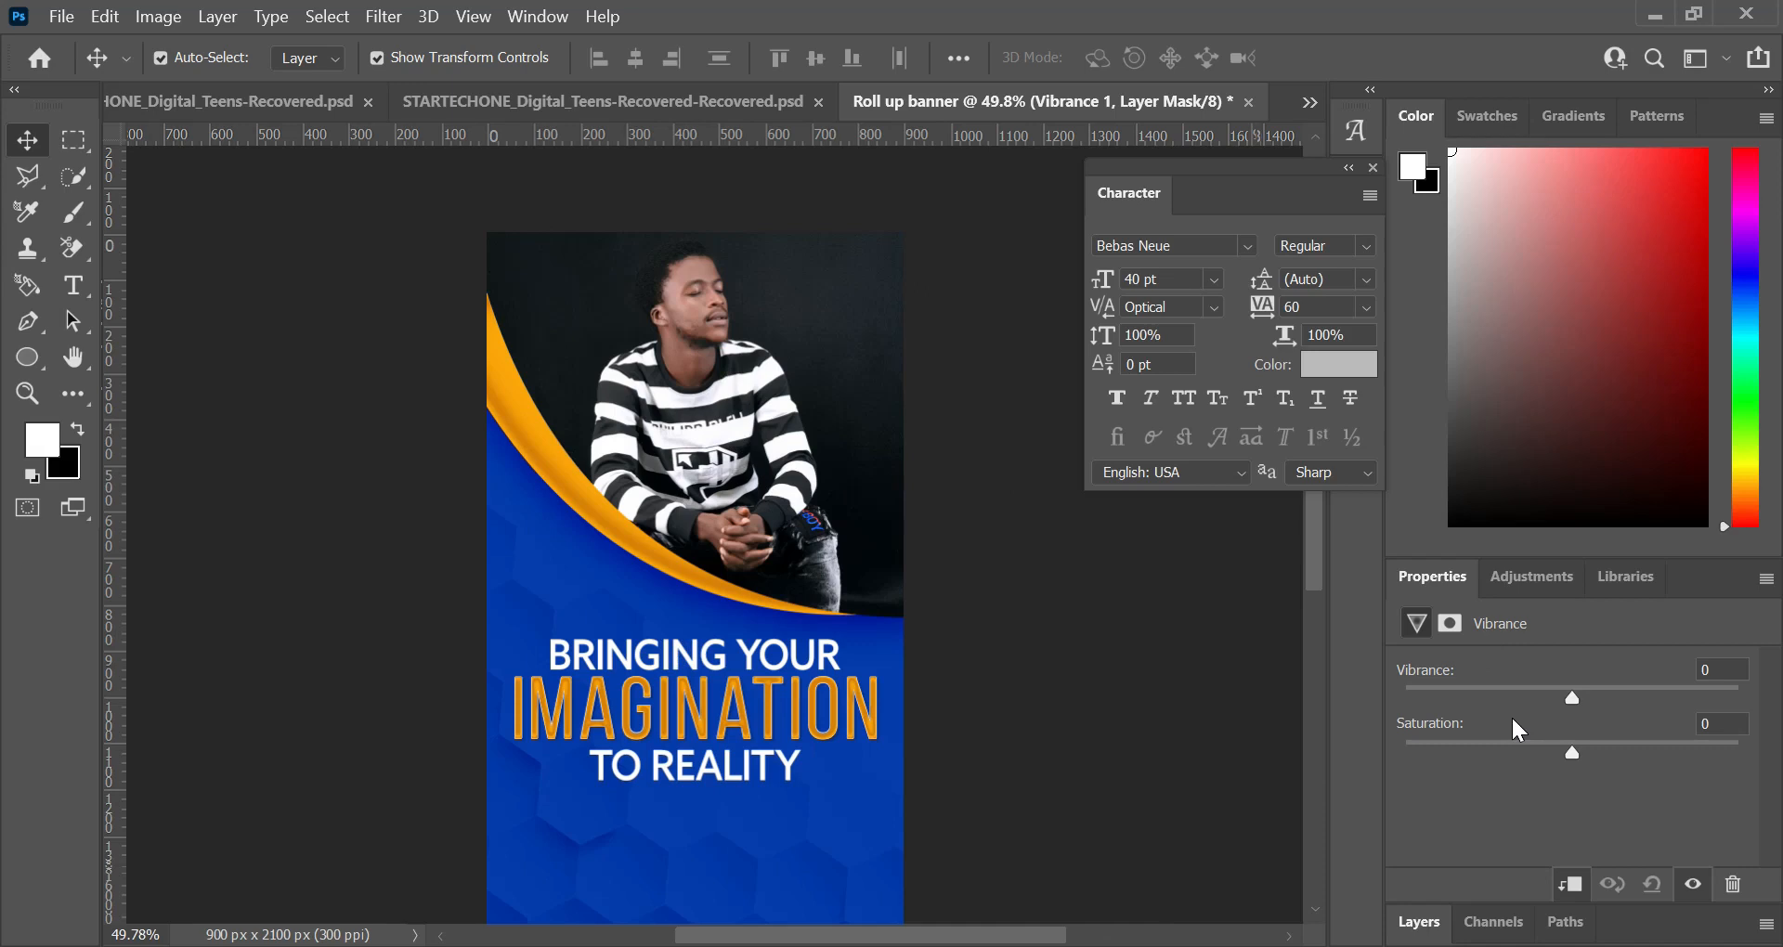
pyautogui.moveTo(1600, 685); pyautogui.dragTo(1679, 708)
pyautogui.click(1563, 754)
pyautogui.moveTo(1563, 753); pyautogui.dragTo(1530, 756)
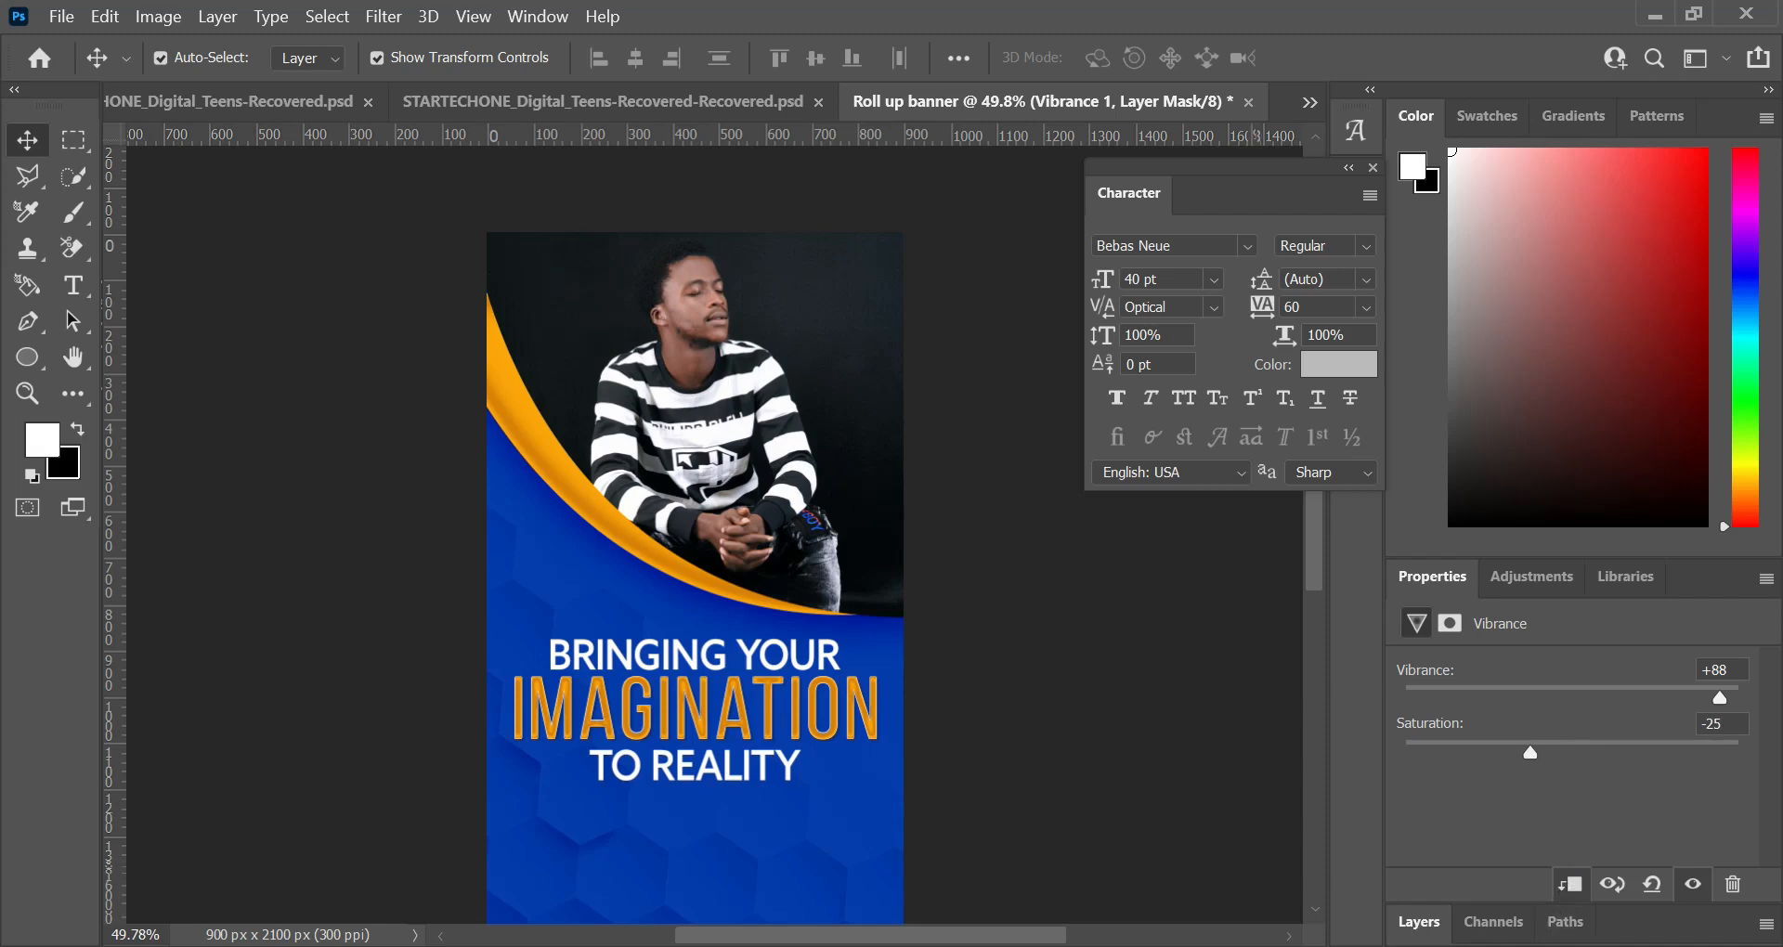
# Step: Add a Color Balance adjustment above the Vibrance layer, clip it to the photo and adjust its midtones
pyautogui.click(1419, 923)
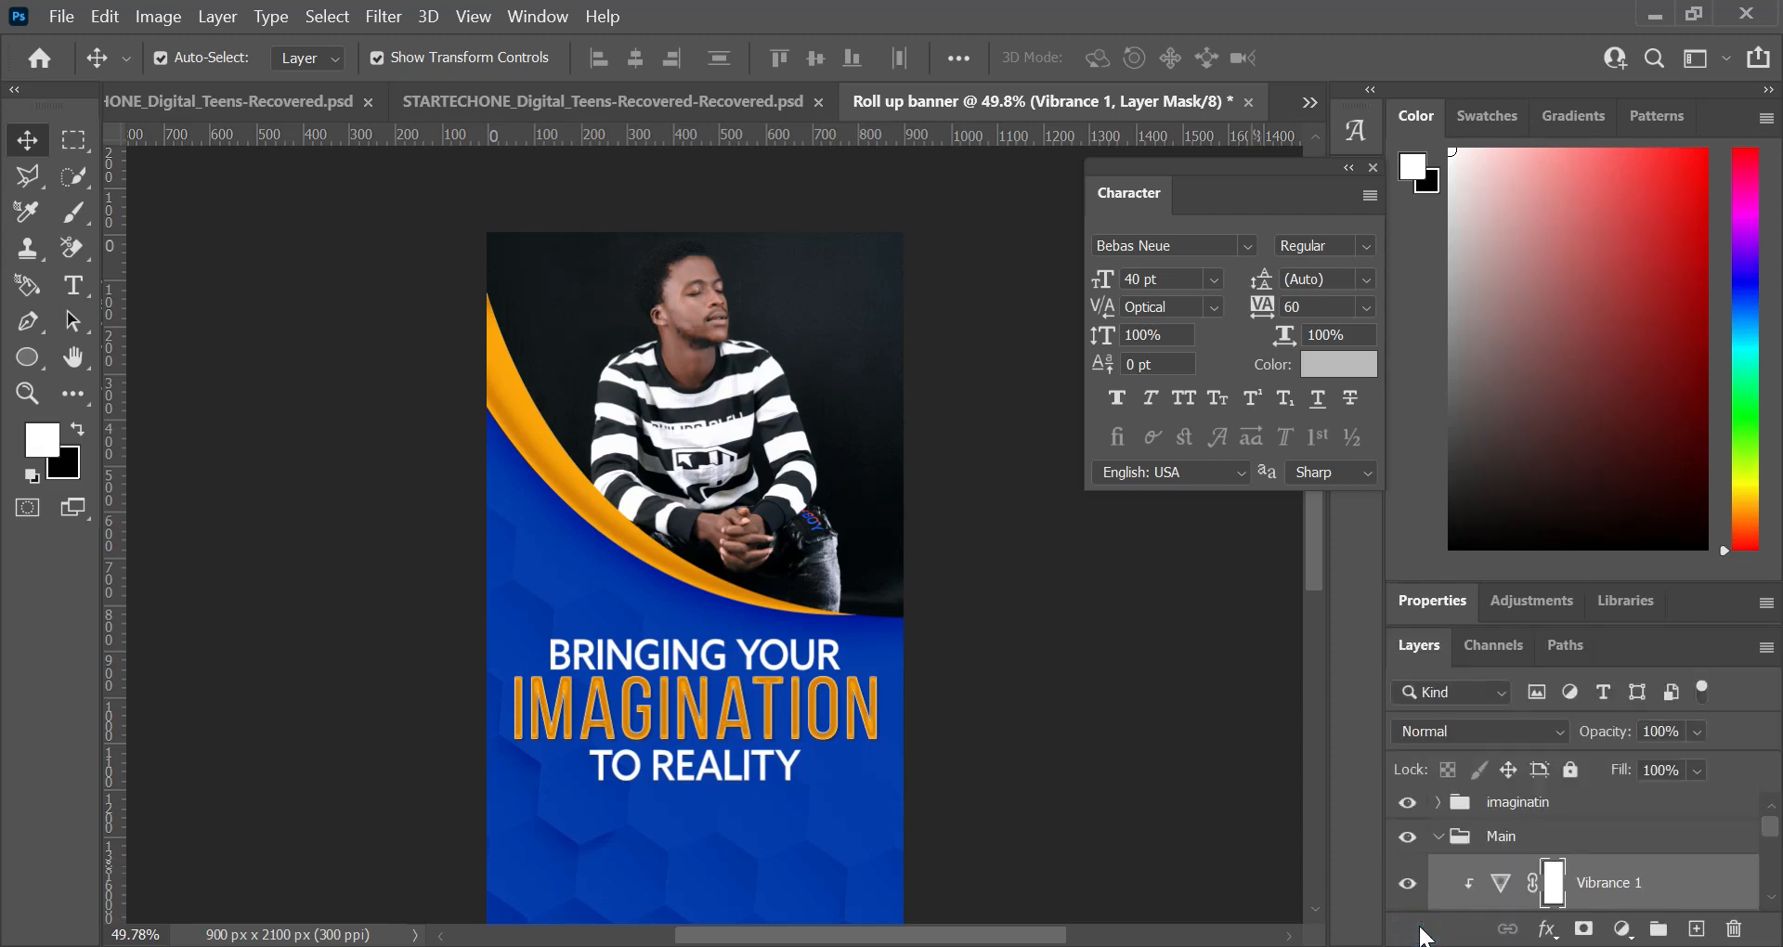
pyautogui.click(1622, 928)
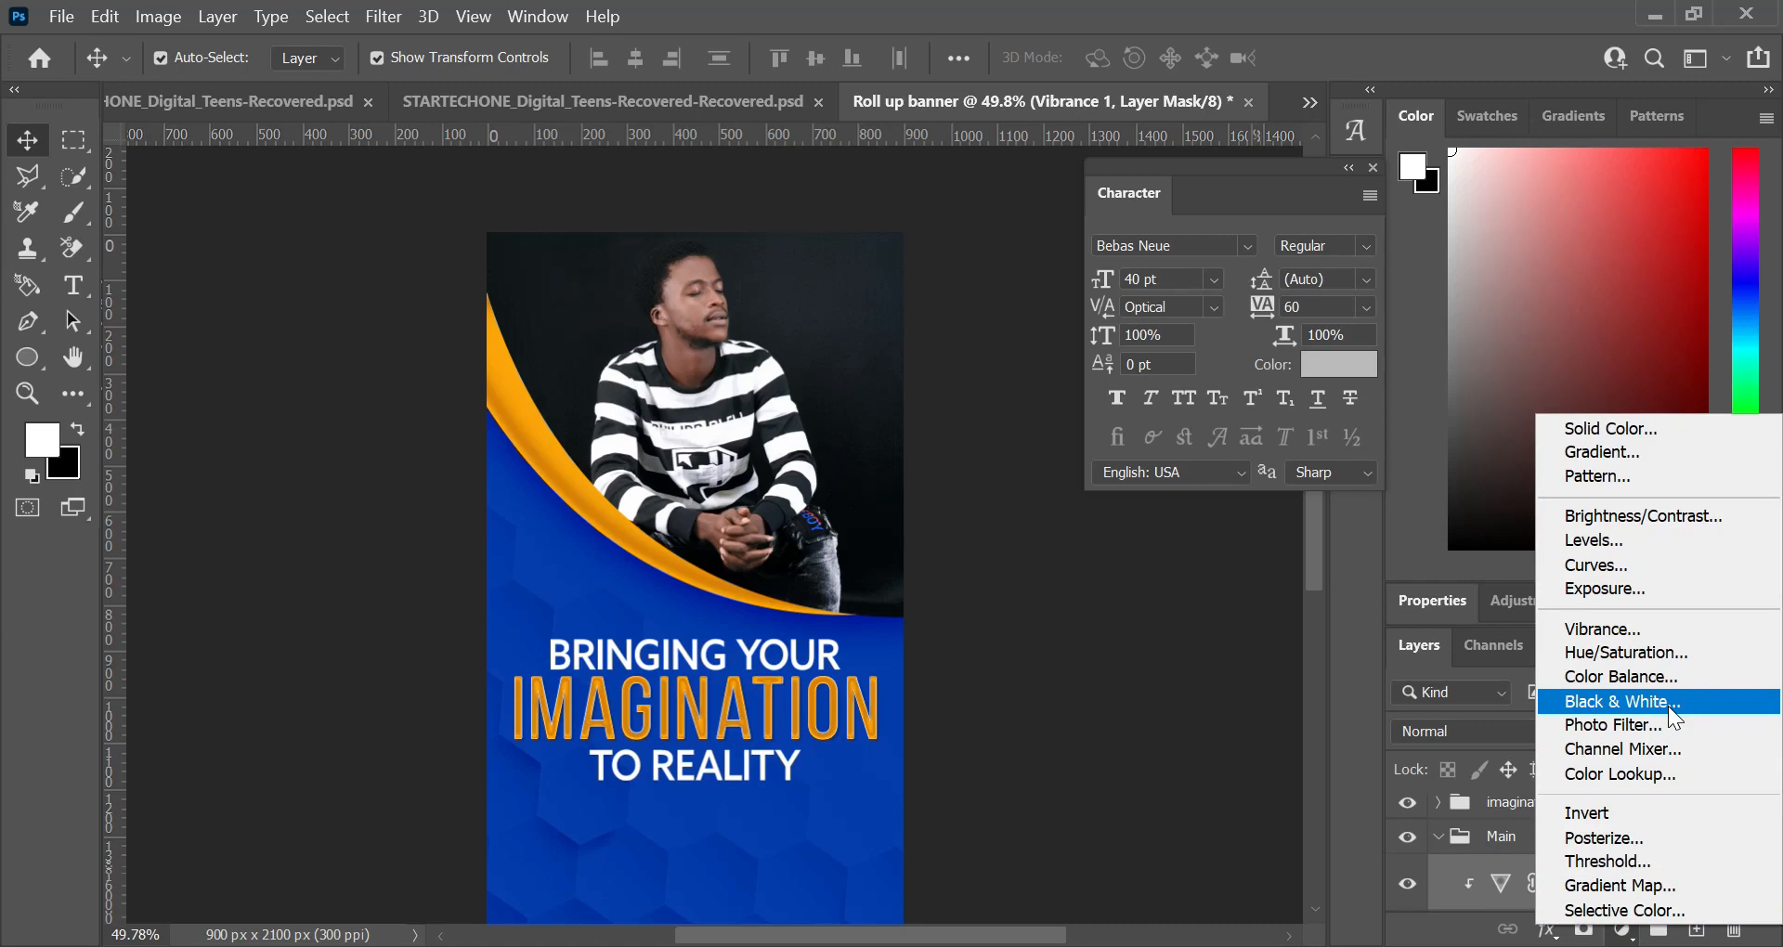
pyautogui.click(1643, 676)
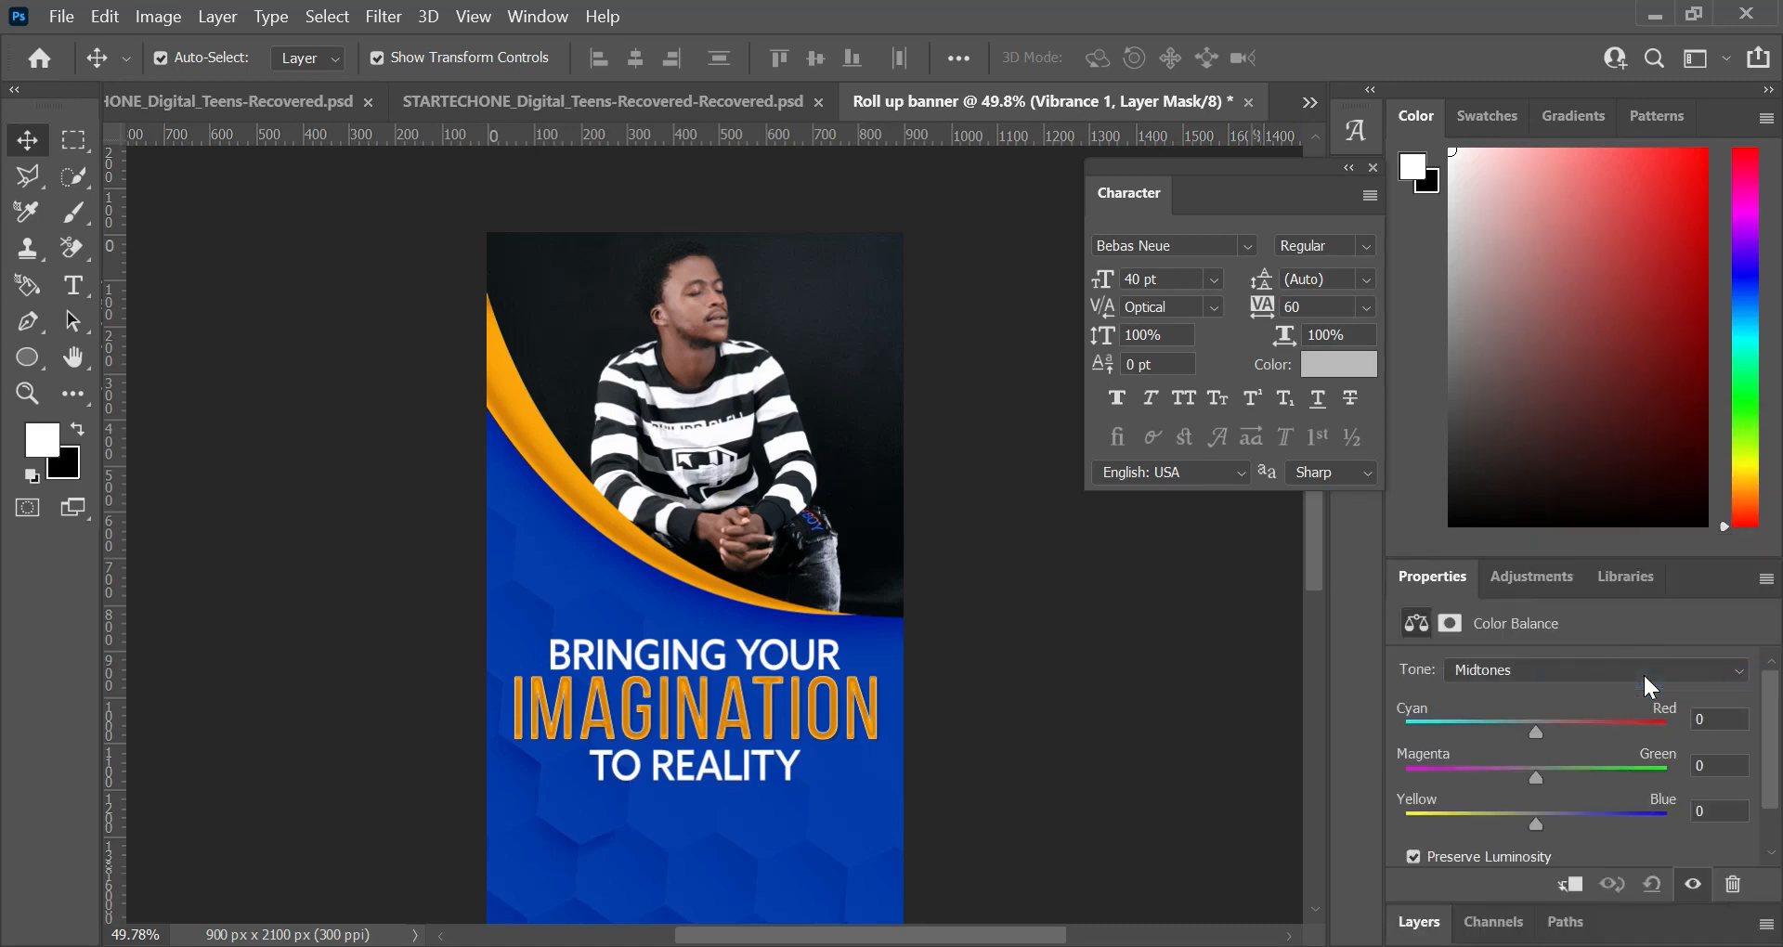
pyautogui.click(1569, 900)
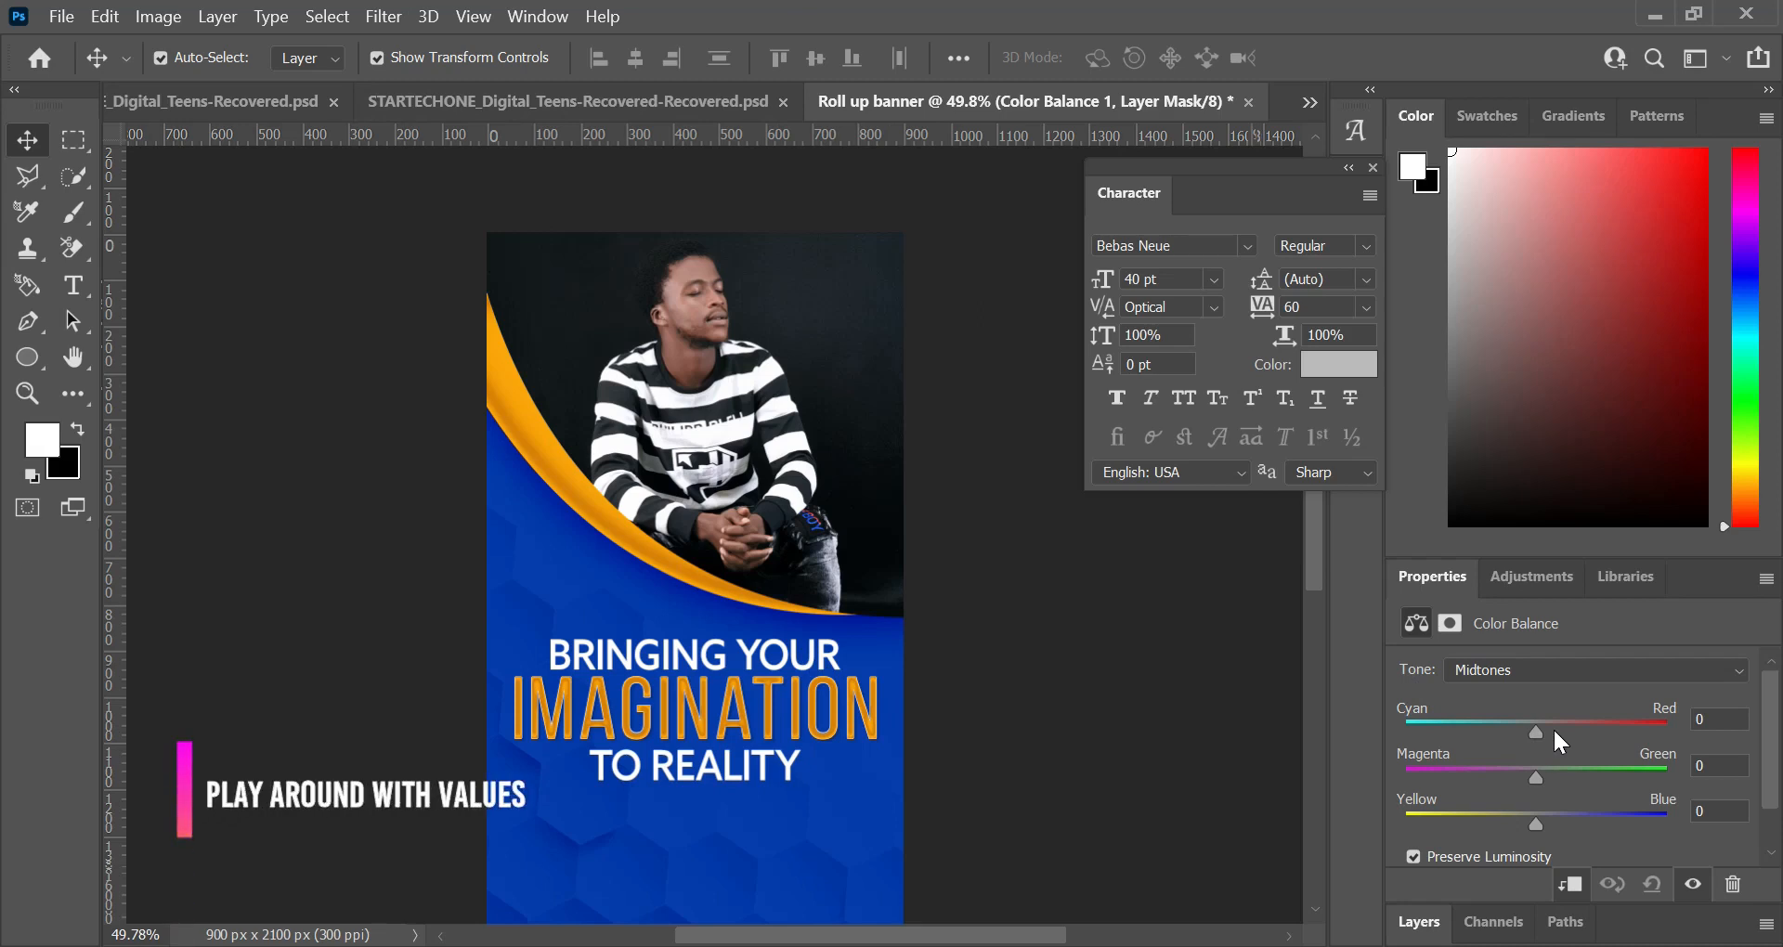
pyautogui.moveTo(1556, 732); pyautogui.dragTo(1569, 821)
# Step: Set the Color Balance shadows to -30 cyan/red and -37 magenta/green
pyautogui.click(1624, 666)
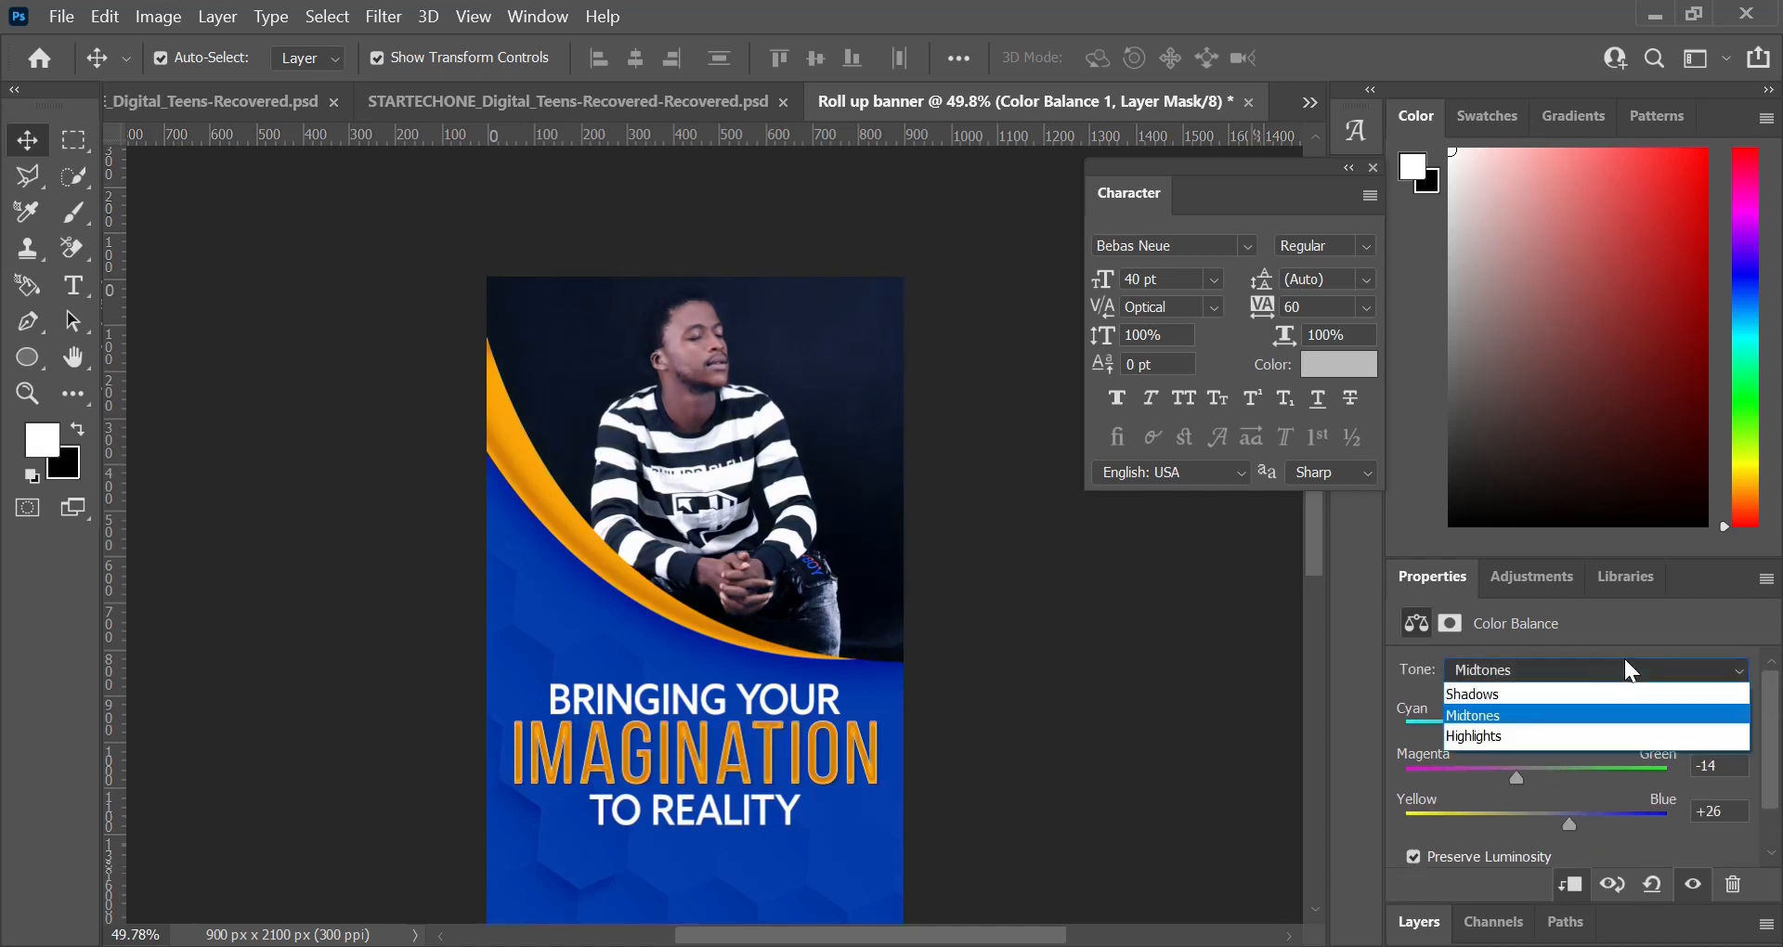
pyautogui.click(1532, 696)
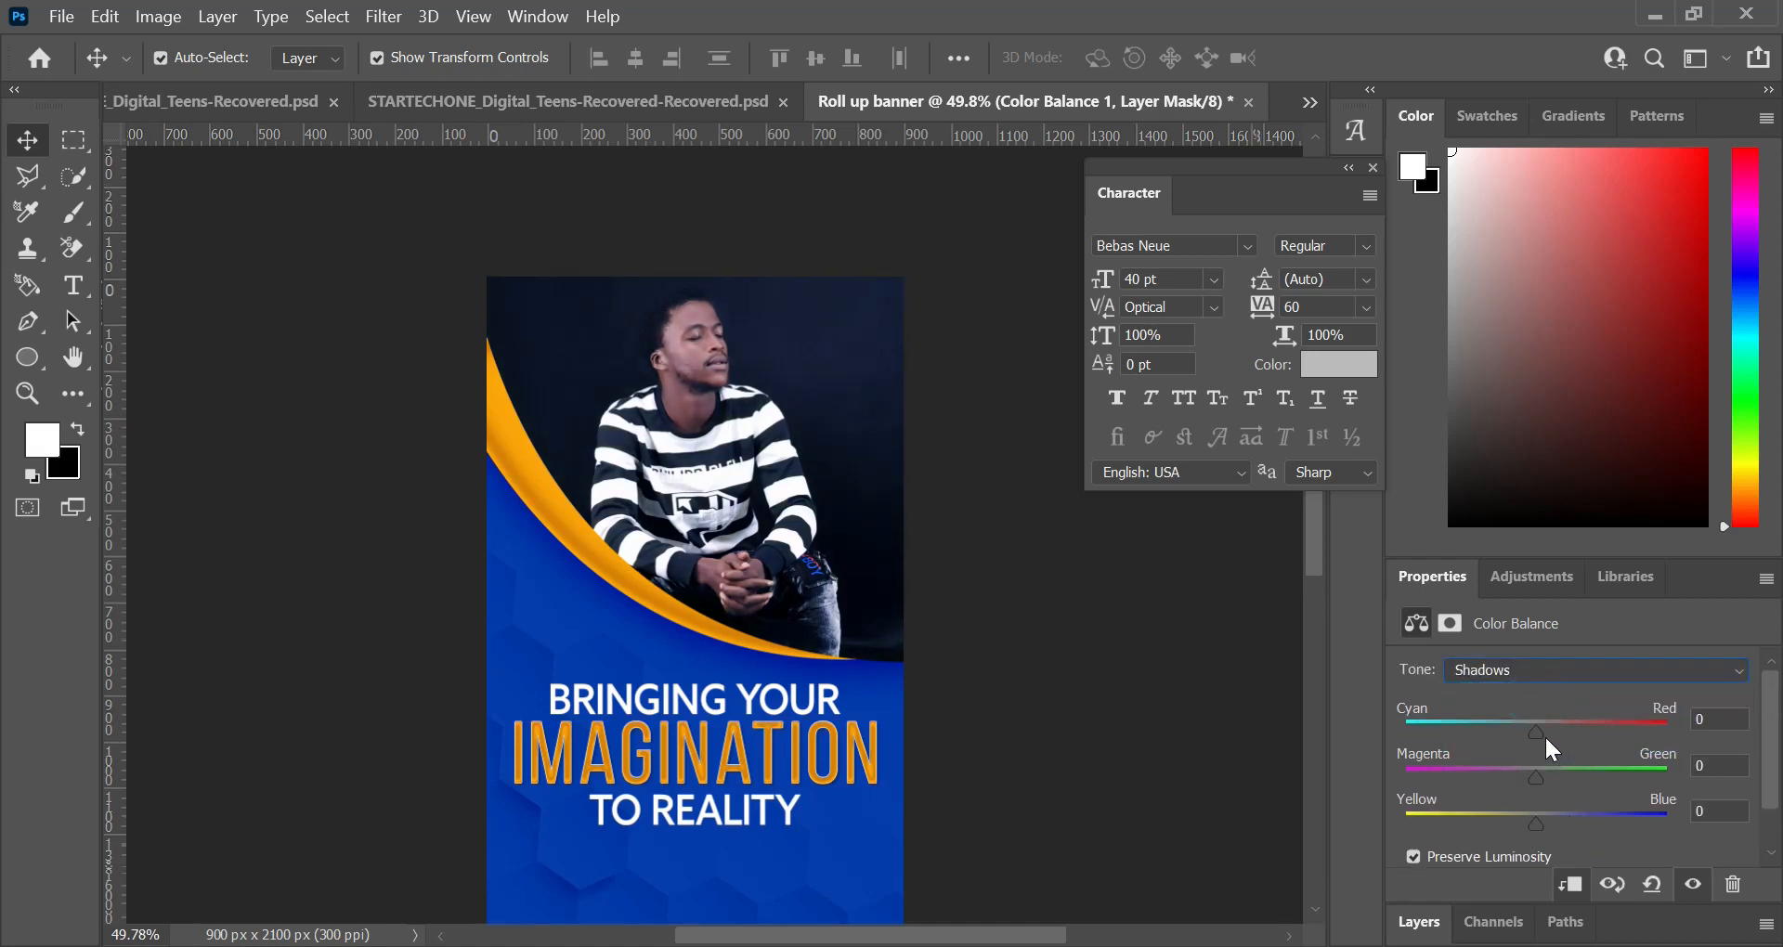
pyautogui.moveTo(1552, 732); pyautogui.dragTo(1509, 740)
pyautogui.moveTo(1532, 769); pyautogui.dragTo(1497, 785)
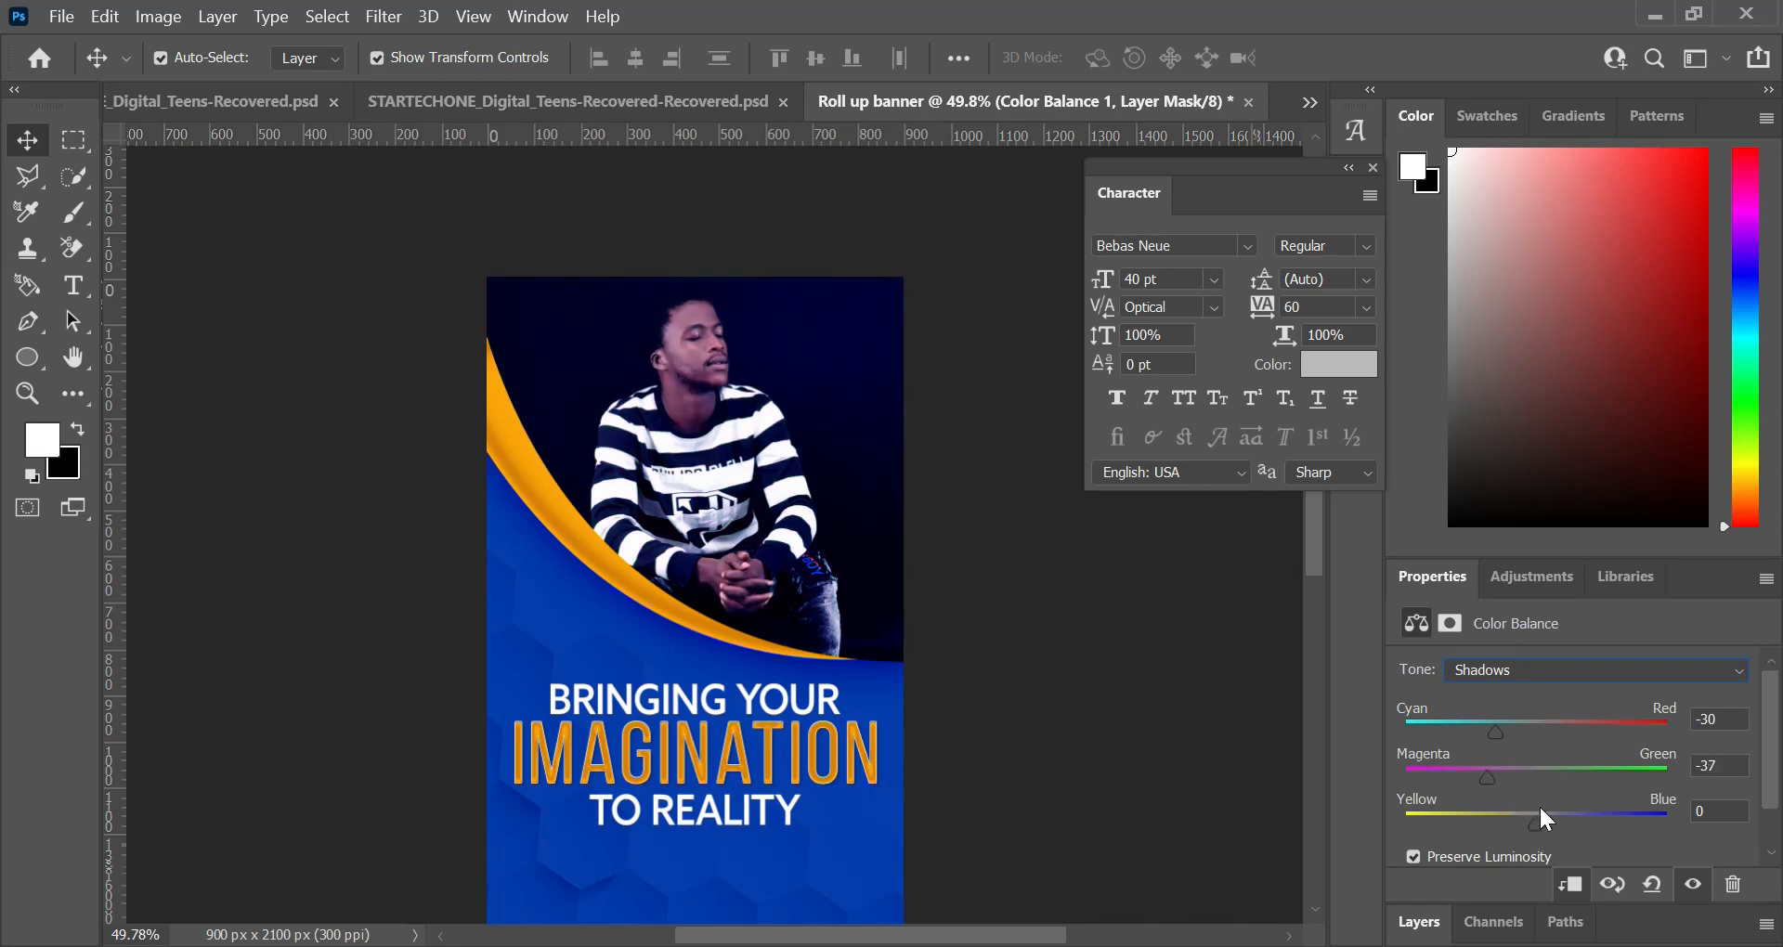
# Step: Adjust the remaining Color Balance tone range, shifting it toward cyan, green and blue
pyautogui.click(1593, 669)
pyautogui.click(1523, 739)
pyautogui.moveTo(1479, 721); pyautogui.dragTo(1473, 729)
pyautogui.moveTo(1536, 778); pyautogui.dragTo(1567, 784)
pyautogui.moveTo(1535, 824); pyautogui.dragTo(1560, 778)
pyautogui.click(1620, 917)
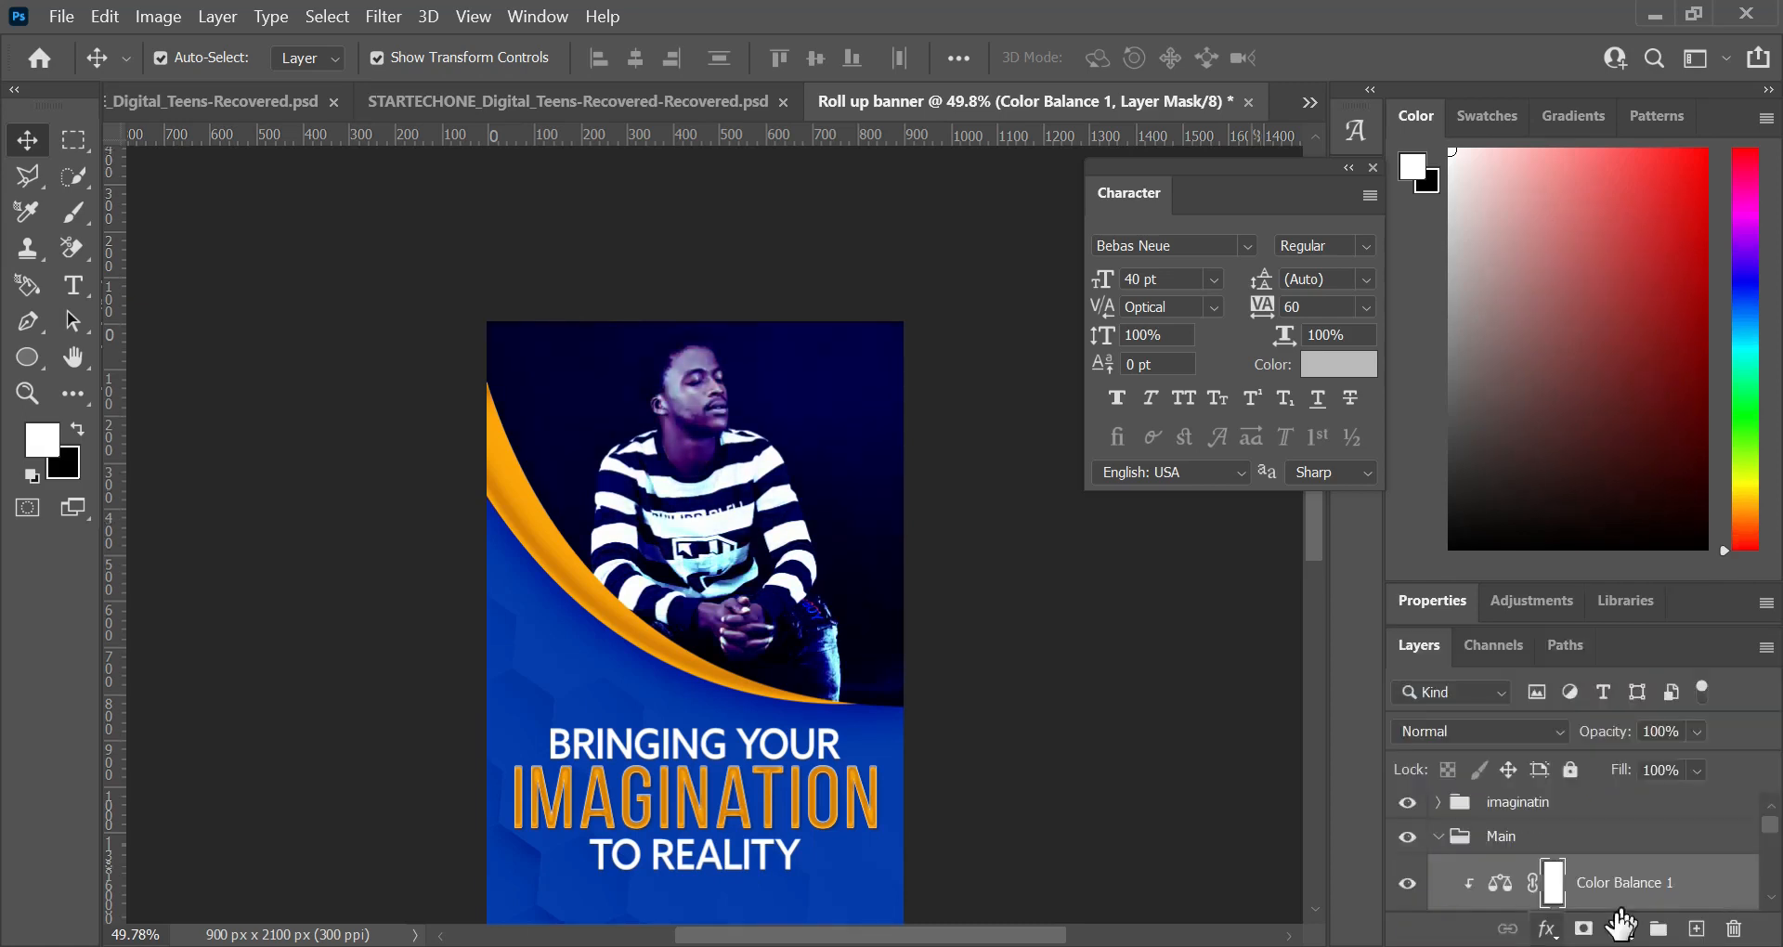
# Step: Add a Hue/Saturation adjustment clipped to the photo, with master hue +25 and saturation -37
pyautogui.click(1620, 926)
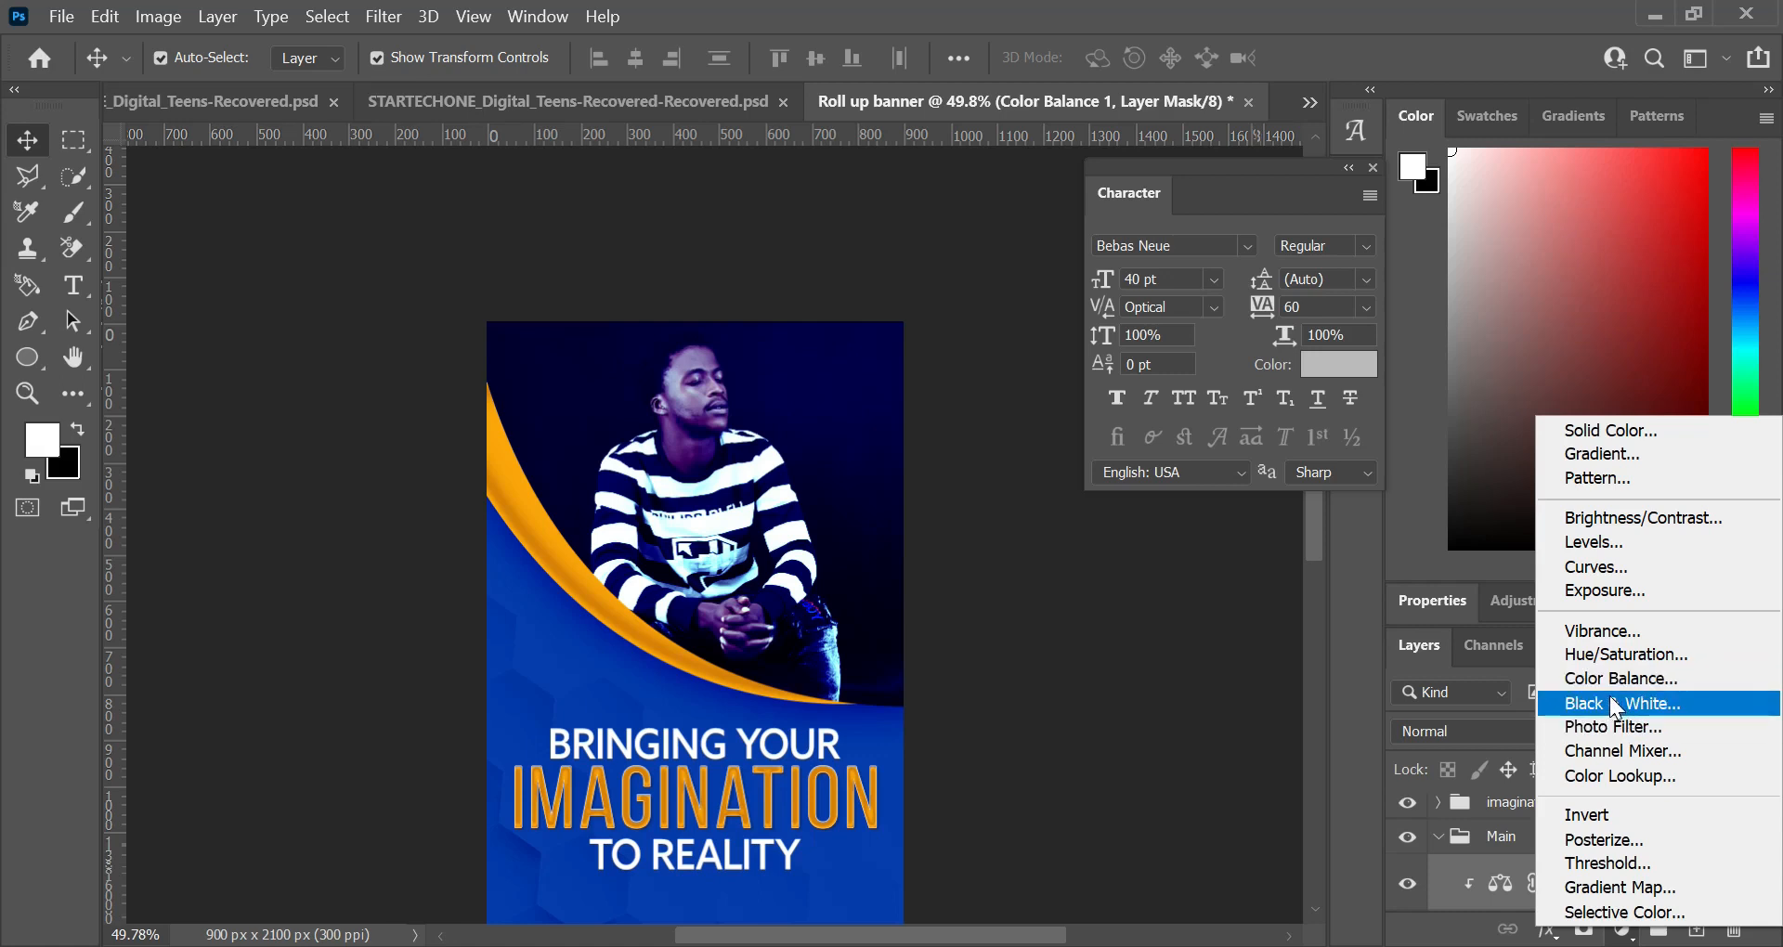
pyautogui.click(1617, 657)
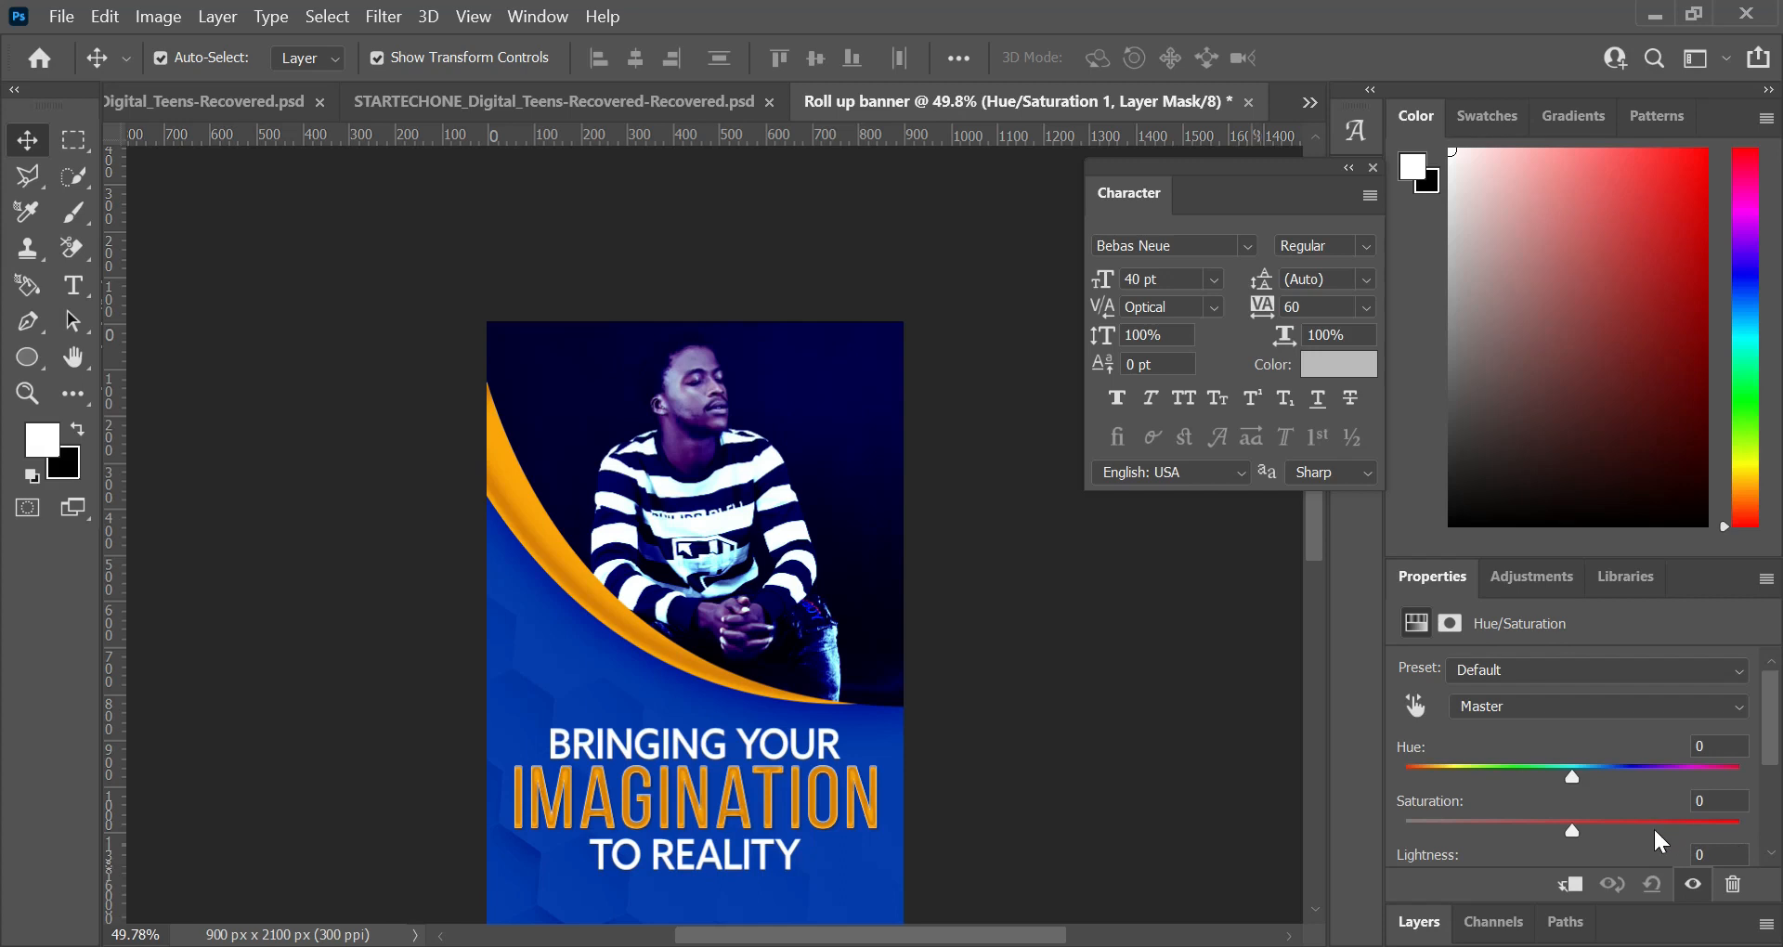
pyautogui.moveTo(1566, 831); pyautogui.dragTo(1511, 830)
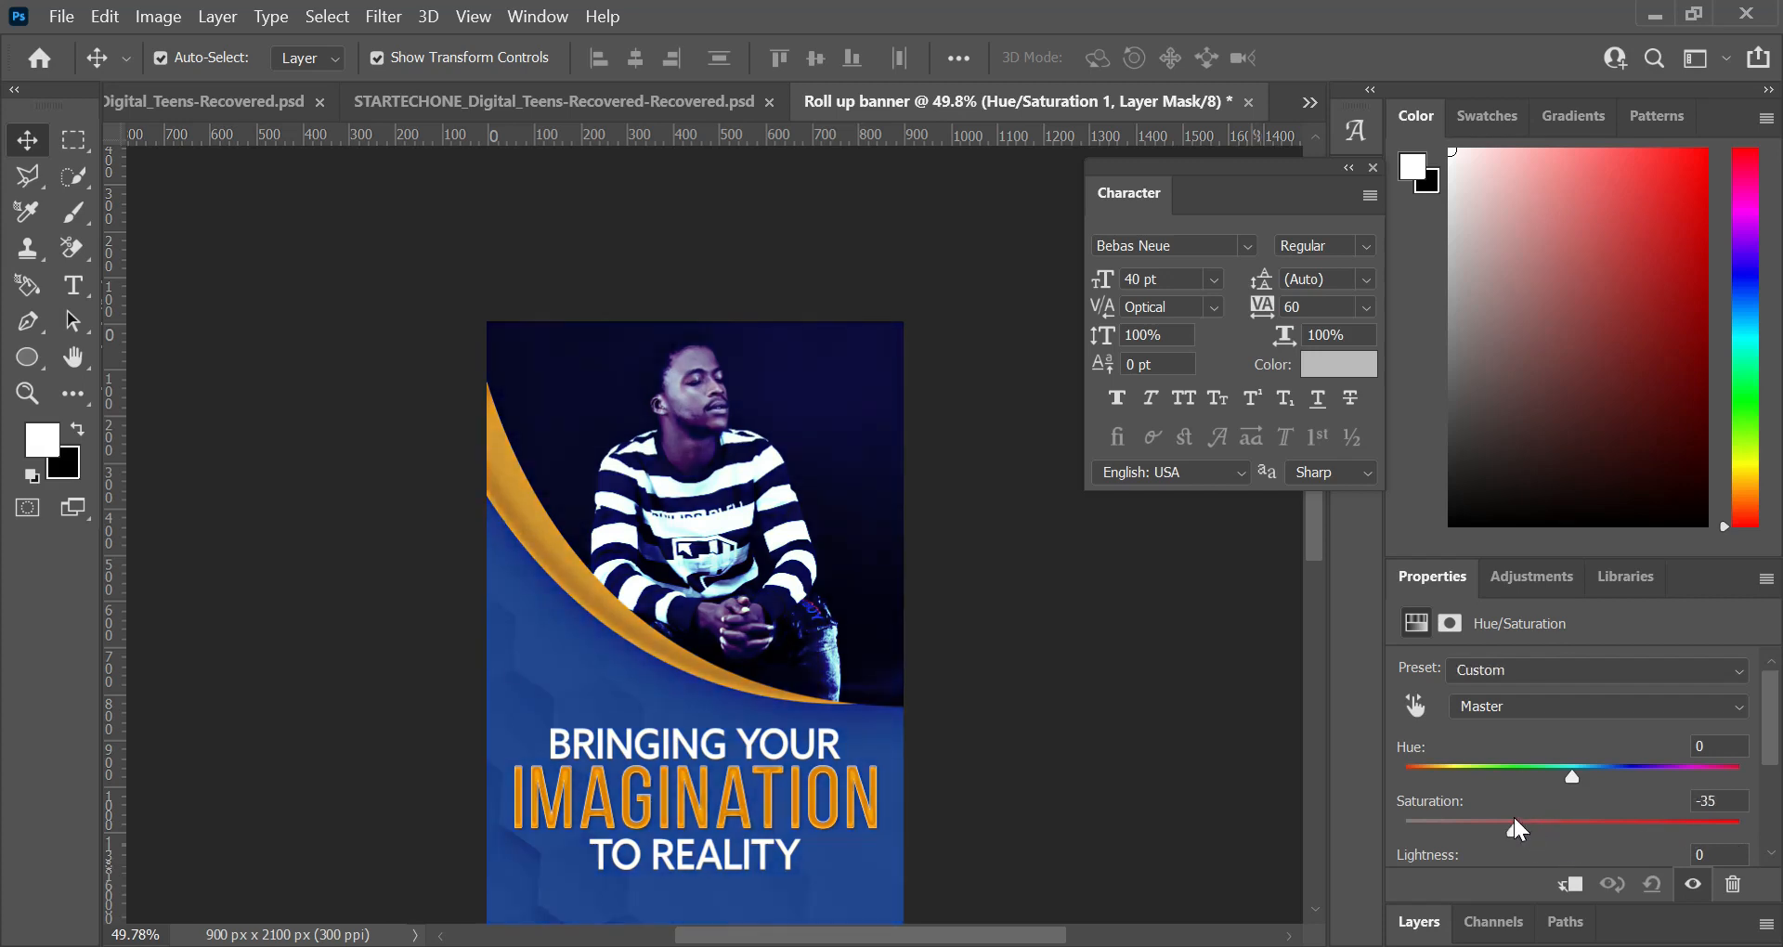
pyautogui.moveTo(1581, 778); pyautogui.dragTo(1613, 770)
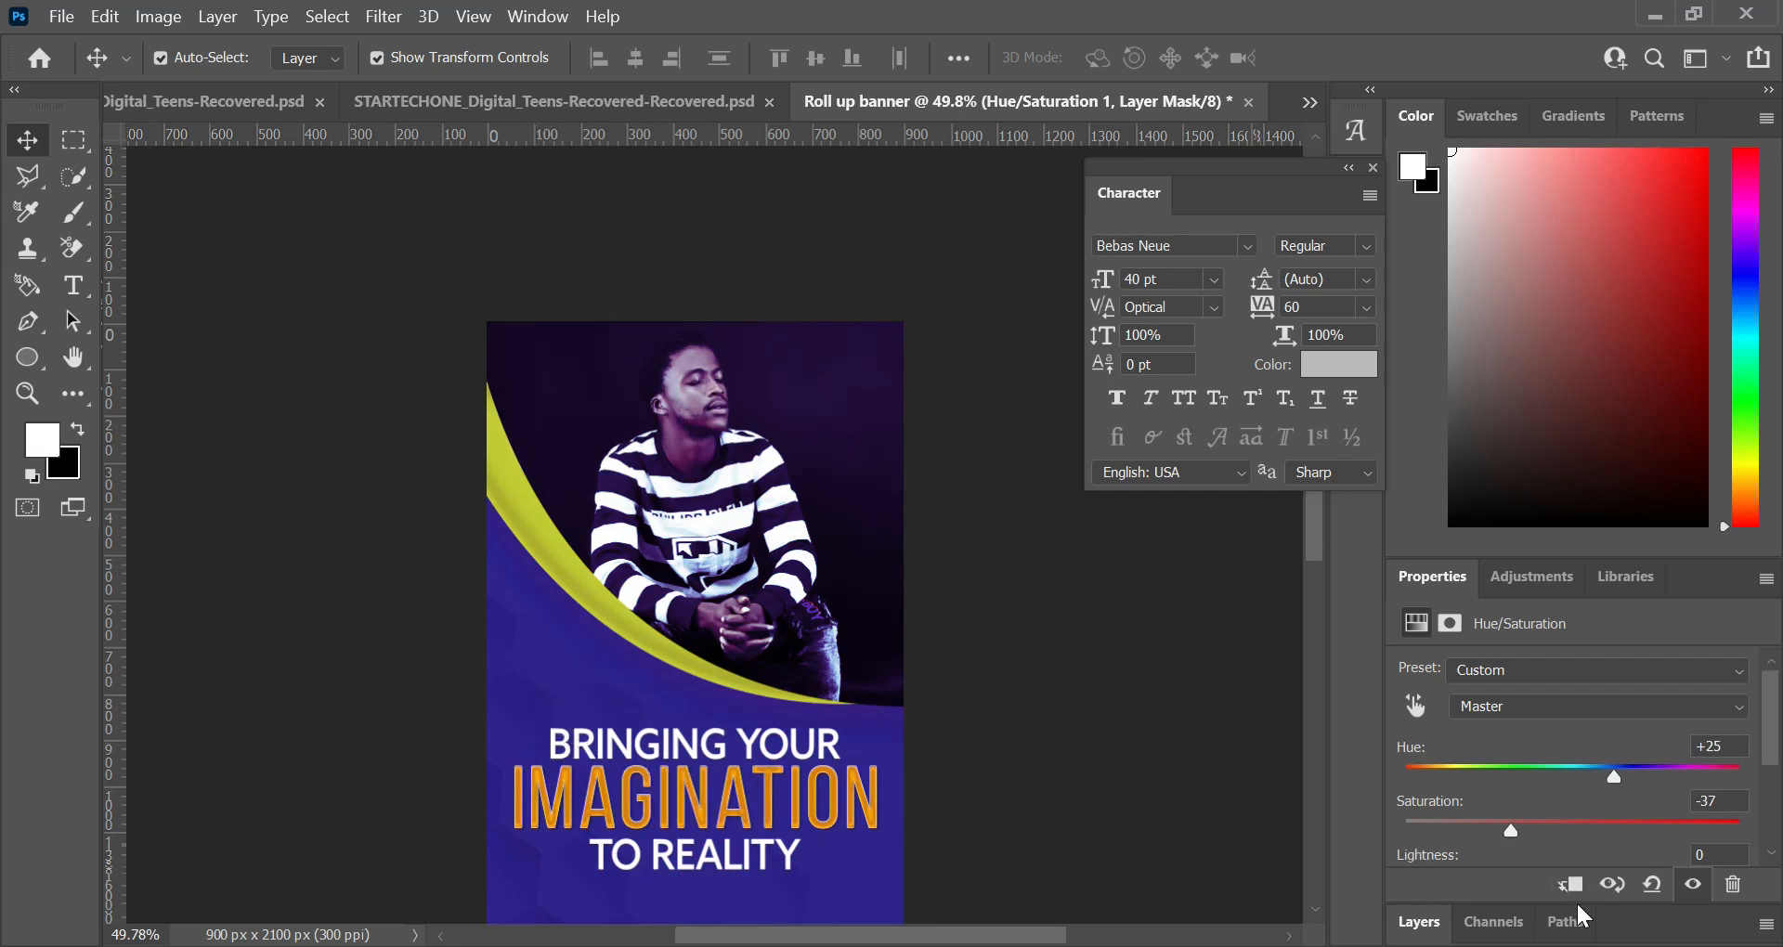
pyautogui.click(1570, 886)
# Step: Shift the master hue below zero and lower the master saturation further
pyautogui.moveTo(1613, 776); pyautogui.dragTo(1544, 776)
pyautogui.scroll(-1, 1556, 814)
pyautogui.moveTo(1510, 830); pyautogui.dragTo(1491, 778)
pyautogui.scroll(1, 694, 622)
pyautogui.scroll(1, 1559, 798)
# Step: Lower the saturation of a single colour range in the Hue/Saturation adjustment and fine-tune that range
pyautogui.click(1527, 707)
pyautogui.click(1512, 775)
pyautogui.moveTo(1573, 831); pyautogui.dragTo(1489, 831)
pyautogui.scroll(-1, 1523, 808)
pyautogui.moveTo(1573, 819); pyautogui.dragTo(1625, 772)
# Step: Set the Blues range to hue +32, saturation +32 and lightness -29, keeping the adjustment clipped to the photo
pyautogui.click(1514, 707)
pyautogui.click(1513, 837)
pyautogui.scroll(-1, 1620, 789)
pyautogui.moveTo(1572, 809); pyautogui.dragTo(1525, 817)
pyautogui.scroll(-2, 1616, 810)
pyautogui.scroll(3, 1525, 789)
pyautogui.click(1570, 887)
pyautogui.click(1570, 888)
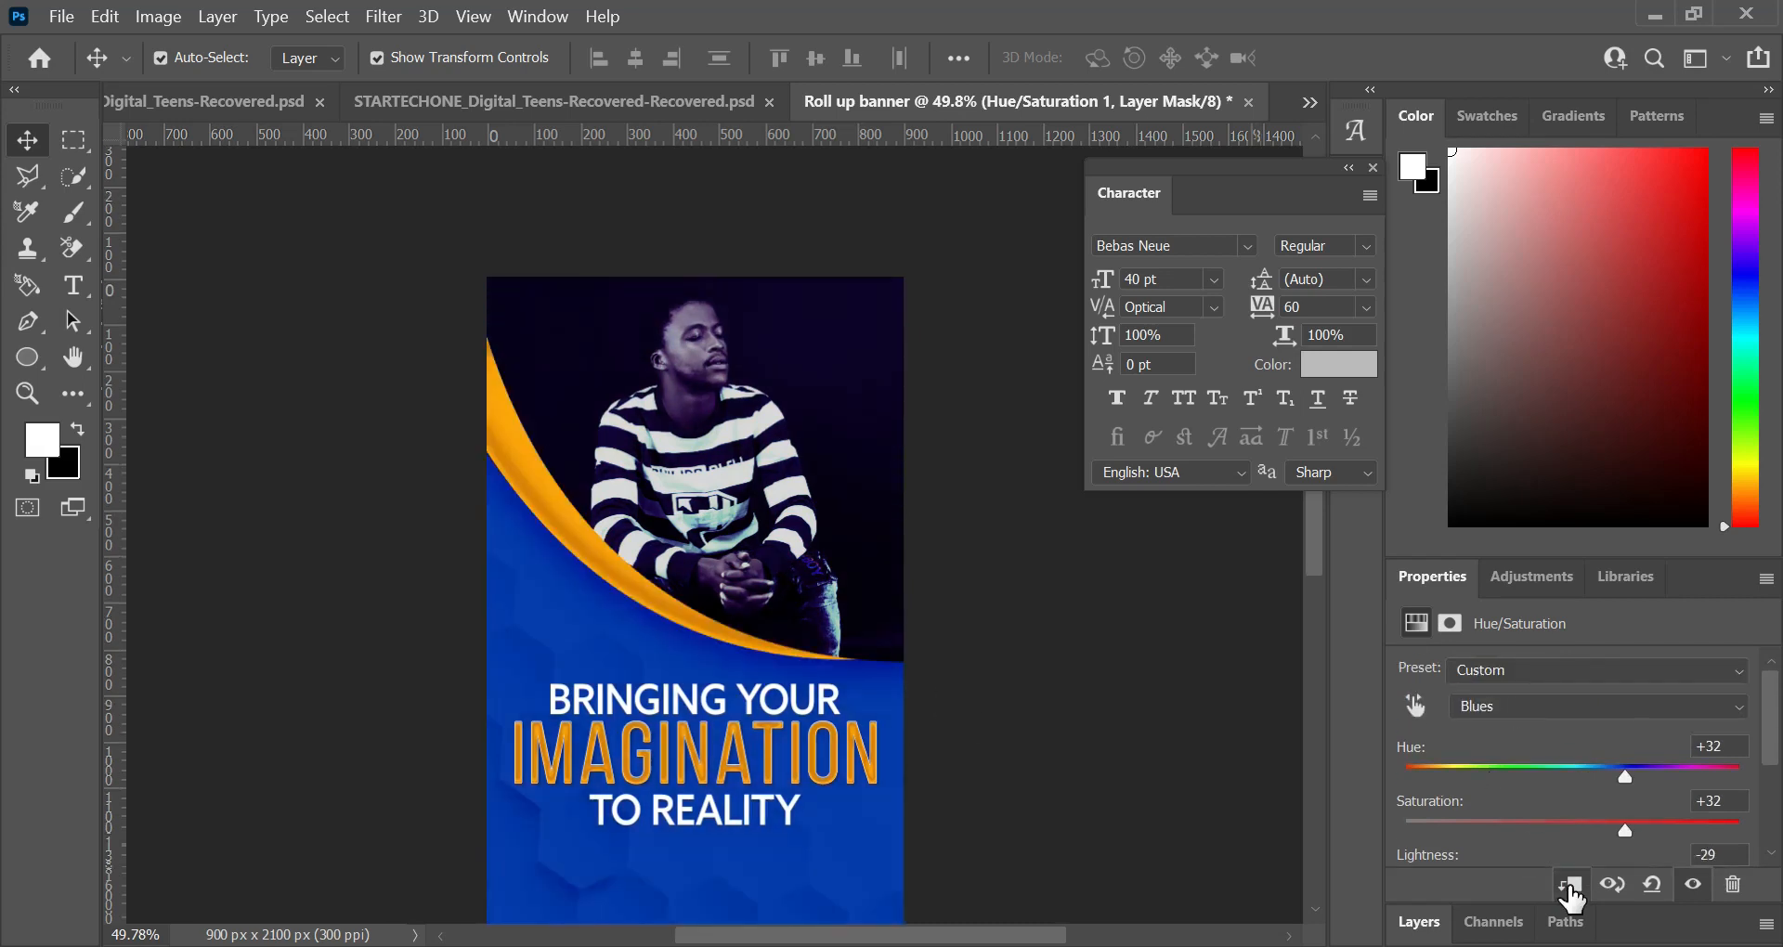
# Step: Add a Black & White adjustment above the Hue/Saturation layer and clip it to the photo
pyautogui.click(1418, 922)
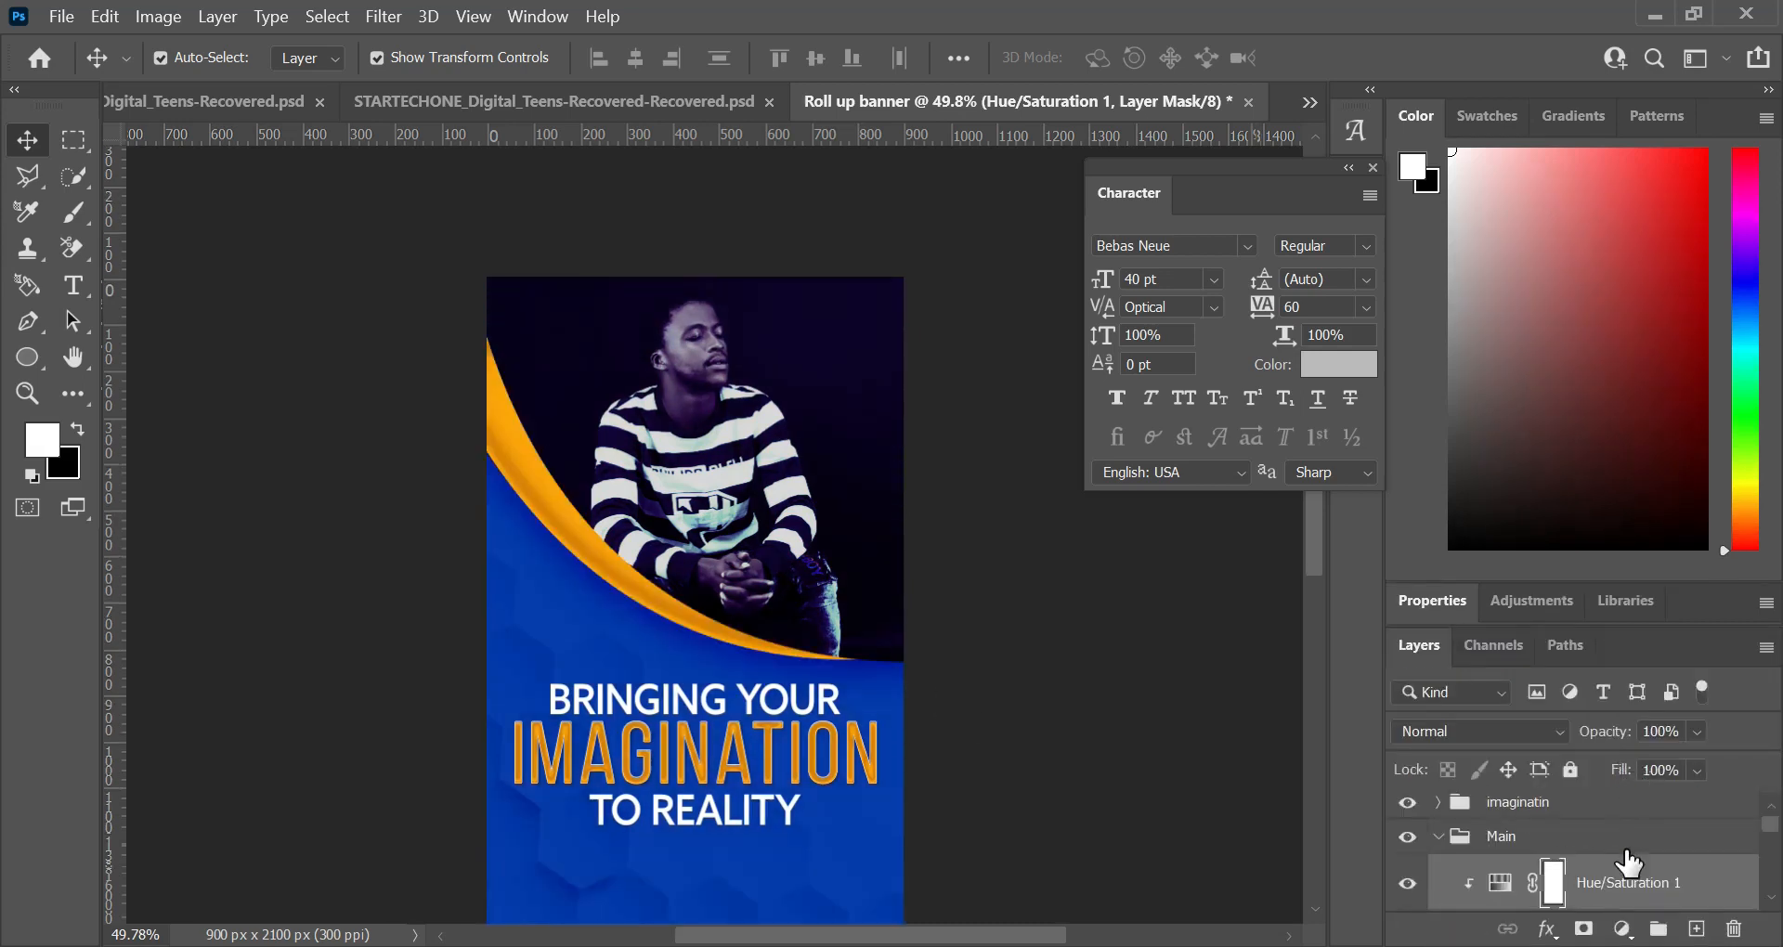
pyautogui.click(1622, 928)
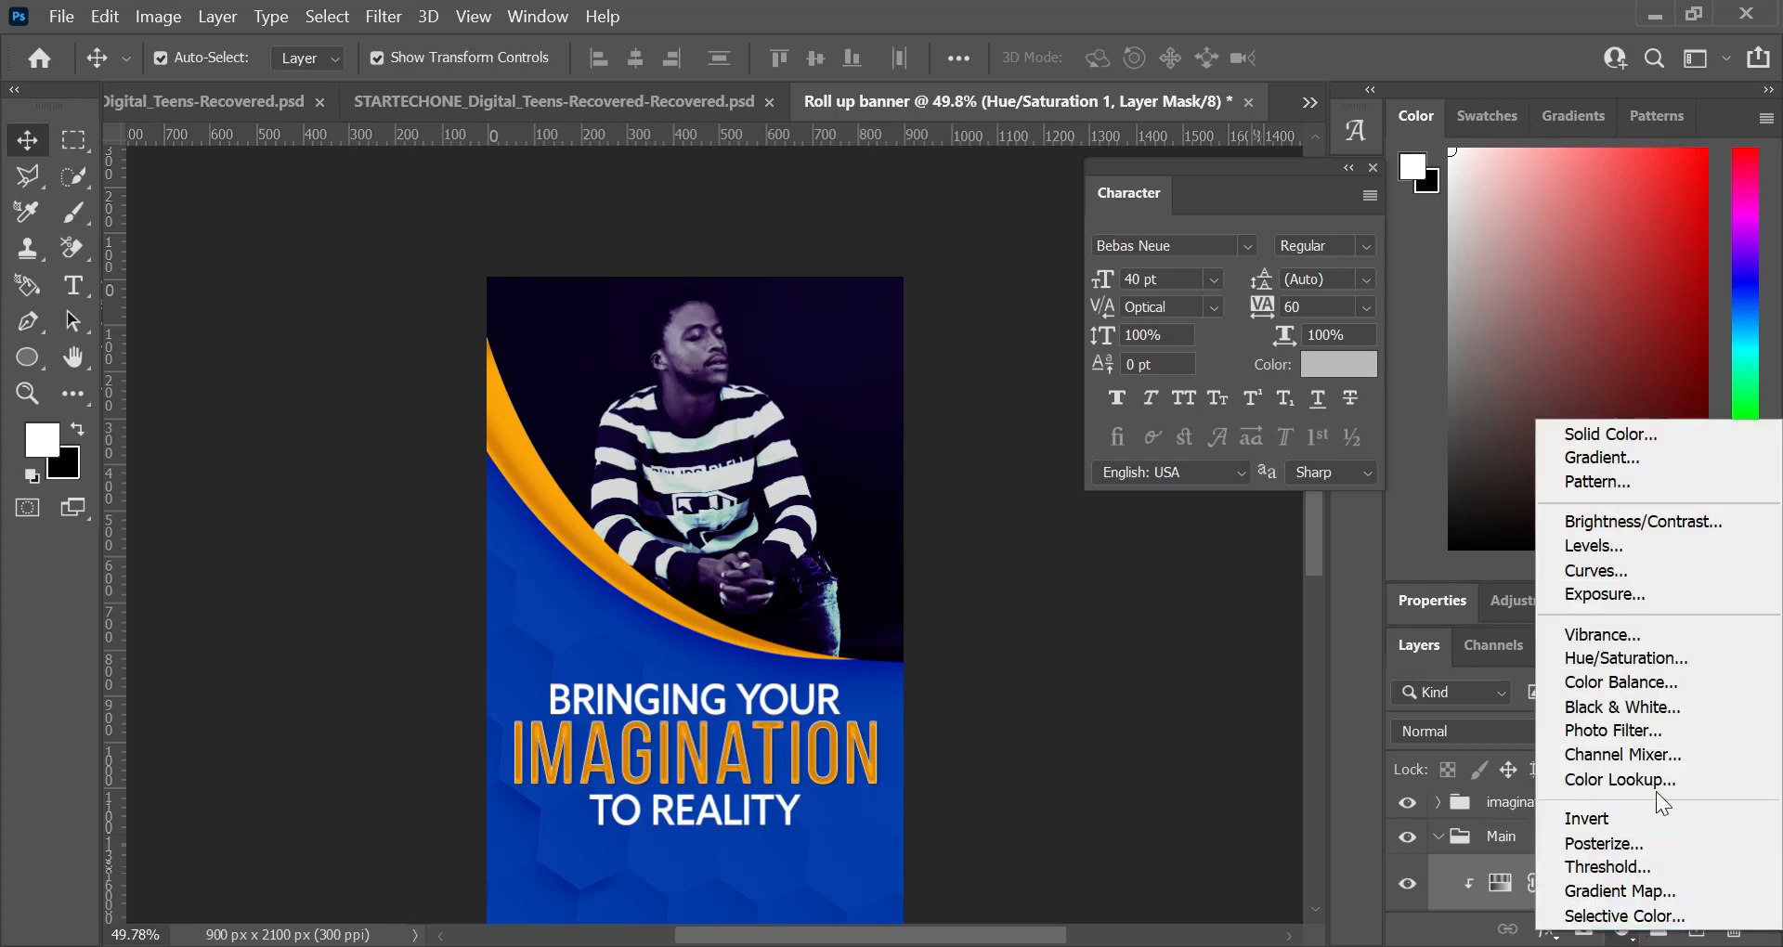
pyautogui.click(1608, 710)
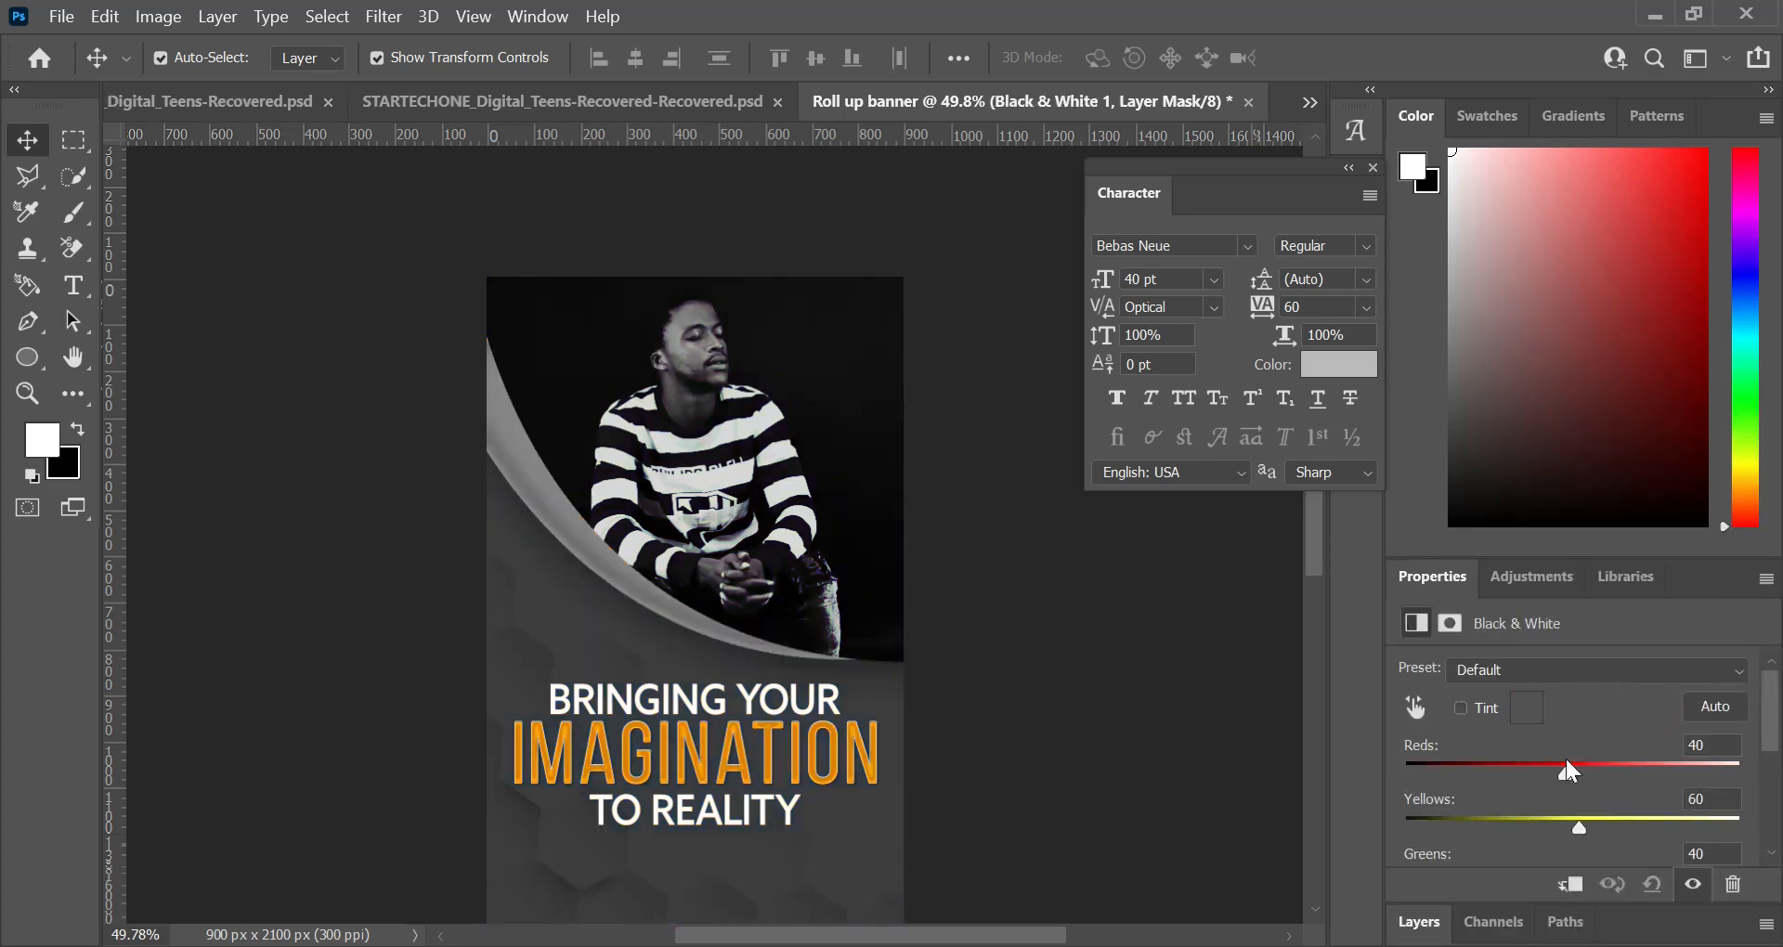
pyautogui.scroll(-1, 1518, 834)
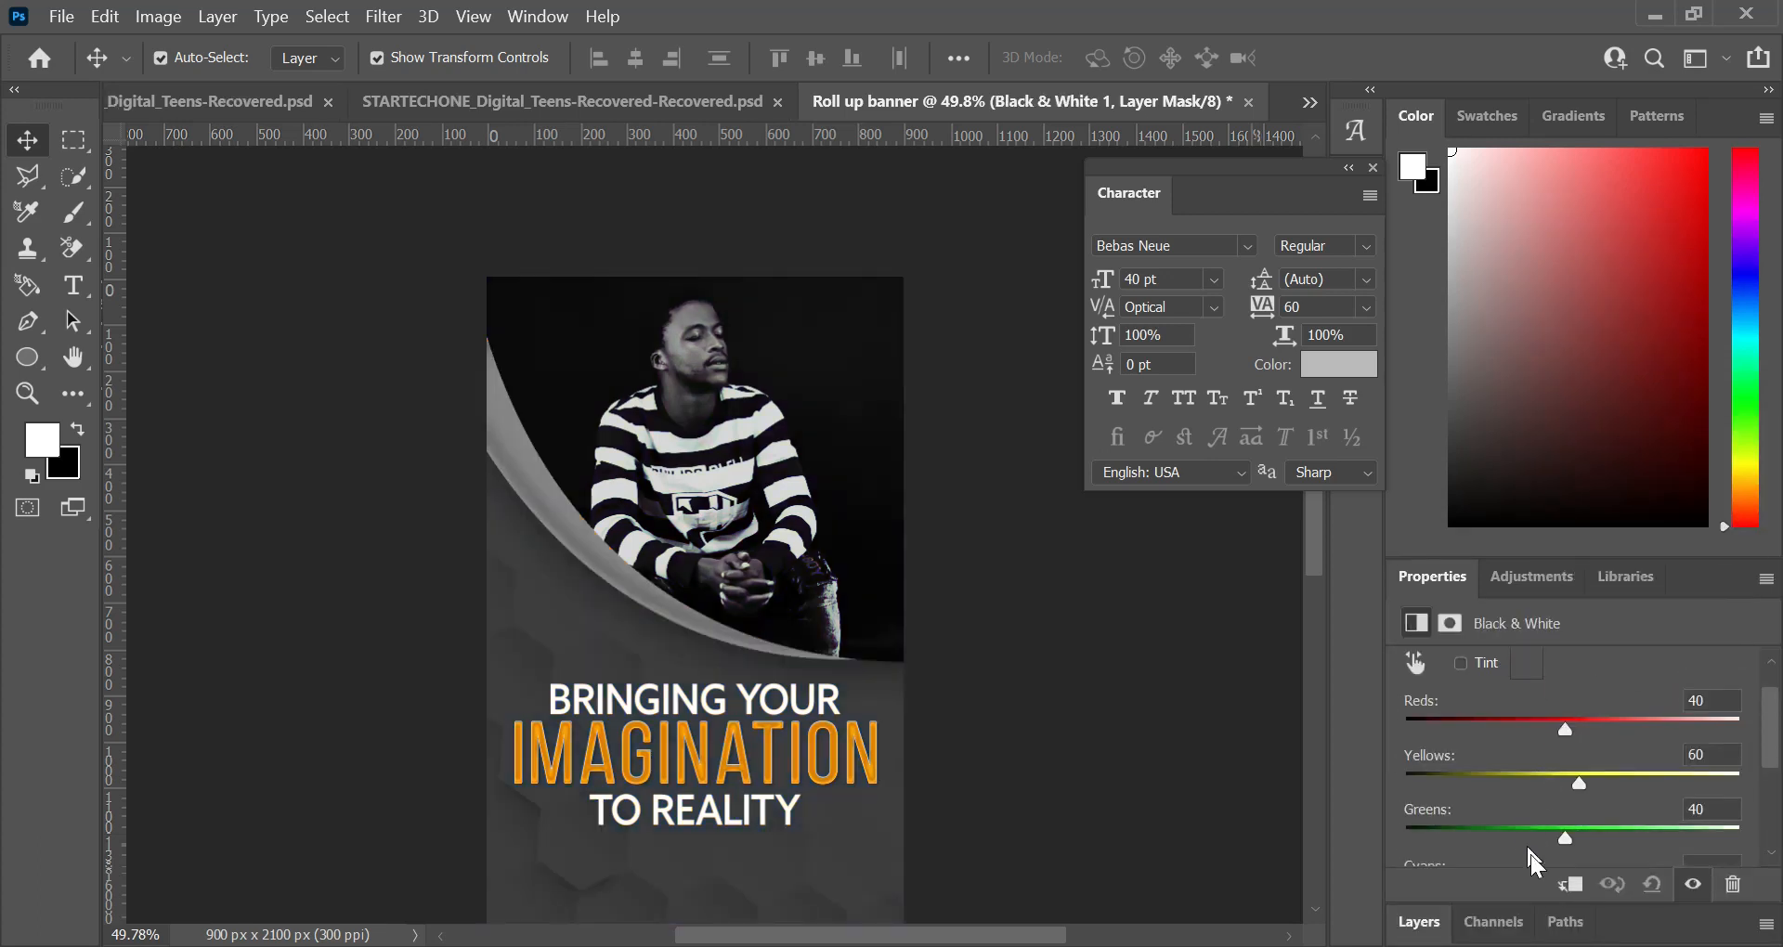
pyautogui.click(1570, 887)
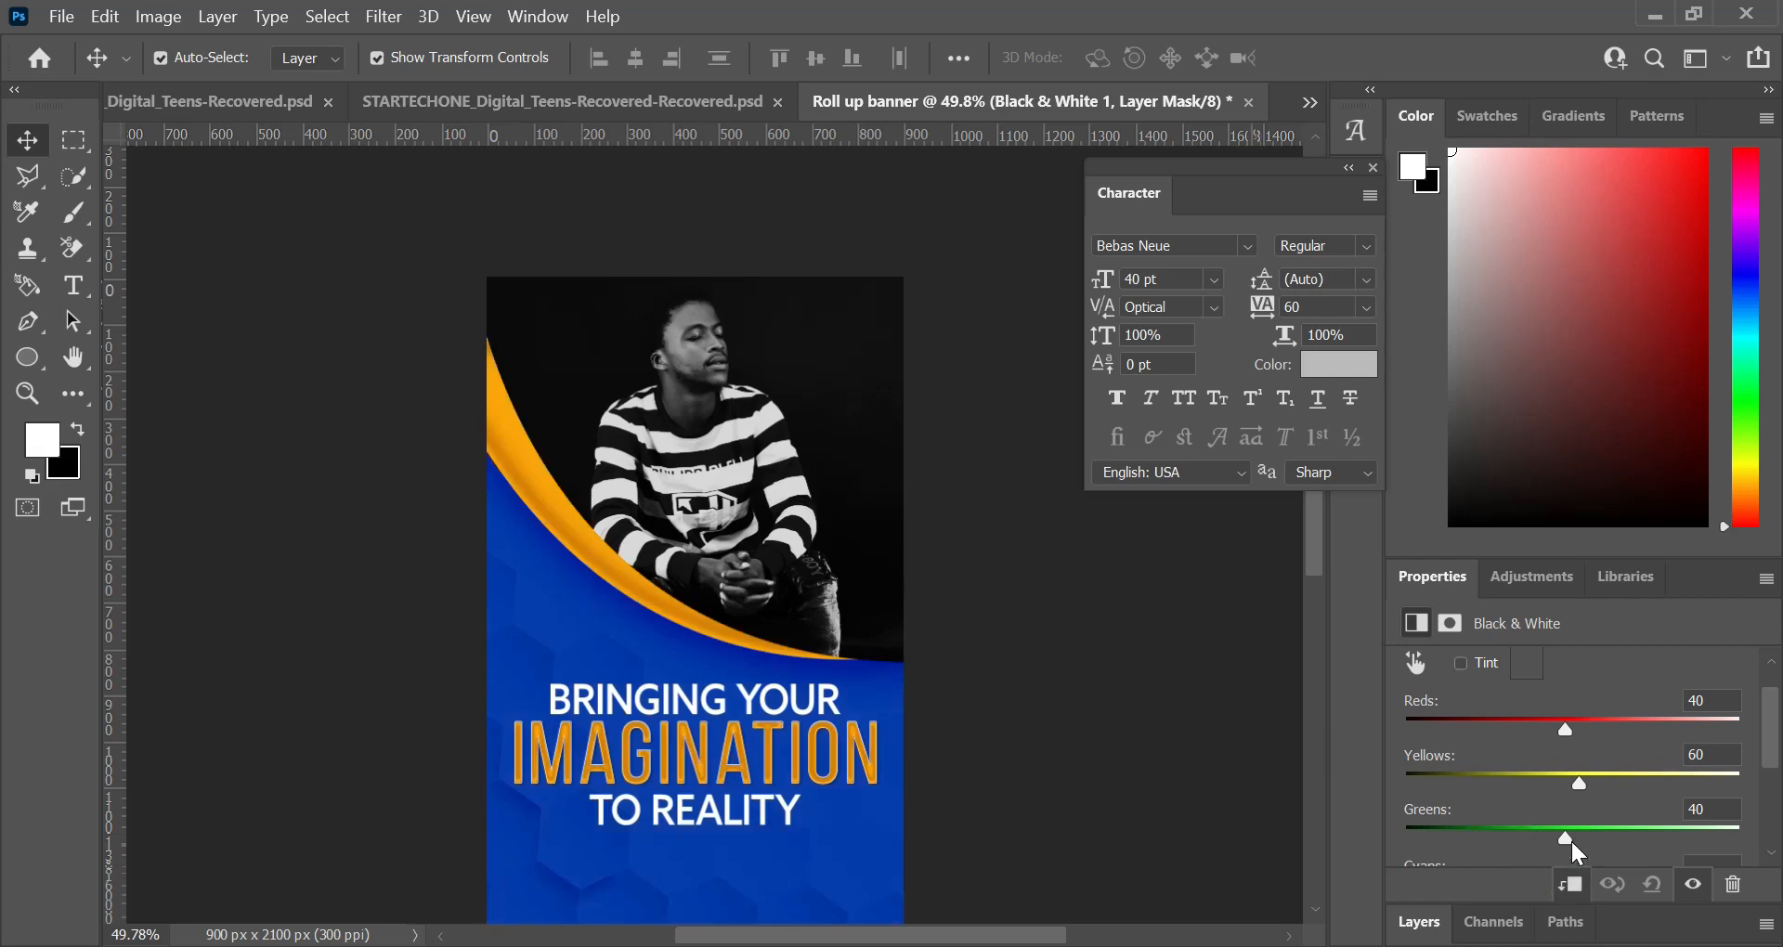
# Step: Darken the Black & White colour mix, with cyans -35, blues -46 and magentas -10
pyautogui.moveTo(1567, 838); pyautogui.dragTo(1673, 834)
pyautogui.moveTo(1579, 783); pyautogui.dragTo(1502, 785)
pyautogui.moveTo(1566, 730); pyautogui.dragTo(1471, 730)
pyautogui.scroll(-5, 856, 573)
pyautogui.scroll(3, 860, 571)
pyautogui.scroll(-2, 1579, 784)
pyautogui.moveTo(1581, 785); pyautogui.dragTo(1534, 806)
pyautogui.scroll(-2, 1511, 817)
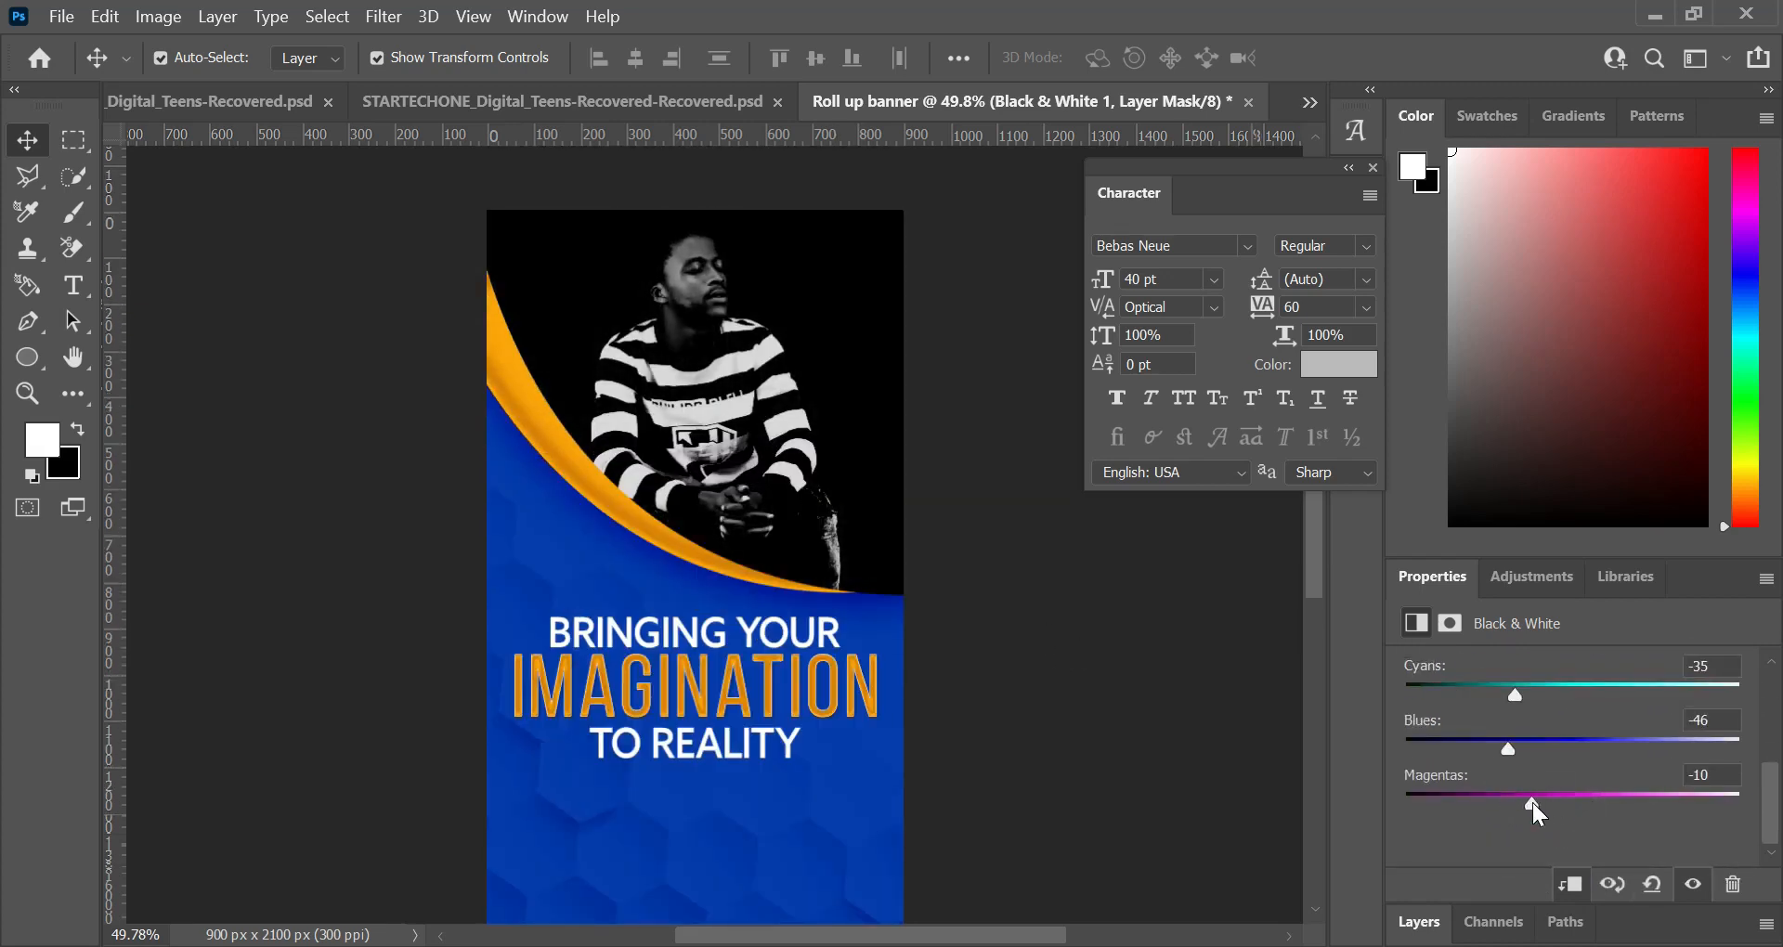
# Step: Apply the Blue Filter preset to the Black & White adjustment and lower its reds and yellows
pyautogui.scroll(4, 1533, 742)
pyautogui.scroll(1, 1530, 728)
pyautogui.click(1579, 669)
pyautogui.click(1532, 378)
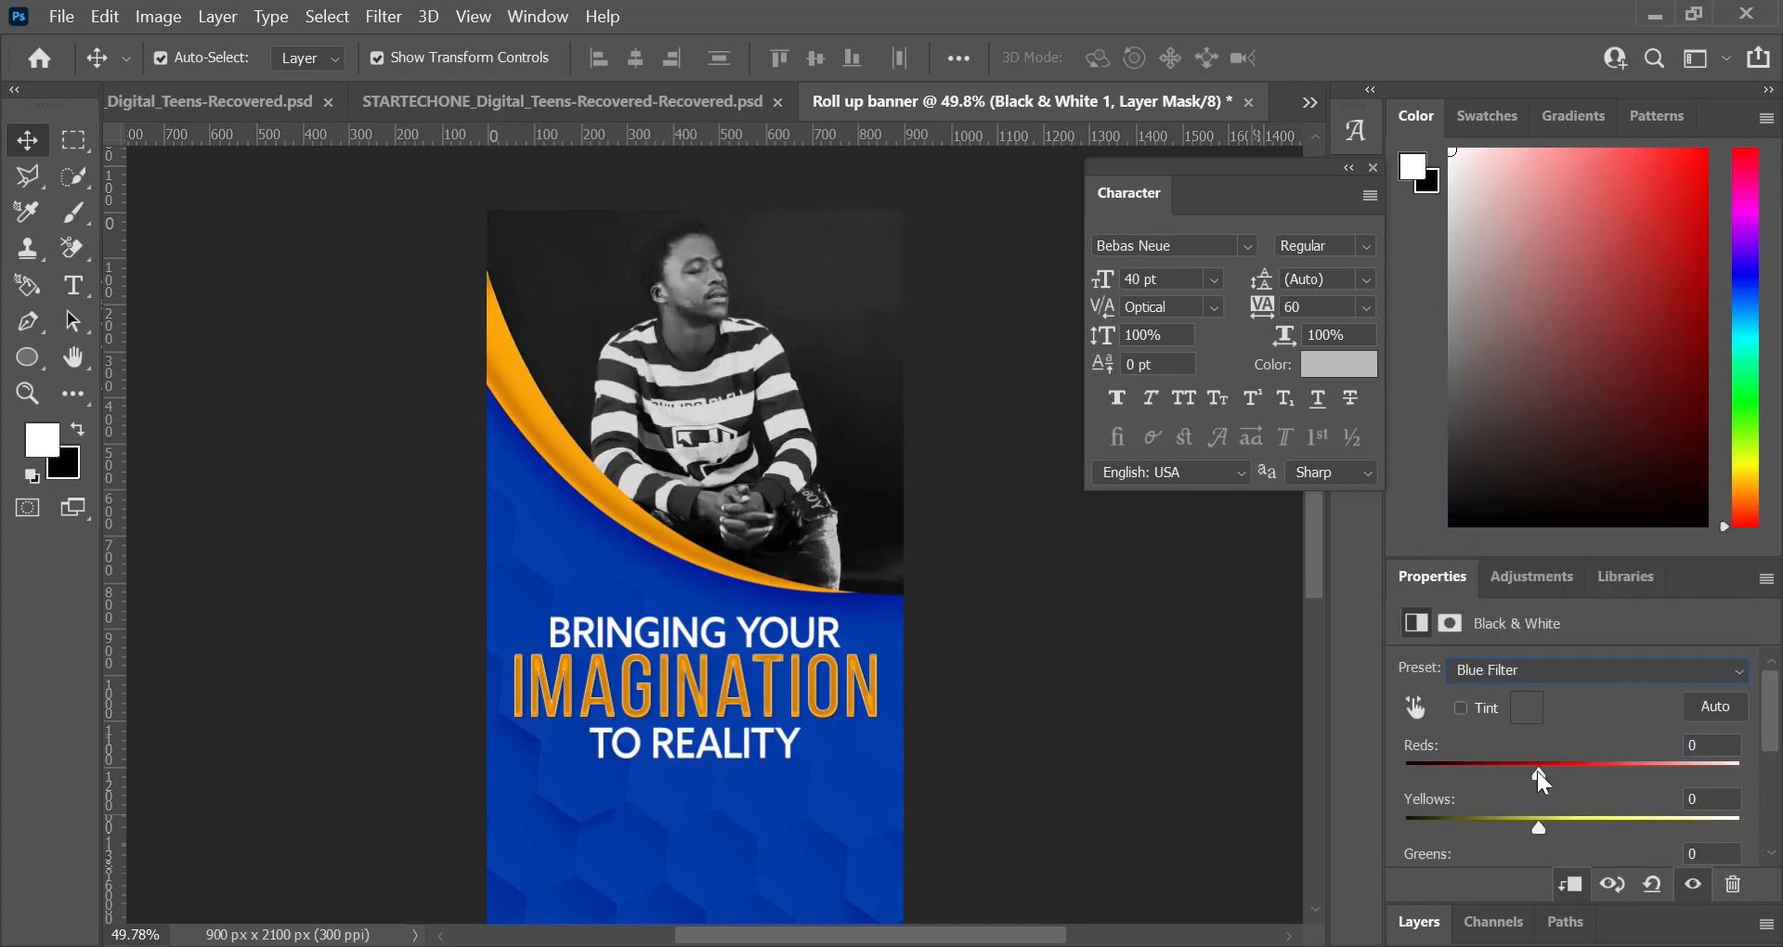
pyautogui.moveTo(1482, 773); pyautogui.dragTo(1443, 776)
pyautogui.moveTo(1536, 827); pyautogui.dragTo(1506, 834)
# Step: Set the Black & White cyans to -42, blues to -25 and magentas to 63, keeping the adjustment clipped
pyautogui.scroll(-1, 1538, 820)
pyautogui.scroll(-1, 1506, 843)
pyautogui.scroll(-1, 1513, 821)
pyautogui.scroll(-1, 1528, 813)
pyautogui.moveTo(1611, 817)
pyautogui.mouseDown()
pyautogui.moveTo(1520, 816)
pyautogui.moveTo(1579, 808)
pyautogui.mouseUp()
pyautogui.click(1572, 886)
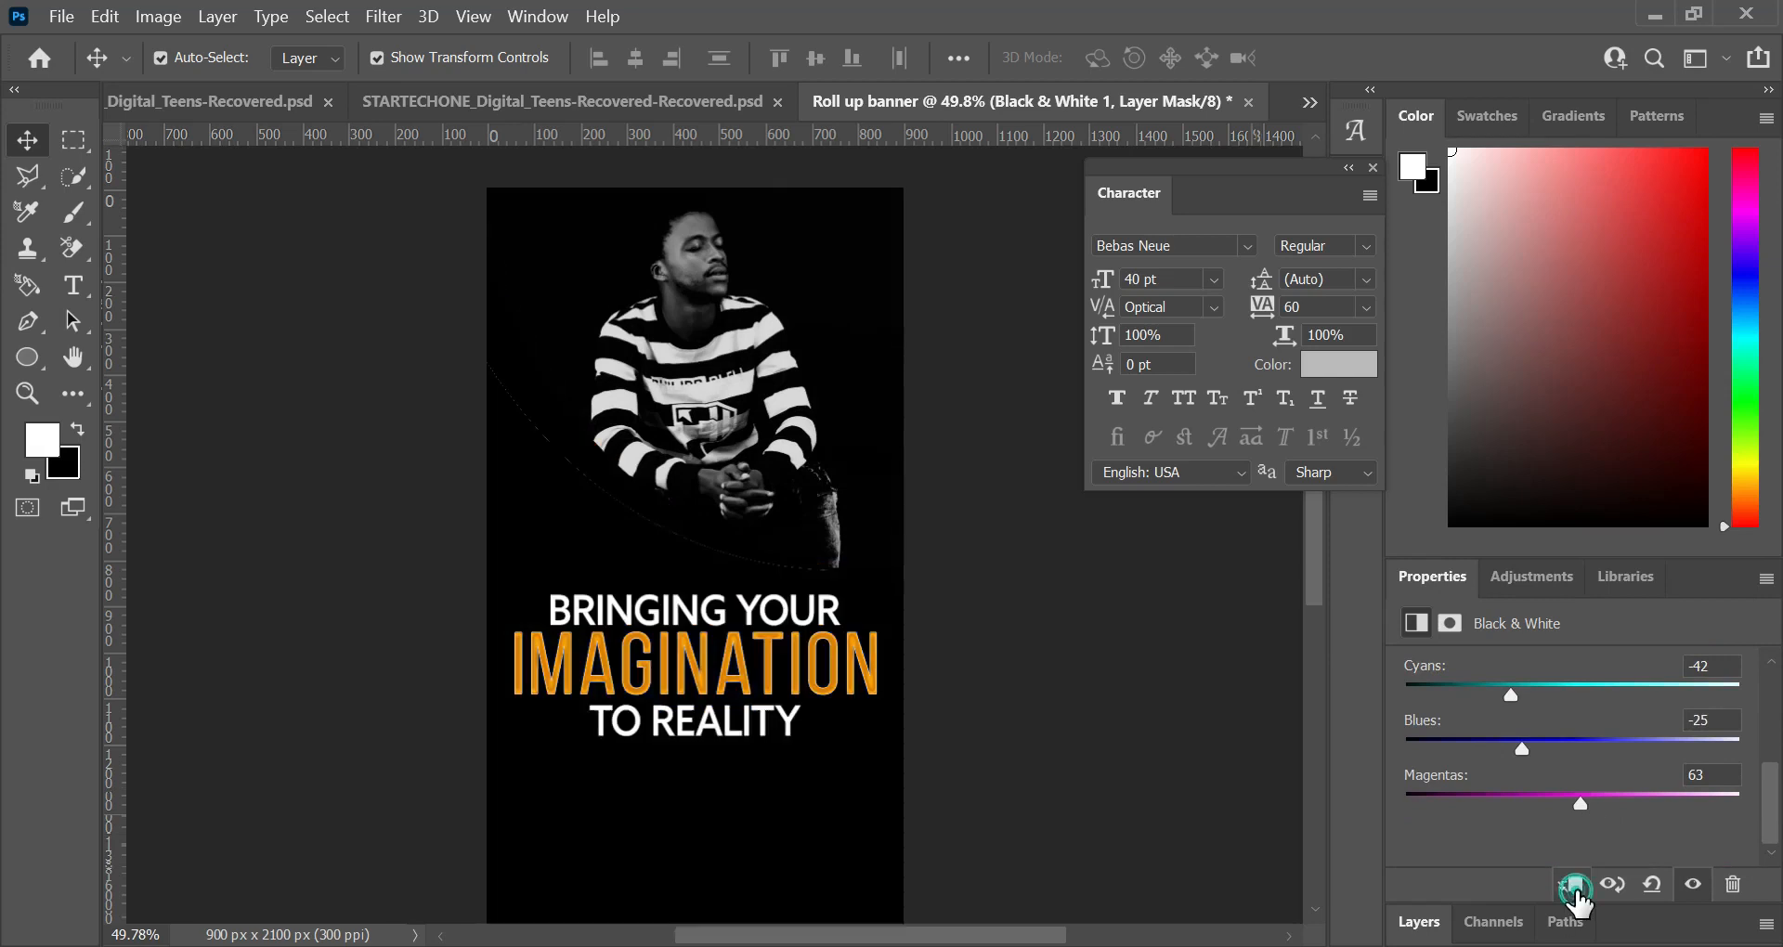
pyautogui.click(1572, 885)
# Step: Set the Black & White layer's blend mode to Multiply and its fill to 47%
pyautogui.click(1419, 922)
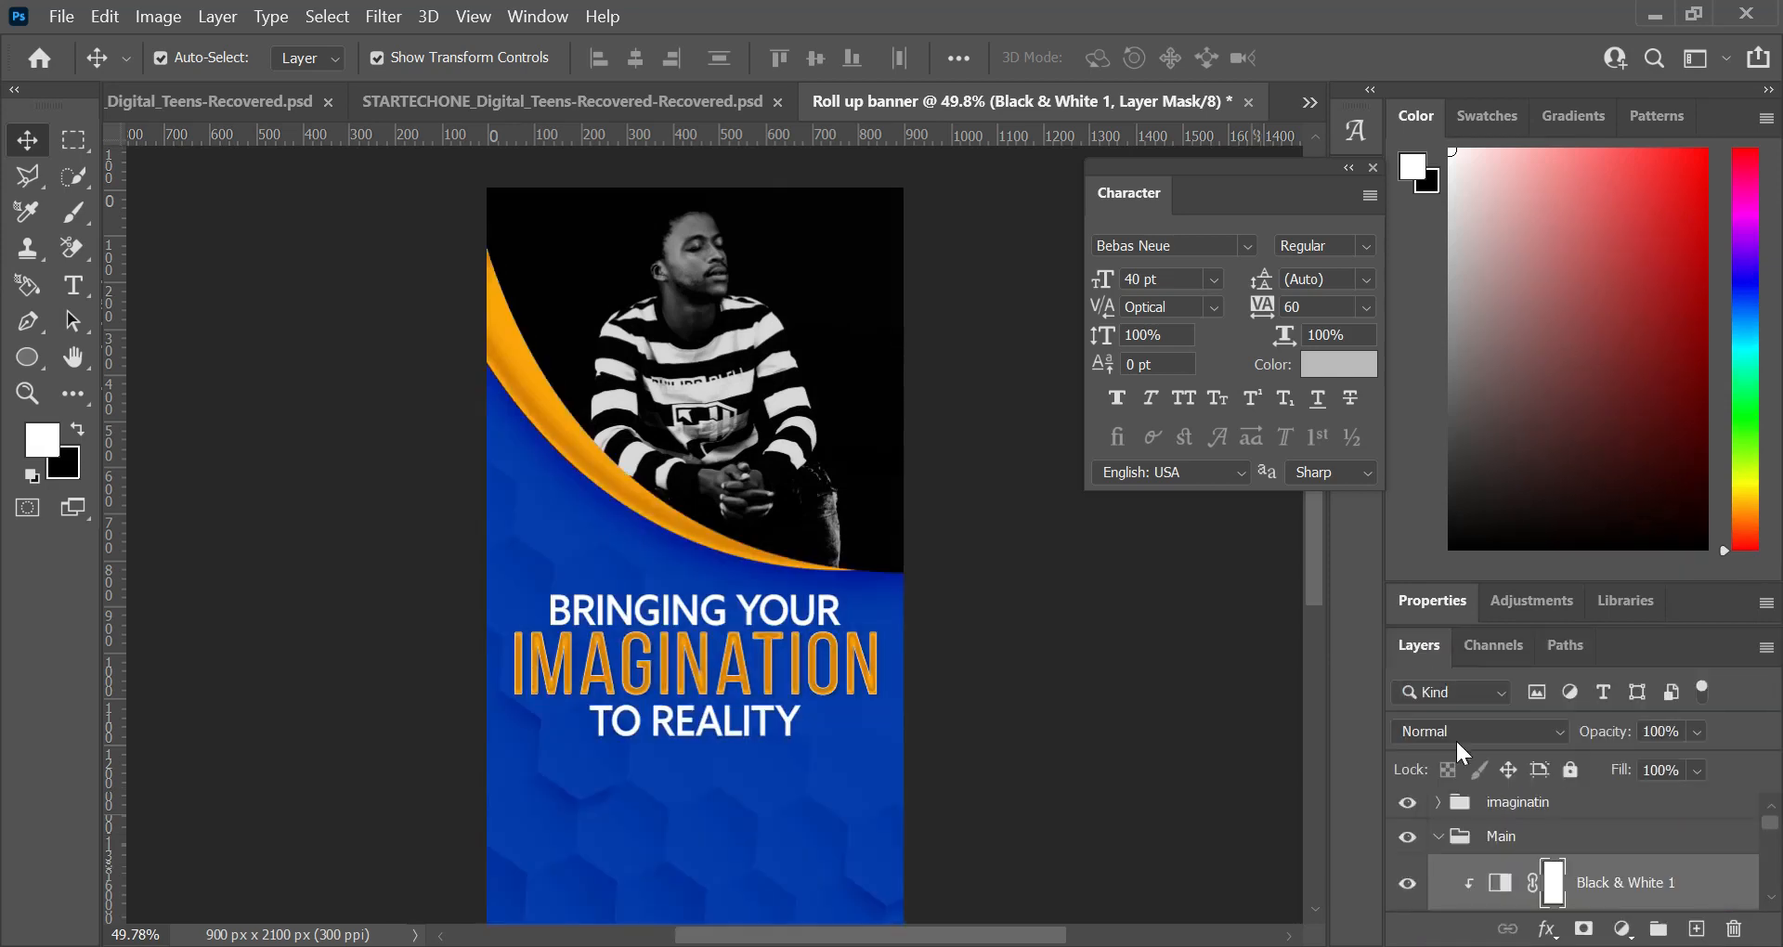
pyautogui.click(1533, 722)
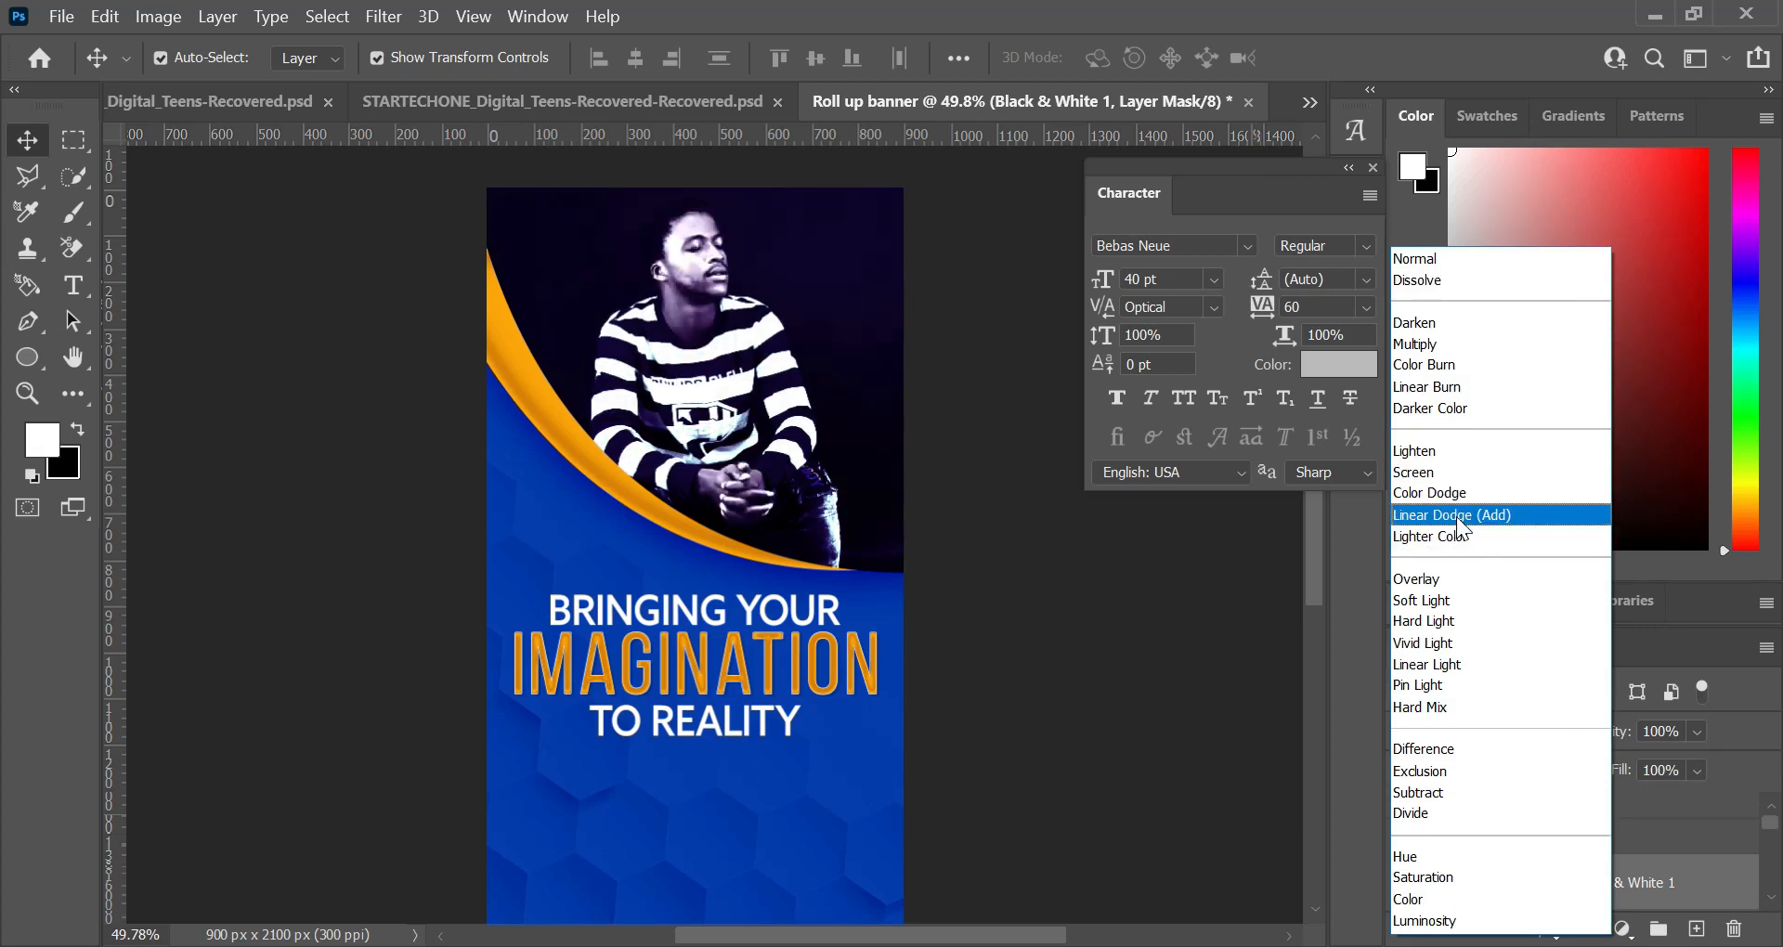
pyautogui.click(1453, 343)
pyautogui.click(1697, 769)
pyautogui.click(1696, 798)
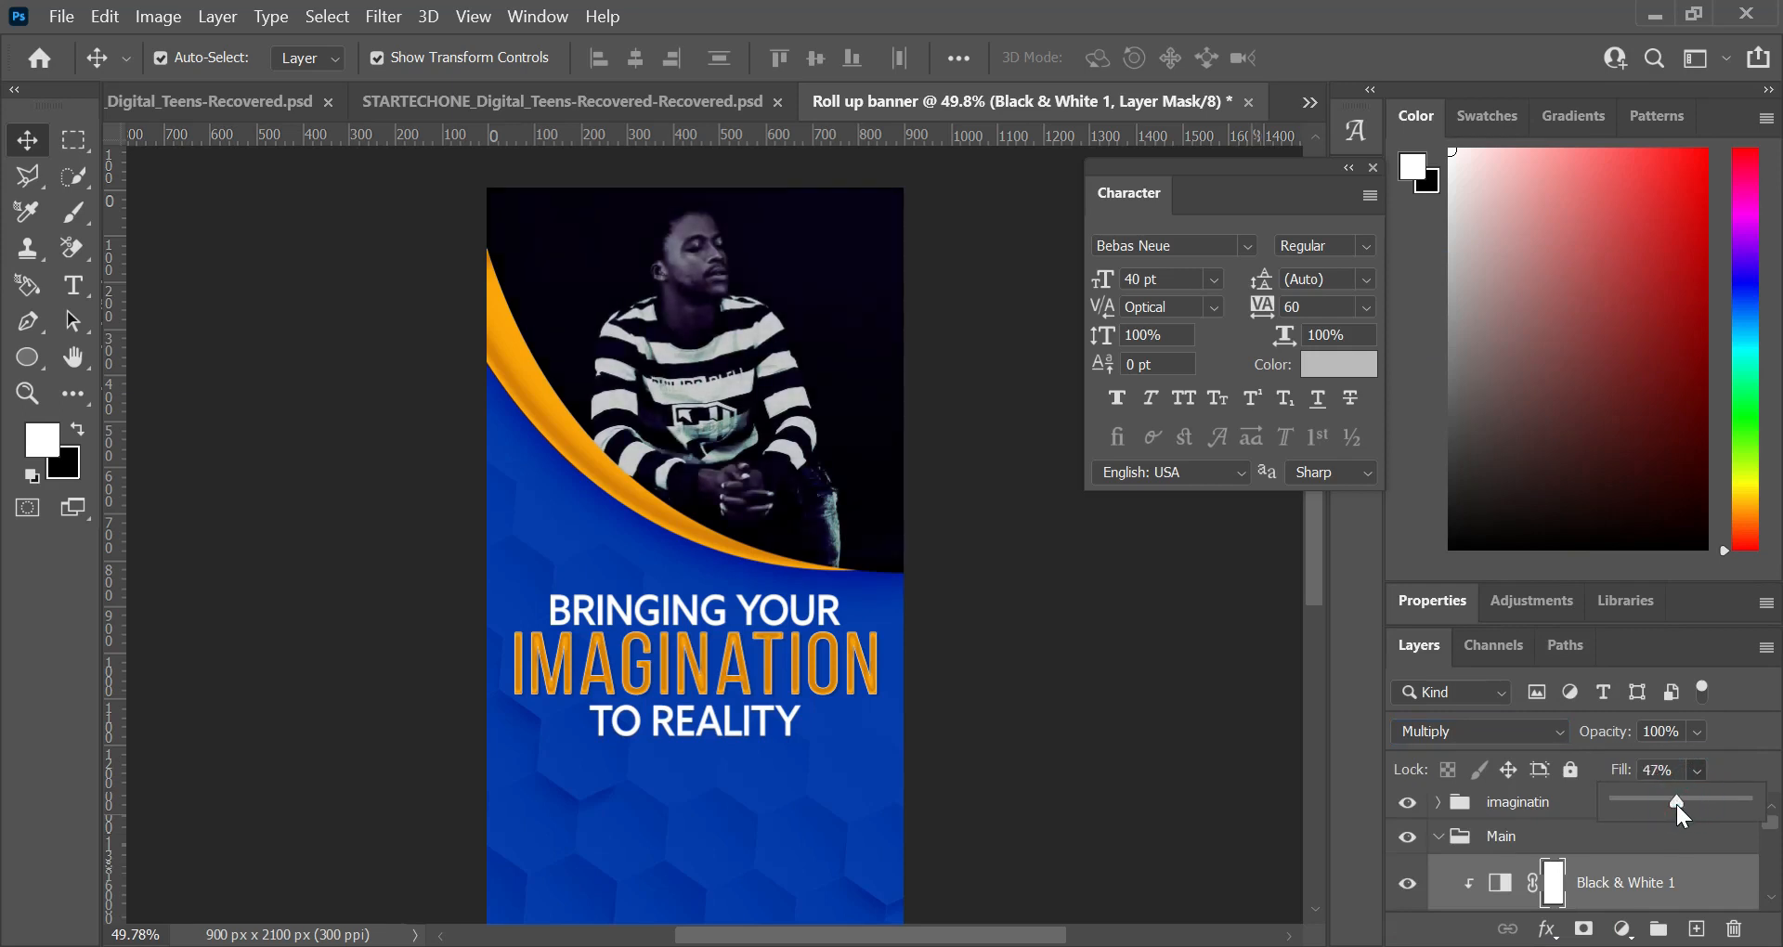
pyautogui.scroll(-2, 1541, 877)
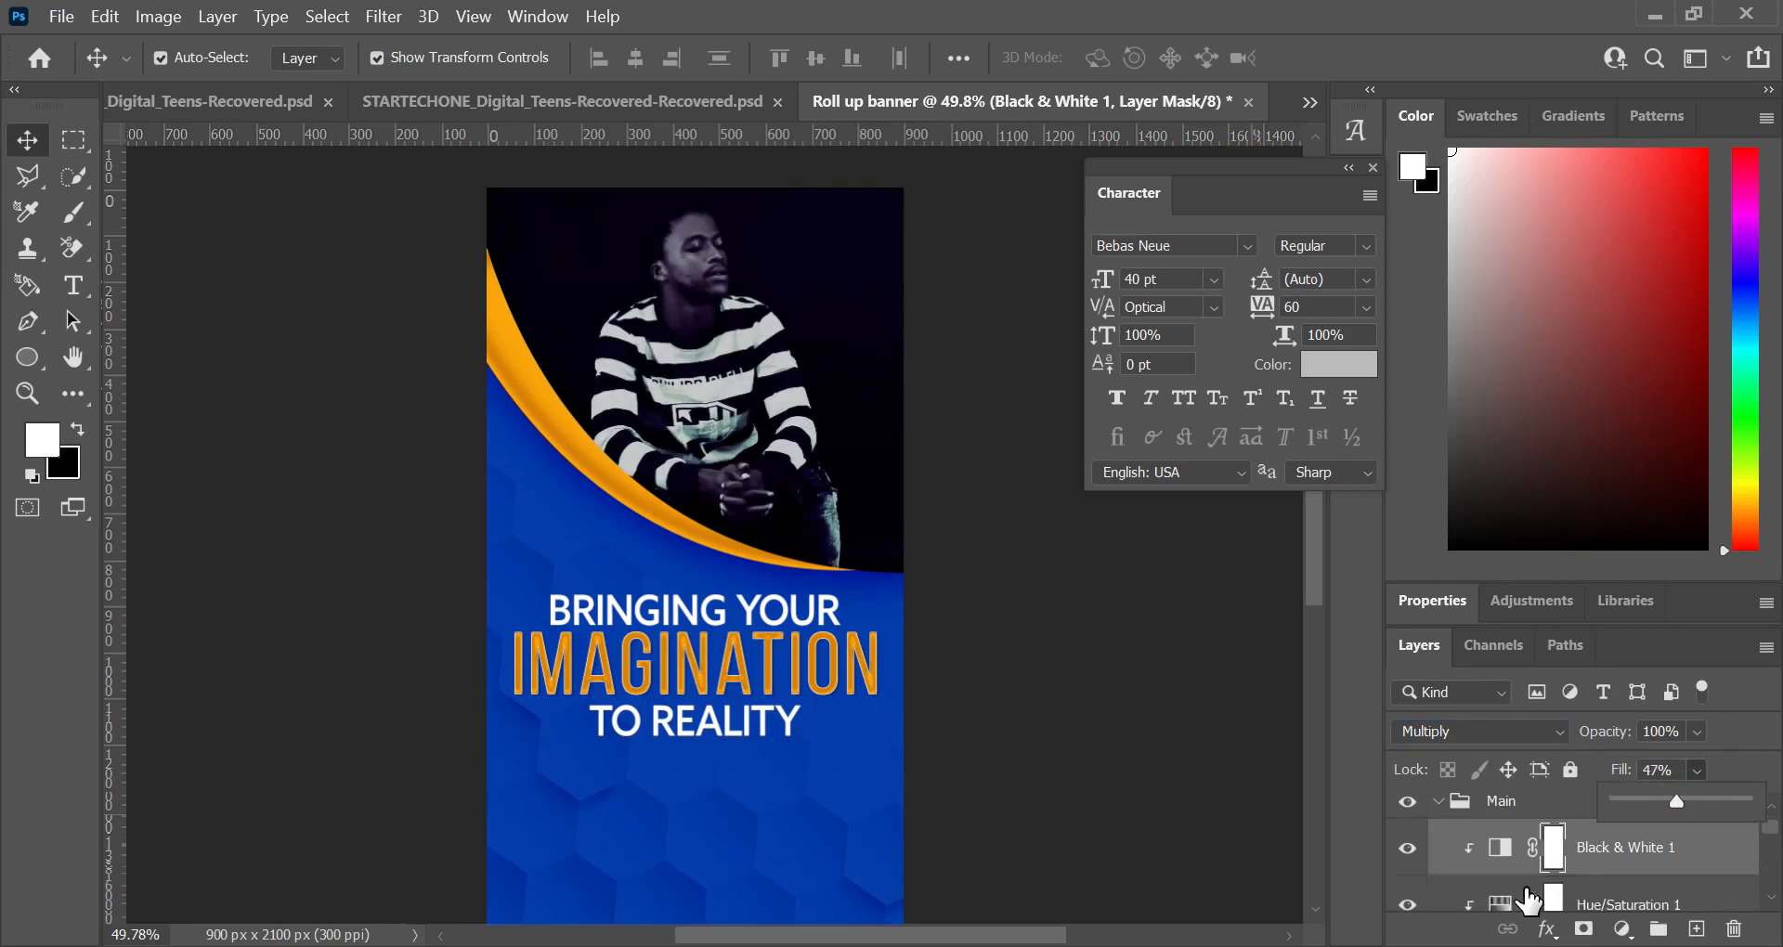
# Step: Preview blend modes on the Hue/Saturation layer and keep it at Normal
pyautogui.click(1593, 869)
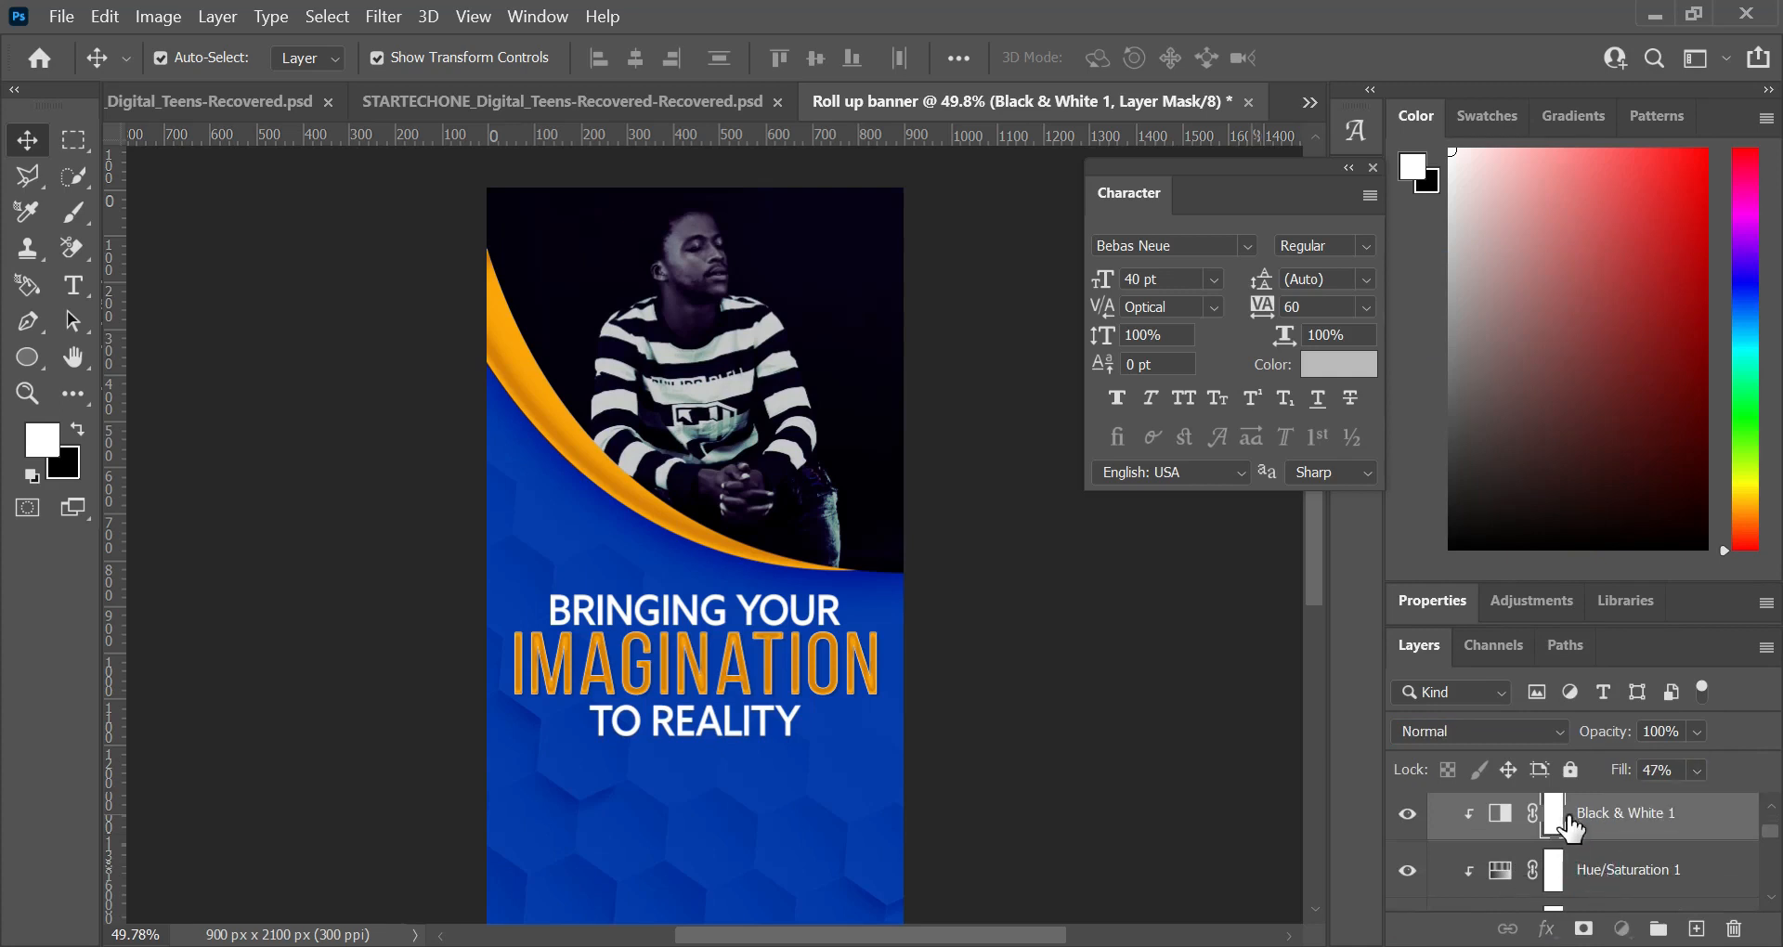
pyautogui.click(1547, 722)
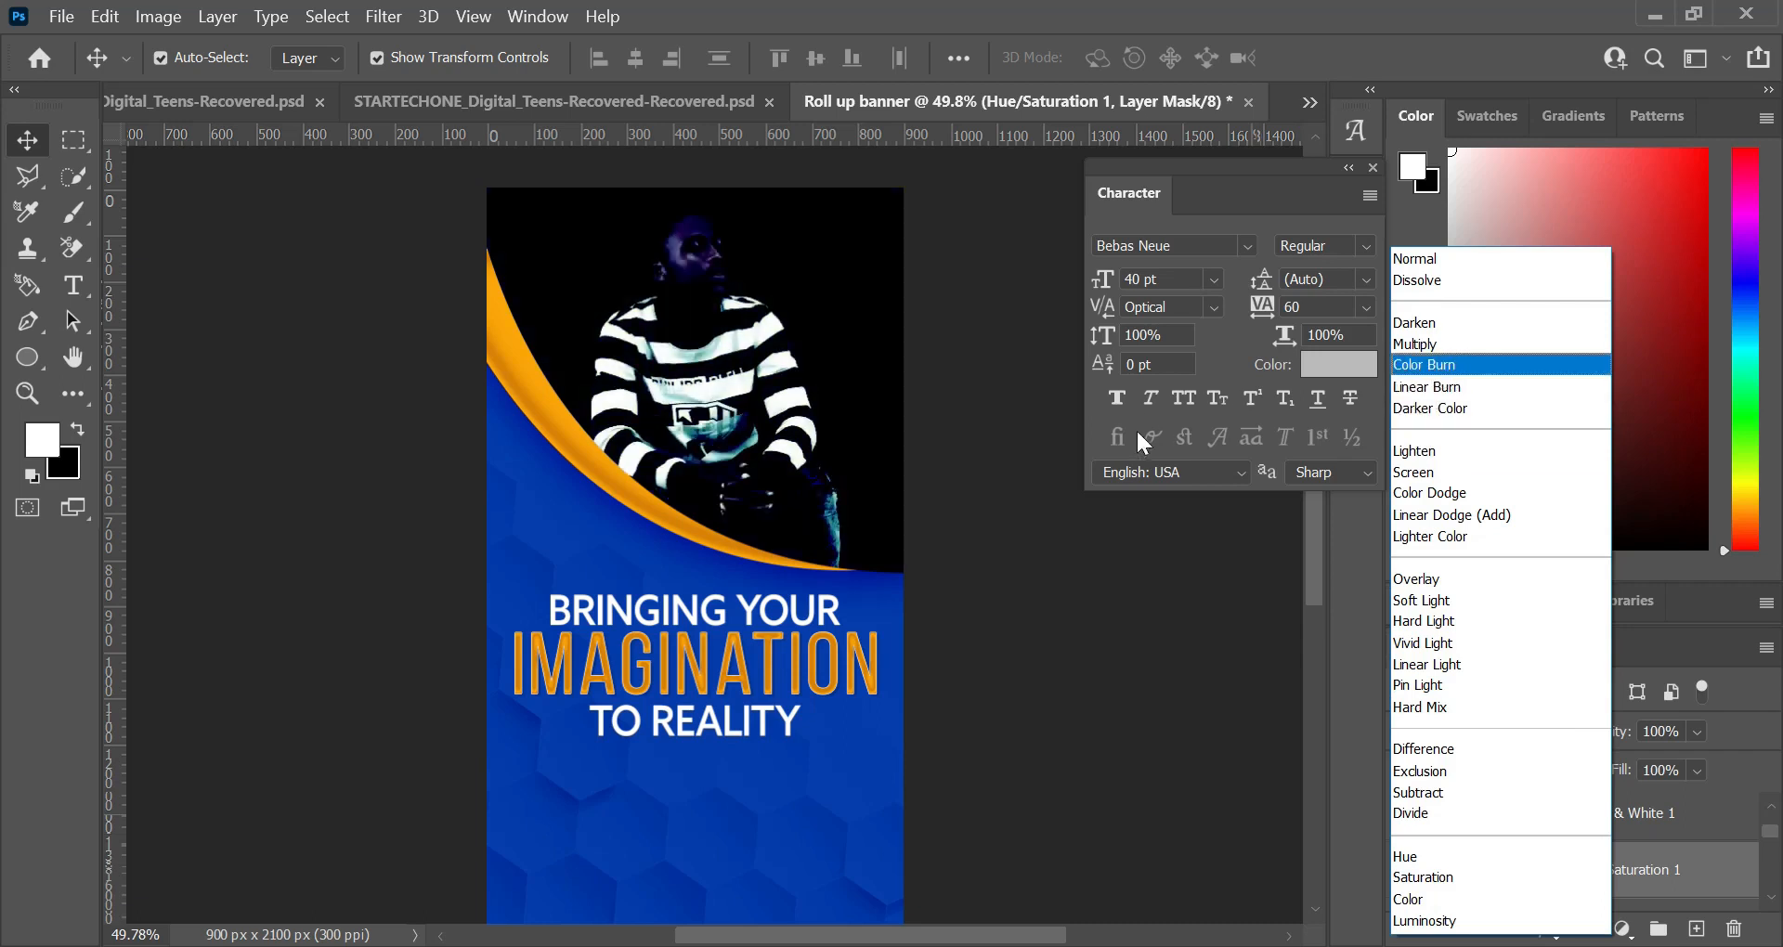
pyautogui.click(1464, 264)
pyautogui.scroll(-2, 1606, 840)
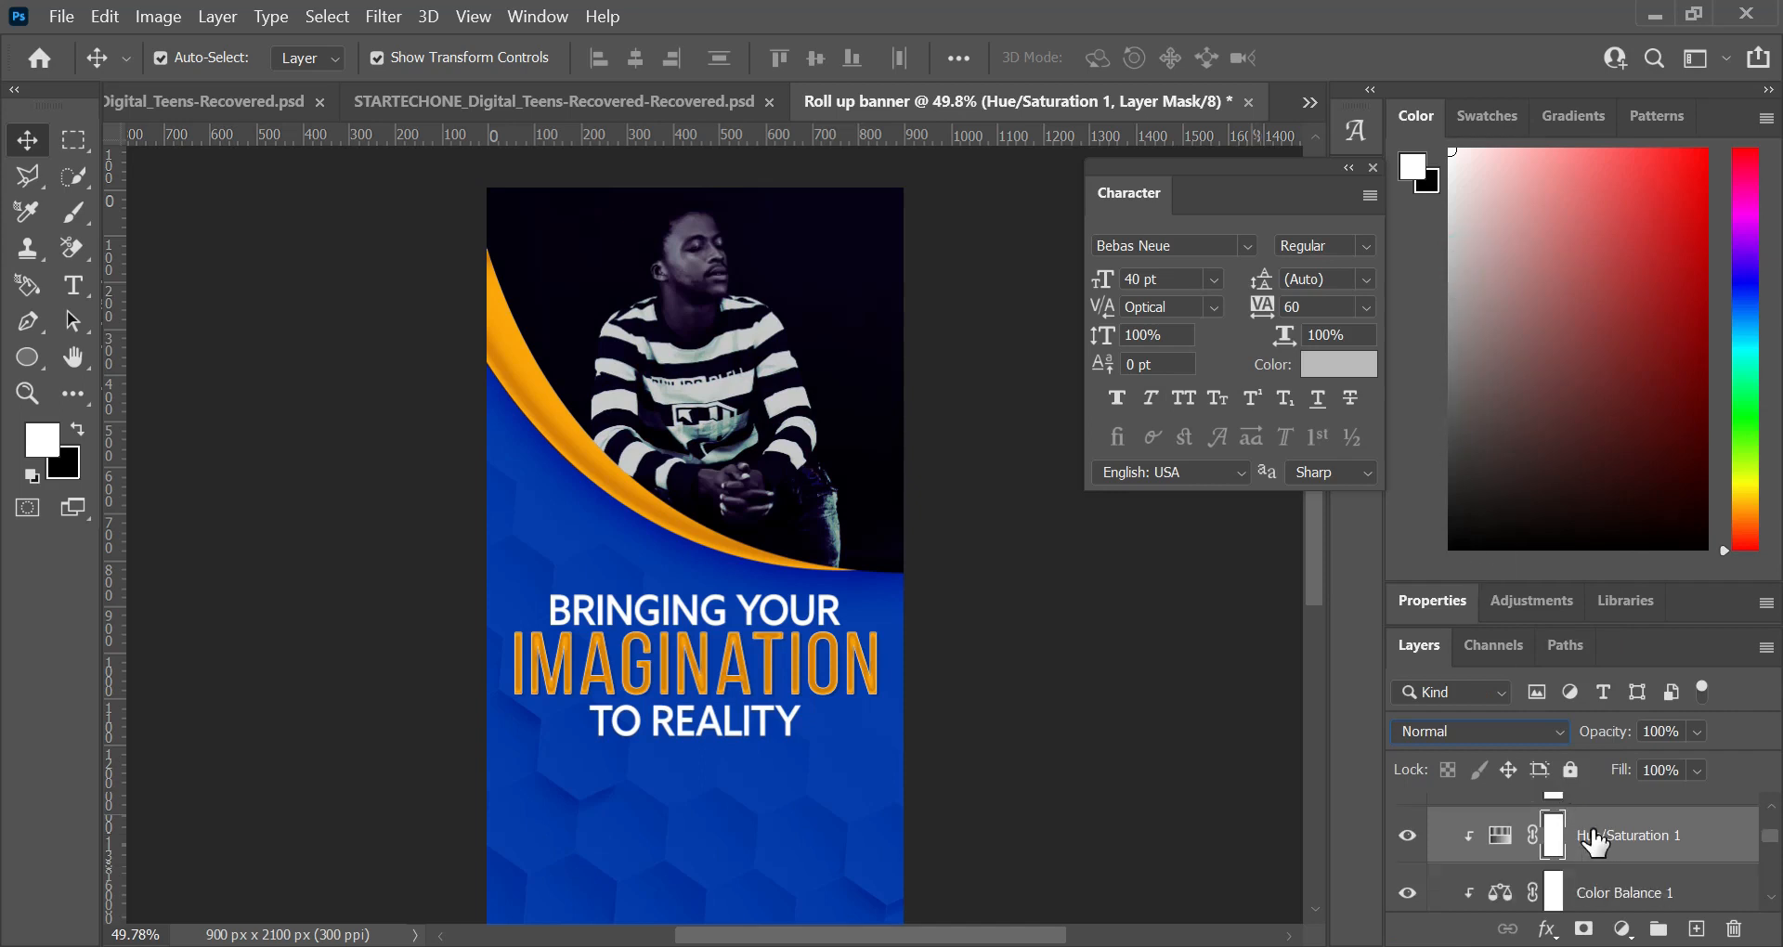
pyautogui.scroll(-1, 1676, 862)
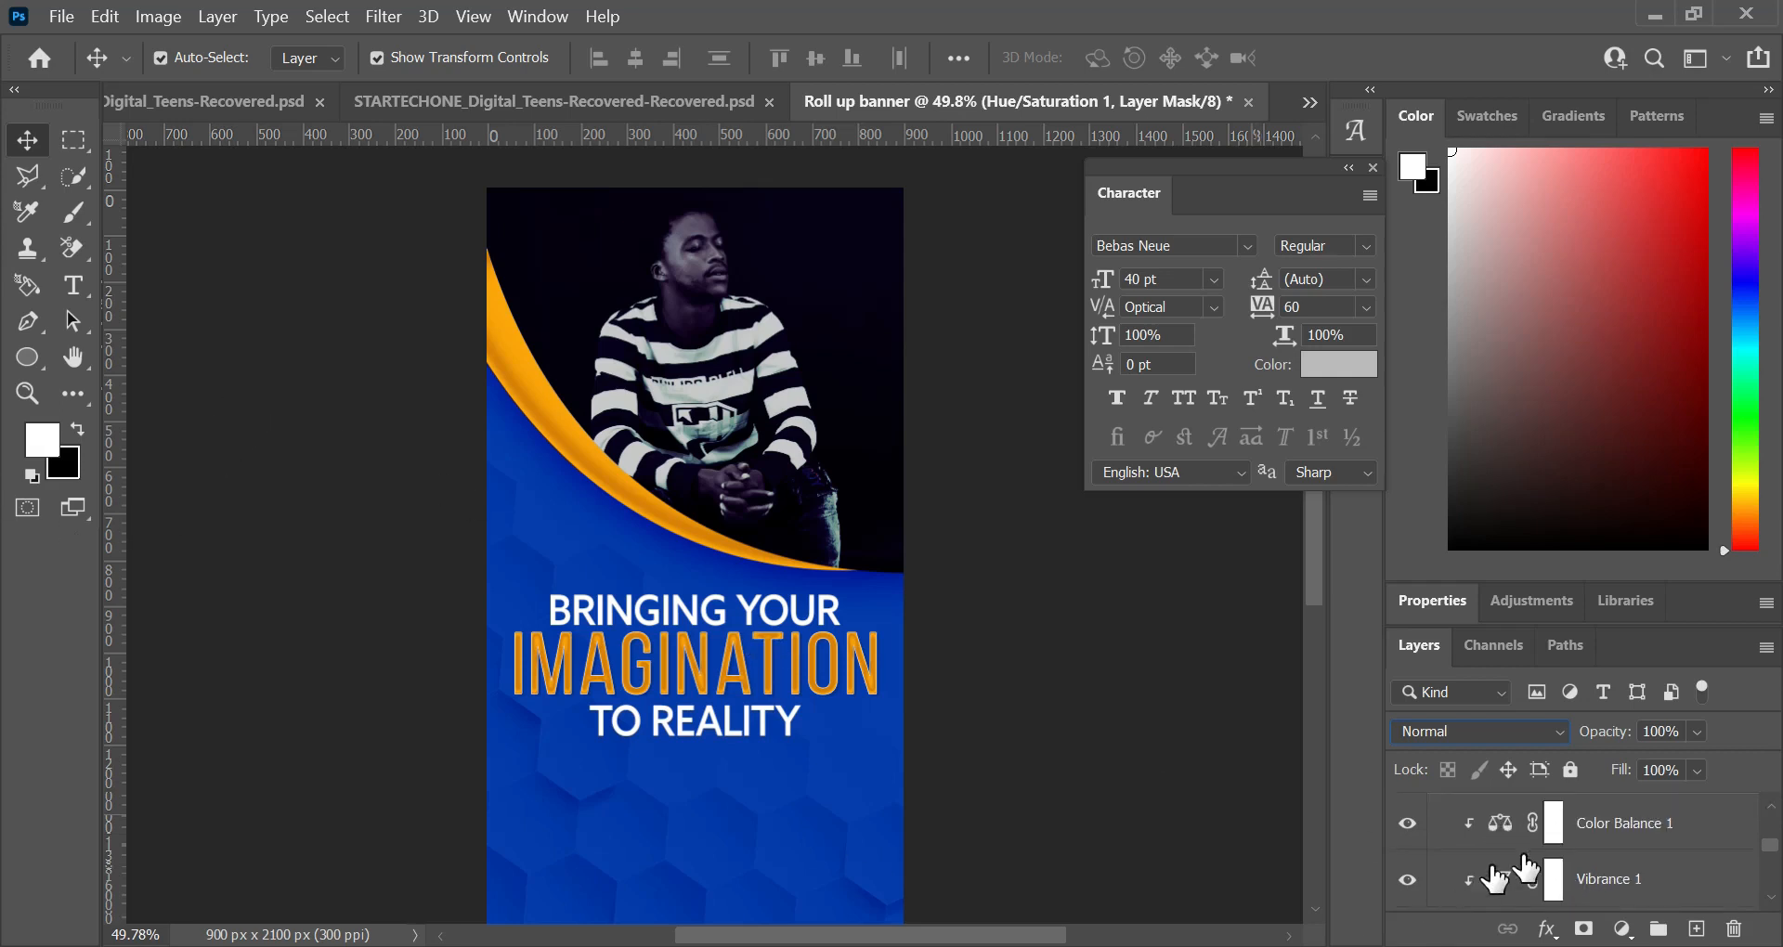
pyautogui.scroll(3, 1578, 849)
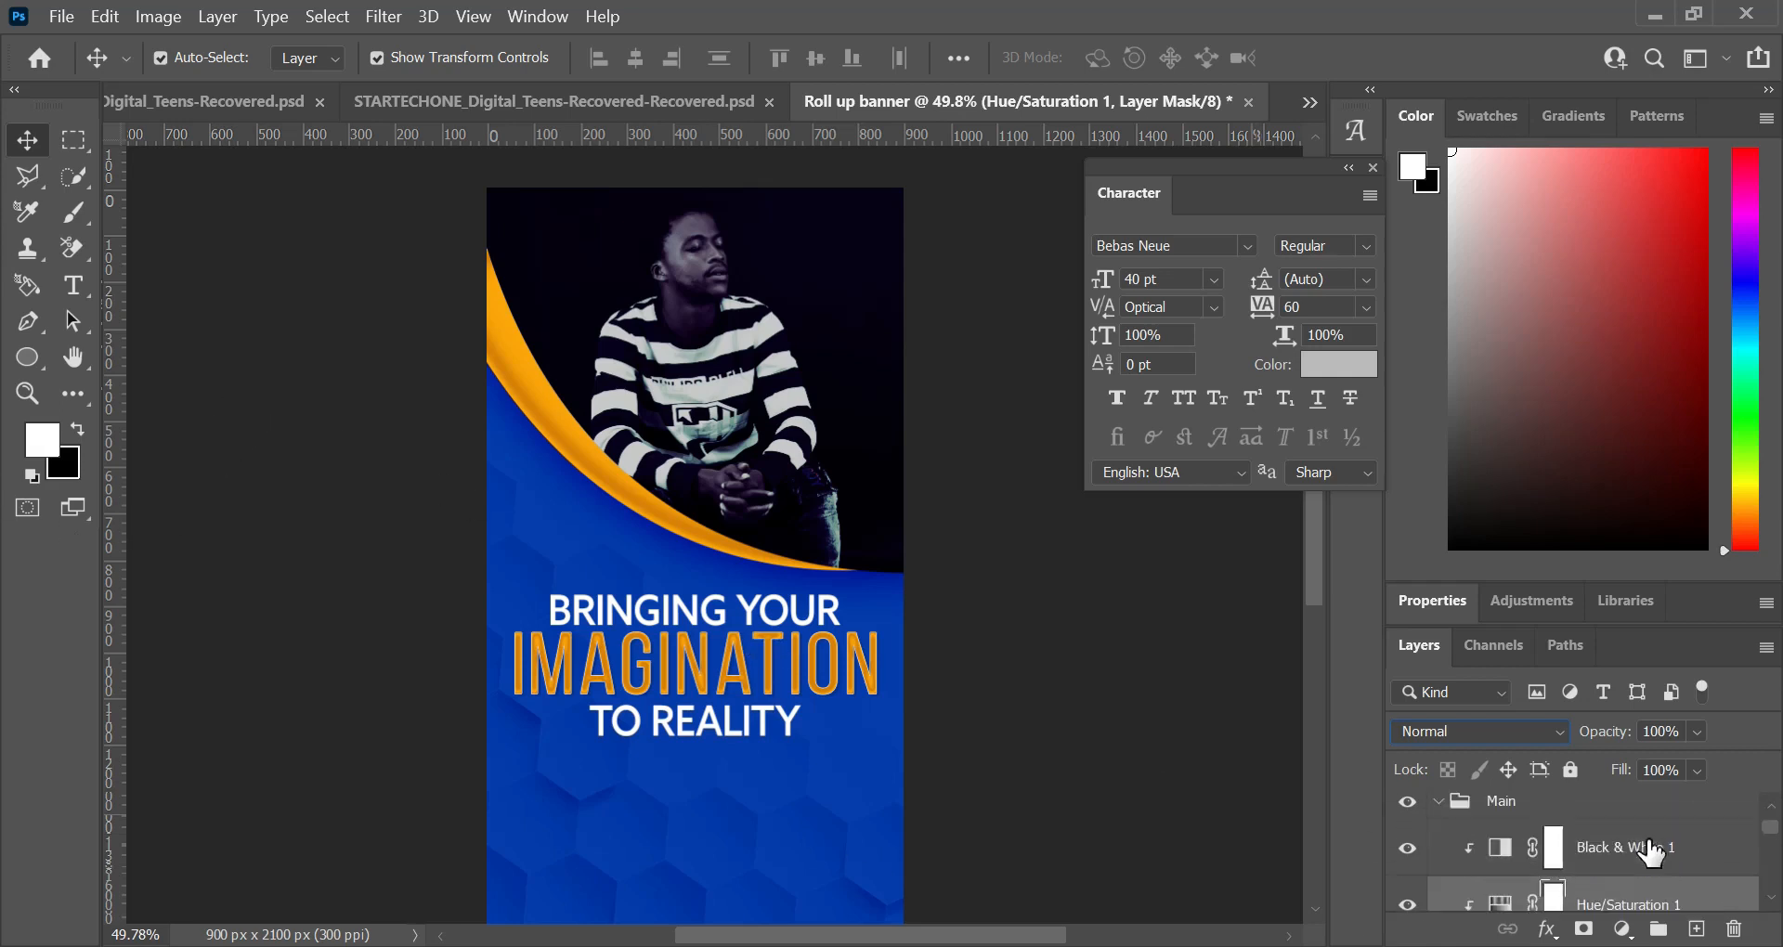
pyautogui.scroll(1, 1583, 845)
# Step: Create a new blank layer at the top of the "Main" group, above the Black & White adjustment
pyautogui.click(1579, 840)
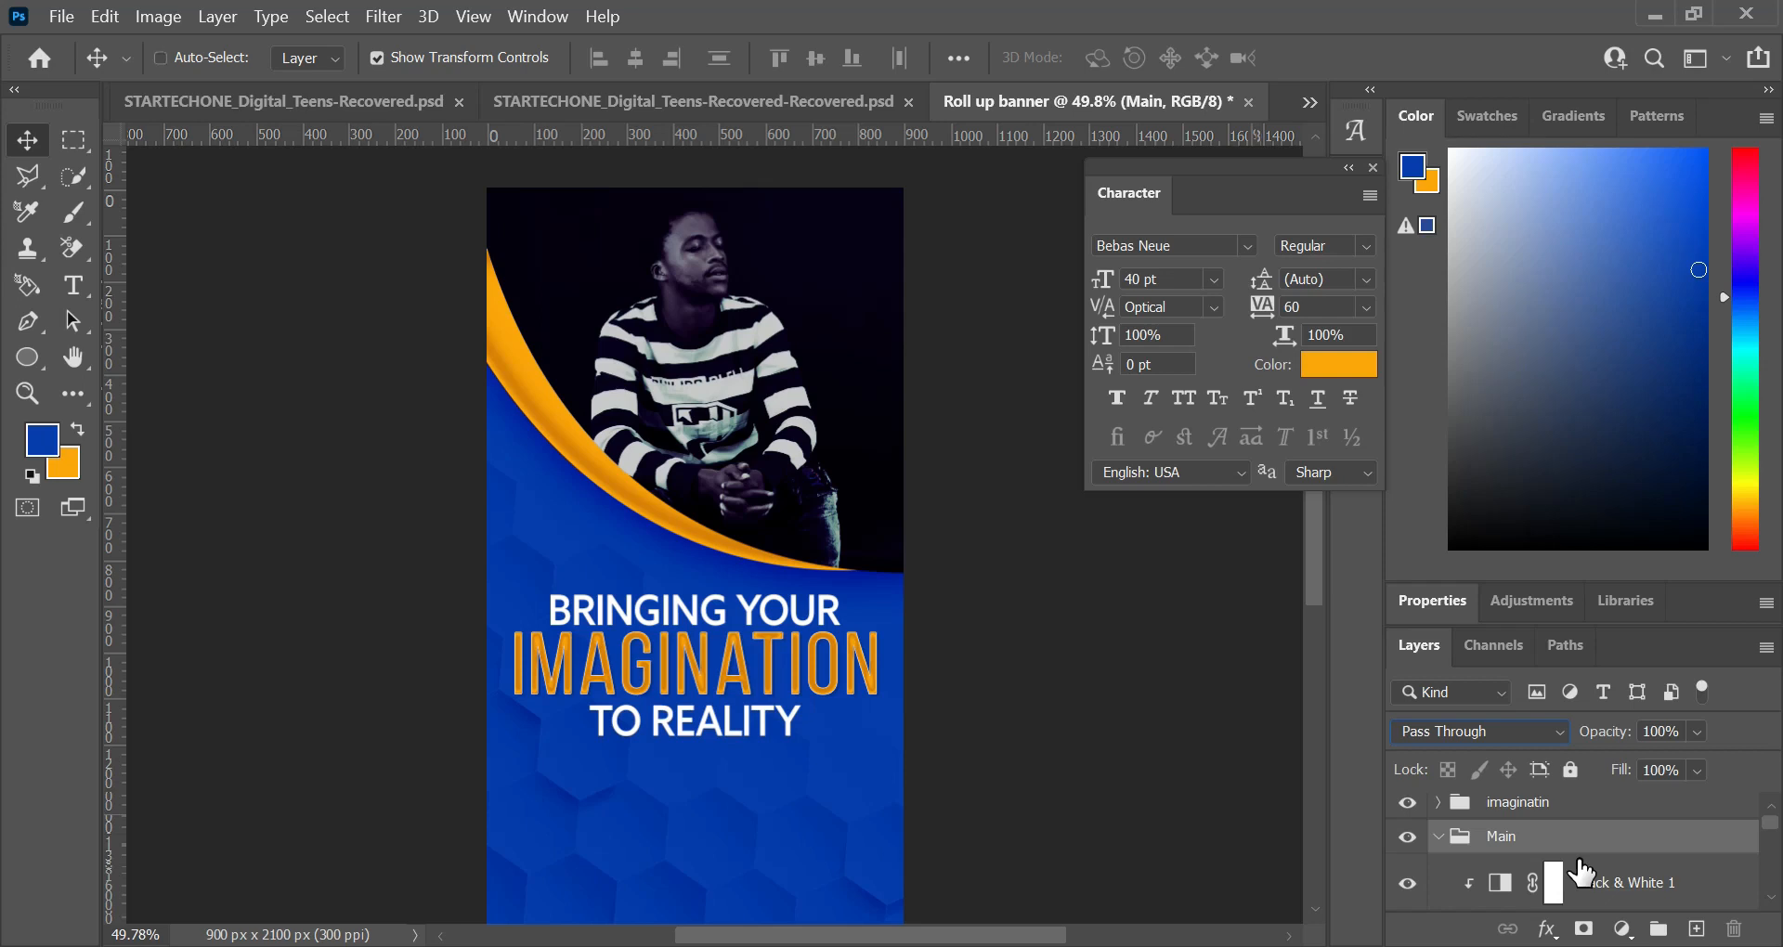
pyautogui.hotkey('ctrl', 'shift', 'n')
pyautogui.press('Return')
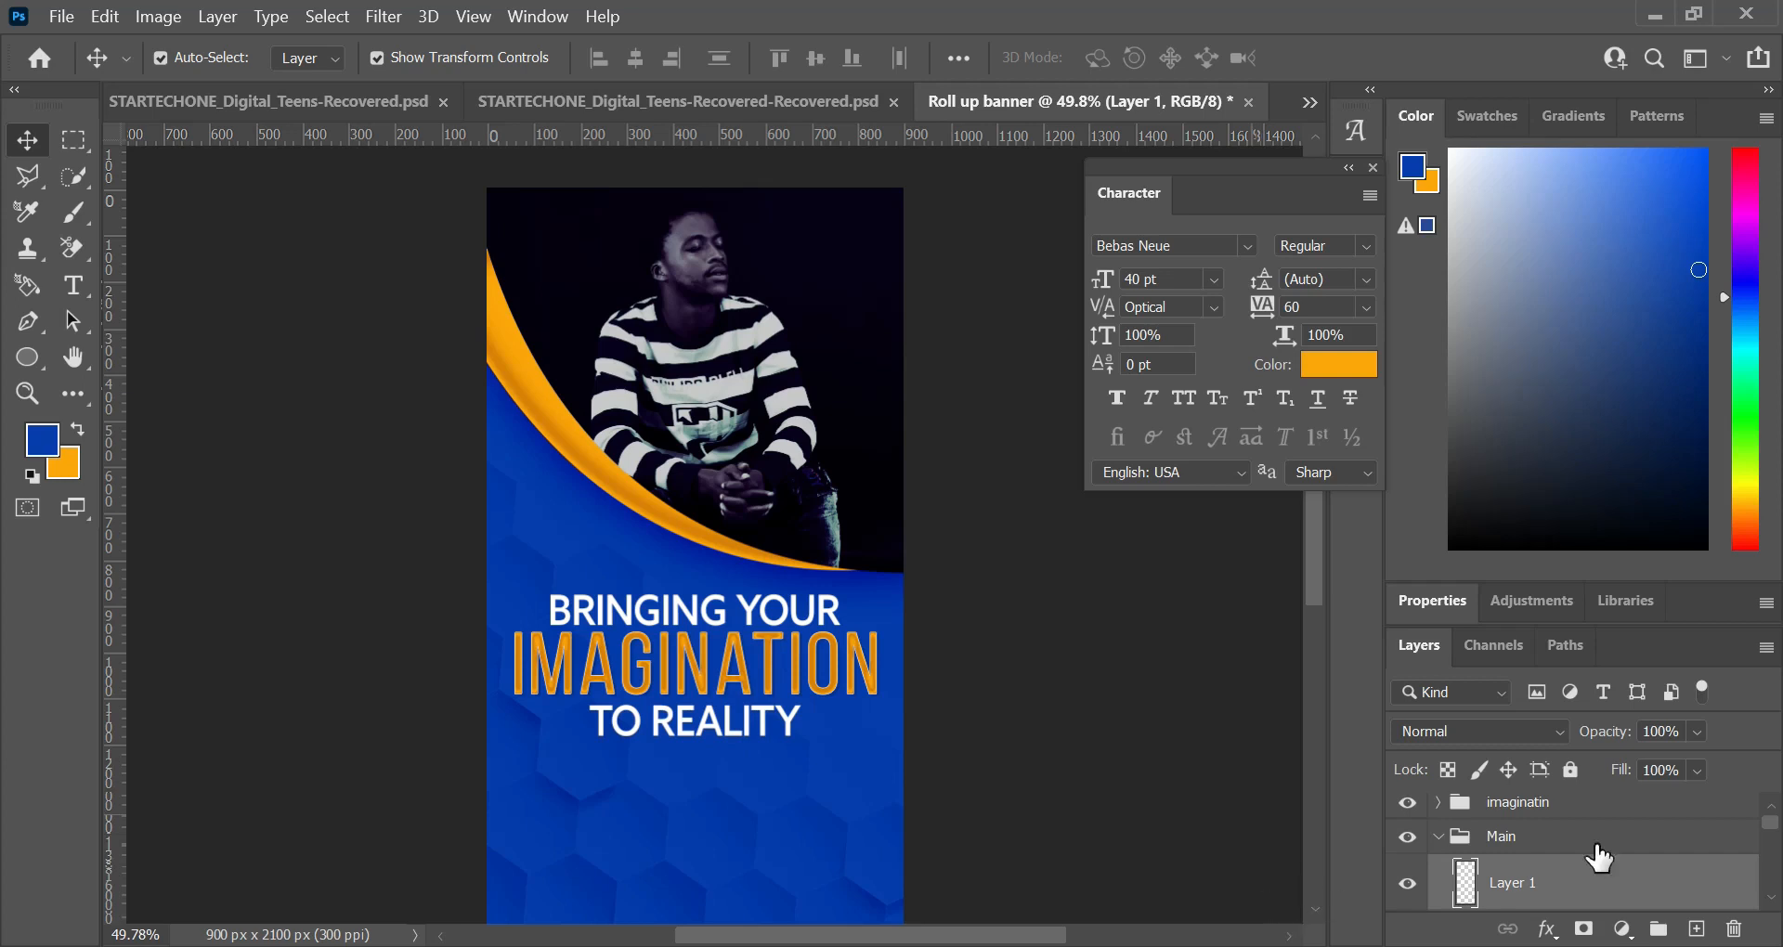
# Step: Undo the new blank layer and create it again at the top of the "Main" group, above the Black & White adjustment
pyautogui.hotkey('ctrl', 'z')
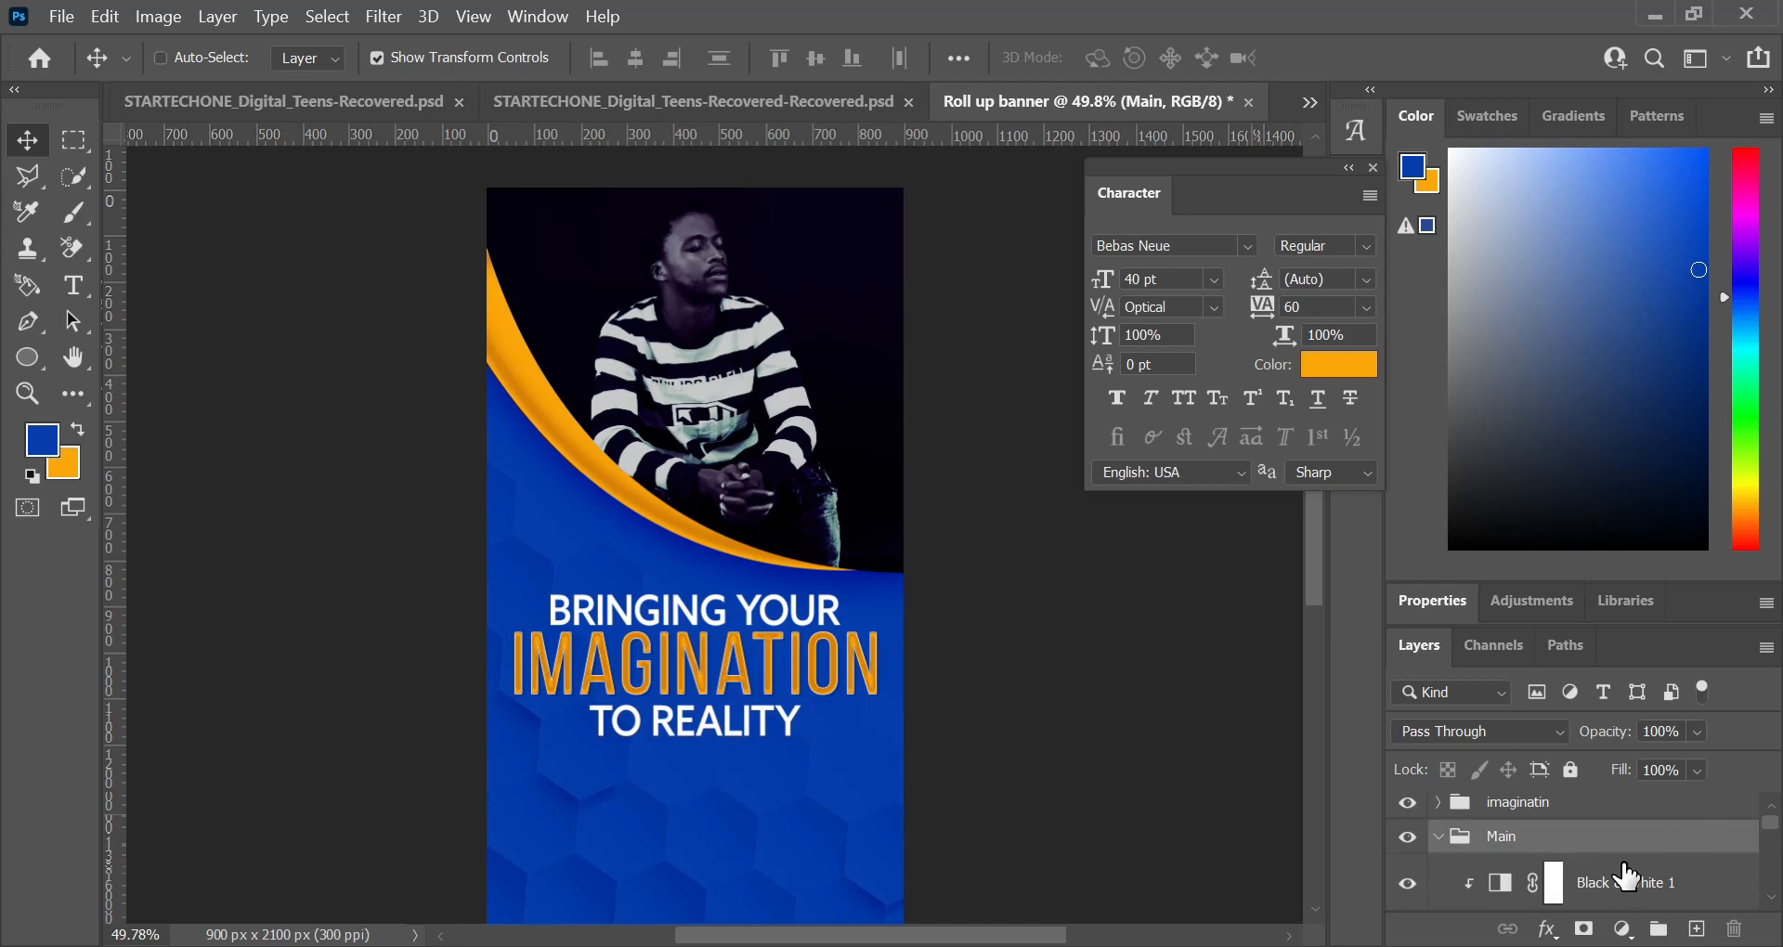
pyautogui.hotkey('ctrl', 'shift', 'n')
pyautogui.press('Return')
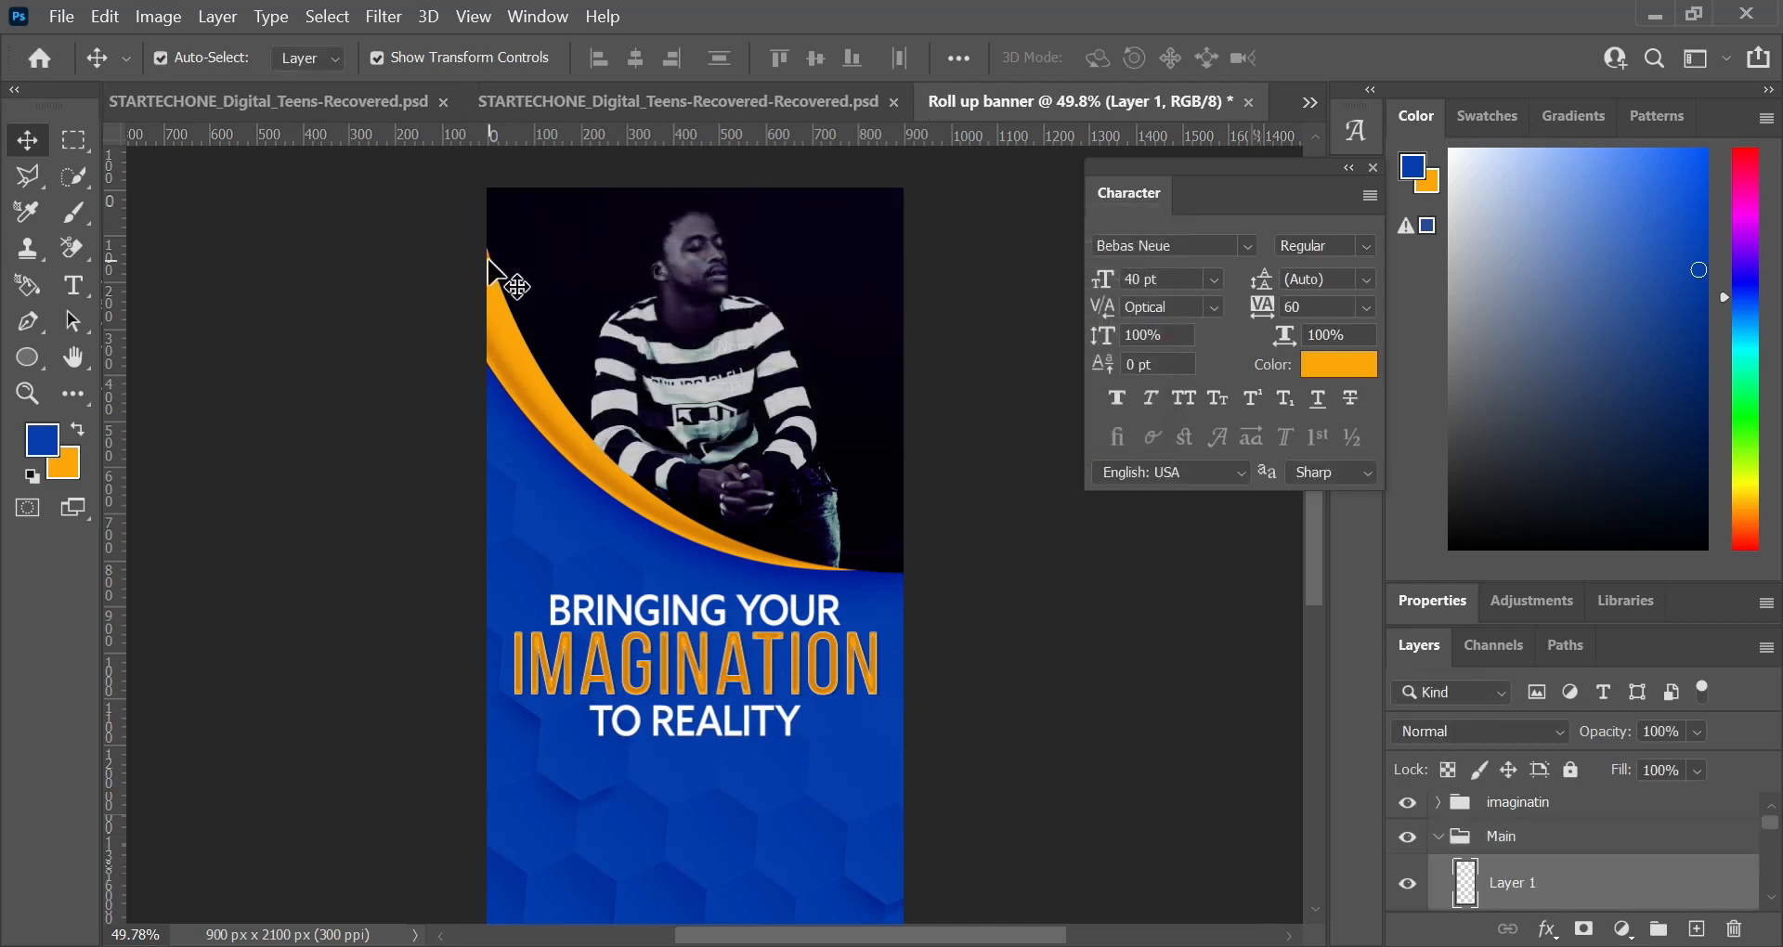
# Step: Draw a blue rectangle shape about 901 by 861 px with no stroke, covering the photo and curve area above the headline
pyautogui.click(27, 359)
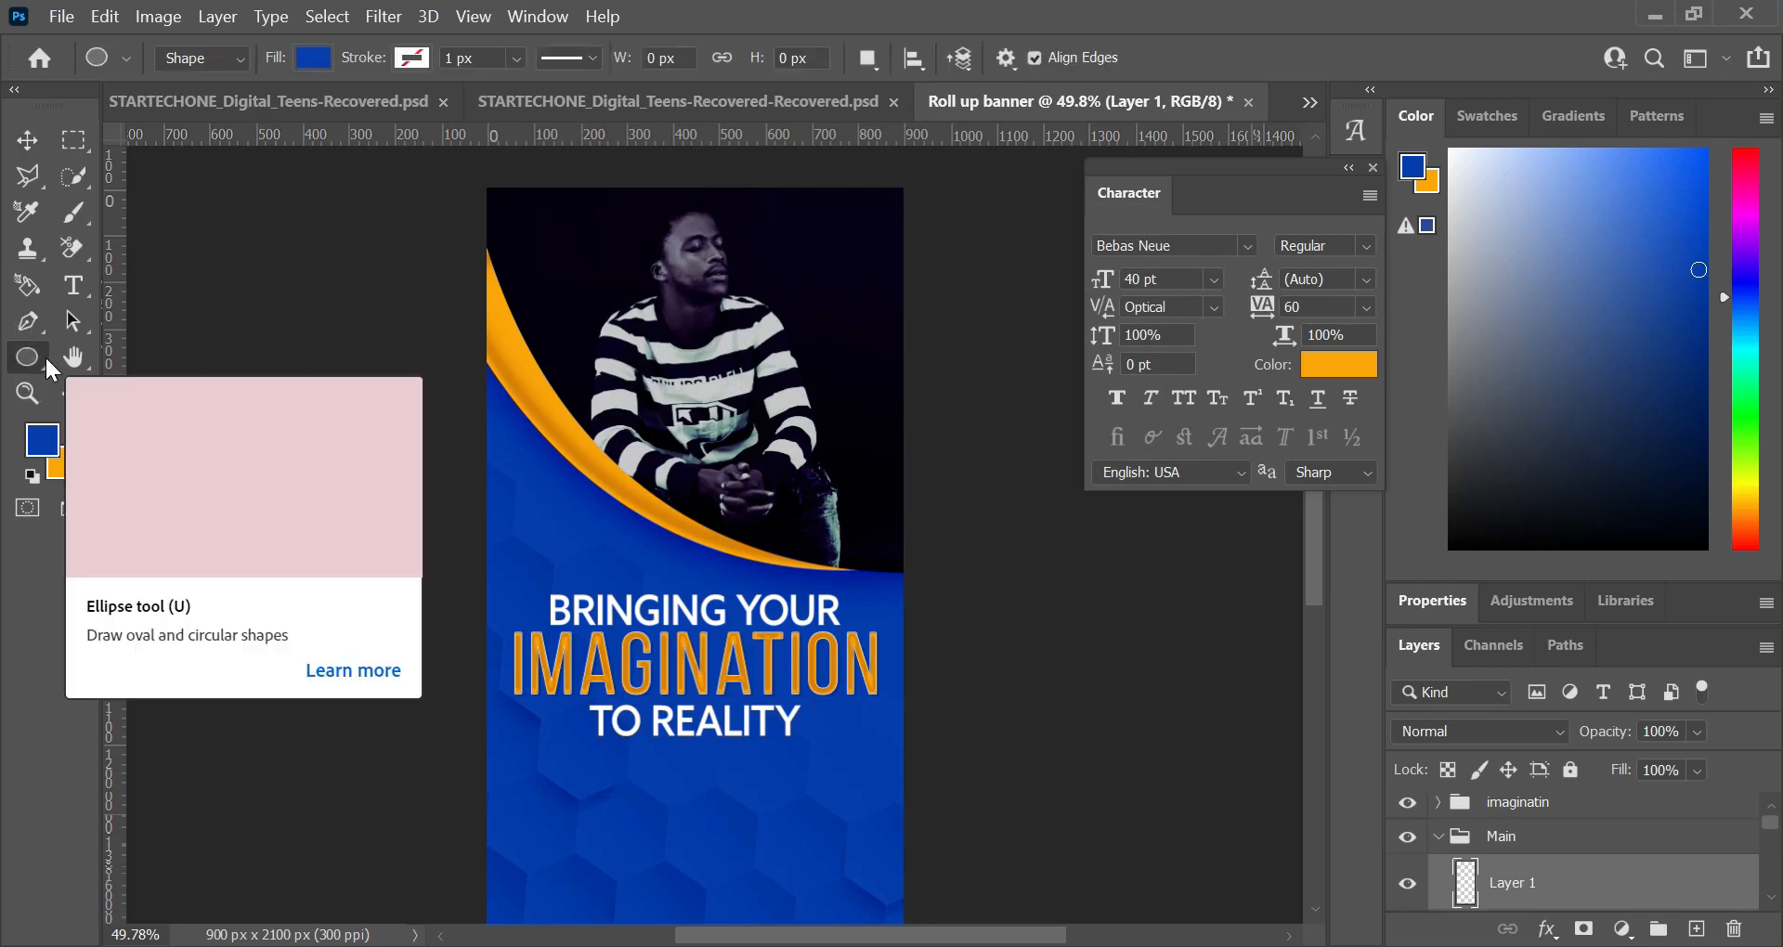
pyautogui.rightClick(47, 360)
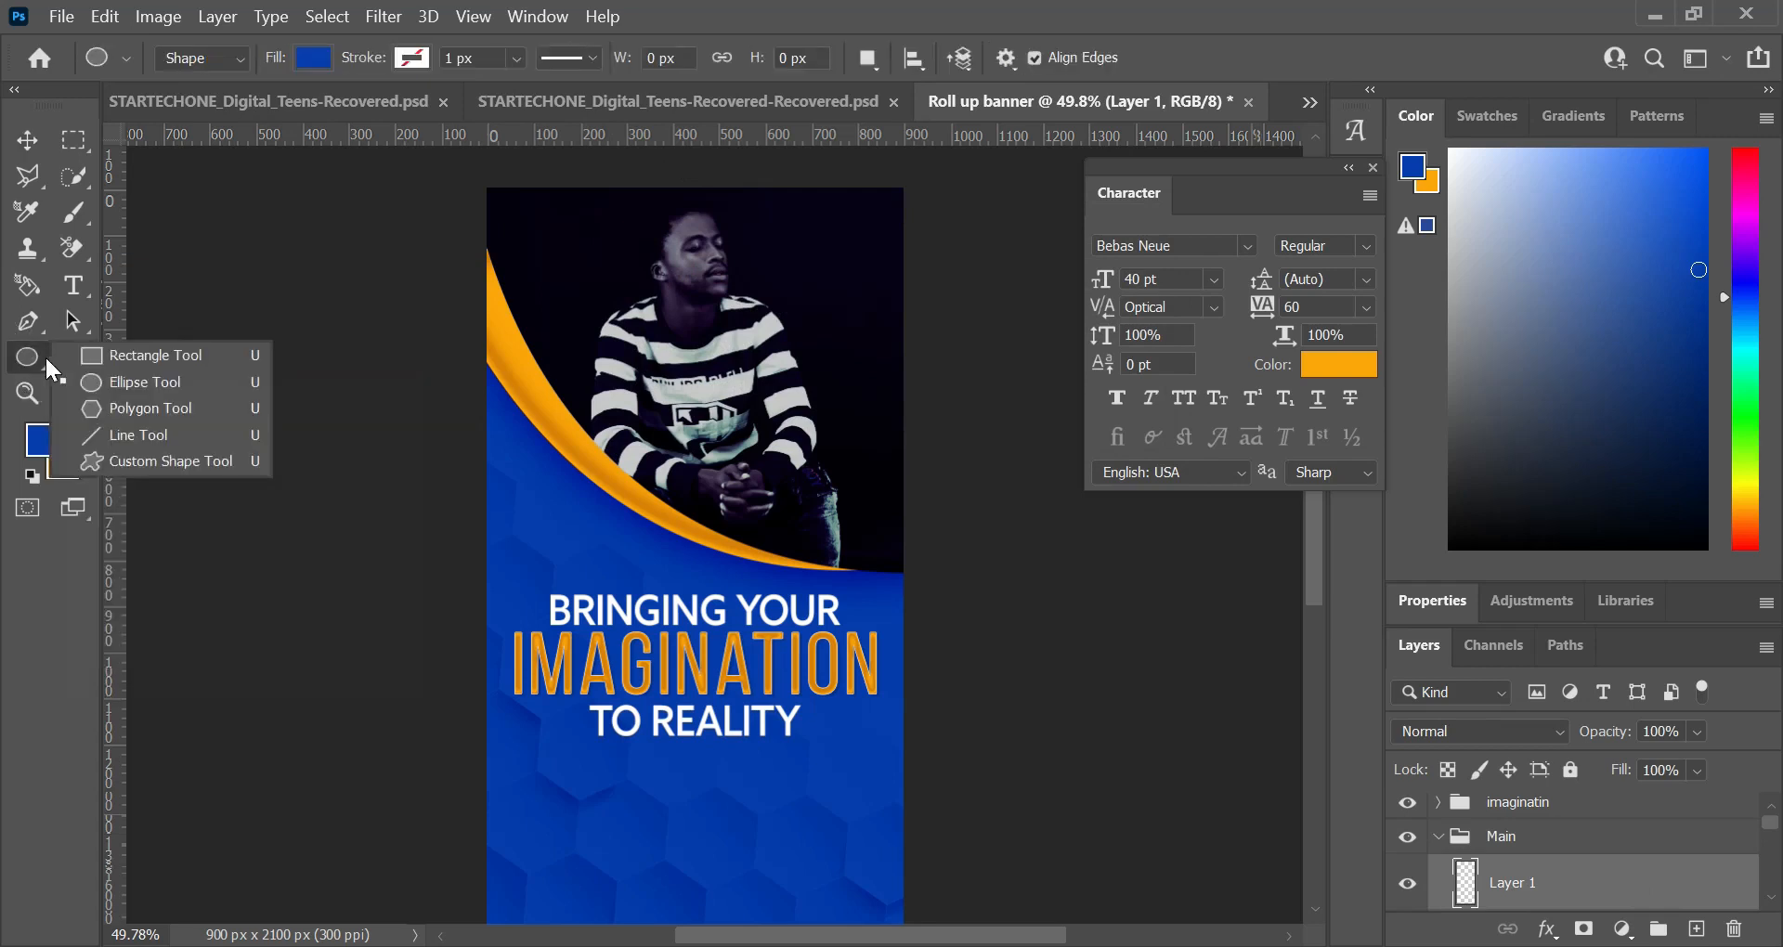
pyautogui.click(130, 355)
pyautogui.moveTo(488, 190); pyautogui.dragTo(903, 585)
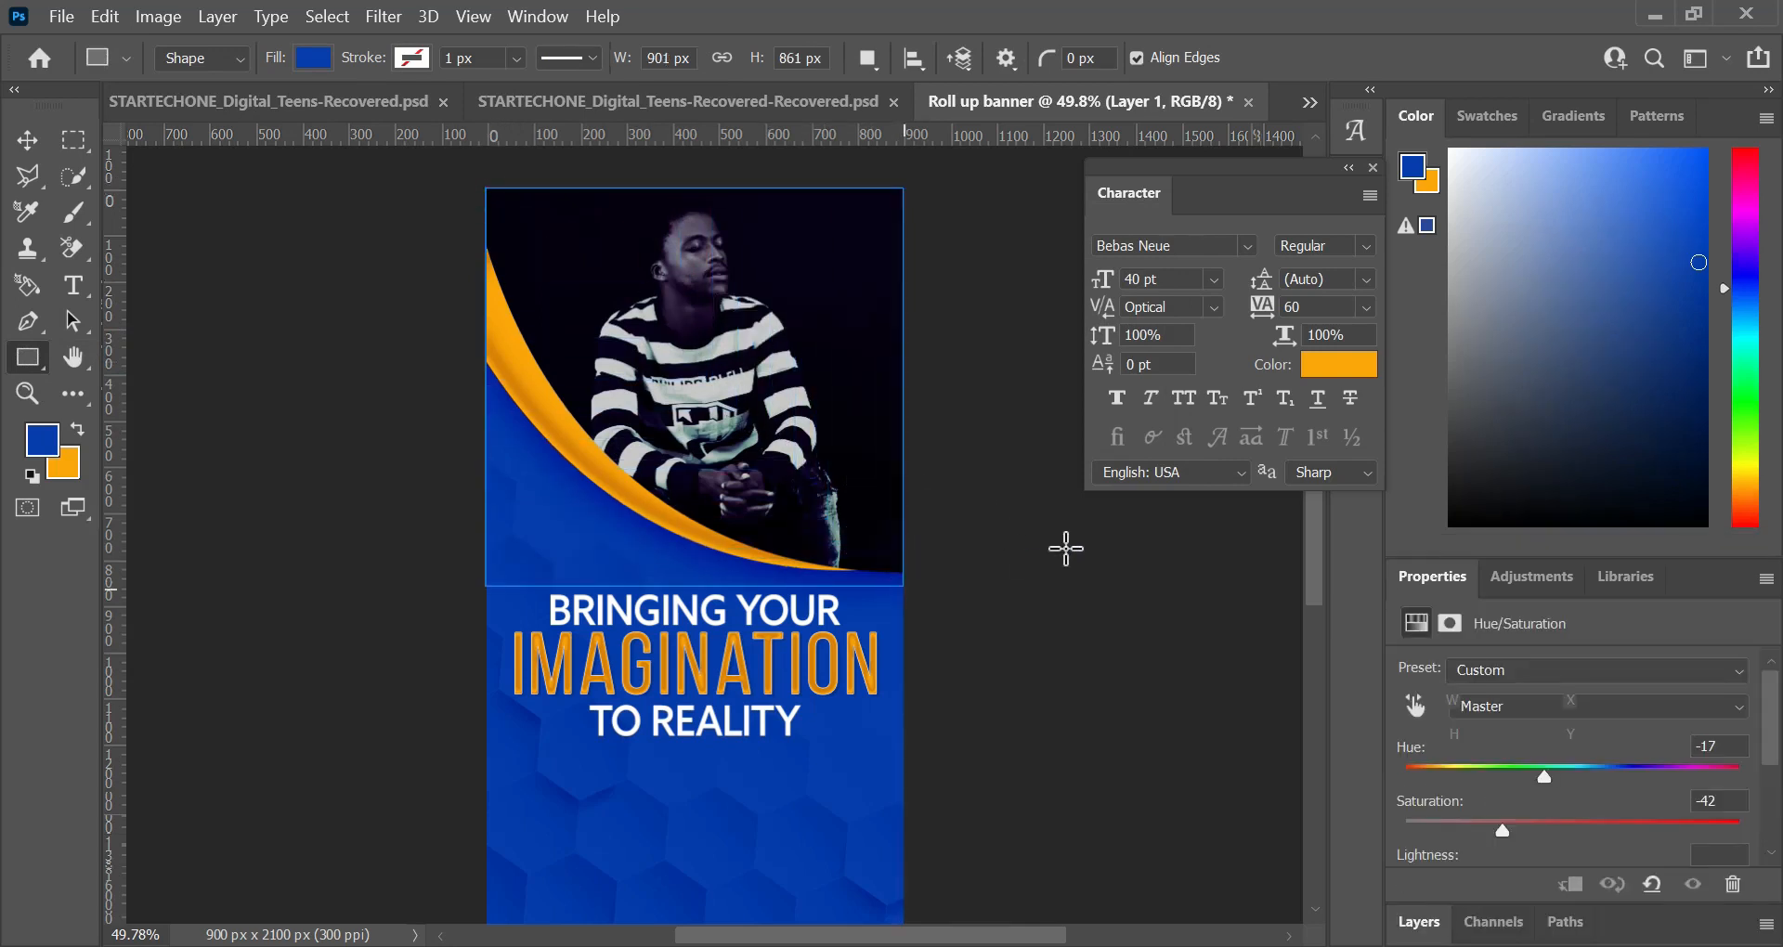
pyautogui.click(1427, 922)
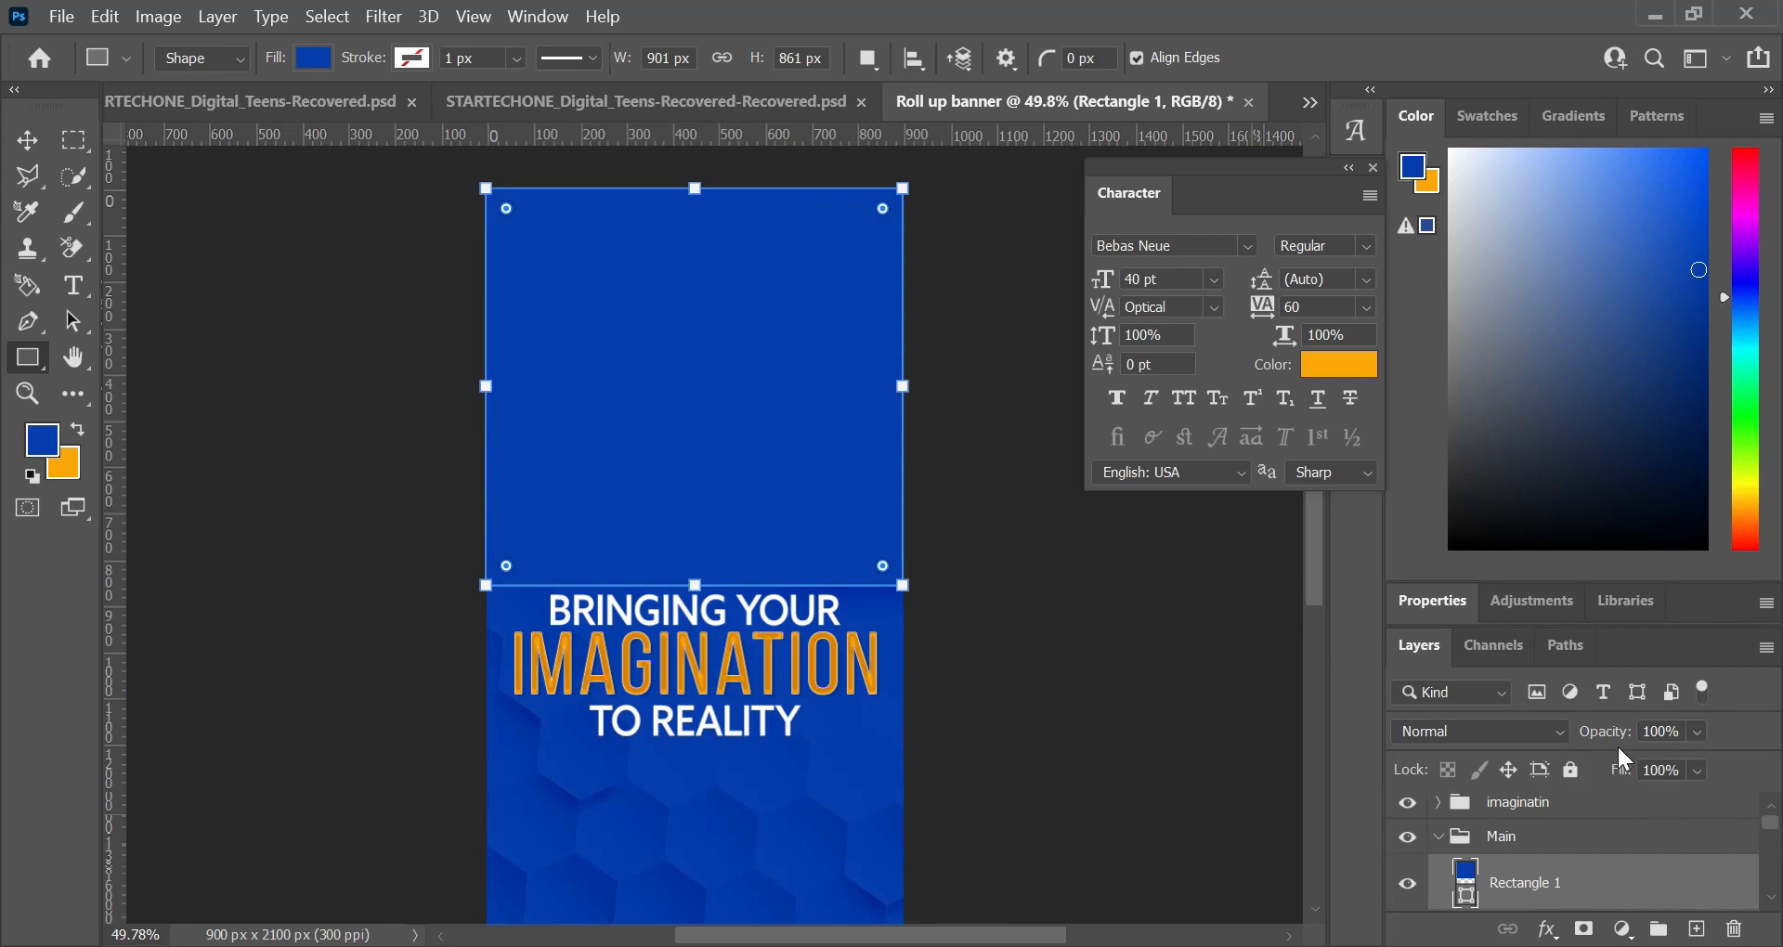
# Step: Preview blend modes such as Difference on the blue rectangle layer over the photo
pyautogui.click(1565, 742)
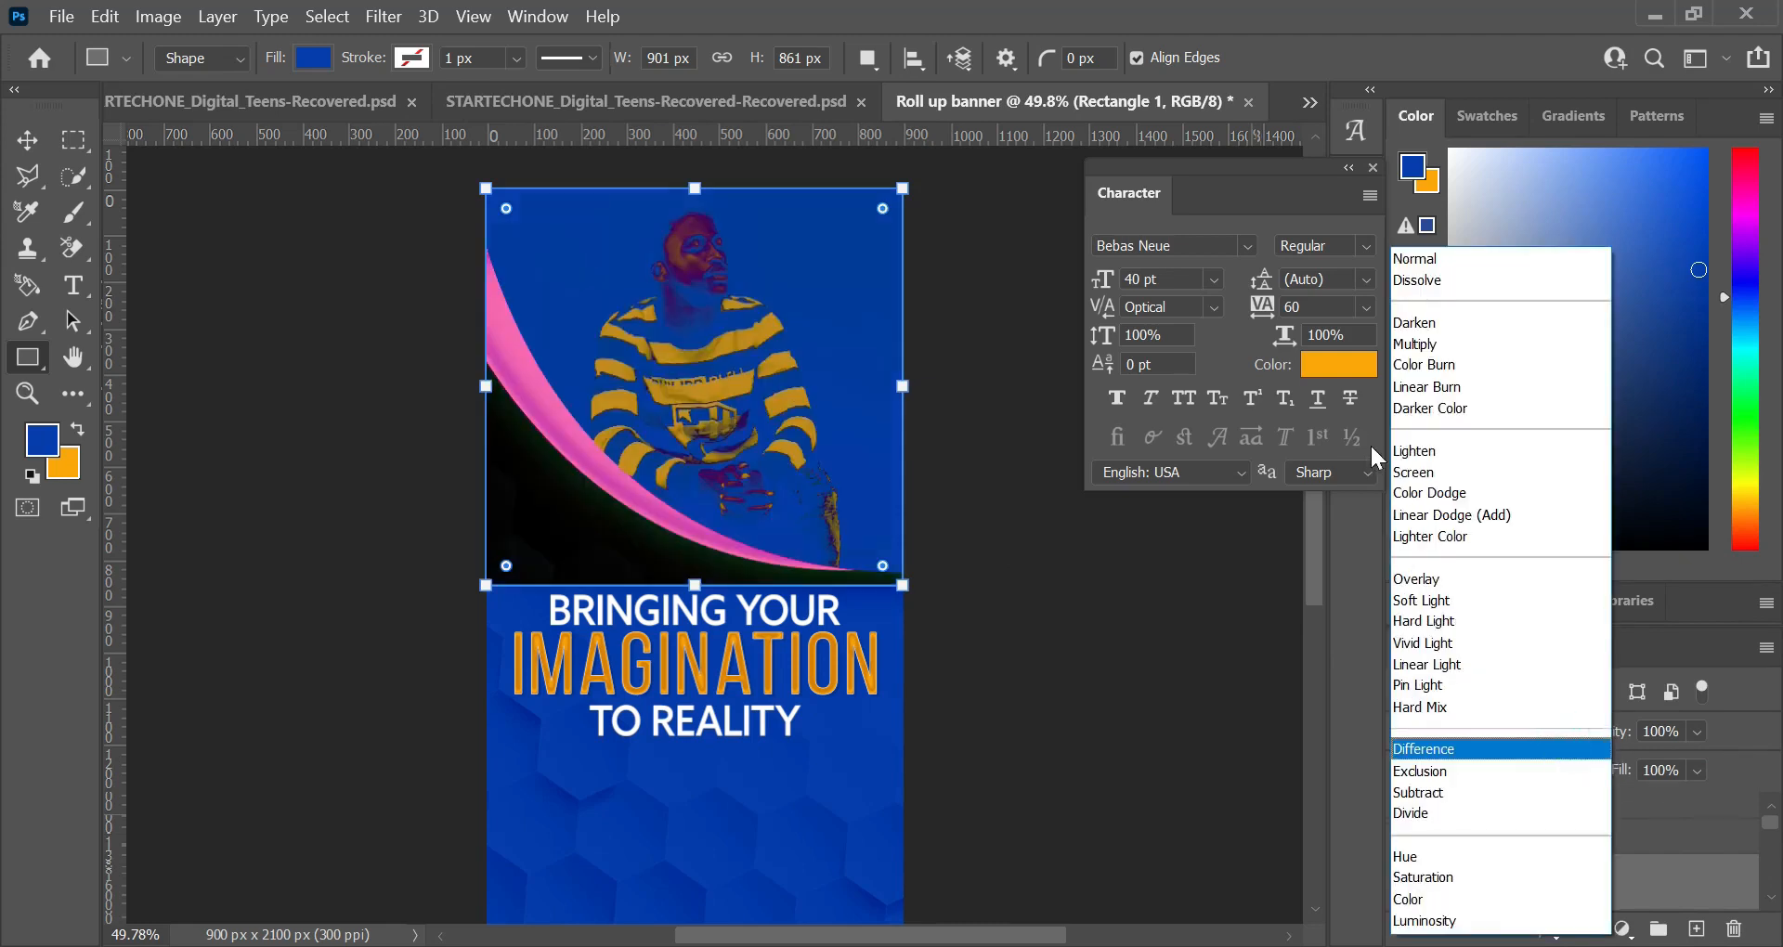
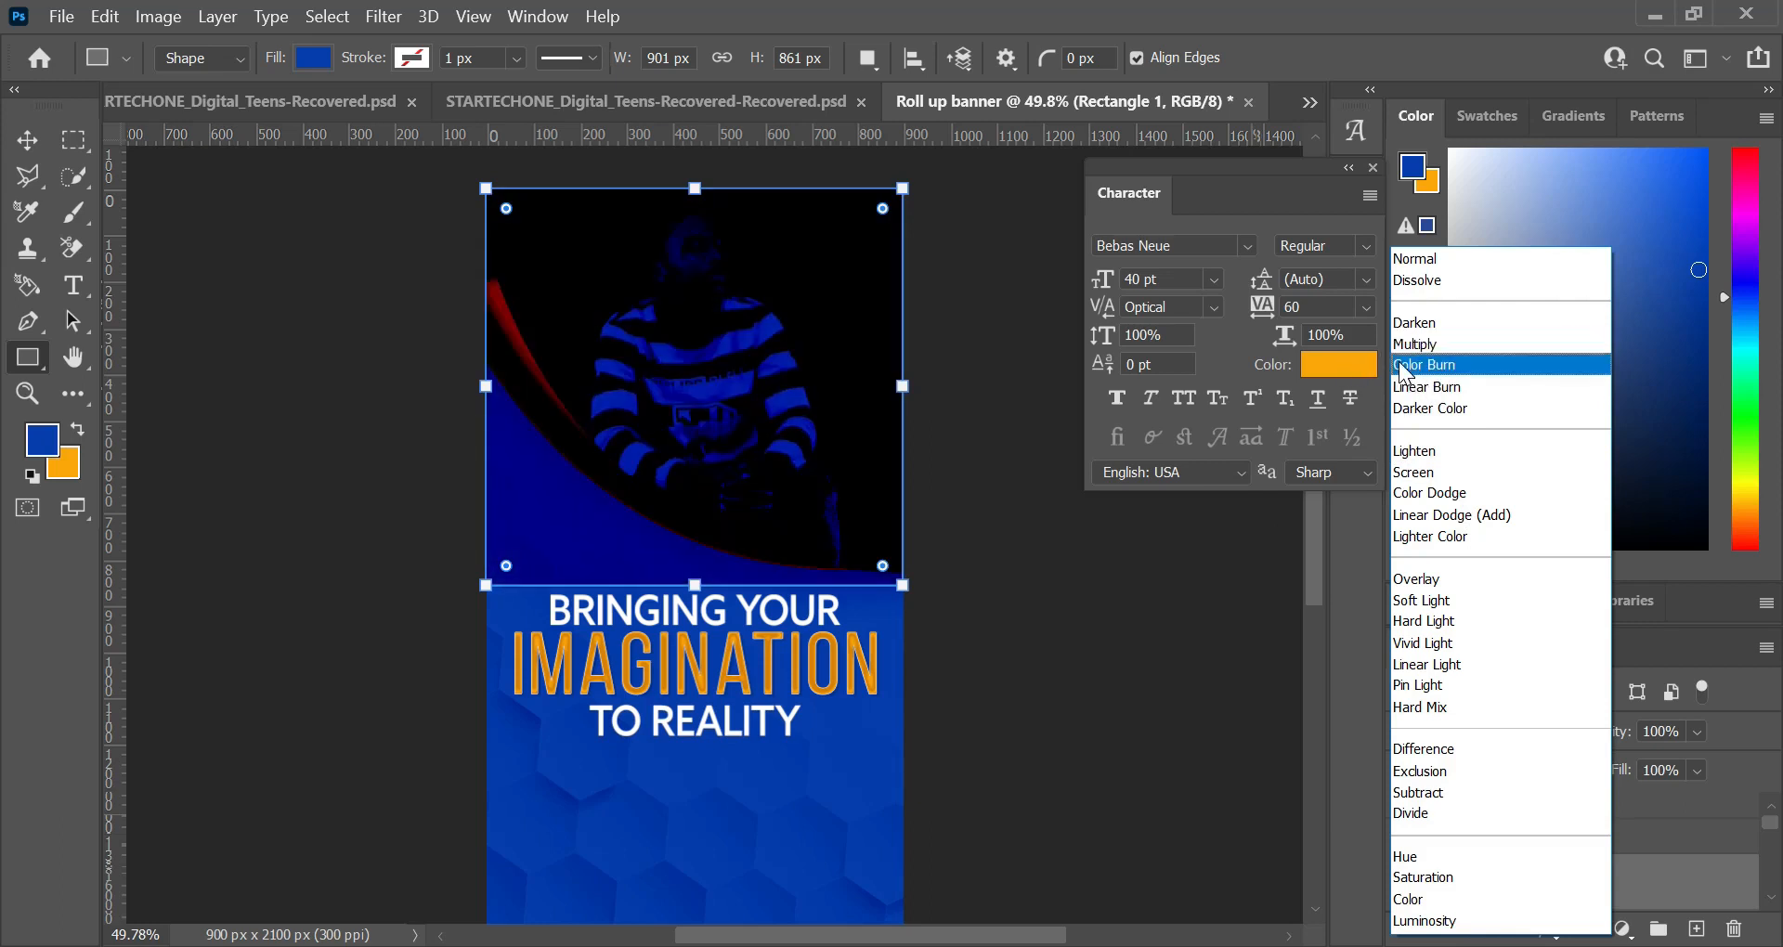
# Step: Set the blue rectangle's blend mode to Color Burn and load the curved outline from the layers below as a selection
pyautogui.click(1403, 369)
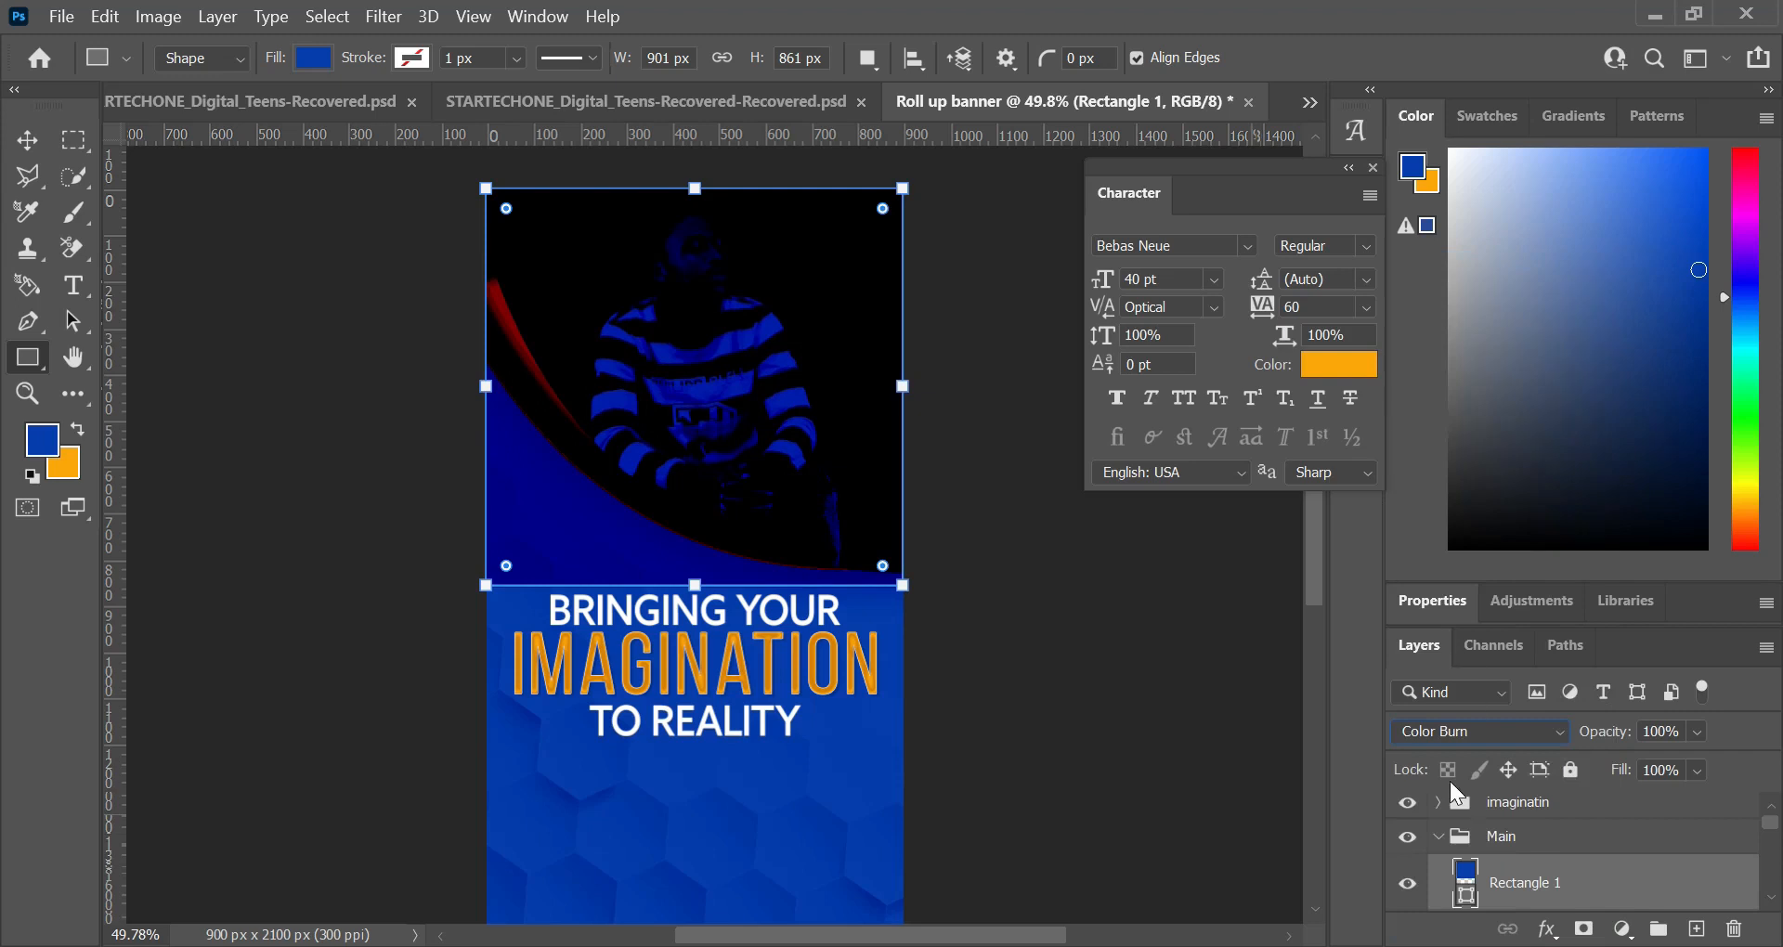
pyautogui.scroll(-3, 1524, 905)
pyautogui.scroll(-2, 1530, 914)
pyautogui.scroll(-1, 1476, 900)
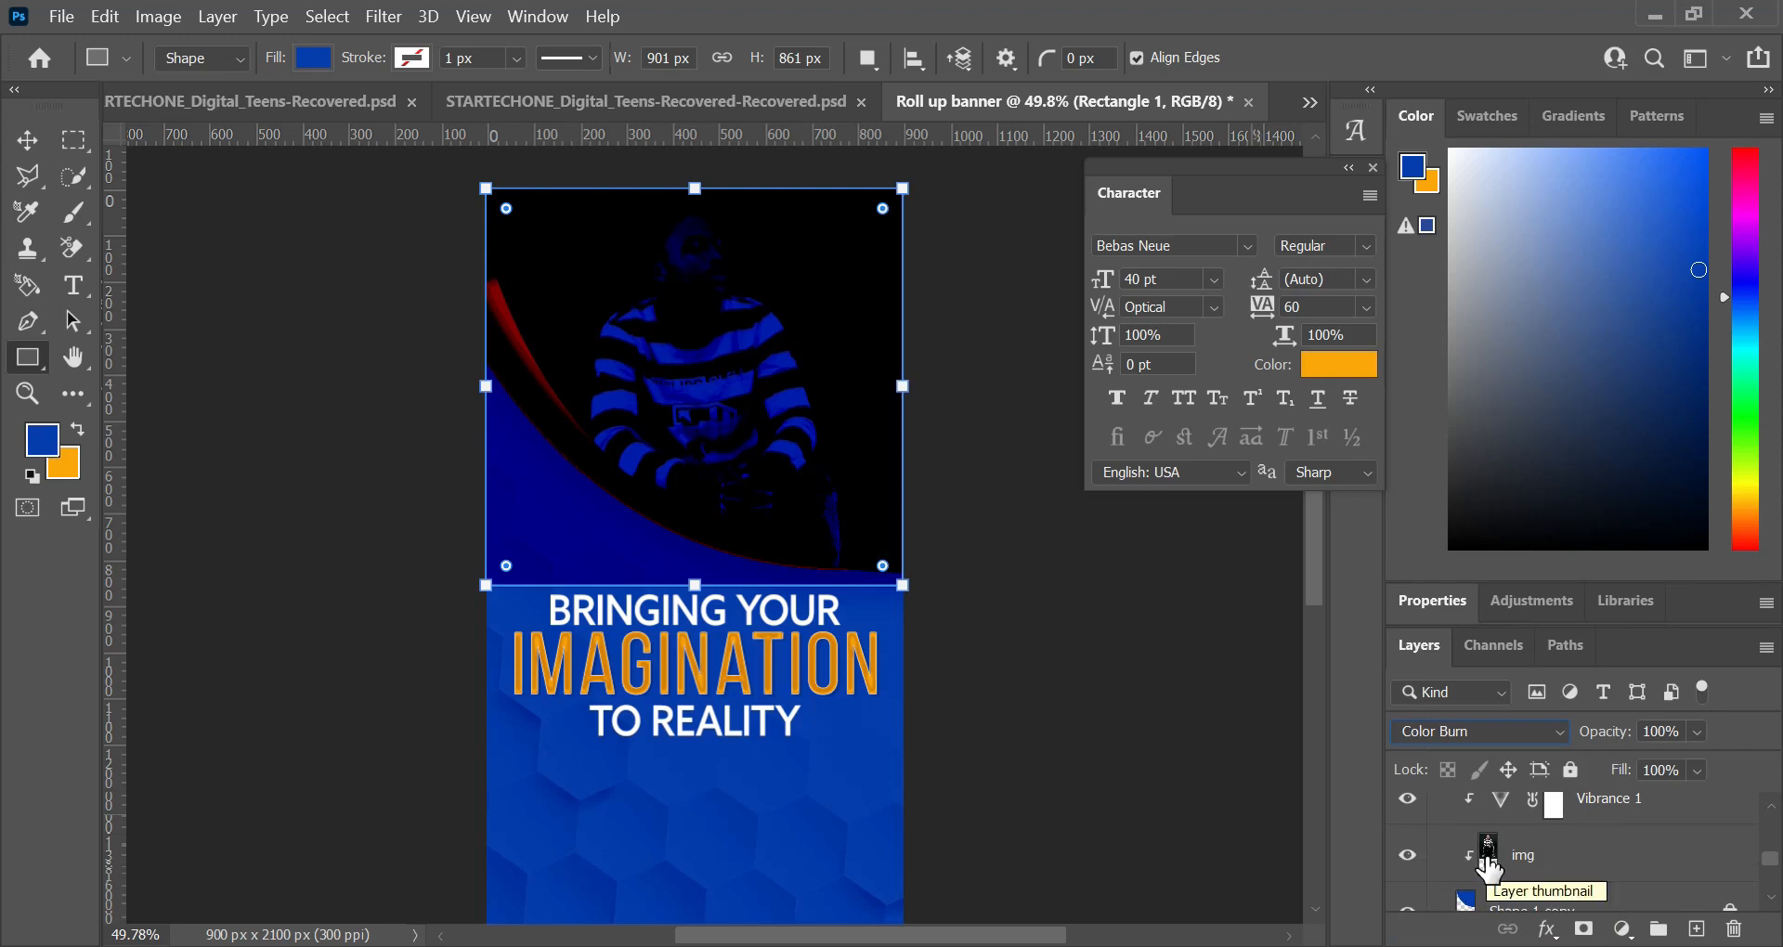
pyautogui.scroll(-1, 1449, 915)
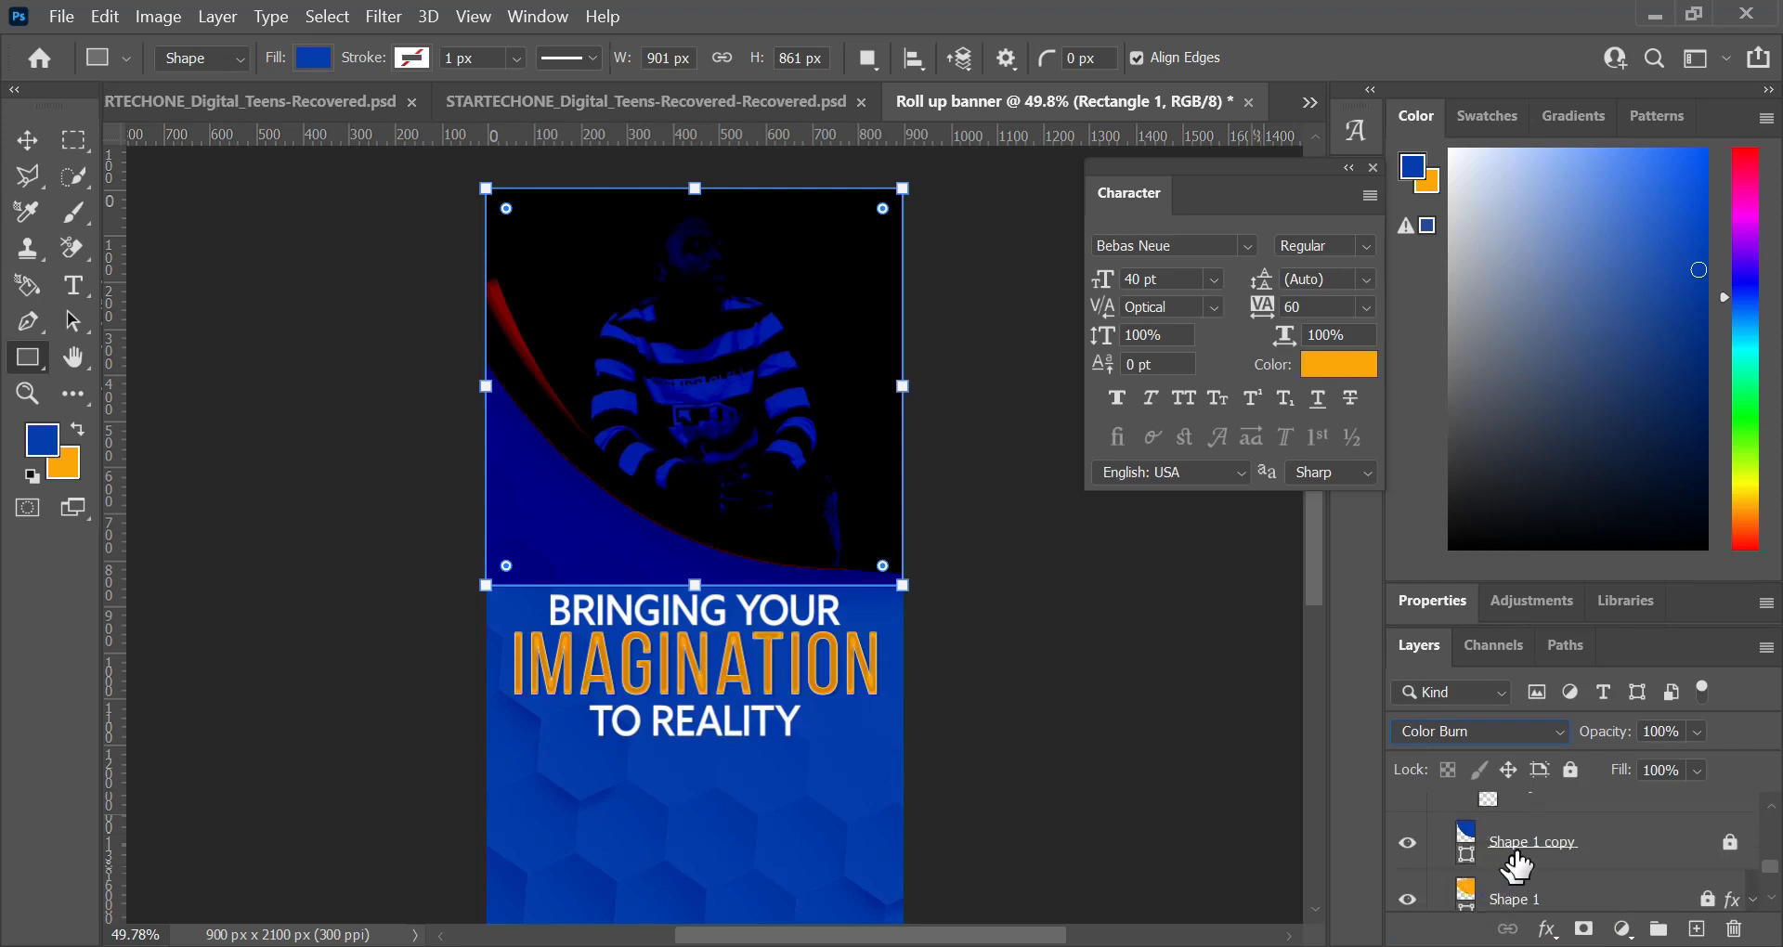
pyautogui.moveTo(1464, 838); pyautogui.dragTo(1469, 821)
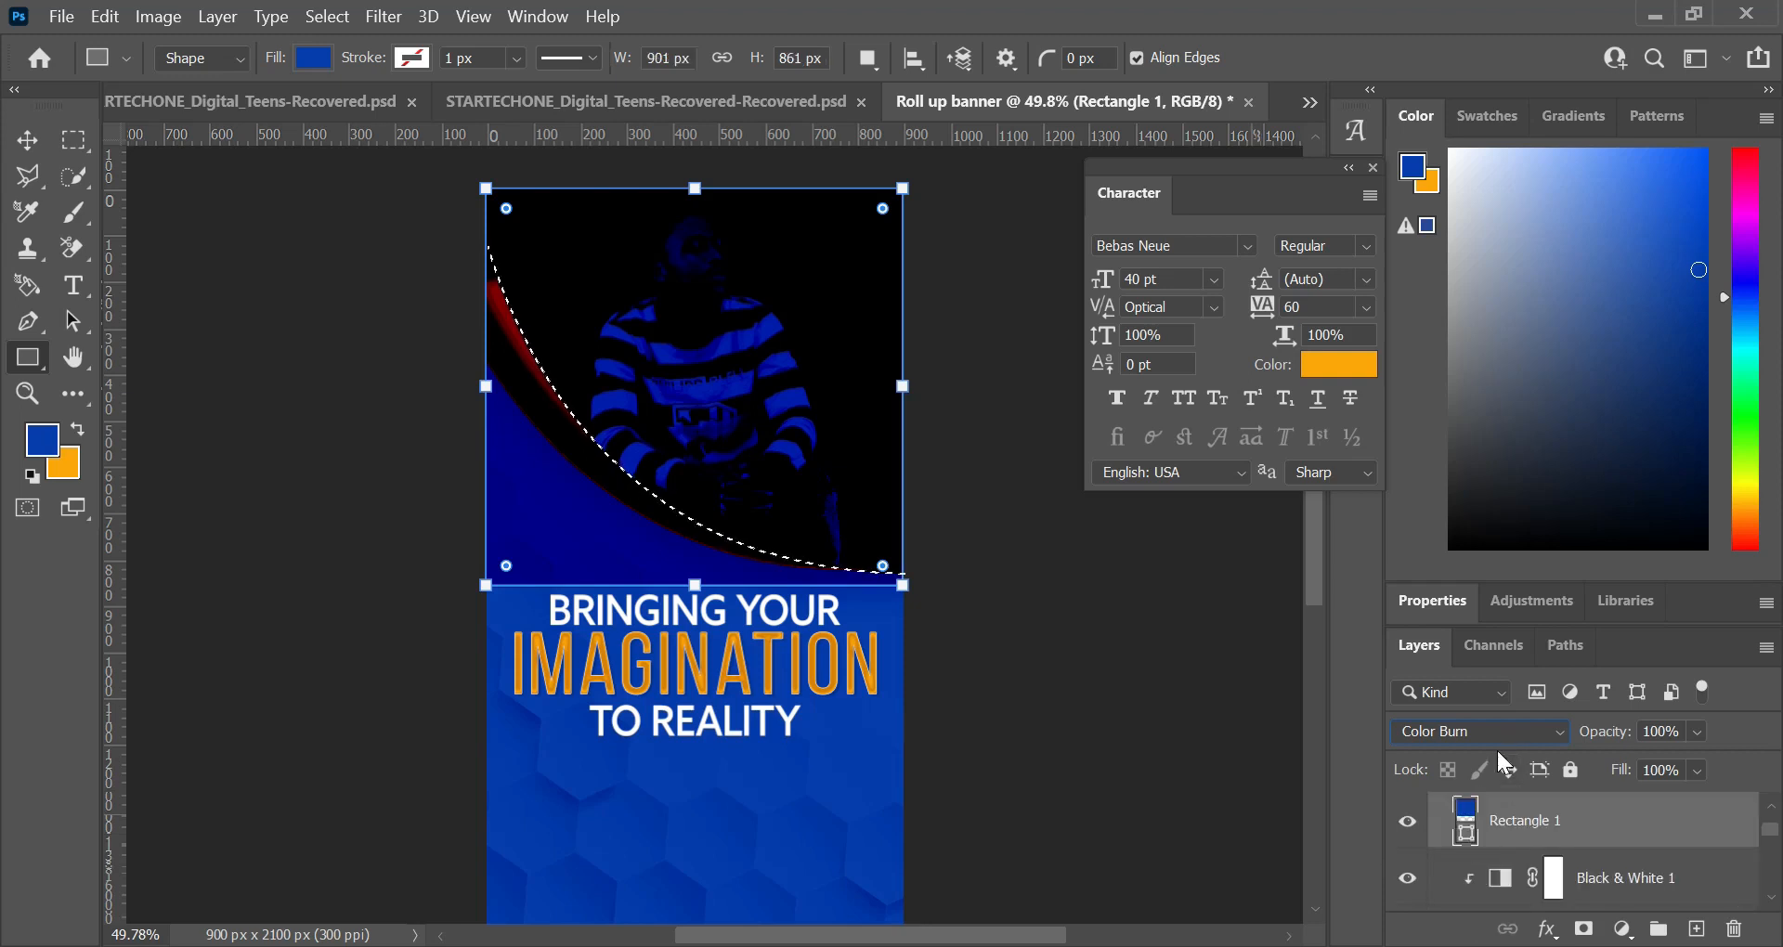
# Step: Compare the banner with and without the blue rectangle, and mask the rectangle to the curved photo selection
pyautogui.scroll(1, 1627, 872)
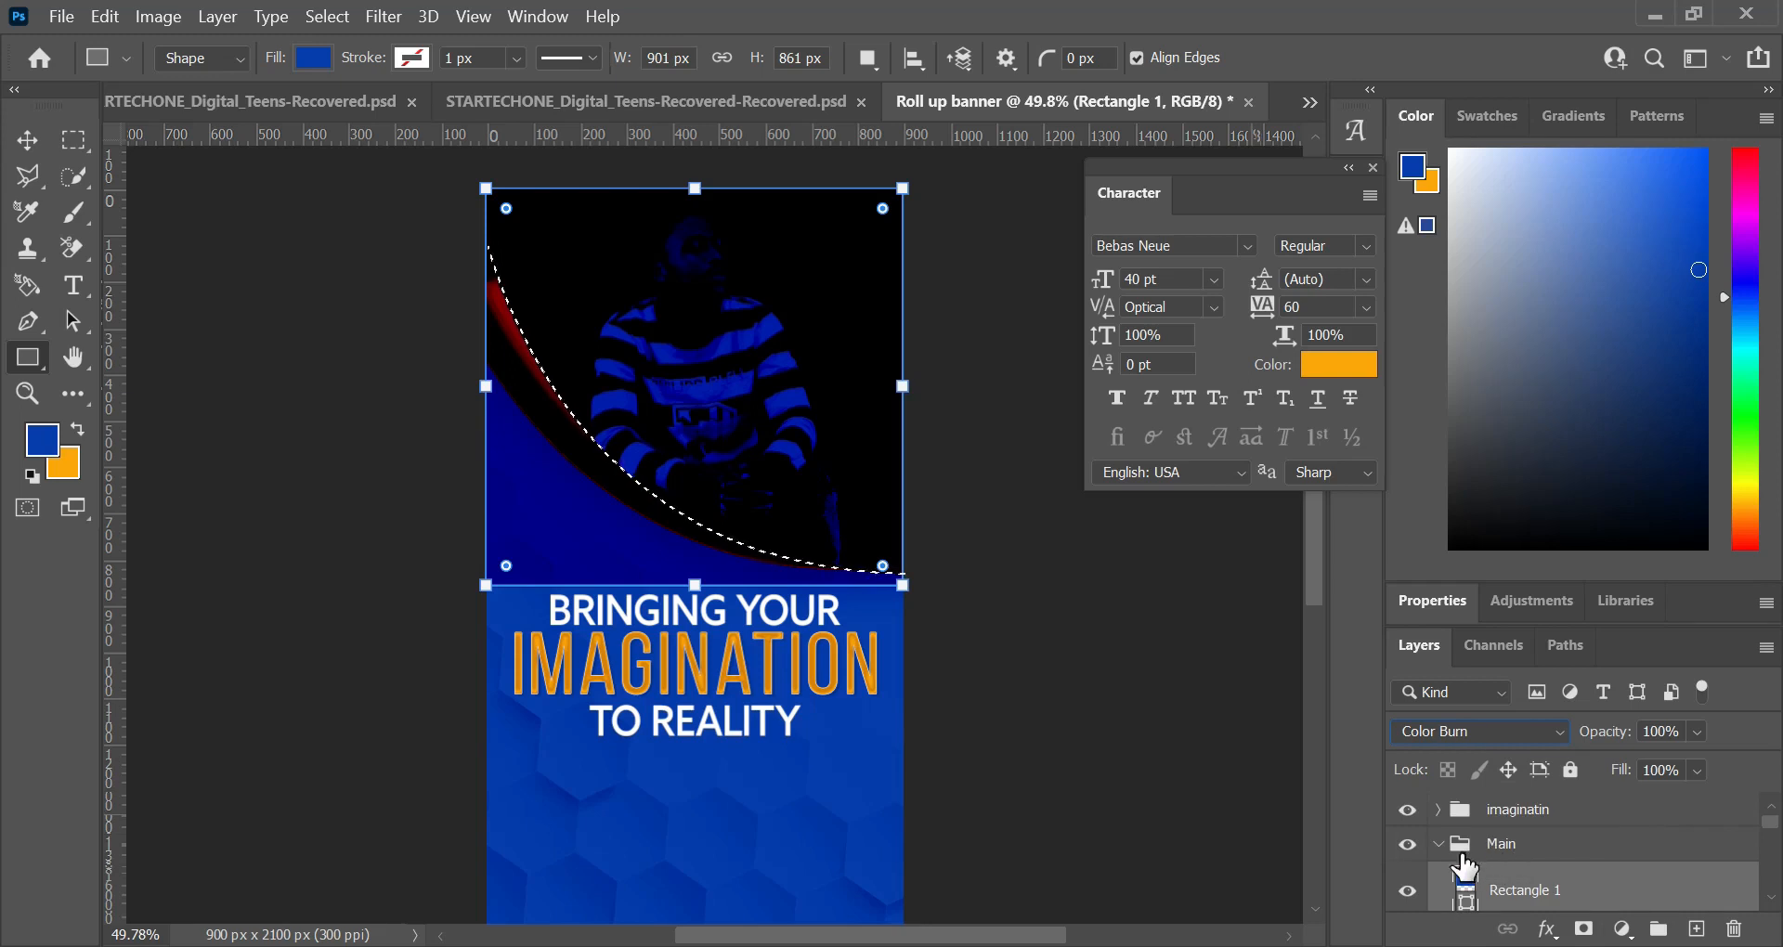
pyautogui.scroll(-1, 1494, 855)
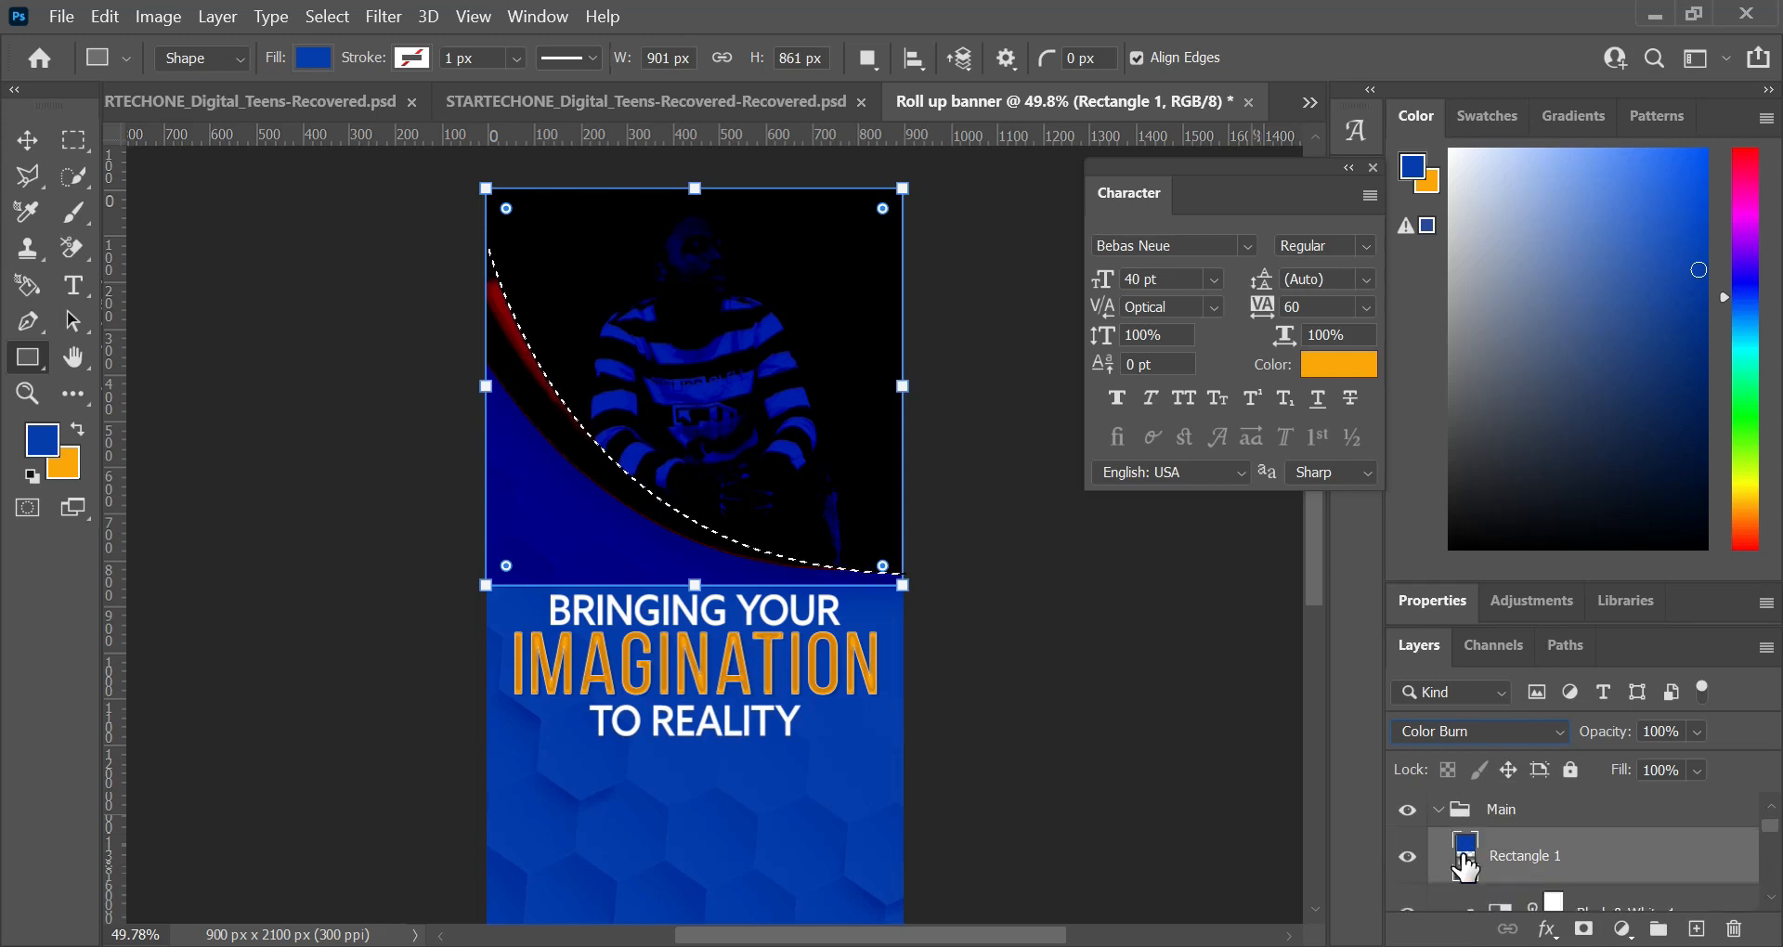
pyautogui.click(1408, 858)
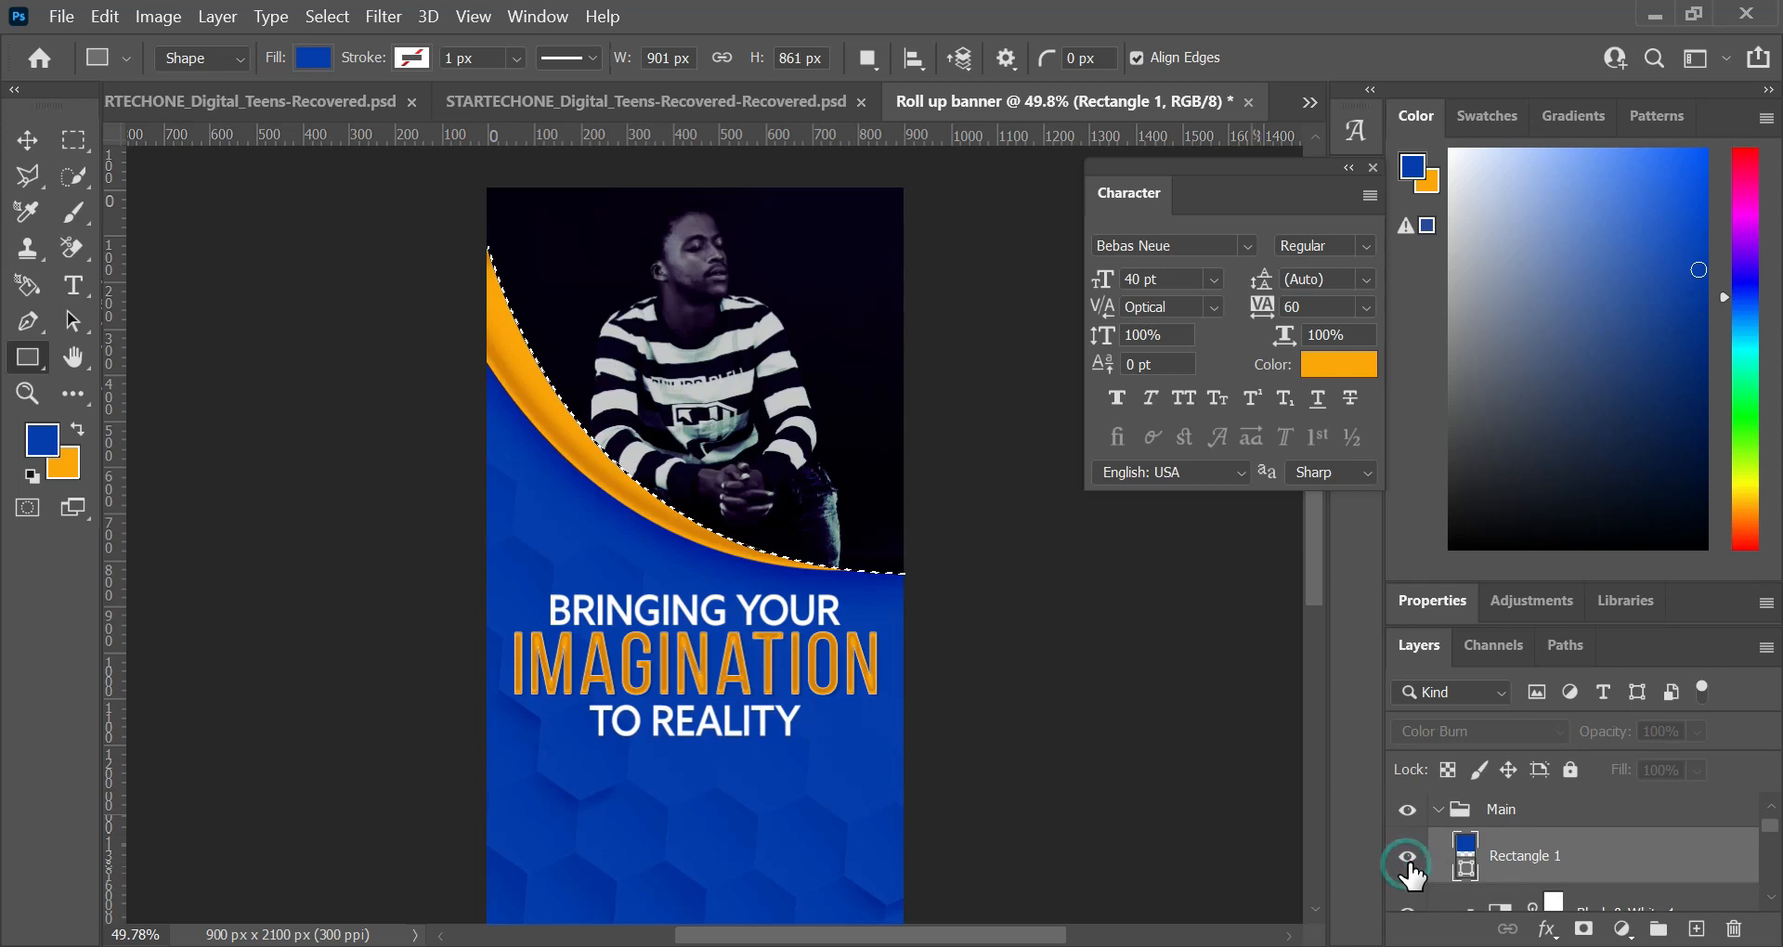
pyautogui.click(1408, 856)
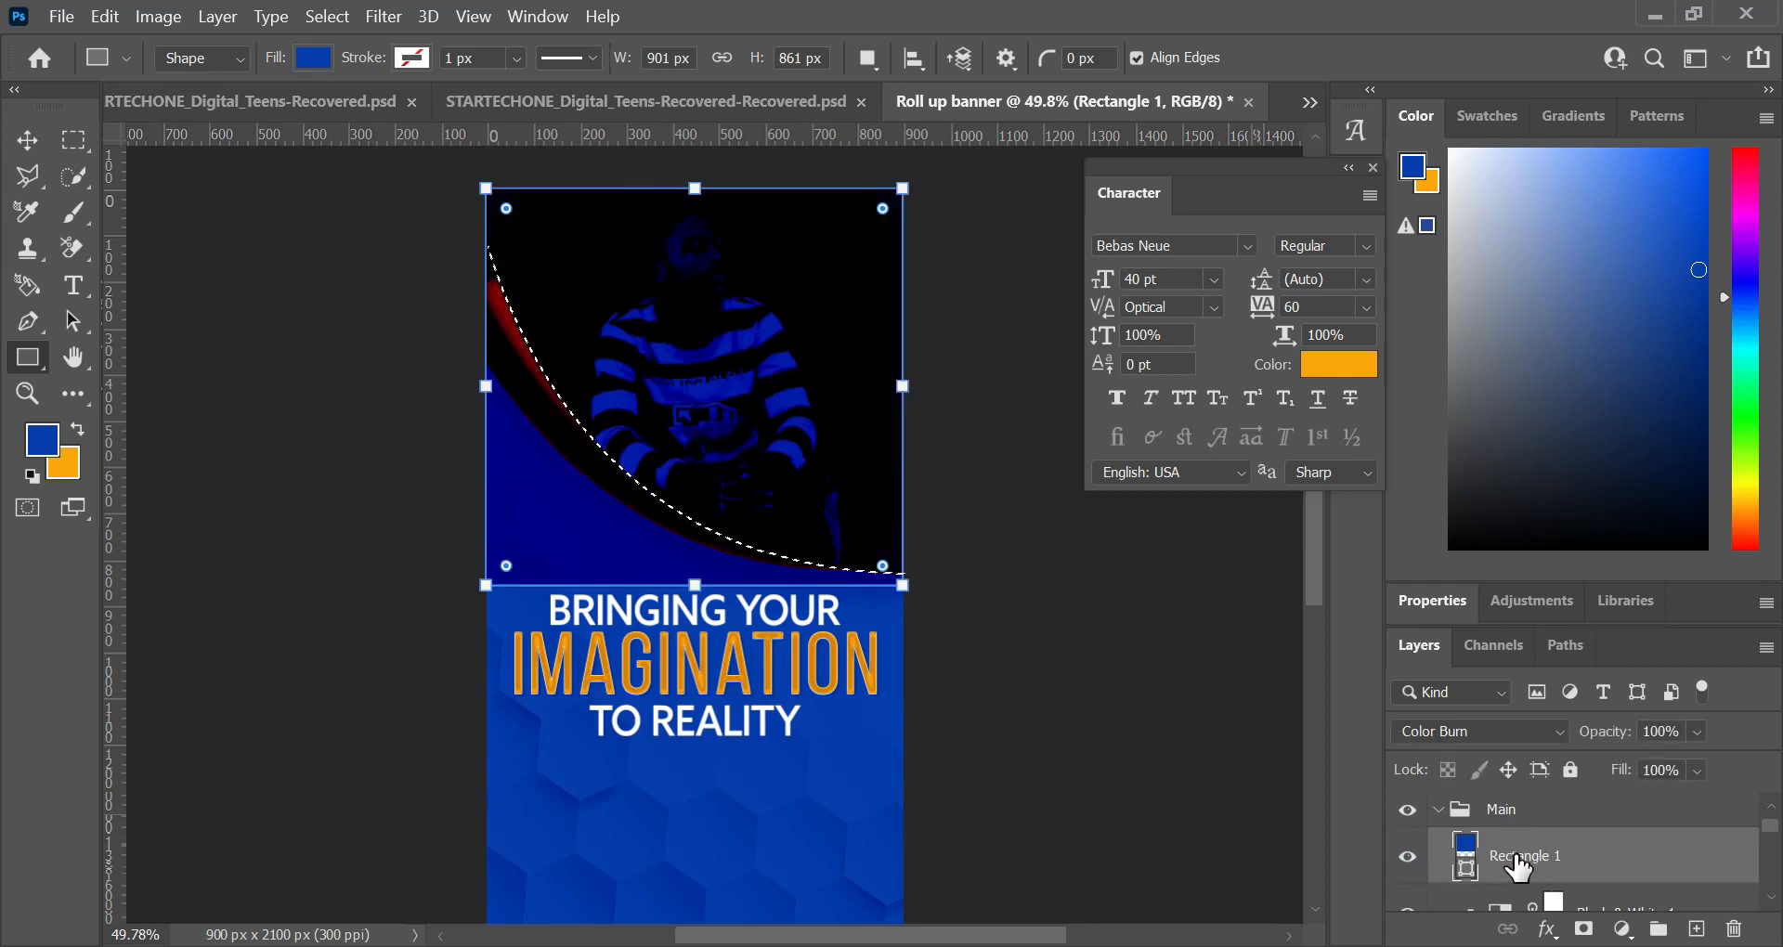
pyautogui.click(1594, 934)
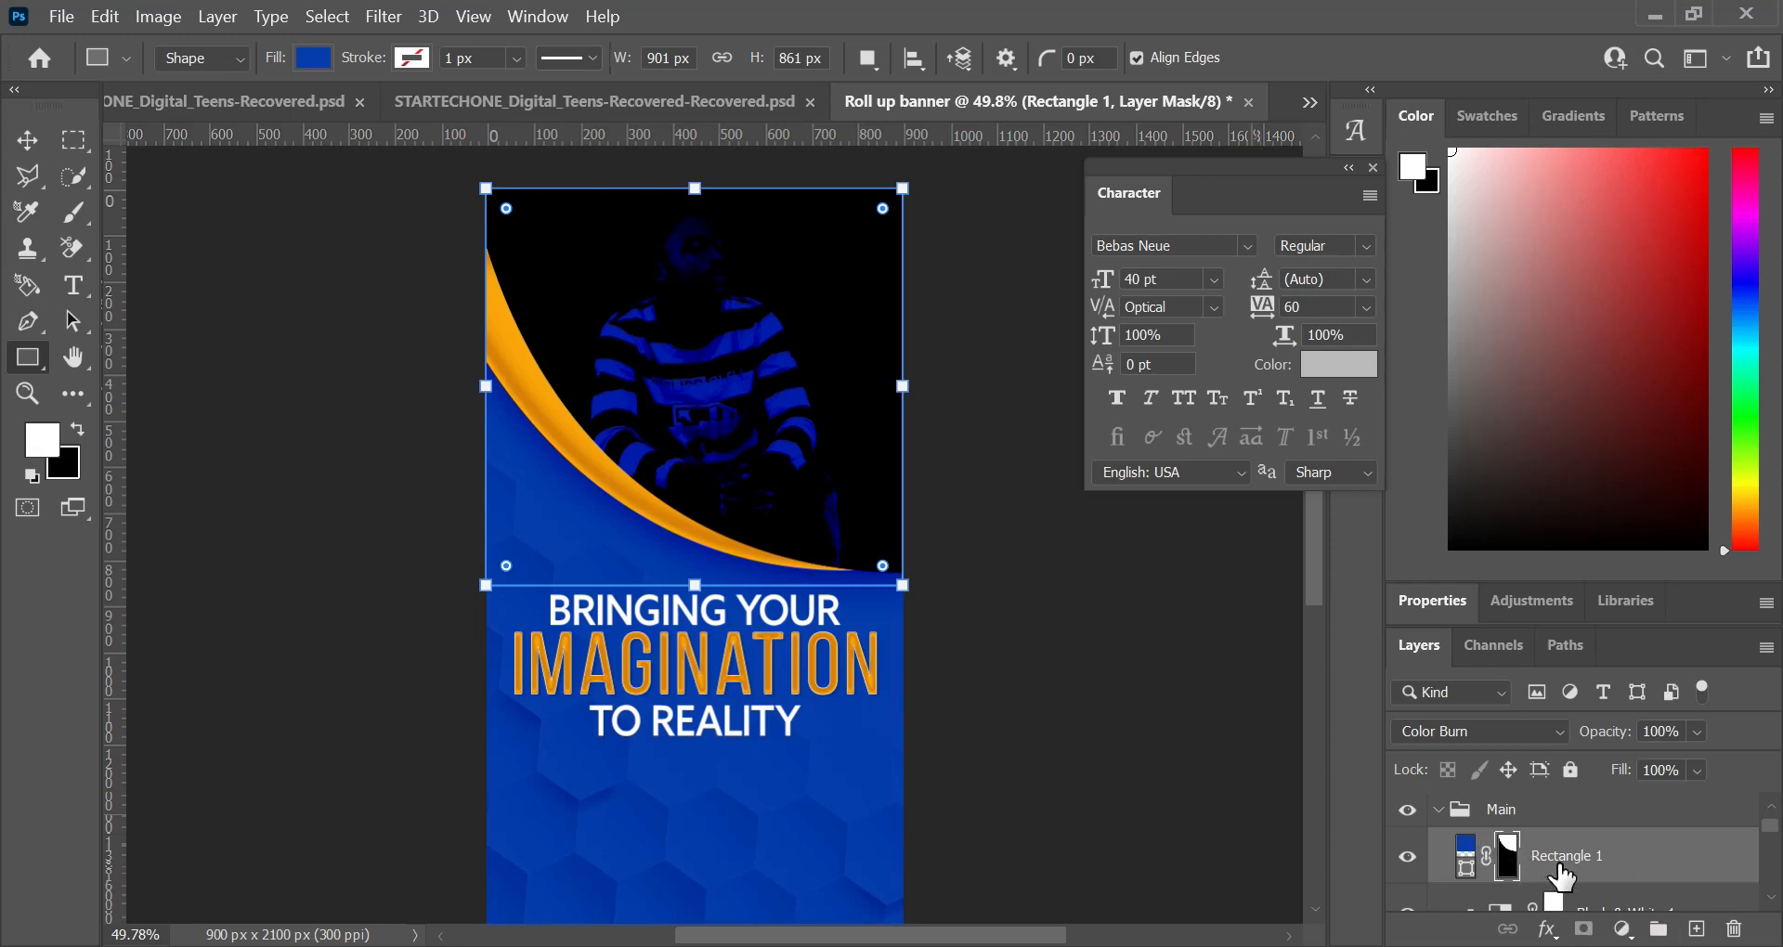
# Step: Lower the Color Burn rectangle to 90% opacity and 1% fill, and deselect the layer
pyautogui.click(1589, 846)
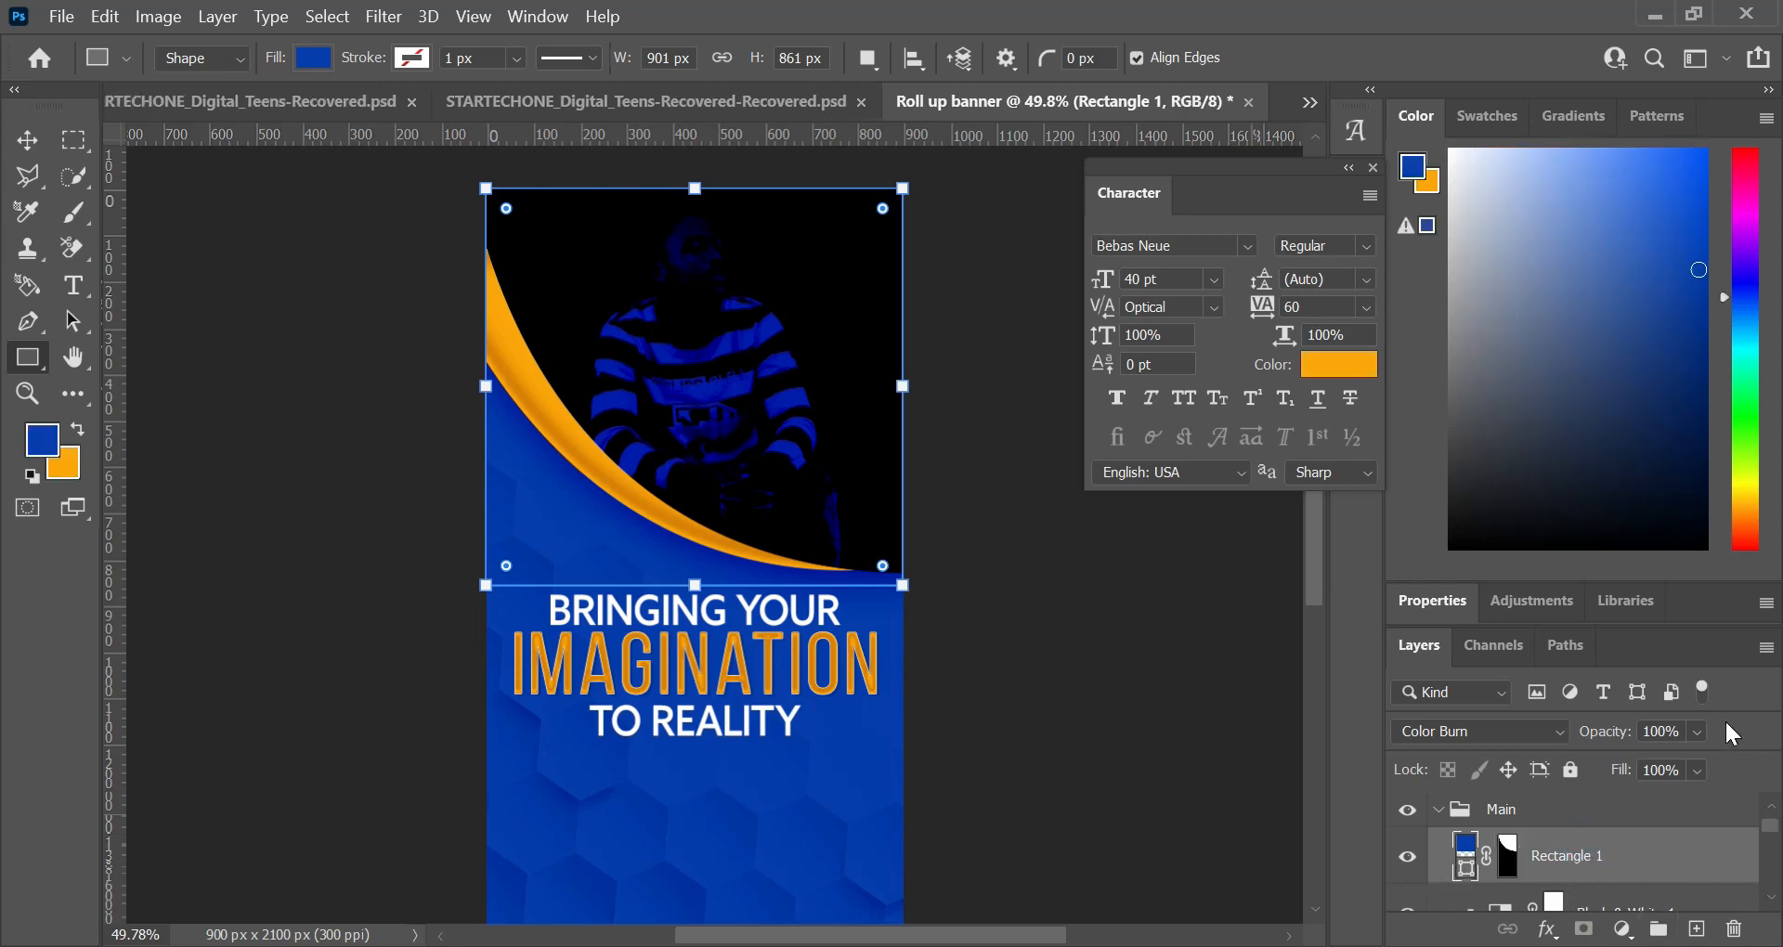
pyautogui.moveTo(1698, 742); pyautogui.dragTo(1679, 774)
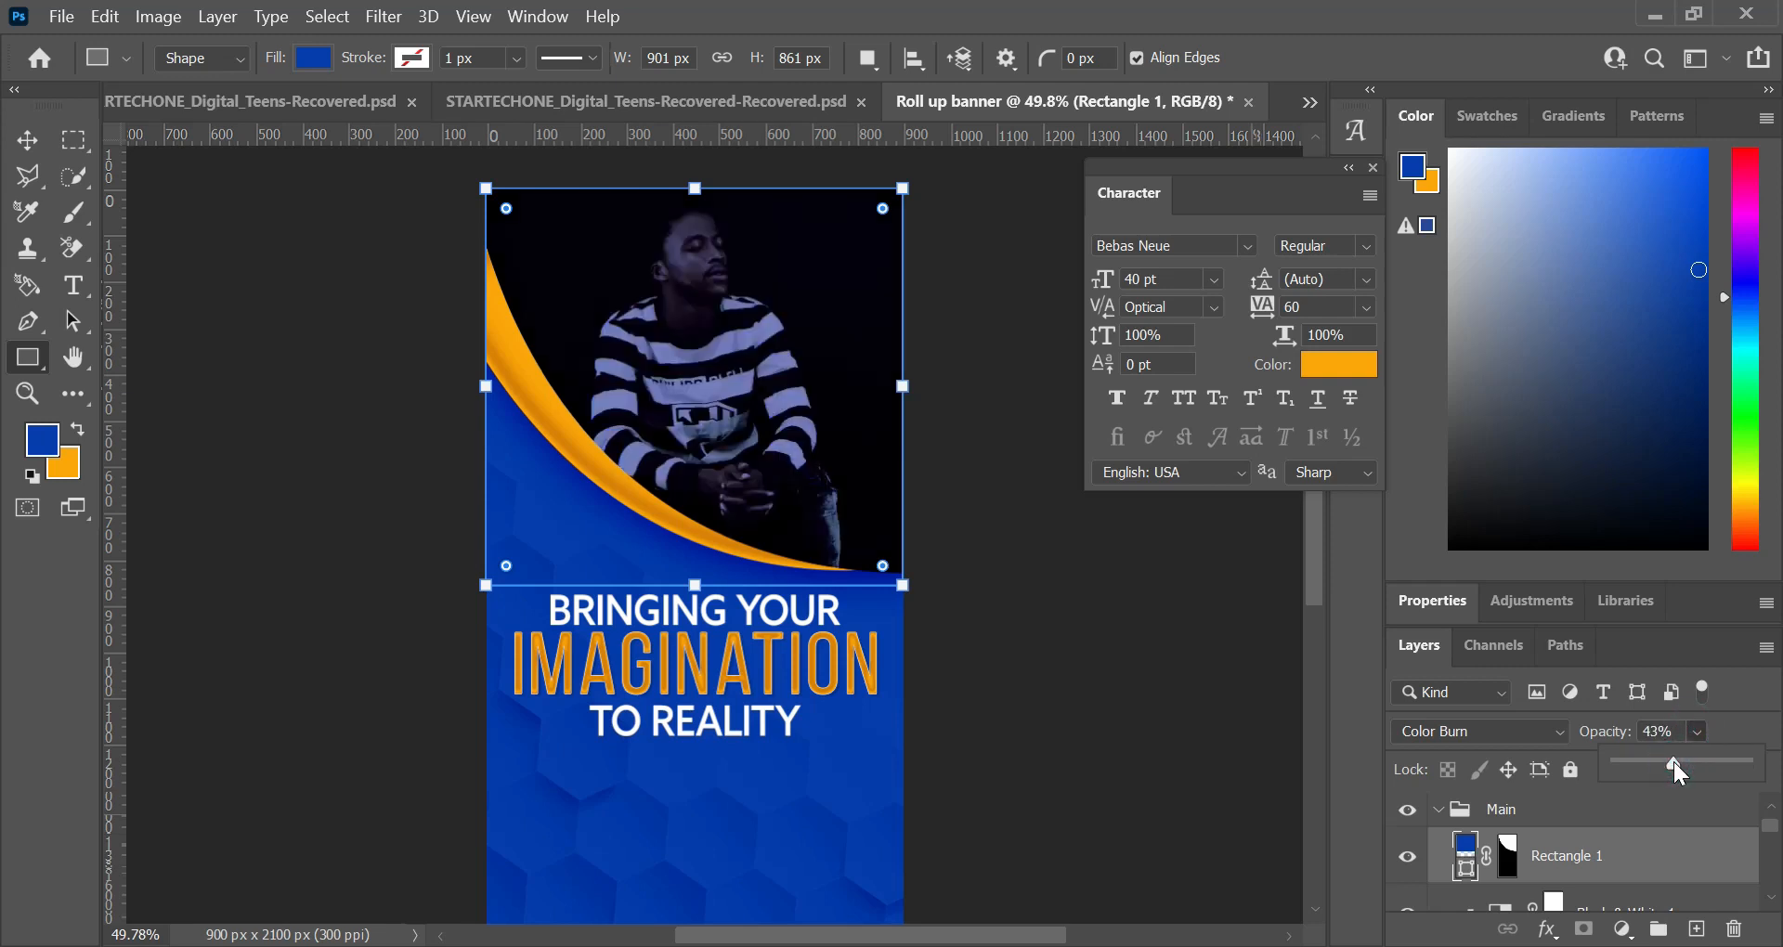
pyautogui.moveTo(1679, 774); pyautogui.dragTo(1739, 780)
pyautogui.click(1698, 770)
pyautogui.click(1696, 769)
pyautogui.moveTo(1706, 815); pyautogui.dragTo(1620, 804)
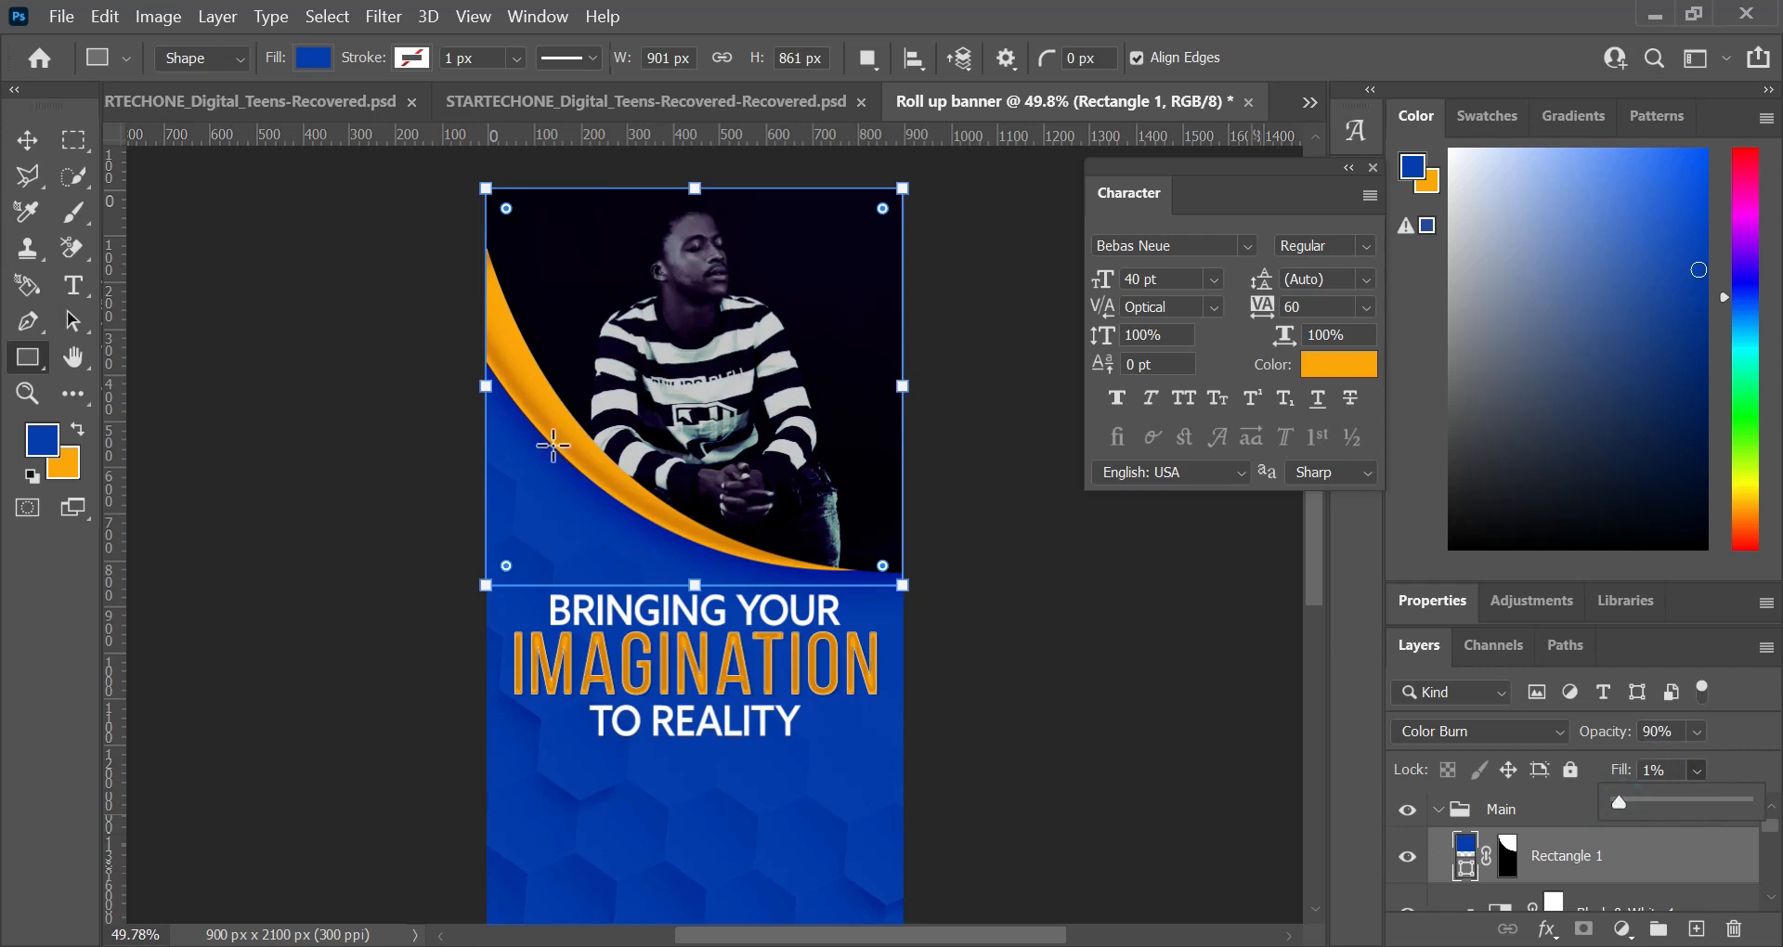
pyautogui.click(27, 140)
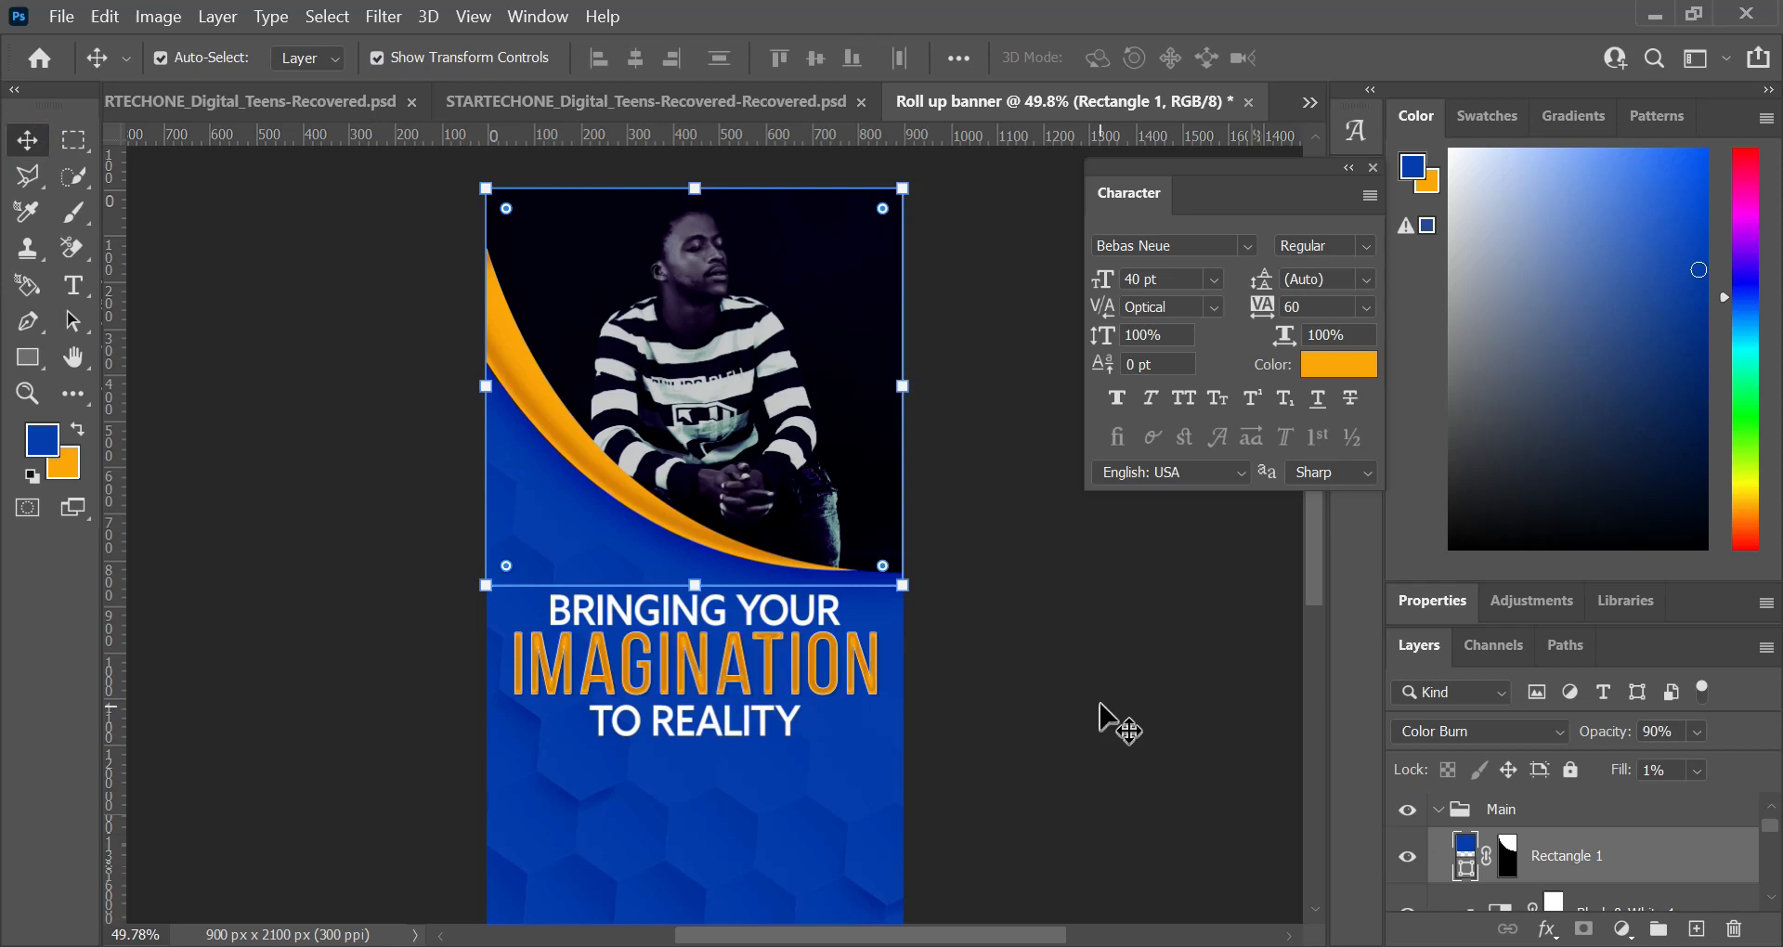
pyautogui.click(1100, 706)
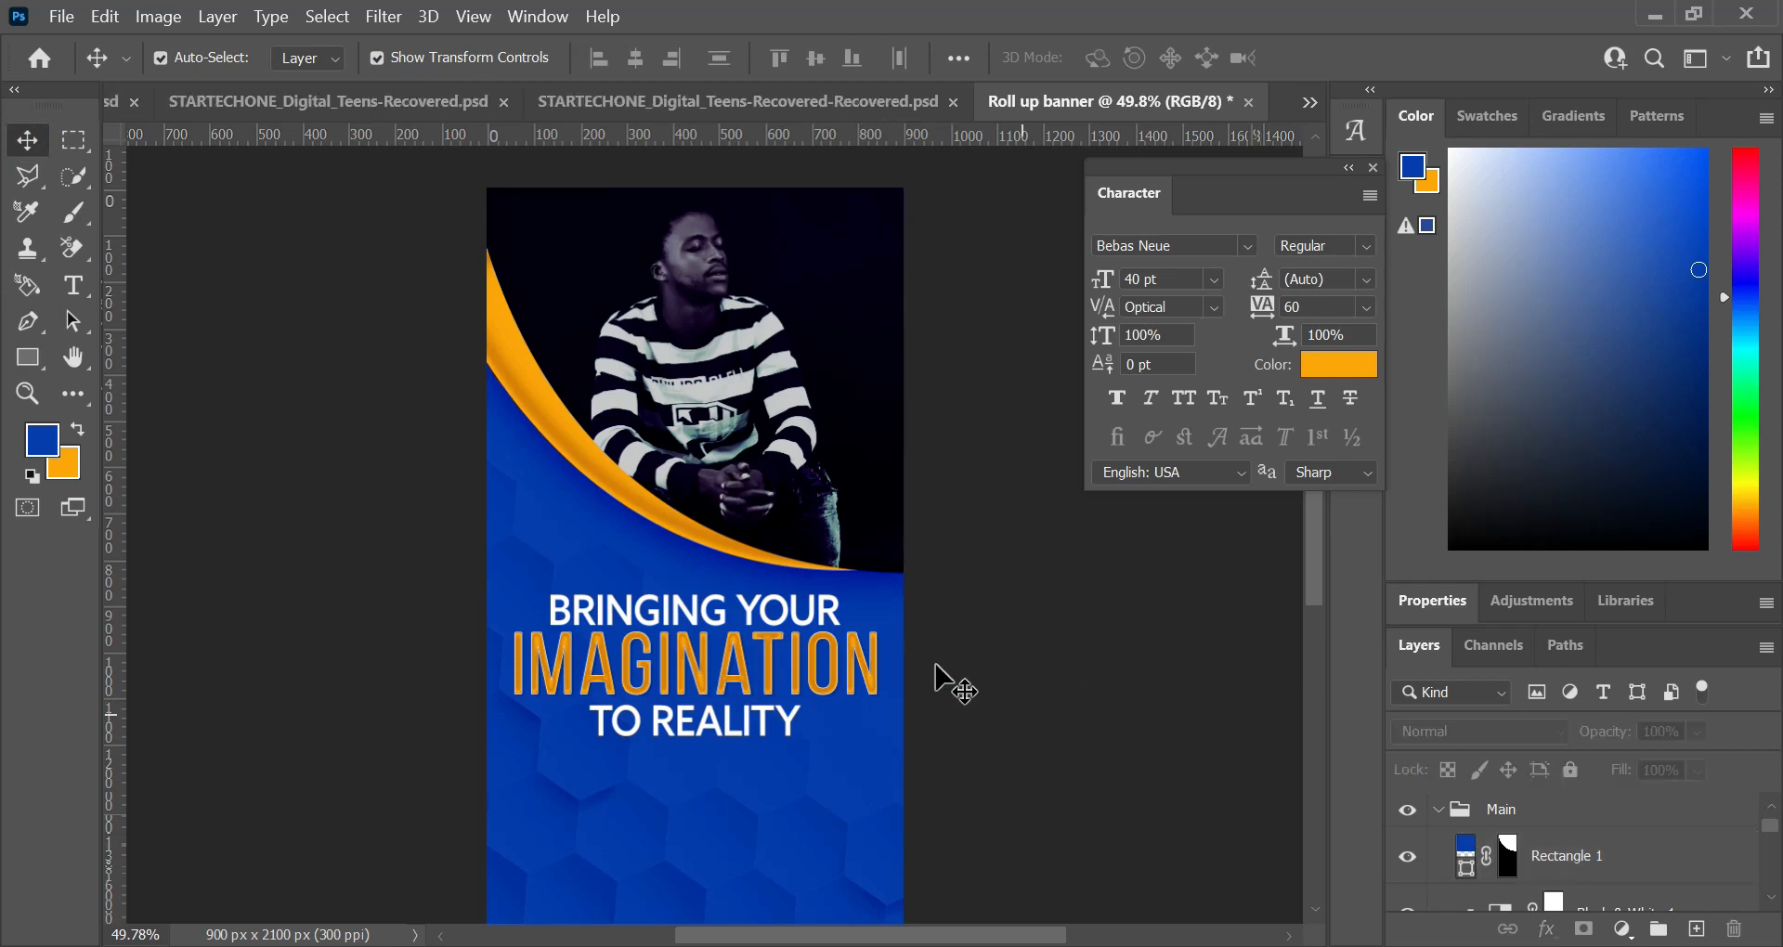
# Step: Review the banner from the photo and headline down to the empty hexagon area
pyautogui.scroll(-3, 761, 594)
pyautogui.scroll(-1, 649, 619)
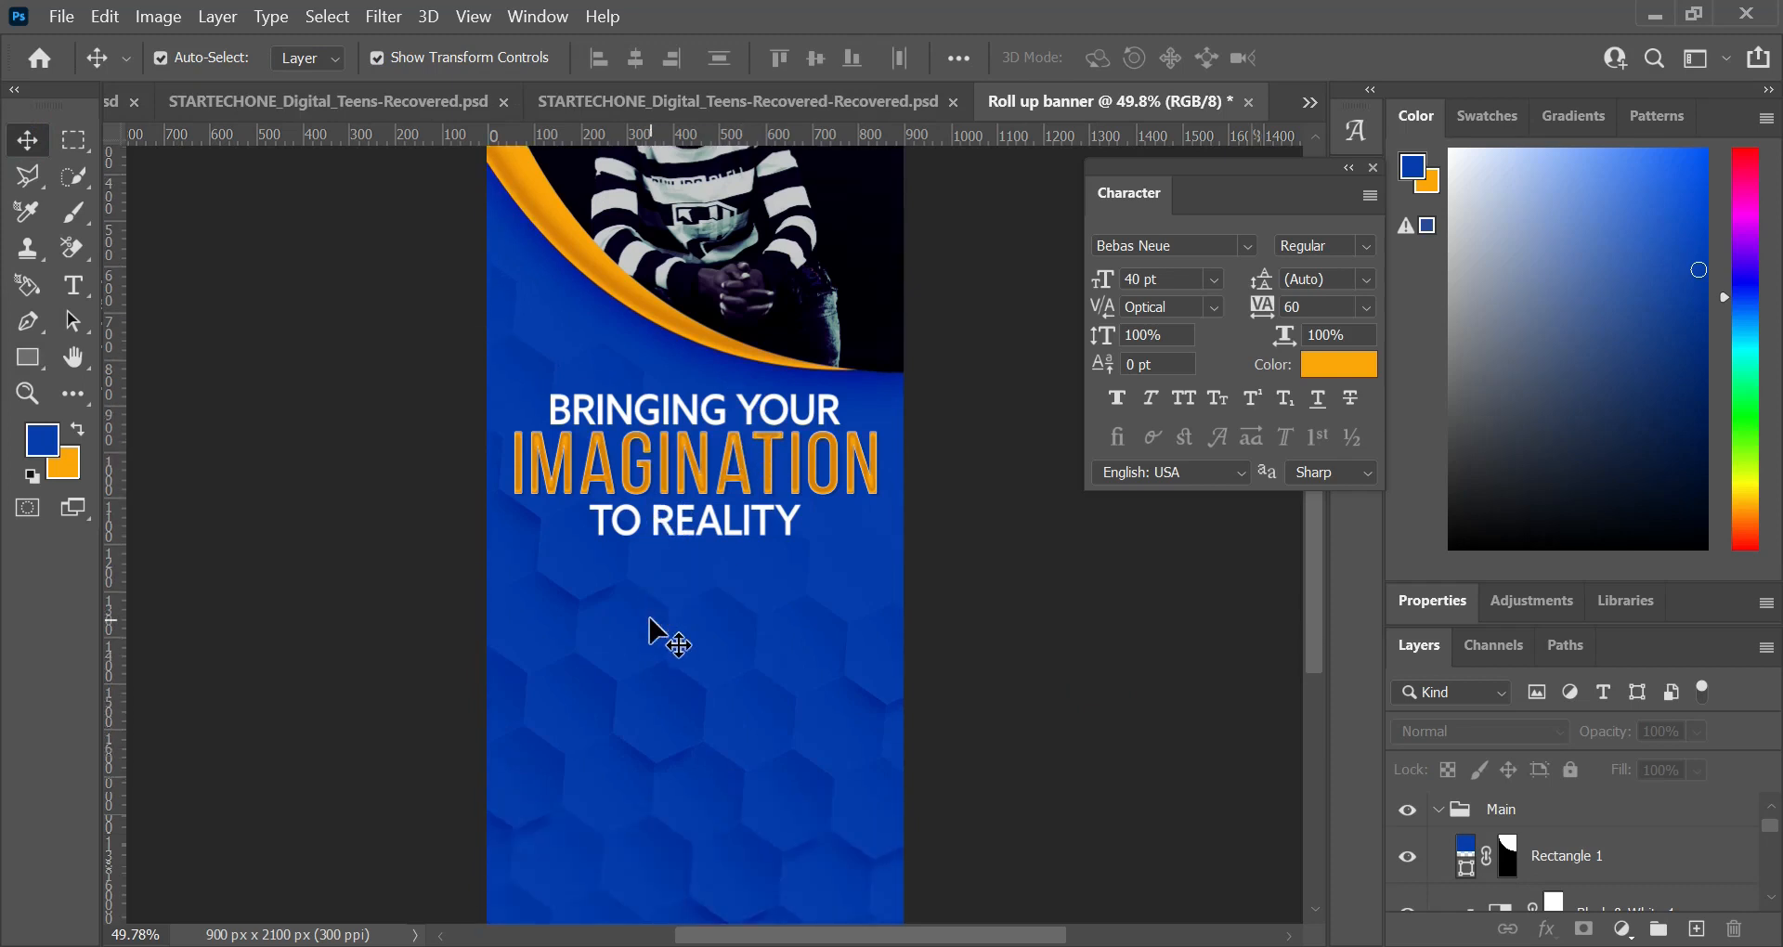
pyautogui.scroll(-3, 743, 529)
pyautogui.scroll(1, 724, 455)
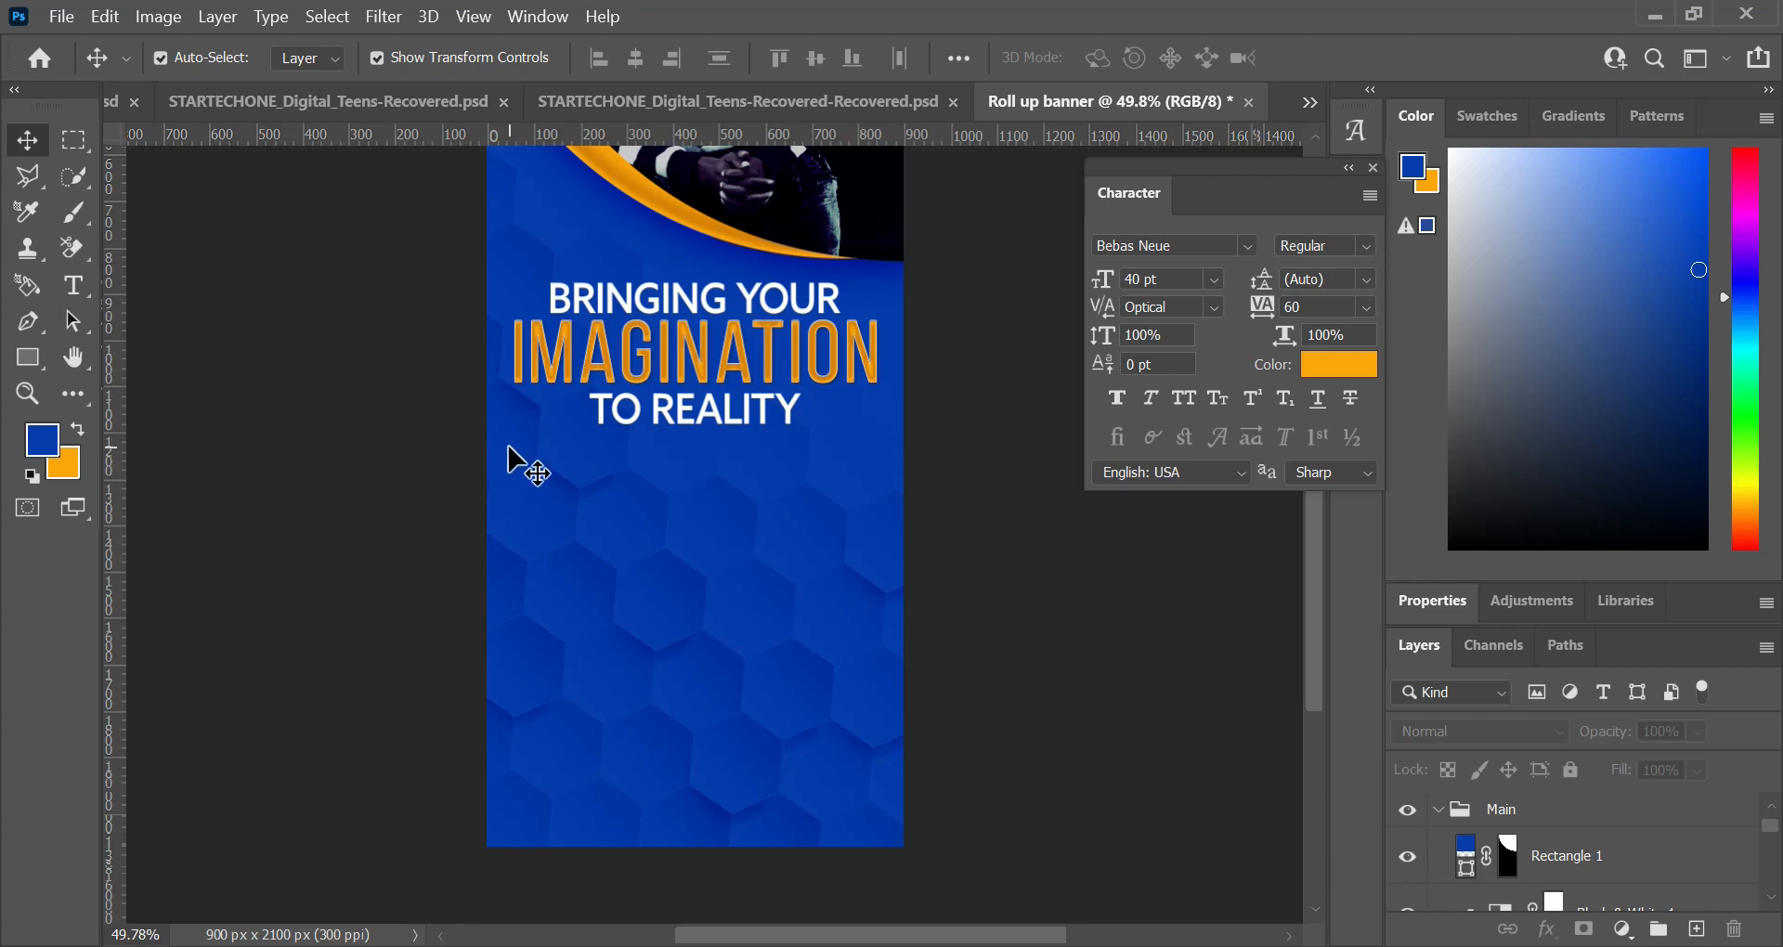
pyautogui.scroll(4, 509, 453)
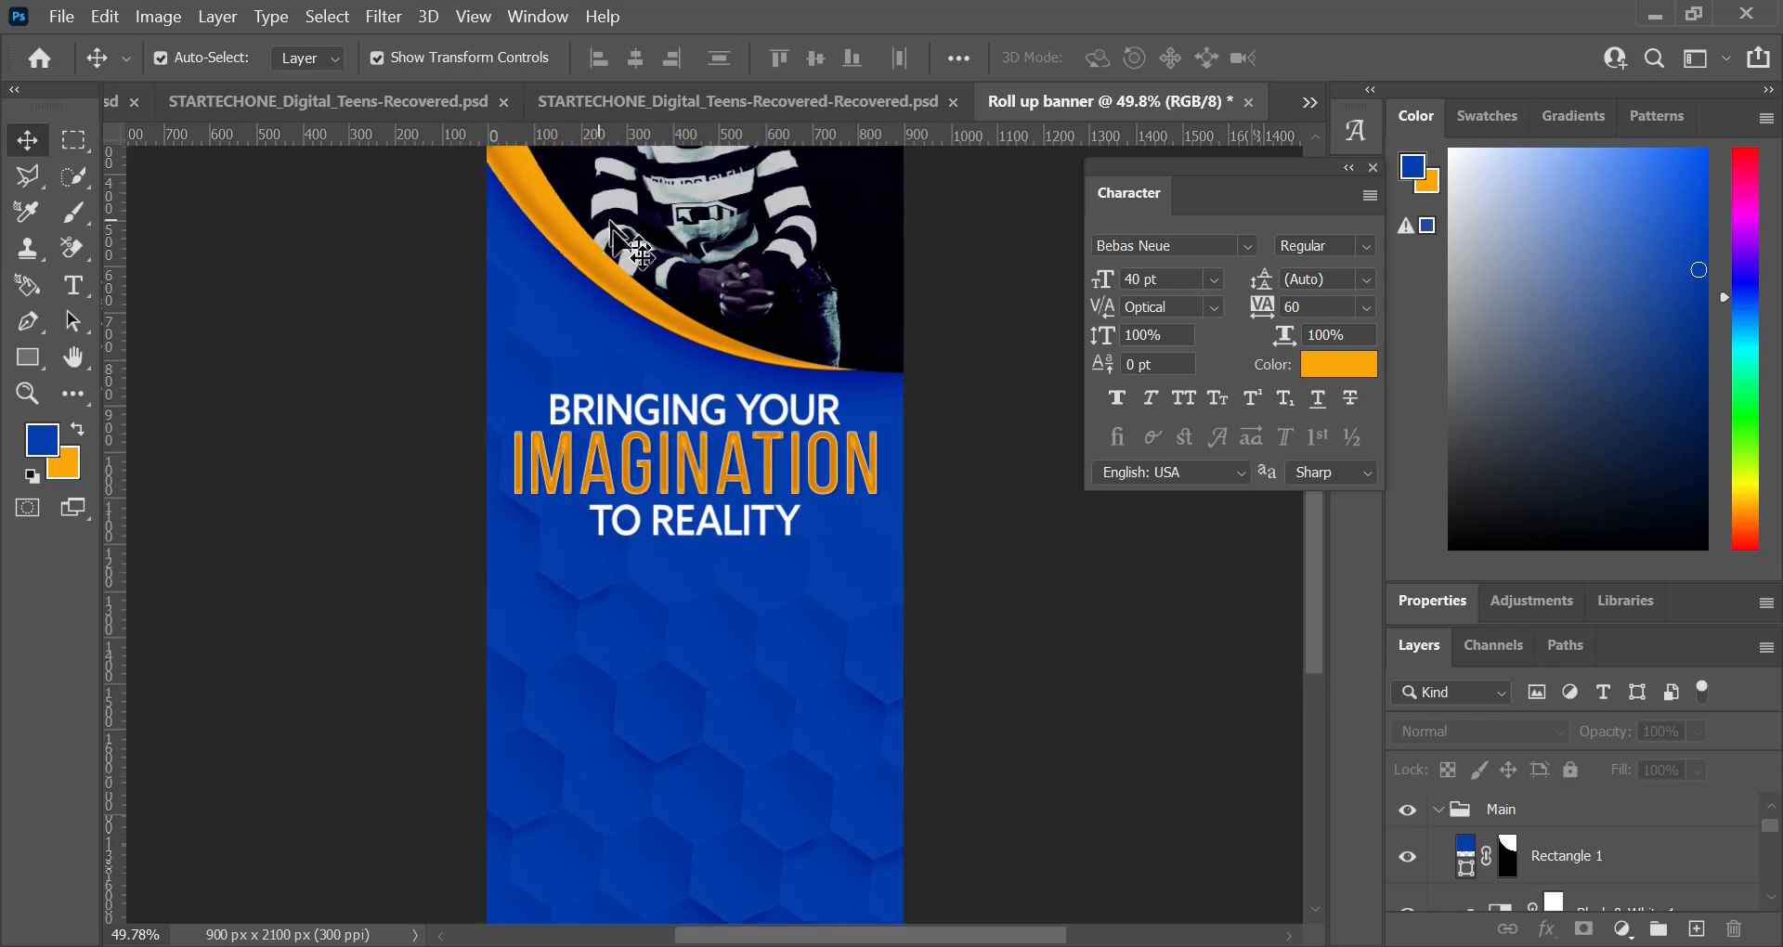
pyautogui.scroll(3, 633, 278)
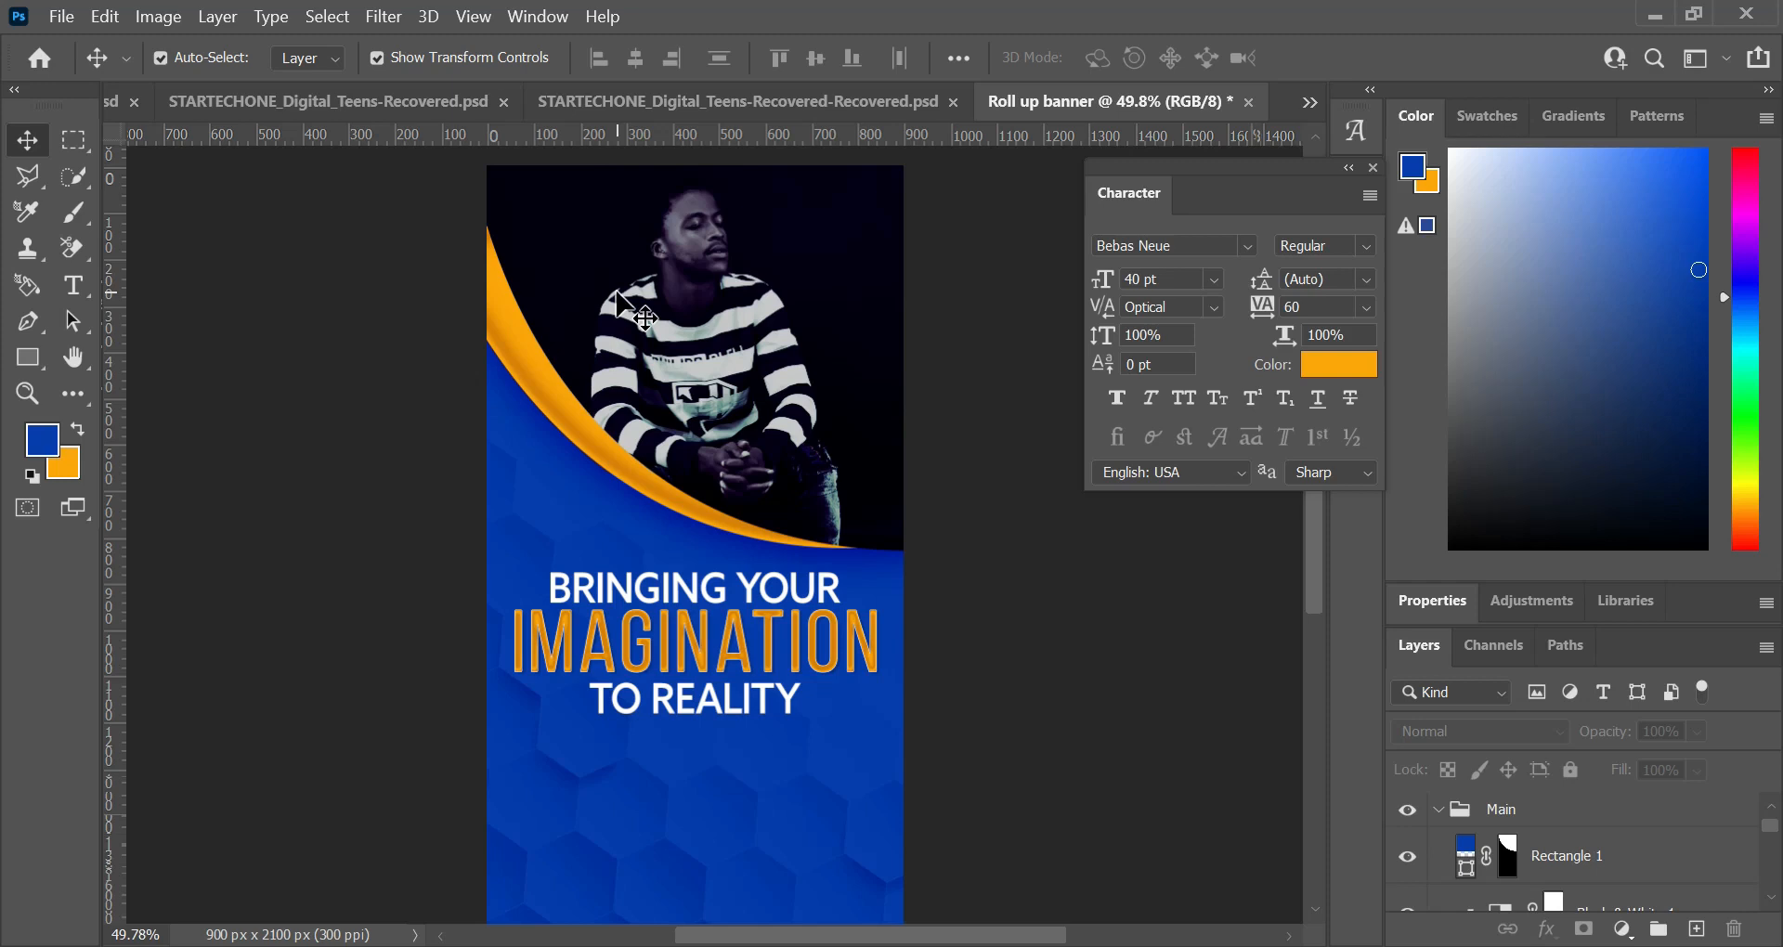
pyautogui.scroll(-4, 792, 726)
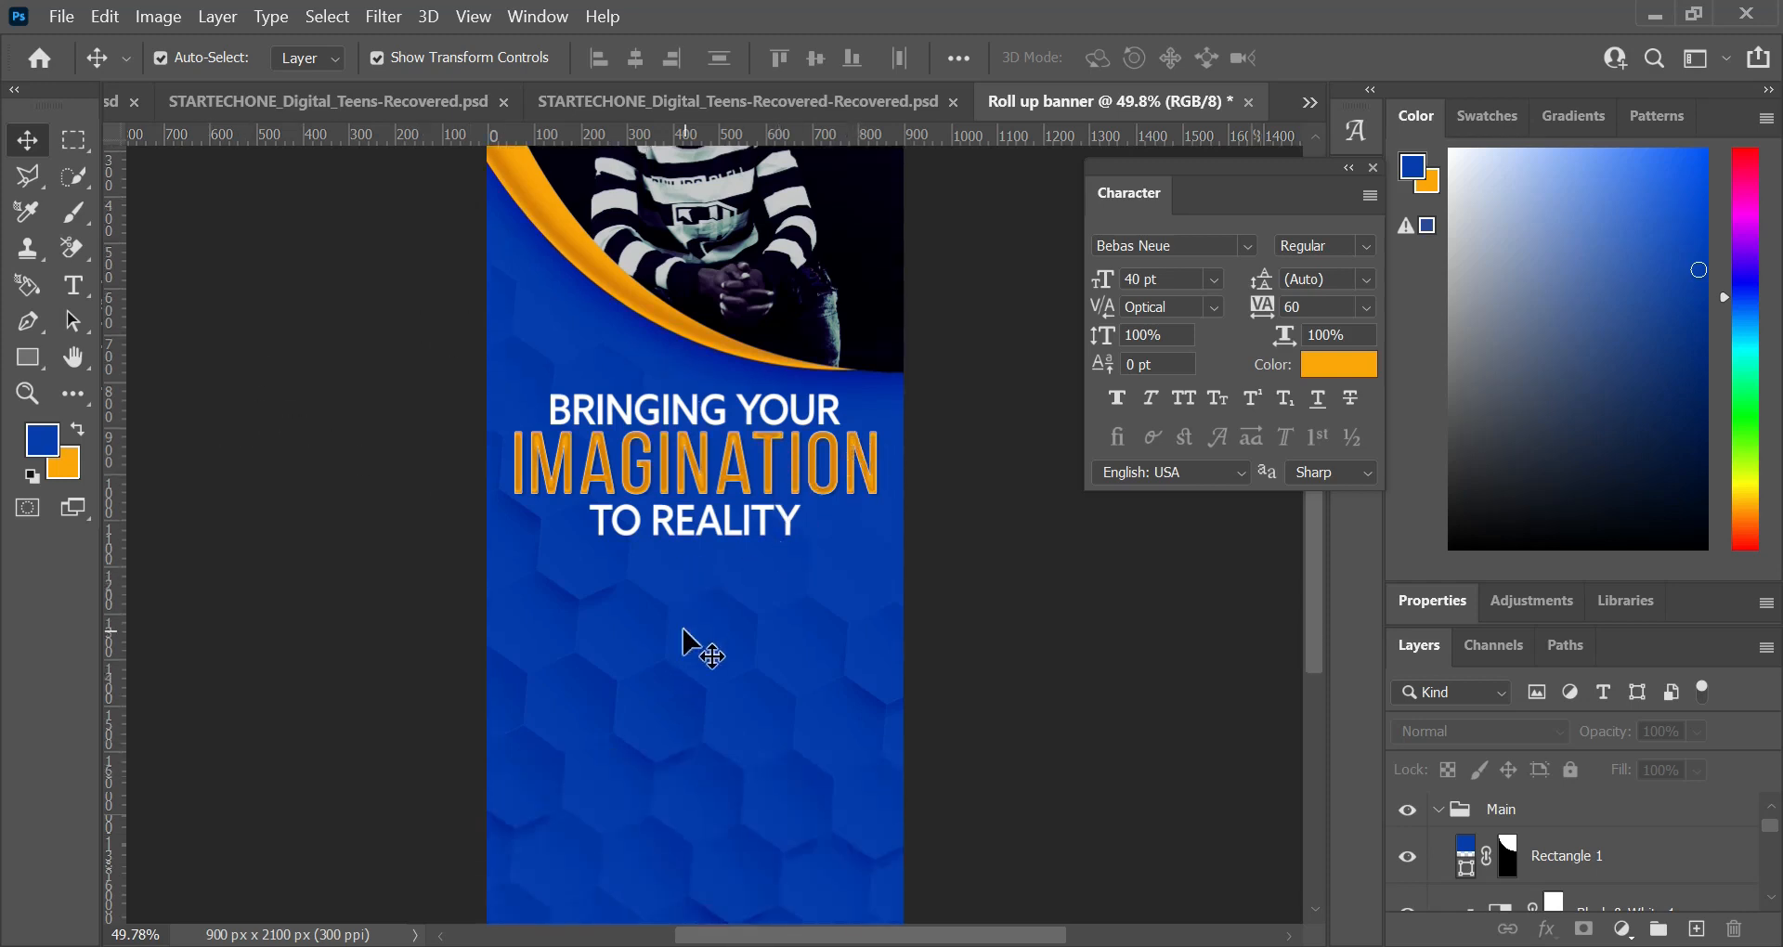
# Step: Add the text "OUR SERVICES" below the headline, on a new layer above the "imaginatin" group
pyautogui.press('t')
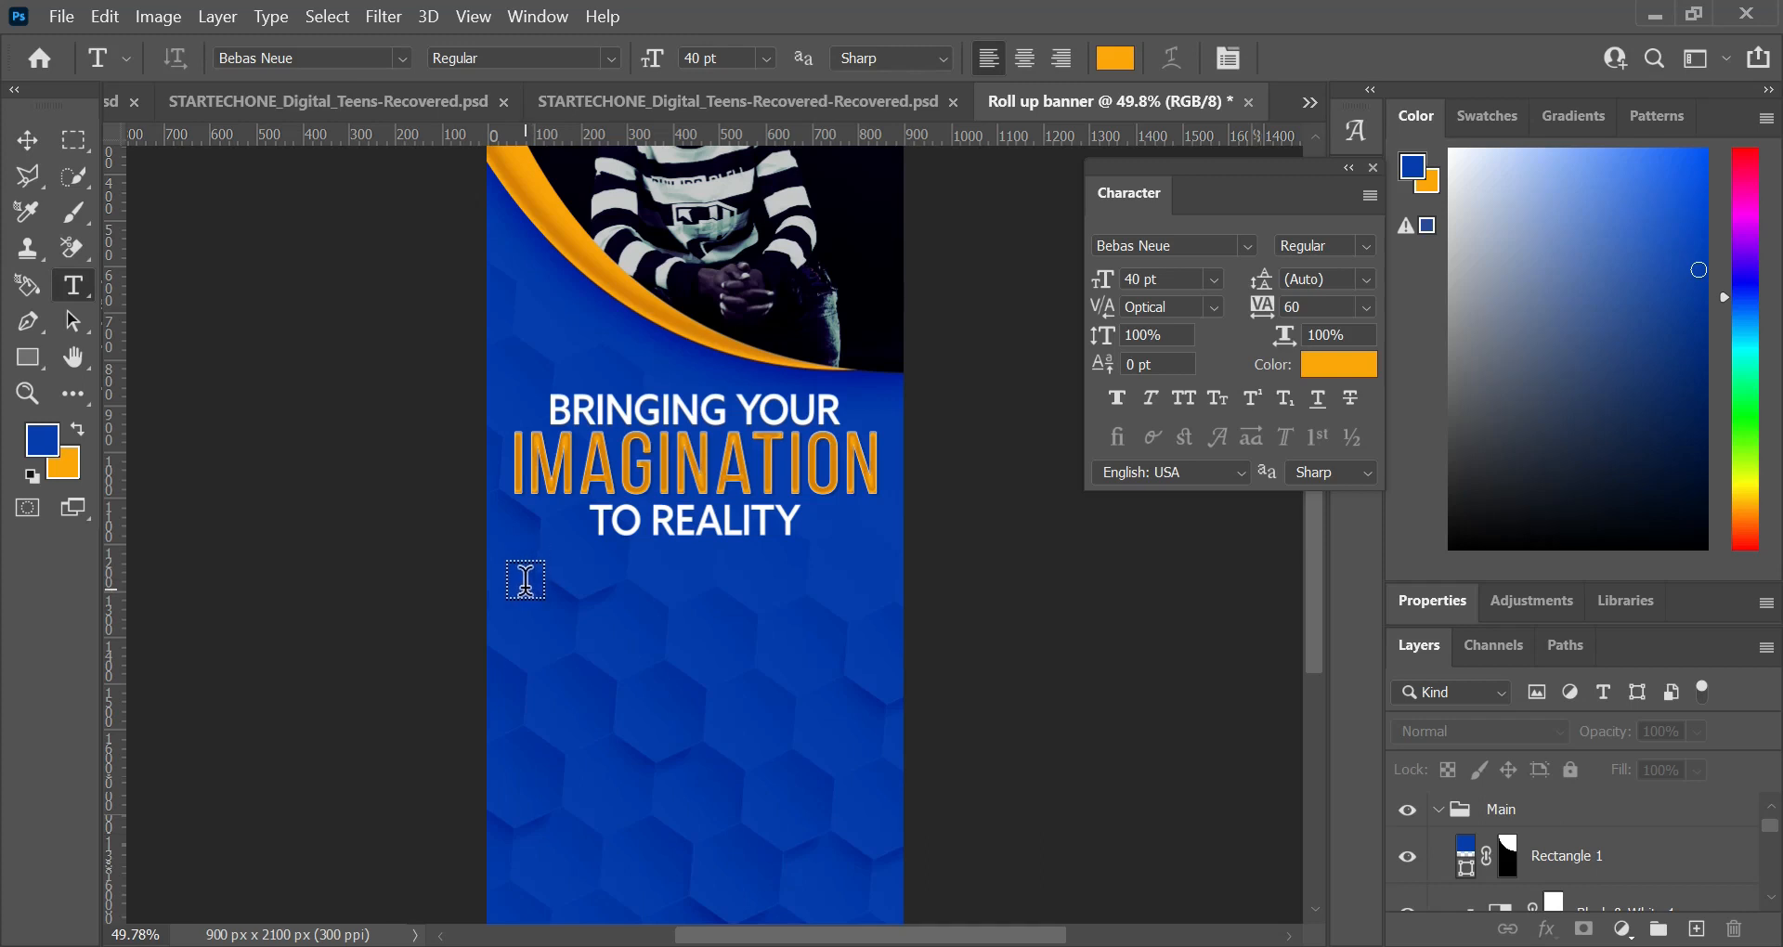
pyautogui.click(1438, 809)
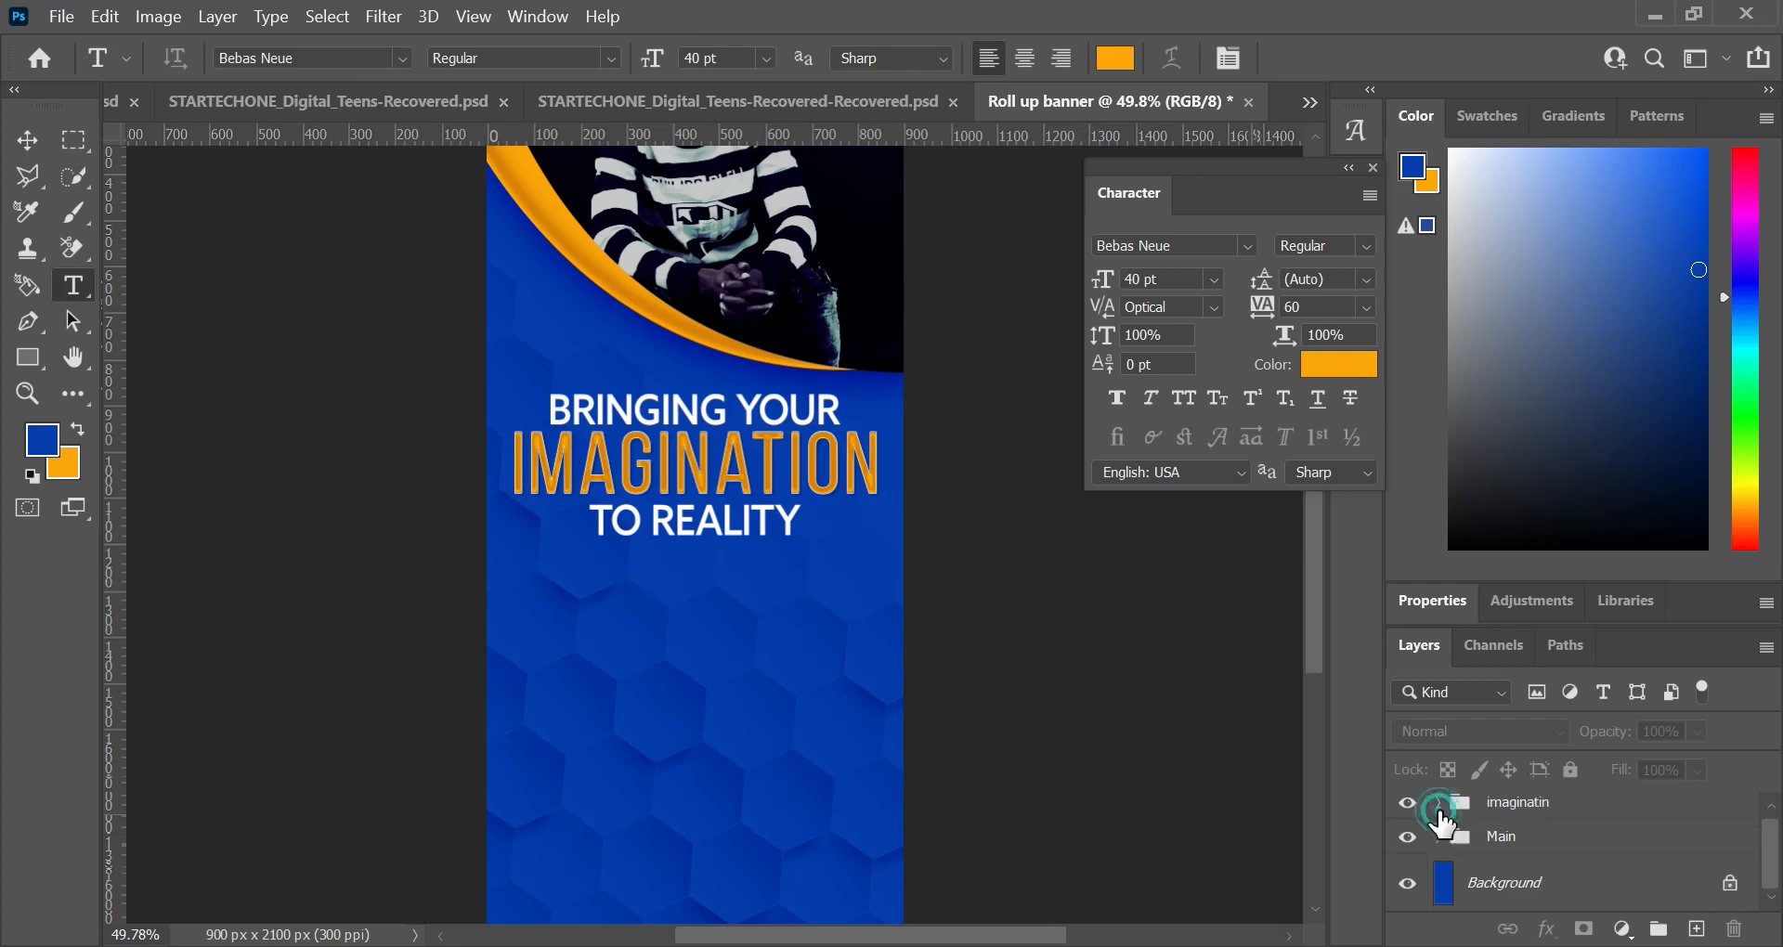
pyautogui.click(1528, 809)
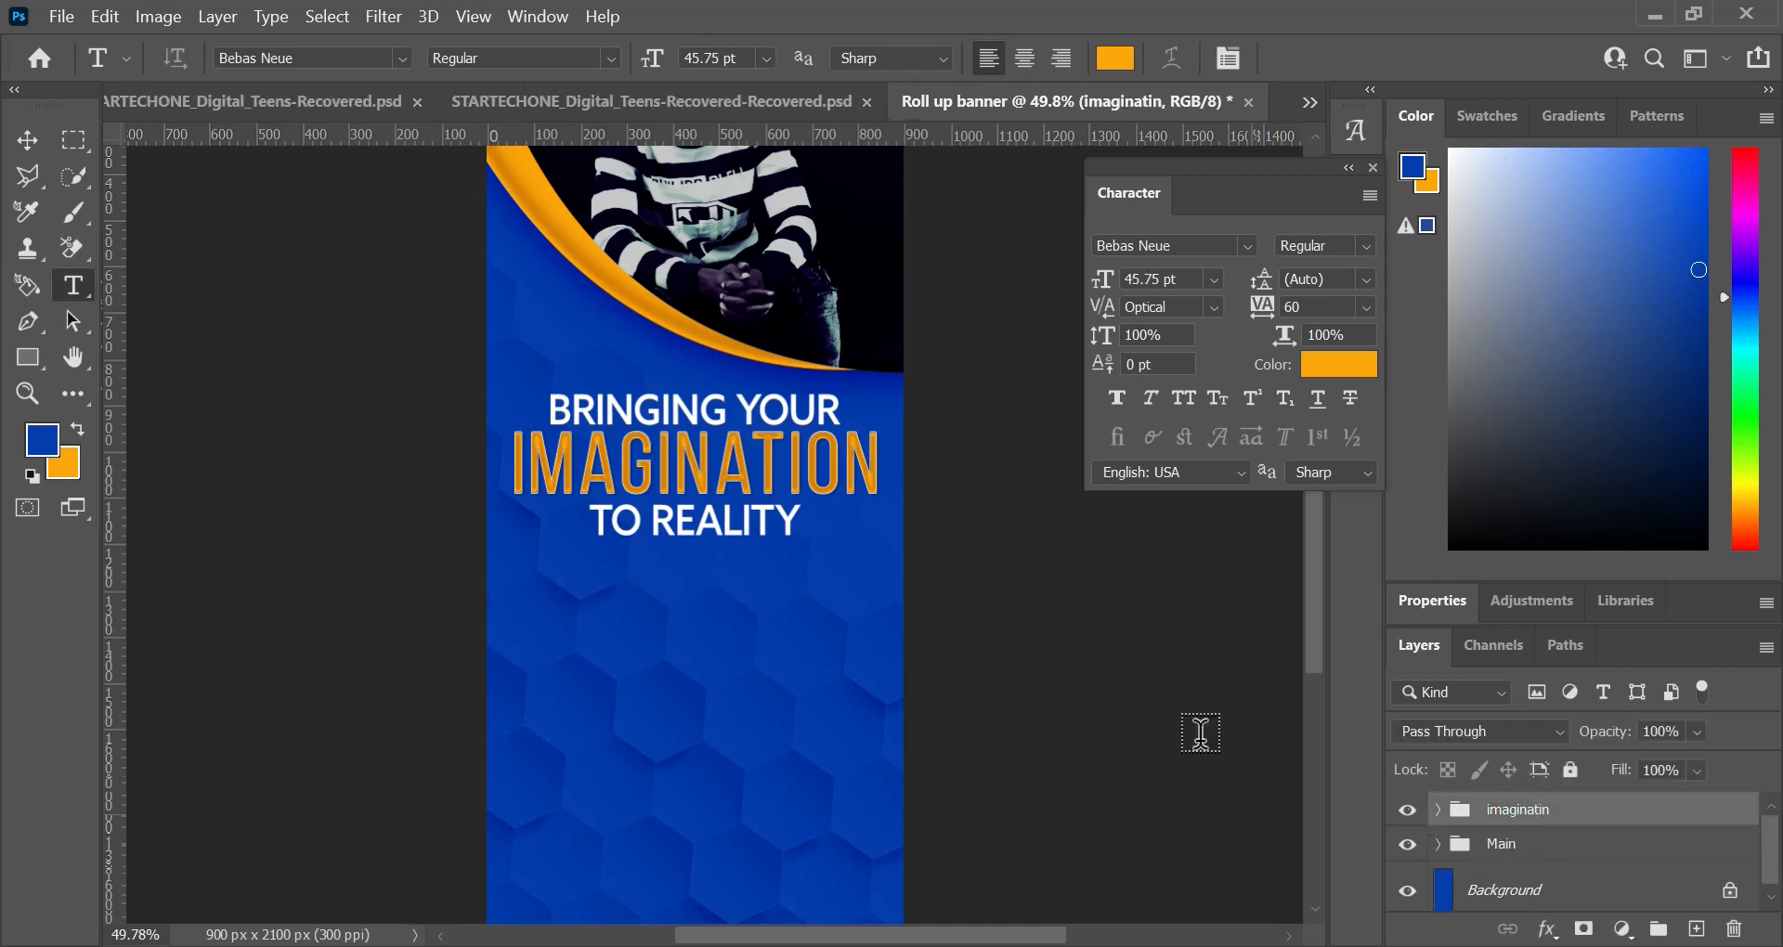
pyautogui.click(527, 584)
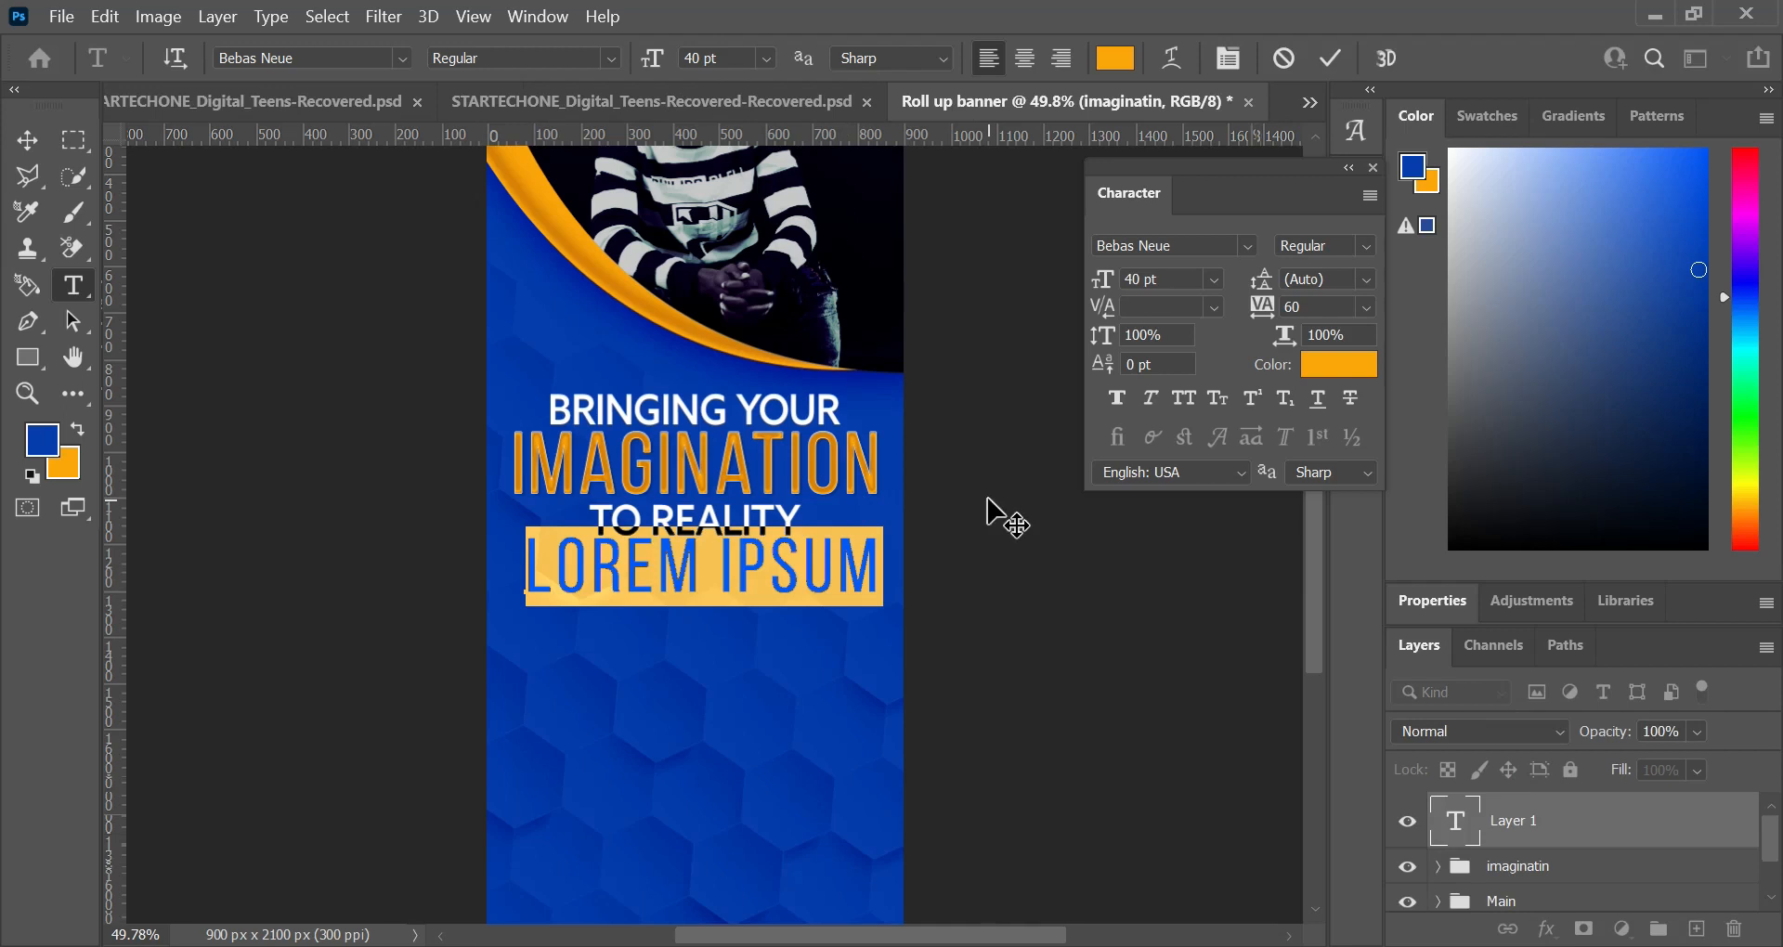
pyautogui.write('OUR SERVICES')
# Step: Format the "OUR SERVICES" text as Bebas Neue Book at 22 pt with tracking 0
pyautogui.hotkey('ctrl', 'a')
pyautogui.moveTo(1102, 280); pyautogui.dragTo(1085, 282)
pyautogui.click(1366, 246)
pyautogui.click(1345, 314)
pyautogui.click(1366, 307)
pyautogui.click(1309, 464)
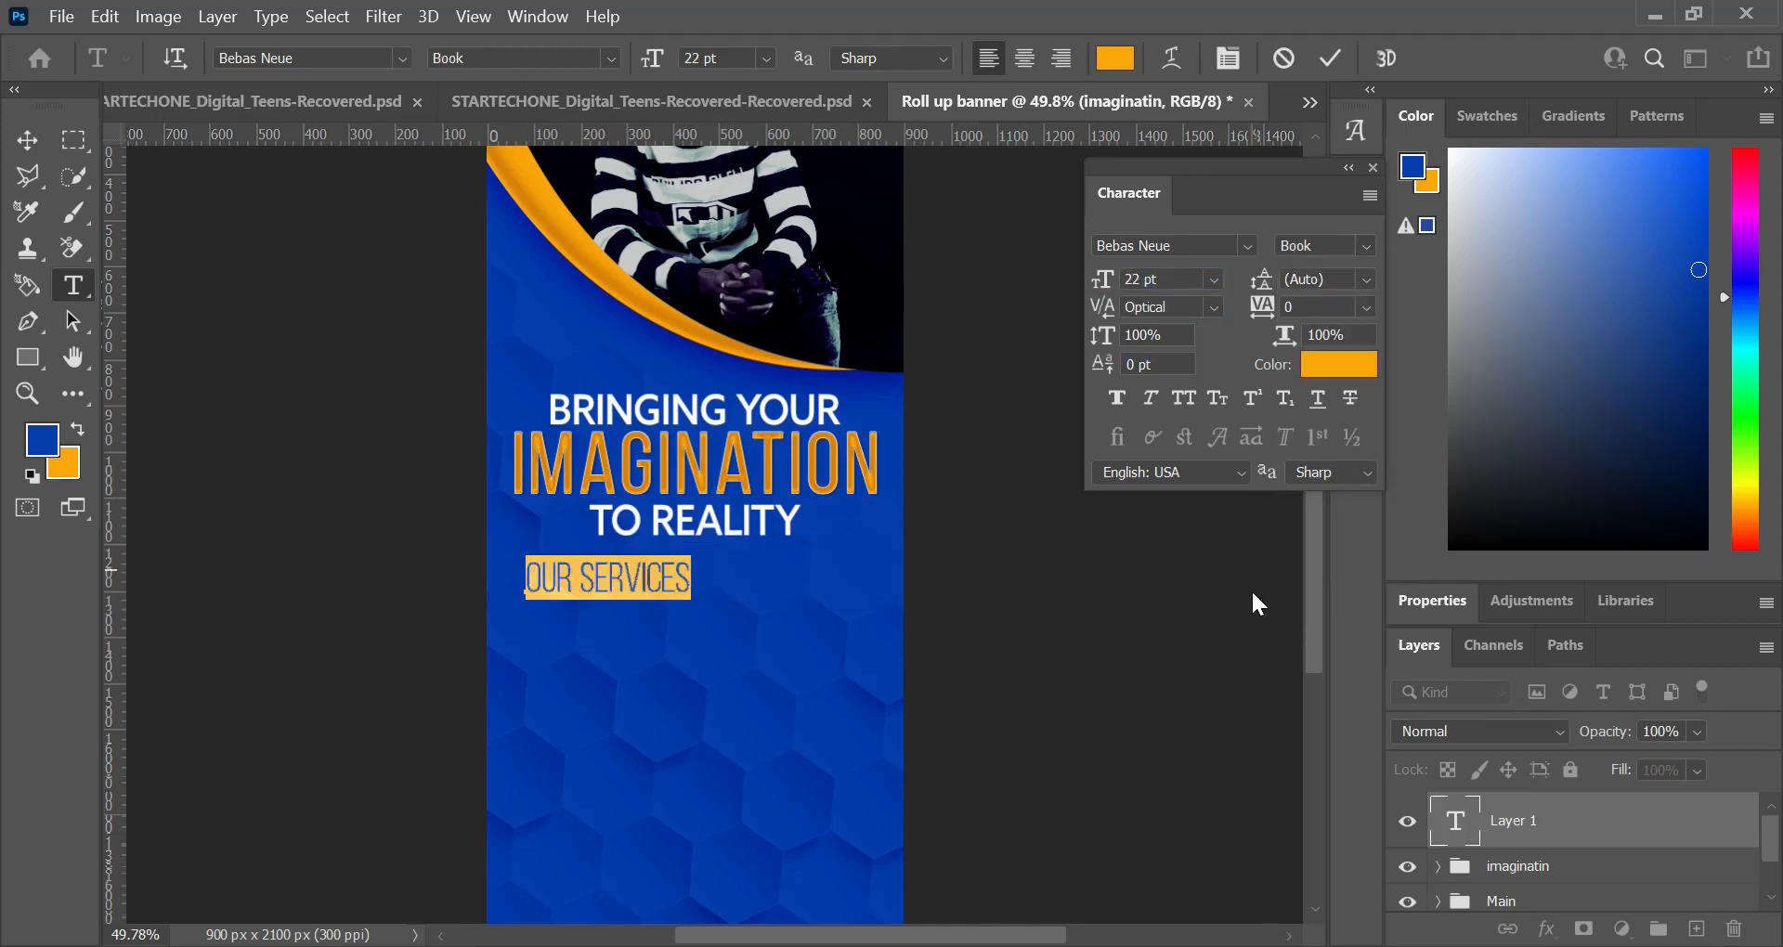
pyautogui.click(1329, 58)
pyautogui.press('v')
# Step: Move the "OUR SERVICES" text toward the banner's centre and set it to 18 pt with tracking 20
pyautogui.hotkey('ctrl', '0')
pyautogui.moveTo(625, 617); pyautogui.dragTo(693, 640)
pyautogui.doubleClick(713, 637)
pyautogui.hotkey('ctrl', 'a')
pyautogui.moveTo(1102, 280); pyautogui.dragTo(1098, 281)
pyautogui.hotkey('alt', 'Right')
pyautogui.click(1331, 59)
# Step: Centre the "OUR SERVICES" text horizontally on the banner and nudge it up 30 px
pyautogui.press('v')
pyautogui.click(635, 60)
pyautogui.hotkey('shift', 'Up')
pyautogui.hotkey('shift', 'Up')
pyautogui.hotkey('shift', 'Up')
pyautogui.hotkey('shift', 'Up')
pyautogui.hotkey('shift', 'Up')
# Step: Put the "OUR SERVICES" text into a new group and rename the group "List_of_ services"
pyautogui.press('t')
pyautogui.click(1563, 844)
pyautogui.hotkey('ctrl', 'g')
pyautogui.click(1563, 844)
pyautogui.click(1438, 810)
pyautogui.doubleClick(1511, 810)
pyautogui.write('Lisy')
pyautogui.write('_of_ servcies')
pyautogui.press('BackSpace')
pyautogui.press('BackSpace')
pyautogui.press('BackSpace')
pyautogui.press('BackSpace')
pyautogui.write('ices')
pyautogui.press('Return')
# Step: Add a three-line text under the services heading reading "Graphic Design", "Web Design/Development" and "Business Branding"
pyautogui.click(1438, 810)
pyautogui.click(1564, 855)
pyautogui.click(582, 675)
pyautogui.write('Graphic Design')
pyautogui.press('Return')
pyautogui.write('Web Design/Development')
pyautogui.press('Return')
pyautogui.write('Blsiness Branding')
# Step: Colour the three-line services list white and shift it slightly toward the banner's left edge
pyautogui.hotkey('ctrl', 'a')
pyautogui.click(1114, 57)
pyautogui.click(1012, 220)
pyautogui.press('Return')
pyautogui.click(1329, 58)
pyautogui.press('v')
pyautogui.moveTo(647, 694); pyautogui.dragTo(643, 694)
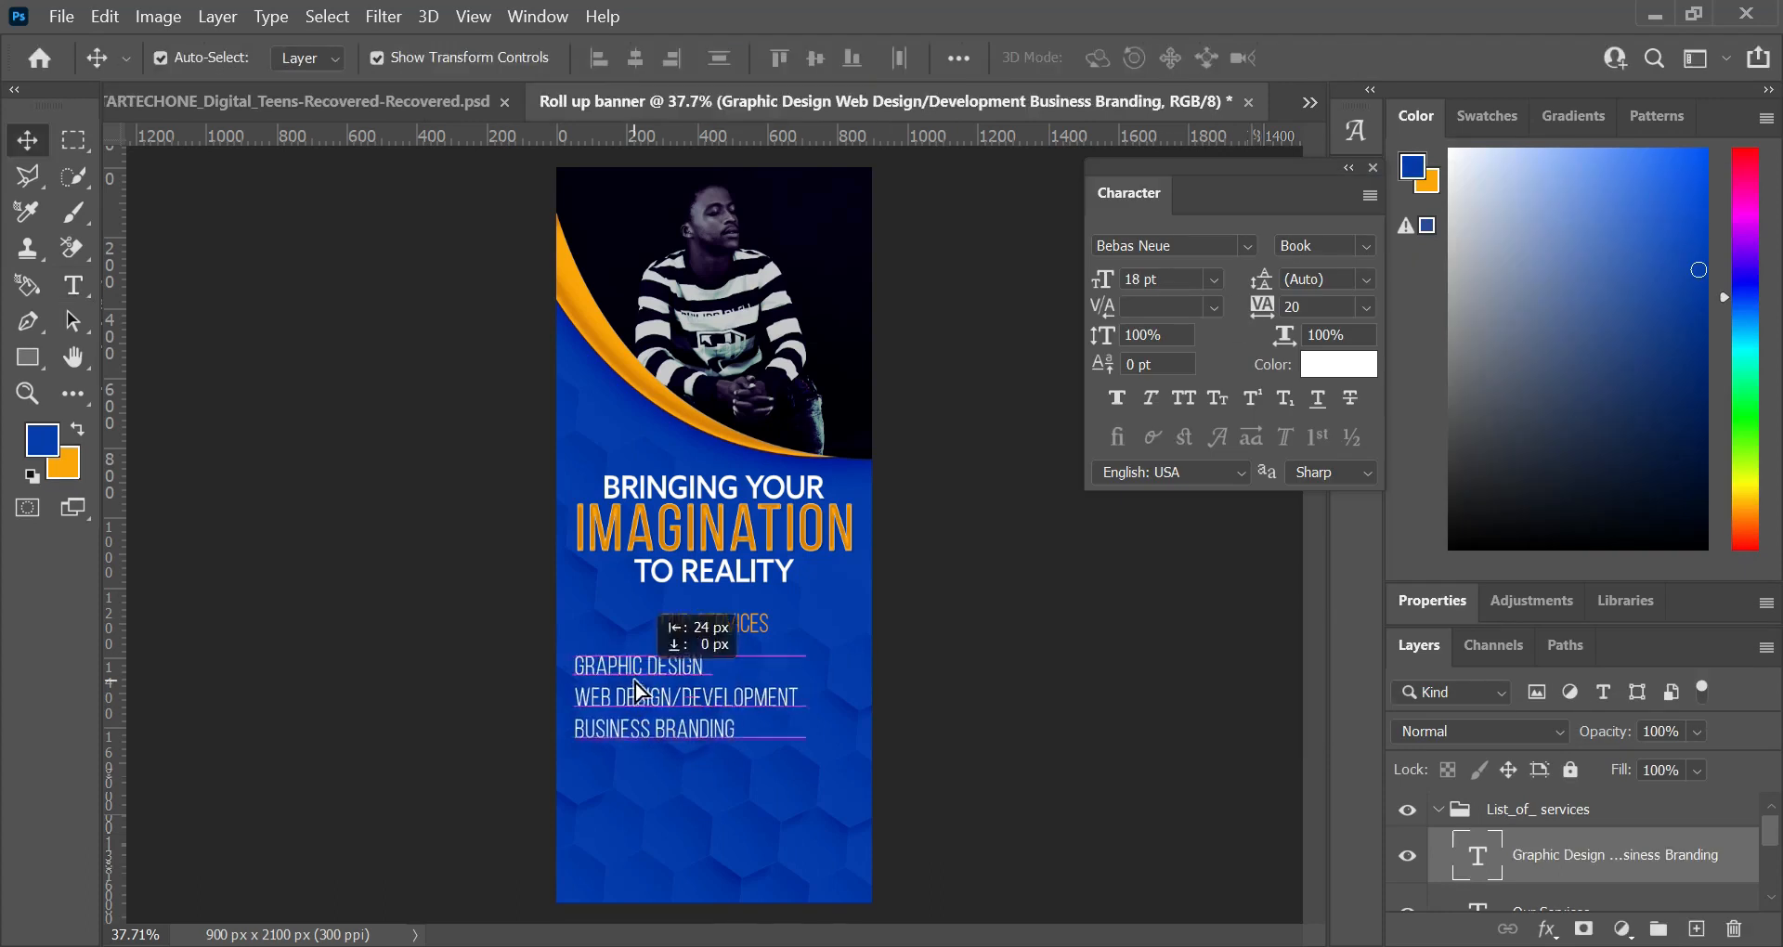
pyautogui.click(1032, 674)
# Step: Edit the services heading to read "- OUR SERVICES -" with a dash on each side
pyautogui.doubleClick(742, 632)
pyautogui.press('Home')
pyautogui.write('-')
pyautogui.press('End')
pyautogui.write('-')
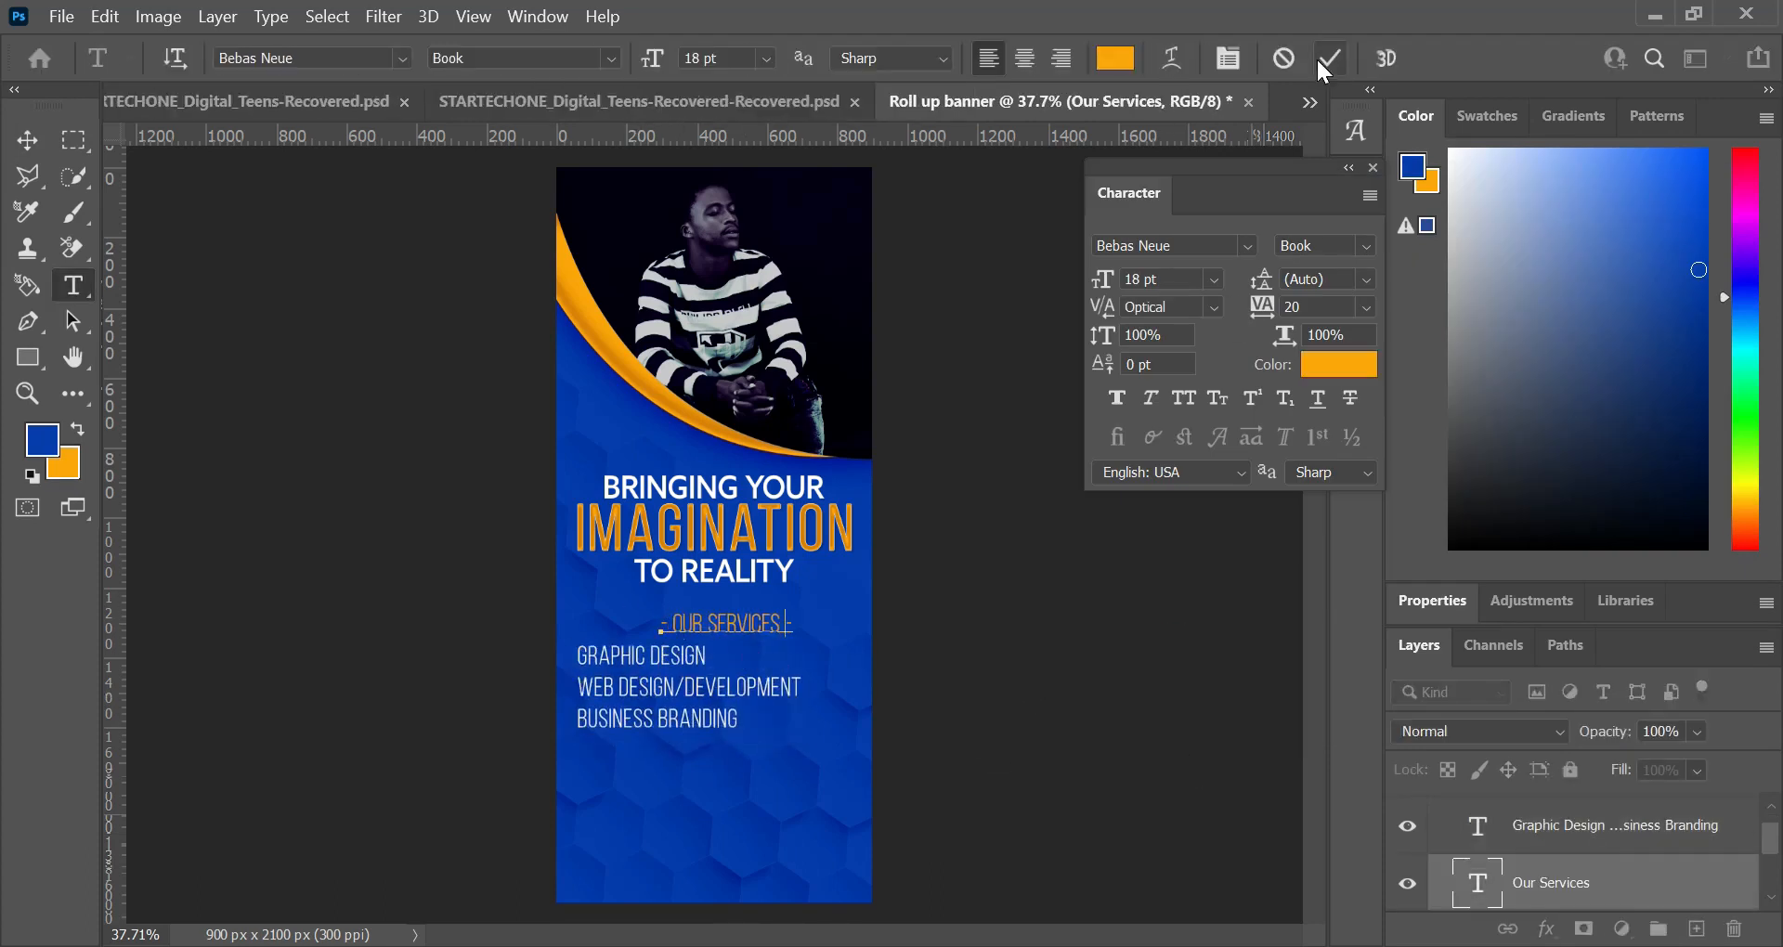
pyautogui.click(1330, 58)
# Step: Add text below the services list reading "We are a Company of technocrat bank on us and be rest assured of quality deliverable"
pyautogui.doubleClick(580, 656)
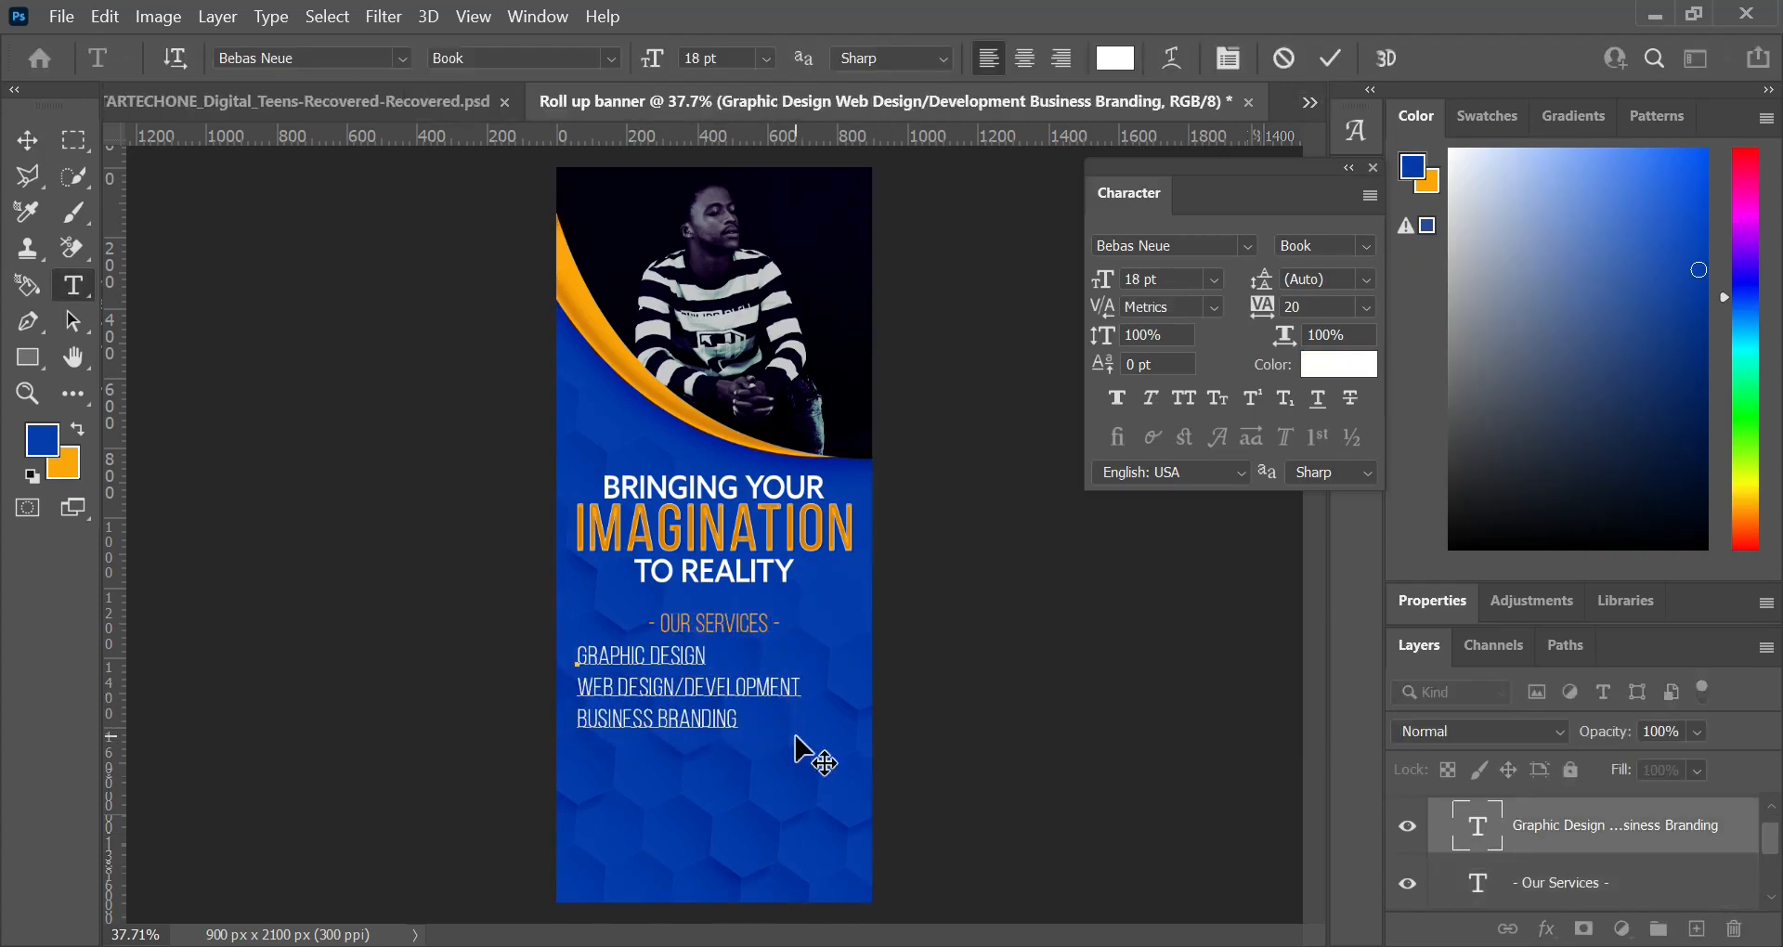
pyautogui.click(586, 795)
pyautogui.write('WE ARE A COMPANY OF TECHNOCRA')
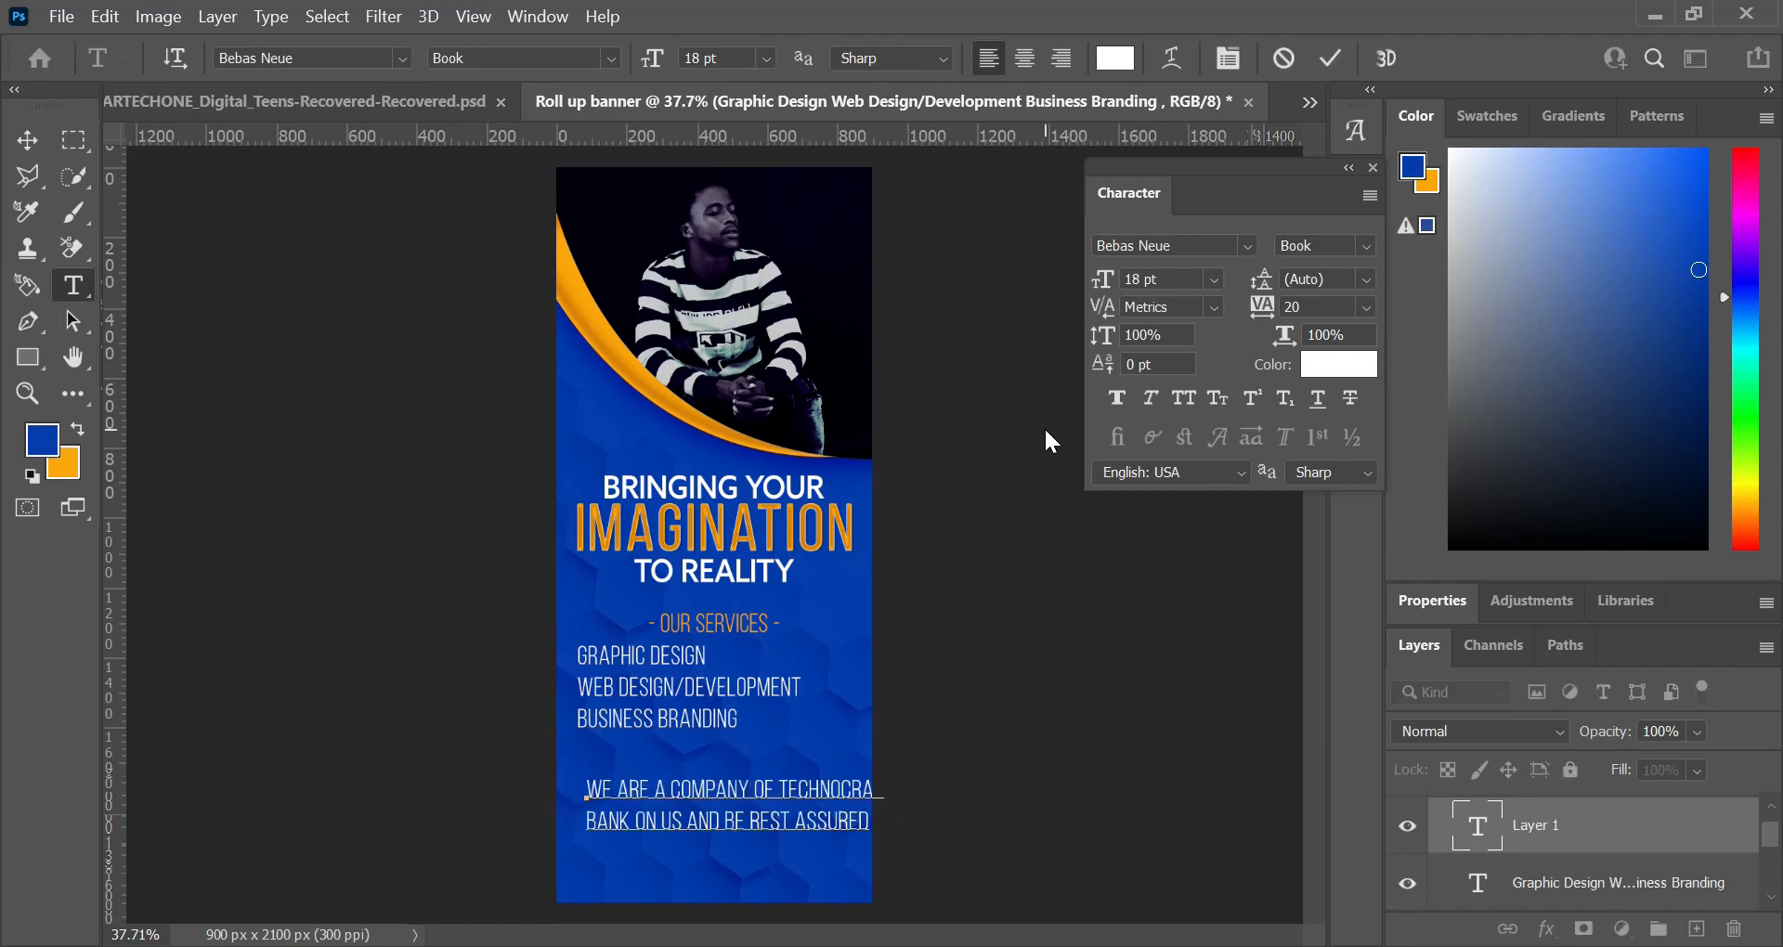
pyautogui.write('deliverable')
# Step: Format the company description as Montserrat Regular, 9 pt, tracking 0, with centred alignment
pyautogui.hotkey('ctrl', 'a')
pyautogui.click(1247, 246)
pyautogui.scroll(4, 1280, 342)
pyautogui.write('mon')
pyautogui.click(1279, 381)
pyautogui.click(1366, 246)
pyautogui.click(1307, 405)
pyautogui.moveTo(1102, 279); pyautogui.dragTo(1092, 288)
pyautogui.click(1365, 307)
pyautogui.click(1300, 476)
pyautogui.click(1024, 58)
pyautogui.click(1329, 57)
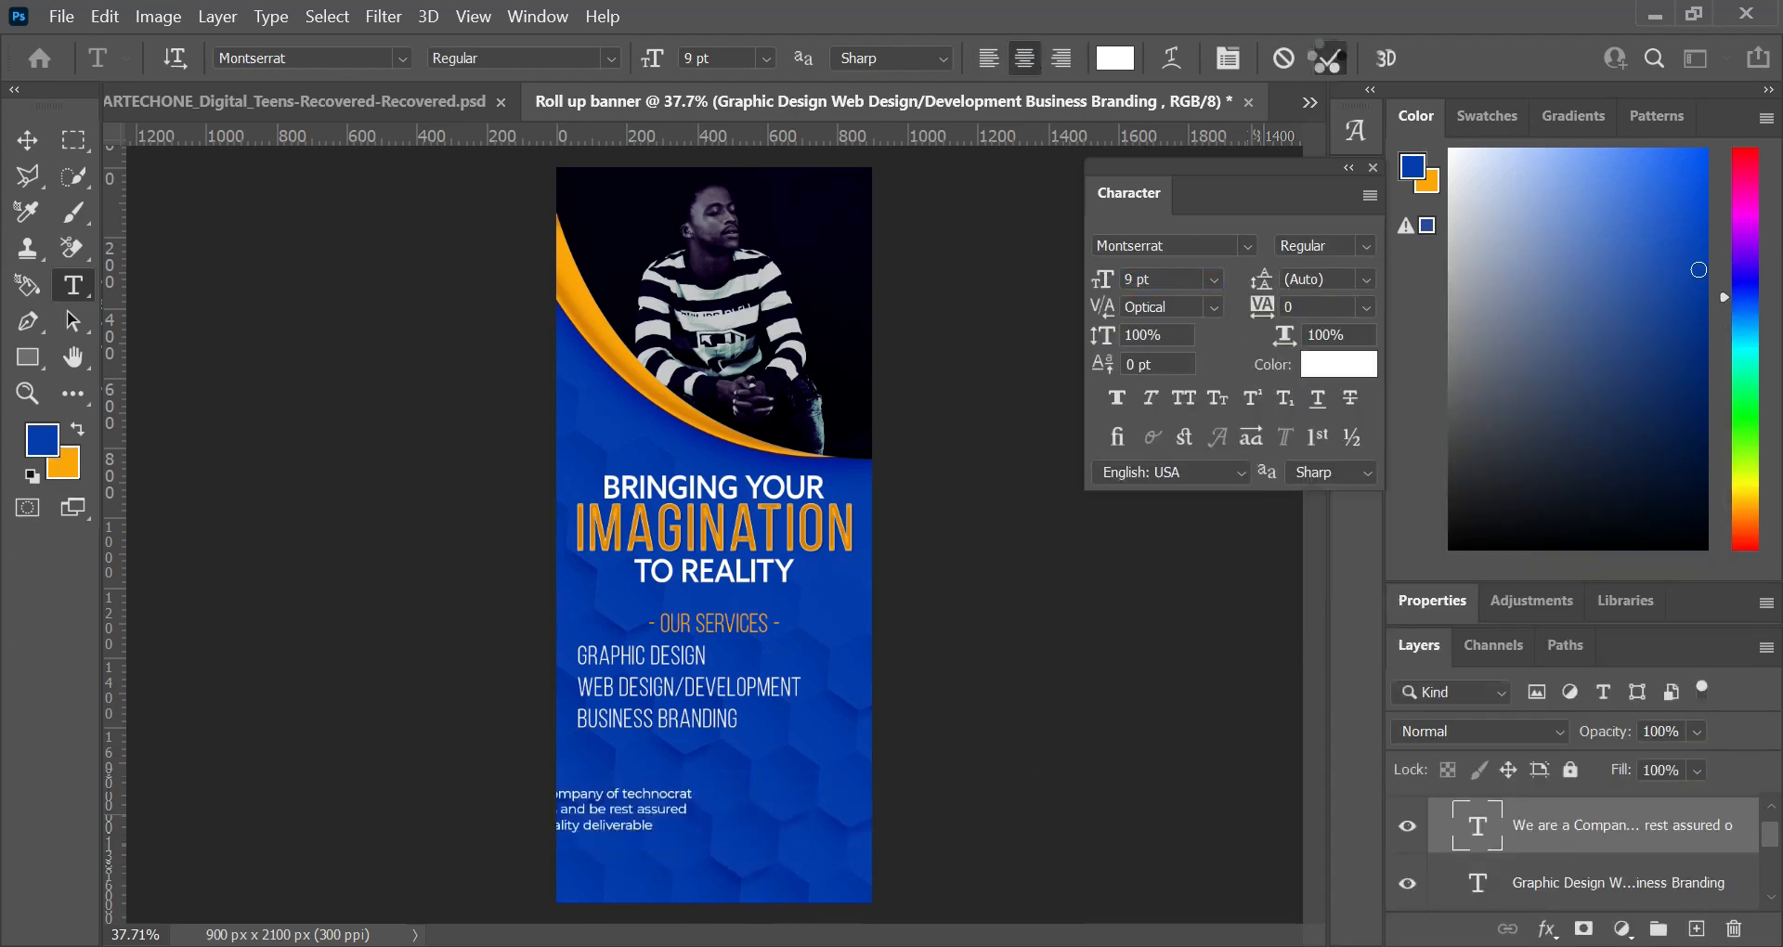
# Step: Rebreak the company description into two lines after "bank on" and centre it horizontally on the banner
pyautogui.click(822, 795)
pyautogui.press('Delete')
pyautogui.press('Return')
pyautogui.press('Delete')
pyautogui.click(1329, 59)
pyautogui.press('v')
pyautogui.click(635, 59)
# Step: Move the services list and its heading slightly down, and close the character settings
pyautogui.moveTo(650, 687); pyautogui.dragTo(650, 706)
pyautogui.moveTo(714, 624); pyautogui.dragTo(714, 627)
pyautogui.click(1372, 168)
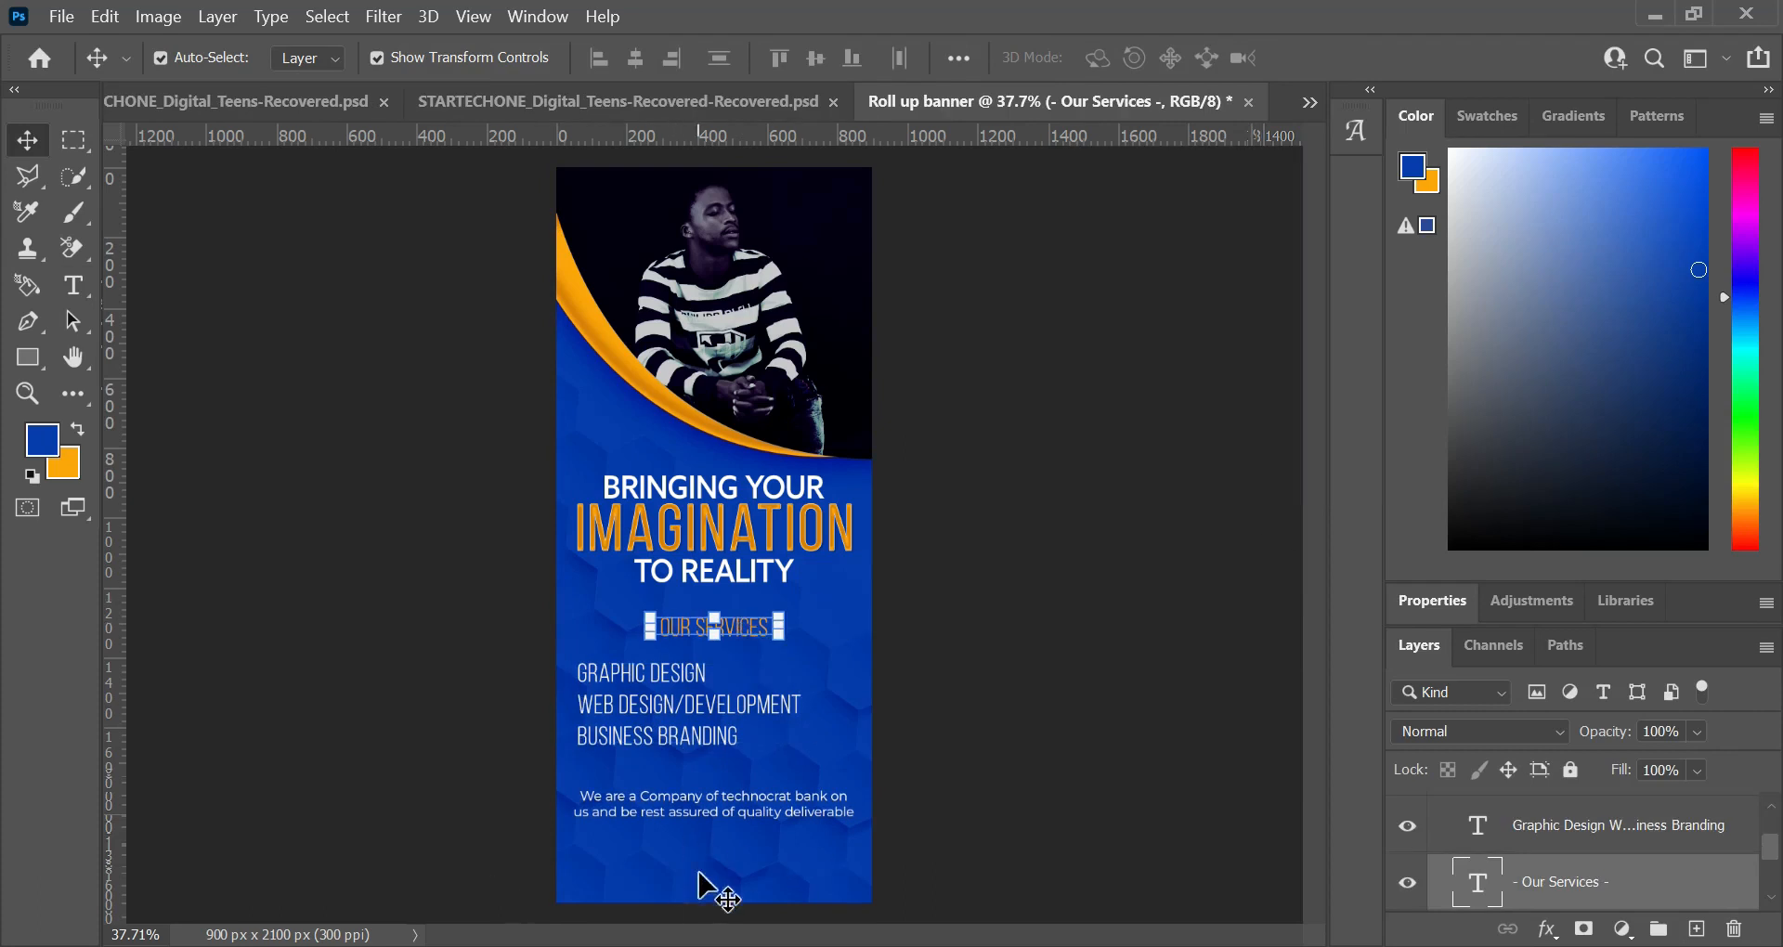
# Step: Draw a circle about 32 px wide beside the "Graphic Design" line and fill it white
pyautogui.hotkey('shift', 'u')
pyautogui.moveTo(561, 660); pyautogui.dragTo(571, 671)
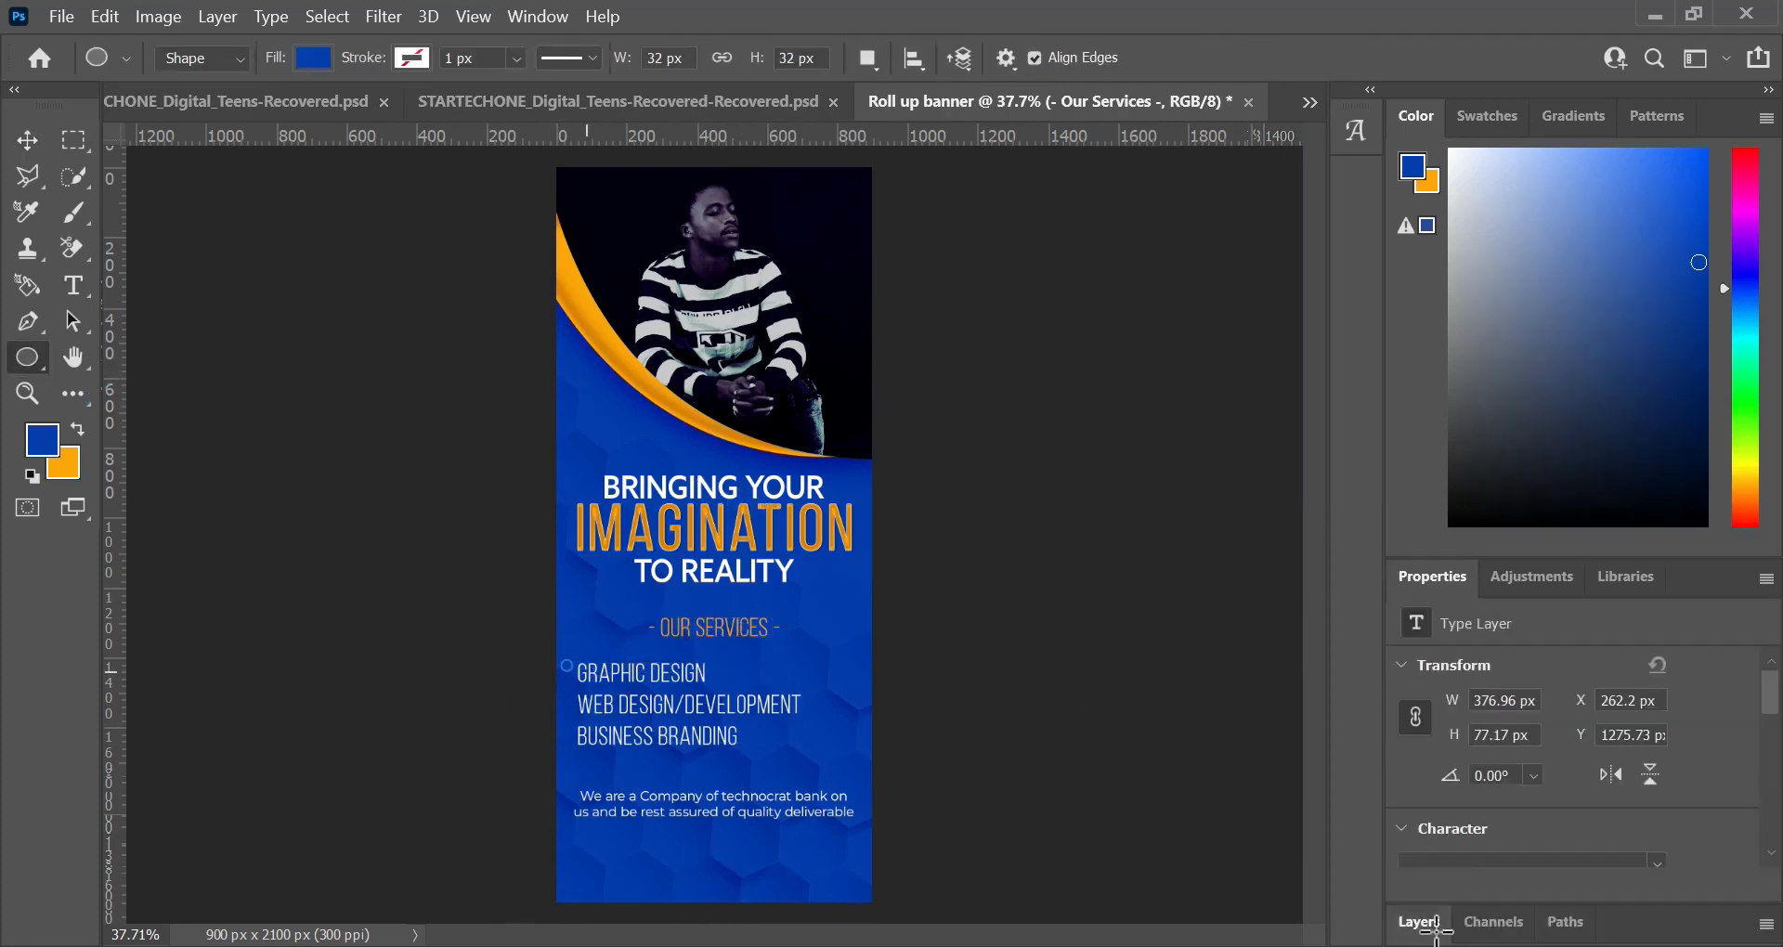
pyautogui.click(1428, 922)
pyautogui.doubleClick(1465, 878)
pyautogui.click(1010, 258)
pyautogui.click(1641, 245)
pyautogui.press('v')
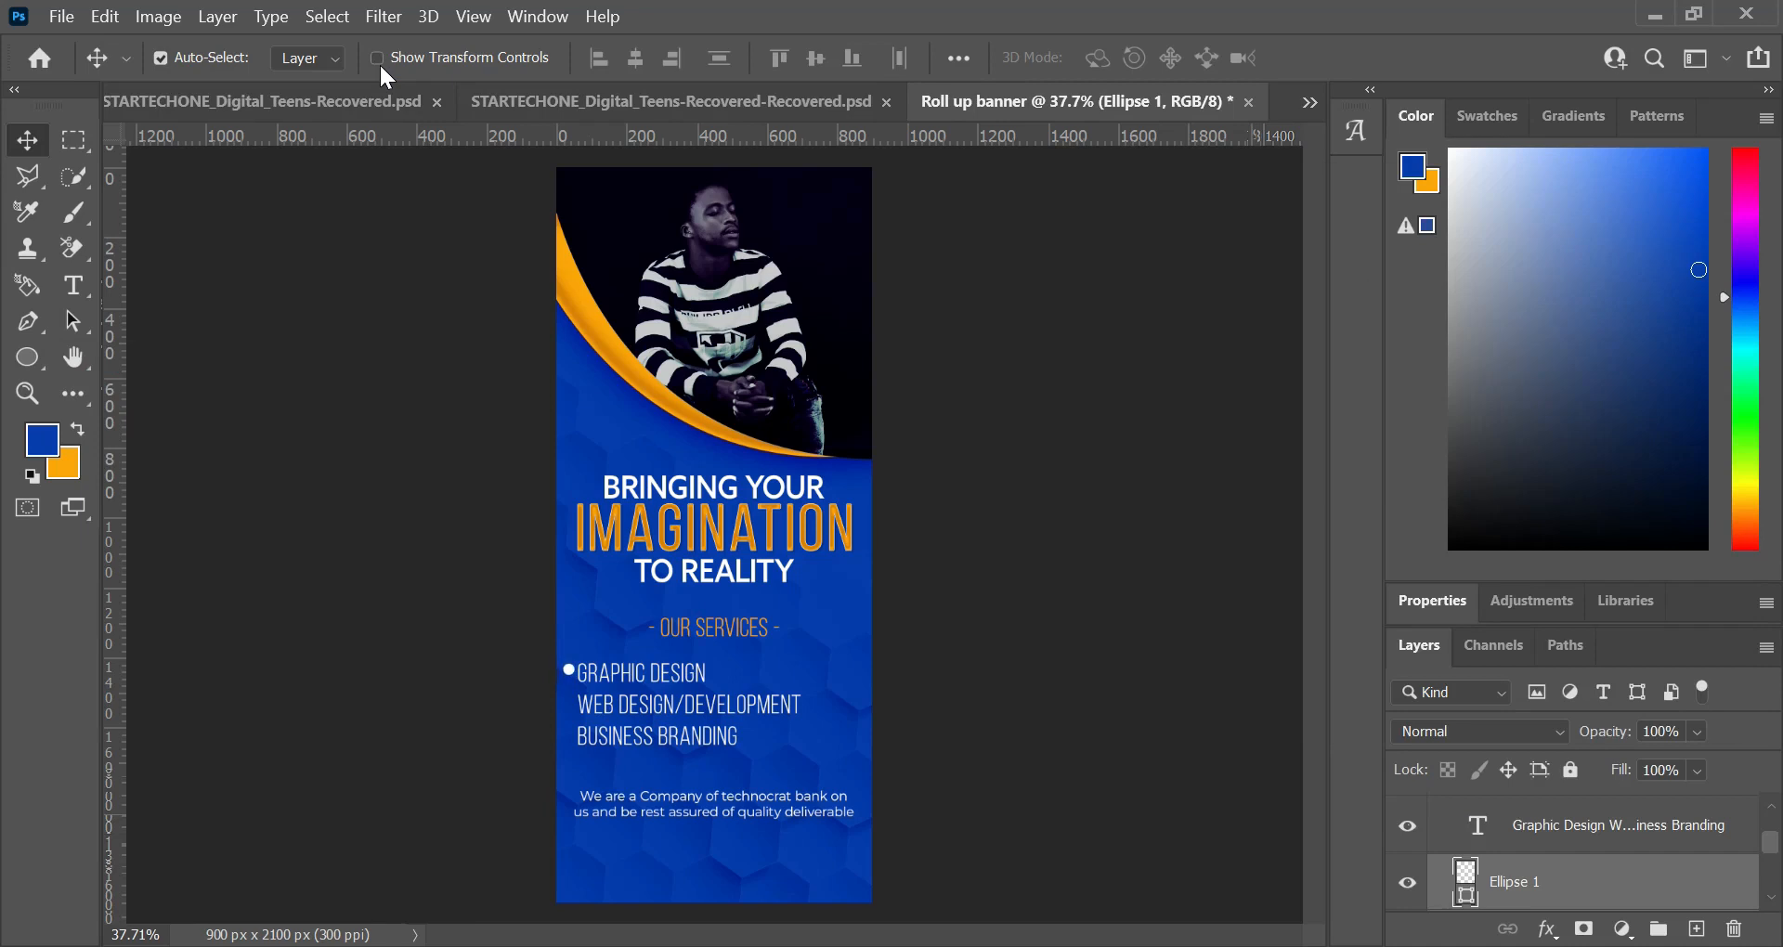
# Step: Shift the three-line services list 40 px right to make room for the bullet
pyautogui.click(1543, 831)
pyautogui.hotkey('shift', 'Right')
pyautogui.hotkey('shift', 'Right')
pyautogui.hotkey('shift', 'Right')
pyautogui.hotkey('shift', 'Right')
pyautogui.hotkey('shift', 'Right')
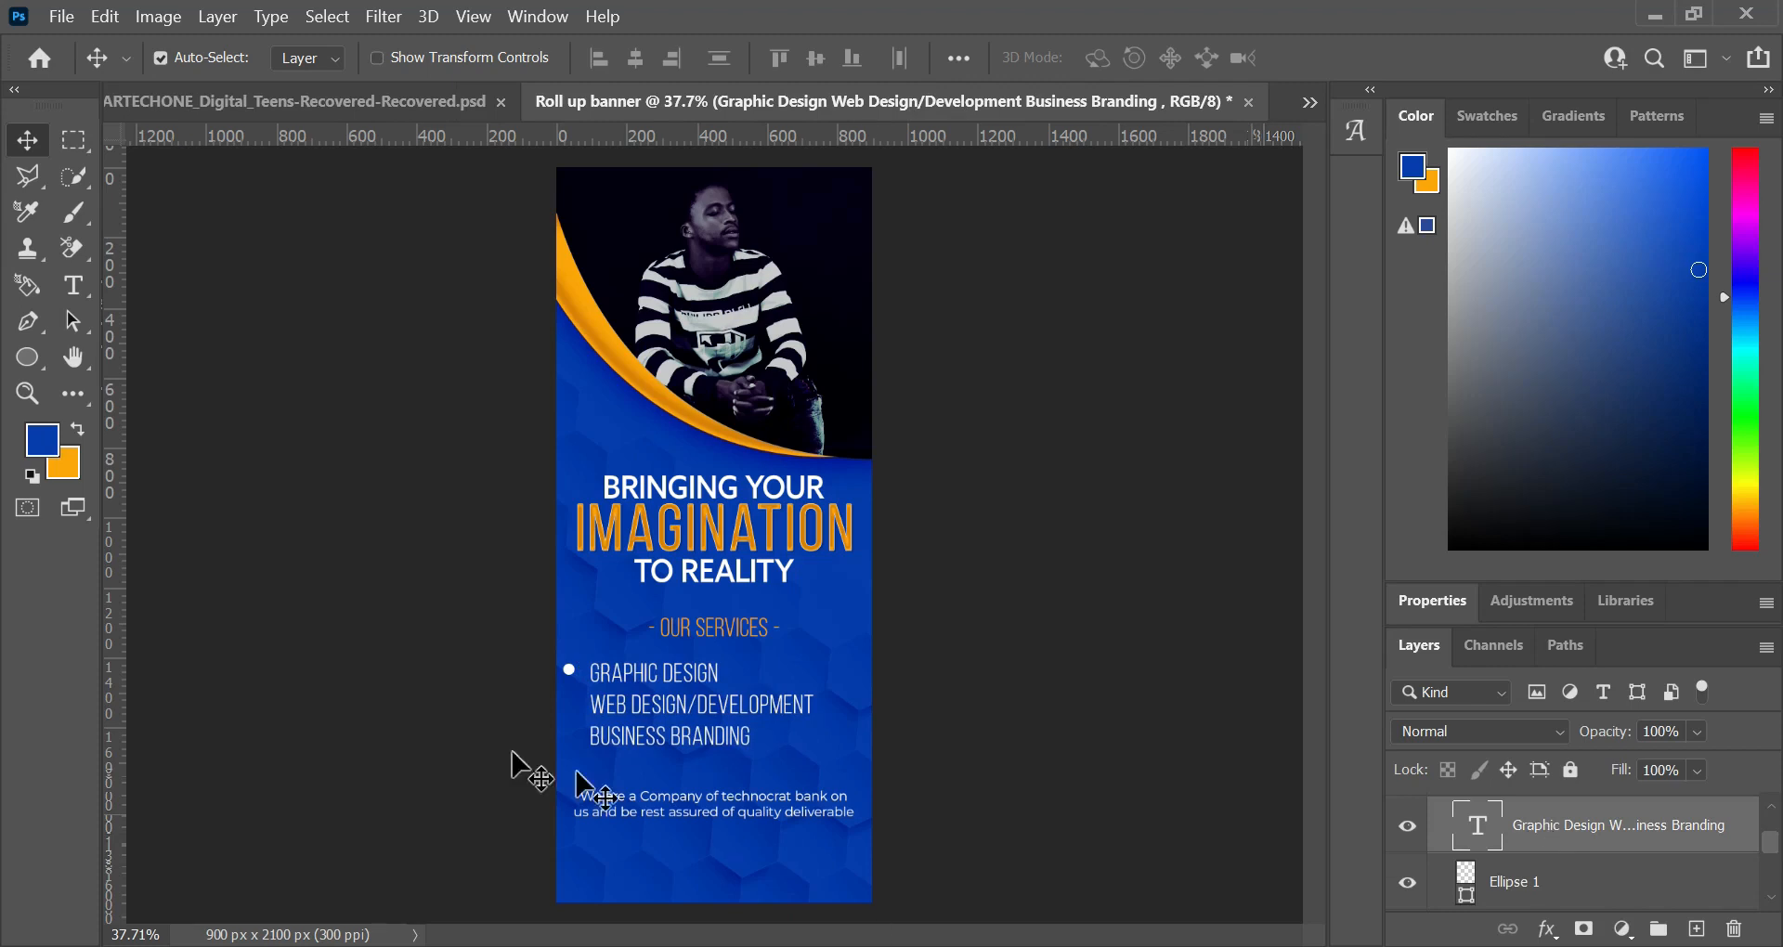
# Step: Shift the white bullet circle right until it sits directly before the "Graphic Design" line
pyautogui.click(568, 675)
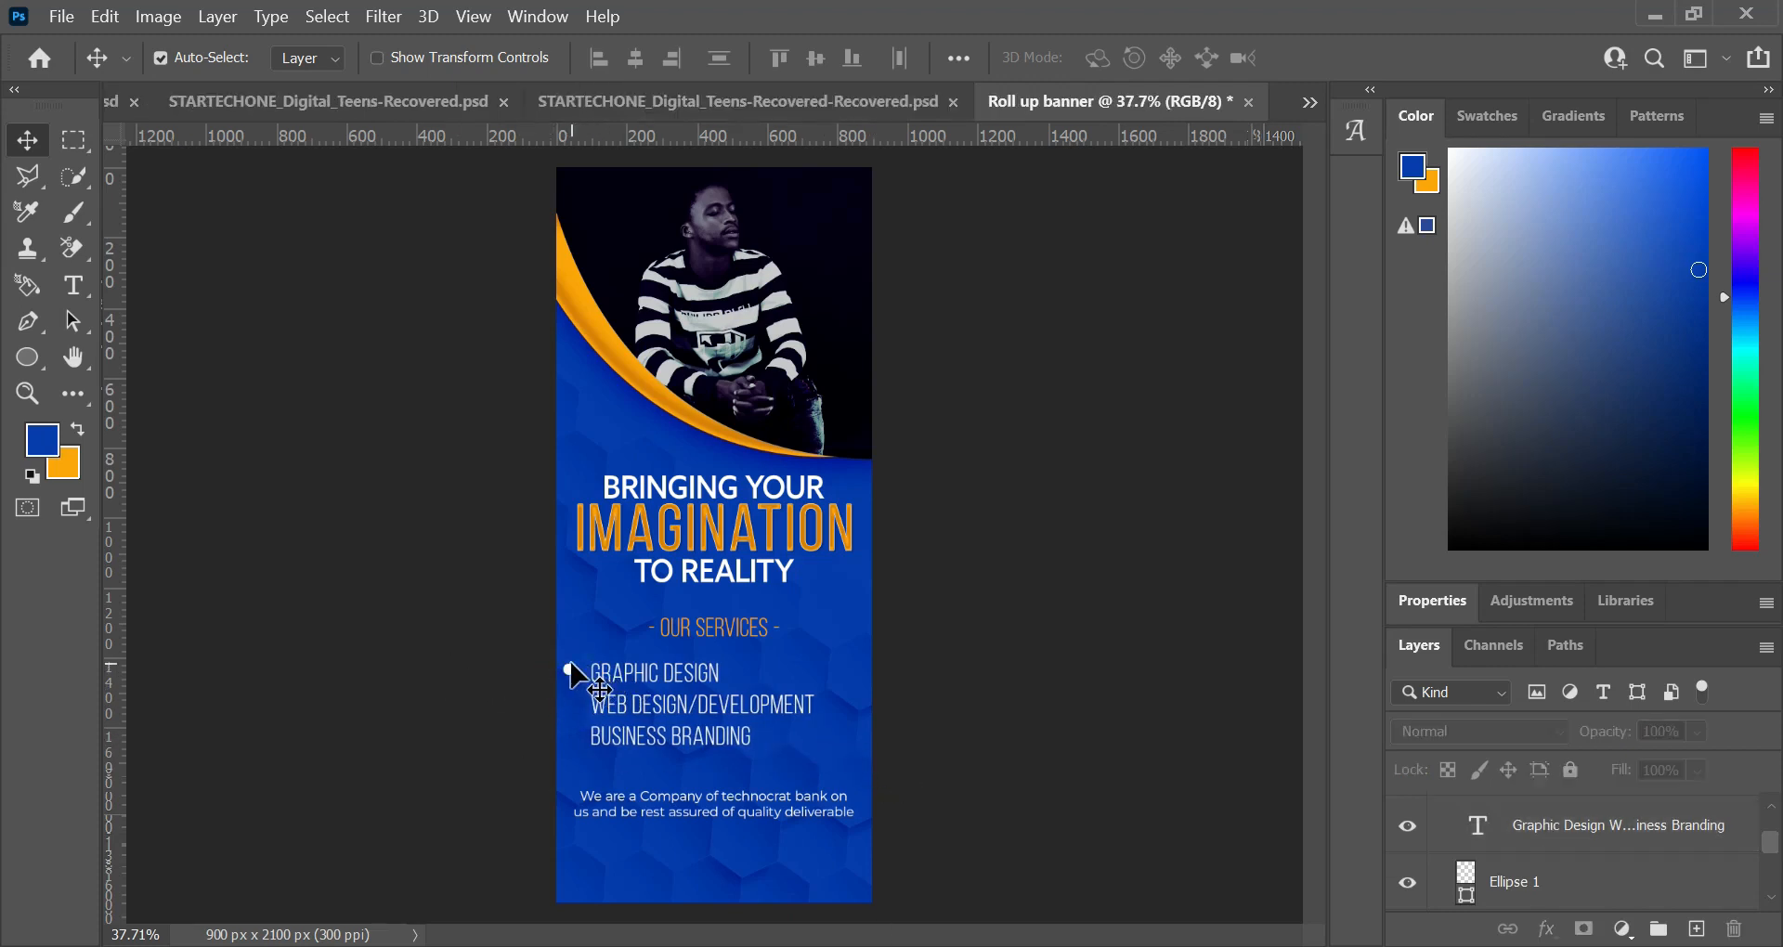
pyautogui.click(569, 669)
pyautogui.hotkey('shift', 'Right')
pyautogui.hotkey('shift', 'Right')
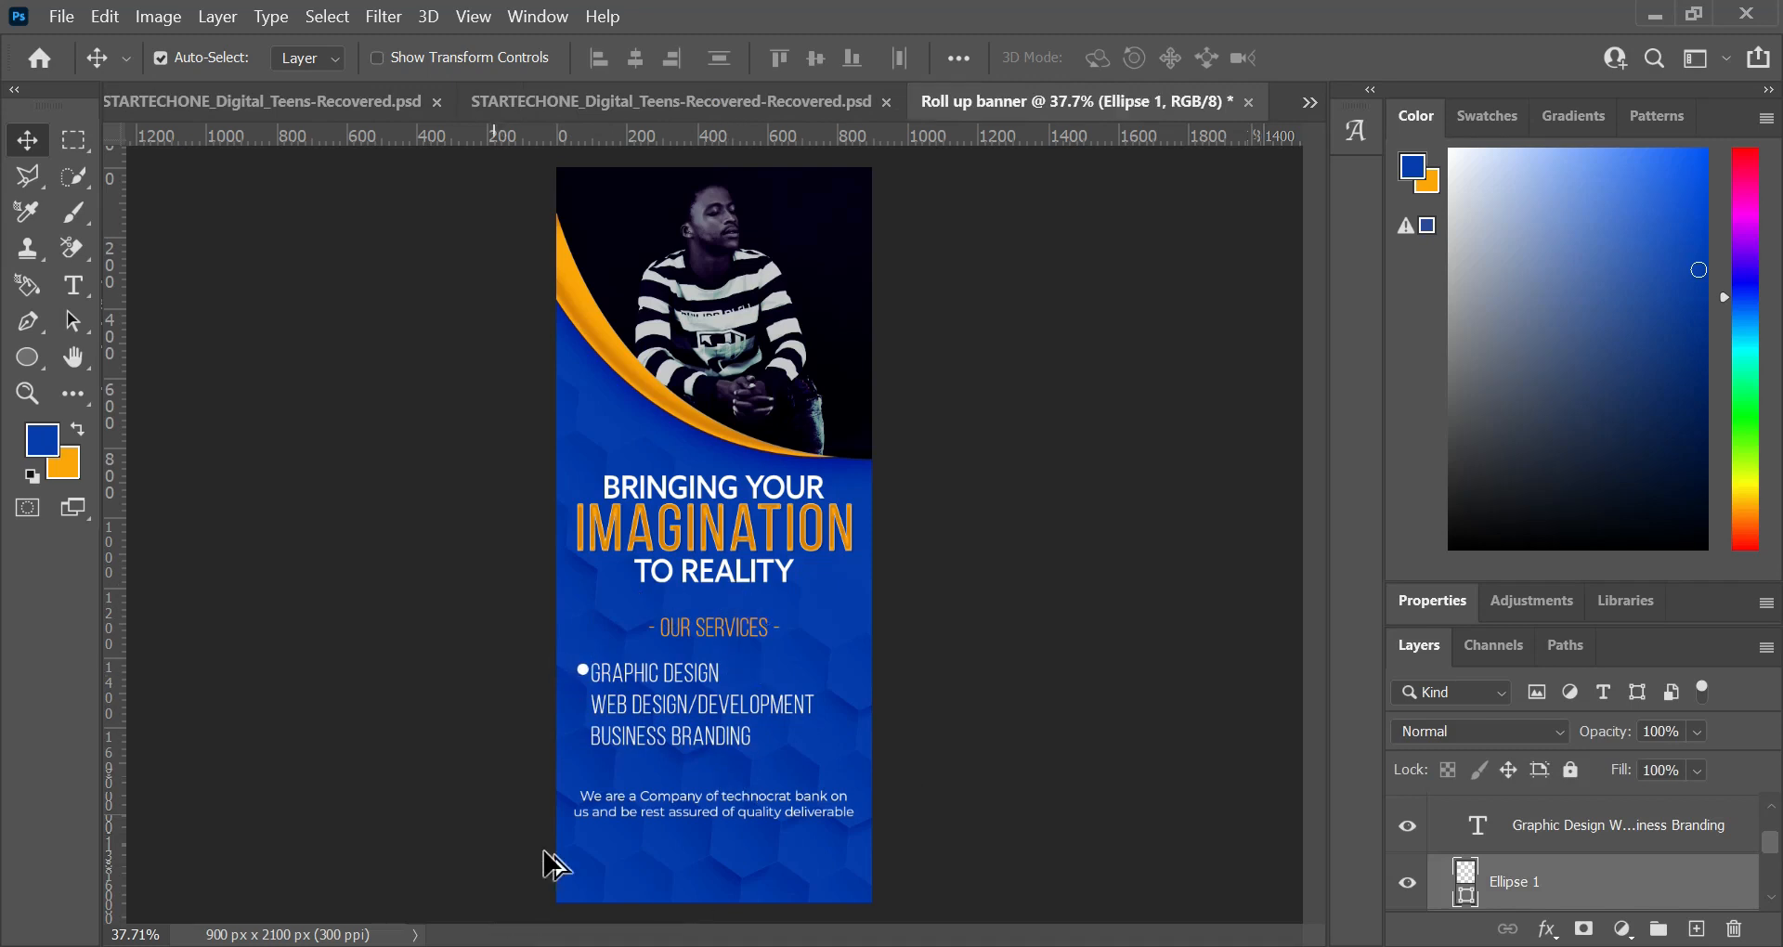
# Step: Move the white bullet 10 px down so it lines up with the "Graphic Design" line
pyautogui.scroll(4, 580, 626)
pyautogui.scroll(5, 536, 720)
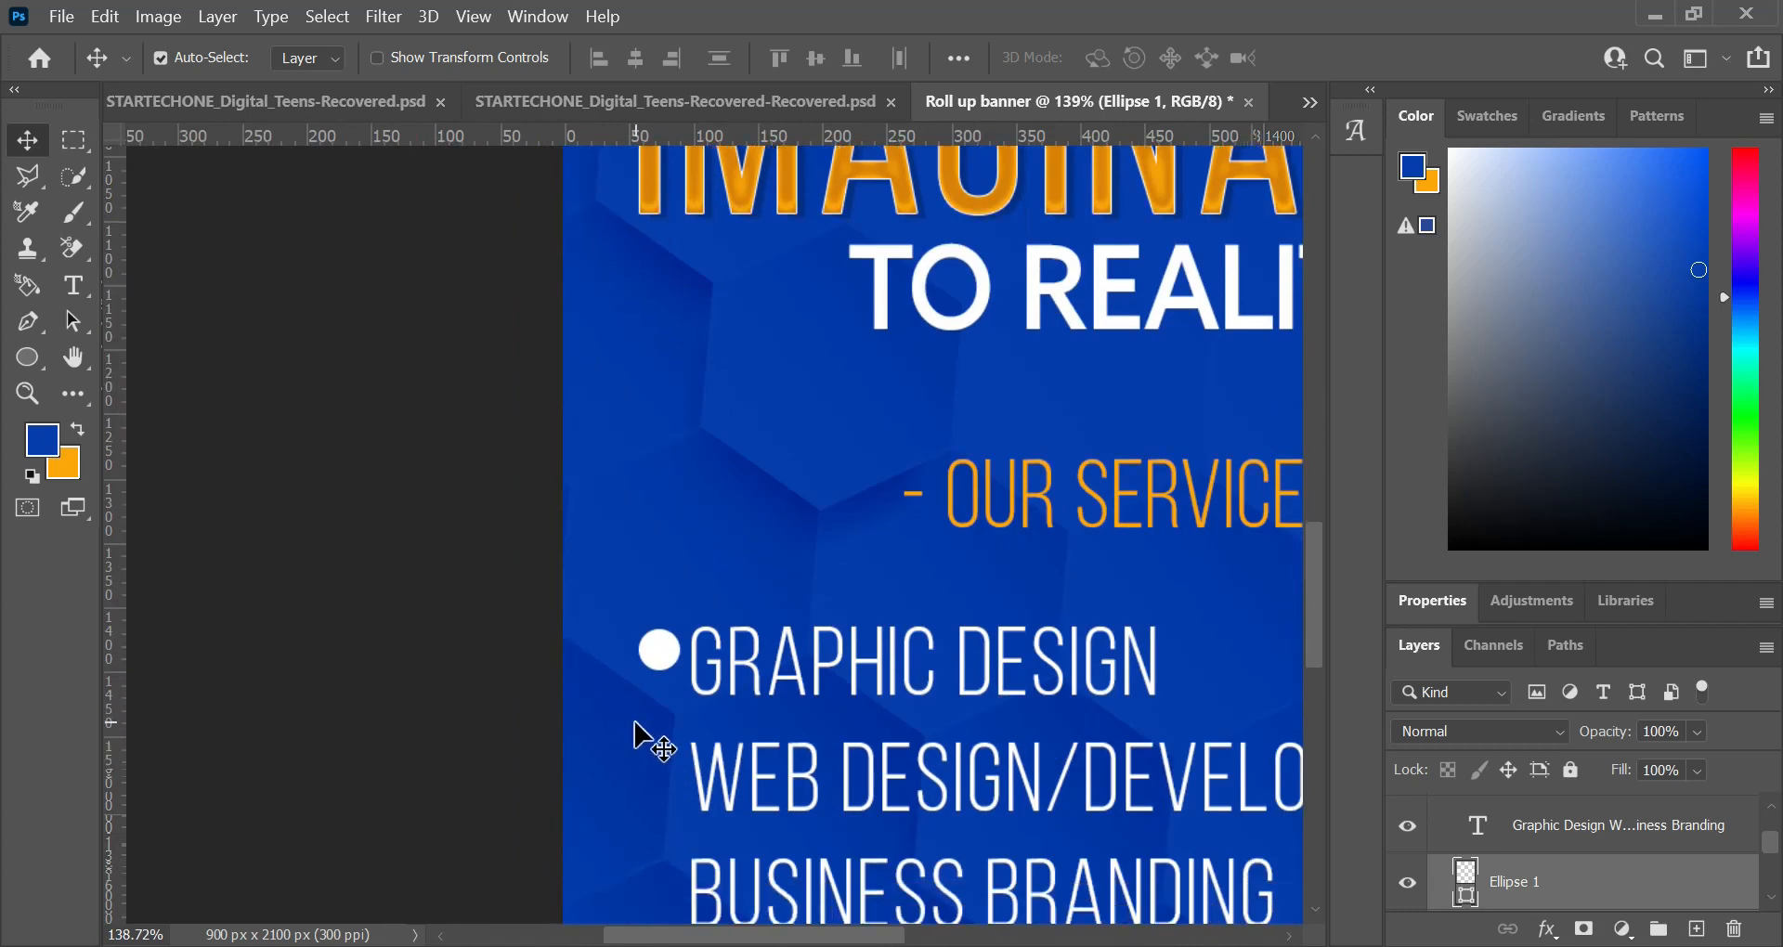
pyautogui.hotkey('shift', 'Down')
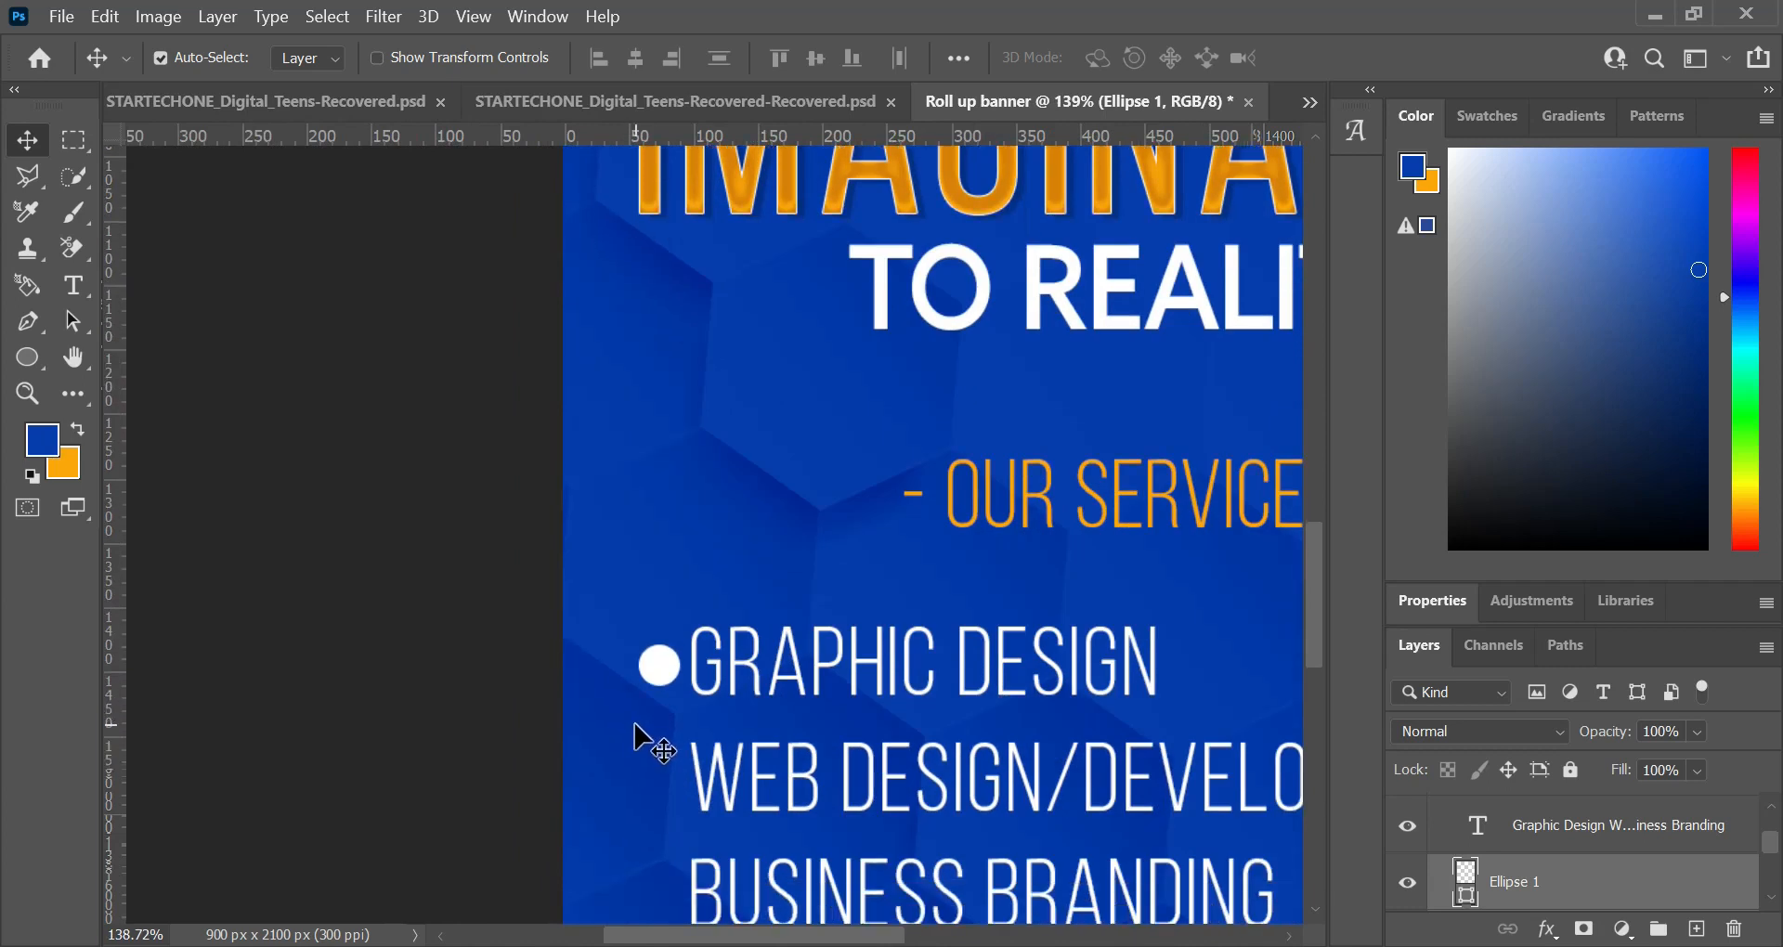
# Step: Duplicate the white bullet twice, placing the copies before the "Web Design/Development" and "Business Branding" lines
pyautogui.scroll(-5, 668, 748)
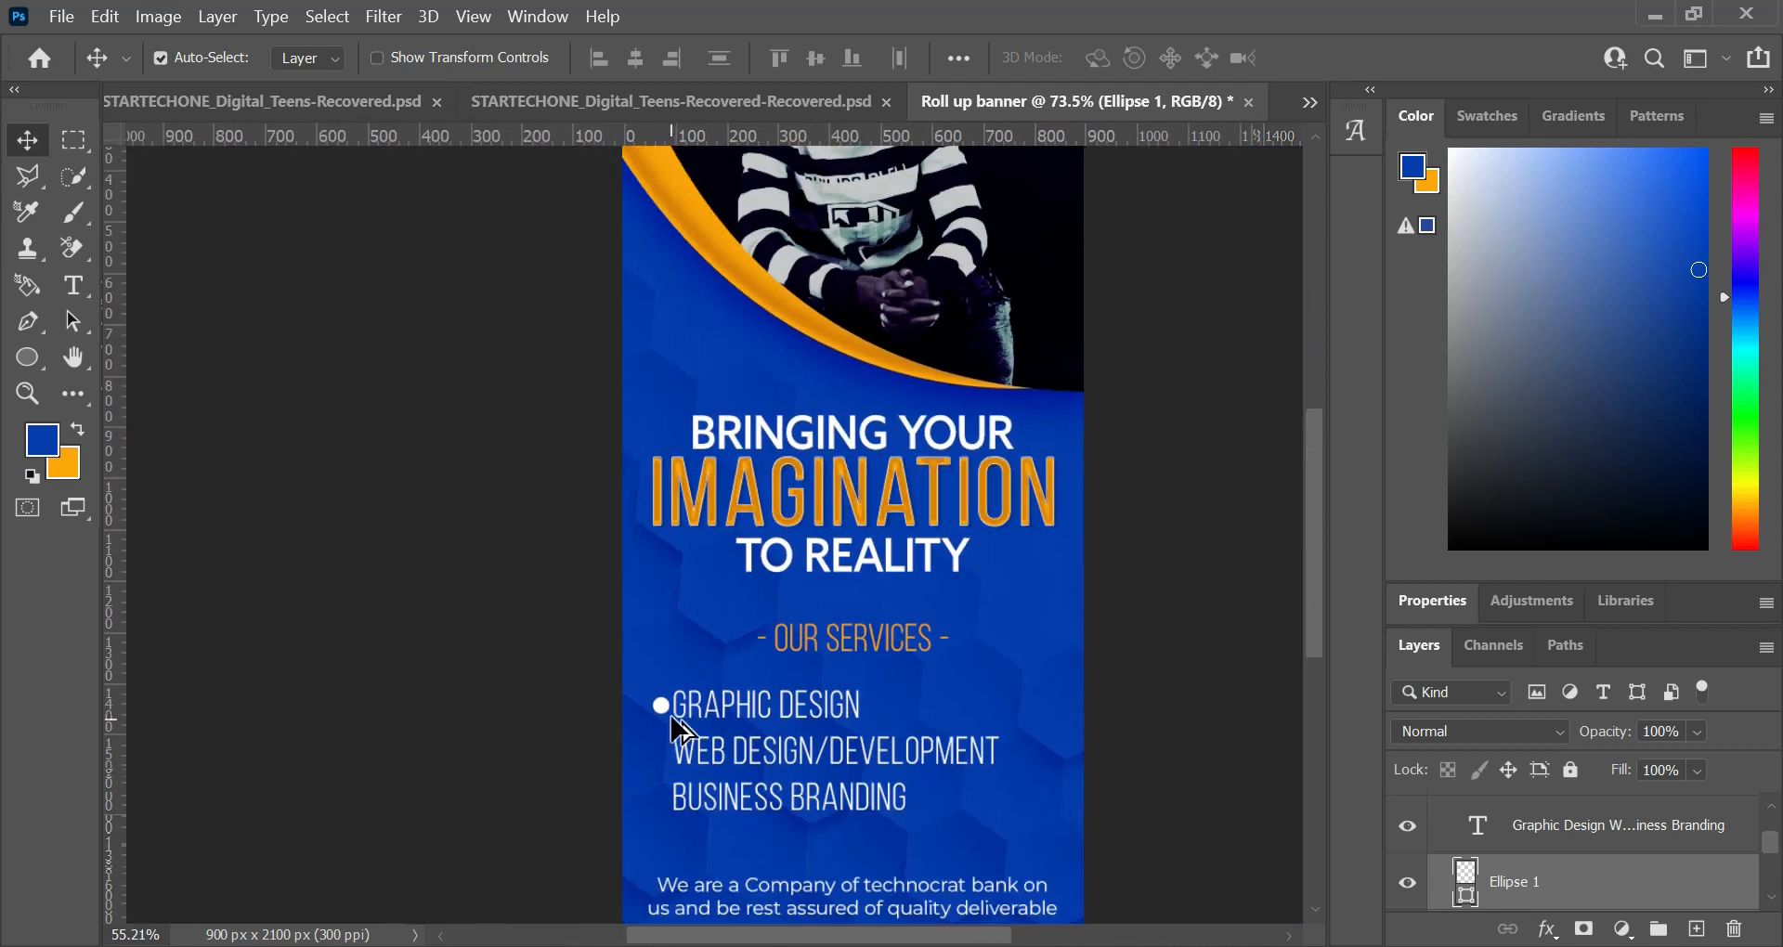
pyautogui.hotkey('ctrl', 't')
pyautogui.hotkey('ctrl', 'j')
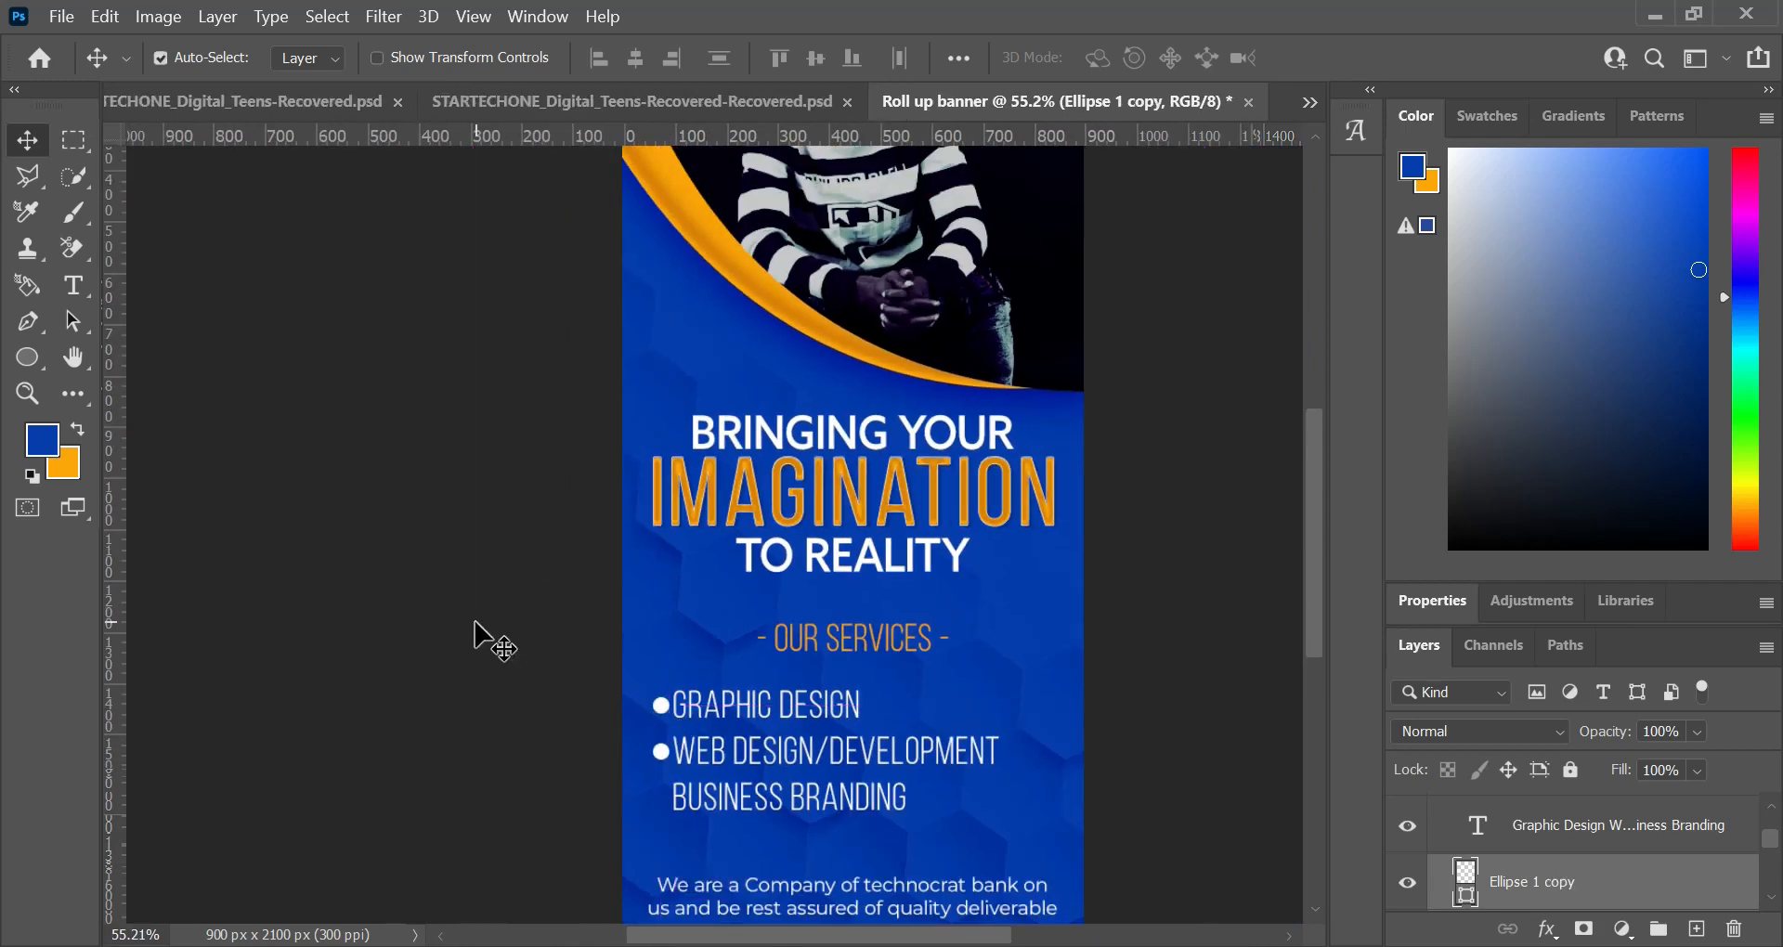
pyautogui.hotkey('shift', 'Down')
pyautogui.hotkey('shift', 'Down')
pyautogui.hotkey('shift', 'Down')
pyautogui.hotkey('shift', 'Down')
pyautogui.hotkey('shift', 'Down')
pyautogui.hotkey('shift', 'Down')
pyautogui.hotkey('shift', 'Down')
pyautogui.hotkey('shift', 'Down')
pyautogui.hotkey('shift', 'Down')
pyautogui.click(476, 622)
pyautogui.hotkey('ctrl', 'z')
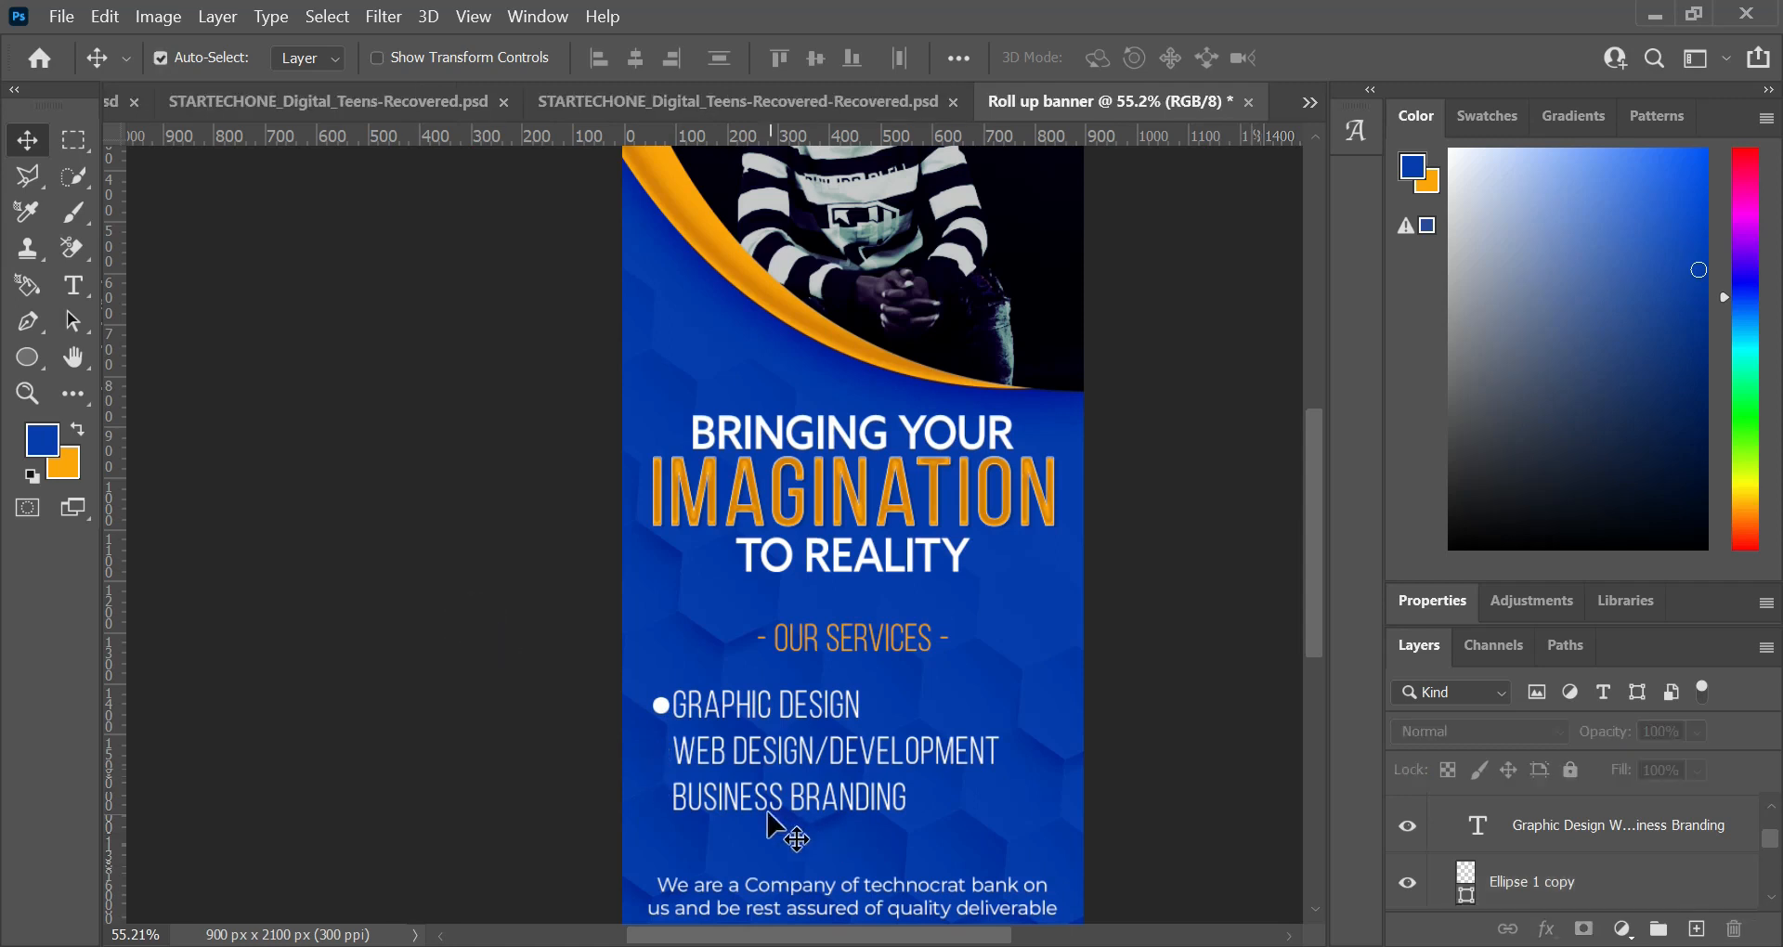
pyautogui.click(105, 16)
pyautogui.click(165, 63)
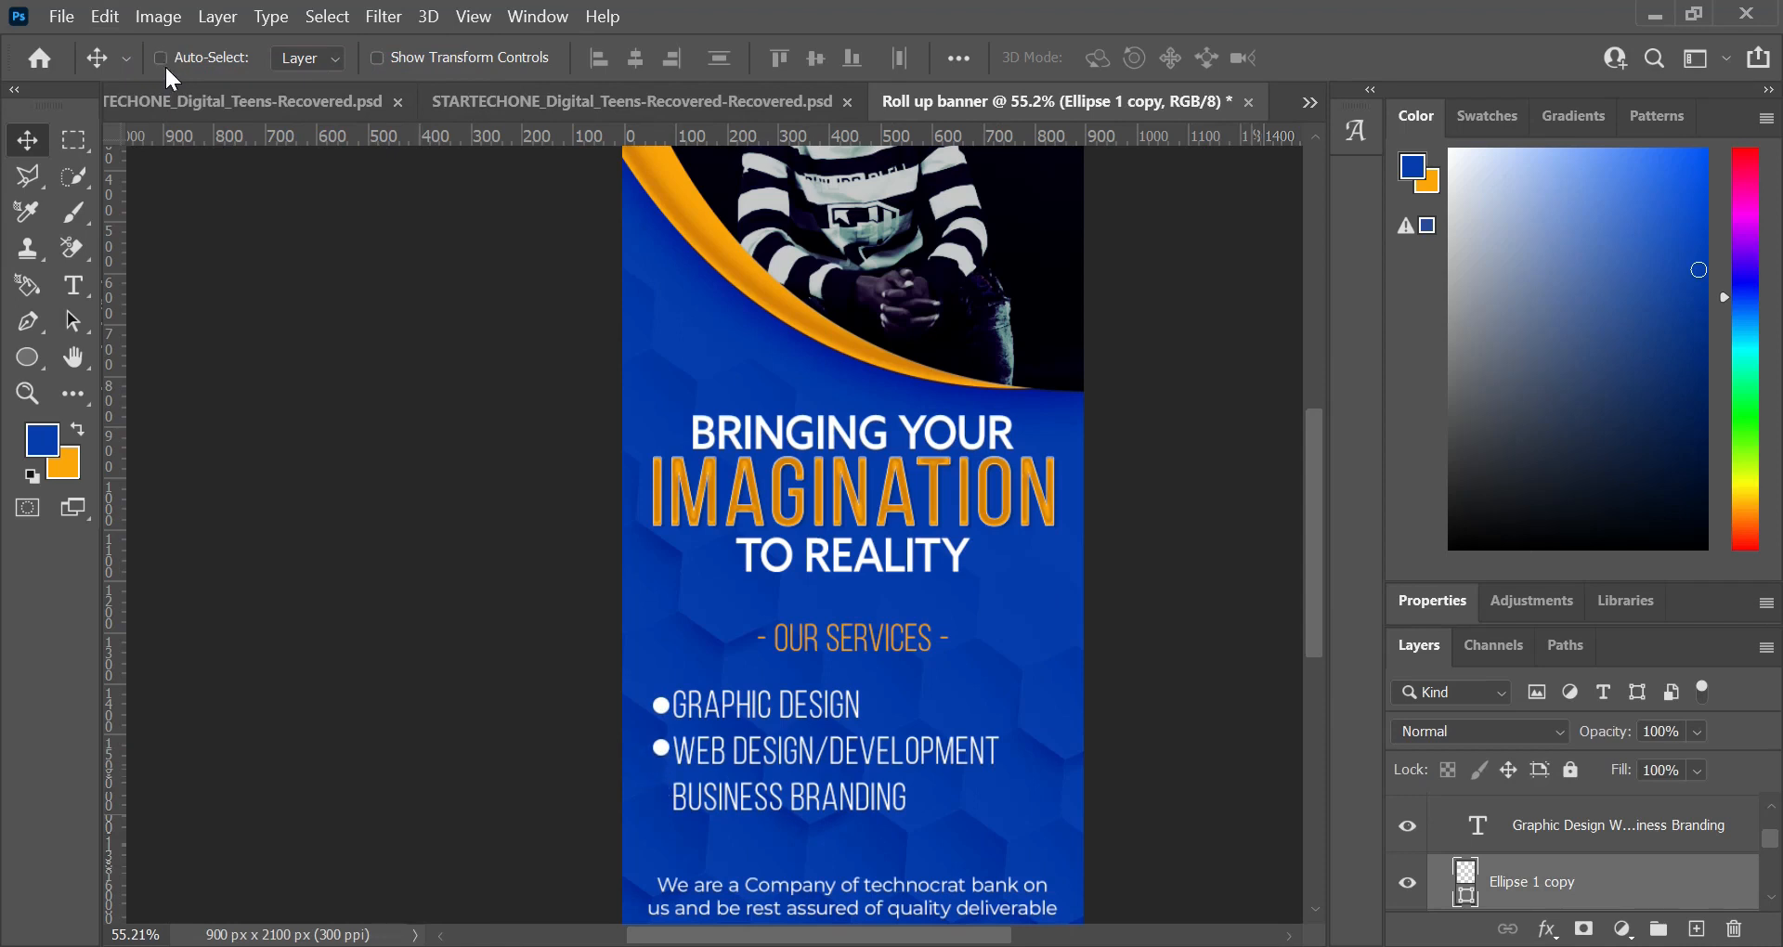
pyautogui.hotkey('ctrl', 'j')
pyautogui.hotkey('shift', 'Down')
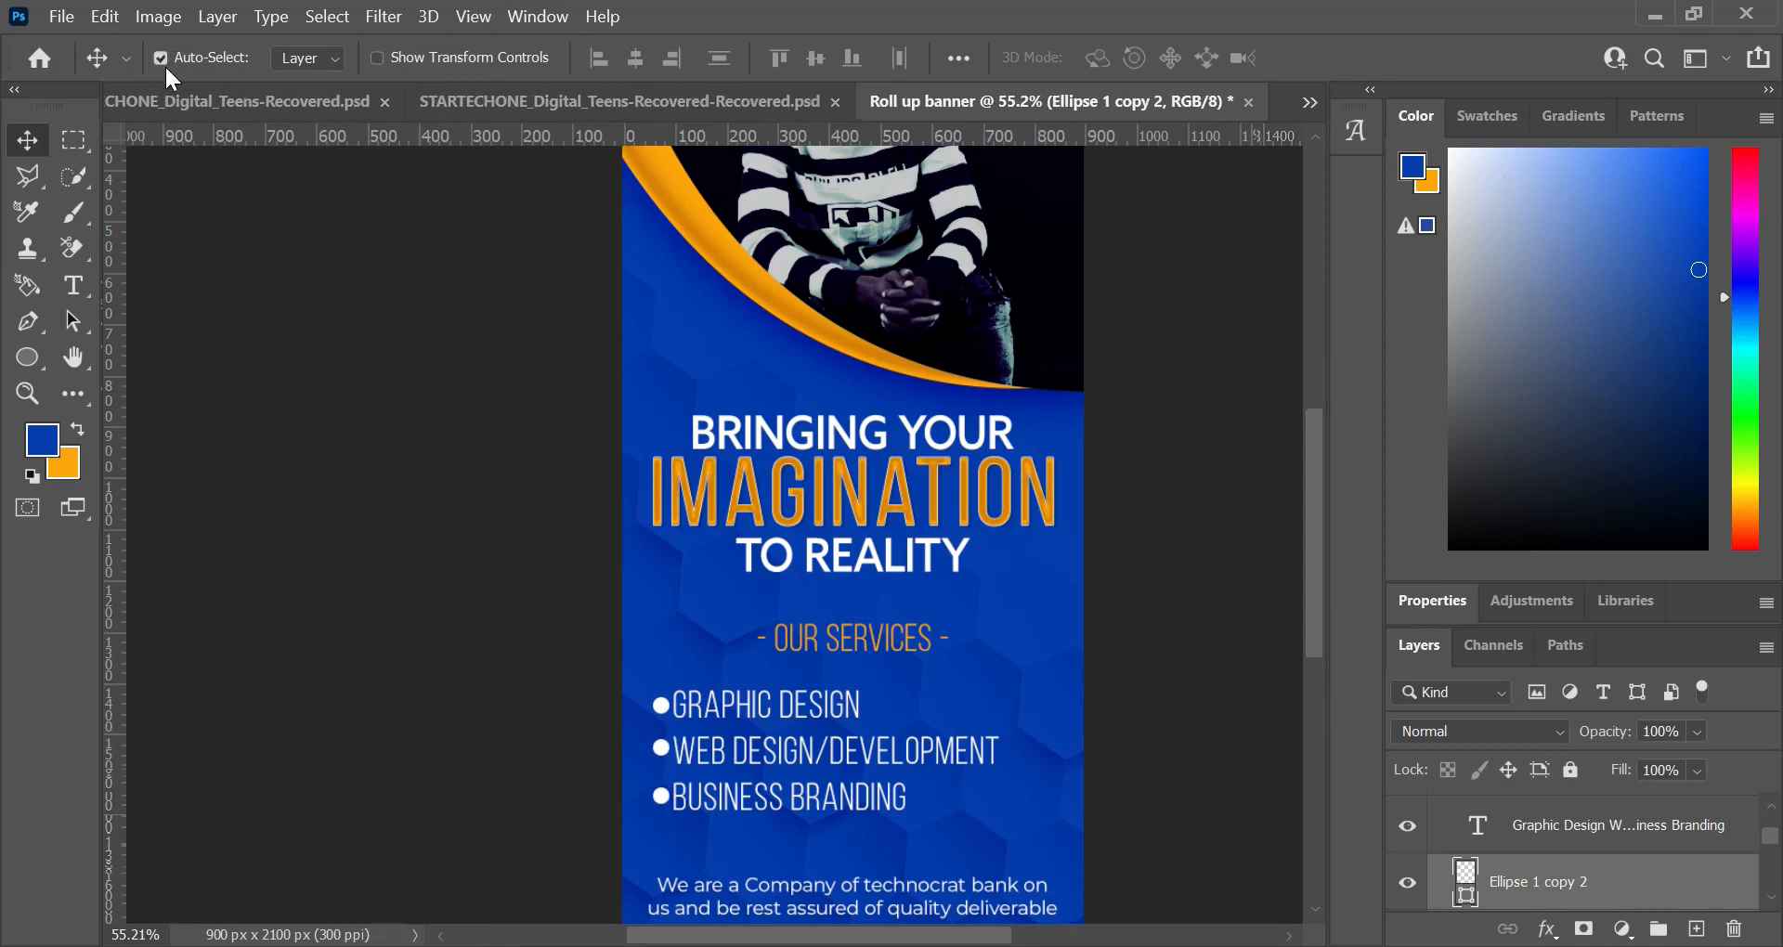
# Step: Group the three bullet circles and name the group "bullet"
pyautogui.scroll(-2, 1546, 893)
pyautogui.hotkey('ctrl', 'g')
pyautogui.doubleClick(1530, 808)
pyautogui.write('bullet')
pyautogui.press('Return')
# Step: Shift the services list text 10 px right to widen the gap after the bullets
pyautogui.click(909, 742)
pyautogui.hotkey('shift', 'Right')
pyautogui.scroll(-5, 656, 696)
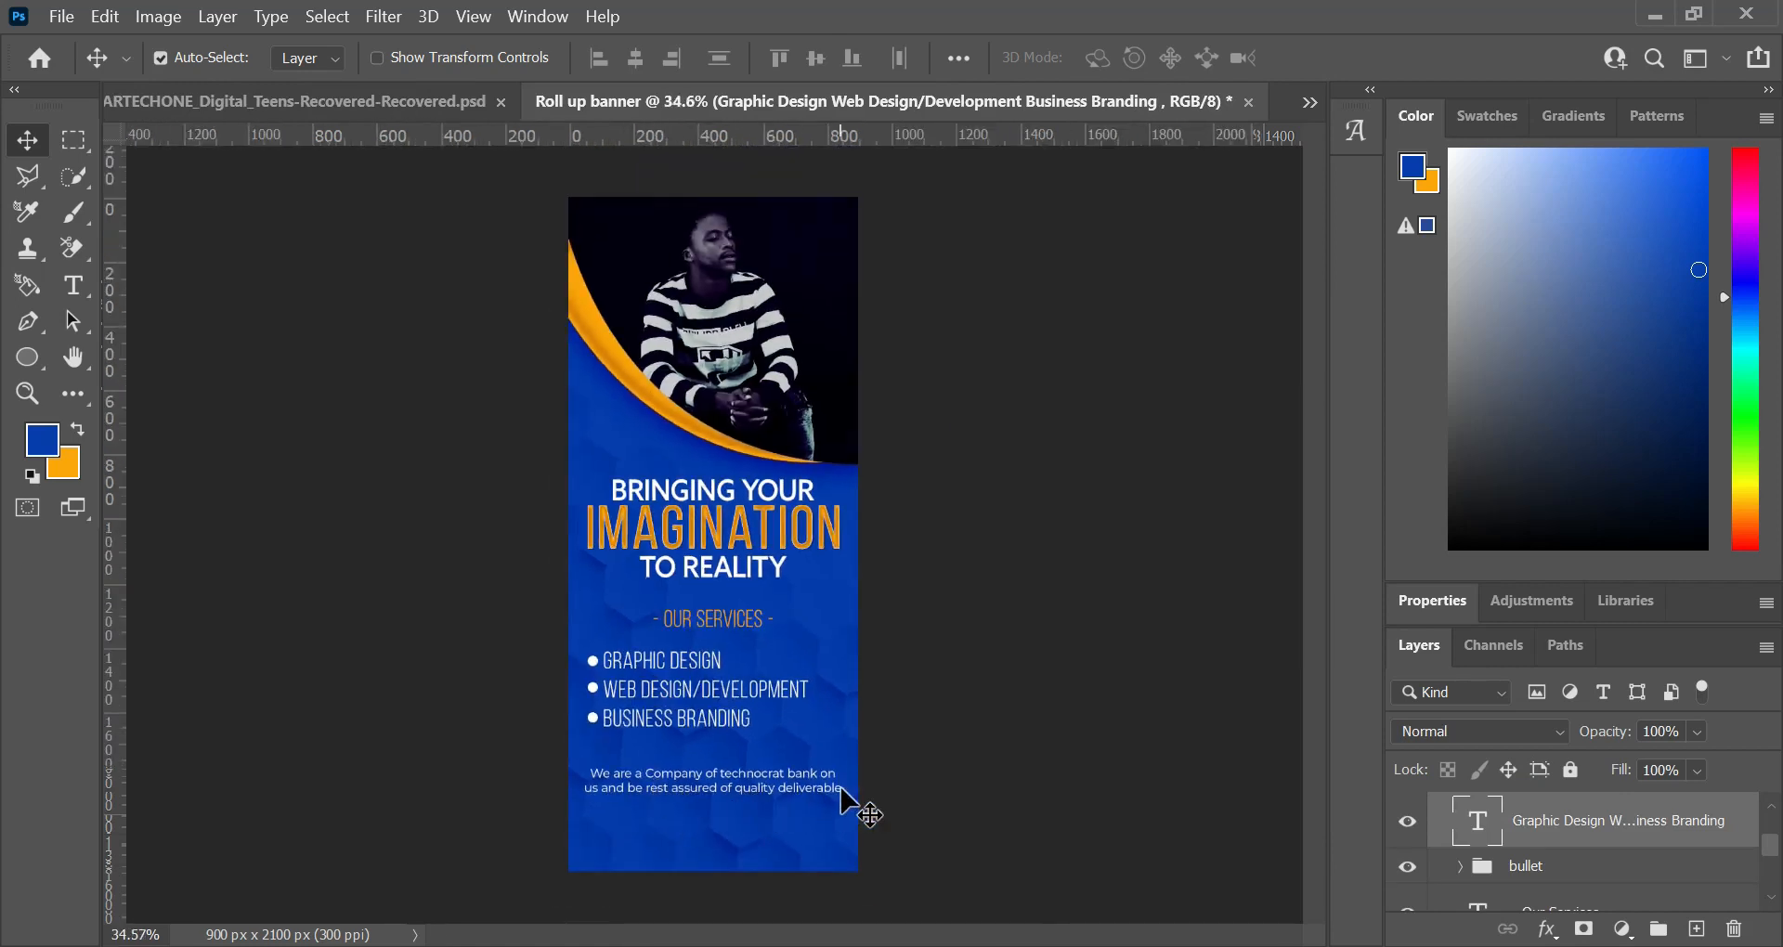
# Step: Nudge the company description slightly up and add a row of vertical bar characters above it as new text
pyautogui.moveTo(700, 786); pyautogui.dragTo(698, 775)
pyautogui.press('t')
pyautogui.scroll(6, 673, 752)
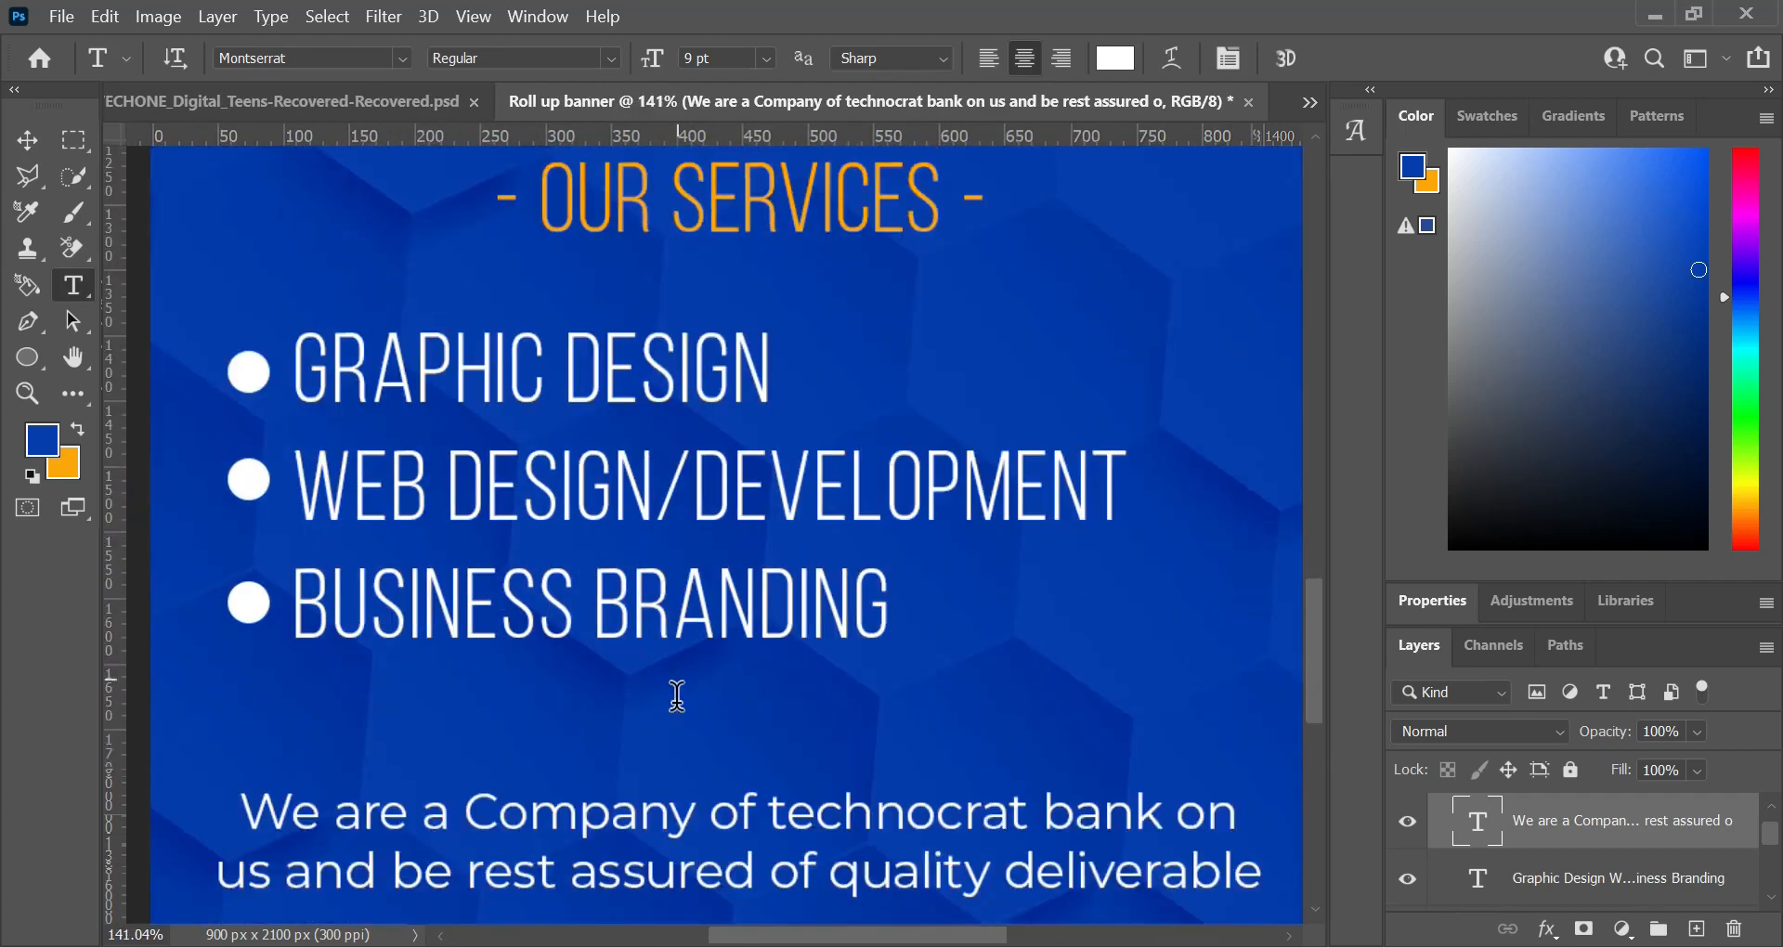
pyautogui.click(552, 729)
pyautogui.write('||||||||||||||||||||||||')
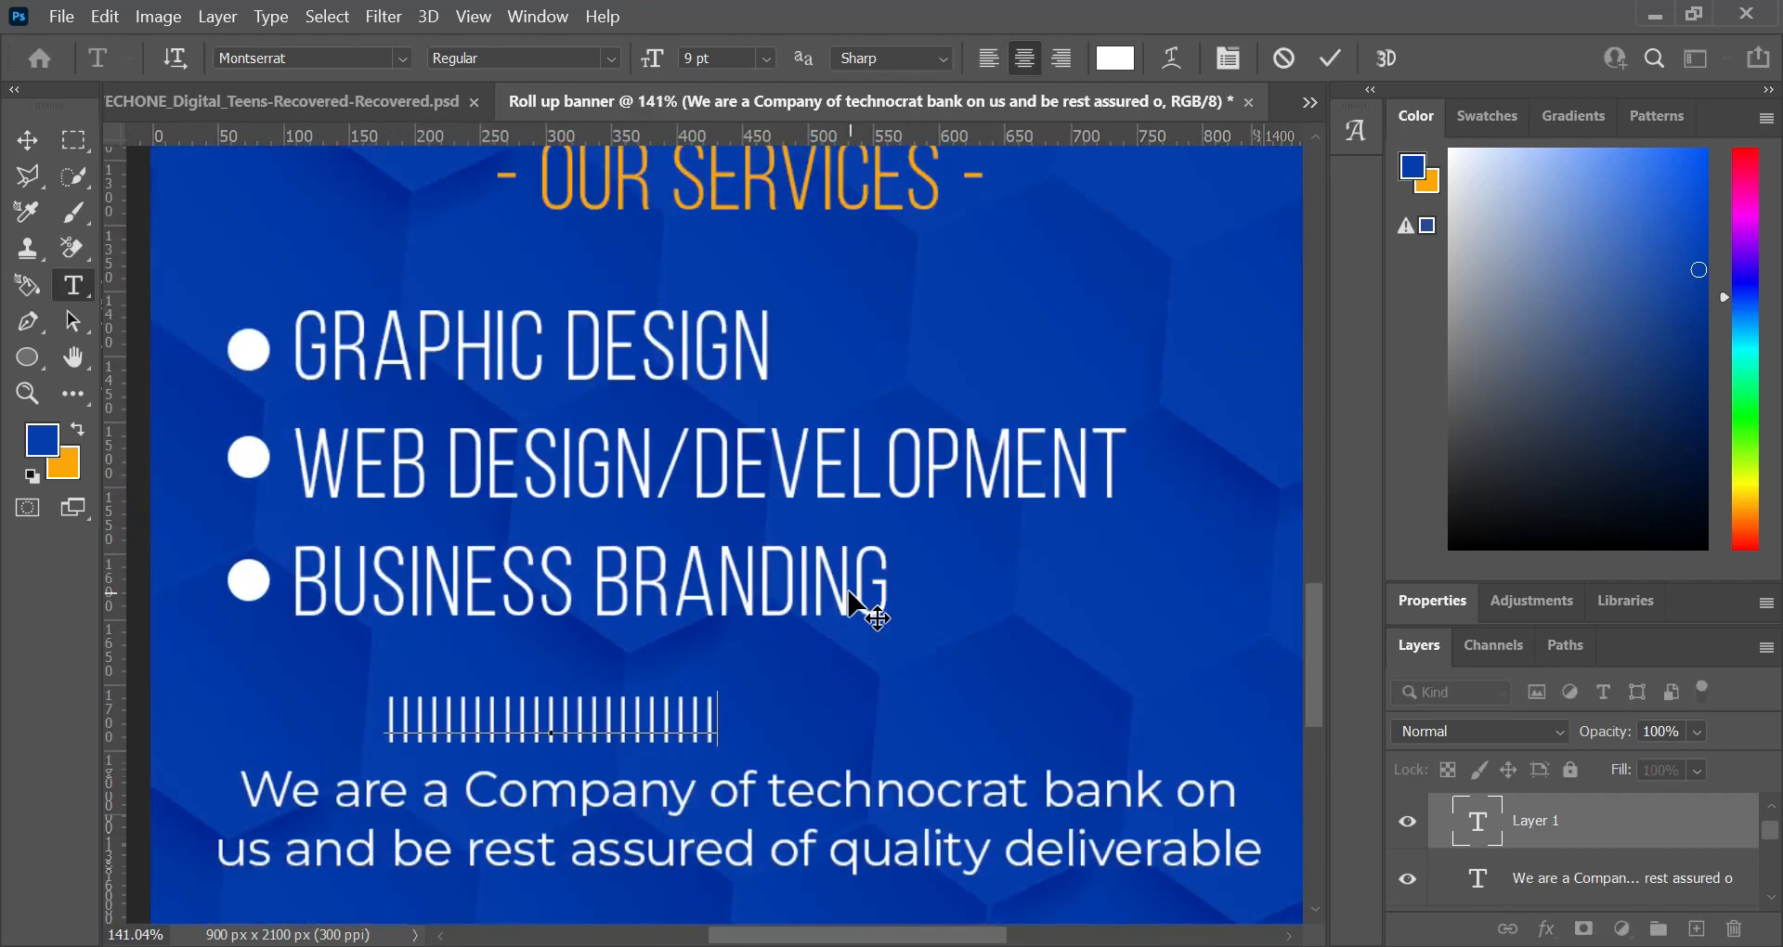
pyautogui.write('|||||||||||||||||||||||||||||')
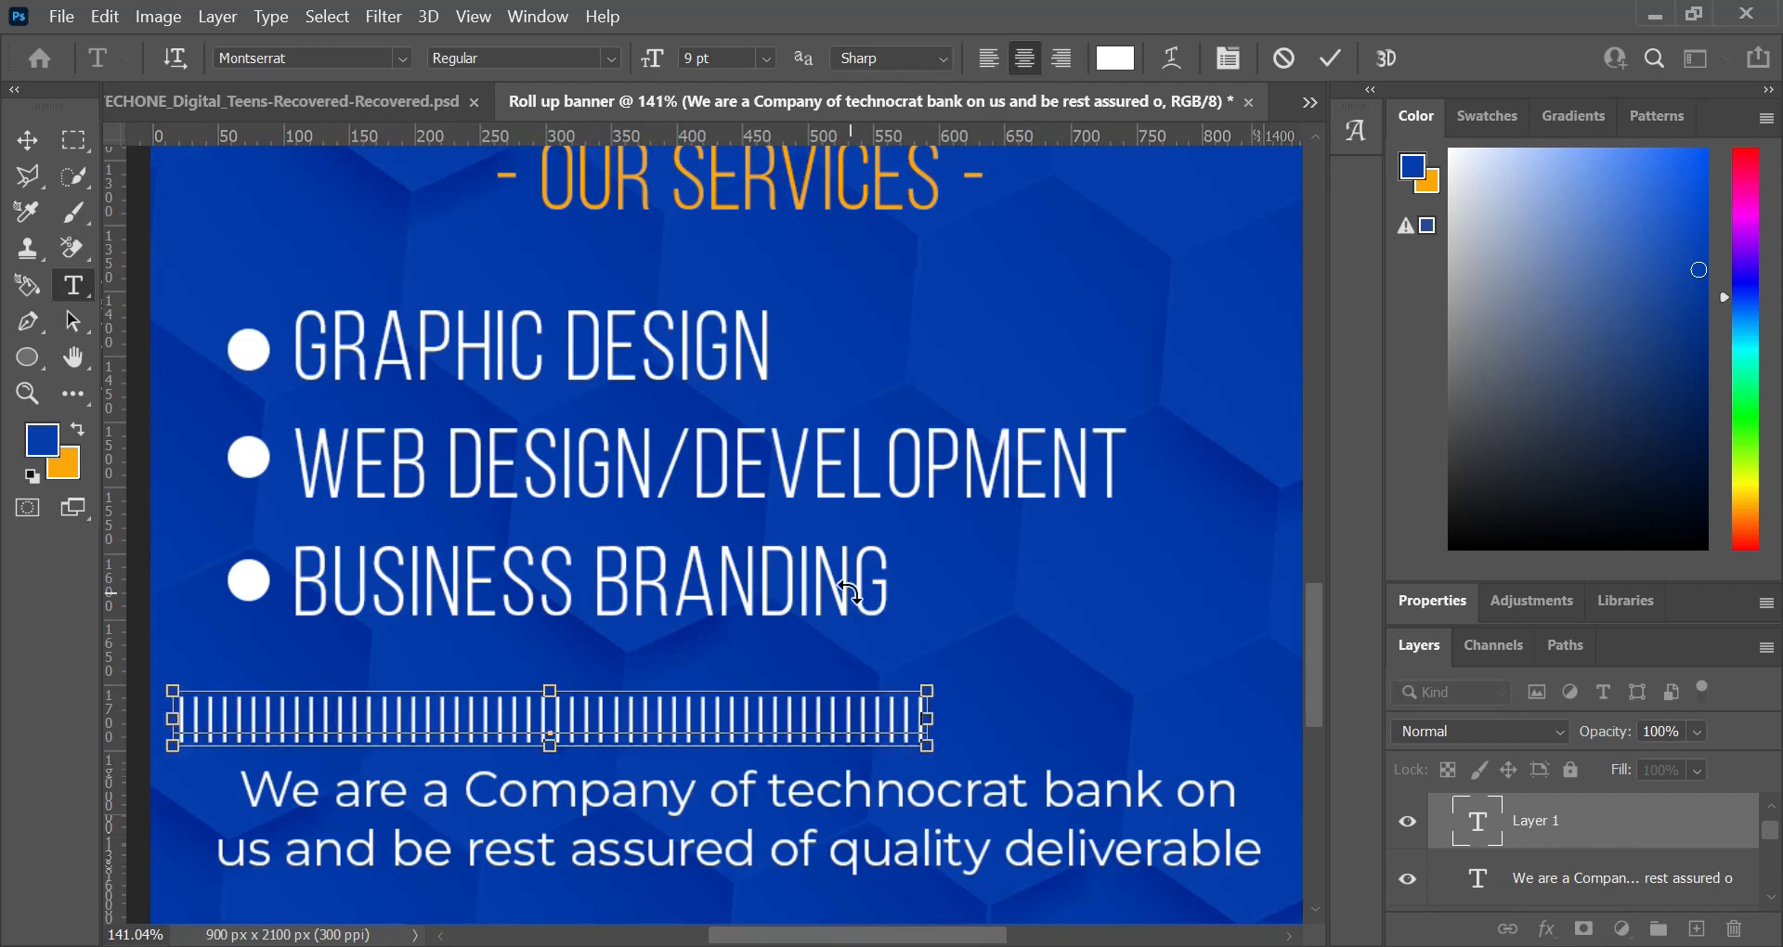
# Step: Set the vertical-bar row's kerning to Optical and its font size to 3 pt
pyautogui.hotkey('ctrl', 'a')
pyautogui.hotkey('ctrl', 'r')
pyautogui.hotkey('ctrl', 'r')
pyautogui.hotkey('ctrl', 't')
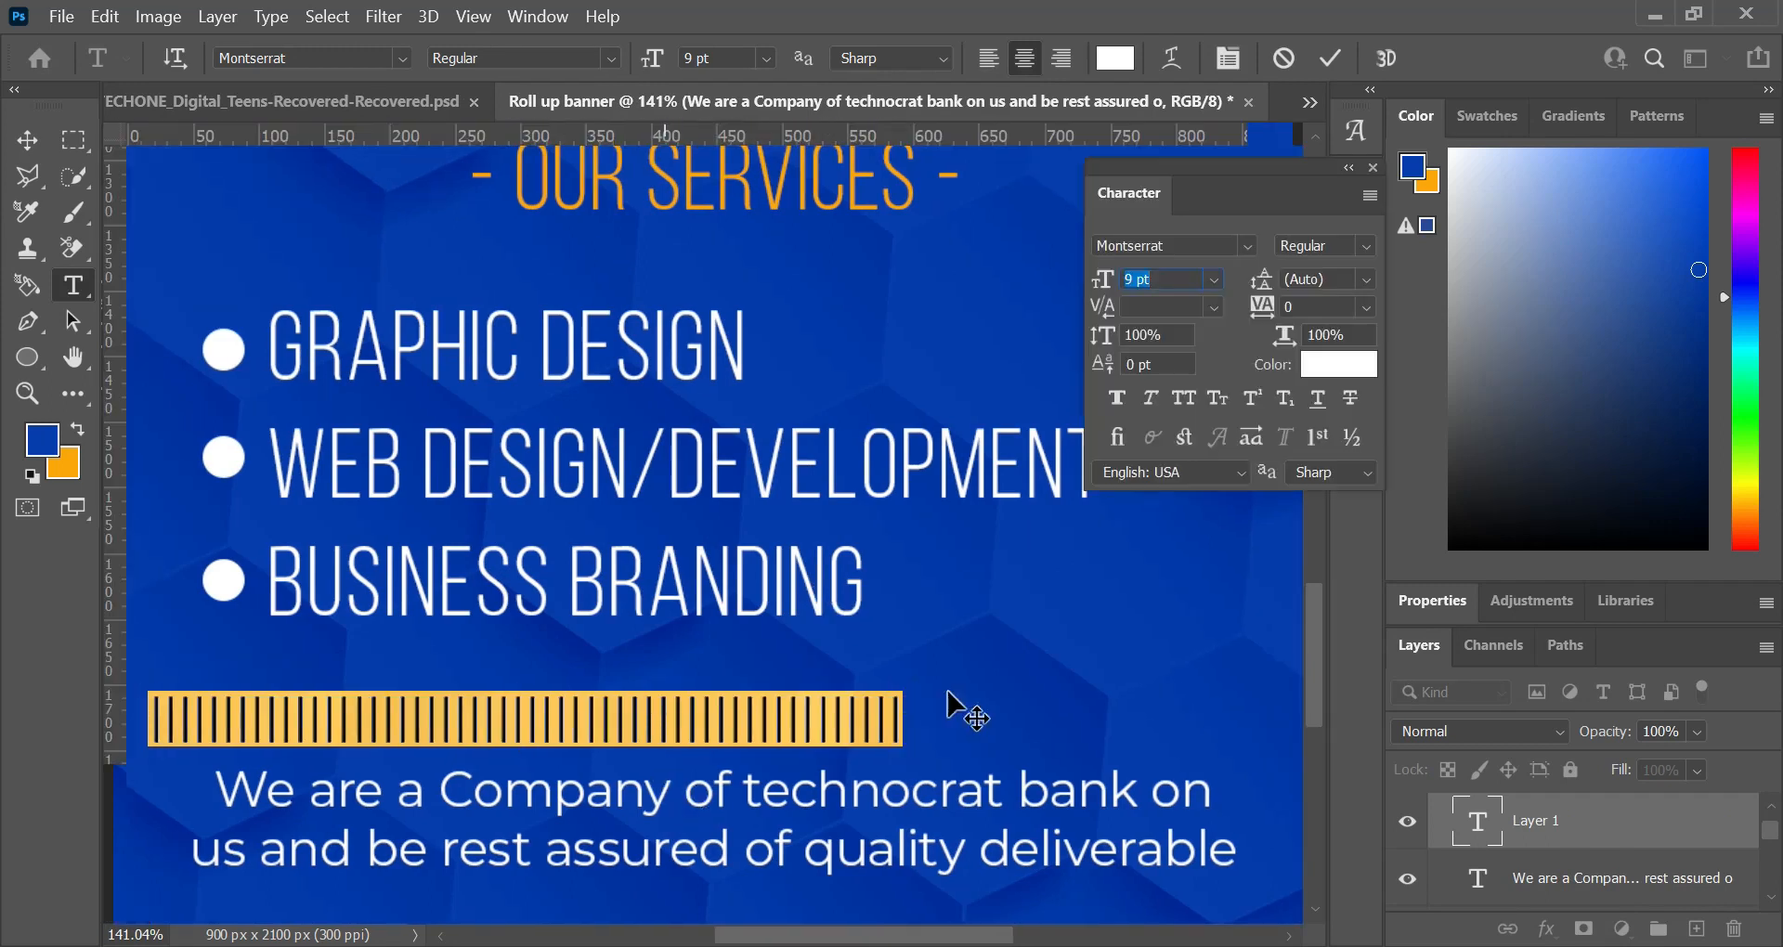
pyautogui.click(1215, 306)
pyautogui.click(1218, 347)
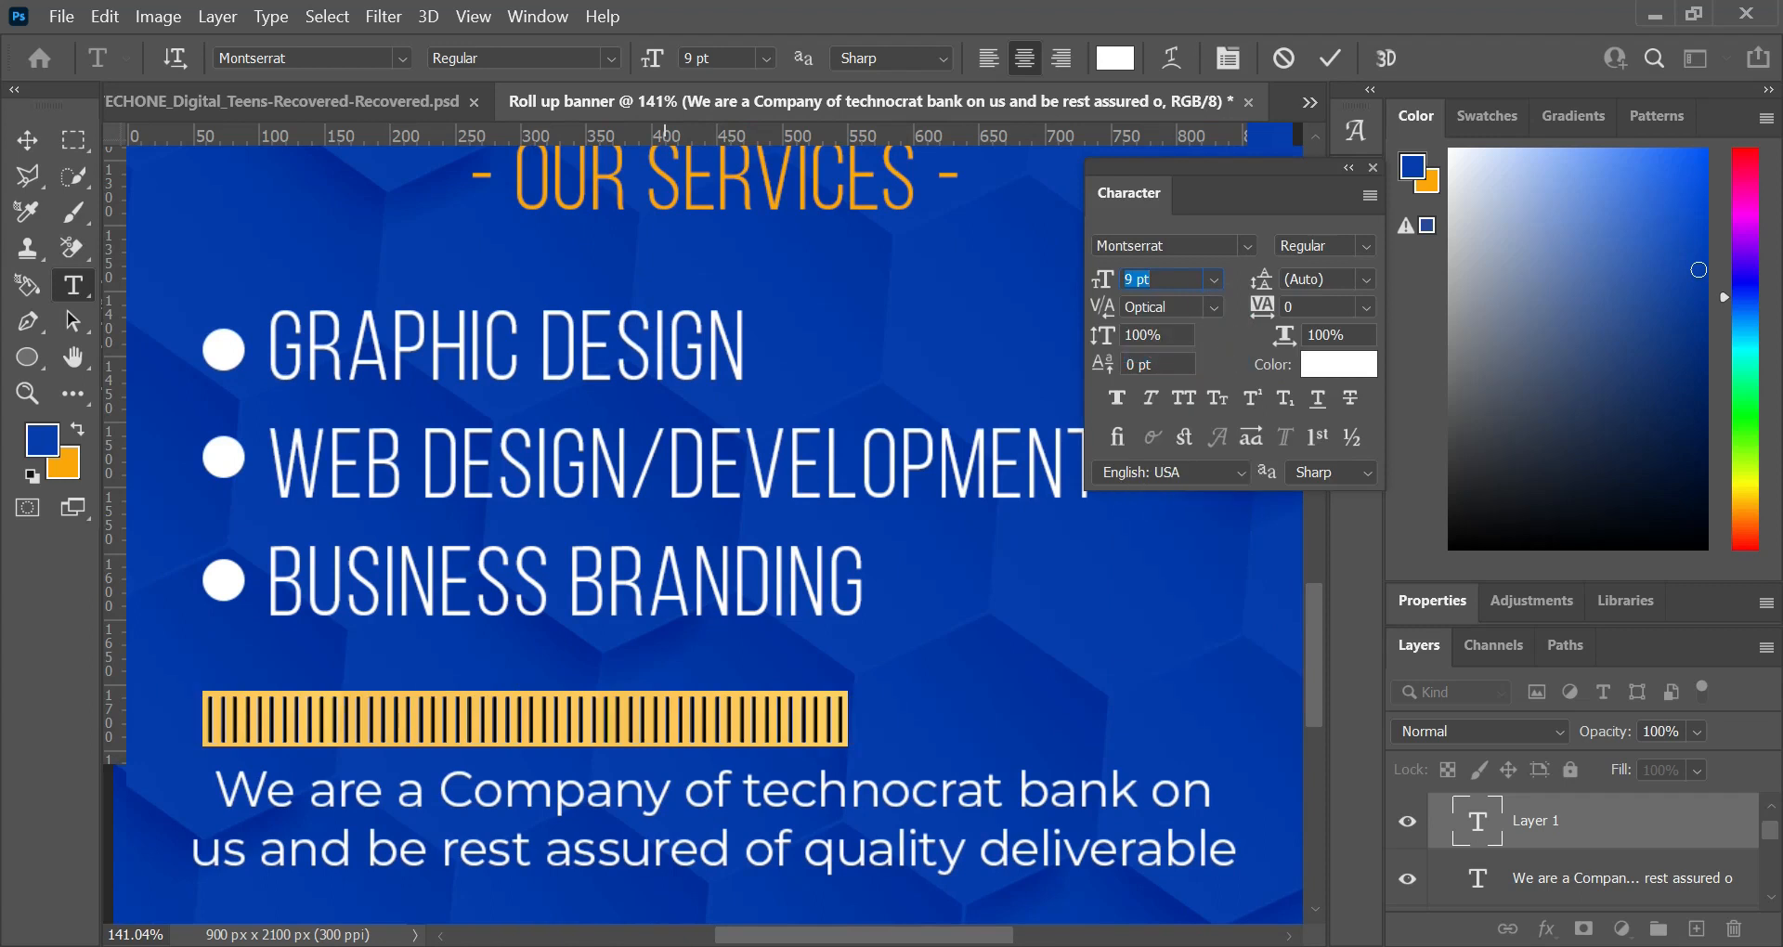
pyautogui.moveTo(1108, 291); pyautogui.dragTo(1100, 291)
pyautogui.write('3')
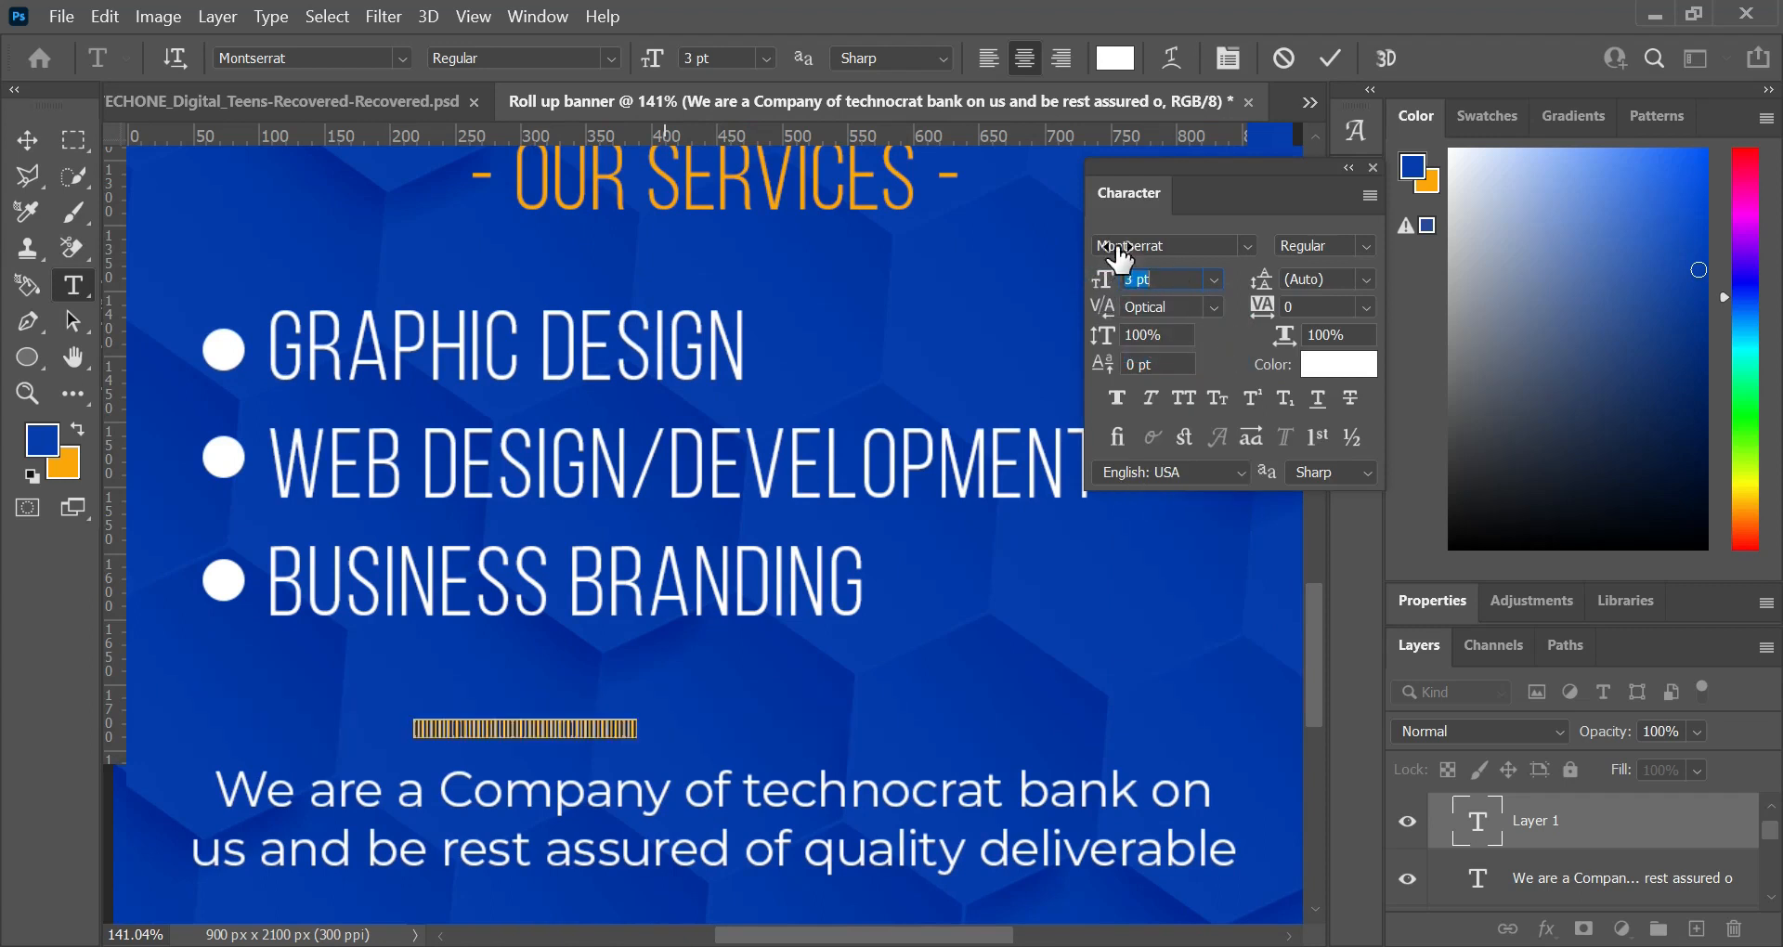
pyautogui.click(1319, 59)
# Step: Move the vertical-bar row 10 px down, closer to the company description
pyautogui.scroll(-3, 560, 457)
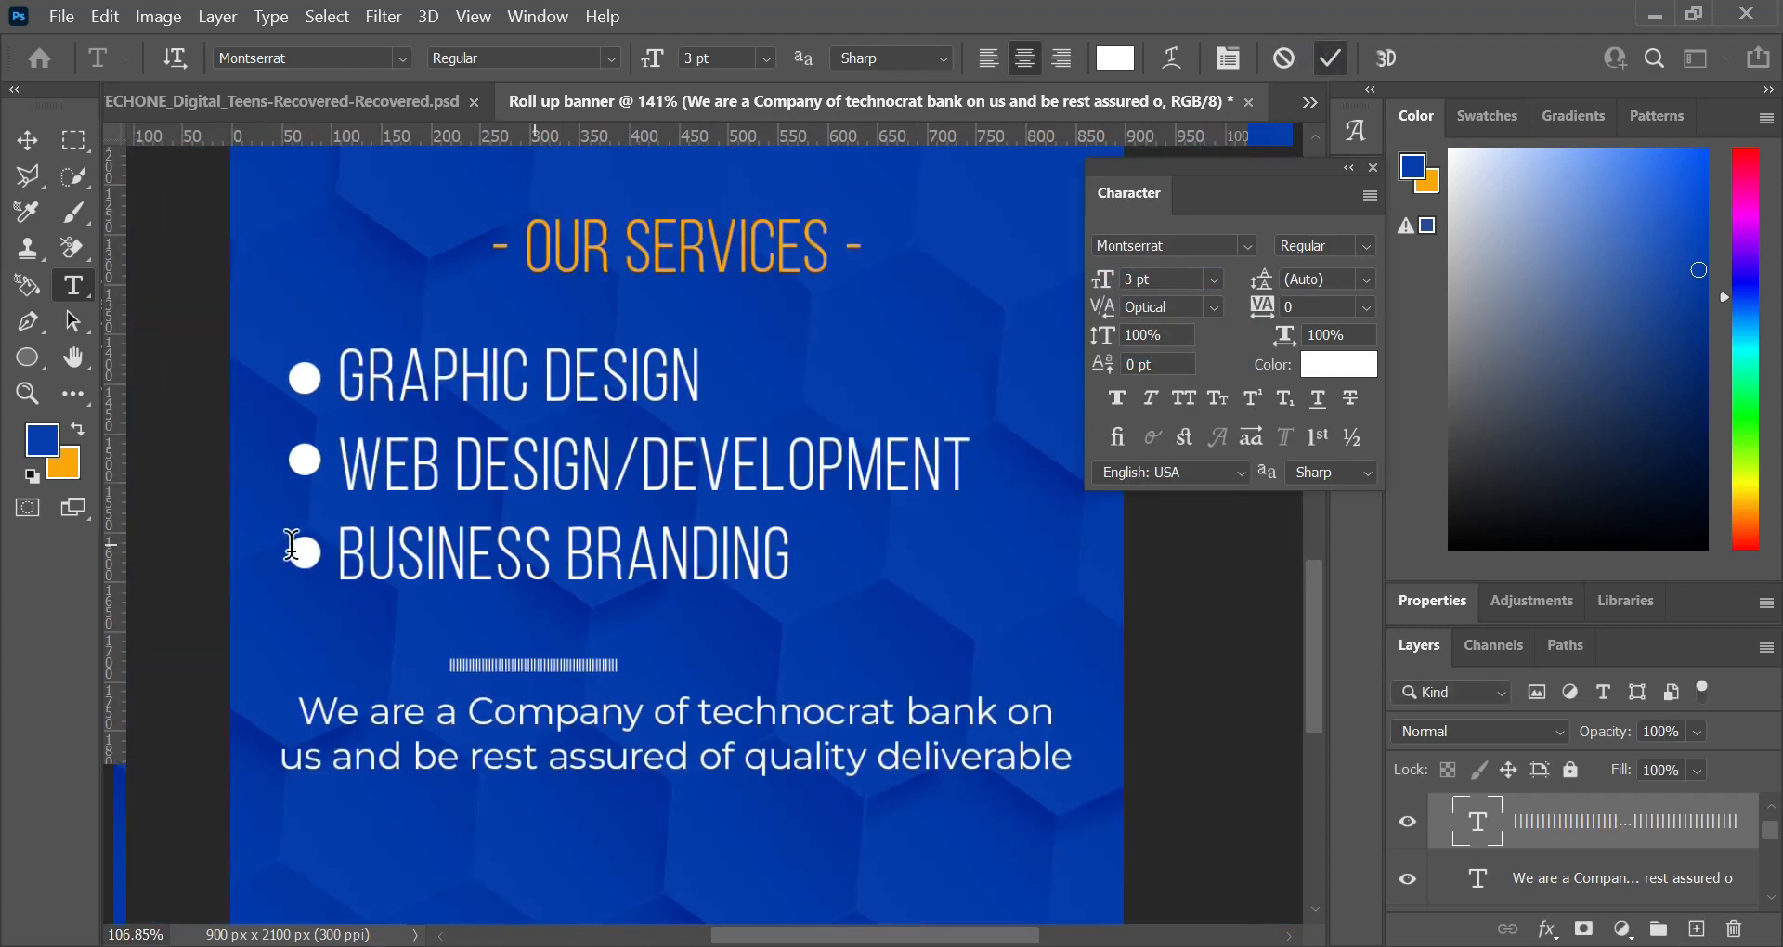
pyautogui.press('v')
pyautogui.hotkey('shift', 'Down')
pyautogui.hotkey('shift', 'Down')
pyautogui.hotkey('shift', 'Up')
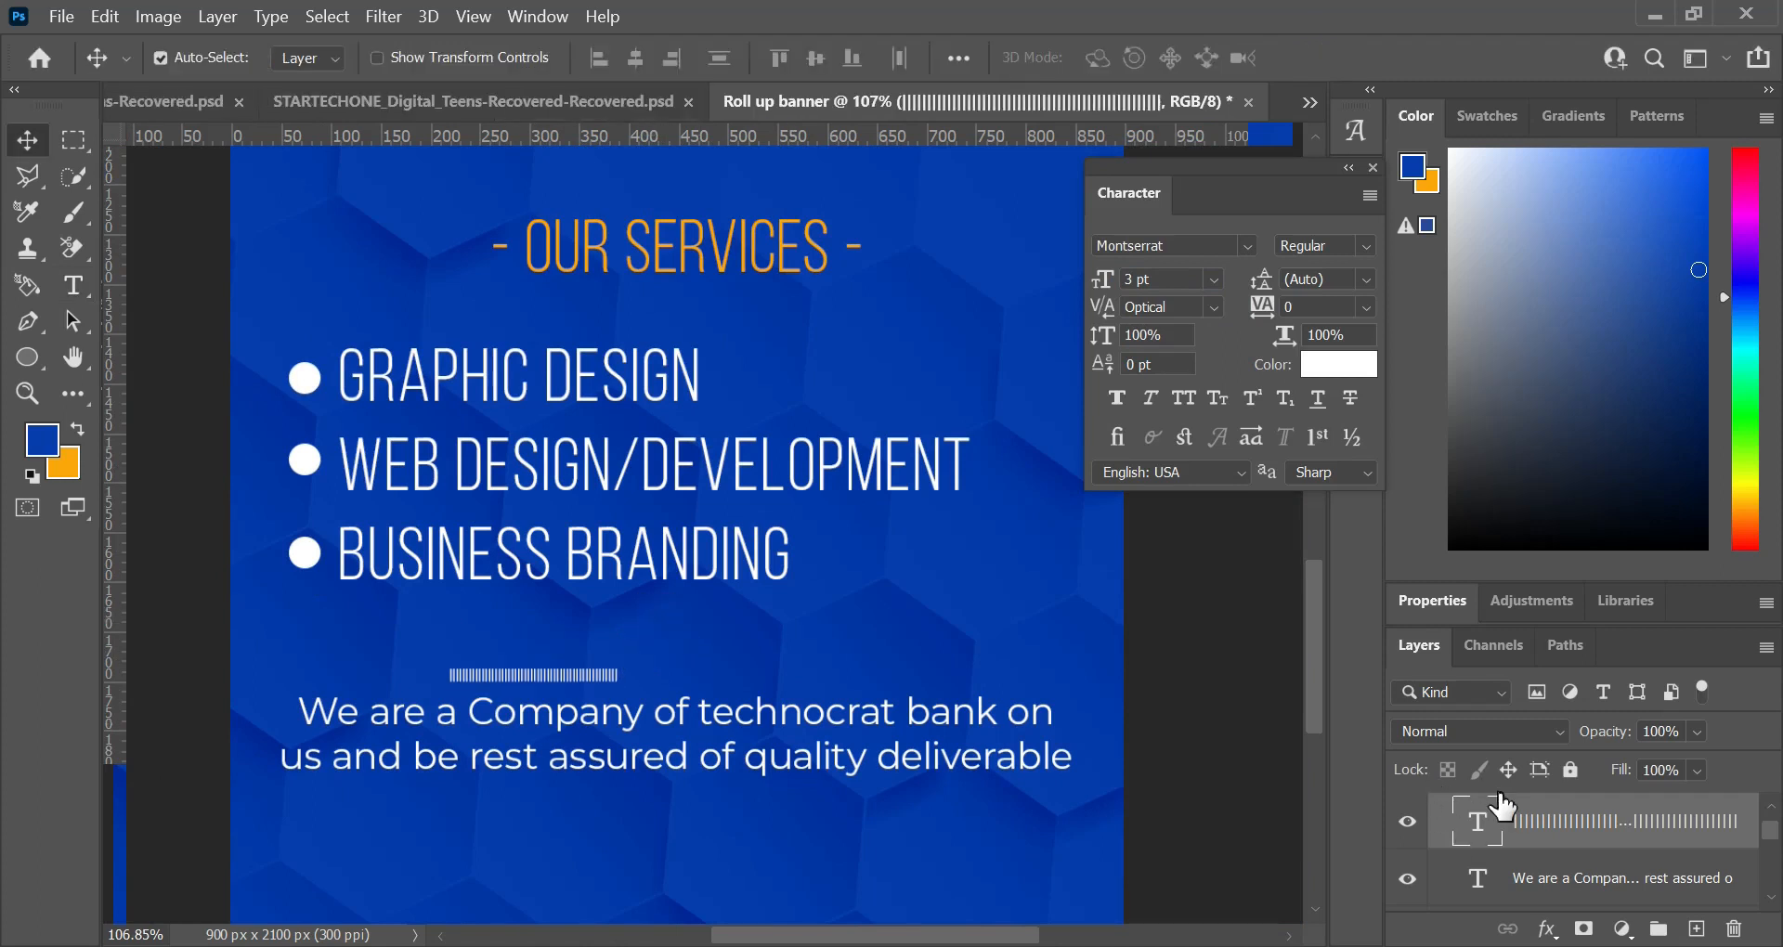
# Step: Lengthen the row with more vertical bars until it is about 480 px wide
pyautogui.doubleClick(1480, 823)
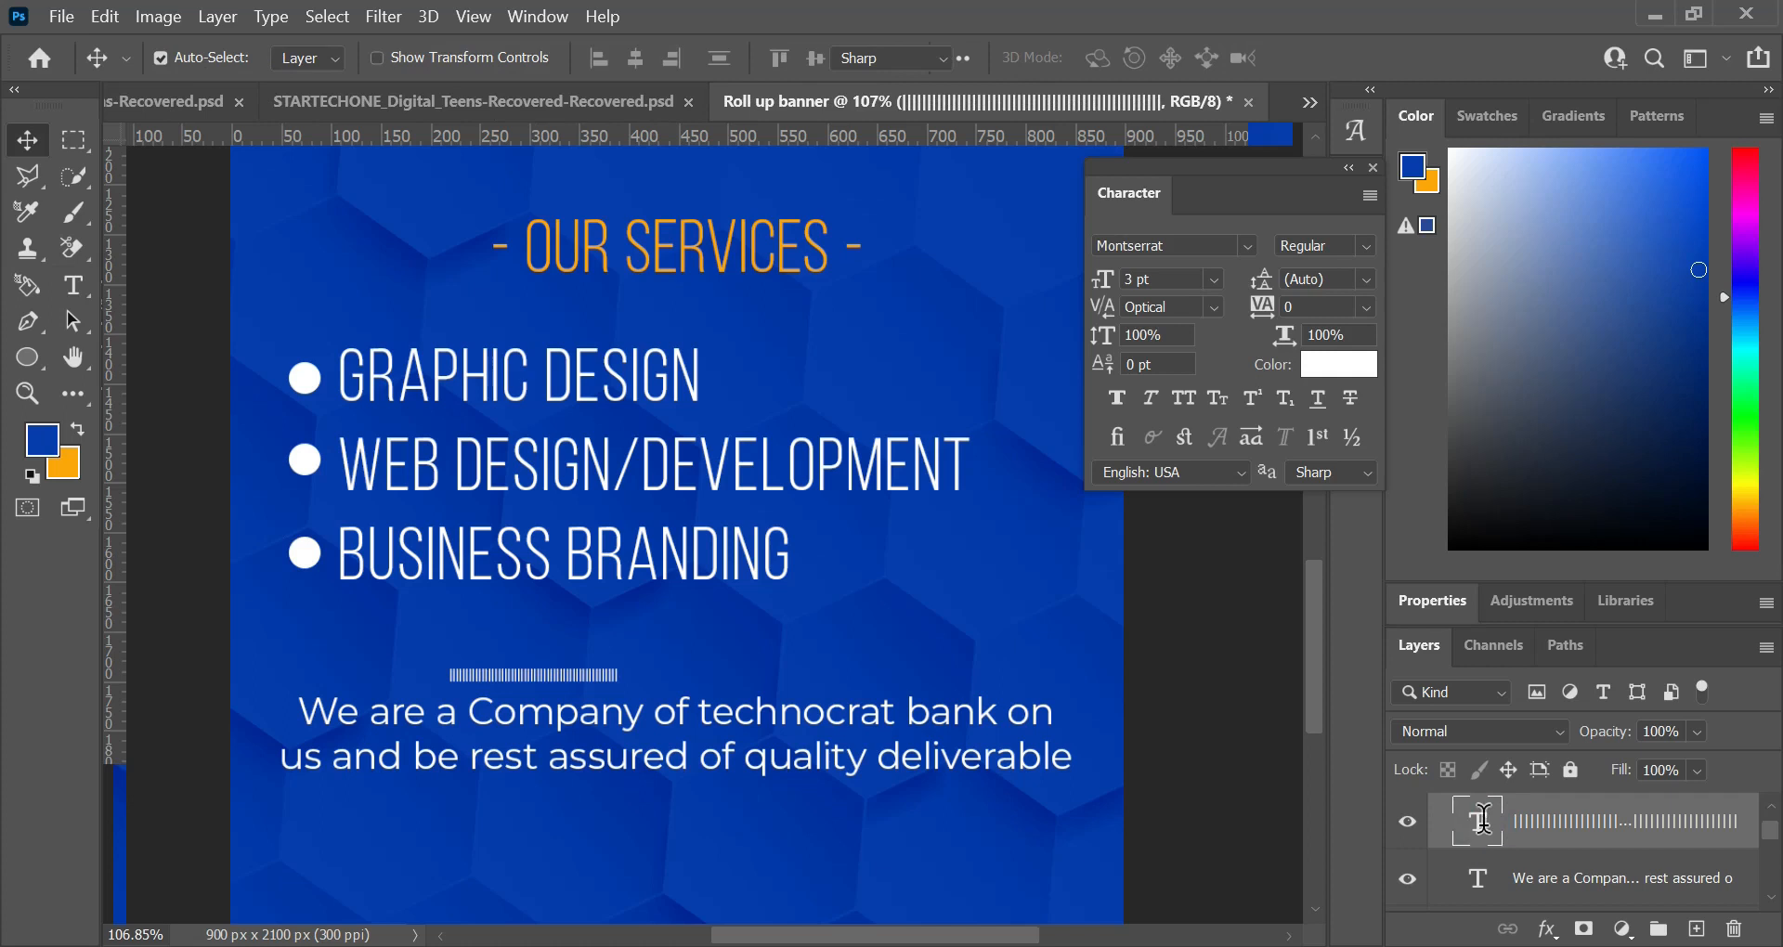
pyautogui.press('Right')
pyautogui.write('|||')
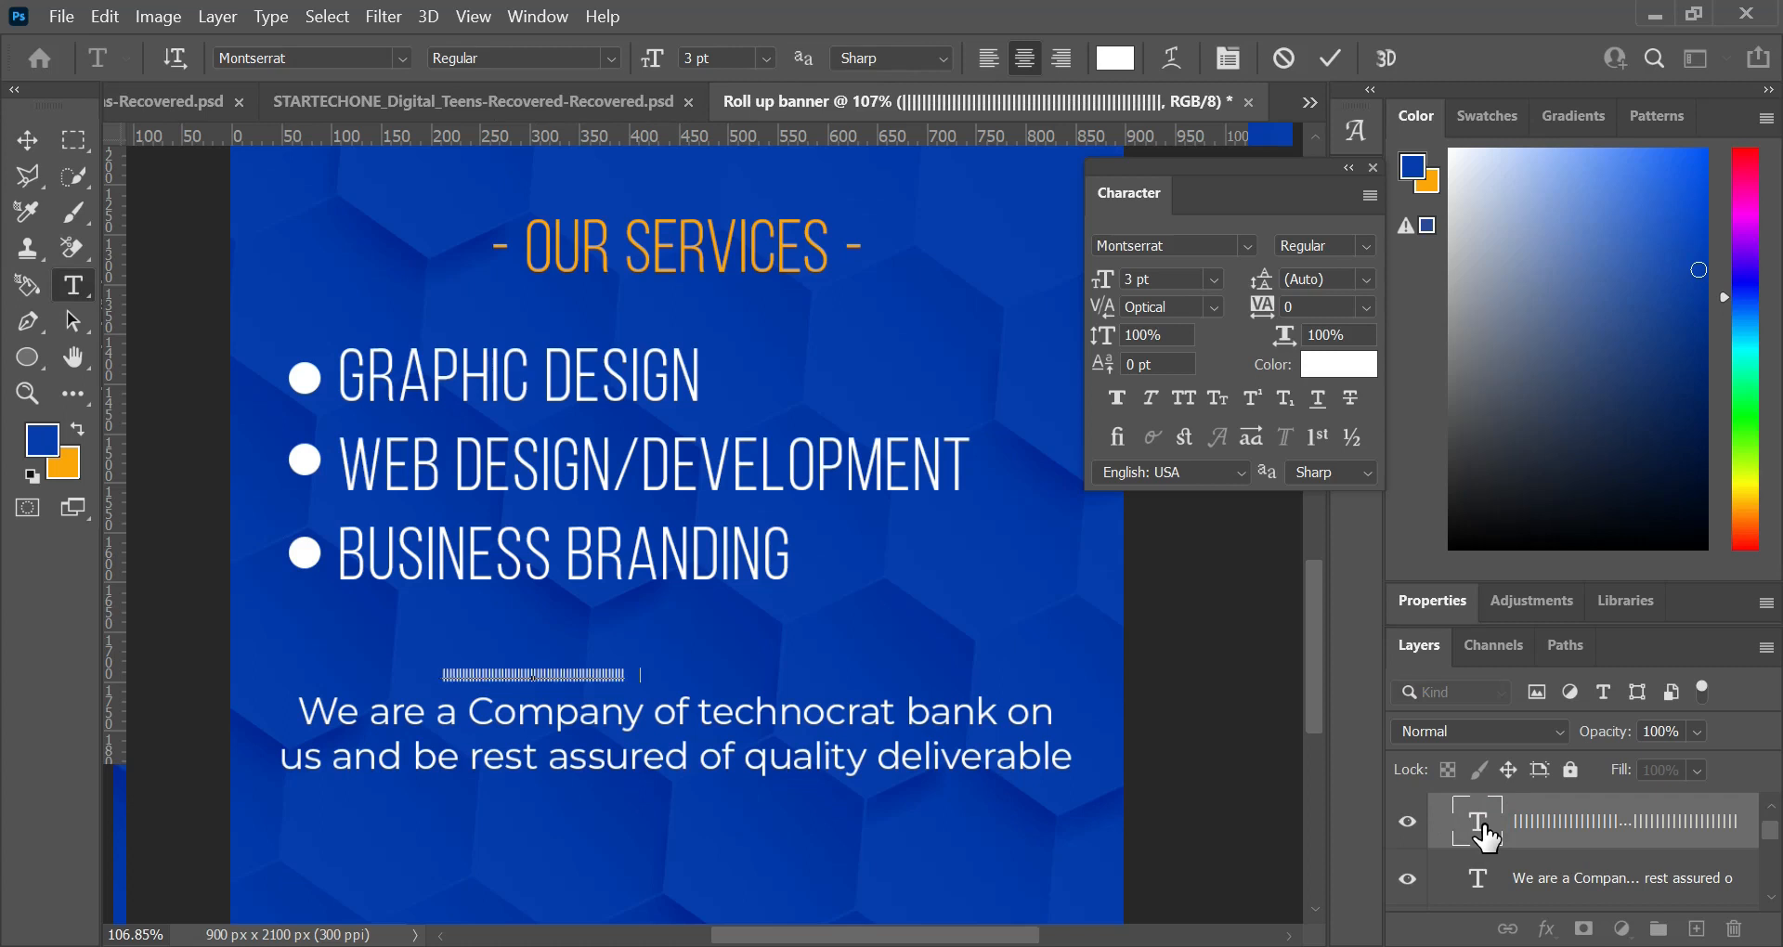
pyautogui.write('||||||||||||||||||||||||||||||||||||||||||||||||||||||||||||||||')
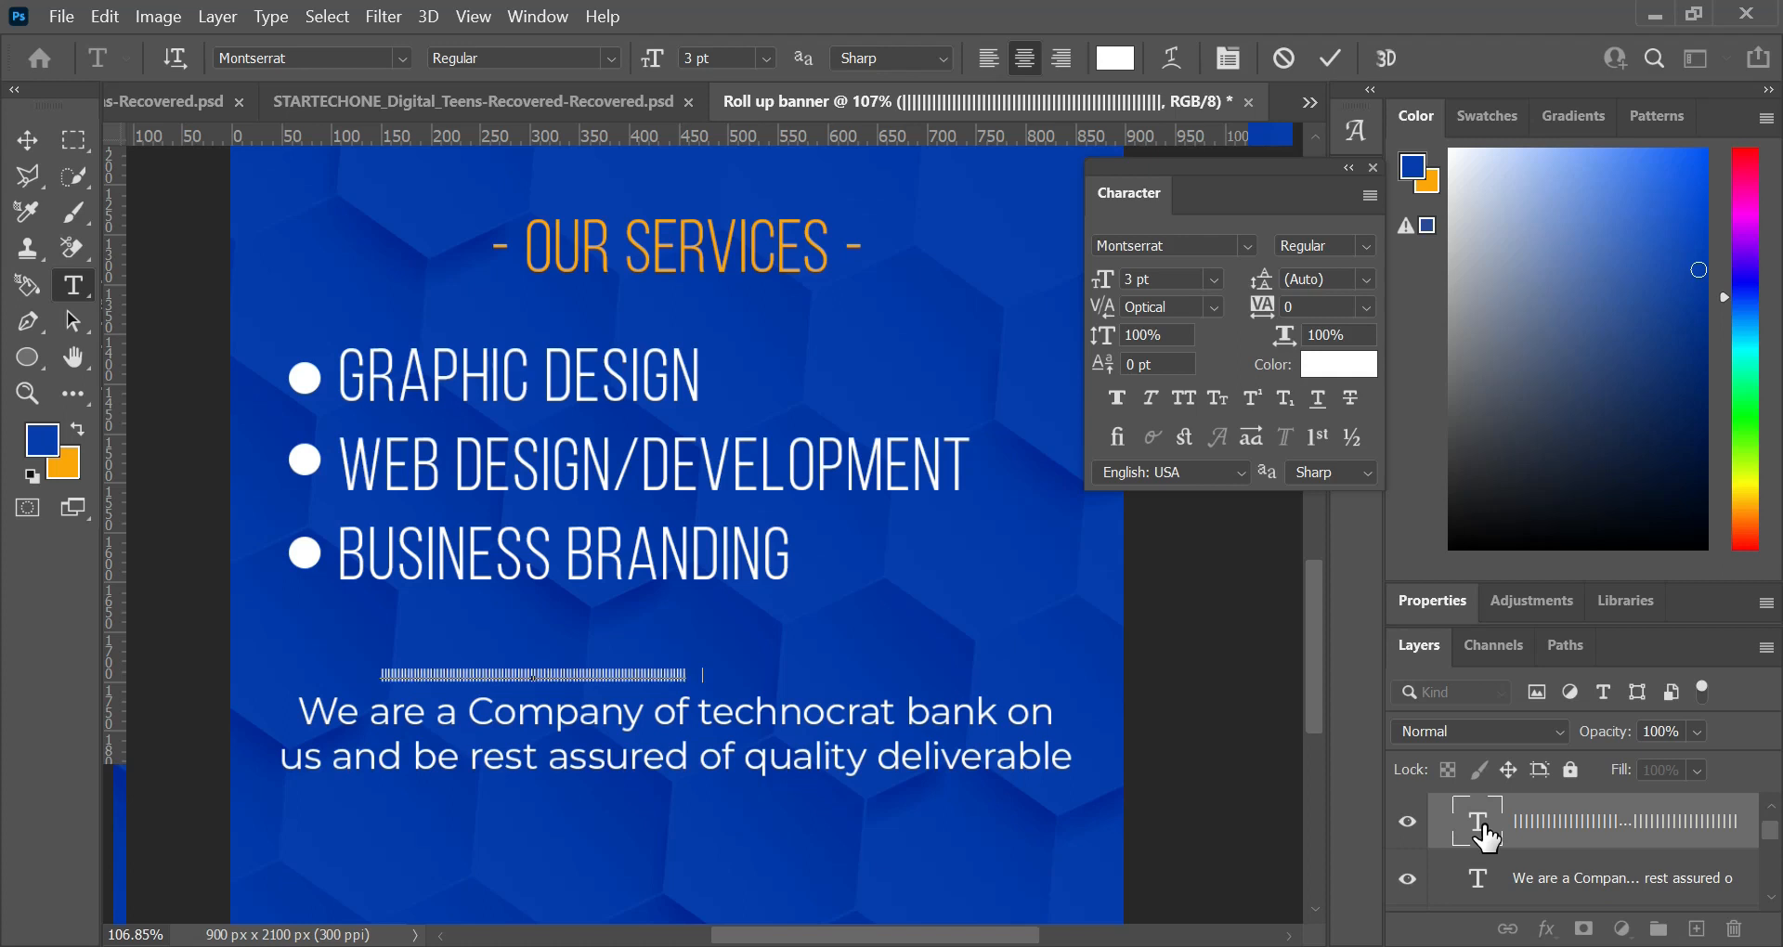
pyautogui.write('||||||||||||||||')
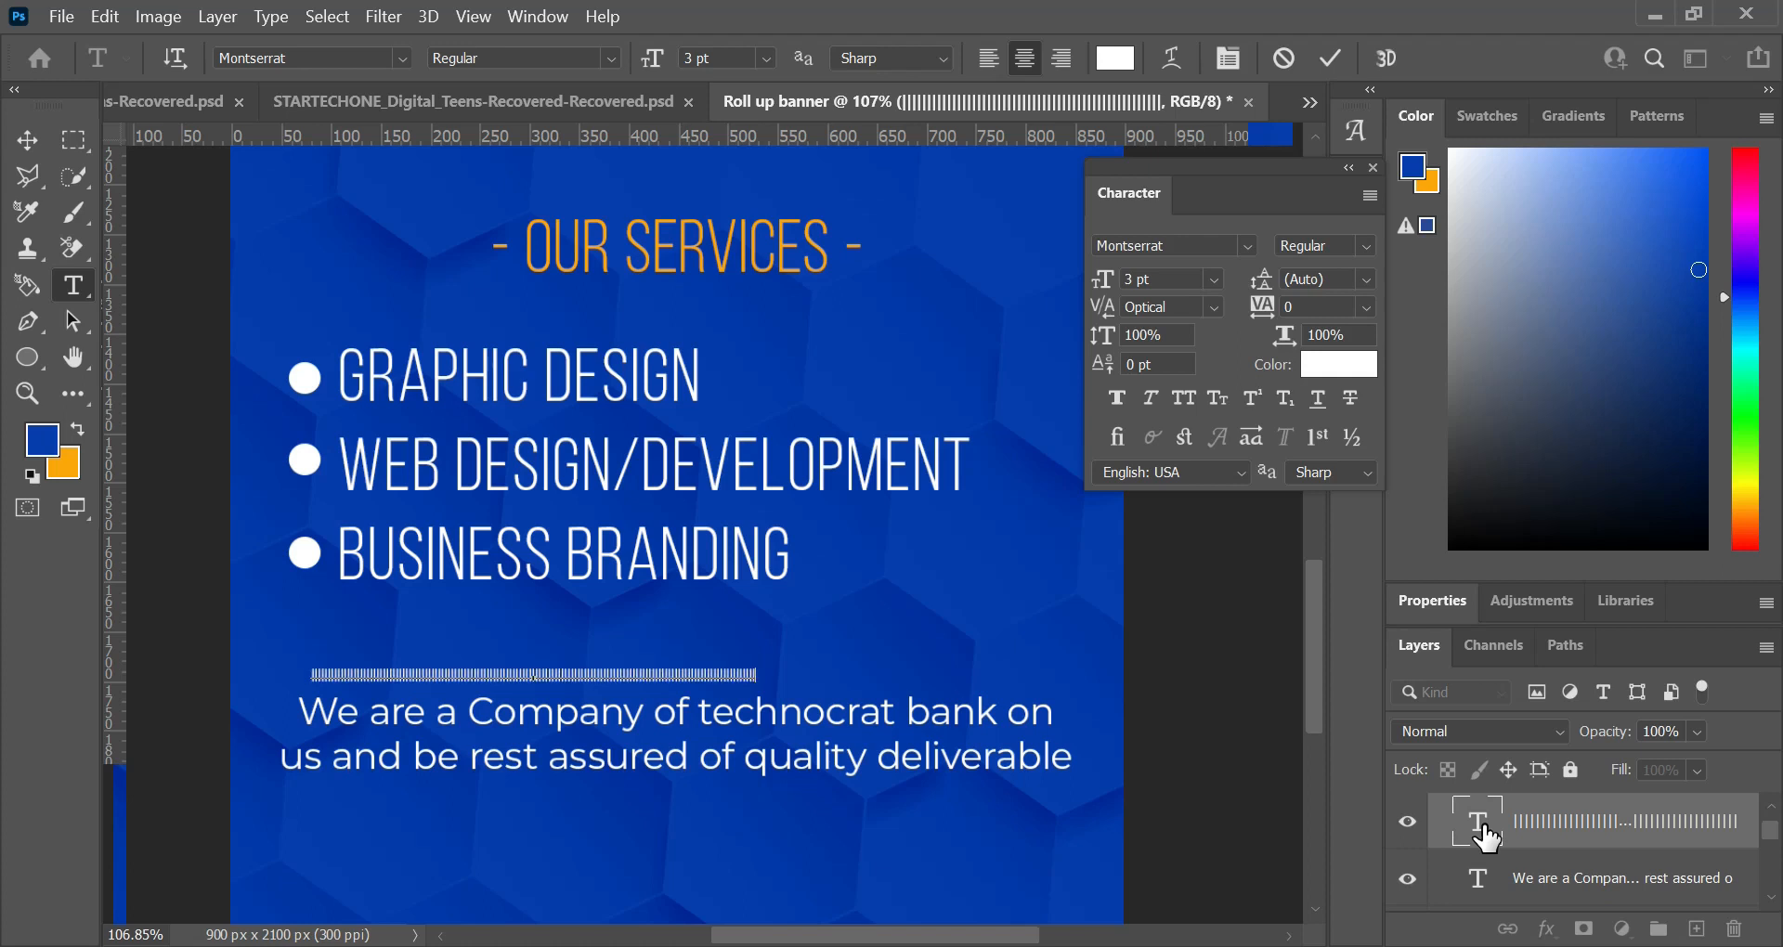
pyautogui.write('||||||||||')
pyautogui.click(1329, 57)
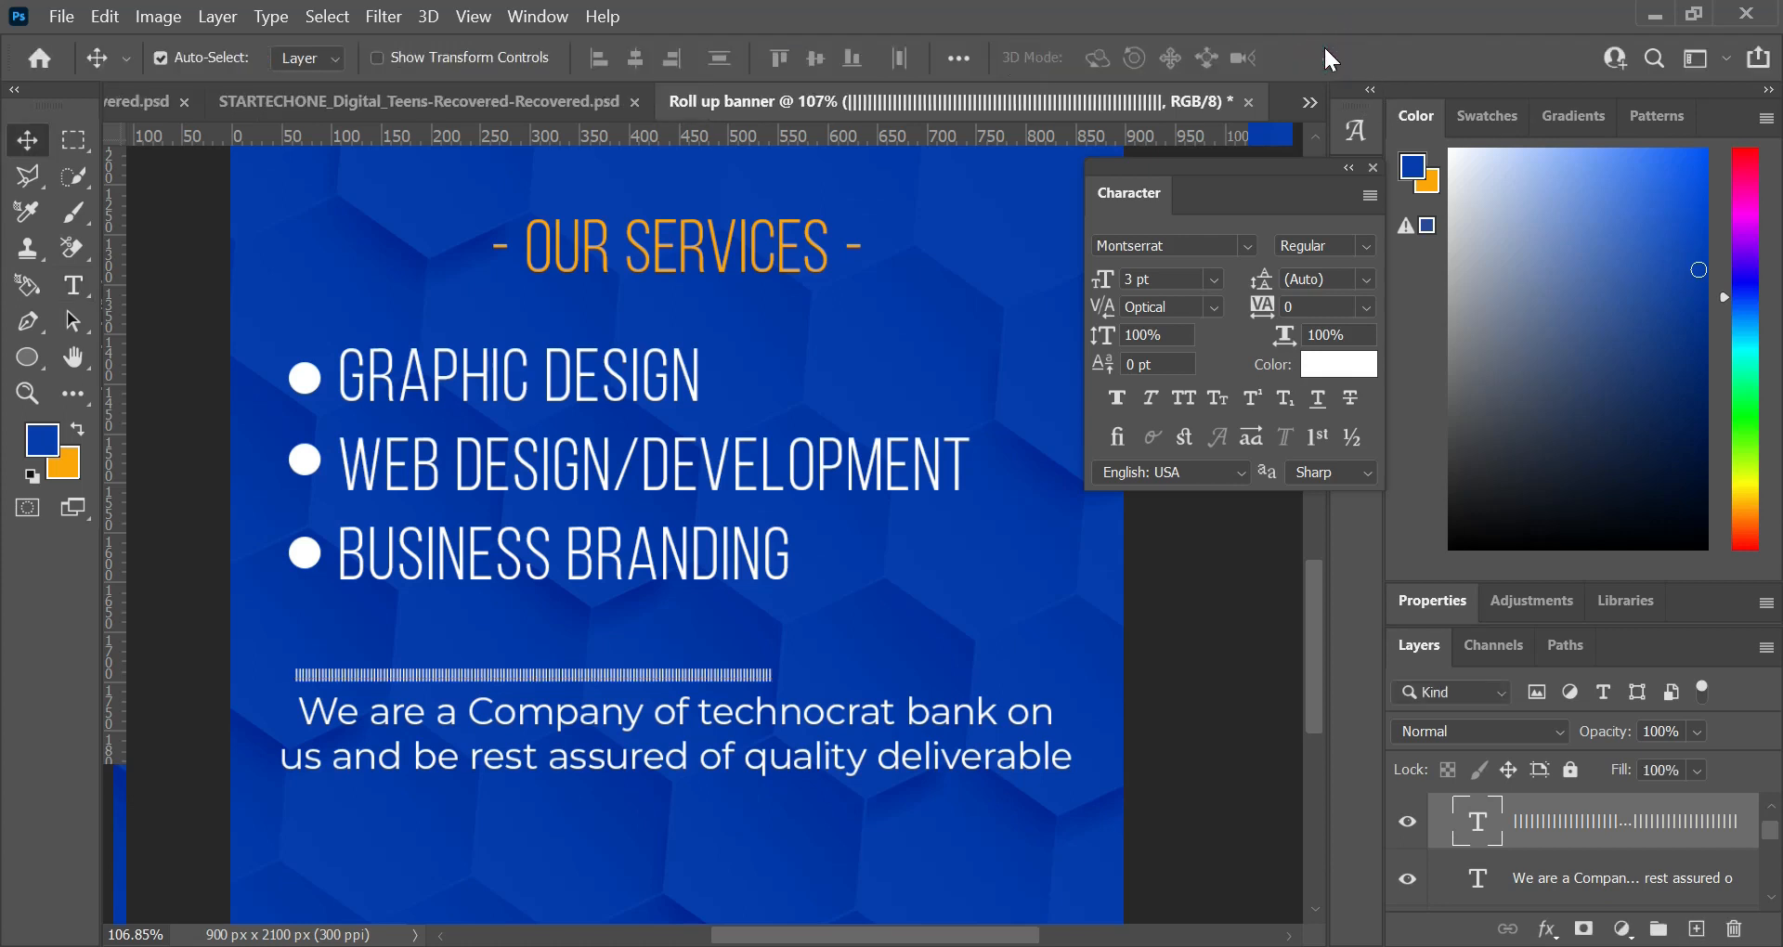
# Step: Centre the vertical-bar row horizontally on the canvas
pyautogui.hotkey('ctrl', 'a')
pyautogui.click(636, 61)
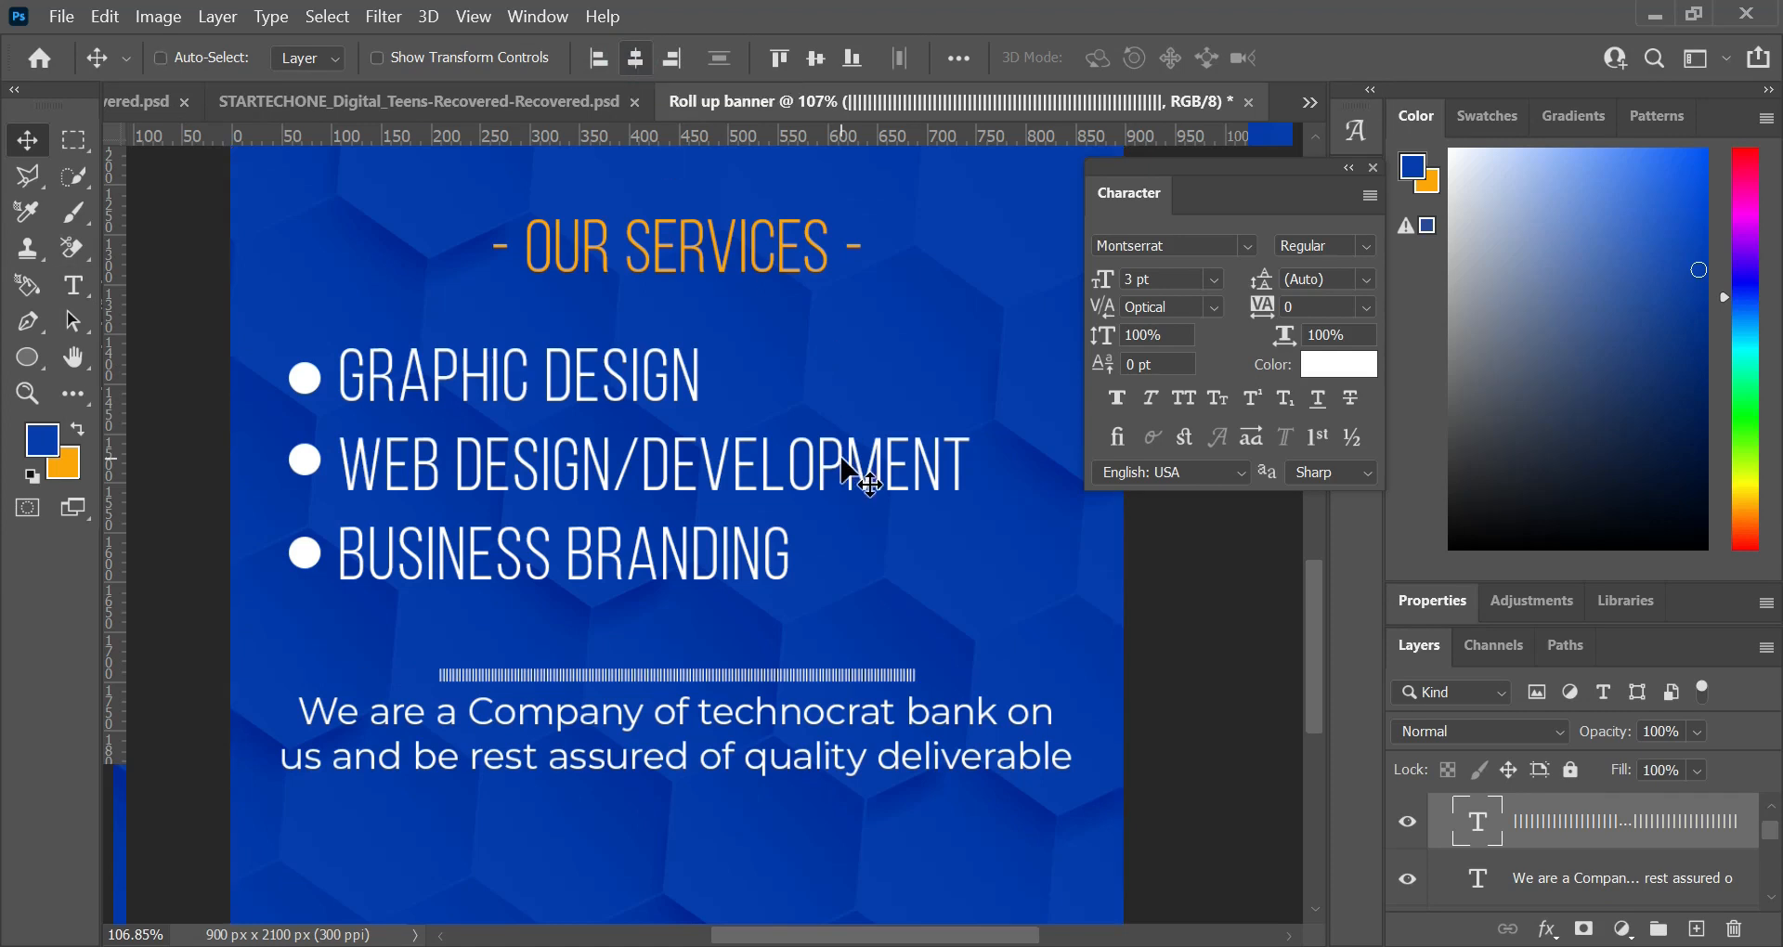
pyautogui.hotkey('ctrl', '0')
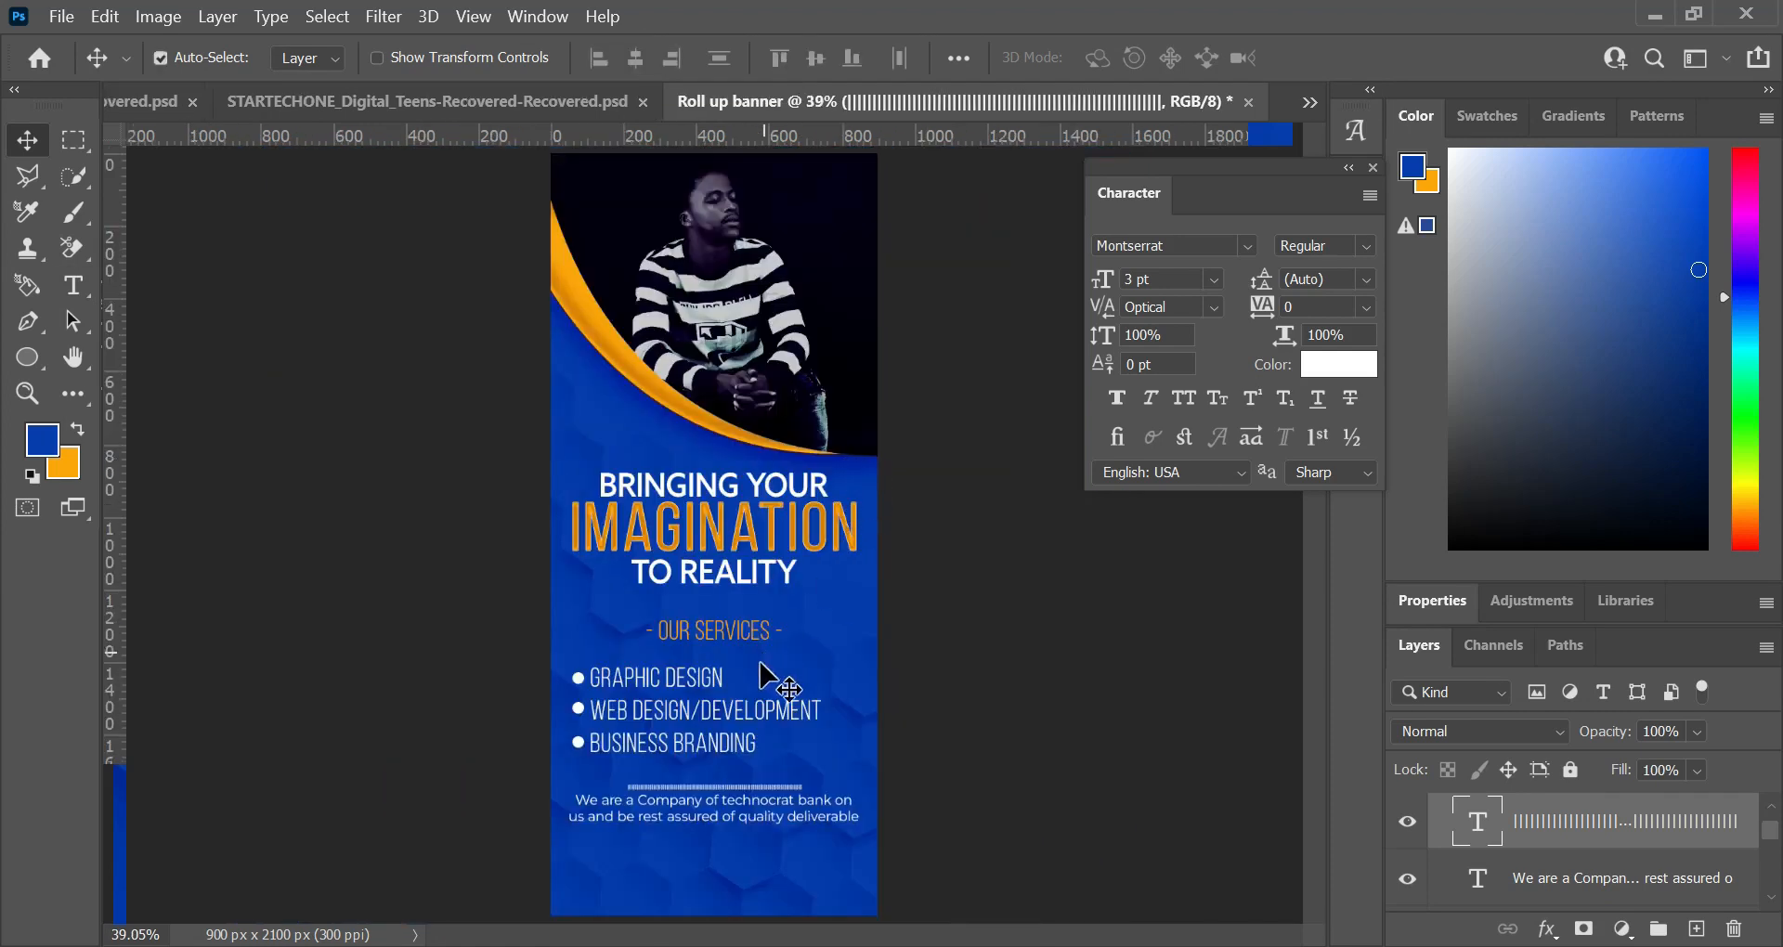
# Step: Set the vertical-bar row's font size to 5 pt
pyautogui.scroll(5, 761, 665)
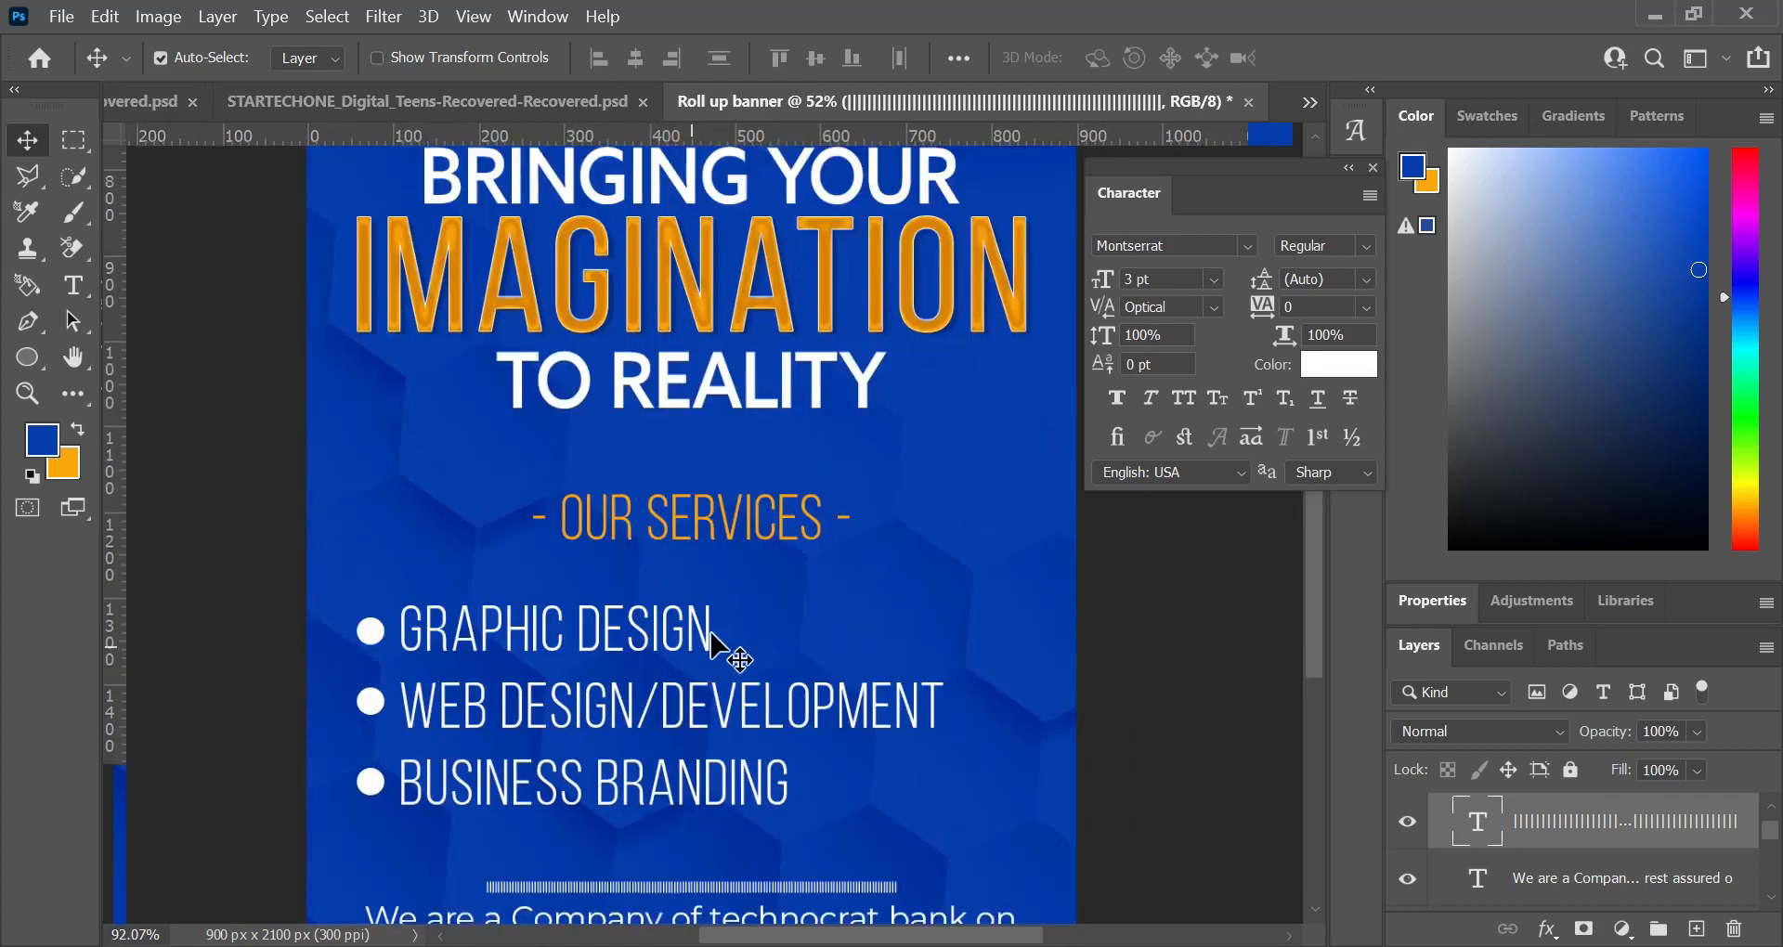
pyautogui.scroll(-2, 715, 641)
pyautogui.press('t')
pyautogui.doubleClick(707, 772)
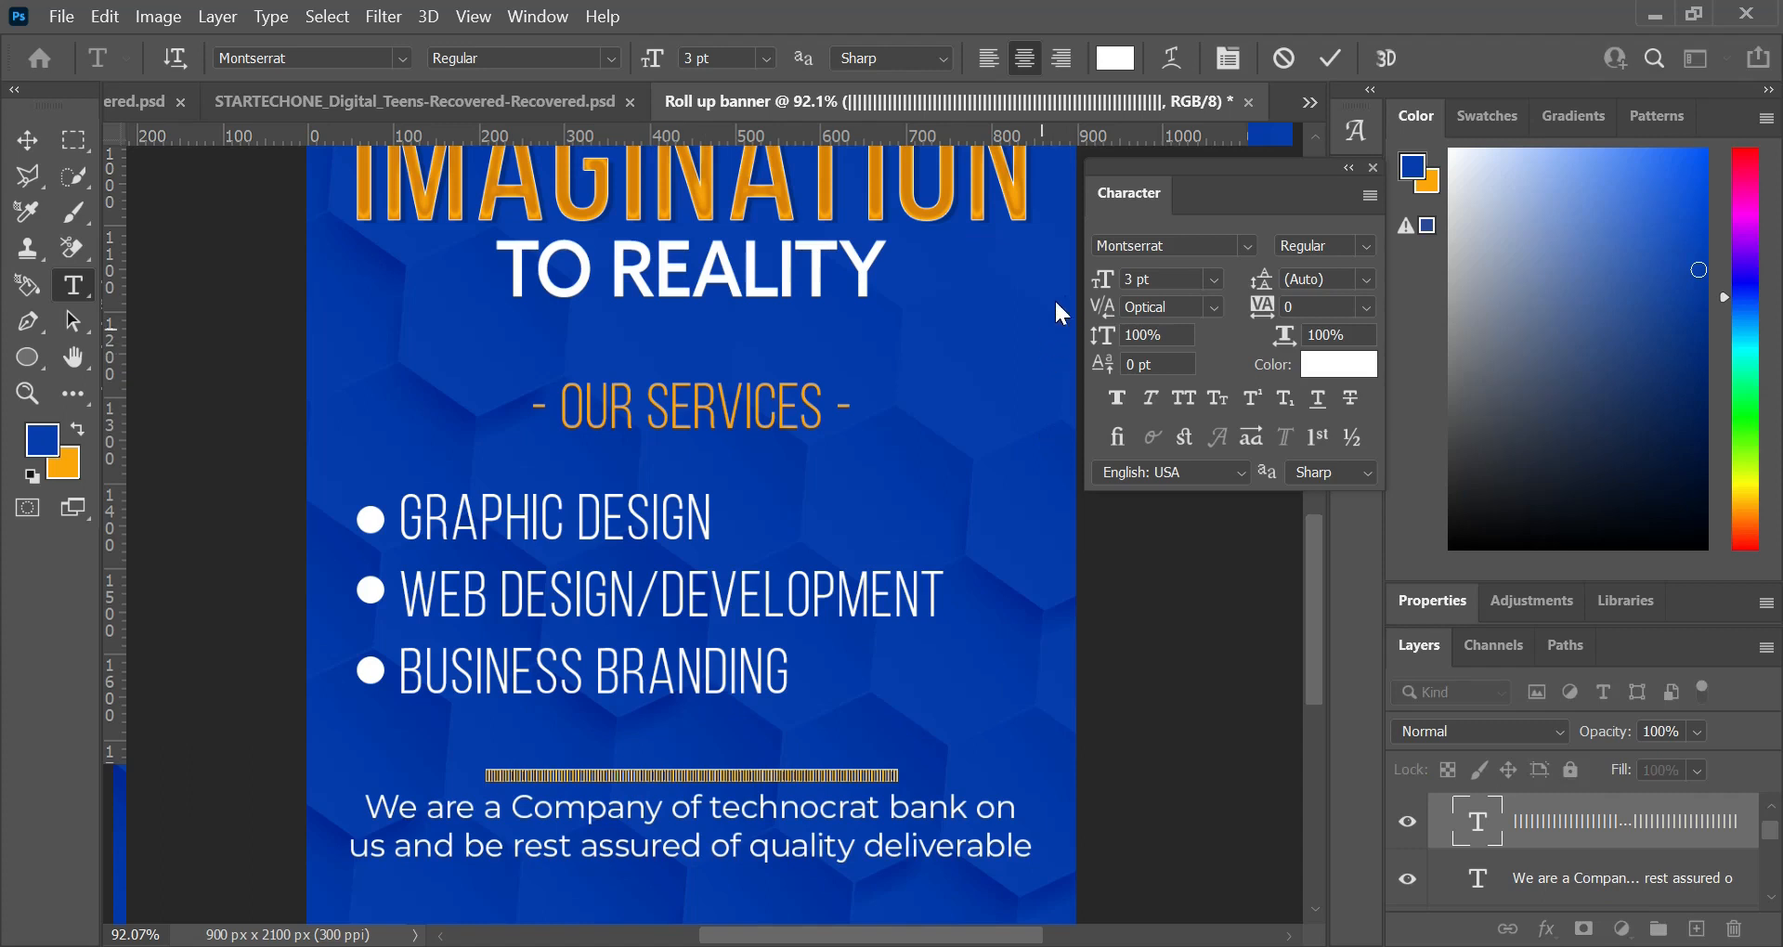
pyautogui.moveTo(1102, 288); pyautogui.dragTo(1102, 294)
pyautogui.click(1042, 682)
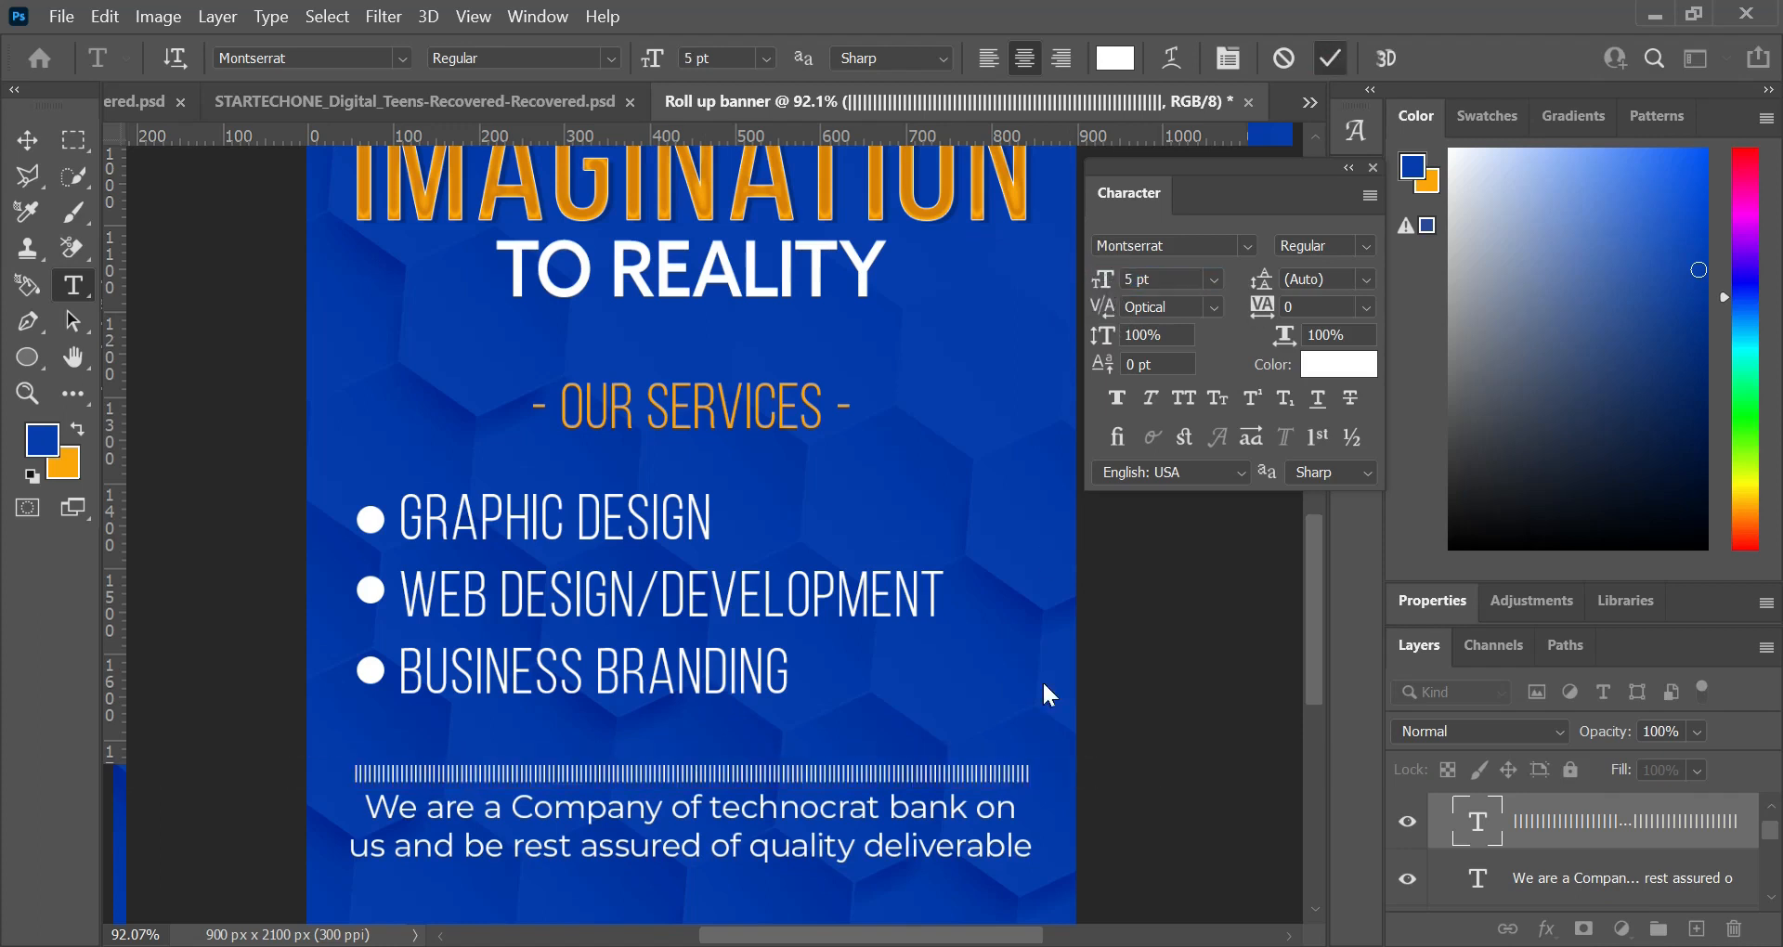
# Step: Set the vertical-bar row's font size to 4.5 pt
pyautogui.scroll(-4, 787, 620)
pyautogui.scroll(-2, 680, 583)
pyautogui.click(1110, 279)
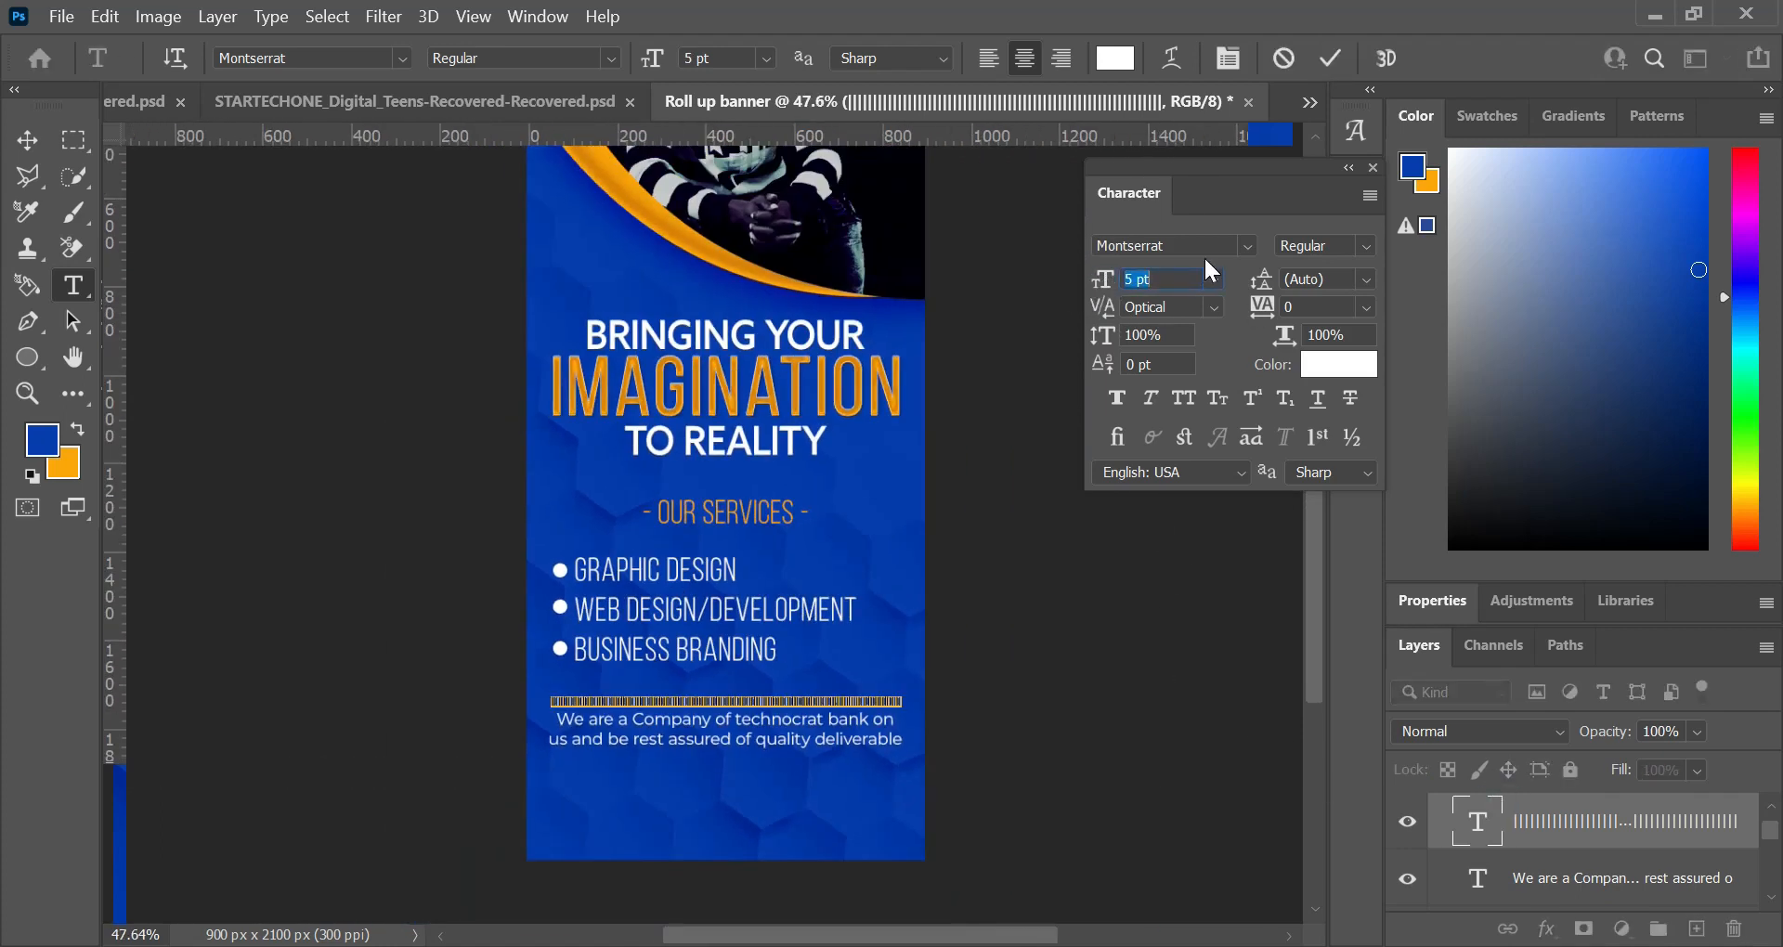
pyautogui.write('4')
pyautogui.click(1133, 279)
pyautogui.write('.5')
pyautogui.press('Return')
pyautogui.press('v')
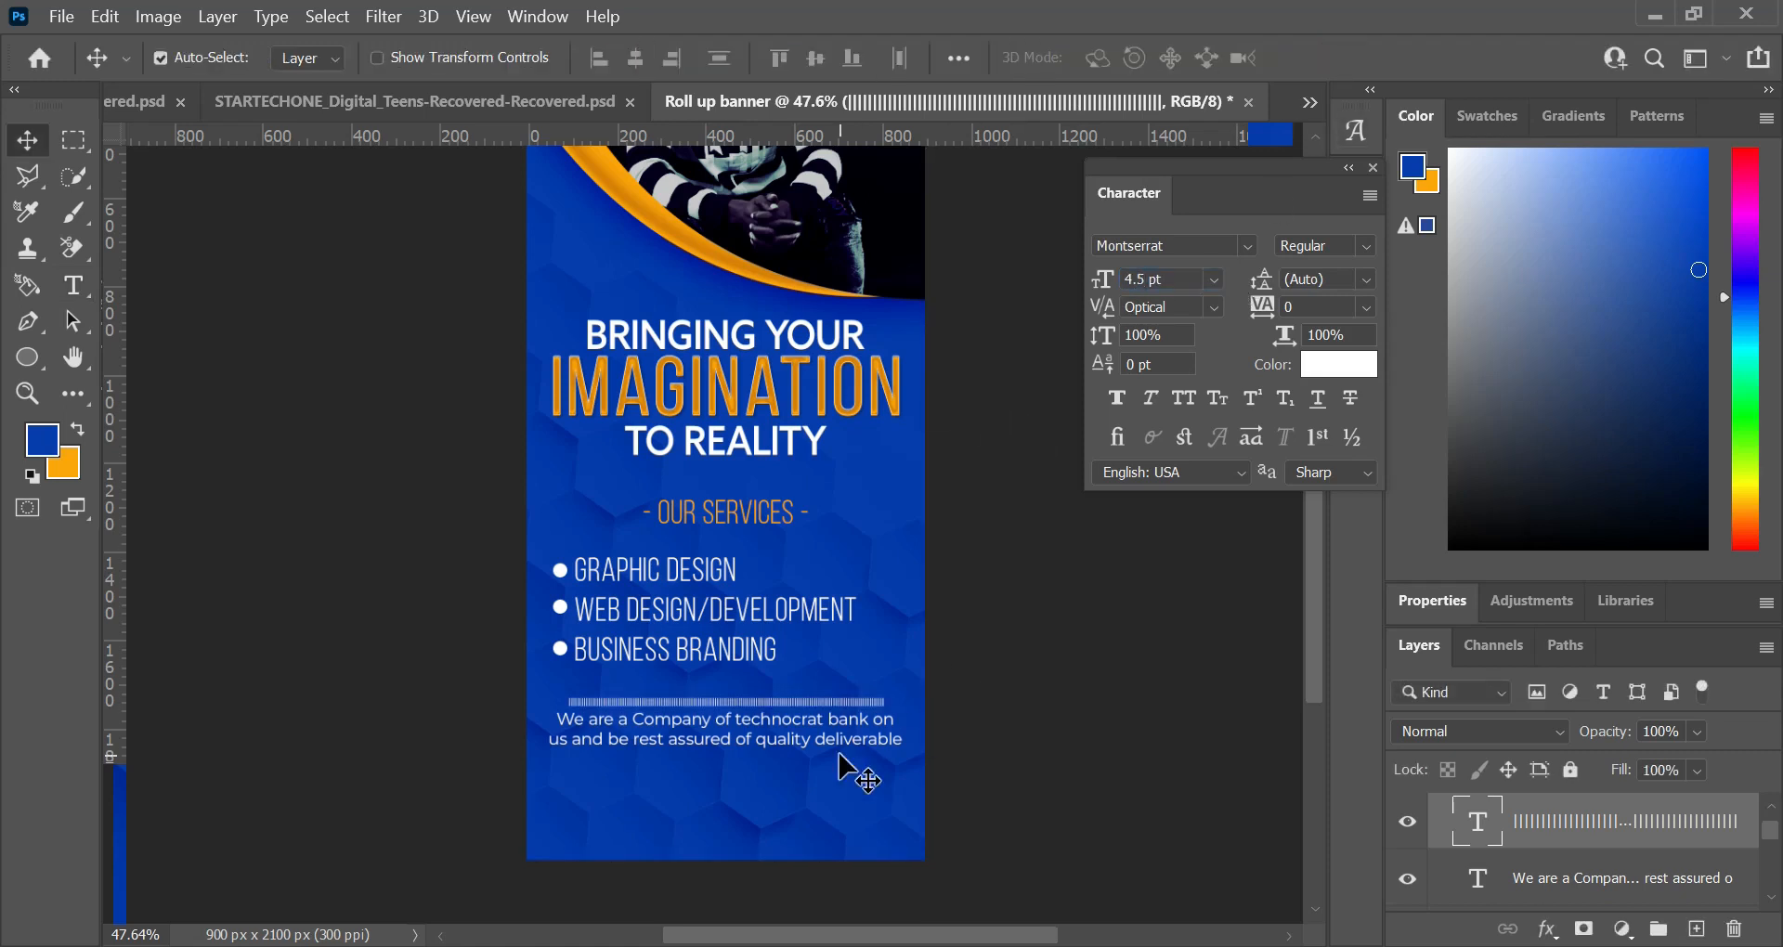
# Step: Add a 4.5 pt white text line with the designer's name and social handle near the banner's bottom-left corner
pyautogui.press('t')
pyautogui.click(559, 848)
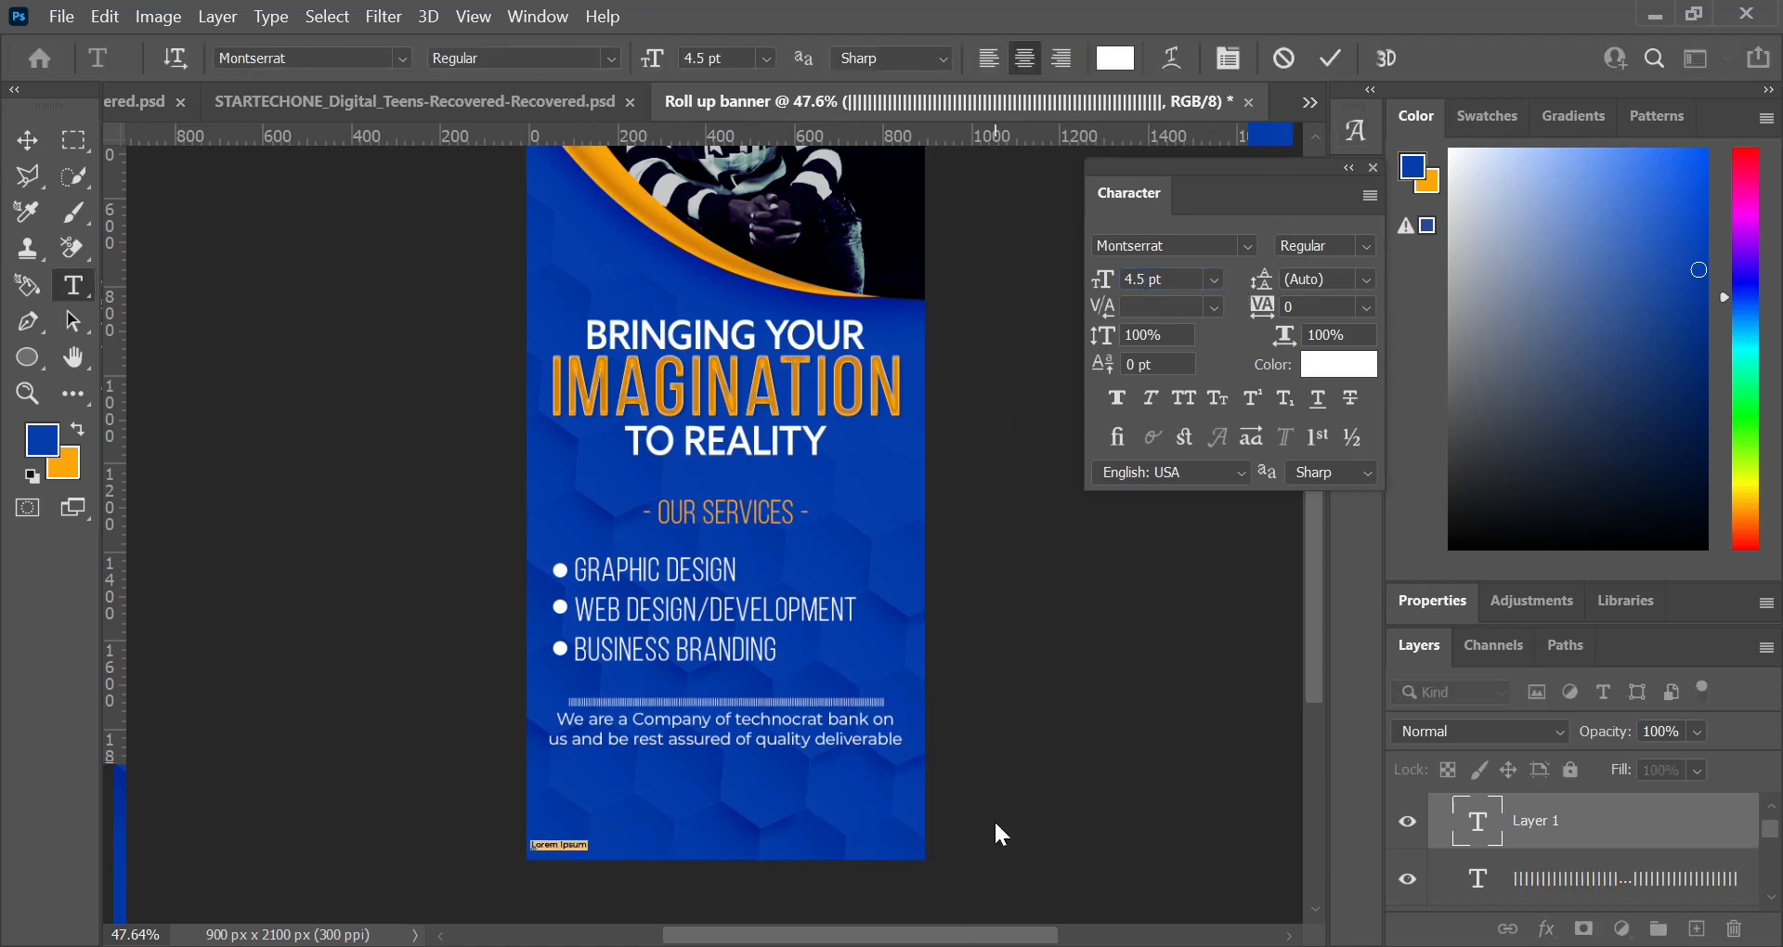
pyautogui.write('Rikn')
pyautogui.scroll(2, 554, 884)
pyautogui.scroll(5, 490, 864)
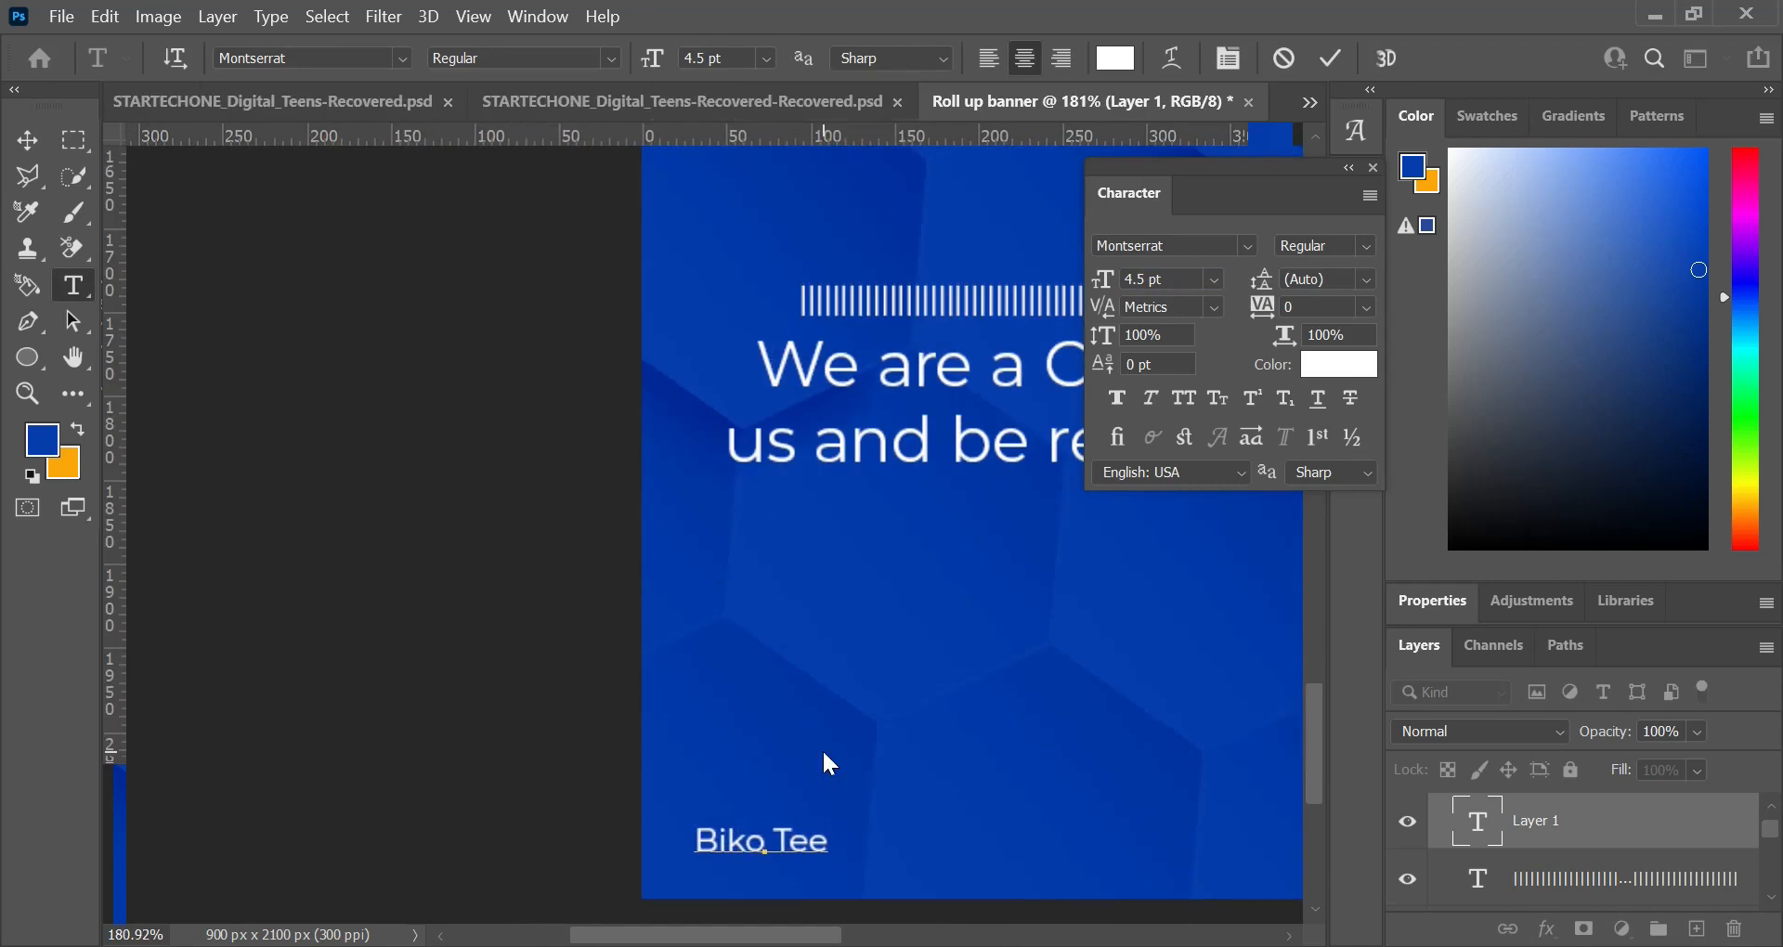
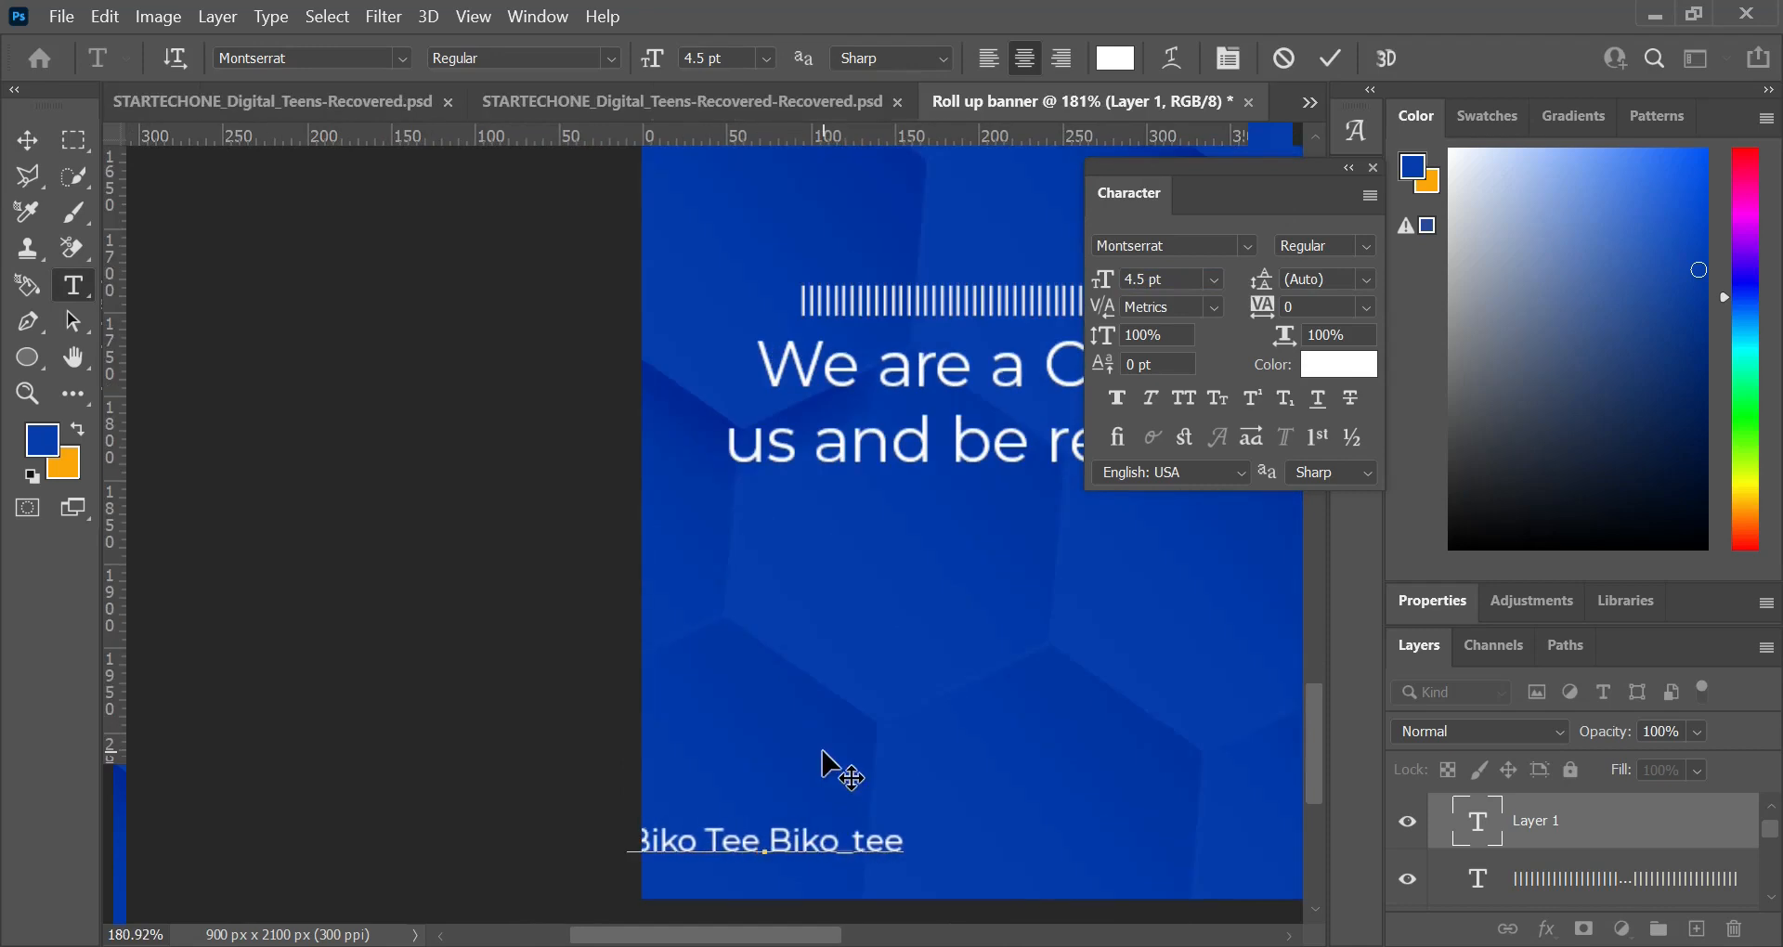
pyautogui.press('BackSpace')
pyautogui.press('BackSpace')
pyautogui.press('BackSpace')
pyautogui.press('End')
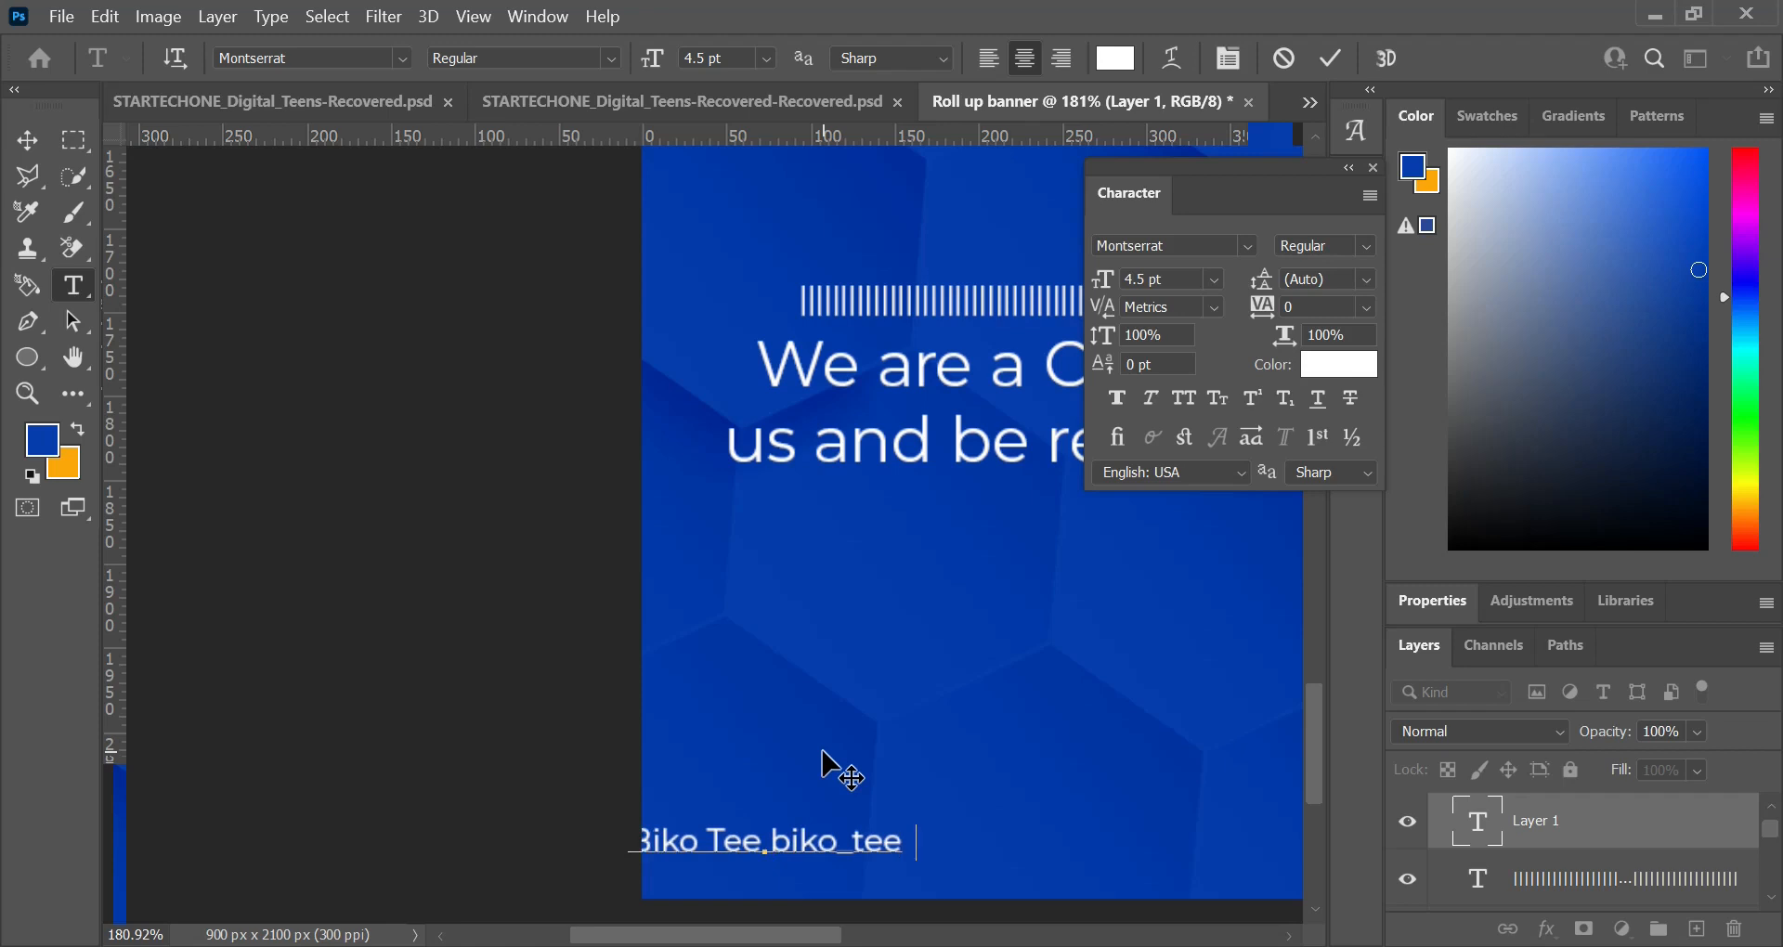
pyautogui.click(1329, 59)
# Step: Centre the name and handle text horizontally on the canvas
pyautogui.press('v')
pyautogui.hotkey('ctrl', 'a')
pyautogui.click(635, 58)
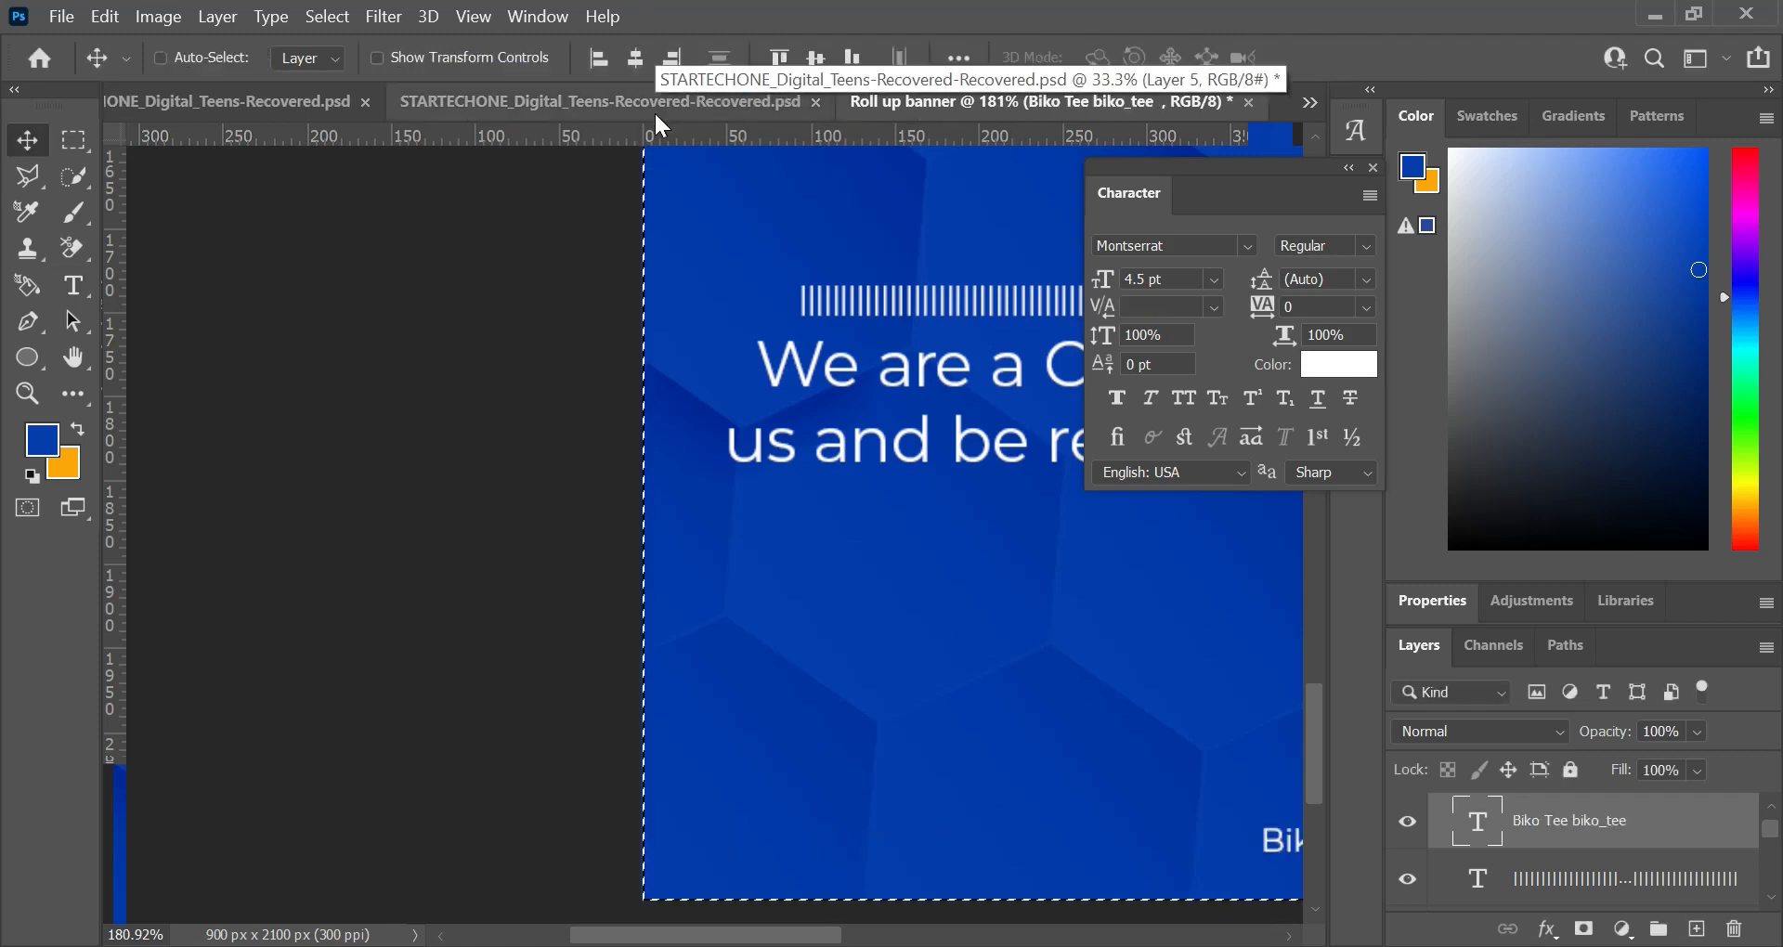
pyautogui.hotkey('ctrl', 'd')
# Step: Move the name and handle text to the banner's lower-left corner
pyautogui.scroll(-7, 908, 726)
pyautogui.scroll(-4, 1171, 800)
pyautogui.moveTo(866, 613); pyautogui.dragTo(678, 600)
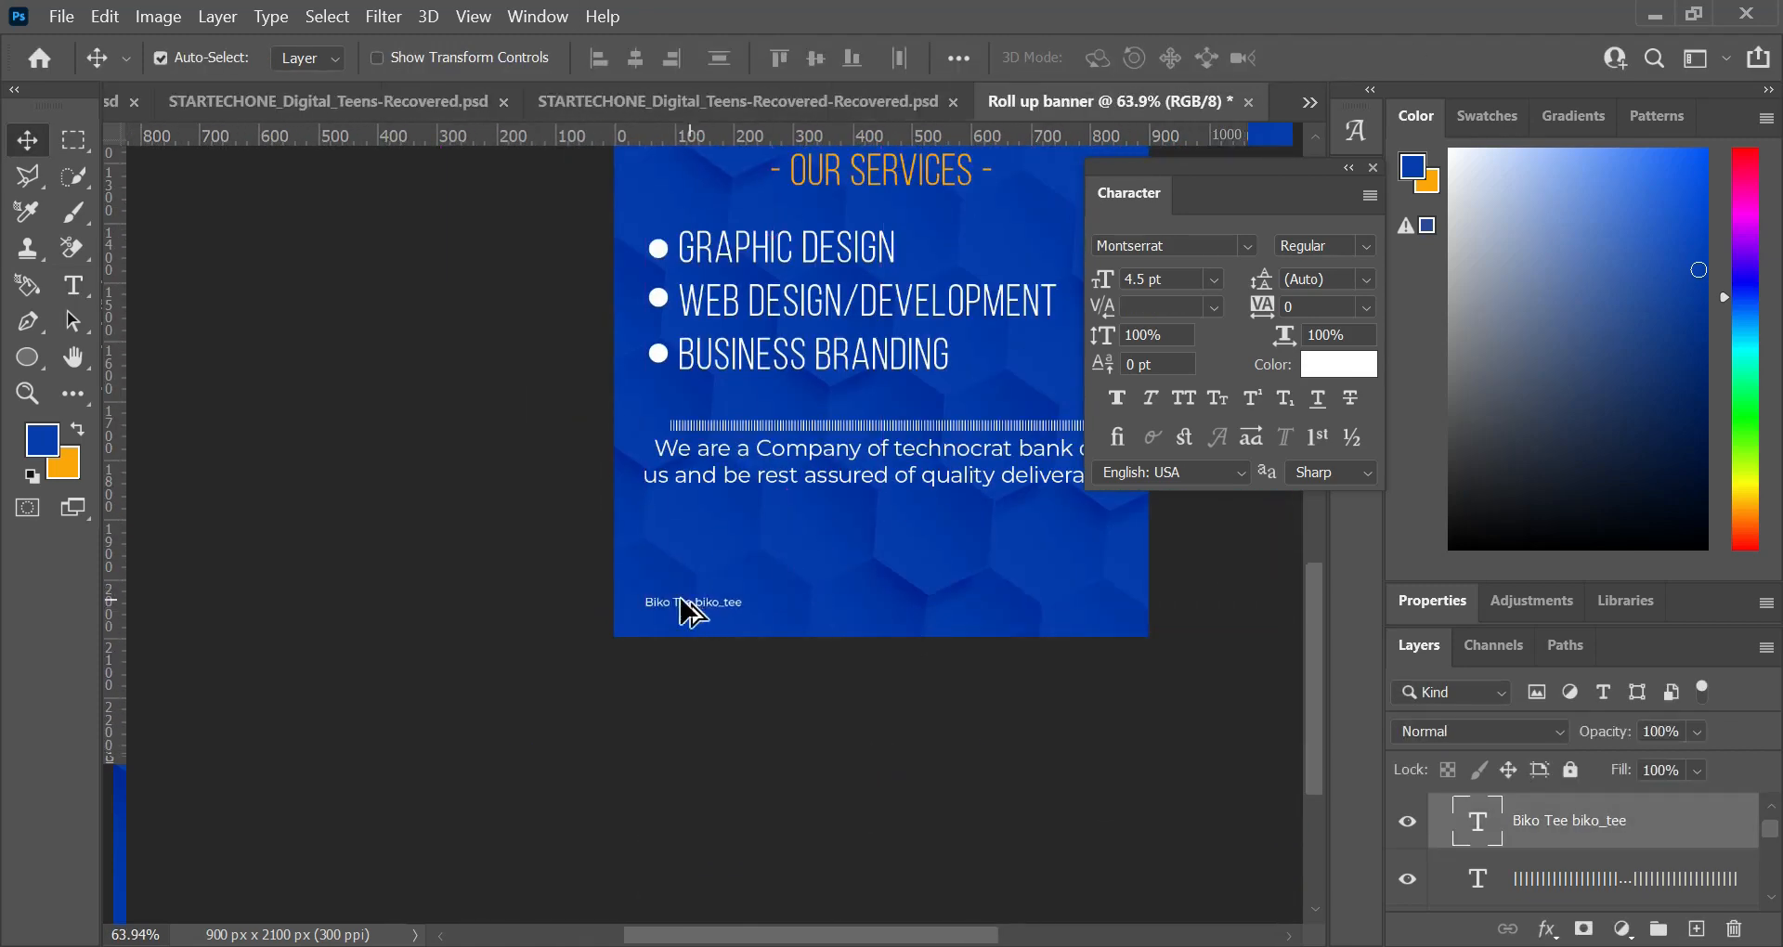
# Step: Add a second social handle, spaced apart from the first, to the contact line and centre the line horizontally on the canvas
pyautogui.scroll(8, 676, 571)
pyautogui.press('t')
pyautogui.click(827, 636)
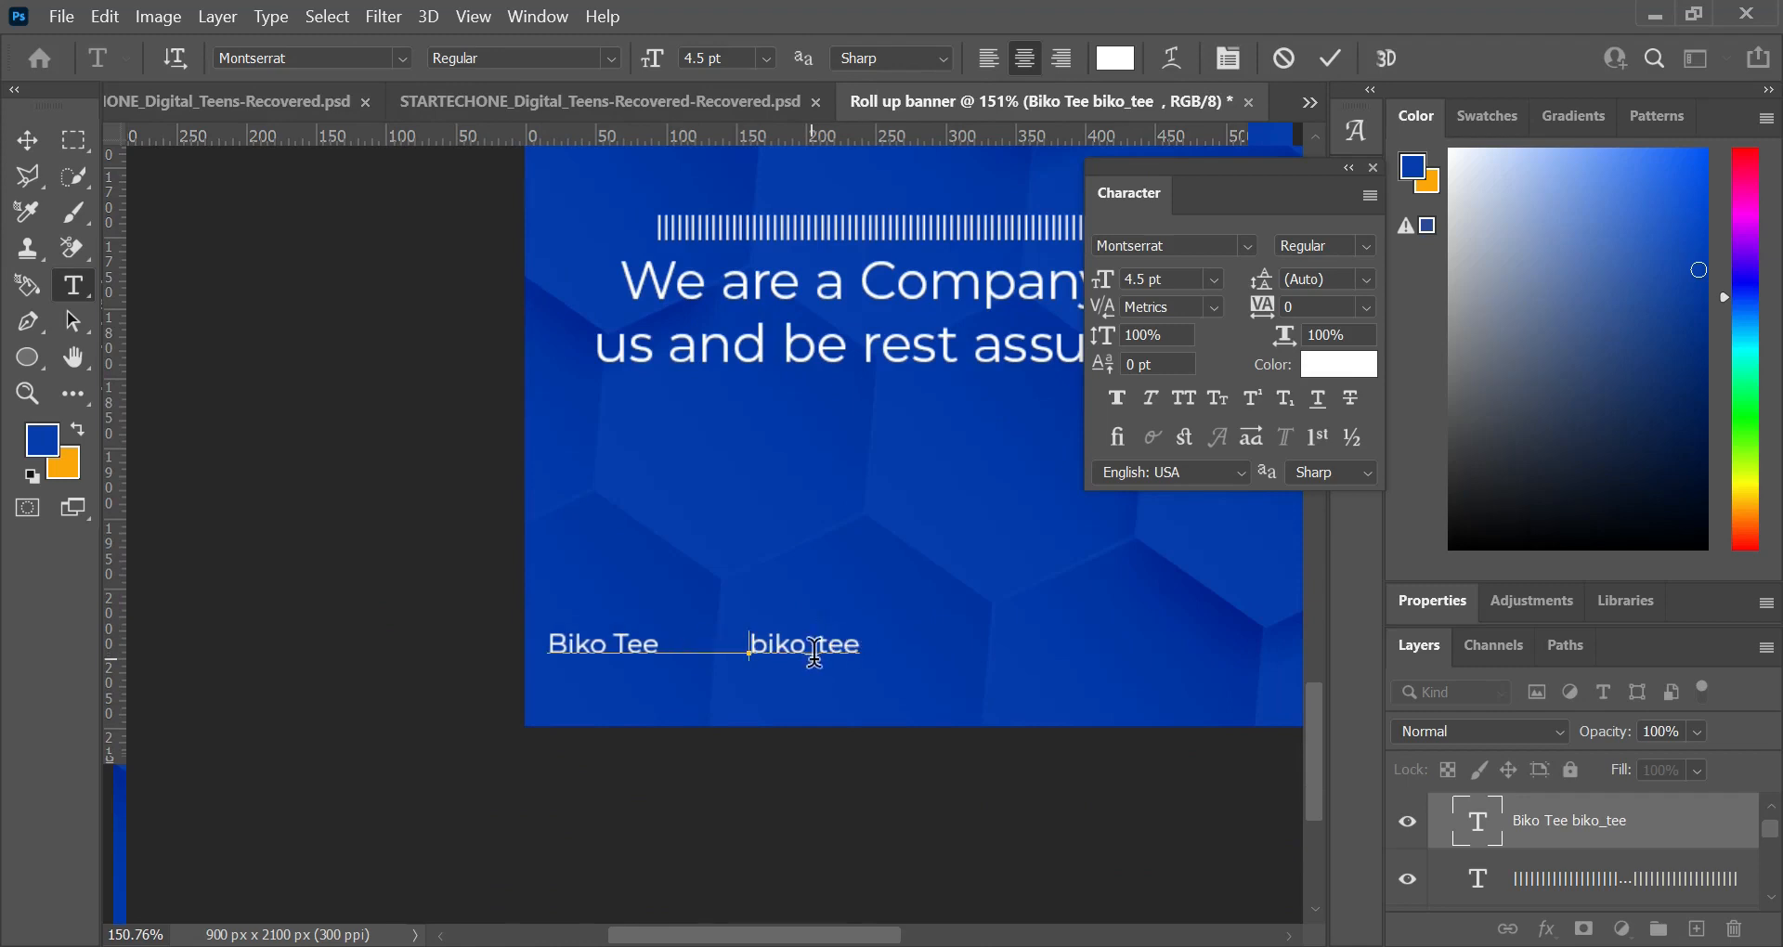
pyautogui.write('biko__tee')
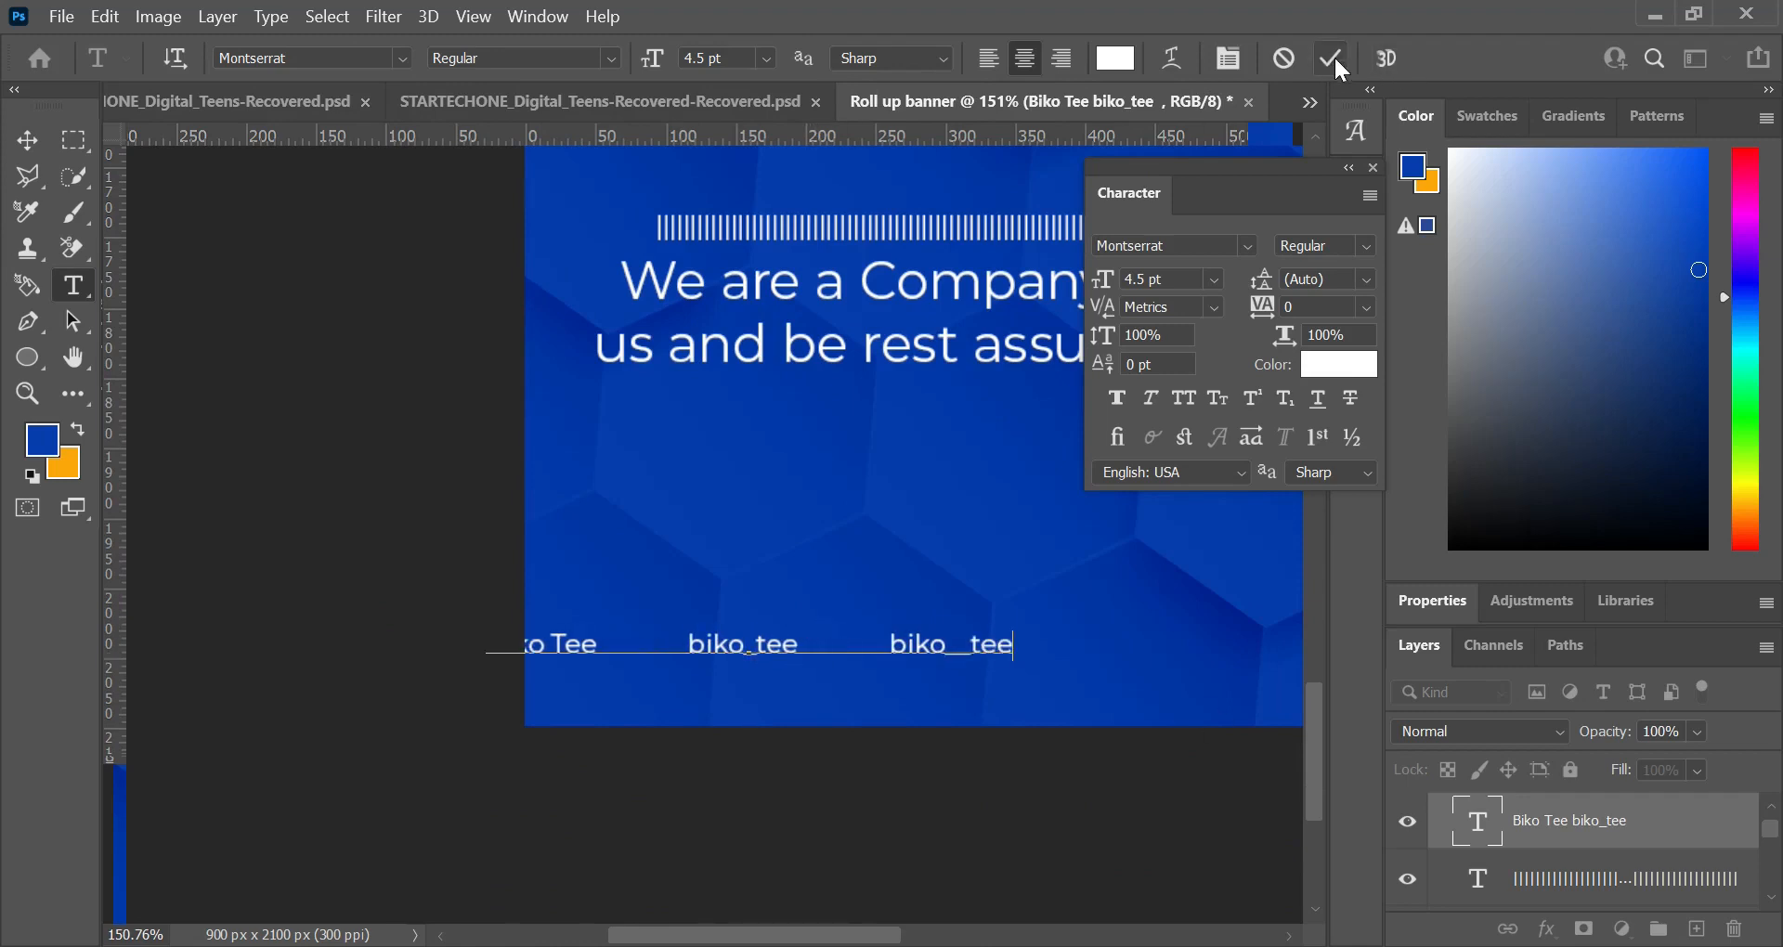
pyautogui.click(1328, 60)
pyautogui.press('v')
pyautogui.hotkey('ctrl', 'a')
pyautogui.click(639, 57)
# Step: Append the beginning of the phone number, with its country code, to the end of the contact line
pyautogui.scroll(-4, 767, 275)
pyautogui.scroll(3, 787, 139)
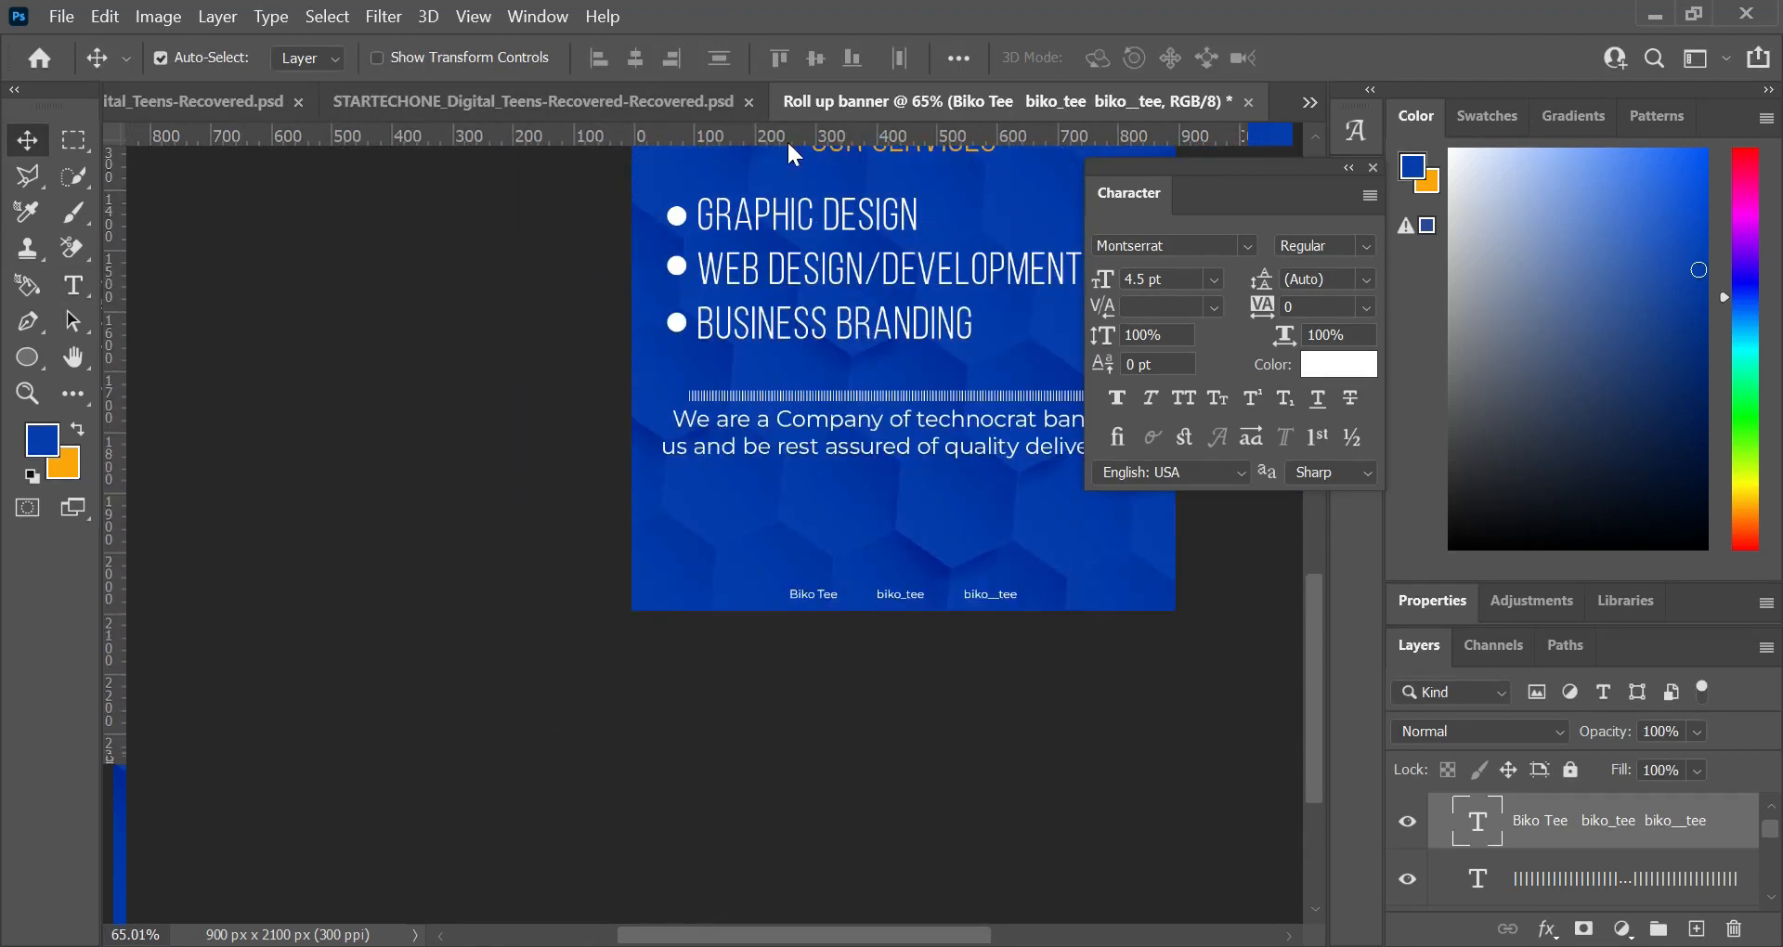
pyautogui.press('t')
pyautogui.click(995, 590)
# Step: Change the font of the whole contact line to Azo Sans Regular
pyautogui.hotkey('ctrl', 'a')
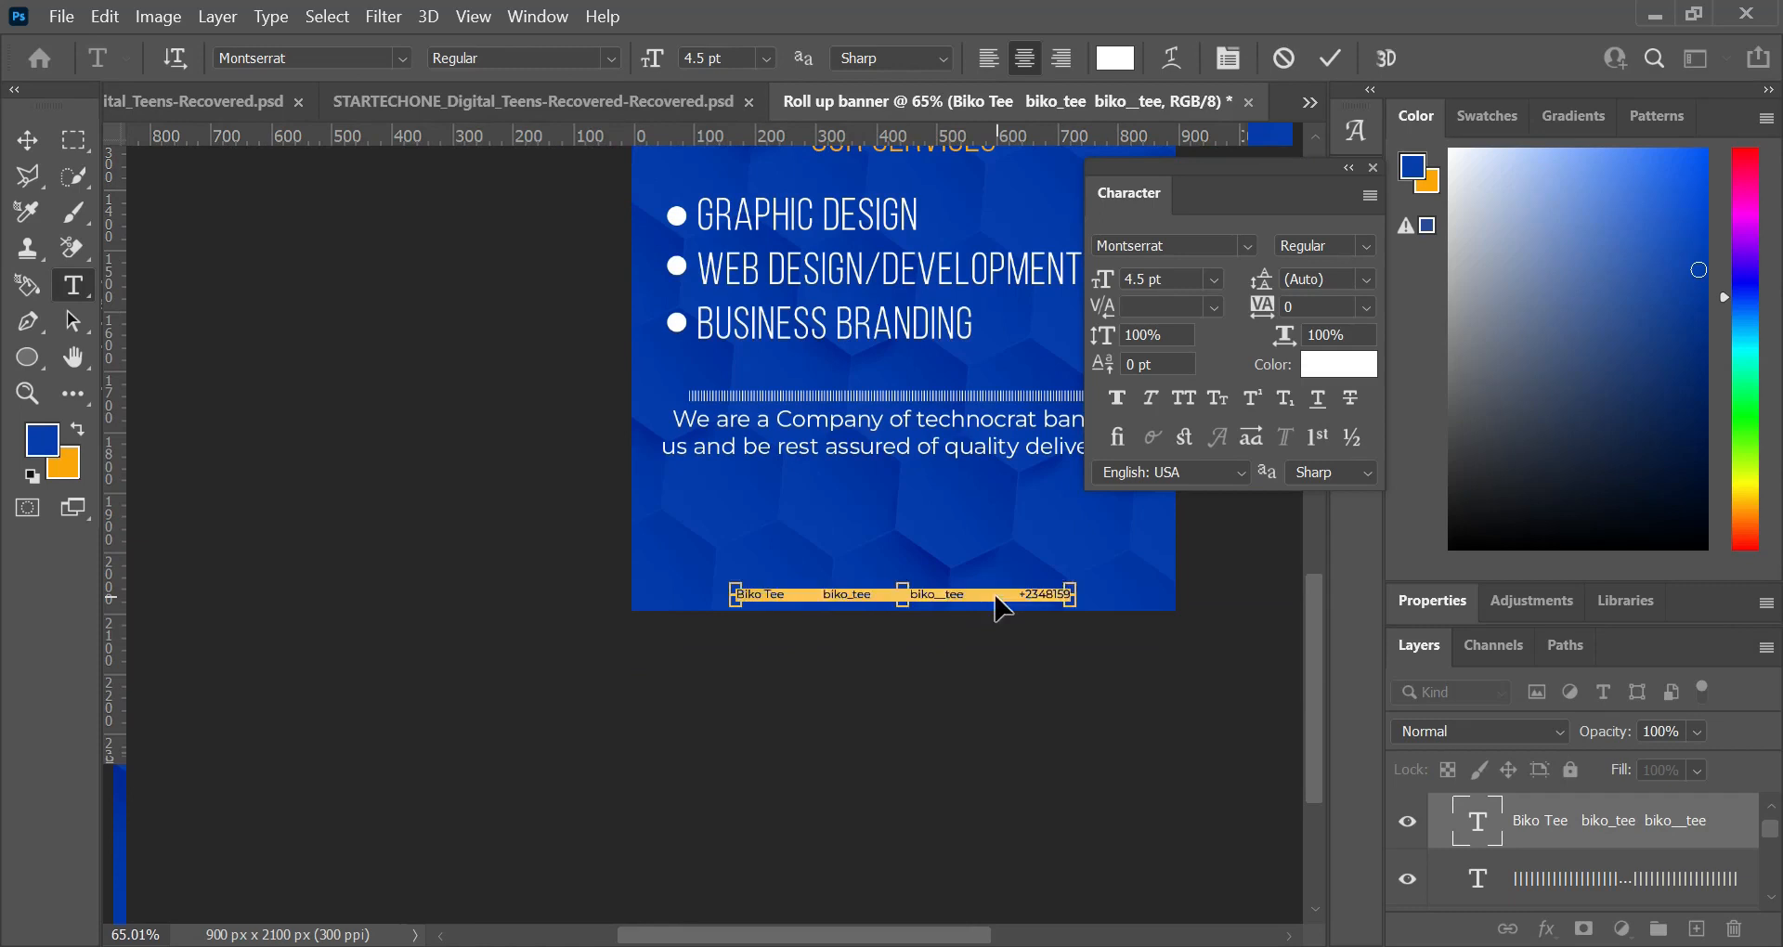
pyautogui.click(1246, 245)
pyautogui.moveTo(1733, 608); pyautogui.dragTo(1732, 368)
pyautogui.click(1634, 330)
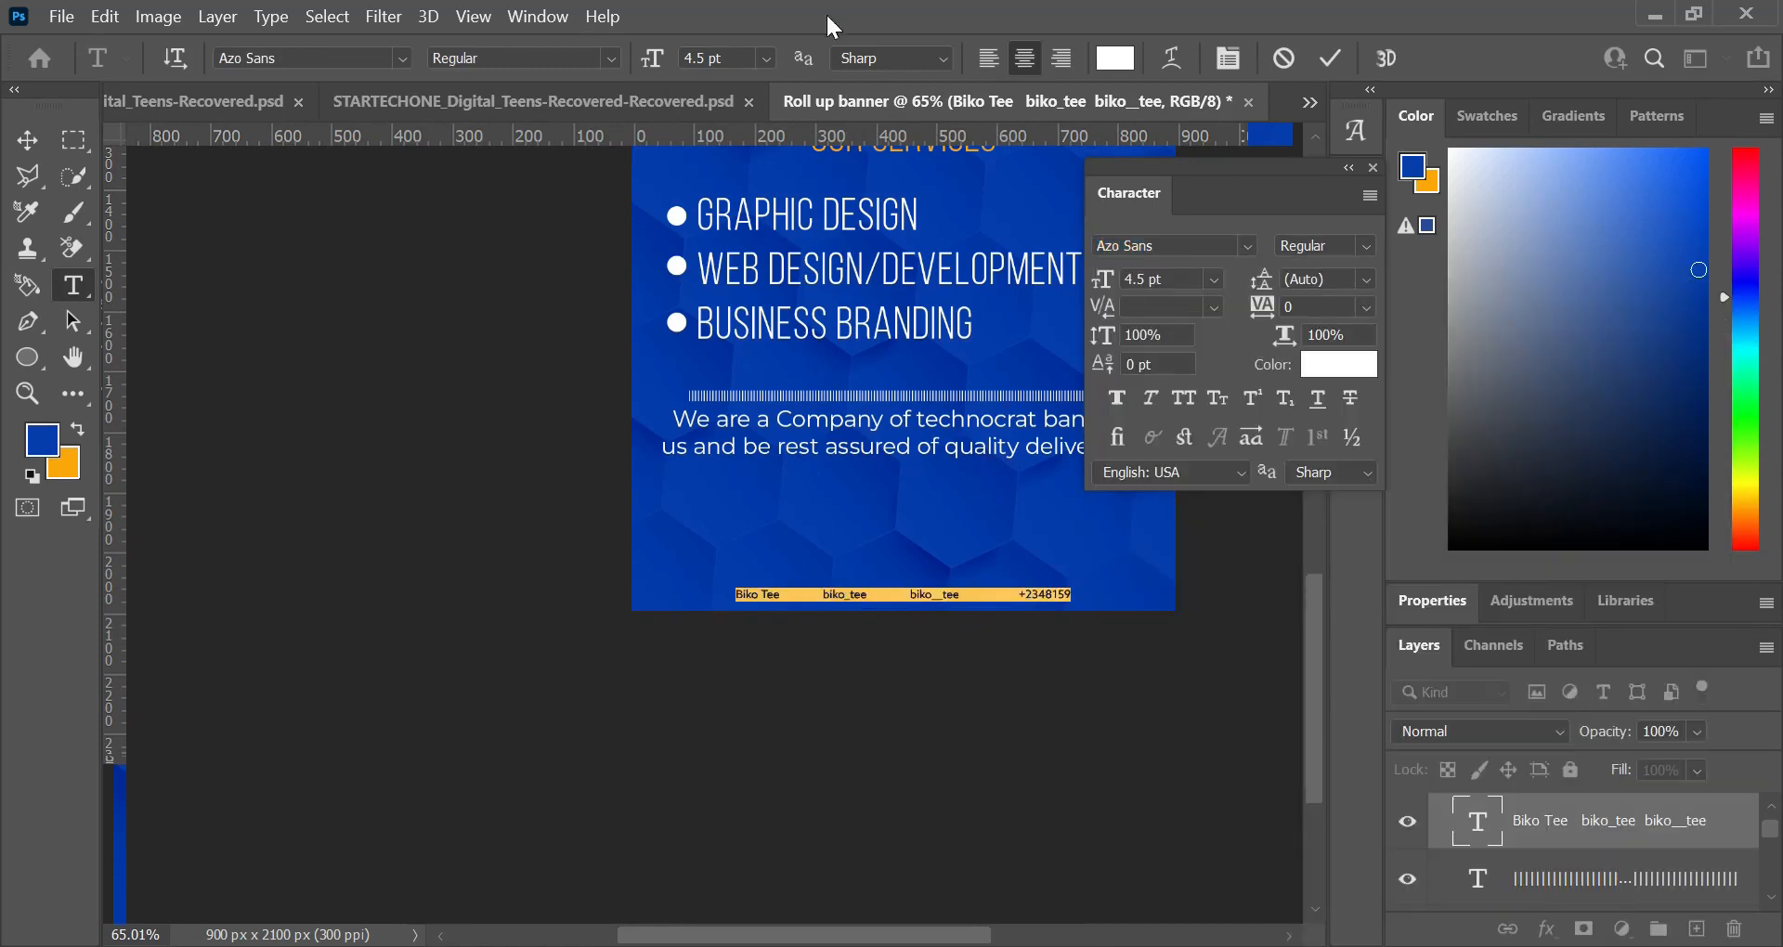
# Step: Complete the phone number in the contact line, centre the line horizontally on the canvas, and fit the banner in view
pyautogui.moveTo(1057, 596); pyautogui.dragTo(1065, 596)
pyautogui.hotkey('ctrl', 'Return')
pyautogui.press('v')
pyautogui.hotkey('ctrl', 'a')
pyautogui.click(636, 59)
pyautogui.hotkey('ctrl', 'd')
pyautogui.hotkey('ctrl', '0')
# Step: Add a Pattern Fill layer directly above Rectangle 1 in the Main group, using the black diagonal line pattern
pyautogui.click(821, 628)
pyautogui.scroll(-1, 1552, 808)
pyautogui.scroll(-4, 1560, 817)
pyautogui.click(1625, 866)
pyautogui.scroll(5, 1625, 864)
pyautogui.scroll(-5, 1481, 840)
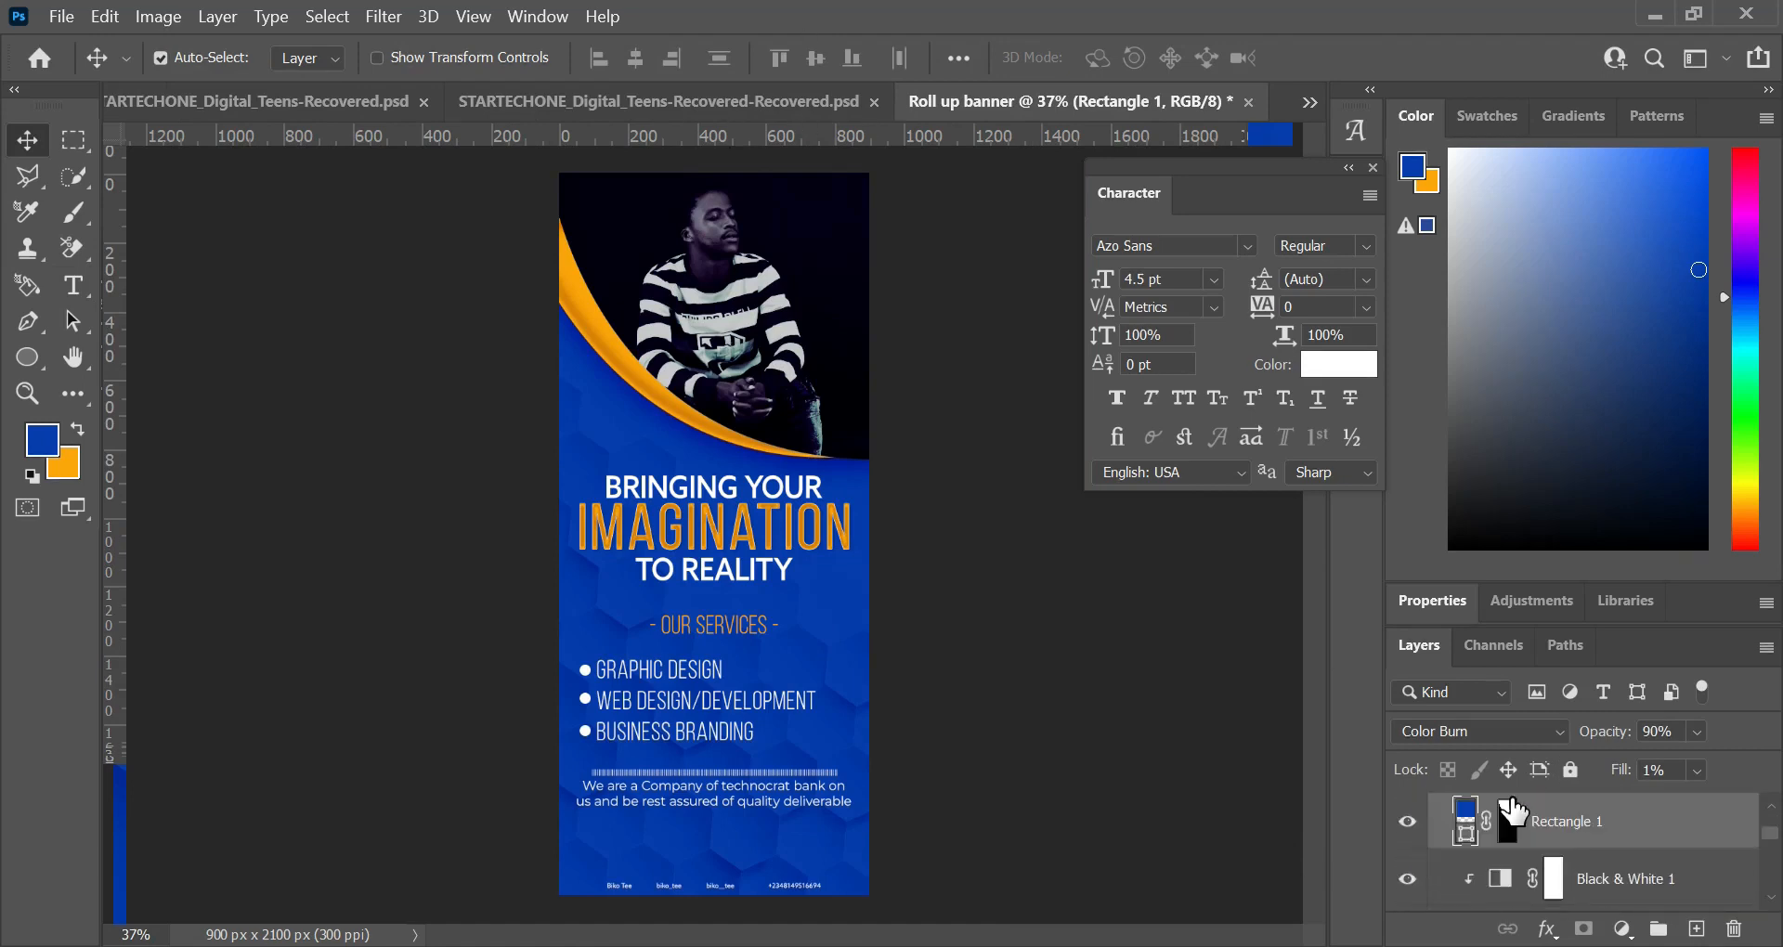
pyautogui.scroll(1, 1514, 815)
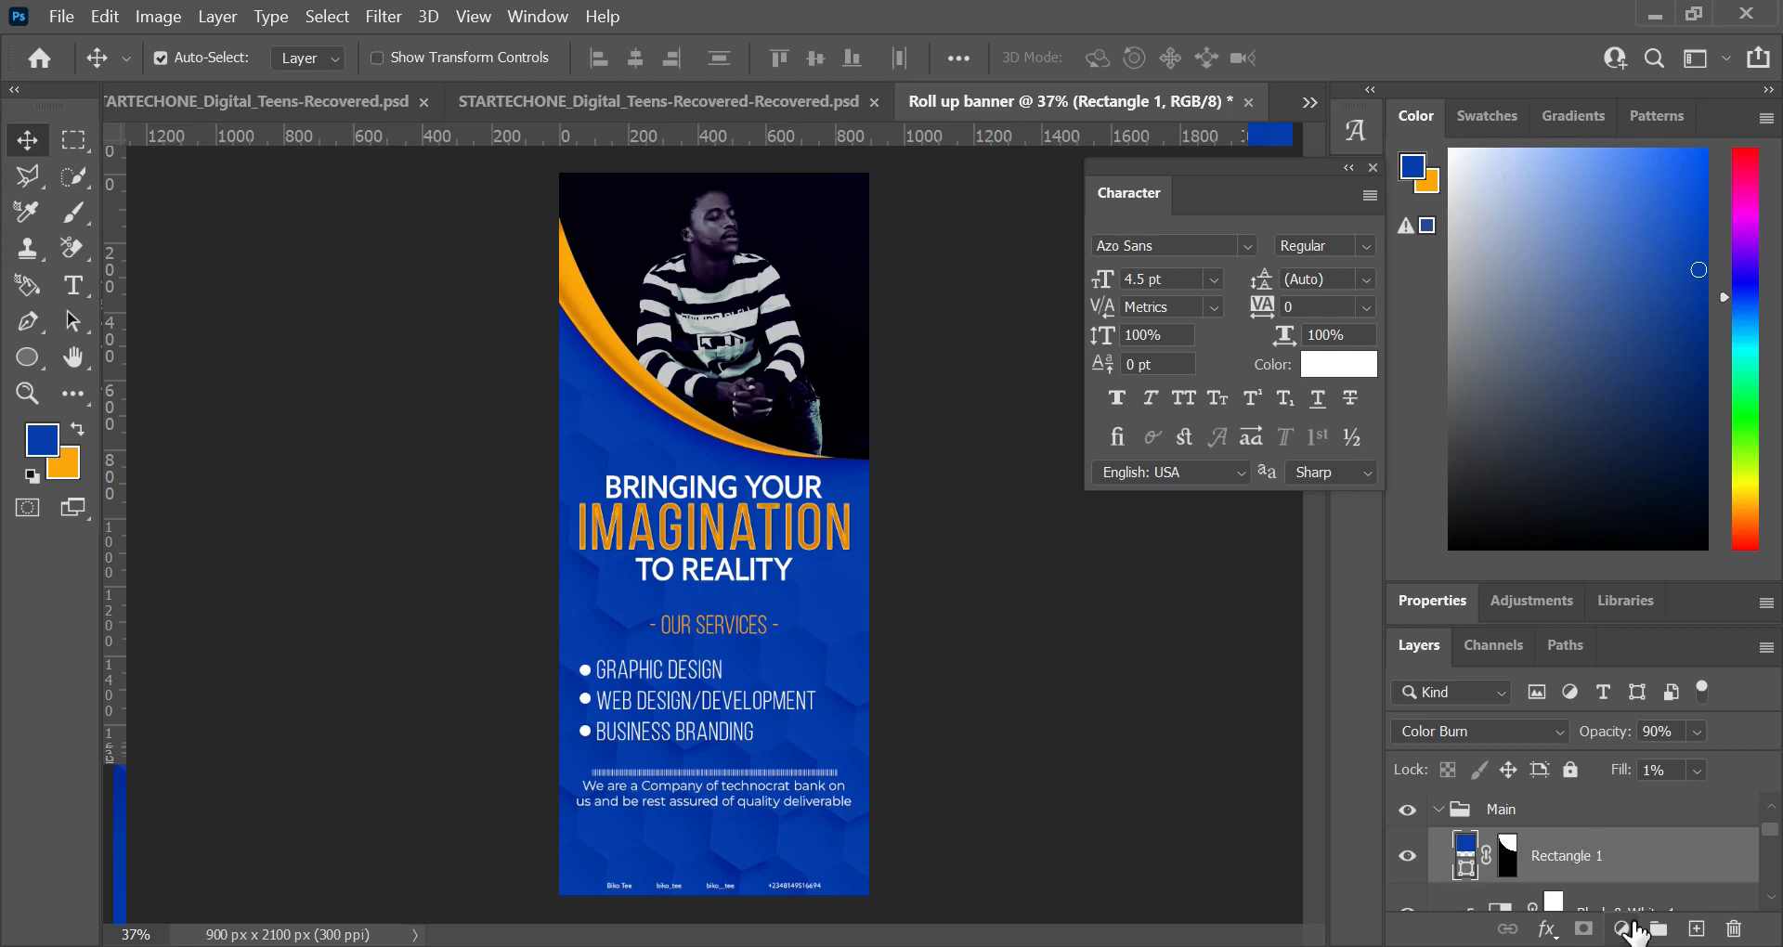
pyautogui.click(1622, 930)
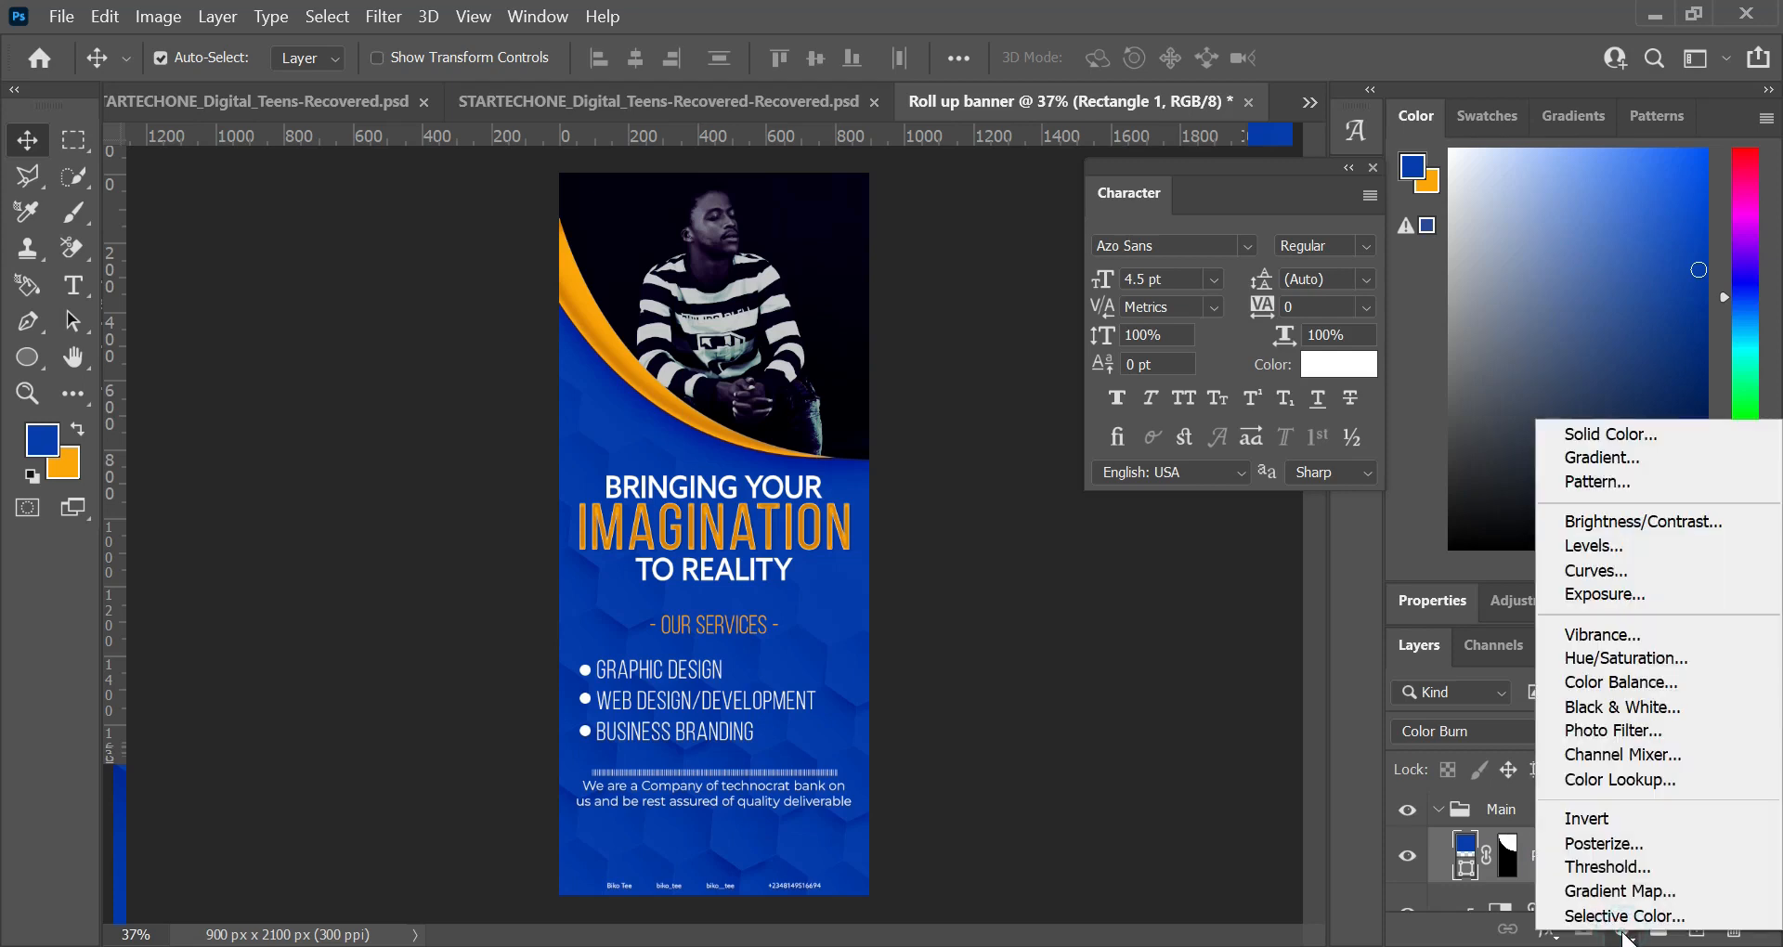
pyautogui.click(1623, 932)
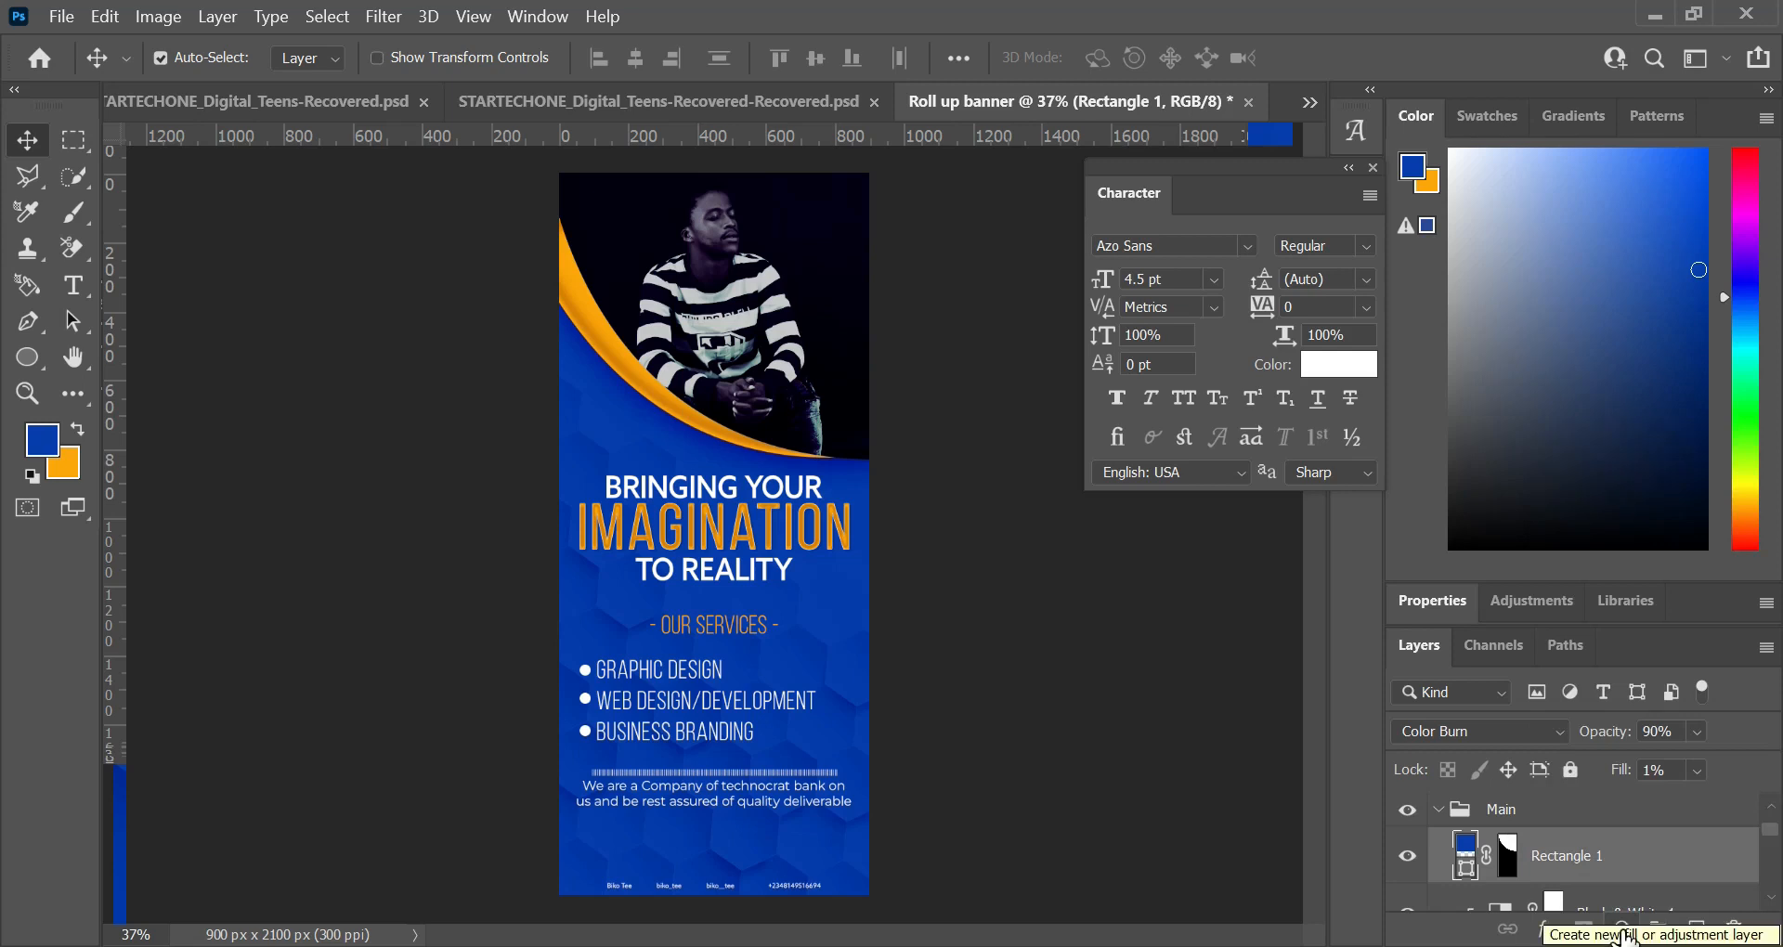
pyautogui.click(1624, 933)
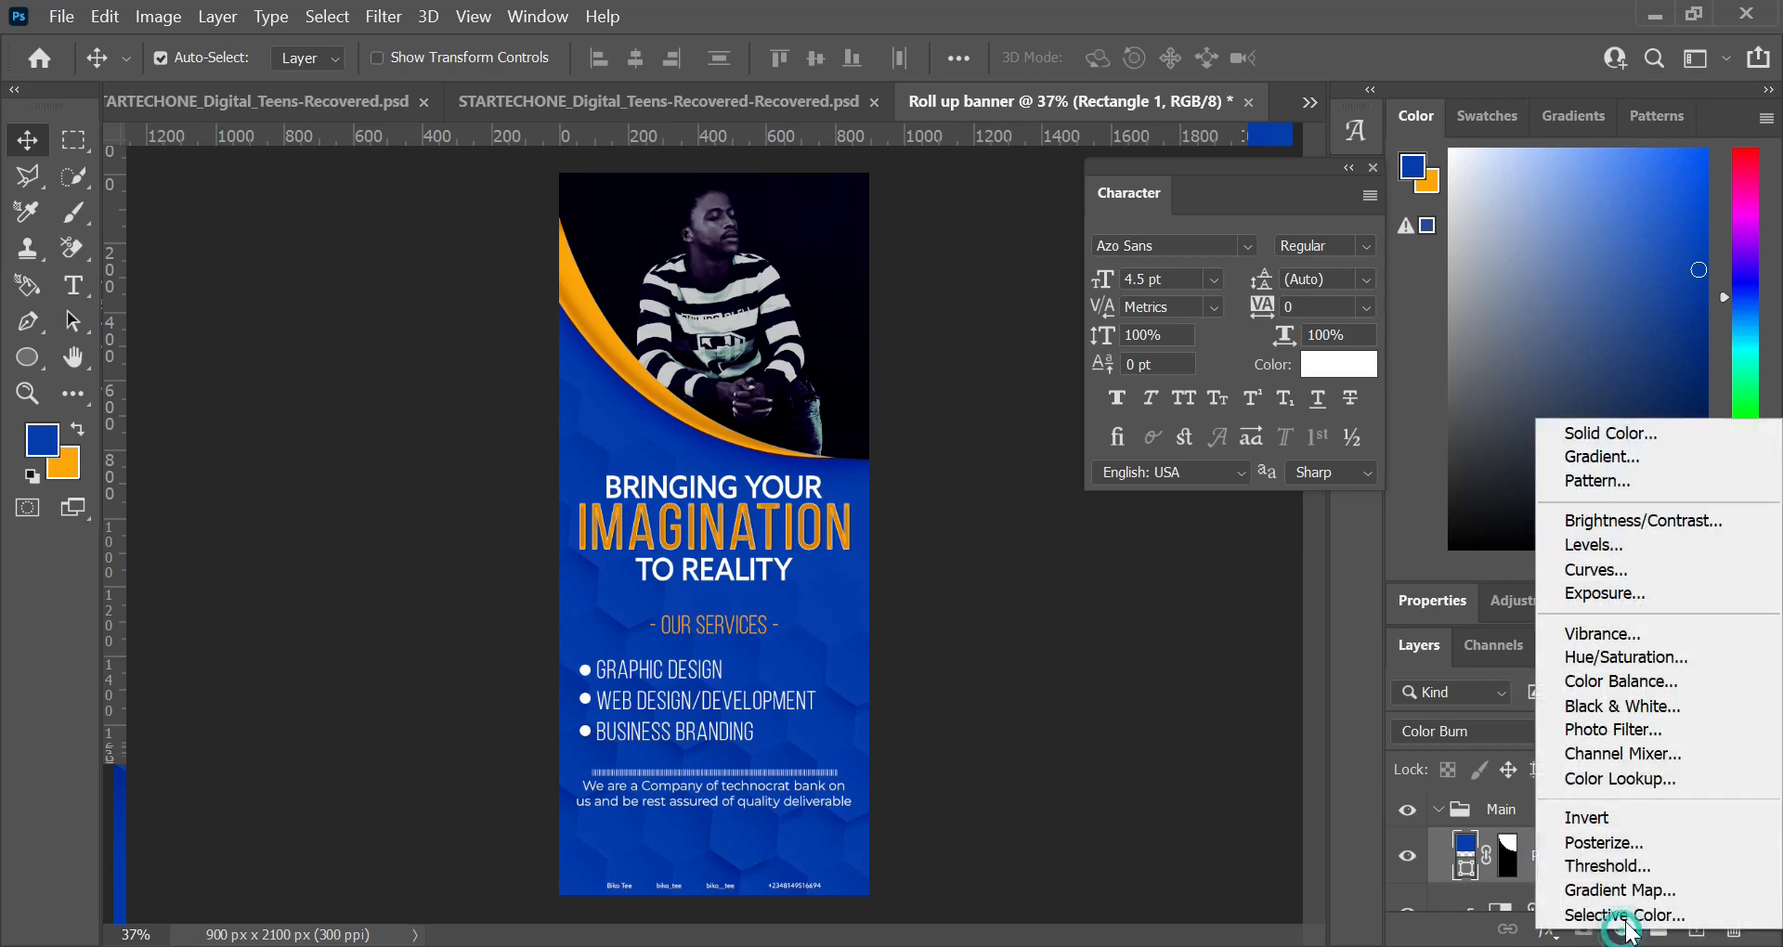
pyautogui.click(1632, 481)
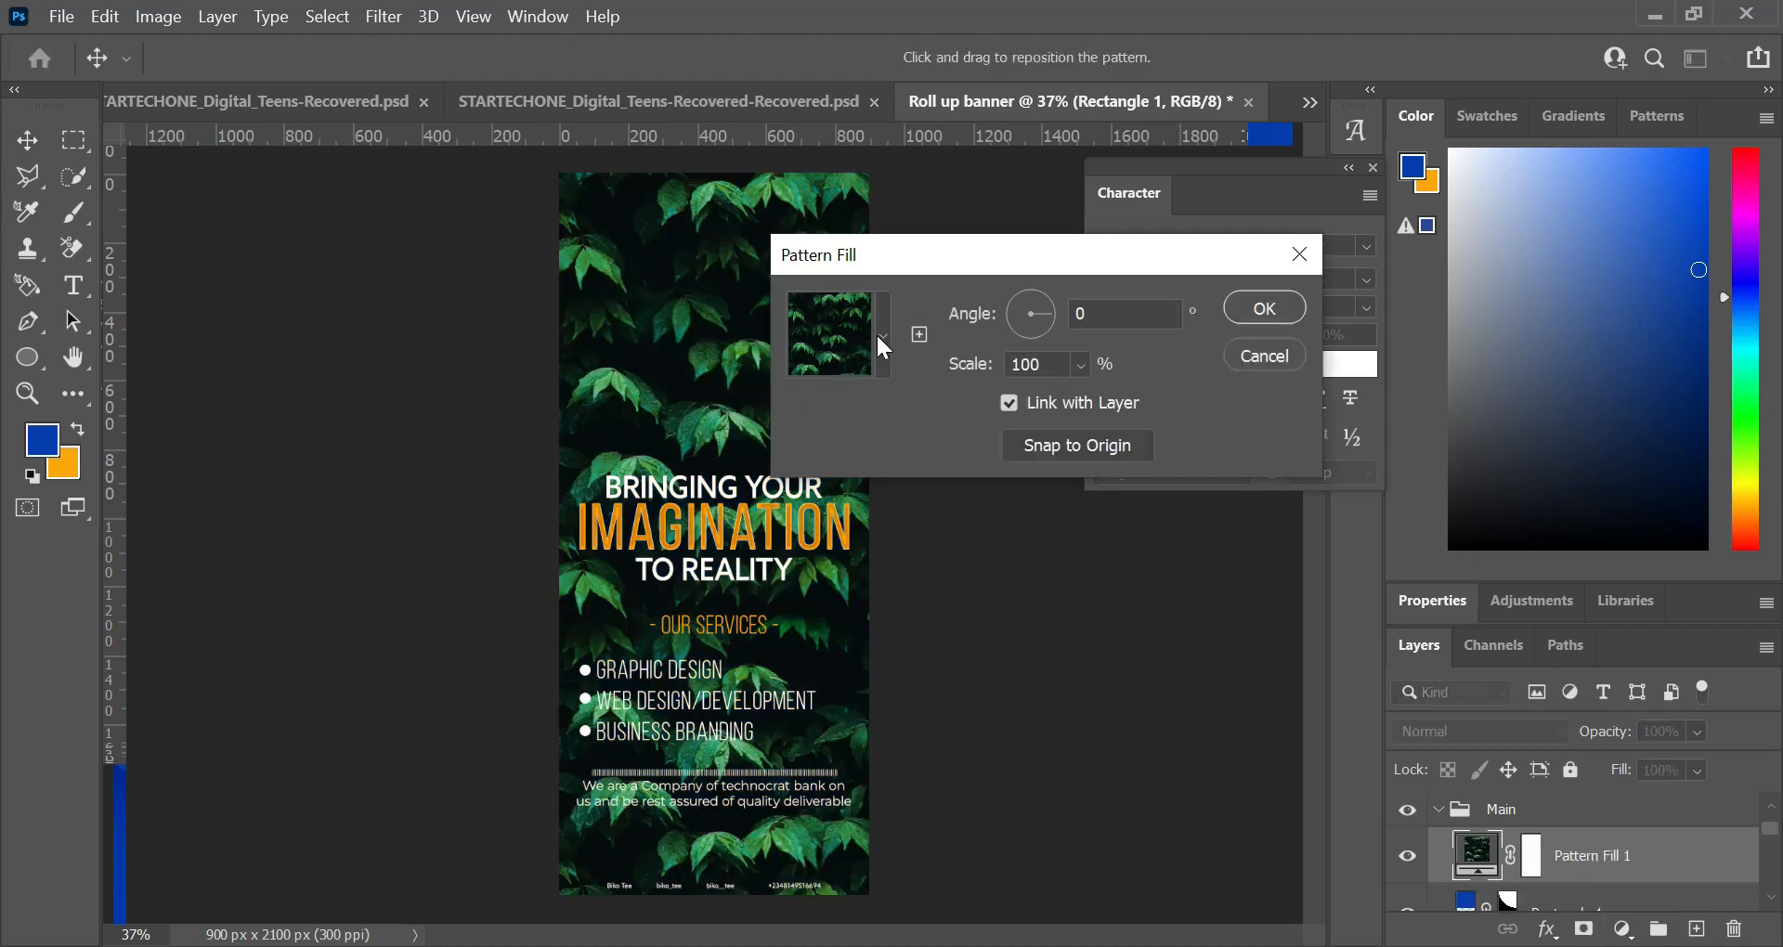
pyautogui.click(879, 336)
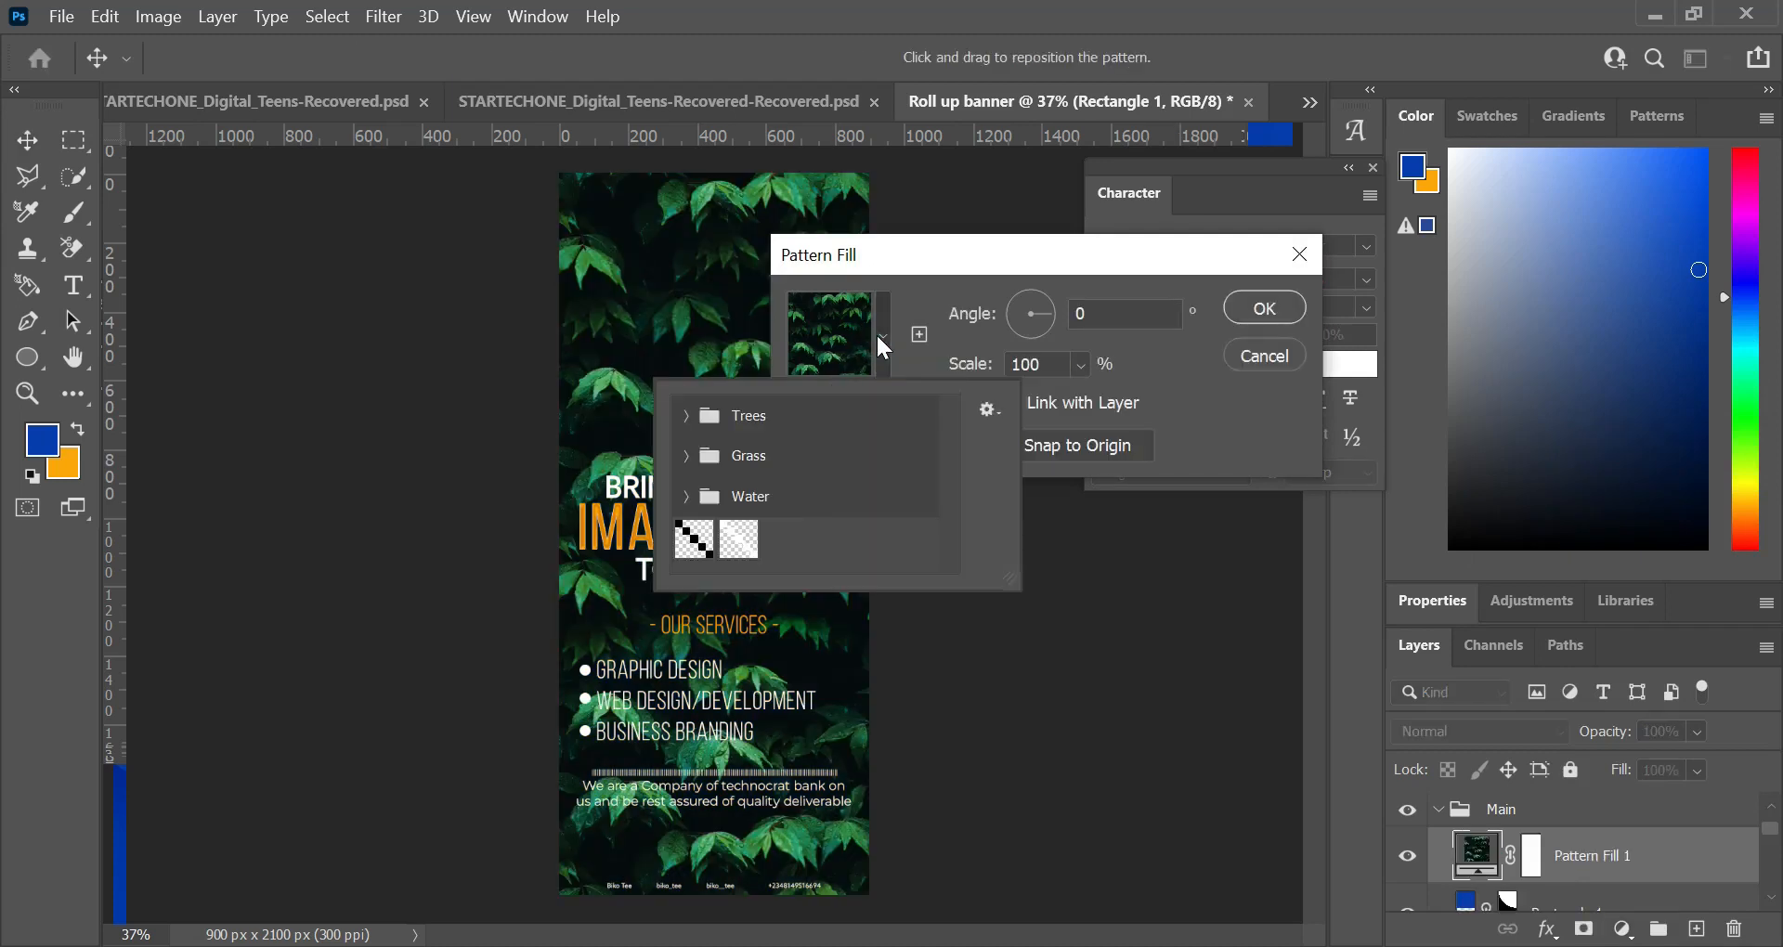
pyautogui.click(711, 543)
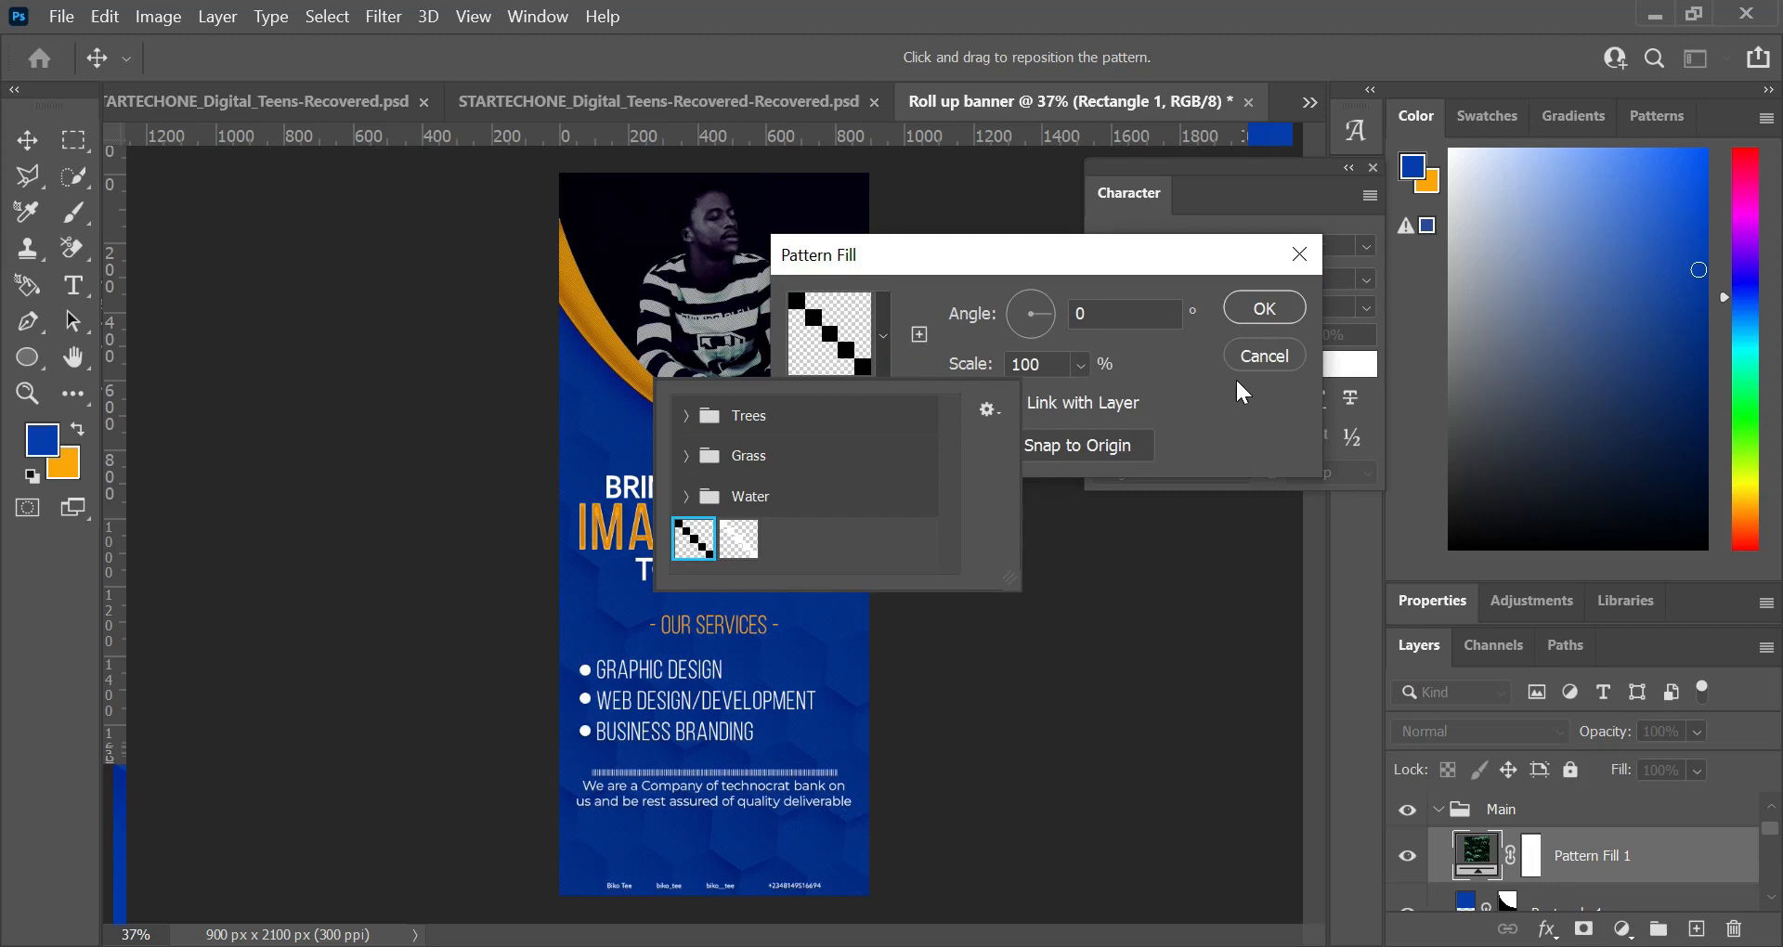
pyautogui.click(1274, 307)
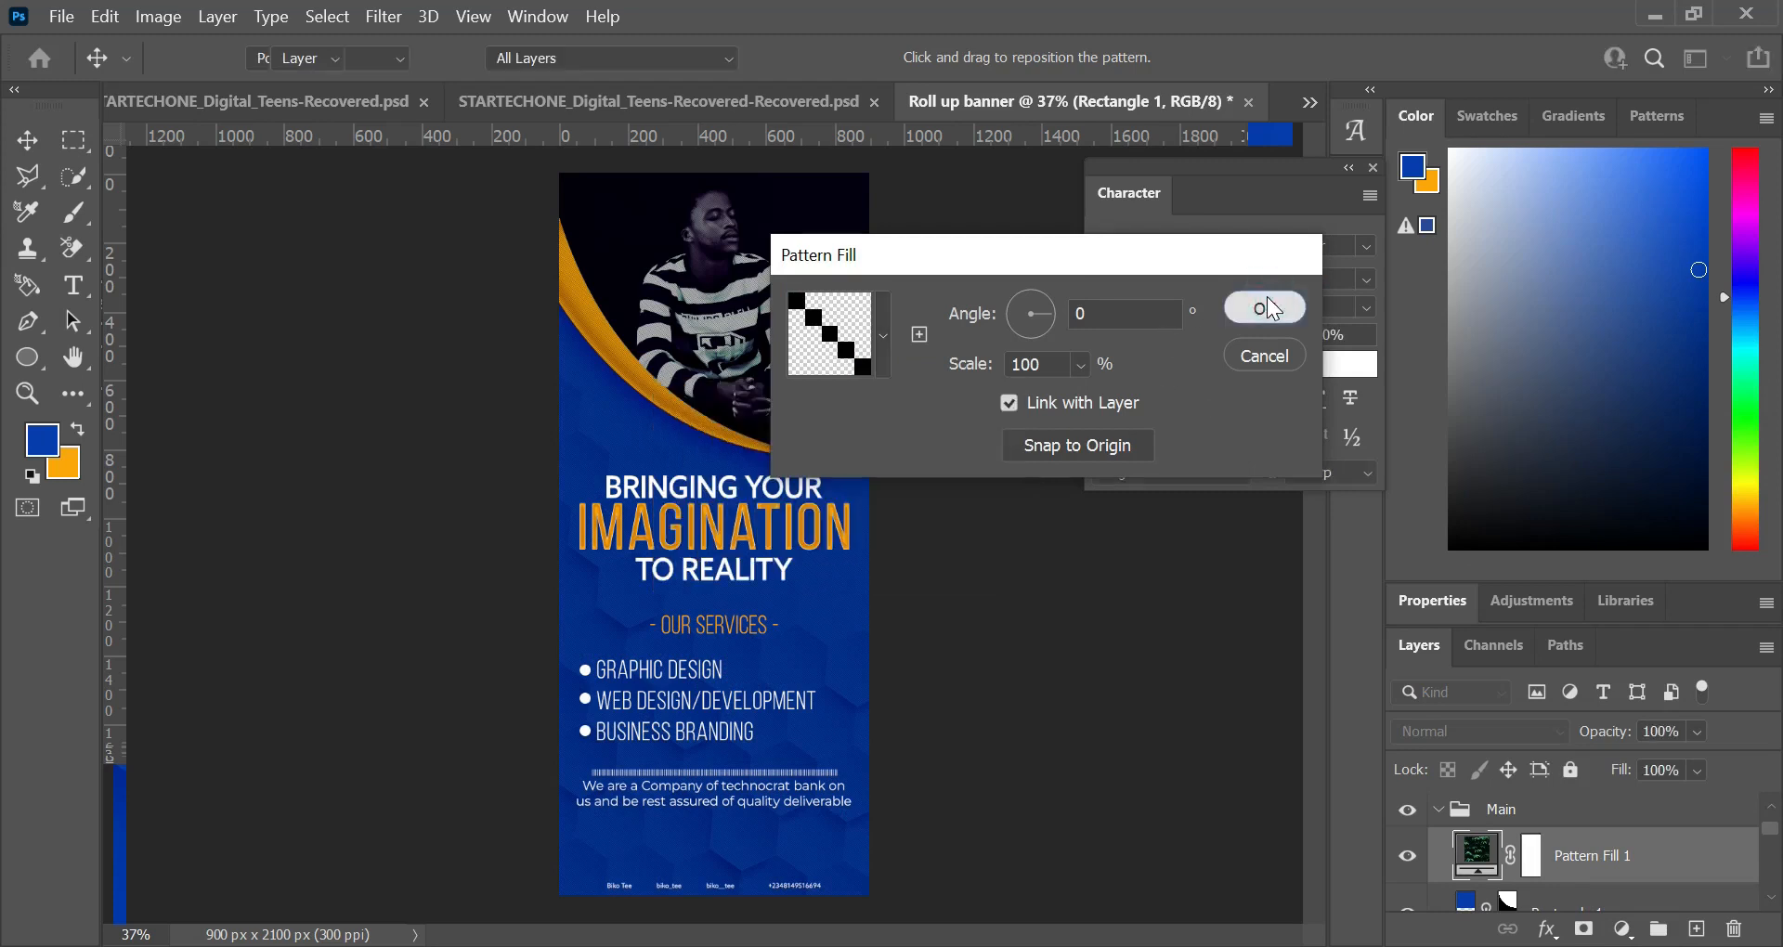
pyautogui.click(1271, 307)
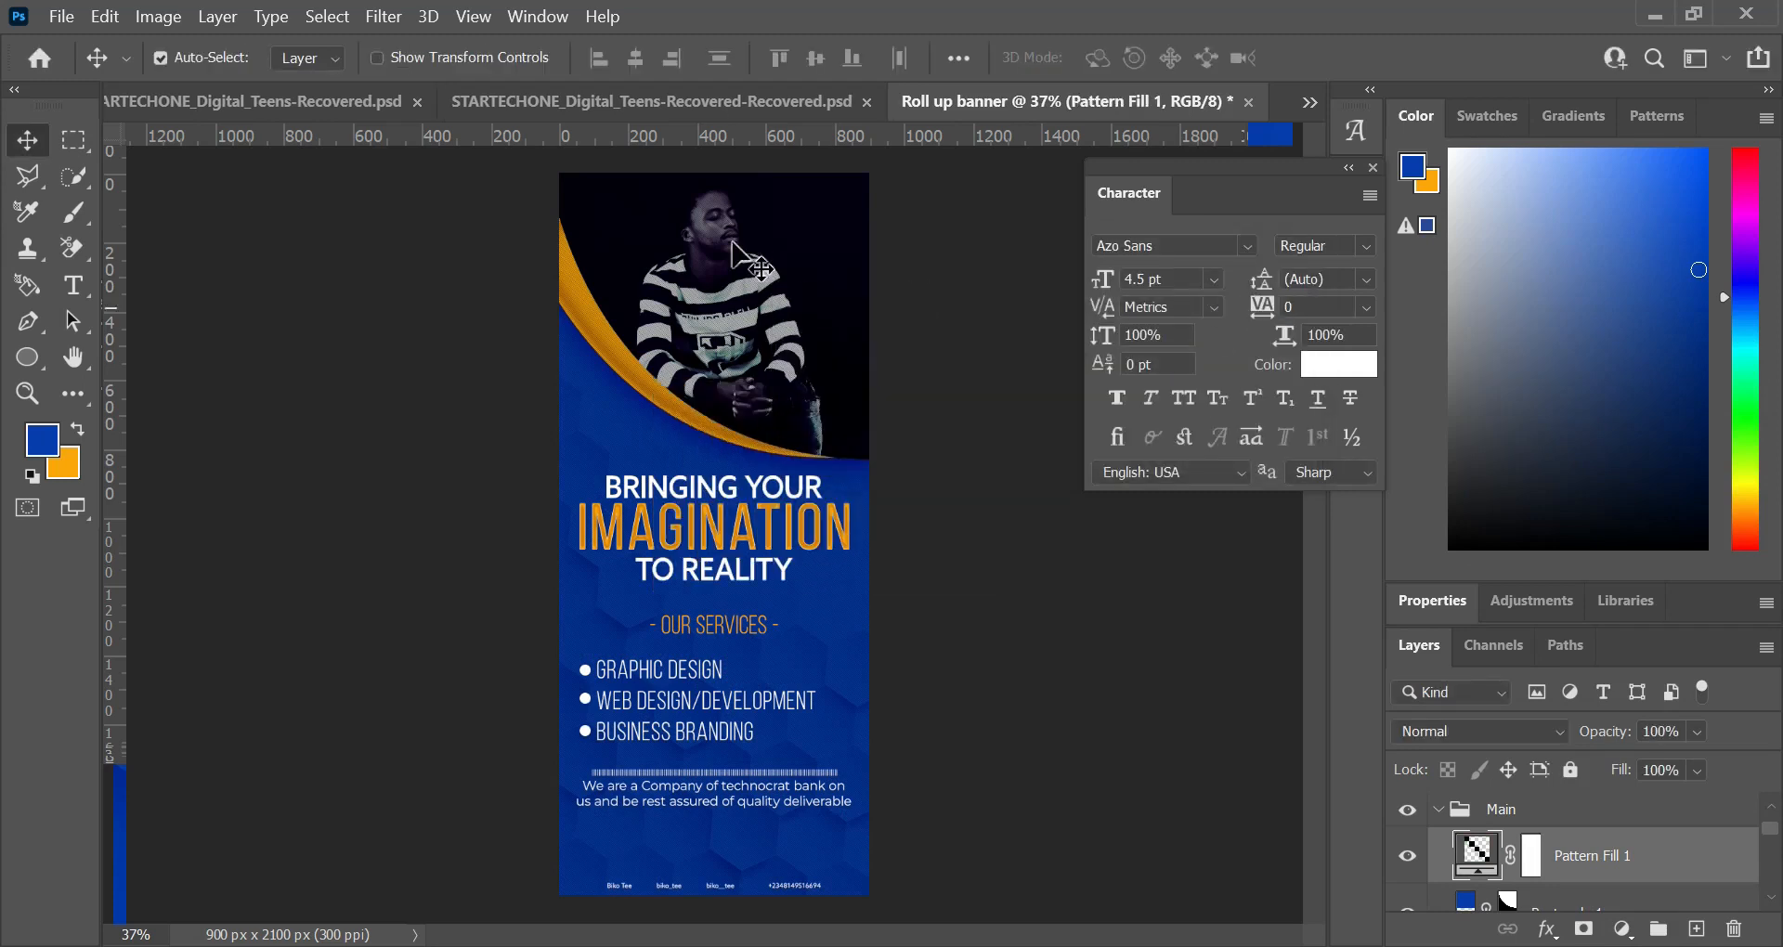
# Step: Set the pattern fill layer's blend mode to Multiply
pyautogui.scroll(3, 737, 311)
pyautogui.scroll(4, 736, 311)
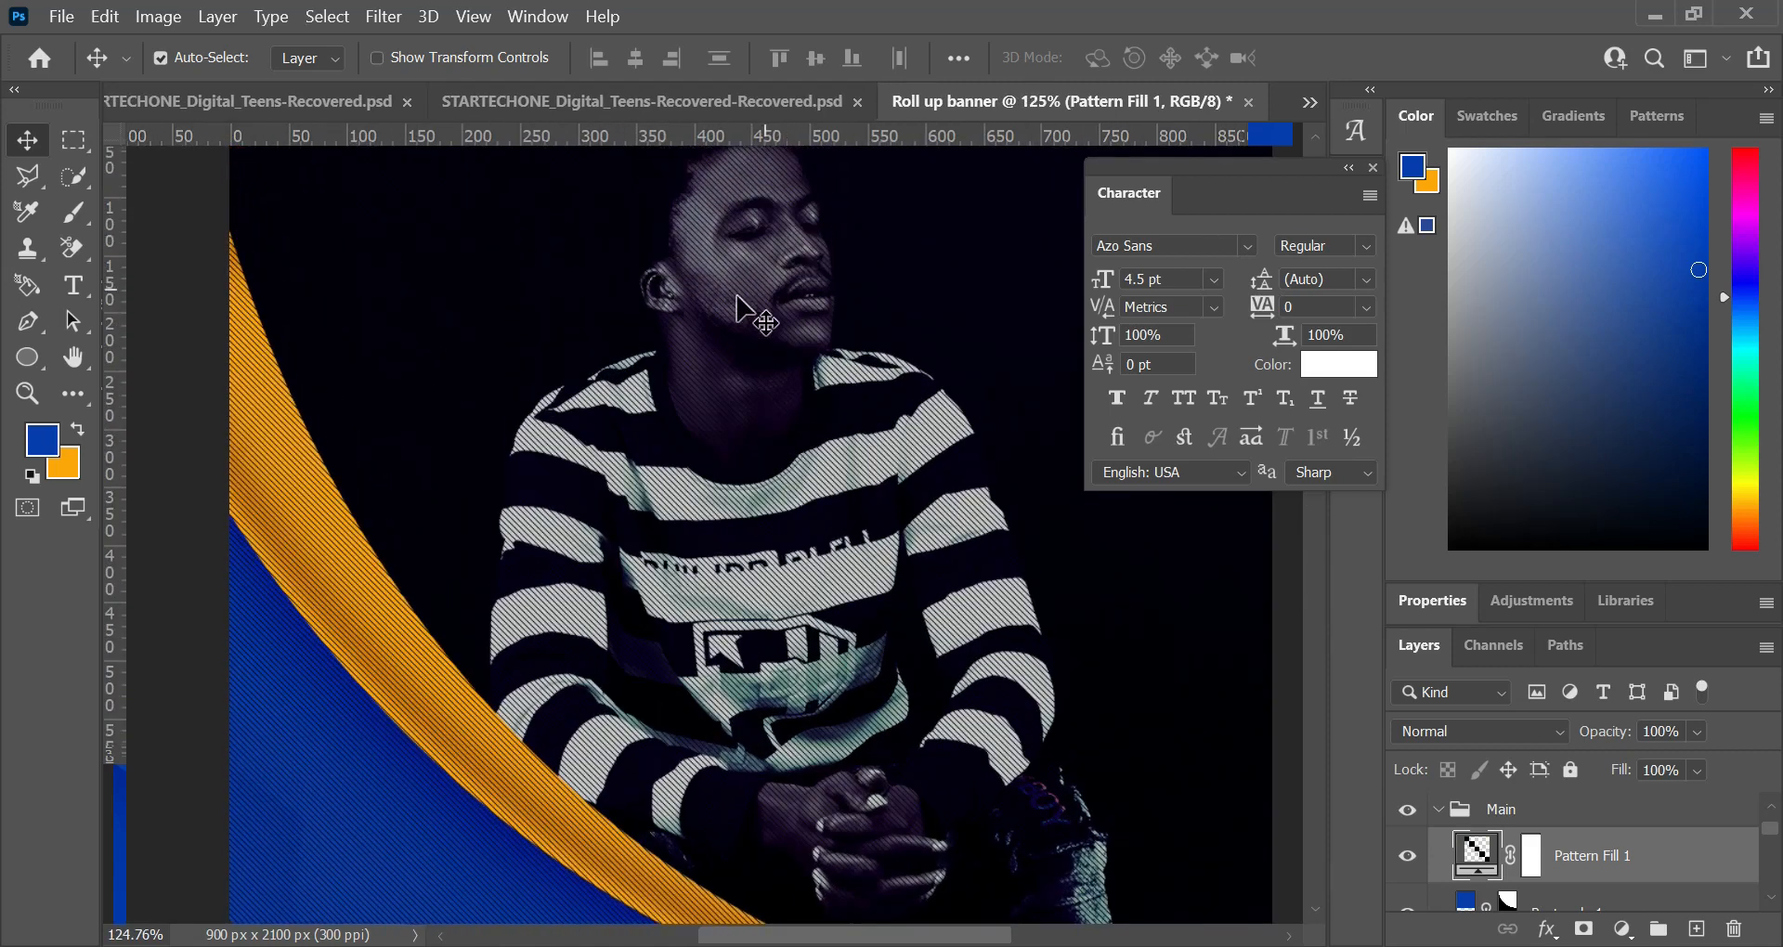
pyautogui.scroll(-1, 740, 298)
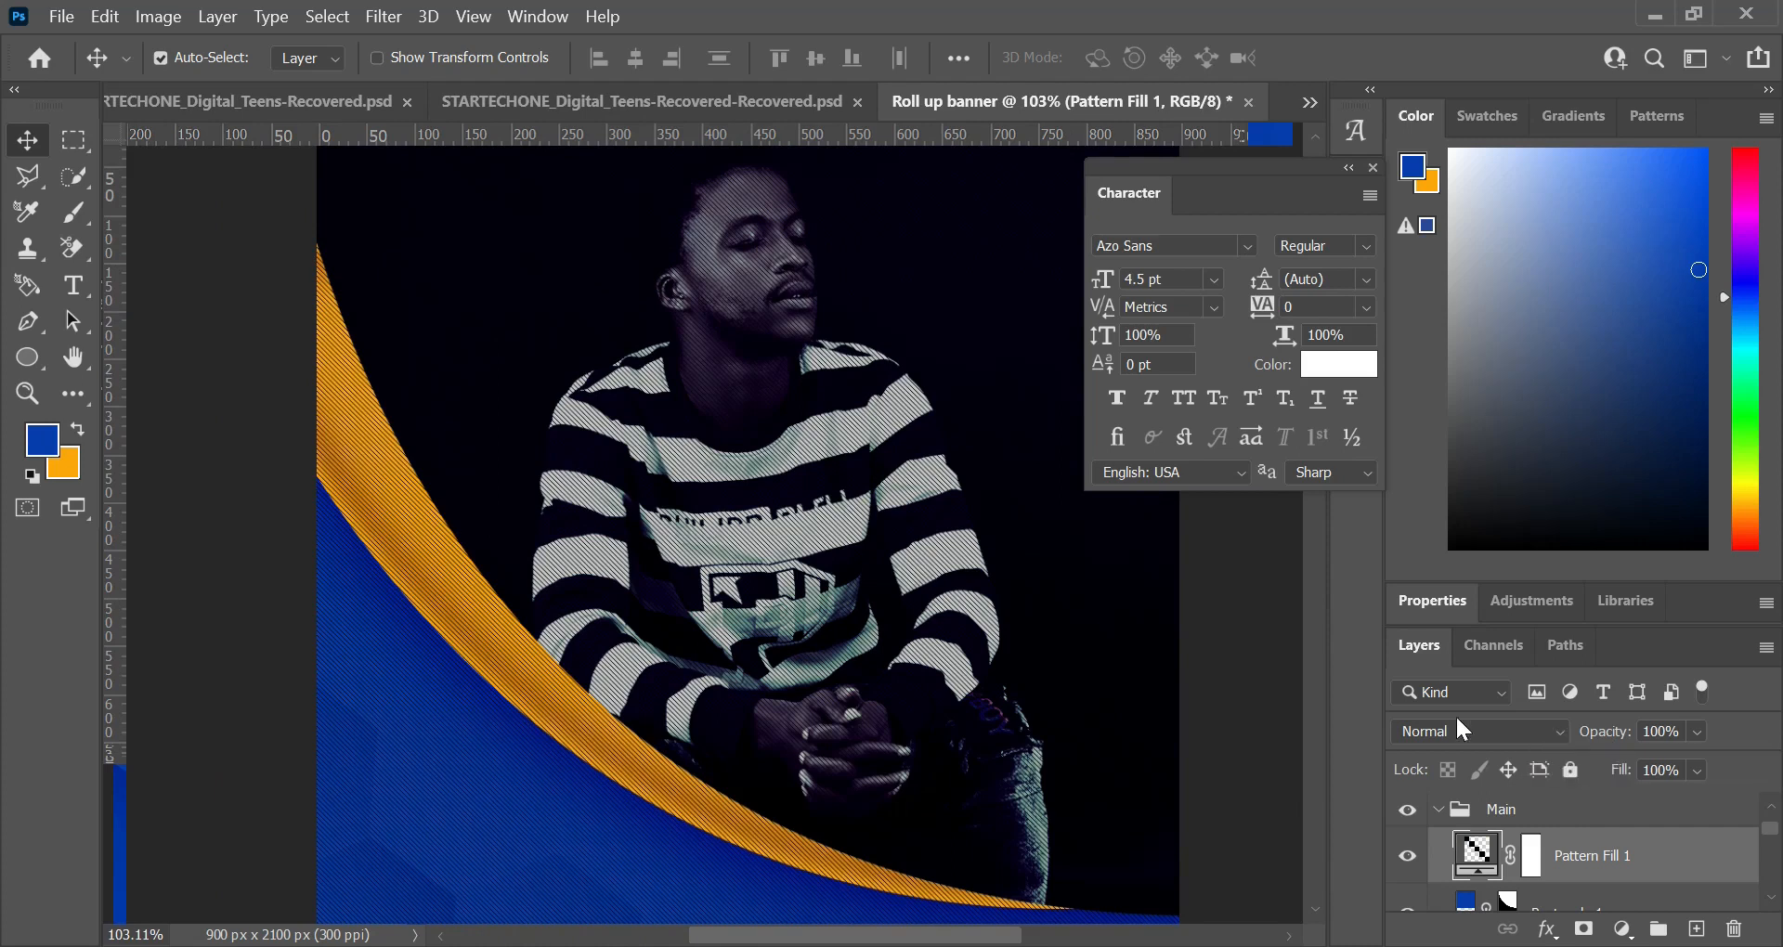
pyautogui.scroll(4, 780, 437)
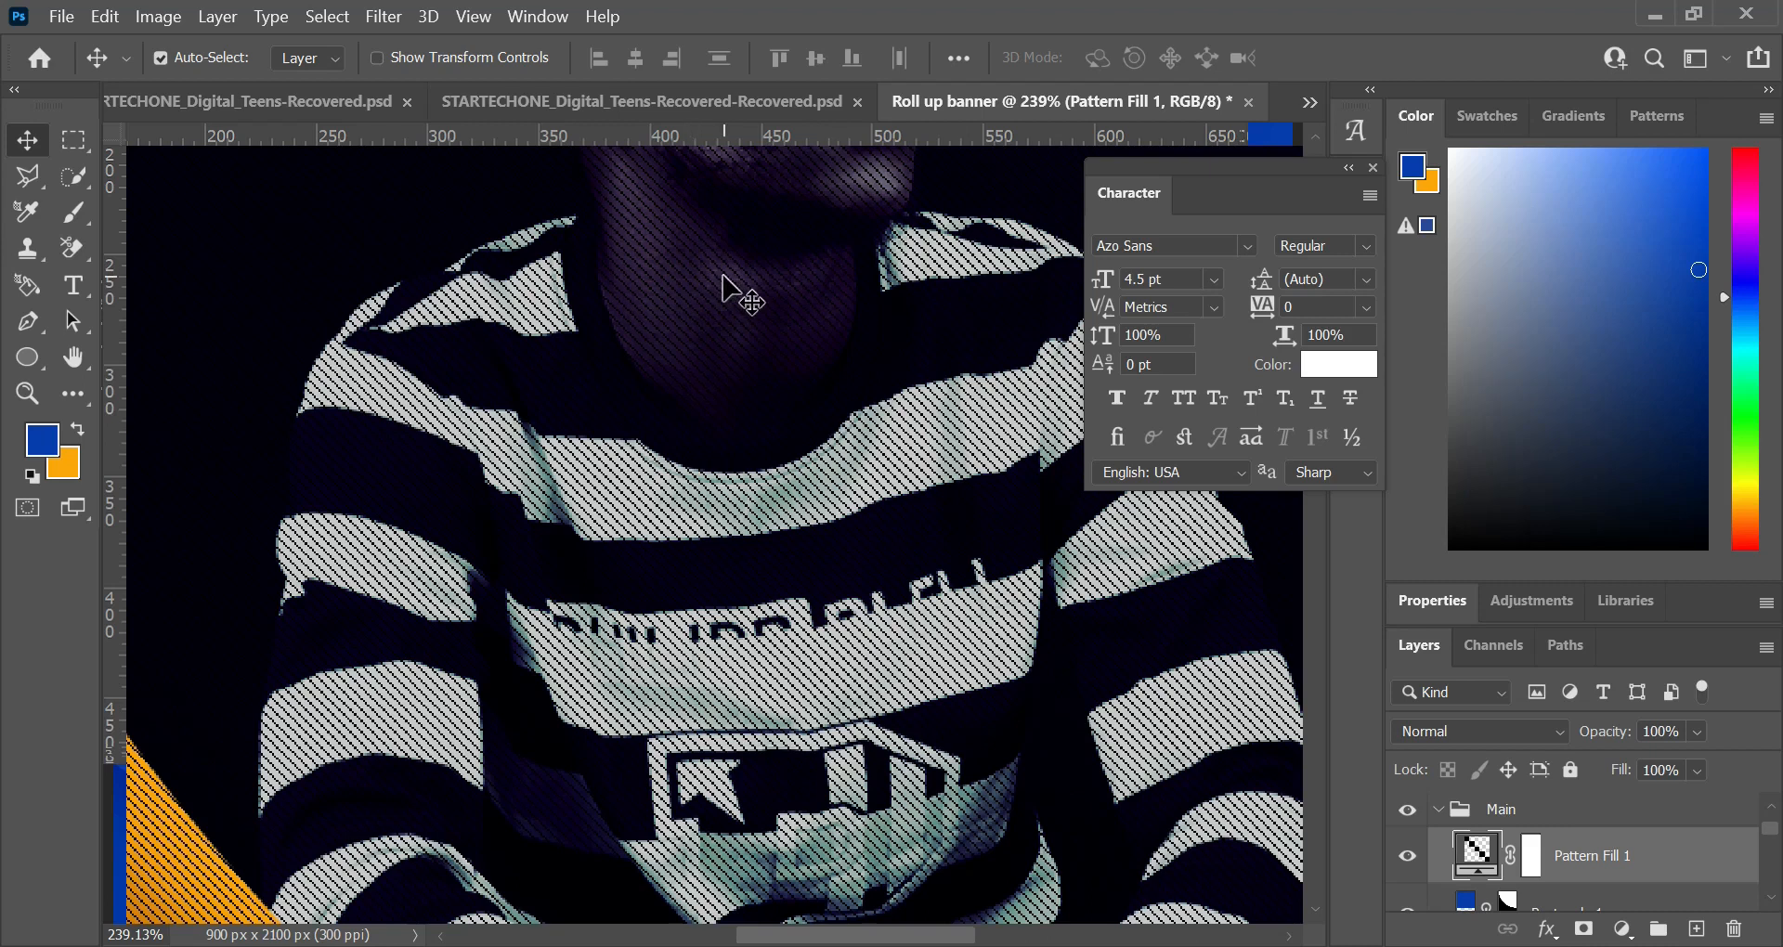
pyautogui.scroll(-5, 748, 287)
pyautogui.scroll(-5, 752, 280)
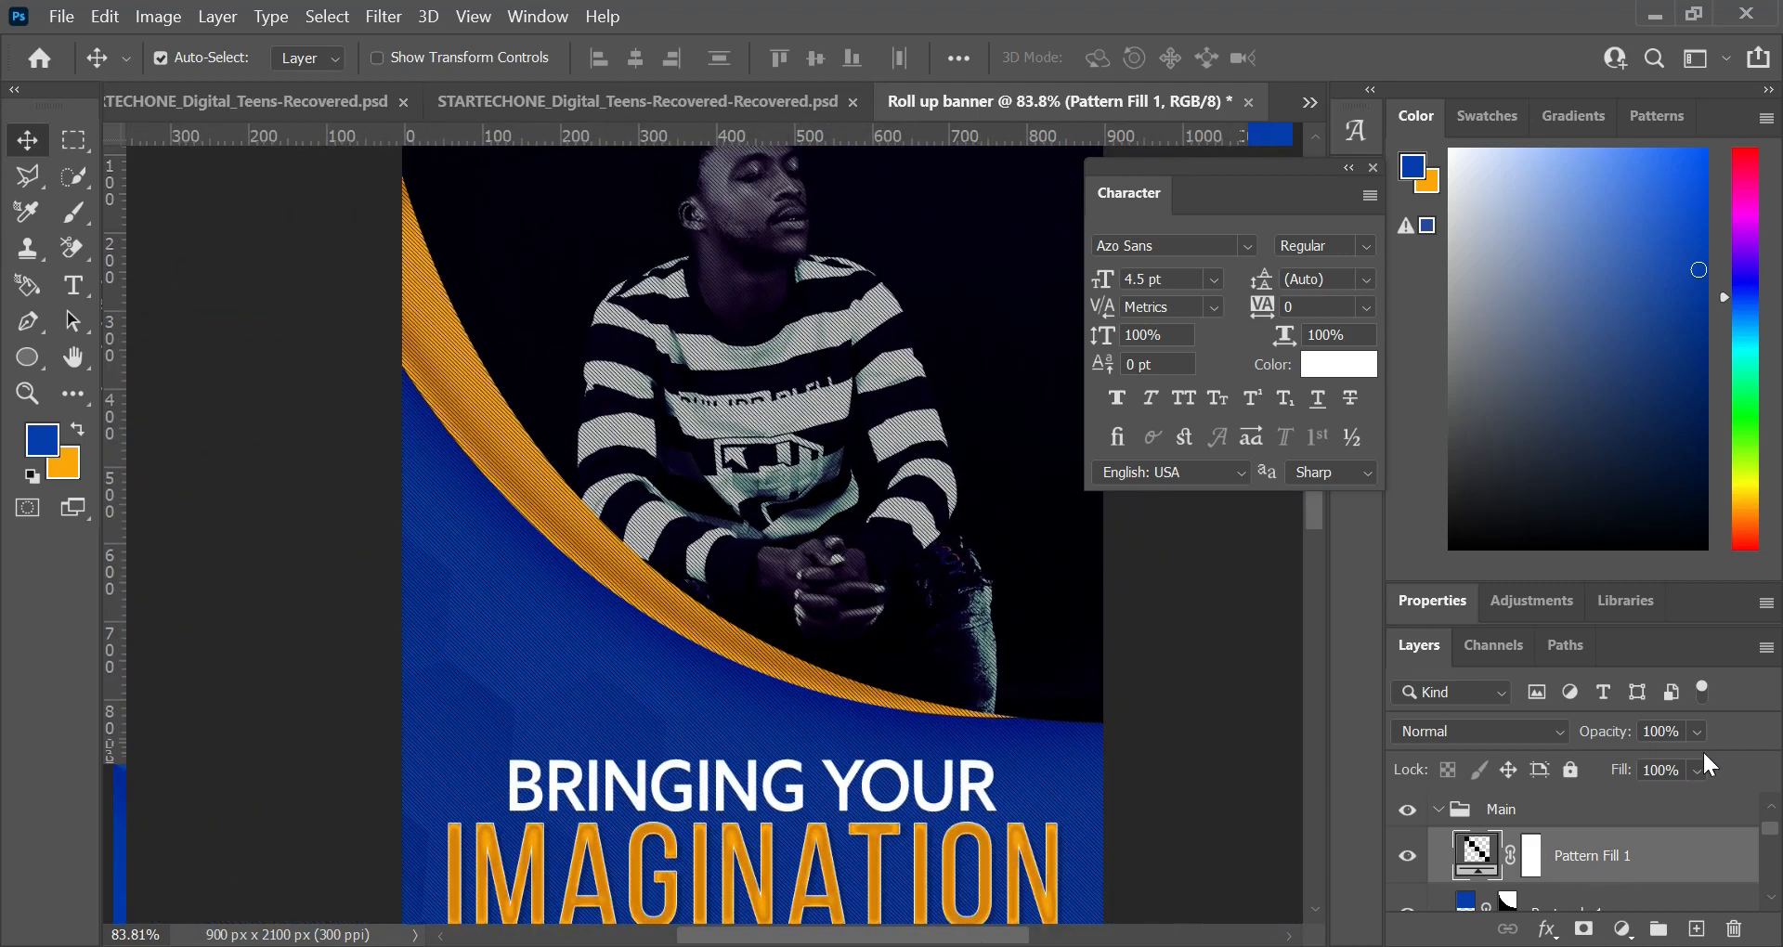
pyautogui.click(1567, 735)
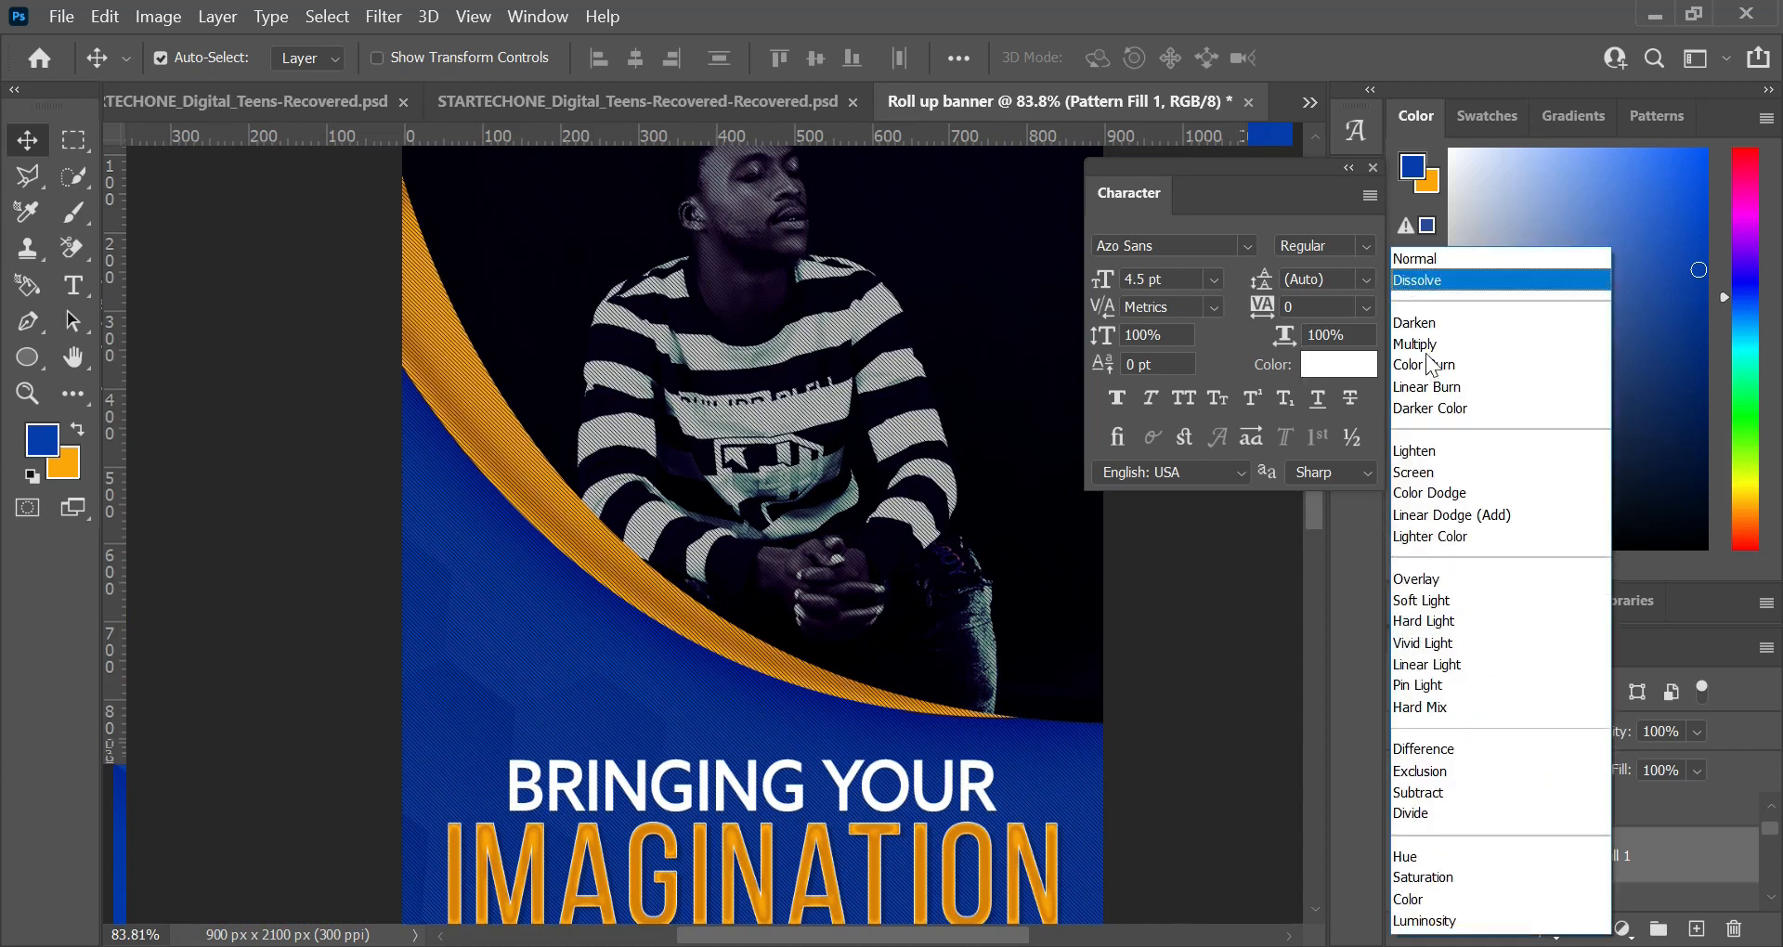
pyautogui.click(1432, 338)
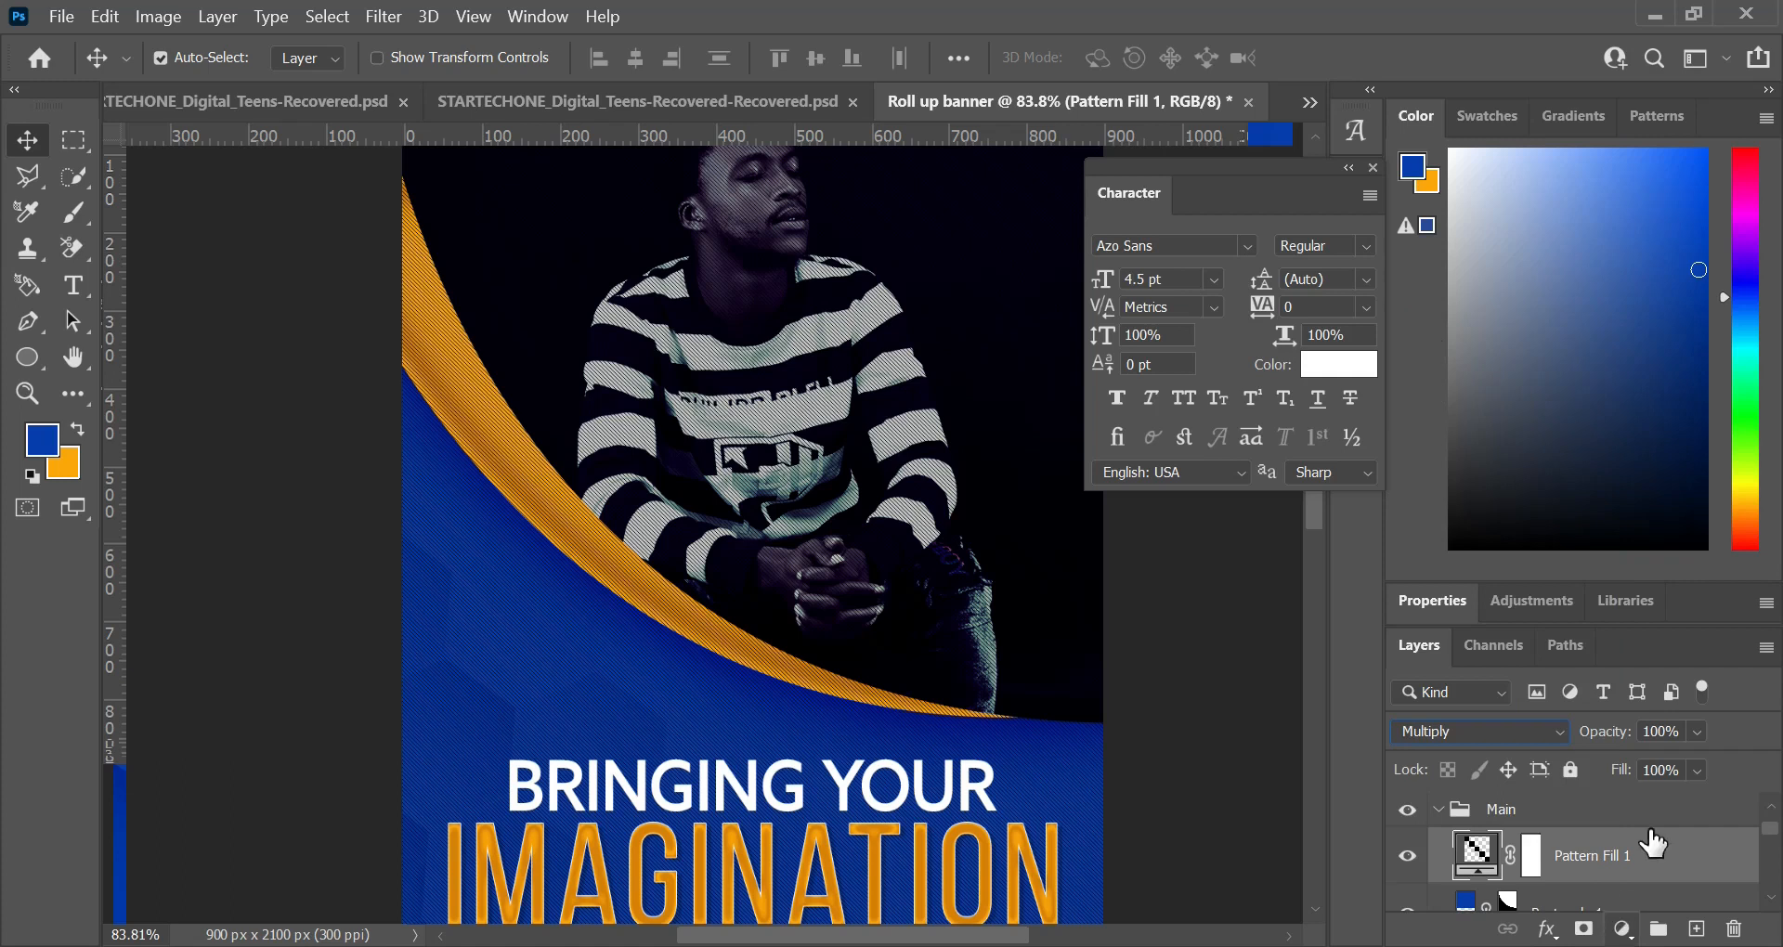
# Step: Set the pattern fill layer's opacity to 50% and its fill to 70%
pyautogui.click(1678, 732)
pyautogui.write('50%')
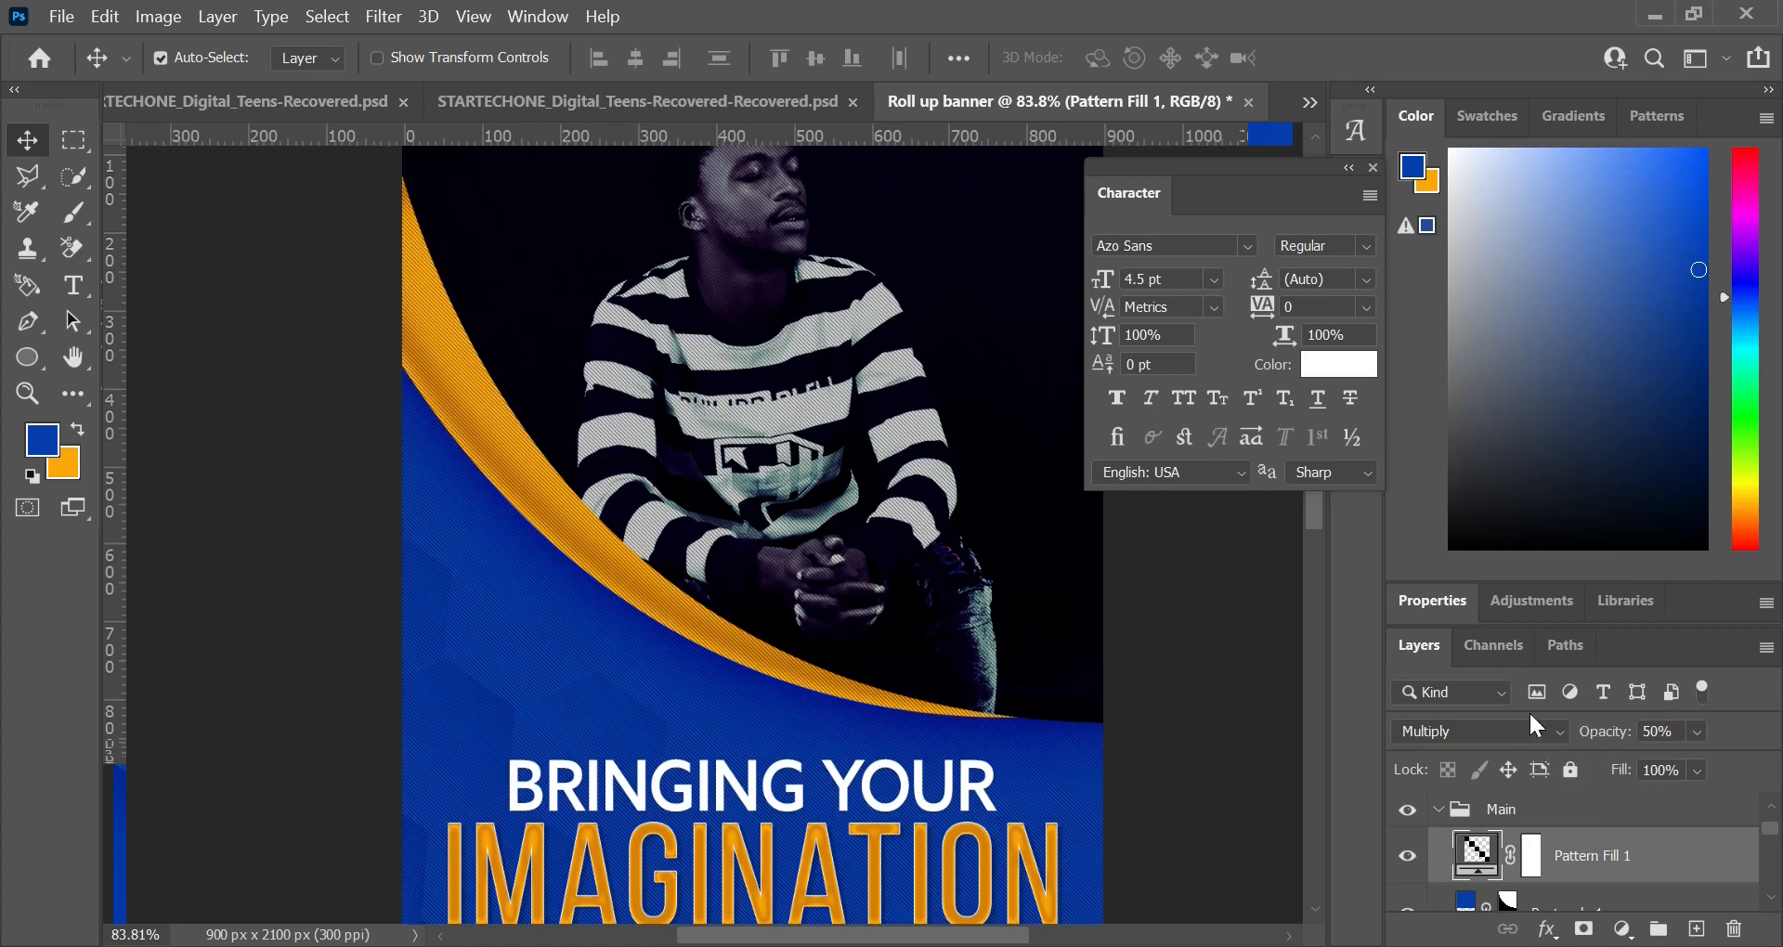
pyautogui.click(1660, 769)
pyautogui.write('75%')
pyautogui.click(1667, 769)
pyautogui.moveTo(1612, 774); pyautogui.dragTo(1607, 774)
# Step: Draw a blue circle about 516 px wide over the photo's lower-right area and shift it partly past the banner's right edge
pyautogui.scroll(-2, 1023, 609)
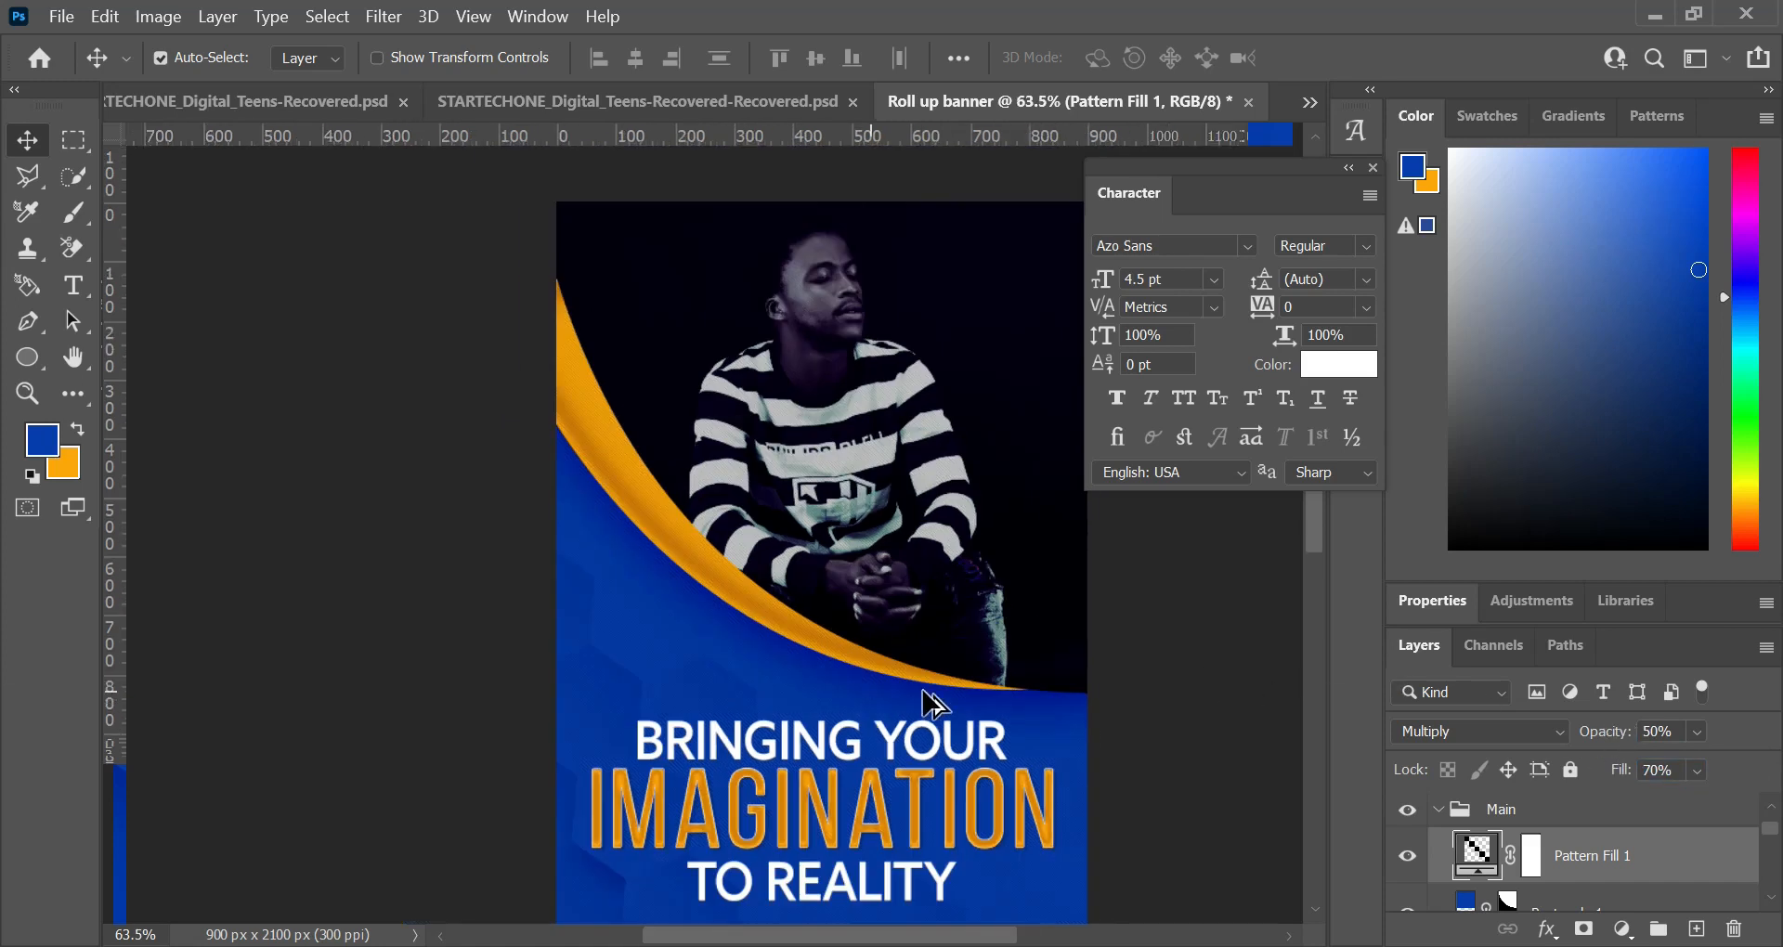
pyautogui.scroll(4, 717, 688)
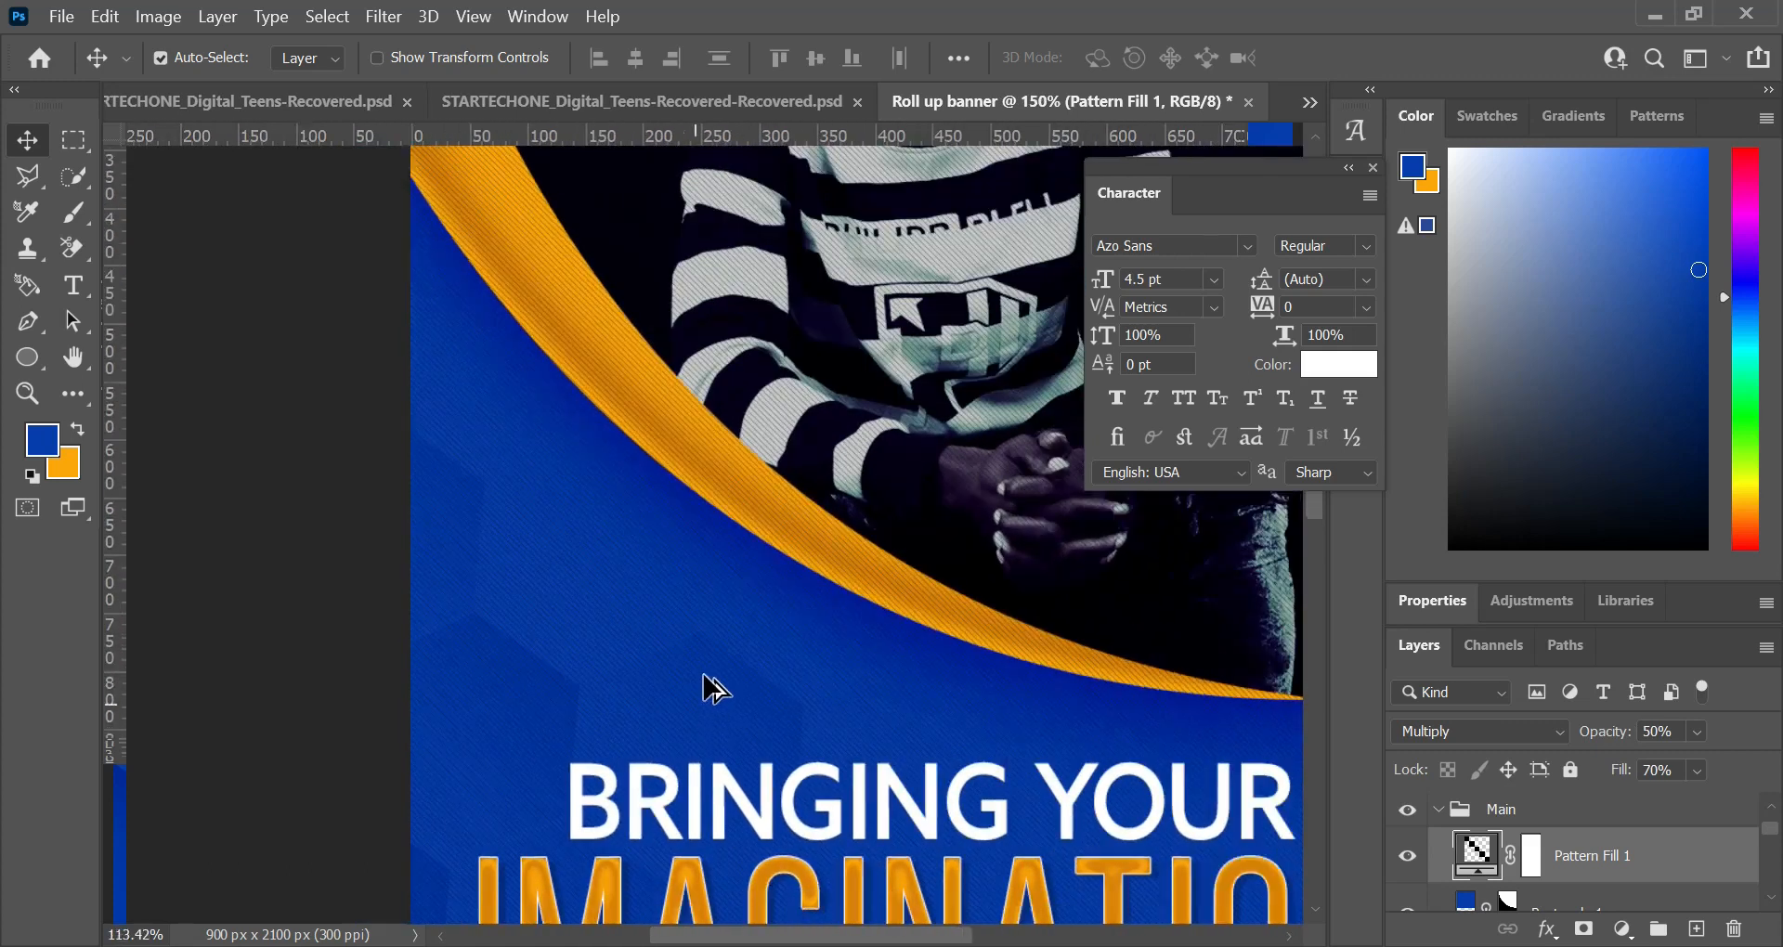
pyautogui.scroll(-5, 717, 689)
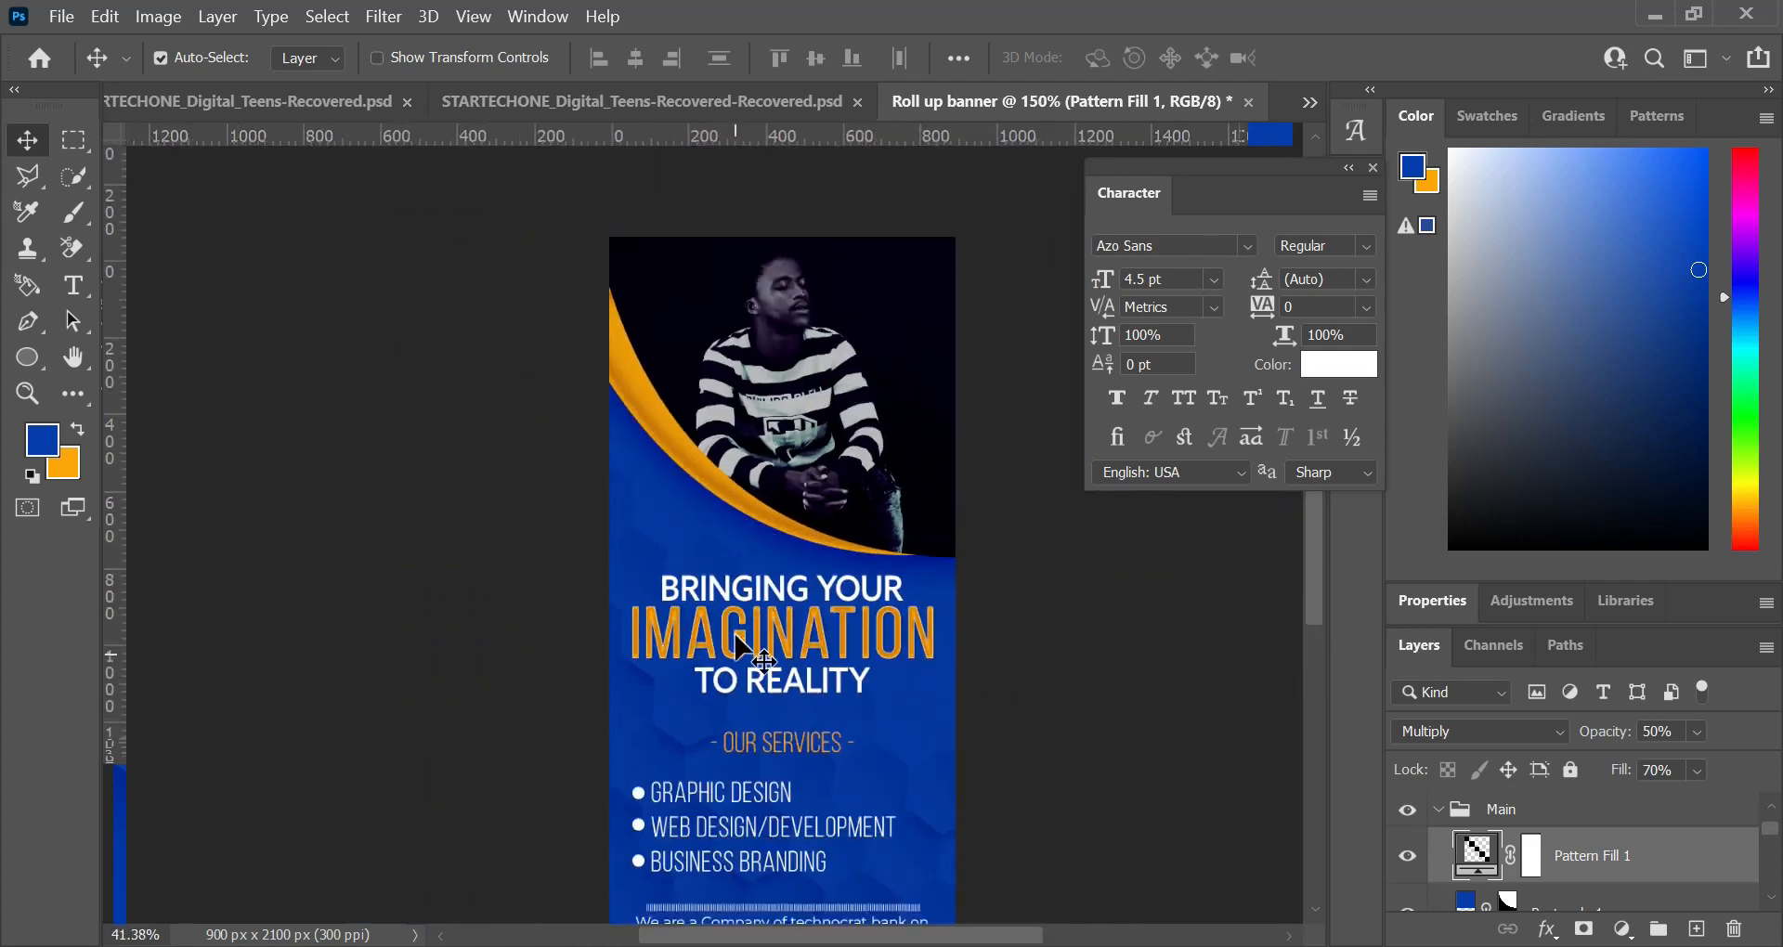
pyautogui.scroll(-3, 743, 648)
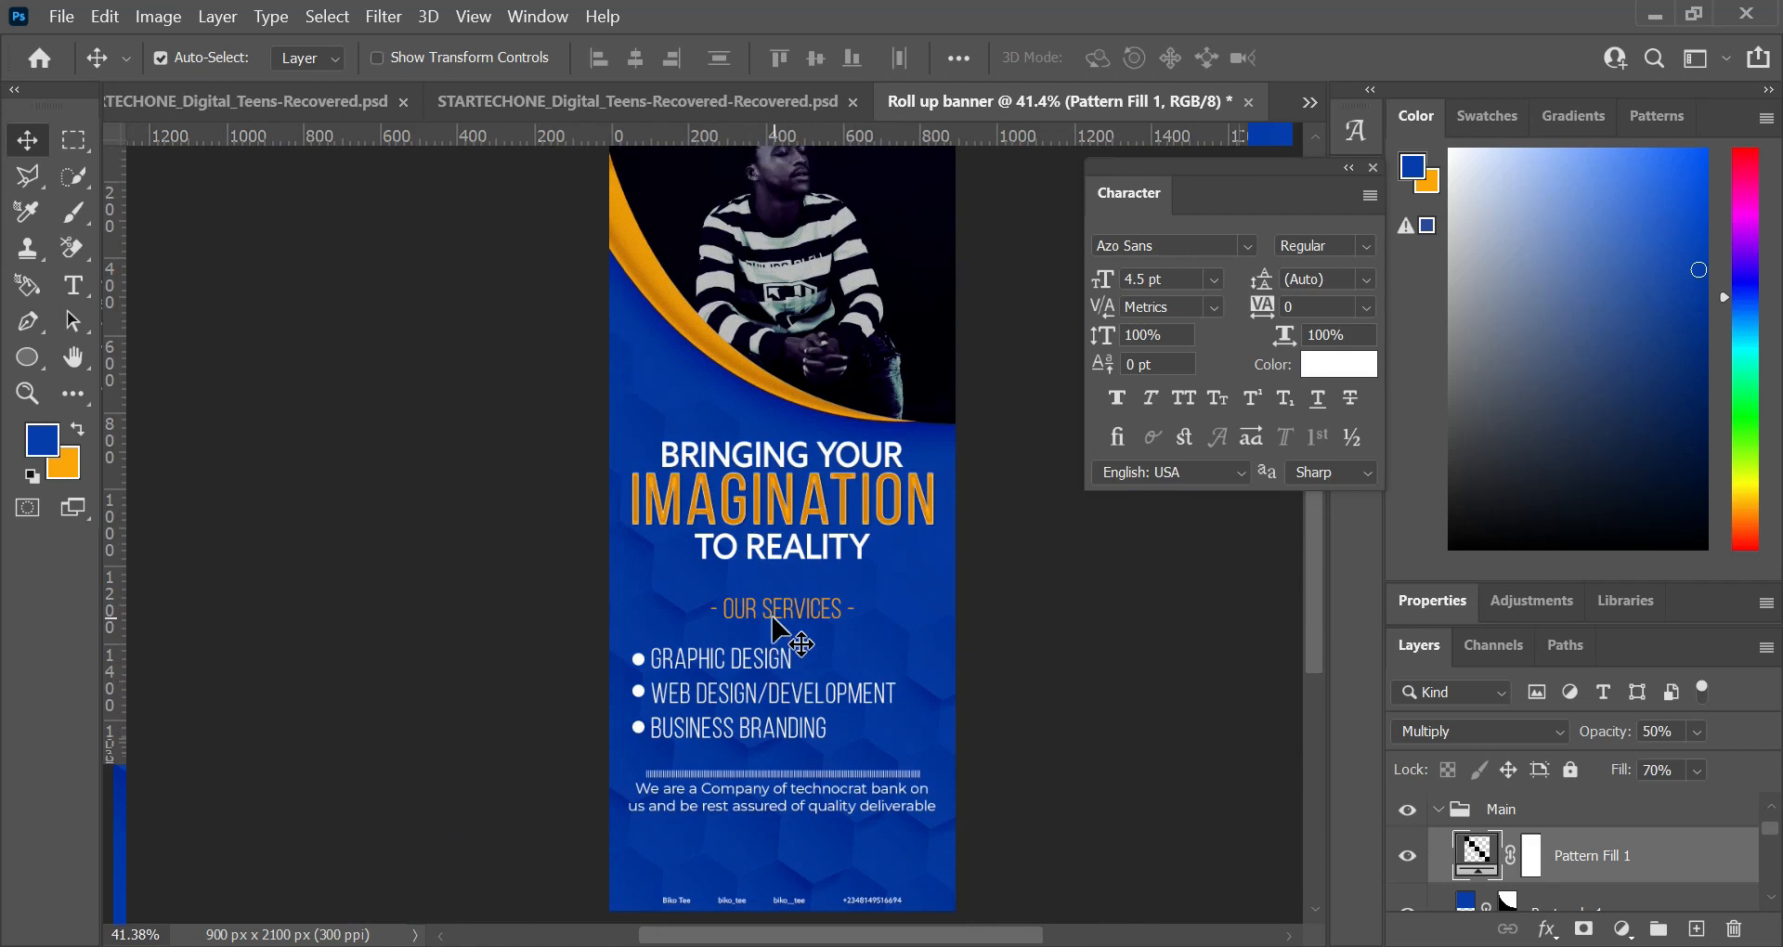
pyautogui.scroll(2, 774, 620)
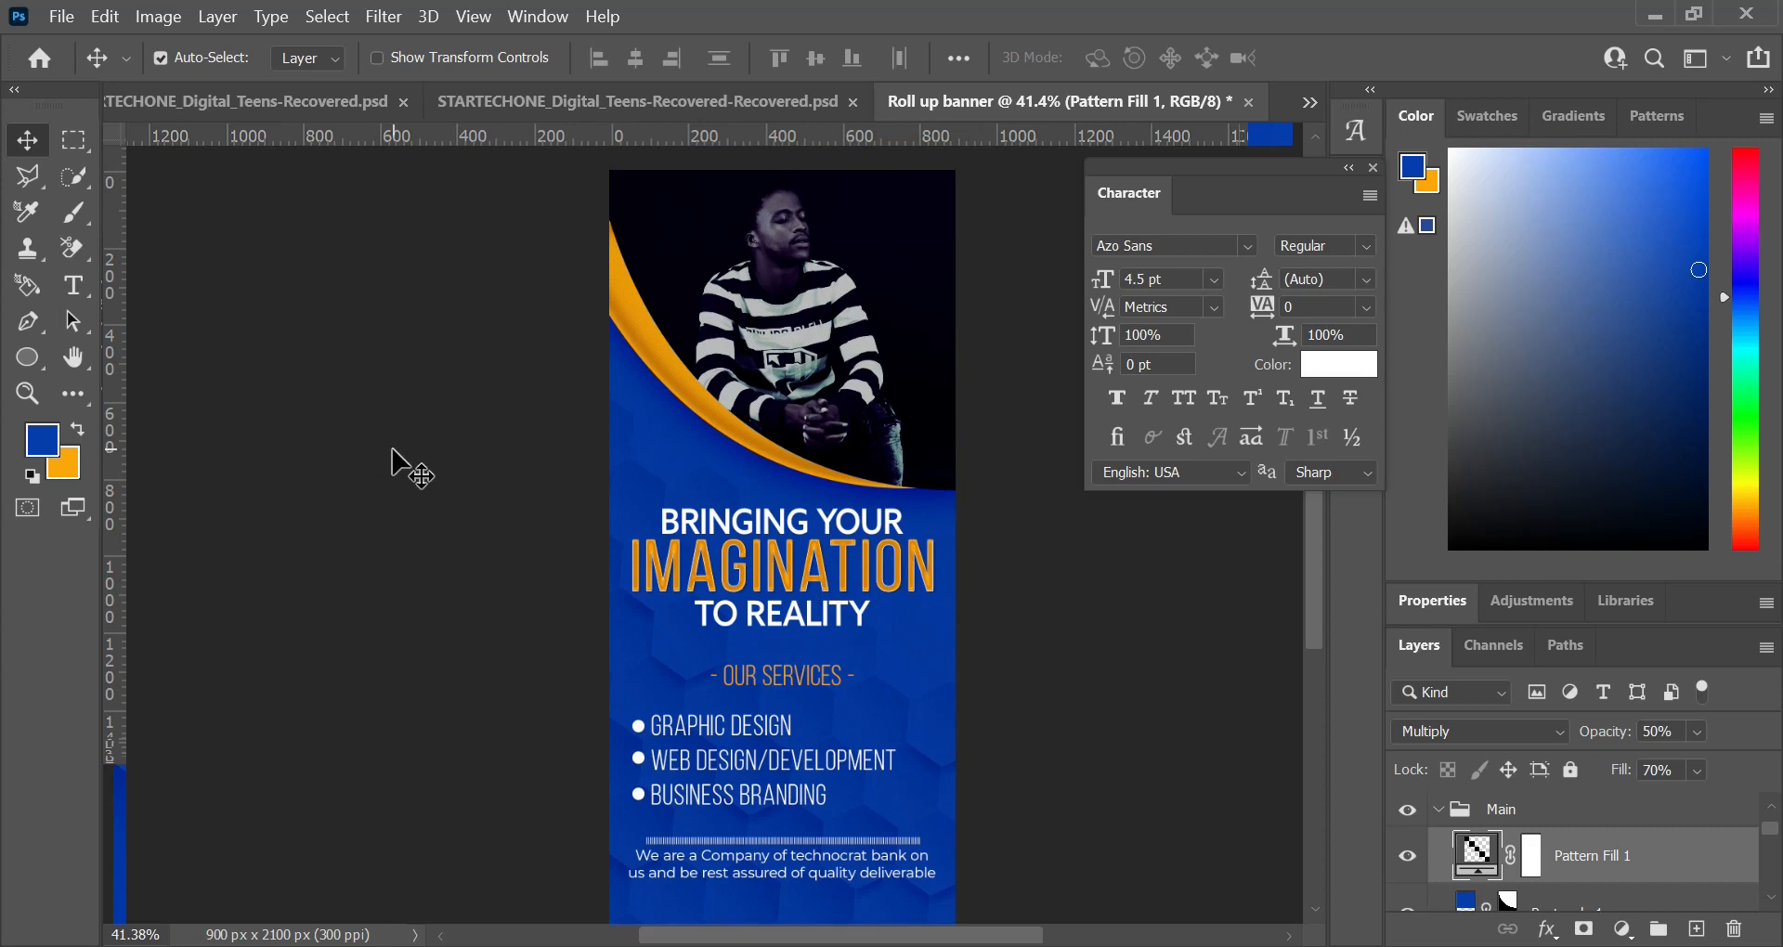
pyautogui.click(28, 360)
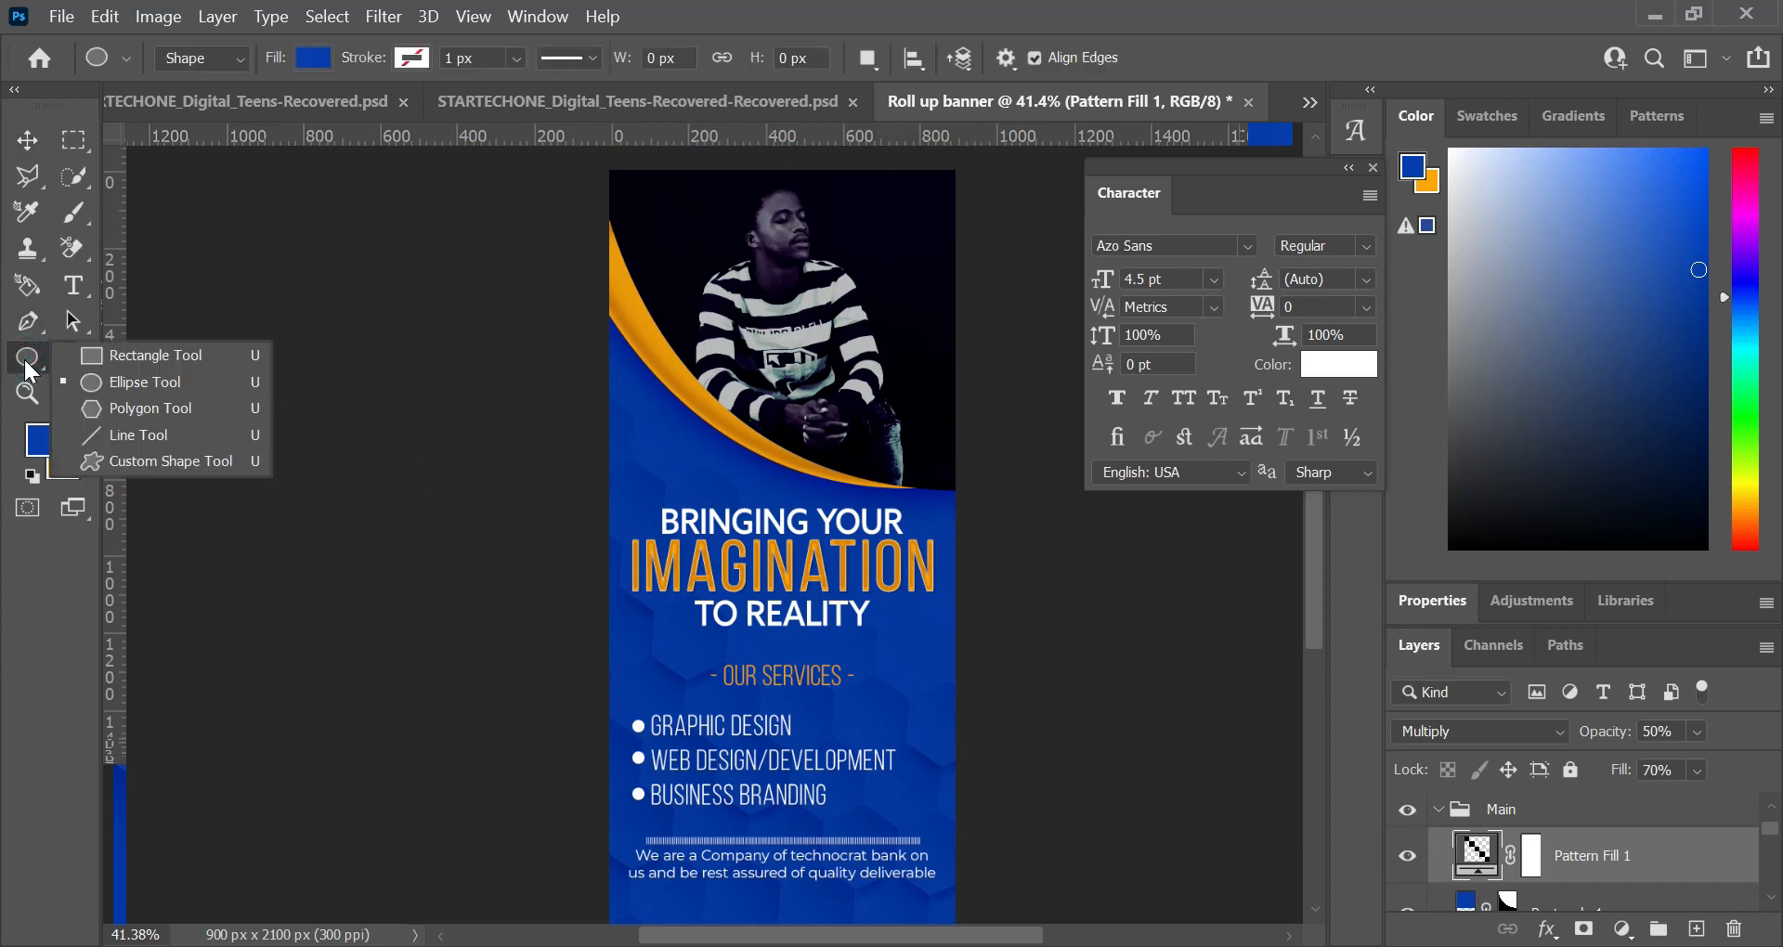
pyautogui.click(149, 382)
pyautogui.moveTo(862, 395); pyautogui.dragTo(987, 498)
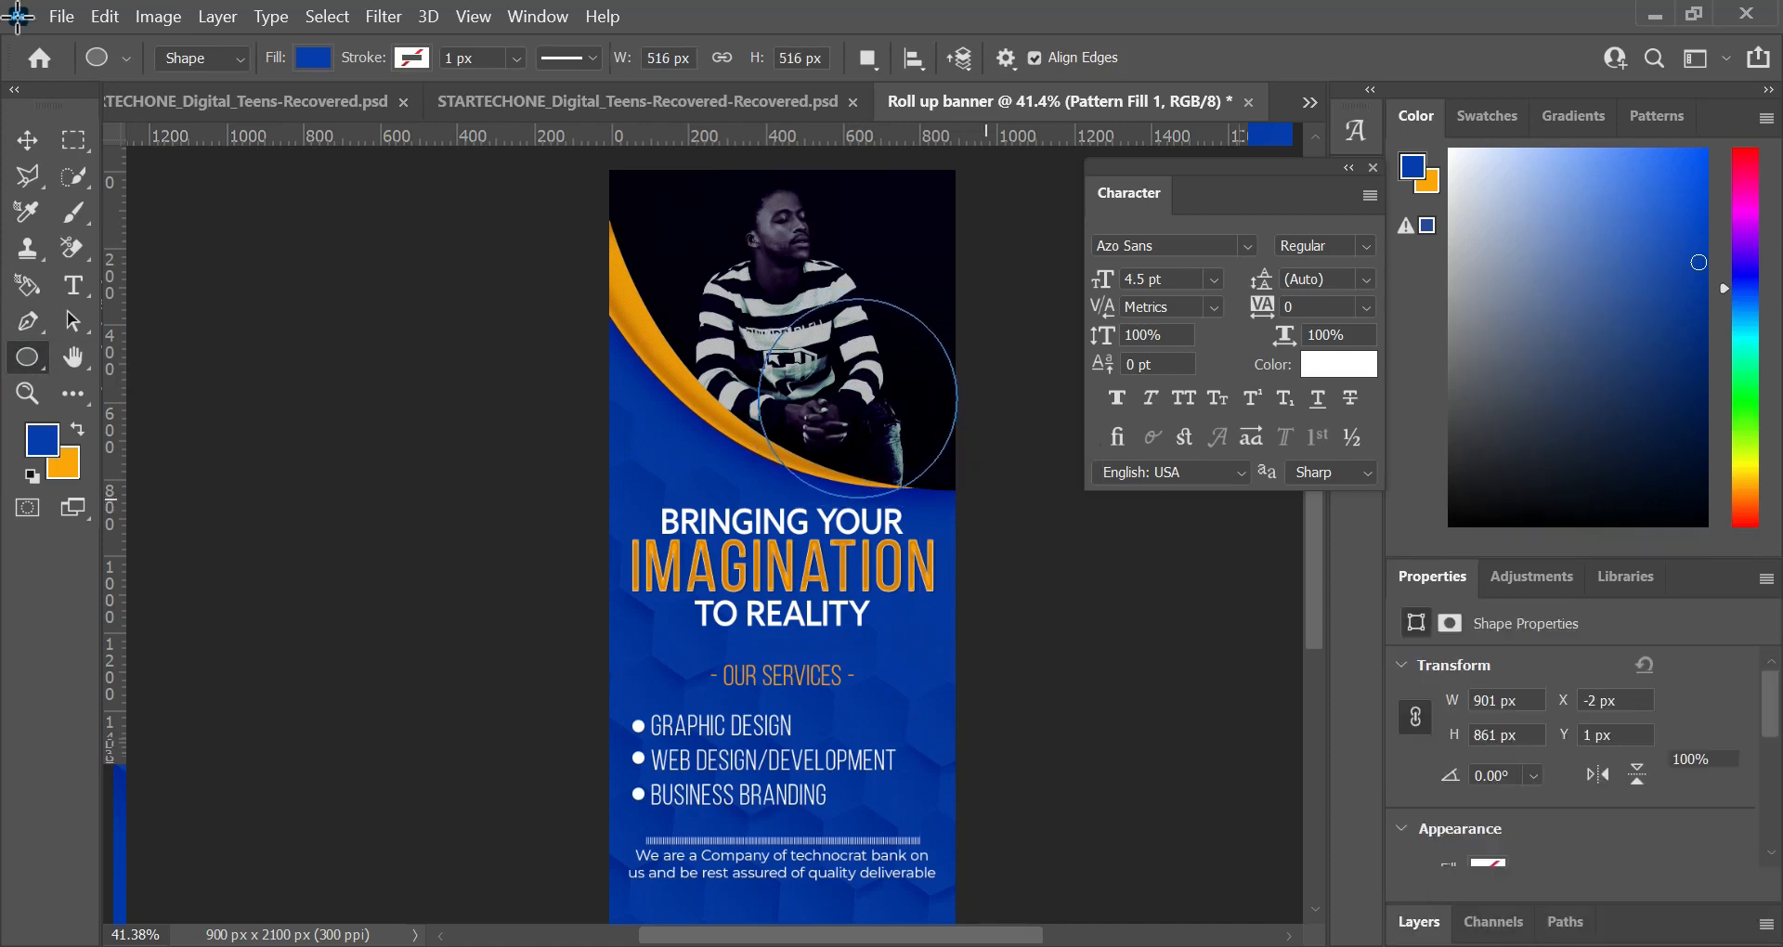
pyautogui.click(26, 140)
pyautogui.moveTo(796, 390); pyautogui.dragTo(872, 390)
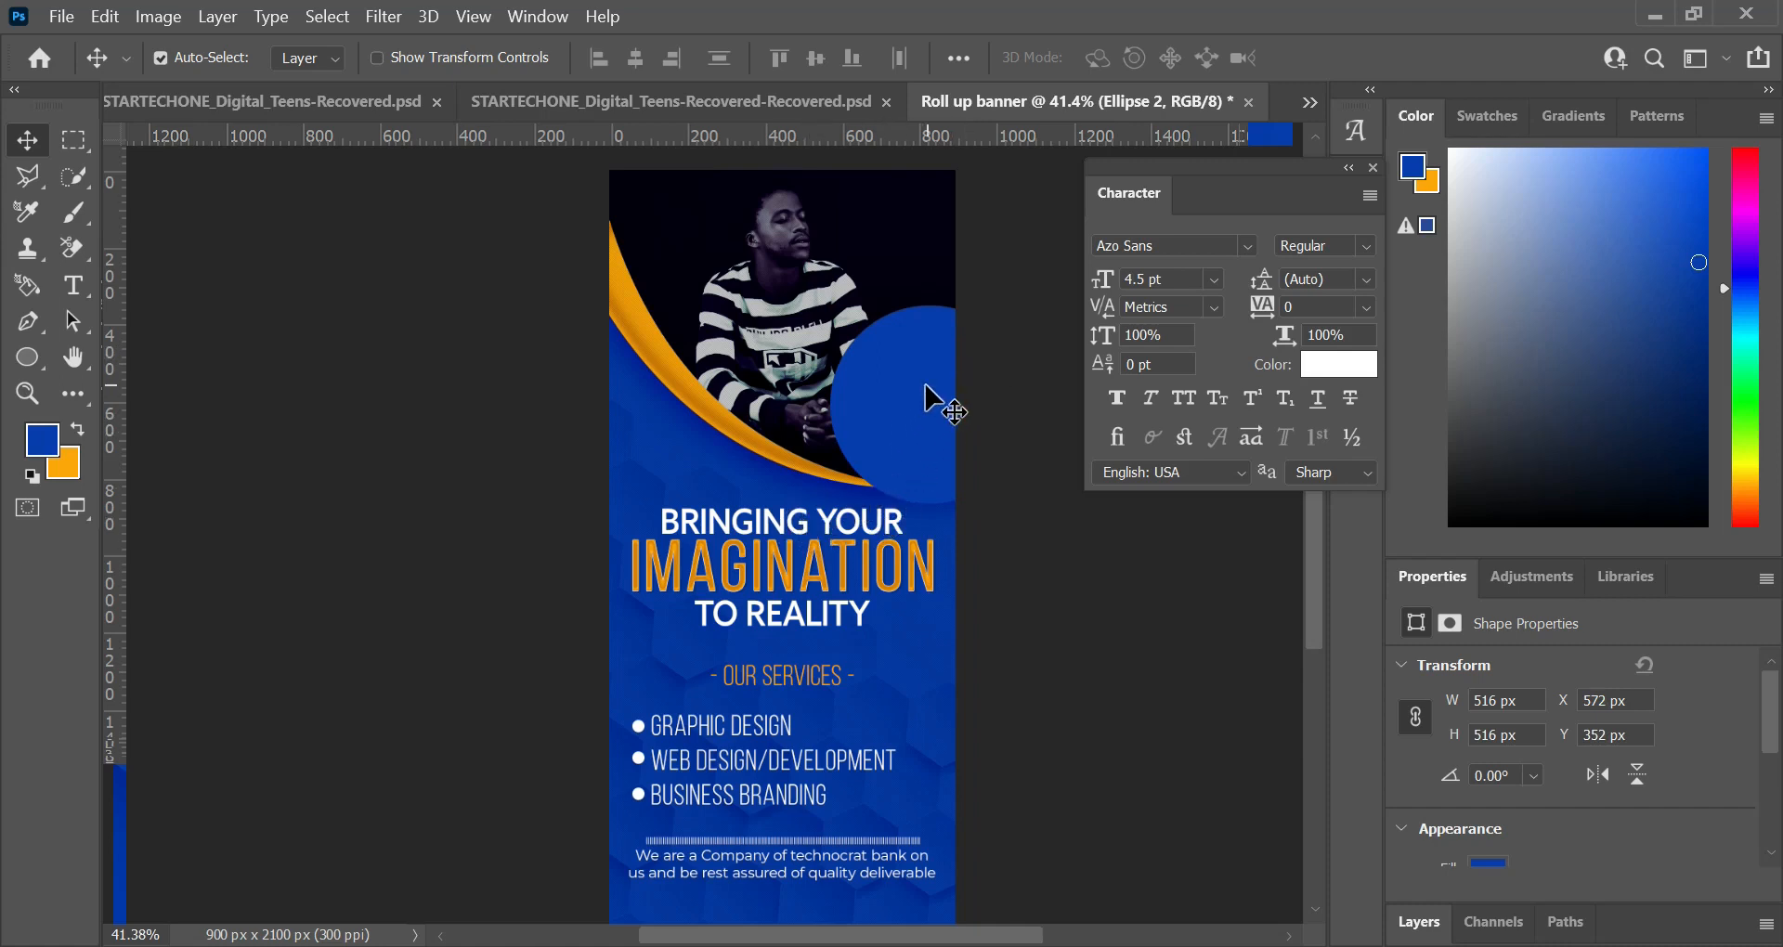
# Step: Shrink the blue circle to about 292 px and give it a white stroke about 26.5 px wide
pyautogui.press('u')
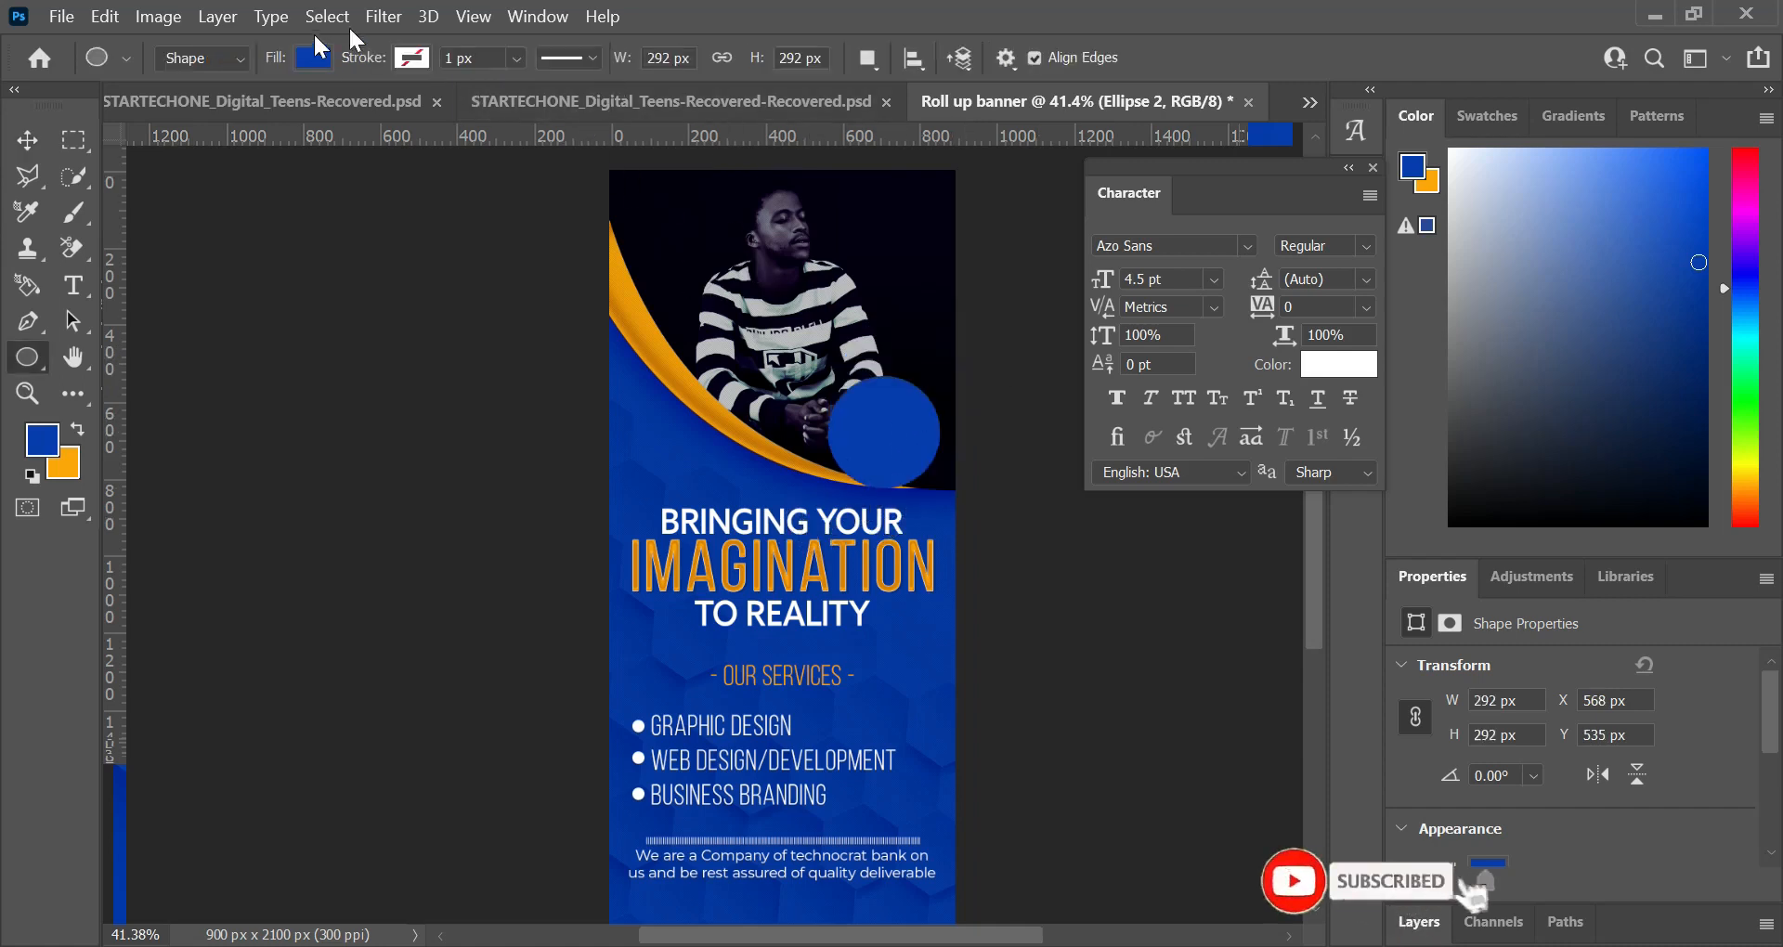
pyautogui.click(411, 57)
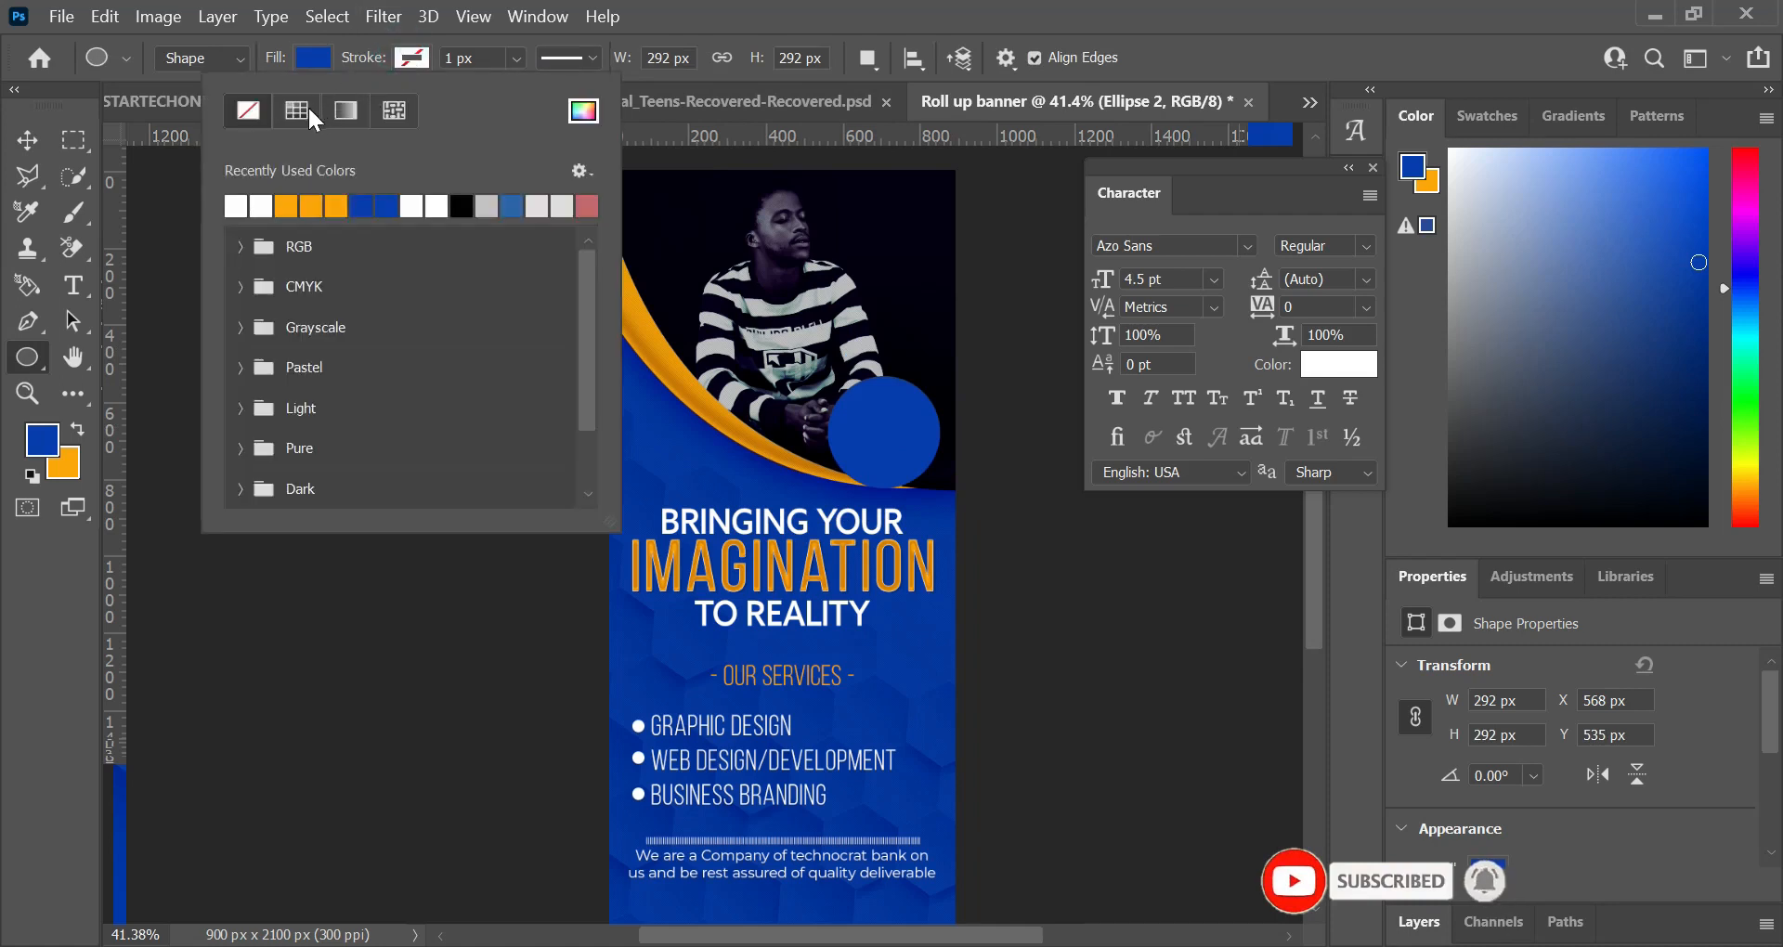
pyautogui.click(263, 205)
pyautogui.moveTo(516, 53); pyautogui.dragTo(550, 113)
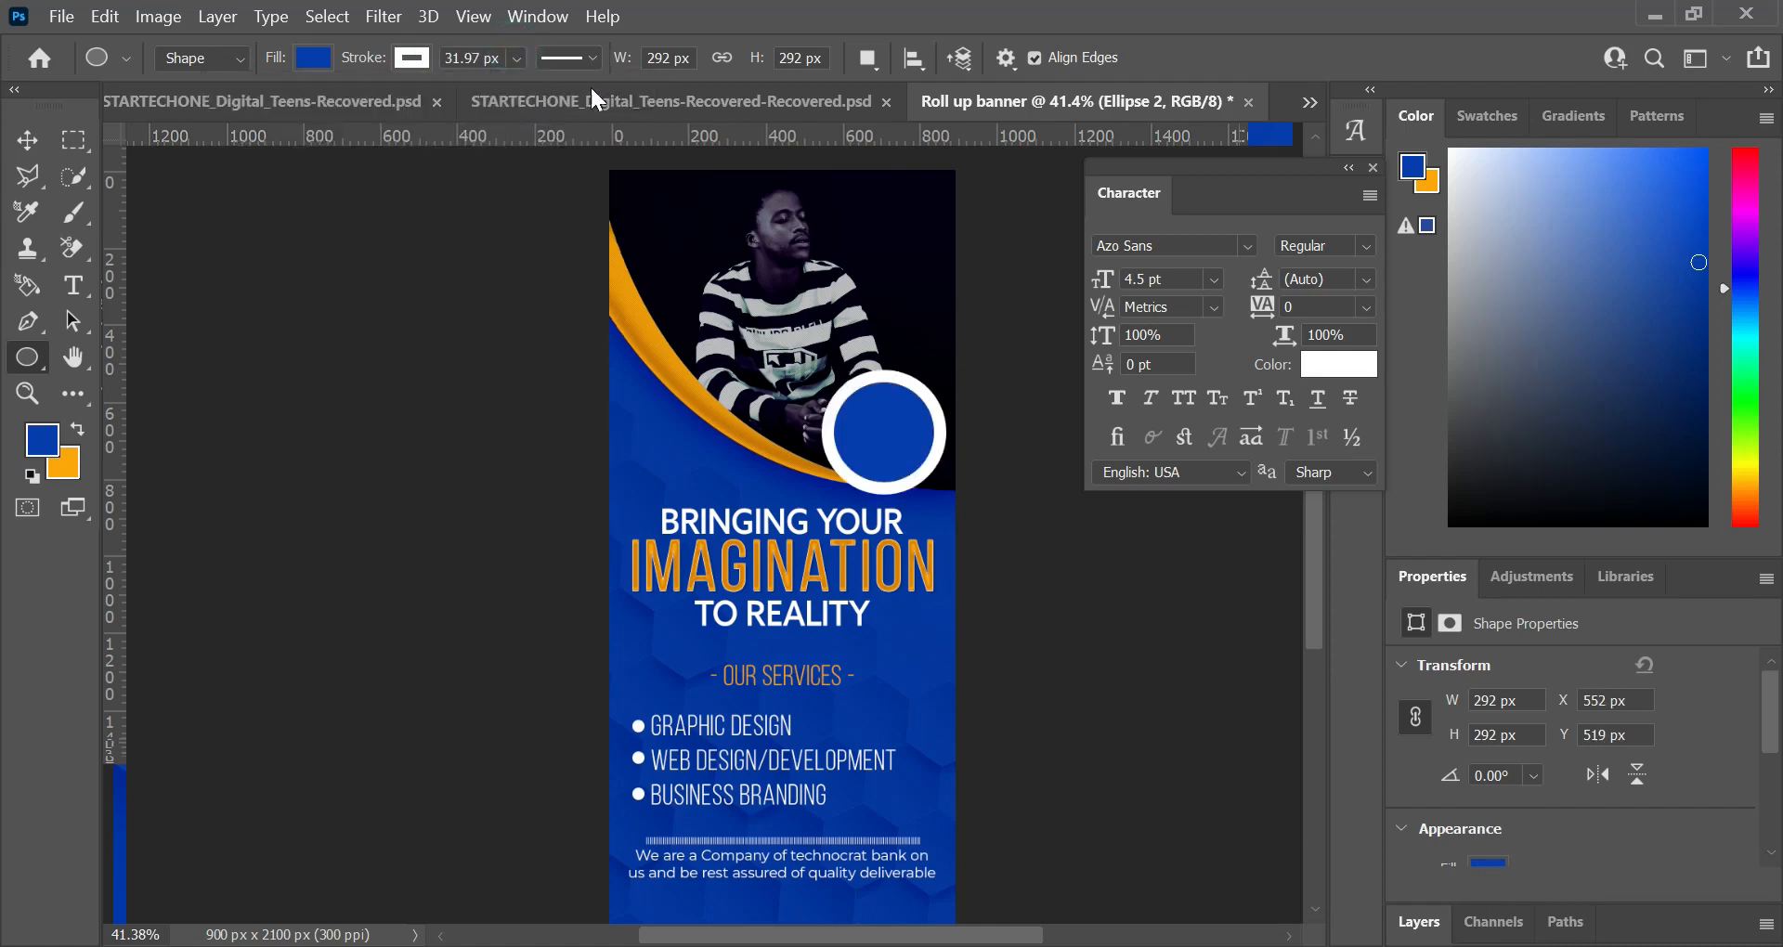
pyautogui.moveTo(515, 58); pyautogui.dragTo(531, 89)
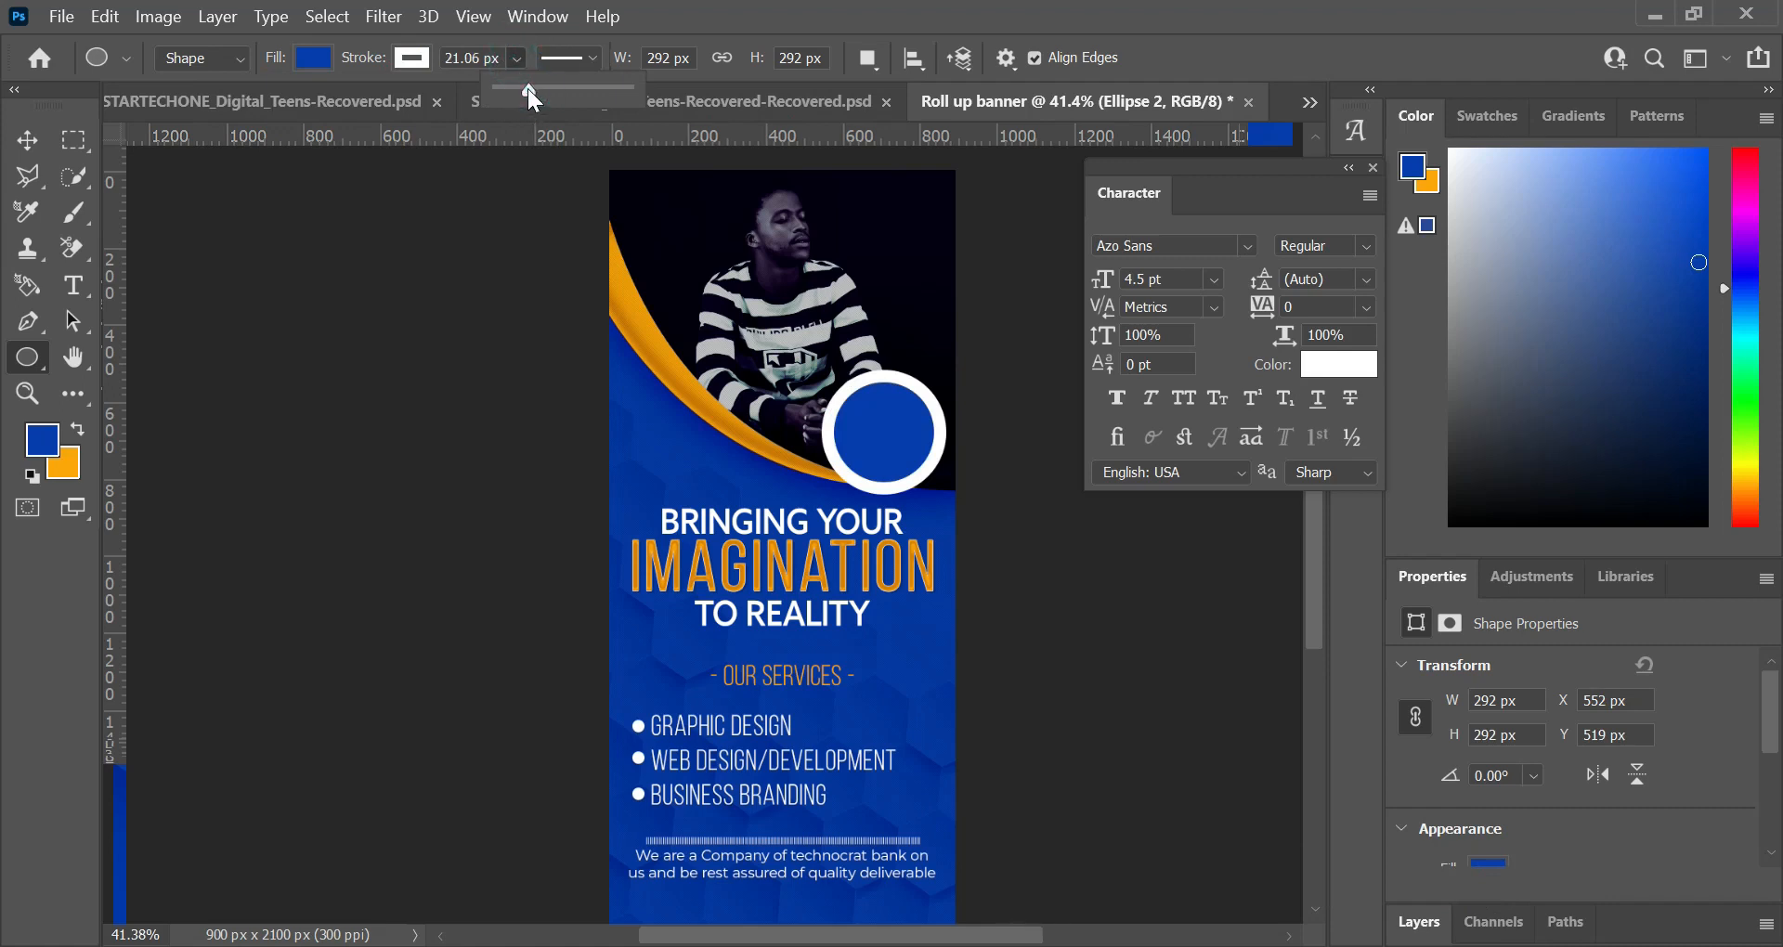
pyautogui.moveTo(533, 87); pyautogui.dragTo(532, 84)
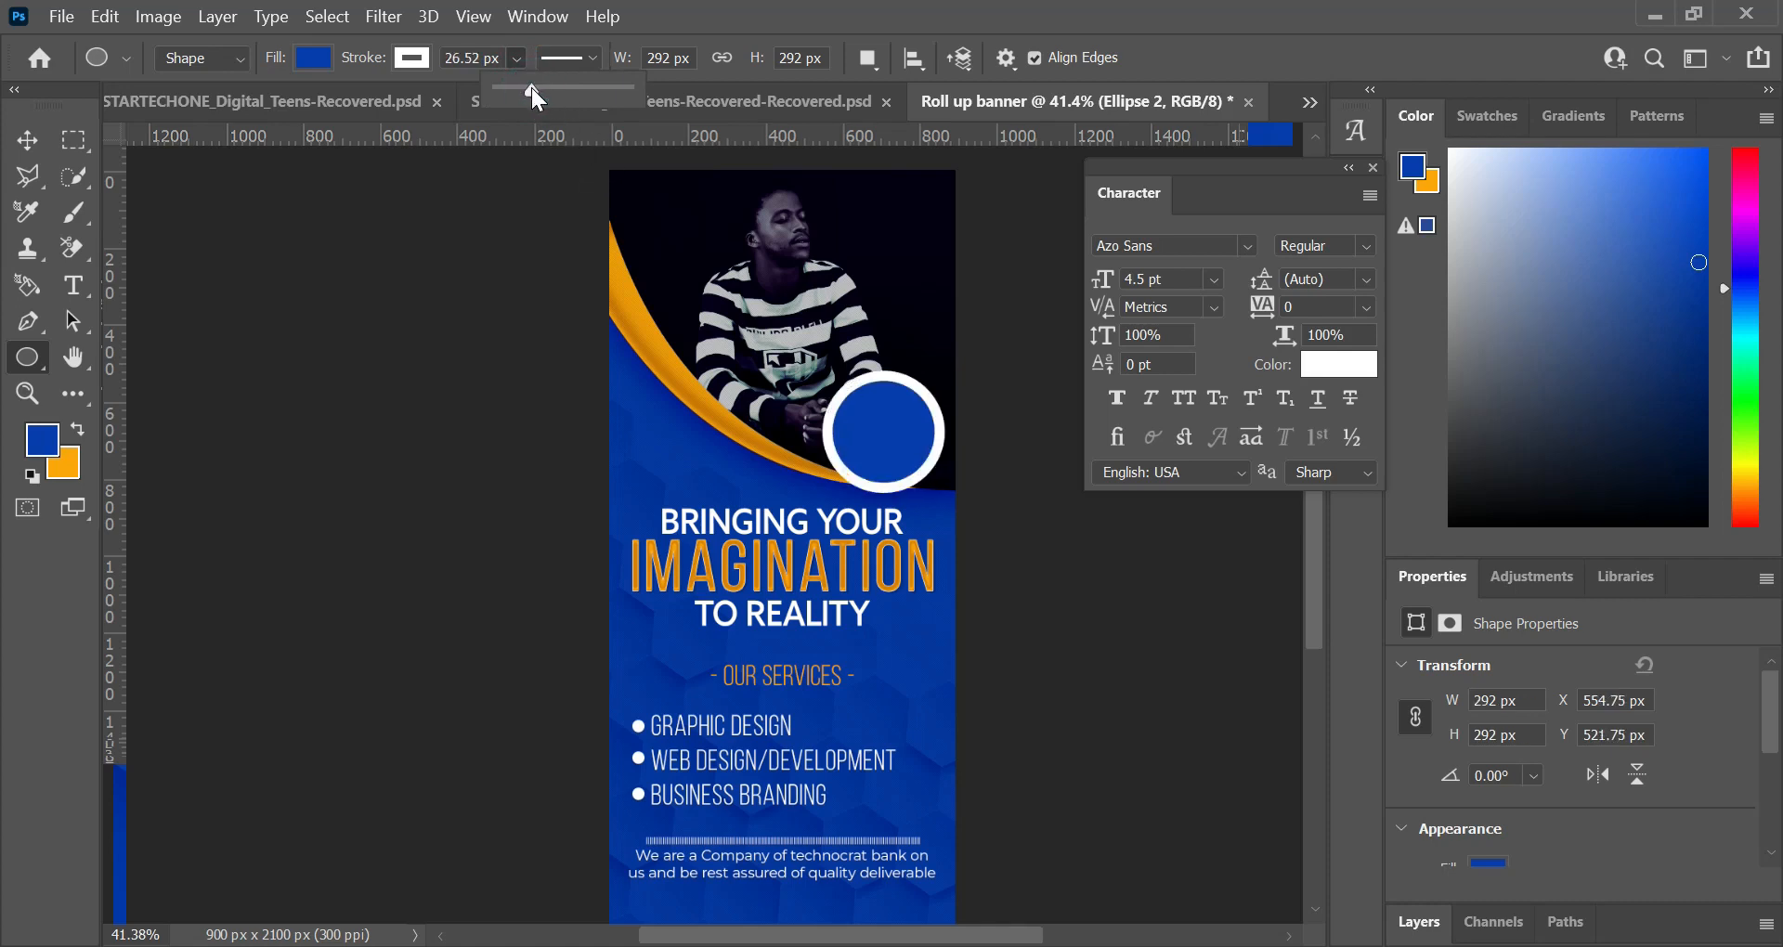
# Step: Add an inner shadow to the white-outlined circle with its opacity set to 38%
pyautogui.click(1405, 923)
pyautogui.click(1405, 924)
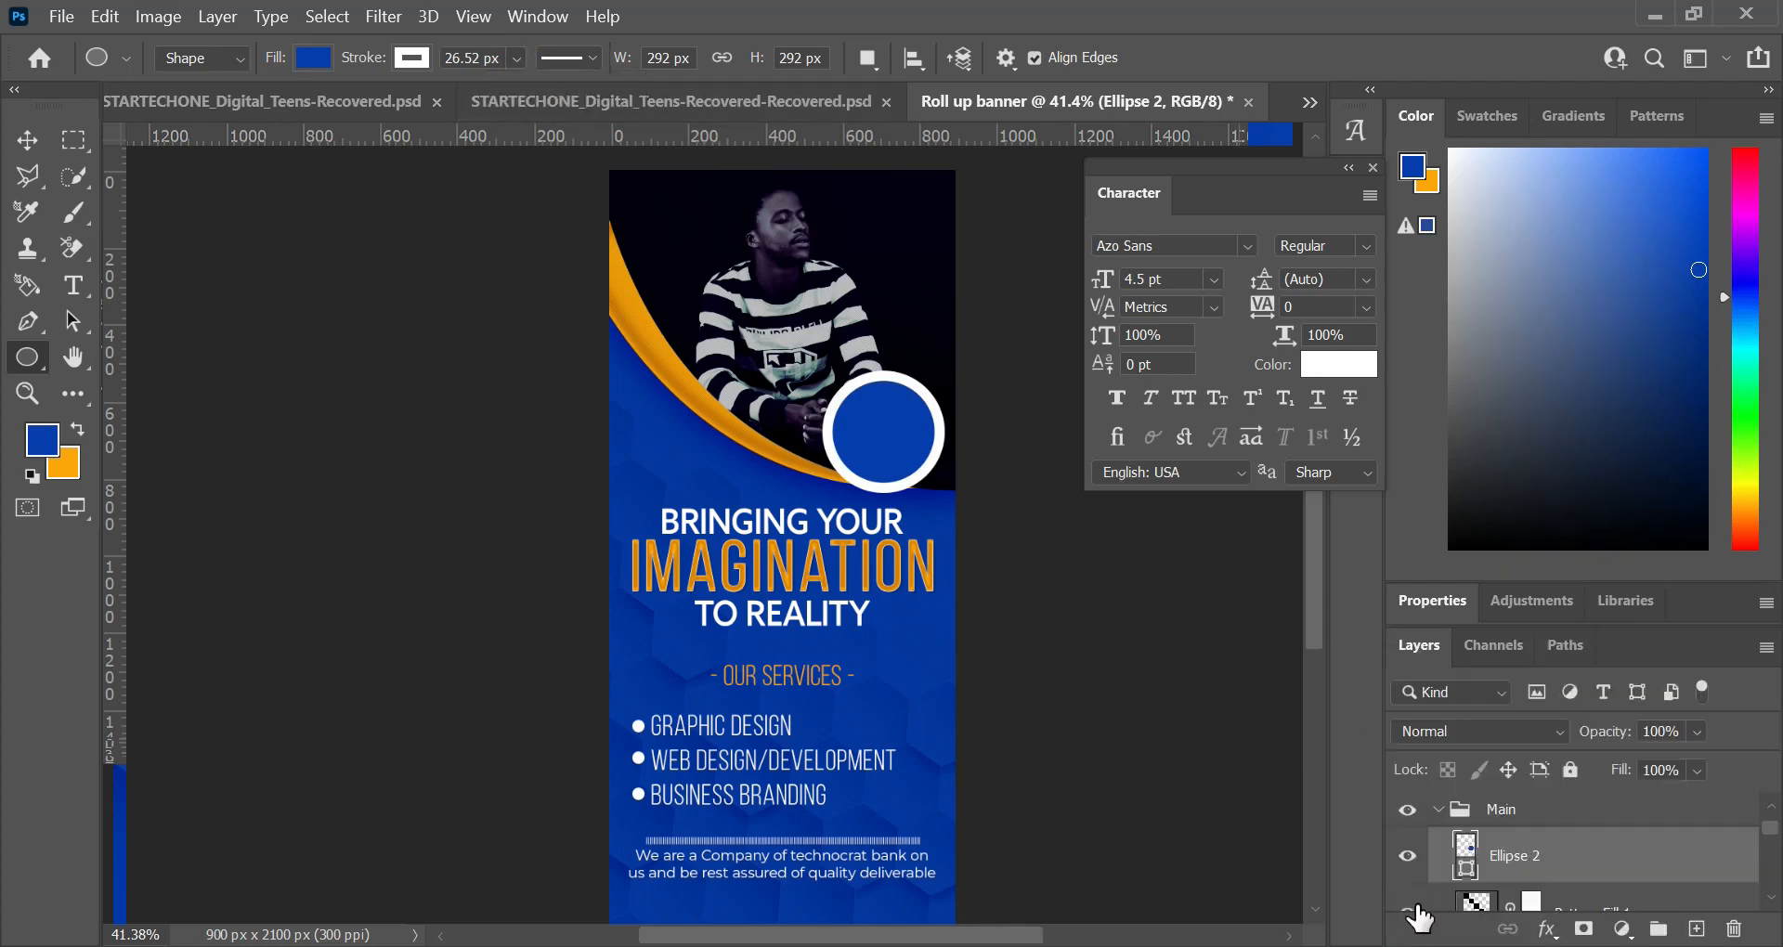
pyautogui.doubleClick(1645, 866)
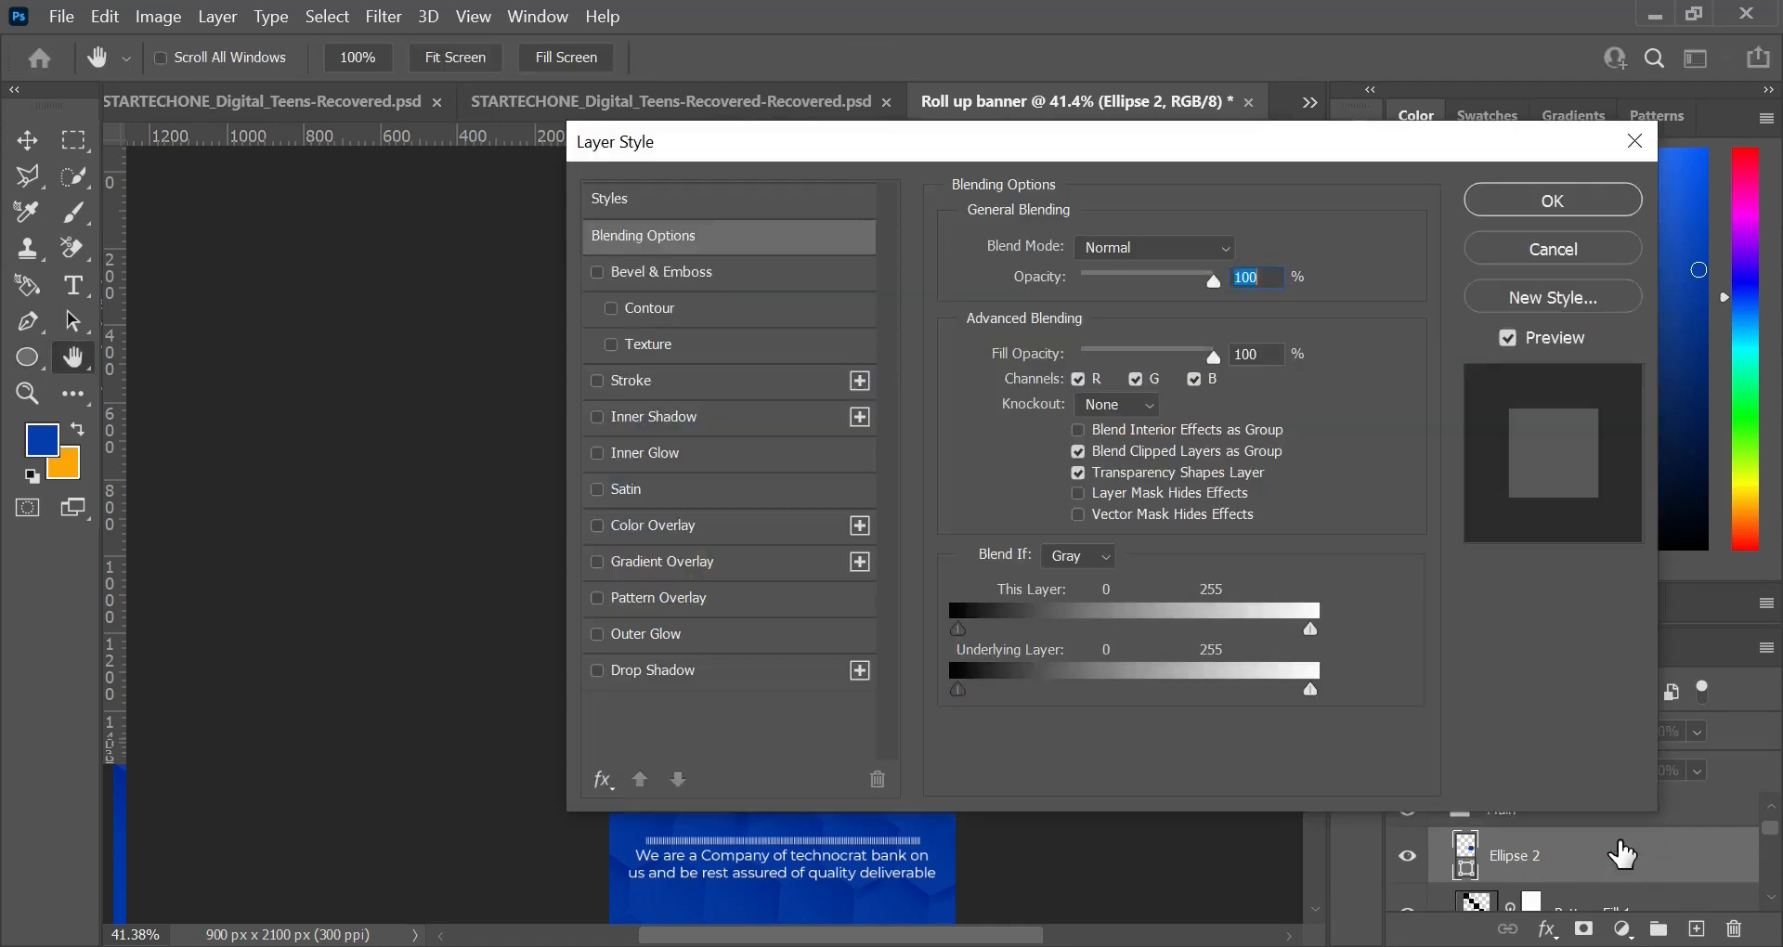
pyautogui.moveTo(811, 147); pyautogui.dragTo(1108, 37)
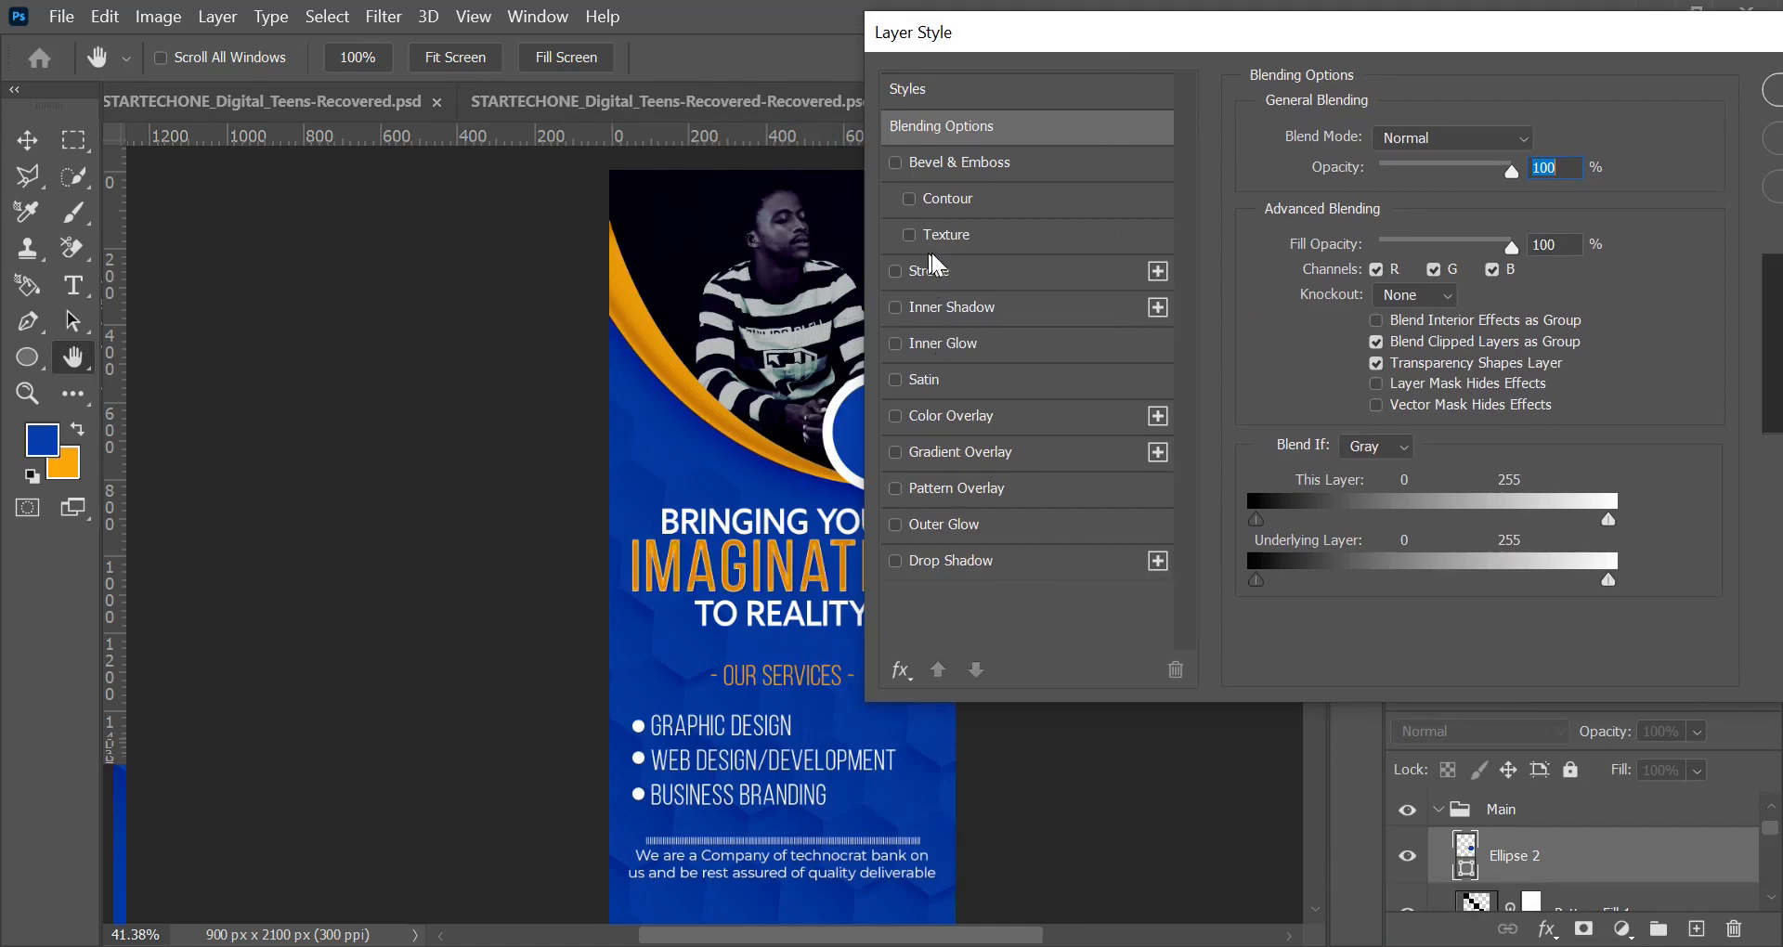
pyautogui.moveTo(1000, 37); pyautogui.dragTo(1262, 42)
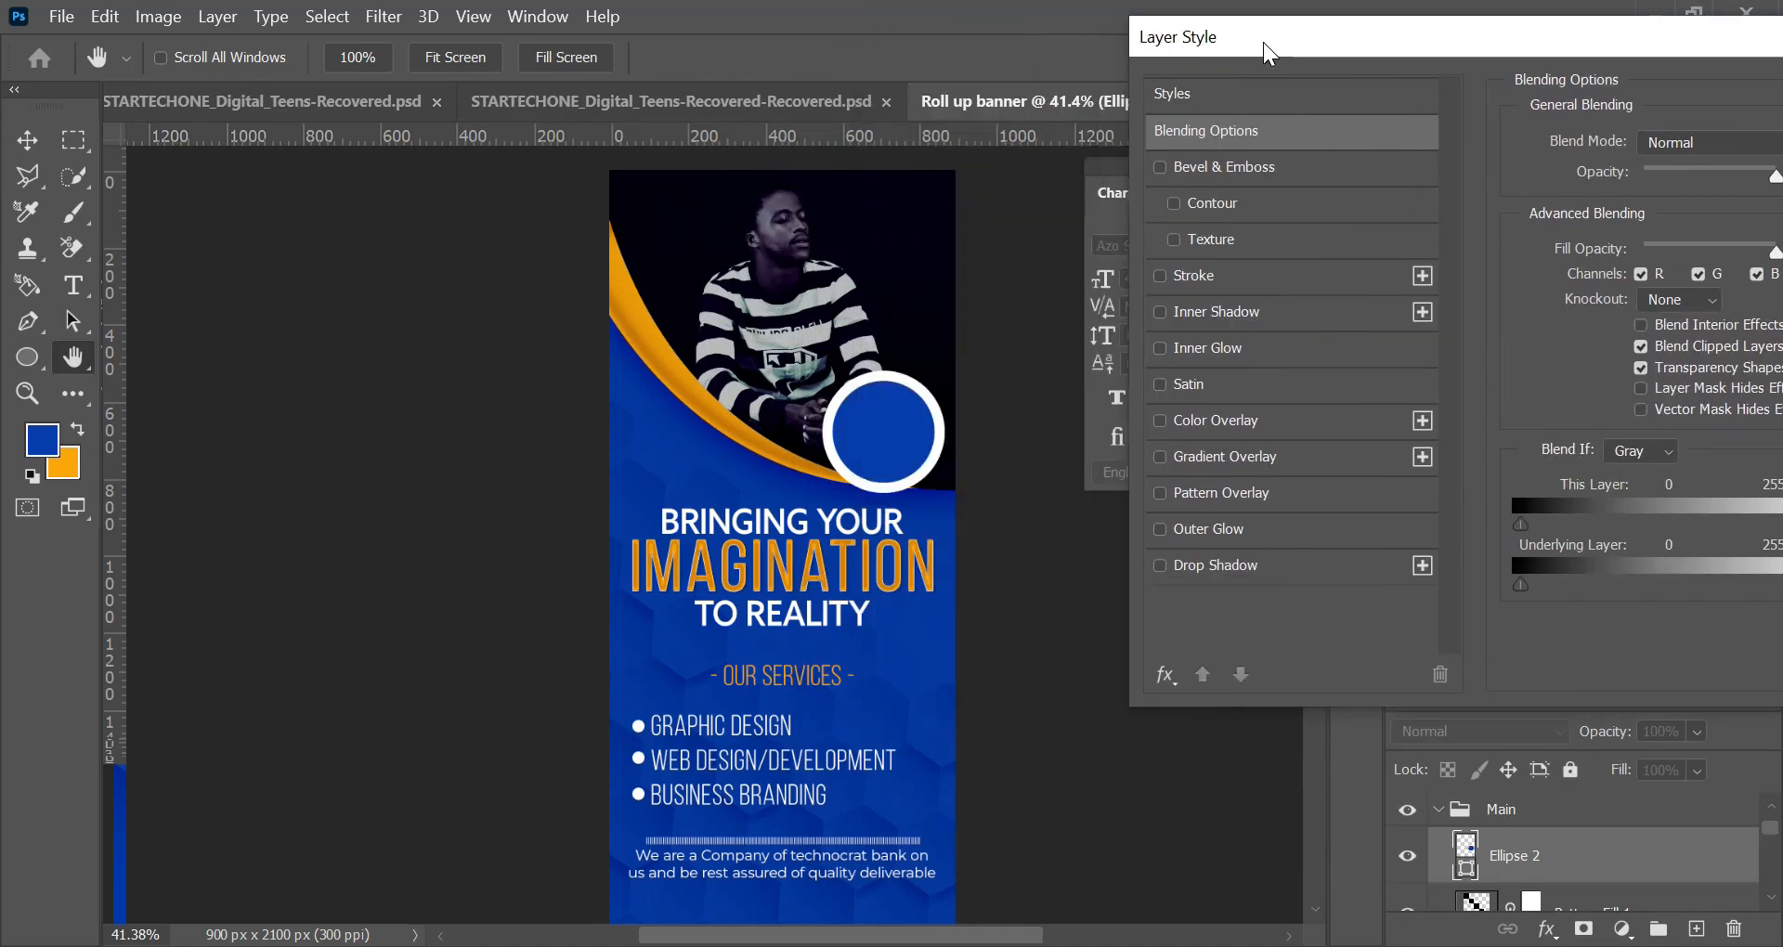
pyautogui.click(1161, 311)
pyautogui.click(1225, 311)
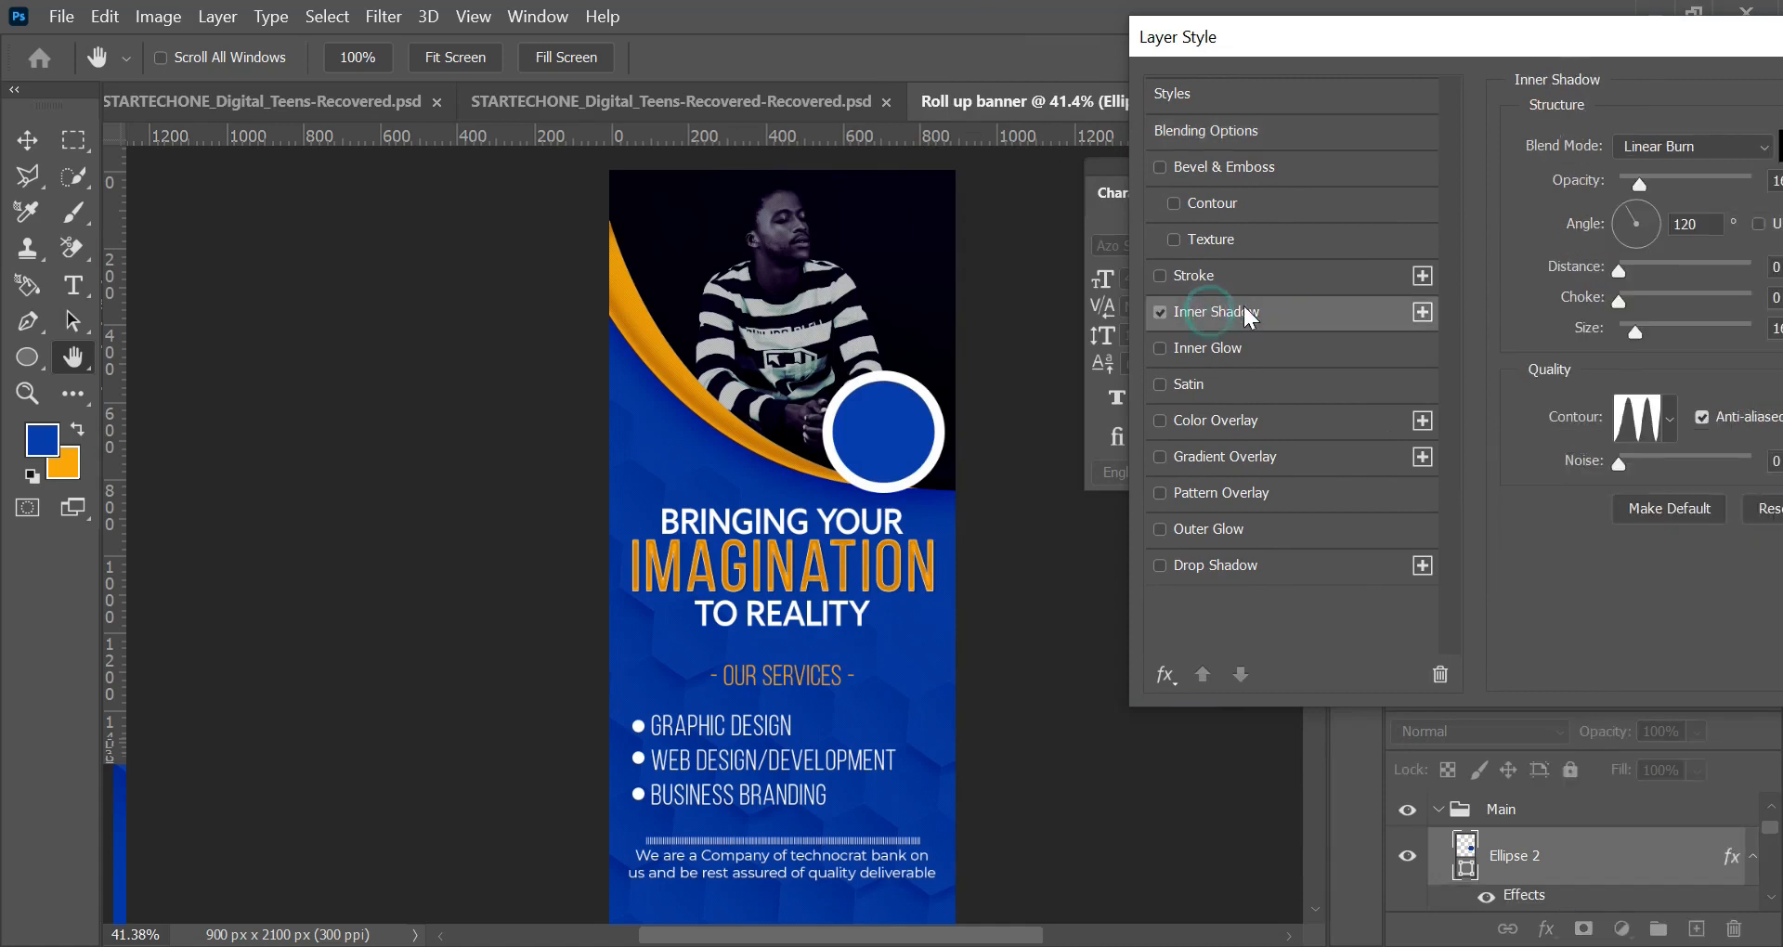
pyautogui.moveTo(1441, 31); pyautogui.dragTo(1257, 72)
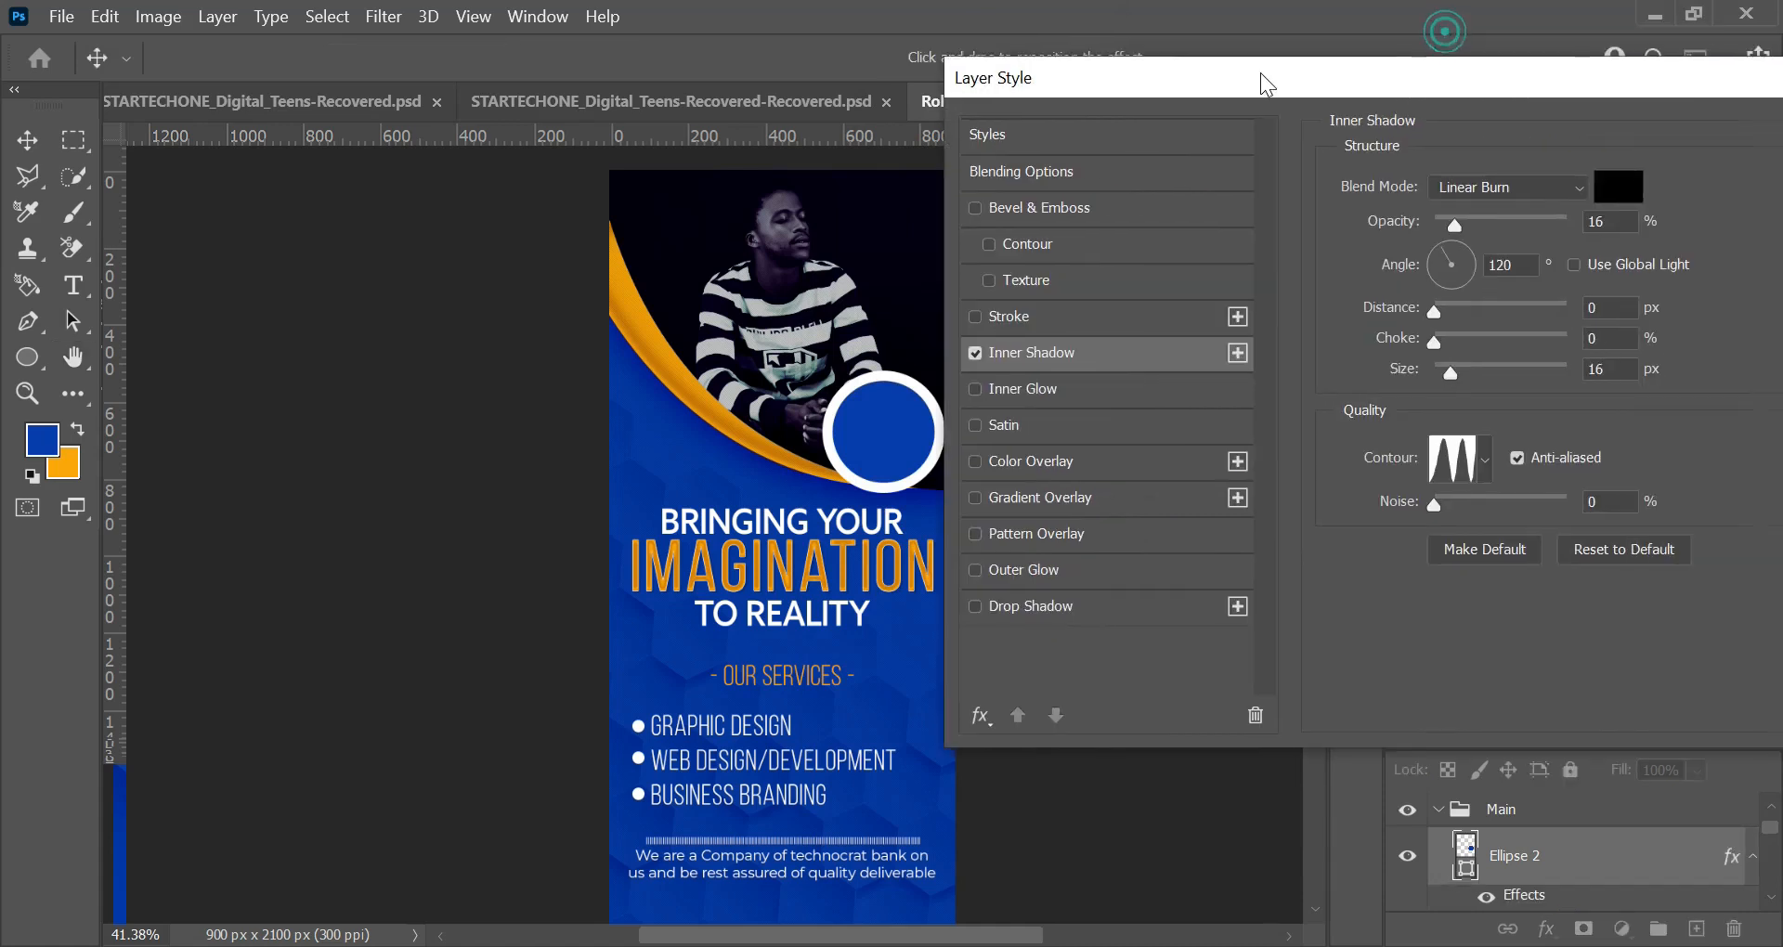
pyautogui.moveTo(1458, 223); pyautogui.dragTo(1486, 219)
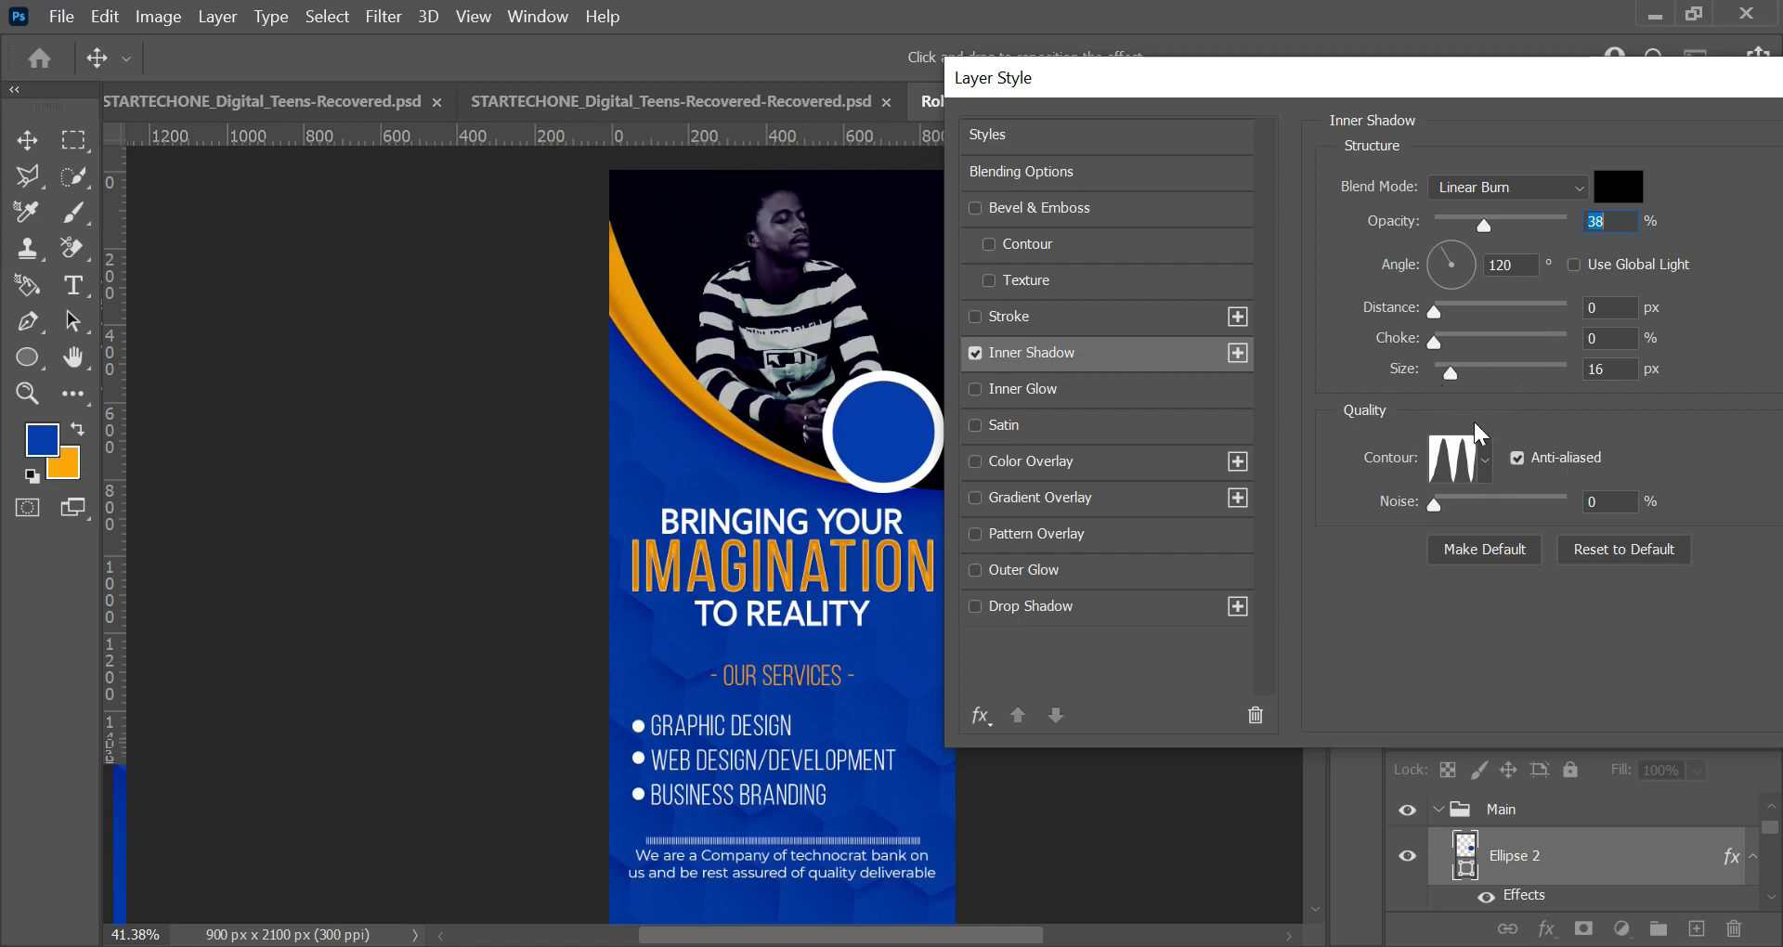
# Step: Add a drop shadow to the white-outlined circle, adjust its spread and size, and apply the layer style
pyautogui.moveTo(1491, 89); pyautogui.dragTo(1516, 37)
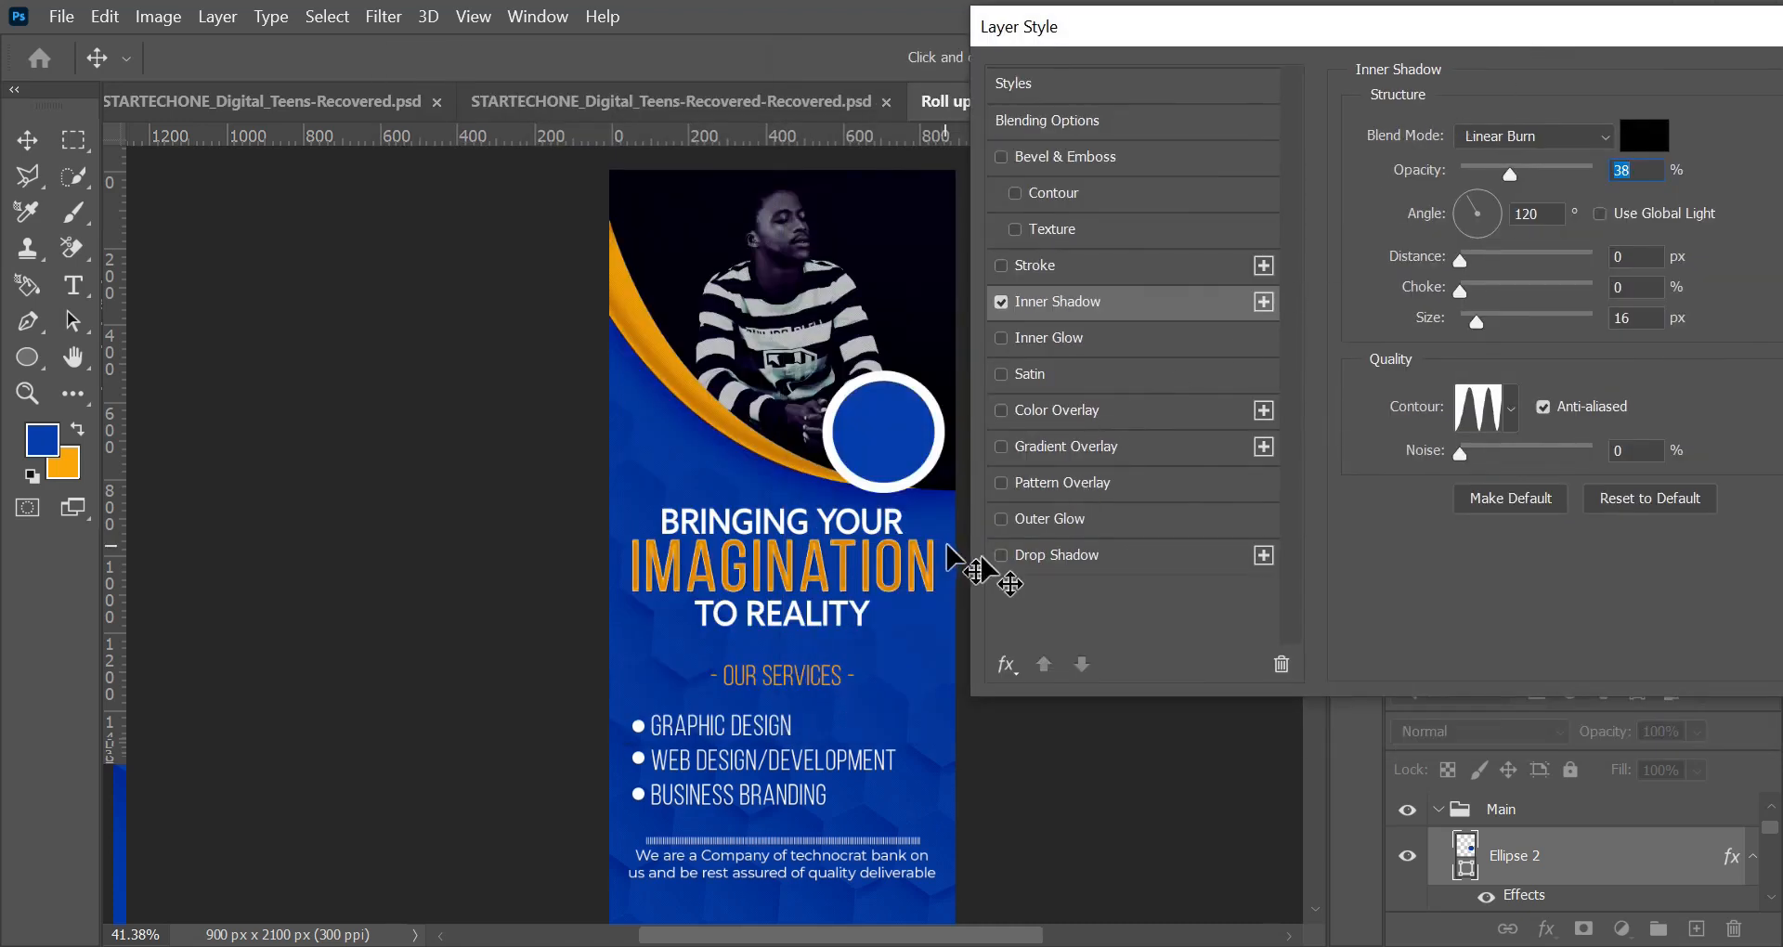
pyautogui.click(1084, 560)
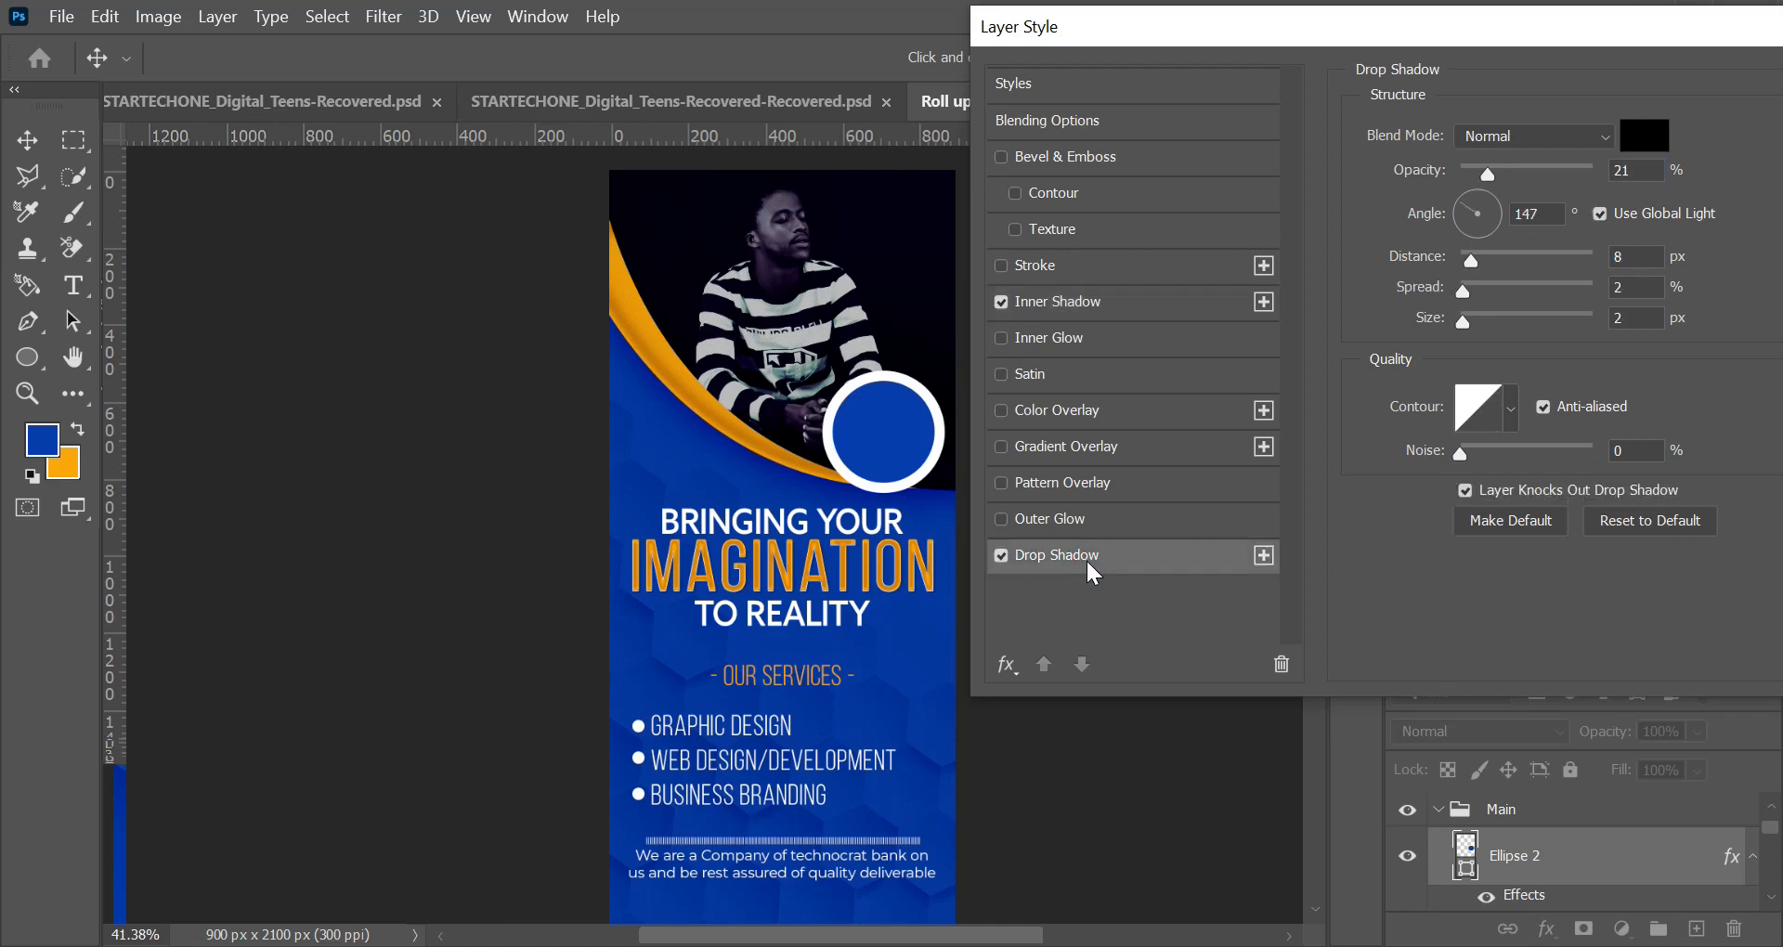
pyautogui.click(1471, 323)
pyautogui.click(1467, 286)
pyautogui.moveTo(1472, 325); pyautogui.dragTo(1472, 327)
pyautogui.moveTo(1472, 287); pyautogui.dragTo(1469, 288)
pyautogui.moveTo(1456, 13); pyautogui.dragTo(1094, 46)
pyautogui.click(1500, 145)
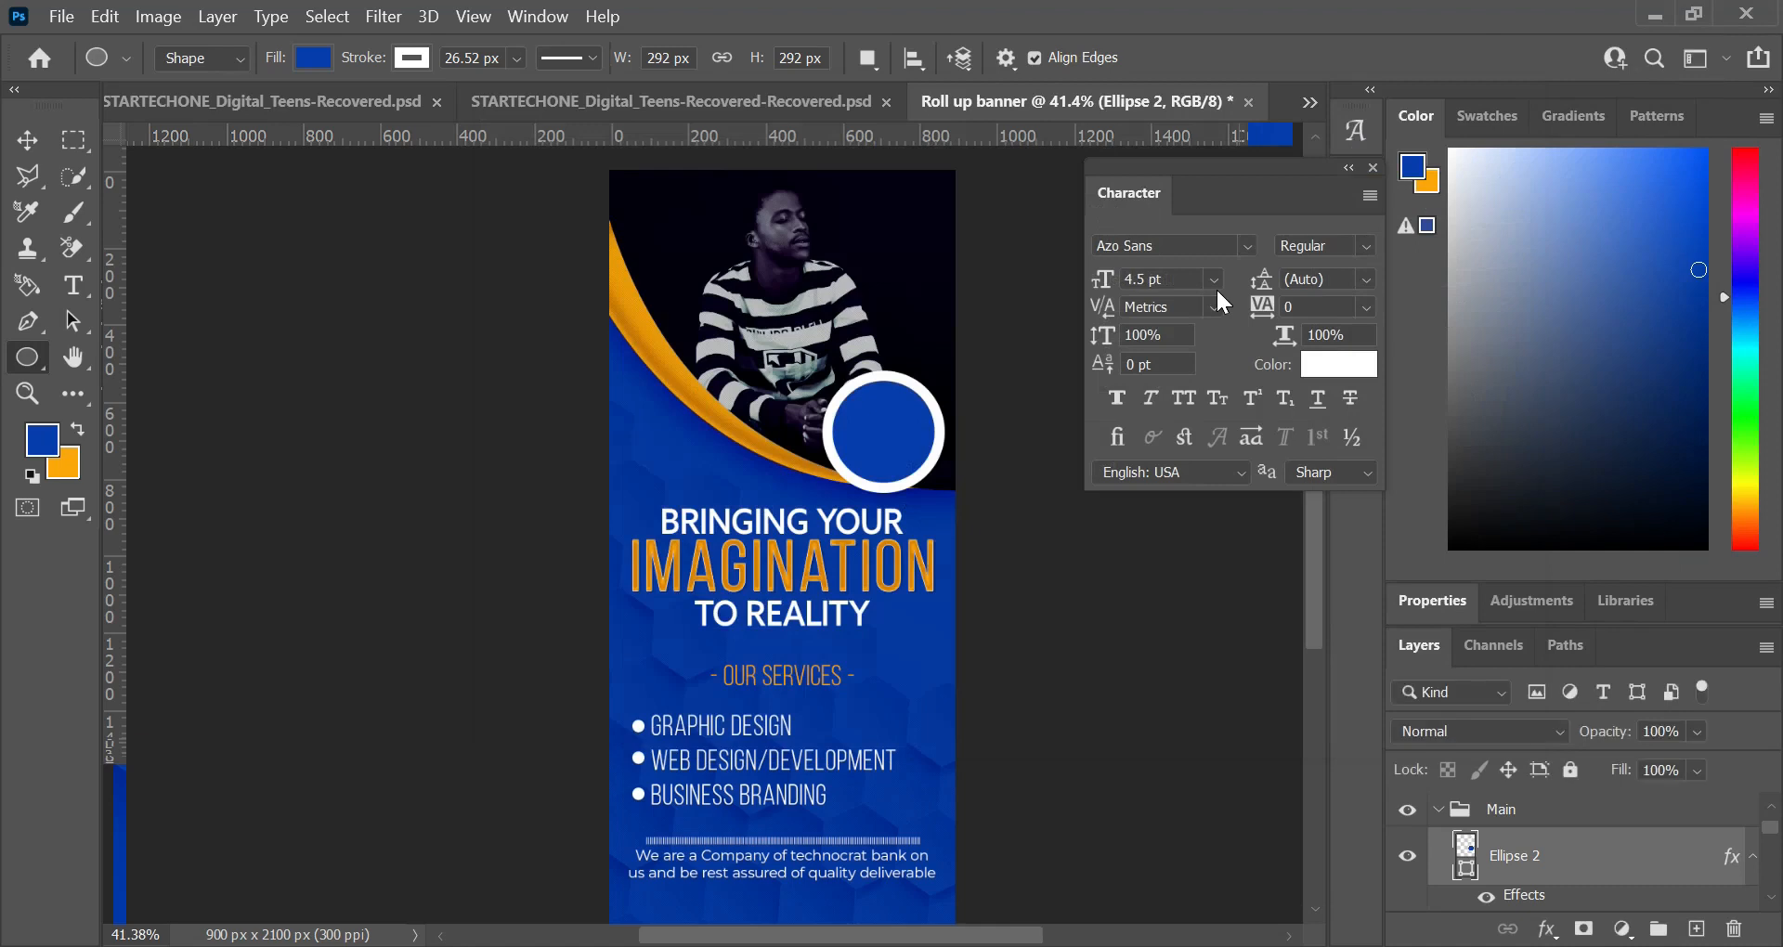
# Step: Raise the "Lets Do" text inside the blue circle
pyautogui.press('t')
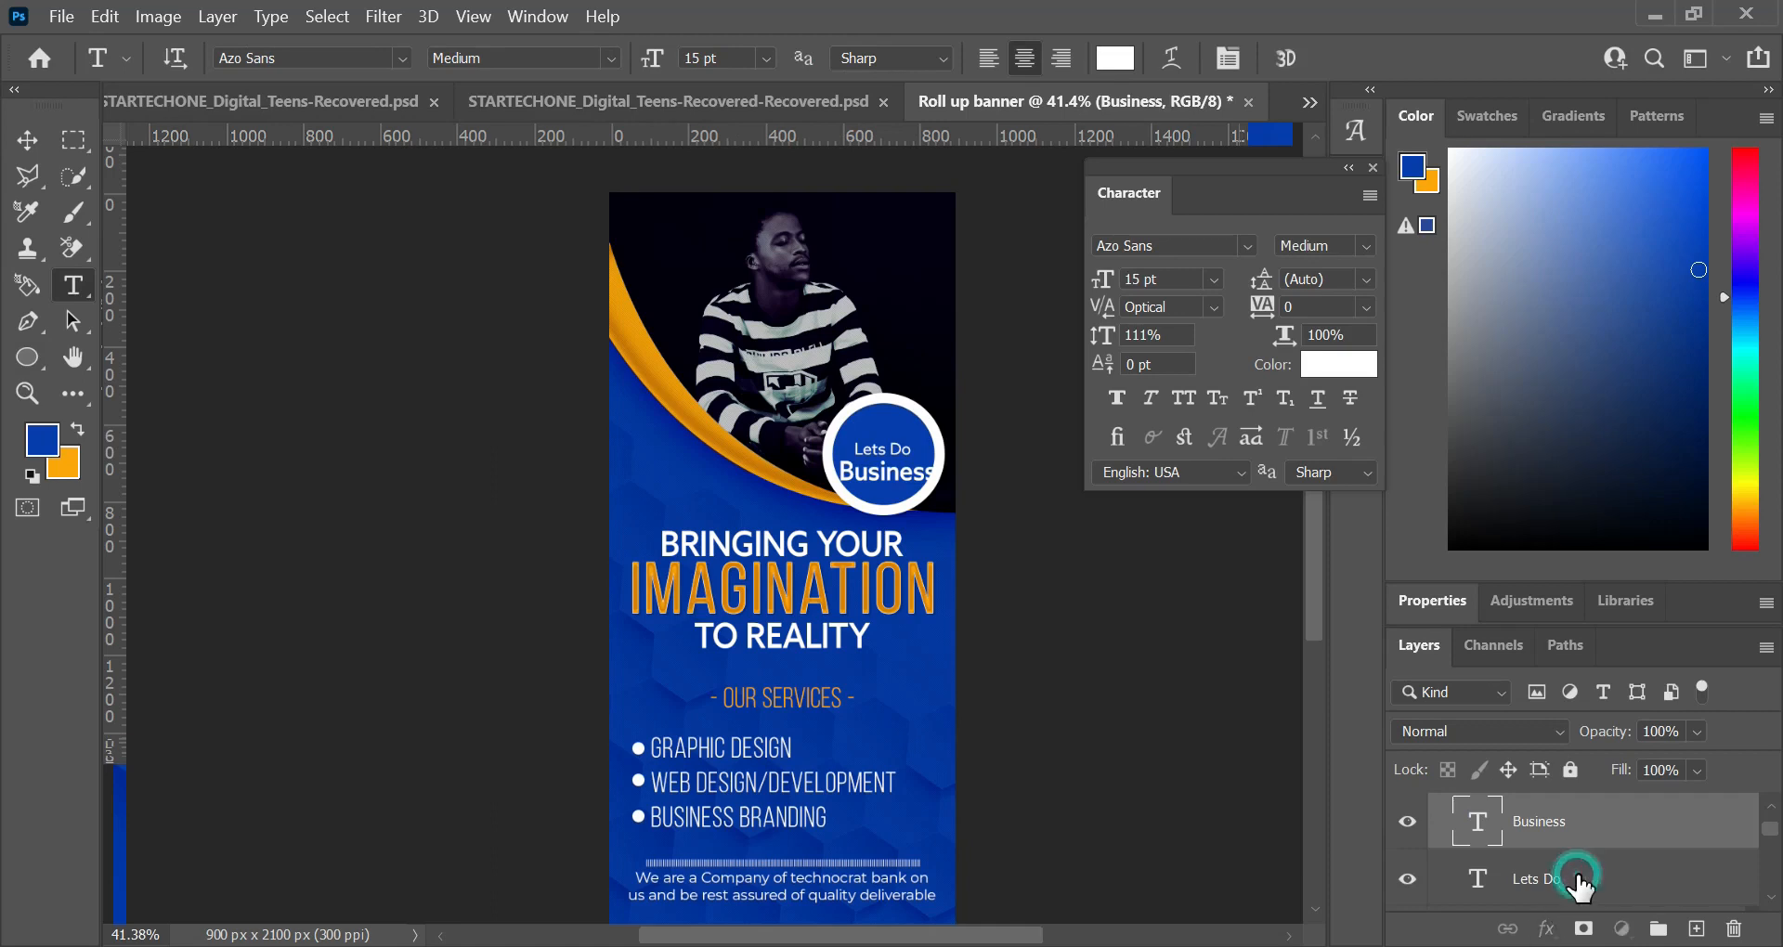
pyautogui.click(1577, 882)
pyautogui.press('v')
pyautogui.hotkey('shift', 'Up')
pyautogui.hotkey('shift', 'Up')
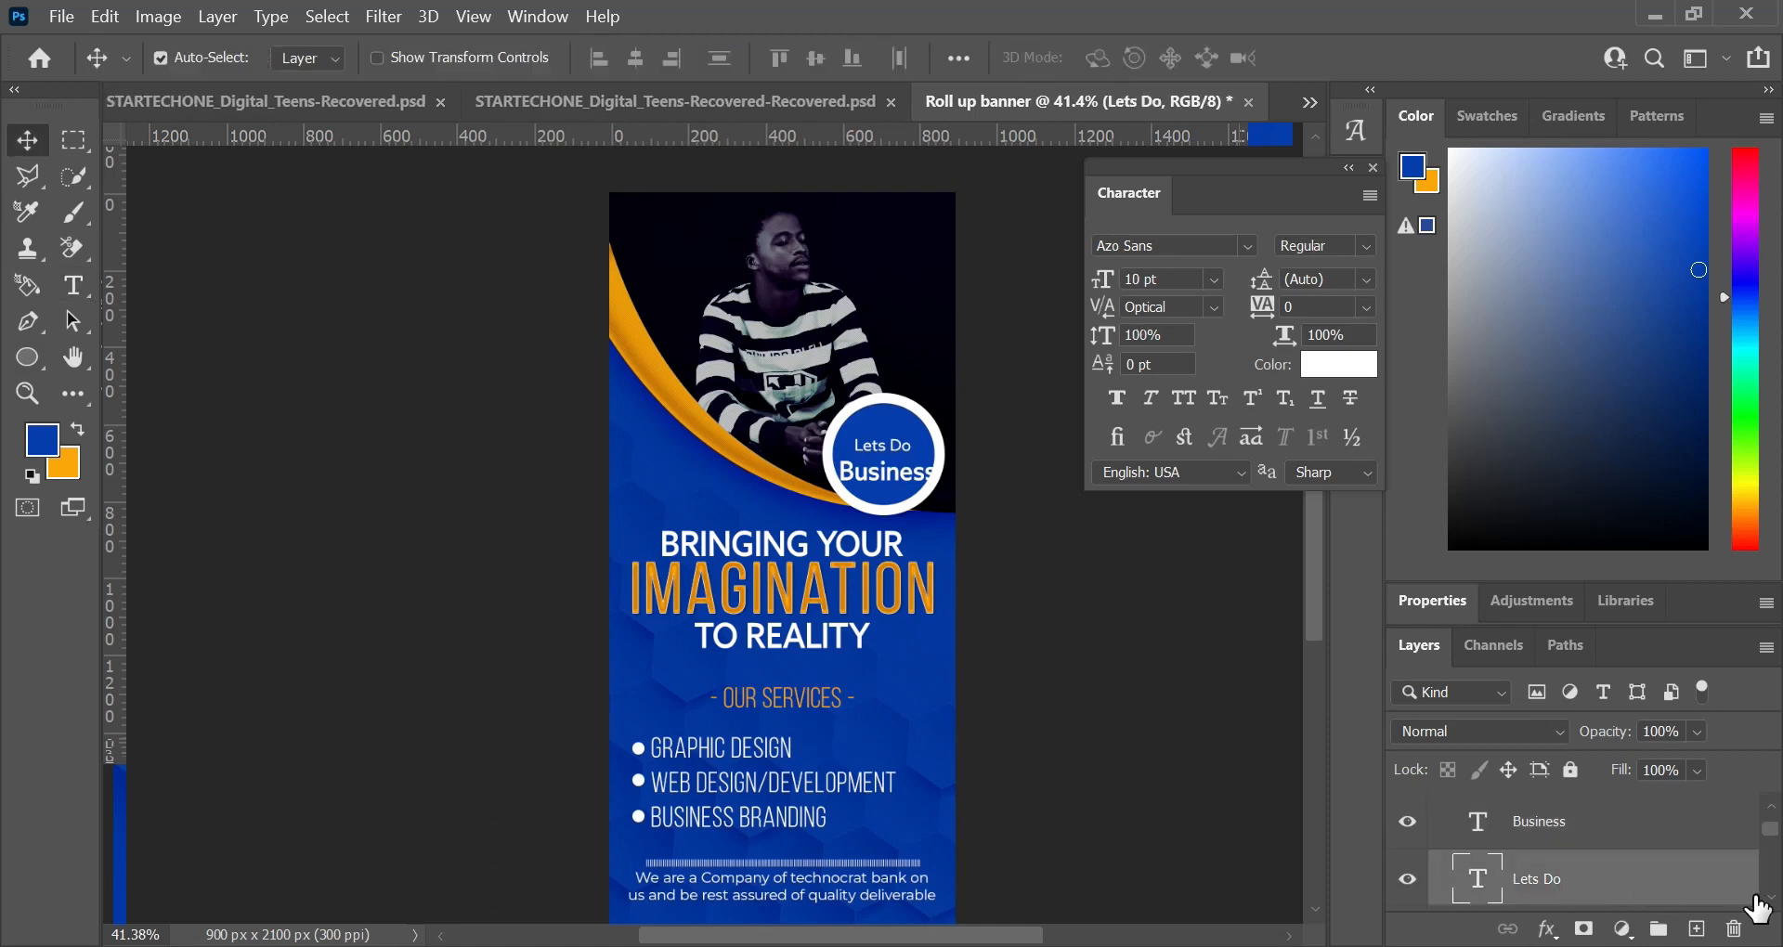
pyautogui.hotkey('shift', 'Up')
pyautogui.hotkey('shift', 'Up')
# Step: Shift the "Business" text up and left to fit inside the circle, and lower "Lets Do" slightly toward it
pyautogui.click(1609, 840)
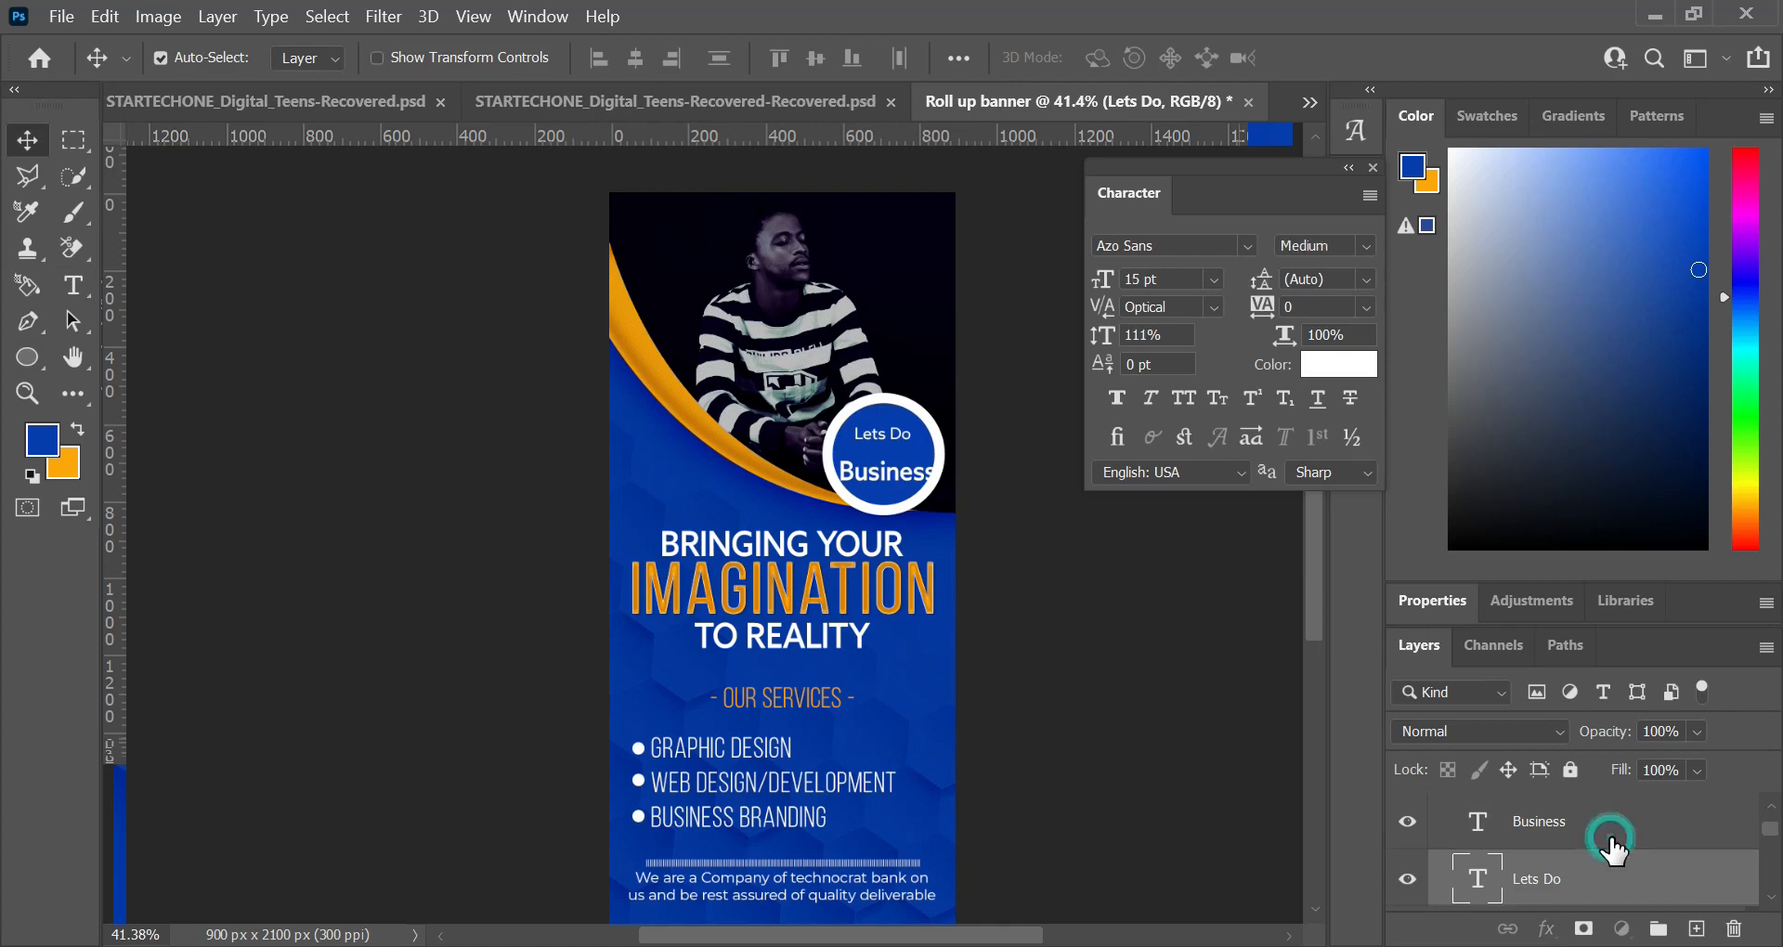
pyautogui.hotkey('shift', 'Up')
pyautogui.hotkey('shift', 'Up')
pyautogui.hotkey('shift', 'Up')
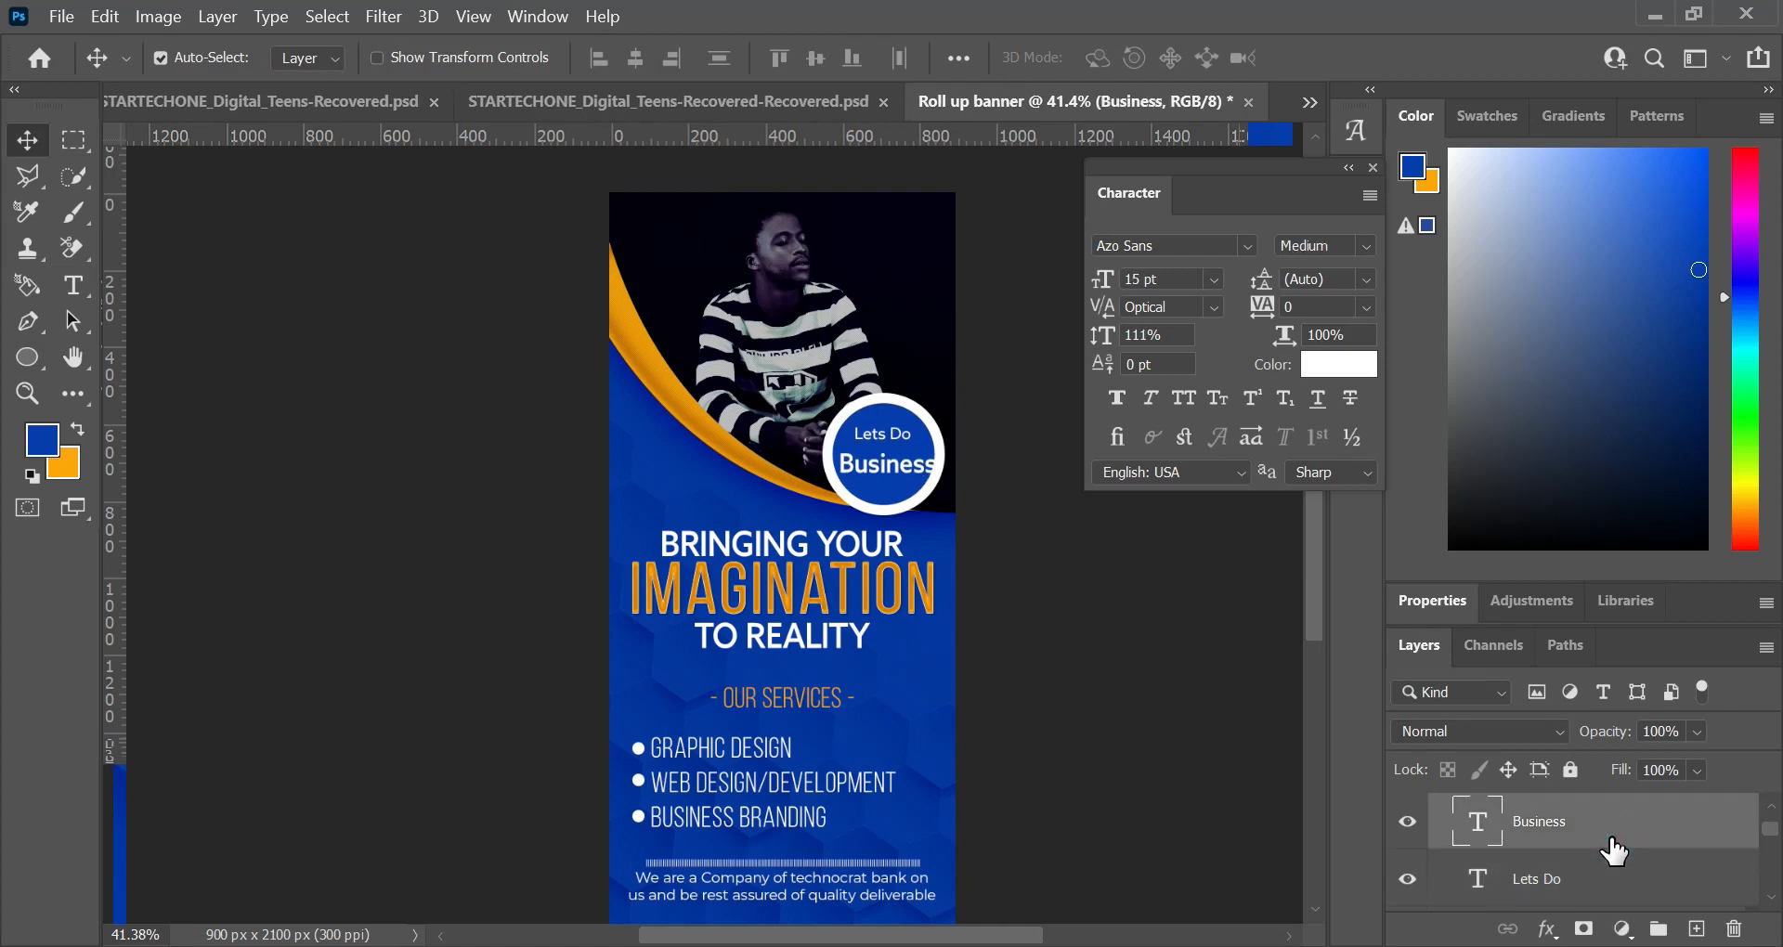
pyautogui.hotkey('shift', 'Left')
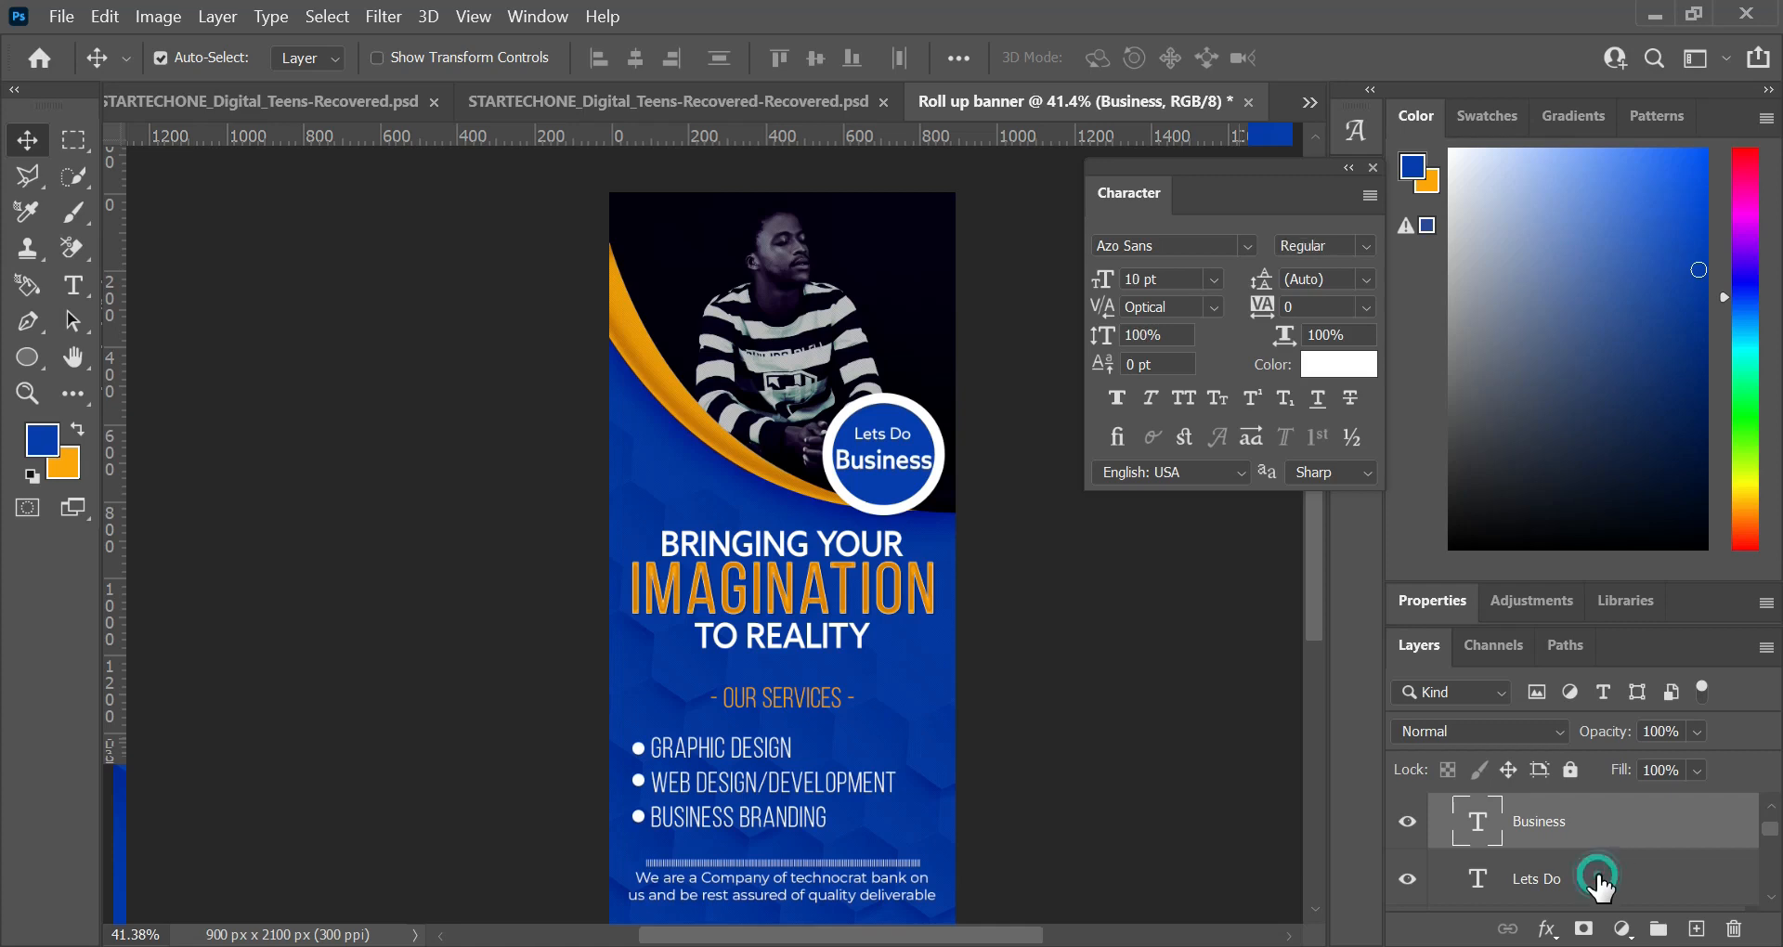
pyautogui.click(1597, 880)
pyautogui.hotkey('shift', 'Down')
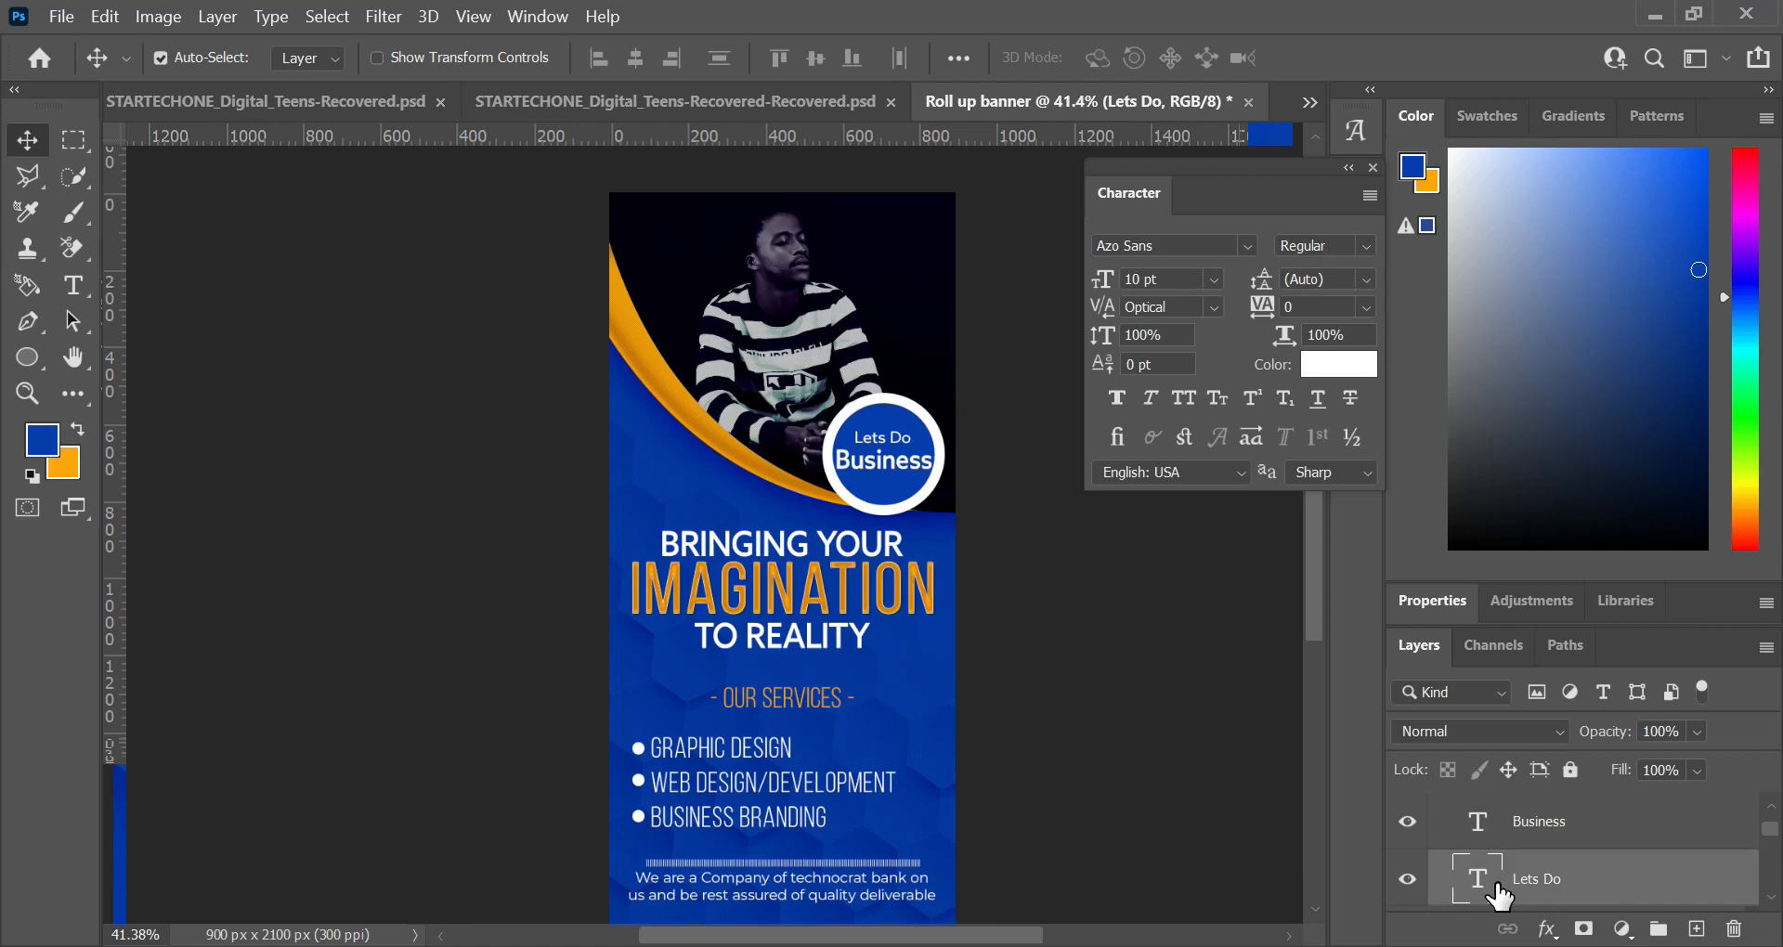
# Step: Load the circle's outline as a selection and align the "Lets Do" text to its horizontal center
pyautogui.scroll(-1, 1495, 895)
pyautogui.press('ctrl')
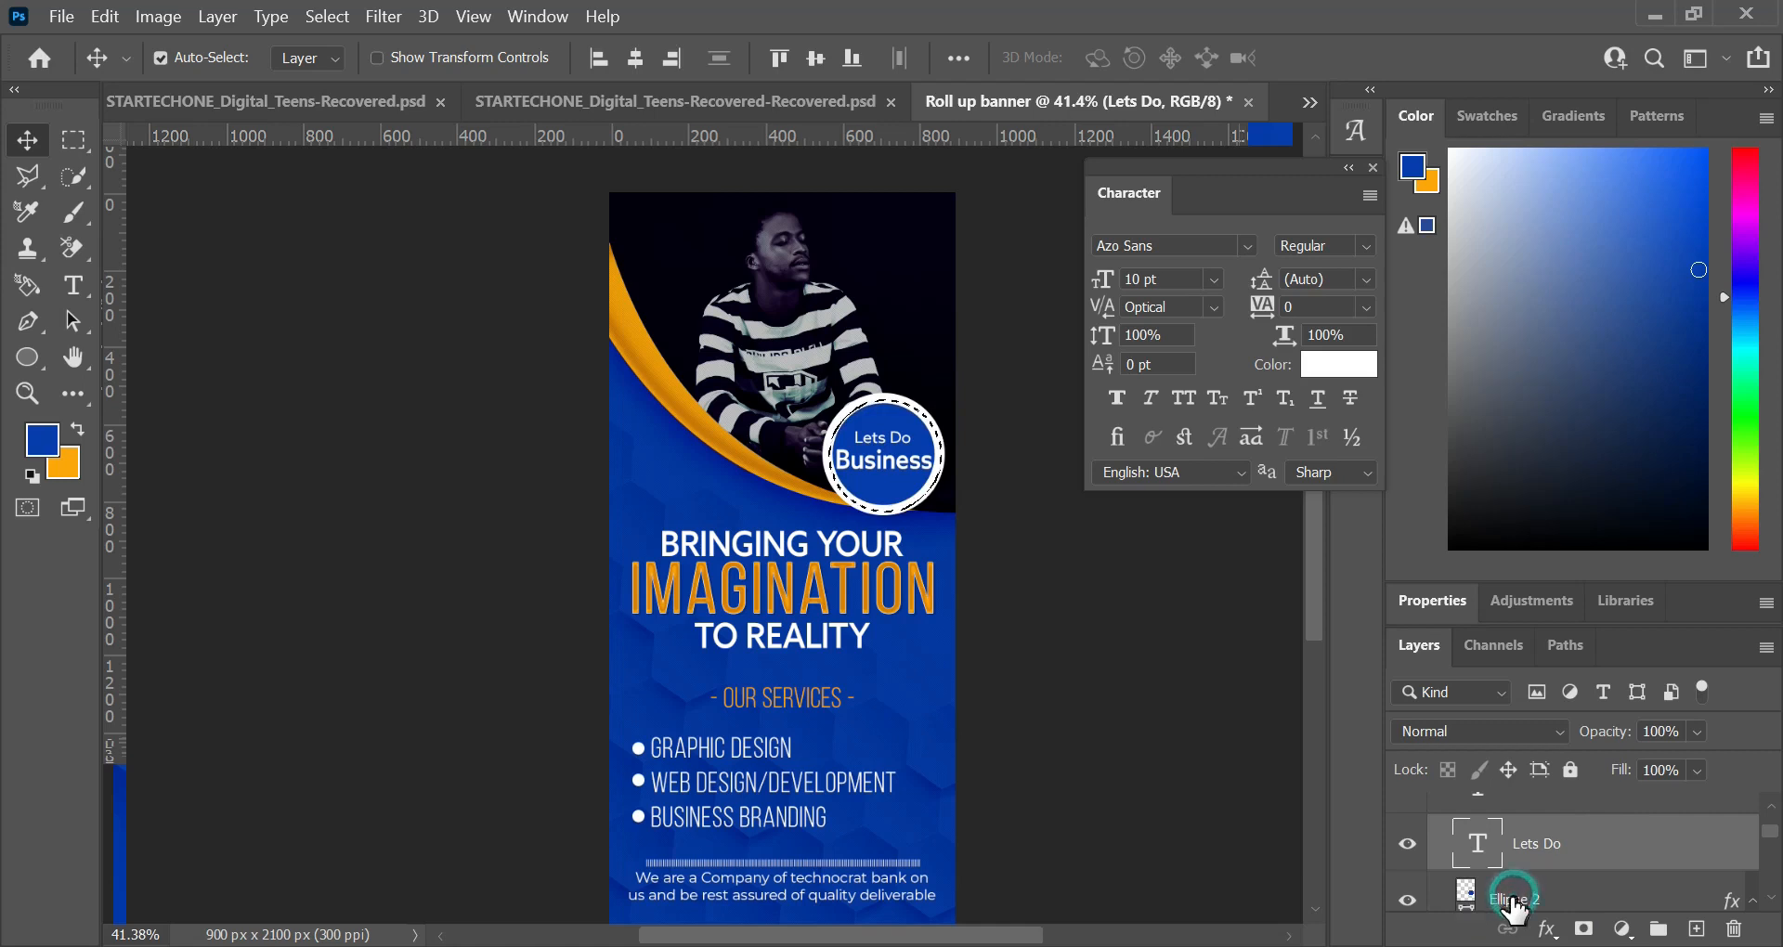
pyautogui.click(1482, 897)
pyautogui.press('ctrl')
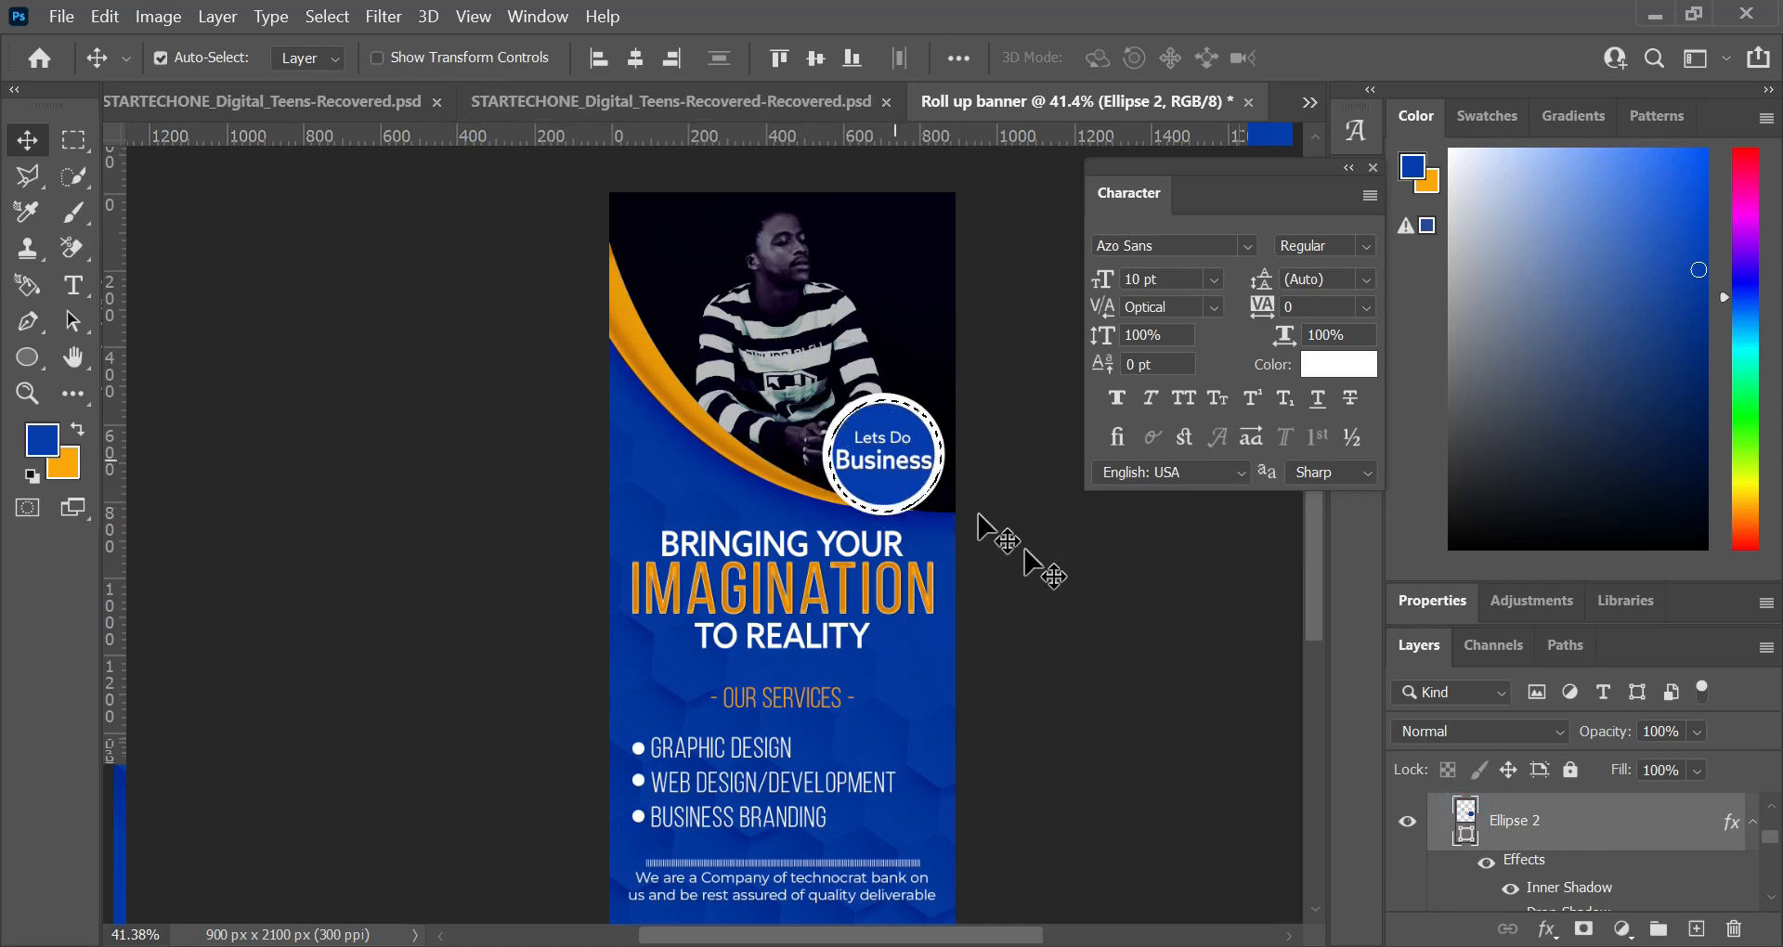
pyautogui.click(1752, 823)
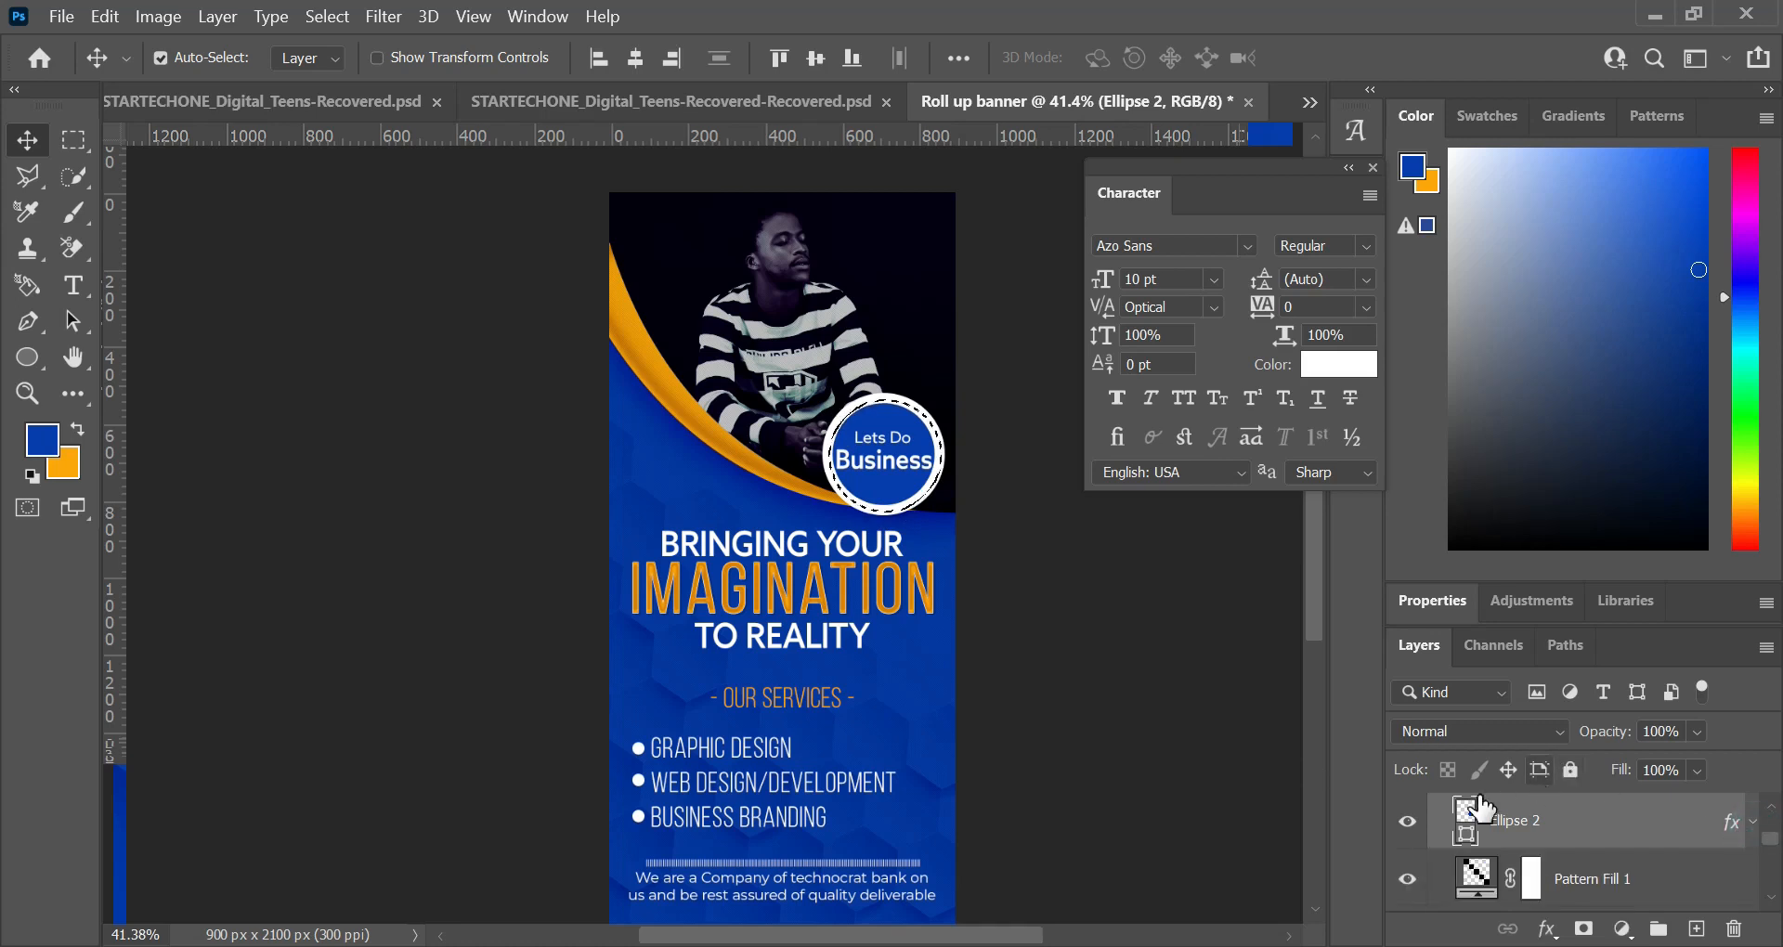
pyautogui.scroll(2, 1551, 836)
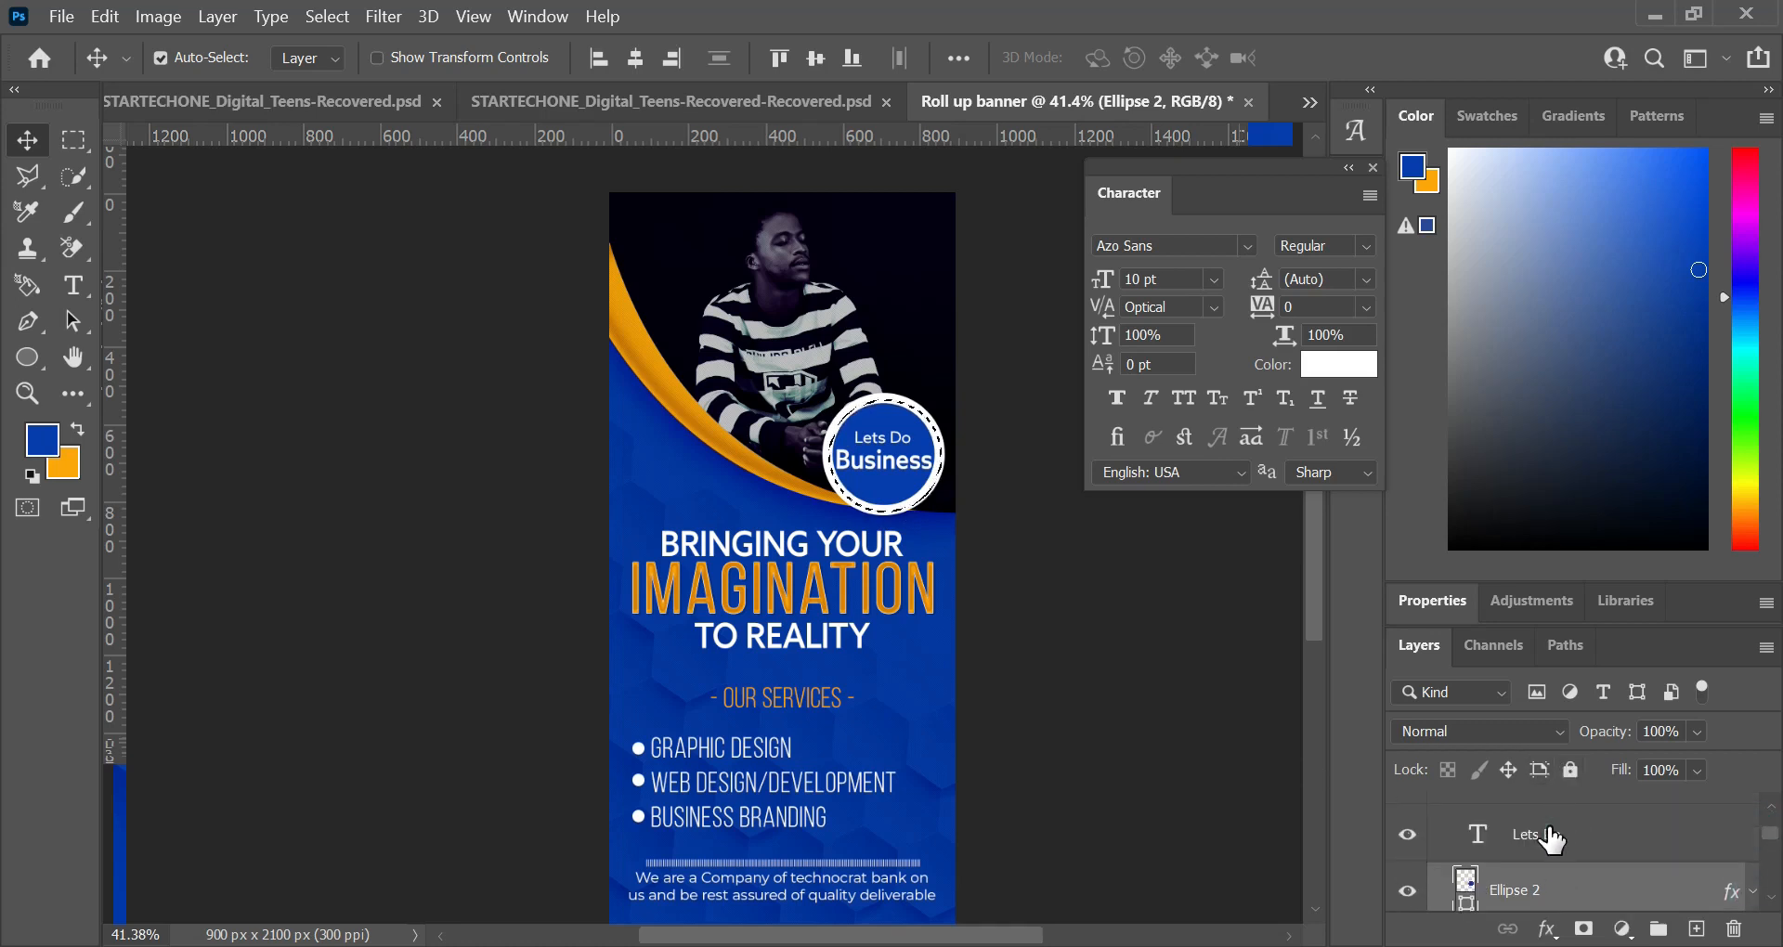
pyautogui.click(1540, 847)
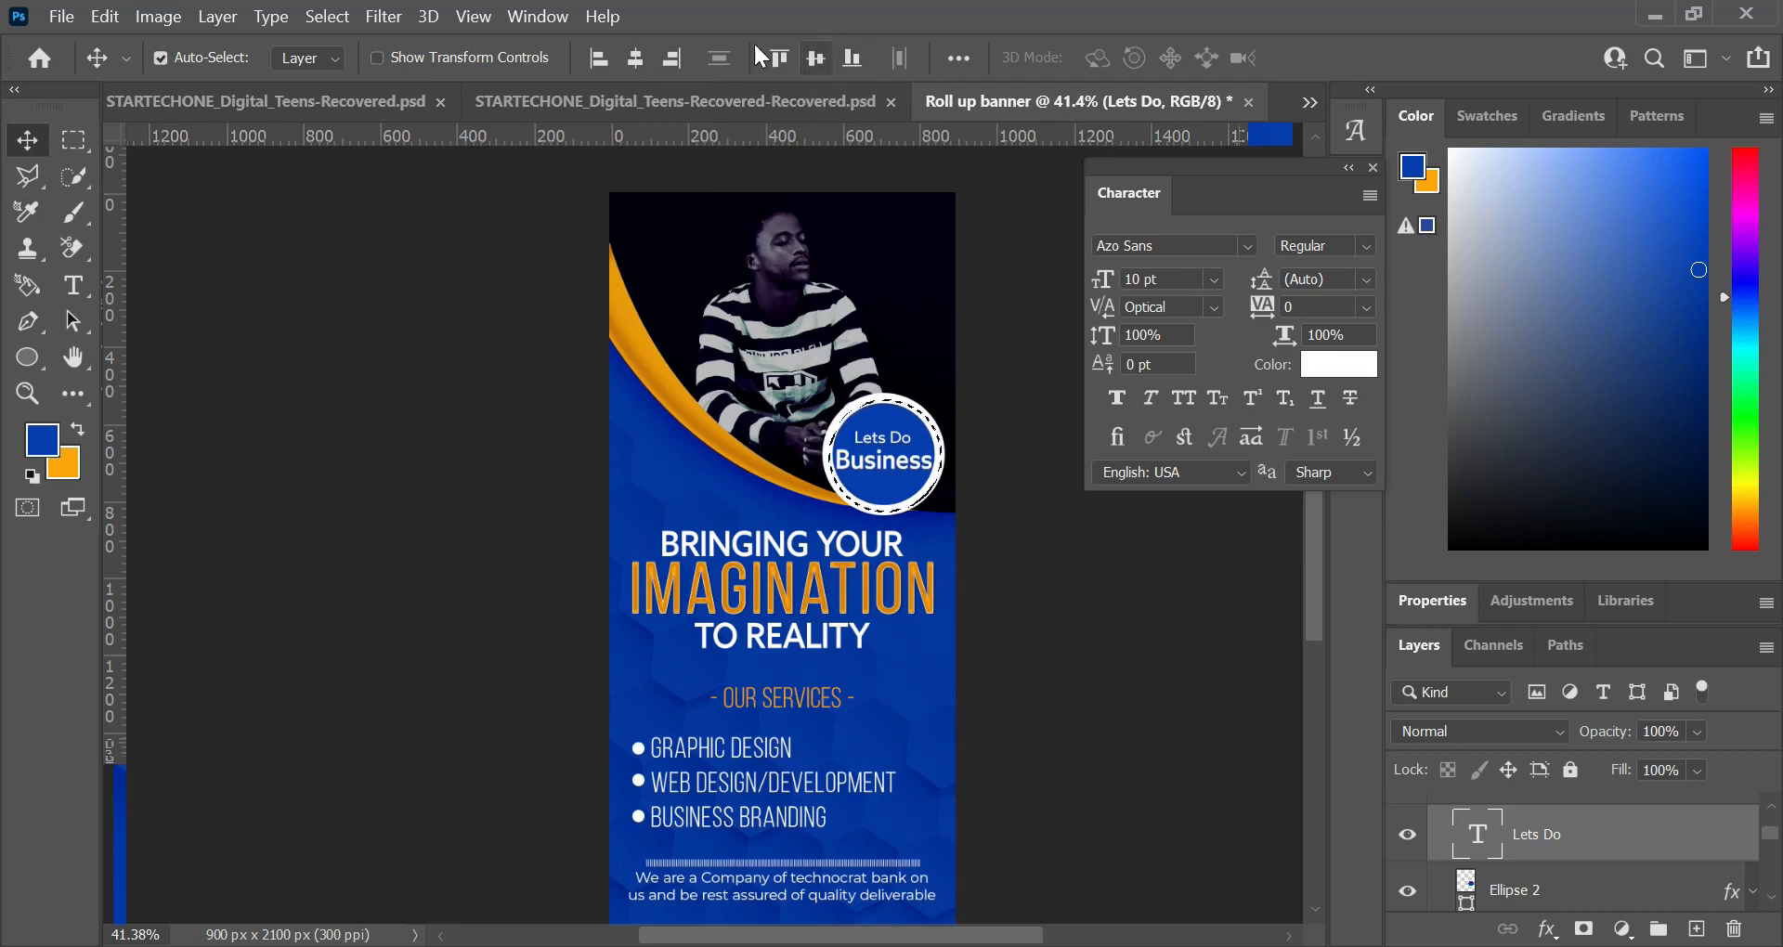
pyautogui.click(642, 53)
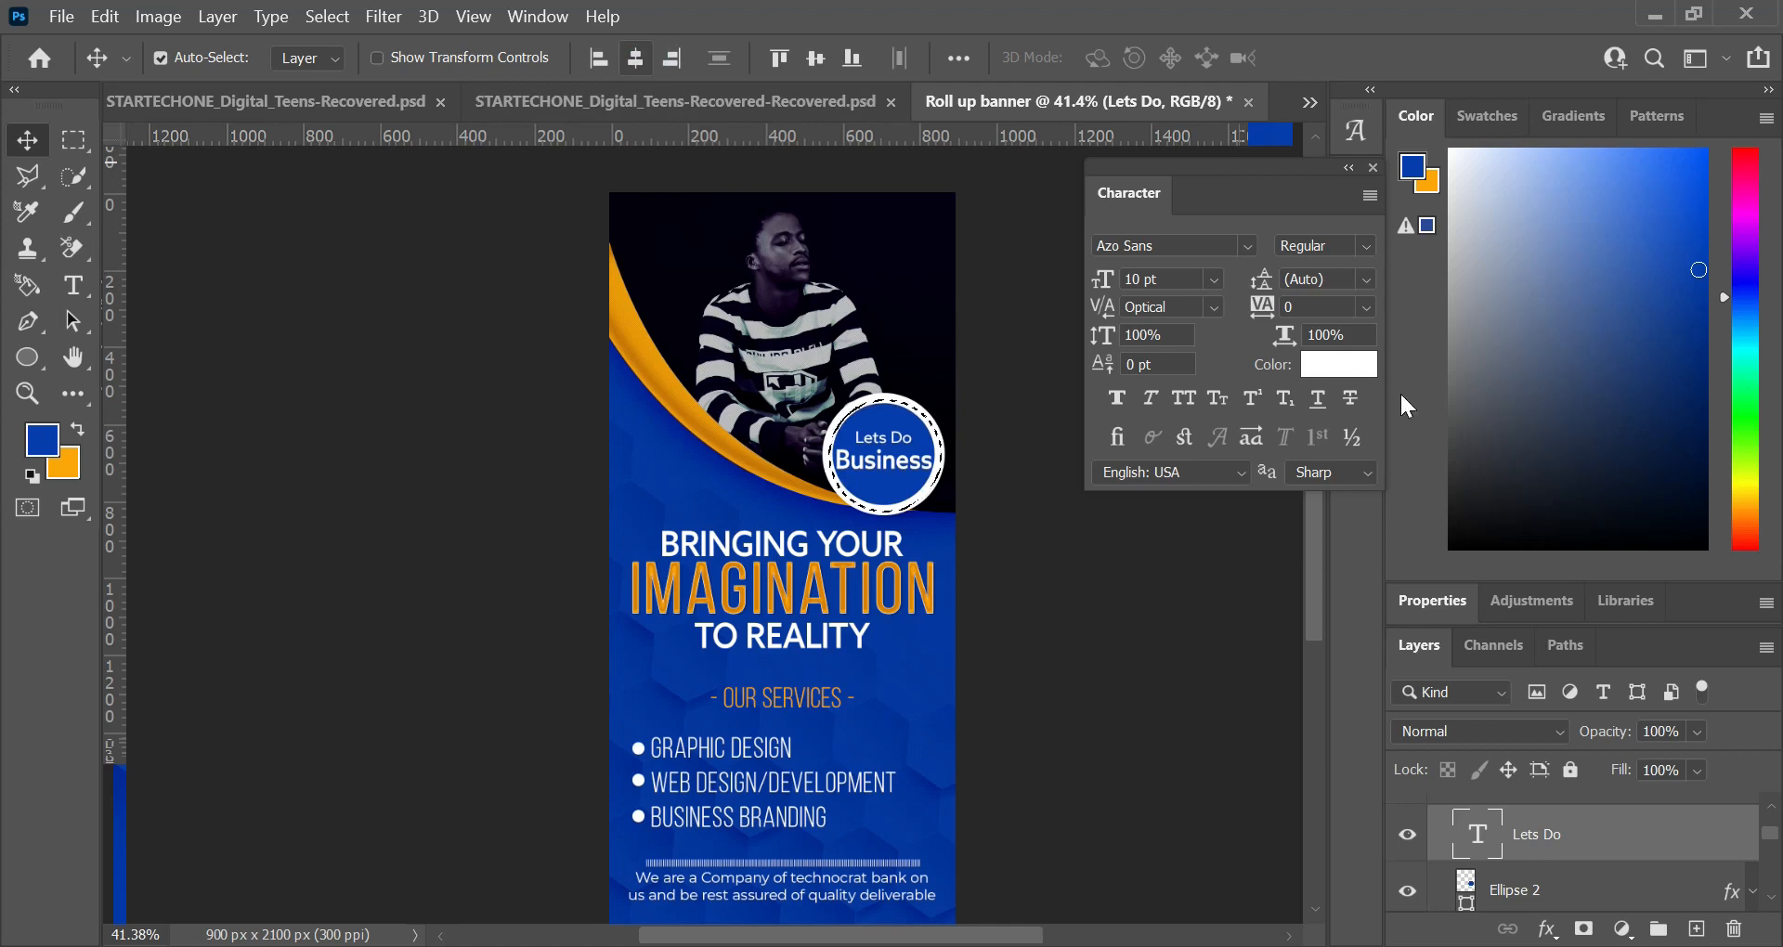
# Step: Recolor the "Business" text in the circle to the orange background color fca600
pyautogui.scroll(1, 1583, 859)
pyautogui.click(1560, 797)
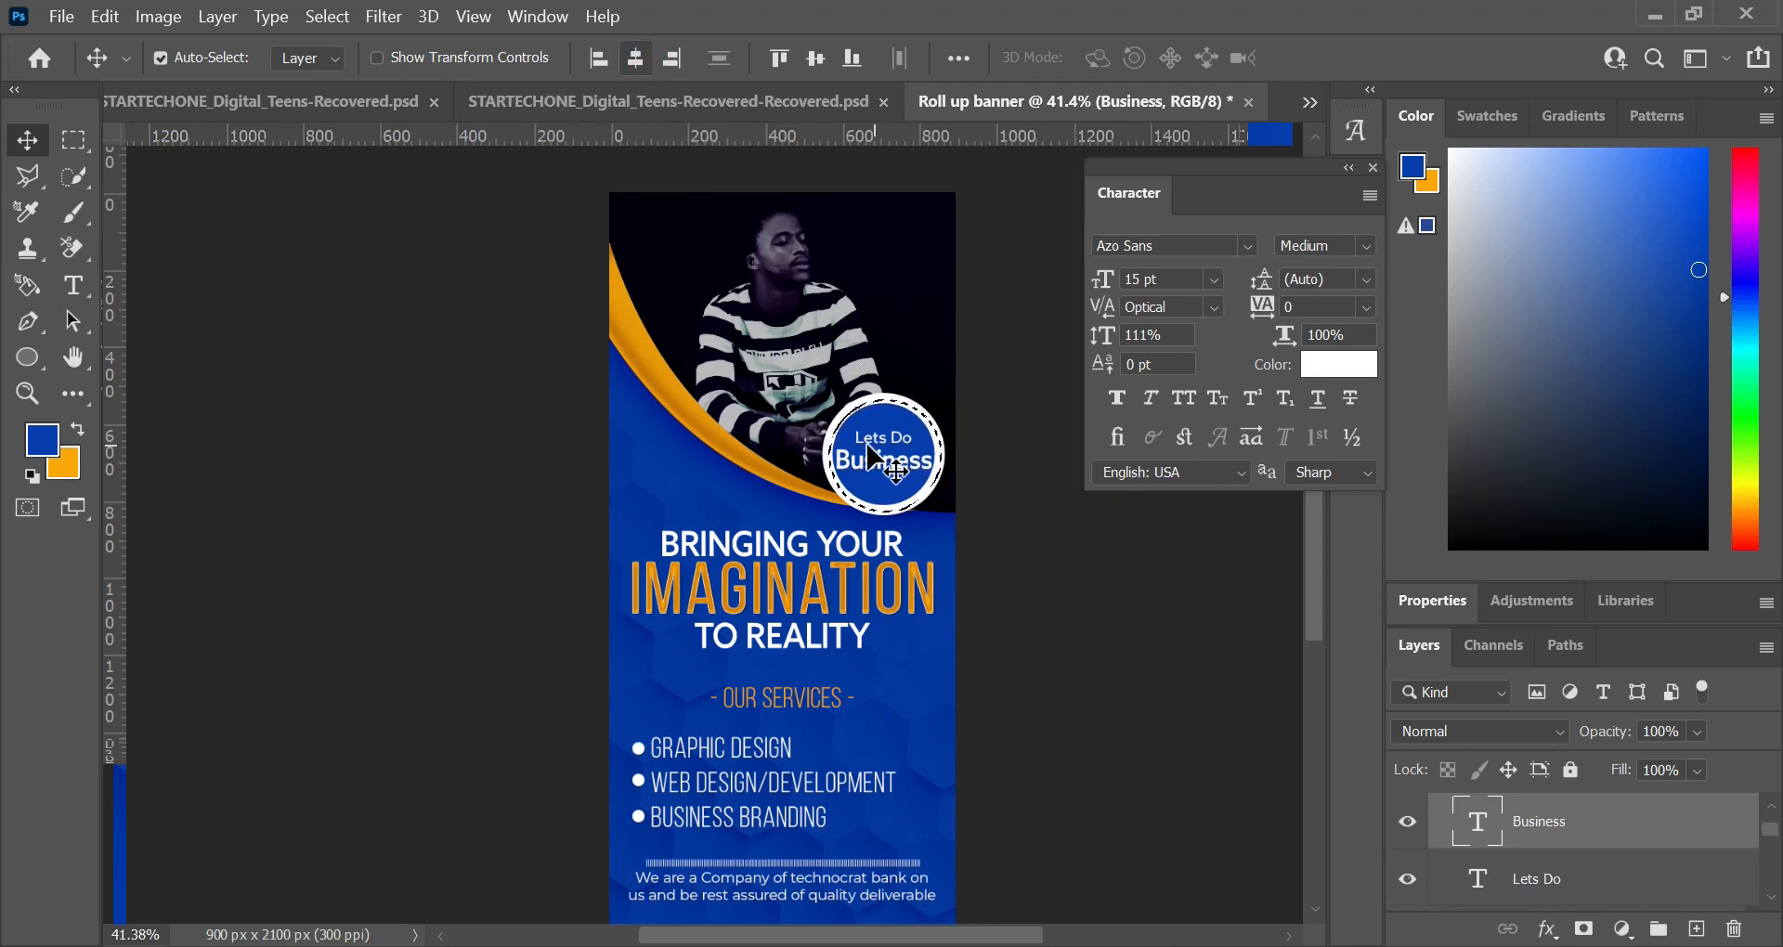
pyautogui.hotkey('ctrl', 't')
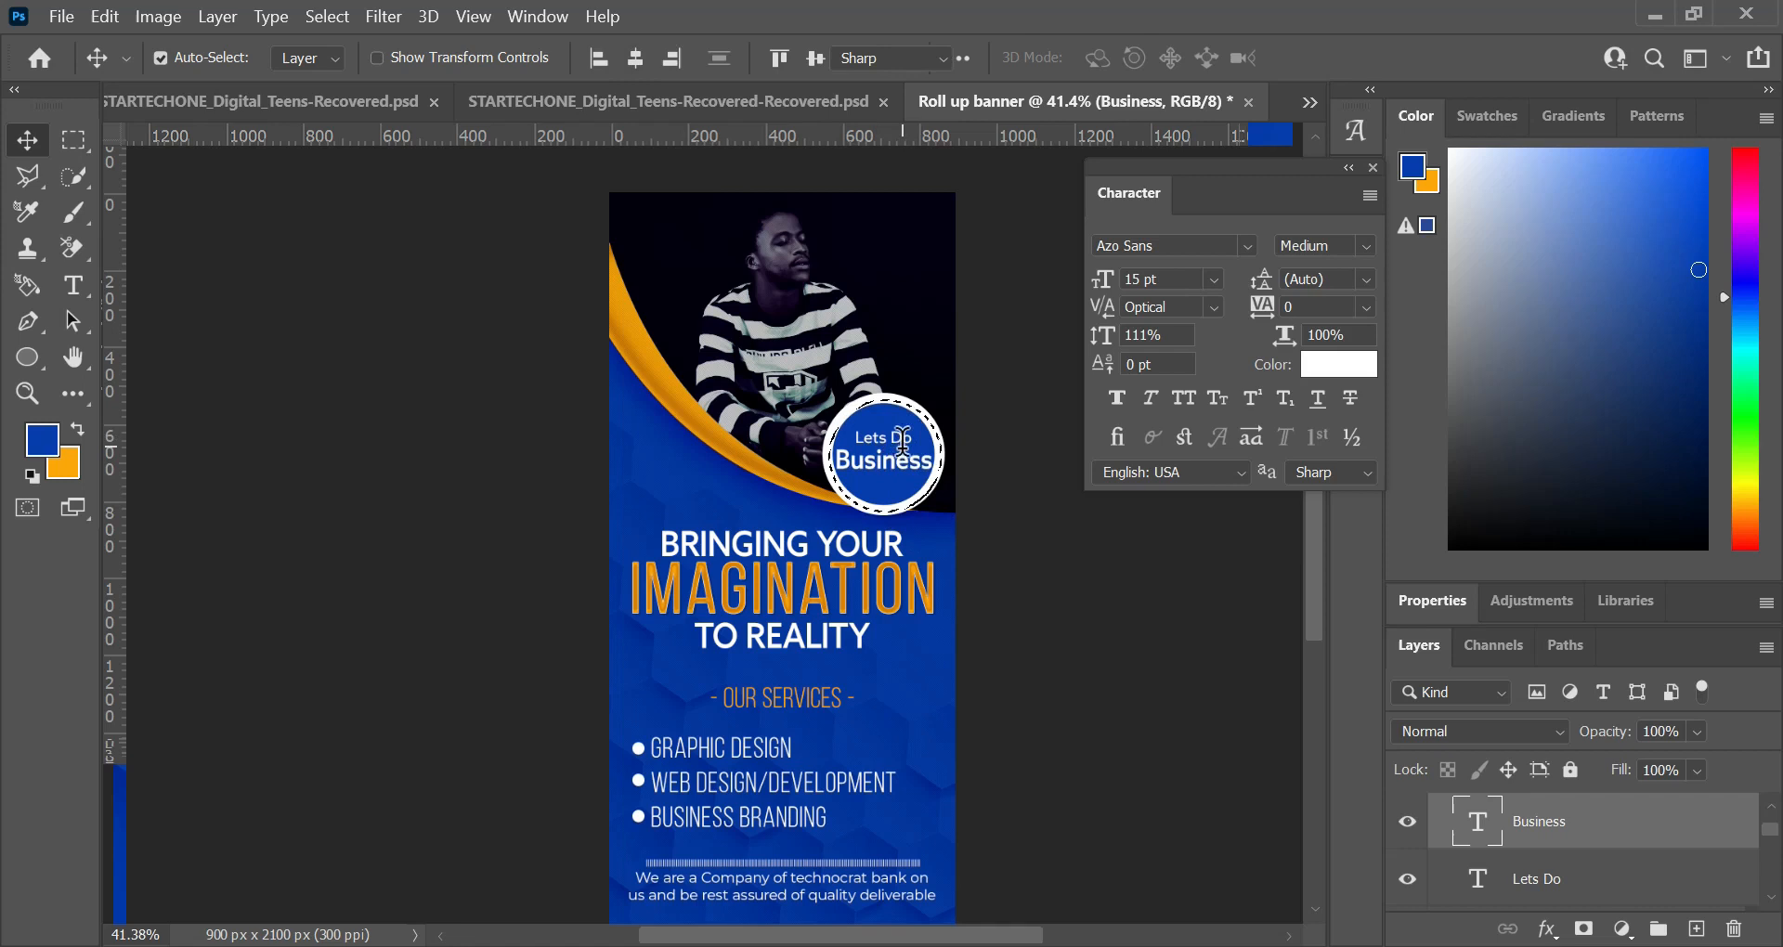
pyautogui.click(882, 461)
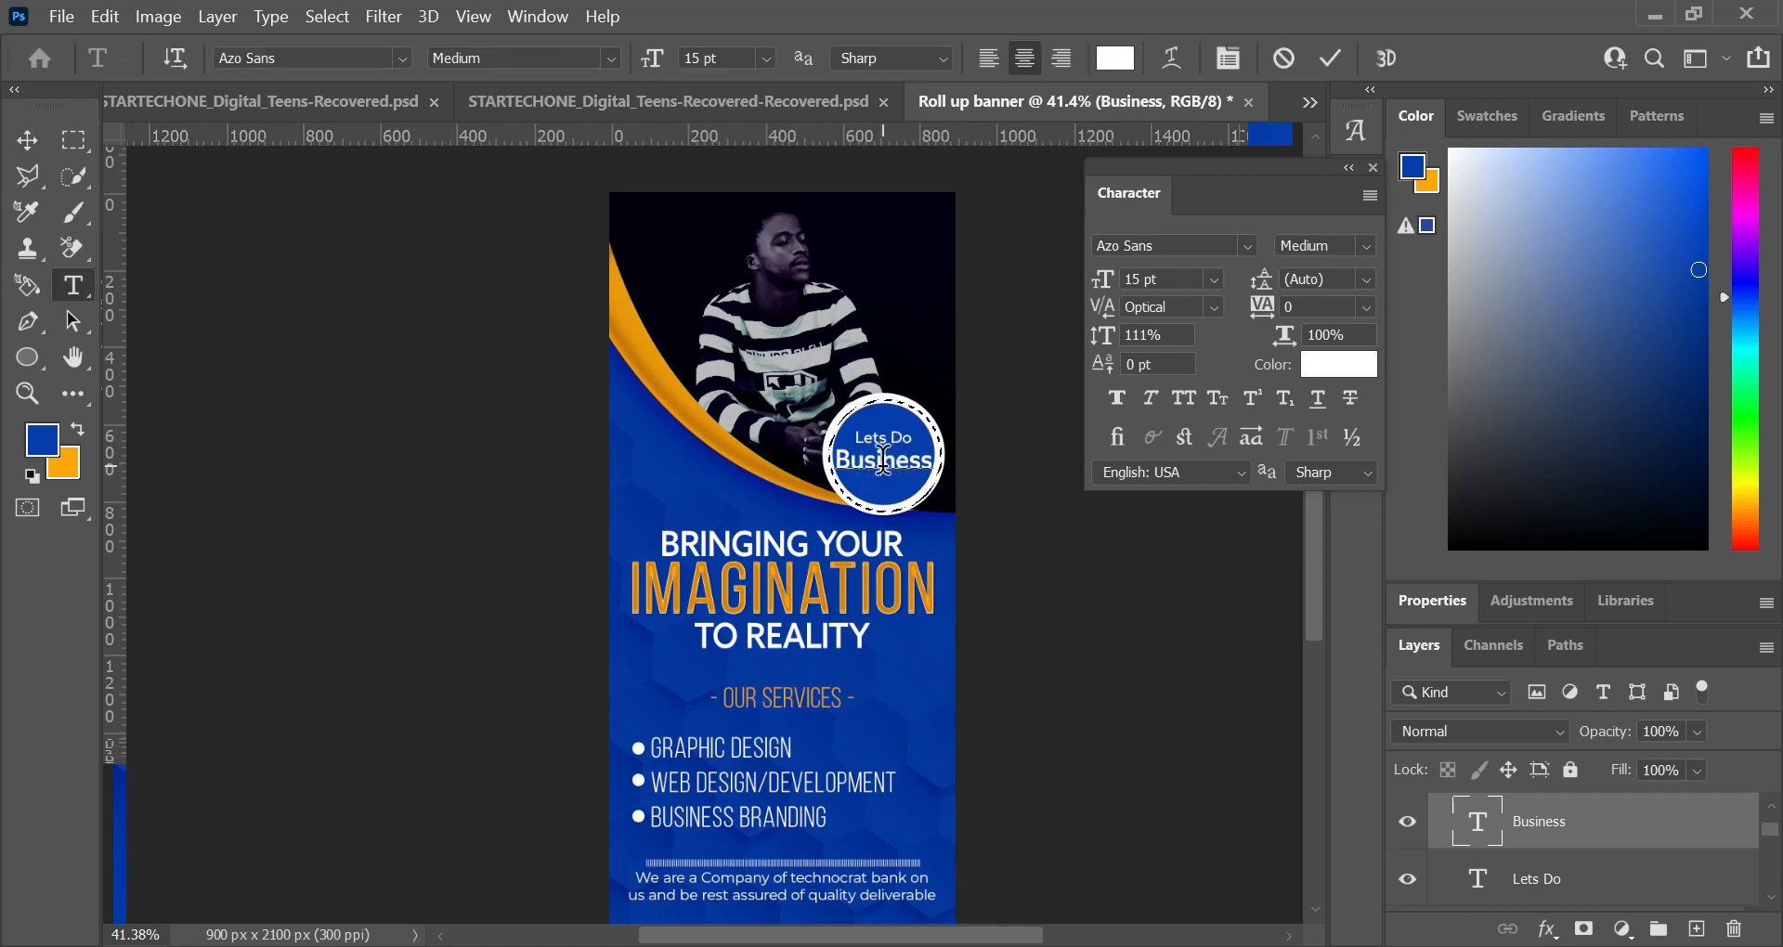
pyautogui.click(1340, 381)
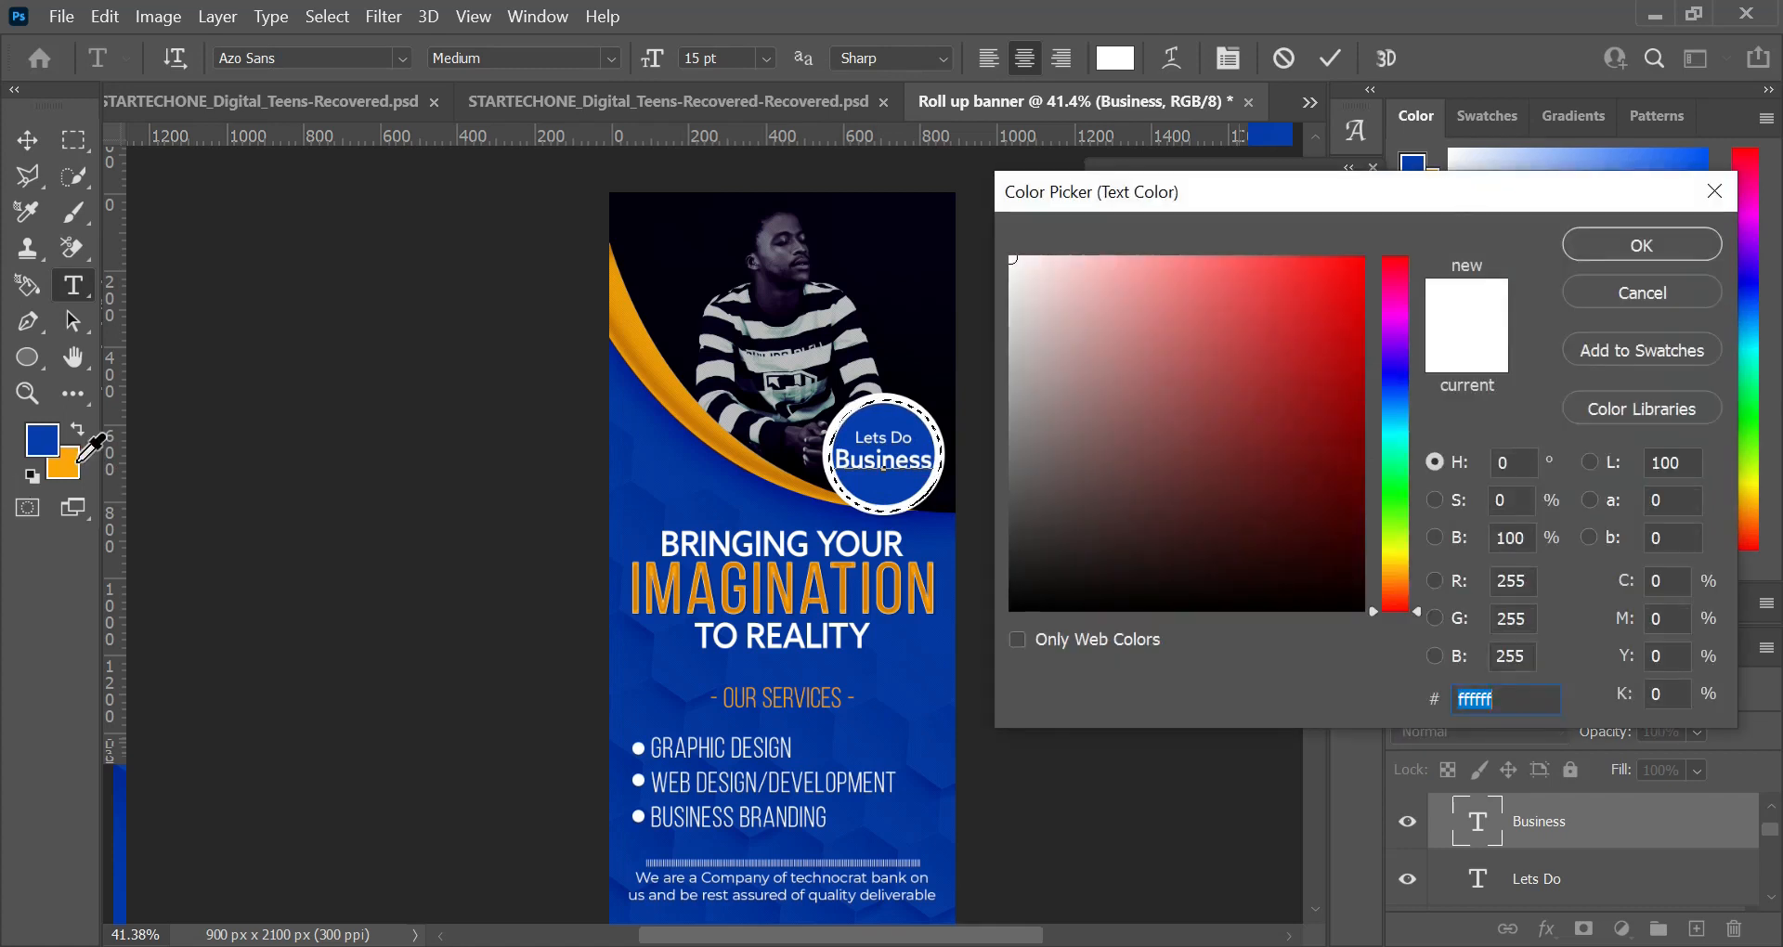
pyautogui.click(80, 461)
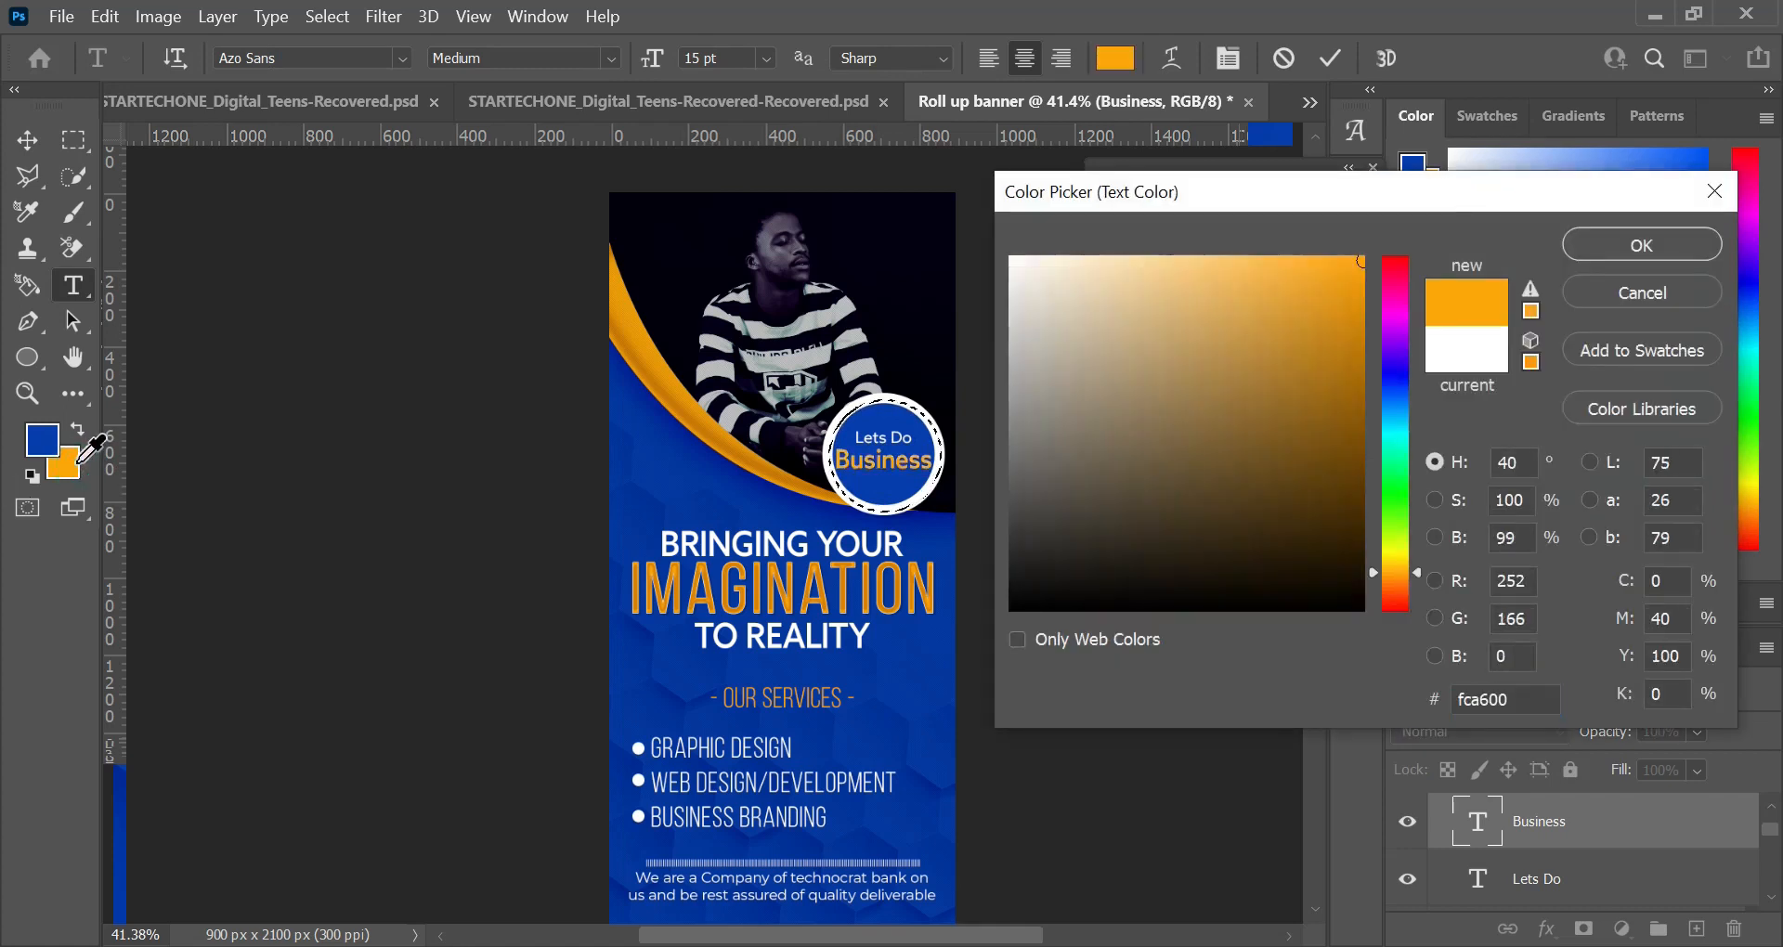
pyautogui.click(1662, 237)
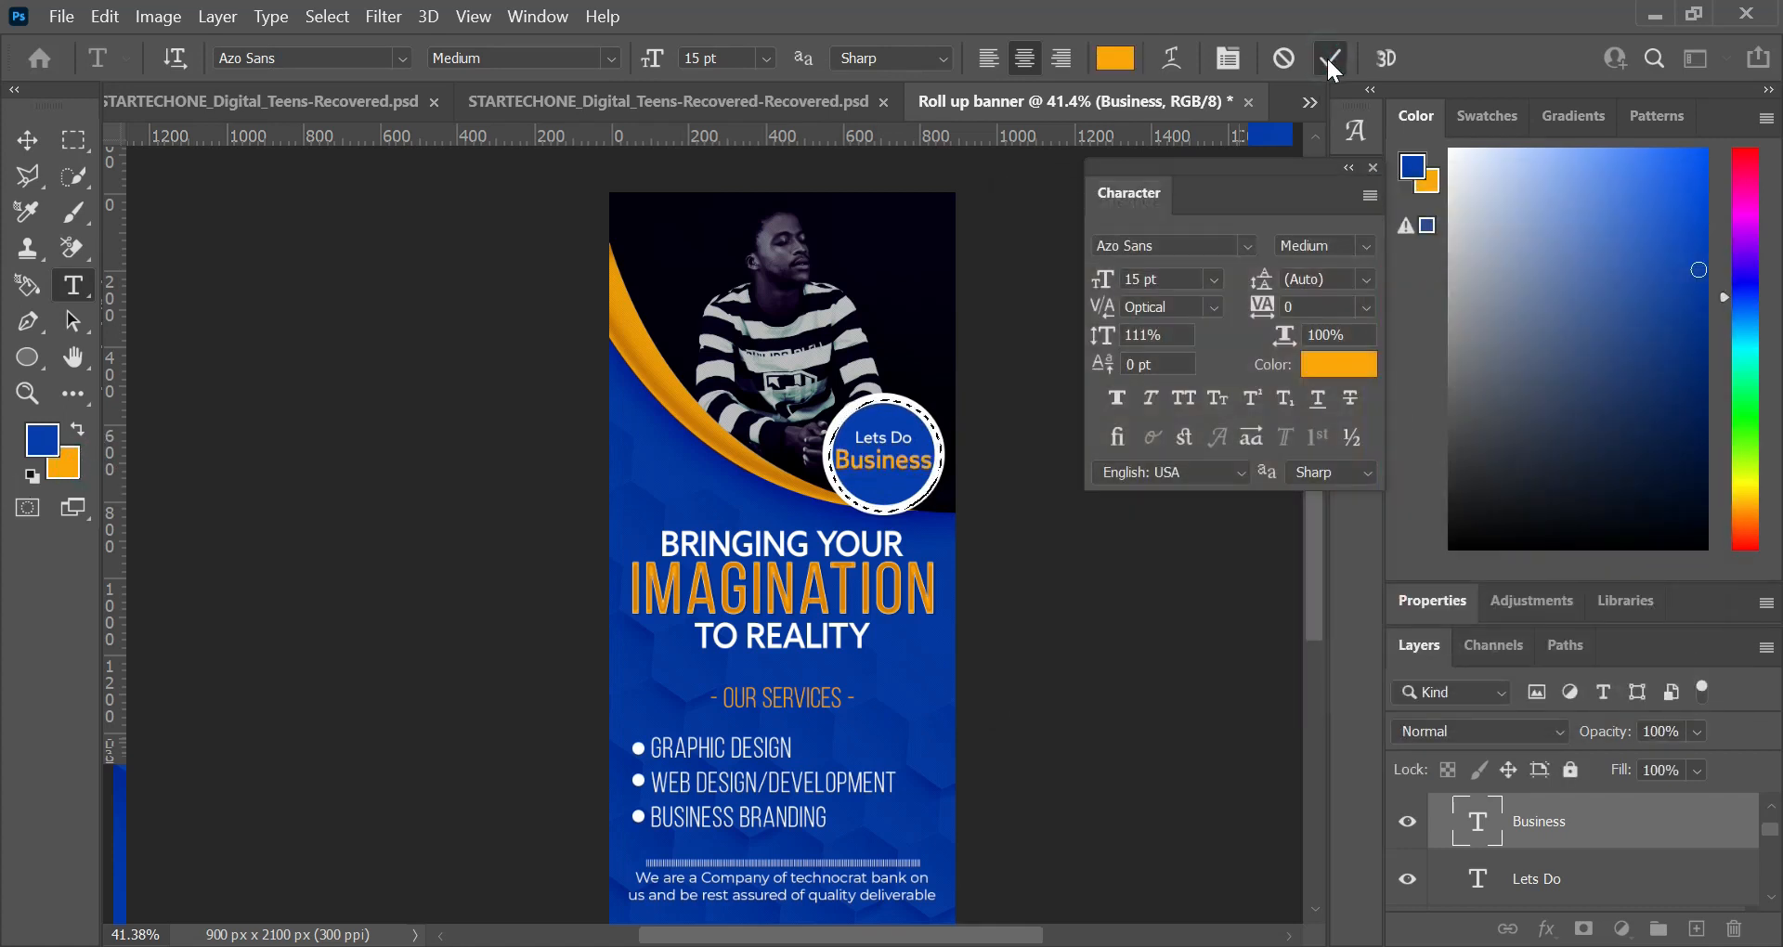
pyautogui.click(1327, 57)
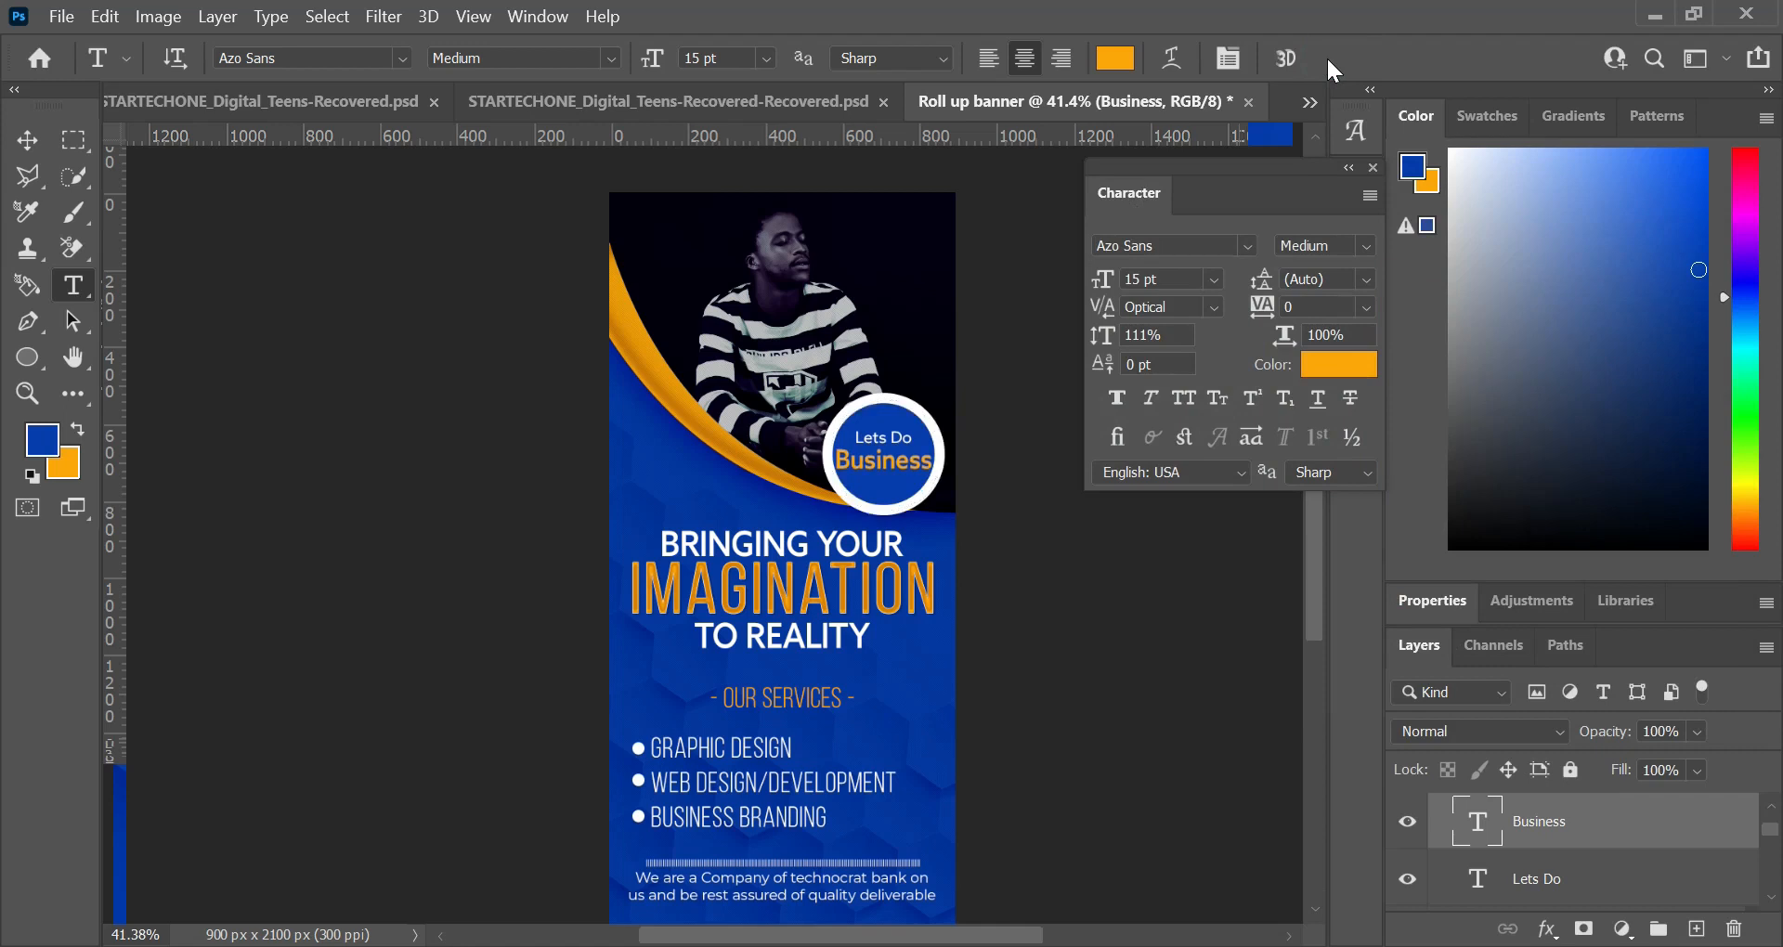
# Step: Duplicate the white-outlined circle layer and place the copy directly beneath the original
pyautogui.press('v')
pyautogui.click(931, 487)
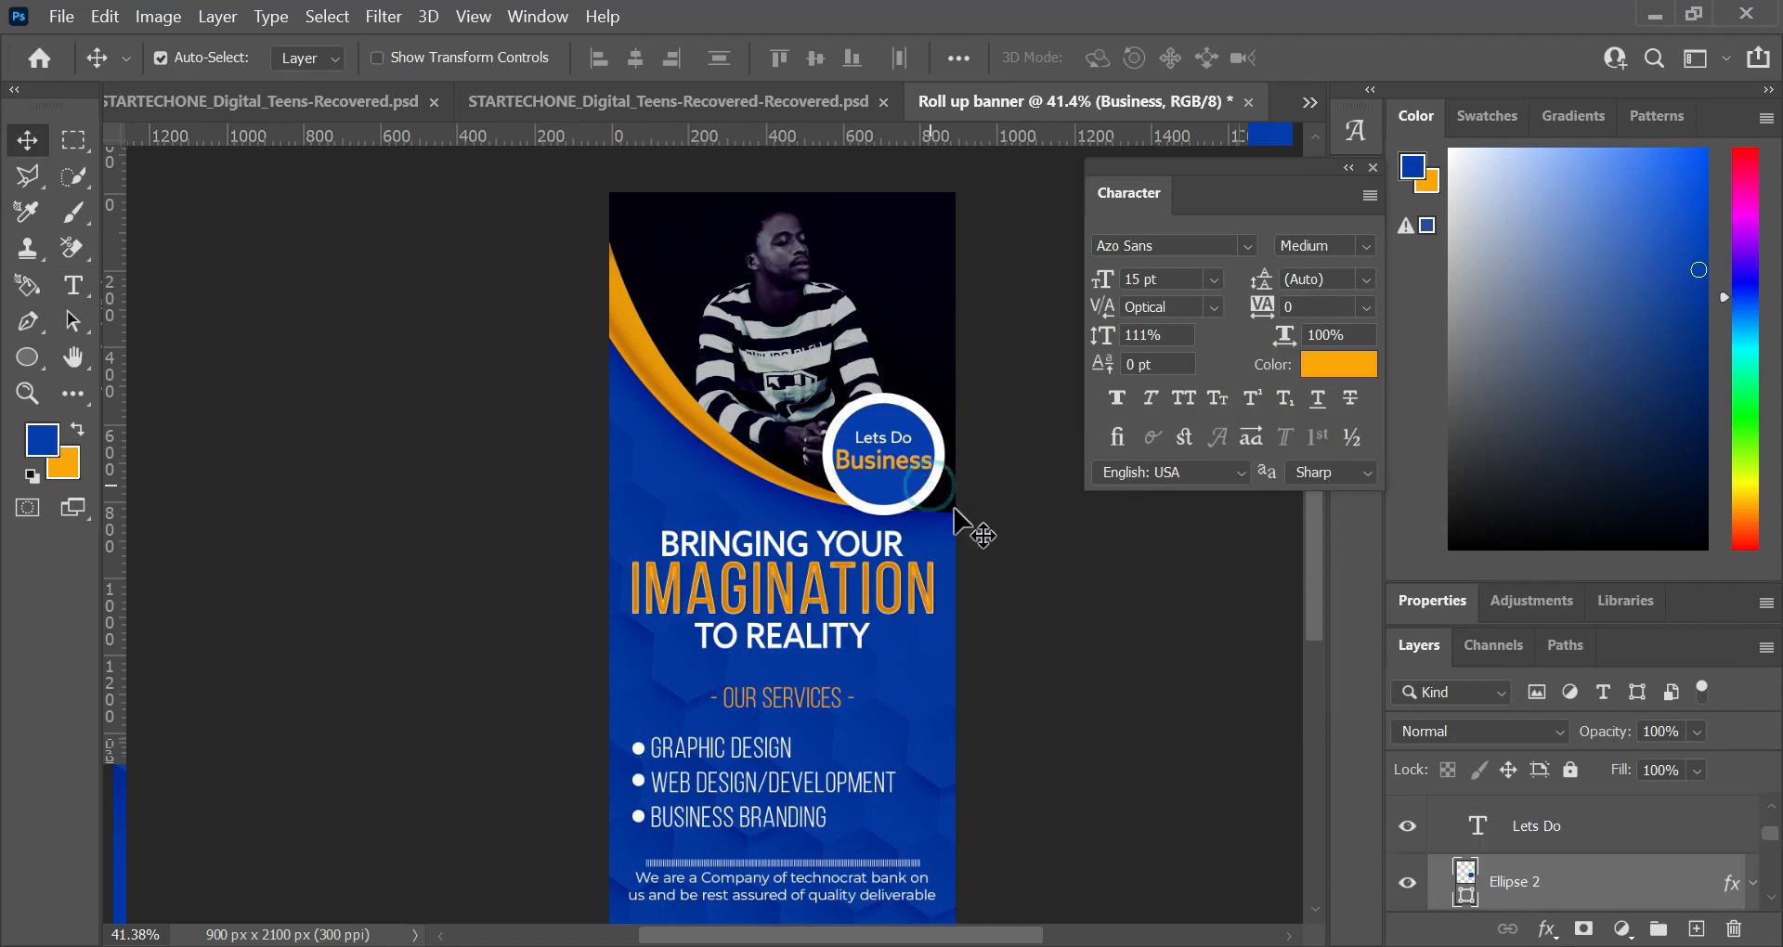
pyautogui.click(1747, 885)
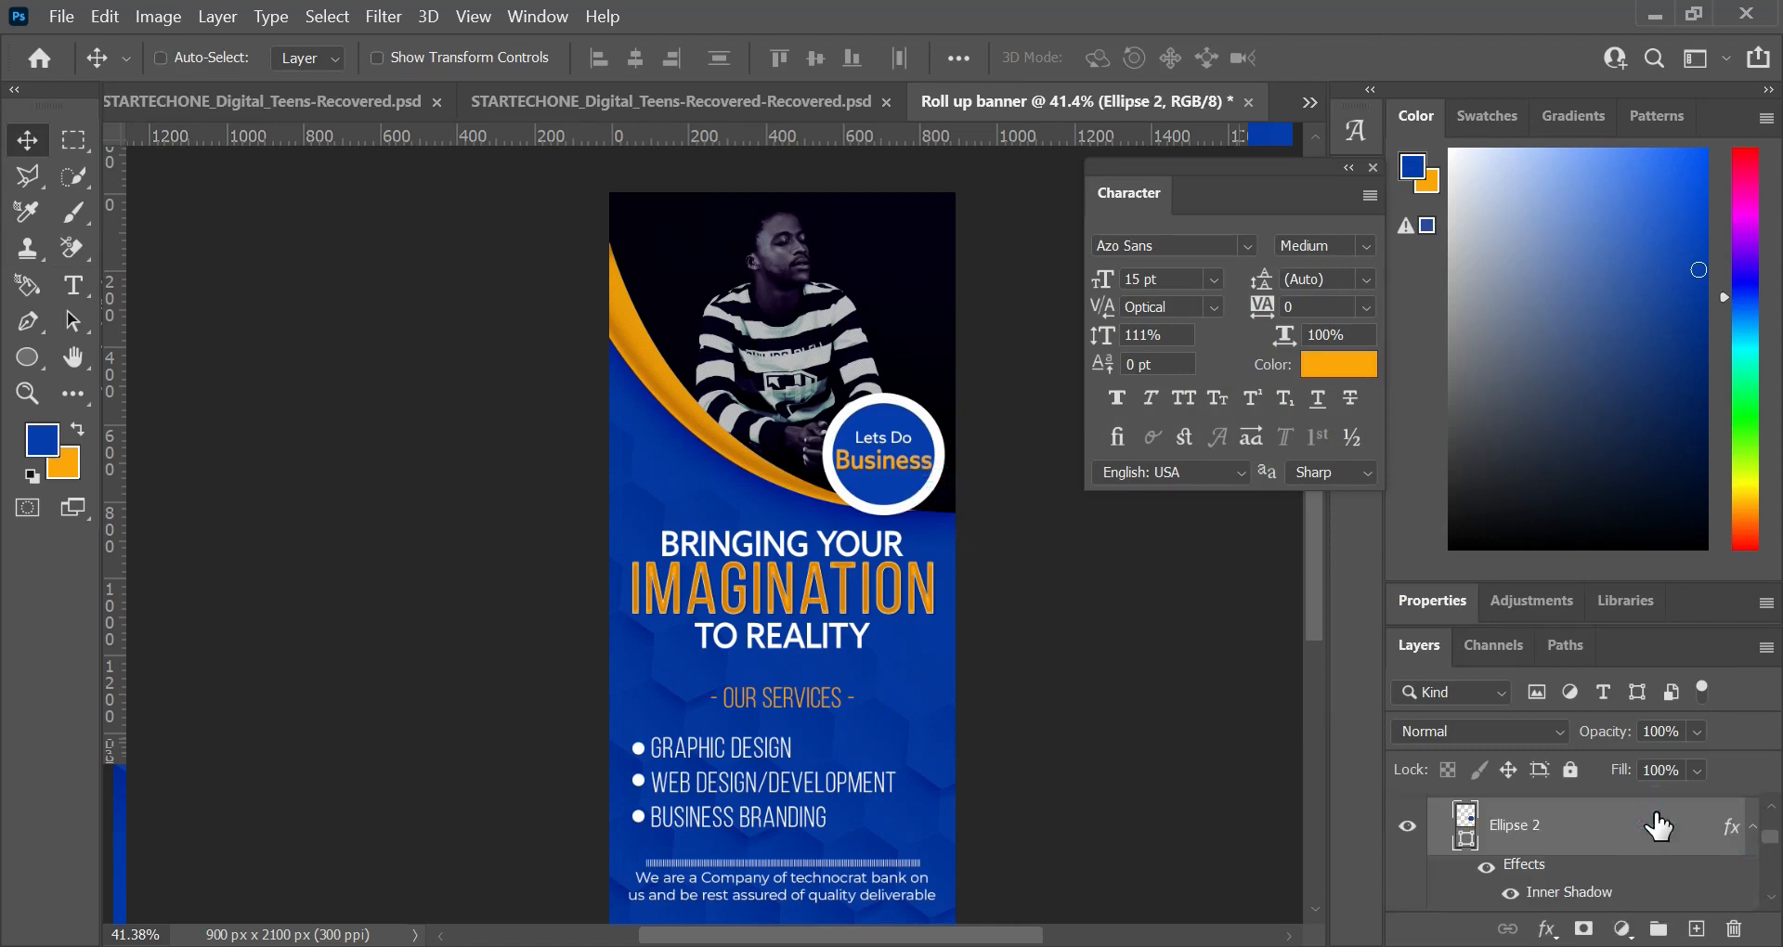
pyautogui.hotkey('ctrl', 'j')
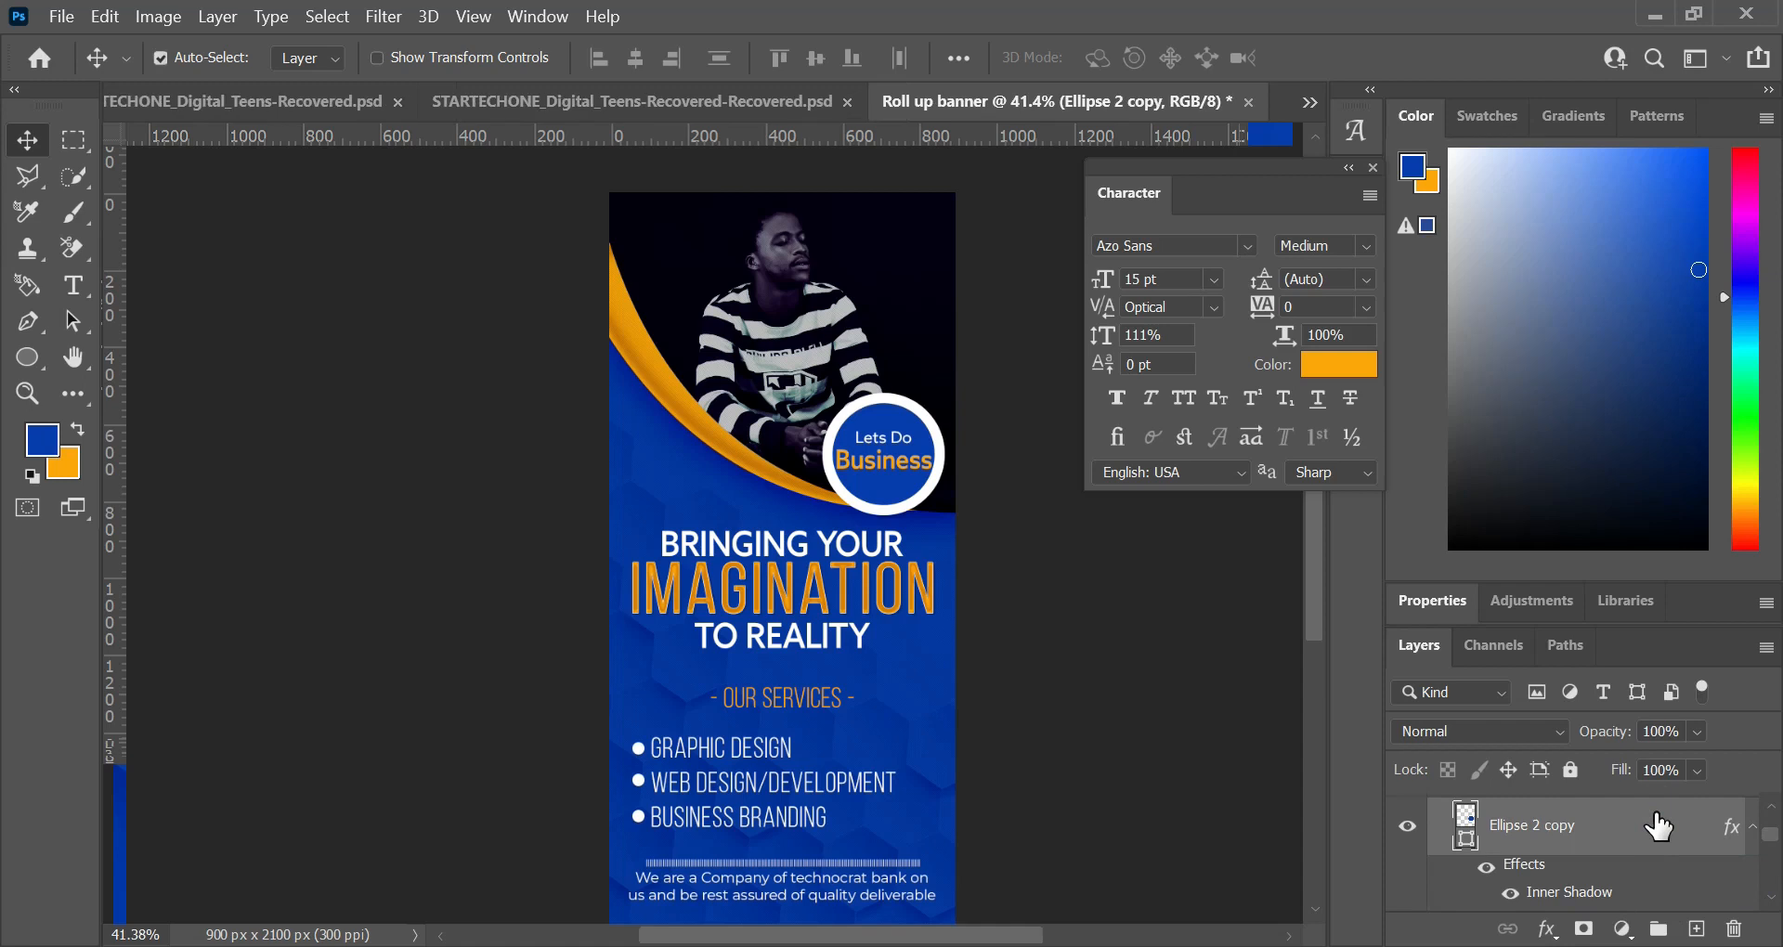
pyautogui.moveTo(1768, 831); pyautogui.dragTo(1768, 829)
pyautogui.click(1753, 845)
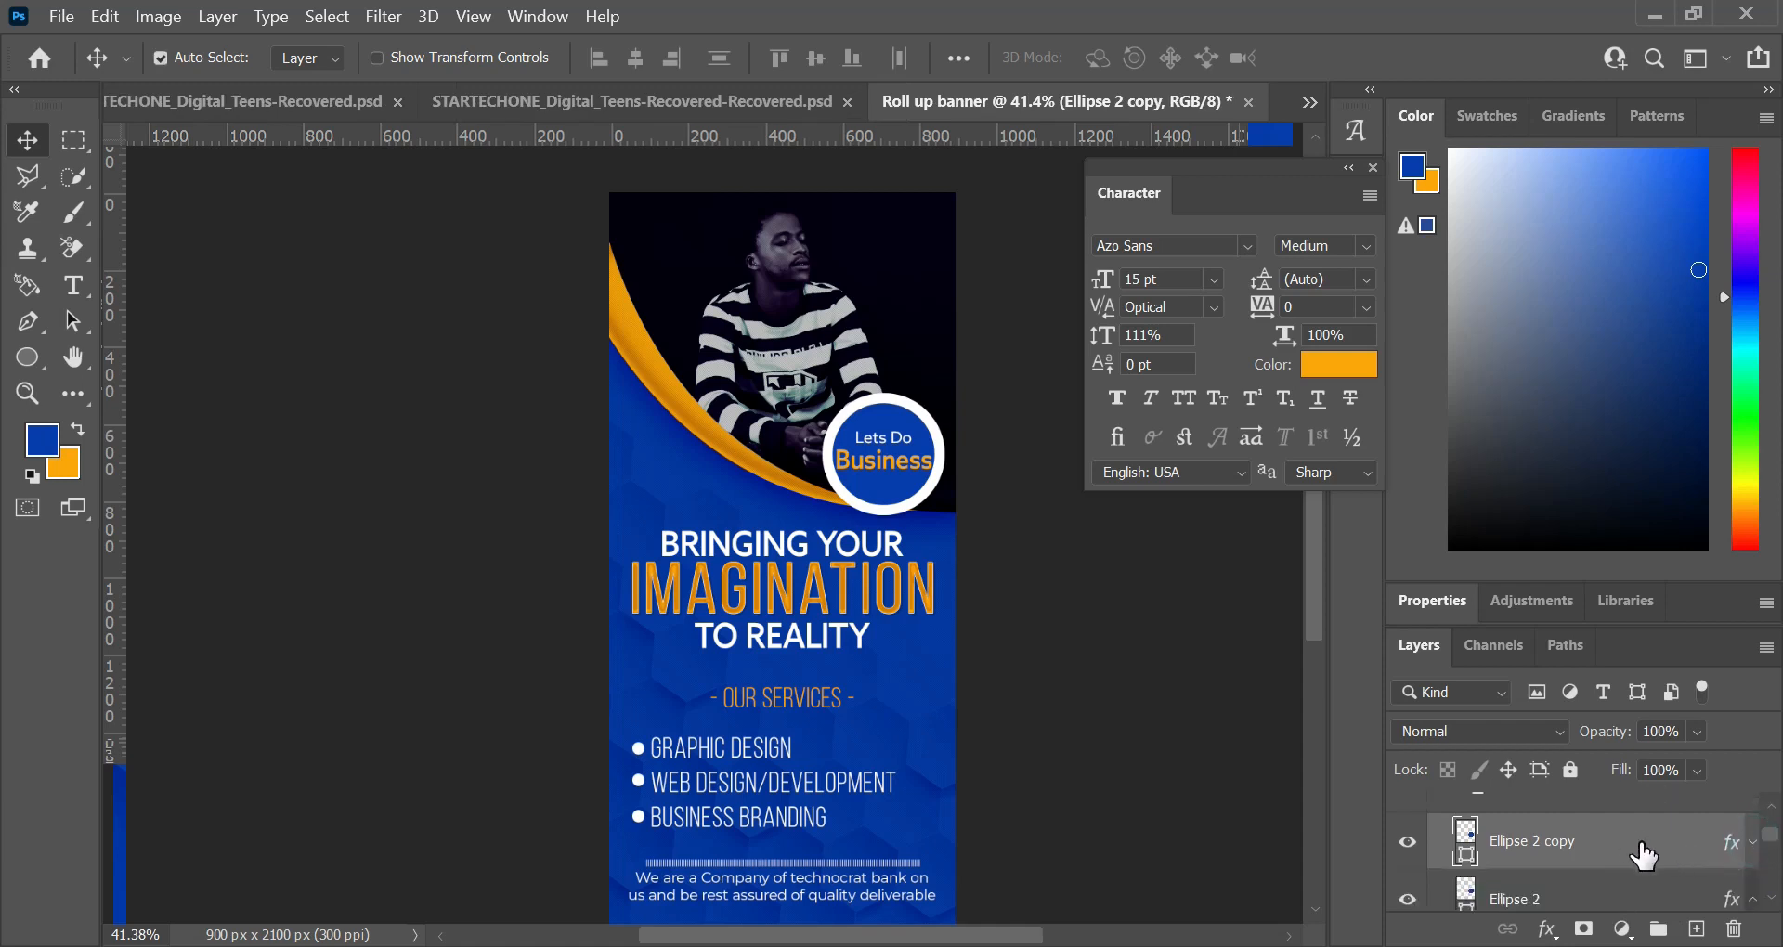
pyautogui.moveTo(1636, 841); pyautogui.dragTo(1554, 833)
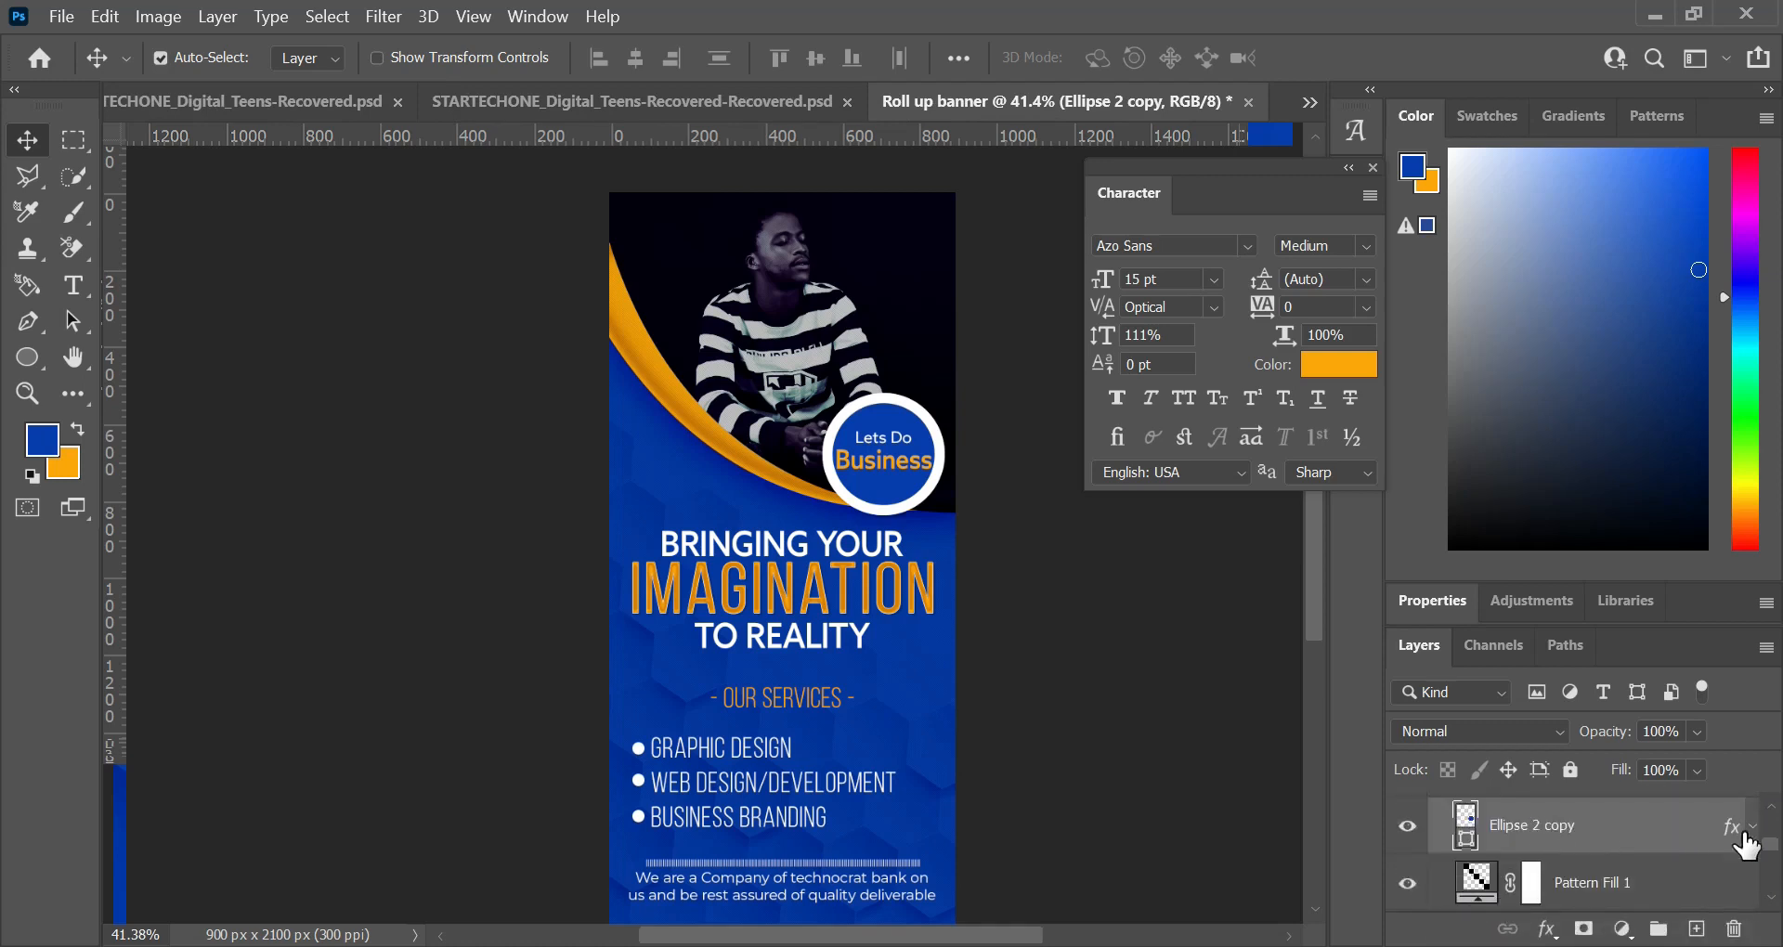
# Step: Remove the white stroke from the duplicated circle beneath the badge
pyautogui.click(1752, 827)
pyautogui.click(1751, 797)
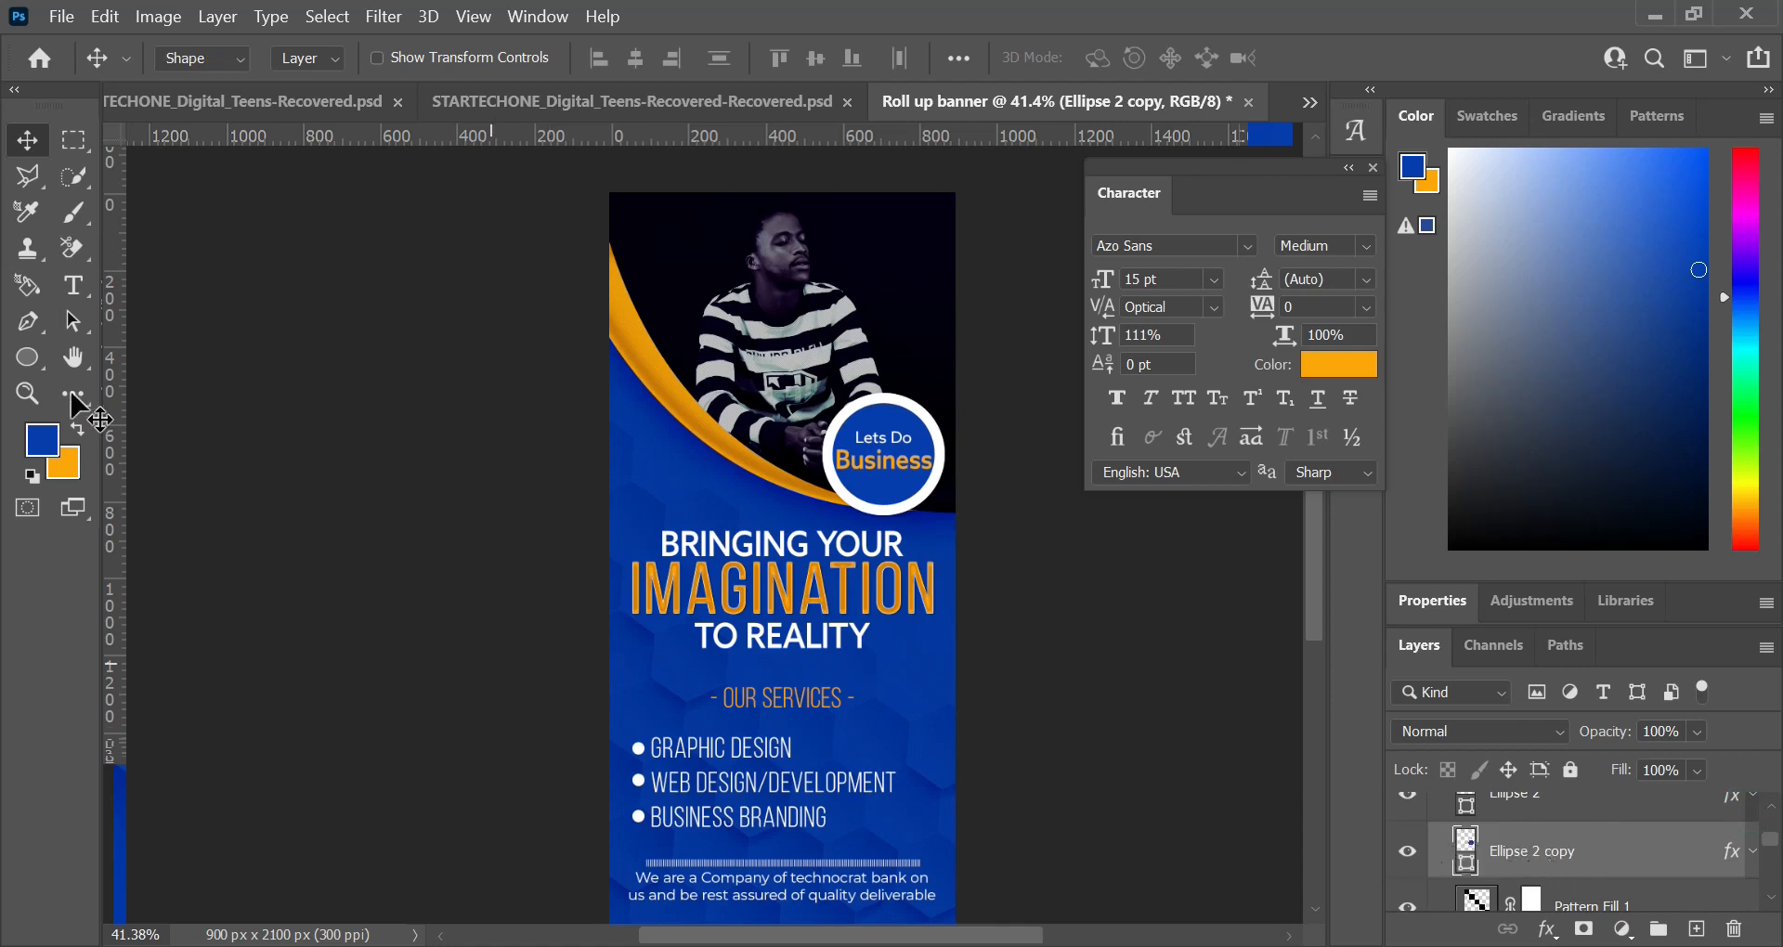
pyautogui.click(30, 360)
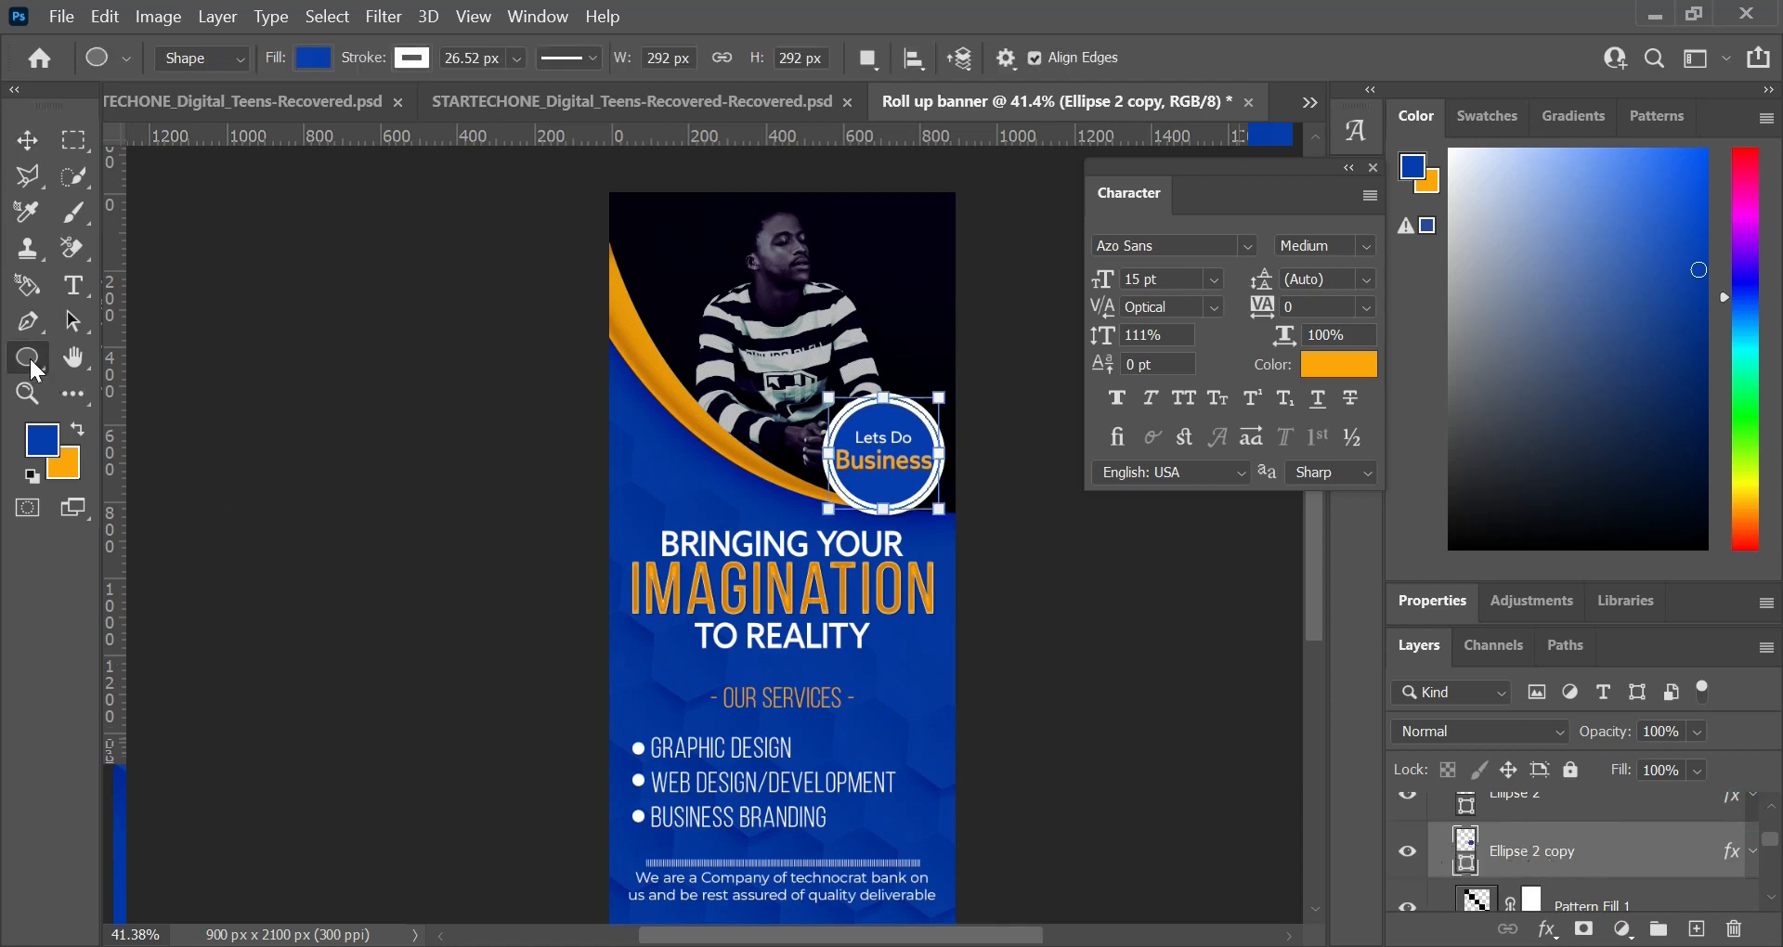
pyautogui.click(412, 60)
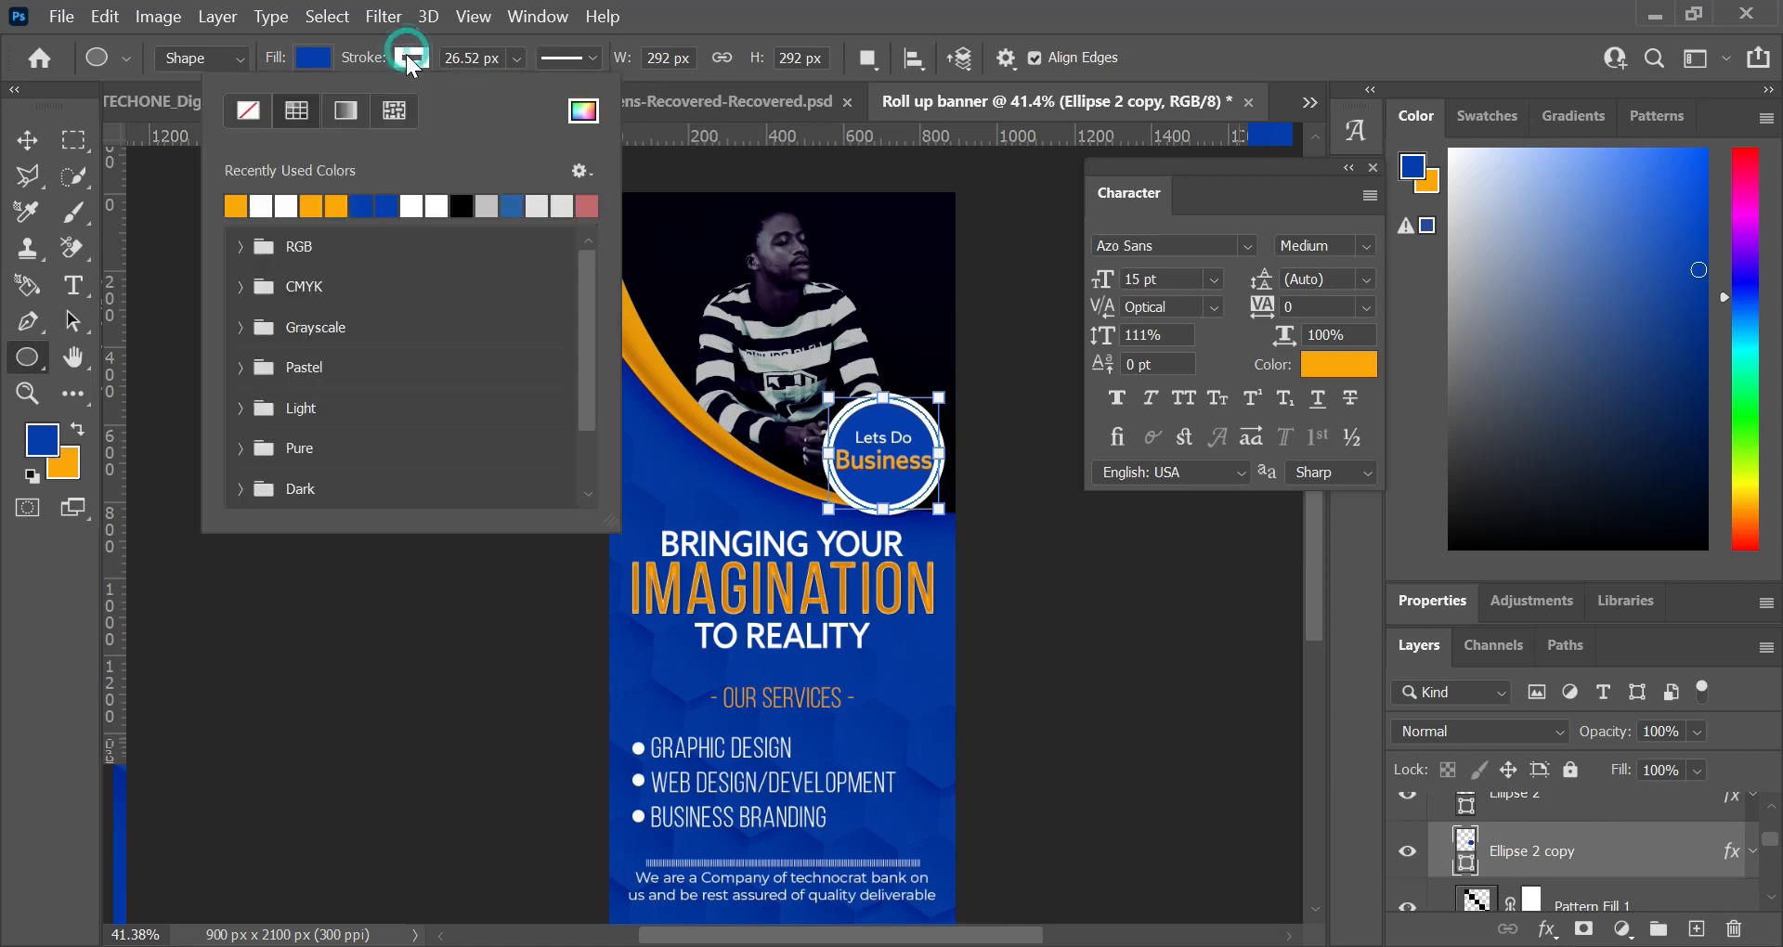
pyautogui.click(239, 115)
pyautogui.click(27, 142)
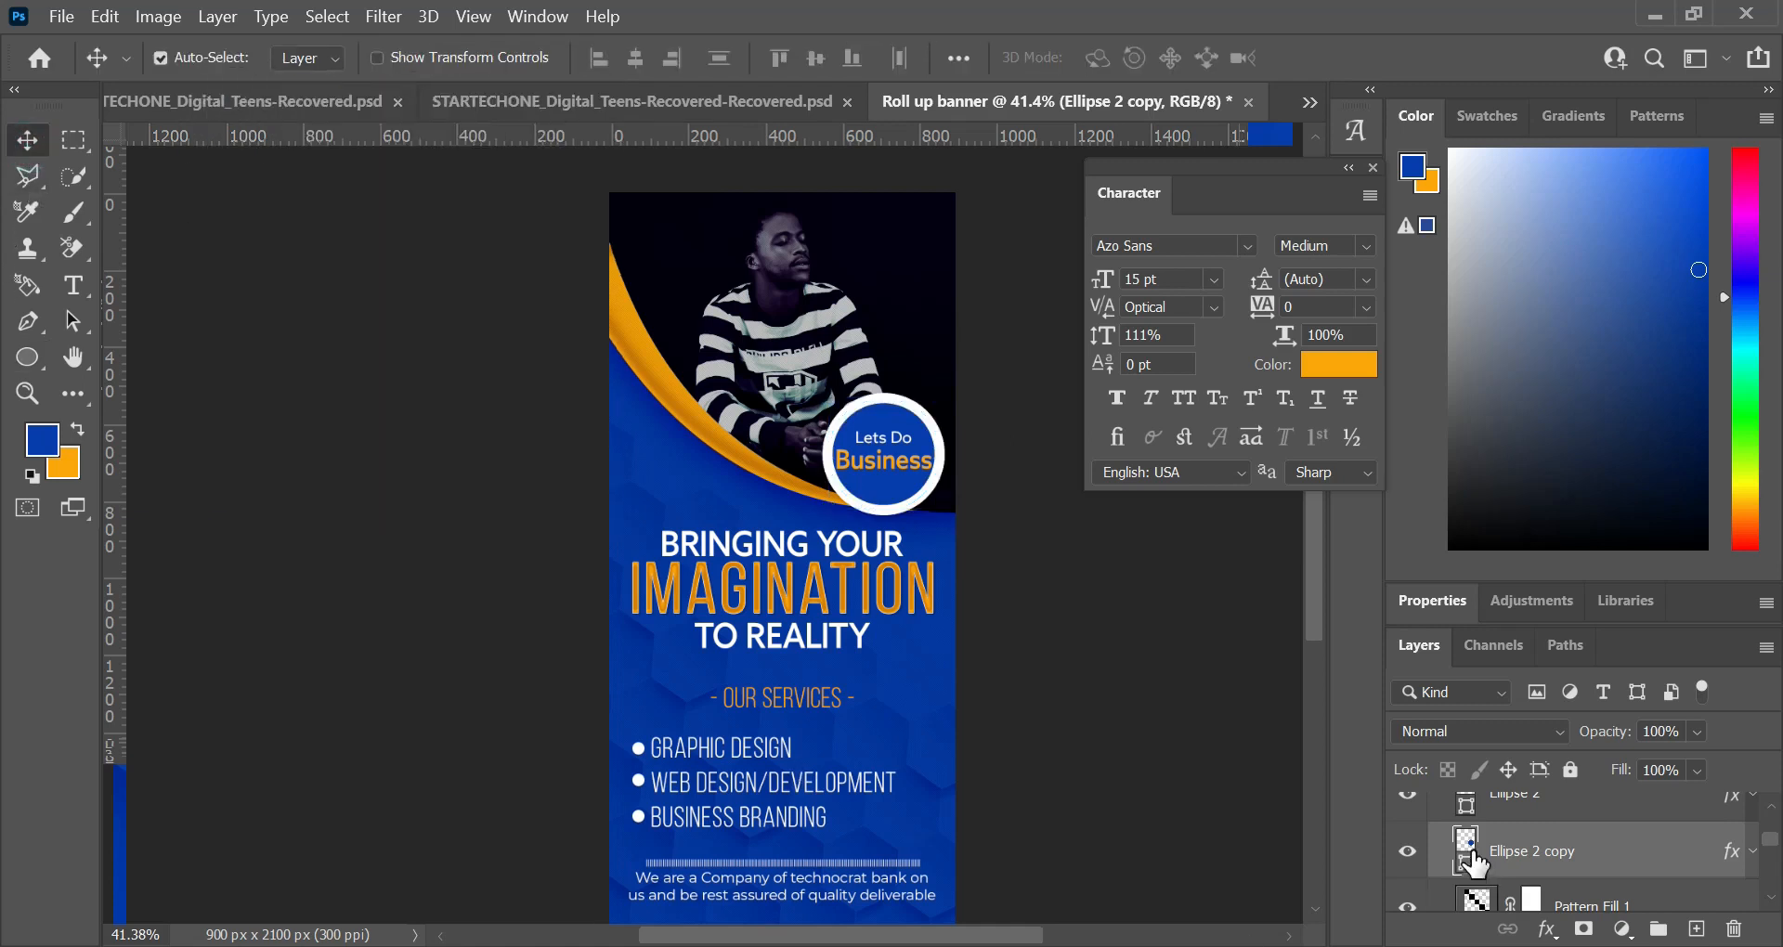
# Step: Enlarge the duplicated circle from its center to about 122% and hide its transform outline
pyautogui.click(1523, 843)
pyautogui.click(378, 59)
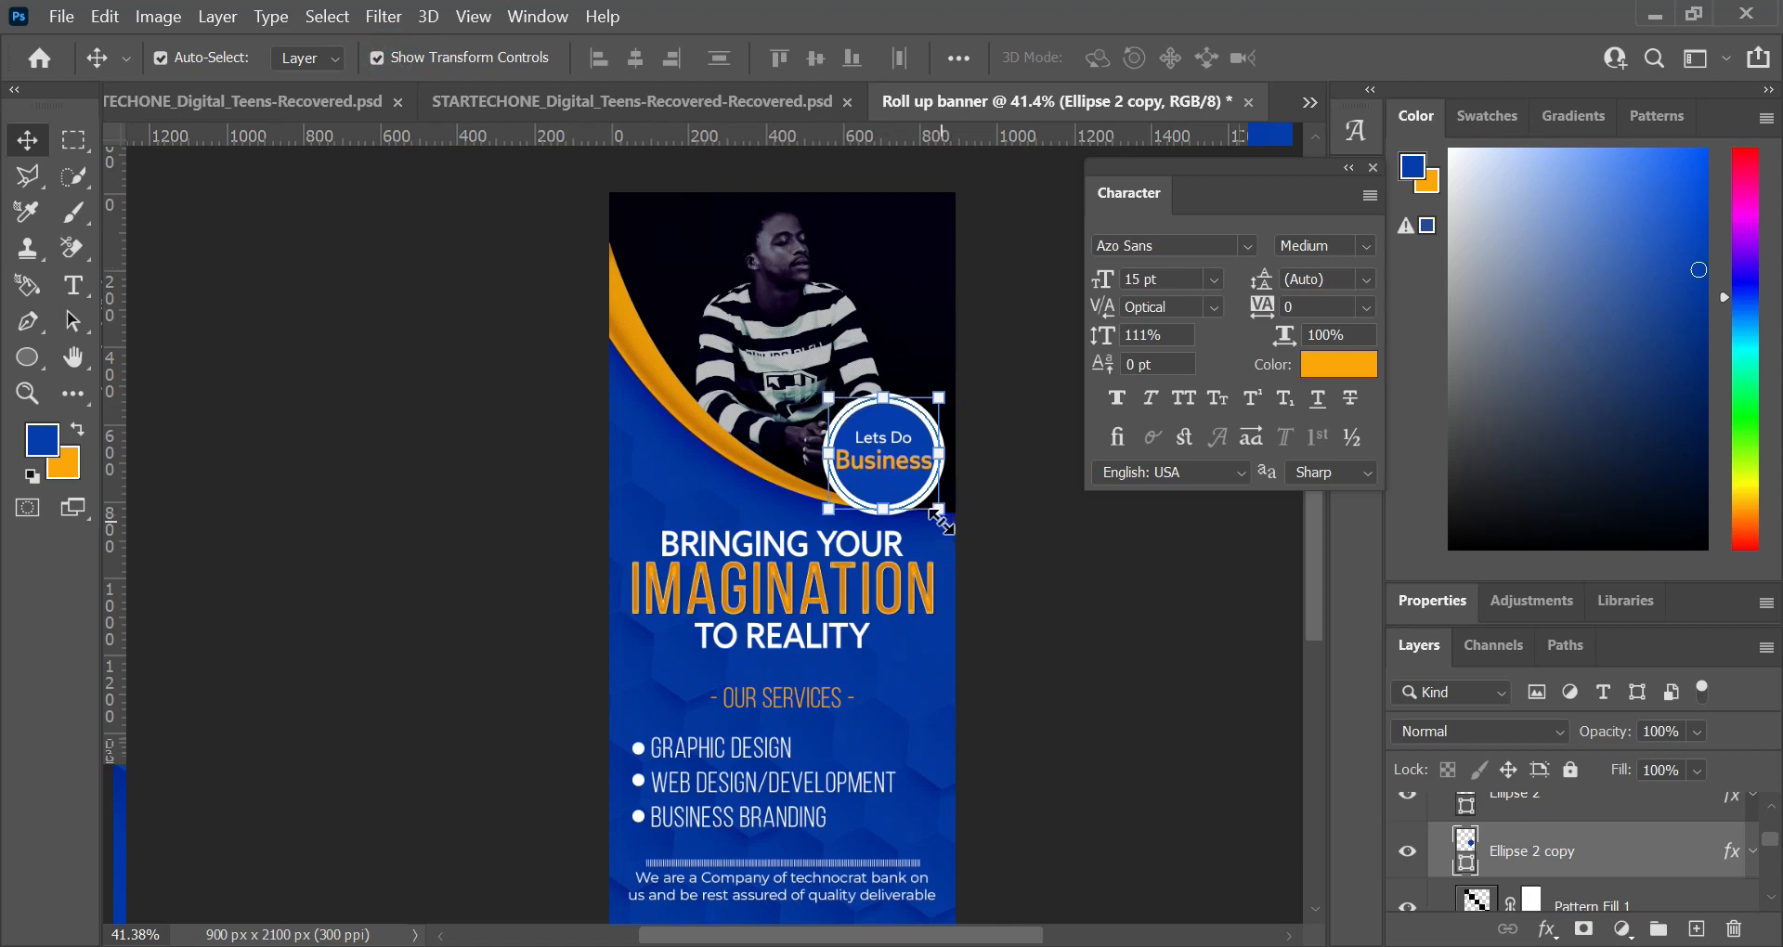
pyautogui.moveTo(941, 510)
pyautogui.mouseDown()
pyautogui.moveTo(964, 525)
pyautogui.moveTo(941, 506)
pyautogui.mouseUp()
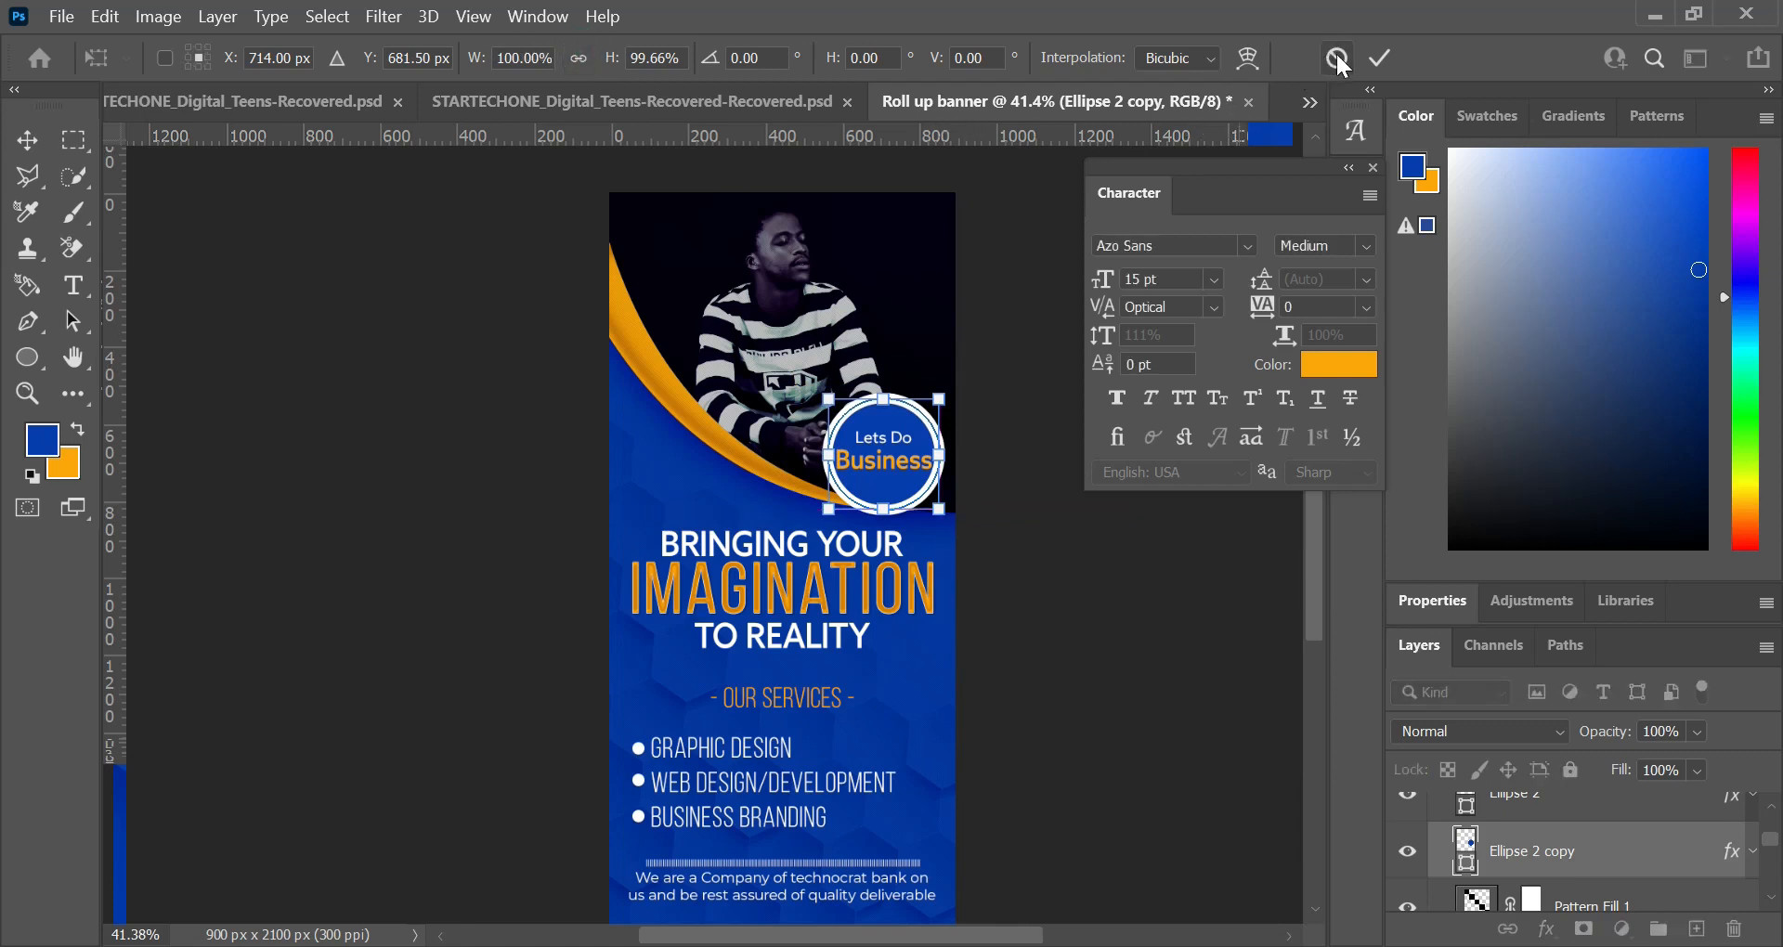
pyautogui.press('Return')
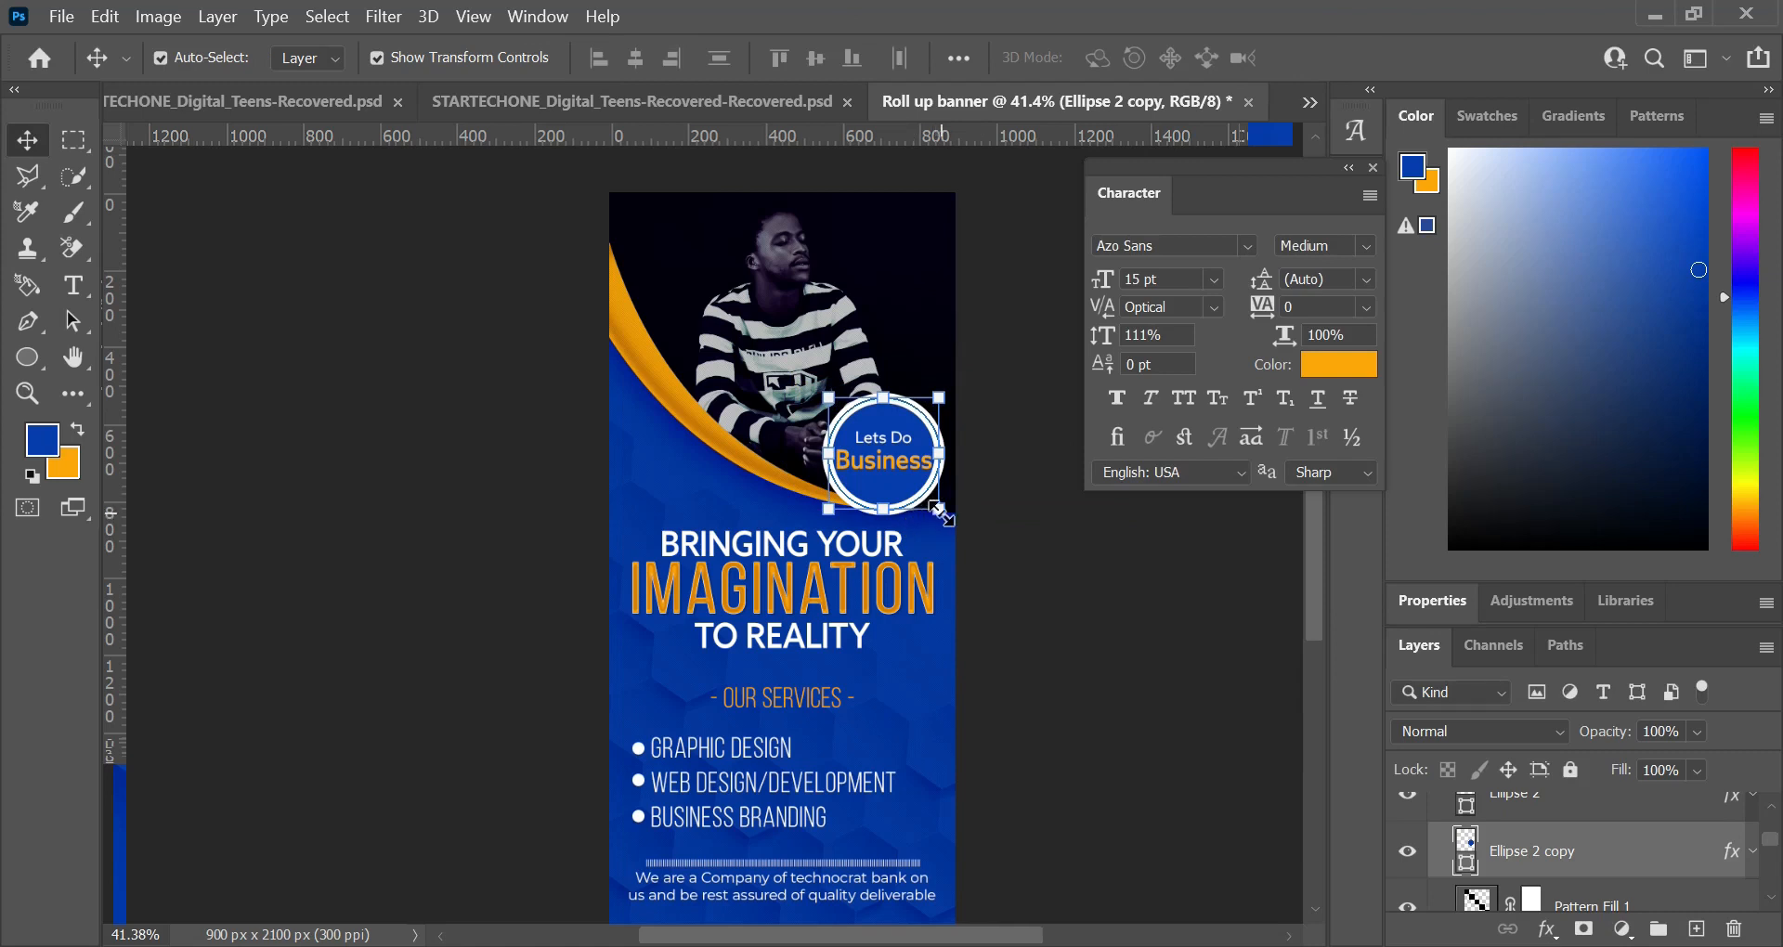
pyautogui.moveTo(945, 512); pyautogui.dragTo(959, 516)
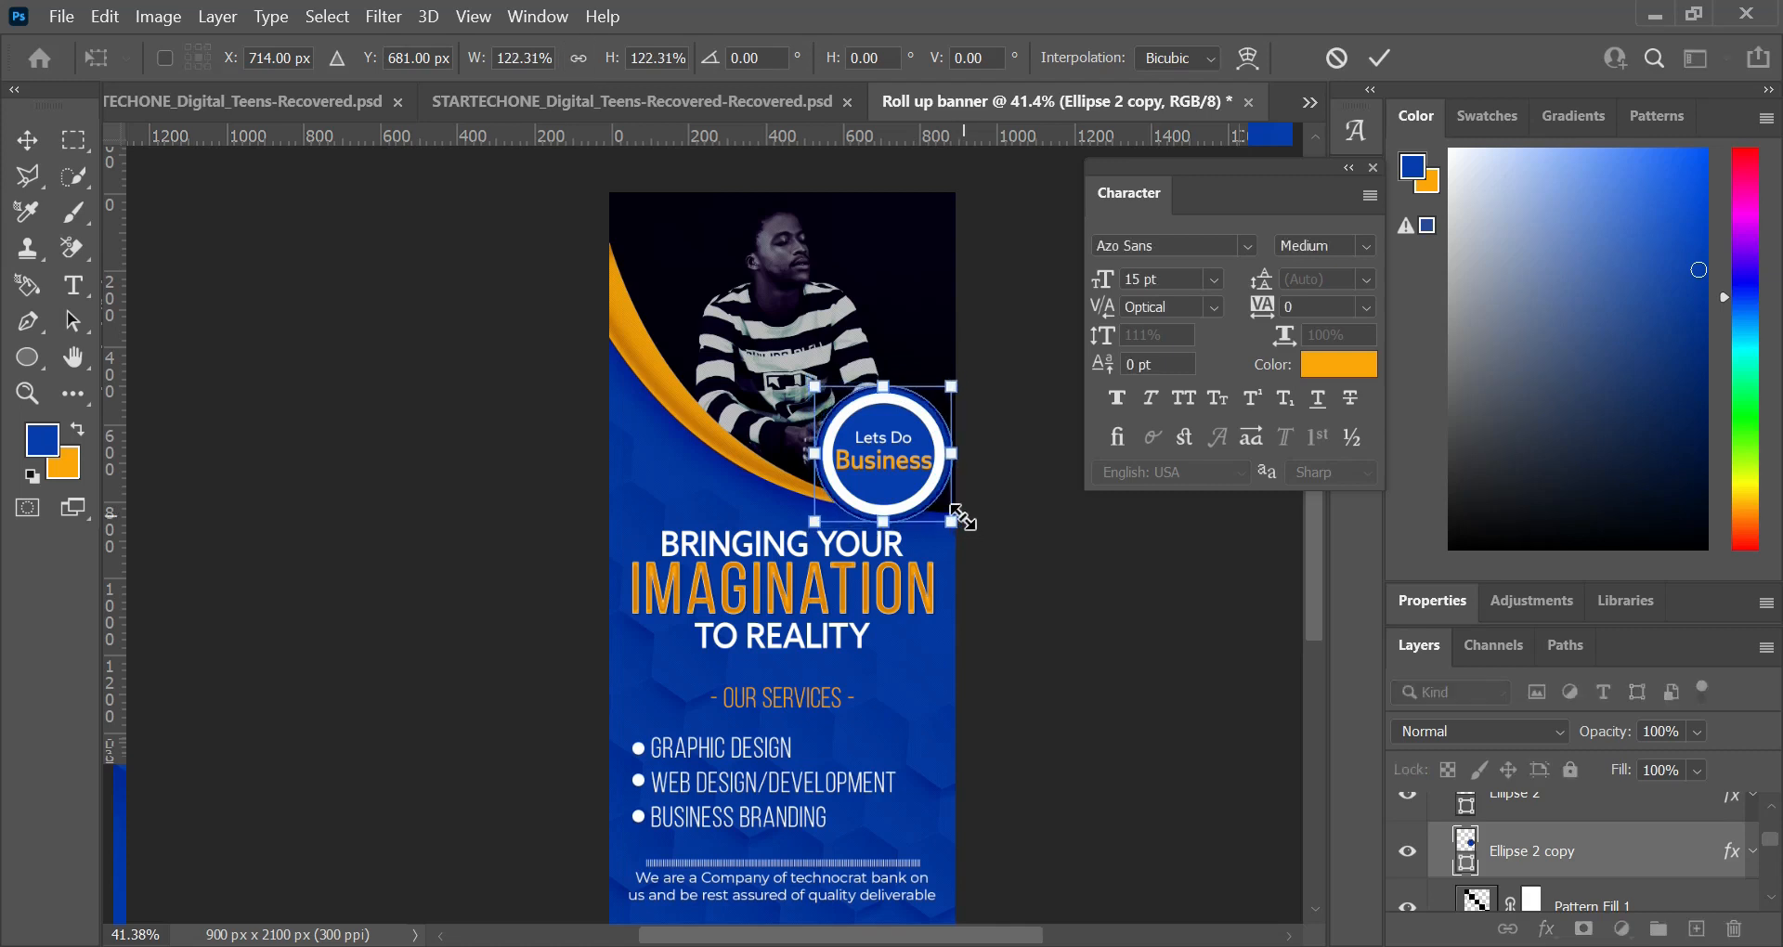
pyautogui.press('Return')
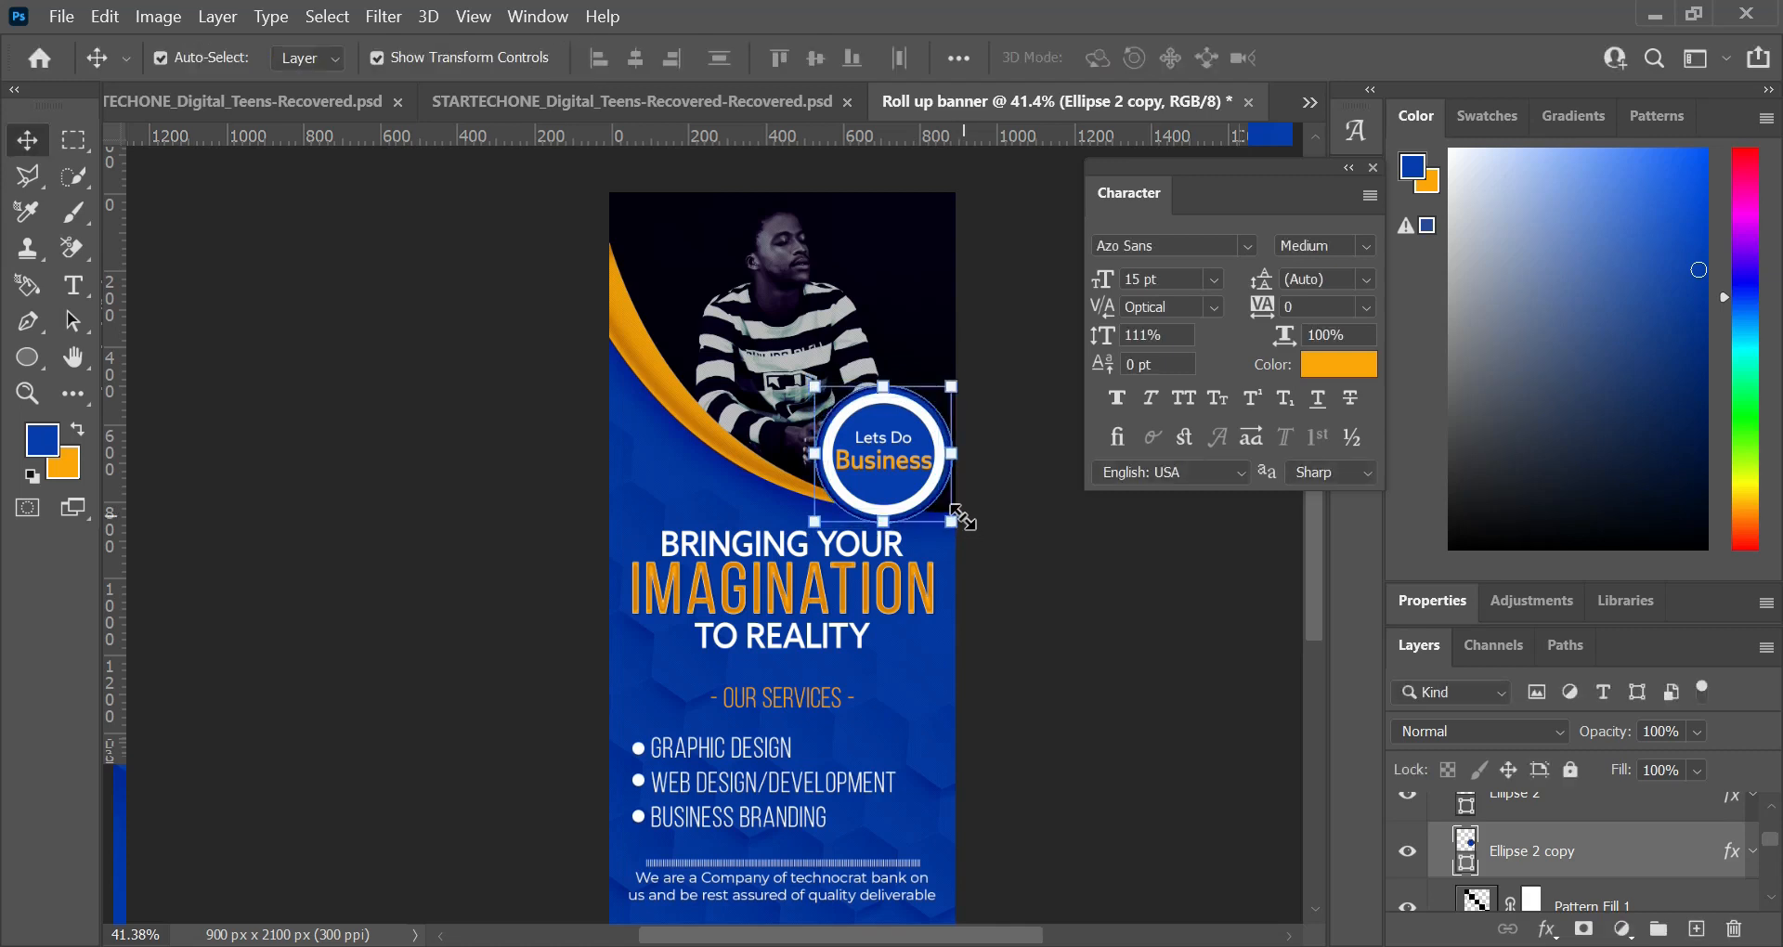
pyautogui.hotkey('ctrl', 'h')
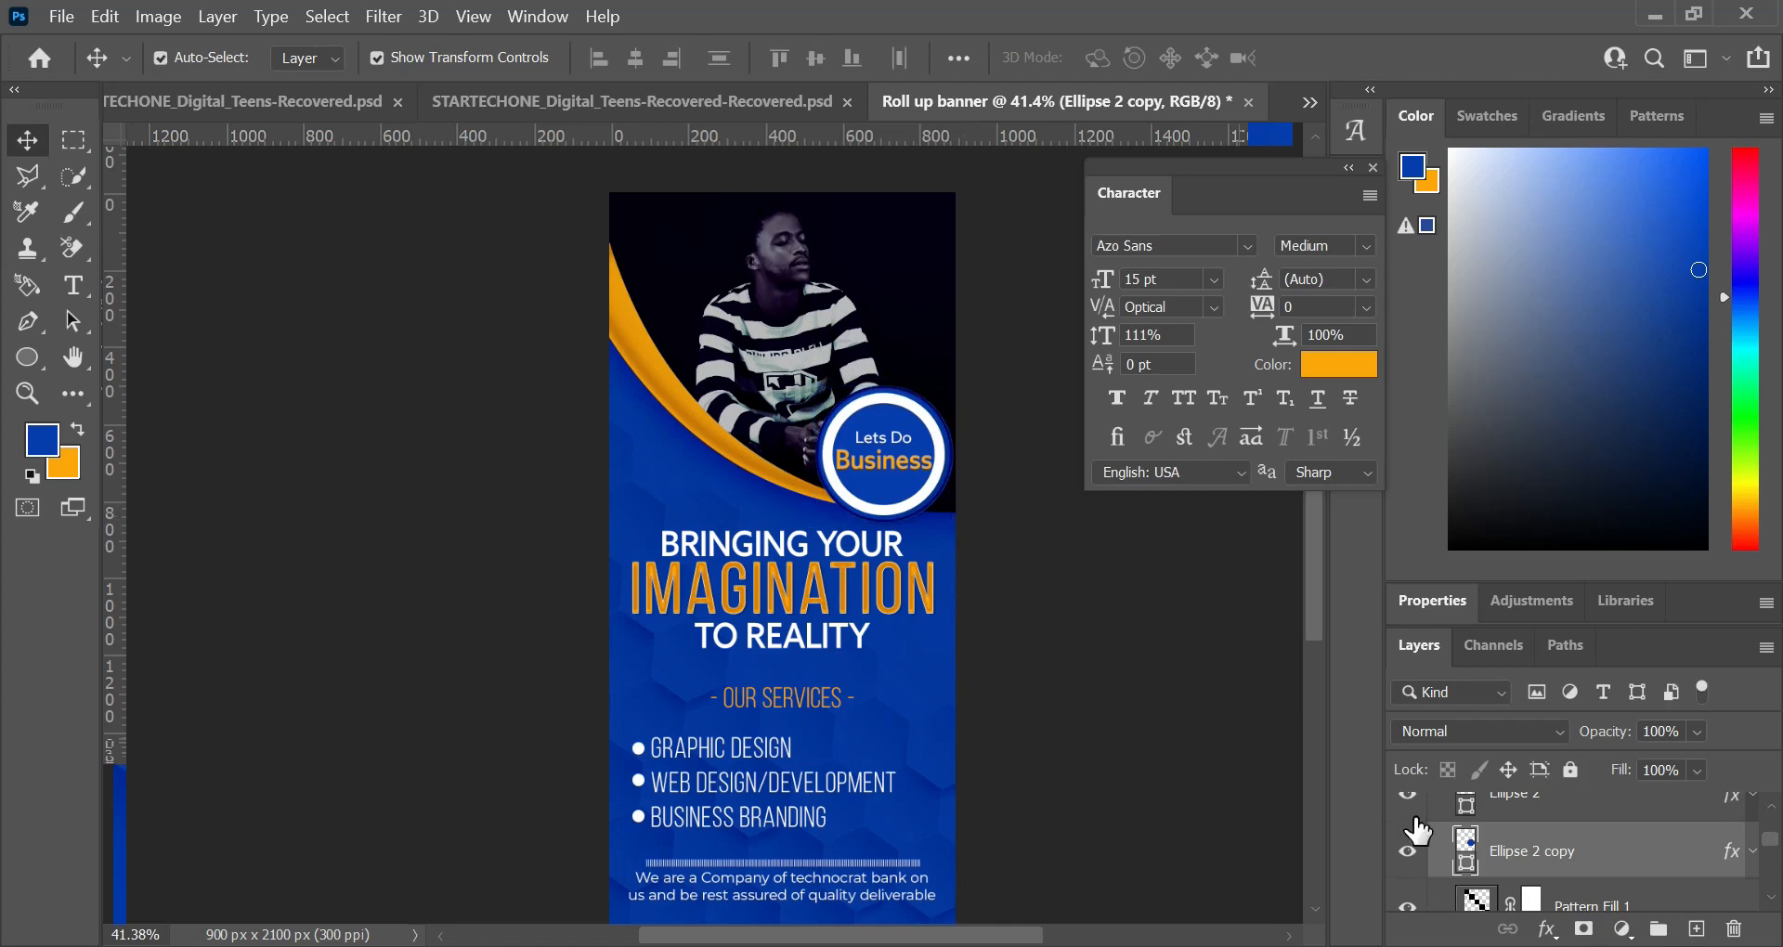
# Step: Remove the duplicated circle's fill and give it a stroke in the recently used orange
pyautogui.press('u')
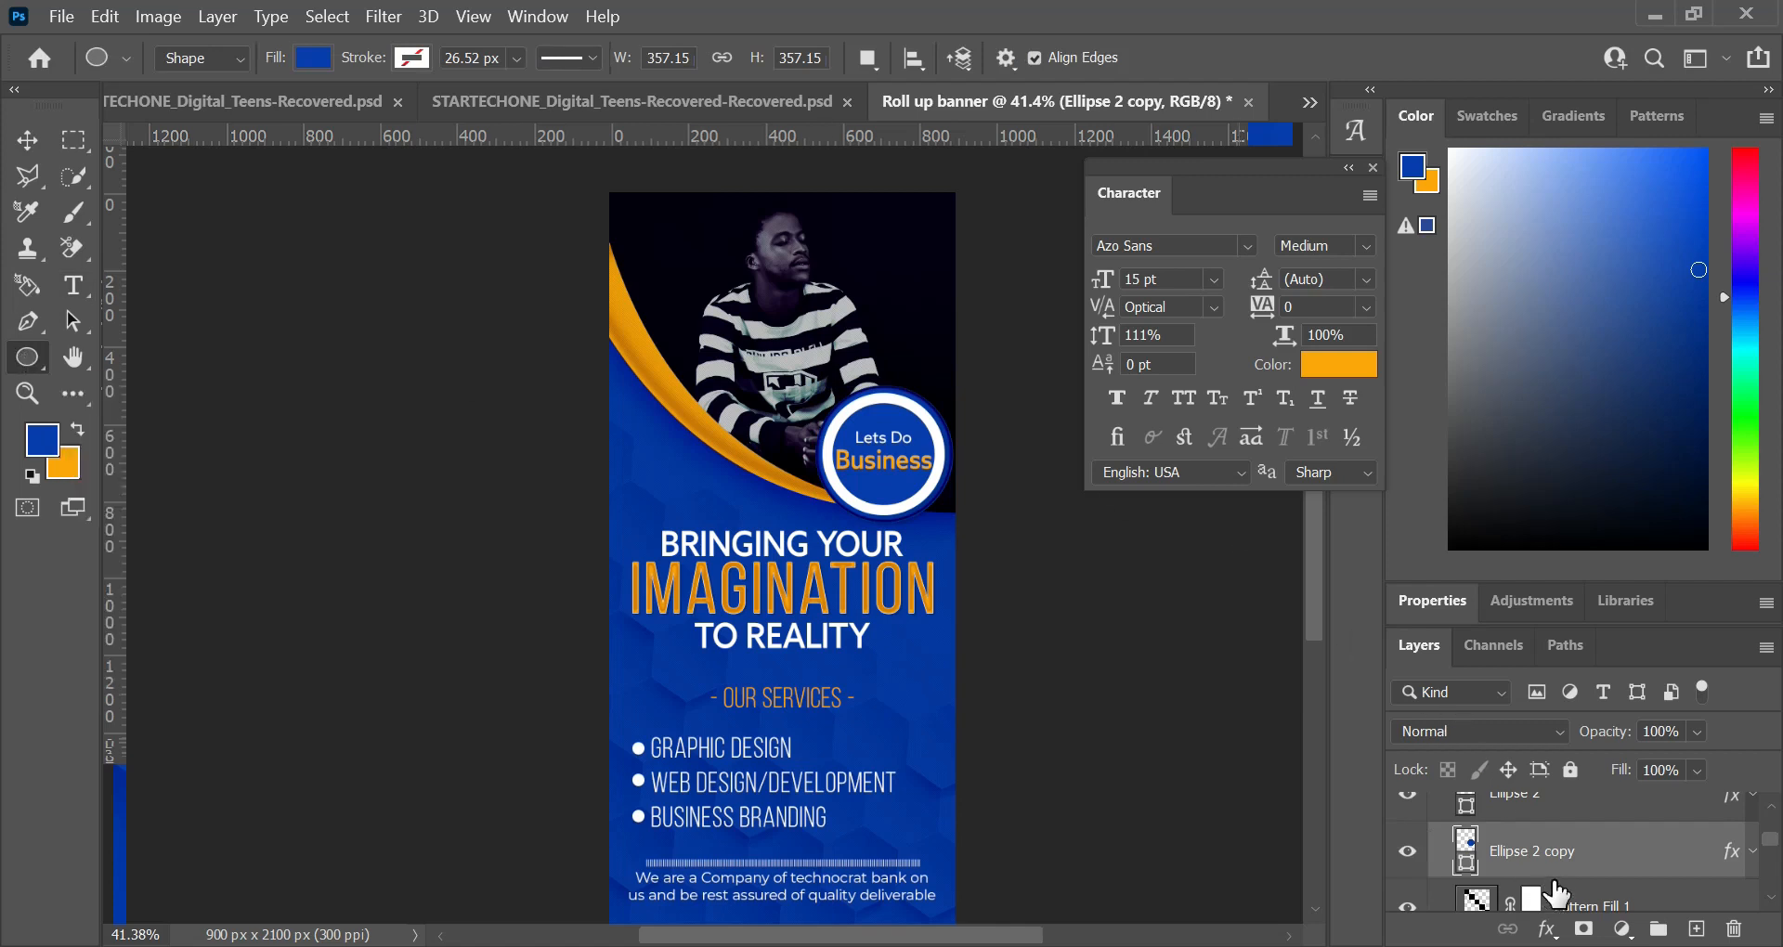
pyautogui.click(314, 59)
pyautogui.click(156, 106)
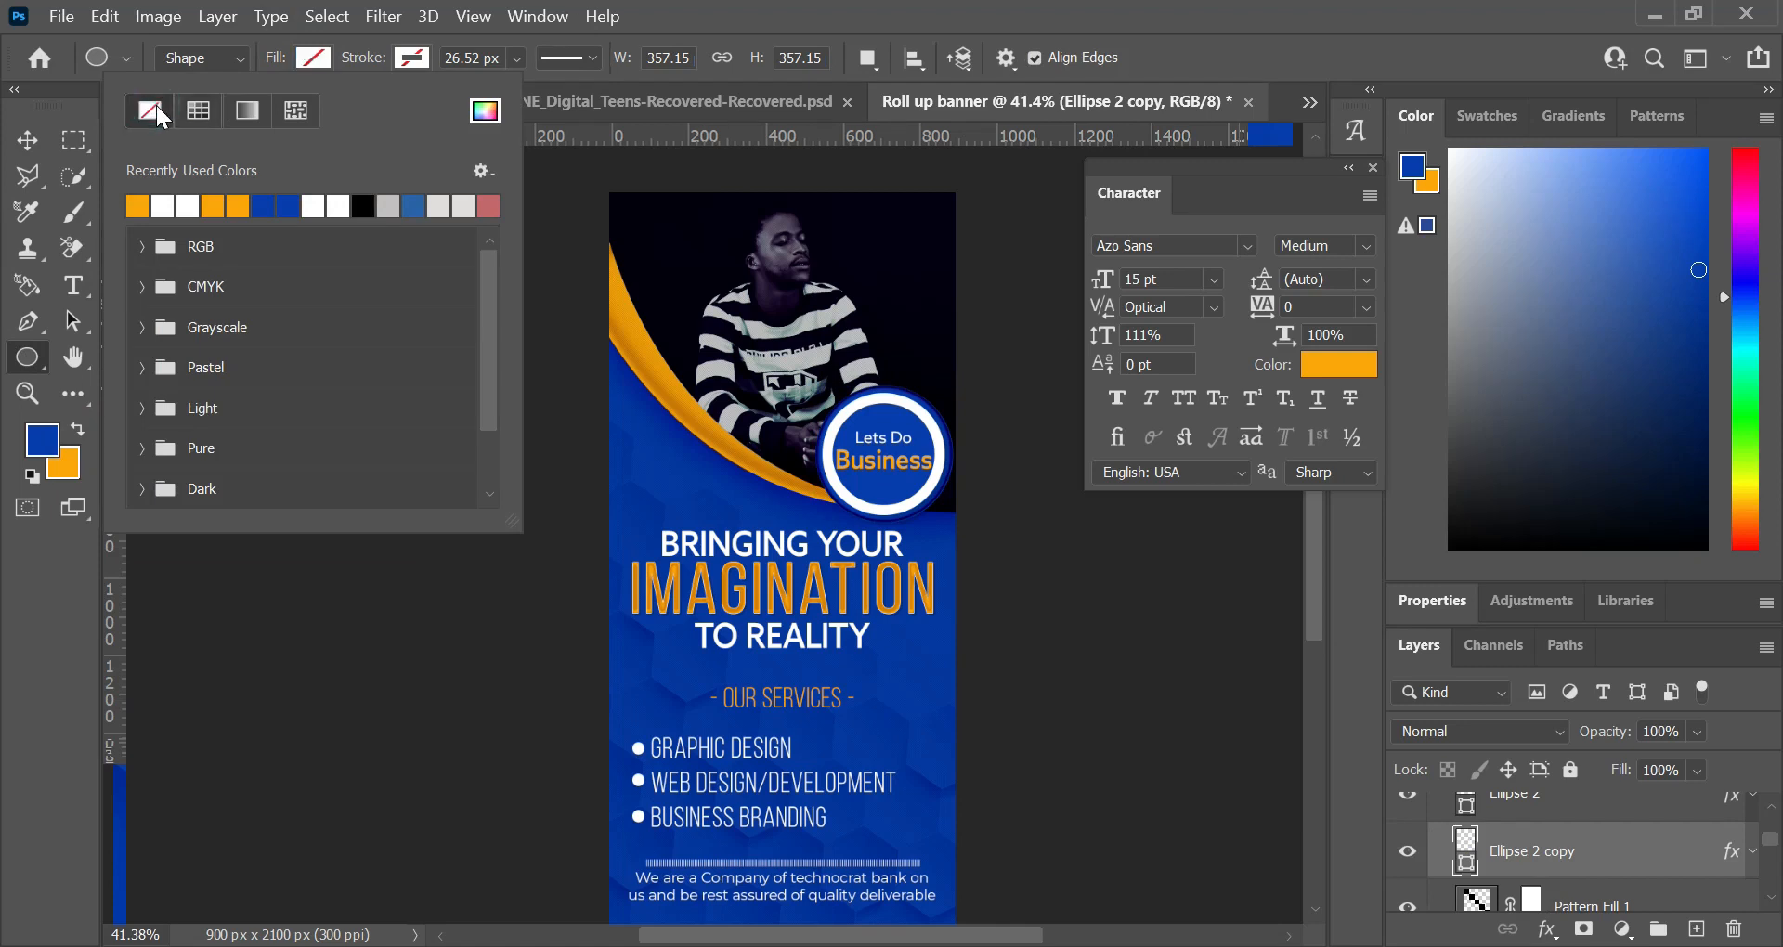
pyautogui.click(422, 59)
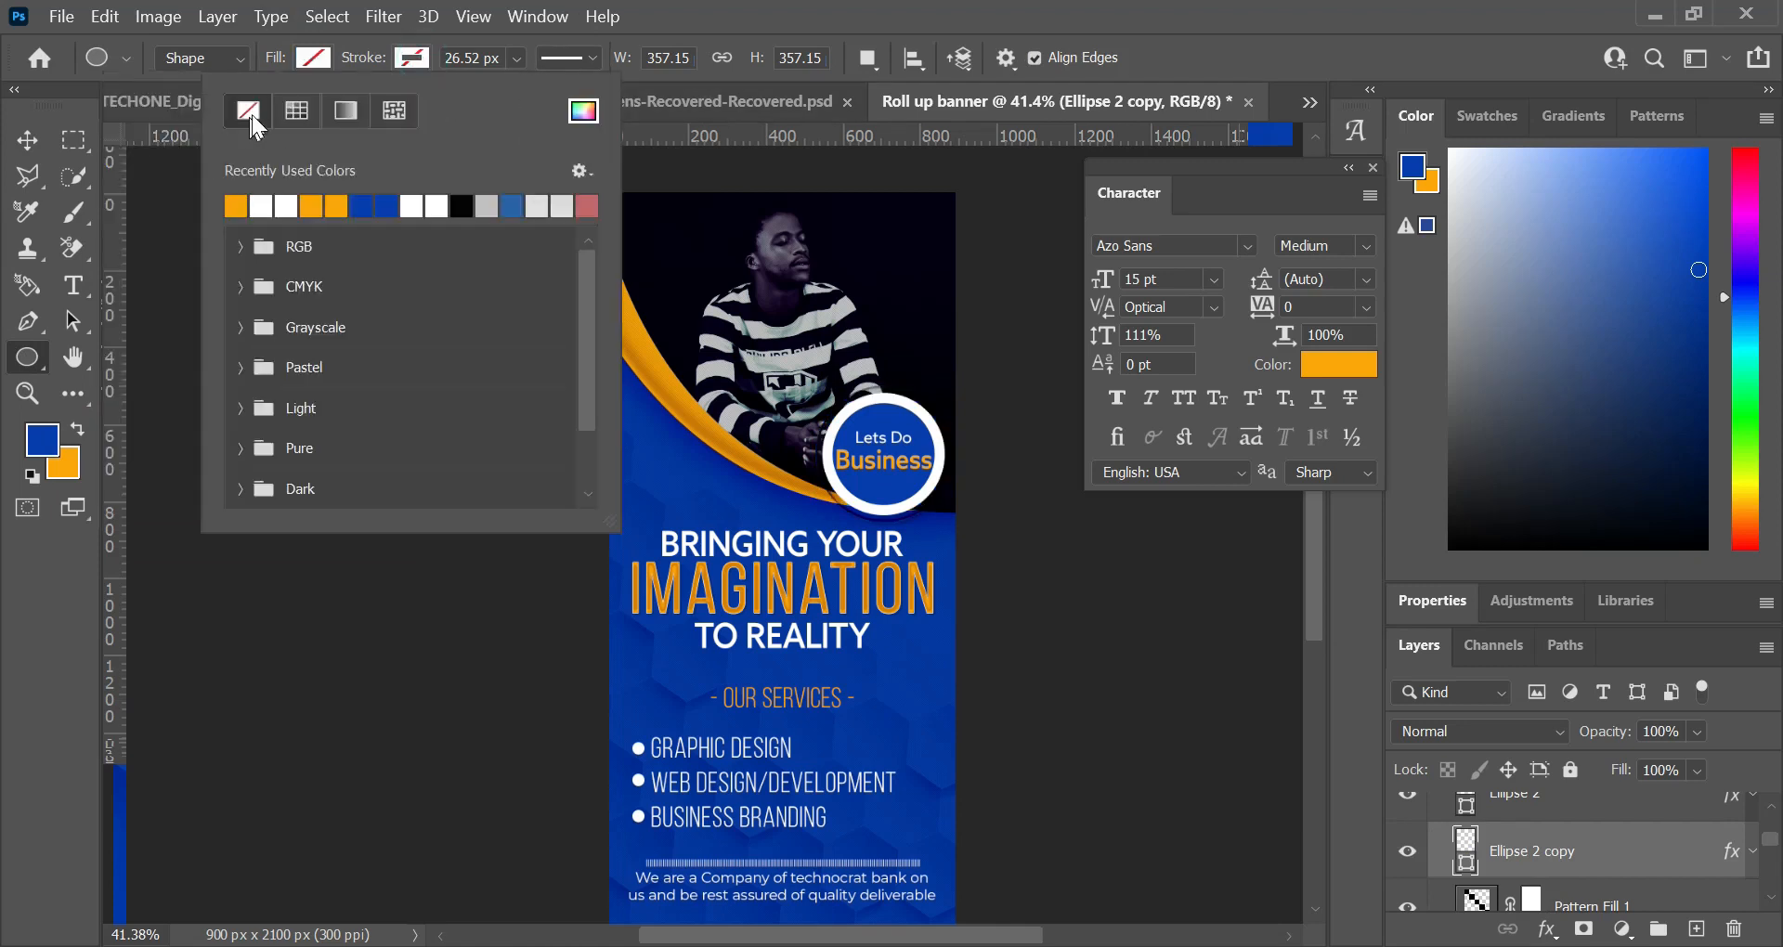
pyautogui.click(298, 113)
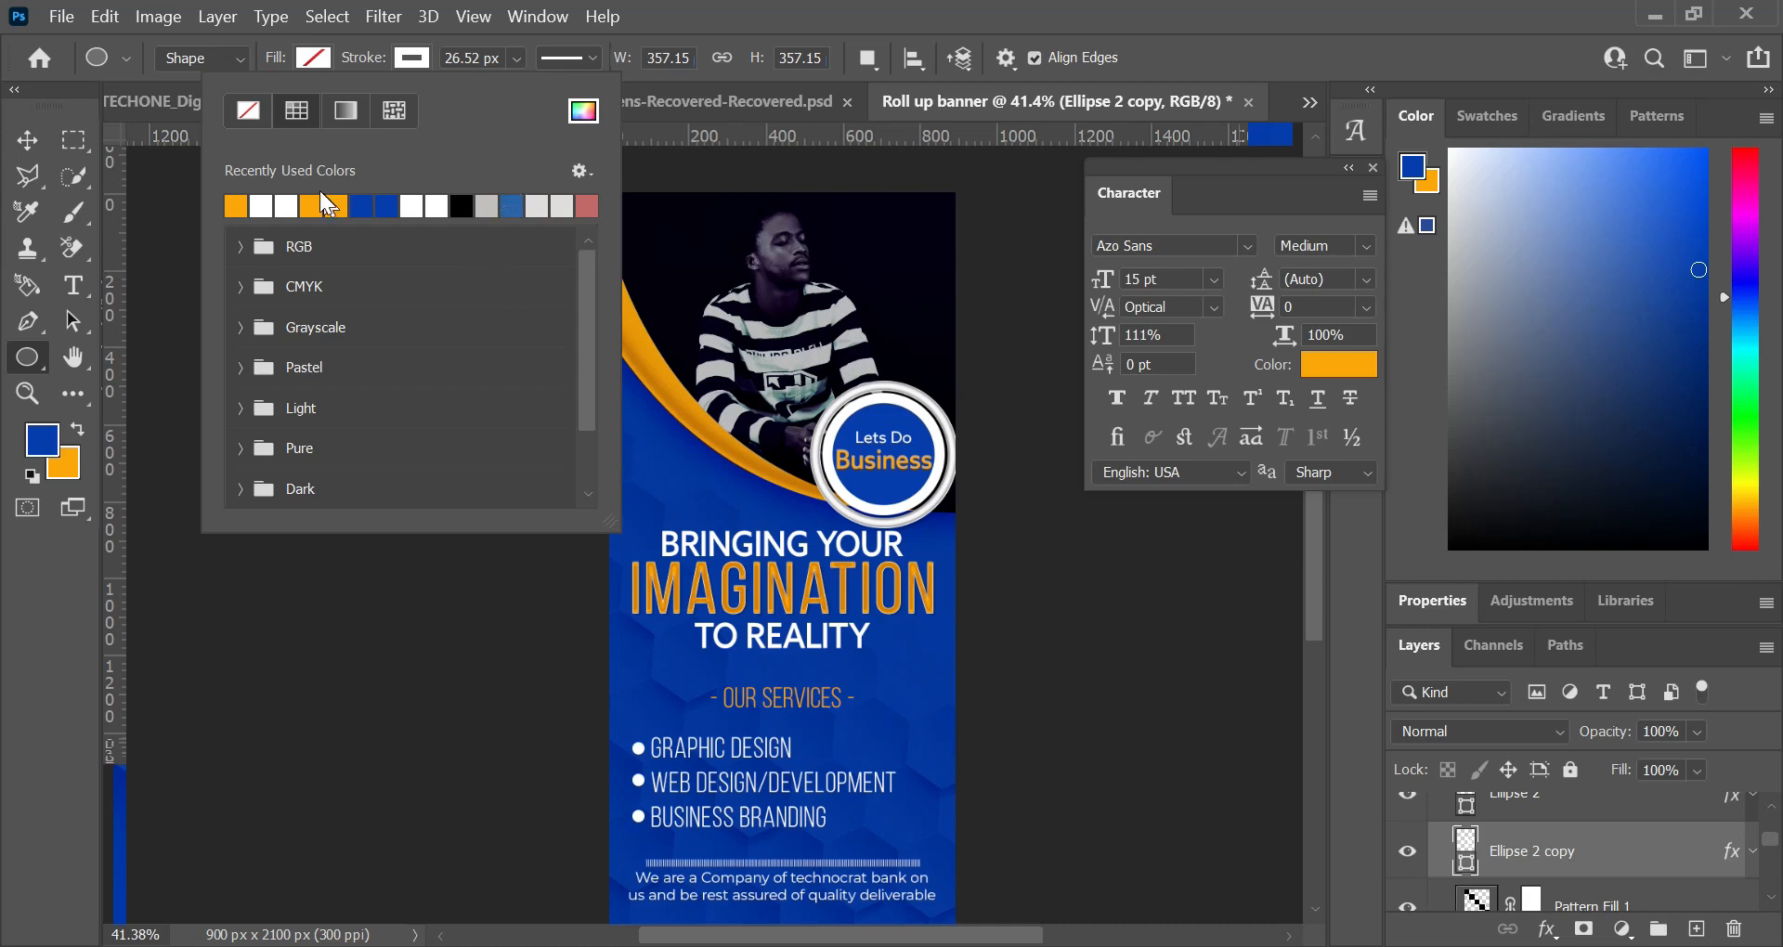
pyautogui.click(237, 203)
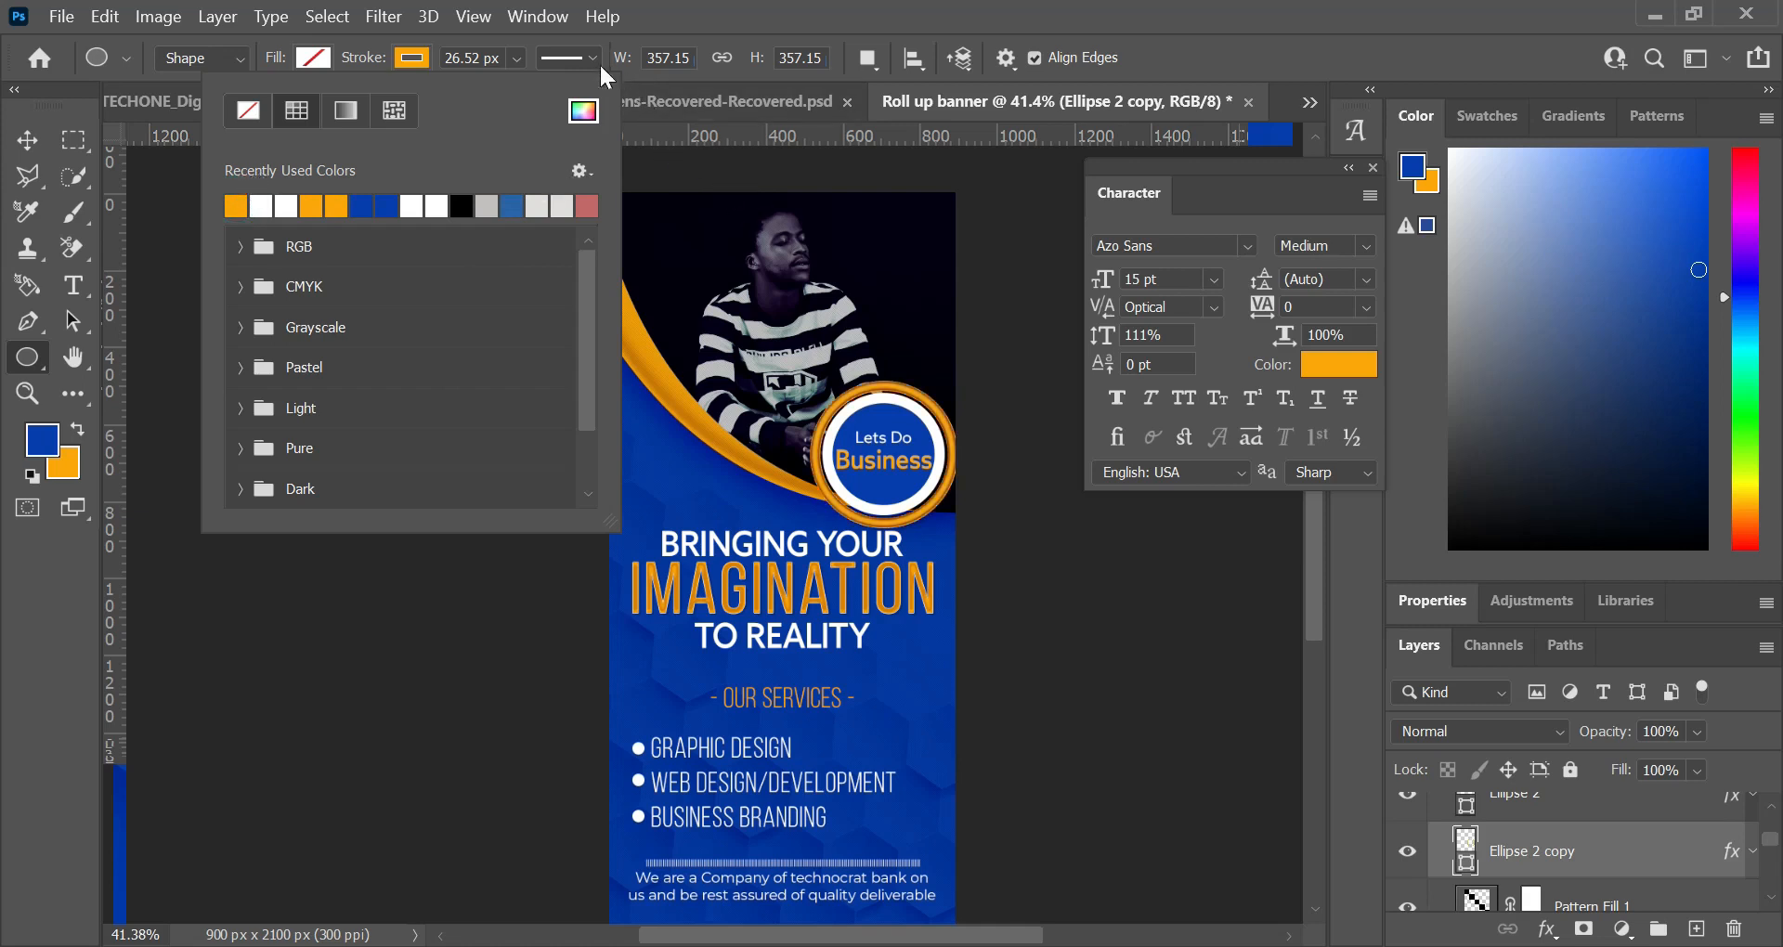
# Step: Thin the orange ring's stroke to 7.41 px and change its line style to dotted
pyautogui.click(515, 59)
pyautogui.click(518, 91)
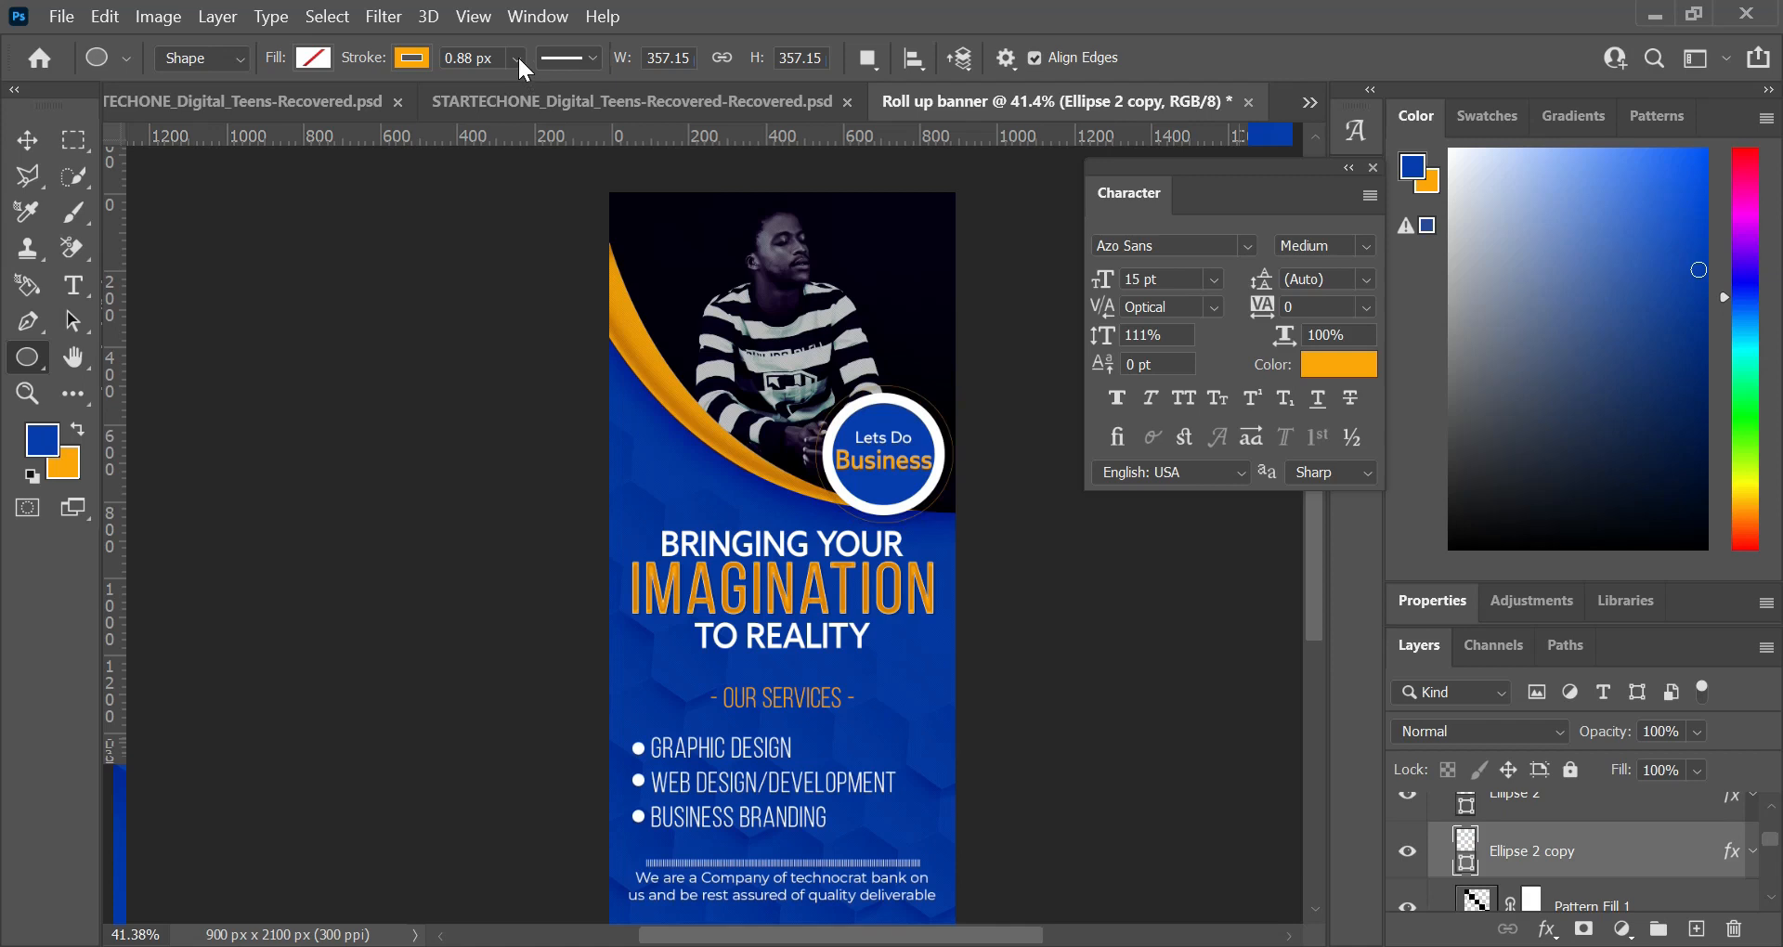
pyautogui.click(516, 57)
pyautogui.click(533, 87)
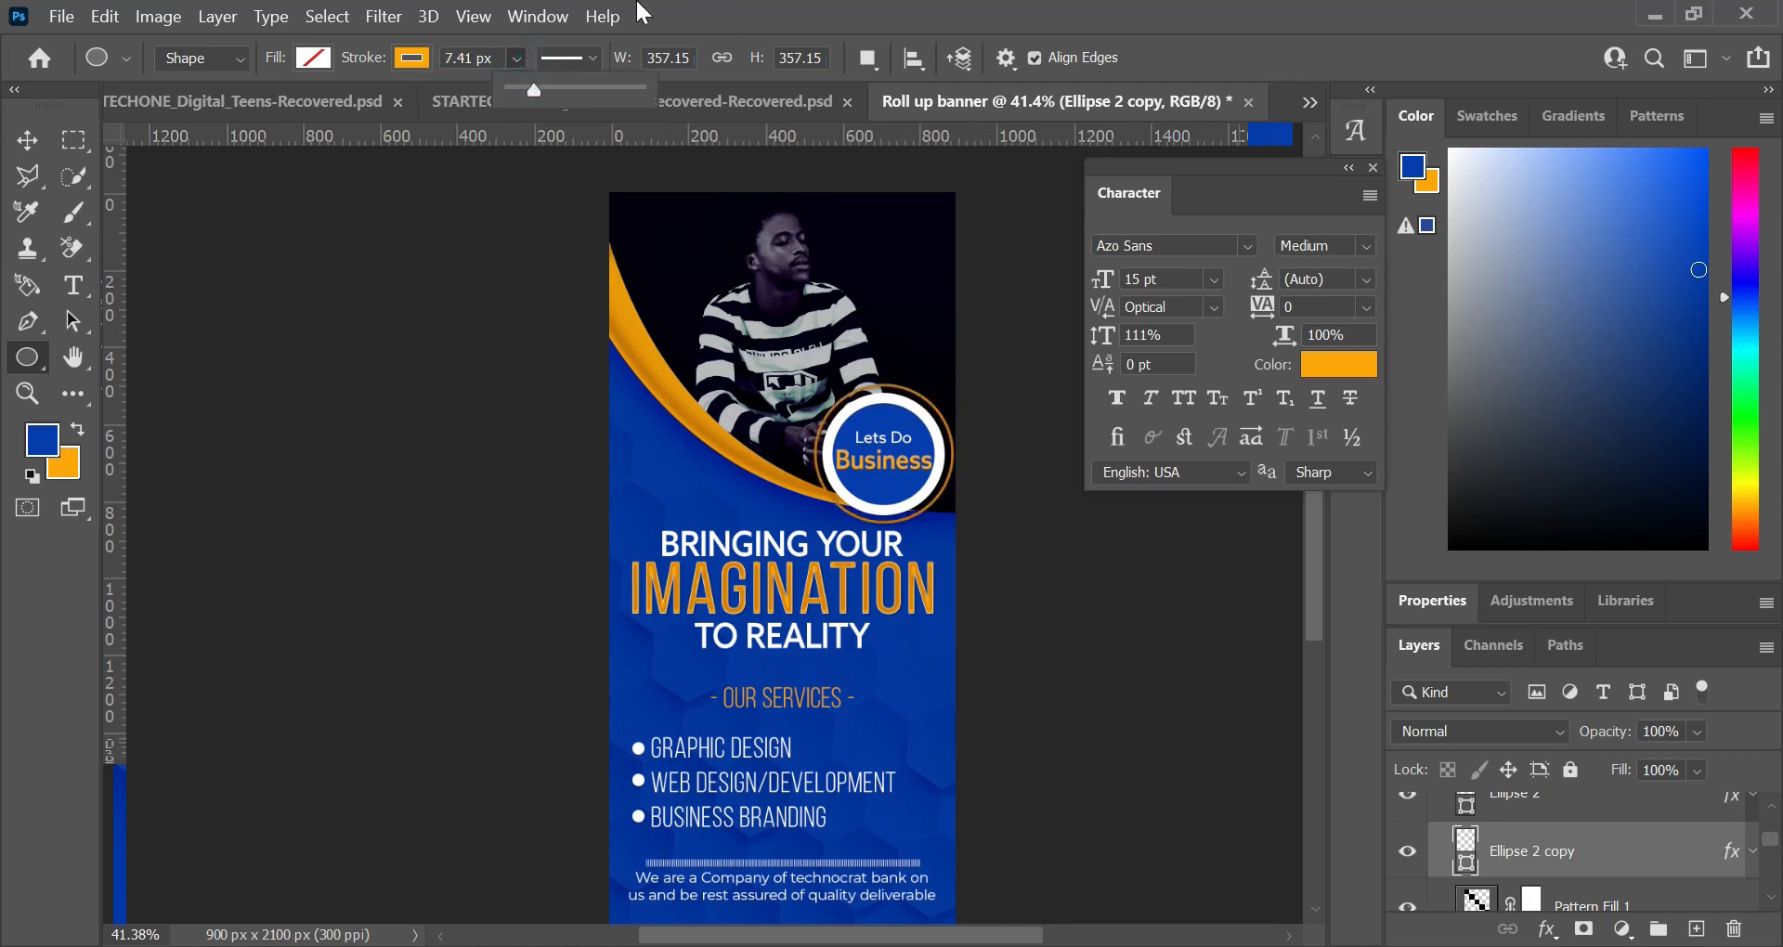
pyautogui.click(590, 58)
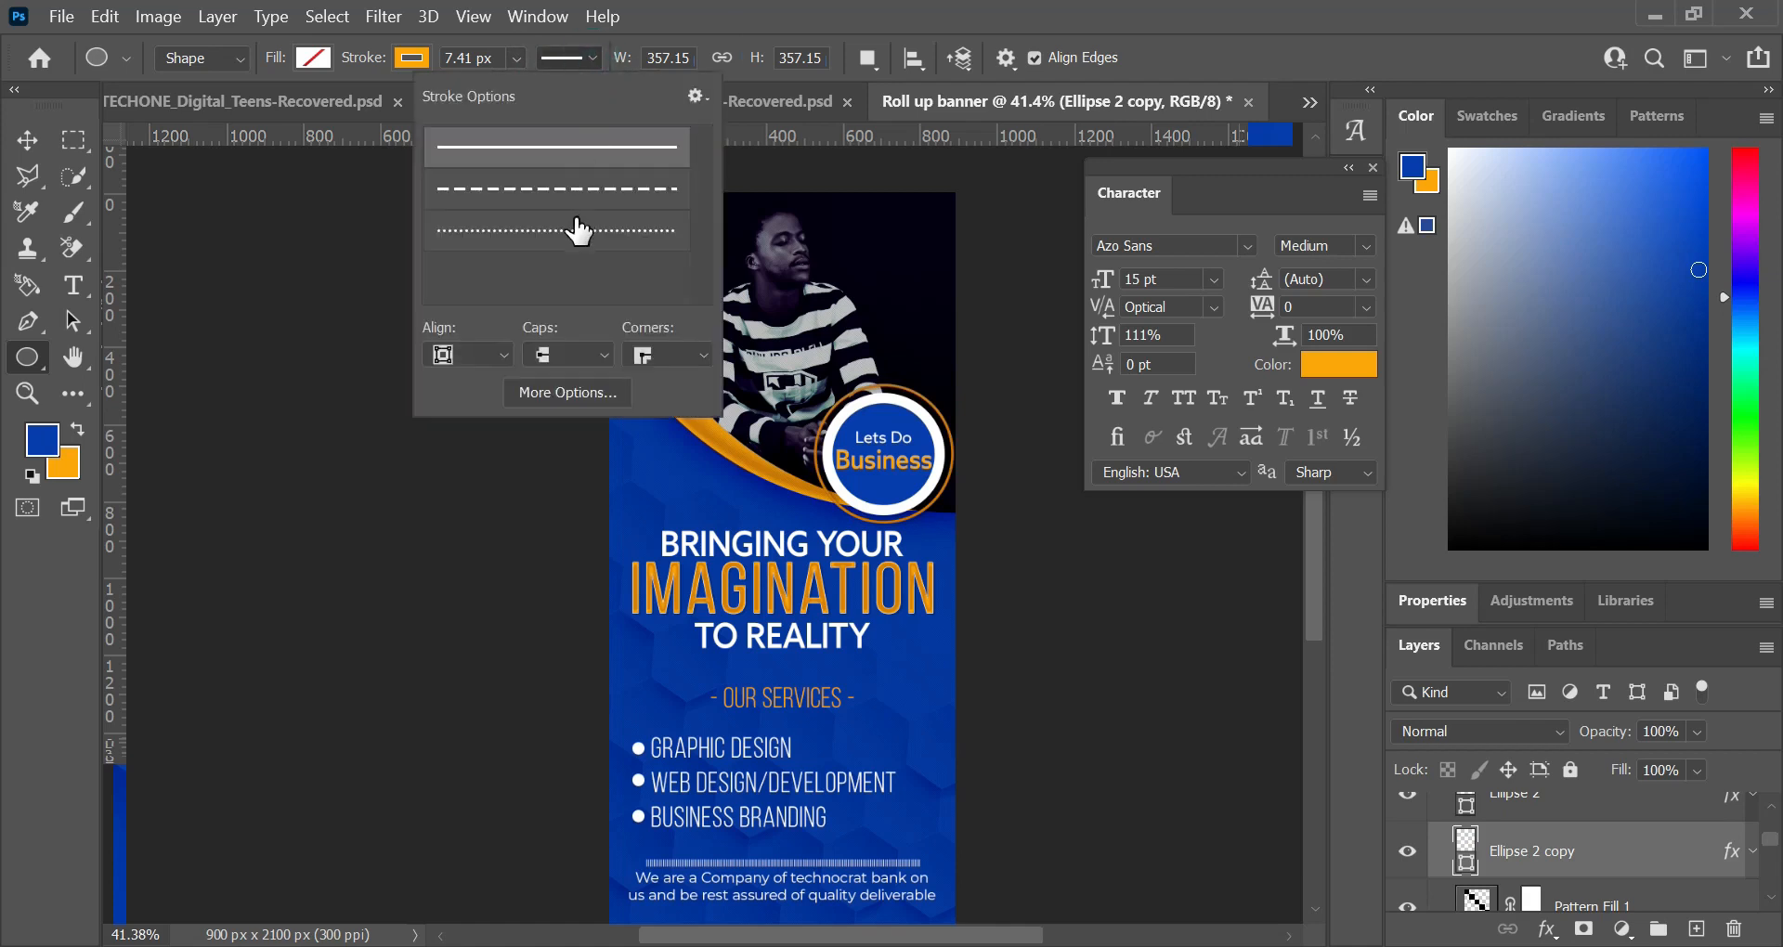
pyautogui.click(575, 236)
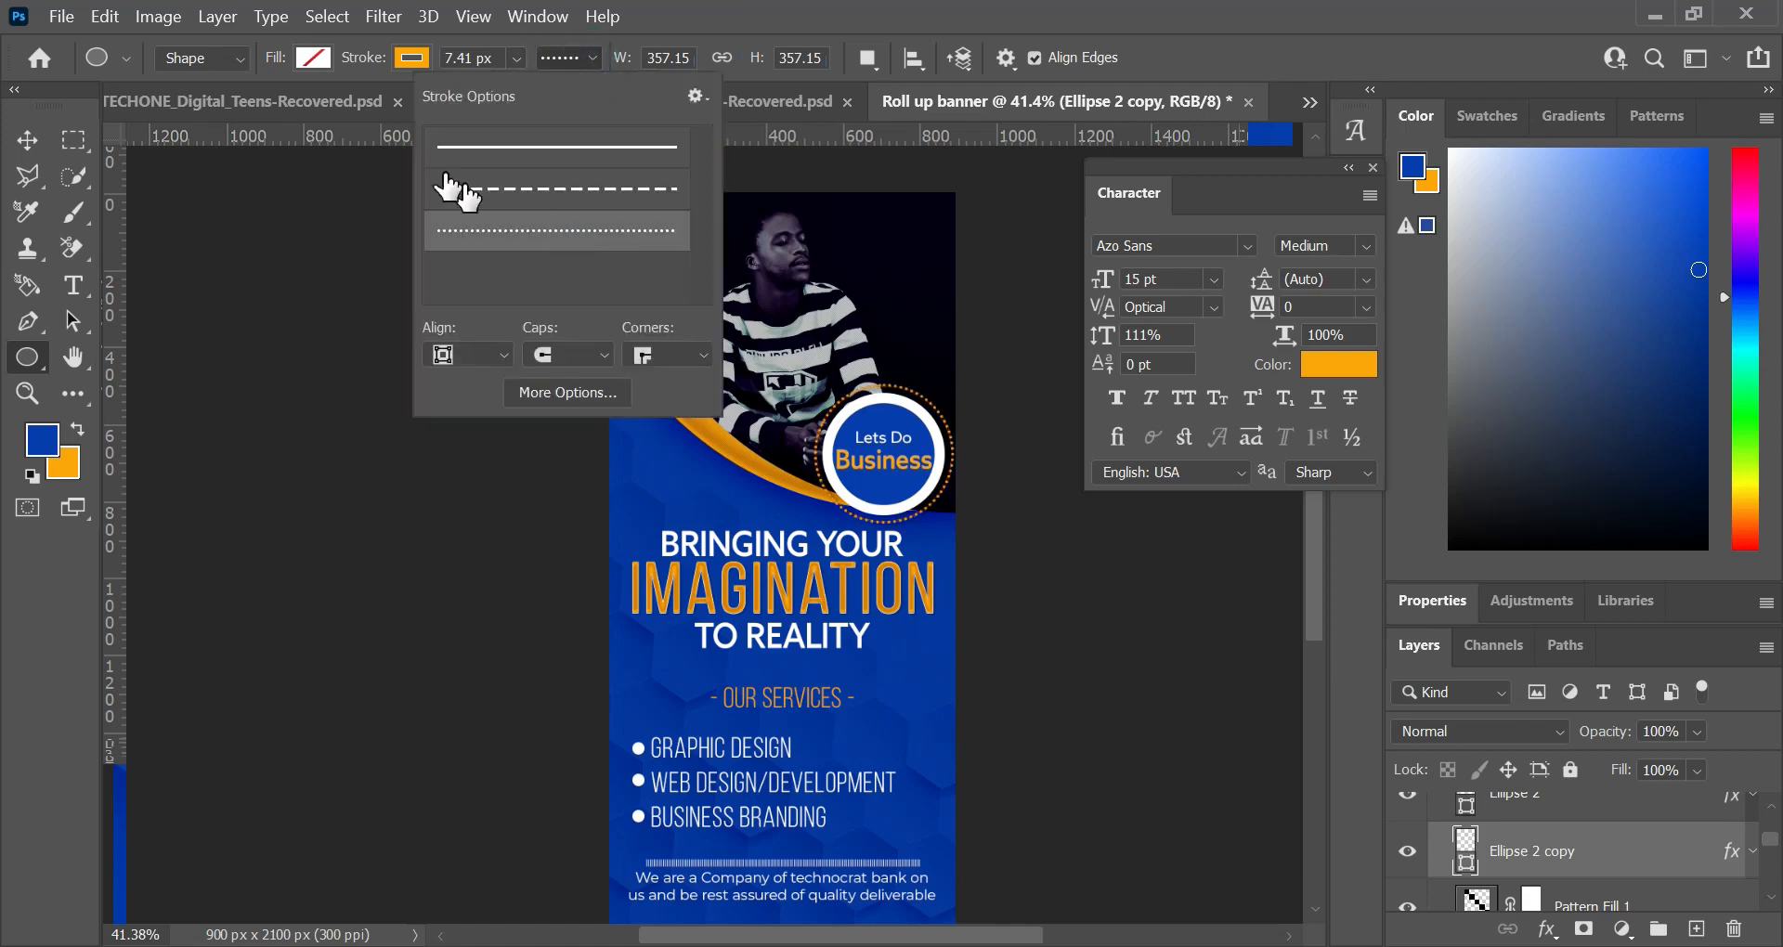
pyautogui.click(515, 56)
pyautogui.scroll(3, 840, 367)
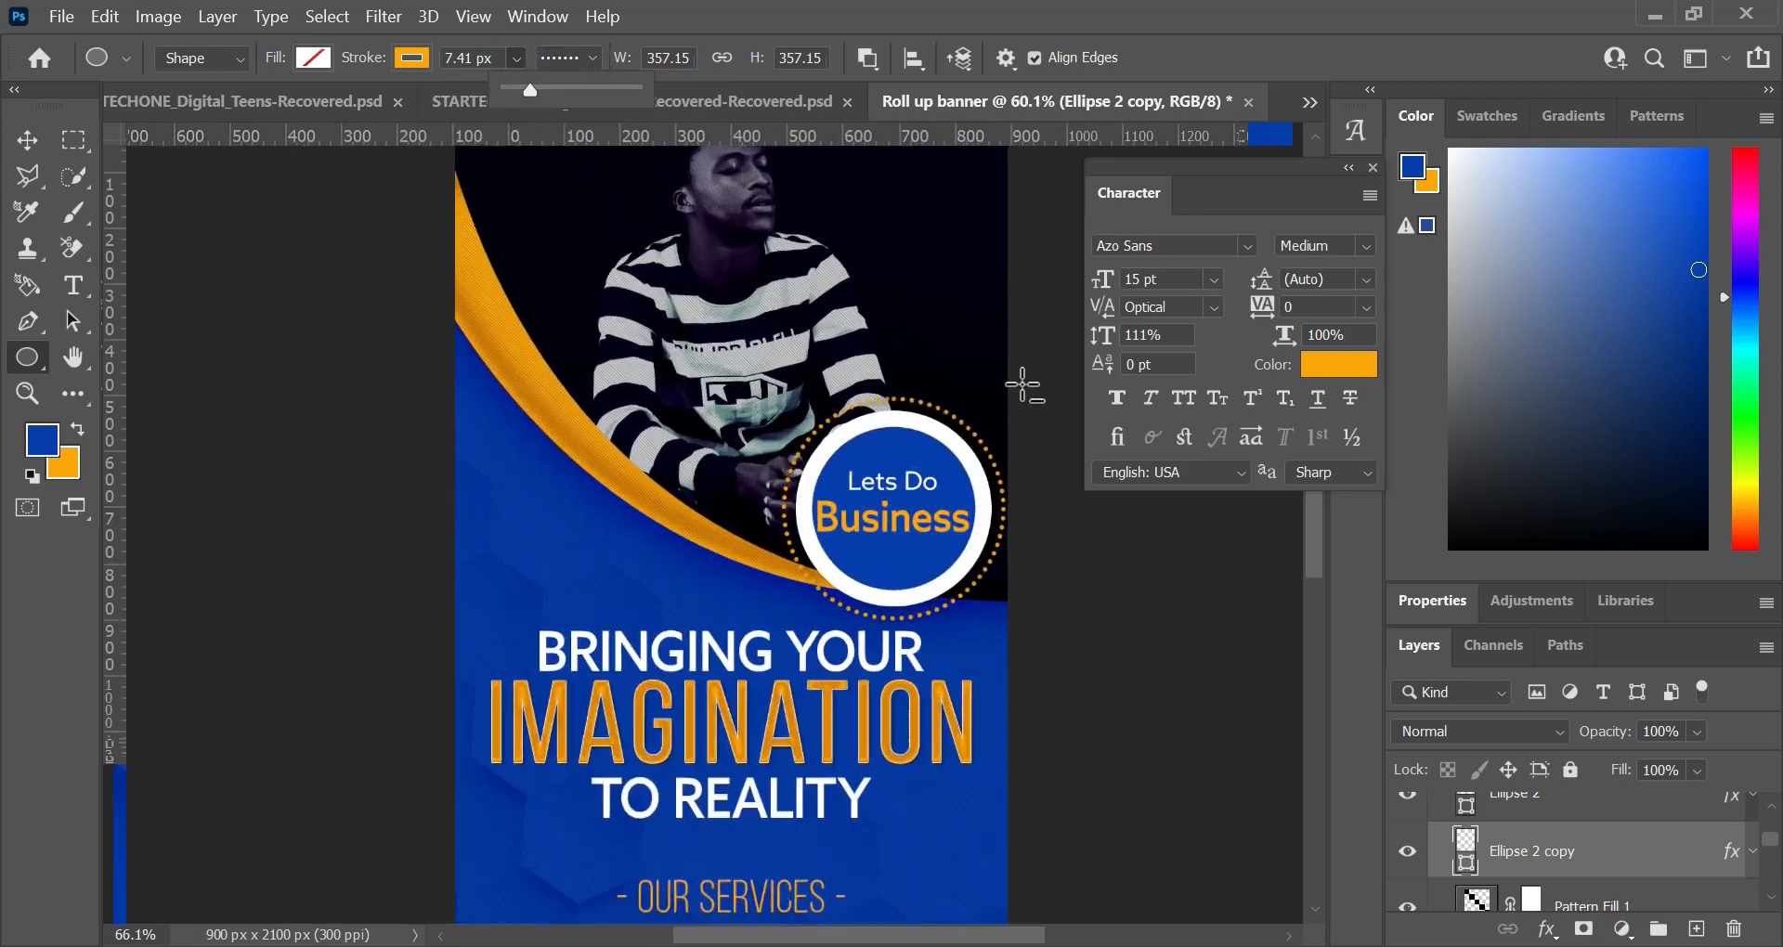
pyautogui.scroll(-2, 972, 383)
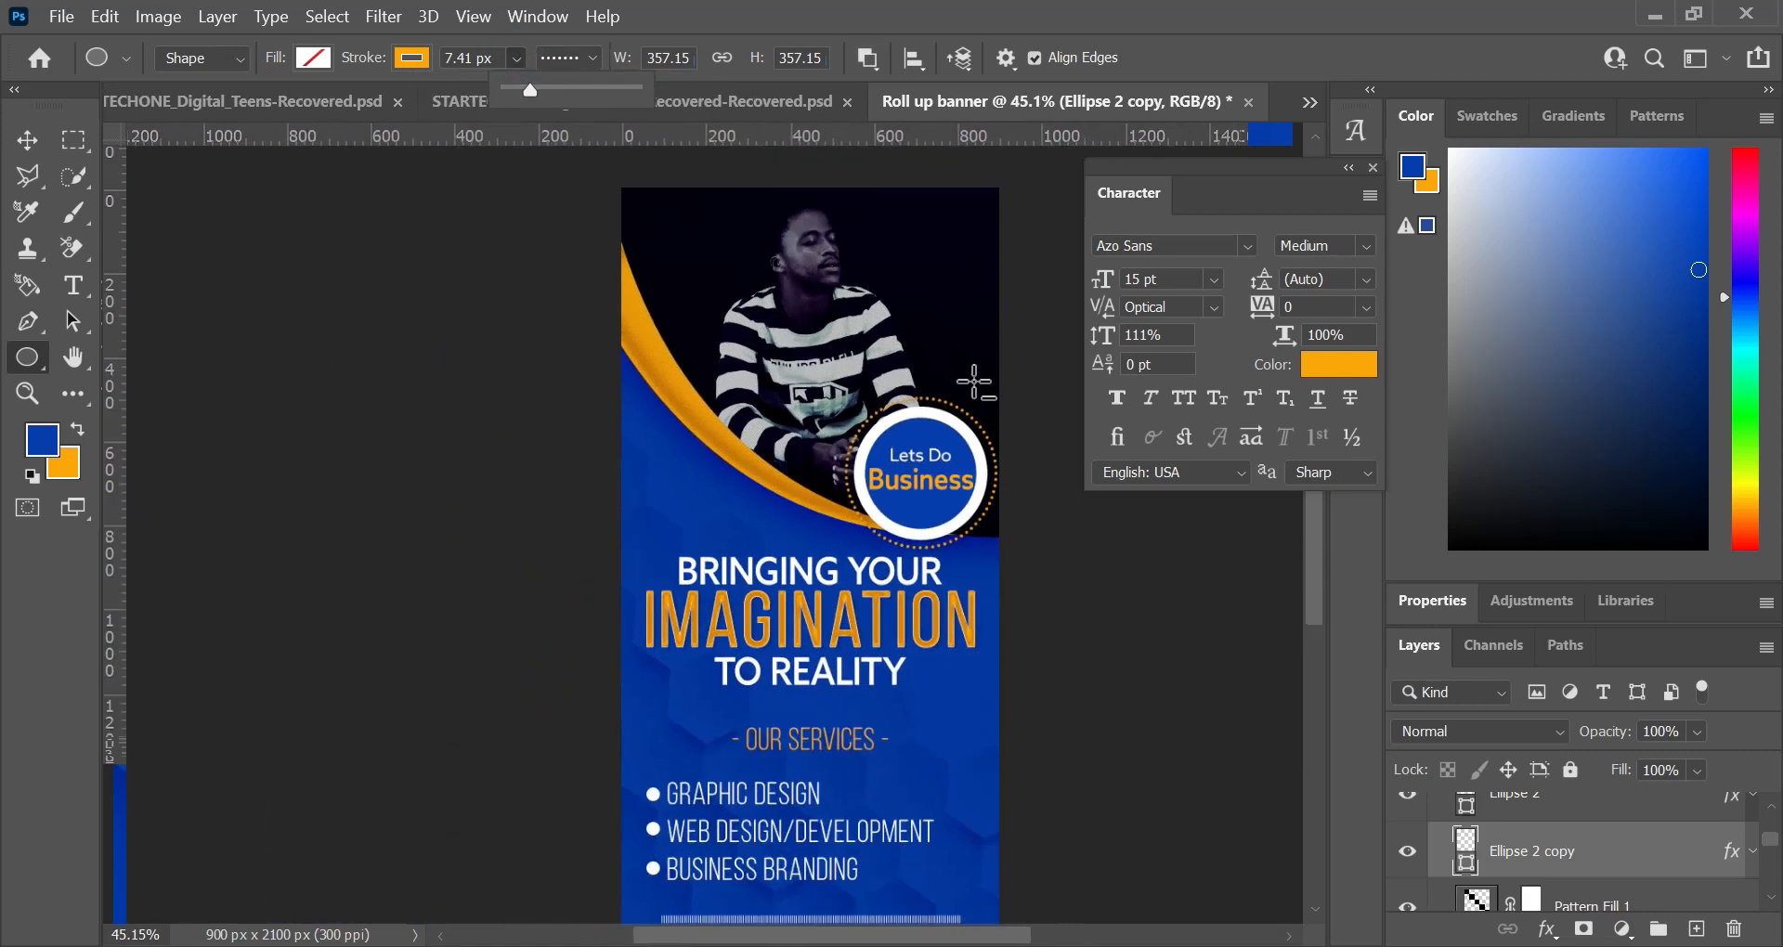
pyautogui.click(32, 144)
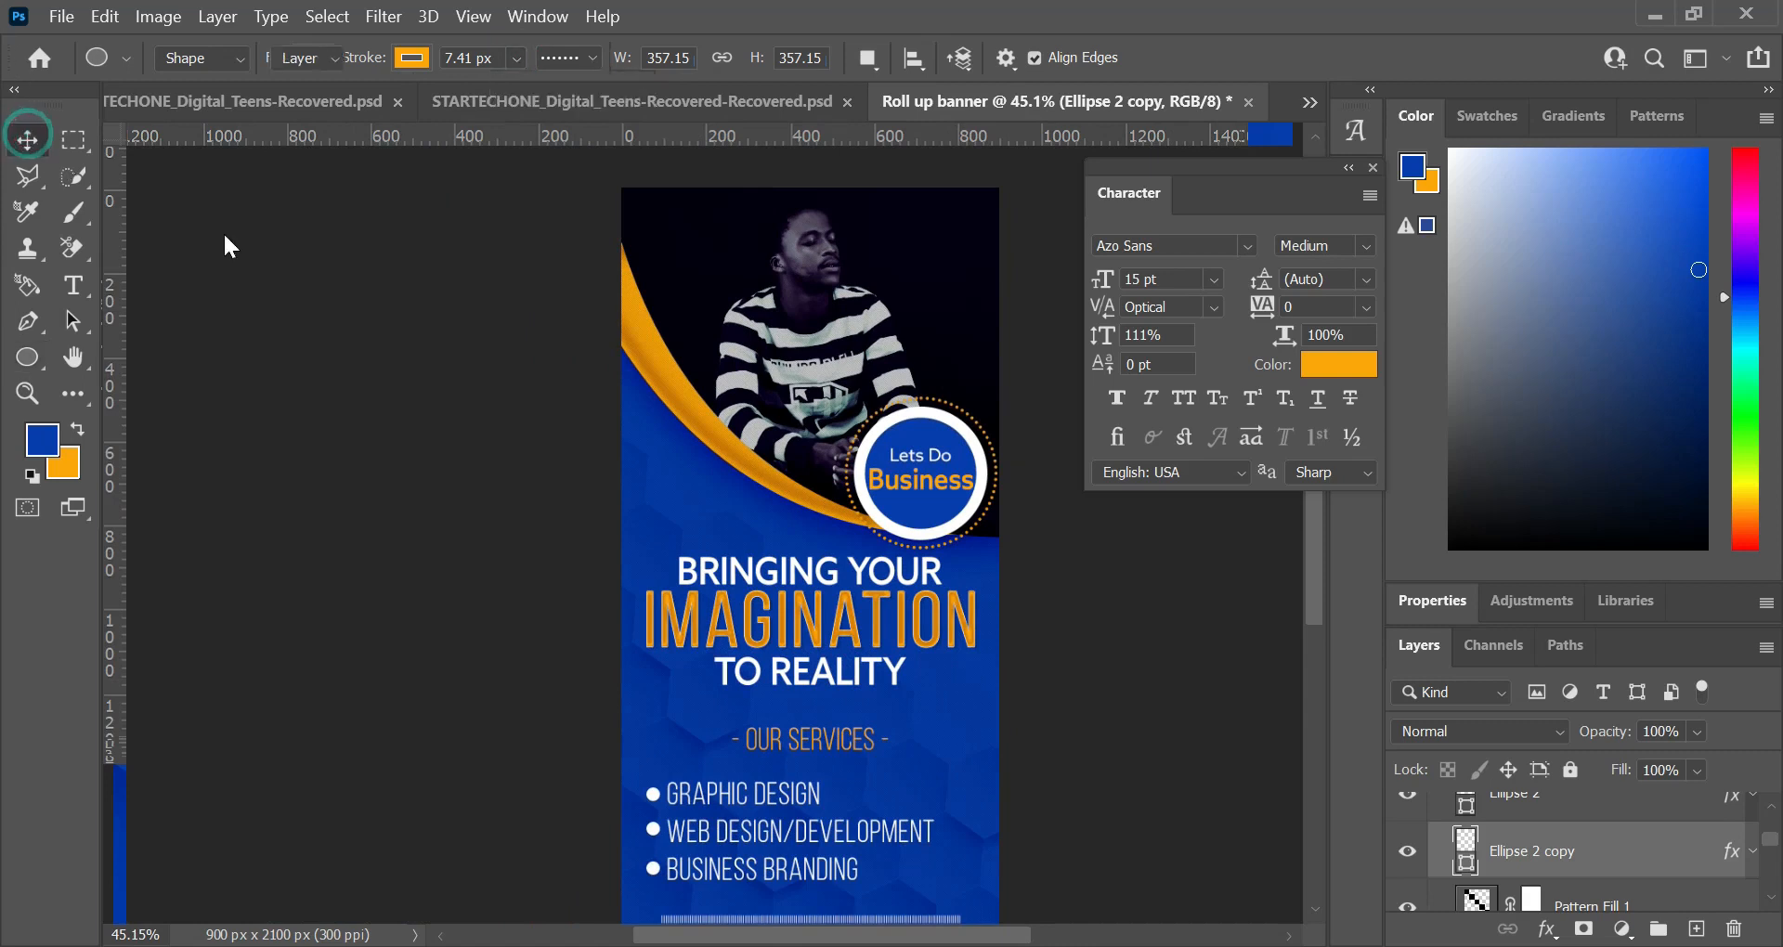
# Step: Open the icon images twitter.png, icon-02-512.png, instagram.png and call.png from the background folder
pyautogui.scroll(-2, 848, 370)
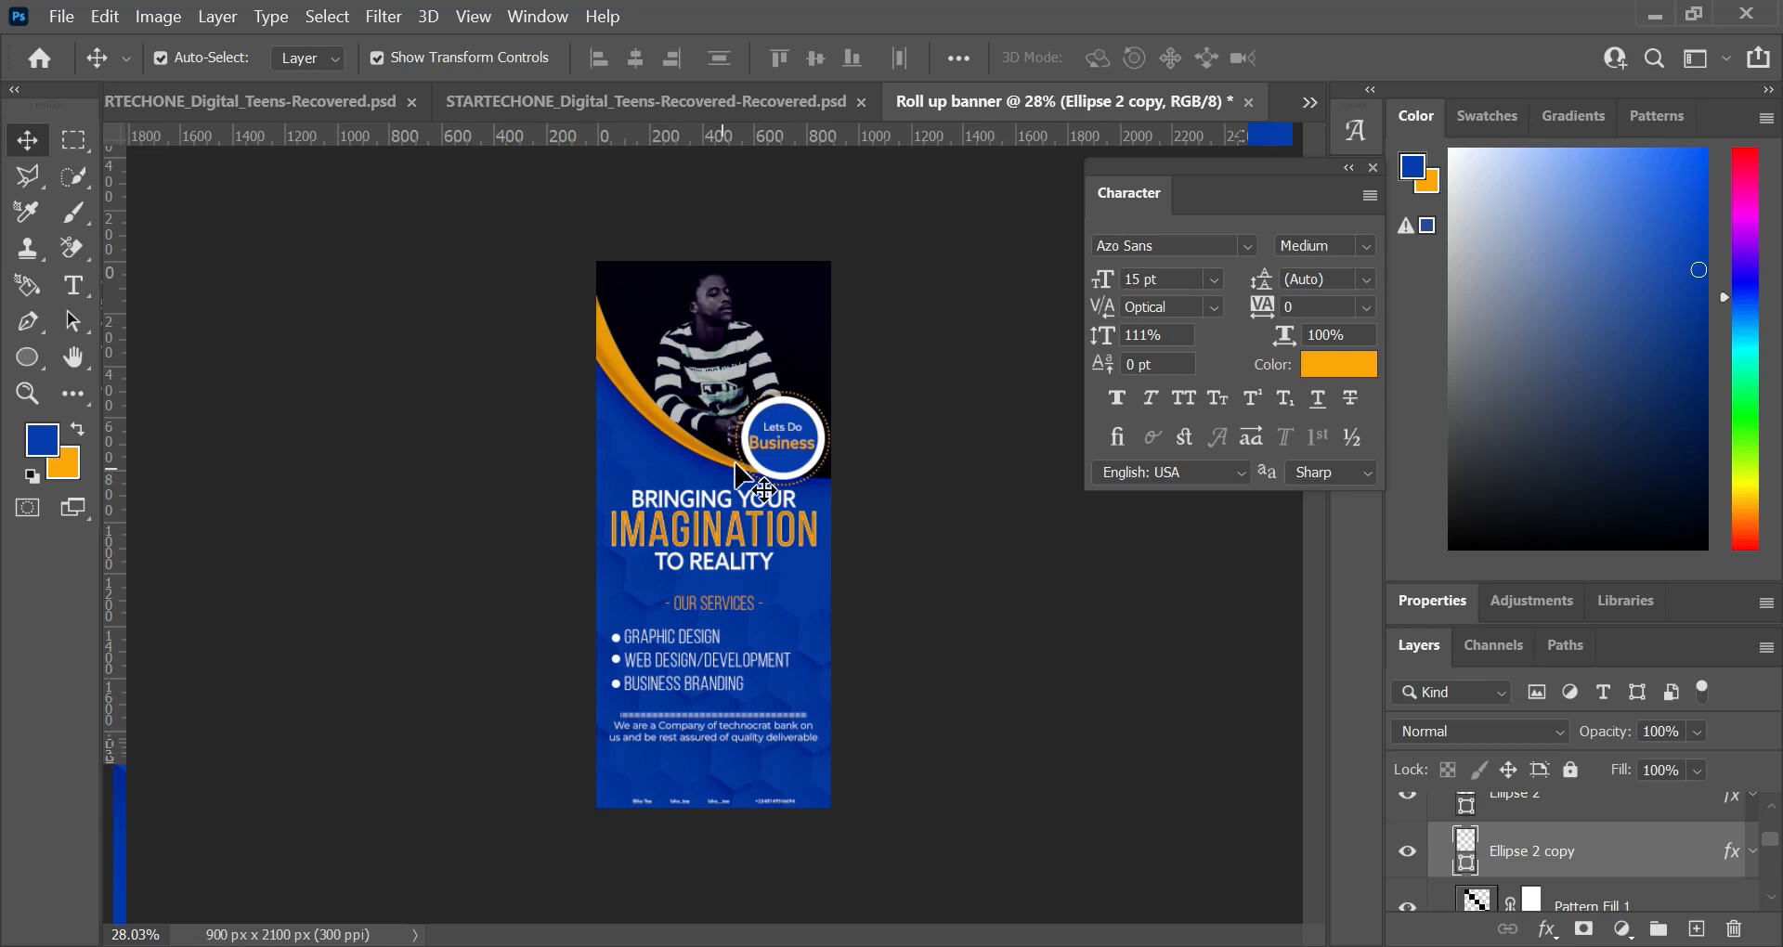
pyautogui.scroll(2, 726, 499)
pyautogui.scroll(2, 858, 415)
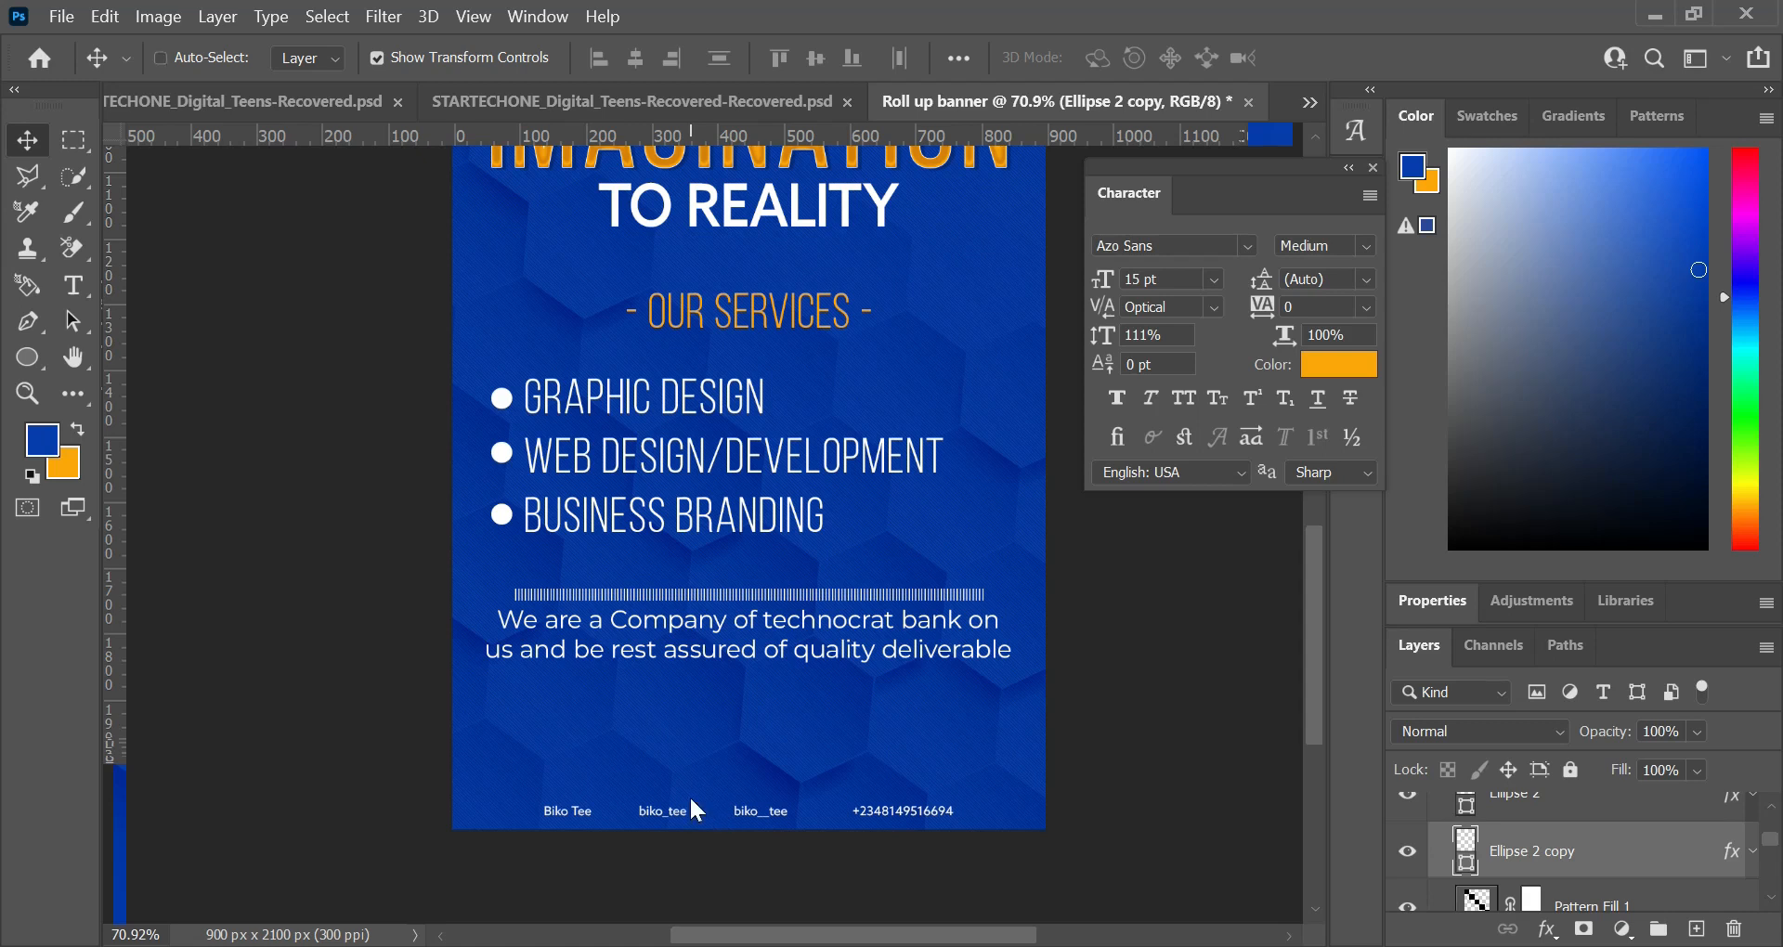
pyautogui.hotkey('ctrl', 'o')
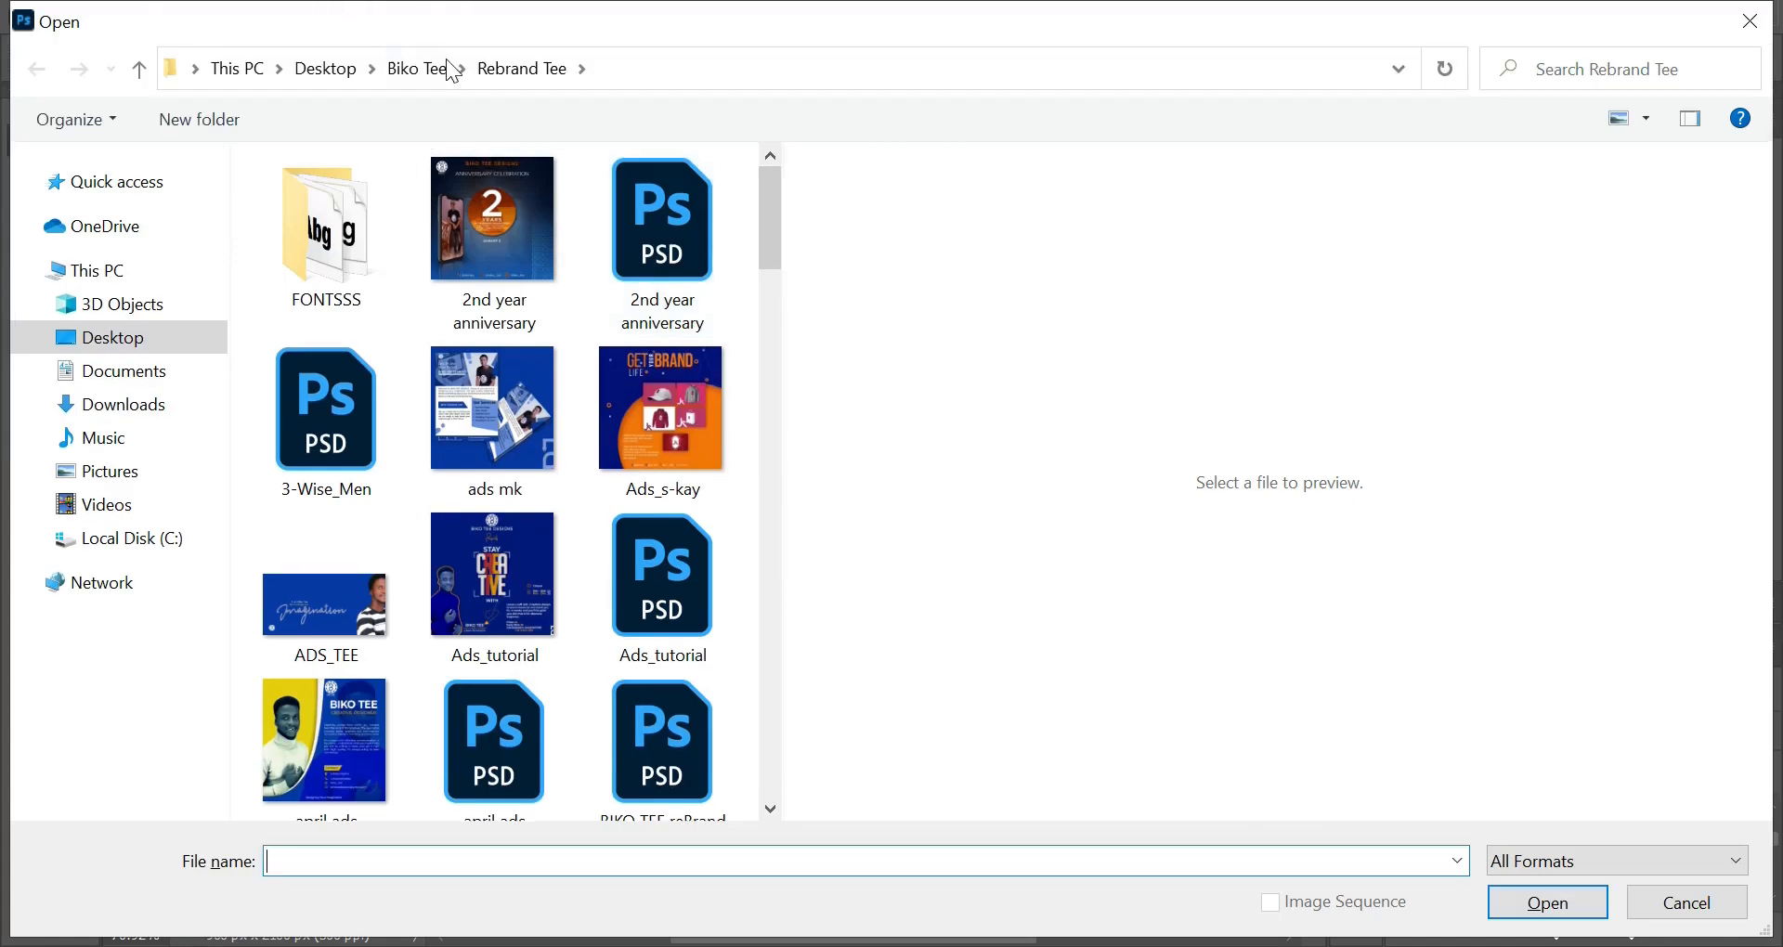
pyautogui.click(452, 71)
pyautogui.click(430, 247)
pyautogui.doubleClick(397, 231)
pyautogui.click(494, 256)
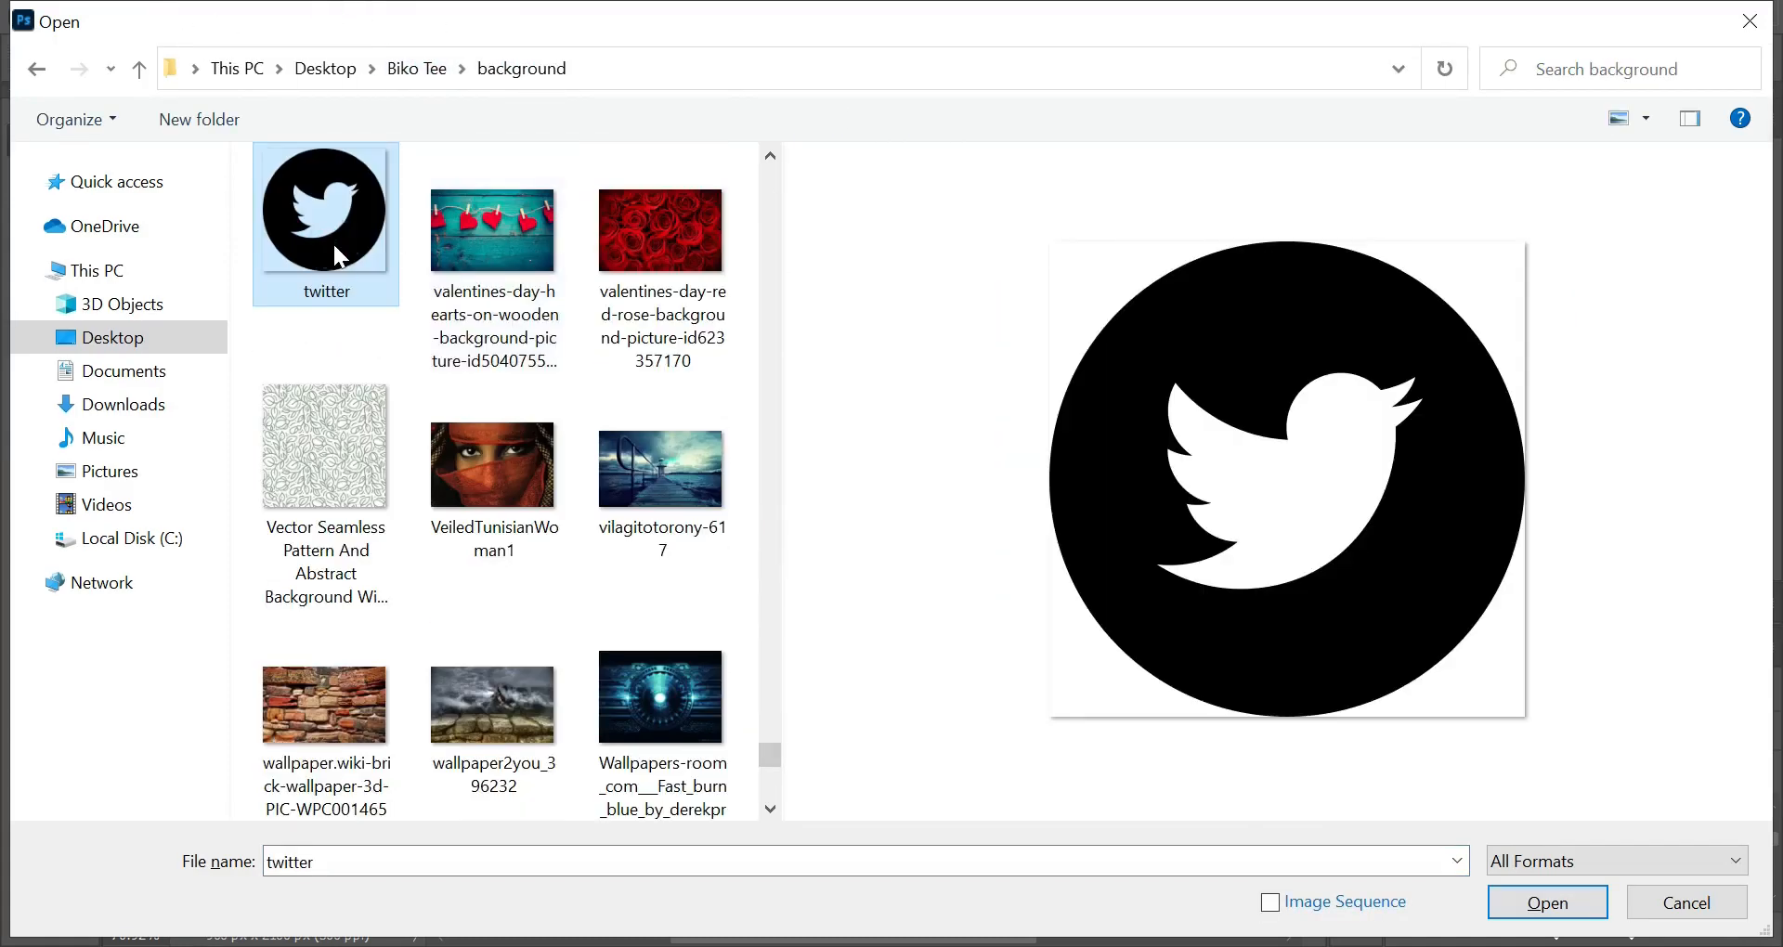
pyautogui.doubleClick(333, 242)
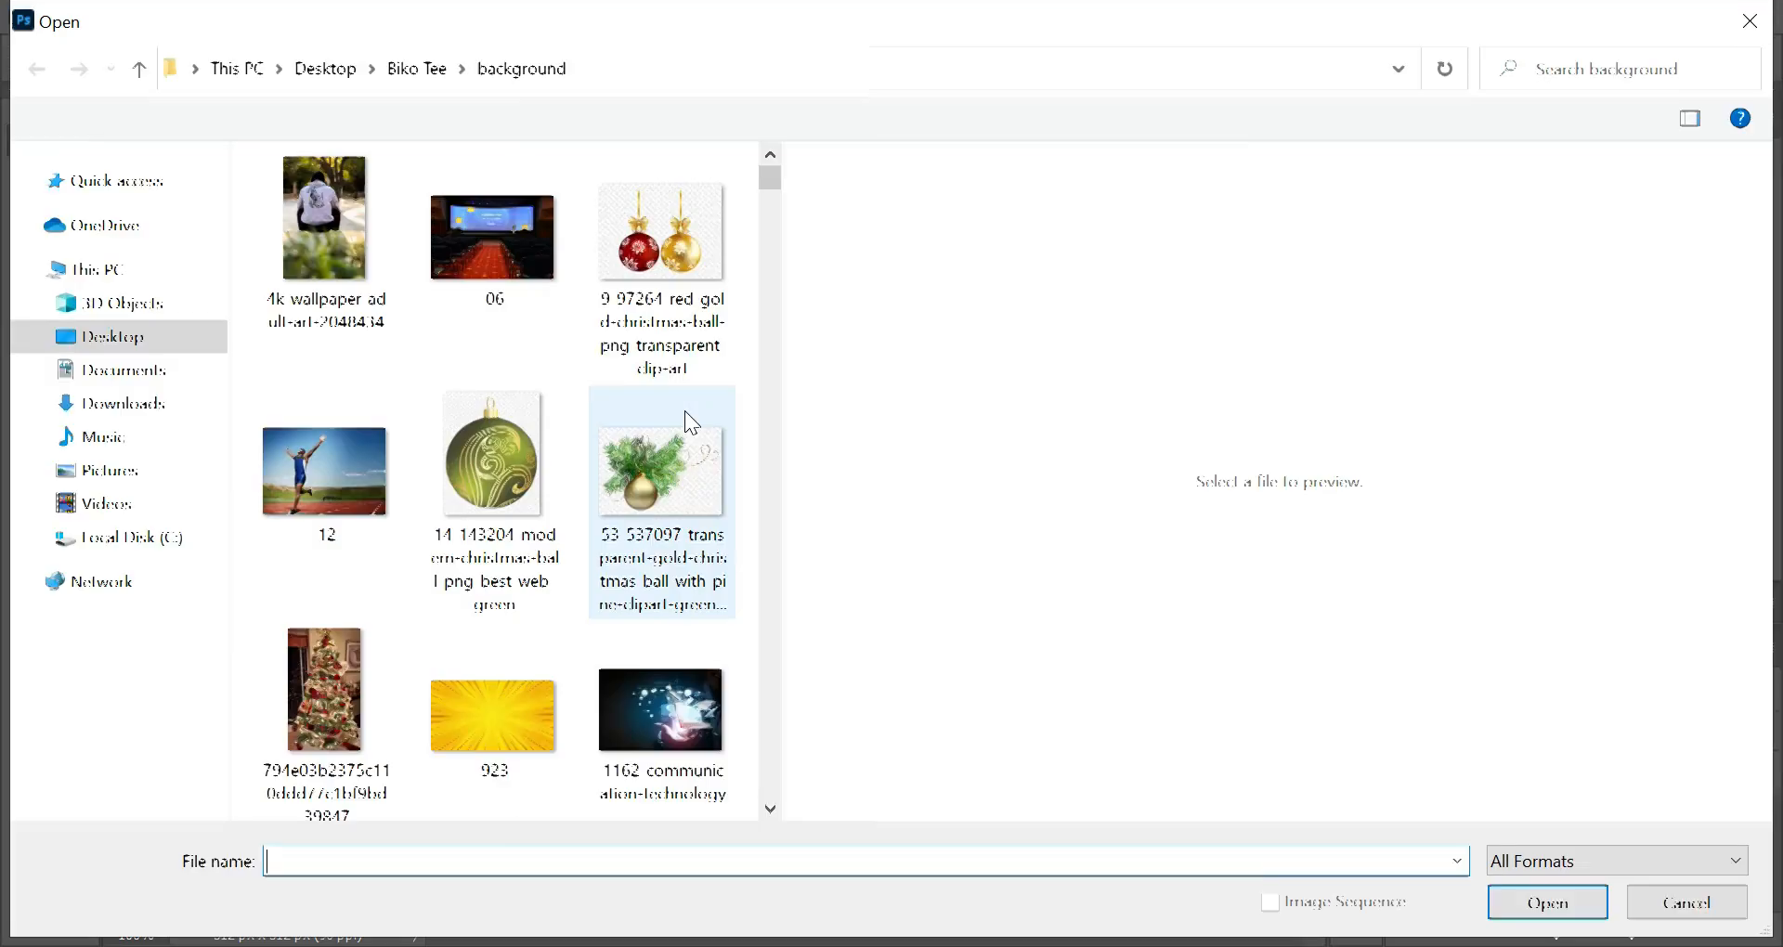
pyautogui.write('call')
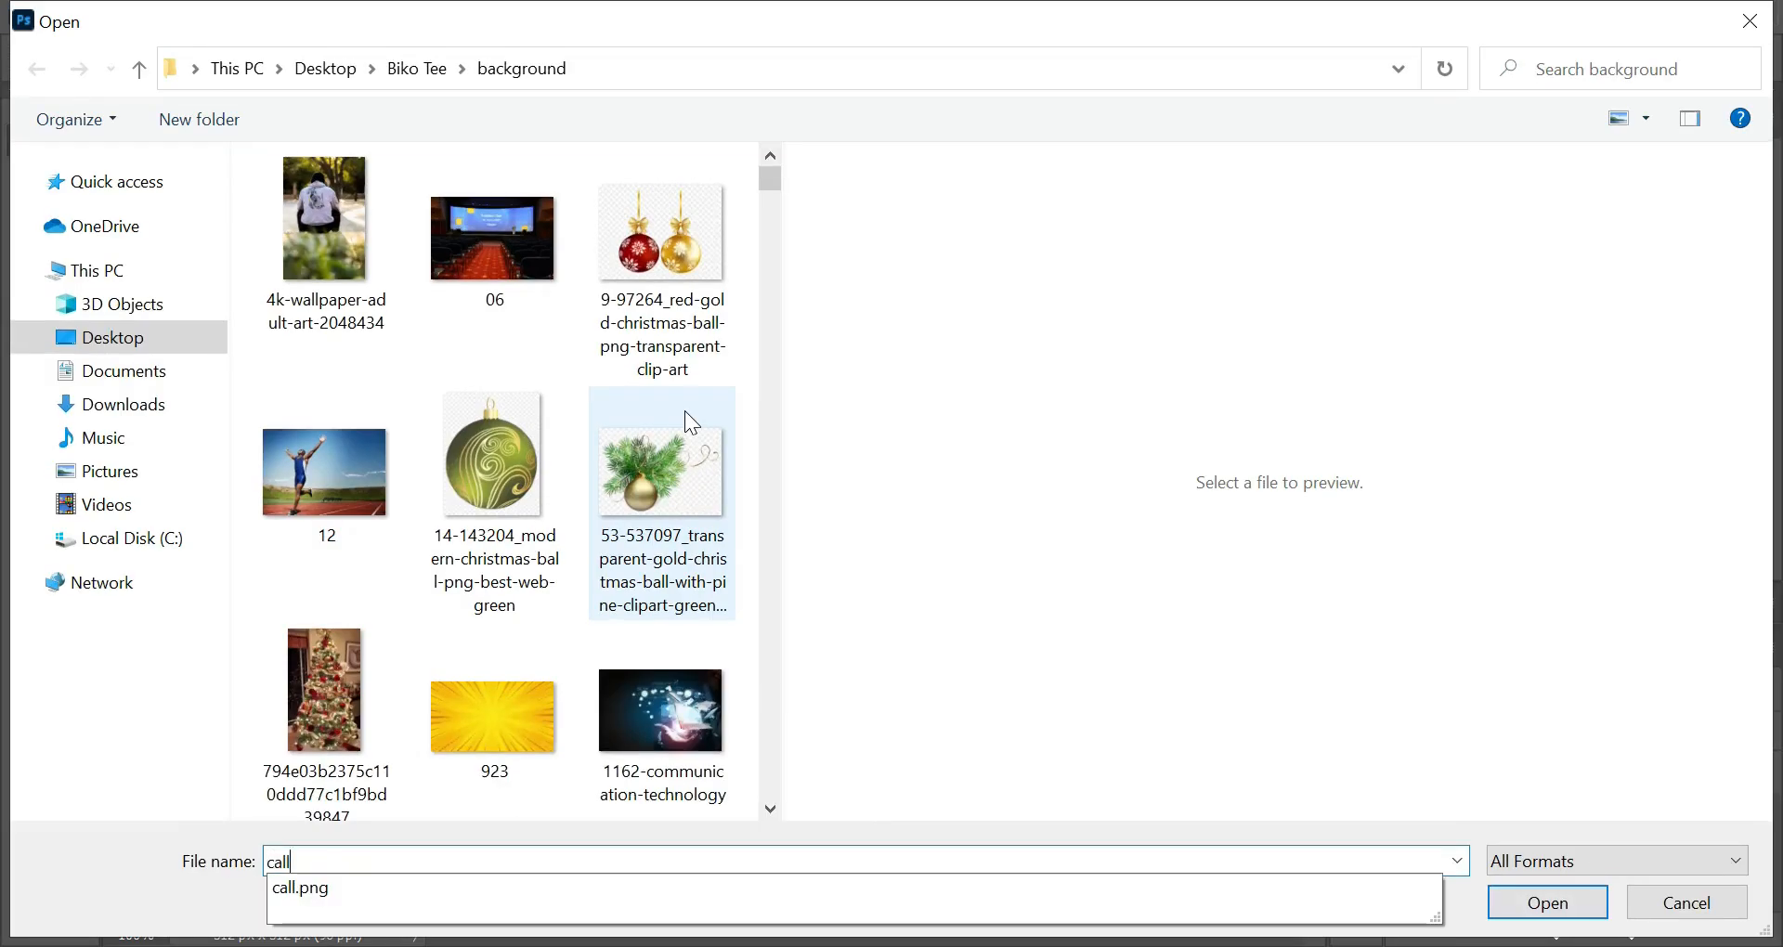
pyautogui.press('Return')
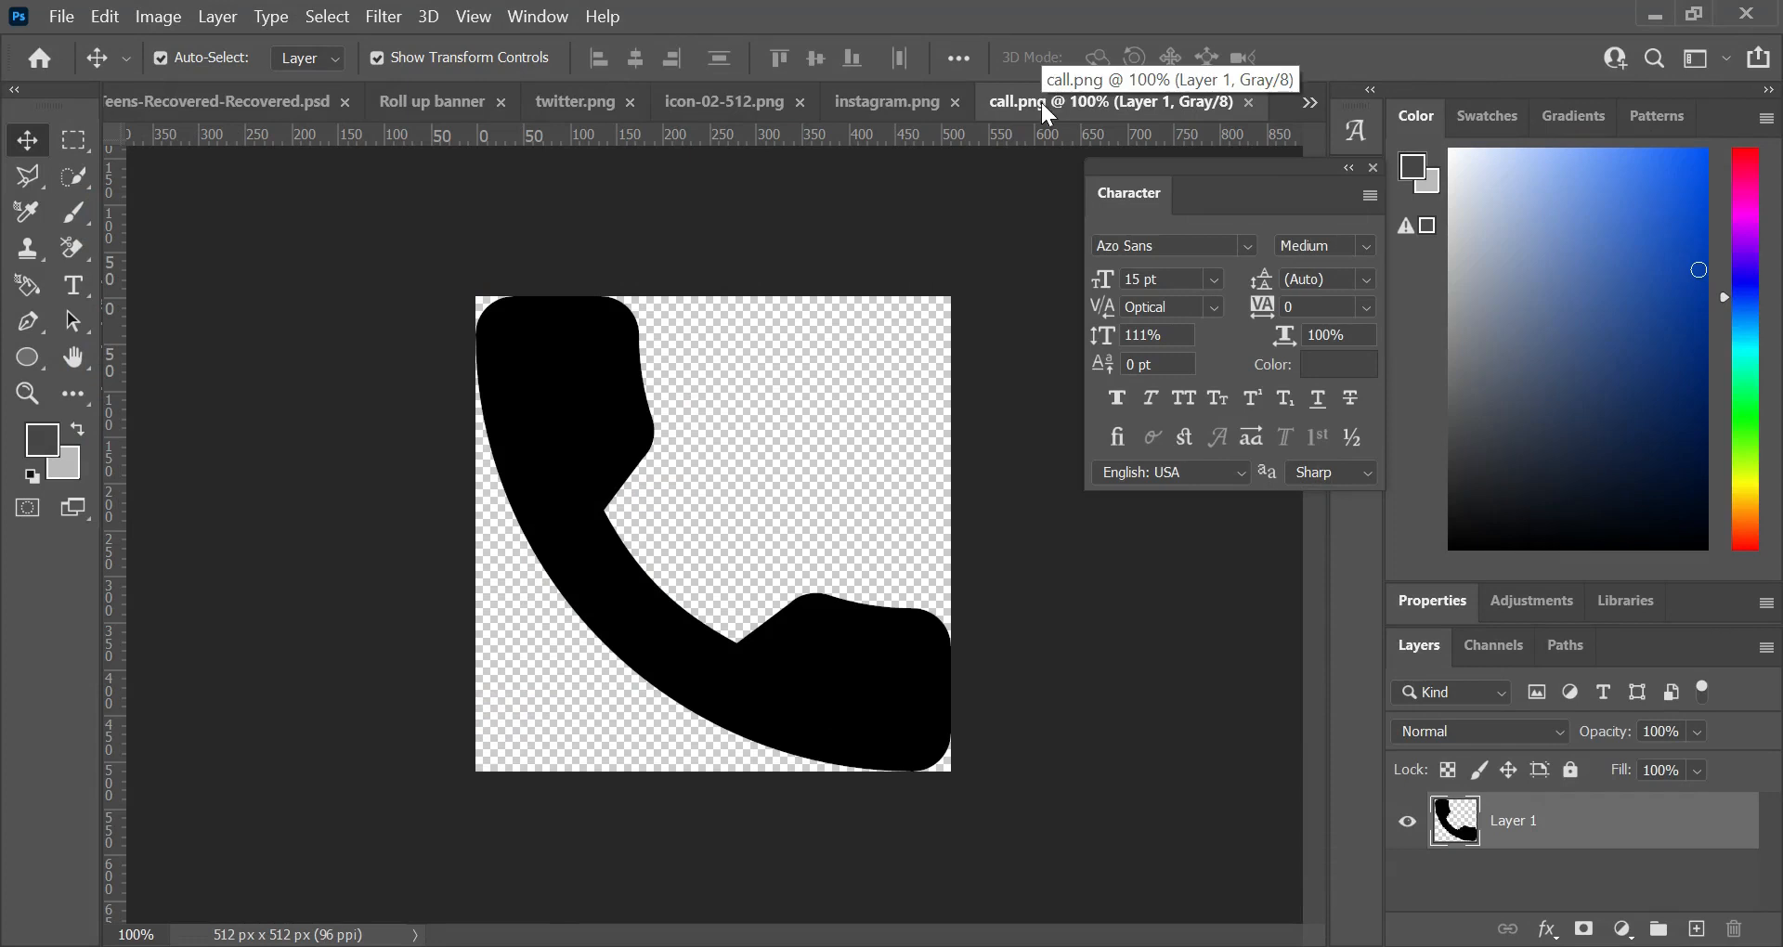
# Step: Float the call, Instagram, Facebook and Twitter icon images in separate windows, and copy the Twitter icon onto the banner's lower-left corner
pyautogui.moveTo(1045, 113); pyautogui.dragTo(1122, 202)
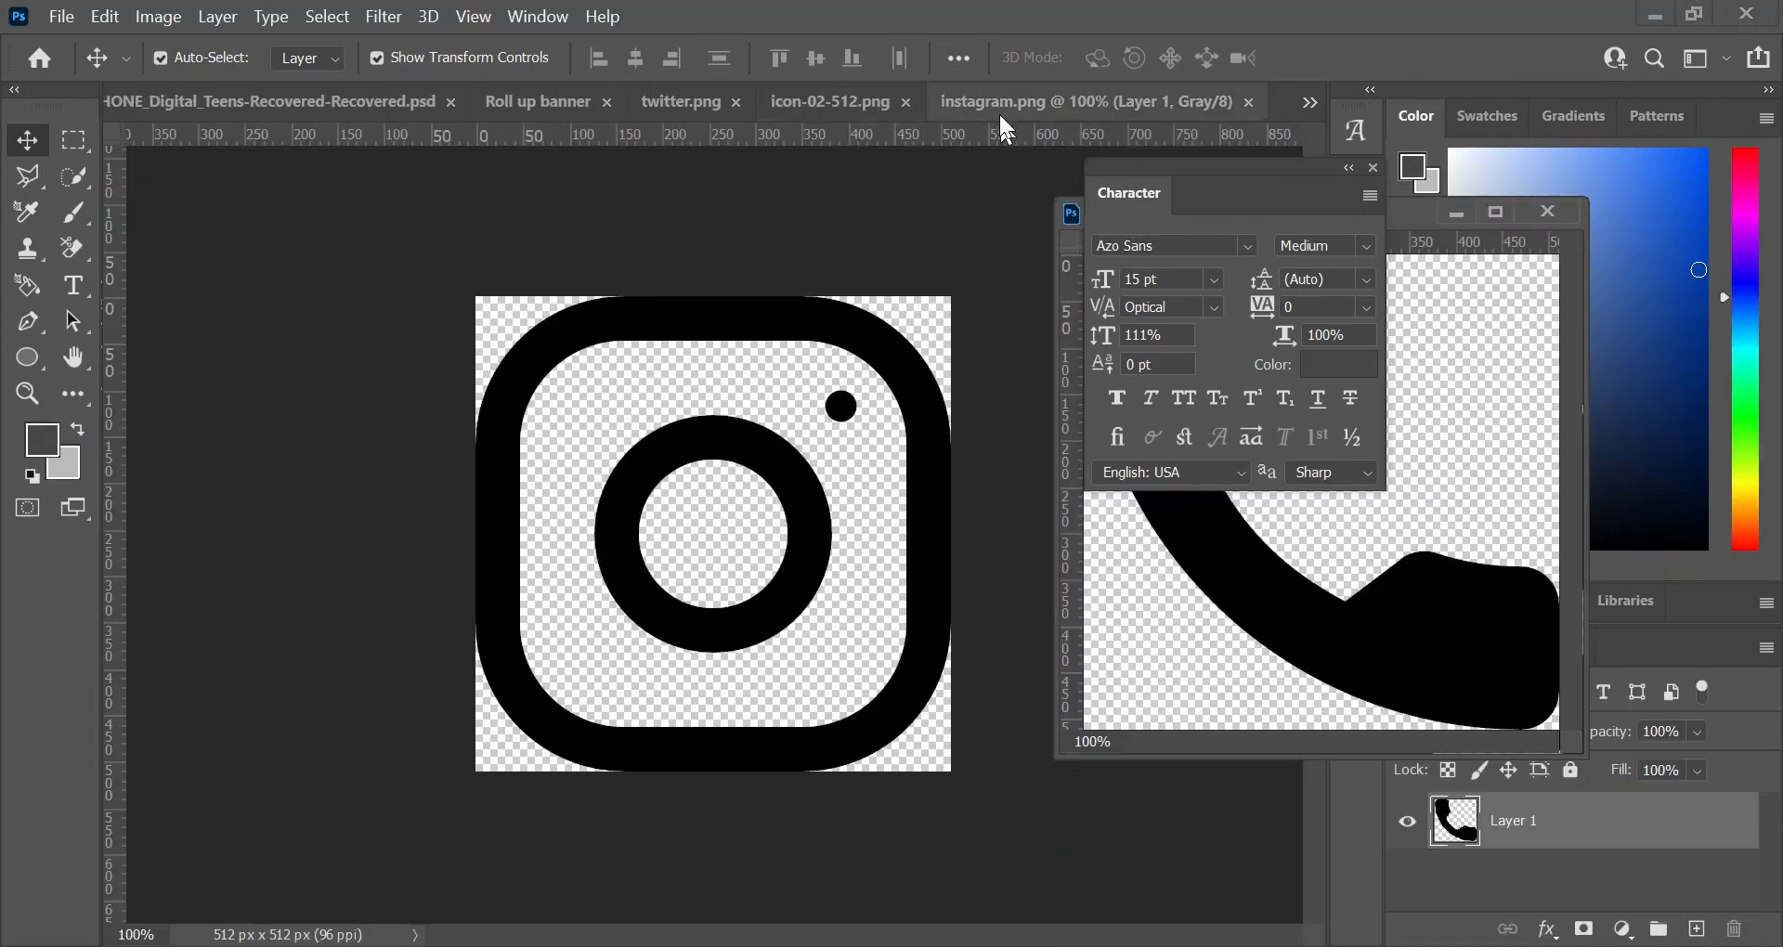
pyautogui.moveTo(971, 96); pyautogui.dragTo(986, 284)
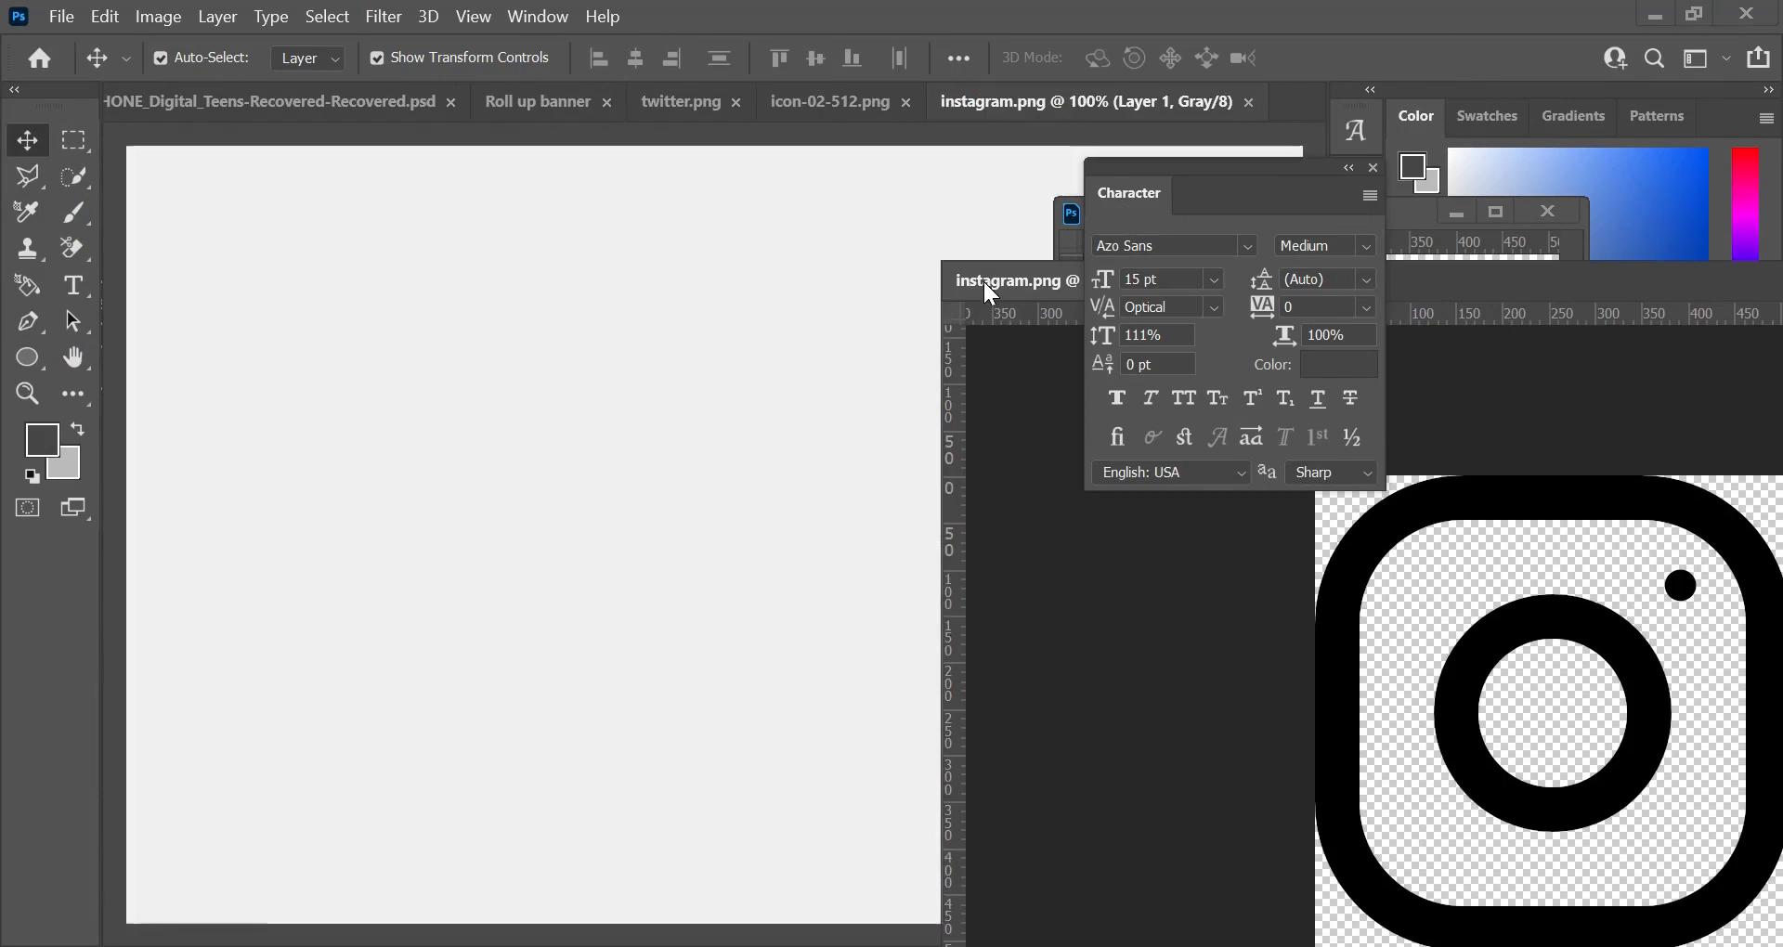
pyautogui.click(1373, 167)
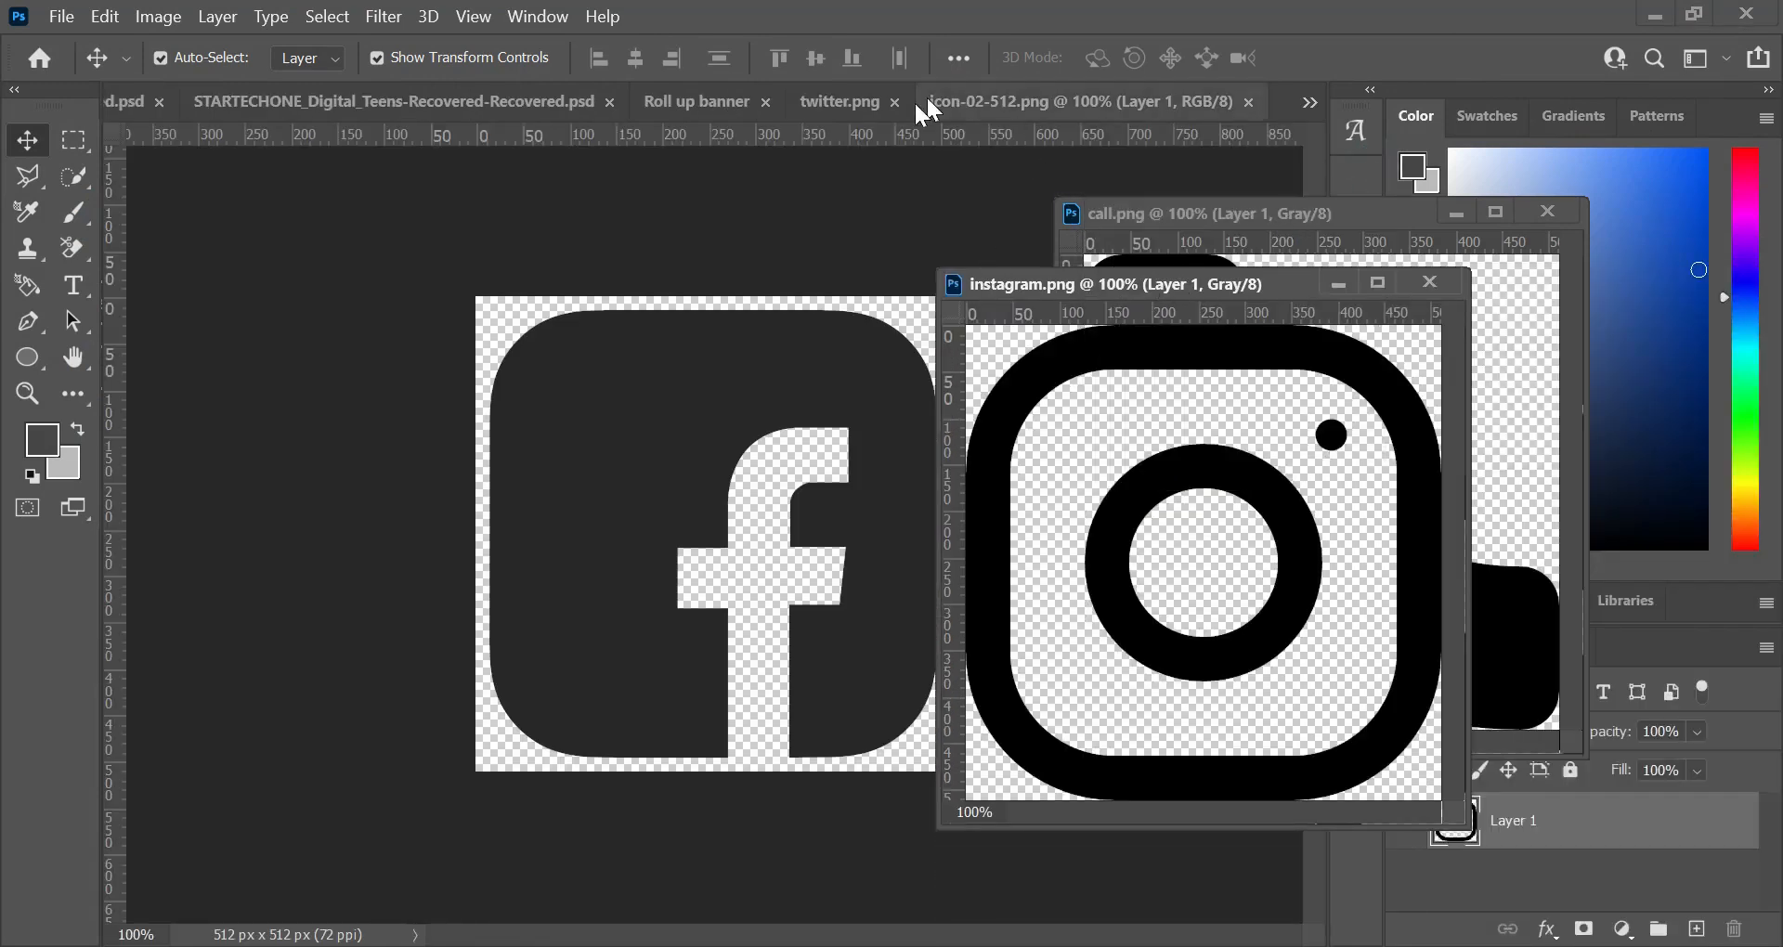
pyautogui.moveTo(979, 105); pyautogui.dragTo(1055, 225)
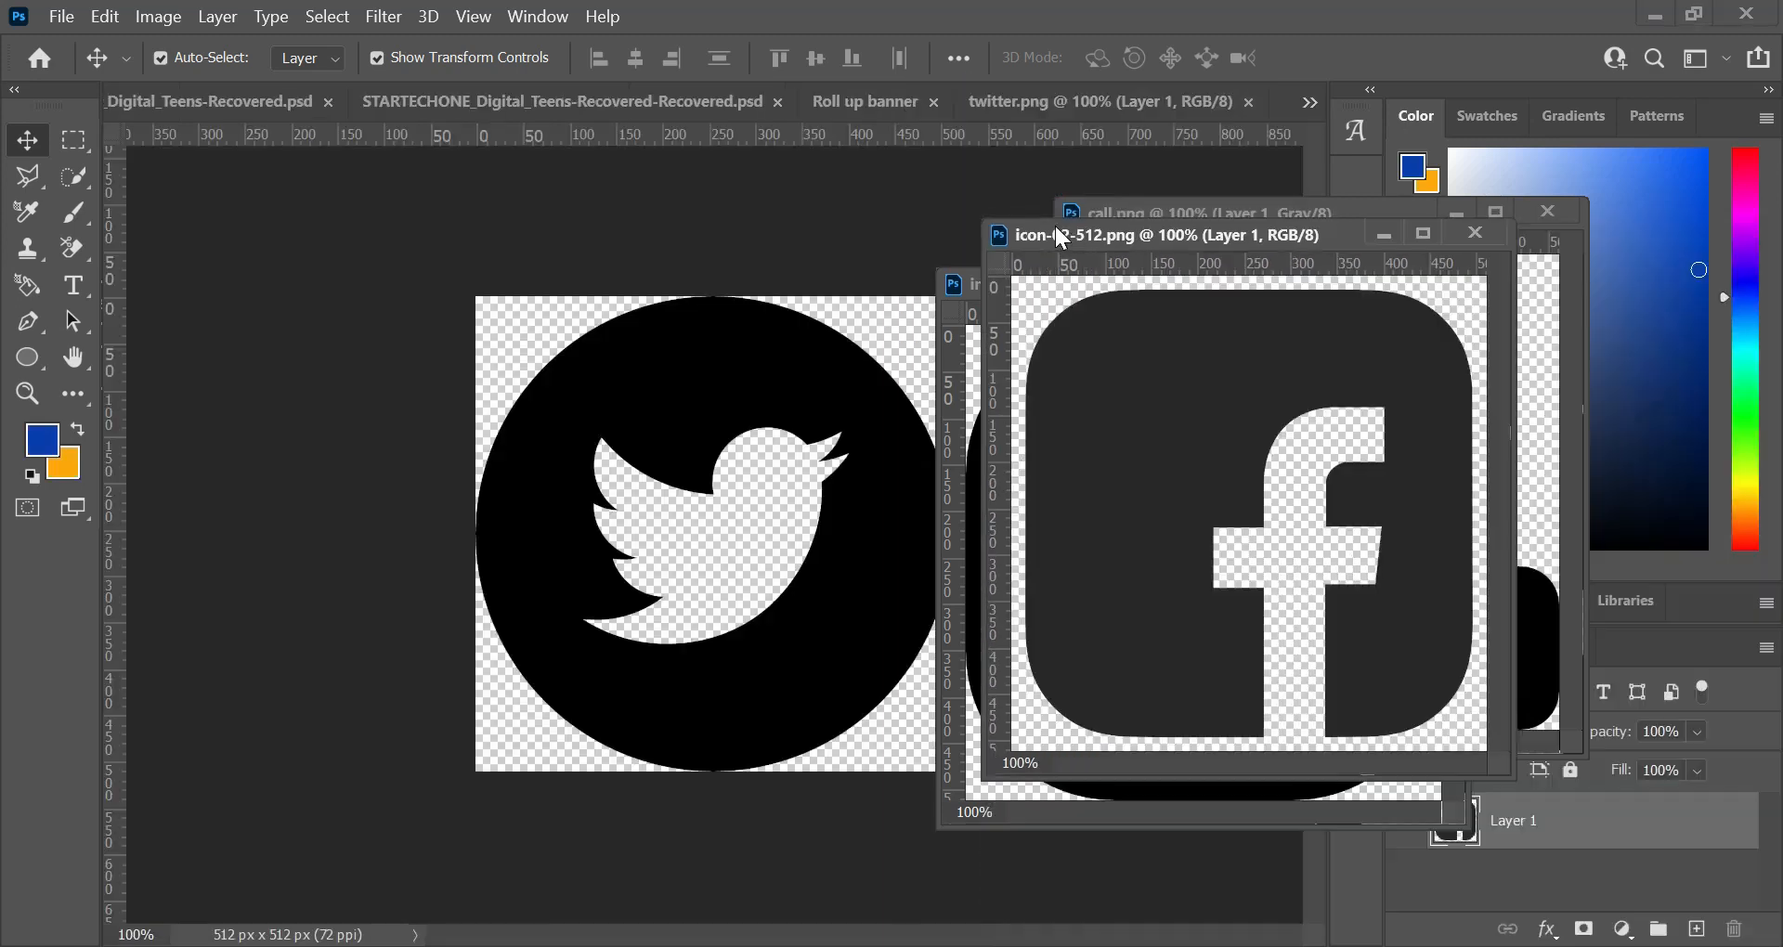
pyautogui.moveTo(1023, 101); pyautogui.dragTo(1122, 234)
pyautogui.moveTo(1386, 355); pyautogui.dragTo(521, 820)
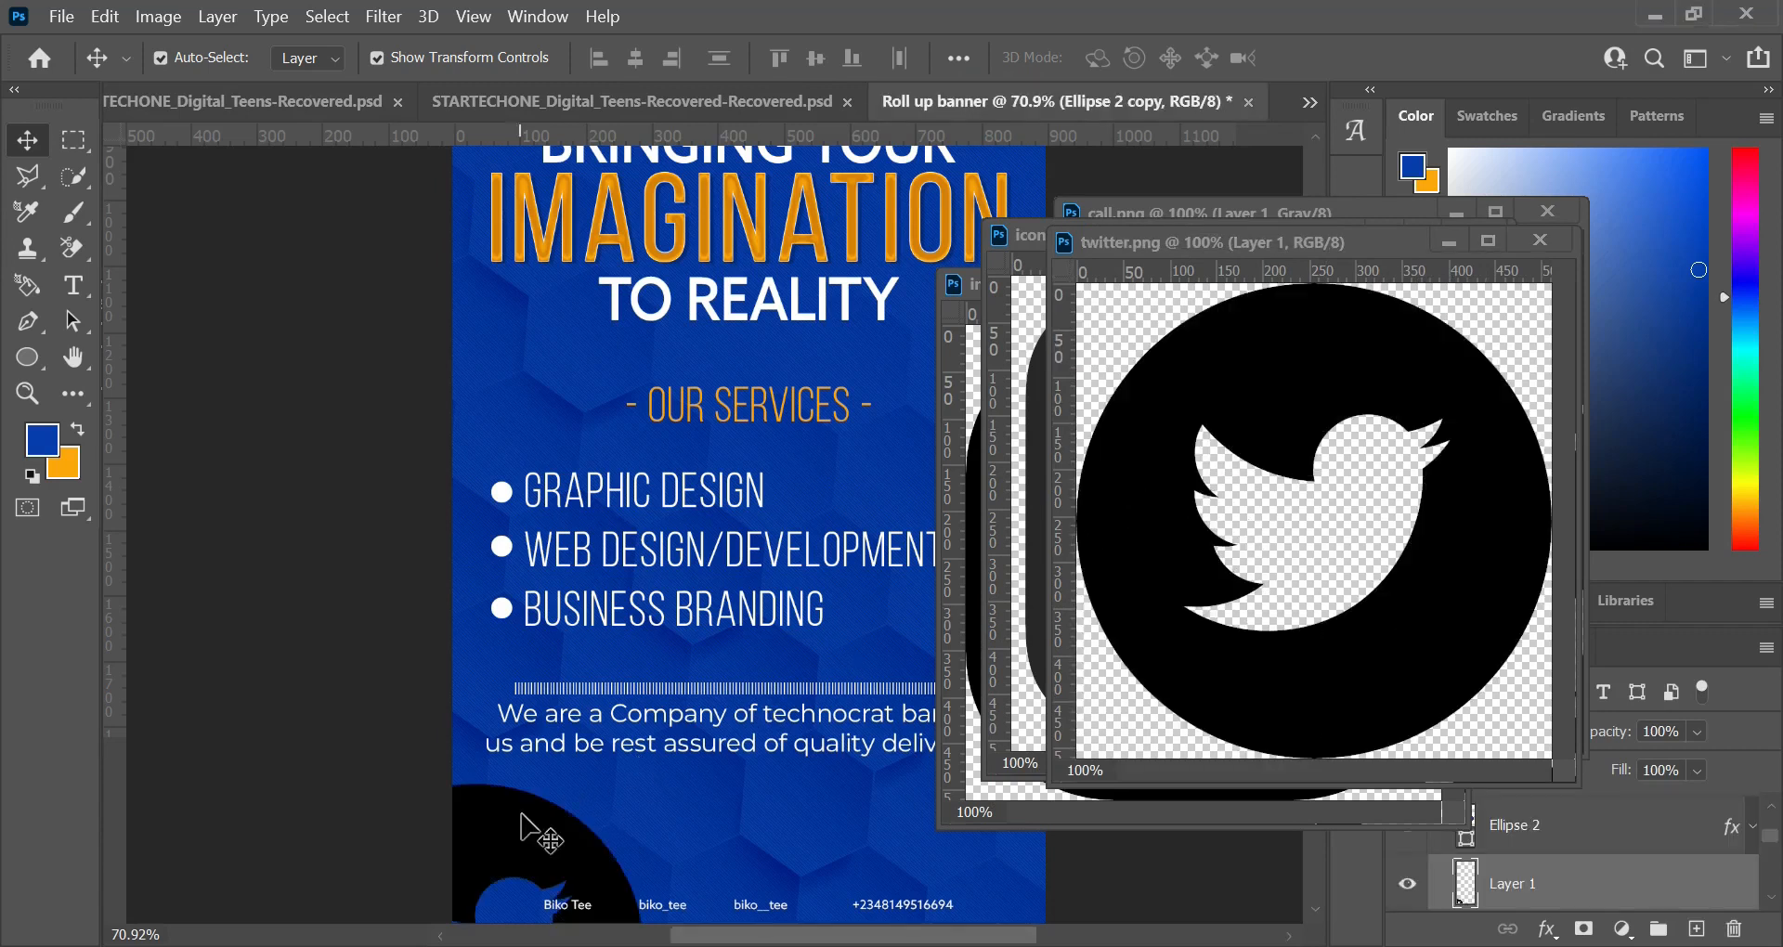
# Step: Copy the Facebook, Instagram and call icons onto the lower part of the banner, closing all four icon image windows
pyautogui.click(1538, 243)
pyautogui.moveTo(1402, 376); pyautogui.dragTo(655, 760)
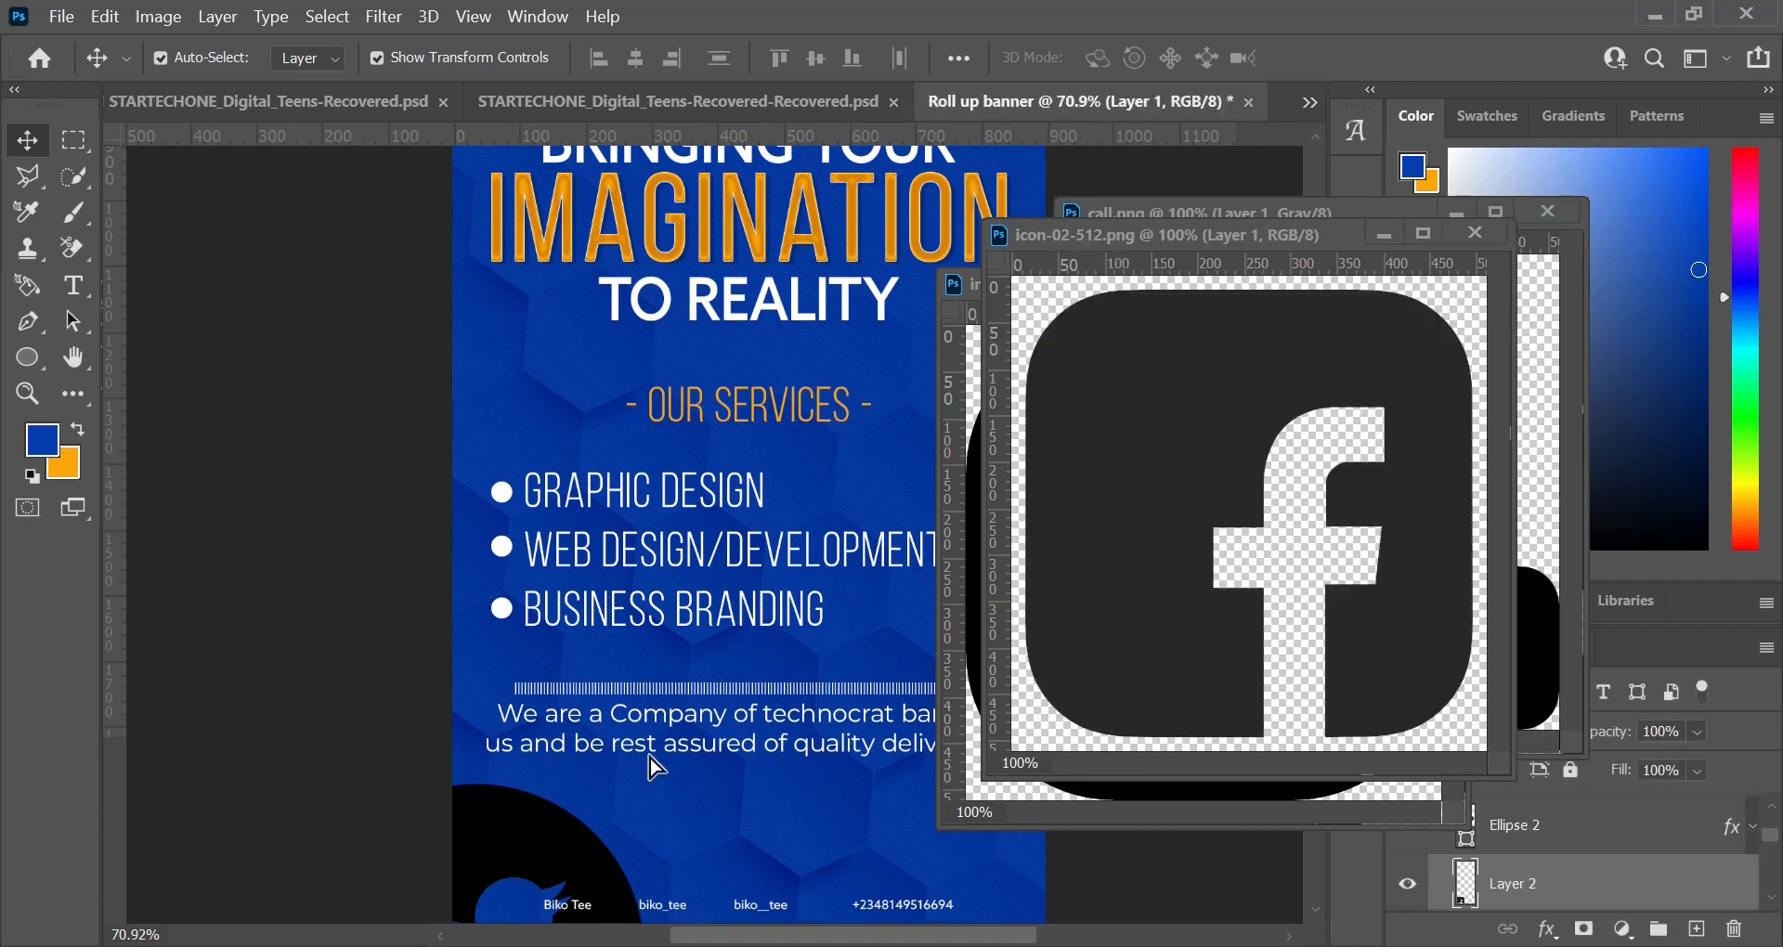
pyautogui.click(1475, 235)
pyautogui.moveTo(1201, 353); pyautogui.dragTo(618, 785)
pyautogui.click(1430, 281)
pyautogui.moveTo(1289, 605); pyautogui.dragTo(757, 778)
pyautogui.click(1547, 212)
# Step: Select all four icon layers, scale them together to 35.85% and move them up over the company paragraph
pyautogui.scroll(-5, 700, 750)
pyautogui.scroll(-4, 1544, 878)
pyautogui.keyDown('shift'); pyautogui.click(1555, 849); pyautogui.keyUp('shift')
pyautogui.moveTo(541, 881); pyautogui.dragTo(610, 803)
pyautogui.click(580, 55)
pyautogui.moveTo(663, 753); pyautogui.dragTo(732, 711)
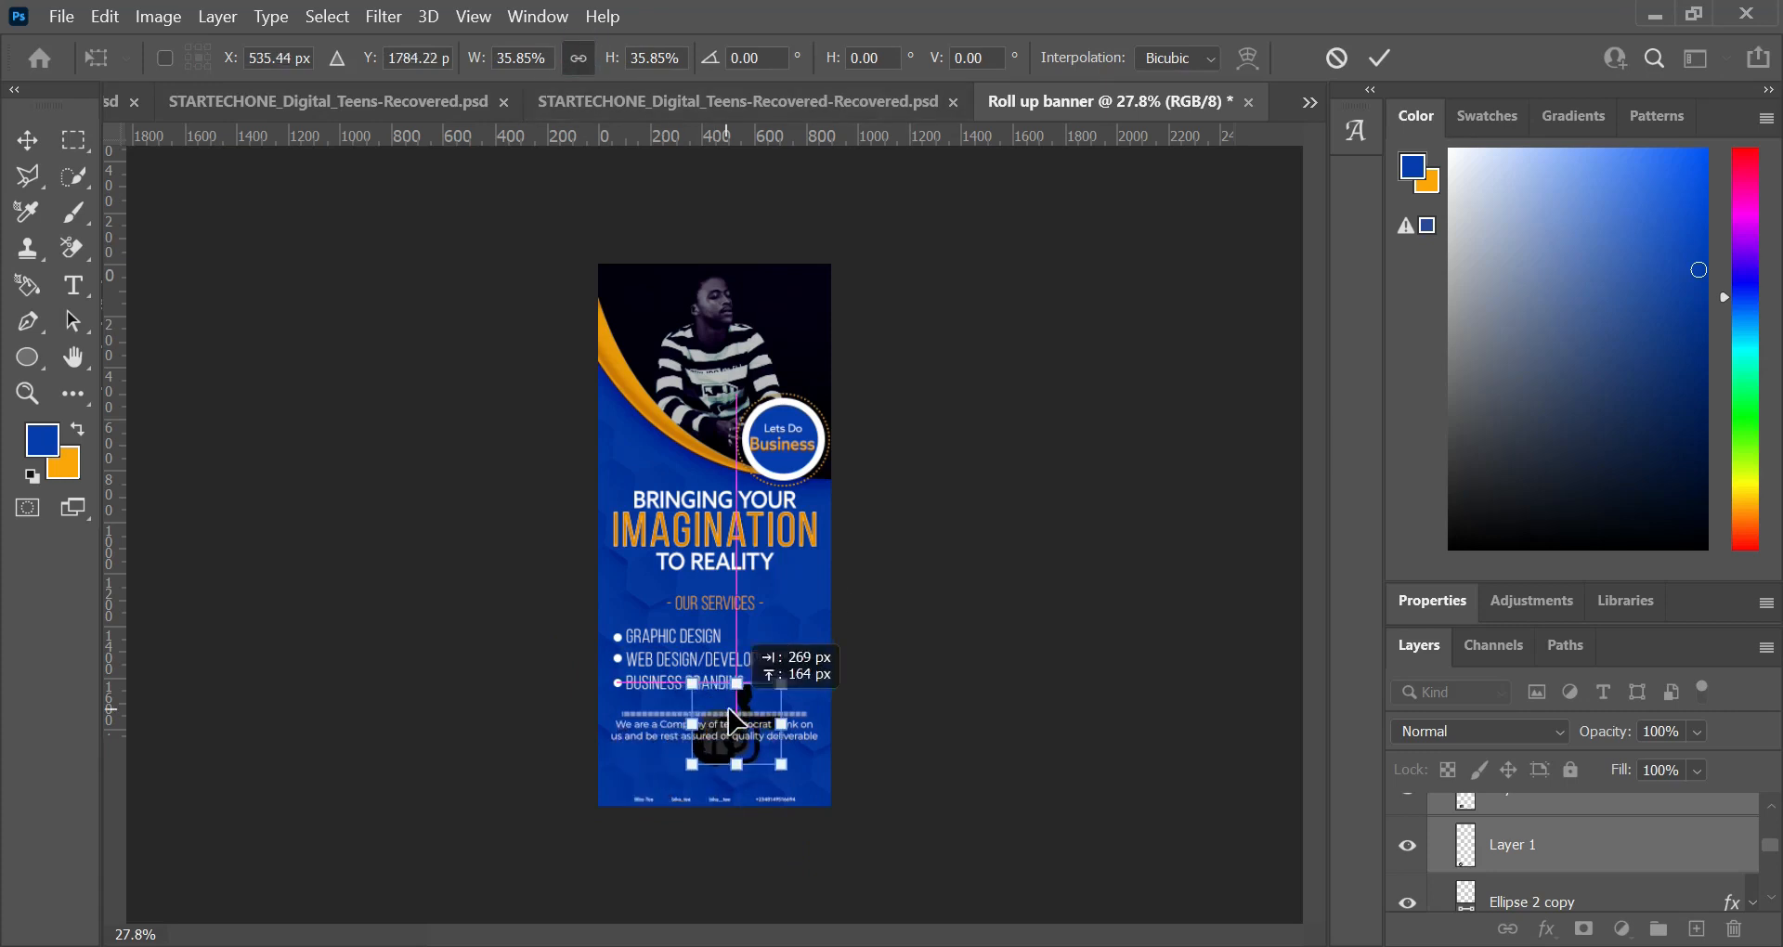
pyautogui.scroll(6, 628, 846)
pyautogui.scroll(-1, 745, 665)
pyautogui.click(1247, 832)
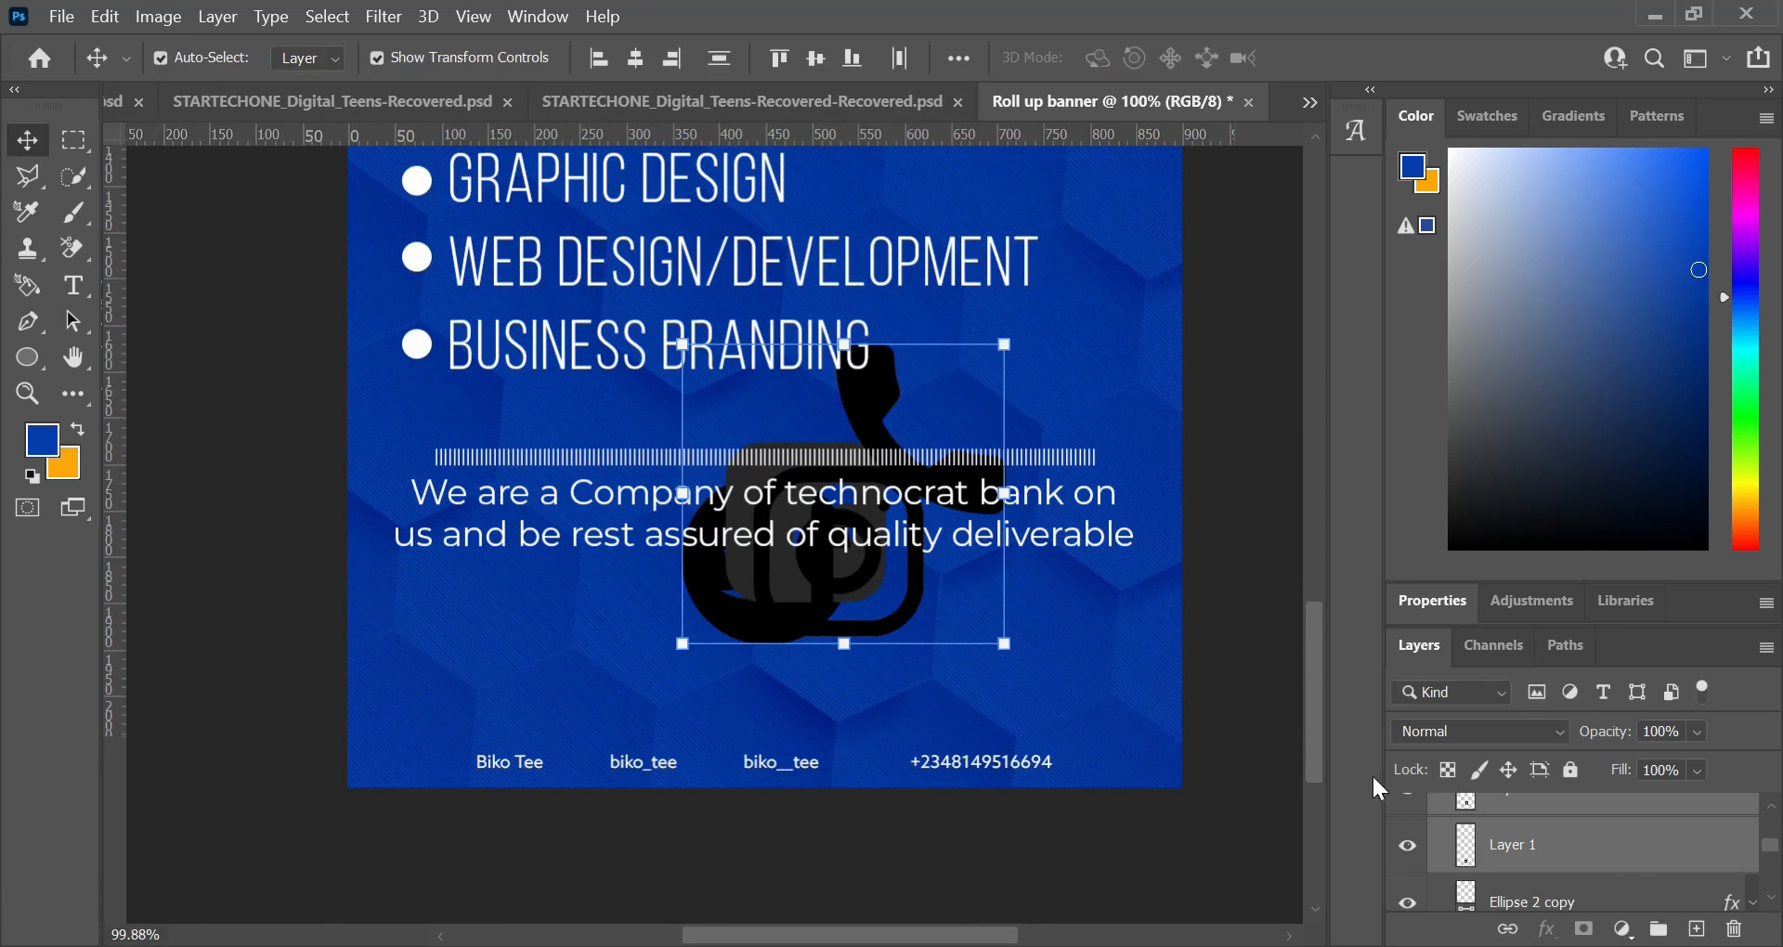
# Step: Lock the Pattern Fill 1 background layer so it cannot be selected and moved with the icons
pyautogui.click(1415, 852)
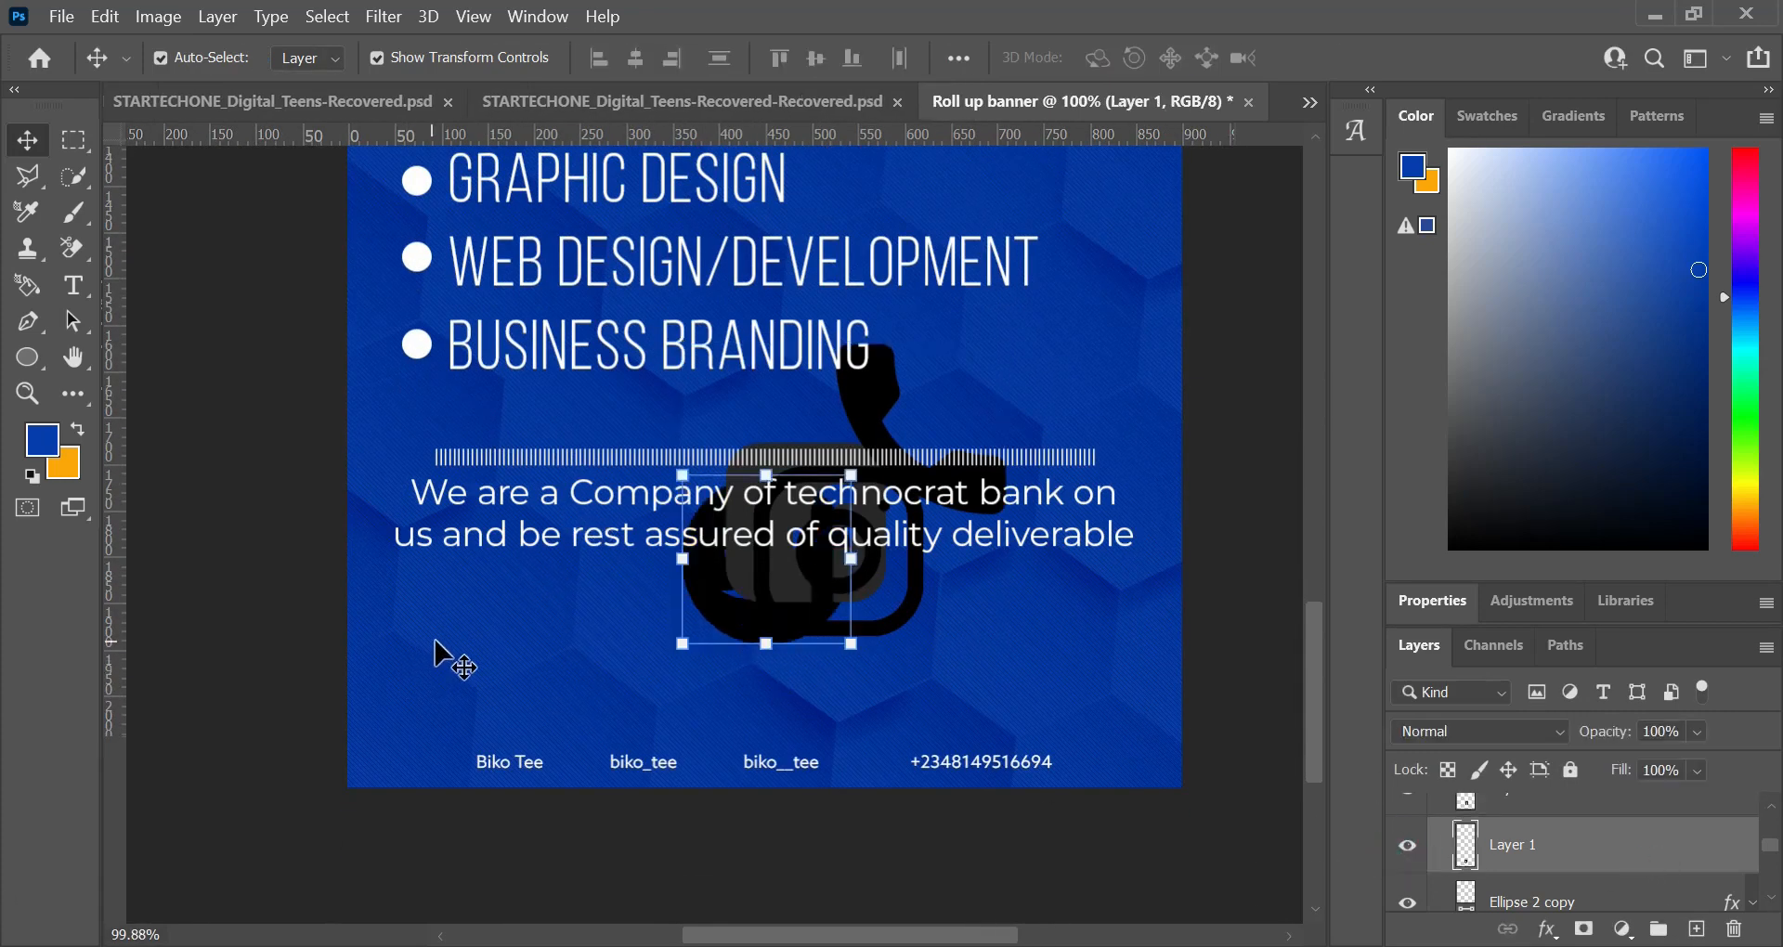
pyautogui.click(477, 616)
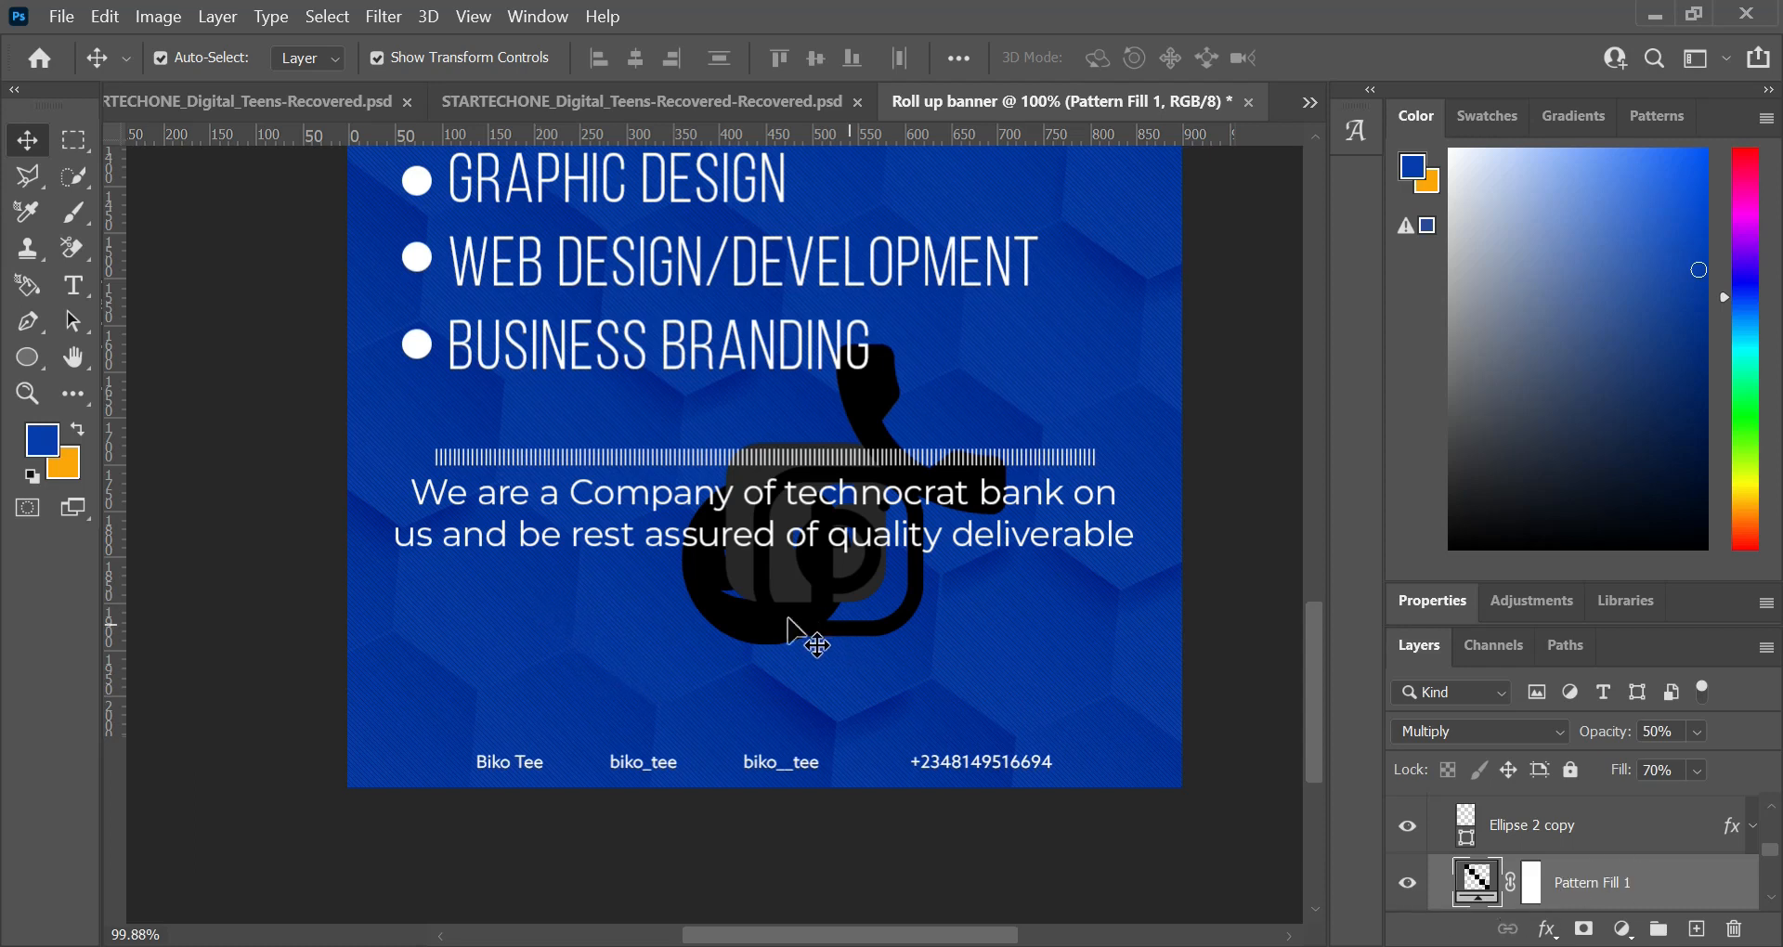
pyautogui.click(724, 622)
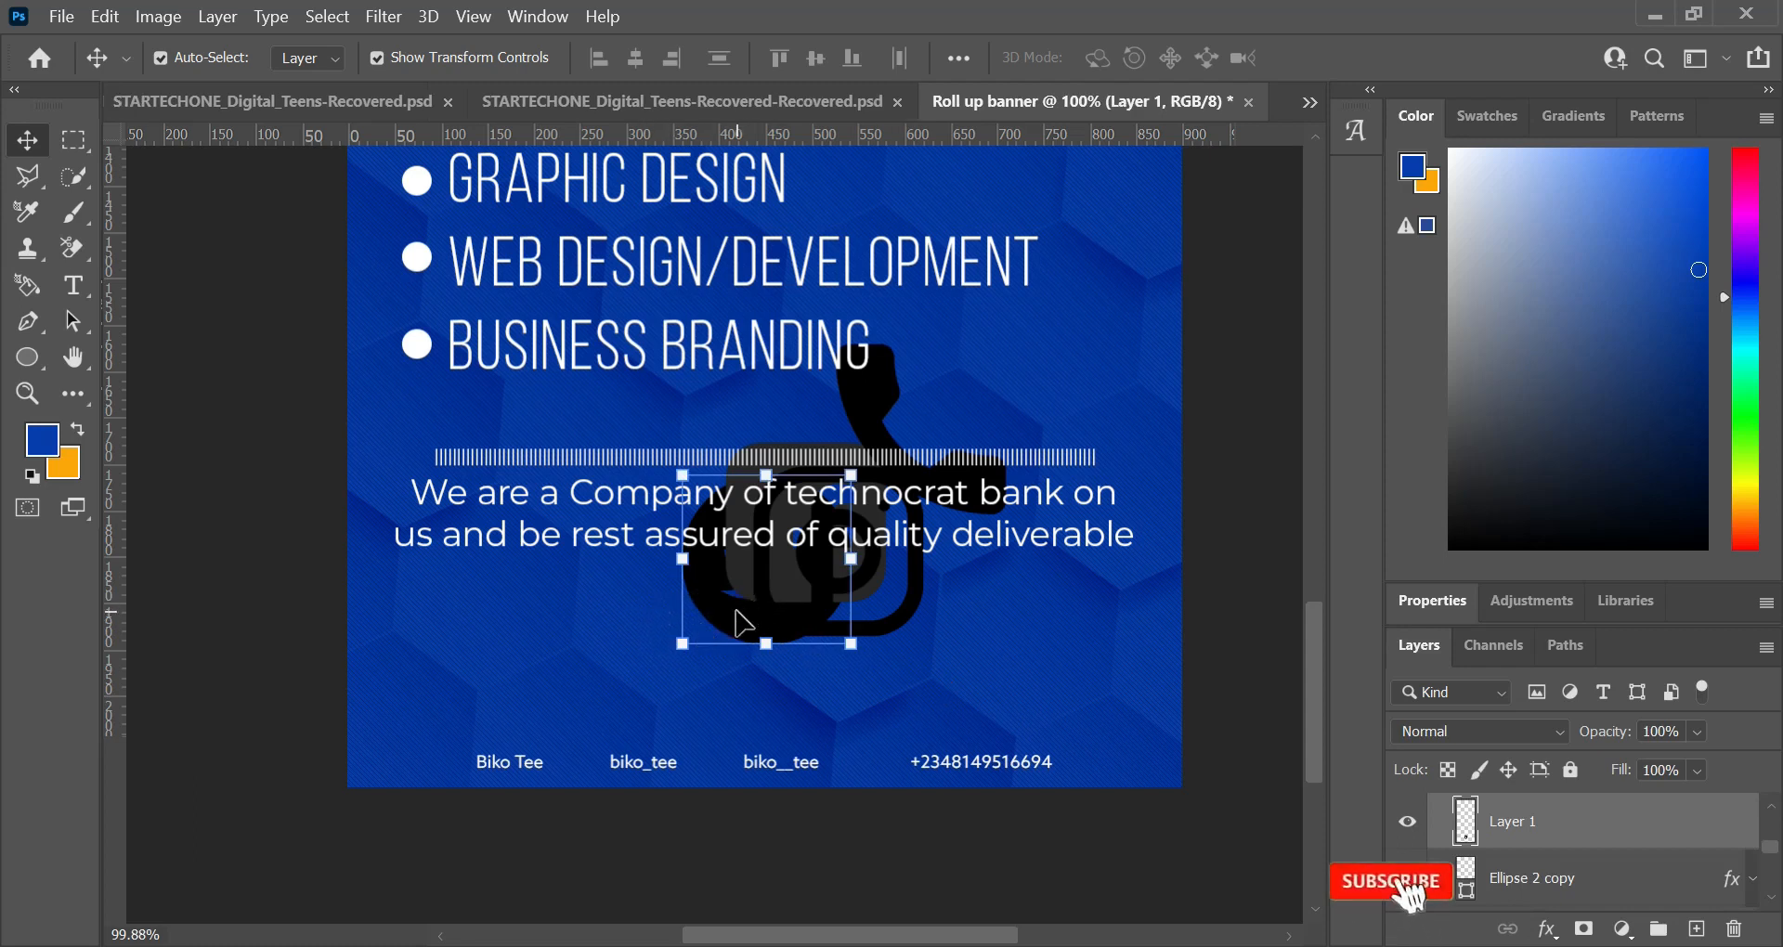
pyautogui.click(557, 621)
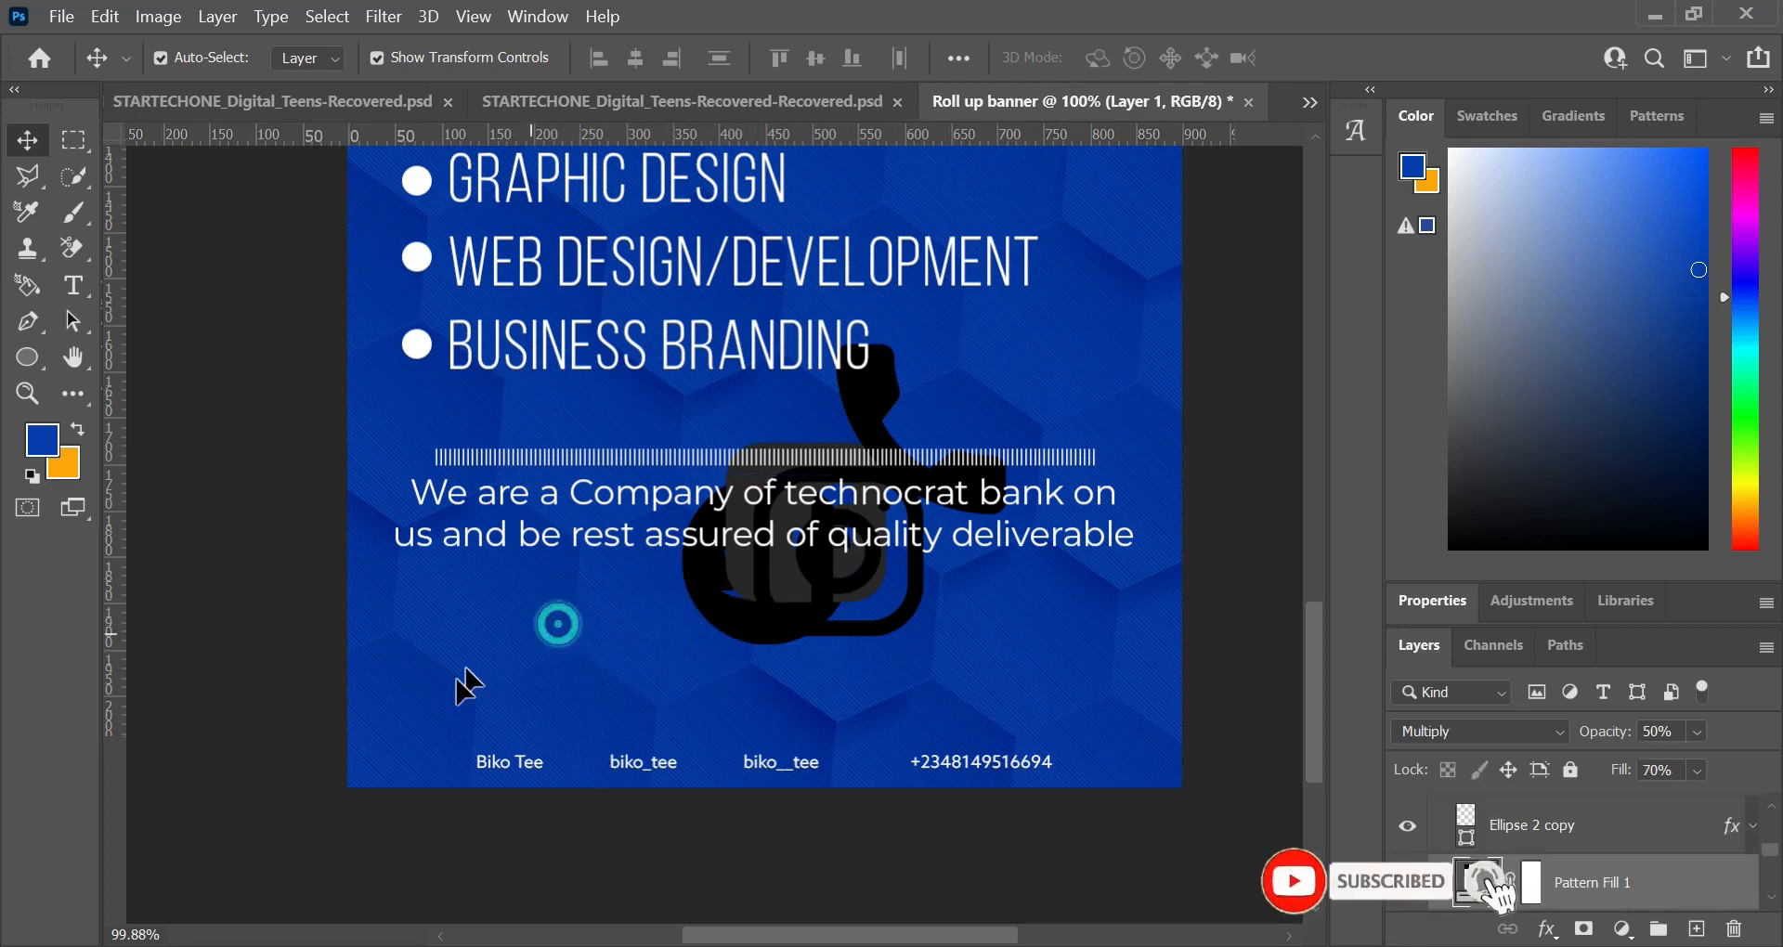
pyautogui.moveTo(558, 623); pyautogui.dragTo(446, 689)
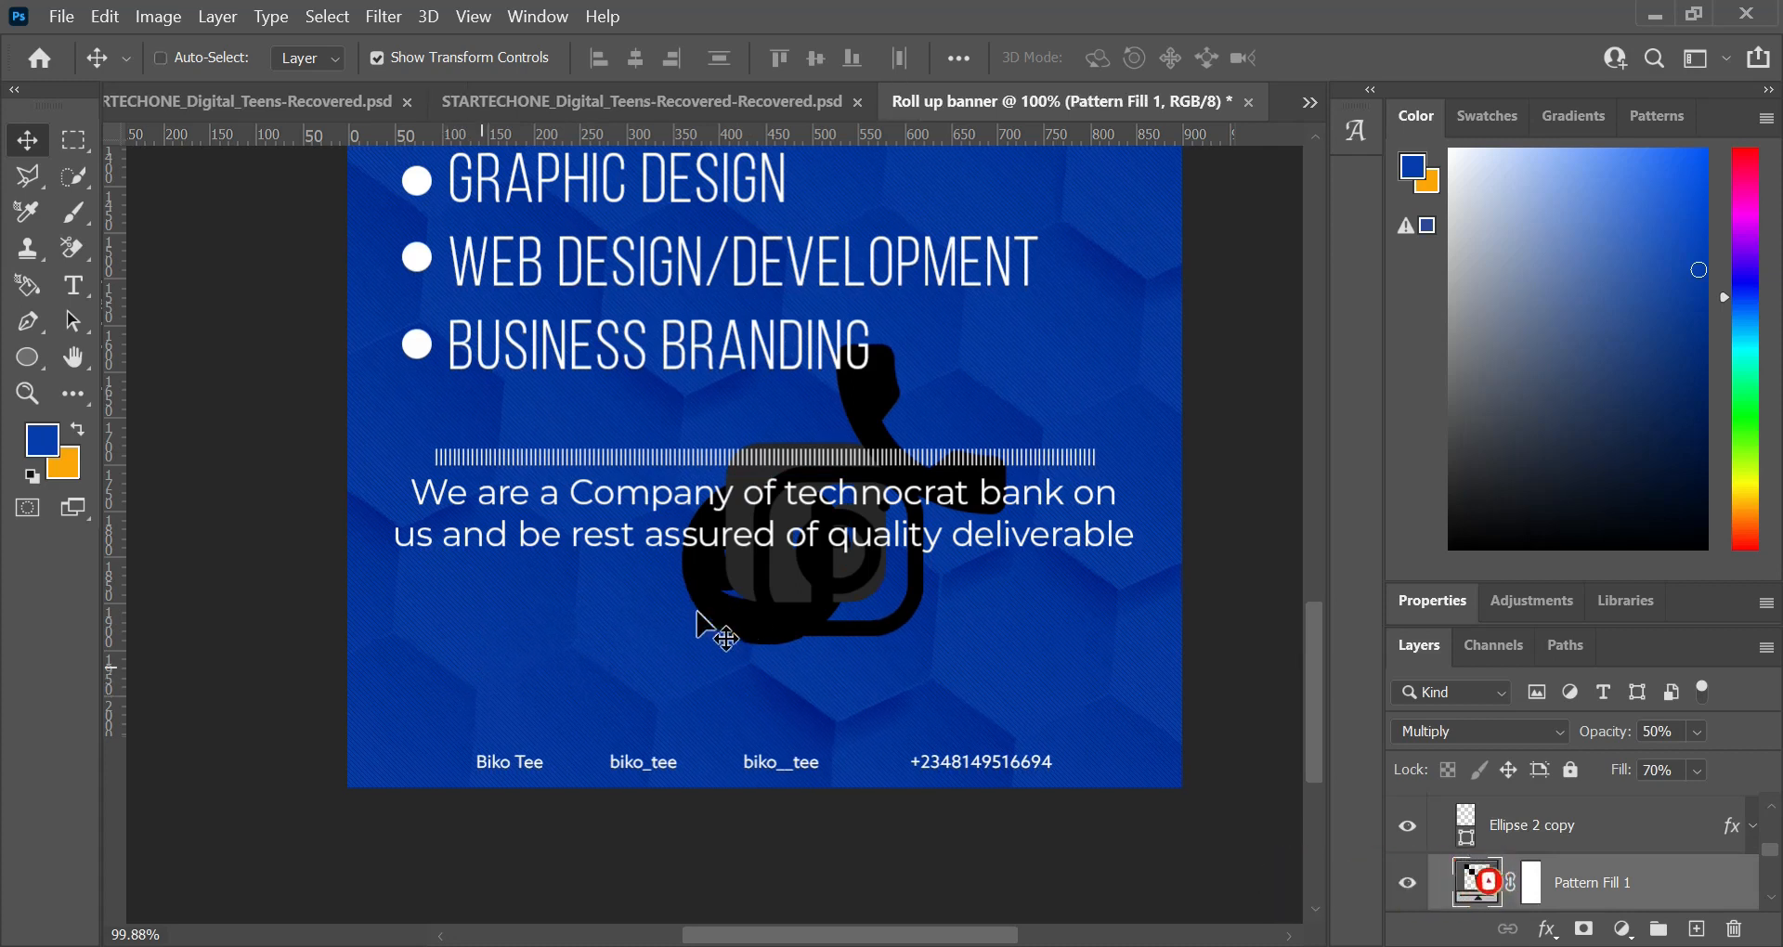
pyautogui.click(615, 622)
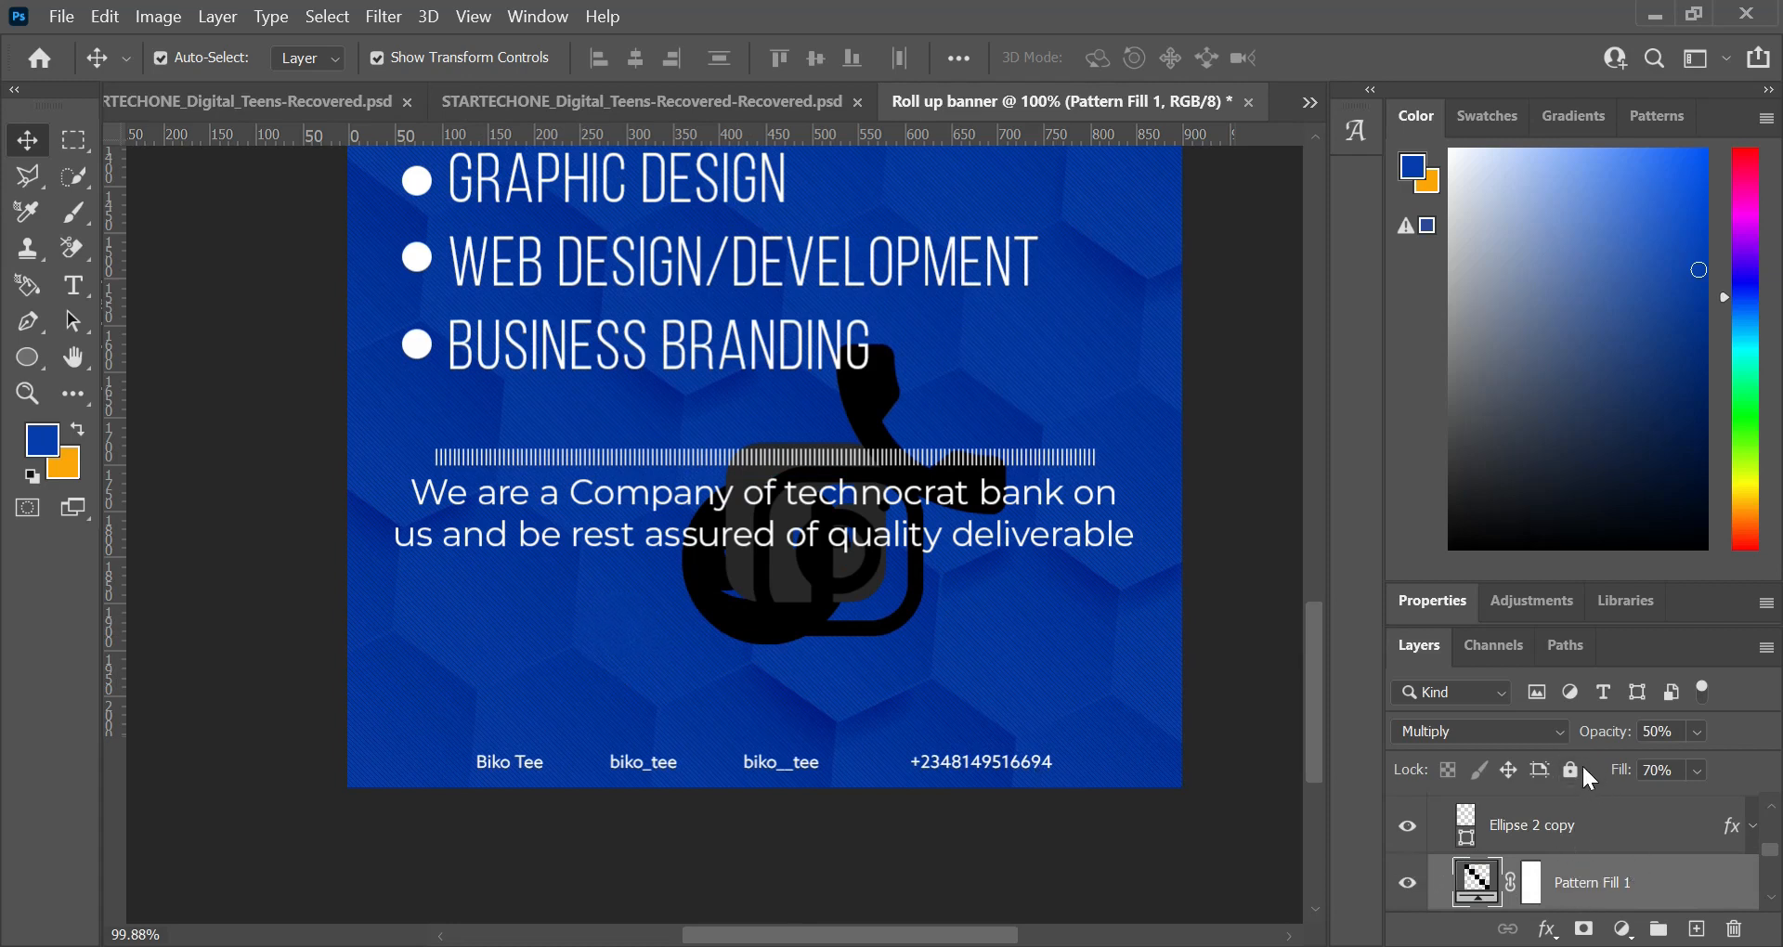
pyautogui.click(1571, 770)
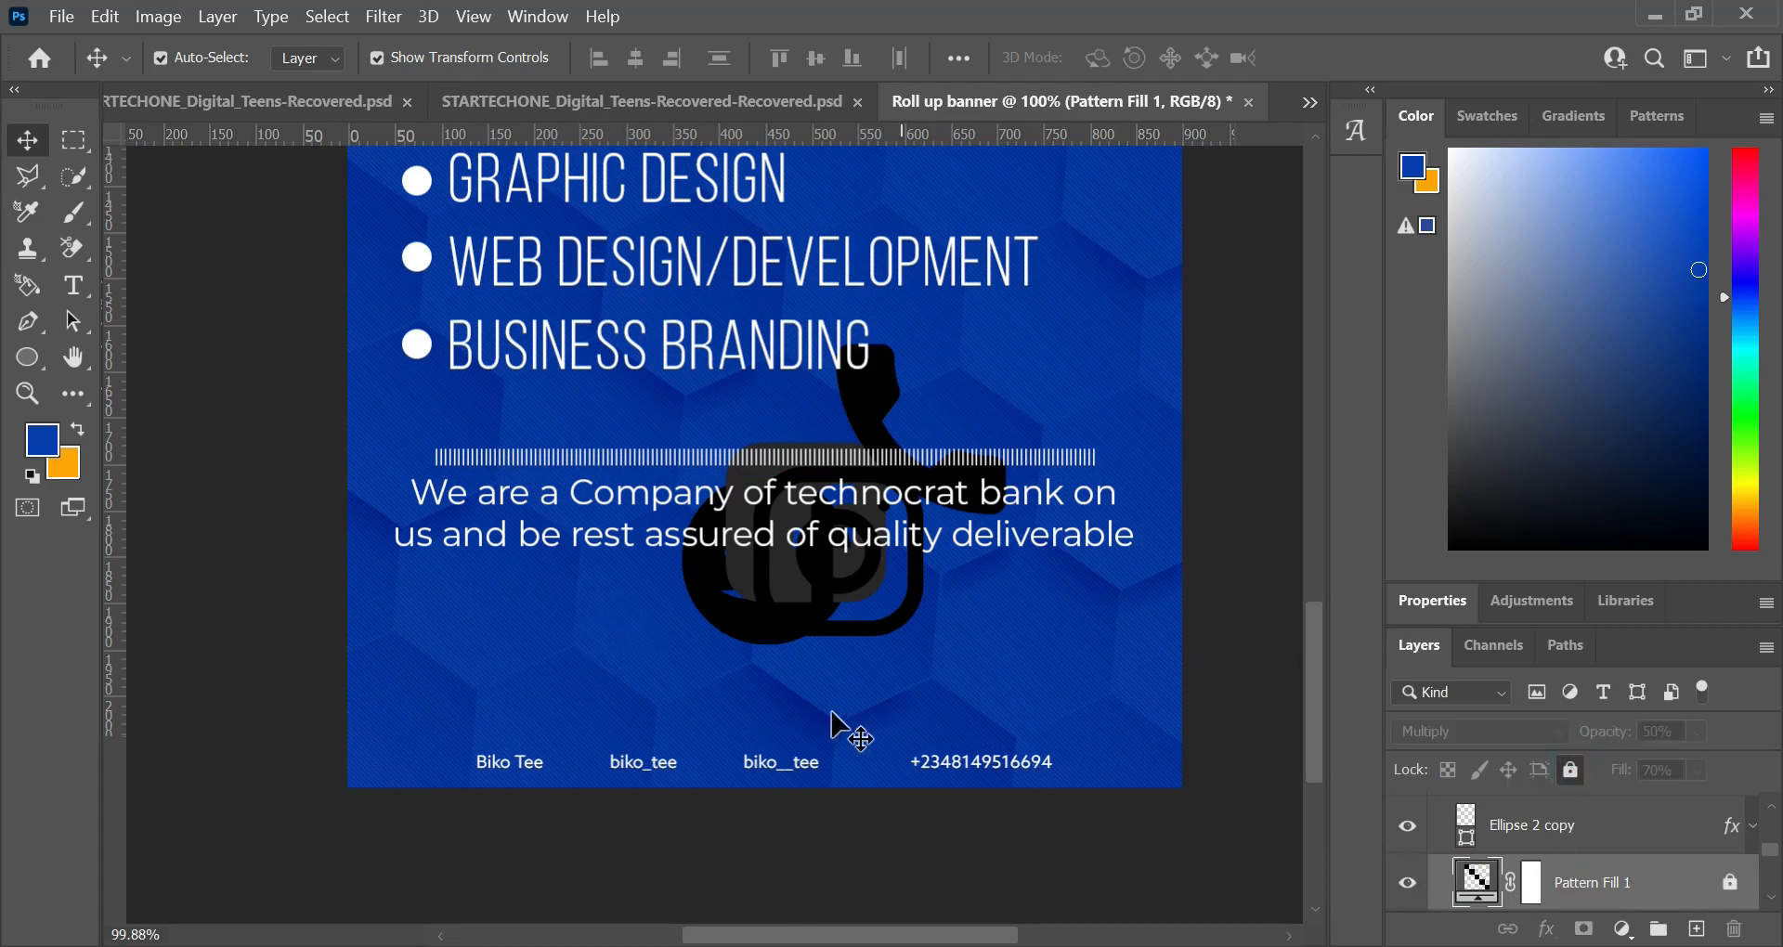
pyautogui.moveTo(597, 621); pyautogui.dragTo(550, 653)
# Step: Shrink the Twitter and Instagram icons and place each one in front of its handle in the contact line
pyautogui.click(710, 572)
pyautogui.moveTo(710, 572); pyautogui.dragTo(574, 735)
pyautogui.press('Return')
pyautogui.moveTo(825, 621); pyautogui.dragTo(707, 731)
pyautogui.press('Return')
pyautogui.hotkey('shift', 'Right')
pyautogui.hotkey('shift', 'Right')
pyautogui.hotkey('shift', 'Right')
pyautogui.press('Return')
# Step: Shrink the Facebook icon into the banner's lower-left corner and place a smaller call icon just above the phone number
pyautogui.moveTo(760, 562); pyautogui.dragTo(371, 686)
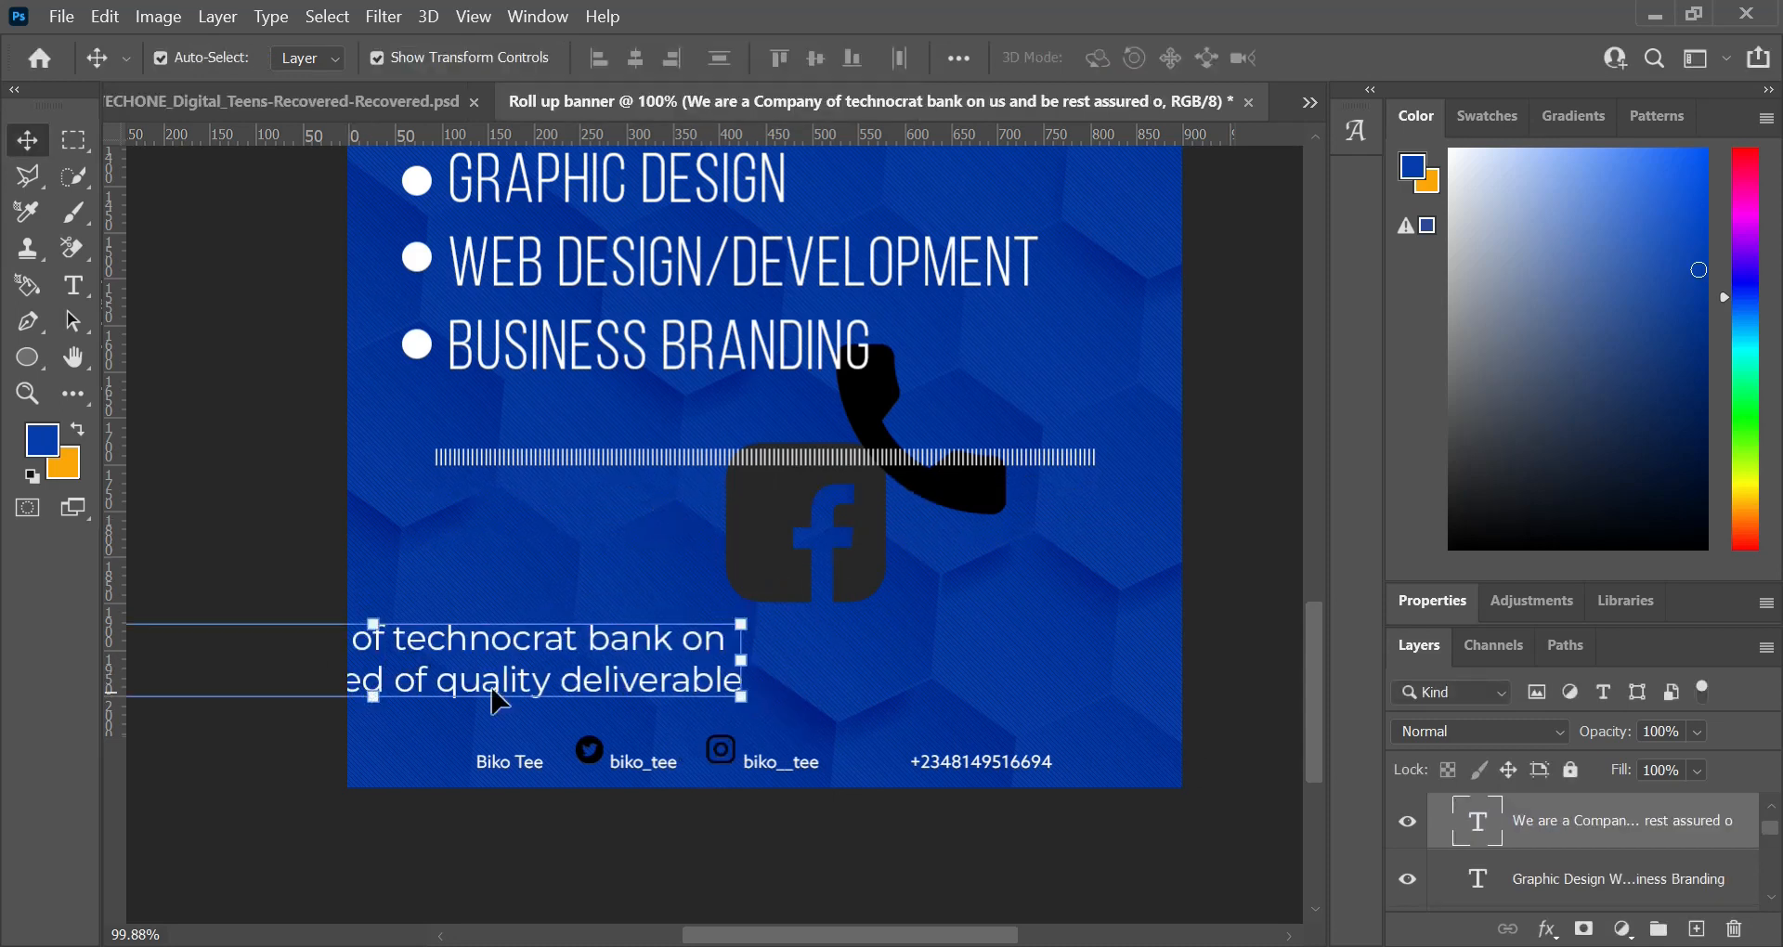
pyautogui.hotkey('ctrl', 'z')
pyautogui.moveTo(783, 585); pyautogui.dragTo(413, 737)
pyautogui.moveTo(514, 597); pyautogui.dragTo(394, 713)
pyautogui.click(1378, 59)
pyautogui.moveTo(854, 399); pyautogui.dragTo(890, 744)
pyautogui.moveTo(935, 783); pyautogui.dragTo(900, 748)
pyautogui.click(1379, 58)
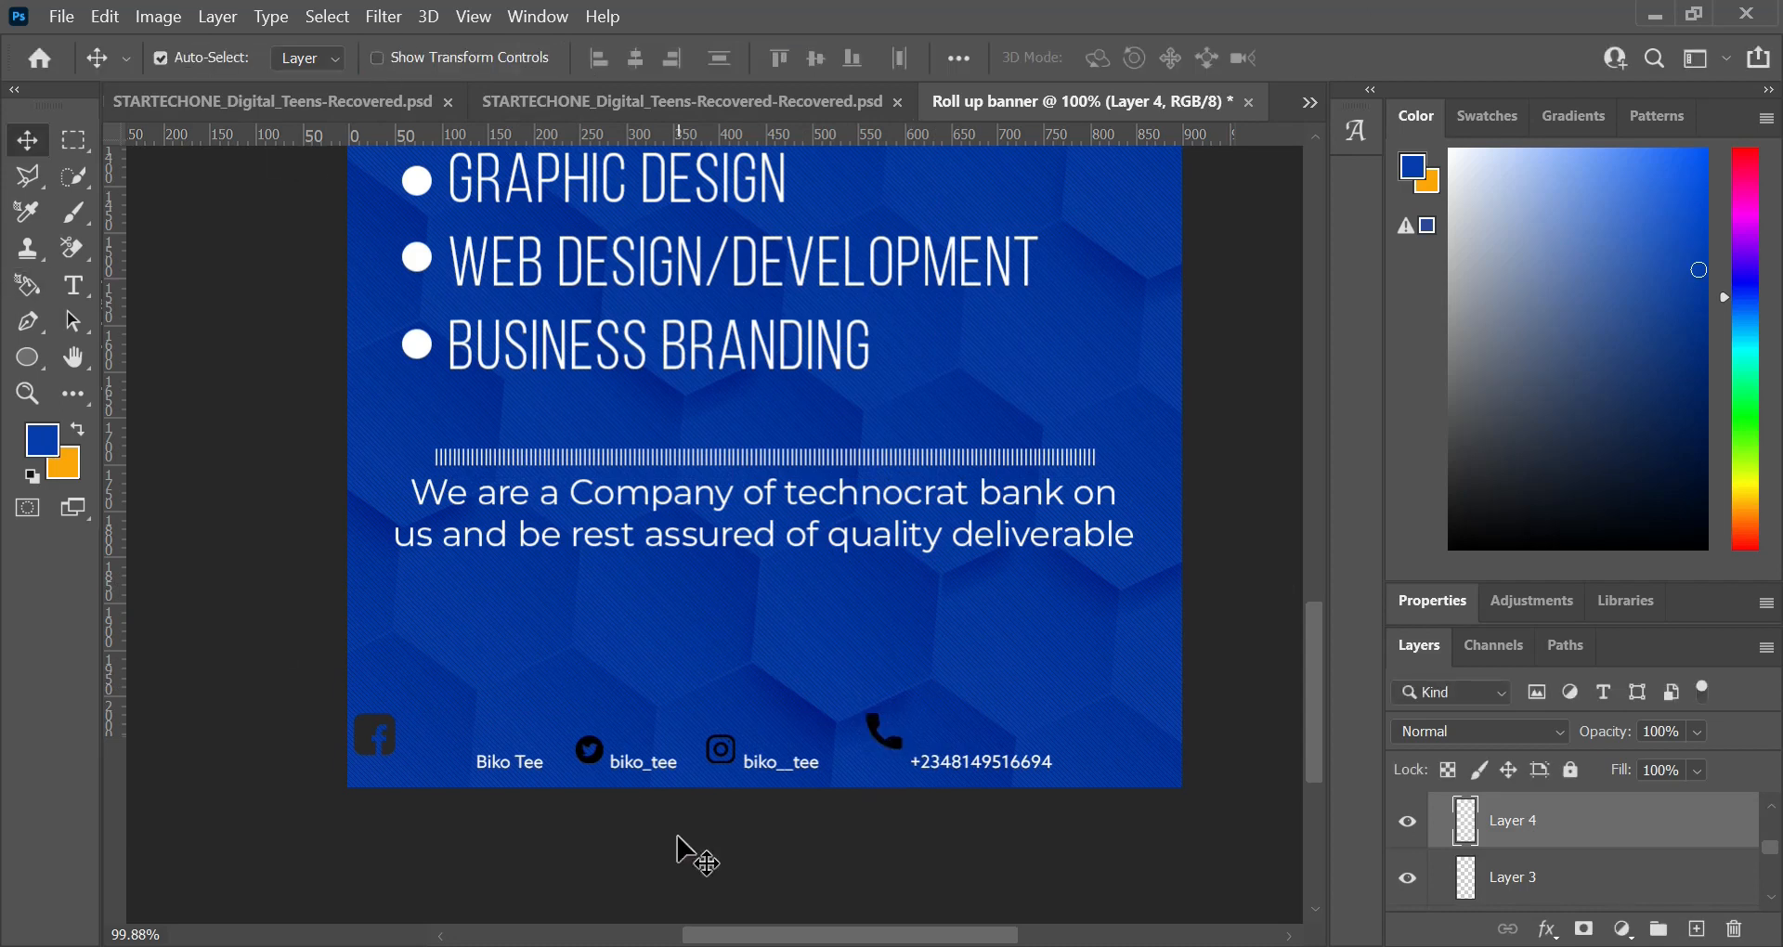
# Step: Add a horizontal guide just beneath the contact line text near the banner's lower edge
pyautogui.scroll(3, 749, 864)
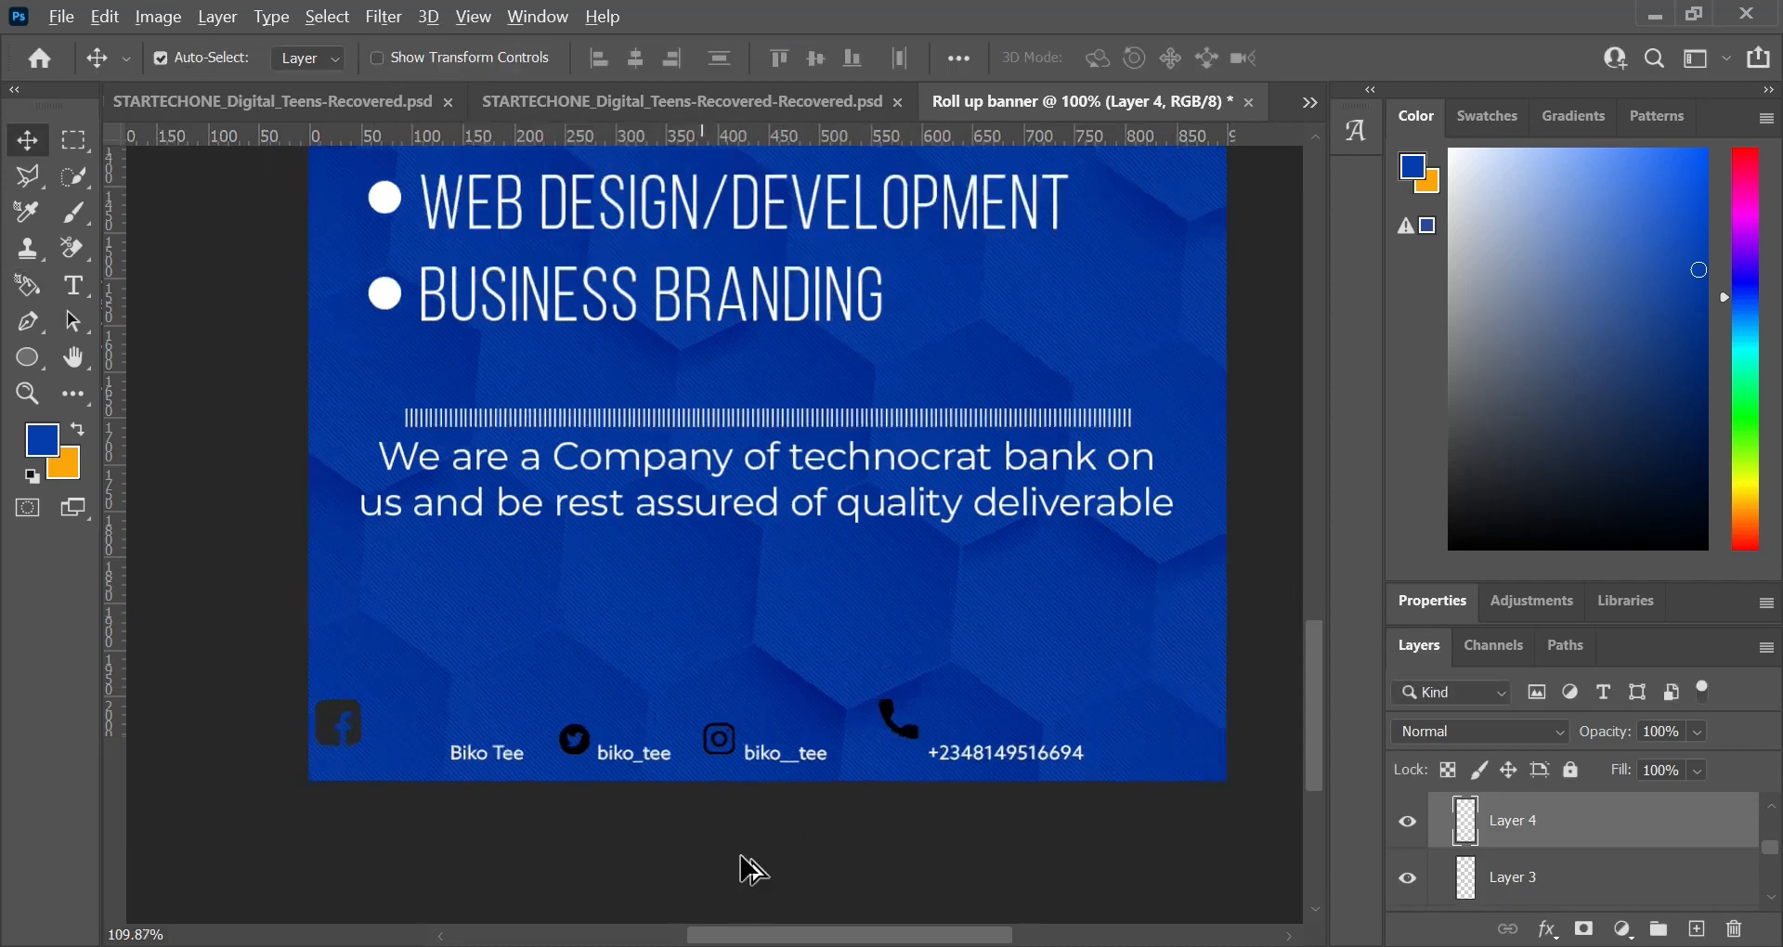
pyautogui.scroll(2, 767, 847)
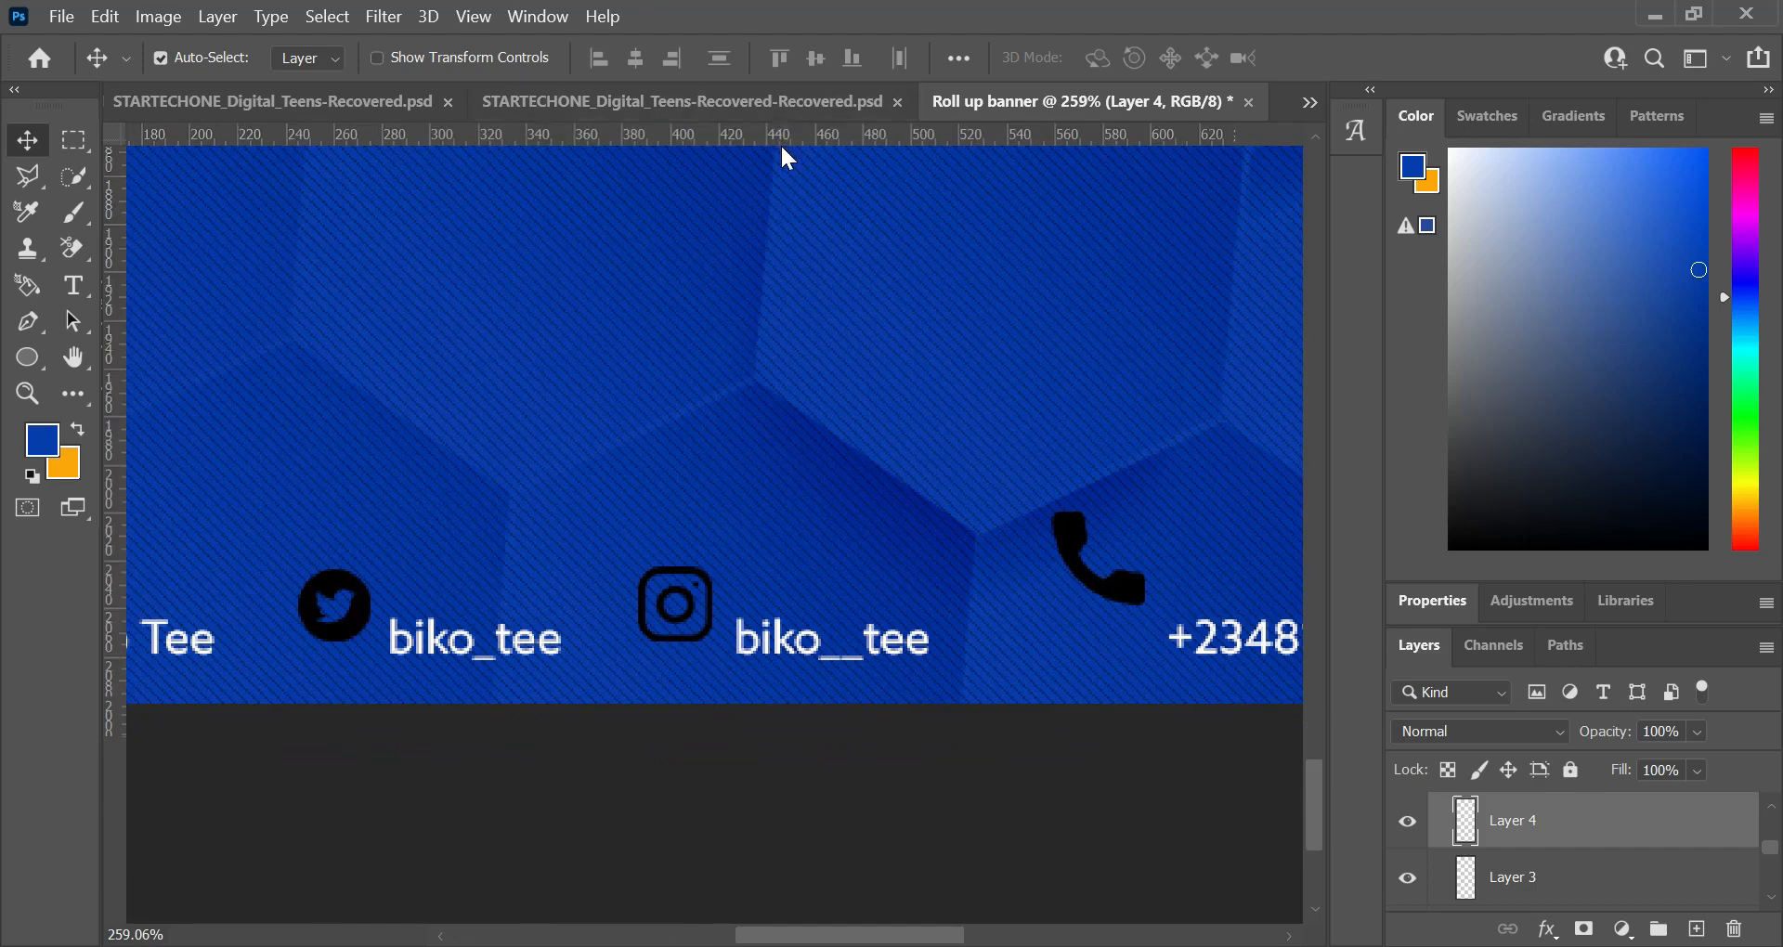
pyautogui.moveTo(703, 445); pyautogui.dragTo(677, 664)
pyautogui.click(747, 682)
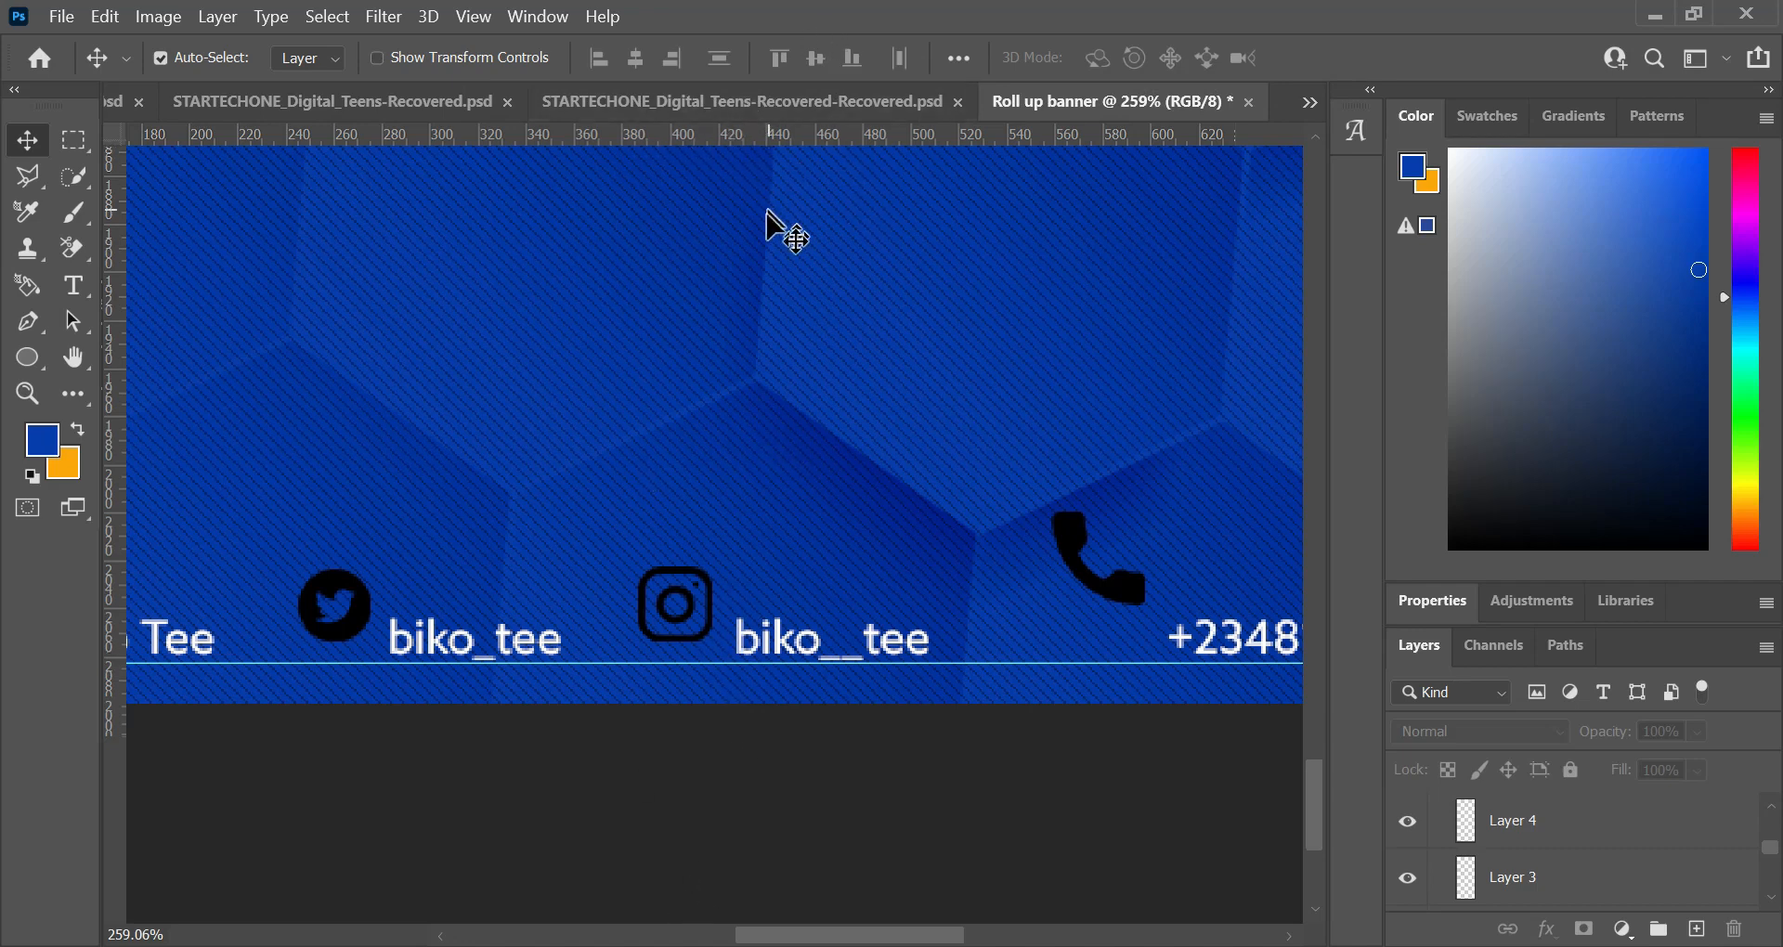
pyautogui.hotkey('ctrl', 'r')
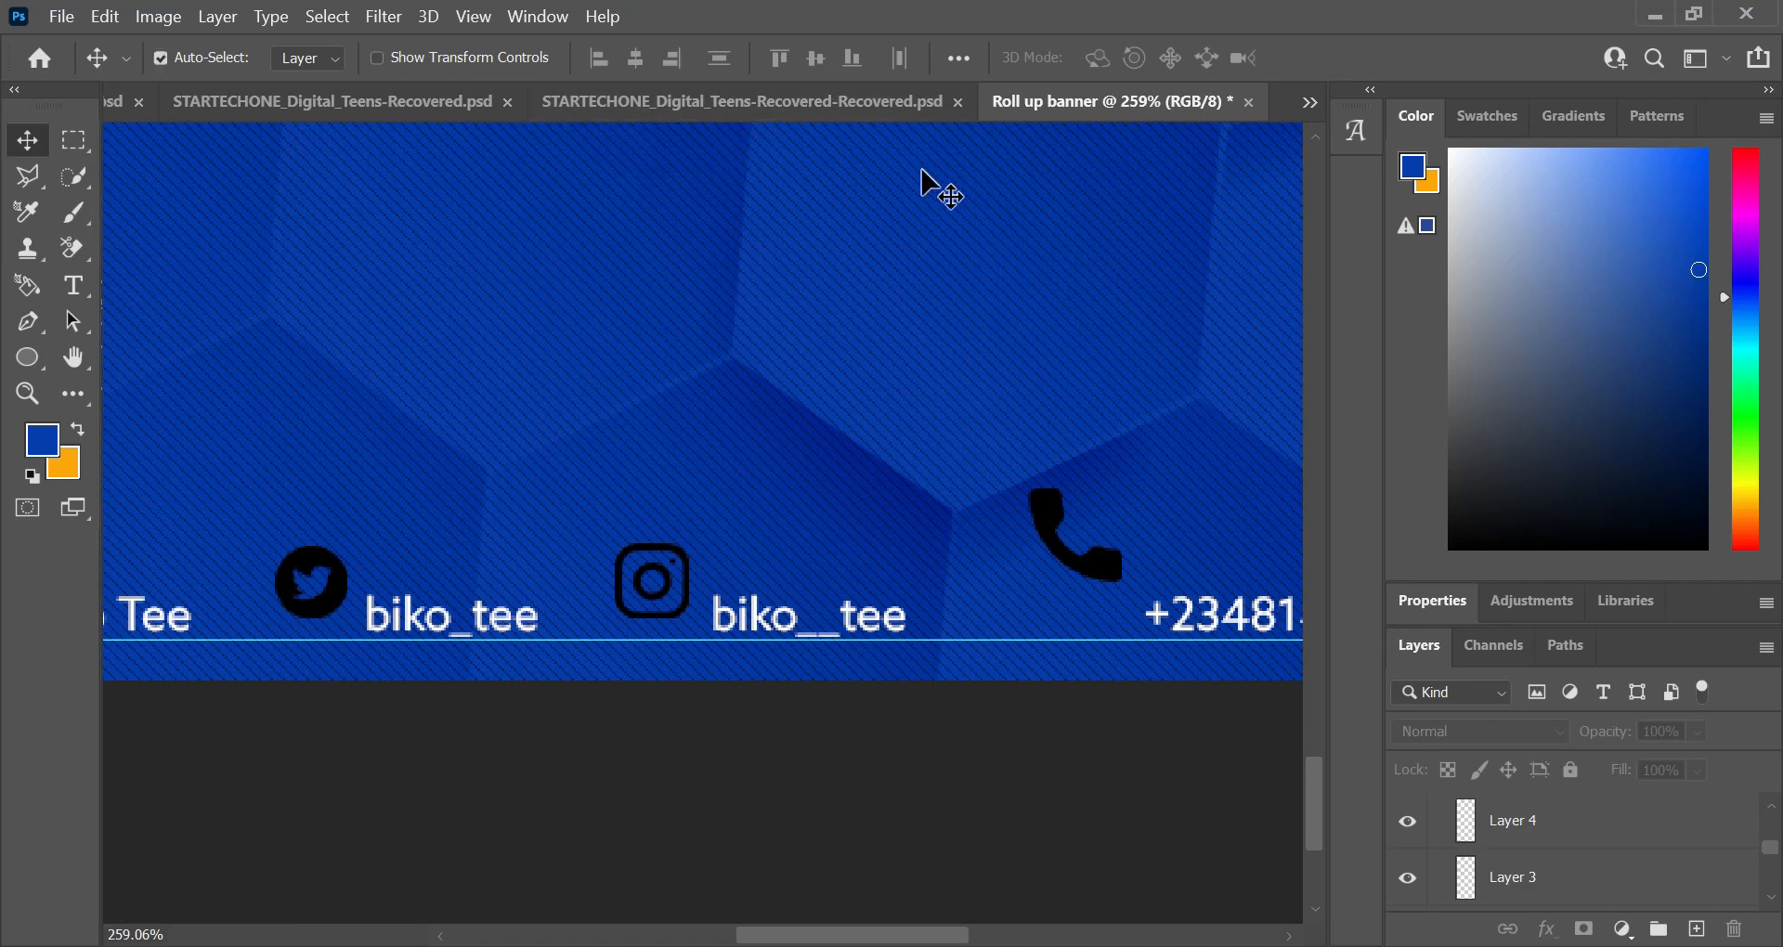
pyautogui.hotkey('ctrl', 'r')
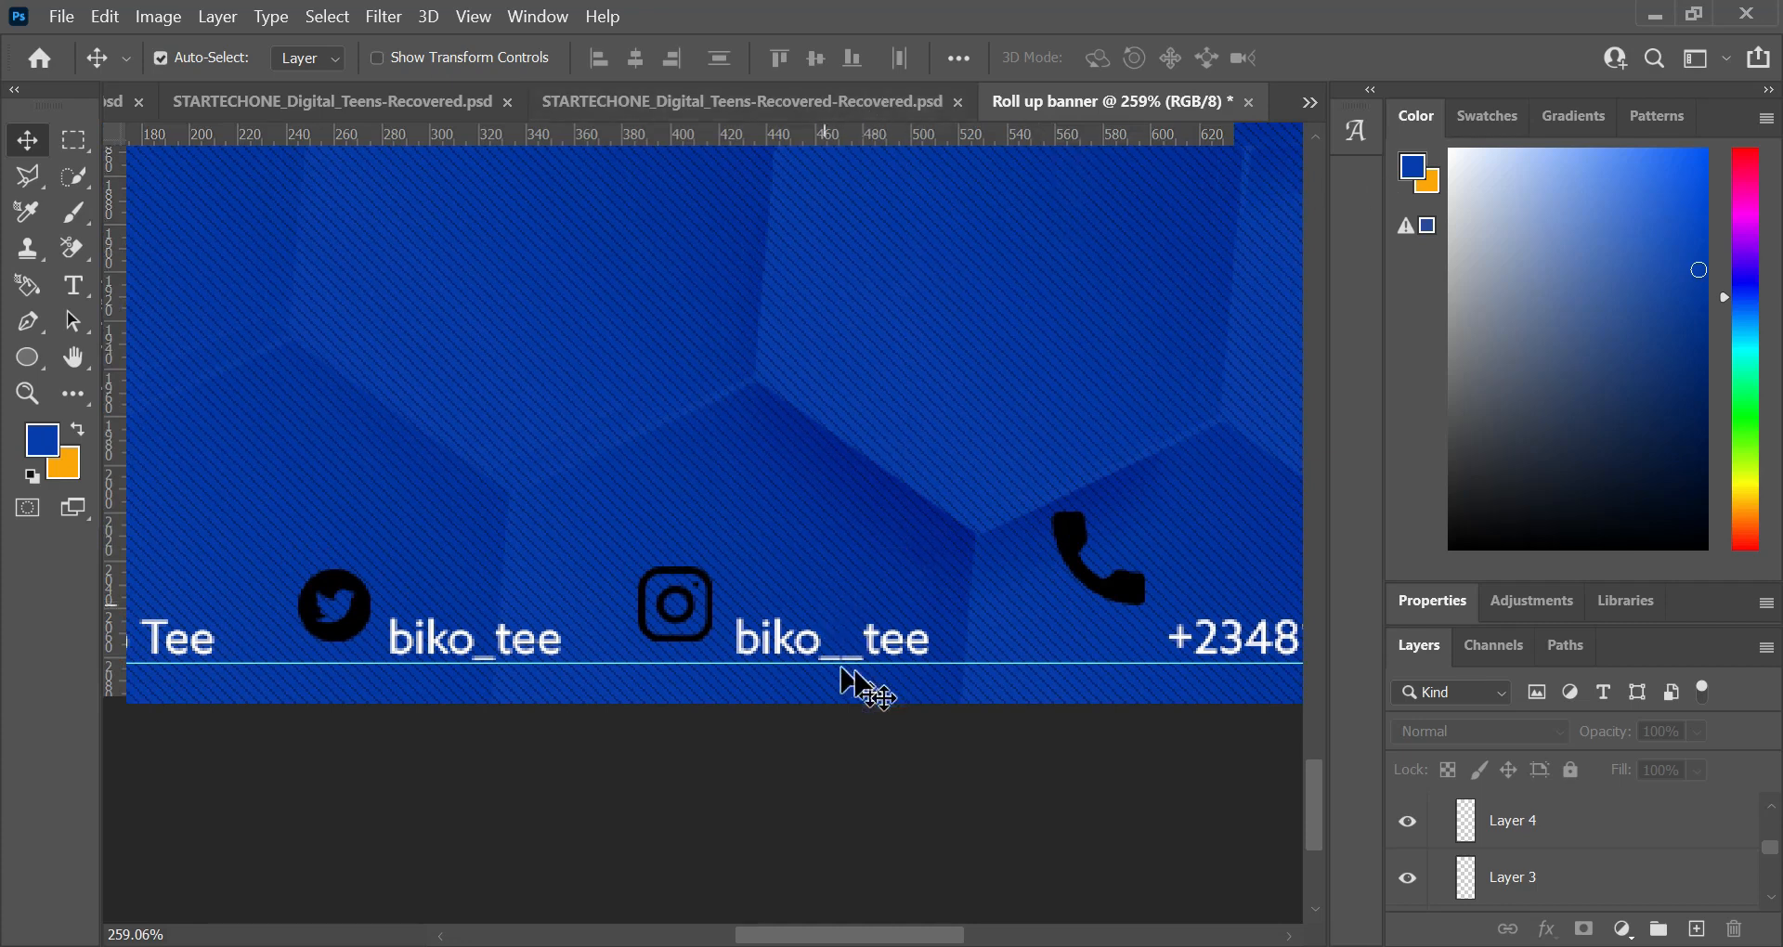
pyautogui.click(957, 673)
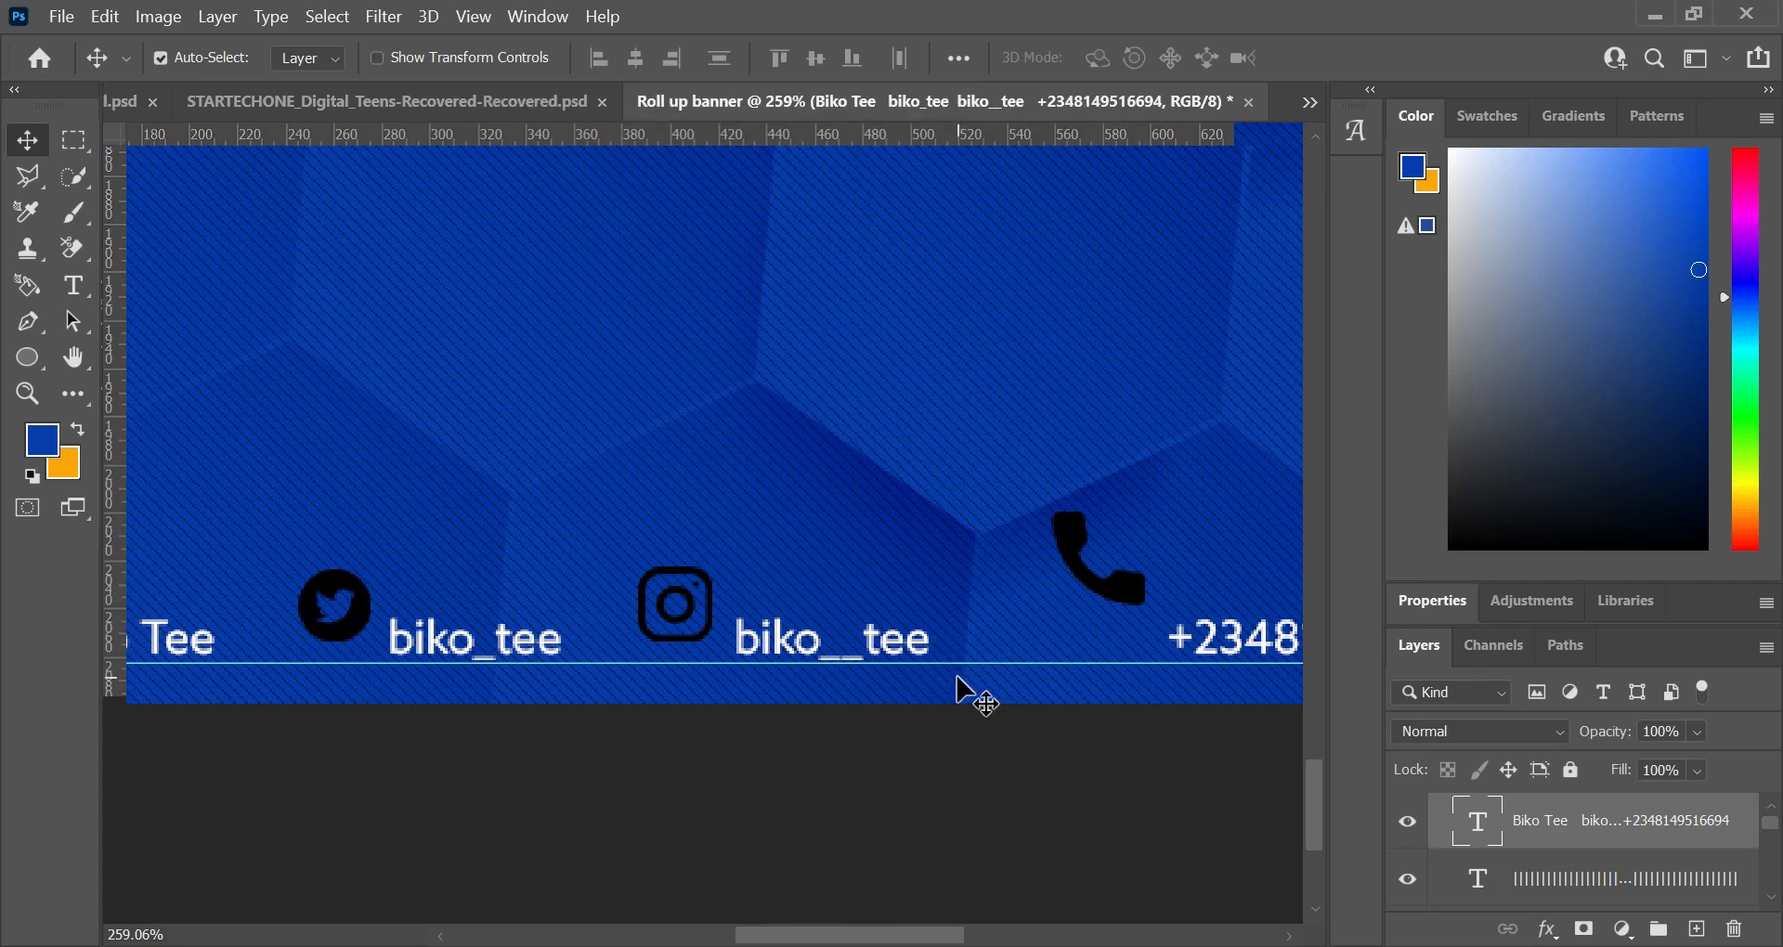
pyautogui.moveTo(961, 664); pyautogui.dragTo(959, 660)
# Step: Nudge the contact line text down toward the guide and lower the Twitter, Instagram and call icons to match
pyautogui.scroll(-3, 728, 657)
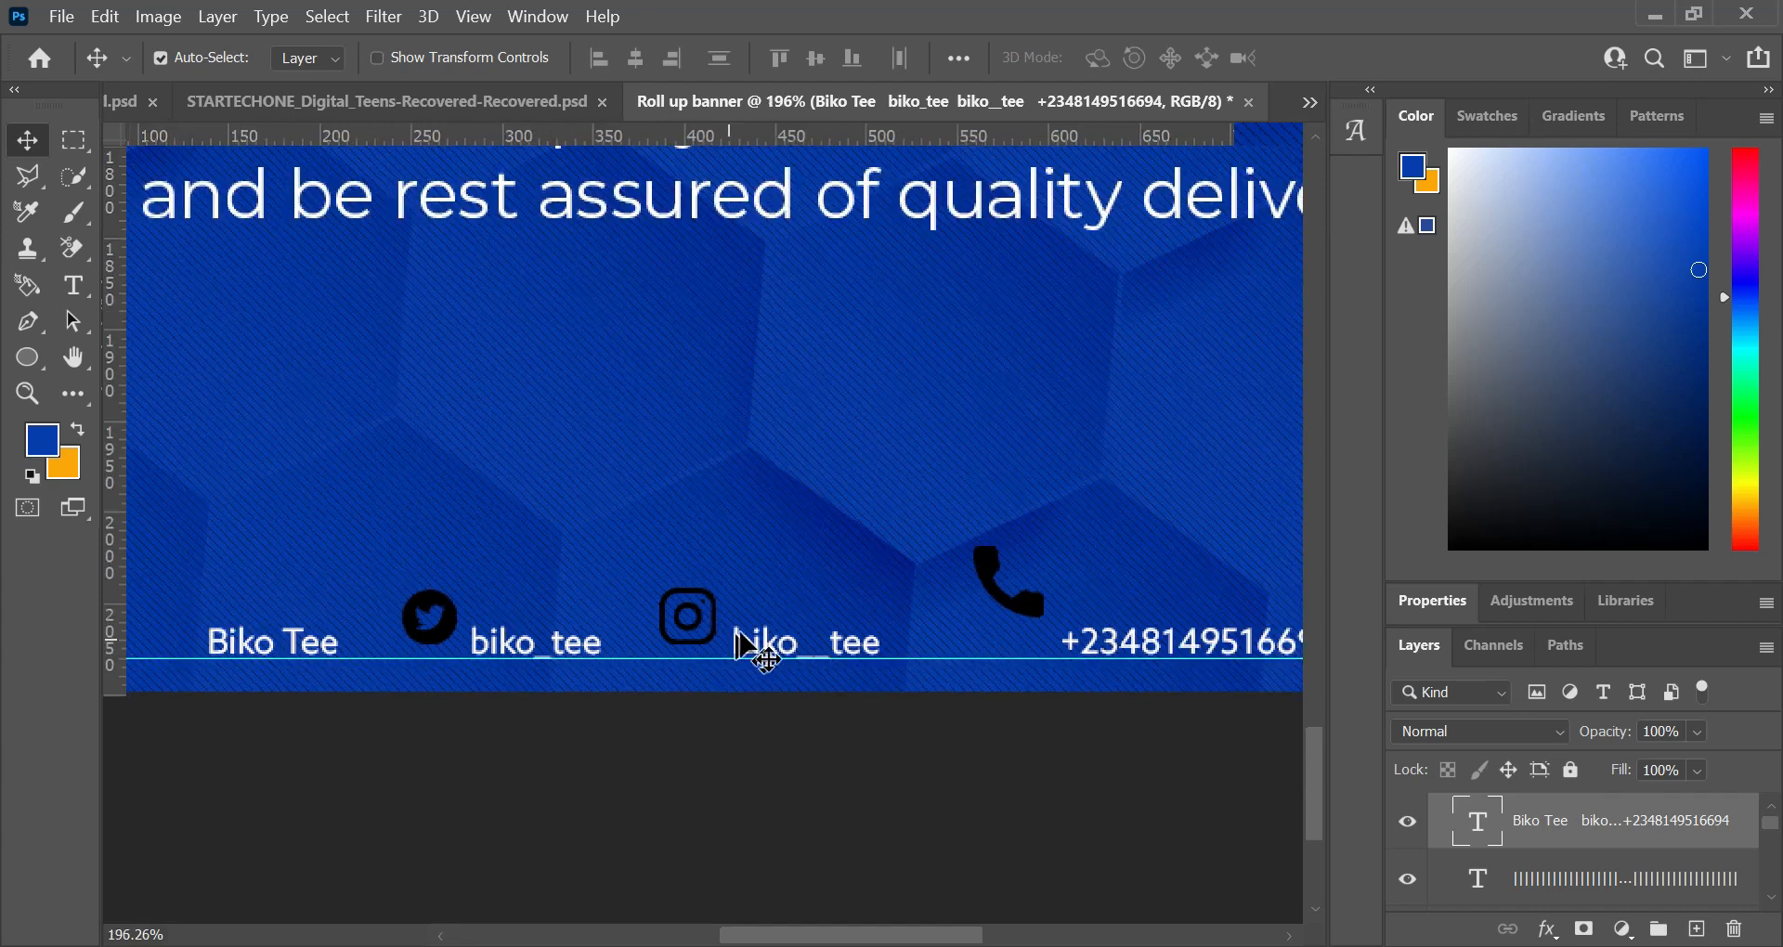
pyautogui.press('Down')
pyautogui.press('Down')
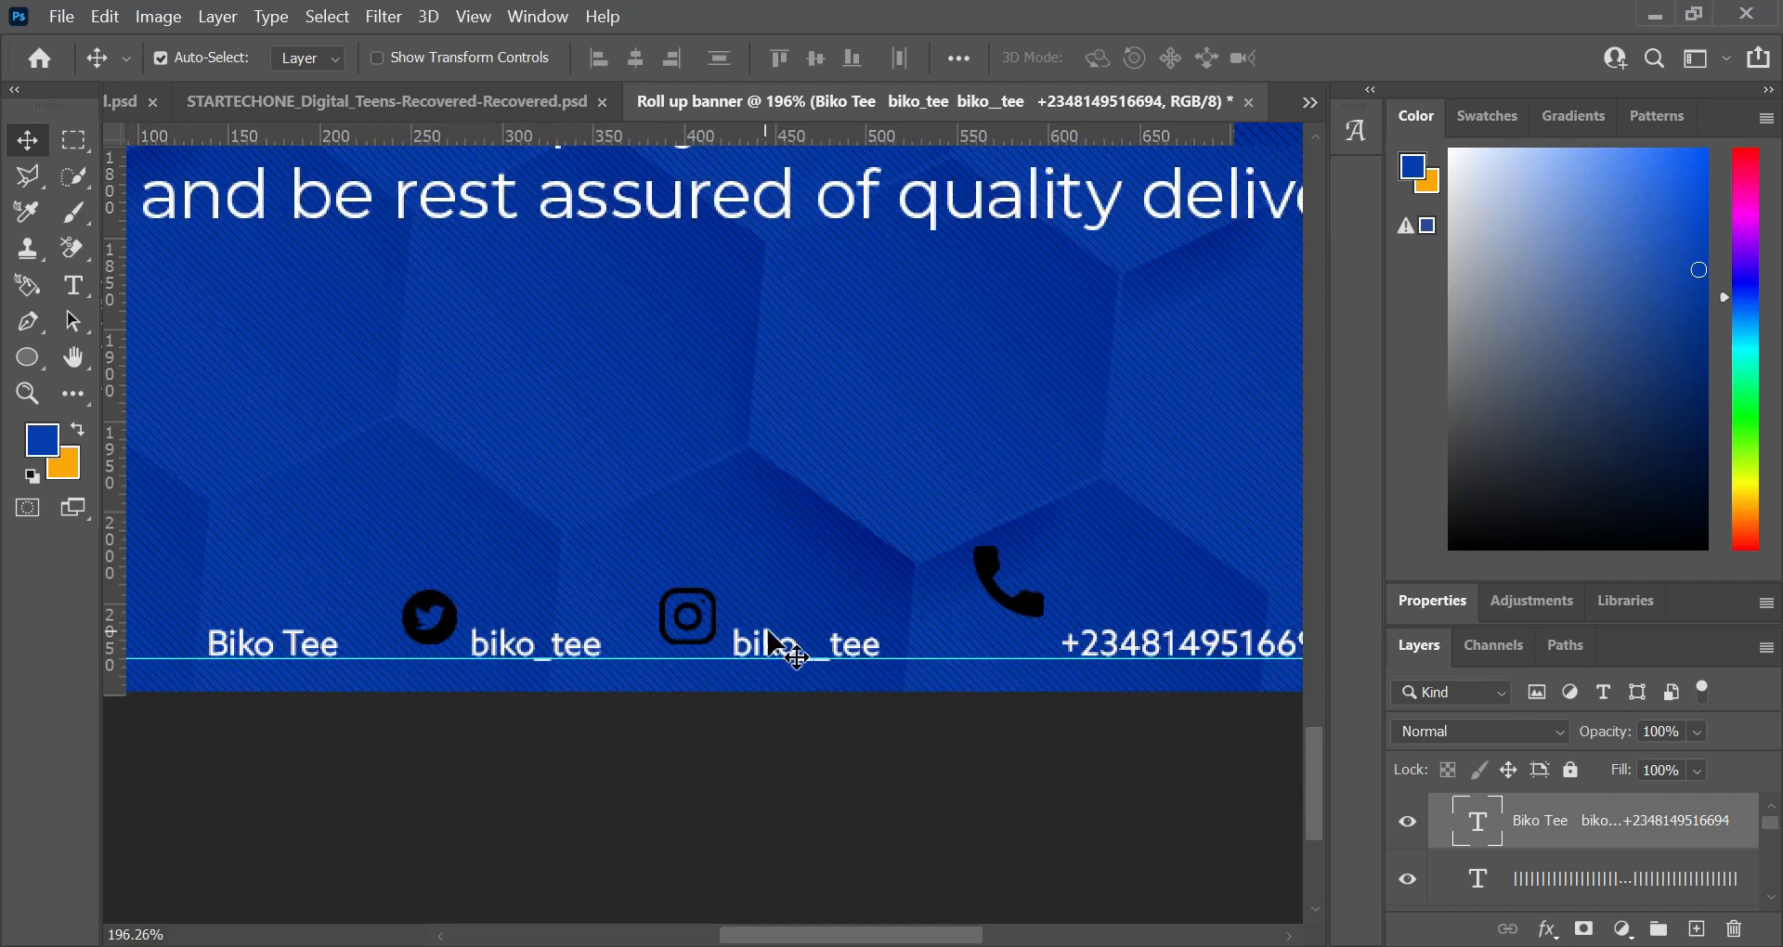
pyautogui.moveTo(431, 615); pyautogui.dragTo(432, 630)
pyautogui.moveTo(696, 619); pyautogui.dragTo(696, 638)
pyautogui.moveTo(984, 558); pyautogui.dragTo(995, 601)
# Step: Move the Facebook icon in front of the account name at the start of the contact line
pyautogui.scroll(-2, 319, 609)
pyautogui.hscroll(-4, 318, 609)
pyautogui.scroll(-2, 371, 520)
pyautogui.moveTo(464, 503); pyautogui.dragTo(584, 515)
pyautogui.click(523, 538)
pyautogui.hotkey('ctrl', 'z')
pyautogui.scroll(-3, 721, 498)
pyautogui.scroll(1, 737, 629)
# Step: Scale the call icon to 67.22% in front of the phone number and make the Instagram icon slightly smaller
pyautogui.click(376, 58)
pyautogui.click(827, 473)
pyautogui.click(1074, 510)
pyautogui.click(1082, 565)
pyautogui.moveTo(1070, 505); pyautogui.dragTo(1084, 520)
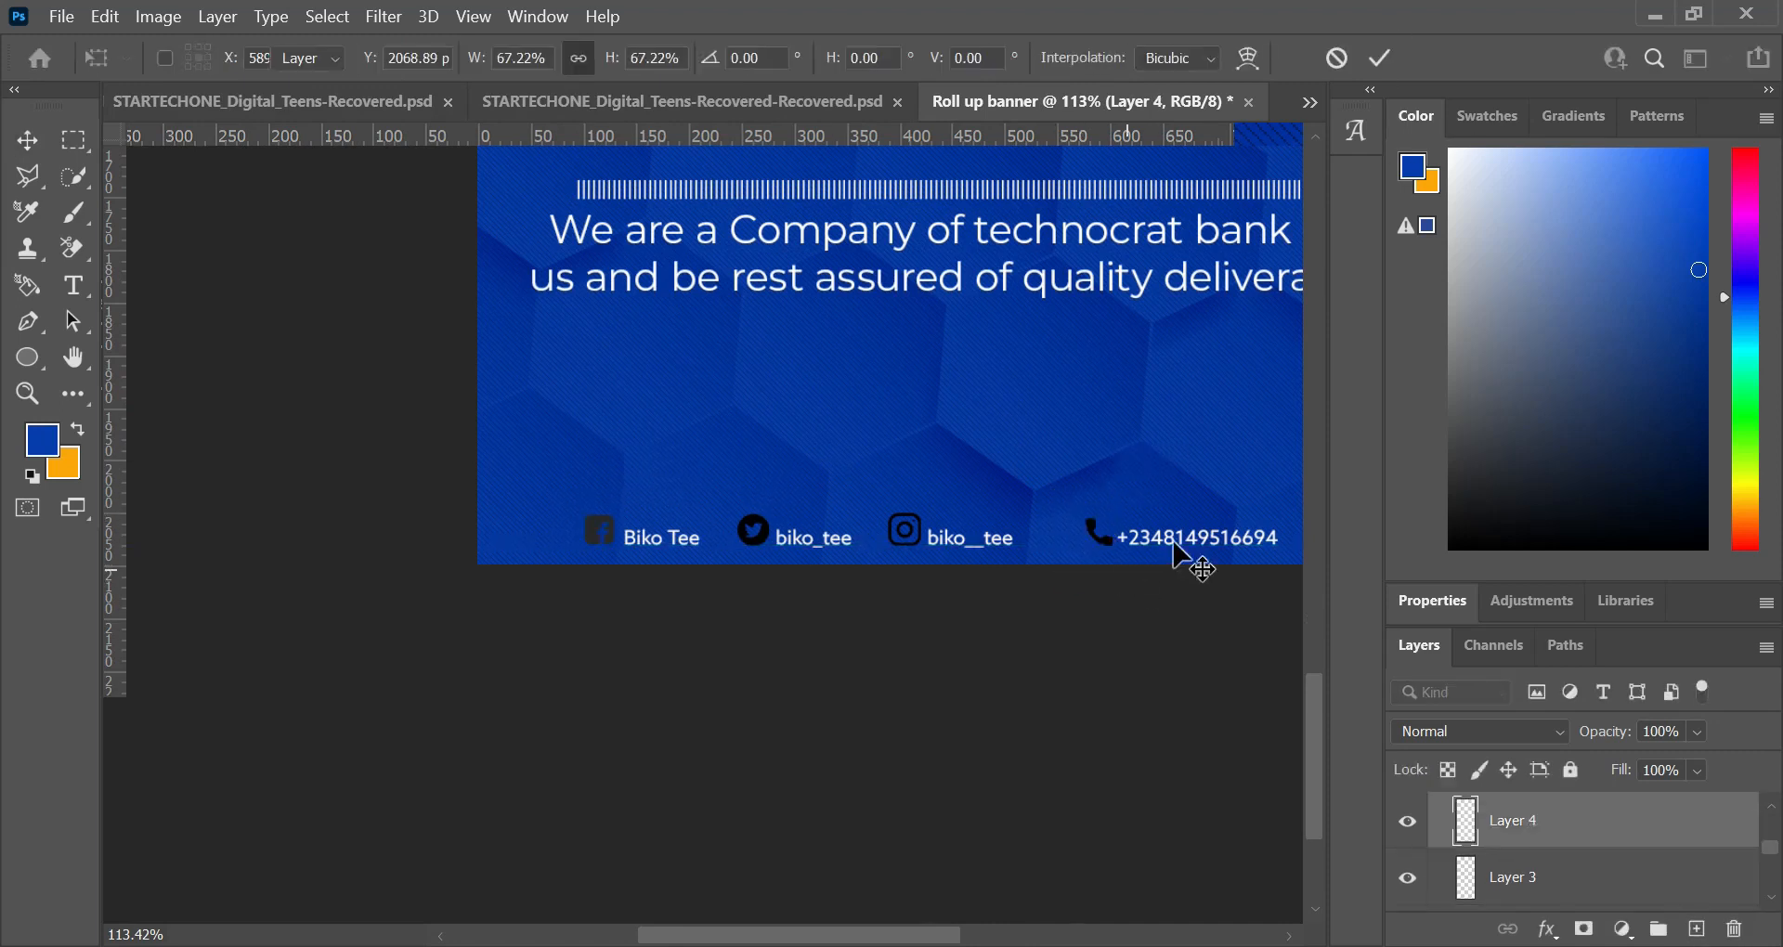
pyautogui.click(1174, 546)
pyautogui.click(929, 504)
pyautogui.click(914, 520)
pyautogui.moveTo(921, 514); pyautogui.dragTo(918, 517)
pyautogui.click(961, 484)
pyautogui.hotkey('ctrl', '0')
pyautogui.scroll(7, 664, 882)
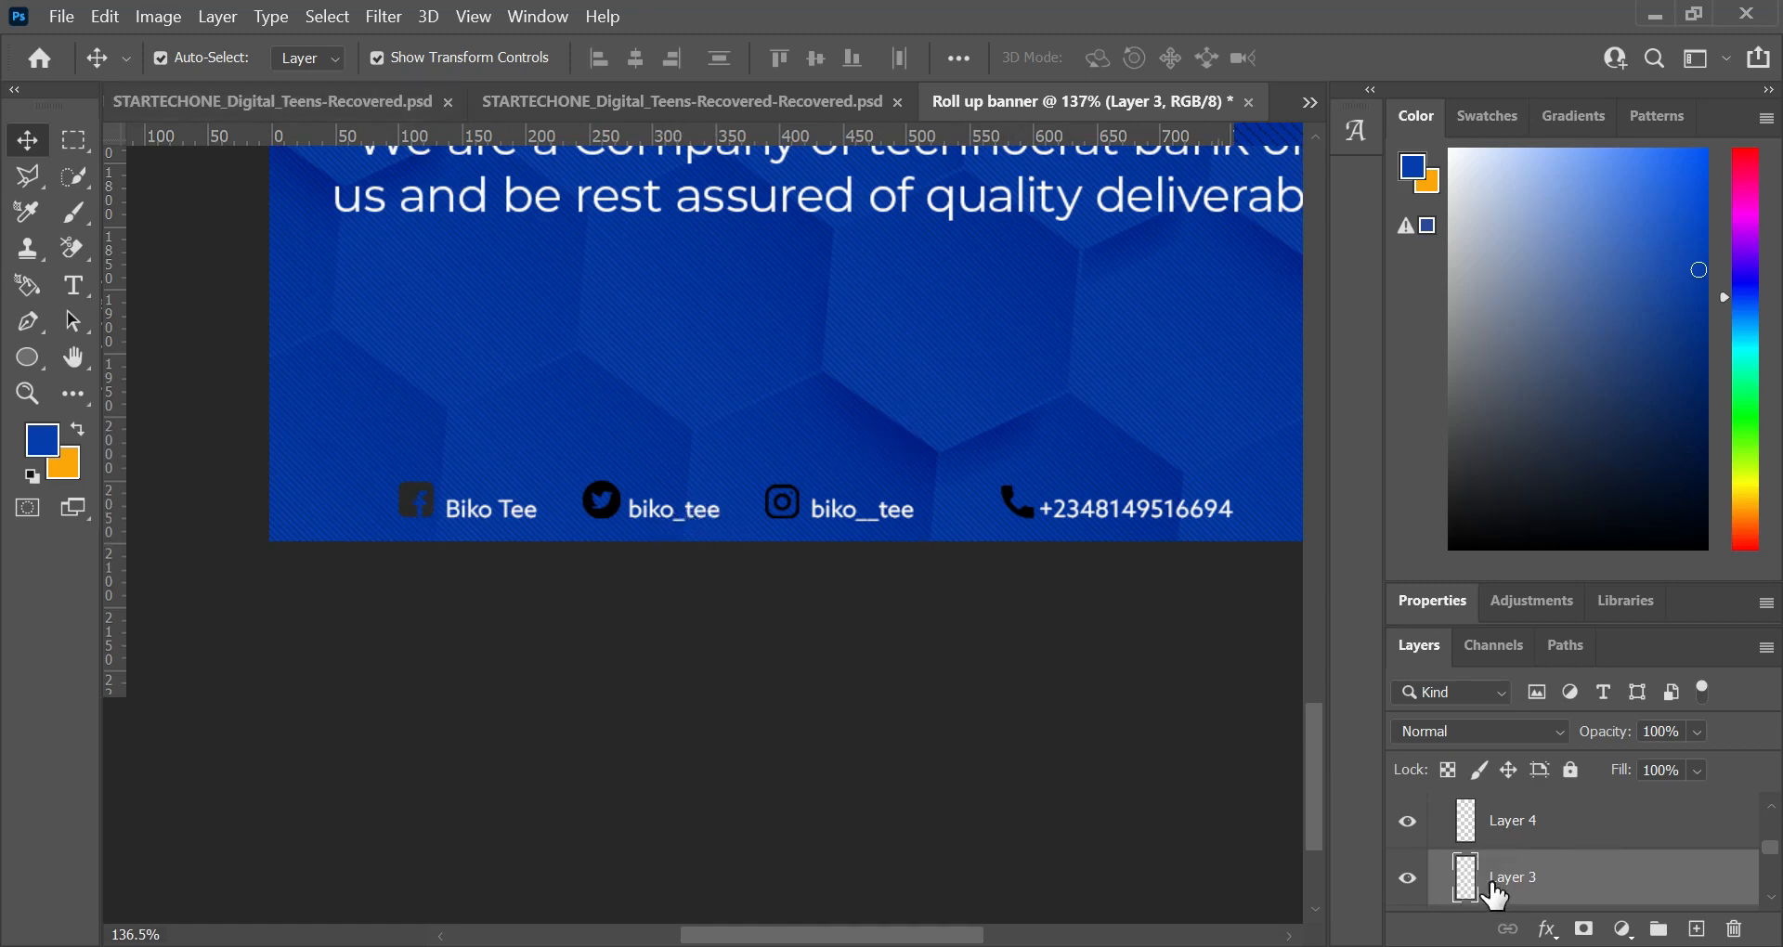
# Step: Apply a Color Overlay of white (ffffff) to the call icon on Layer 4
pyautogui.click(1607, 840)
pyautogui.scroll(1, 1612, 838)
pyautogui.scroll(-1, 1602, 886)
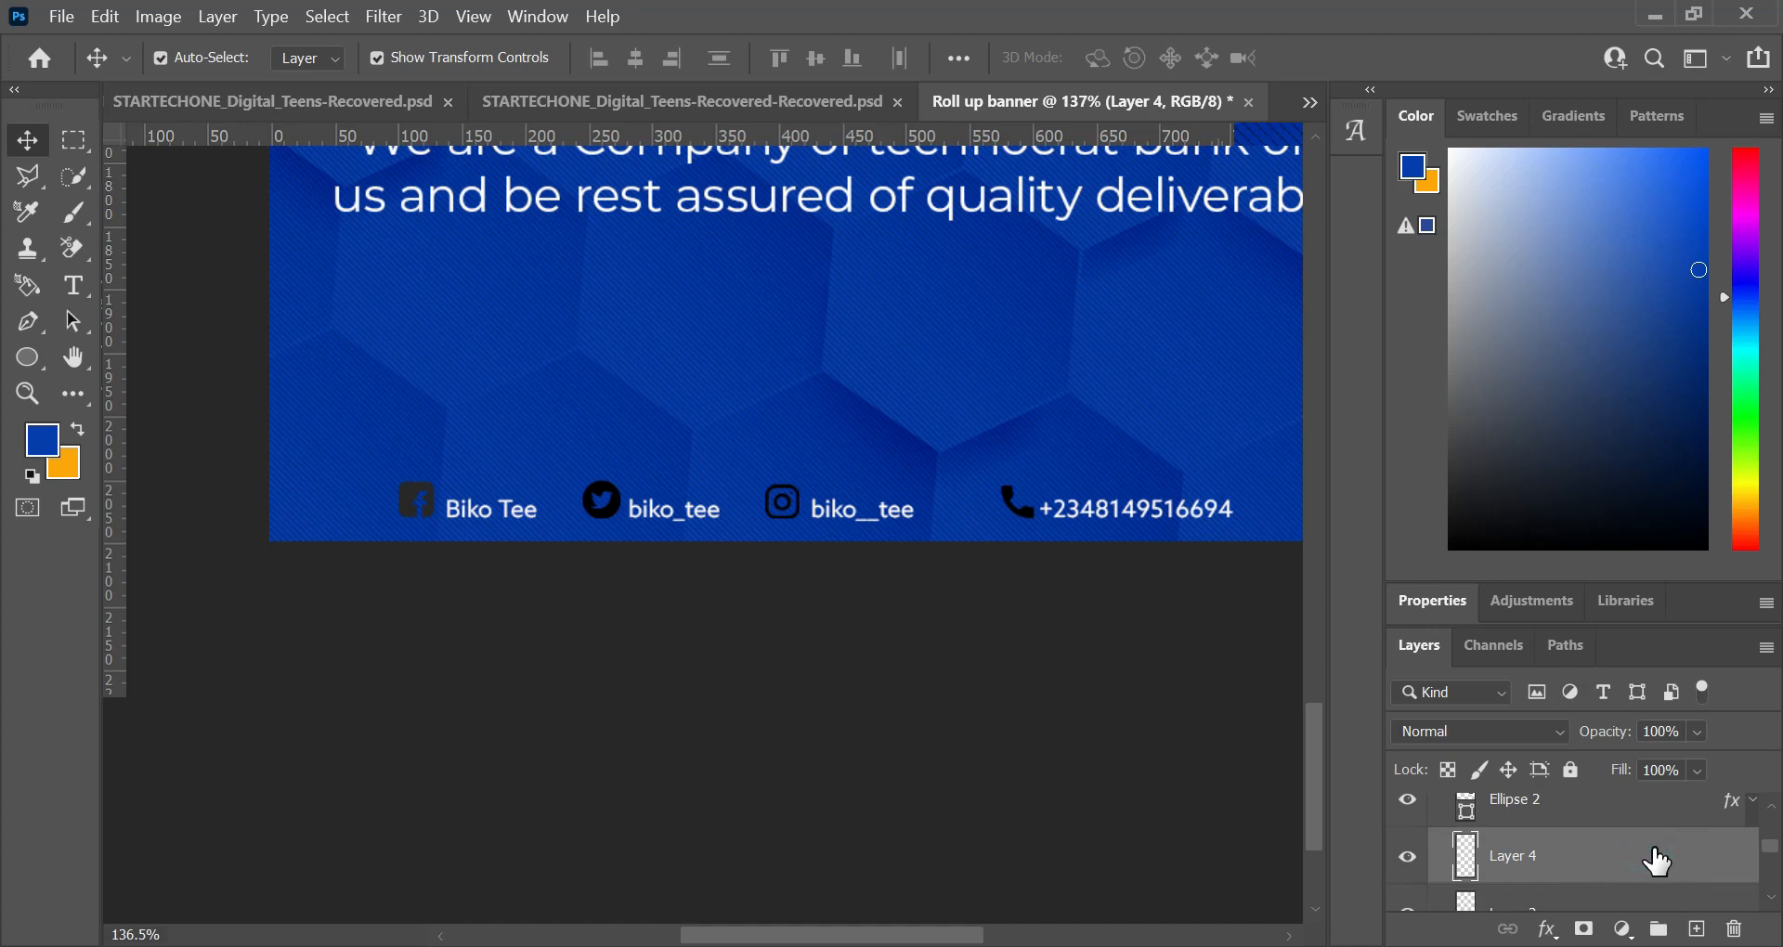
pyautogui.doubleClick(1467, 858)
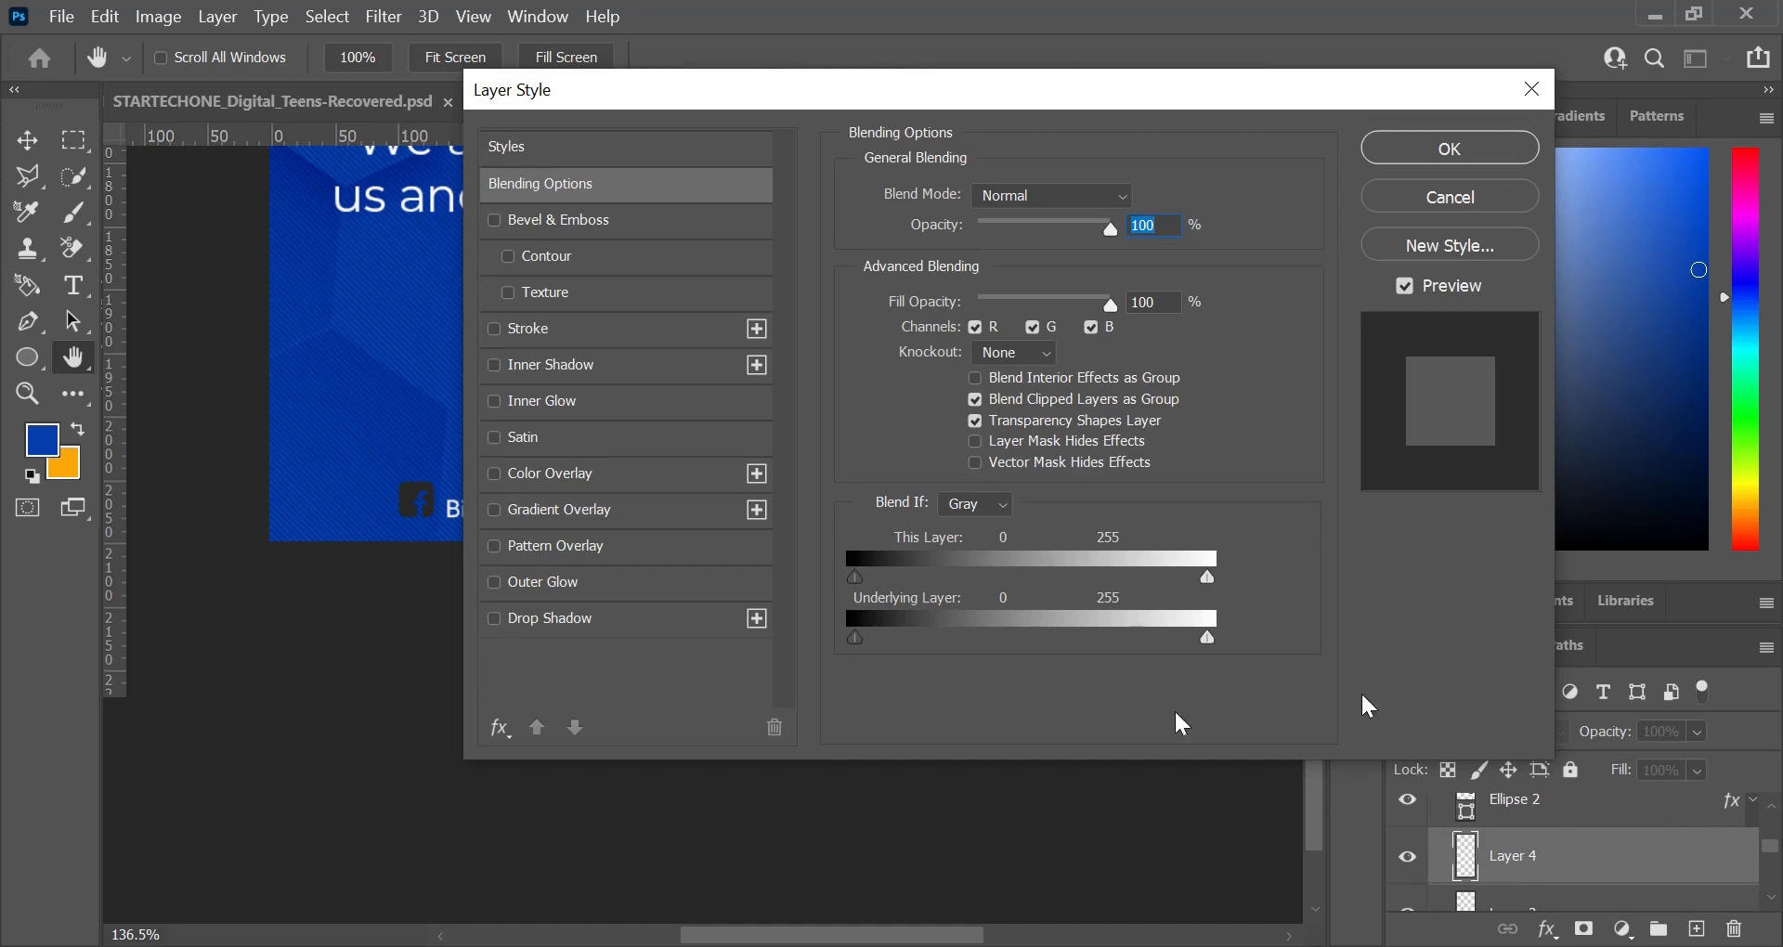
pyautogui.moveTo(653, 92); pyautogui.dragTo(1063, 82)
pyautogui.click(945, 461)
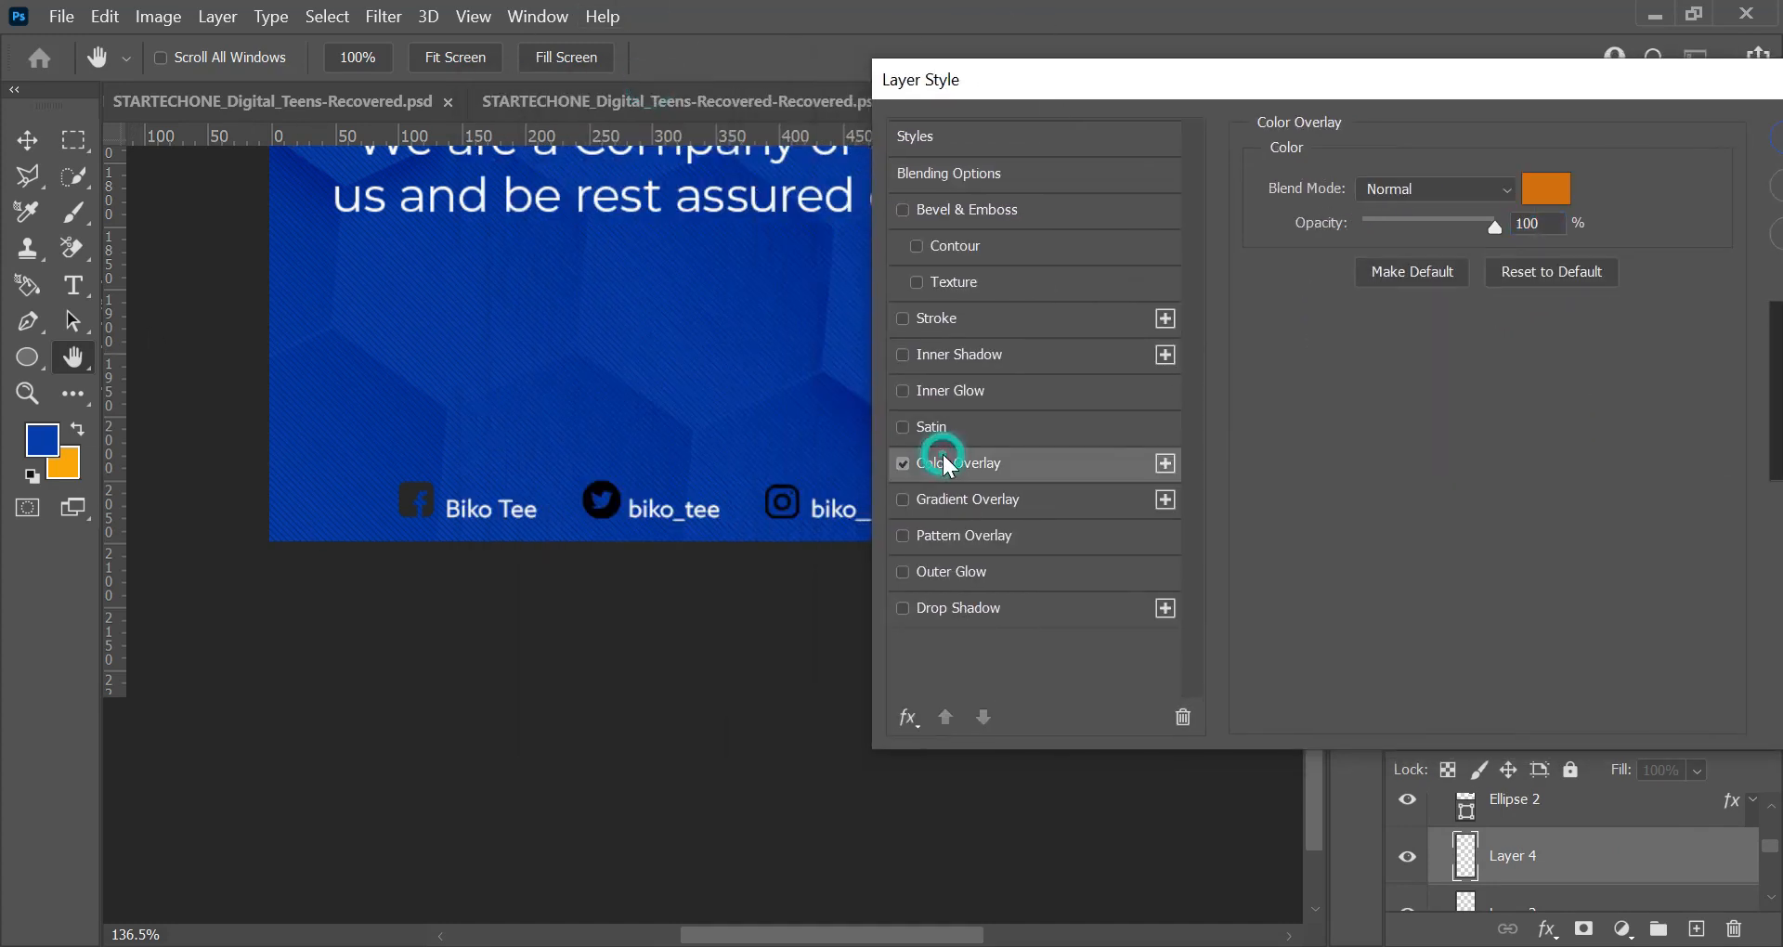
pyautogui.click(1546, 190)
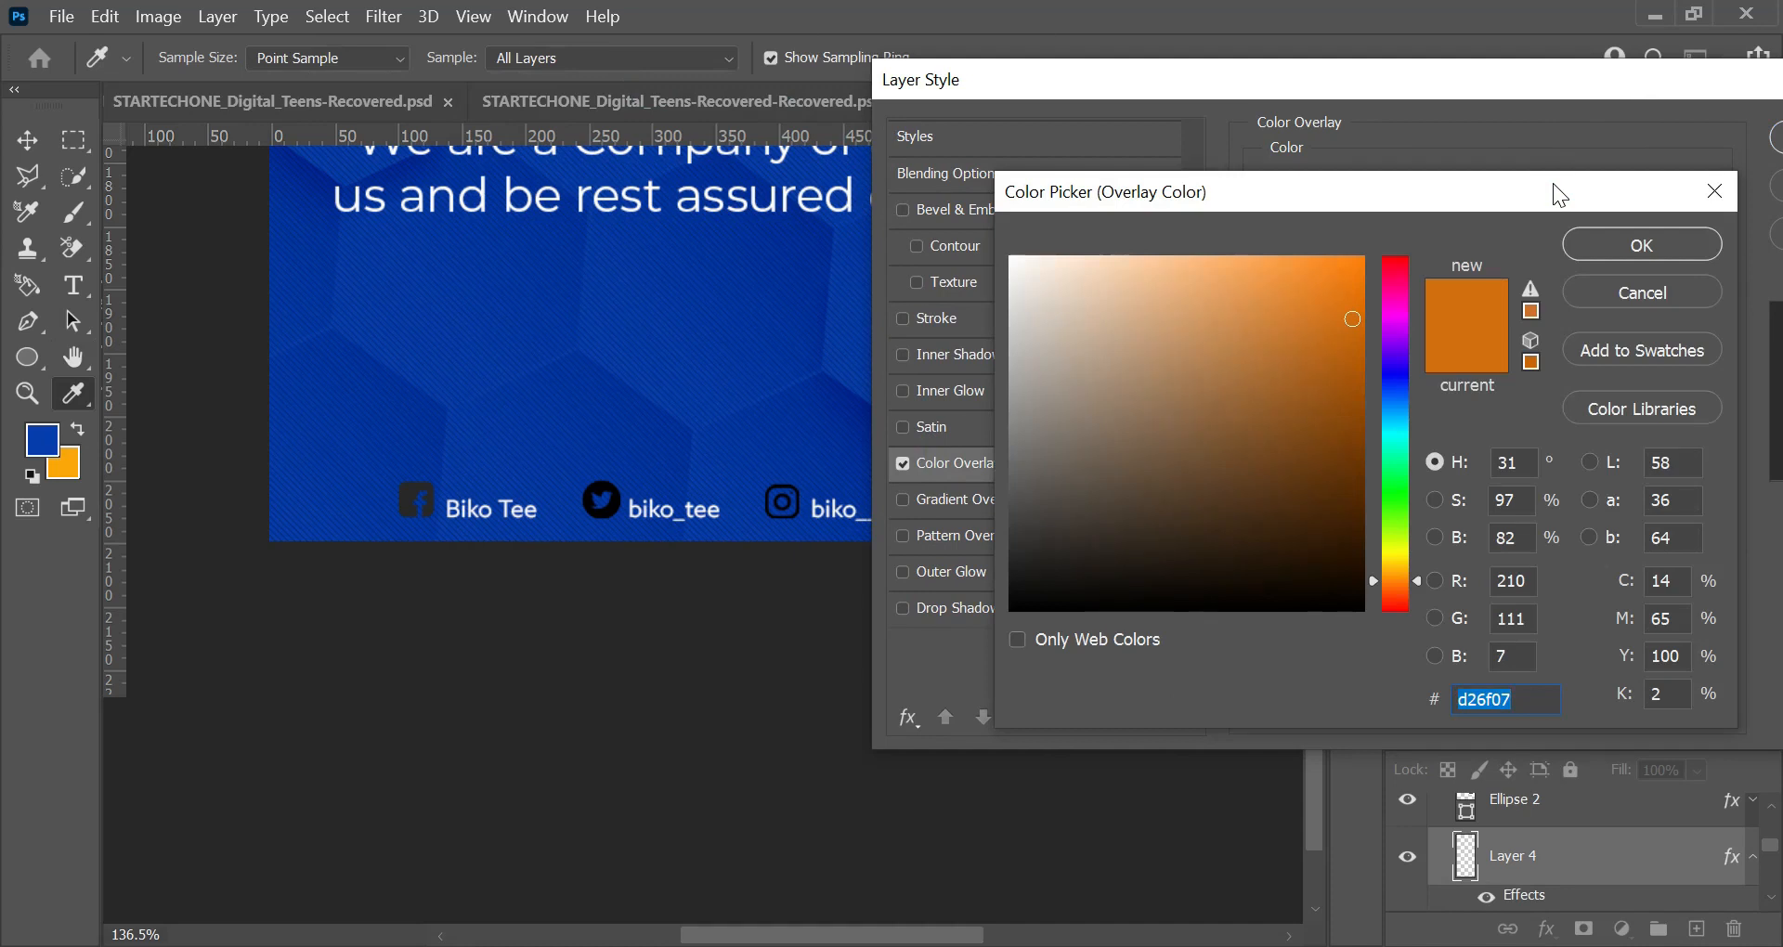
pyautogui.write('ffffff')
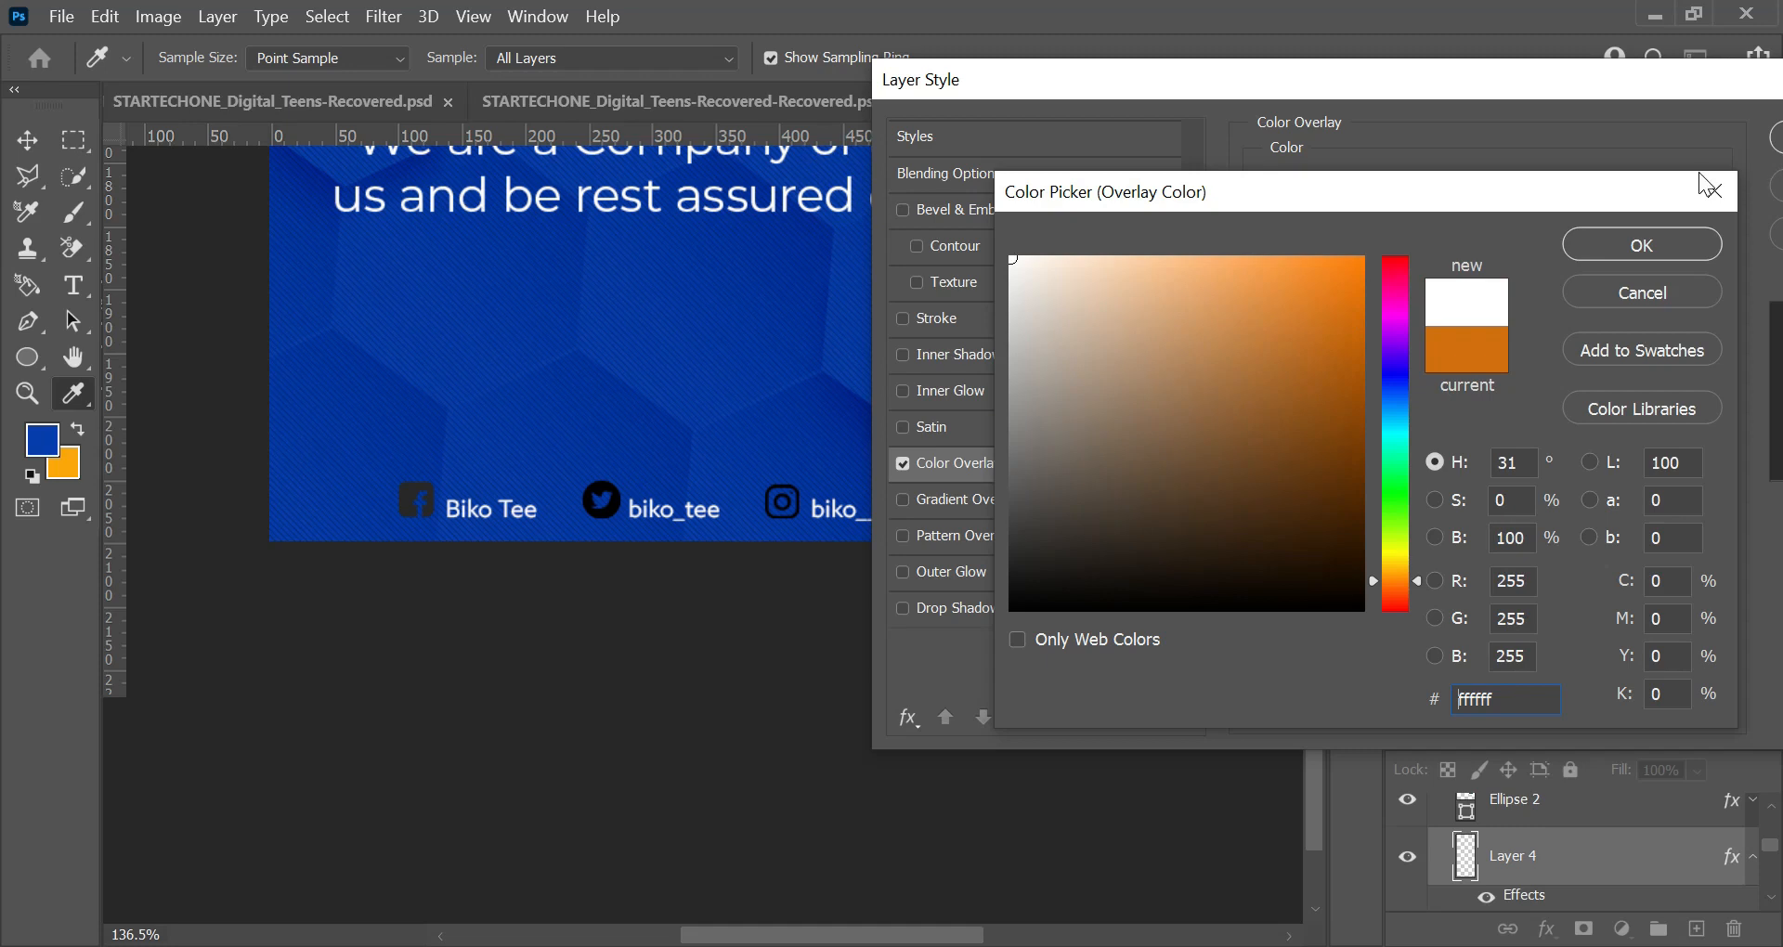
pyautogui.click(1635, 245)
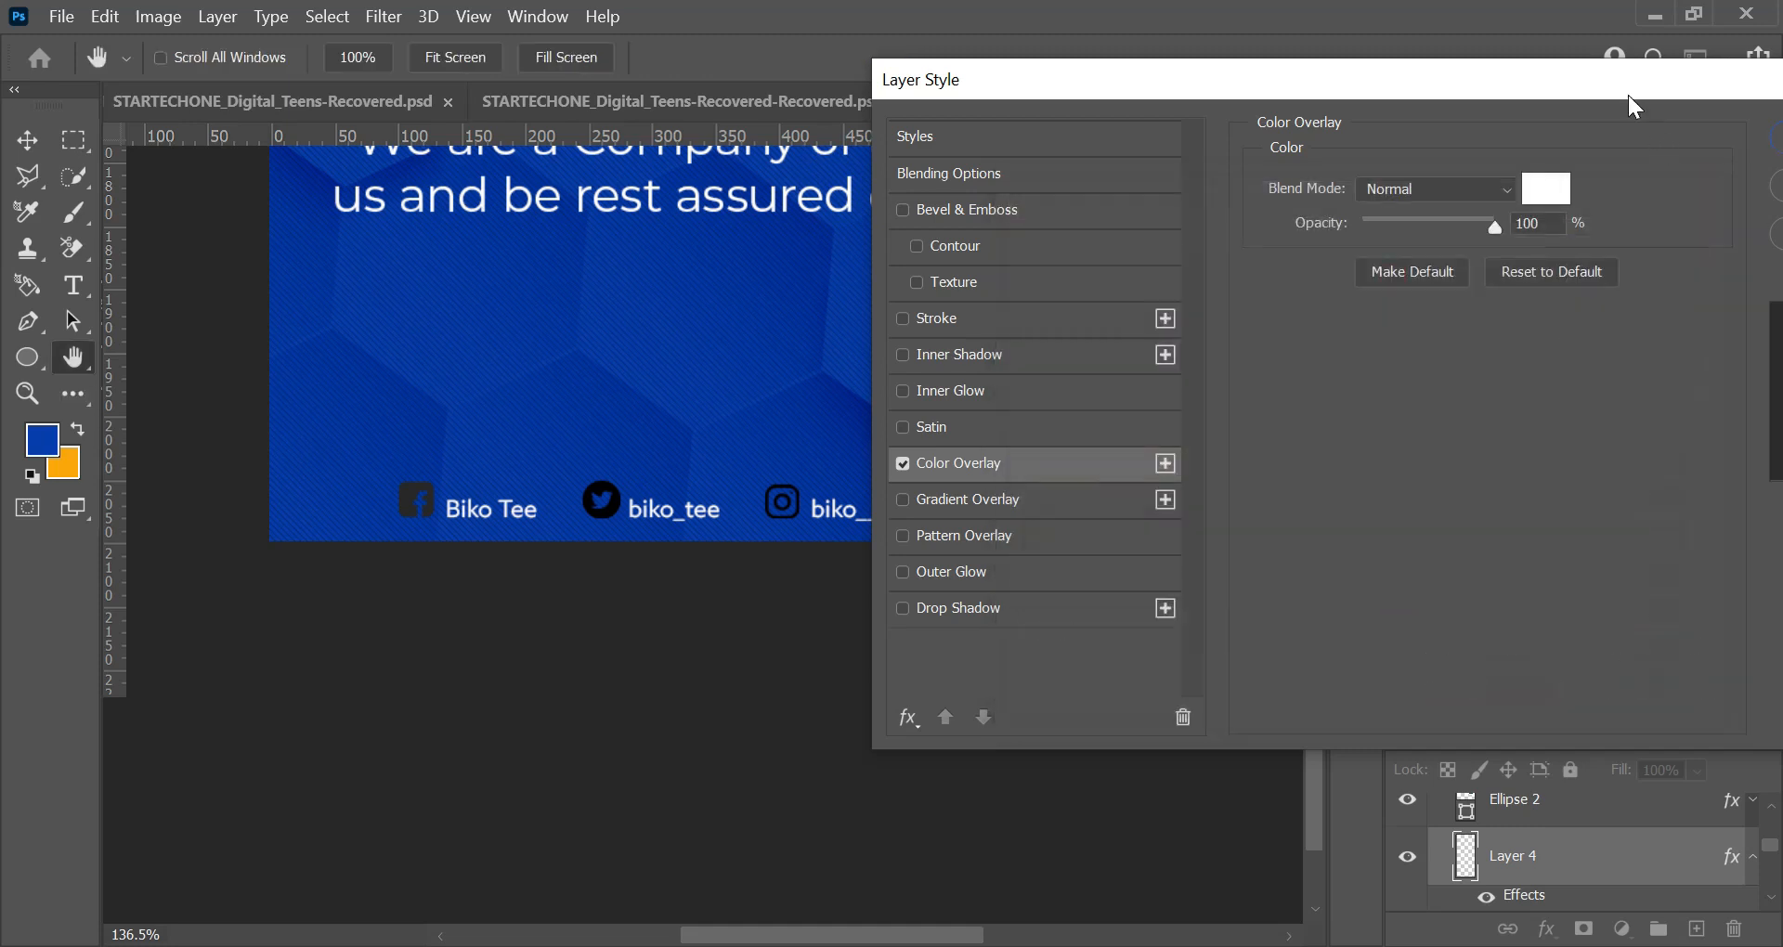
pyautogui.moveTo(1628, 95); pyautogui.dragTo(1175, 114)
pyautogui.click(1356, 159)
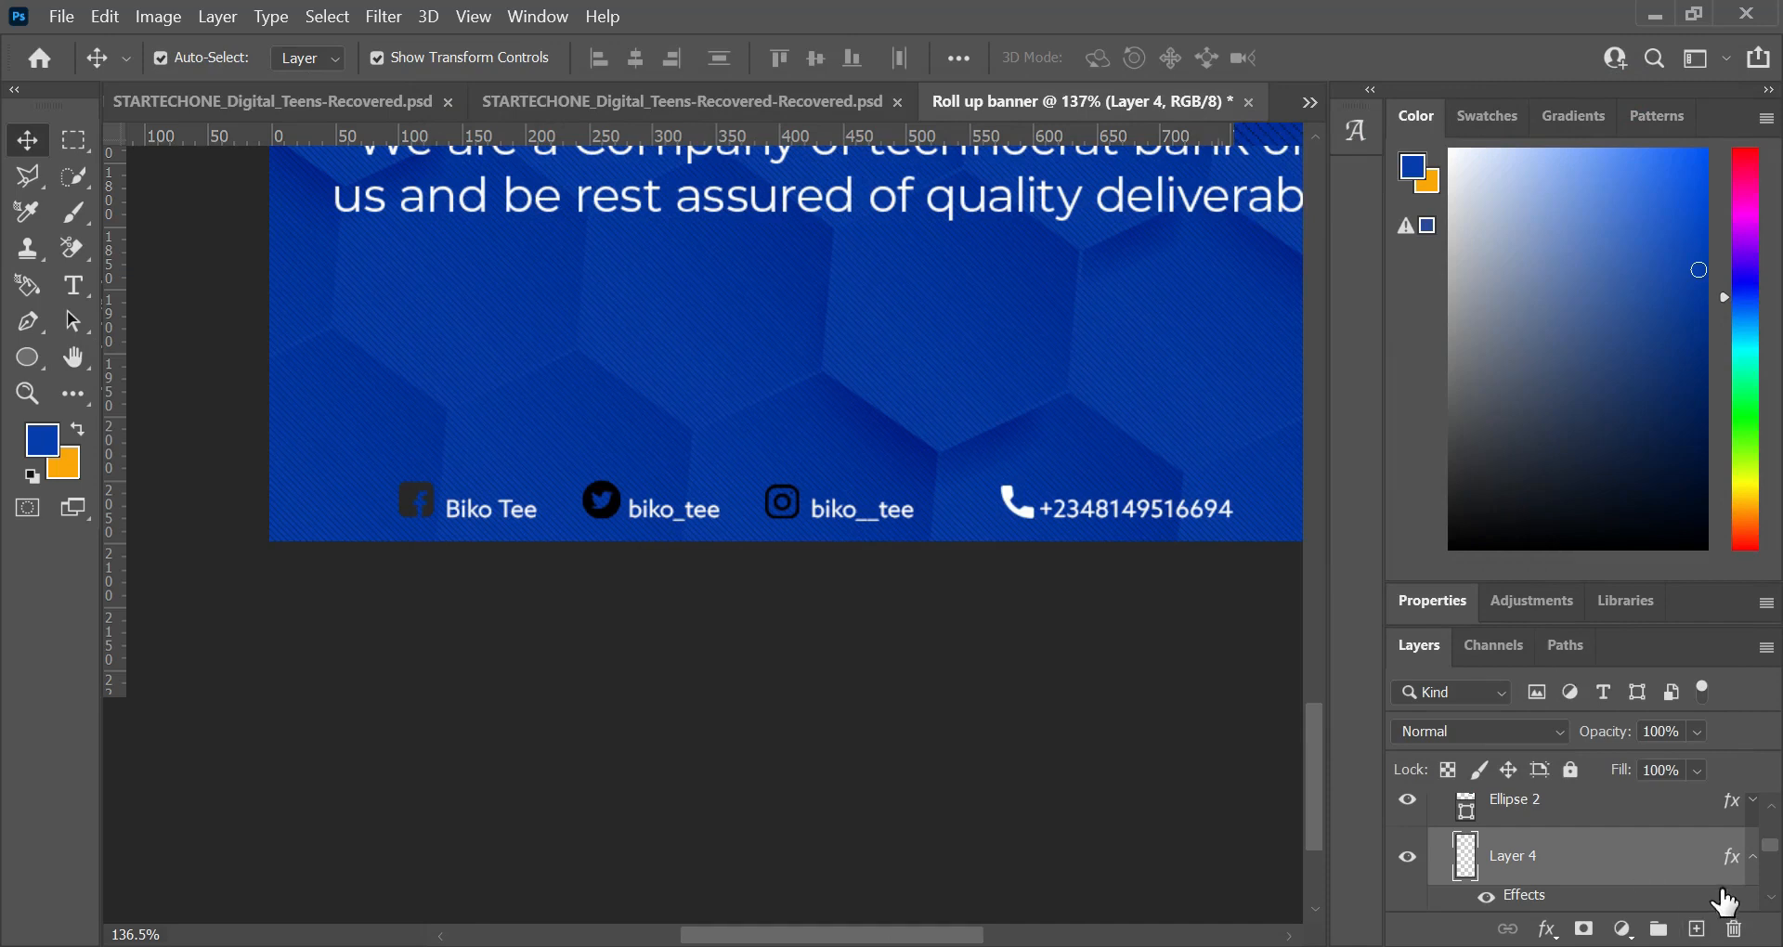
# Step: Copy the call icon's white overlay effect to the Instagram, Facebook and Twitter icon layers and collapse their effect lists
pyautogui.click(1749, 856)
pyautogui.scroll(-1, 1638, 880)
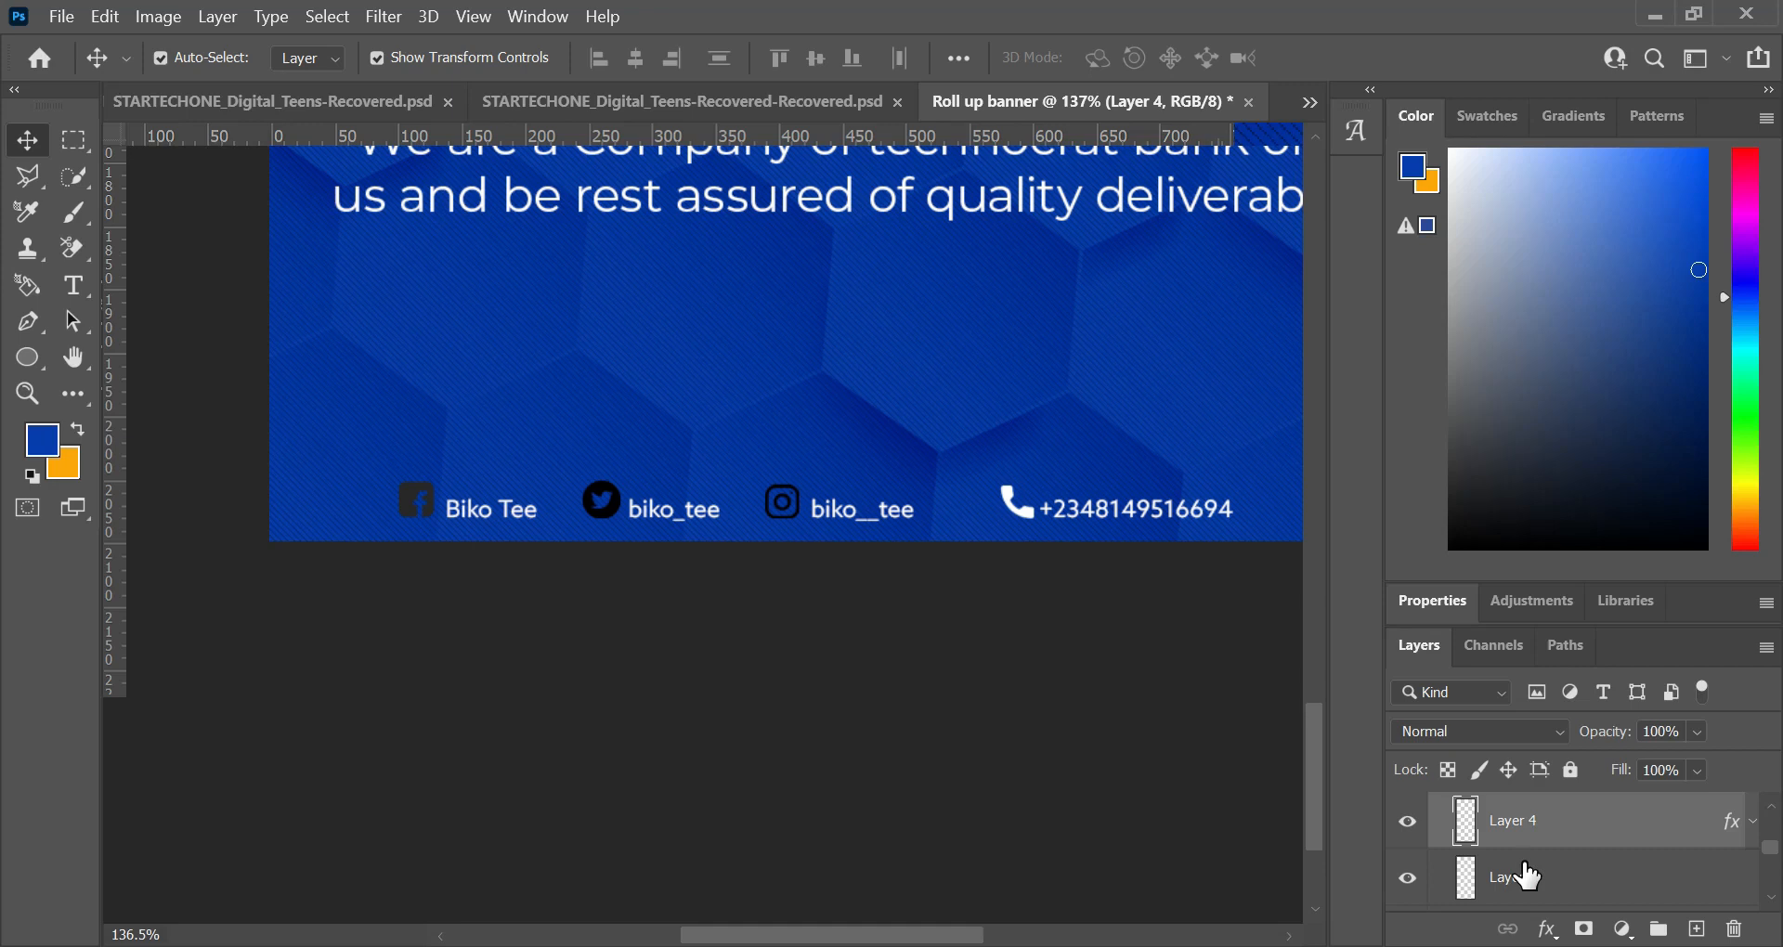
pyautogui.moveTo(1735, 838); pyautogui.dragTo(1738, 884)
pyautogui.click(1754, 808)
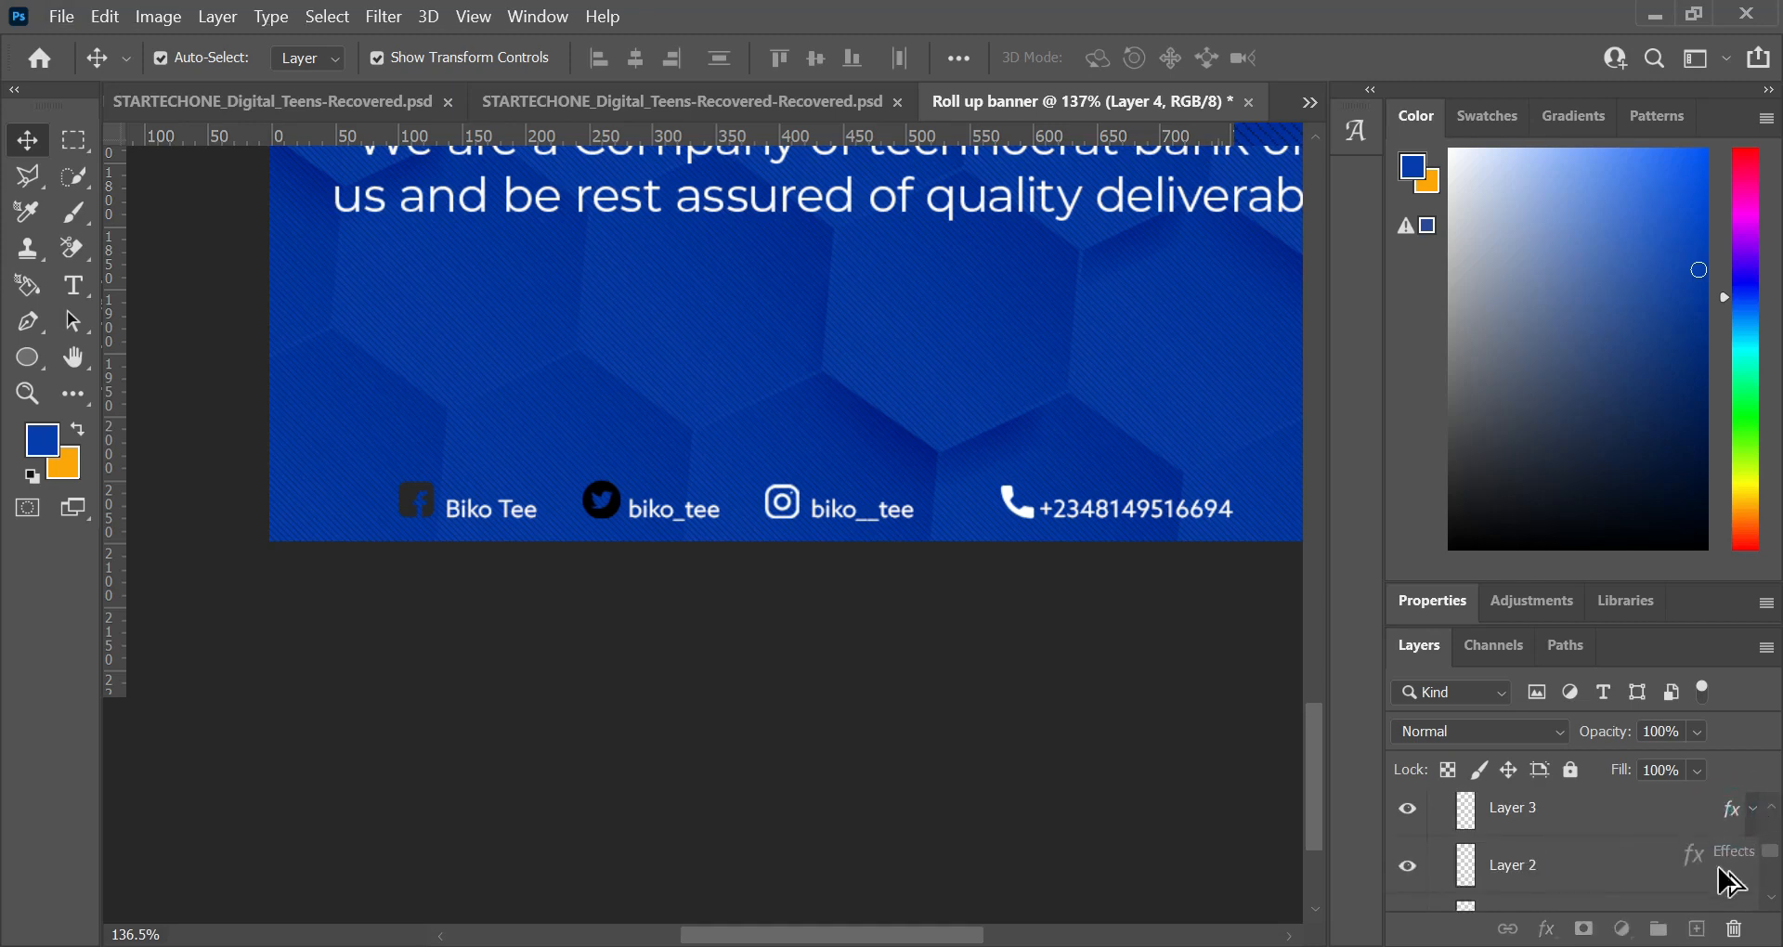
pyautogui.scroll(1, 1729, 880)
pyautogui.click(1749, 880)
pyautogui.click(1752, 810)
pyautogui.scroll(1, 1755, 824)
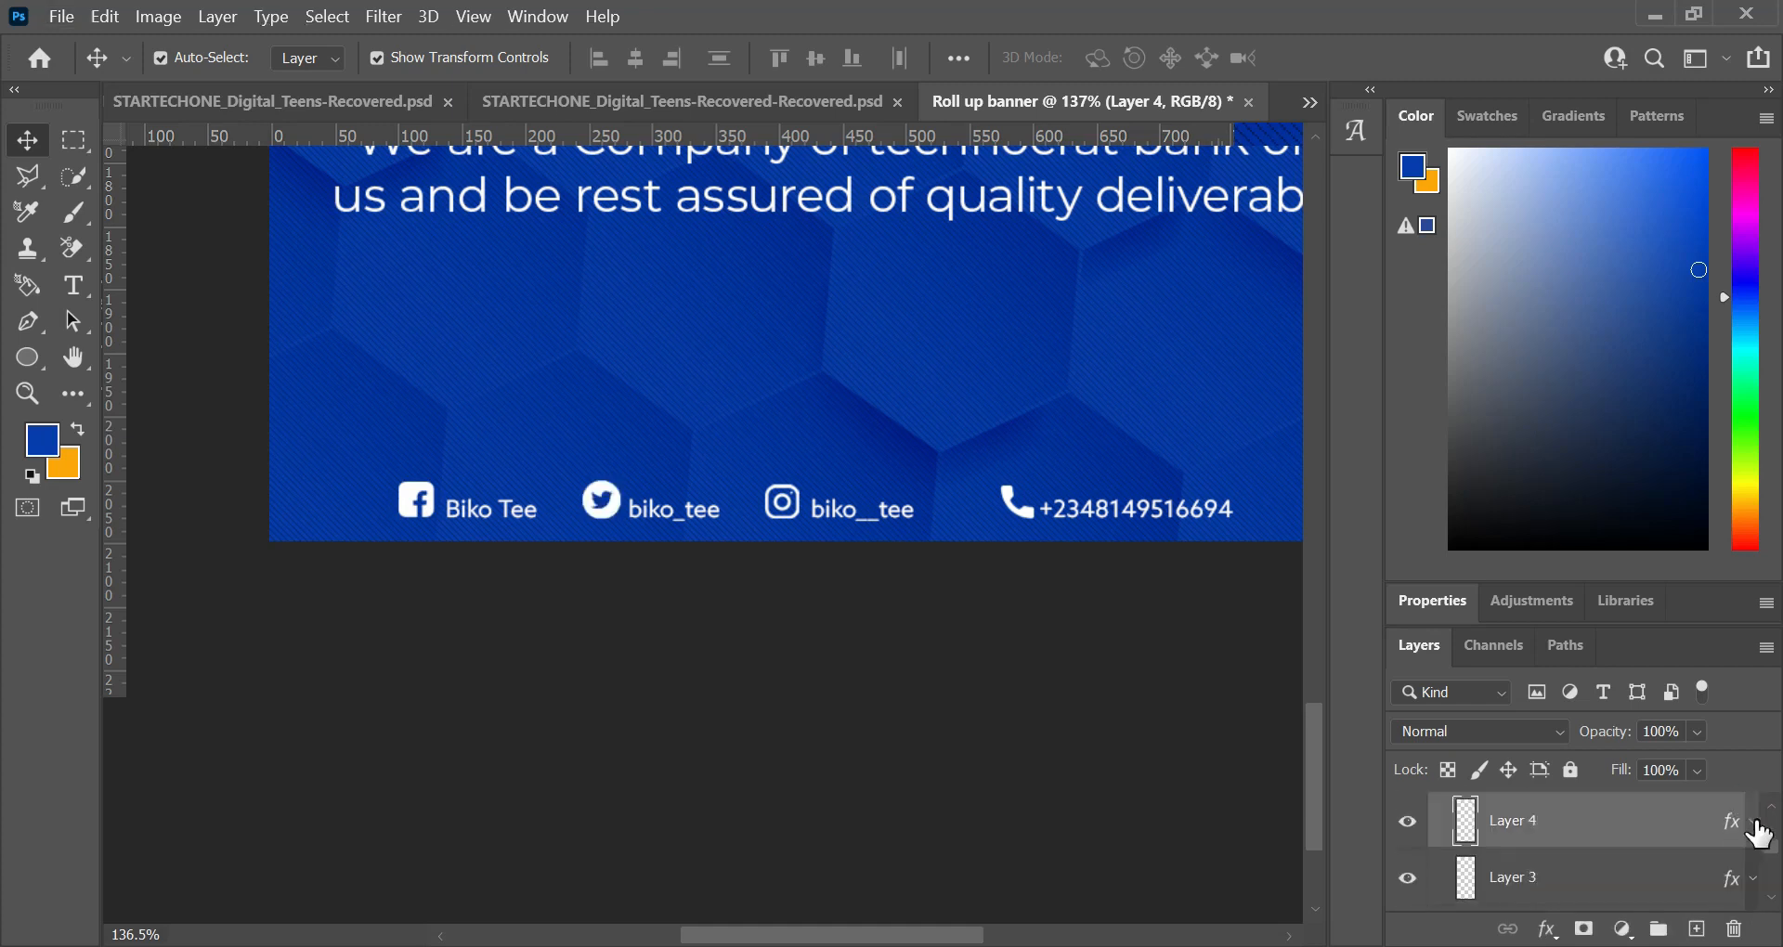
# Step: Scale the four contact icons down to match the text height, with Facebook about 24 px and call about 25 px
pyautogui.click(1019, 885)
pyautogui.hotkey('ctrl', '0')
pyautogui.scroll(6, 672, 865)
pyautogui.scroll(5, 673, 866)
pyautogui.click(352, 567)
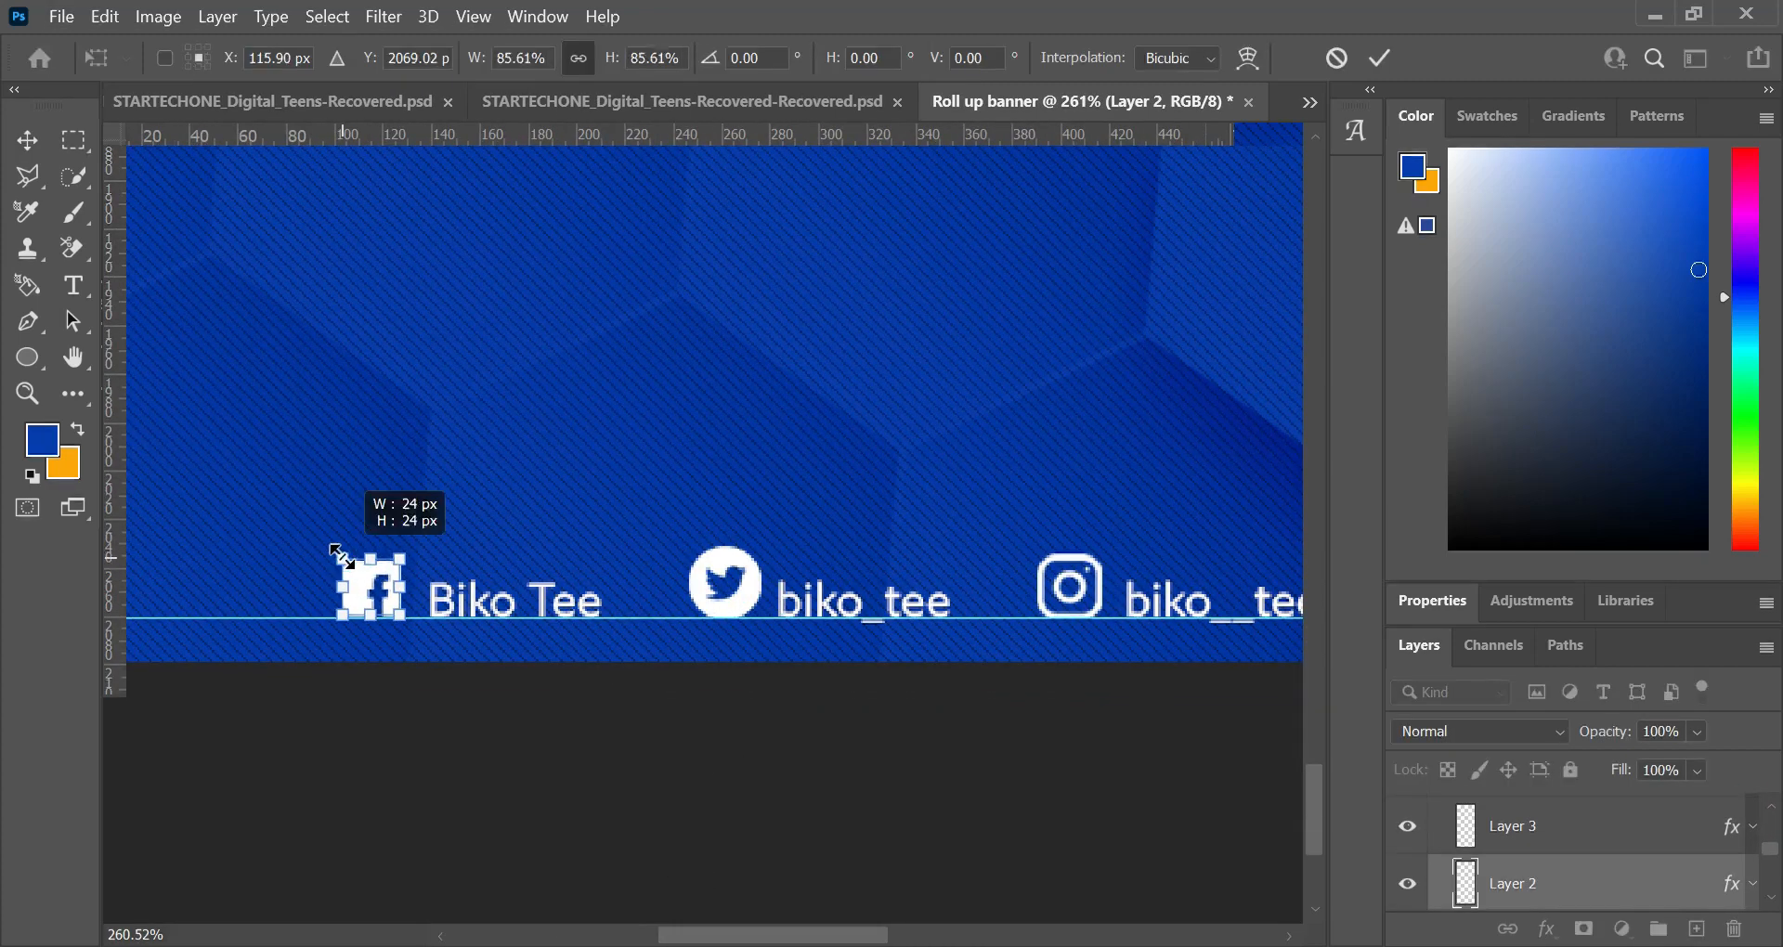
pyautogui.click(719, 562)
pyautogui.click(1095, 562)
pyautogui.moveTo(1102, 554); pyautogui.dragTo(1066, 557)
pyautogui.click(1379, 58)
pyautogui.hscroll(4, 1068, 557)
pyautogui.click(1075, 572)
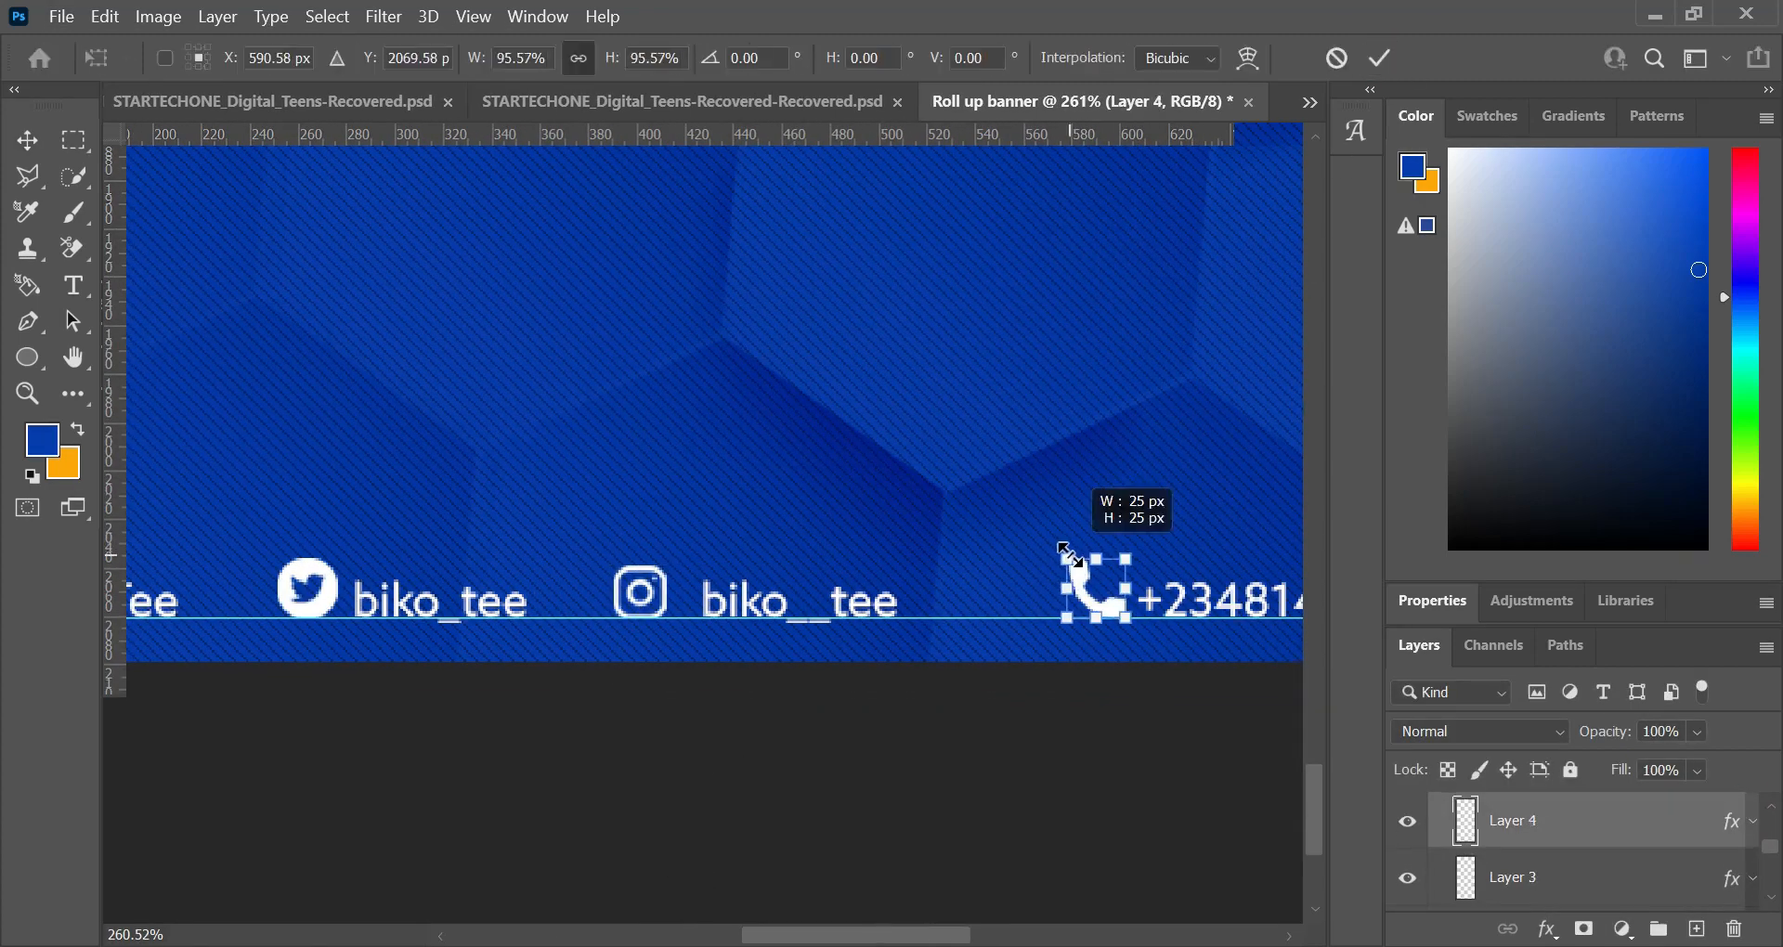
pyautogui.click(1379, 58)
pyautogui.click(378, 57)
pyautogui.click(634, 588)
pyautogui.moveTo(615, 463); pyautogui.dragTo(656, 587)
pyautogui.hotkey('shift', 'Right')
pyautogui.hotkey('ctrl', 'z')
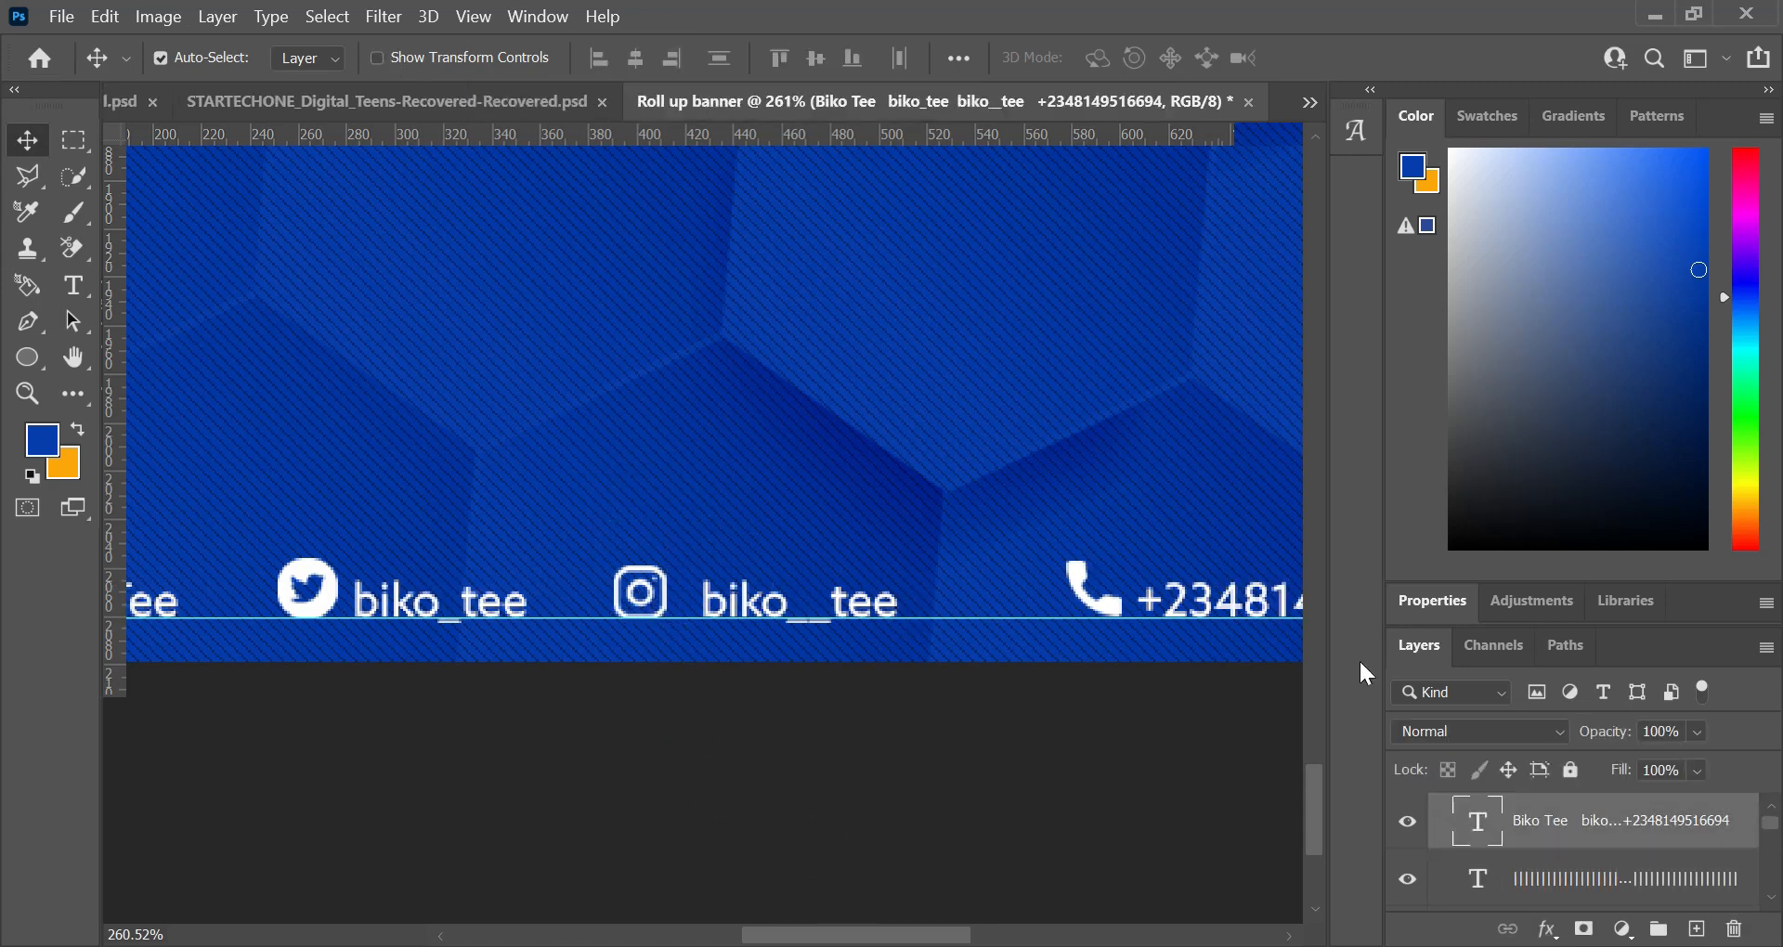
# Step: Identify the Instagram icon's layer by toggling layer visibility and move the icon right, closer to its handle
pyautogui.click(430, 403)
pyautogui.scroll(2, 1508, 881)
pyautogui.click(1405, 815)
pyautogui.click(1096, 592)
pyautogui.click(655, 586)
pyautogui.click(654, 585)
pyautogui.click(1409, 881)
pyautogui.click(1409, 881)
pyautogui.scroll(5, 1408, 881)
pyautogui.click(1404, 818)
pyautogui.scroll(-1, 640, 591)
pyautogui.moveTo(641, 568); pyautogui.dragTo(657, 569)
# Step: Insert extra space before the Instagram handle in the contact line text
pyautogui.scroll(-6, 627, 606)
pyautogui.press('t')
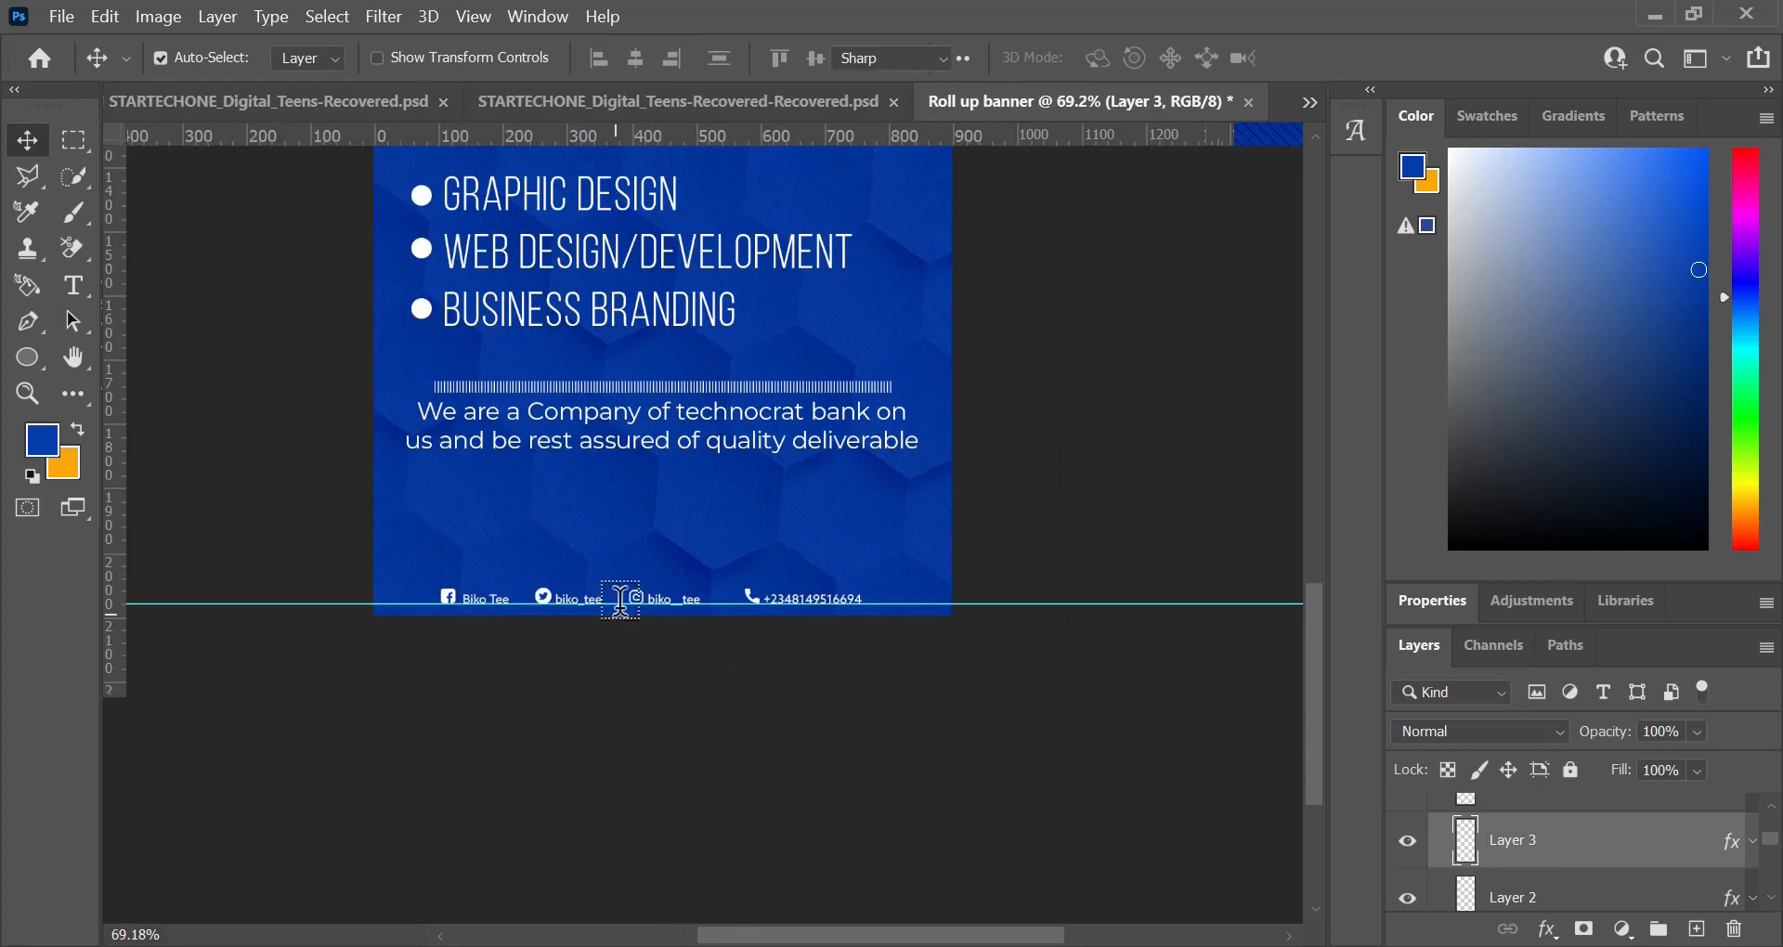
pyautogui.click(628, 601)
pyautogui.hotkey('ctrl', 'Right')
pyautogui.hotkey('ctrl', 'Return')
# Step: Centre the contact line text horizontally on the whole canvas and clear the selection
pyautogui.press('v')
pyautogui.hotkey('ctrl', 'a')
pyautogui.click(636, 58)
pyautogui.hotkey('ctrl', 'd')
pyautogui.scroll(6, 526, 610)
pyautogui.keyDown('ctrl'); pyautogui.click(570, 573); pyautogui.keyUp('ctrl')
# Step: Review the banner as a whole and up close, from the photo and circle badge down to the services and paragraph
pyautogui.scroll(-8, 1133, 626)
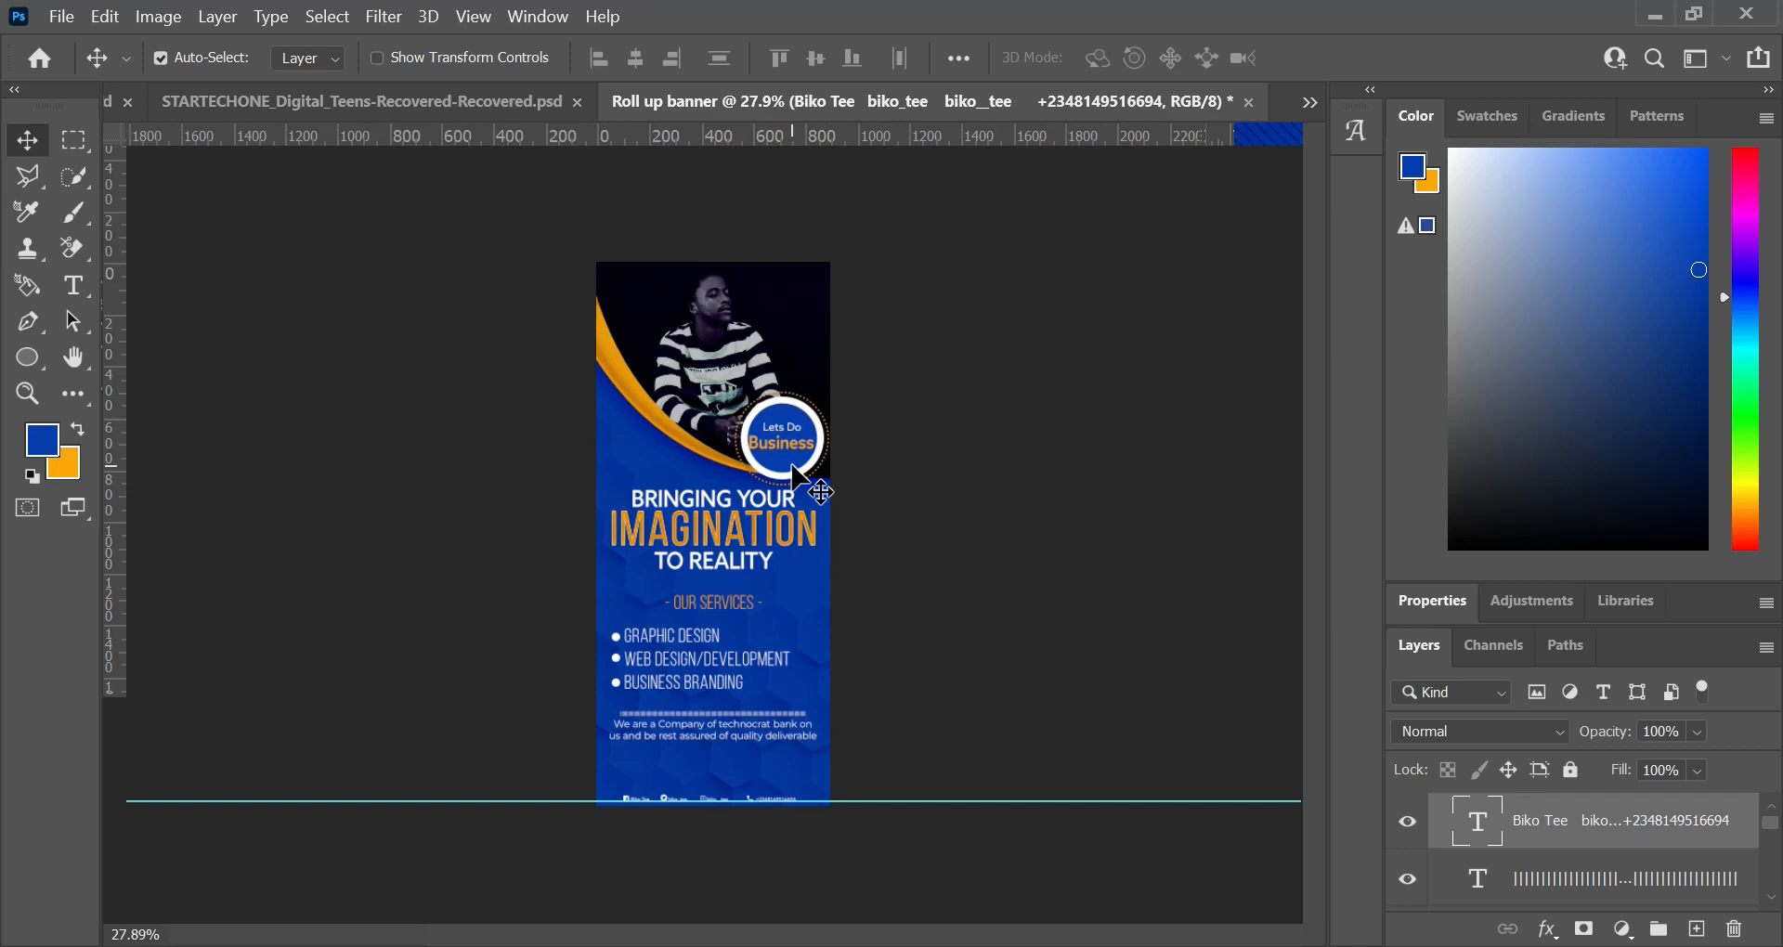
pyautogui.scroll(5, 625, 570)
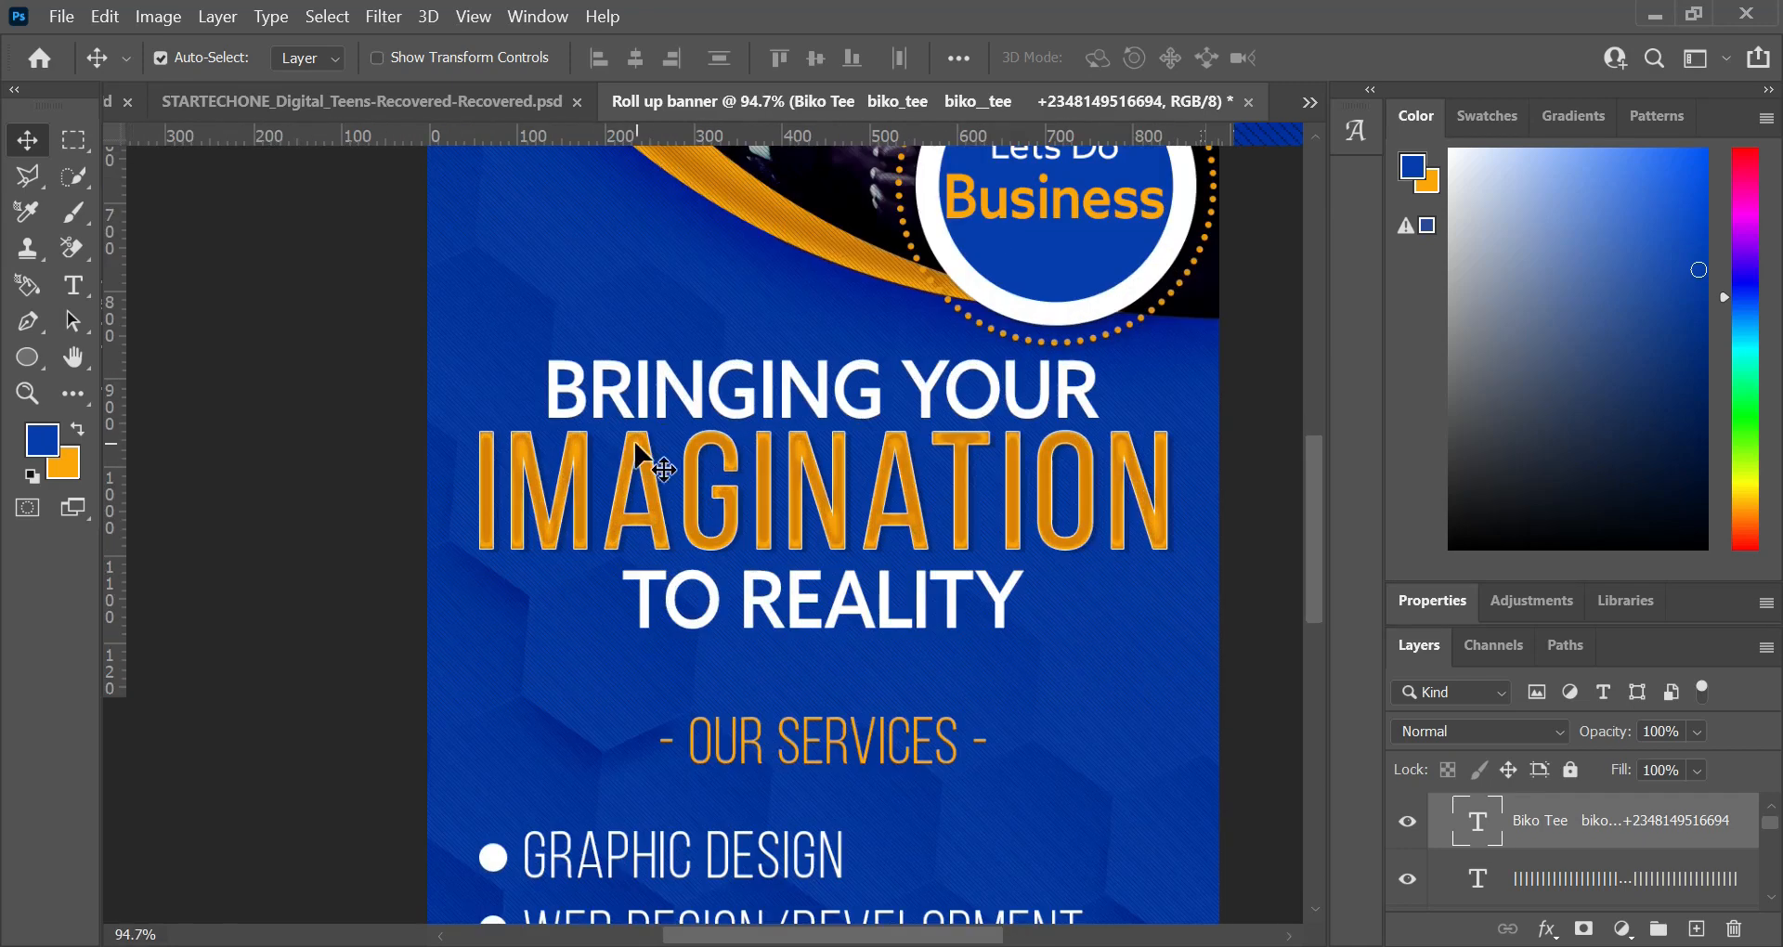
pyautogui.scroll(-3, 780, 712)
pyautogui.scroll(3, 750, 232)
pyautogui.scroll(-5, 750, 232)
pyautogui.scroll(5, 705, 650)
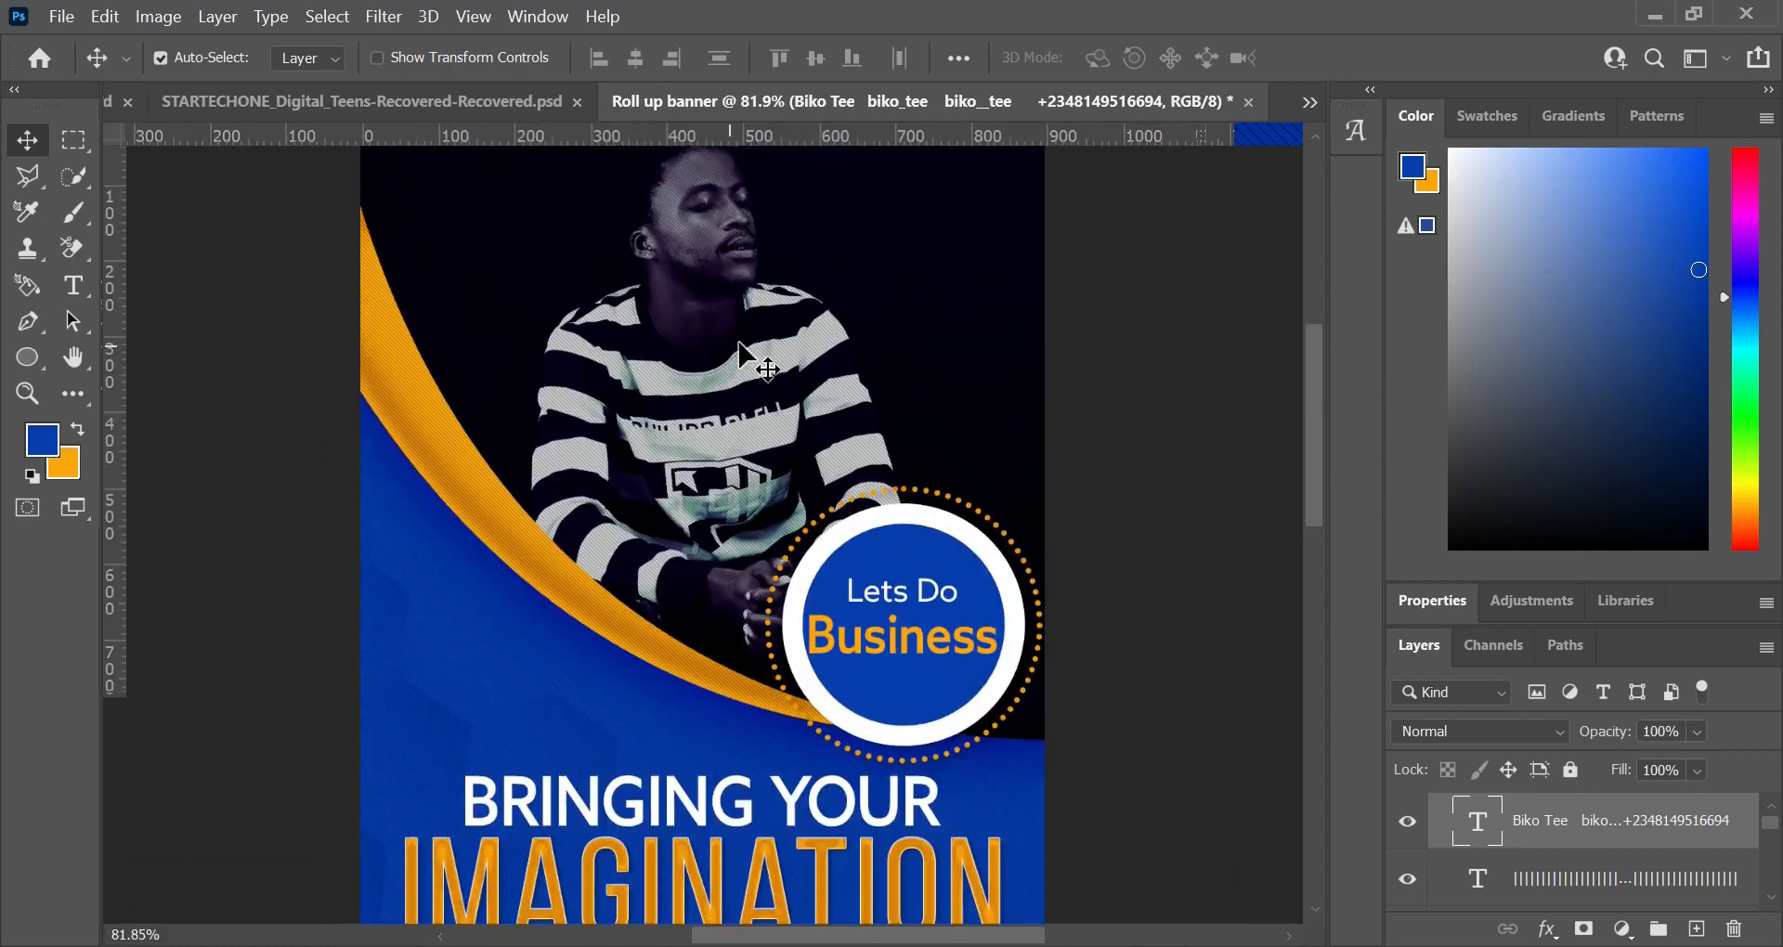
pyautogui.scroll(-5, 697, 714)
pyautogui.scroll(3, 682, 715)
pyautogui.scroll(-4, 677, 817)
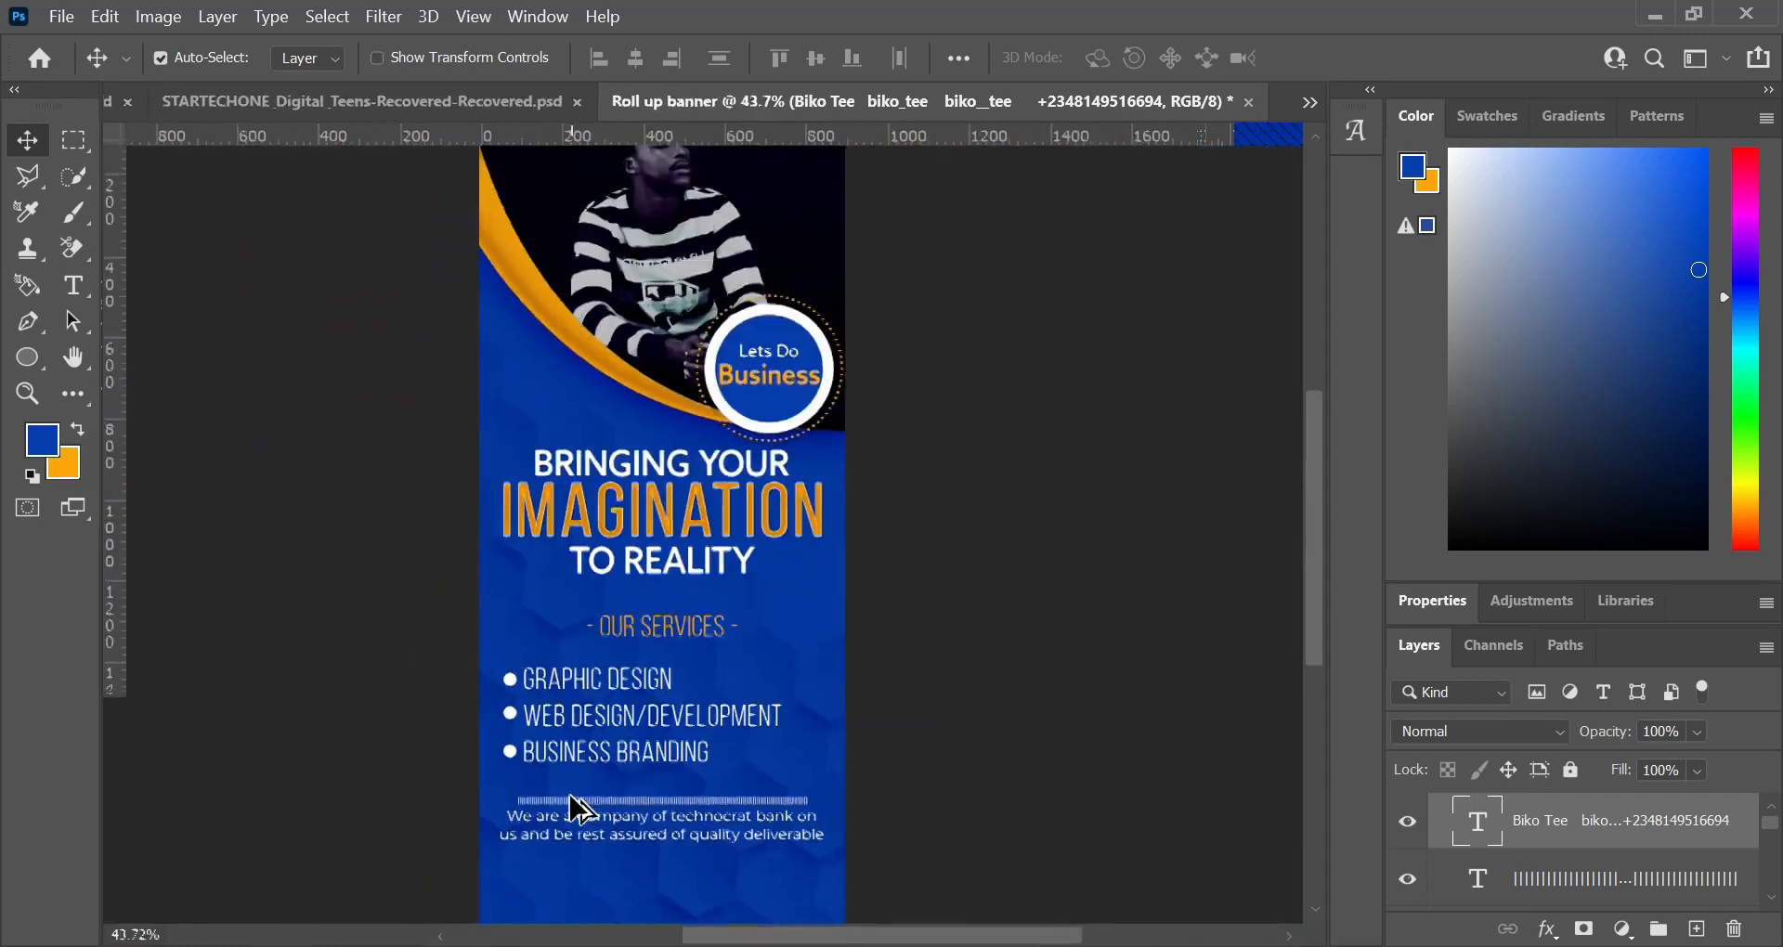